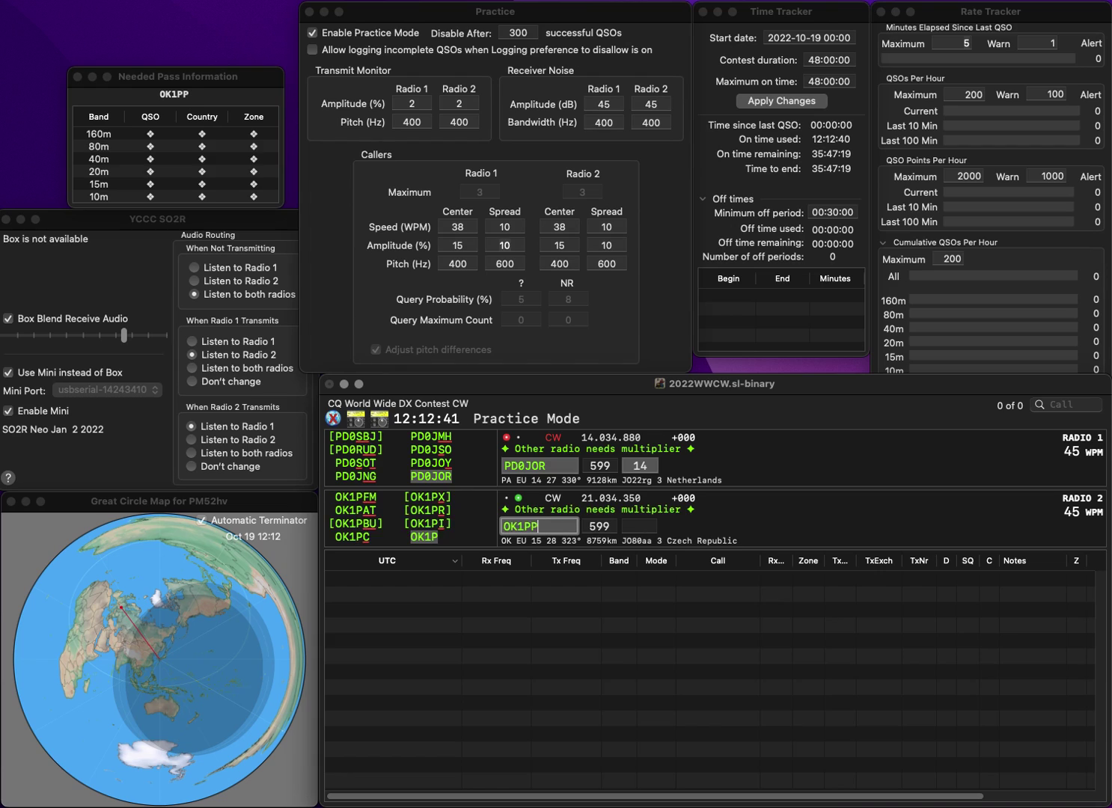
{"action": "key", "text": "Return"}
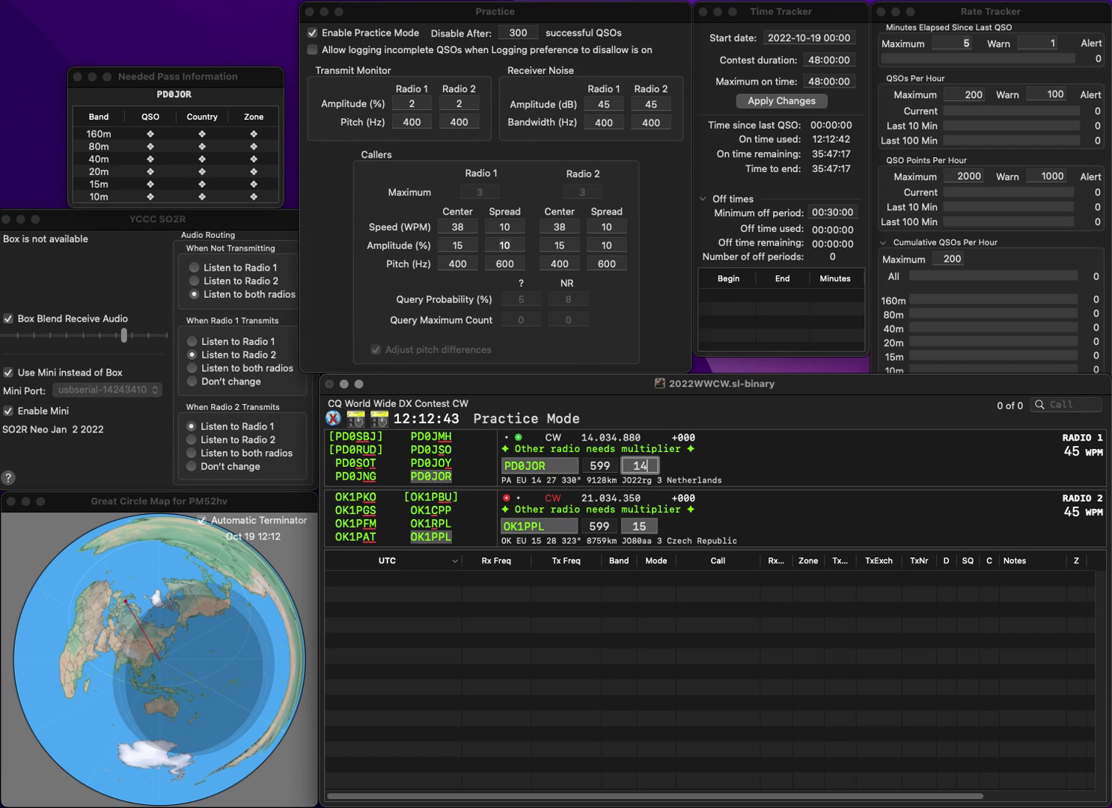
{"action": "key", "text": "Return"}
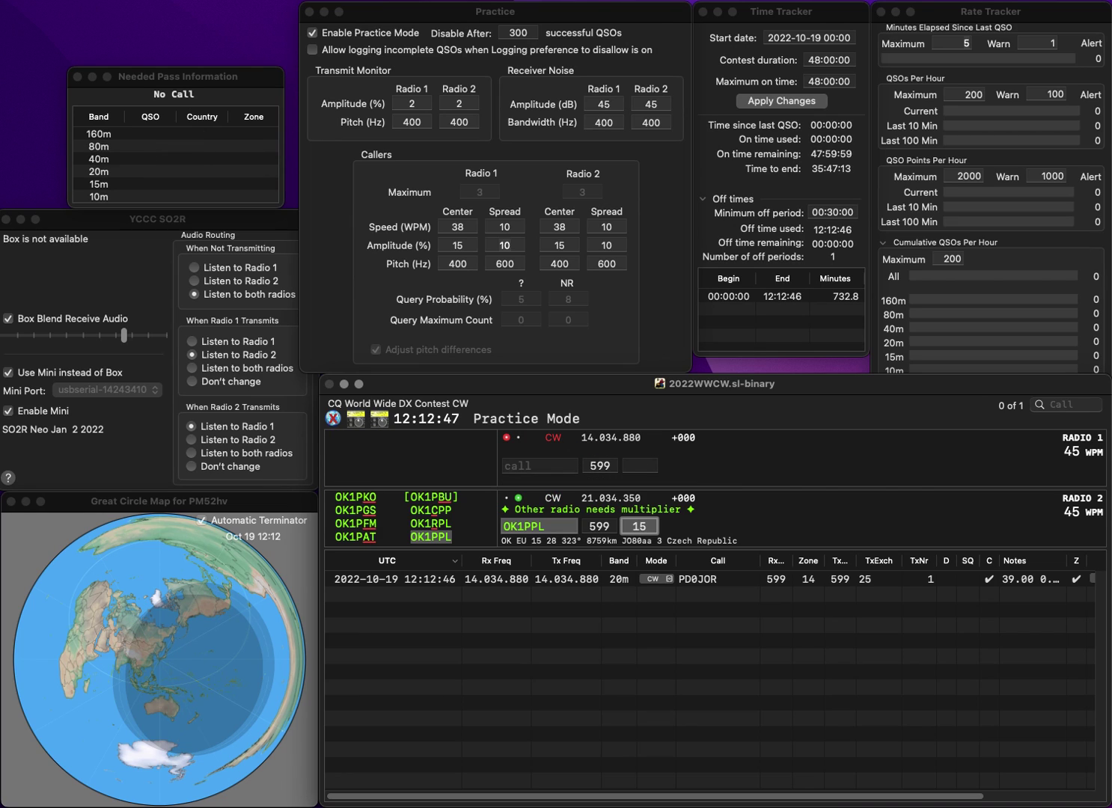
{"action": "key", "text": "Return"}
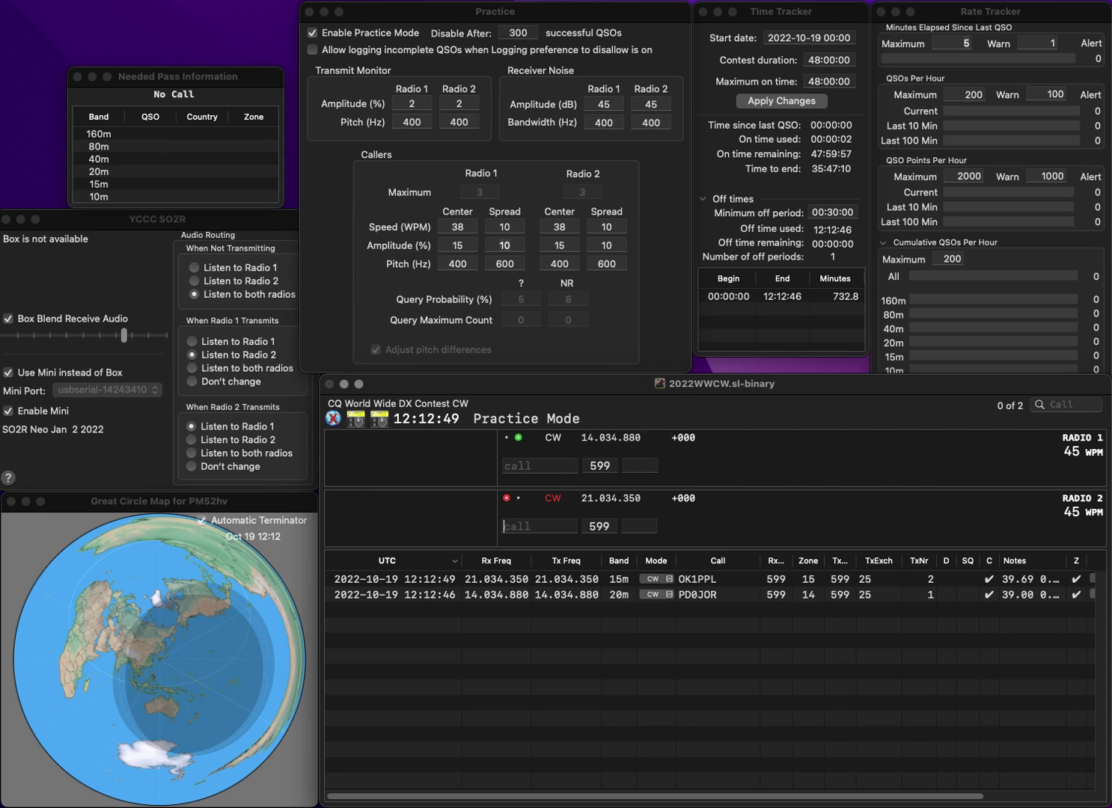
{"action": "type", "text": "VA3MP"}
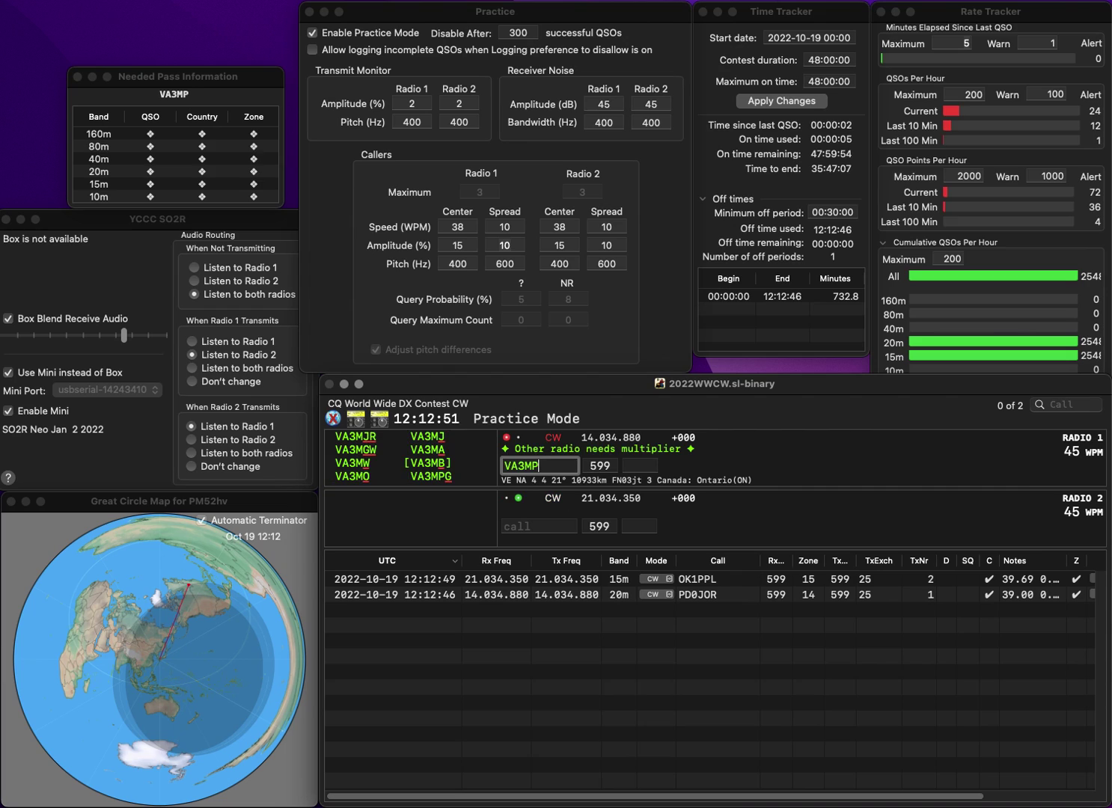
{"action": "key", "text": "Return"}
{"action": "type", "text": "N8BC"}
{"action": "key", "text": "Return"}
Correct the Radio 1 call sign to VA2MP and send the corrected call
{"action": "key", "text": "Left"}
{"action": "key", "text": "Left"}
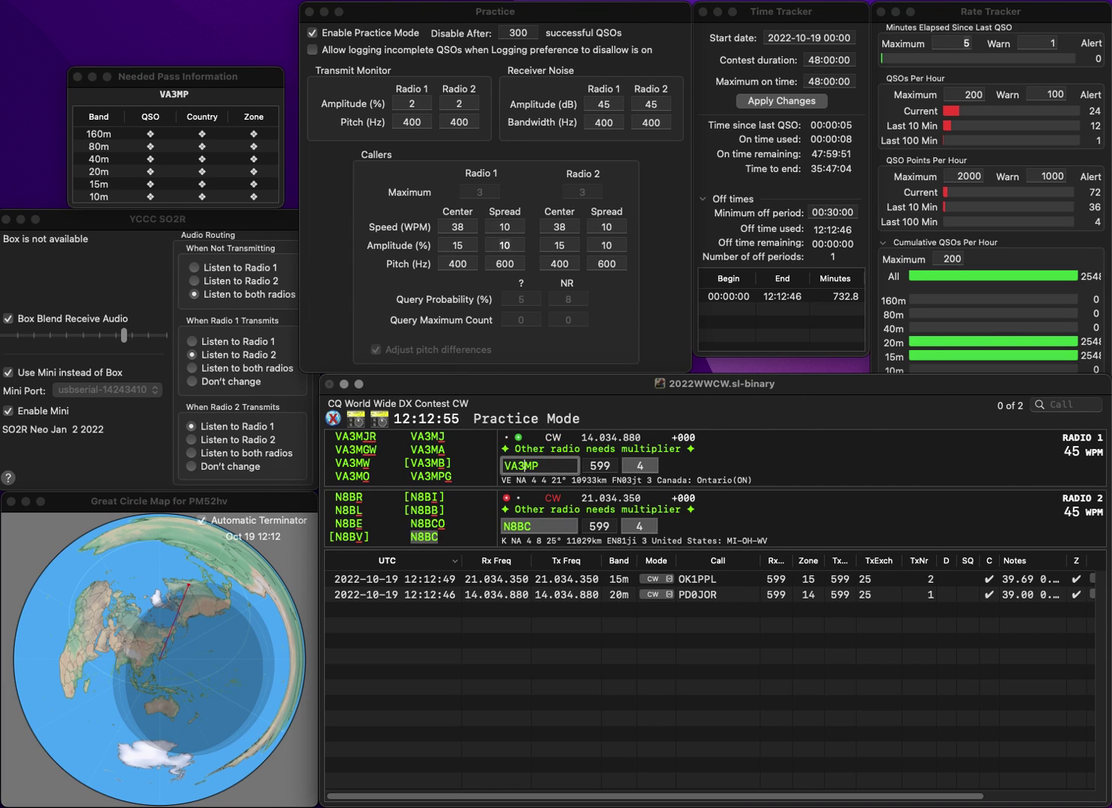
{"action": "key", "text": "BackSpace"}
{"action": "type", "text": "2"}
{"action": "key", "text": "Return"}
{"action": "key", "text": "space"}
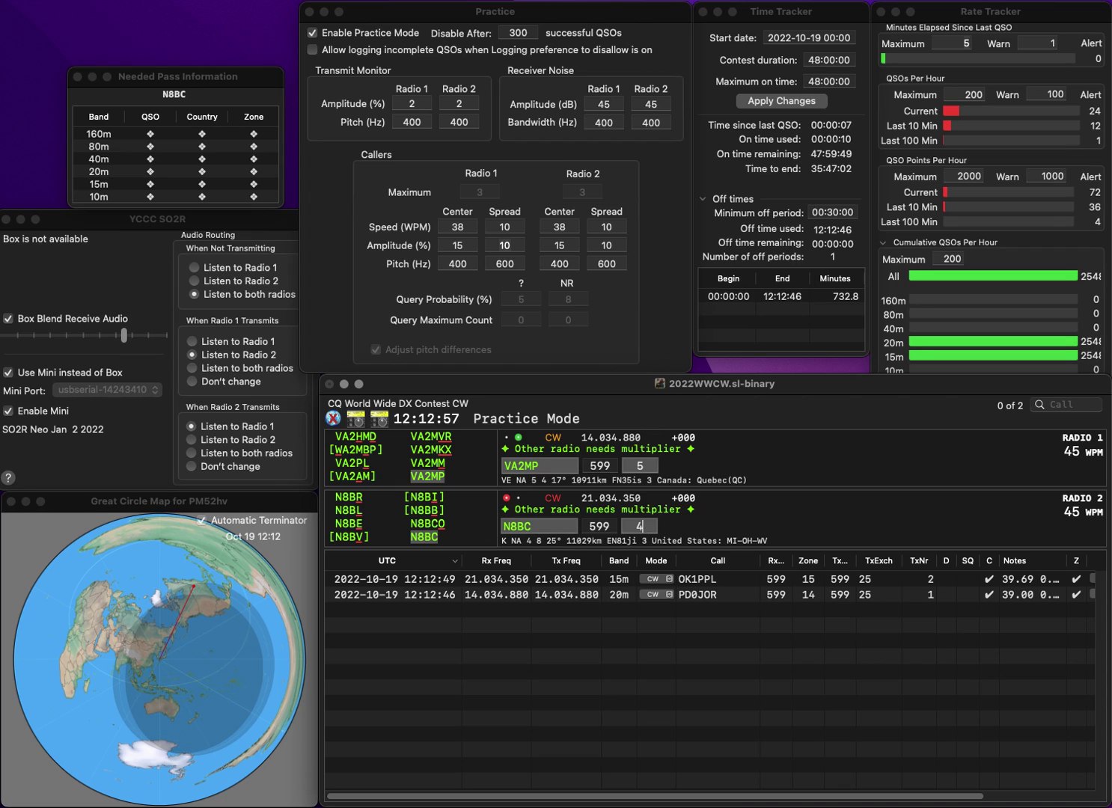
{"action": "key", "text": "Return"}
{"action": "key", "text": "space"}
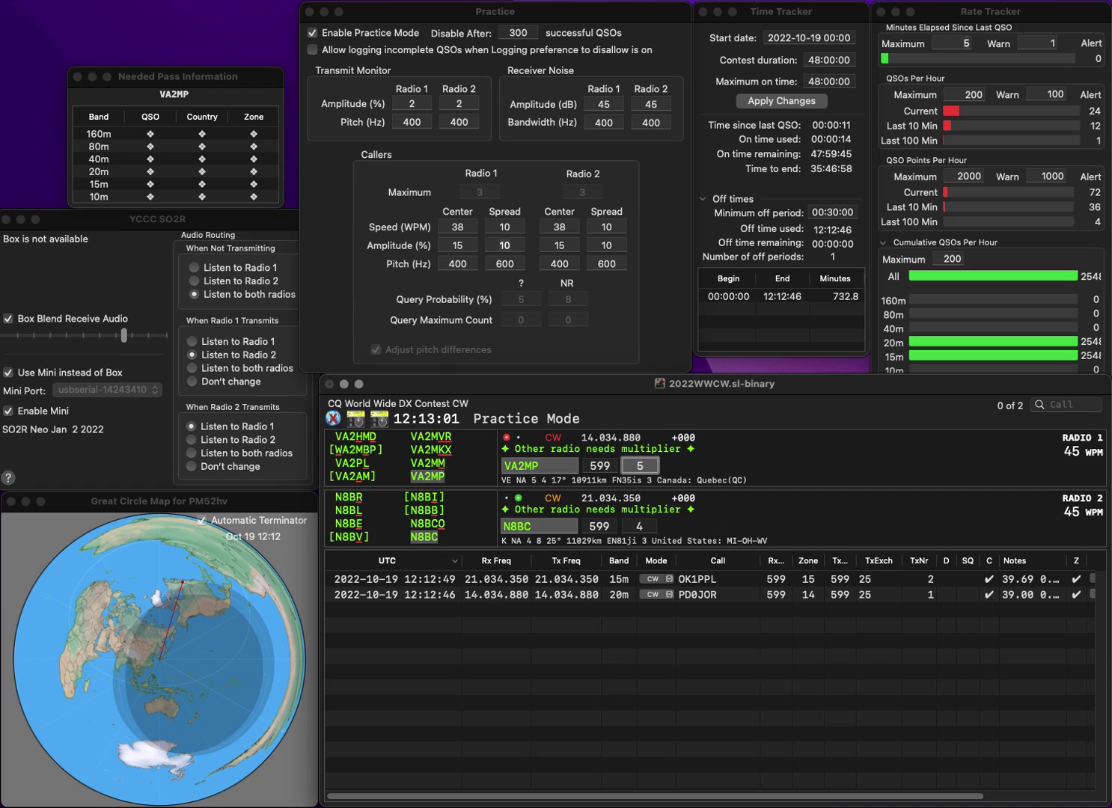
{"action": "key", "text": "Return"}
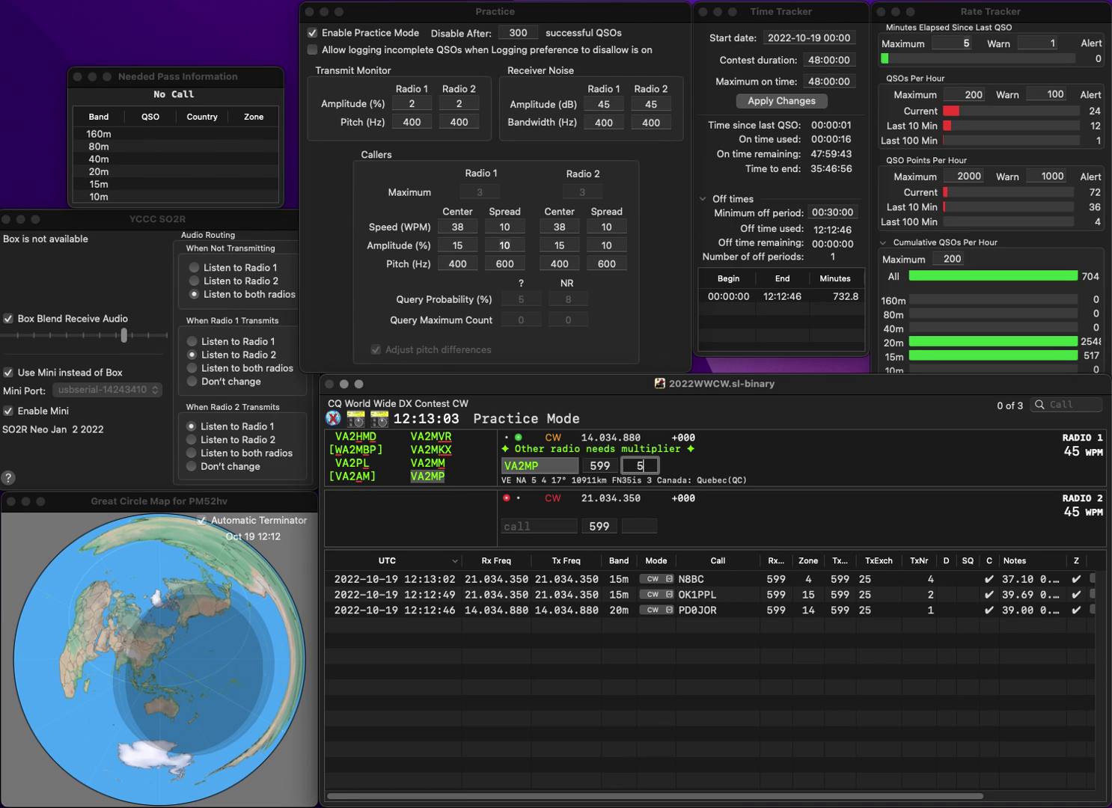
Enter caller BD5XX on Radio 2 and send the exchange
{"action": "type", "text": "D5XX"}
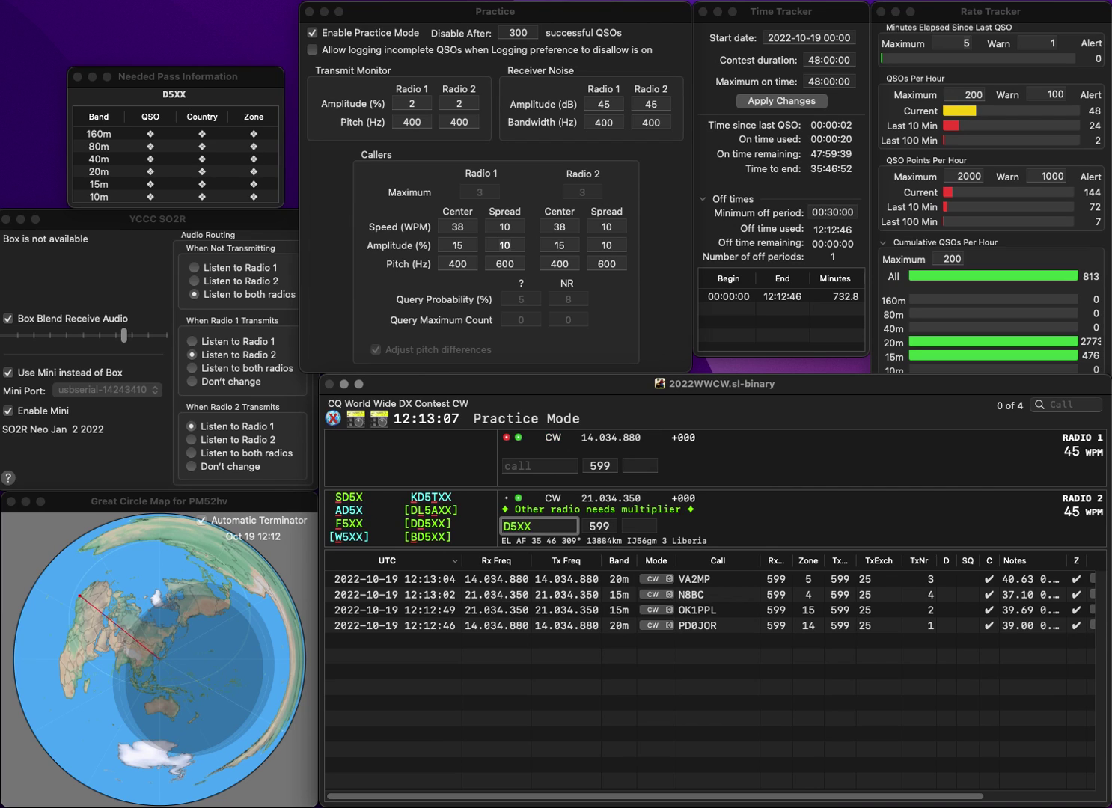
{"action": "key", "text": "Home"}
{"action": "type", "text": "B"}
{"action": "key", "text": "Return"}
{"action": "type", "text": "N"}
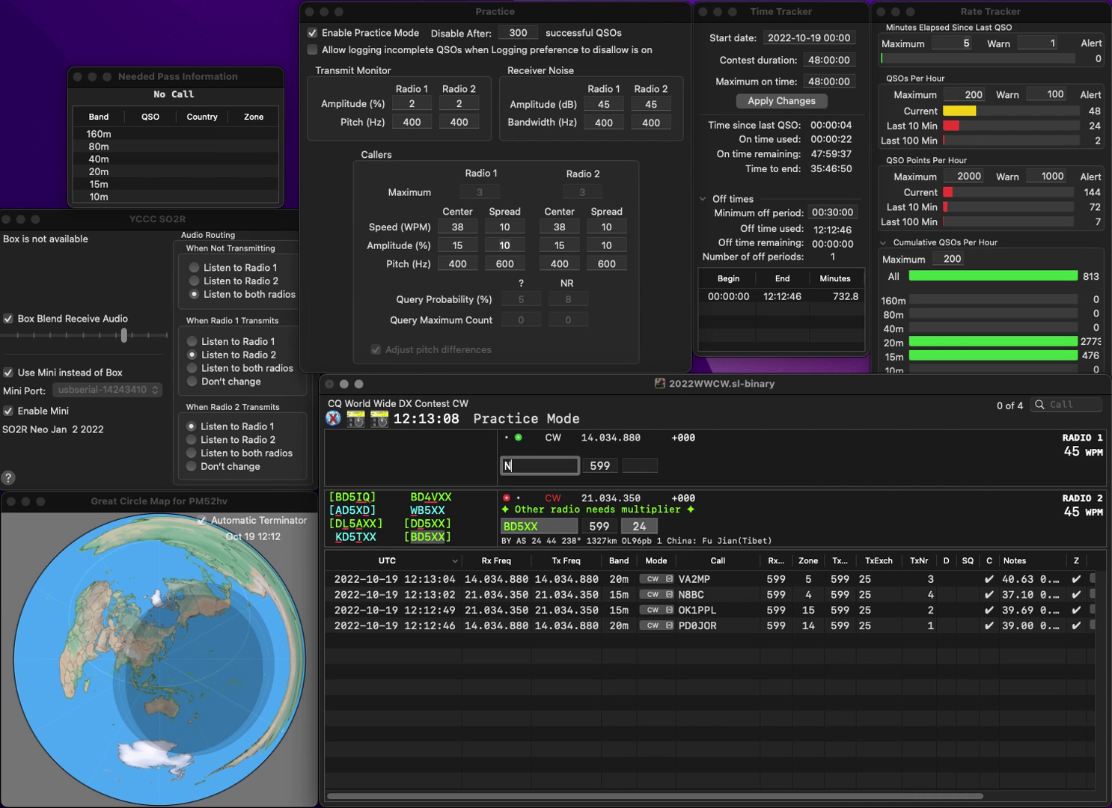
{"action": "type", "text": "1RO"}
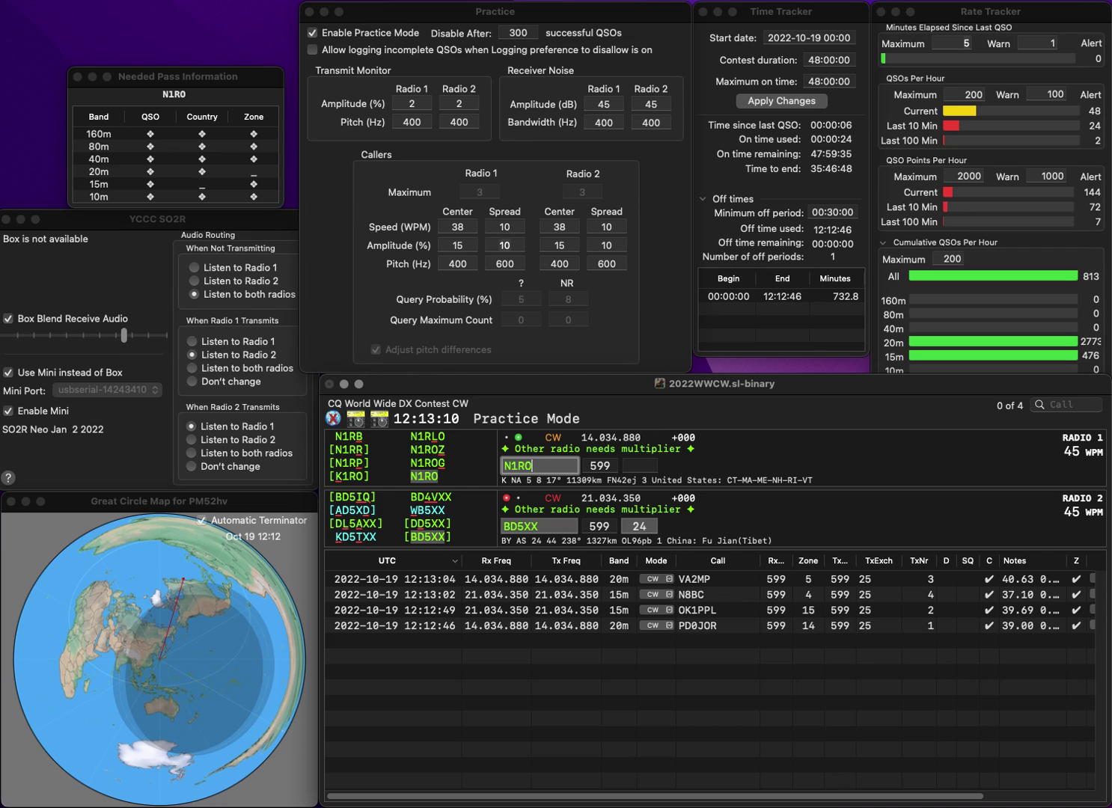
{"action": "key", "text": "Return"}
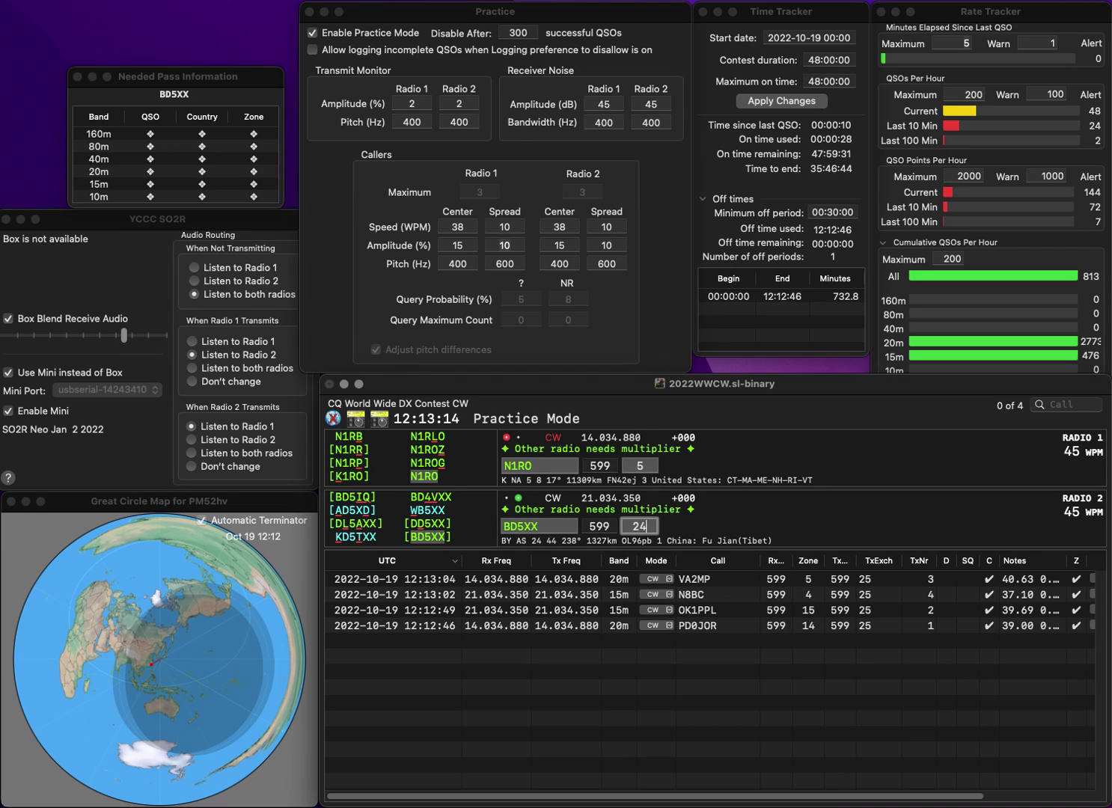
{"action": "key", "text": "Return"}
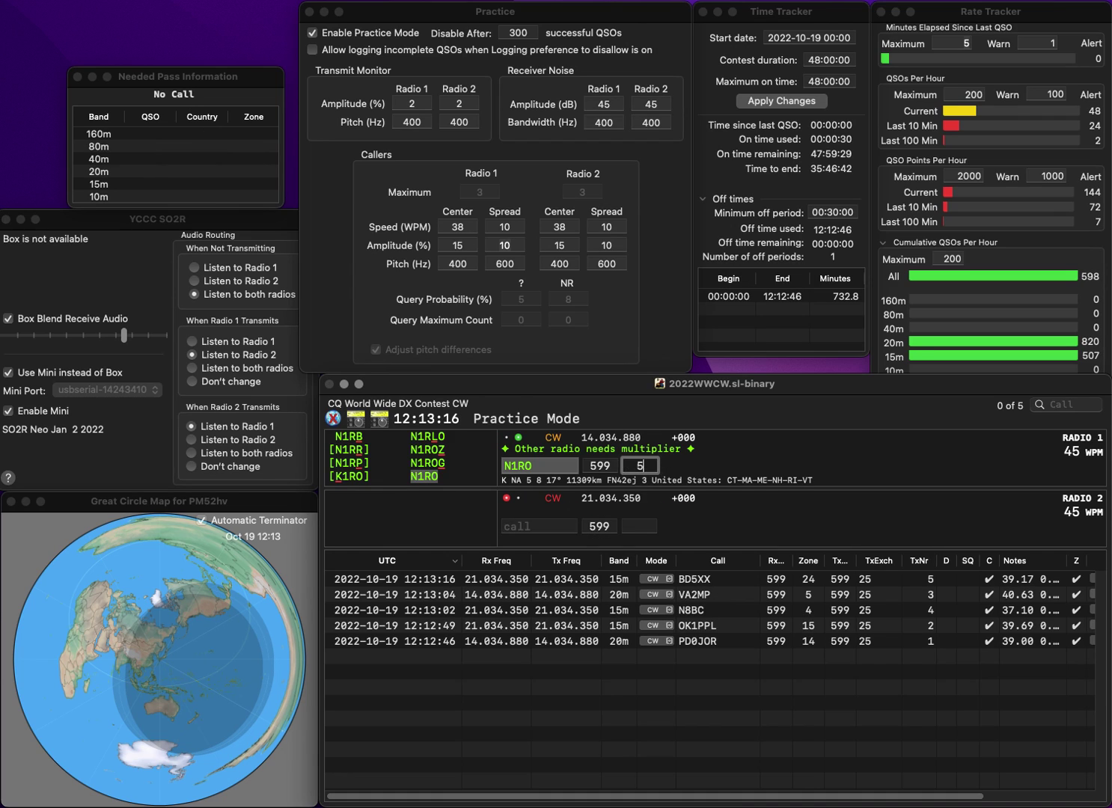
{"action": "key", "text": "Return"}
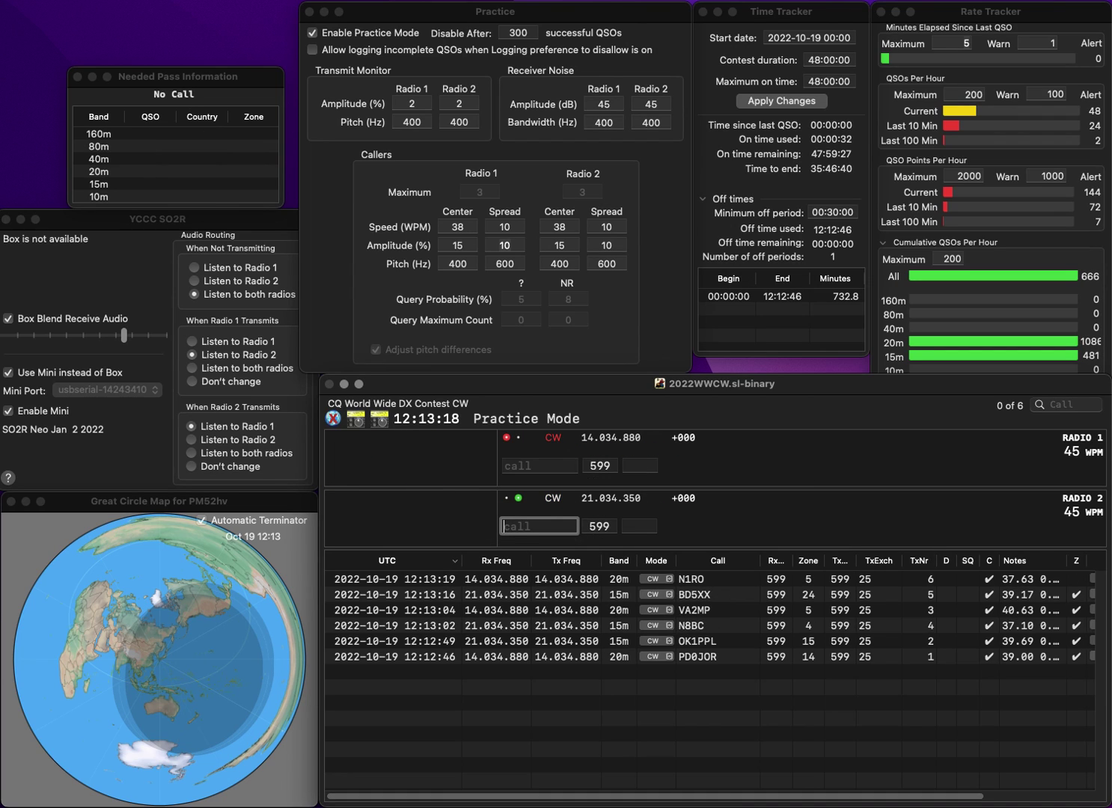
Enter caller JL1IEO on Radio 2 and send the exchange
{"action": "type", "text": "L1IEO"}
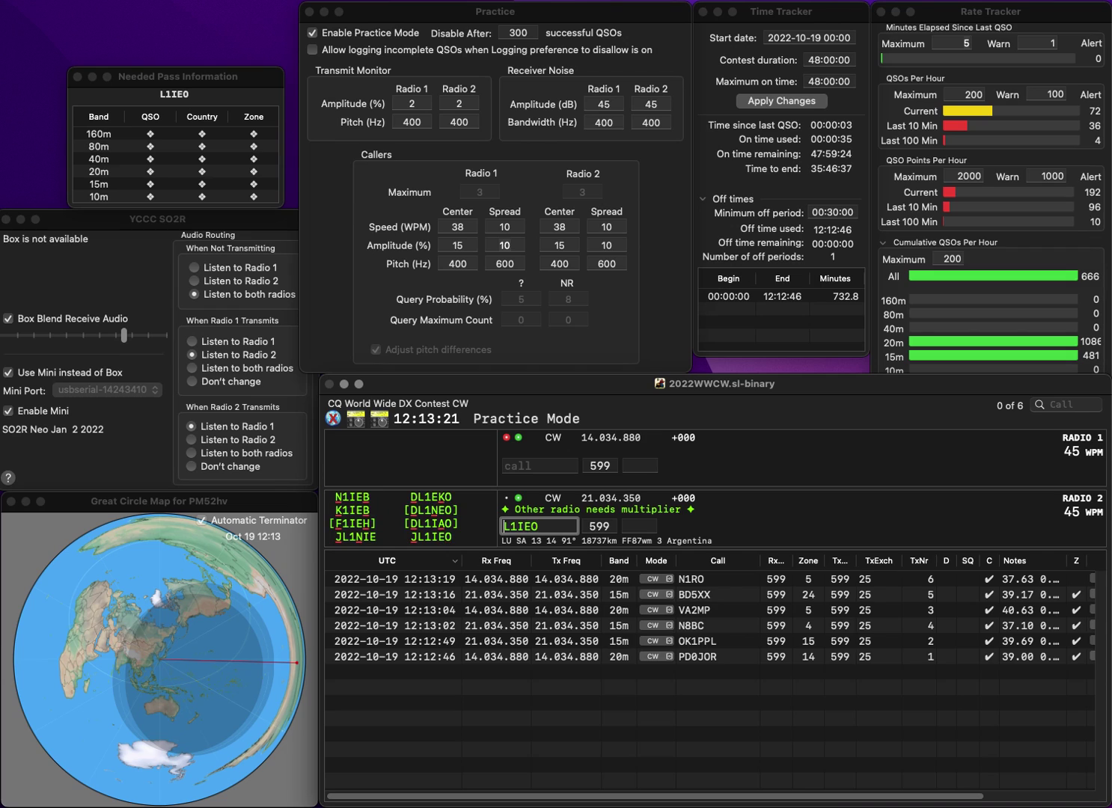
{"action": "key", "text": "super+Left"}
{"action": "type", "text": "J"}
{"action": "key", "text": "Return"}
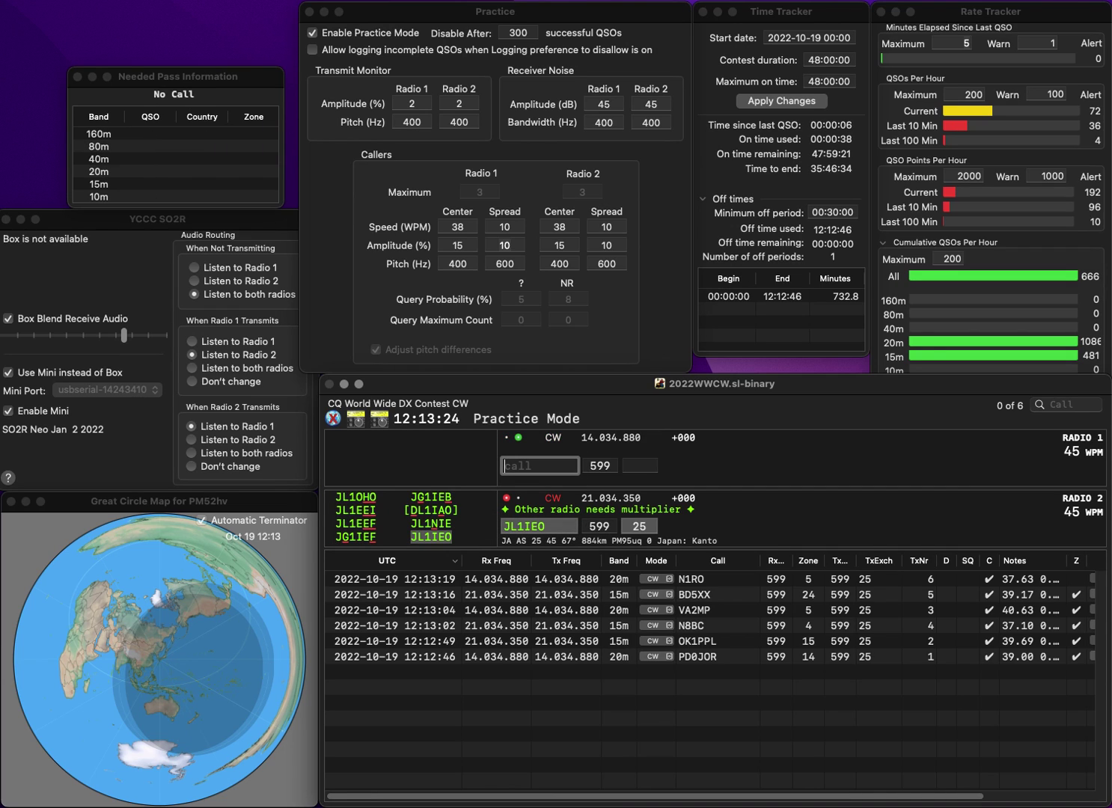
{"action": "type", "text": "8JF"}
{"action": "key", "text": "BackSpace"}
{"action": "type", "text": "U"}
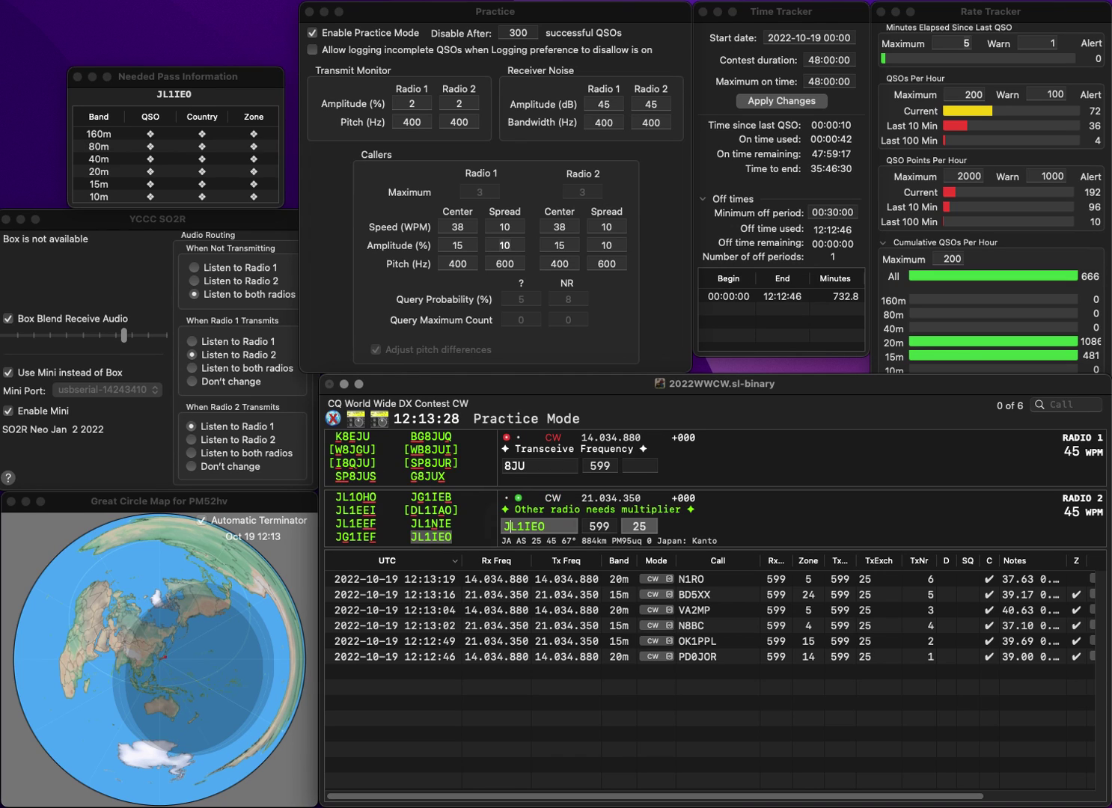
{"action": "key", "text": "super+Left"}
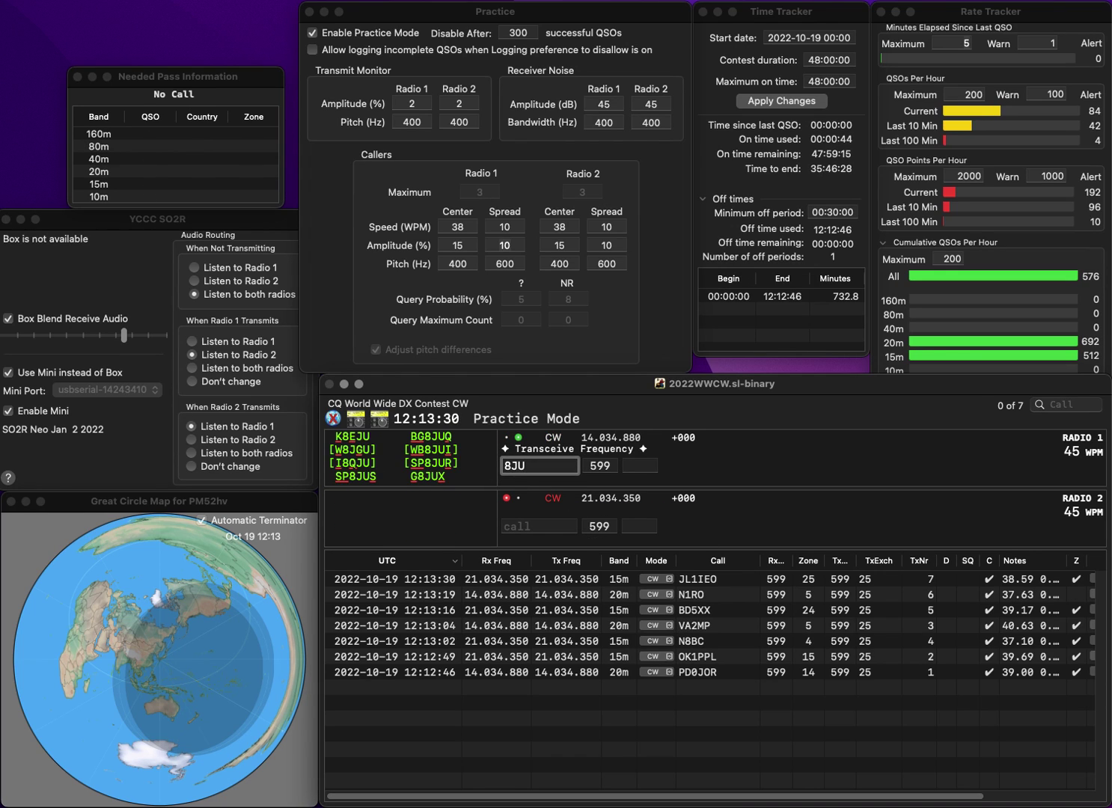
Complete the partial call on Radio 1 as AI7JU and send the exchange
{"action": "type", "text": "AI"}
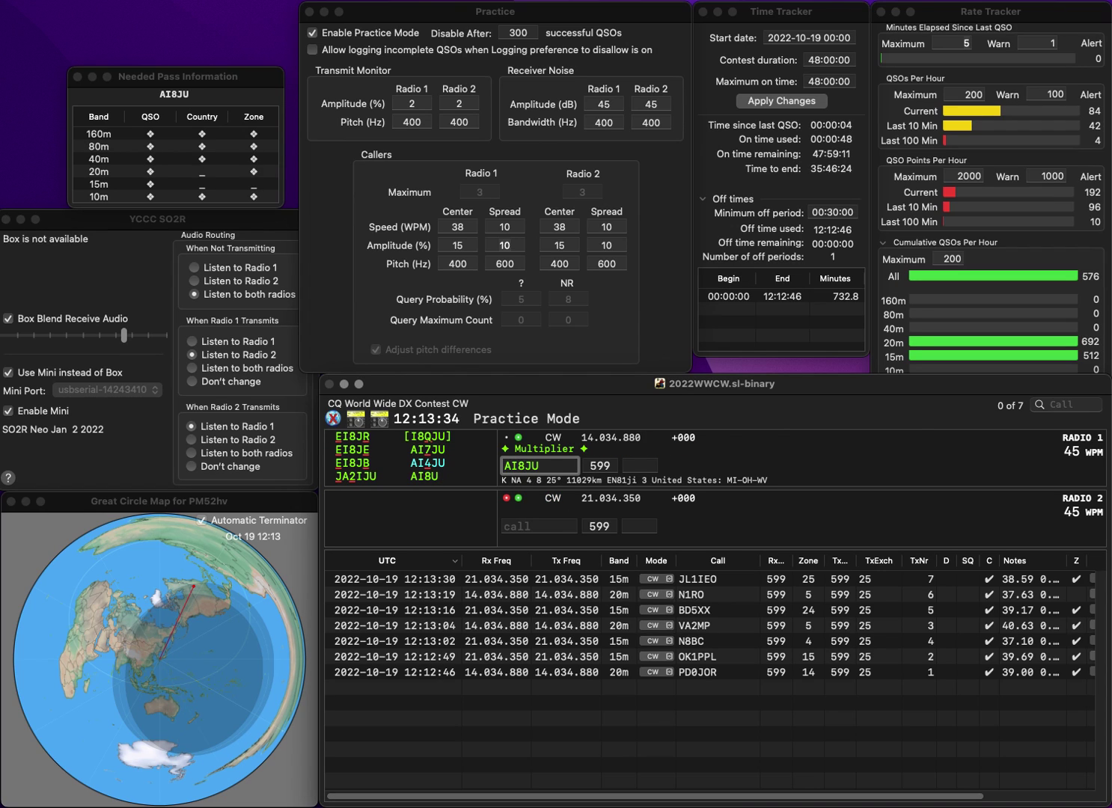
{"action": "key", "text": "BackSpace"}
{"action": "type", "text": "7"}
{"action": "key", "text": "Return"}
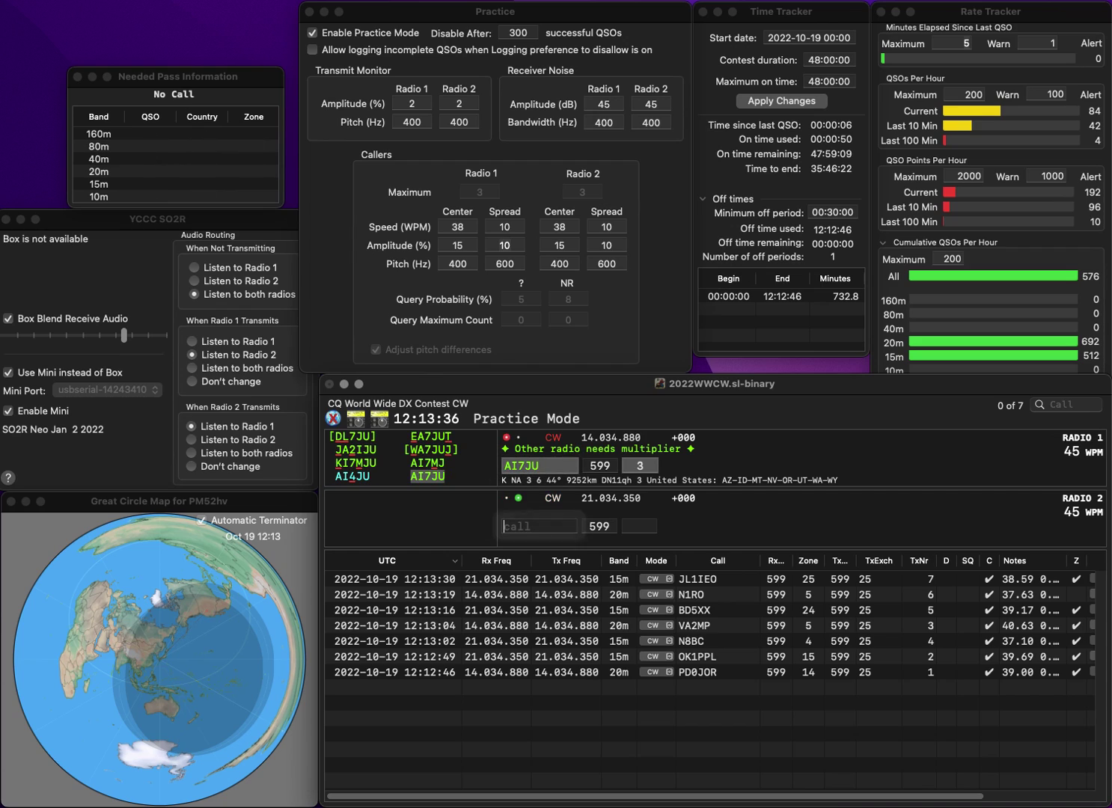
{"action": "type", "text": "EA5CP"}
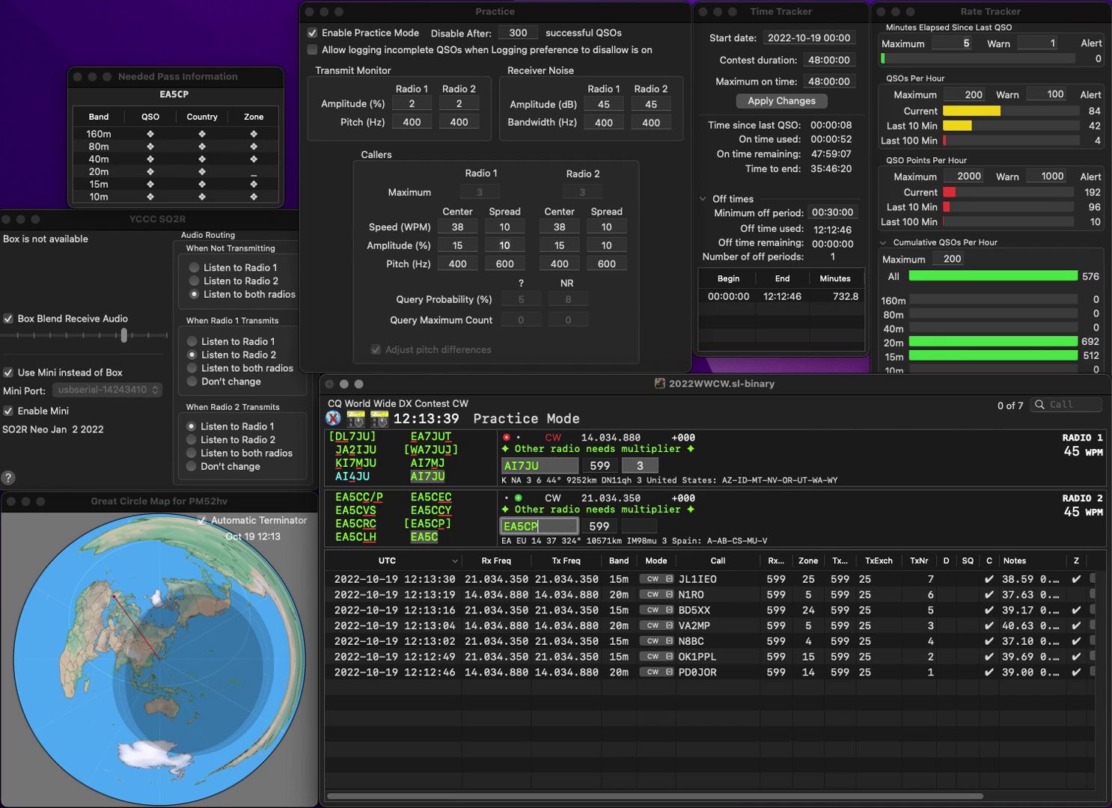
{"action": "key", "text": "Return"}
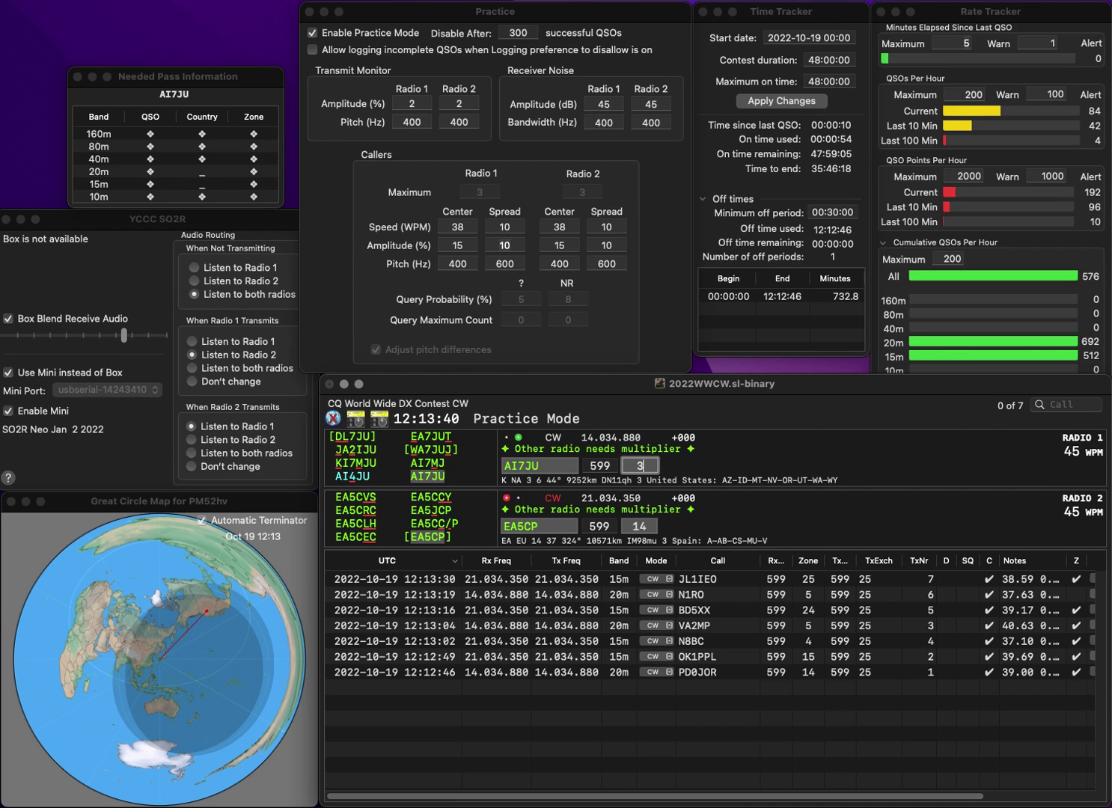
{"action": "key", "text": "Return"}
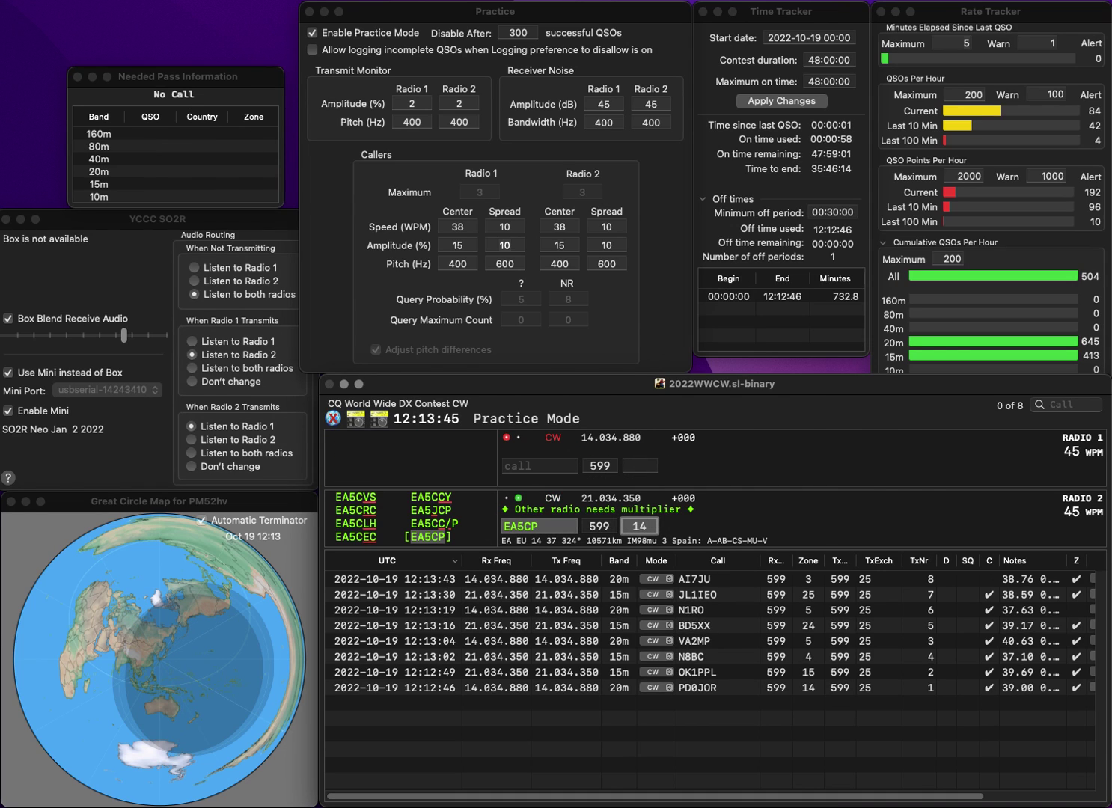
{"action": "key", "text": "Return"}
Enter the partial call UTLN on Radio 1 and send it to the caller for a repeat
{"action": "type", "text": "T"}
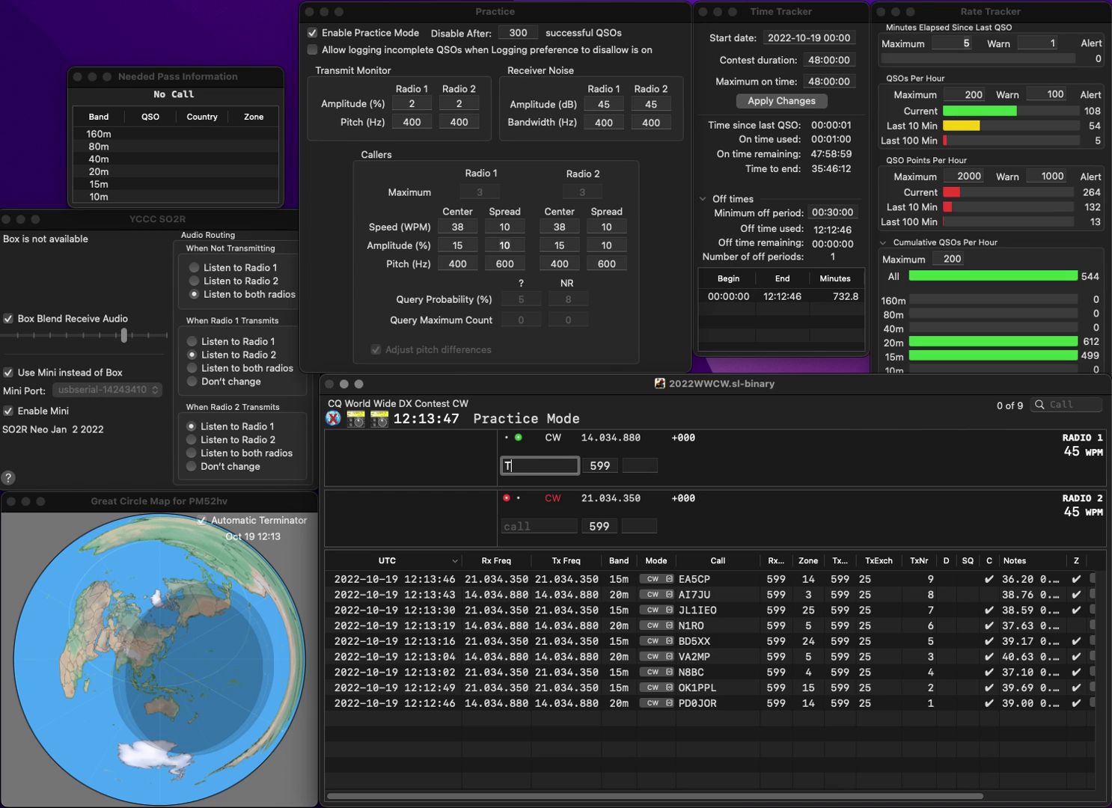
{"action": "type", "text": "LN"}
{"action": "key", "text": "Left"}
{"action": "key", "text": "Left"}
{"action": "key", "text": "BackSpace"}
{"action": "type", "text": "UR"}
{"action": "key", "text": "BackSpace"}
{"action": "type", "text": "T"}
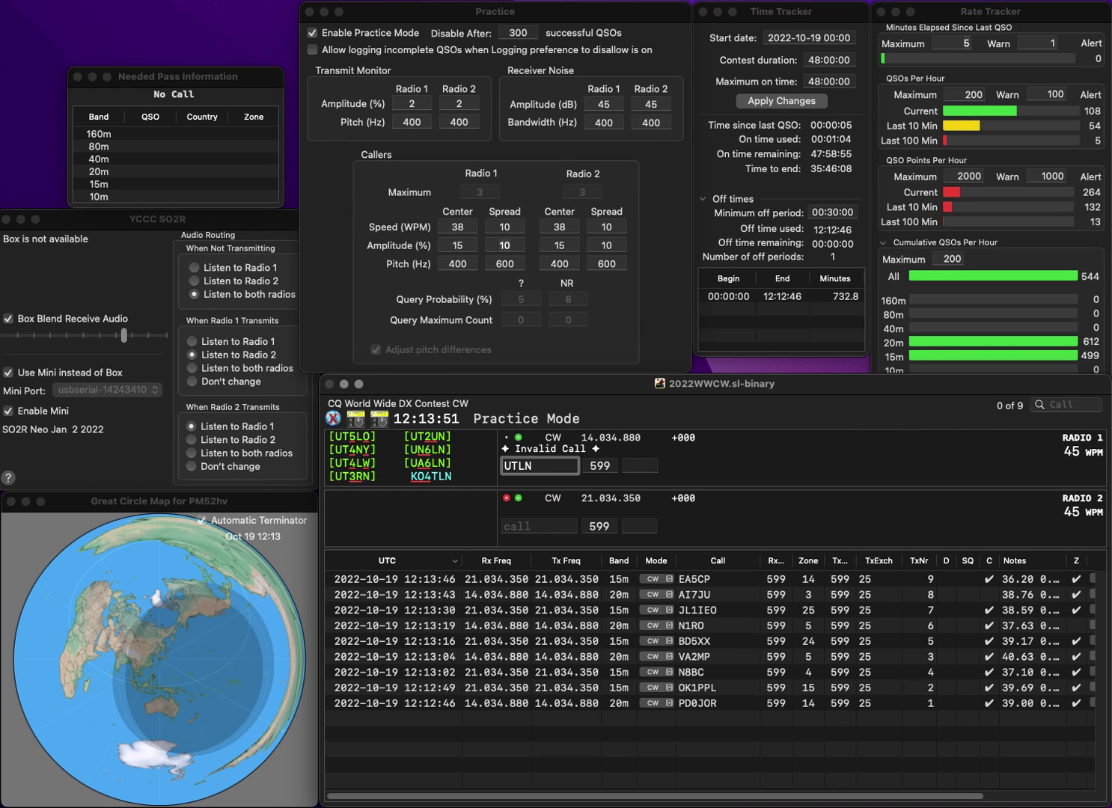
{"action": "key", "text": "Down"}
{"action": "key", "text": "Return"}
{"action": "key", "text": "Return"}
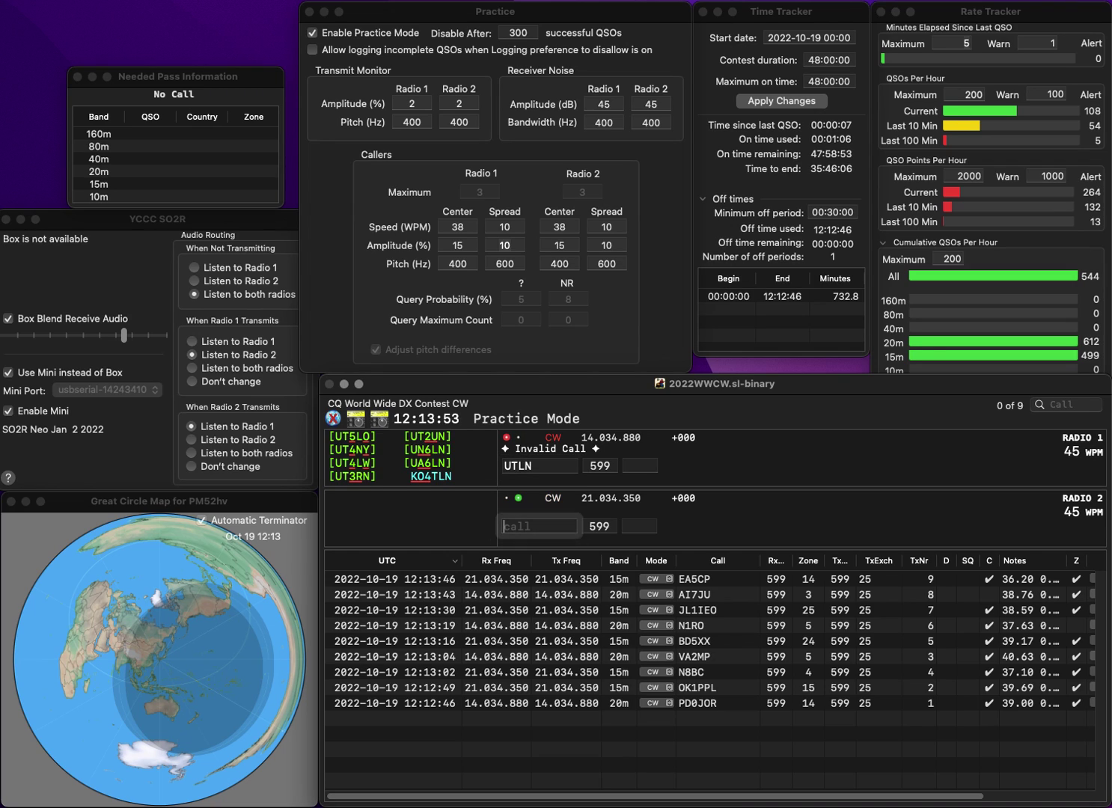
{"action": "type", "text": "KYC1"}
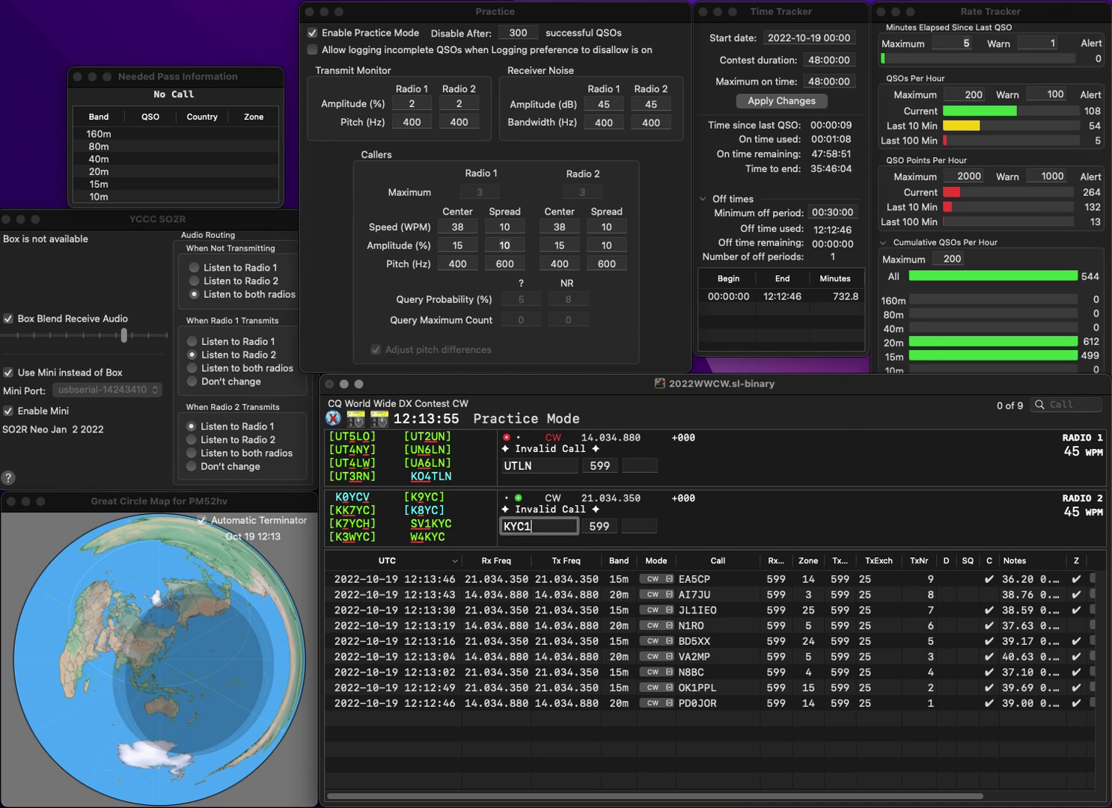
{"action": "type", "text": "CBF"}
{"action": "key", "text": "Home"}
{"action": "key", "text": "Delete"}
{"action": "key", "text": "Return"}
{"action": "key", "text": "Up"}
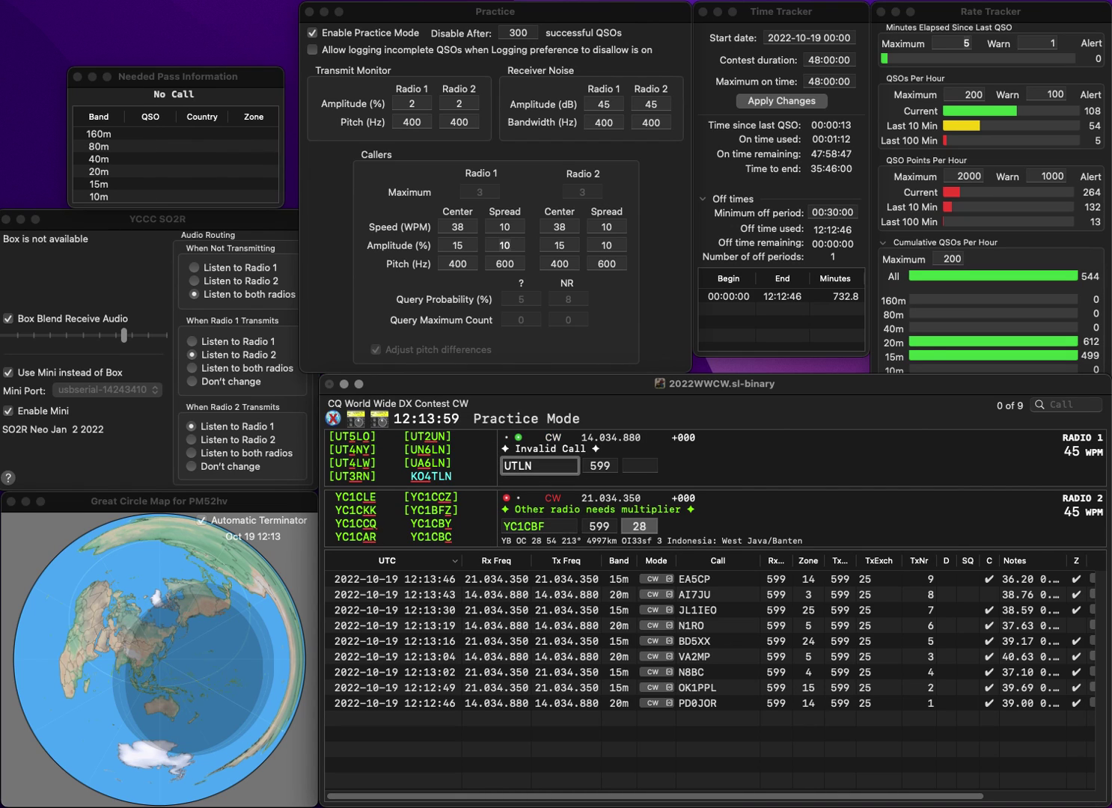
{"action": "type", "text": "8R"}
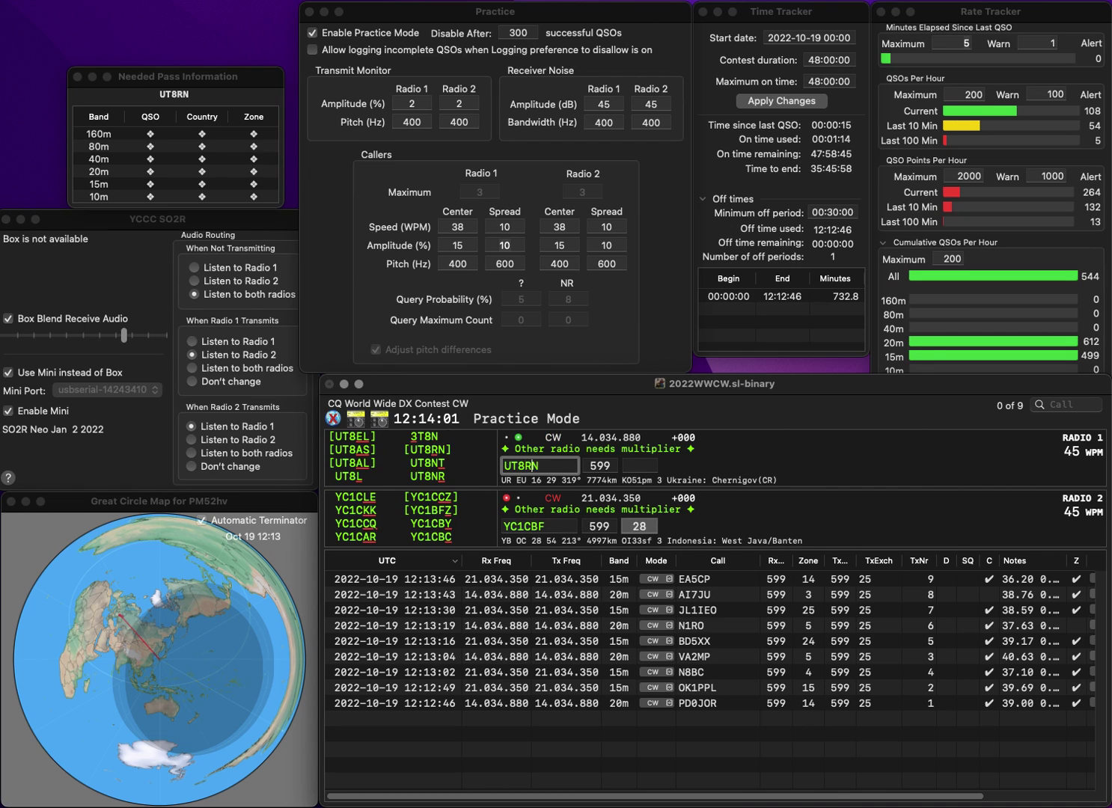
{"action": "key", "text": "Delete"}
{"action": "key", "text": "Return"}
{"action": "key", "text": "Down"}
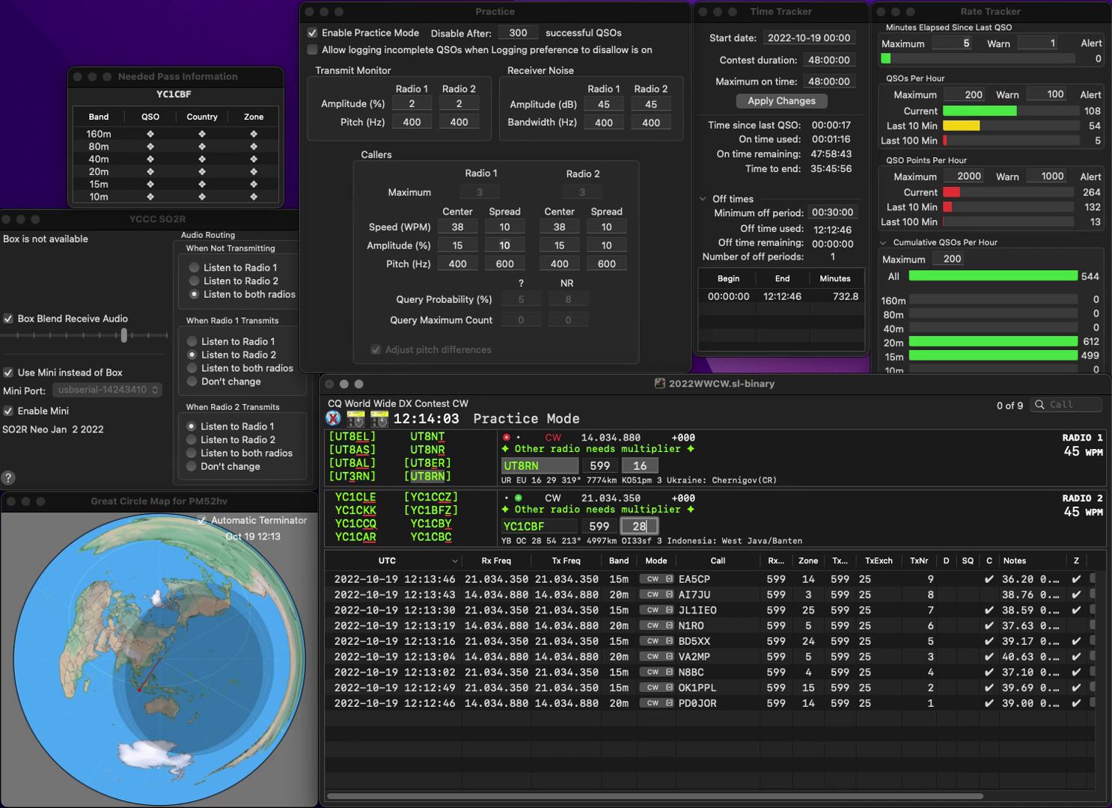
{"action": "key", "text": "Tab"}
{"action": "key", "text": "Right"}
{"action": "key", "text": "Right"}
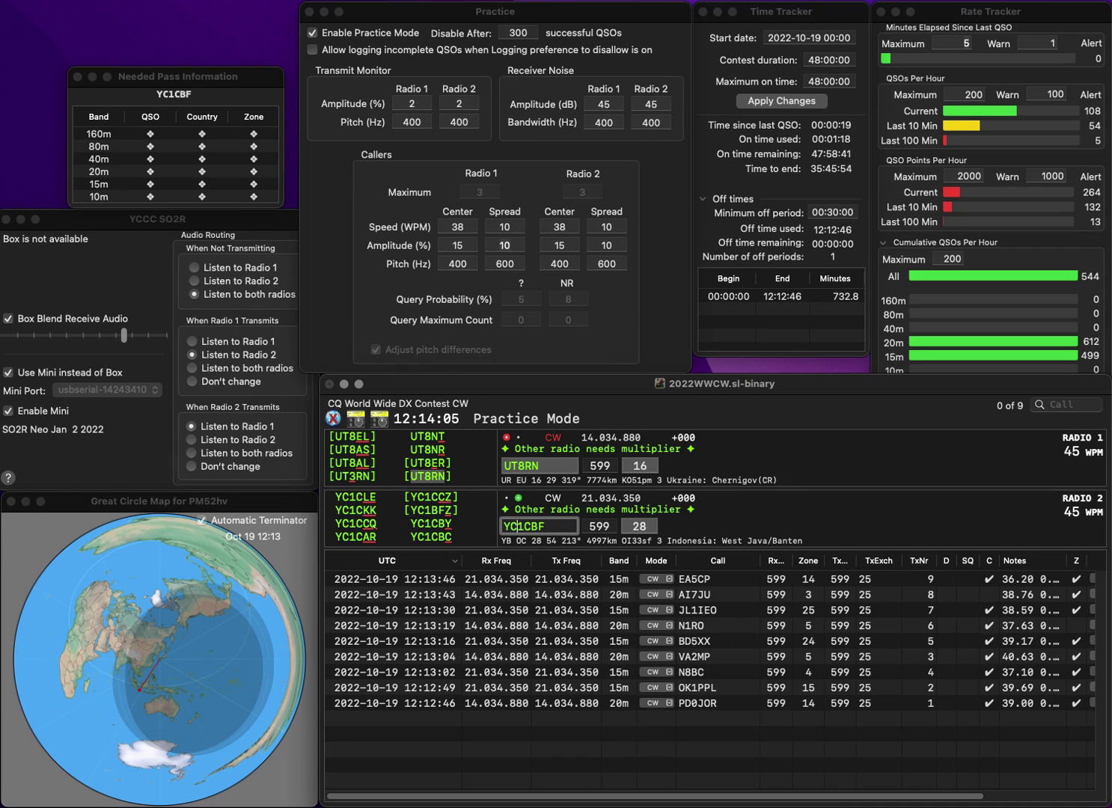
{"action": "key", "text": "Right"}
{"action": "key", "text": "Right"}
{"action": "key", "text": "Right"}
{"action": "type", "text": "C"}
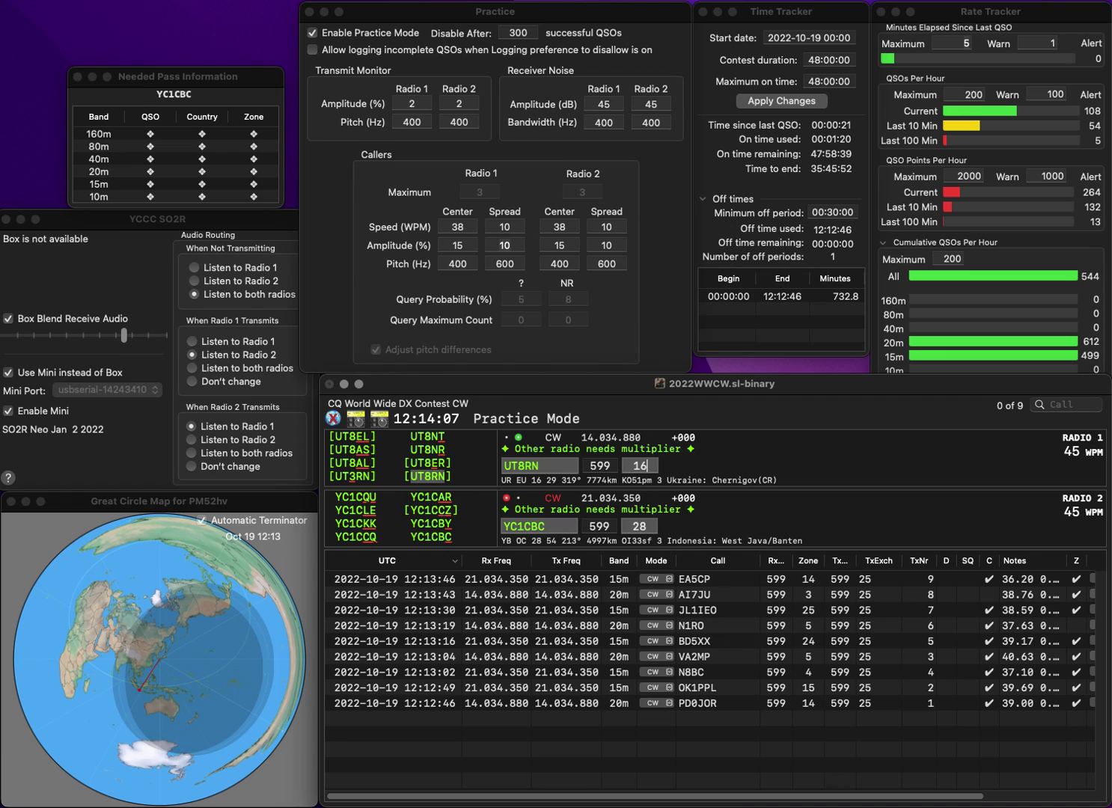
{"action": "key", "text": "Return"}
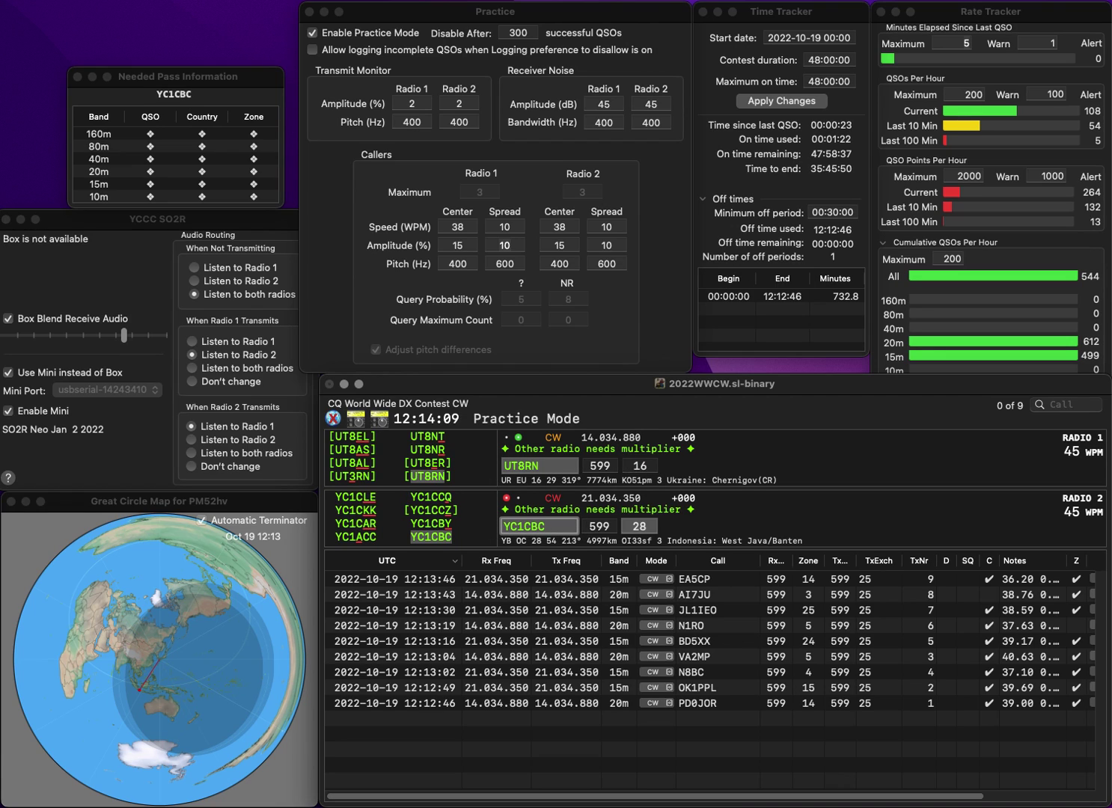
{"action": "left_click", "coordinate": [641, 526]}
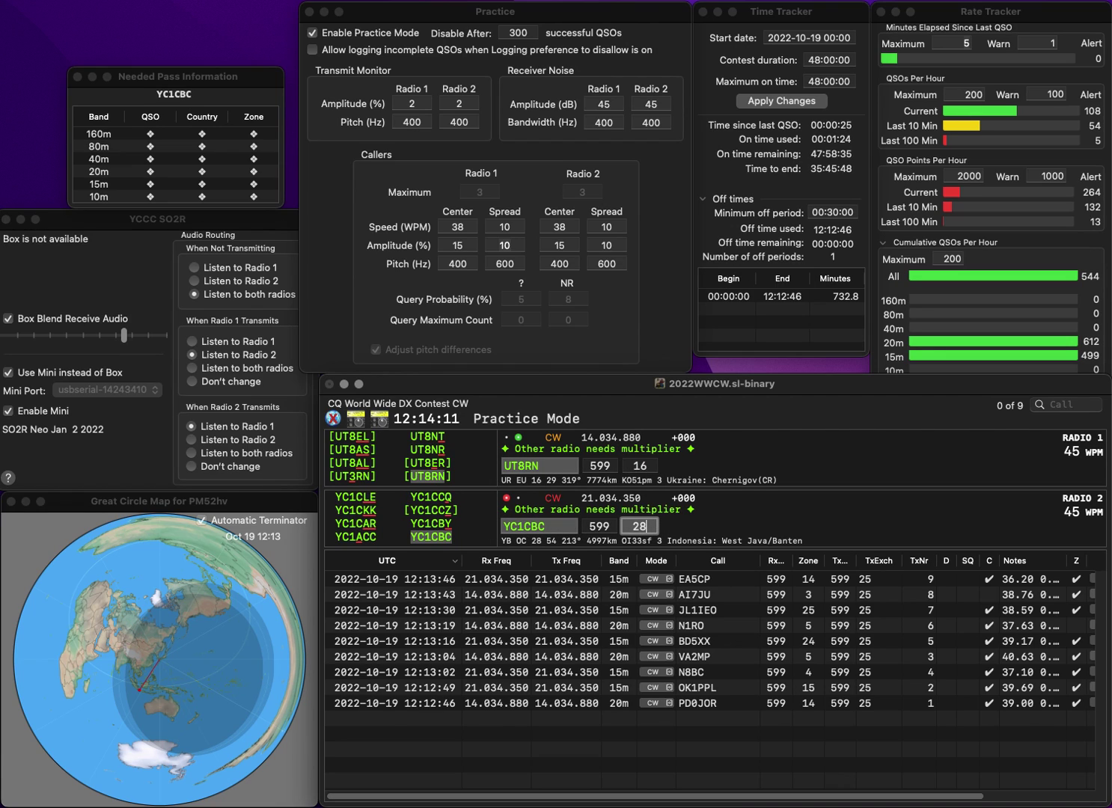
{"action": "key", "text": "Return"}
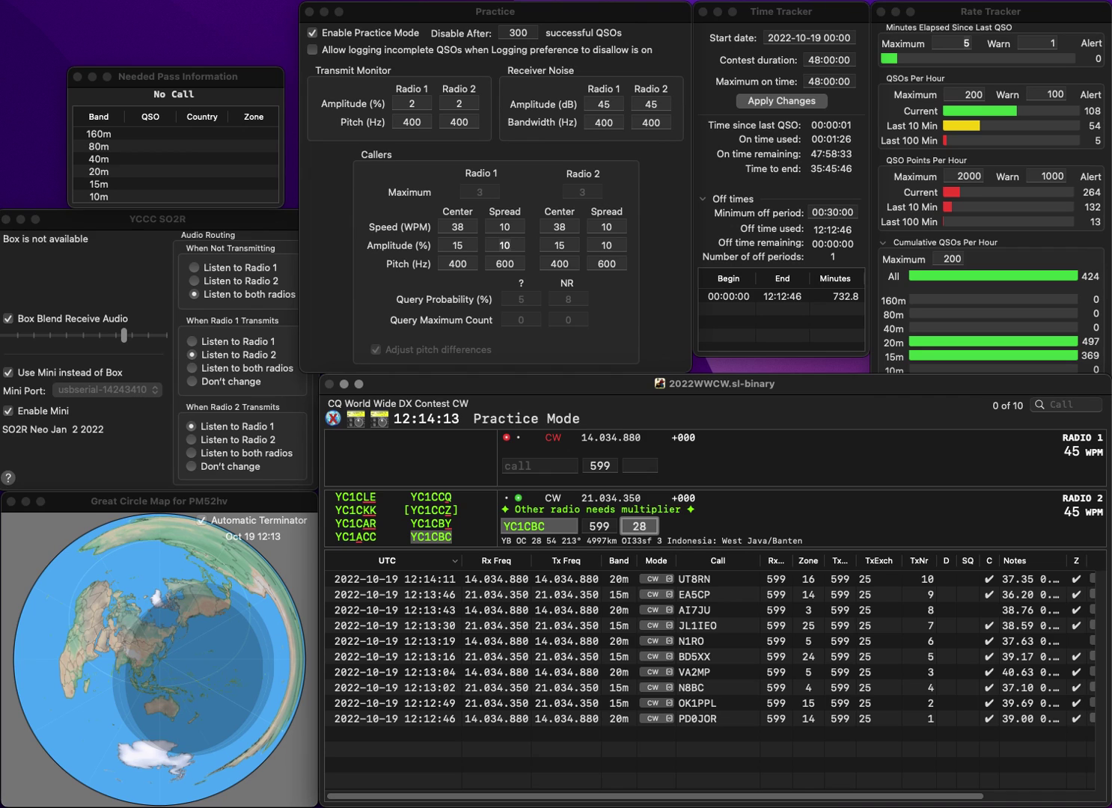
{"action": "key", "text": "Return"}
{"action": "type", "text": "UA"}
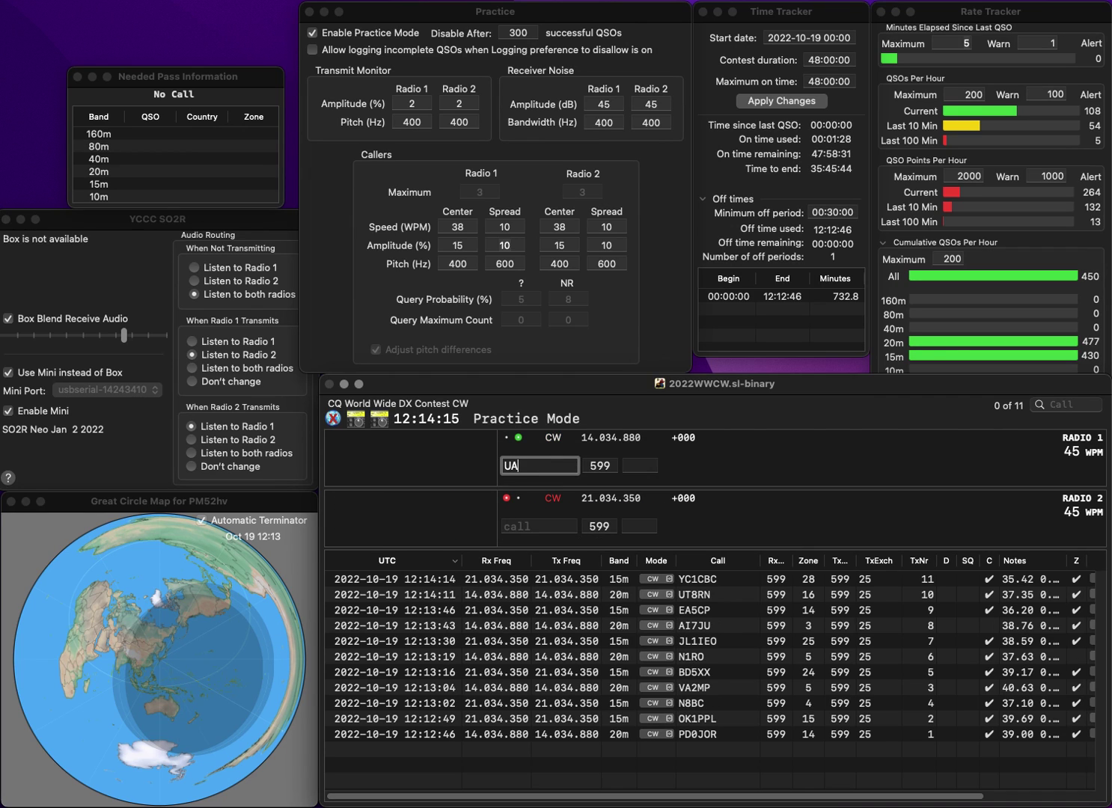
{"action": "type", "text": "9XK/"}
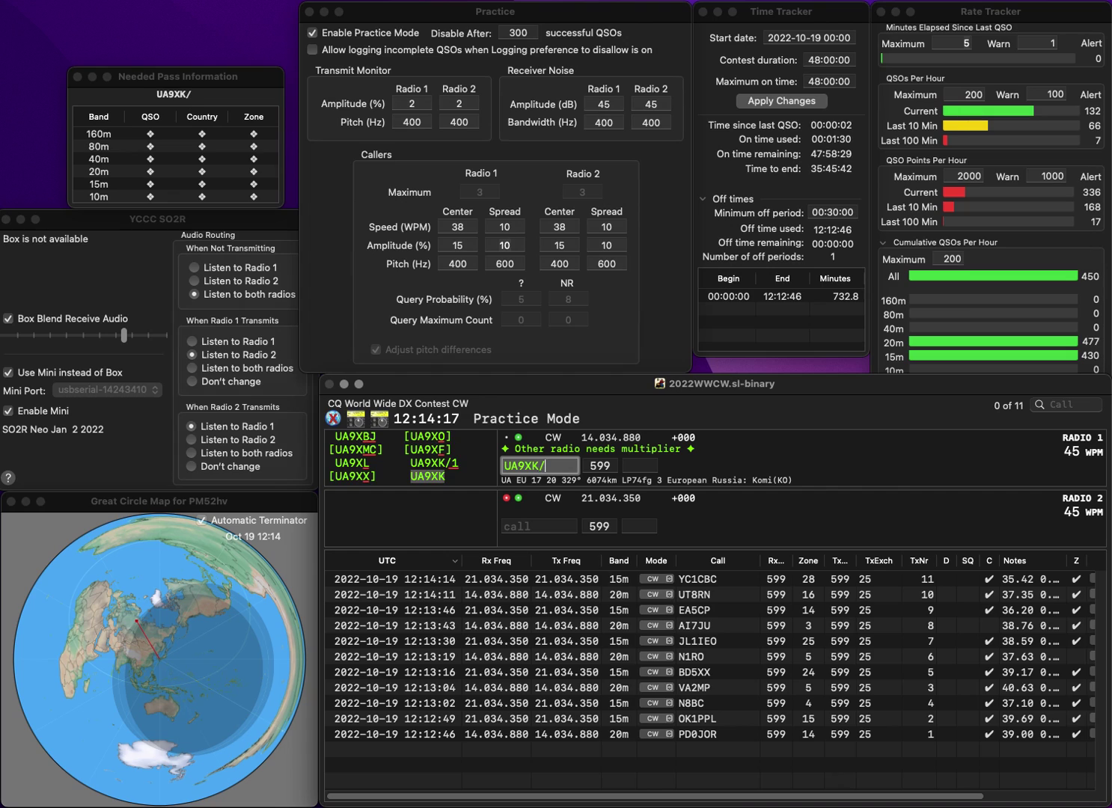
{"action": "type", "text": "1"}
{"action": "key", "text": "Return"}
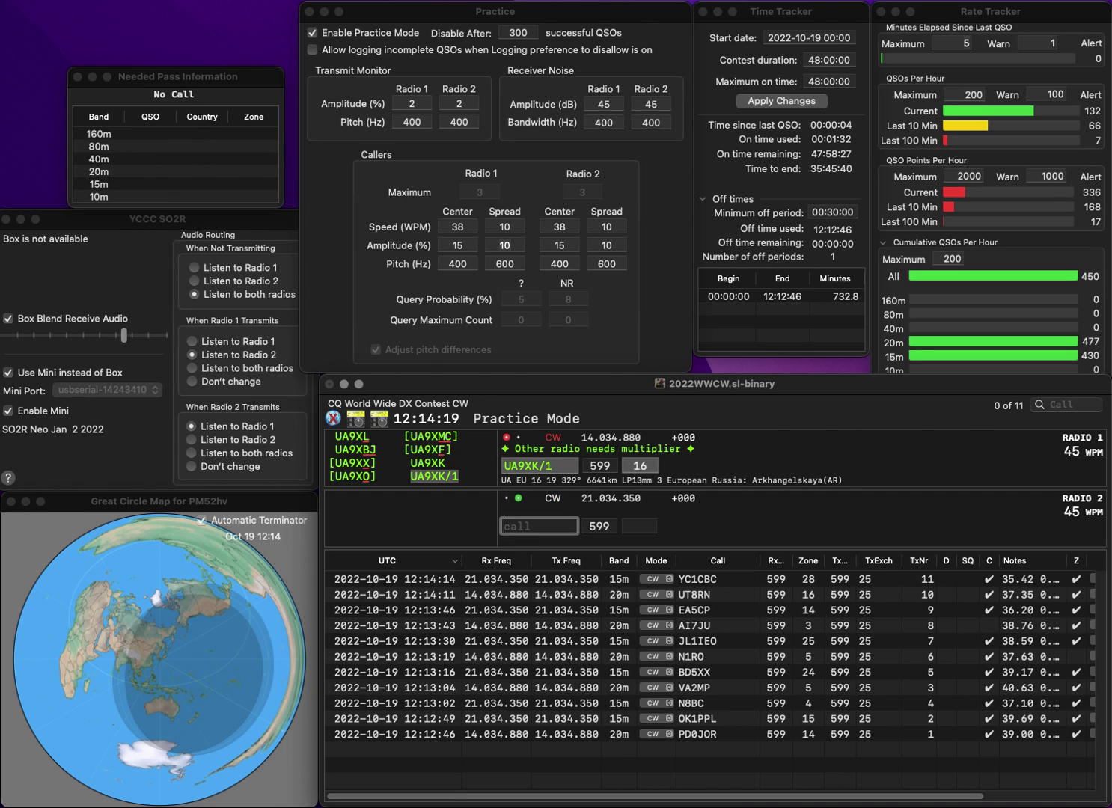
Enter the partial call IZ on Radio 2 and send it to query the caller
{"action": "type", "text": "IZ8"}
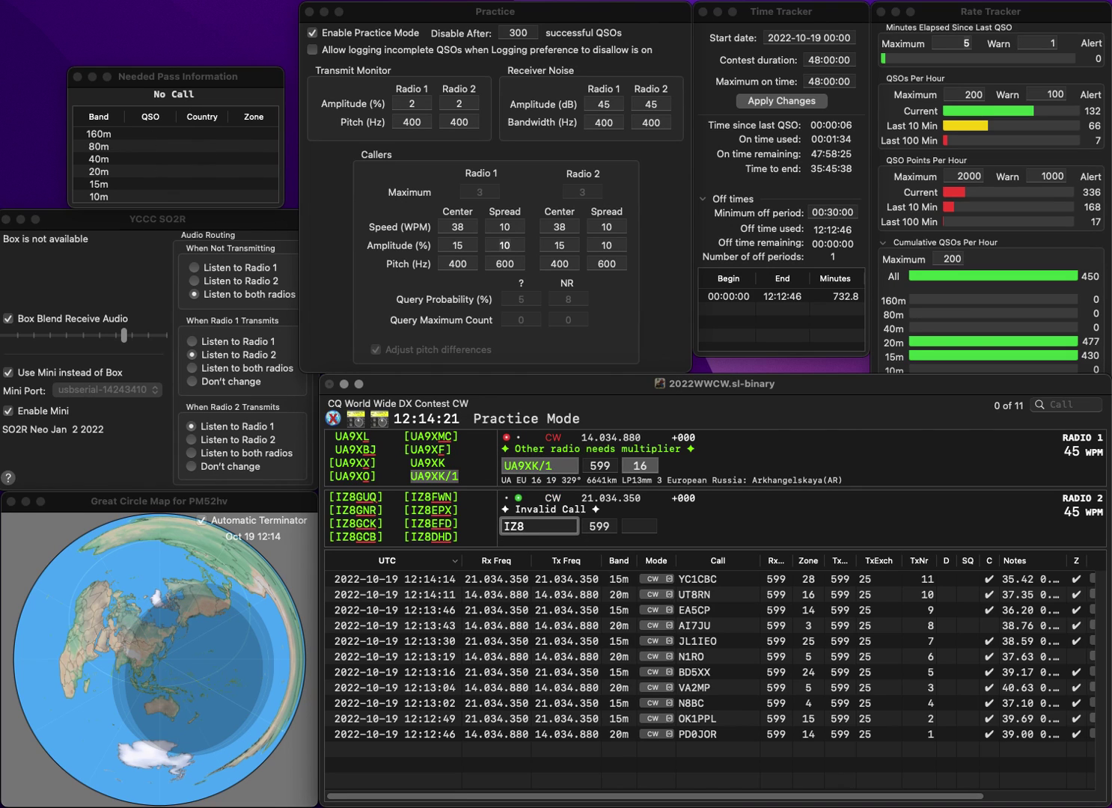
{"action": "key", "text": "BackSpace"}
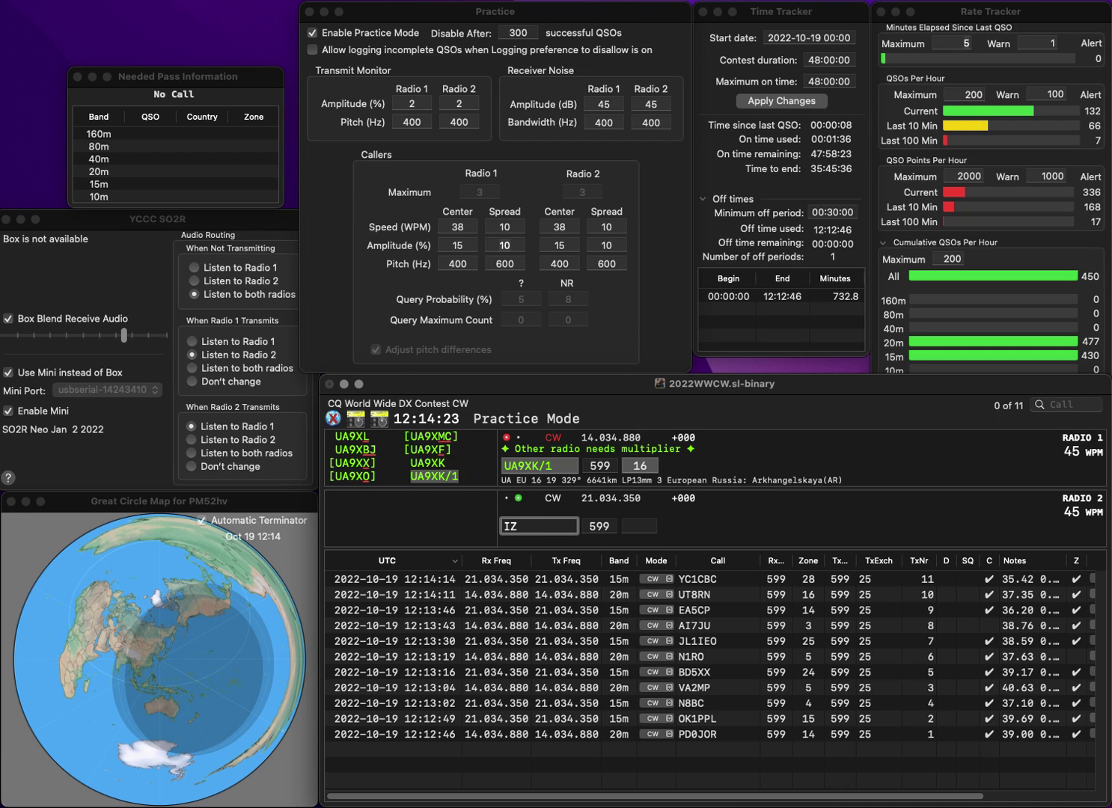
{"action": "key", "text": "Return"}
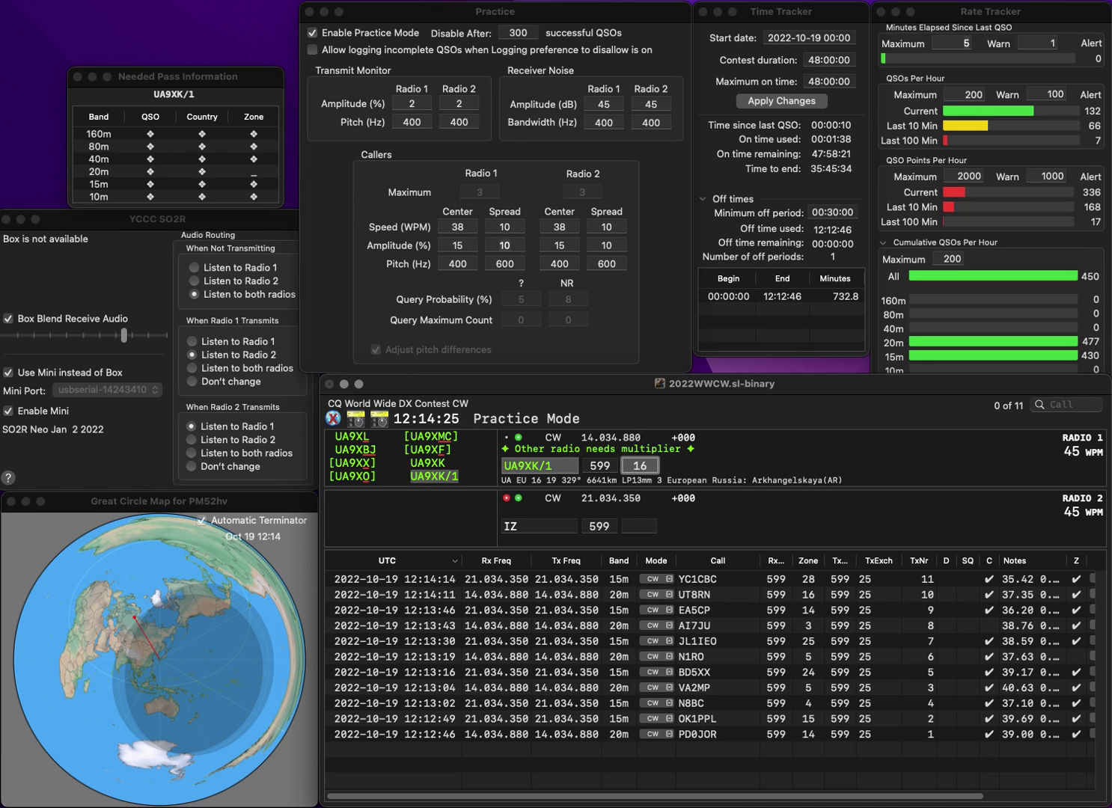
{"action": "key", "text": "Return"}
{"action": "key", "text": "grave"}
{"action": "type", "text": "8XXE"}
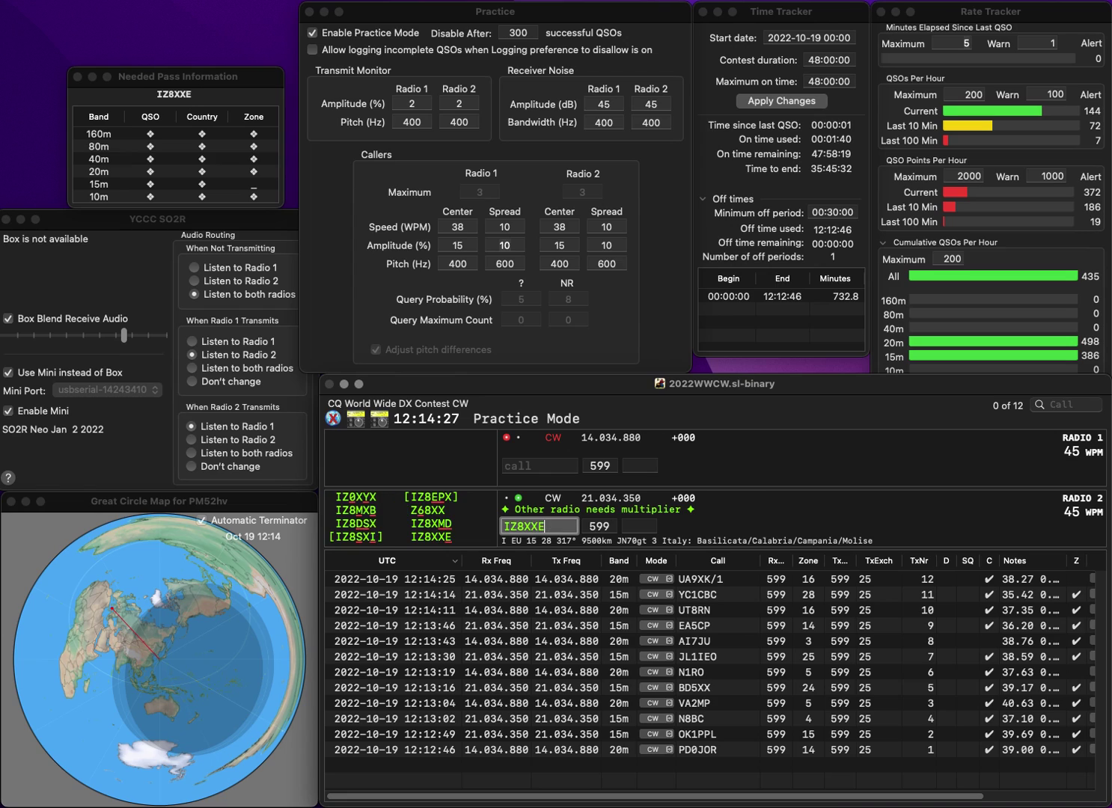
{"action": "key", "text": "Return"}
Query the partial call EA on Radio 1, complete it as EA3RM and send the exchange
{"action": "type", "text": "EA"}
{"action": "key", "text": "Return"}
{"action": "type", "text": "3RM"}
{"action": "key", "text": "Return"}
{"action": "key", "text": "Return"}
{"action": "key", "text": "space"}
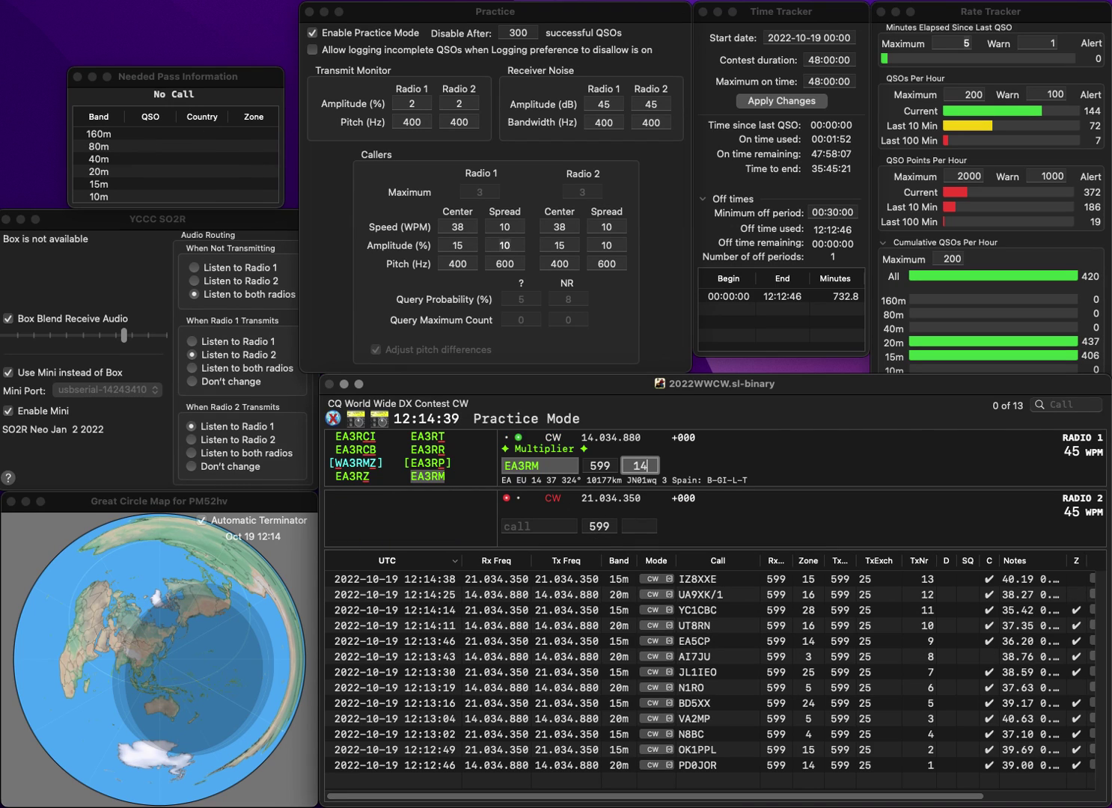
{"action": "key", "text": "Return"}
Enter and send the partial calls KDP on Radio 2 and 8ST on Radio 1 to query both callers
{"action": "type", "text": "K"}
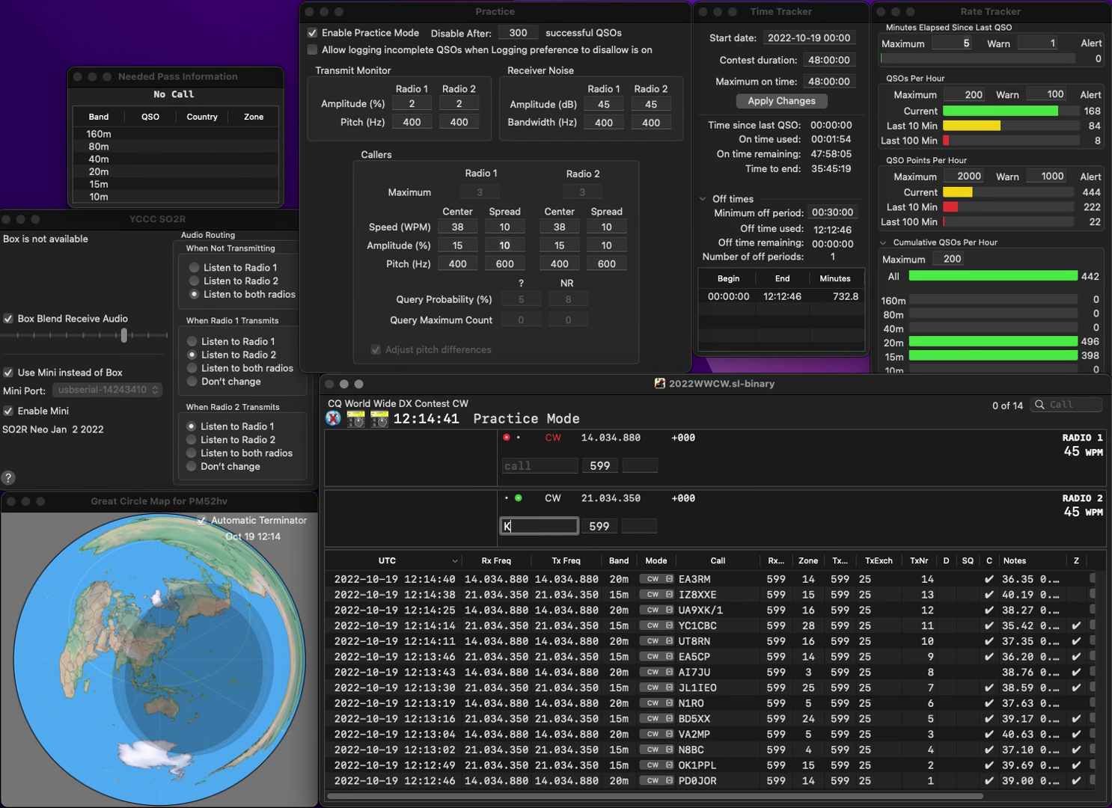
{"action": "type", "text": "DP"}
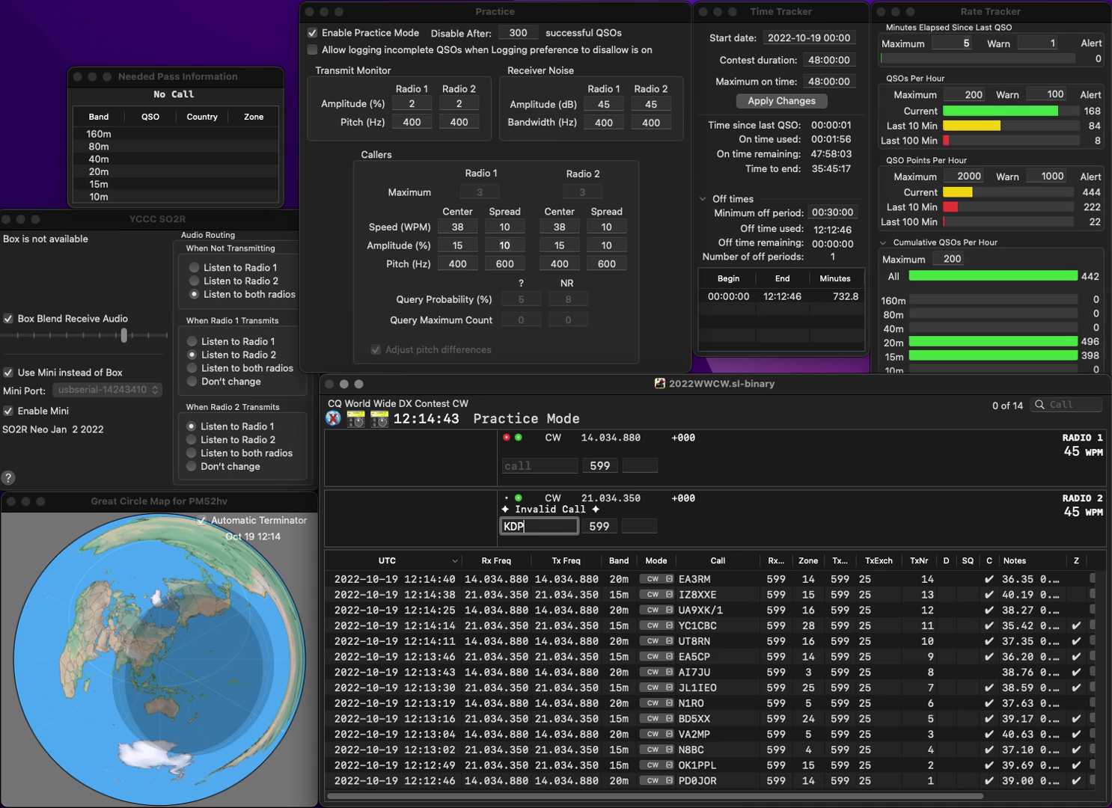
{"action": "key", "text": "Return"}
{"action": "type", "text": "8ST"}
{"action": "key", "text": "Return"}
Correct the calls to KZ5DP on Radio 2 and KE0STT on Radio 1, sending the exchange to each
{"action": "key", "text": "BackSpace"}
{"action": "key", "text": "BackSpace"}
{"action": "type", "text": "Z5DP"}
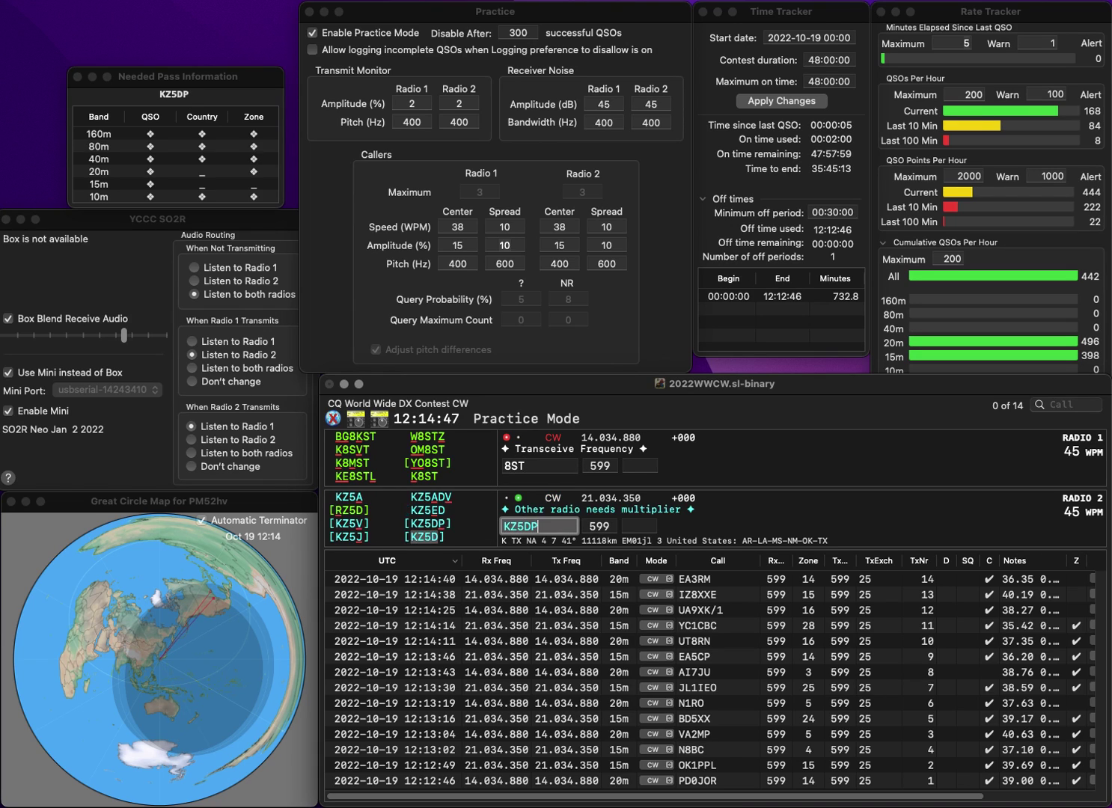
{"action": "key", "text": "Return"}
{"action": "type", "text": "KE0STT"}
{"action": "key", "text": "Return"}
{"action": "key", "text": "space"}
{"action": "key", "text": "Return"}
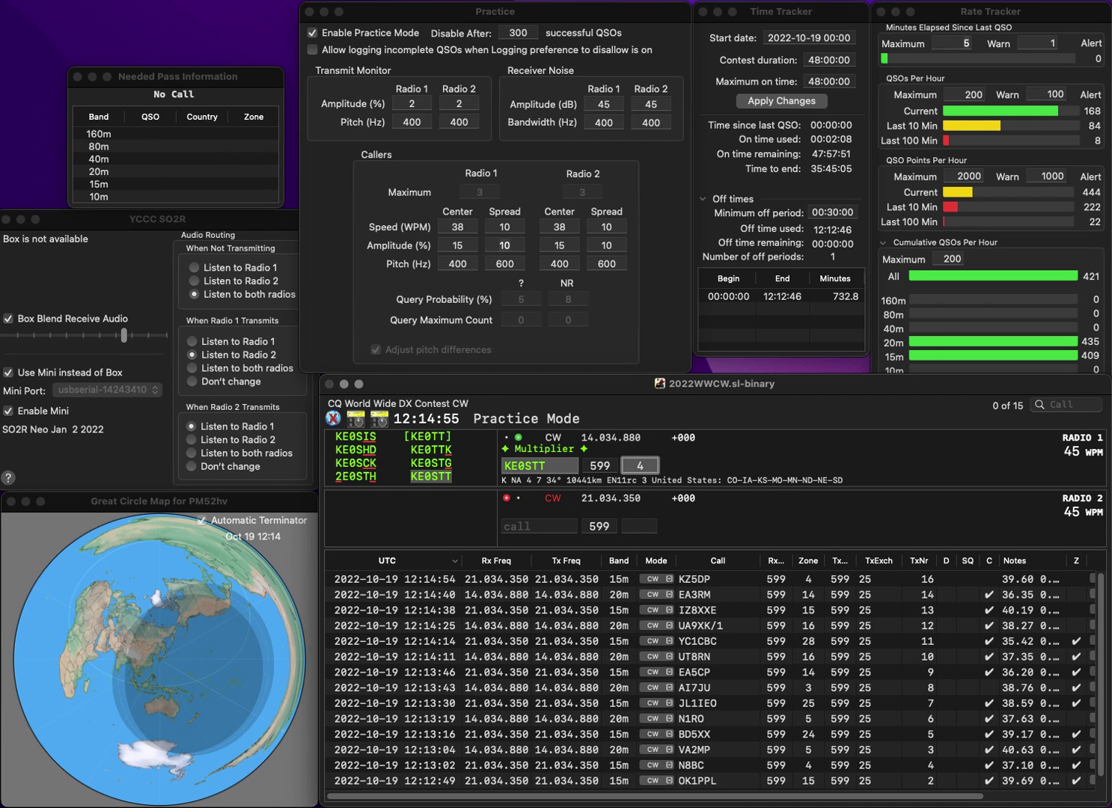
{"action": "key", "text": "Return"}
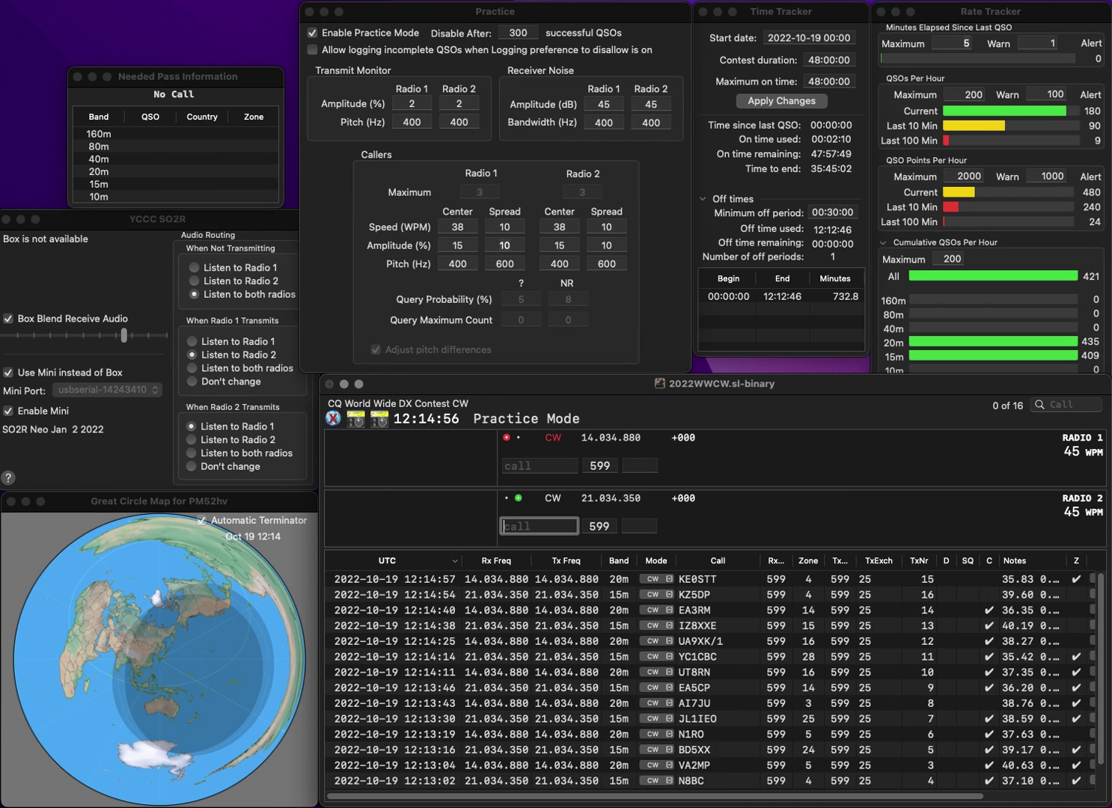
{"action": "type", "text": "JH0"}
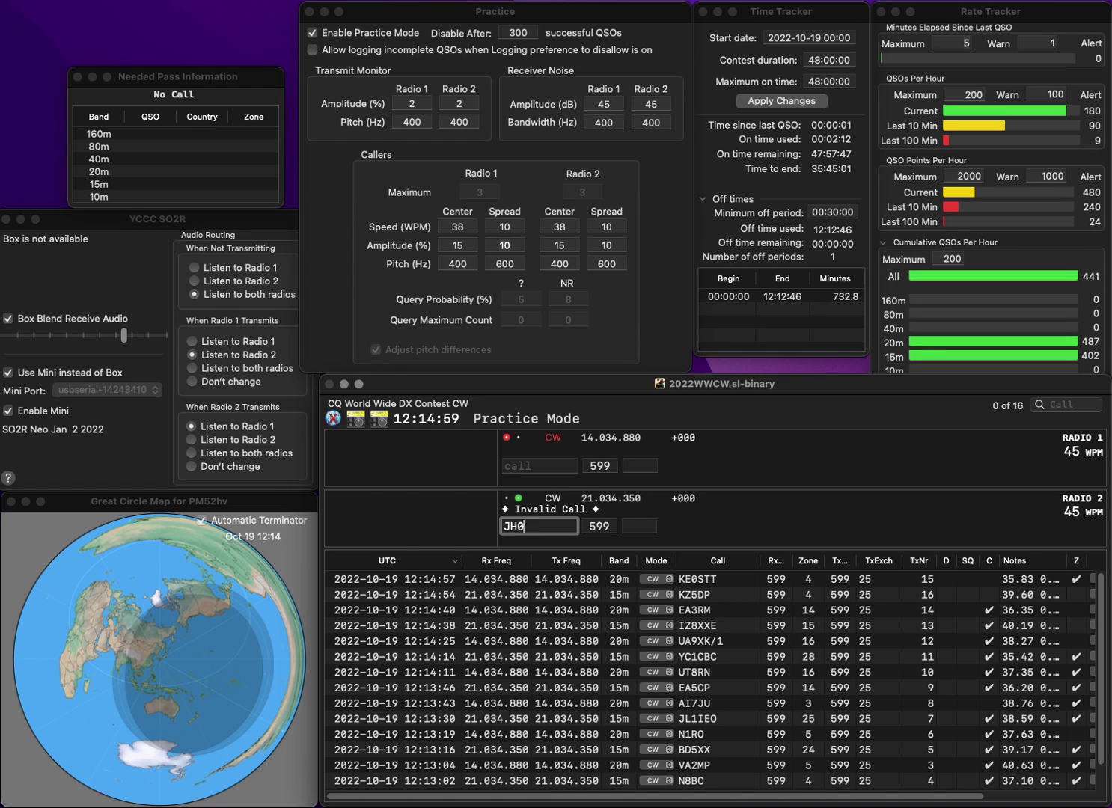
{"action": "type", "text": "ZSQ"}
{"action": "key", "text": "Return"}
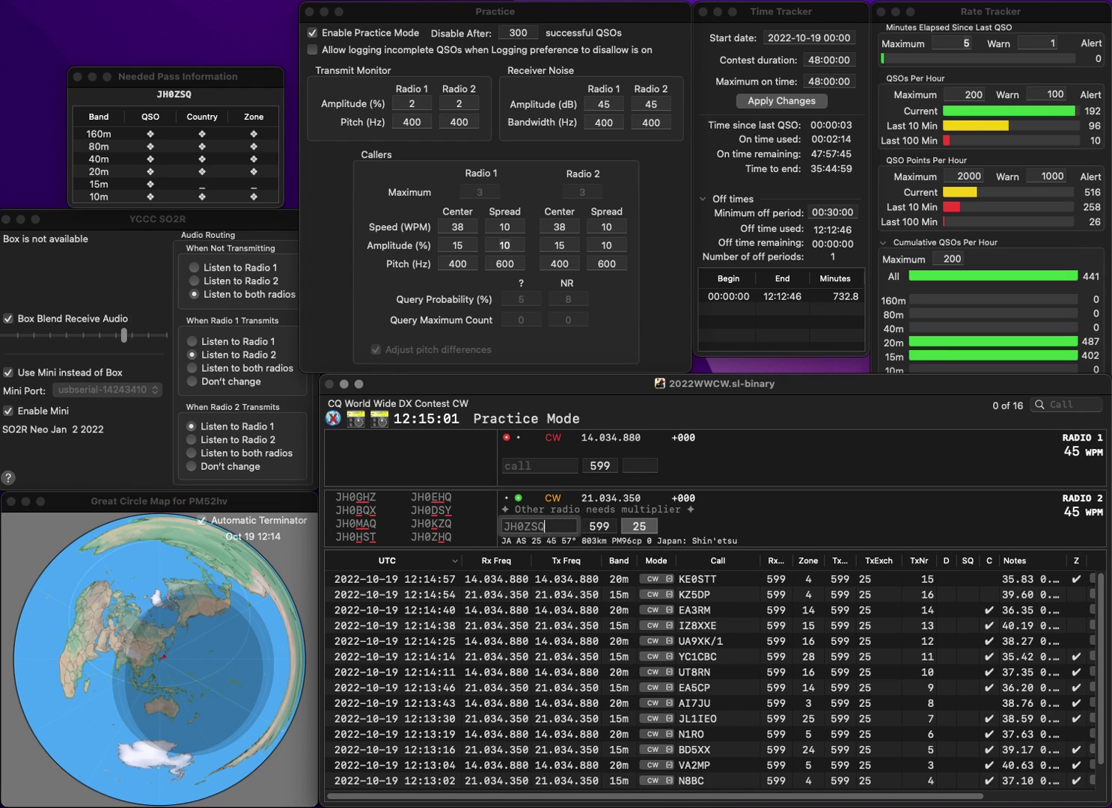
{"action": "key", "text": "Left"}
{"action": "key", "text": "BackSpace"}
{"action": "type", "text": "H"}
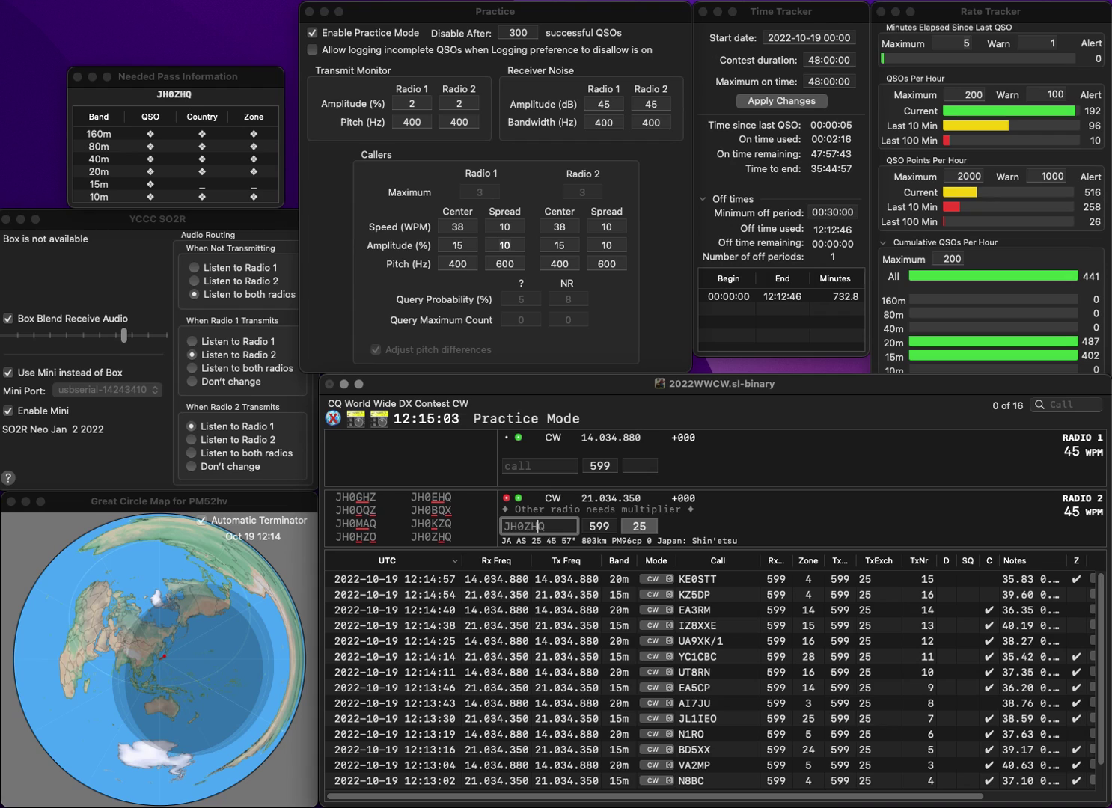
{"action": "key", "text": "Return"}
Answer K8EK on Radio 1 with the exchange, and log JH0ZHQ with zone 25 and K8EK with zone 4
{"action": "type", "text": "K8EK"}
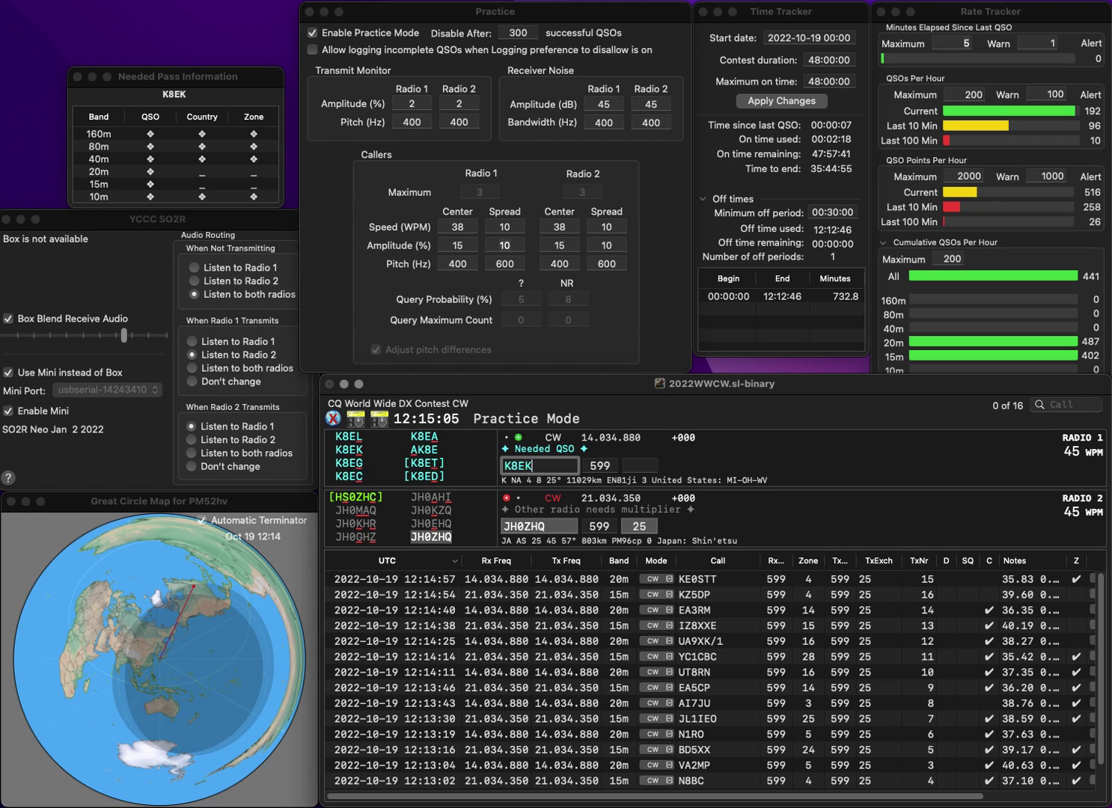
{"action": "key", "text": "Return"}
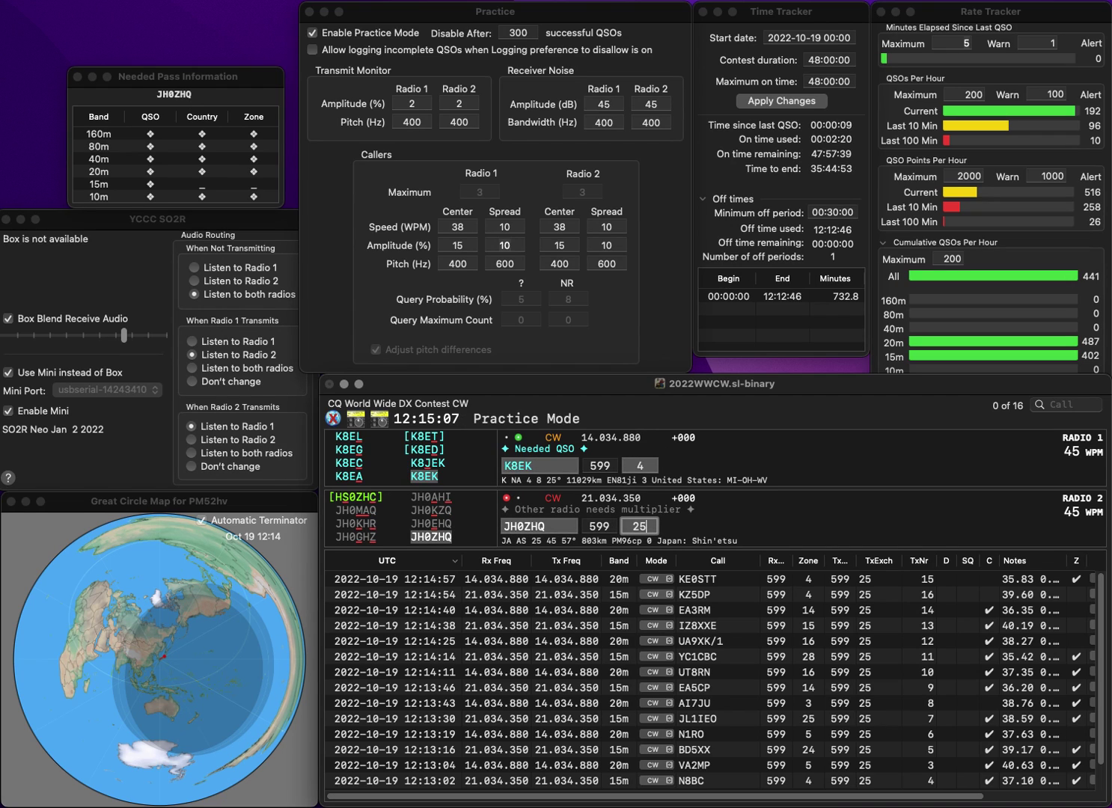
{"action": "key", "text": "Return"}
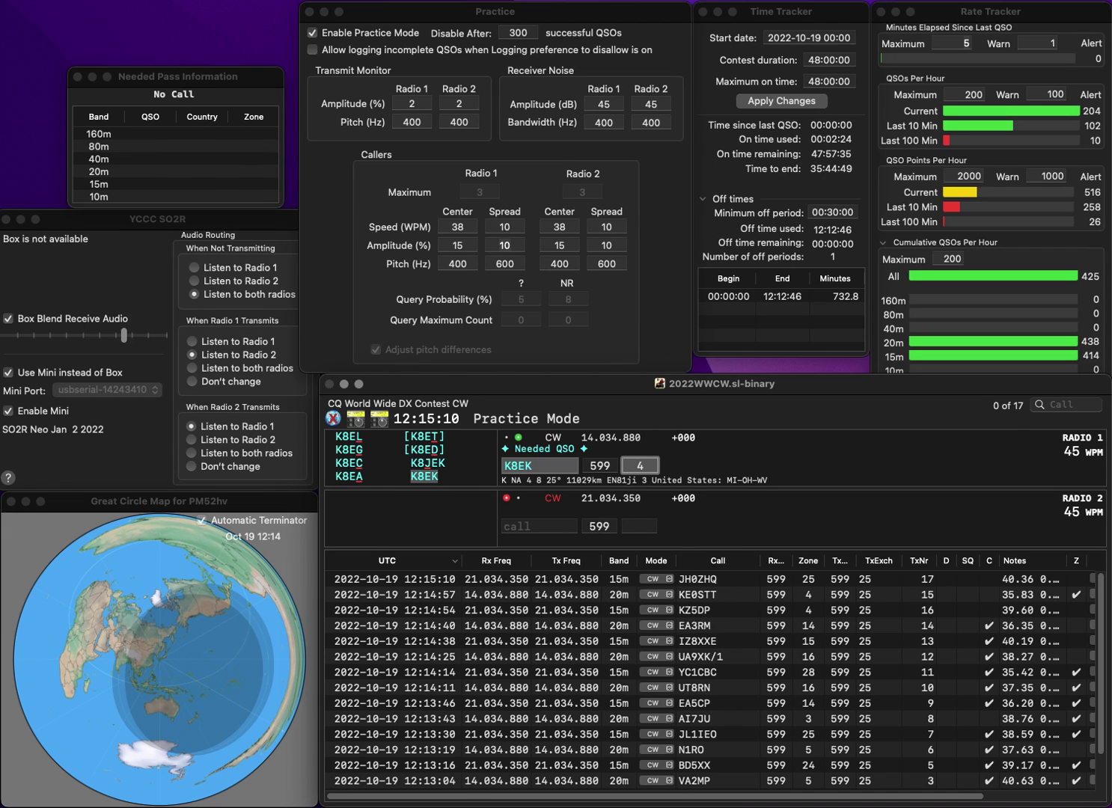
{"action": "key", "text": "Return"}
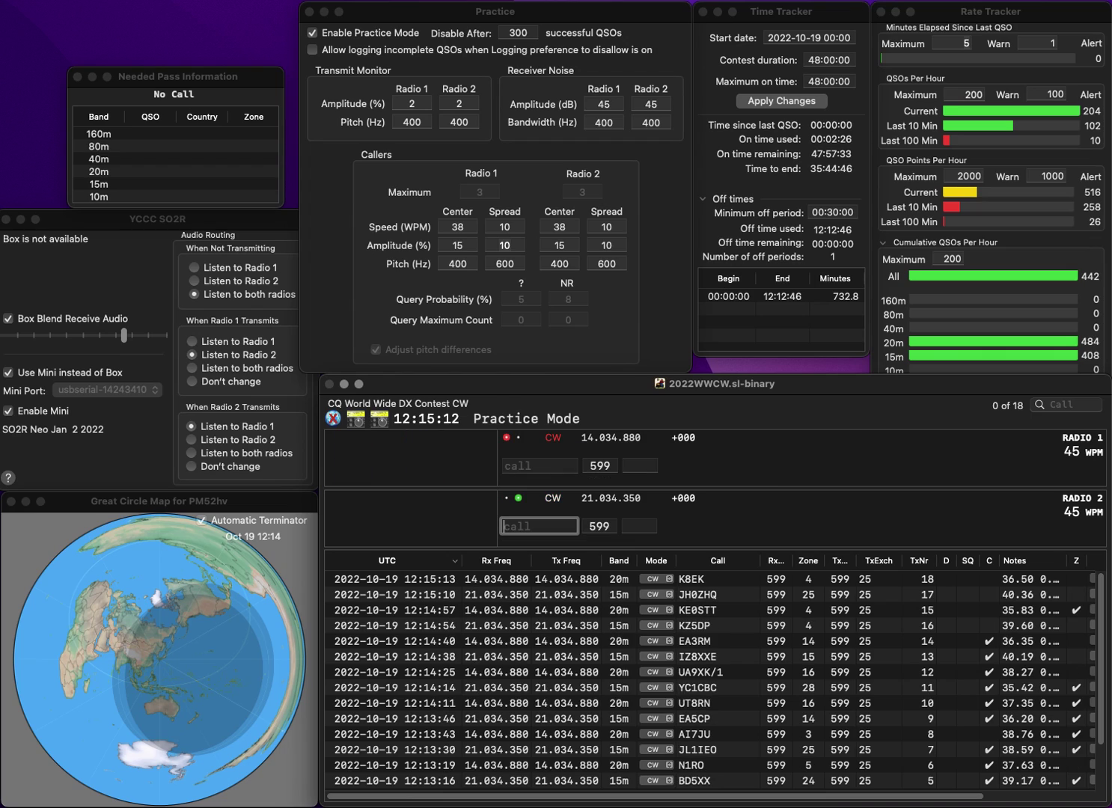
Enter the caller on Radio 2, correct the call to SV1CIF and send the exchange
{"action": "type", "text": "SV2CIF"}
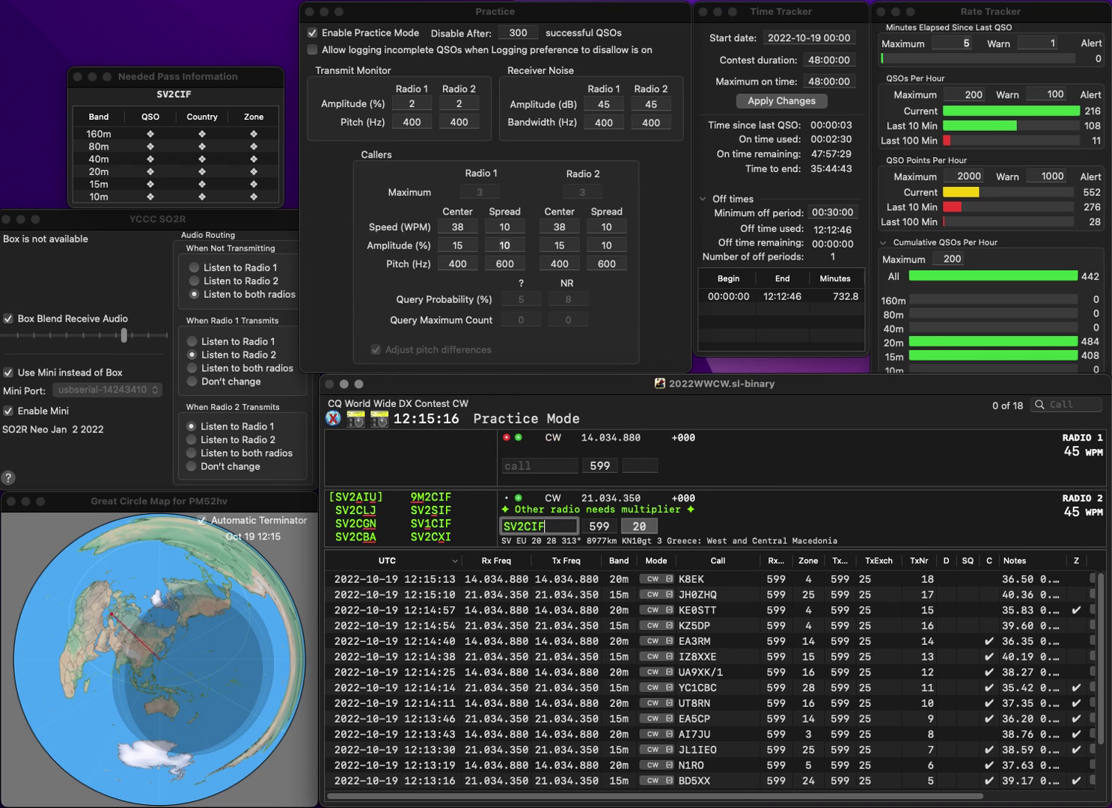
{"action": "key", "text": "Left"}
{"action": "key", "text": "Left"}
{"action": "key", "text": "Left"}
{"action": "key", "text": "BackSpace"}
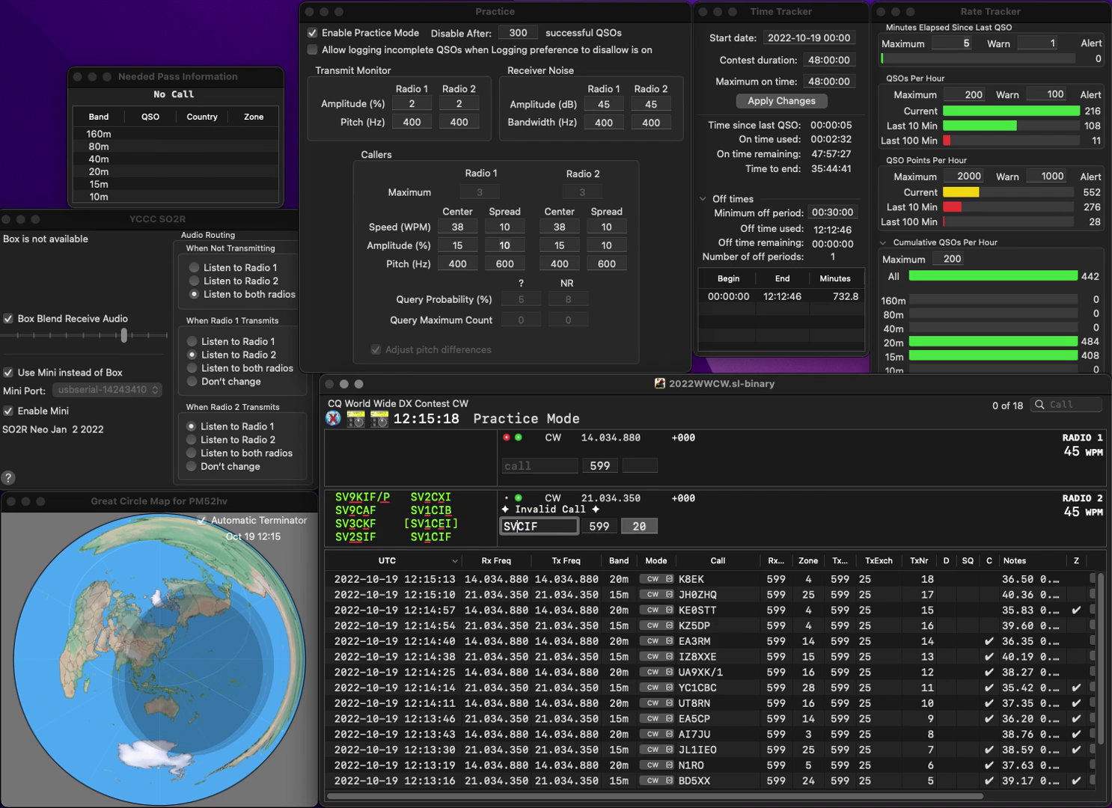
{"action": "type", "text": "1"}
{"action": "key", "text": "Return"}
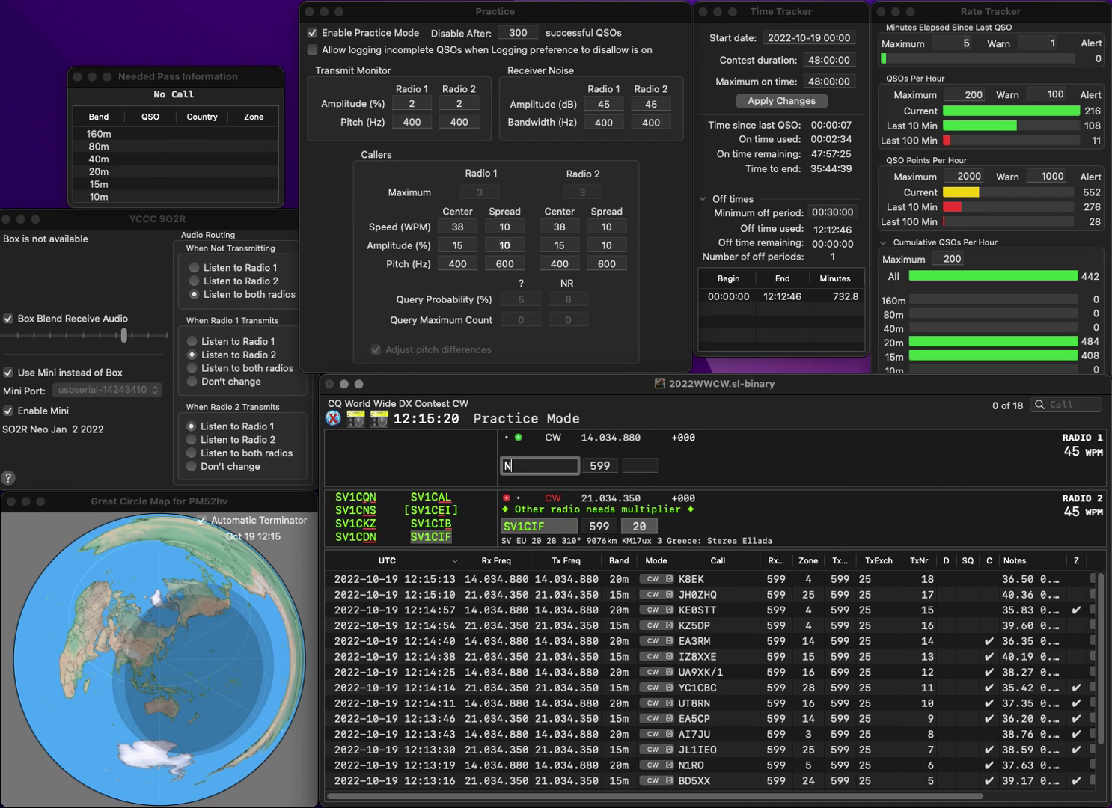
{"action": "type", "text": "NJ8V"}
{"action": "key", "text": "Return"}
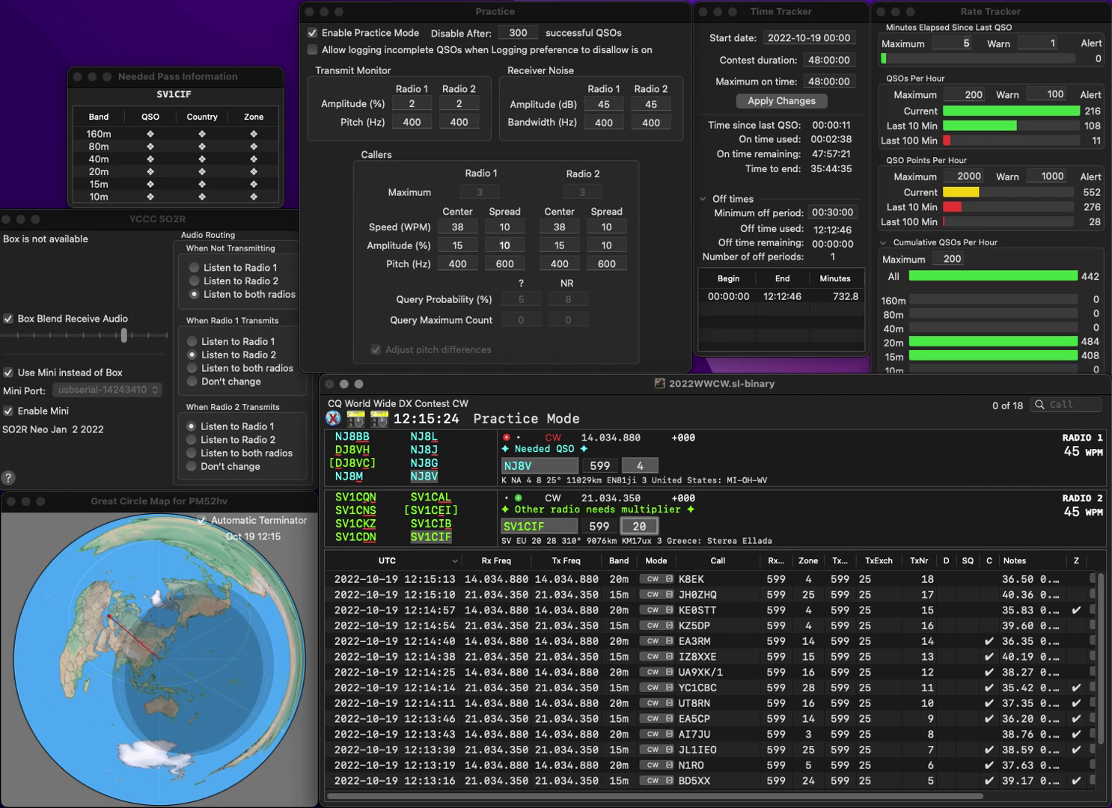
{"action": "key", "text": "Return"}
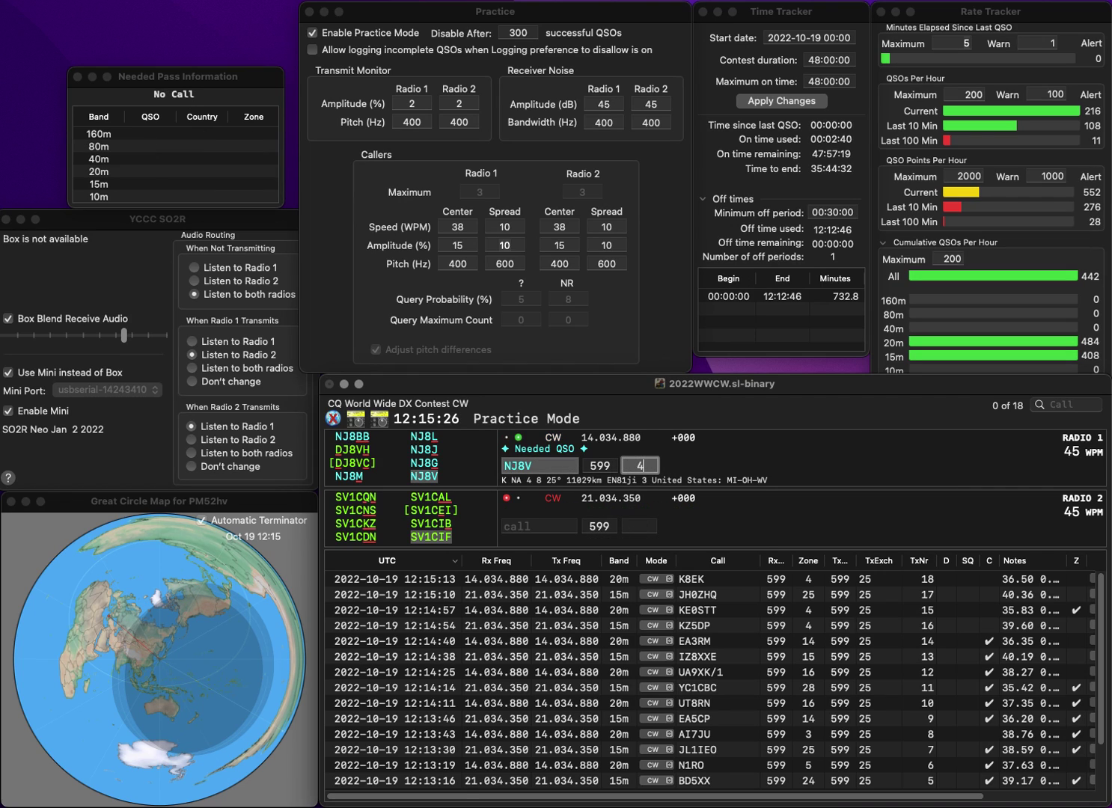
{"action": "key", "text": "Return"}
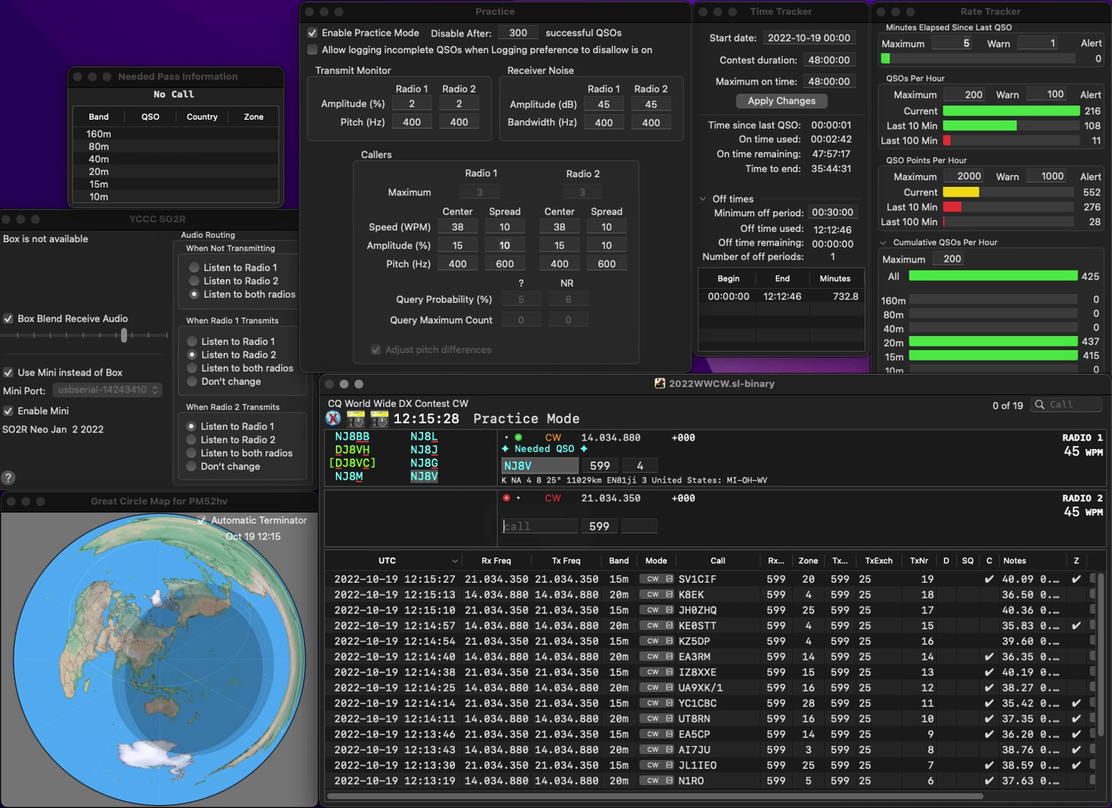
Enter the caller on Radio 2, correct the prefix so the call reads BI1MCZ, and send the exchange
{"action": "type", "text": "D1MCZ"}
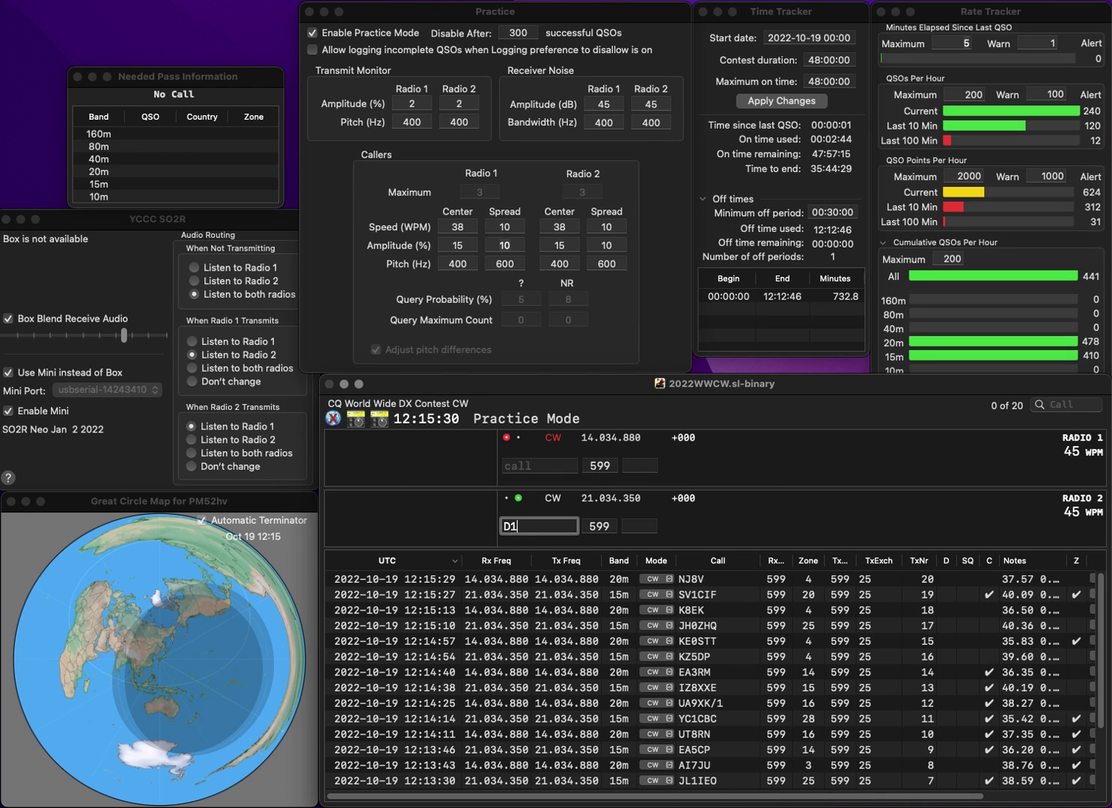
{"action": "left_click", "coordinate": [509, 526]}
{"action": "key", "text": "BackSpace"}
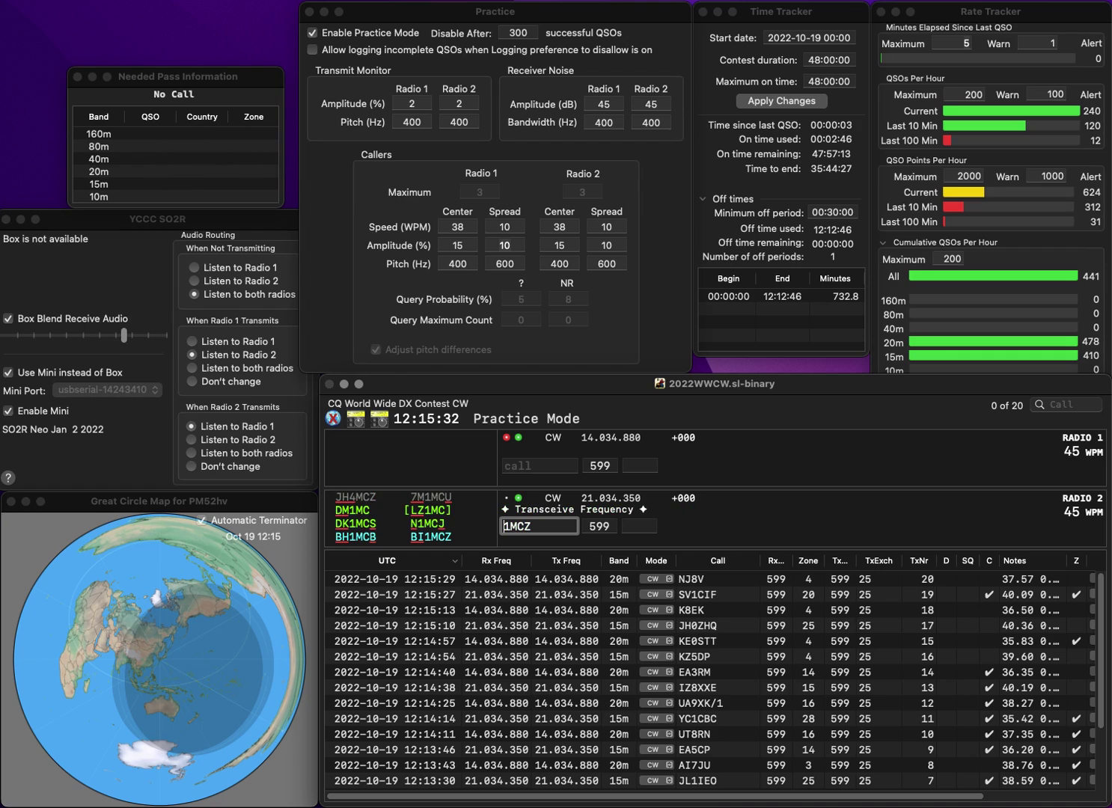
{"action": "type", "text": "BI"}
{"action": "key", "text": "Return"}
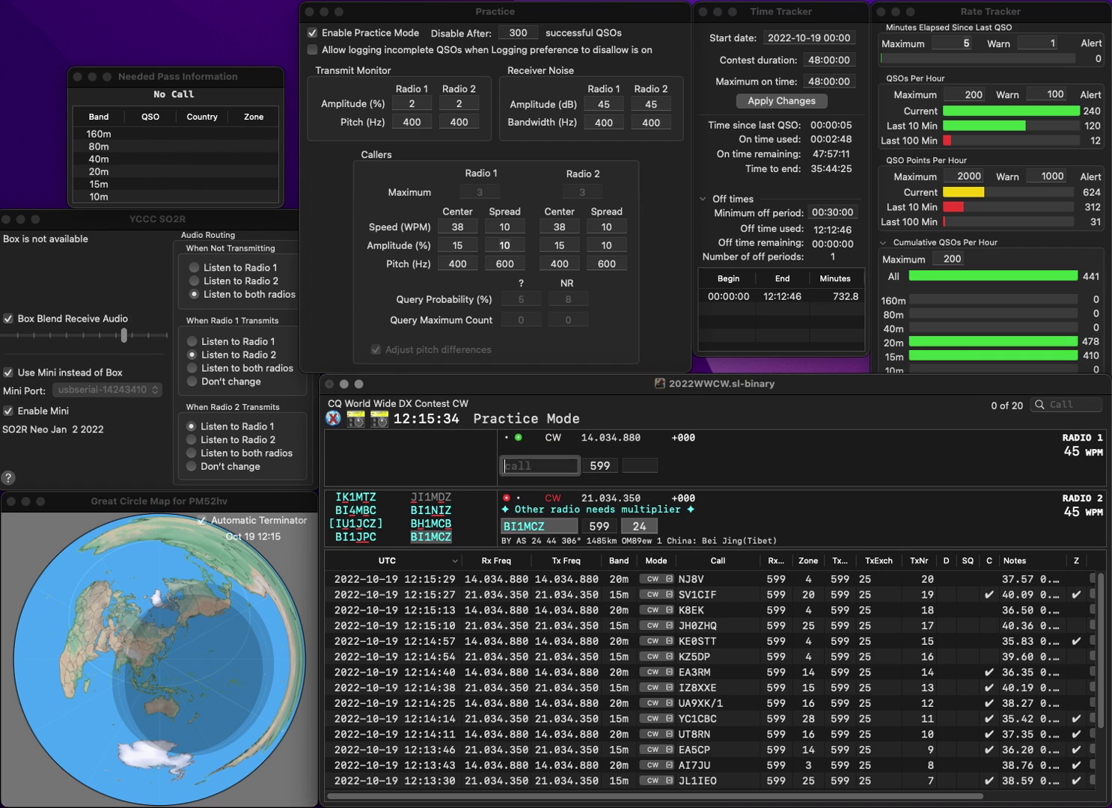
Send the partial call 33K on Radio 1 and log the BI1MCZ contact with zone 24 on Radio 2
{"action": "type", "text": "33K"}
{"action": "key", "text": "Return"}
{"action": "key", "text": "Return"}
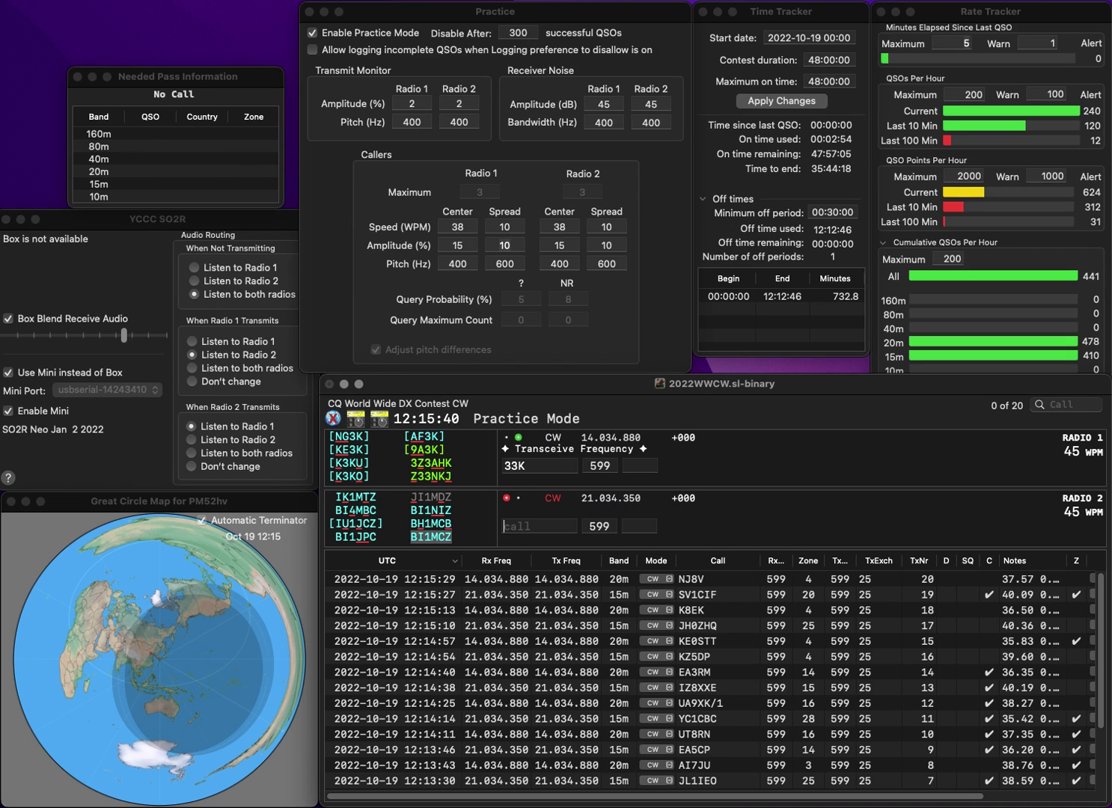
{"action": "type", "text": "Z33"}
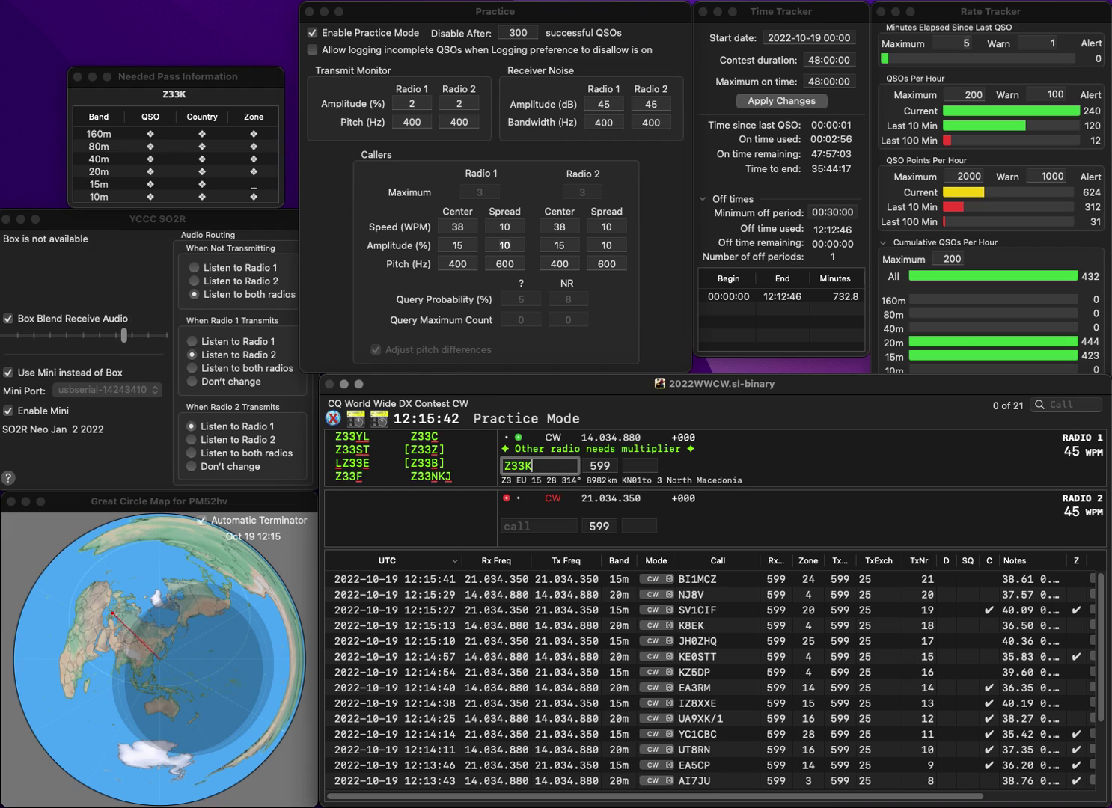
{"action": "type", "text": "N"}
{"action": "key", "text": "Right"}
{"action": "type", "text": "J"}
{"action": "key", "text": "Return"}
{"action": "type", "text": "CE"}
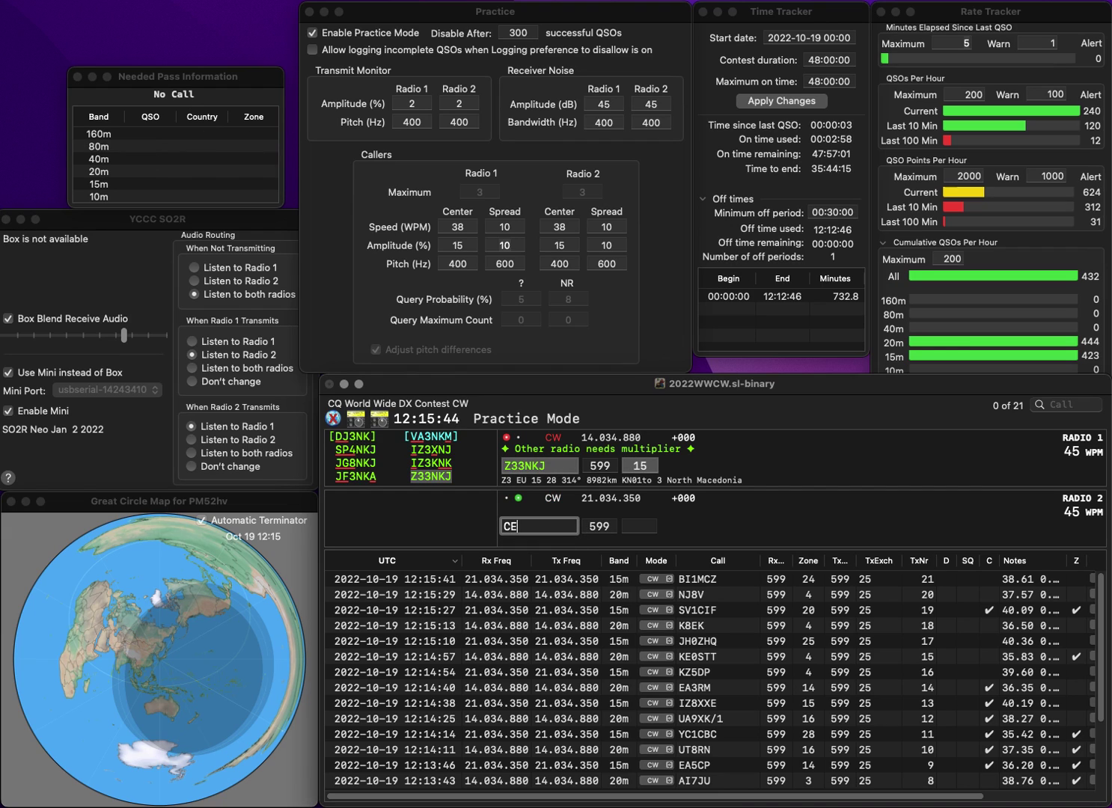
{"action": "type", "text": "J"}
{"action": "key", "text": "BackSpace"}
{"action": "type", "text": "4W"}
{"action": "key", "text": "BackSpace"}
{"action": "type", "text": "JW"}
{"action": "key", "text": "Return"}
{"action": "key", "text": "Return"}
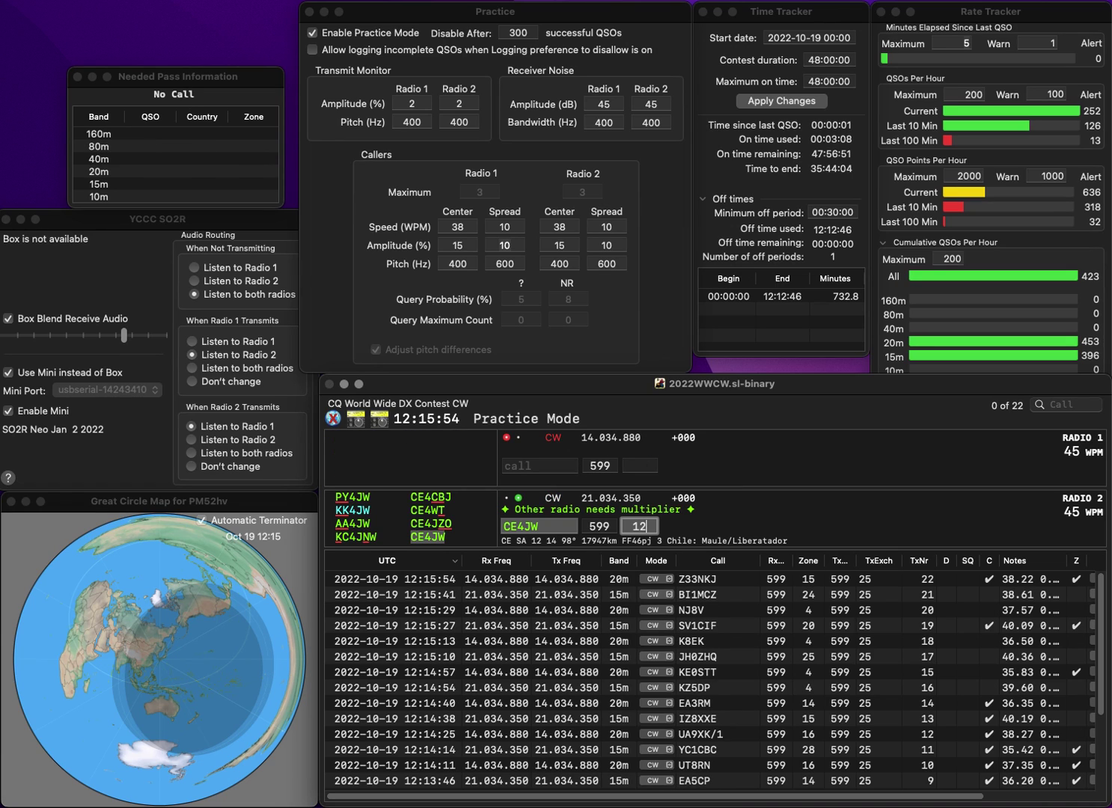
{"action": "key", "text": "Return"}
{"action": "left_click", "coordinate": [539, 465]}
{"action": "type", "text": "K4RIP"}
{"action": "key", "text": "Return"}
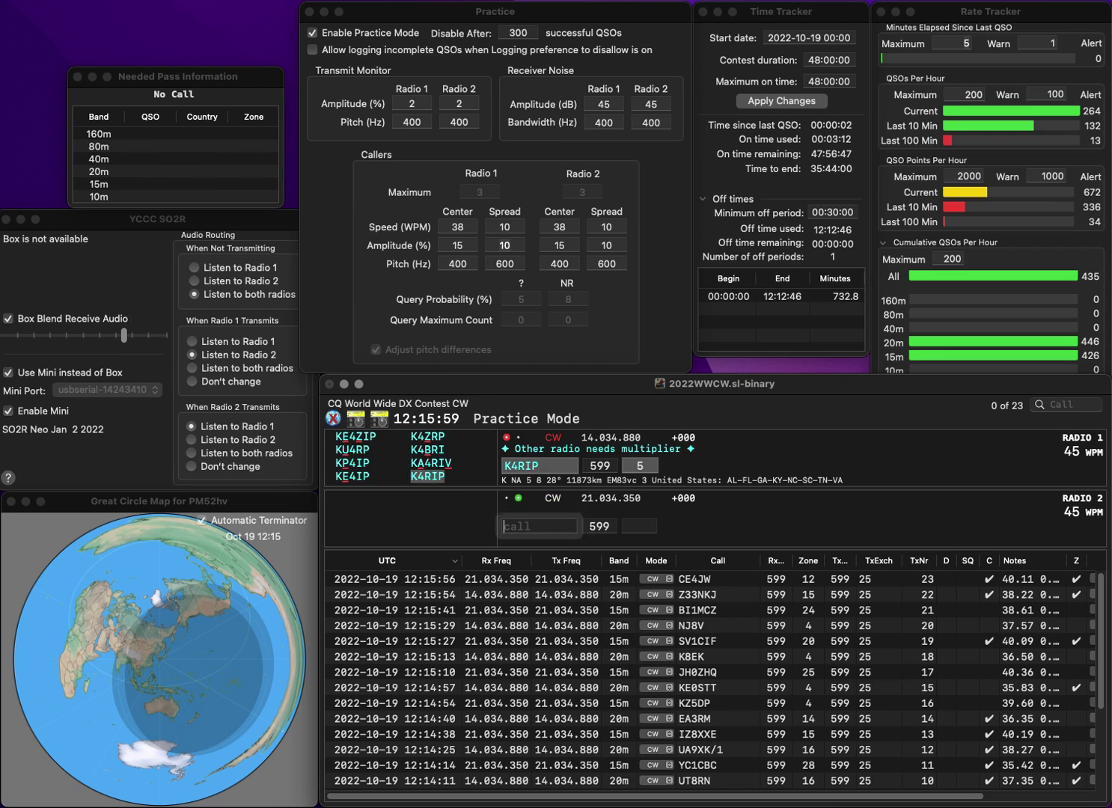
{"action": "type", "text": "RX"}
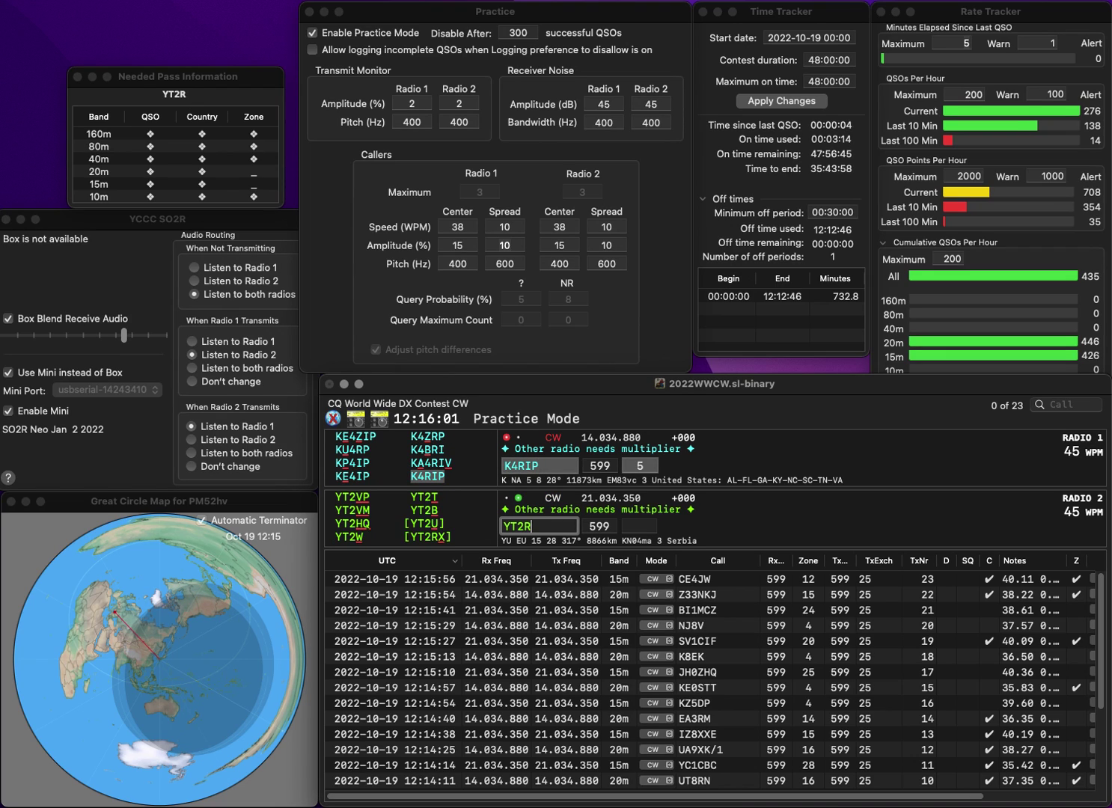
{"action": "key", "text": "Return"}
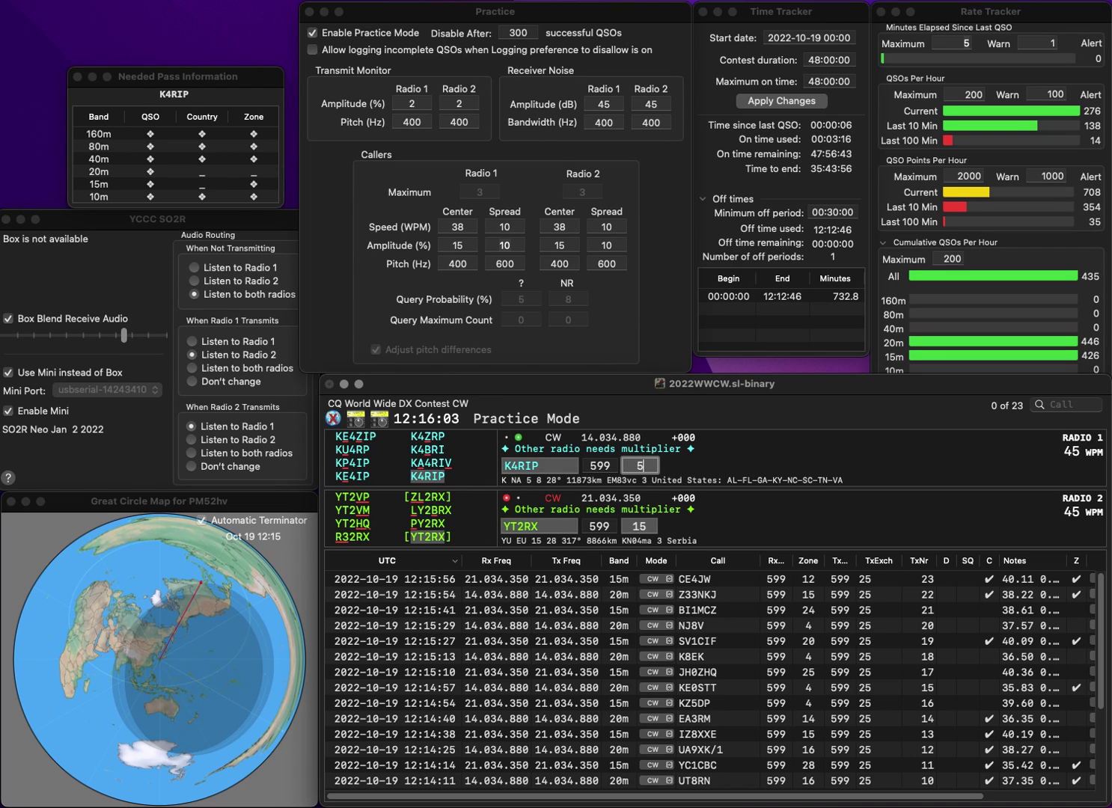
{"action": "key", "text": "Return"}
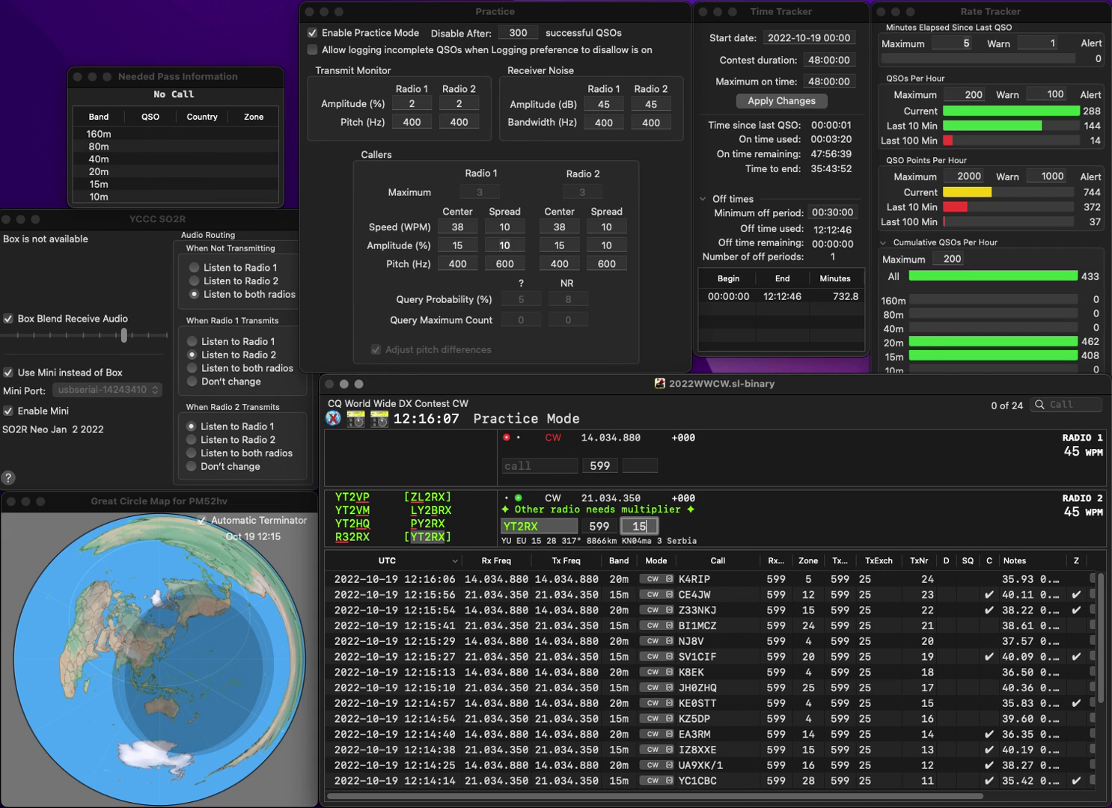
{"action": "key", "text": "Return"}
{"action": "type", "text": "YL2SD"}
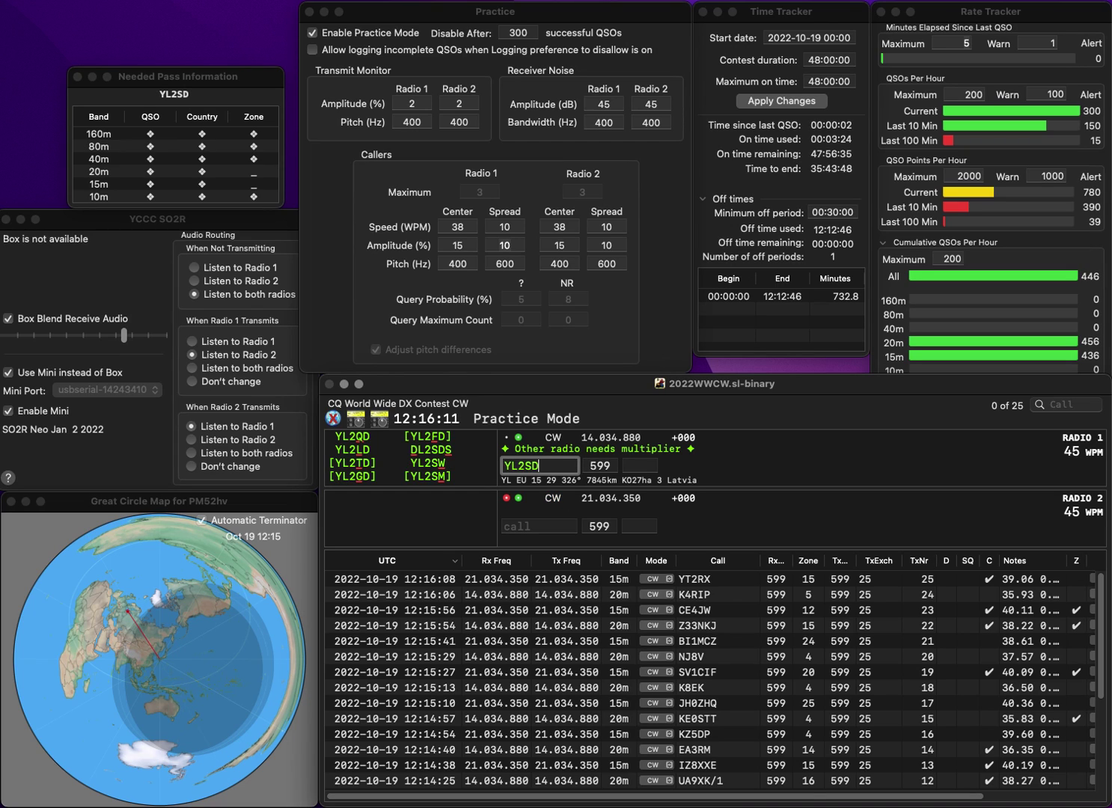
{"action": "key", "text": "Return"}
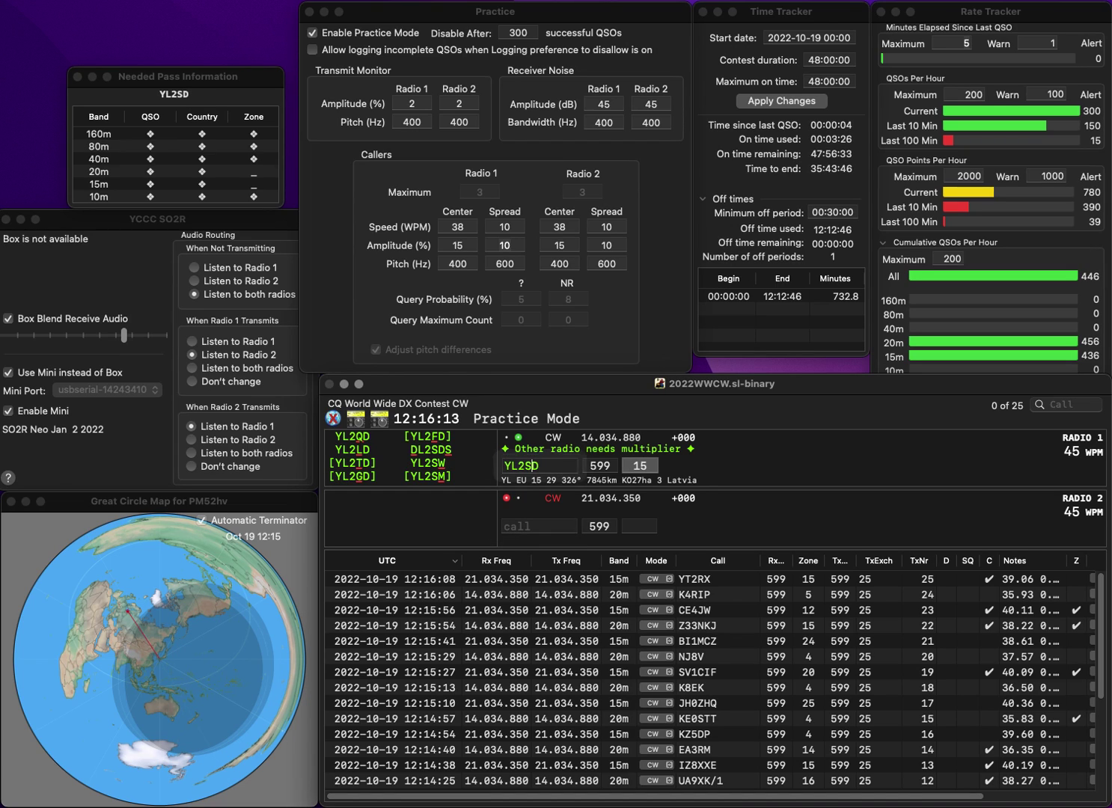
{"action": "type", "text": "N2OEF"}
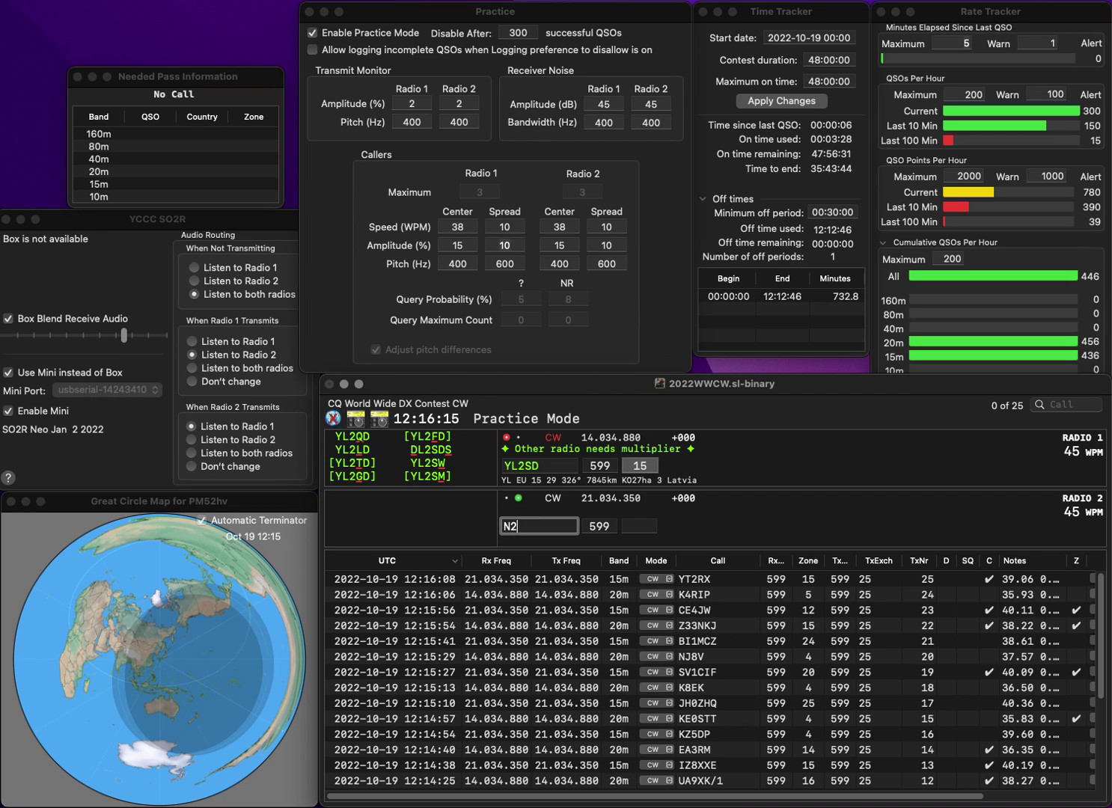
{"action": "key", "text": "Return"}
Correct the Radio 1 call to YL2HB, and log N2OEF with zone 5 and YL2HB with zone 15
{"action": "key", "text": "BackSpace"}
{"action": "key", "text": "BackSpace"}
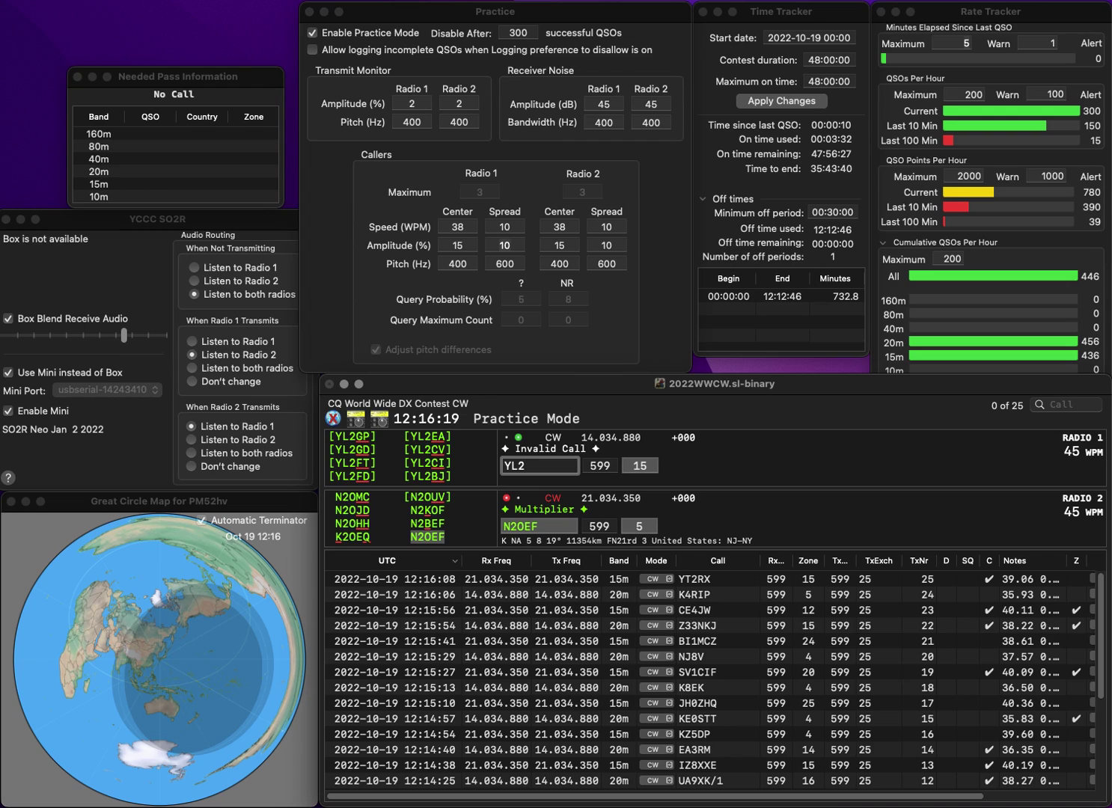
{"action": "type", "text": "HB"}
{"action": "key", "text": "Return"}
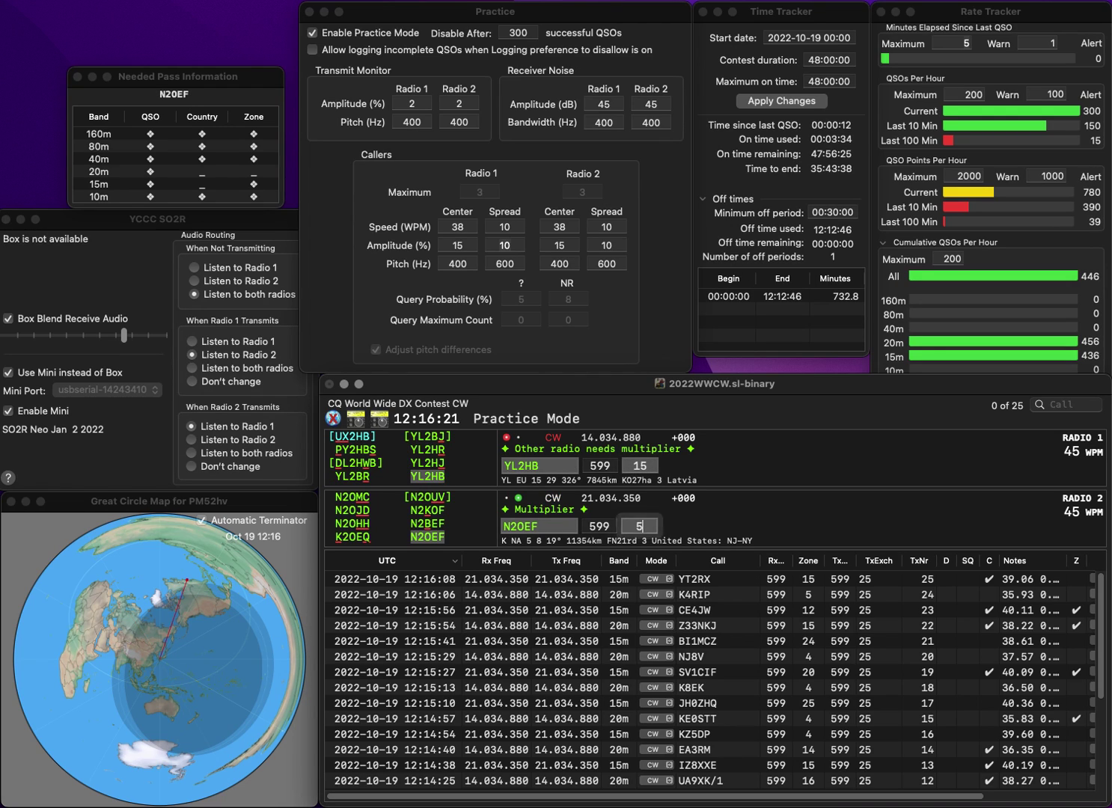
{"action": "key", "text": "Return"}
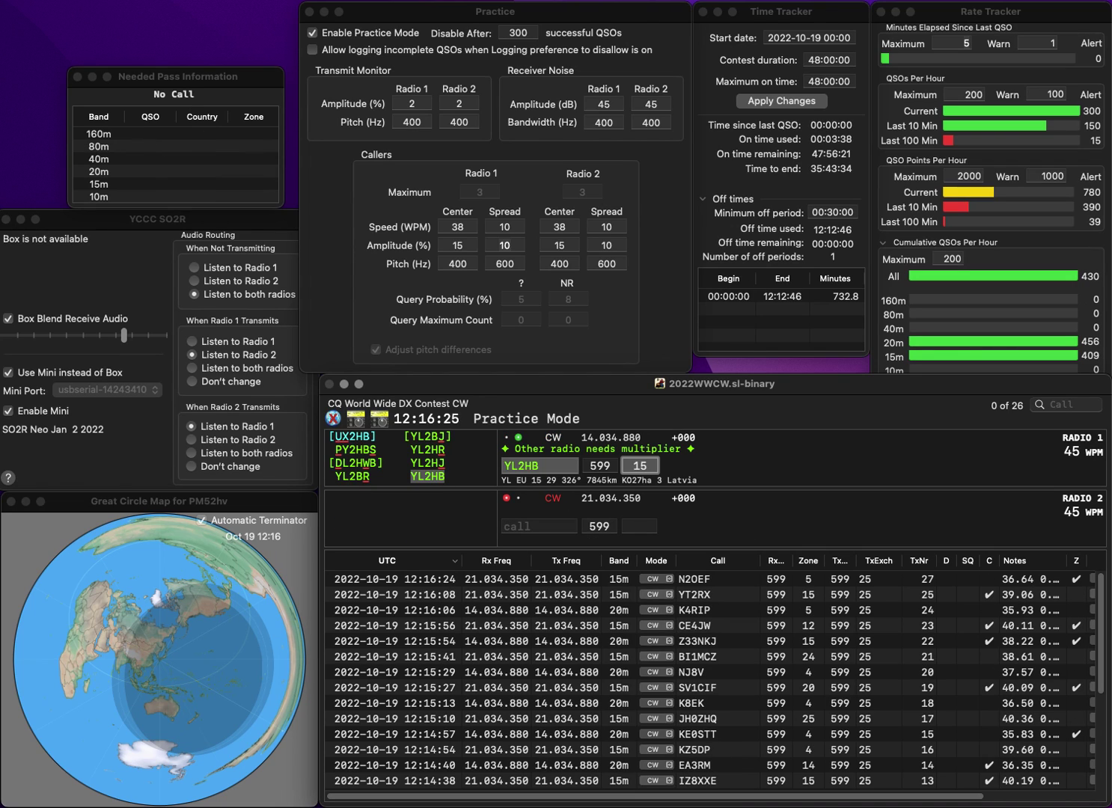
{"action": "key", "text": "Return"}
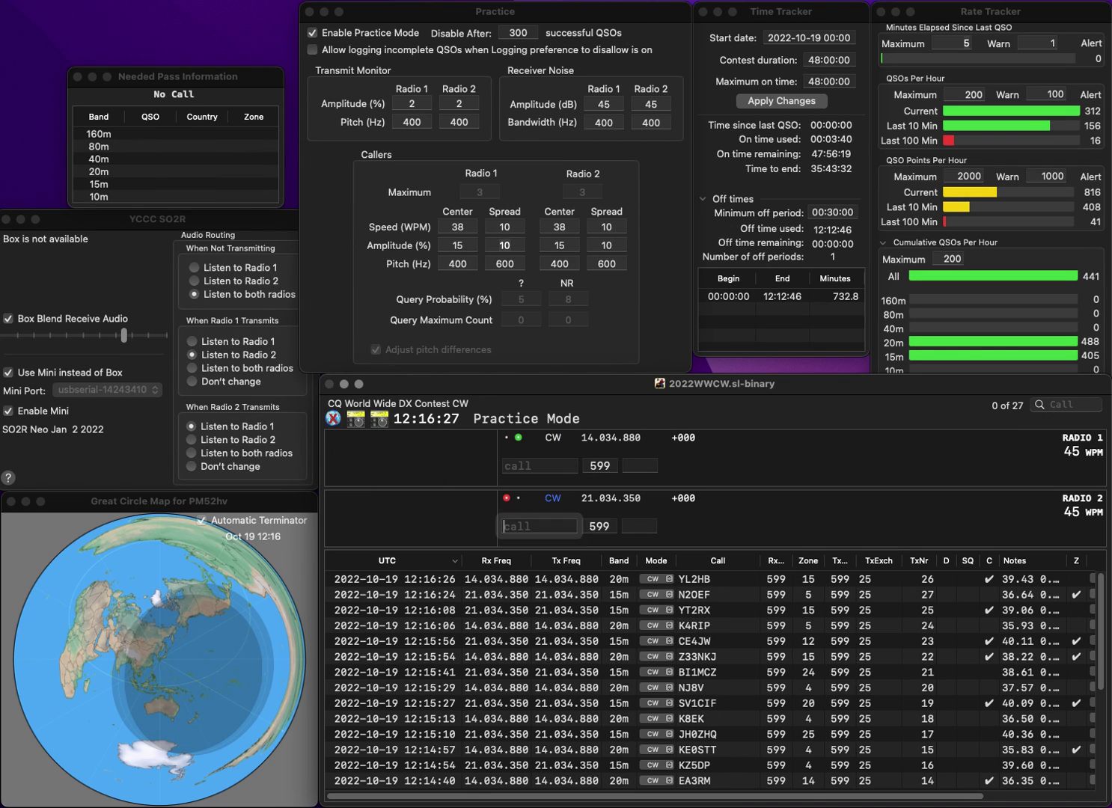
{"action": "type", "text": "JAR1"}
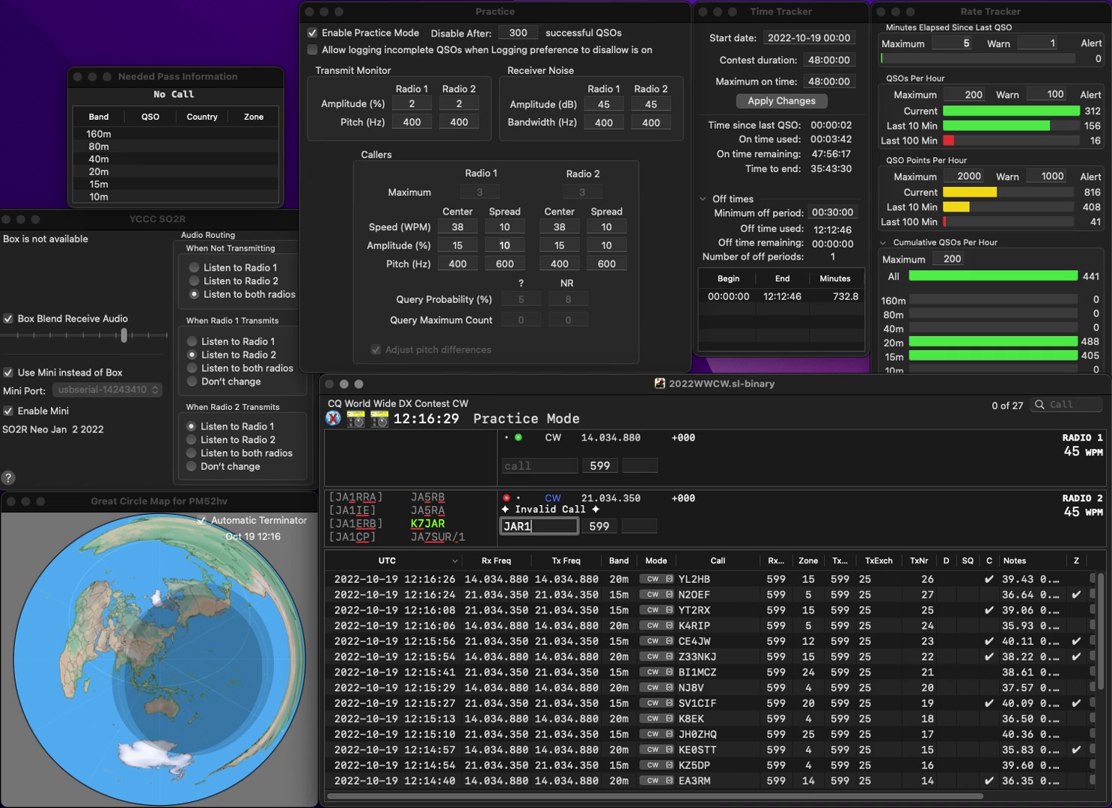
{"action": "type", "text": "QG"}
{"action": "key", "text": "BackSpace"}
{"action": "key", "text": "BackSpace"}
{"action": "key", "text": "Return"}
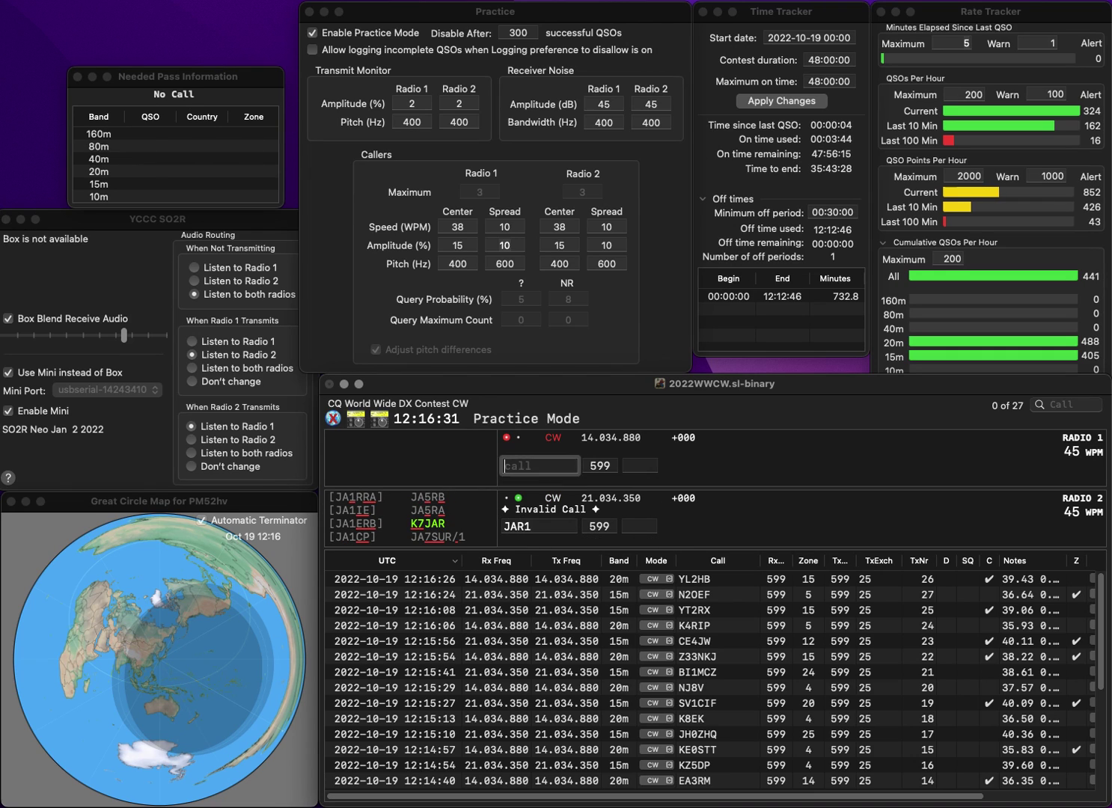
{"action": "type", "text": "JR"}
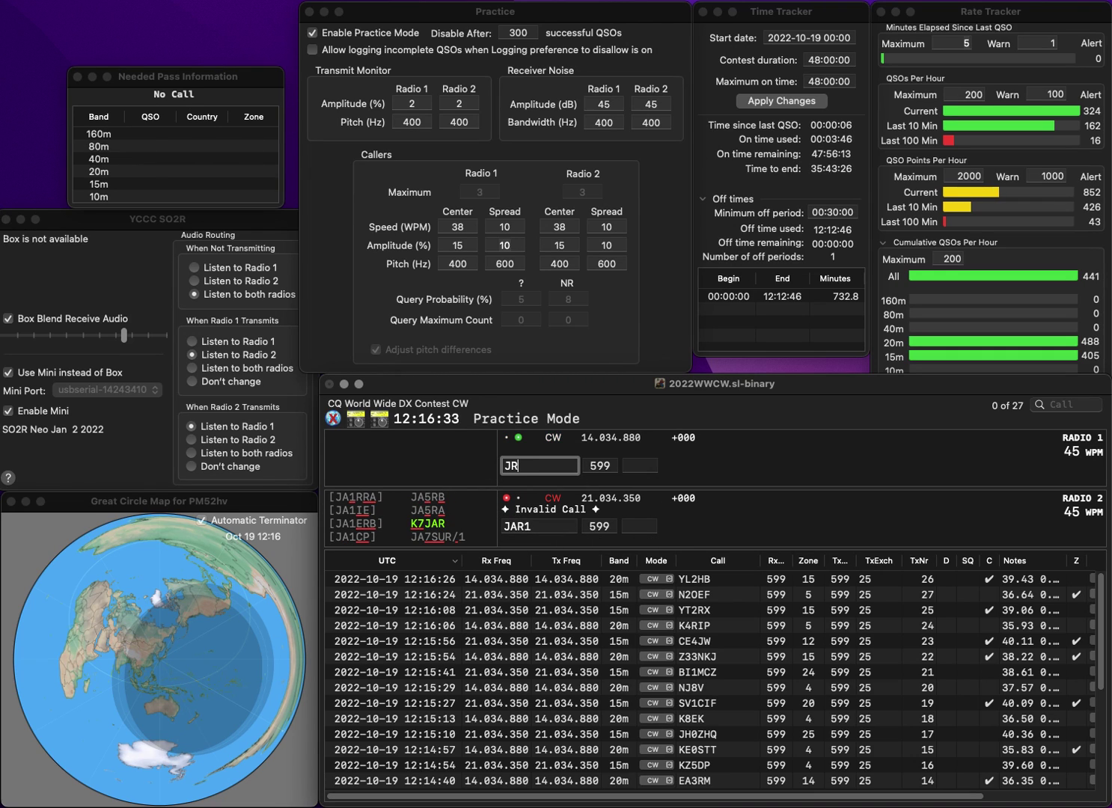
{"action": "type", "text": "1HUJ"}
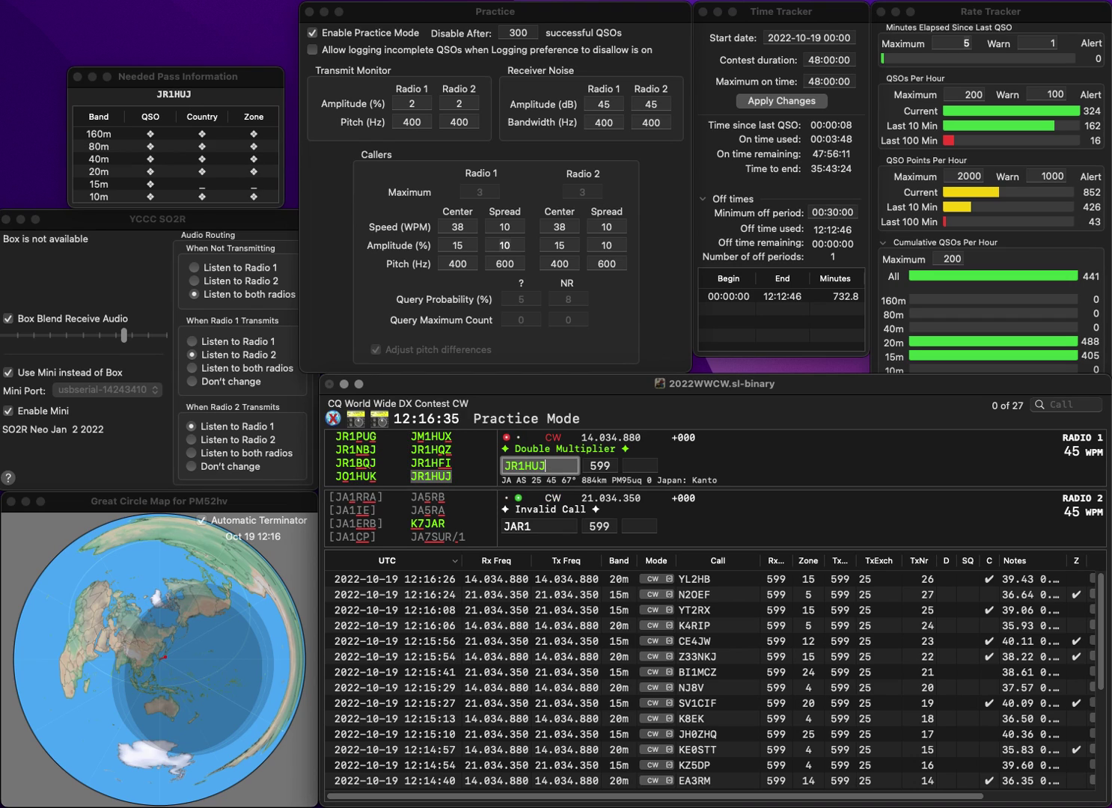
{"action": "key", "text": "Return"}
{"action": "left_click", "coordinate": [544, 465]}
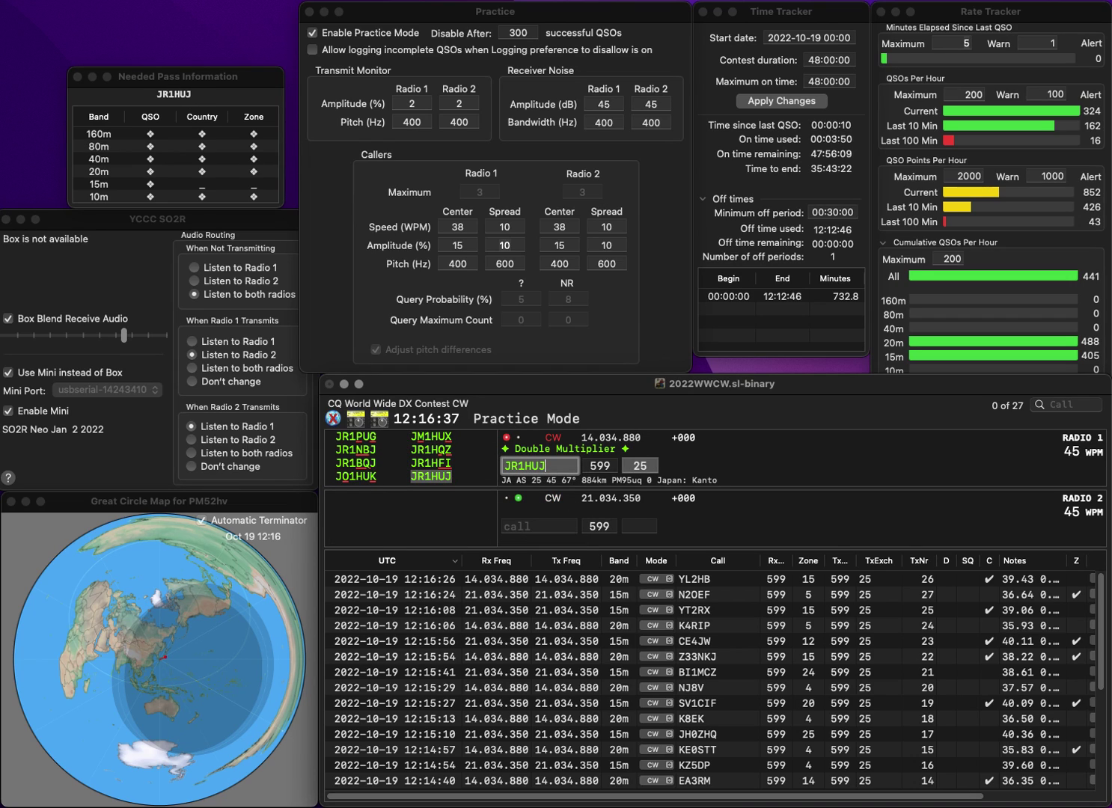
{"action": "key", "text": "space"}
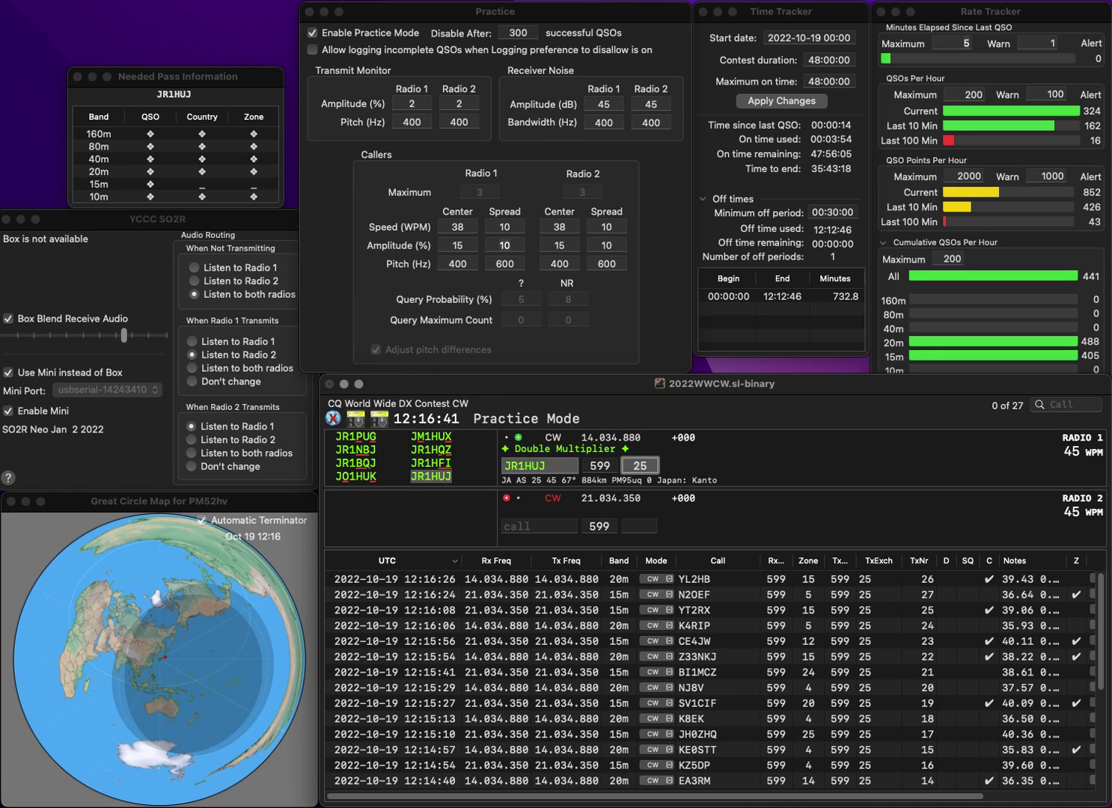
{"action": "key", "text": "Return"}
{"action": "type", "text": "M0BLH"}
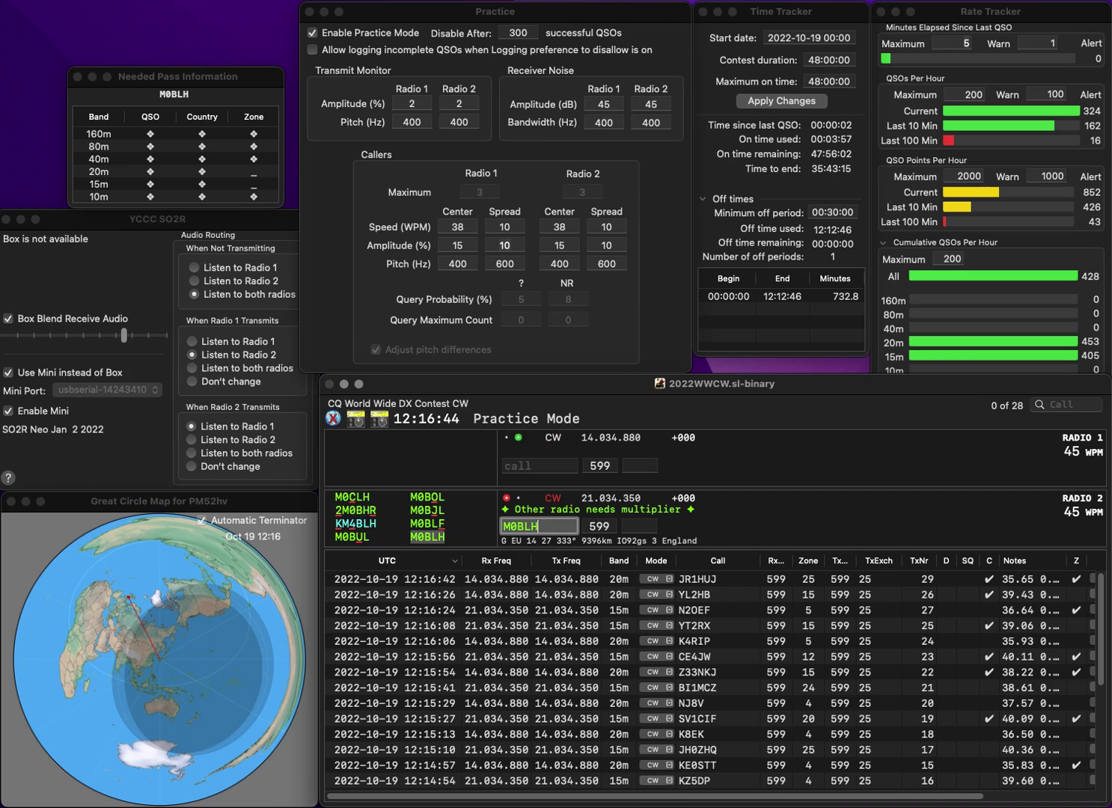
{"action": "key", "text": "Return"}
{"action": "type", "text": "N8ARA"}
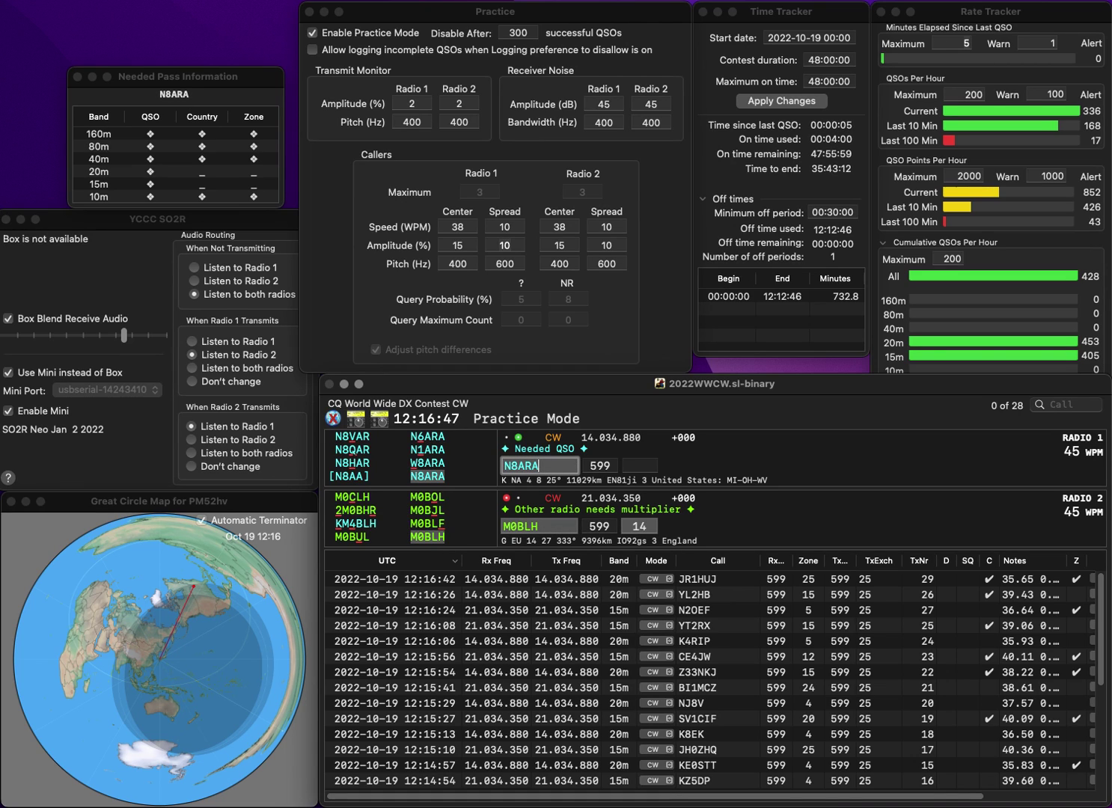
{"action": "key", "text": "Return"}
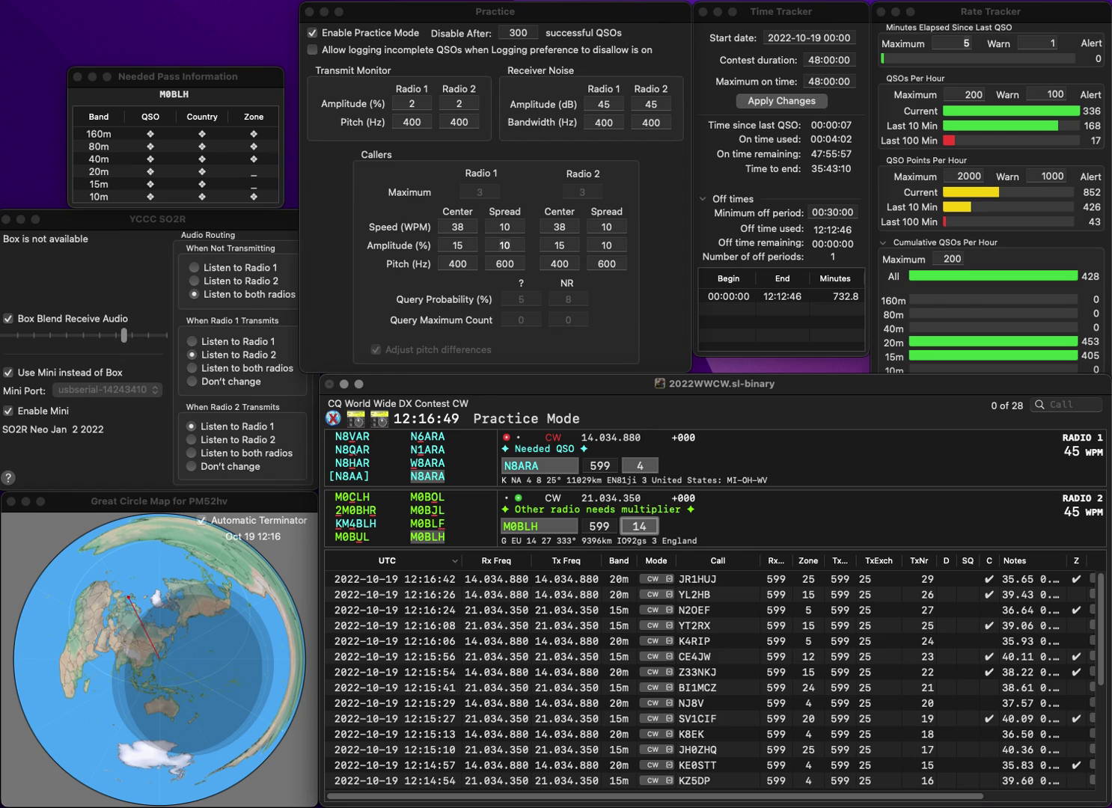
{"action": "key", "text": "Return"}
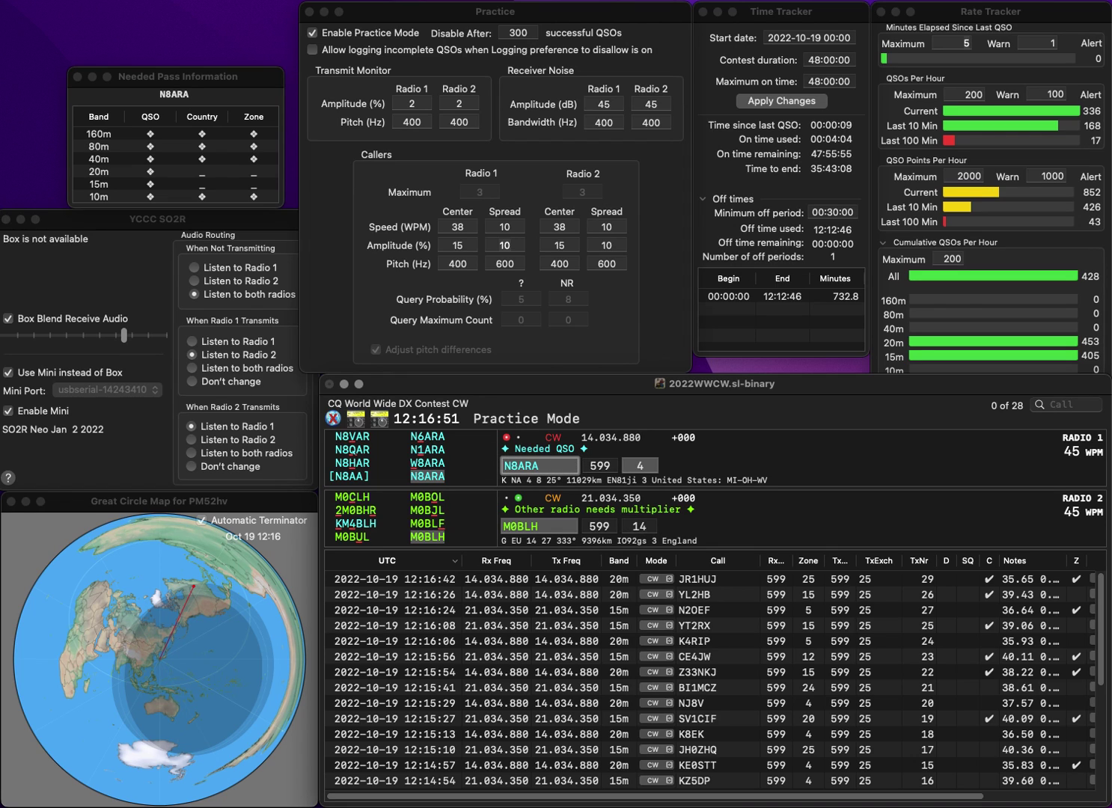
{"action": "key", "text": "Return"}
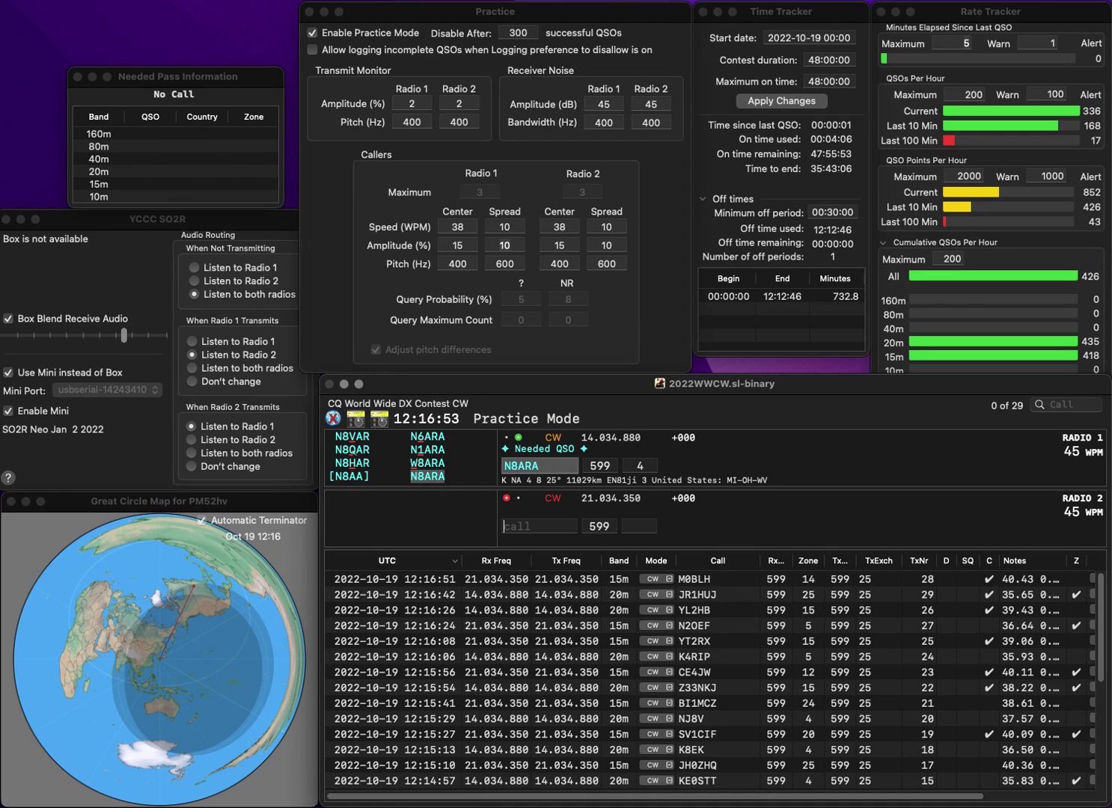
Enter SV2ABB on Radio 2, replace the call with SV1ABB and send the exchange
{"action": "type", "text": "SV2ABB"}
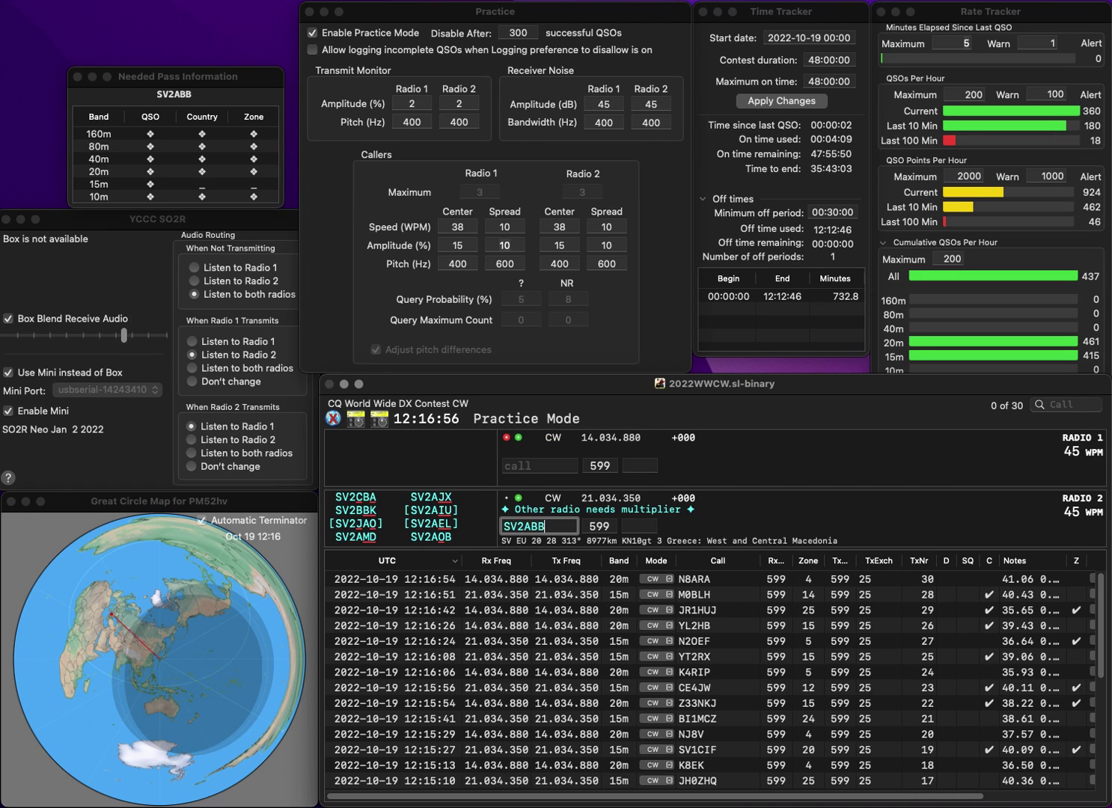
{"action": "key", "text": "Return"}
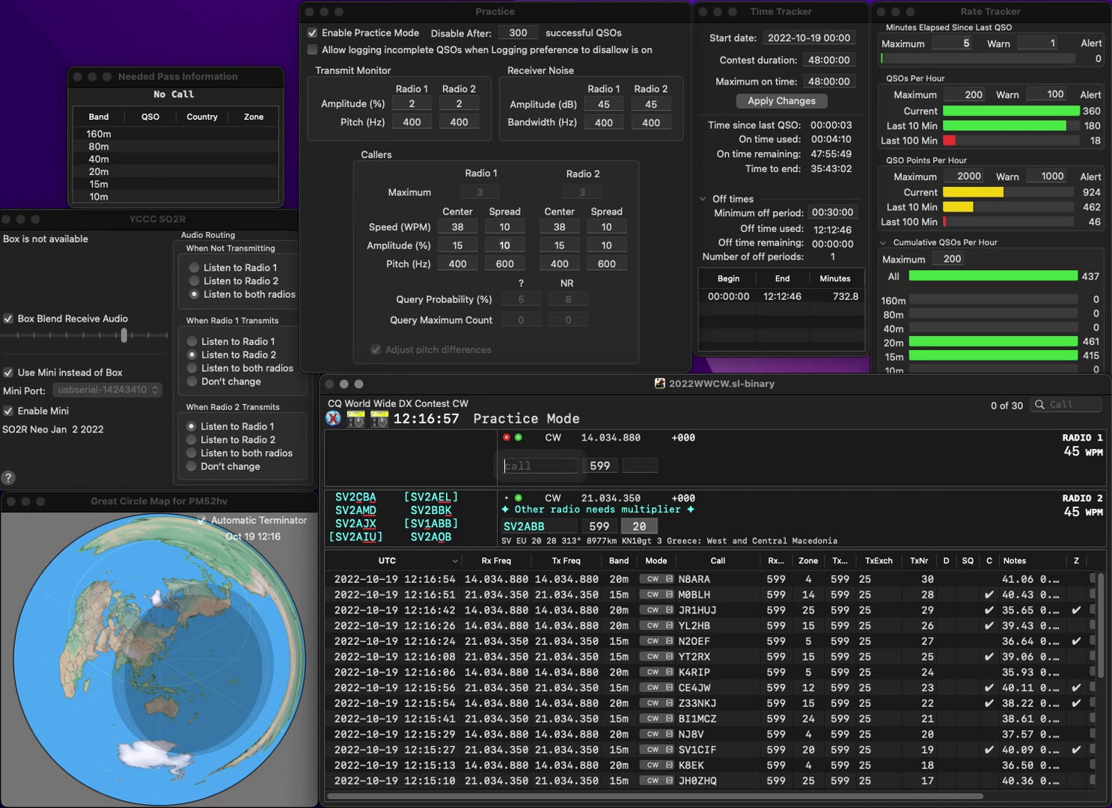
{"action": "key", "text": "Return"}
{"action": "key", "text": "Return"}
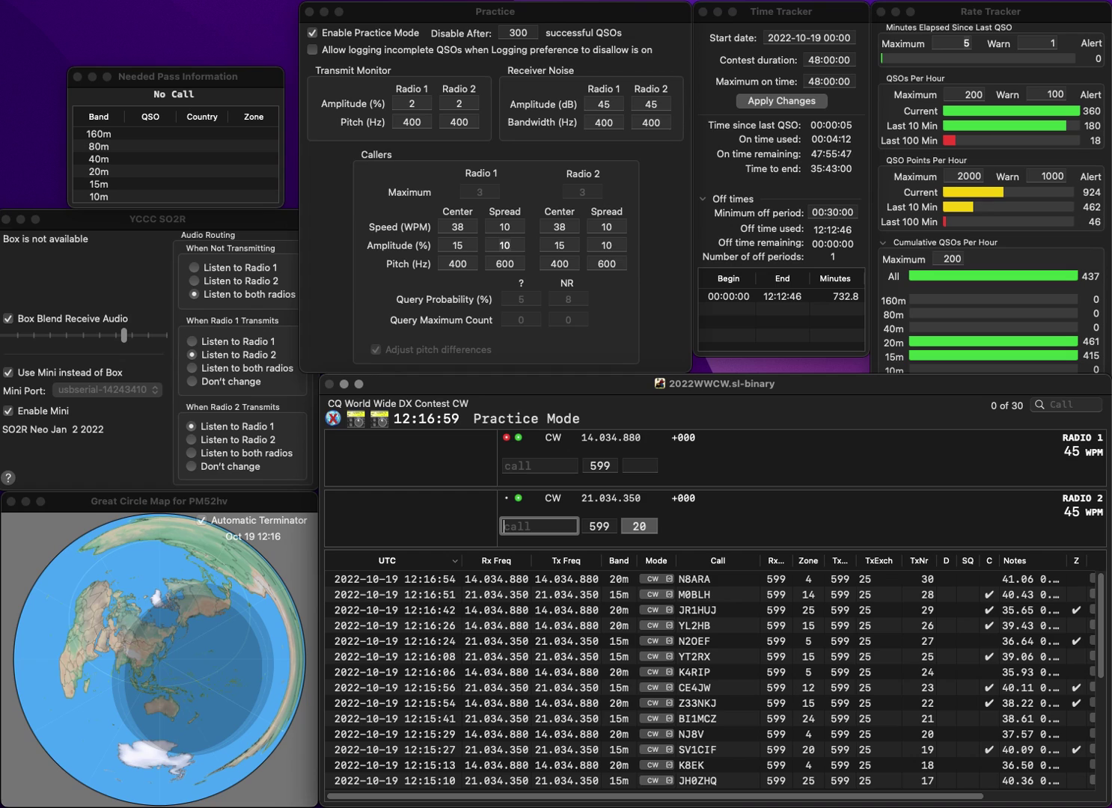
{"action": "type", "text": "SV1ABB"}
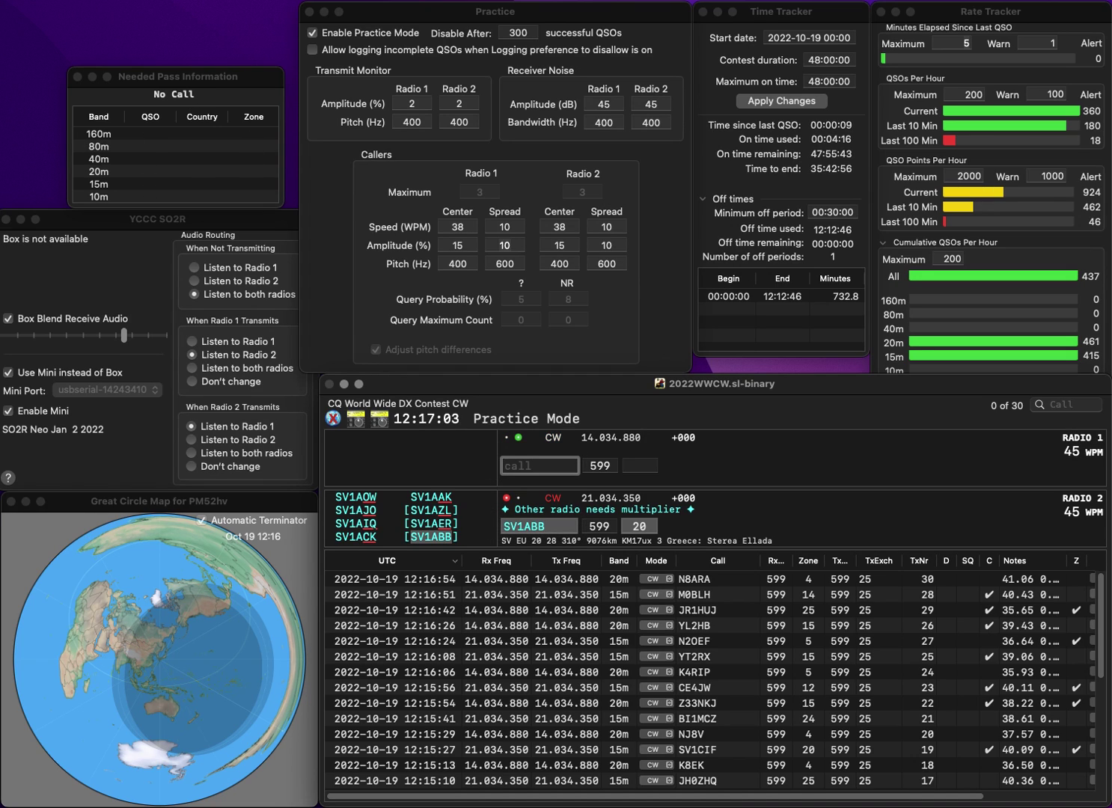
{"action": "type", "text": "HB9"}
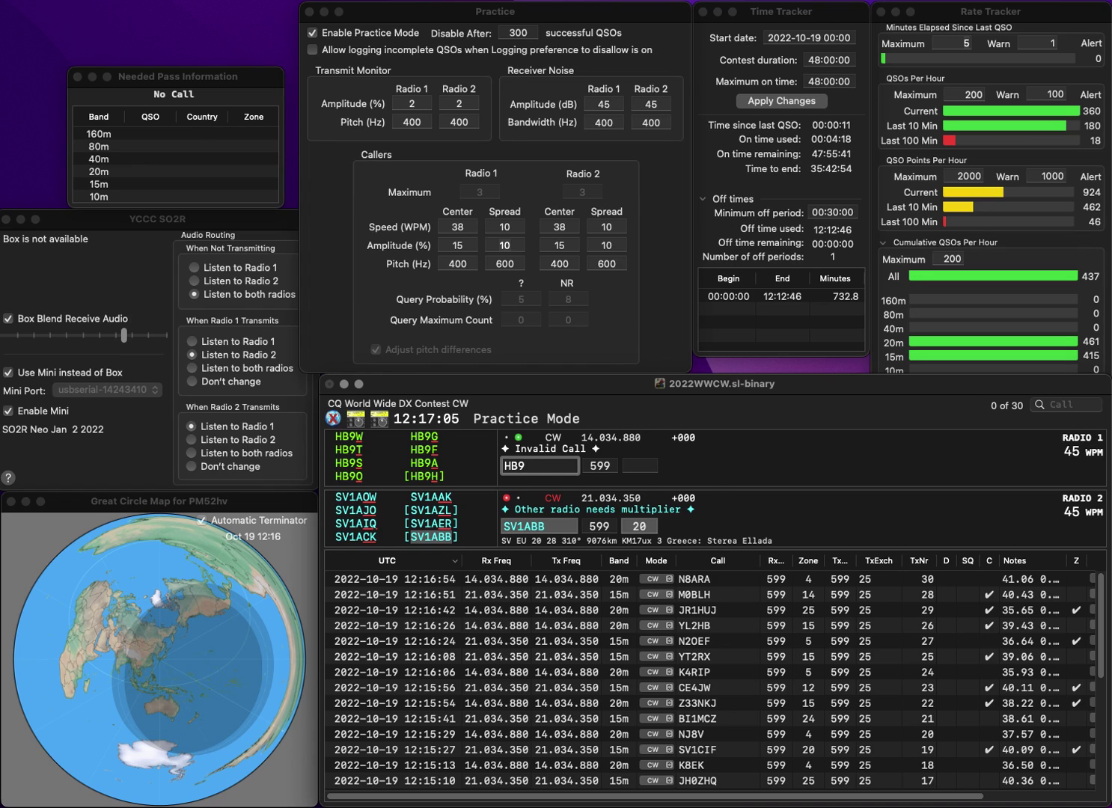
{"action": "type", "text": "CXK"}
{"action": "key", "text": "Return"}
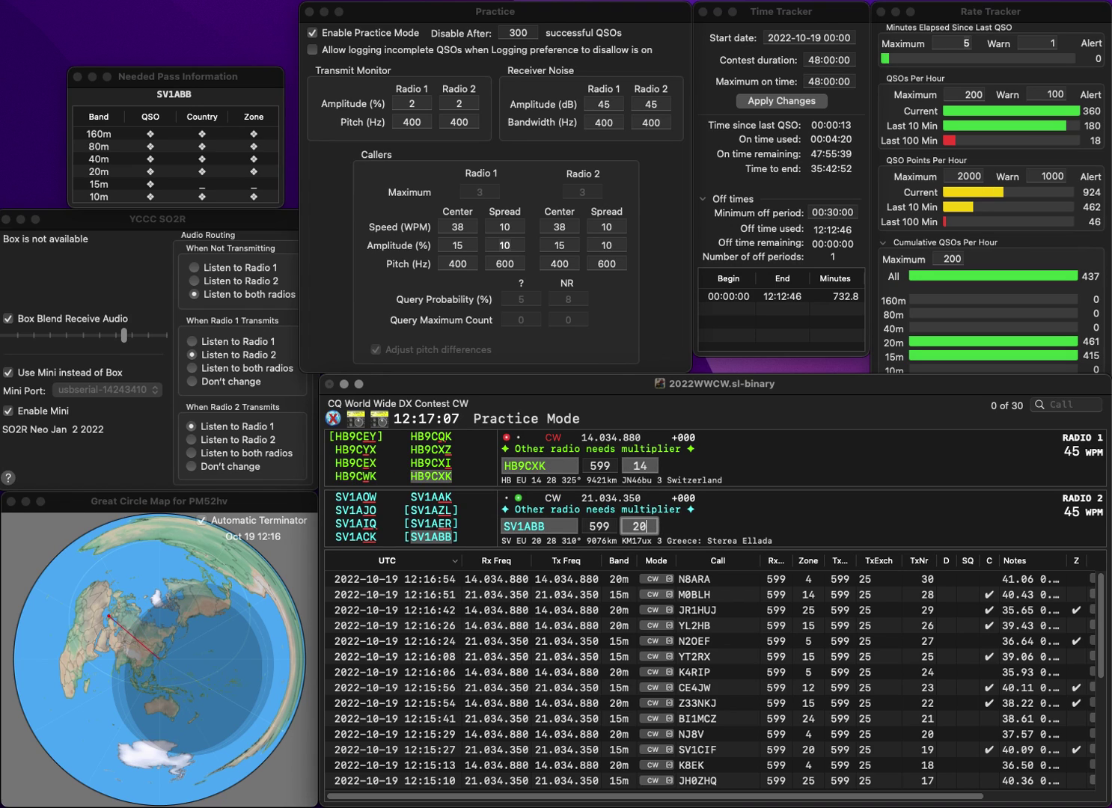
{"action": "key", "text": "Return"}
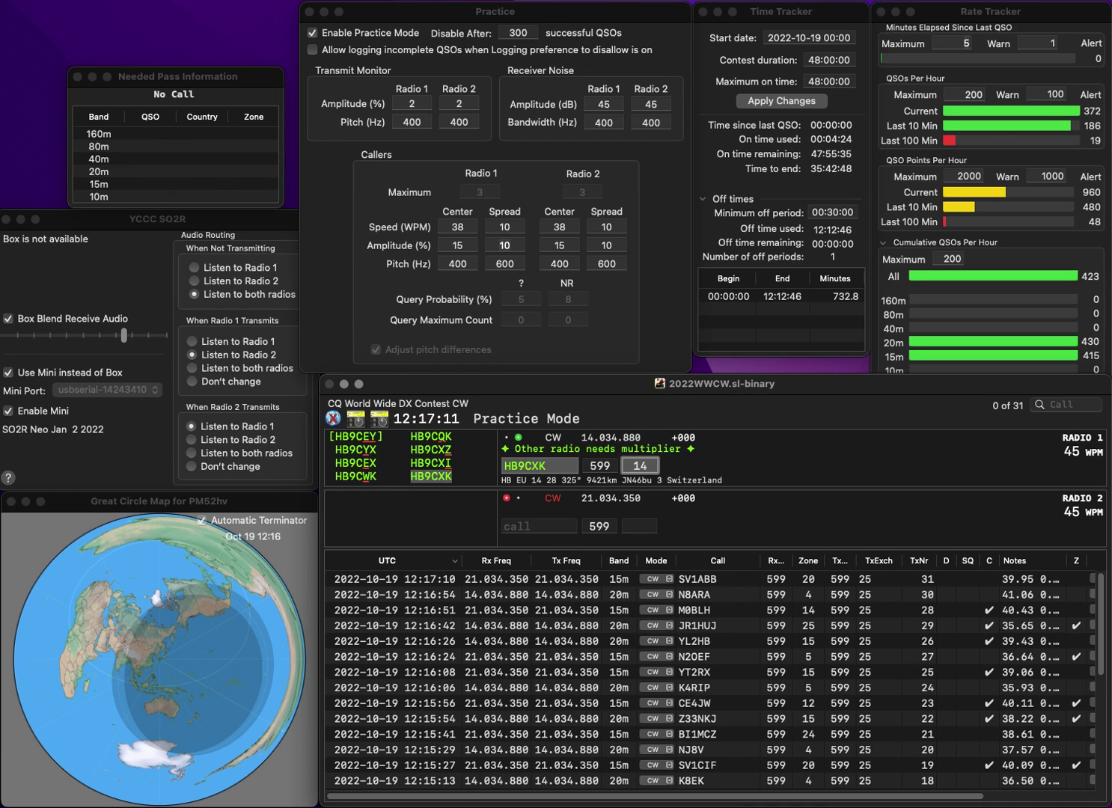
{"action": "key", "text": "Return"}
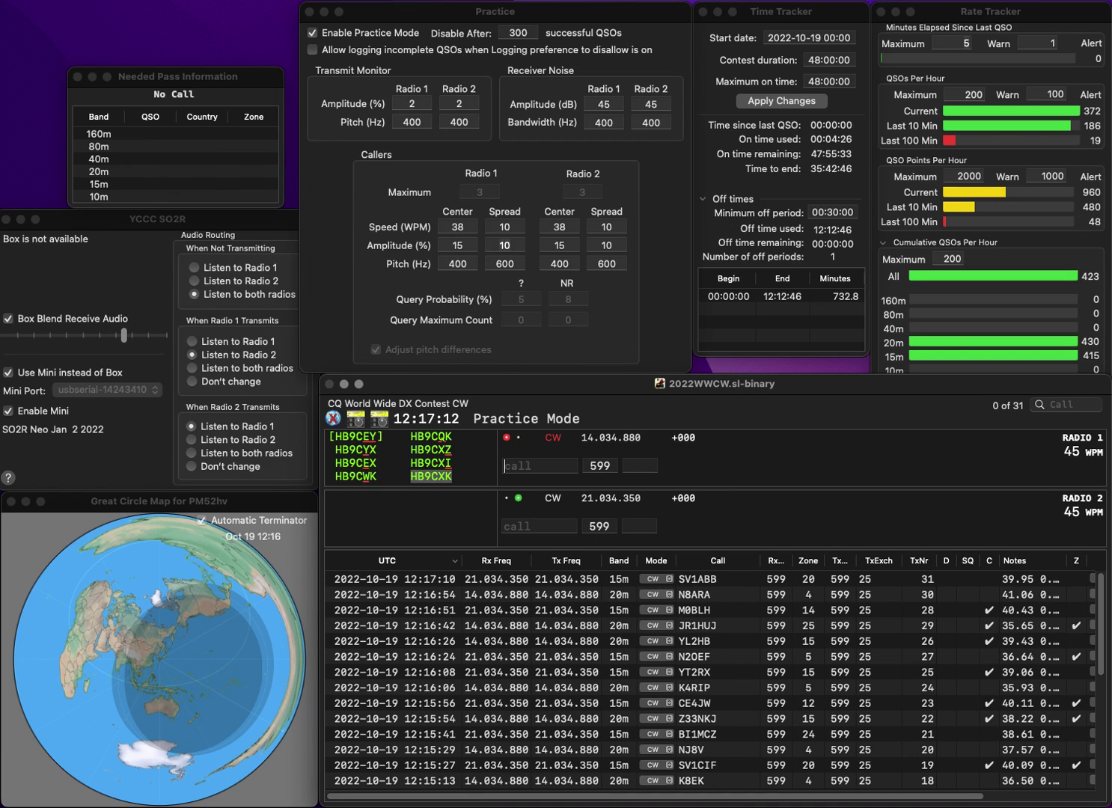
{"action": "type", "text": "HG3A"}
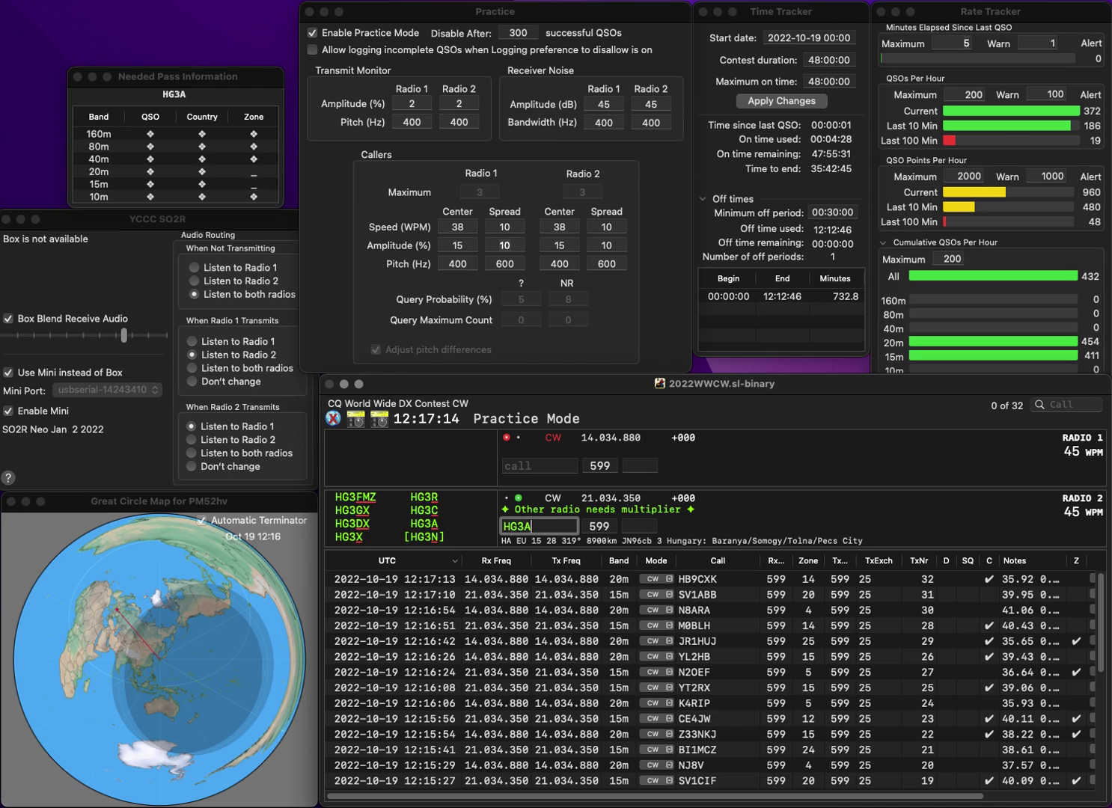
{"action": "key", "text": "Return"}
{"action": "type", "text": "W2"}
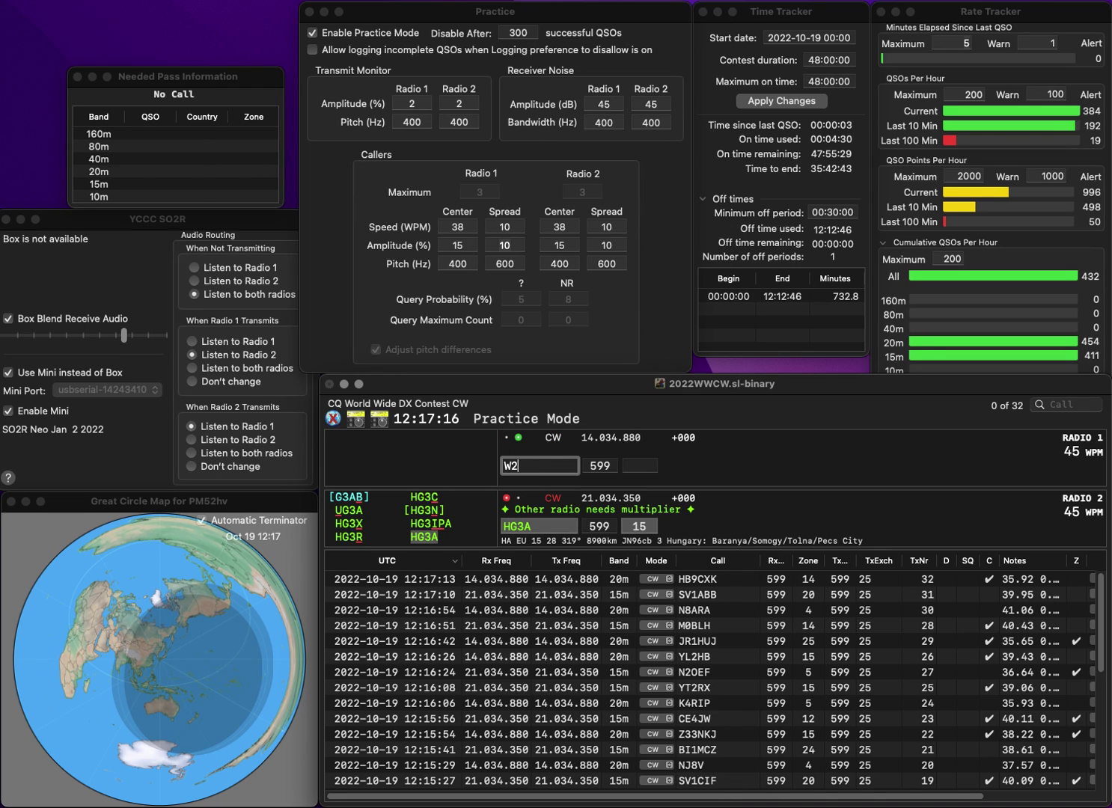
{"action": "type", "text": "GN"}
{"action": "key", "text": "Return"}
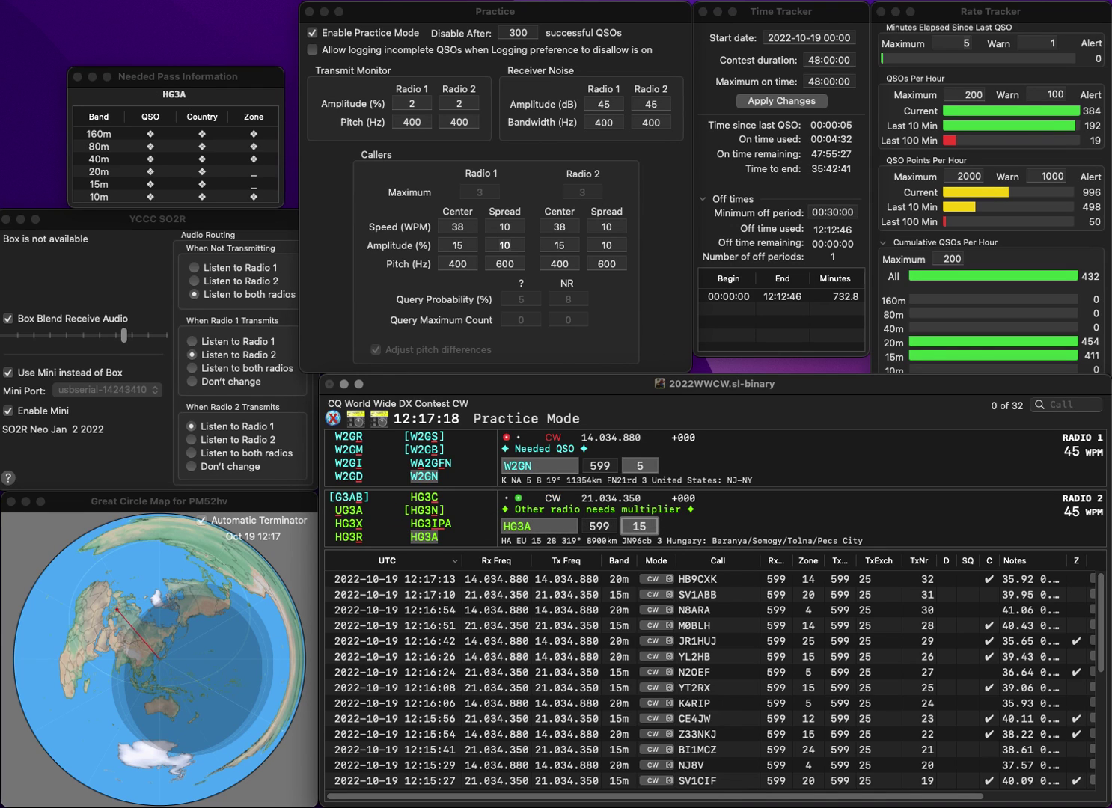
{"action": "key", "text": "Return"}
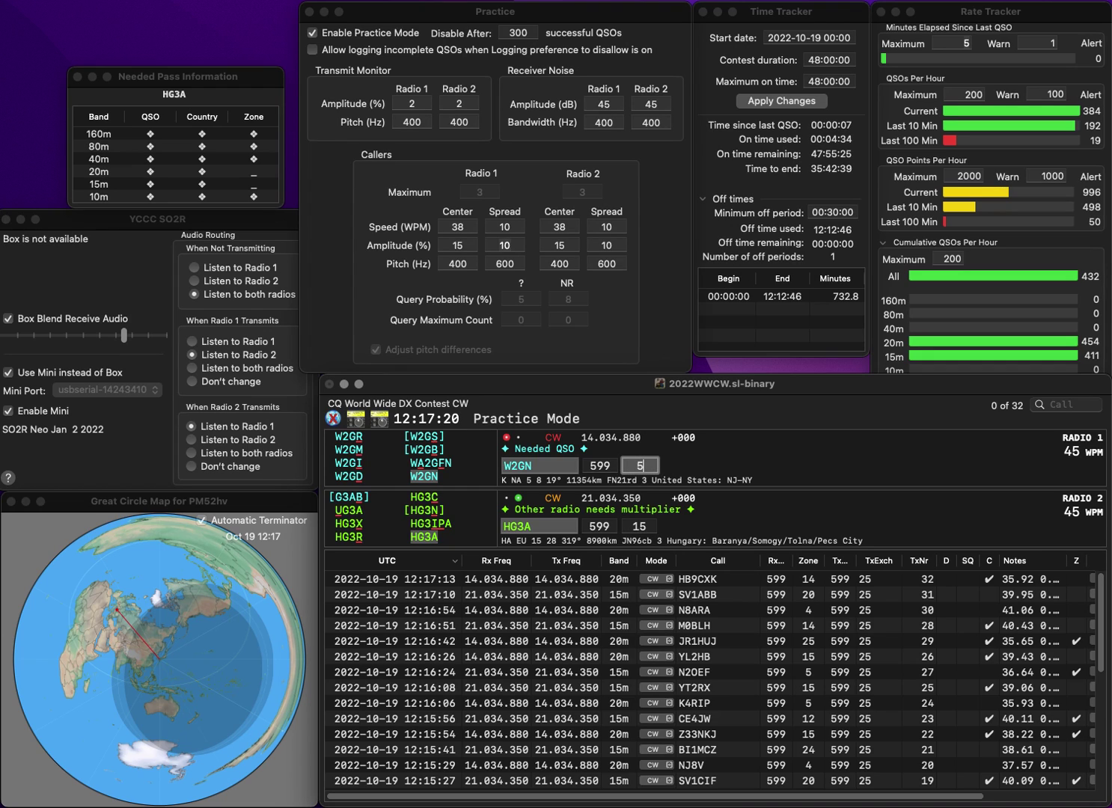
{"action": "key", "text": "Return"}
{"action": "type", "text": "NC8C"}
{"action": "key", "text": "Return"}
{"action": "type", "text": "T"}
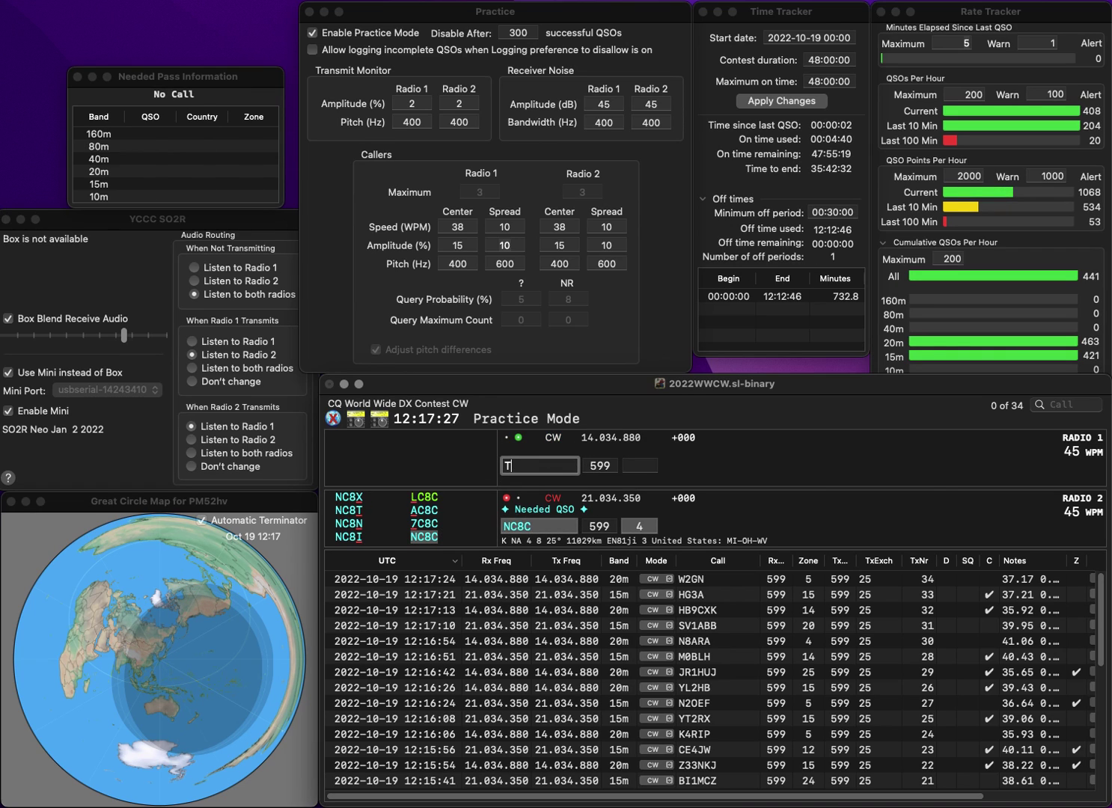
{"action": "type", "text": "A2OLS"}
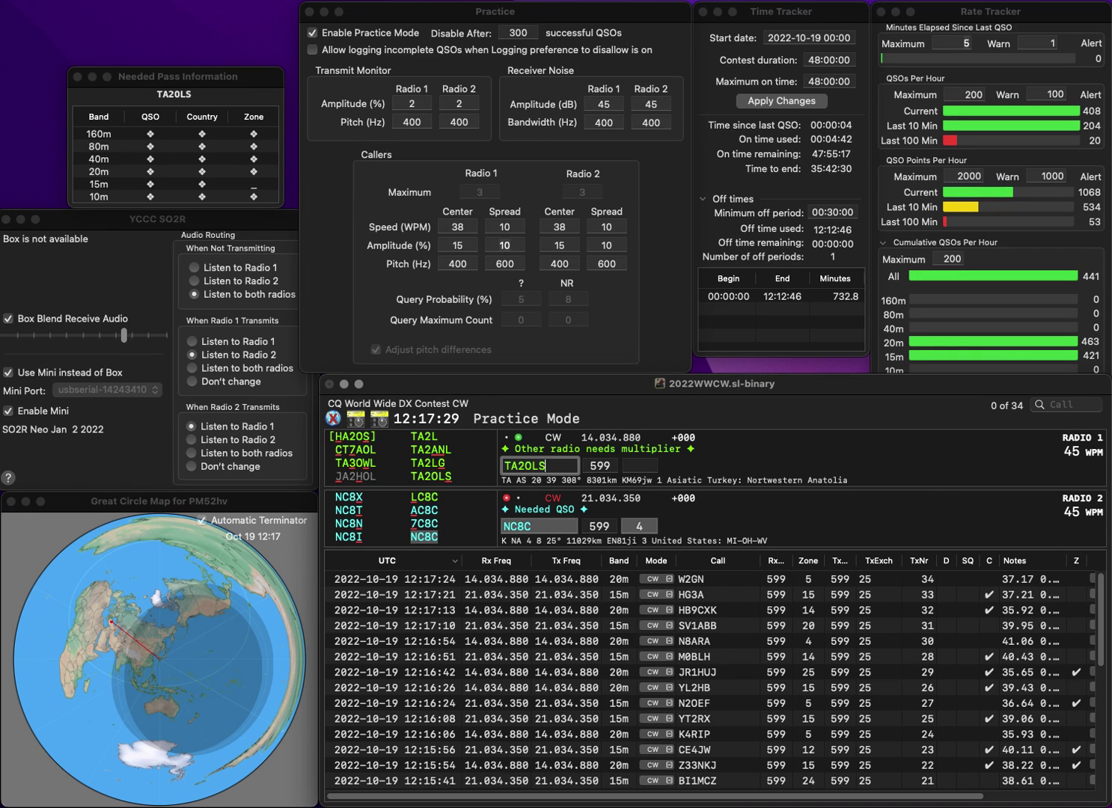
{"action": "key", "text": "Return"}
{"action": "key", "text": "Return"}
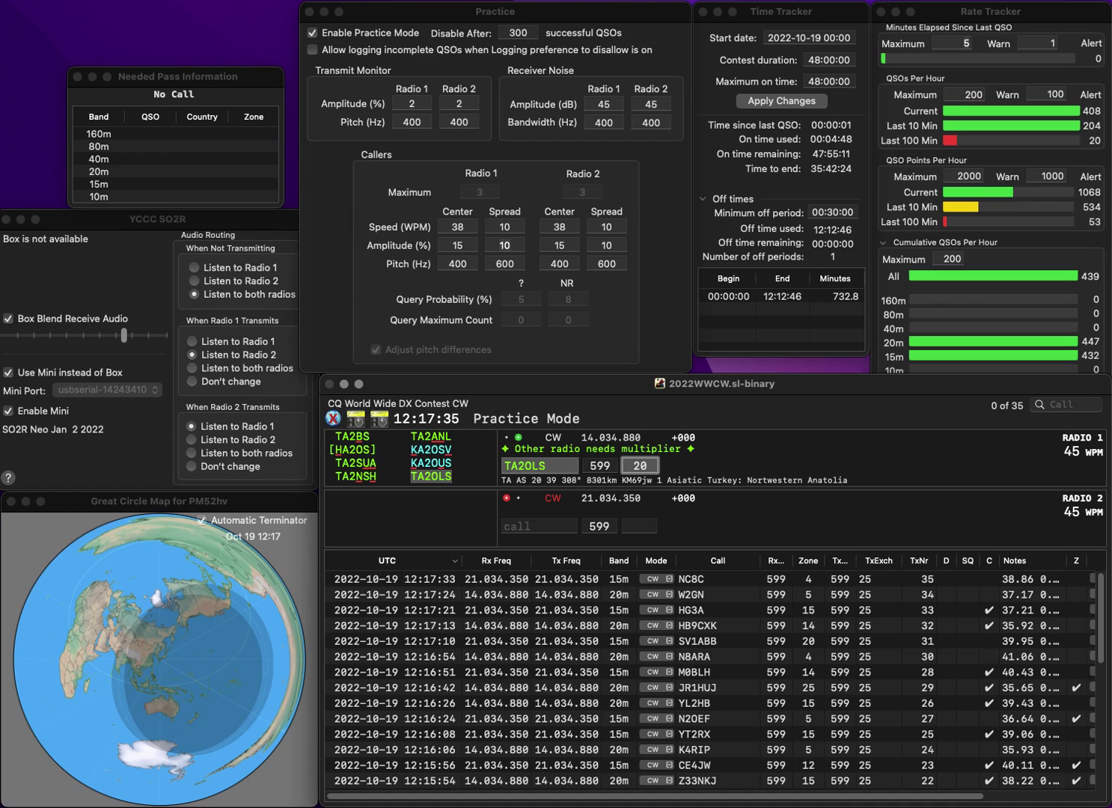
{"action": "key", "text": "Return"}
{"action": "type", "text": "O1LZI"}
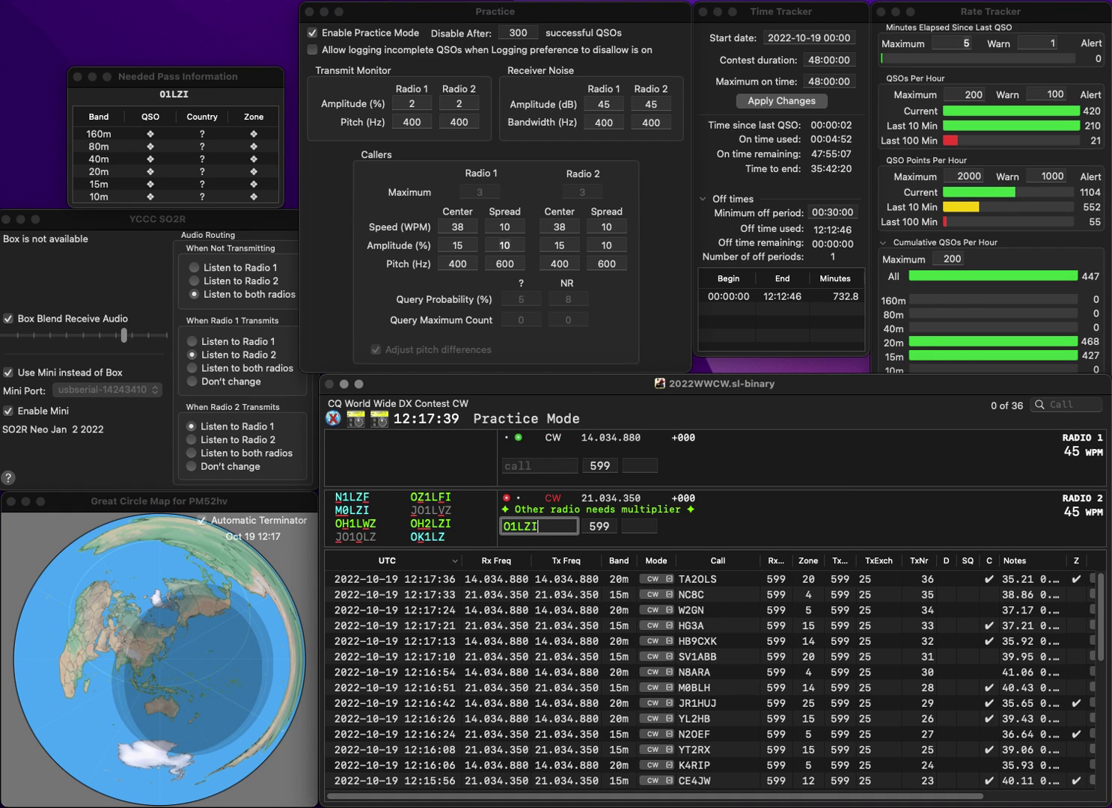
{"action": "key", "text": "Return"}
{"action": "type", "text": "KG4R"}
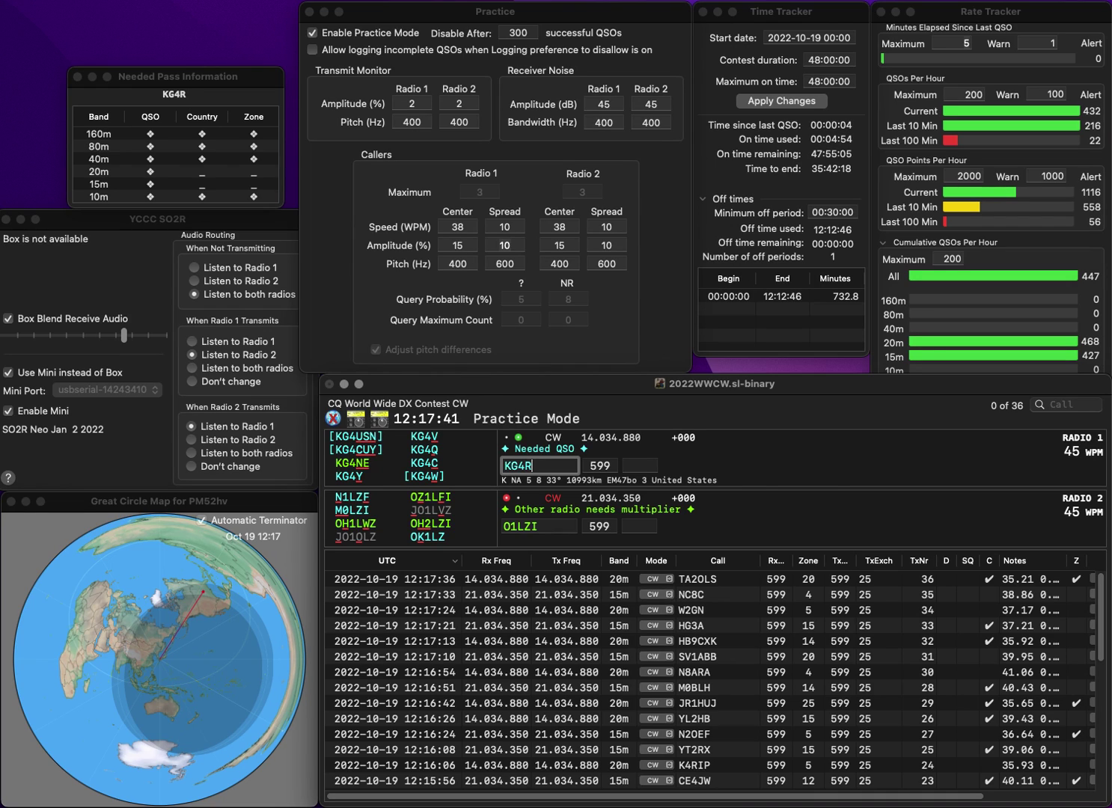
{"action": "type", "text": "JH"}
{"action": "key", "text": "Return"}
{"action": "type", "text": "OH2L"}
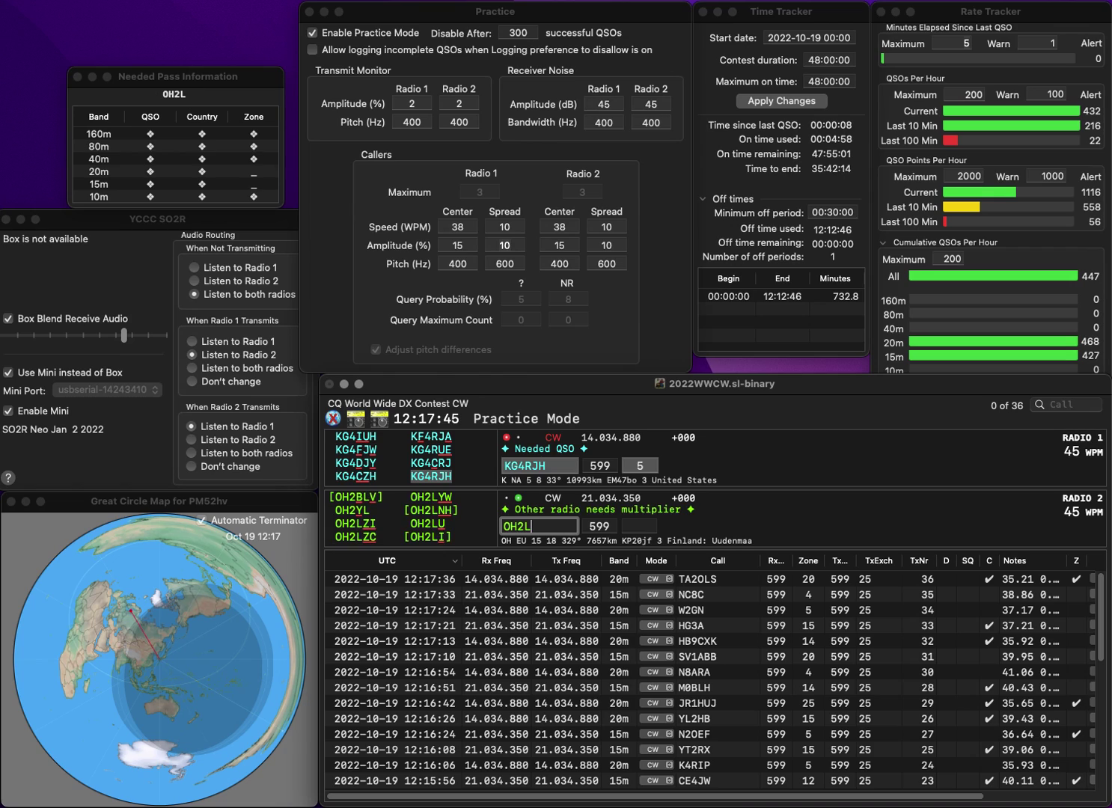
{"action": "type", "text": "ZI"}
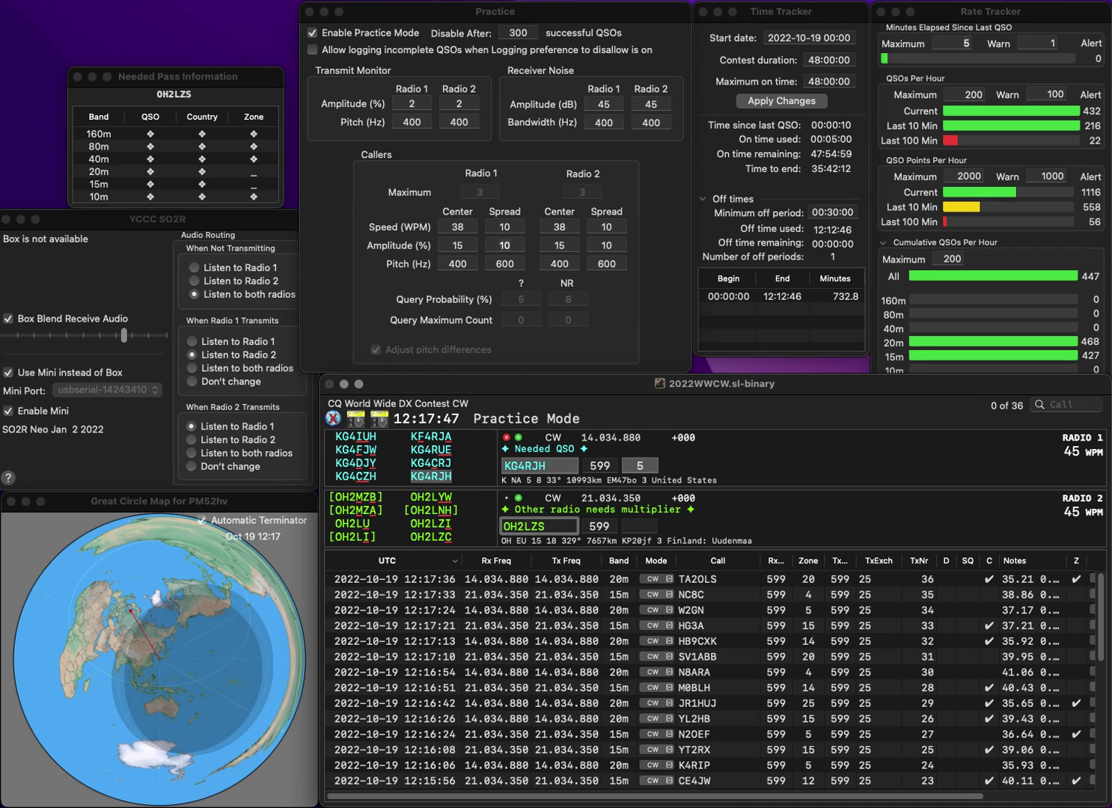
{"action": "key", "text": "Return"}
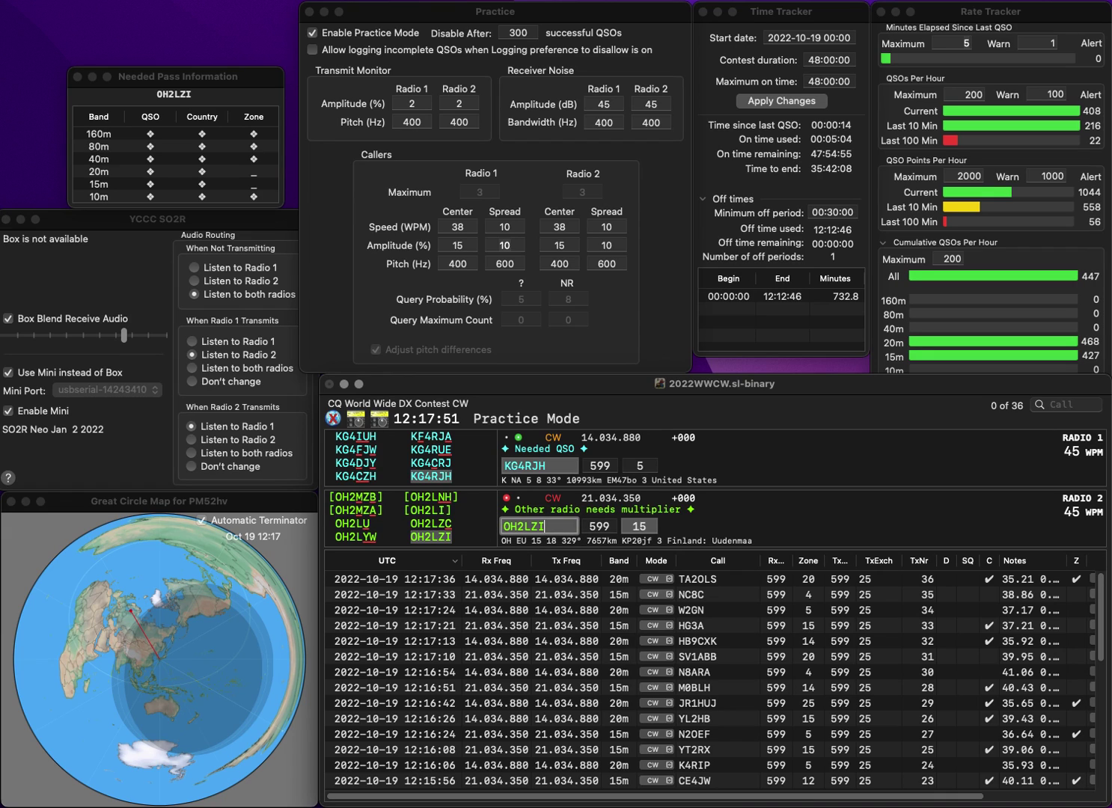
{"action": "key", "text": "Tab"}
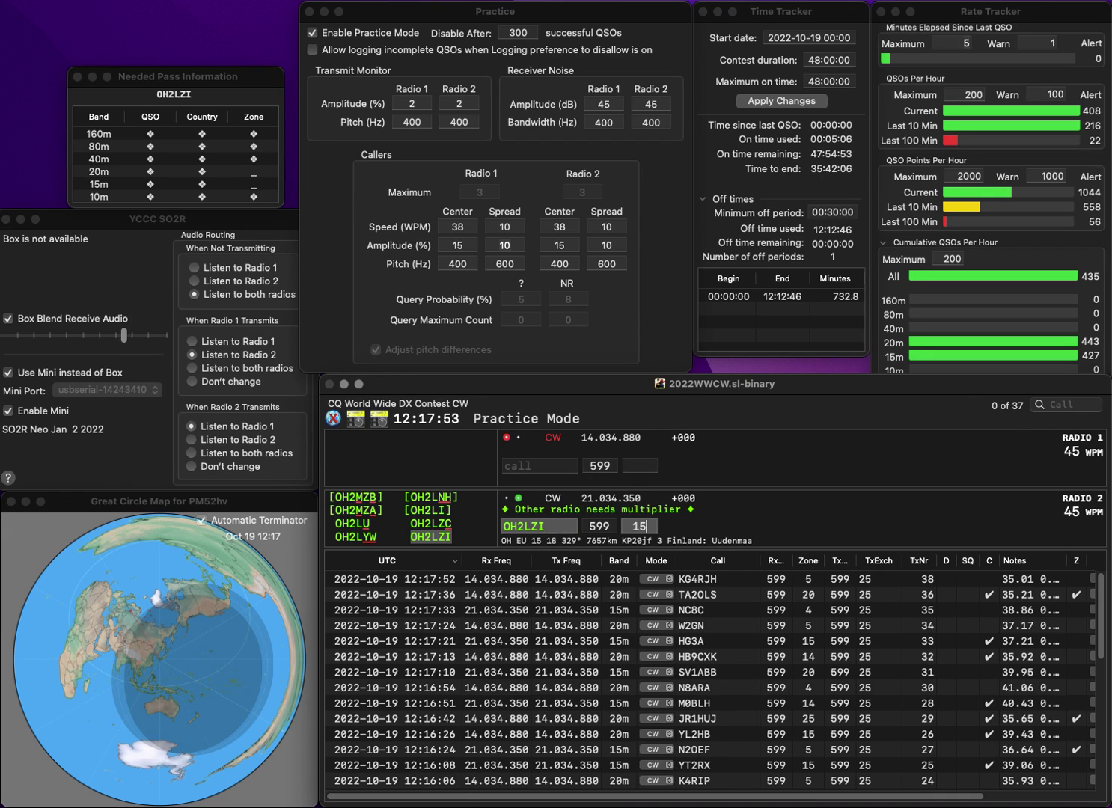
{"action": "key", "text": "Return"}
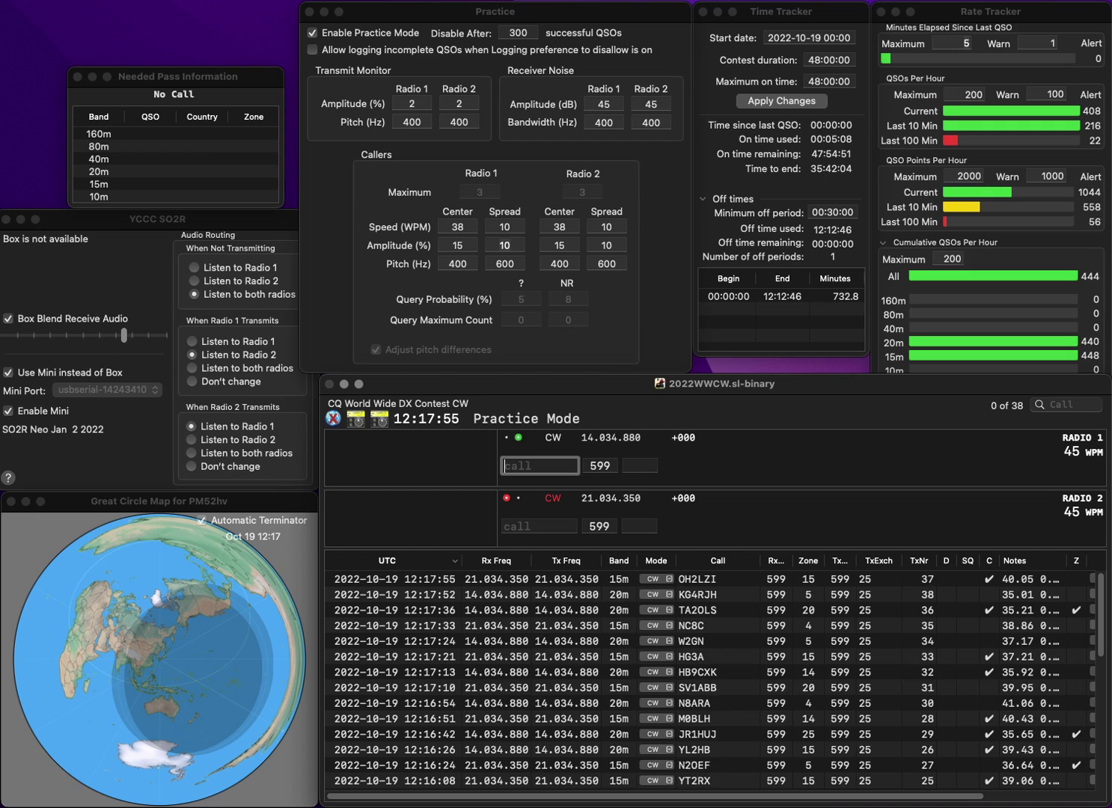
Enter the partial call OE0 on Radio 1 and send it to the caller
{"action": "type", "text": "ME0"}
{"action": "key", "text": "Left"}
{"action": "key", "text": "Left"}
{"action": "key", "text": "BackSpace"}
{"action": "type", "text": "O"}
{"action": "key", "text": "Return"}
Enter the partial call 9RKK on Radio 2 and send it to the caller
{"action": "key", "text": "Down"}
{"action": "key", "text": "Up"}
{"action": "key", "text": "Down"}
{"action": "type", "text": "9RKK"}
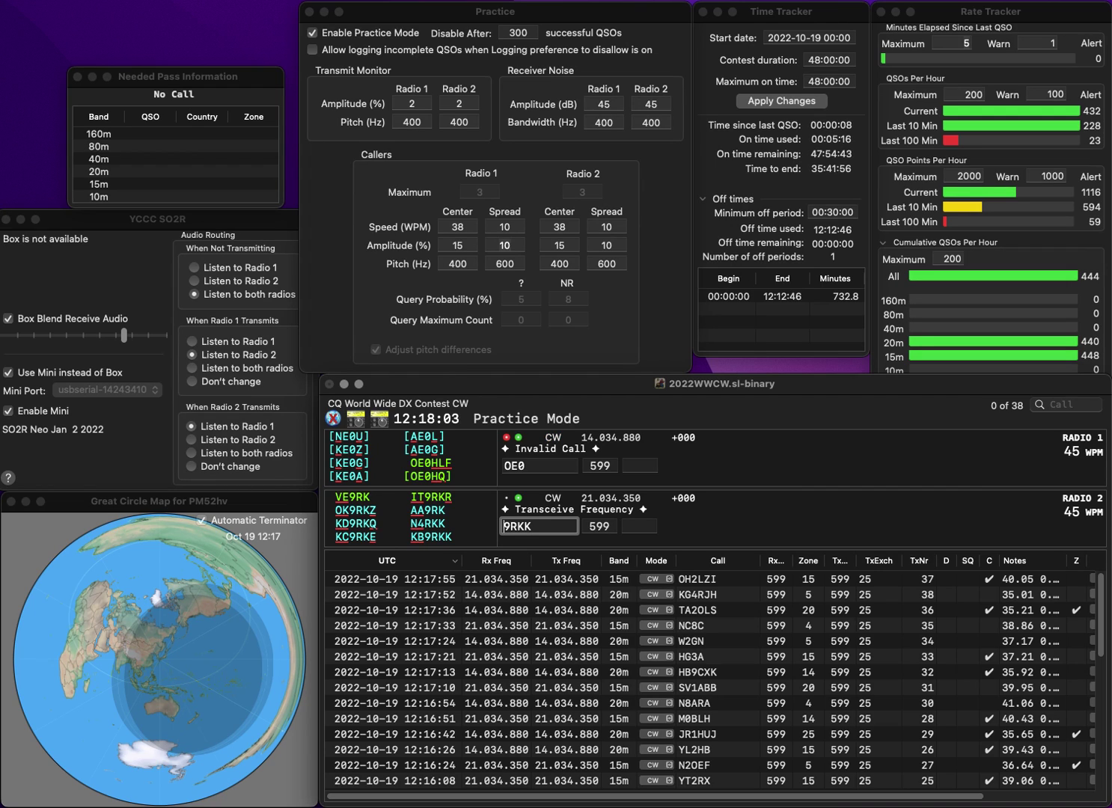
{"action": "key", "text": "Return"}
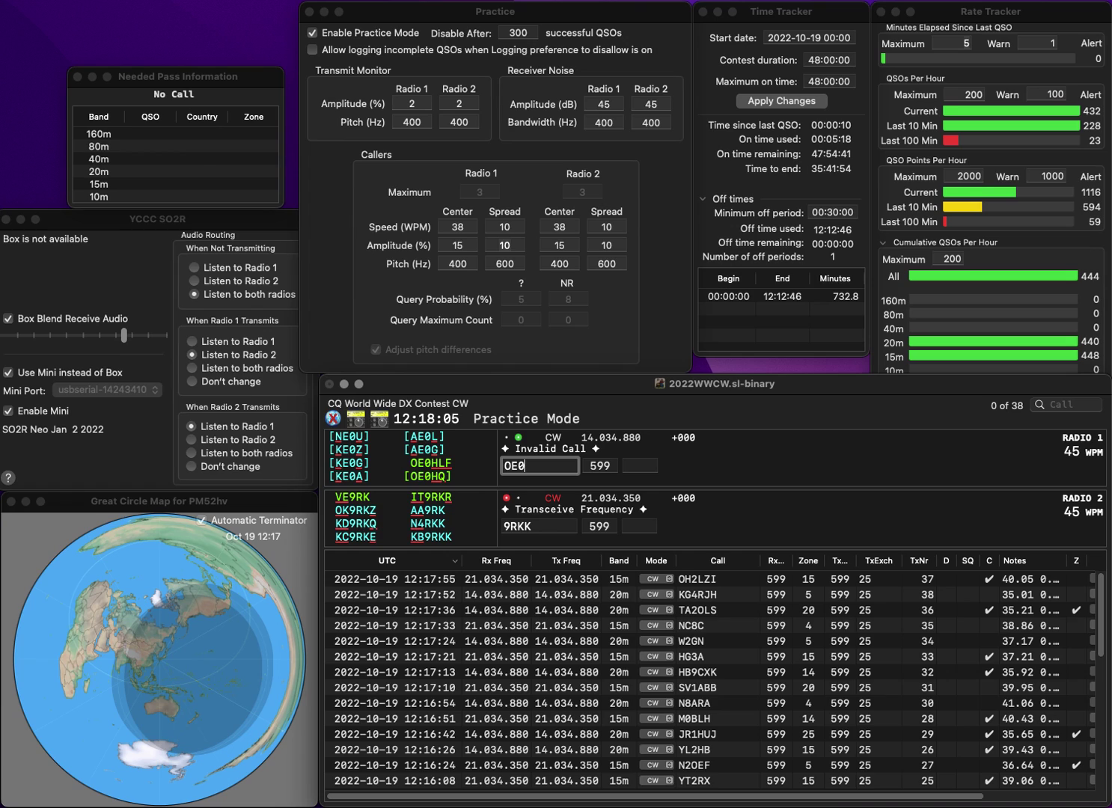
{"action": "type", "text": "PMW"}
{"action": "key", "text": "Home"}
{"action": "key", "text": "Delete"}
{"action": "key", "text": "Delete"}
{"action": "type", "text": "GM"}
{"action": "key", "text": "Return"}
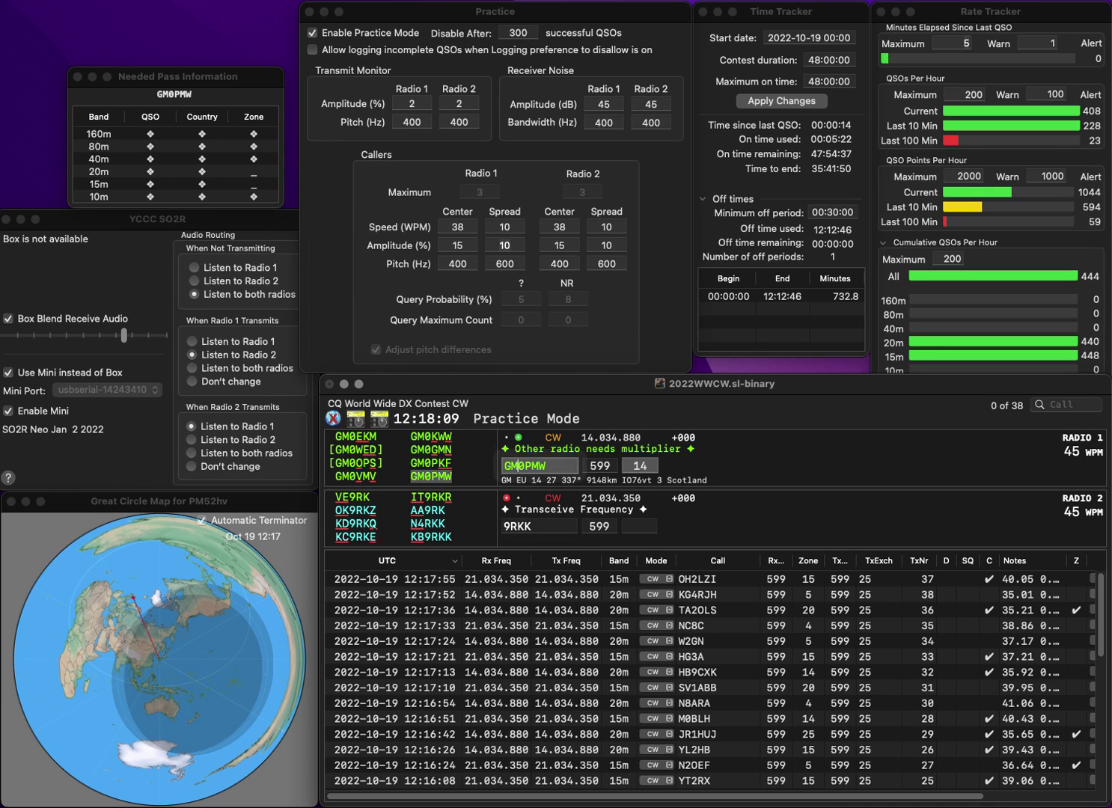
Complete the Radio 2 call as KB9RKK and send the exchange
{"action": "key", "text": "Home"}
{"action": "type", "text": "KC"}
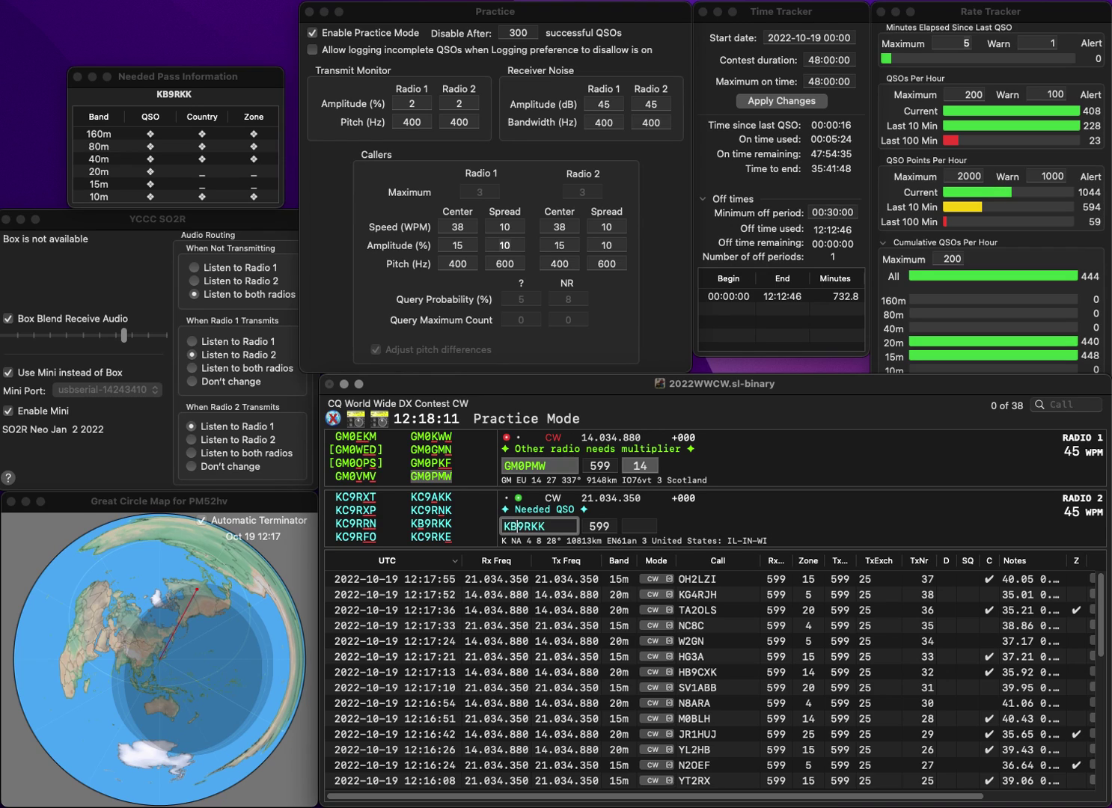
{"action": "key", "text": "Return"}
Log GM0PMW with zone 14 on Radio 1 and KB9RKK with zone 4 on Radio 2
{"action": "key", "text": "space"}
{"action": "key", "text": "space"}
{"action": "key", "text": "space"}
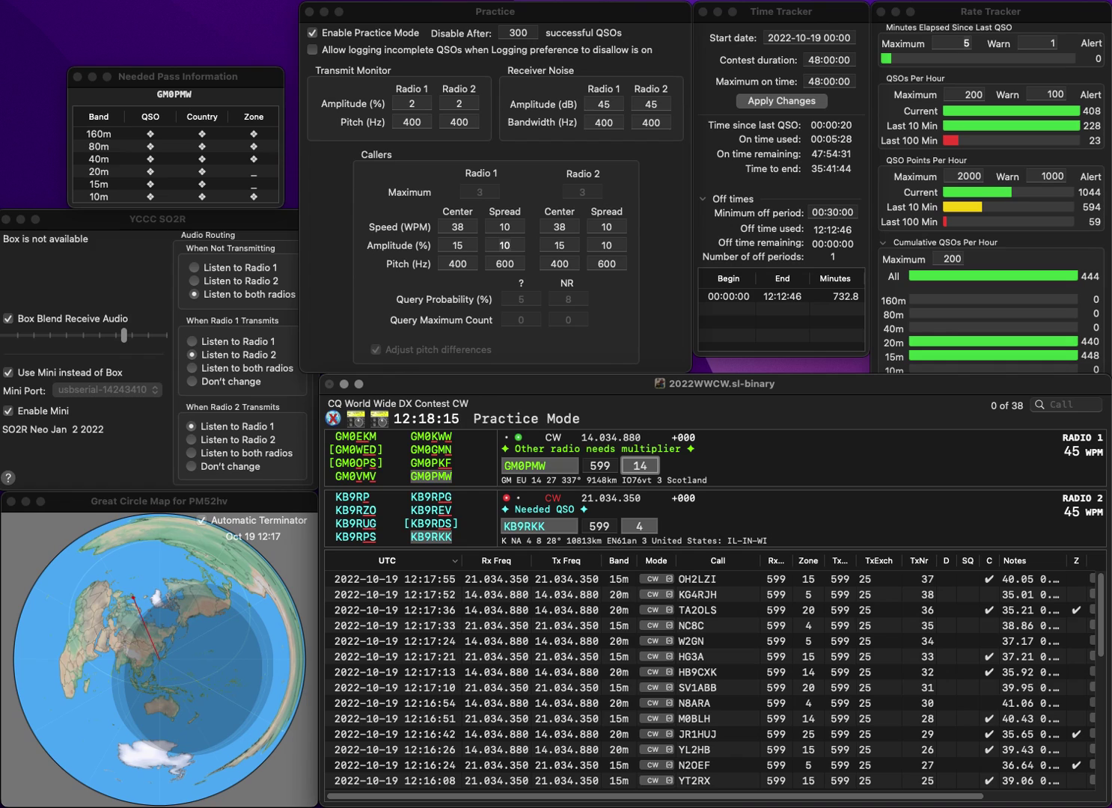
{"action": "key", "text": "Return"}
{"action": "key", "text": "Tab"}
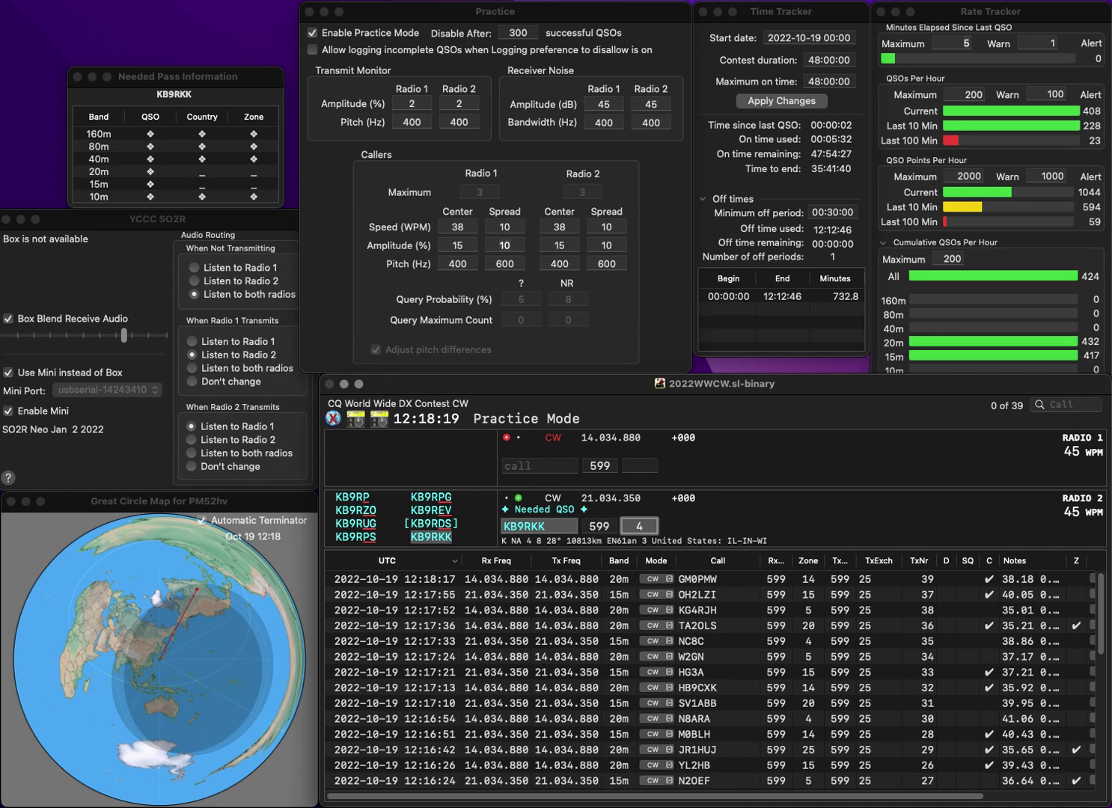
{"action": "key", "text": "Return"}
{"action": "type", "text": "F3PPN"}
{"action": "key", "text": "Home"}
{"action": "type", "text": "T"}
{"action": "key", "text": "Return"}
{"action": "type", "text": "N"}
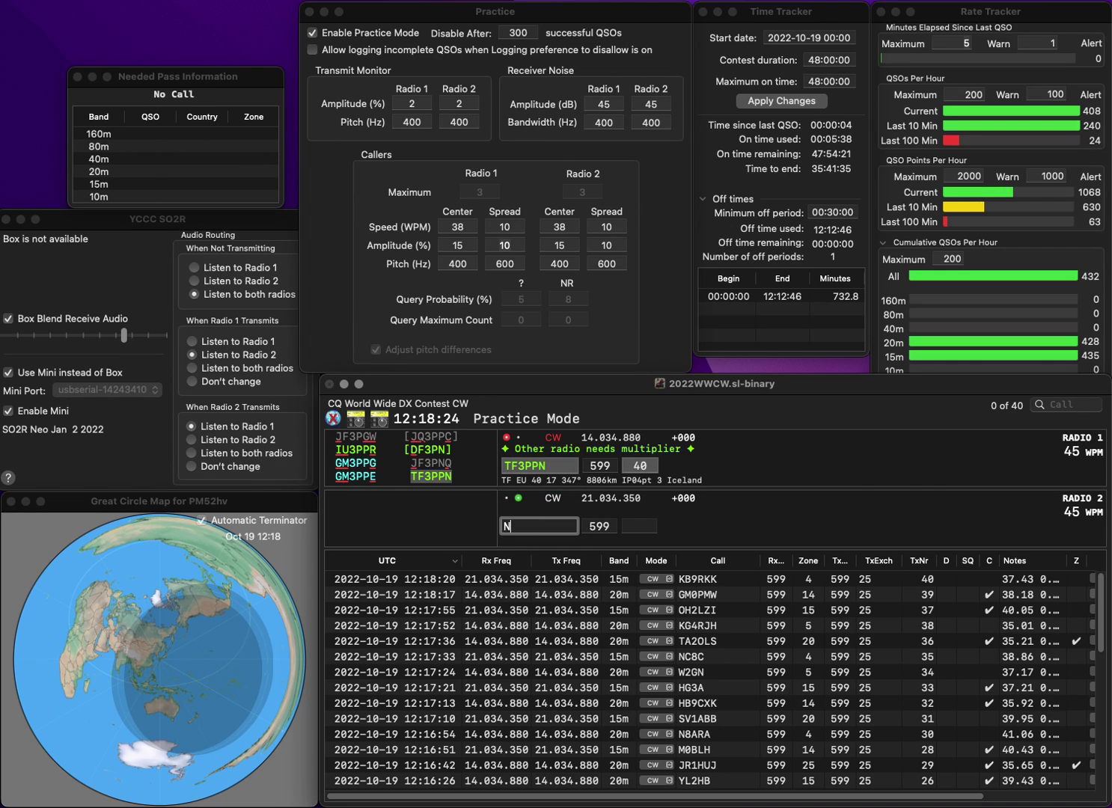
{"action": "type", "text": "7H"}
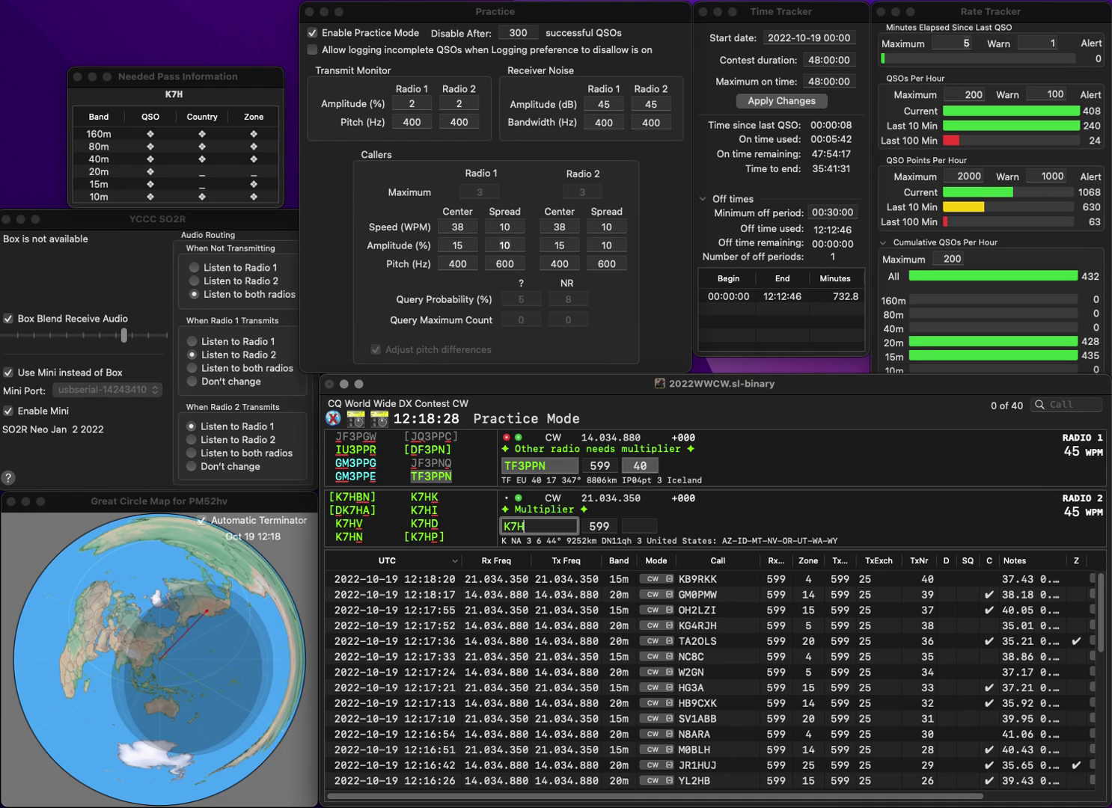
{"action": "type", "text": "C"}
{"action": "key", "text": "Return"}
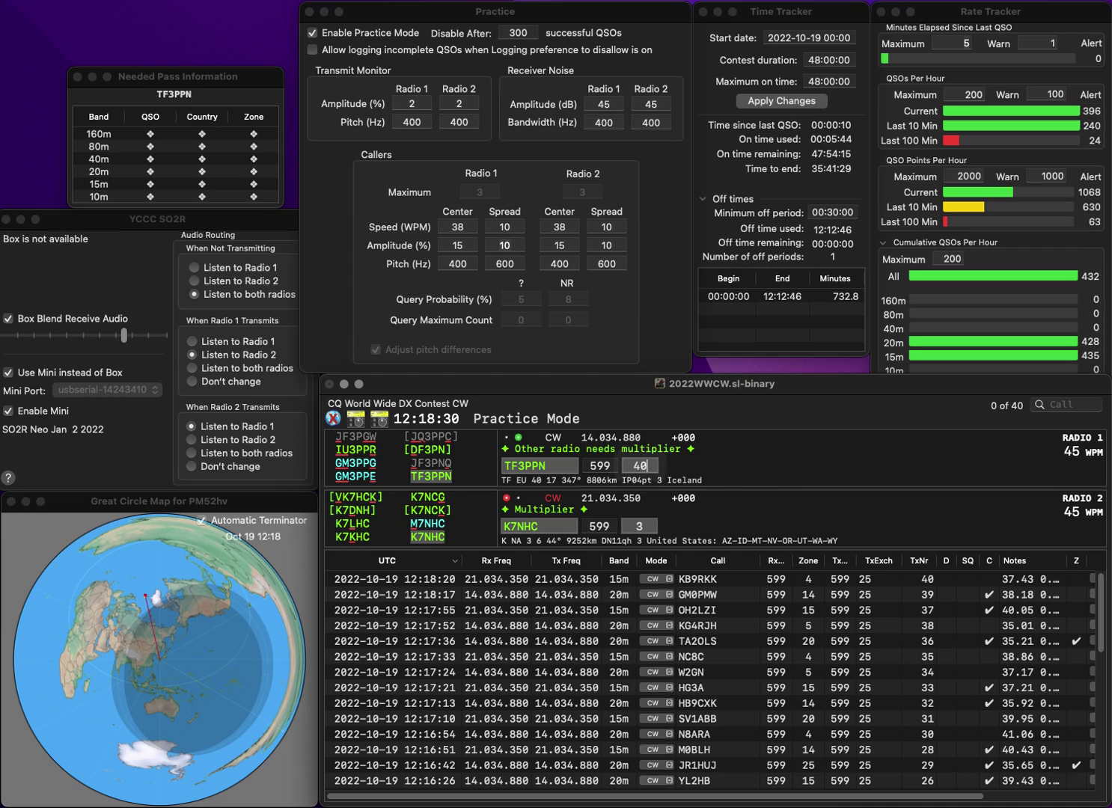
{"action": "type", "text": "3"}
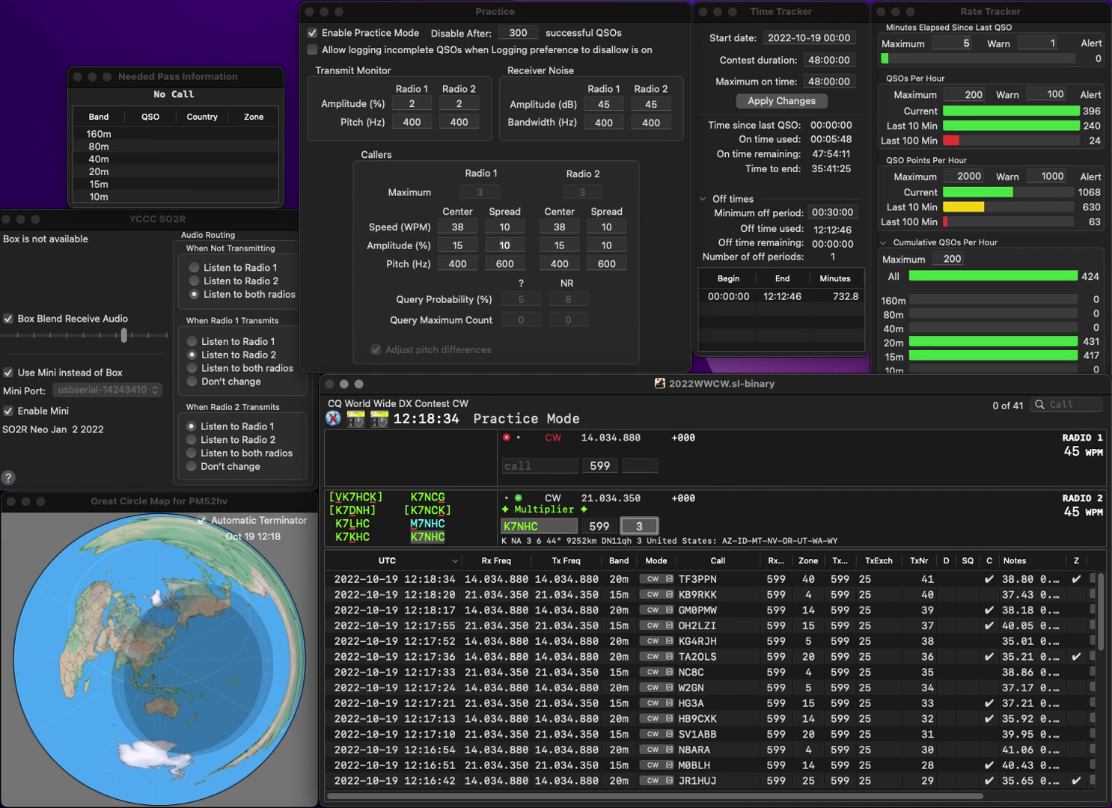
{"action": "key", "text": "Return"}
Enter AI8UA on Radio 1 and send the exchange
{"action": "type", "text": "AI8VA"}
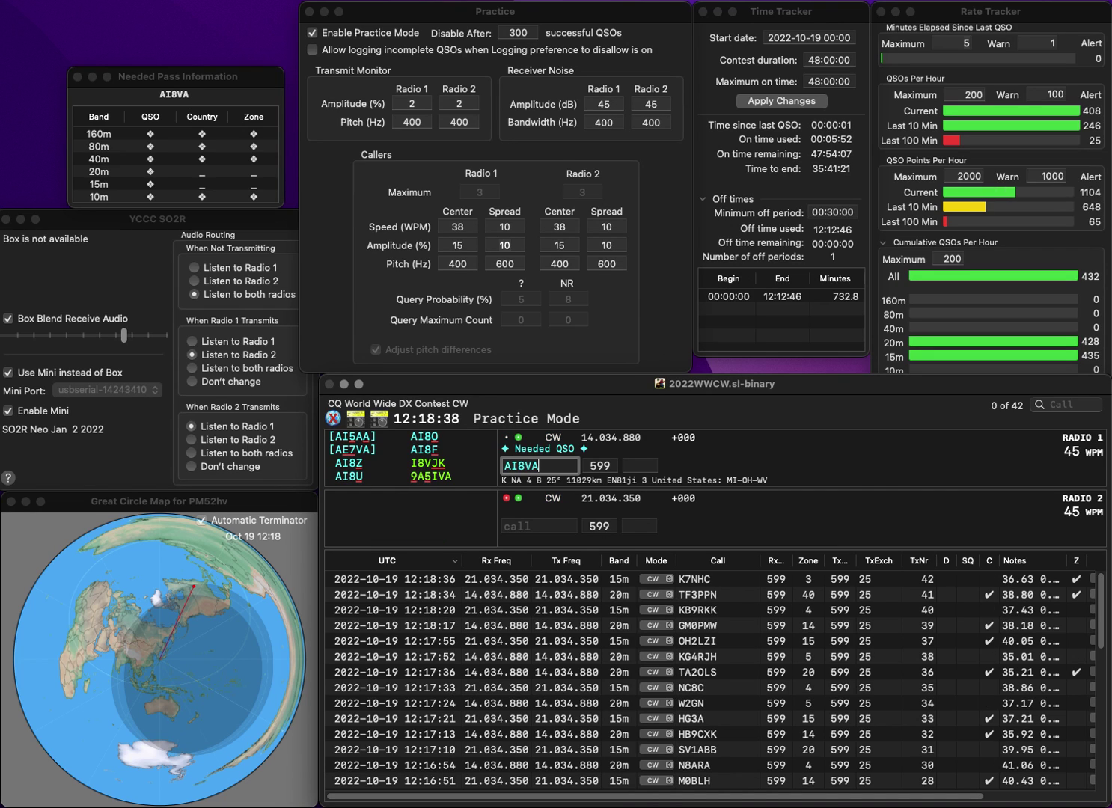
{"action": "key", "text": "BackSpace"}
{"action": "key", "text": "BackSpace"}
{"action": "type", "text": "UA"}
{"action": "key", "text": "Return"}
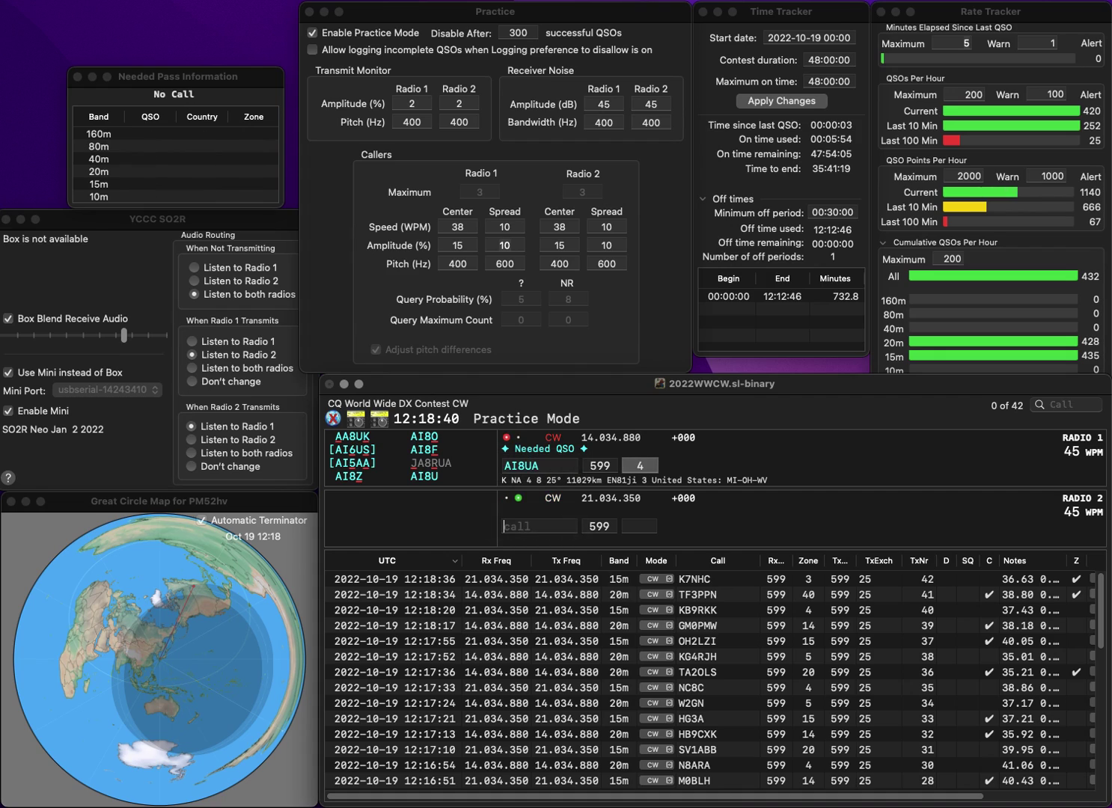
Replace the Radio 1 call with AI7VA, enter YO6KNW on Radio 2, and send the exchange on both radios
{"action": "type", "text": "YO"}
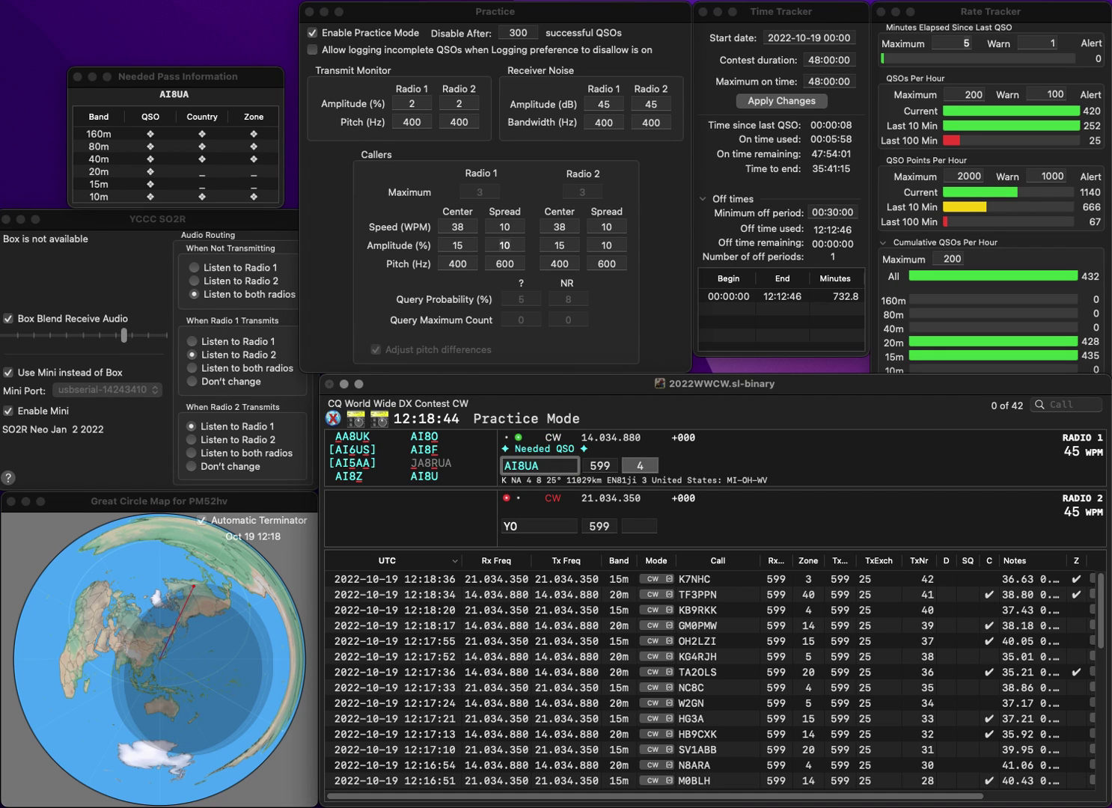
{"action": "key", "text": "BackSpace"}
{"action": "key", "text": "BackSpace"}
{"action": "type", "text": "7V"}
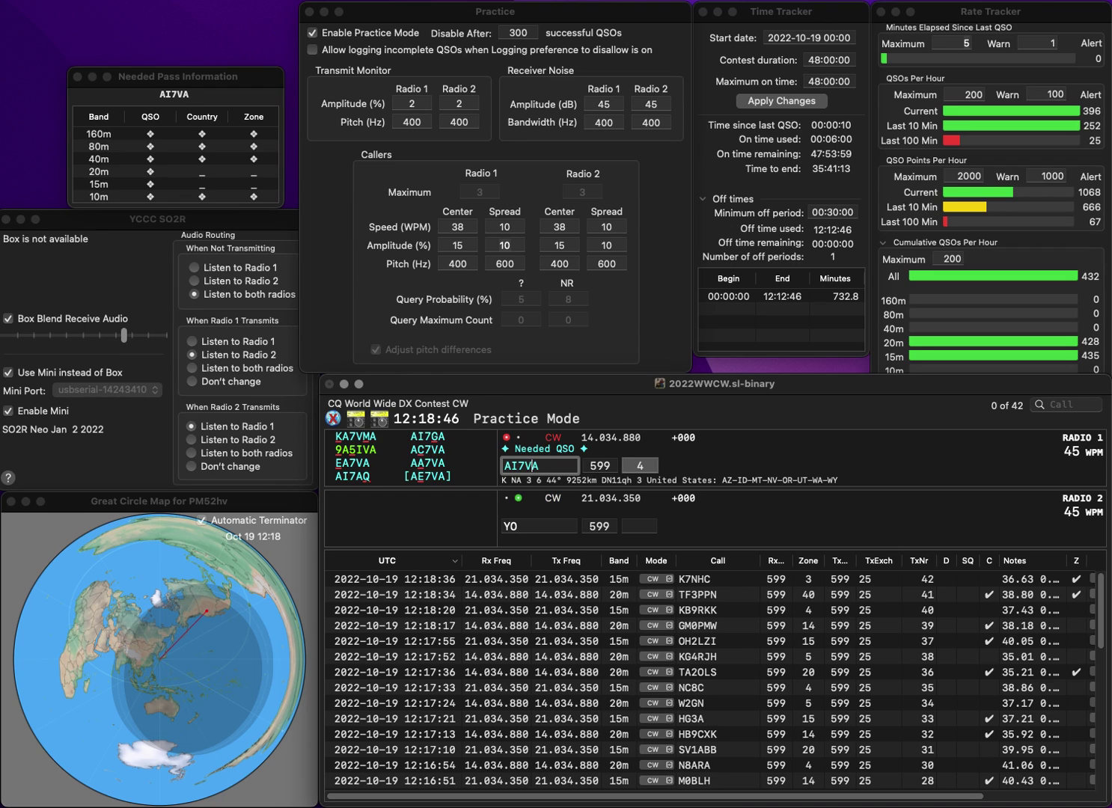
{"action": "key", "text": "Return"}
{"action": "type", "text": "6KN"}
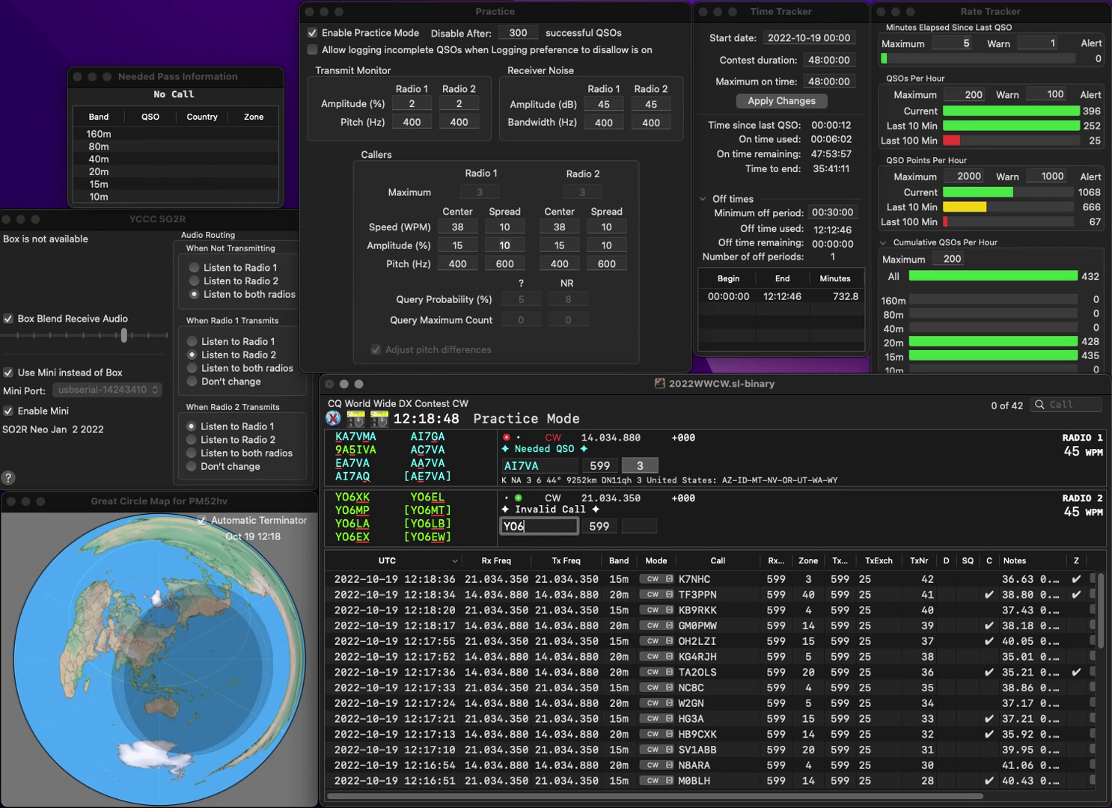
{"action": "key", "text": "Return"}
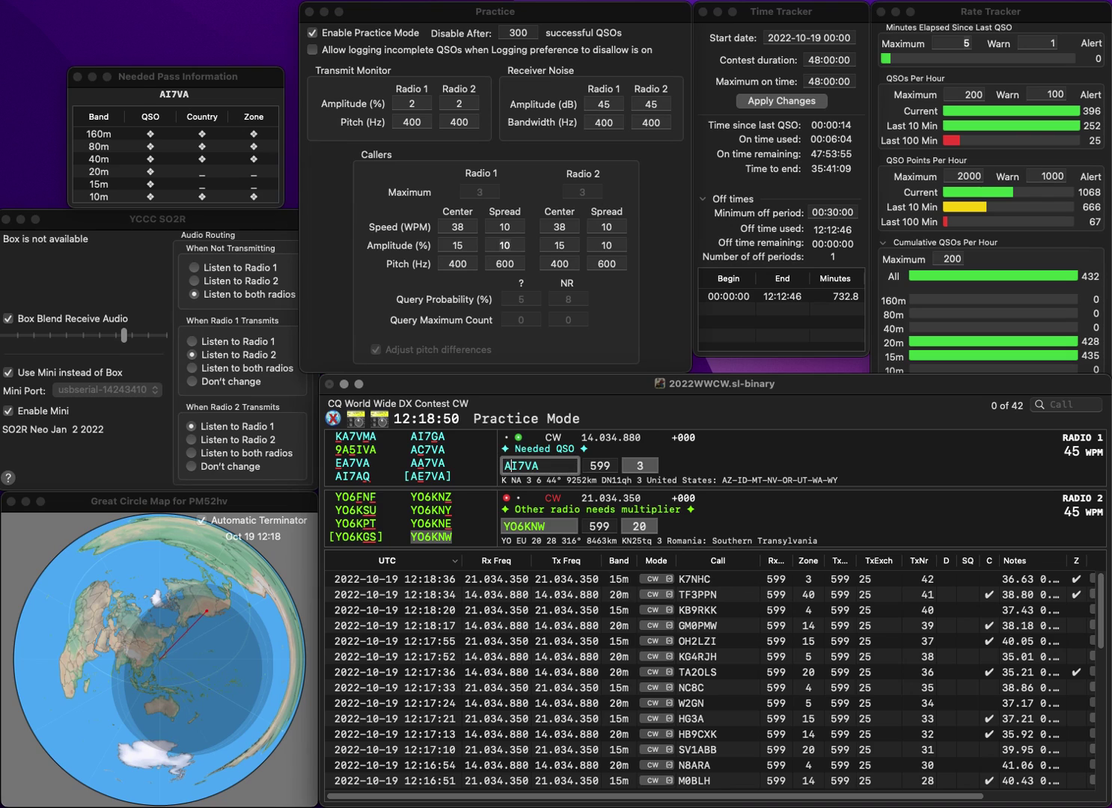
Correct the Radio 1 call to AE7VA, send the exchange, and log YO6KNW with zone 20 and AE7VA with zone 3
{"action": "key", "text": "Delete"}
{"action": "type", "text": "E"}
{"action": "key", "text": "Return"}
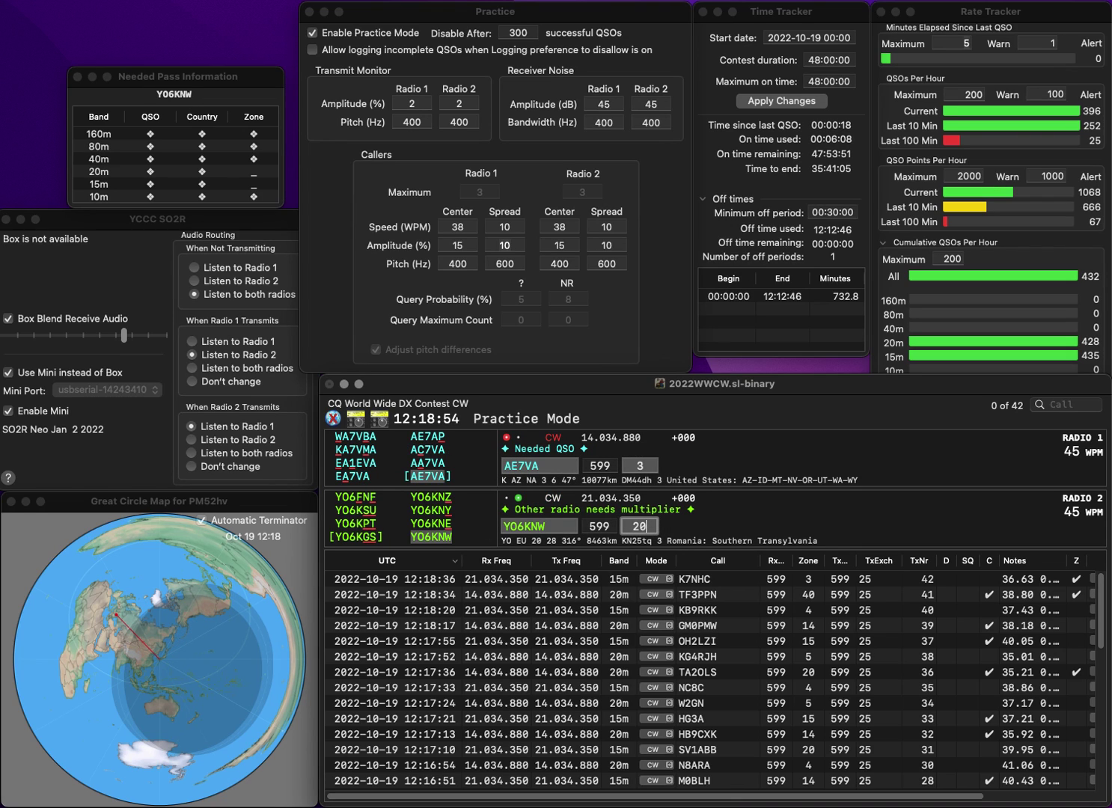
{"action": "key", "text": "Return"}
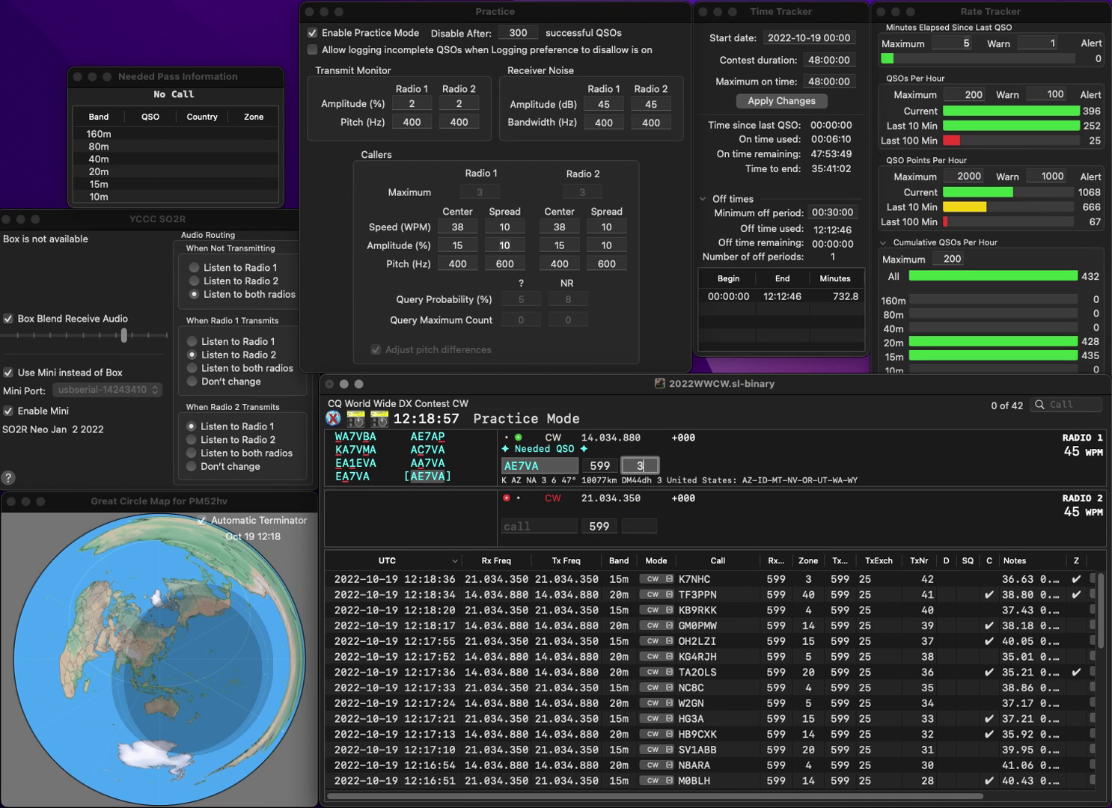
{"action": "key", "text": "Return"}
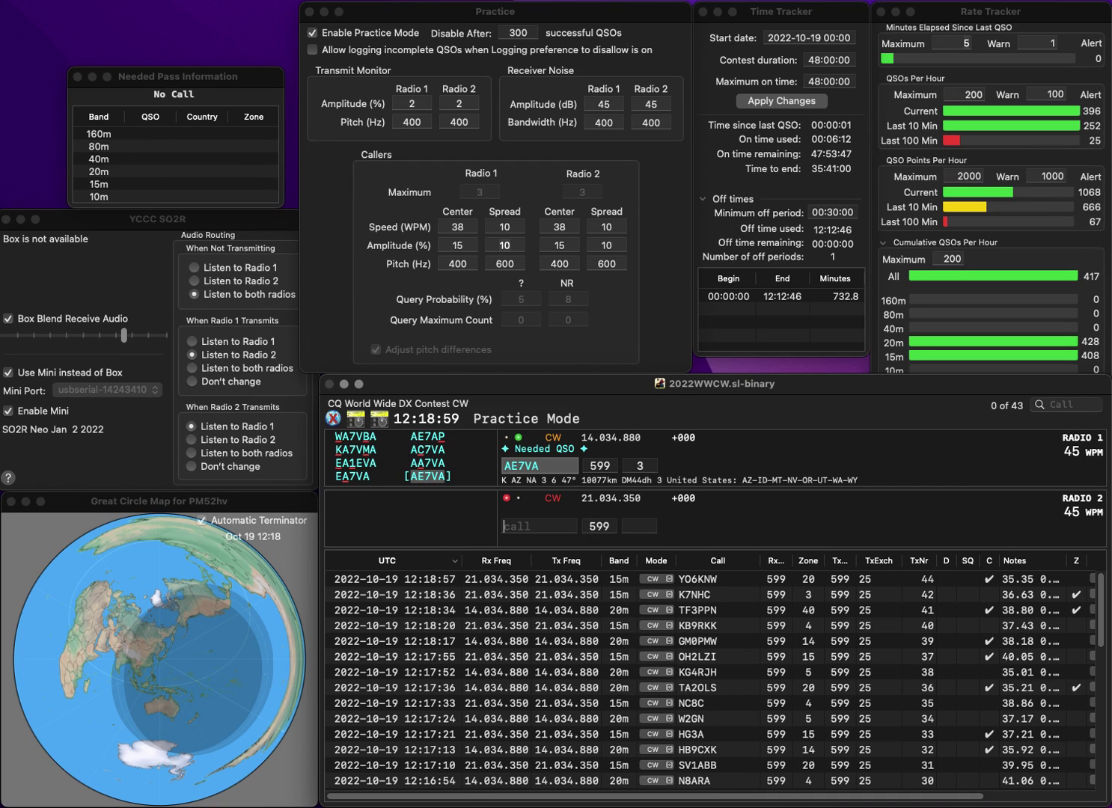
{"action": "type", "text": "YU"}
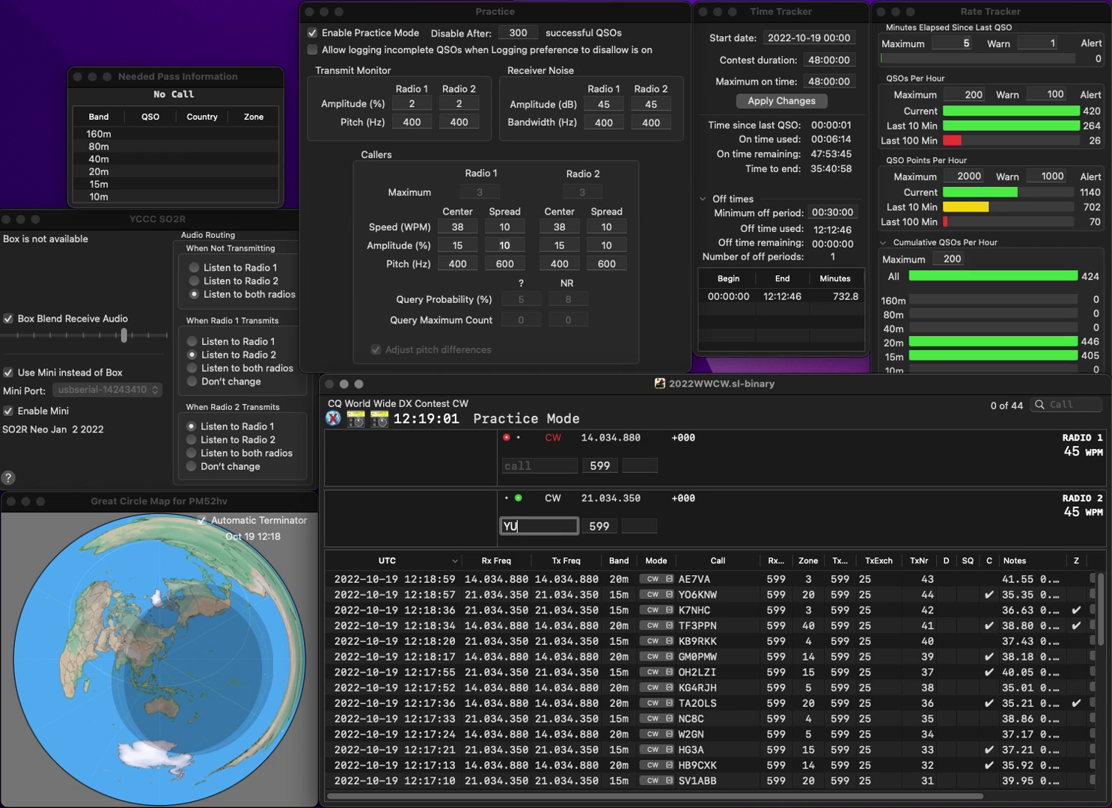
{"action": "type", "text": "4LUM"}
{"action": "key", "text": "Return"}
{"action": "type", "text": "D"}
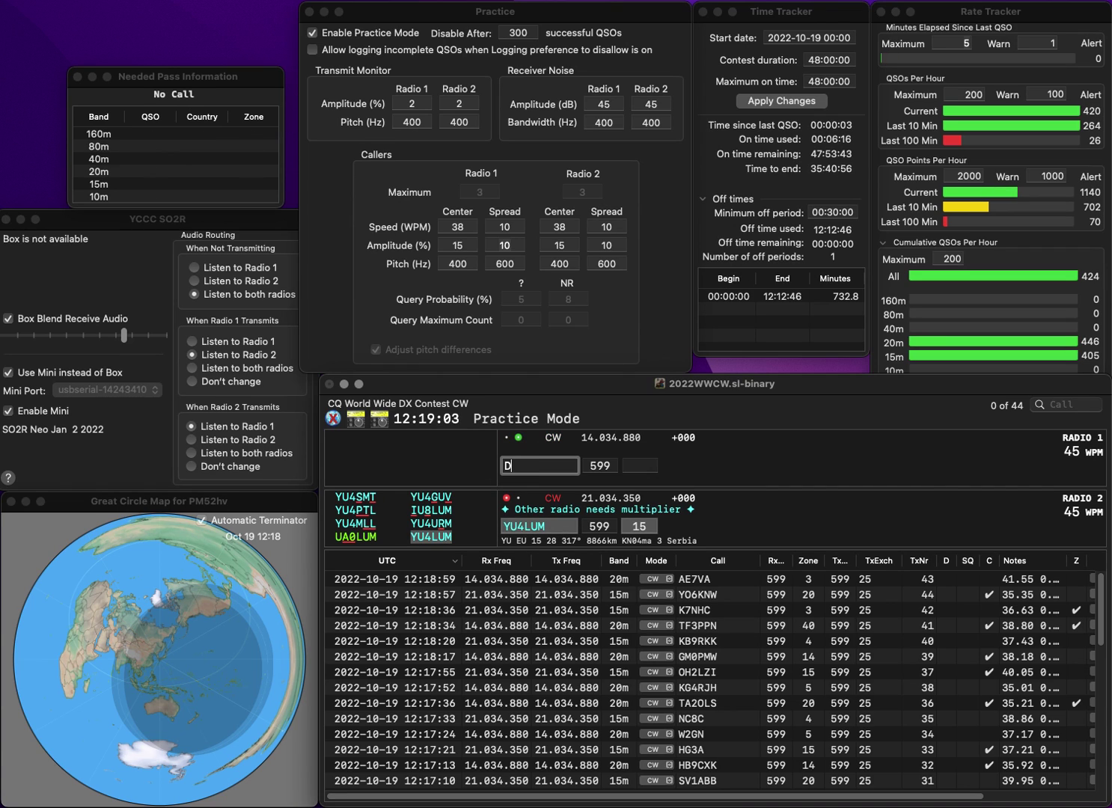
{"action": "type", "text": "M1JH"}
{"action": "key", "text": "Left"}
{"action": "key", "text": "Left"}
{"action": "key", "text": "Left"}
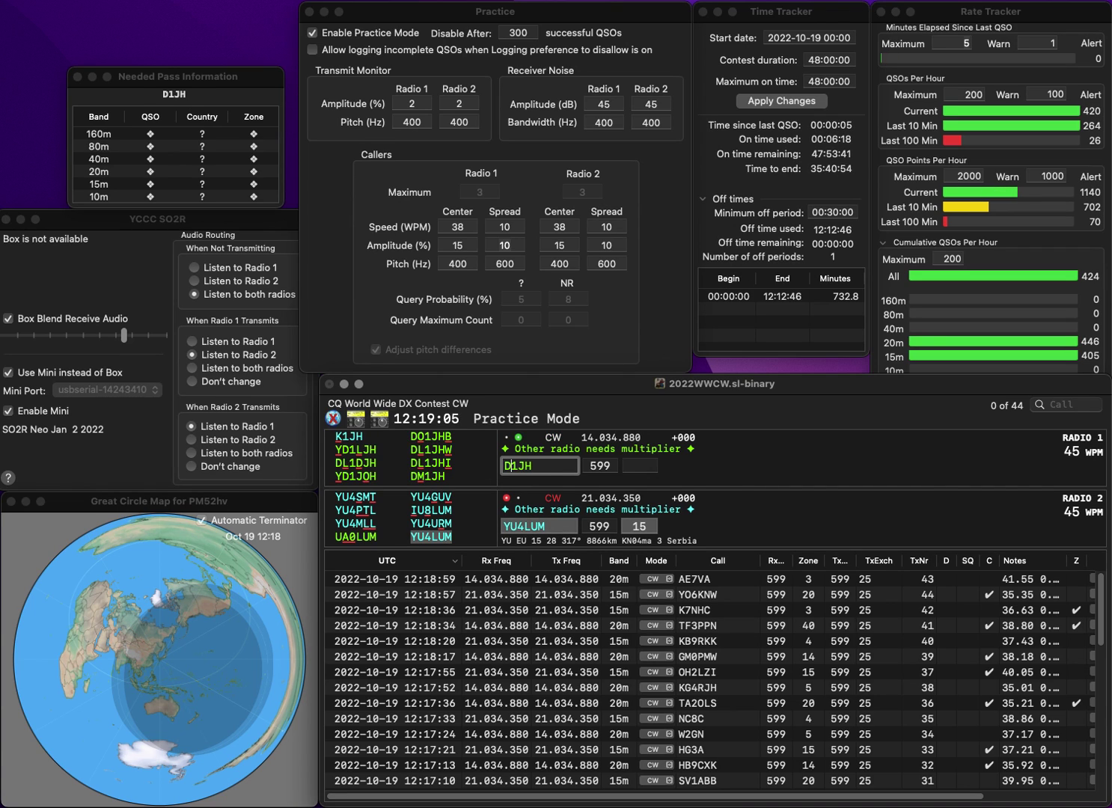
{"action": "type", "text": "M"}
{"action": "key", "text": "Return"}
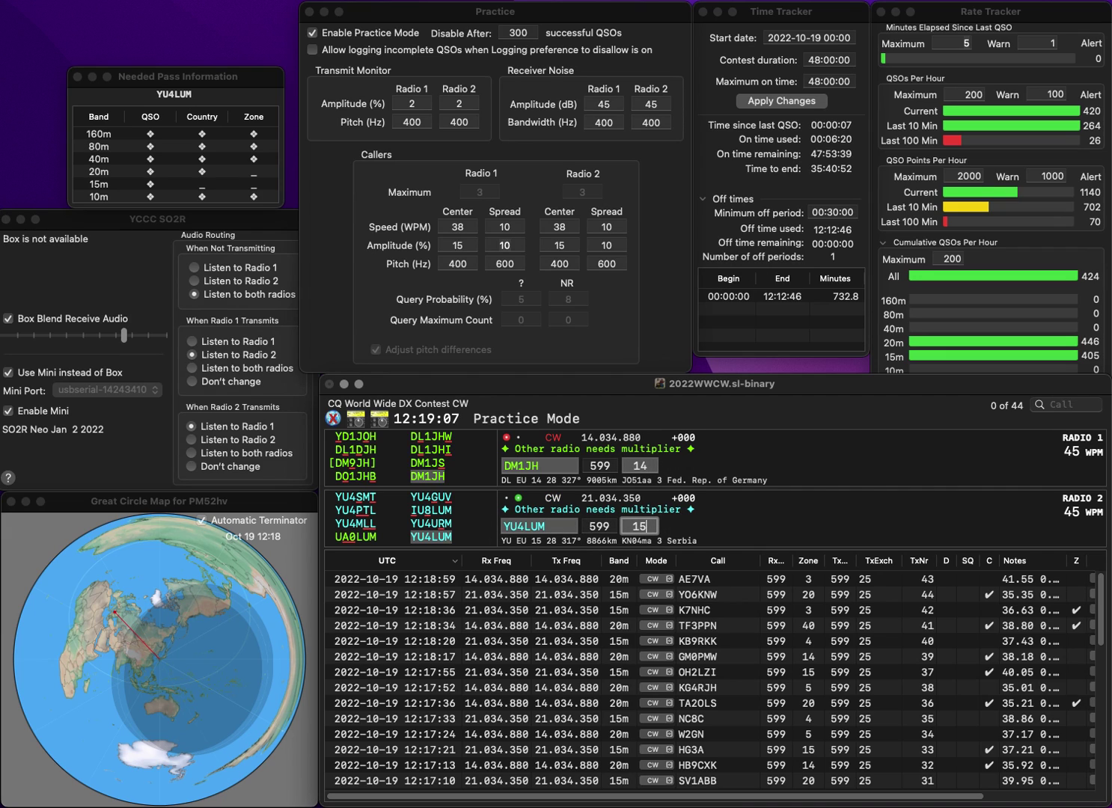
{"action": "key", "text": "Return"}
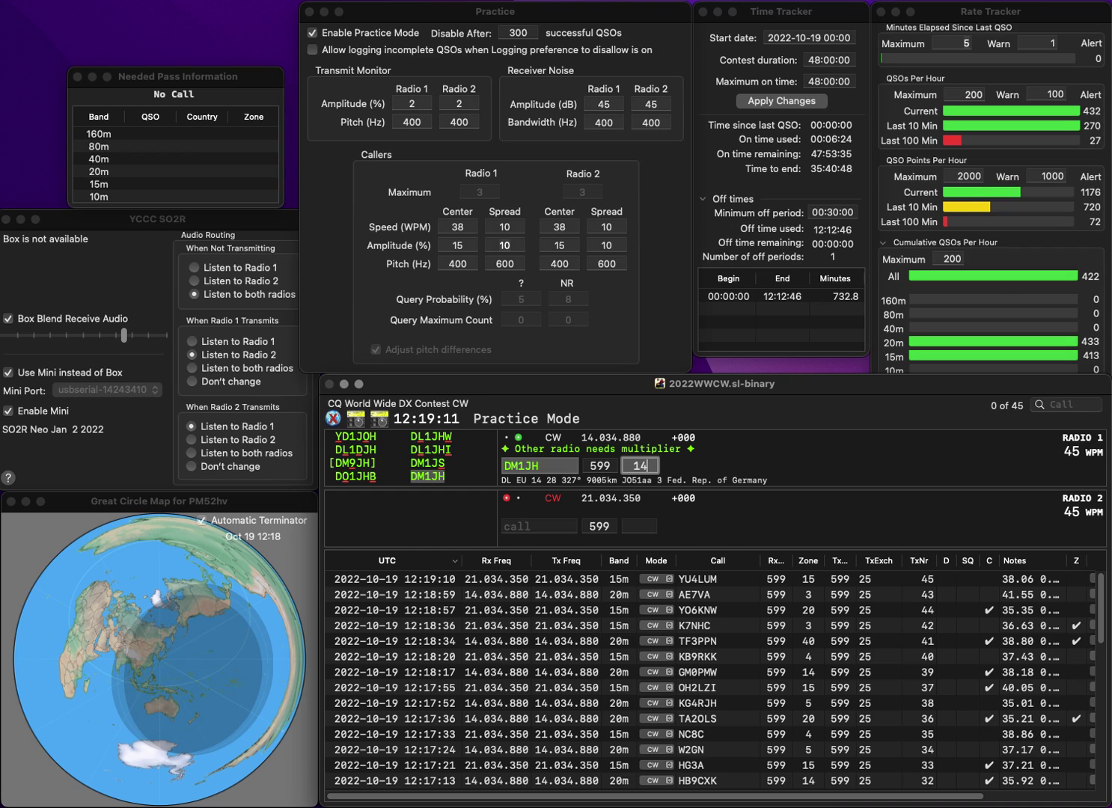
{"action": "key", "text": "Return"}
{"action": "type", "text": "K7QB"}
{"action": "key", "text": "Return"}
{"action": "type", "text": "KD5YS"}
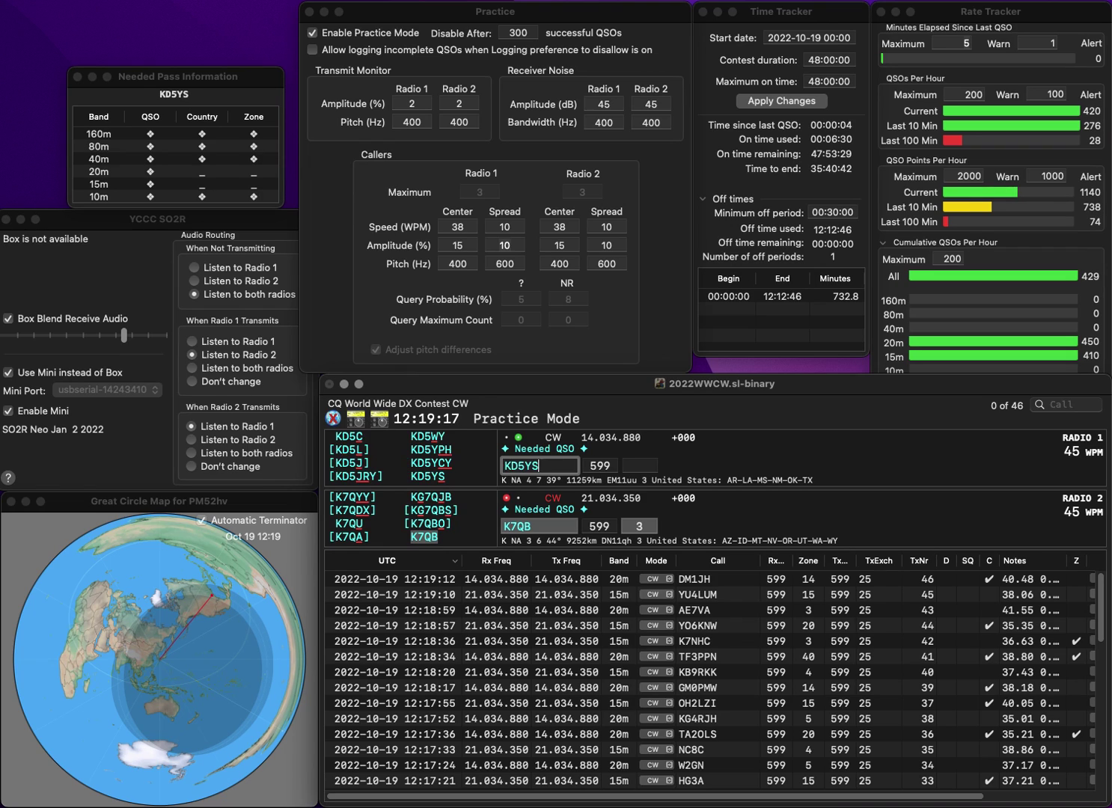
{"action": "key", "text": "Return"}
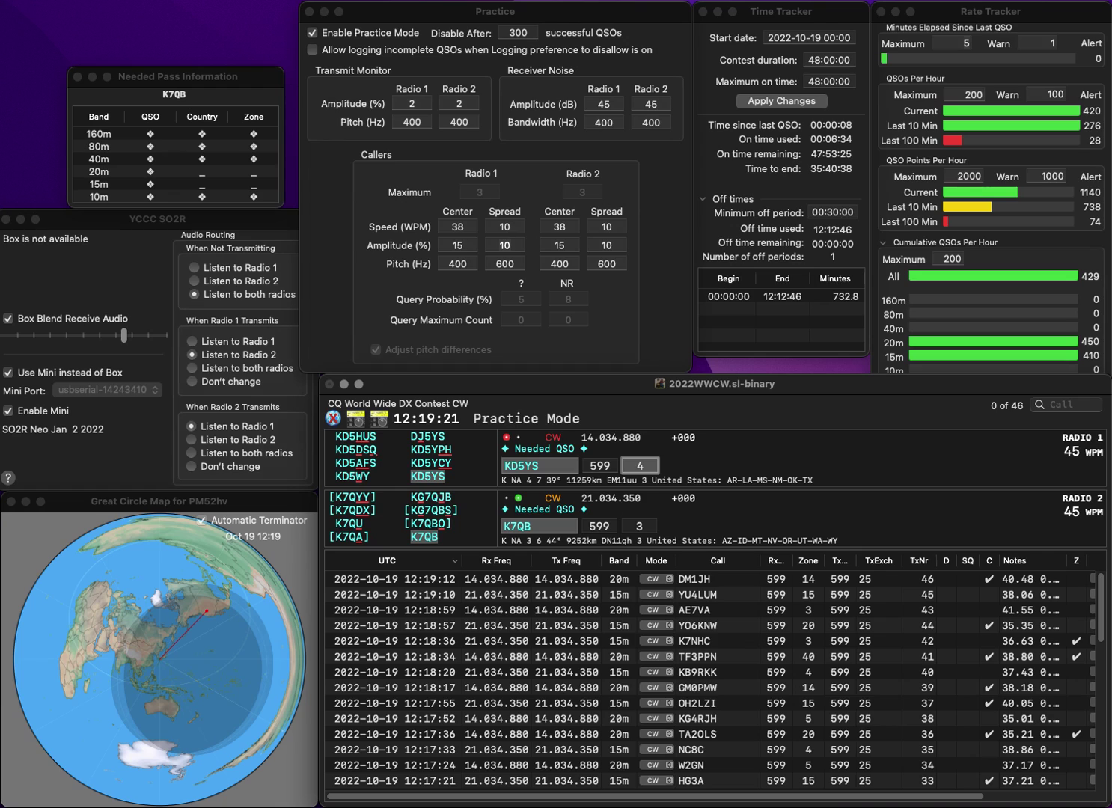
{"action": "key", "text": "Return"}
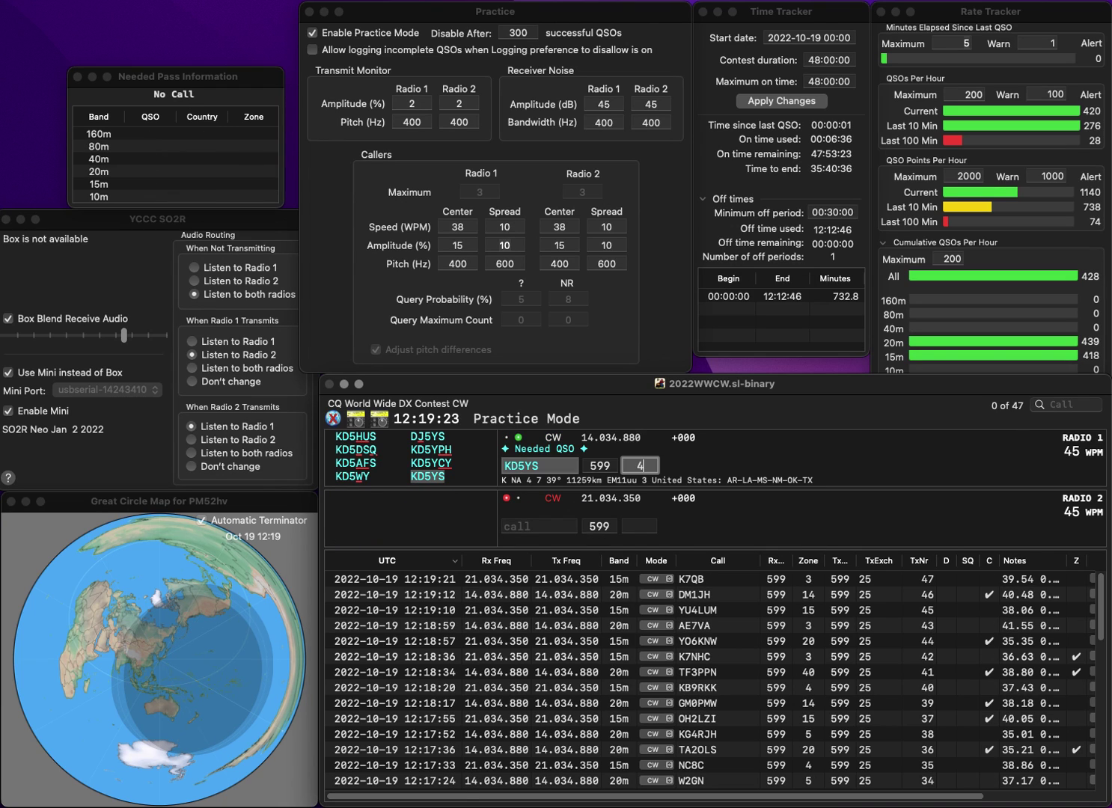
{"action": "key", "text": "Return"}
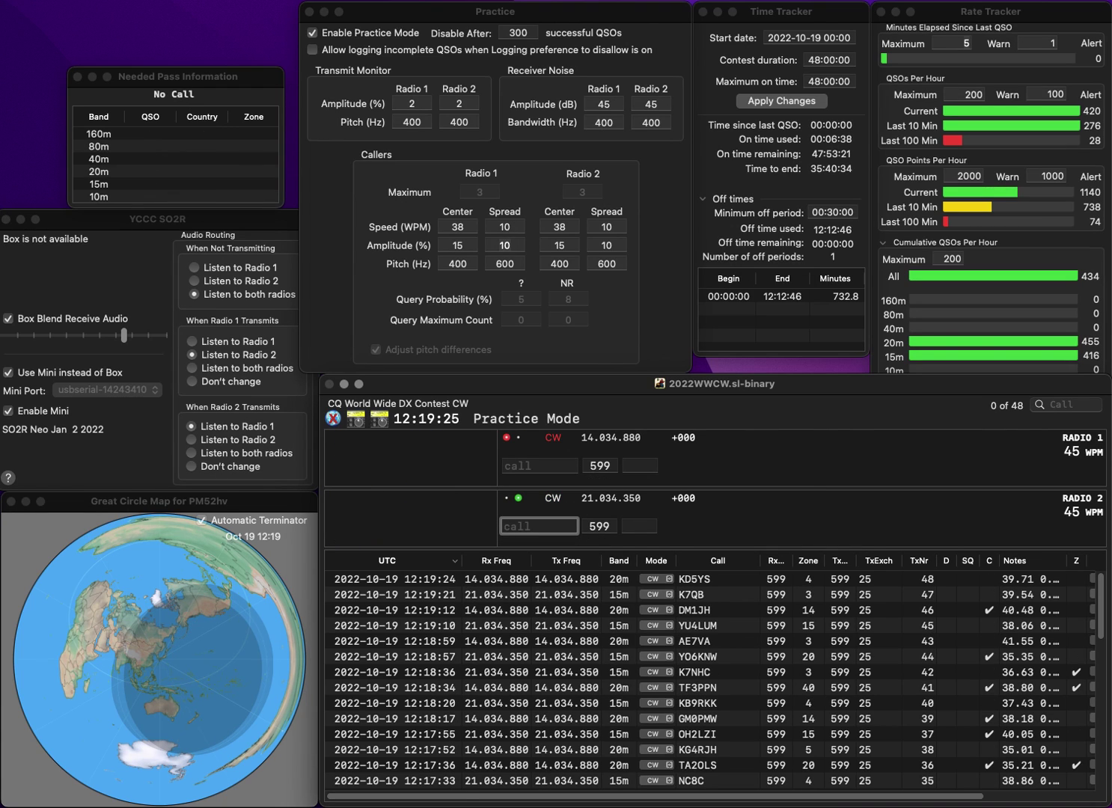
Enter the partial call WD on Radio 2 and send it
{"action": "key", "text": "BackSpace"}
{"action": "key", "text": "BackSpace"}
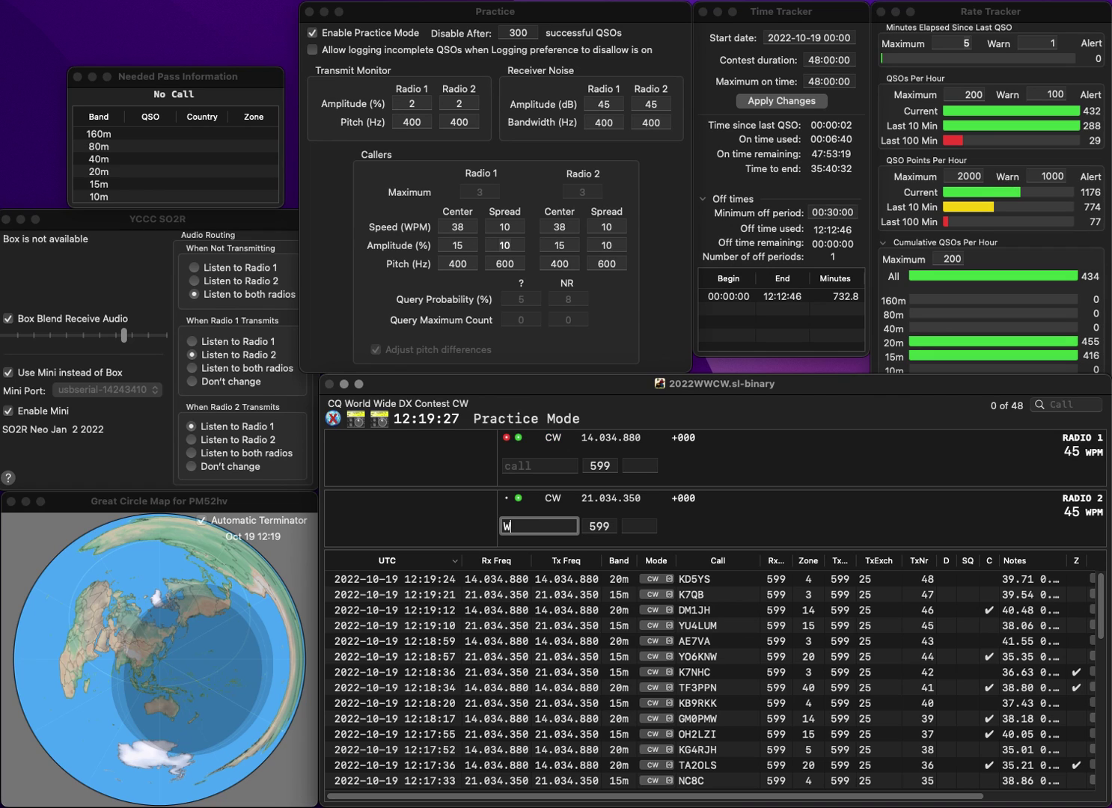
{"action": "type", "text": "WD"}
{"action": "key", "text": "Return"}
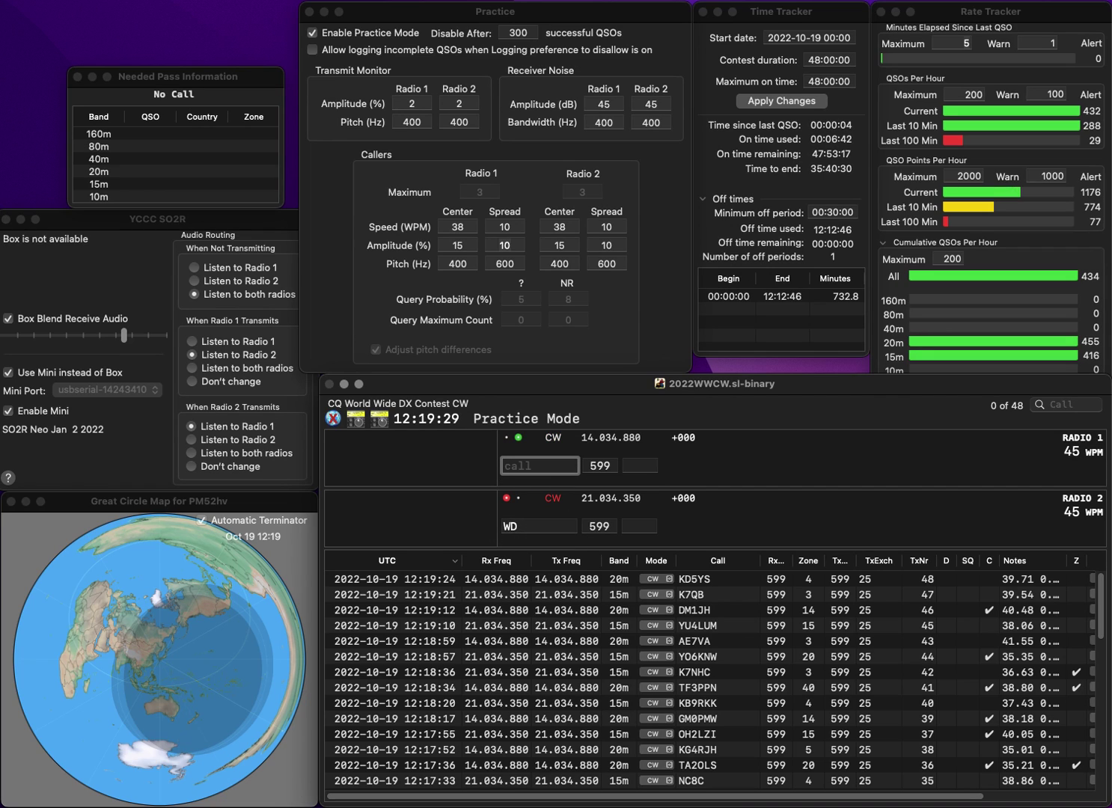
Enter WR7X on Radio 1, send the exchange, and log the contact with zone 3
{"action": "type", "text": "WR7X"}
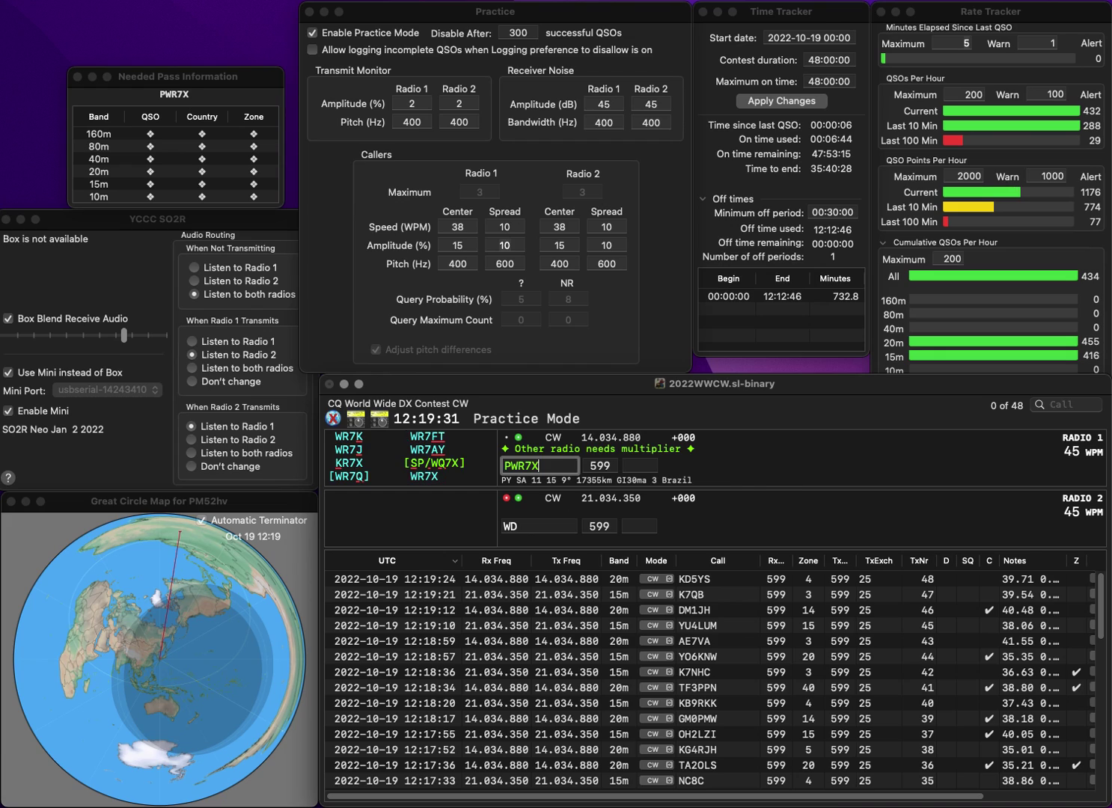
{"action": "key", "text": "Return"}
{"action": "key", "text": "Return"}
{"action": "key", "text": "Tab"}
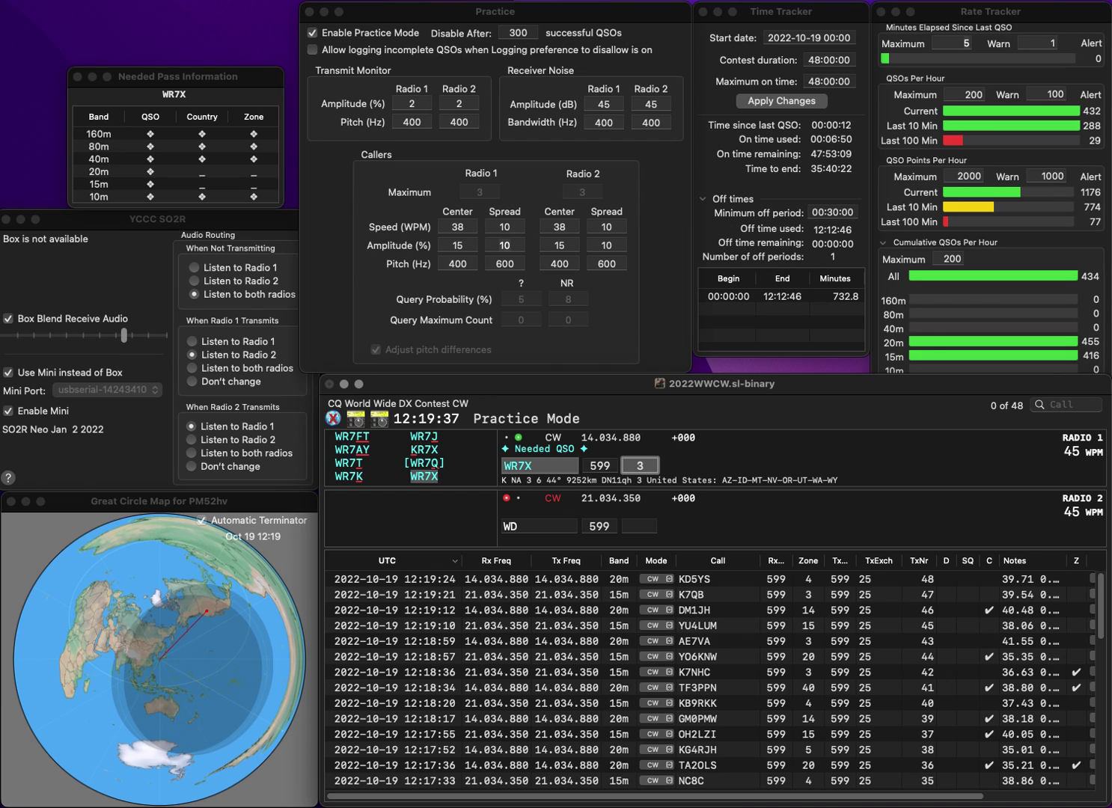
{"action": "key", "text": "Return"}
Enter PS9B on Radio 2 and WX7F on Radio 1, and send the exchange on both radios
{"action": "type", "text": "PS9B"}
{"action": "key", "text": "Return"}
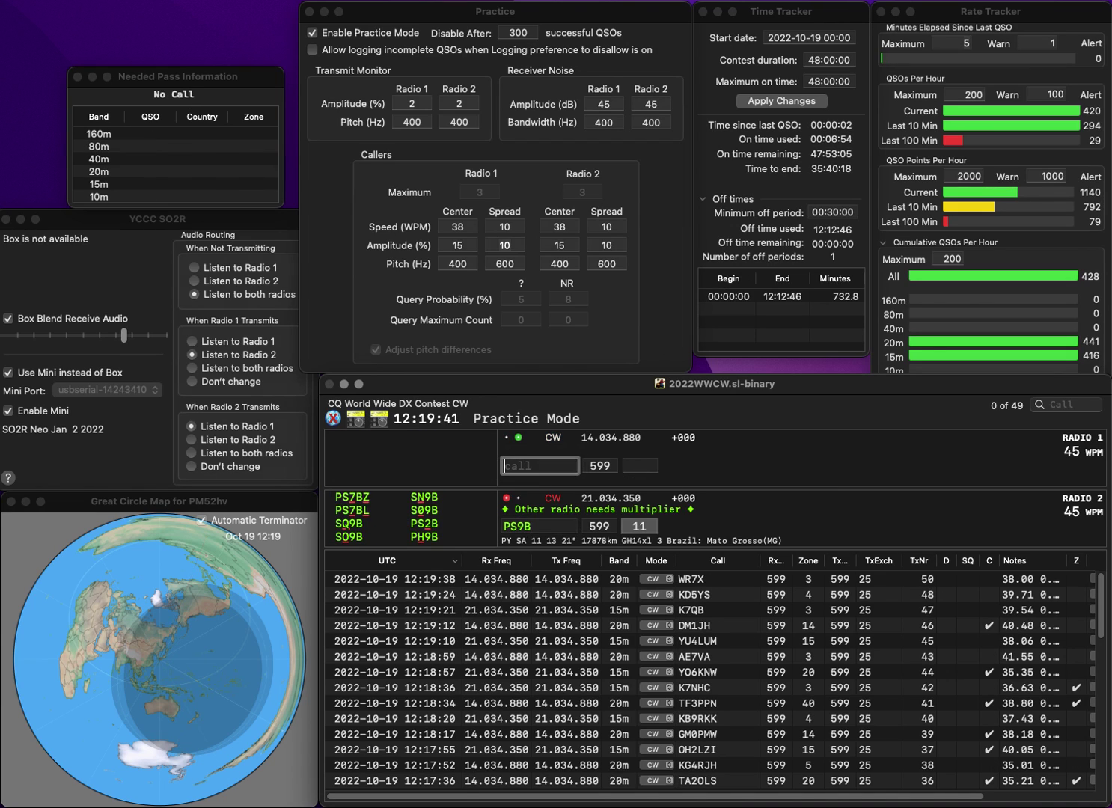
{"action": "type", "text": "WX7F"}
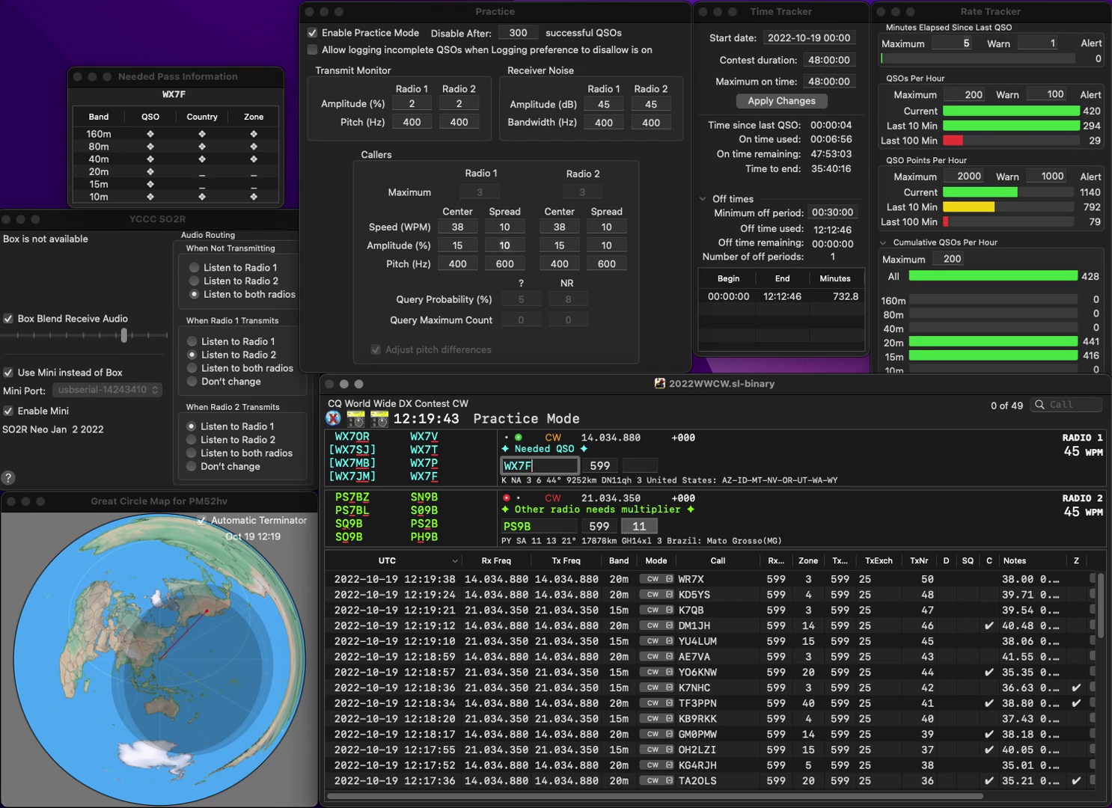
{"action": "key", "text": "Return"}
Correct the Radio 2 call to PH9B and send it
{"action": "key", "text": "Left"}
{"action": "key", "text": "Left"}
{"action": "key", "text": "BackSpace"}
{"action": "type", "text": "H"}
{"action": "key", "text": "Return"}
Log WX7F with zone 3 on Radio 1 and PH9B with zone 14 on Radio 2
{"action": "key", "text": "space"}
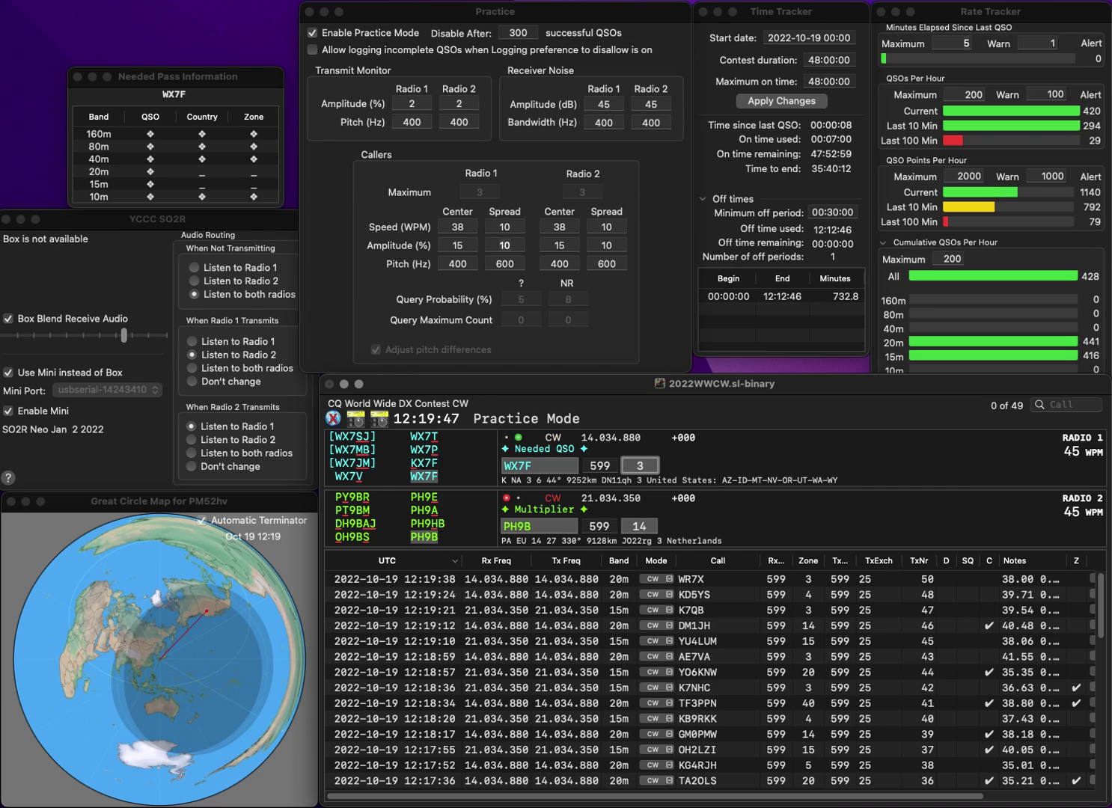
{"action": "key", "text": "space"}
{"action": "key", "text": "space"}
{"action": "key", "text": "Return"}
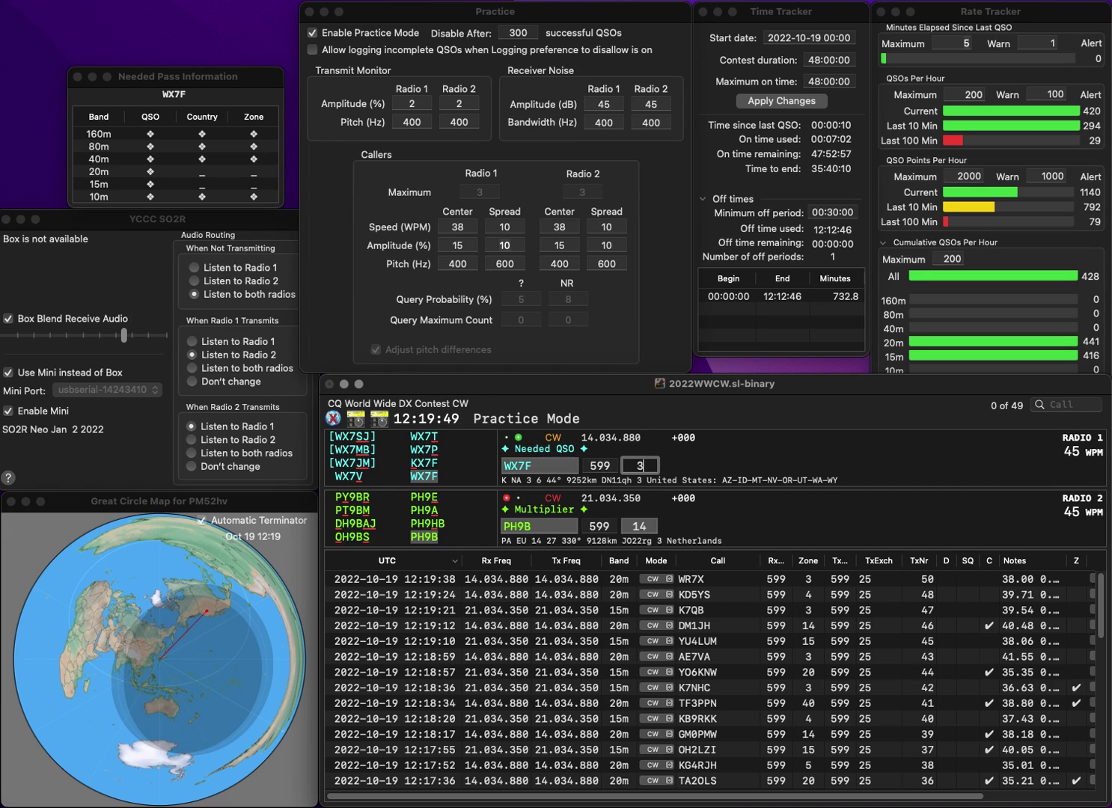
{"action": "key", "text": "space"}
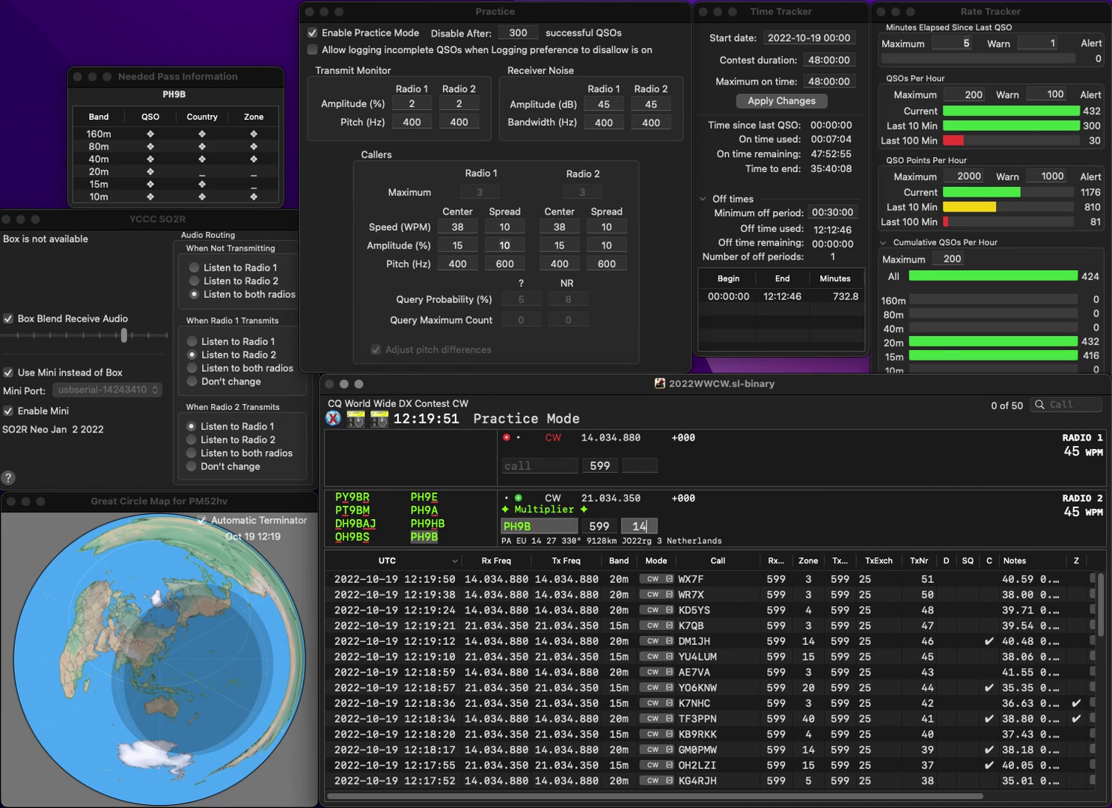
{"action": "key", "text": "Return"}
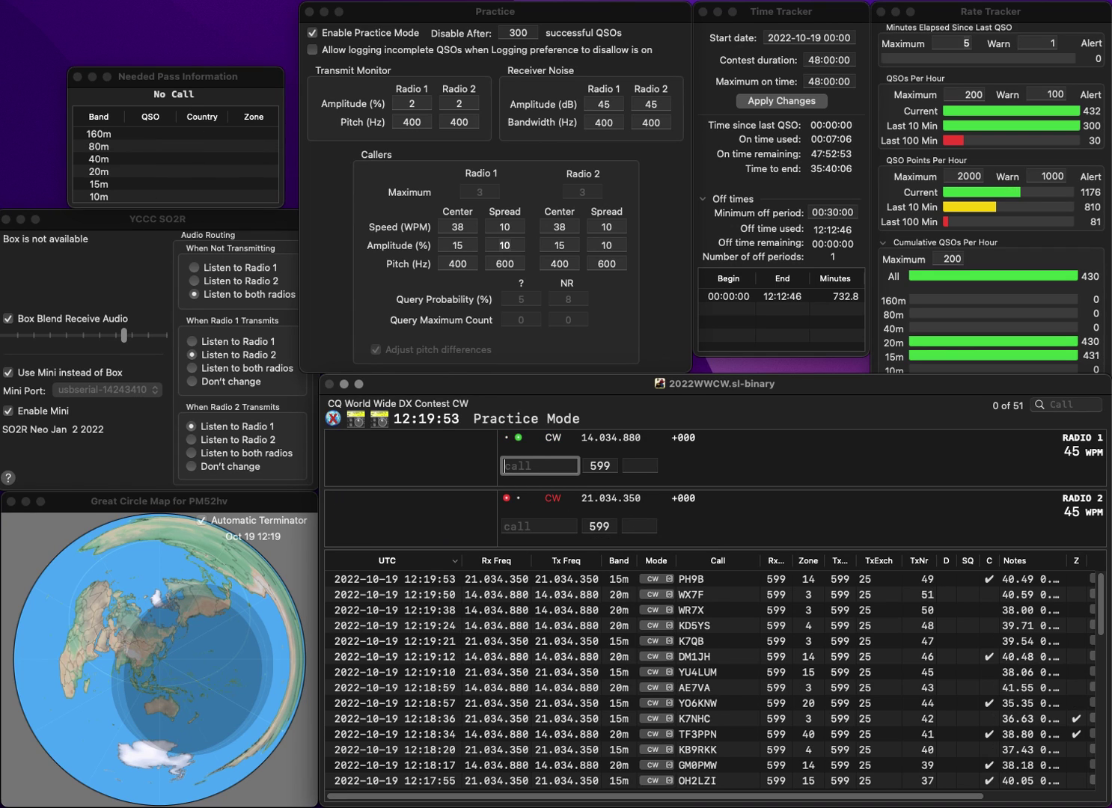
Enter KJ2AM on Radio 1 and F5ZY on Radio 2, send the exchanges, and log them with zones 5 and 14
{"action": "type", "text": "KJ2AM"}
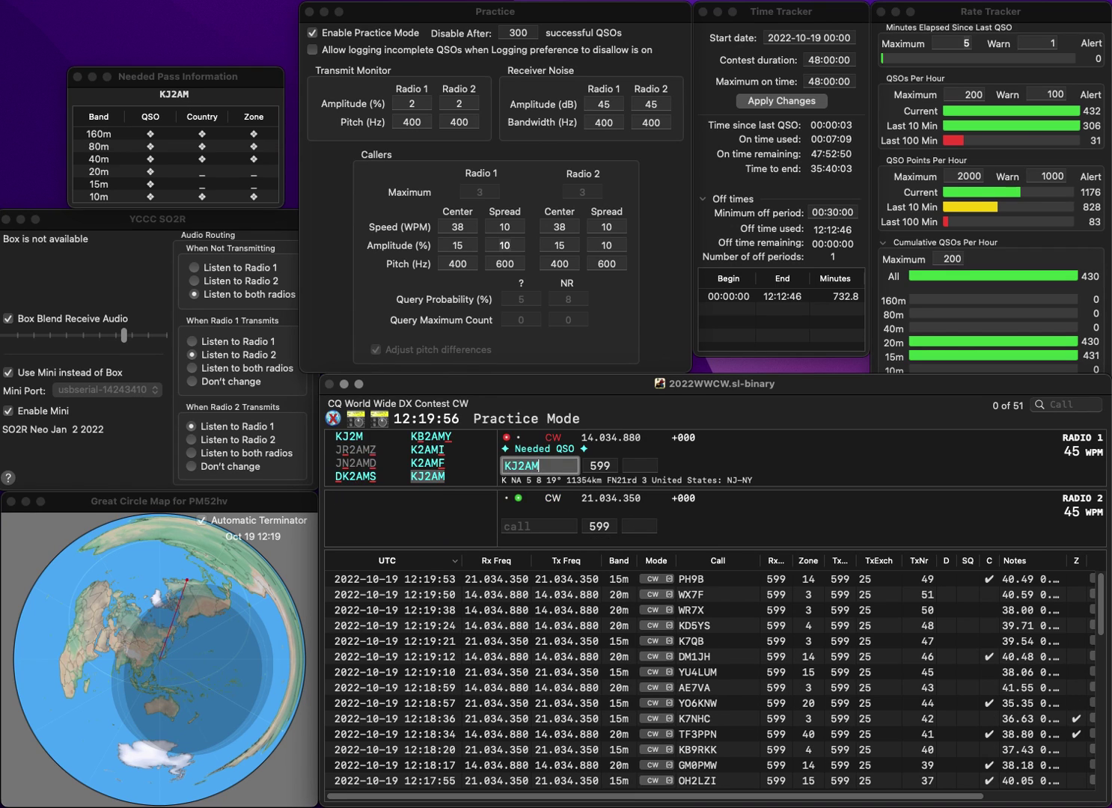
{"action": "key", "text": "Return"}
{"action": "type", "text": "Z"}
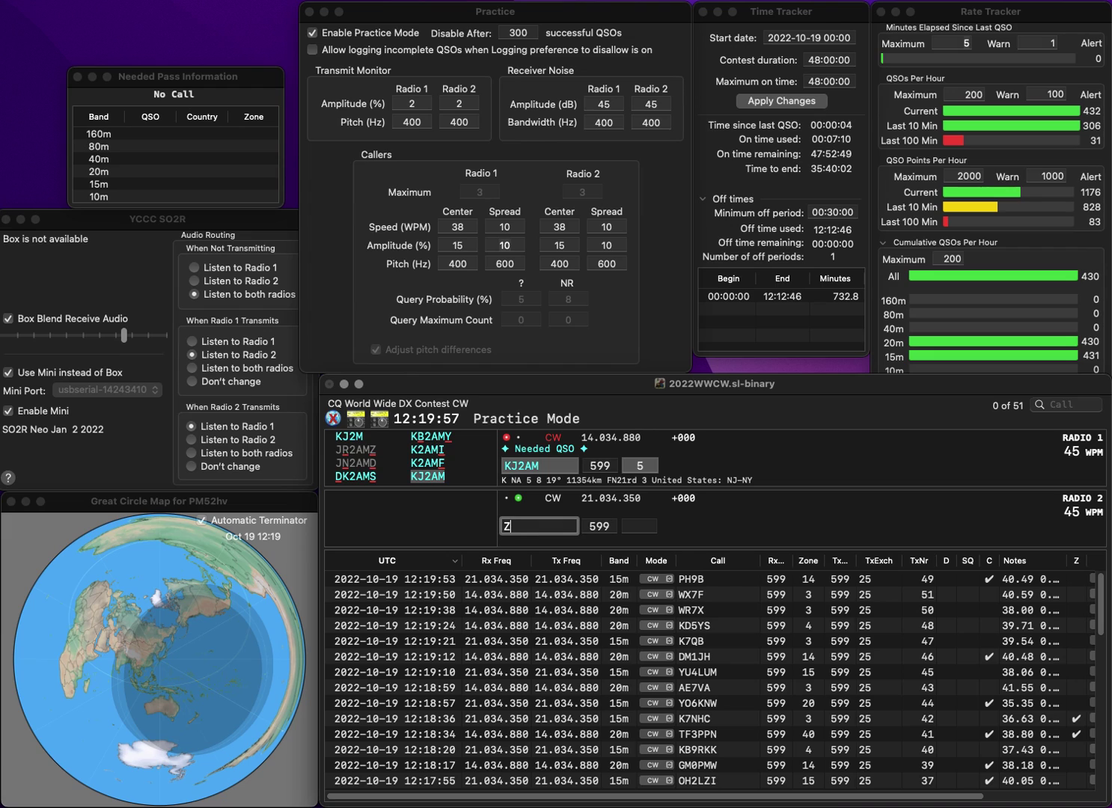
{"action": "type", "text": "Y"}
{"action": "key", "text": "Home"}
{"action": "type", "text": "F5"}
{"action": "key", "text": "Return"}
{"action": "key", "text": "Return"}
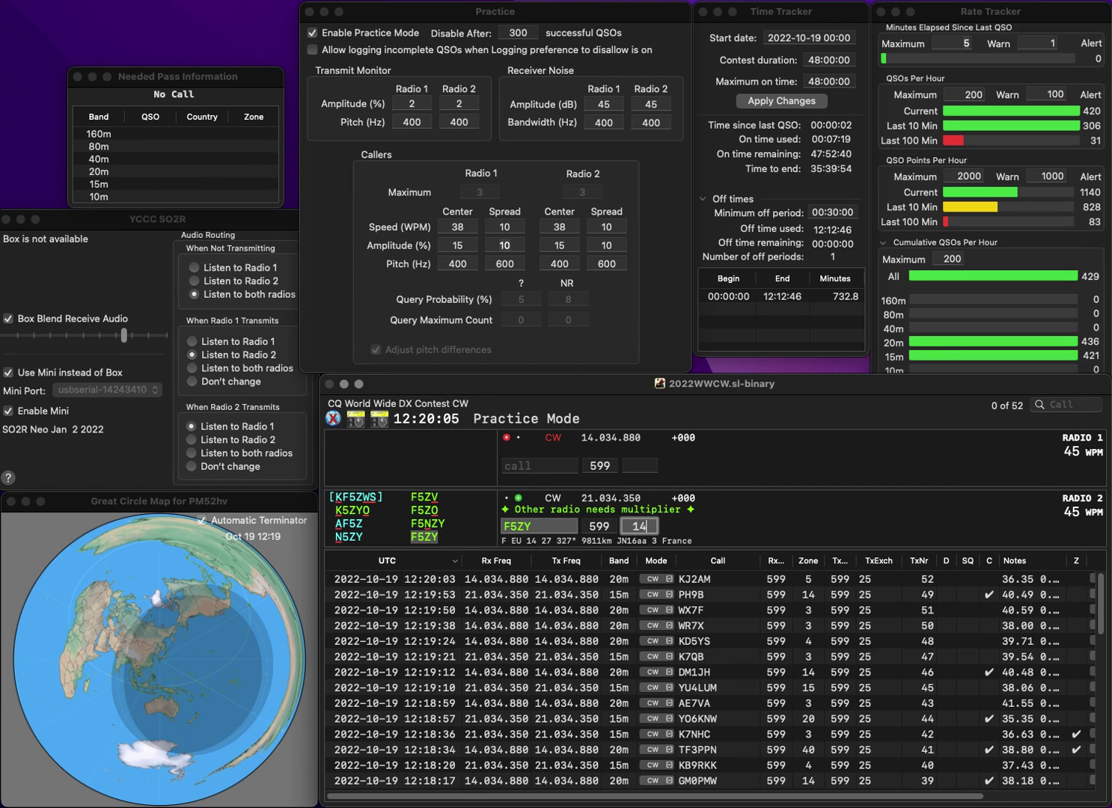
{"action": "key", "text": "Return"}
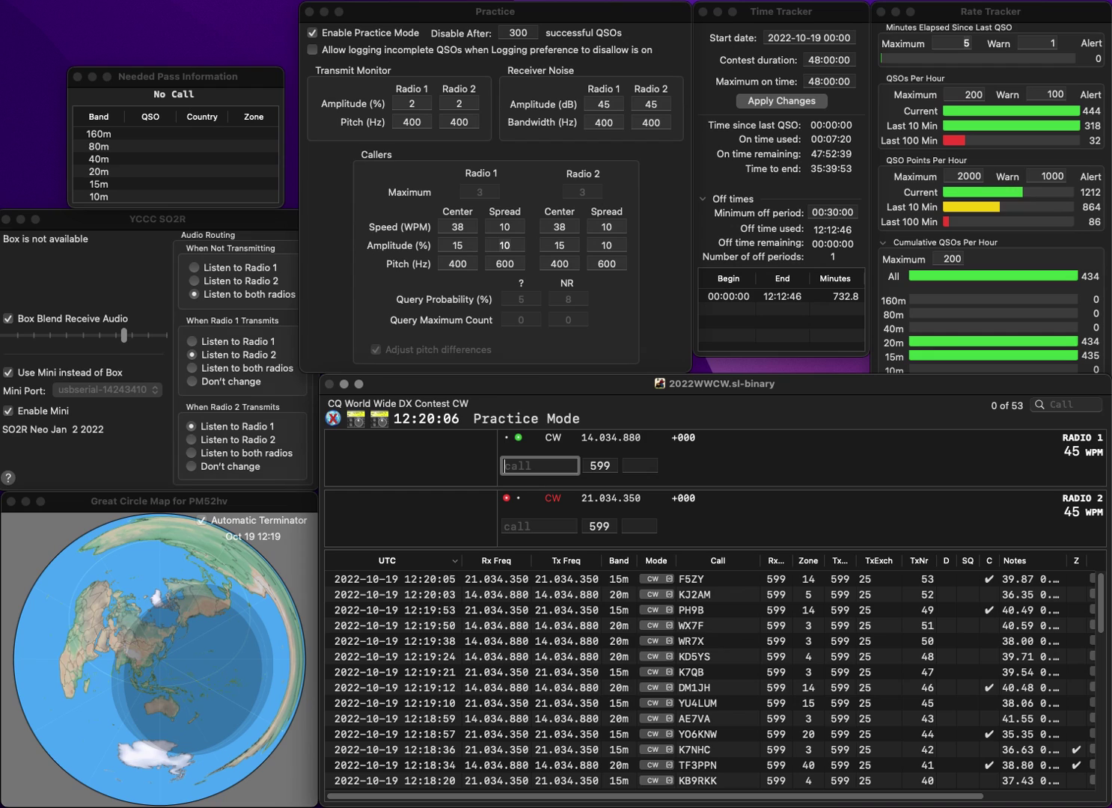
{"action": "type", "text": "0ZL"}
{"action": "key", "text": "Up"}
{"action": "type", "text": "DL0"}
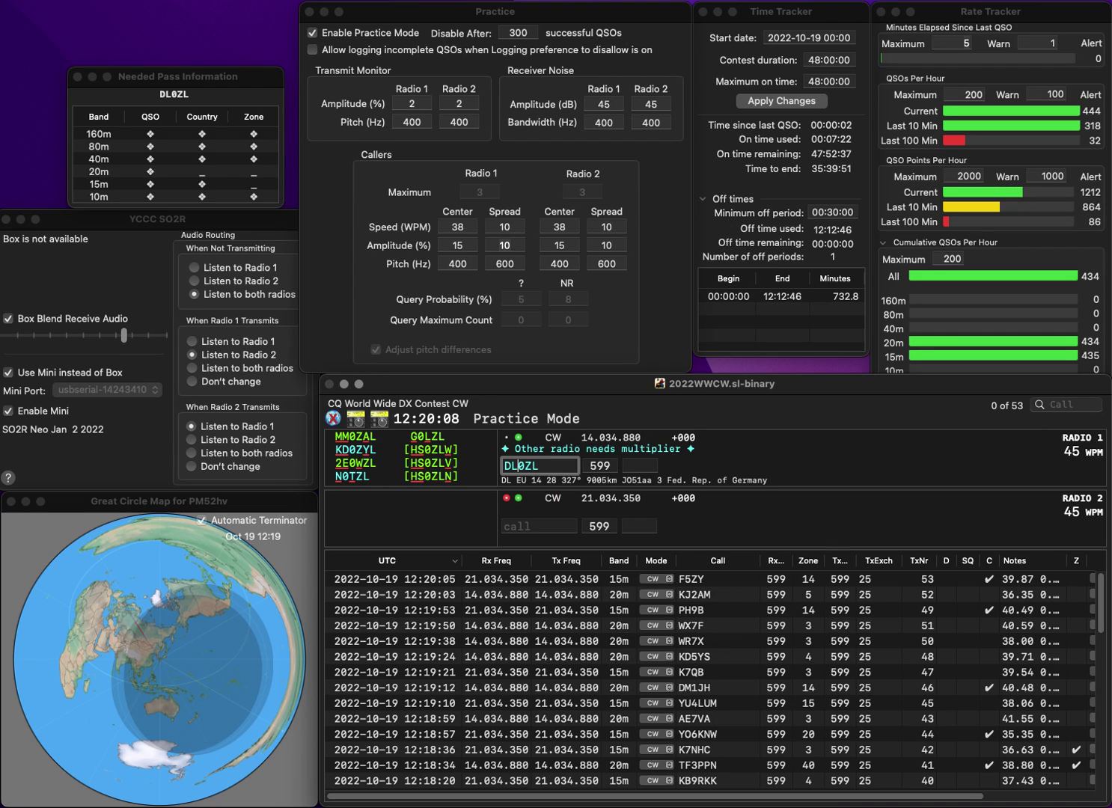
{"action": "type", "text": "G"}
{"action": "key", "text": "Return"}
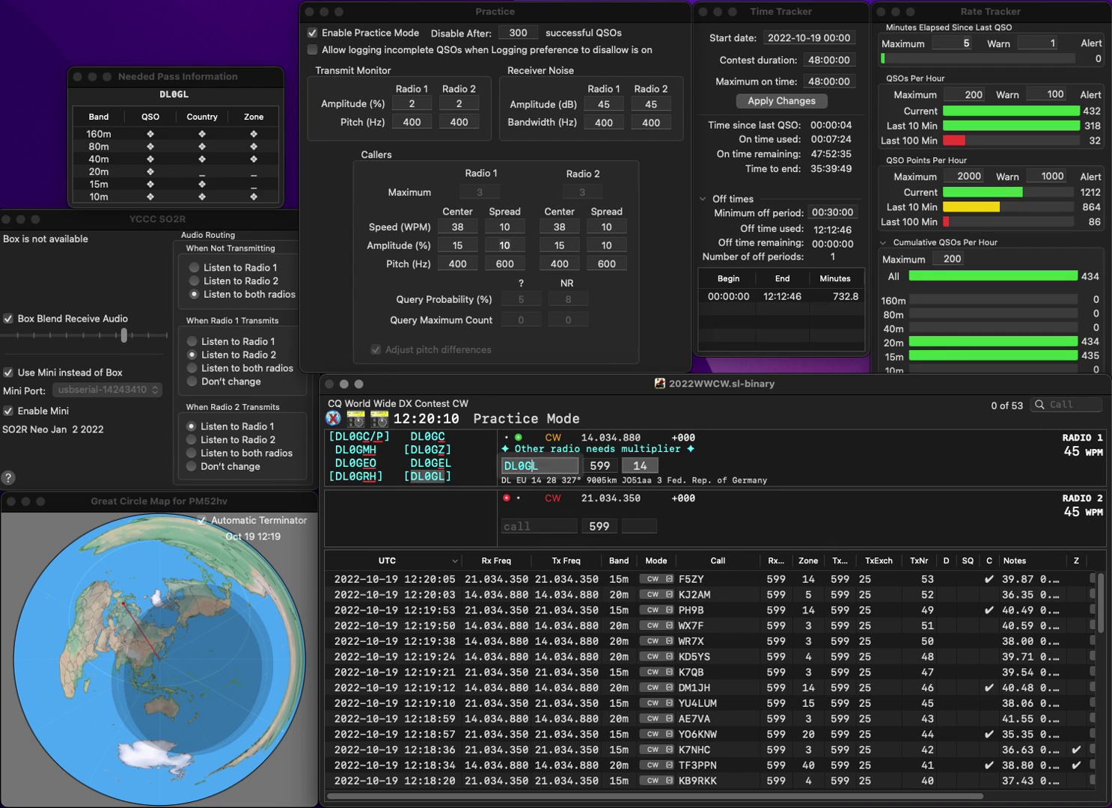
{"action": "type", "text": "HG5OGO"}
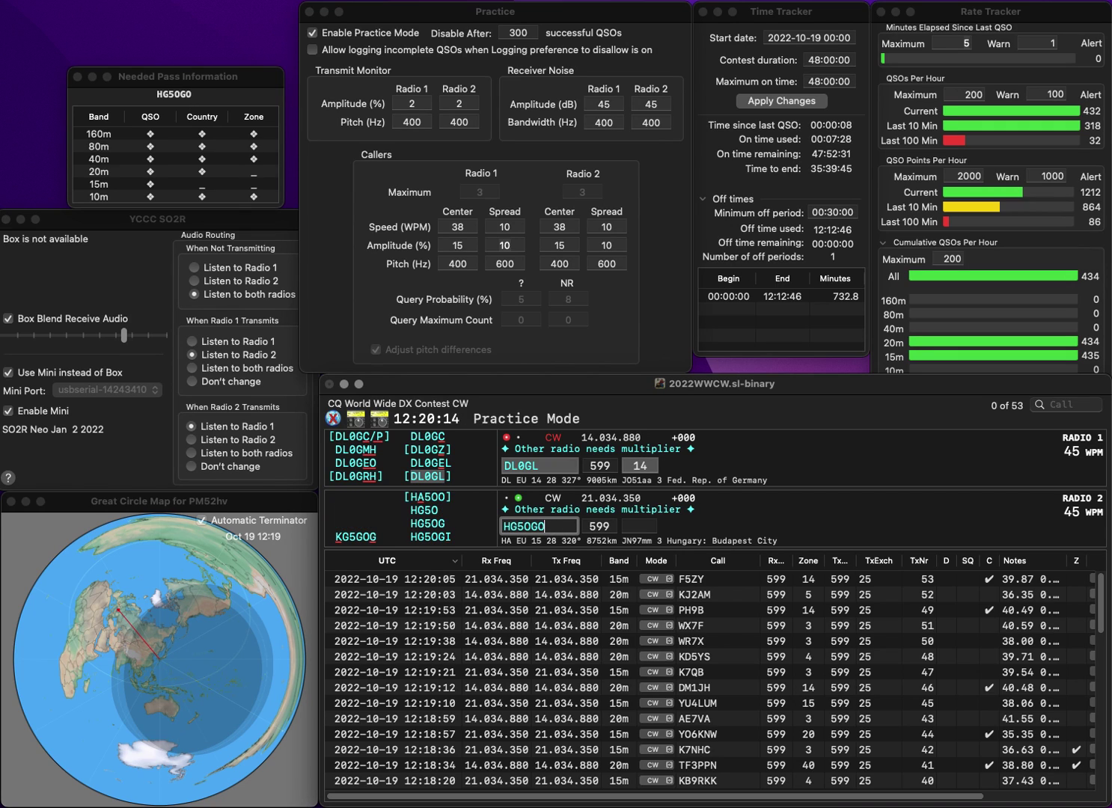
{"action": "key", "text": "BackSpace"}
{"action": "type", "text": "I"}
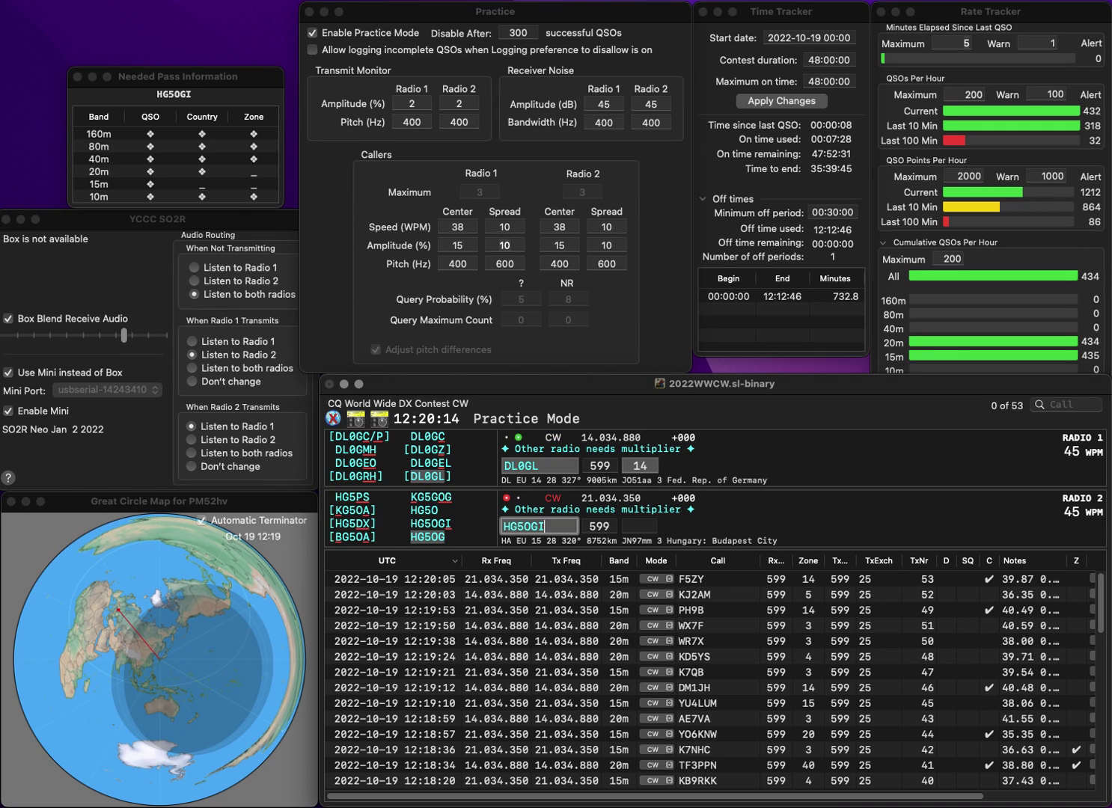
{"action": "key", "text": "Return"}
{"action": "key", "text": "Return"}
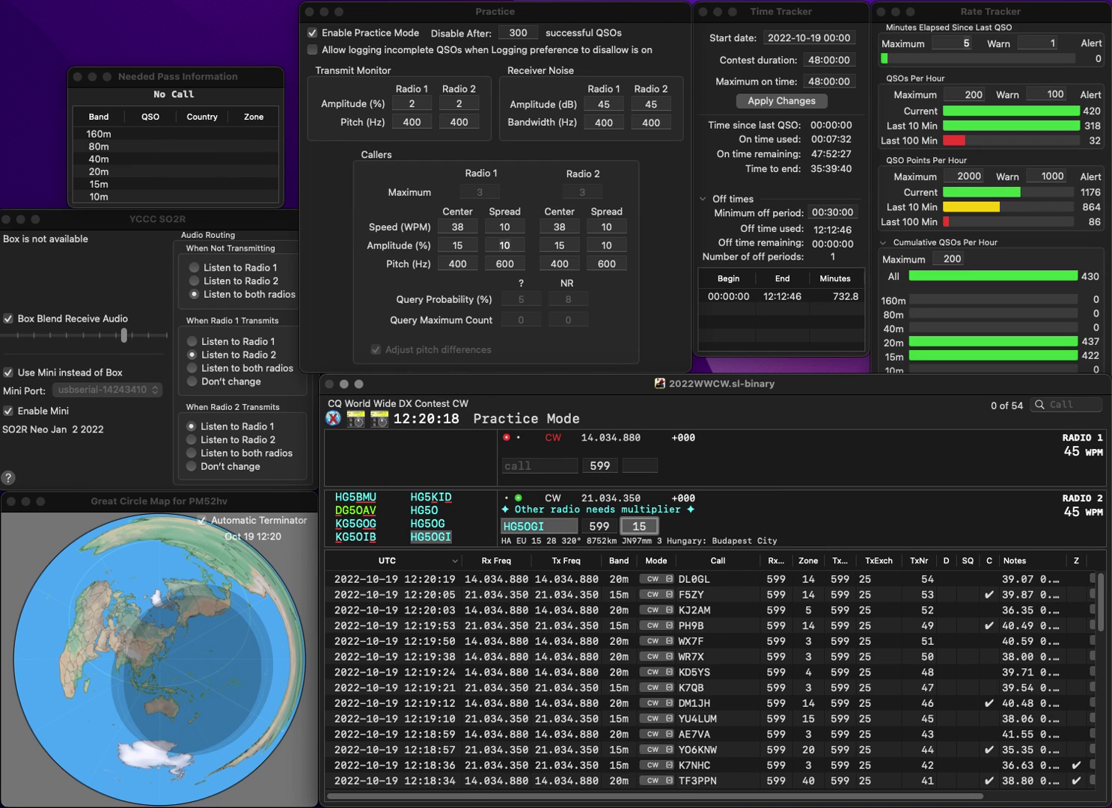
{"action": "key", "text": "Return"}
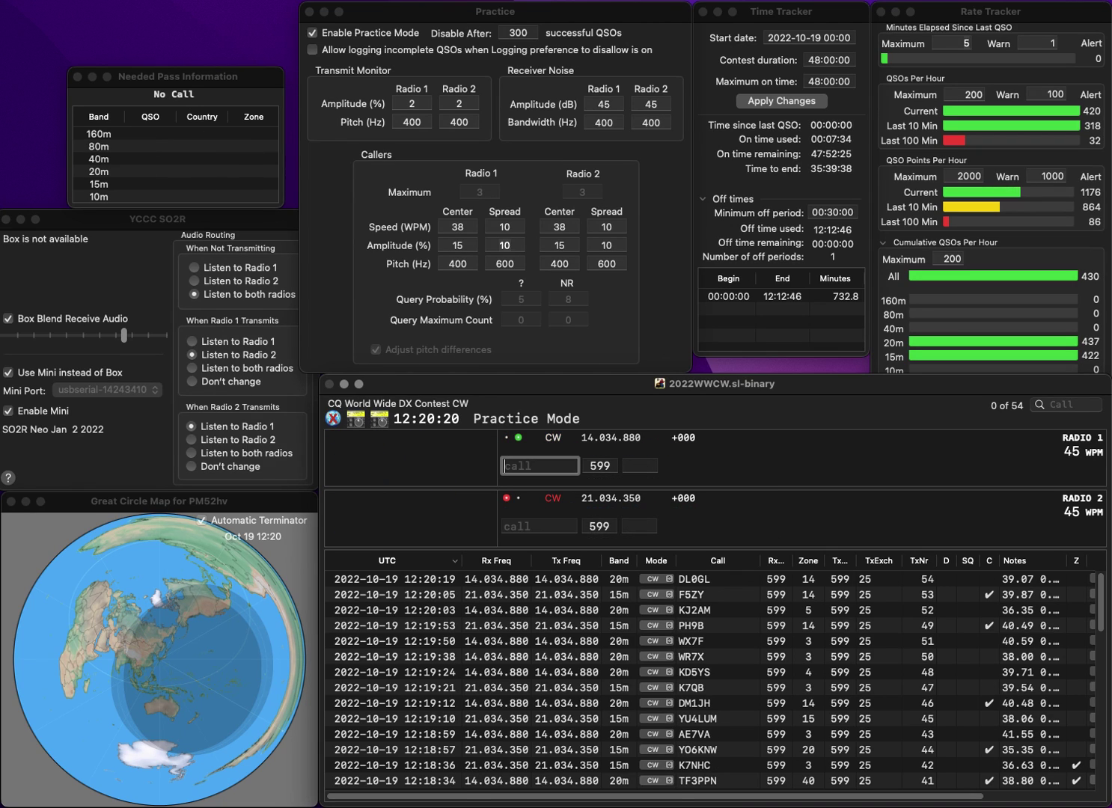
{"action": "type", "text": "IKE9FND"}
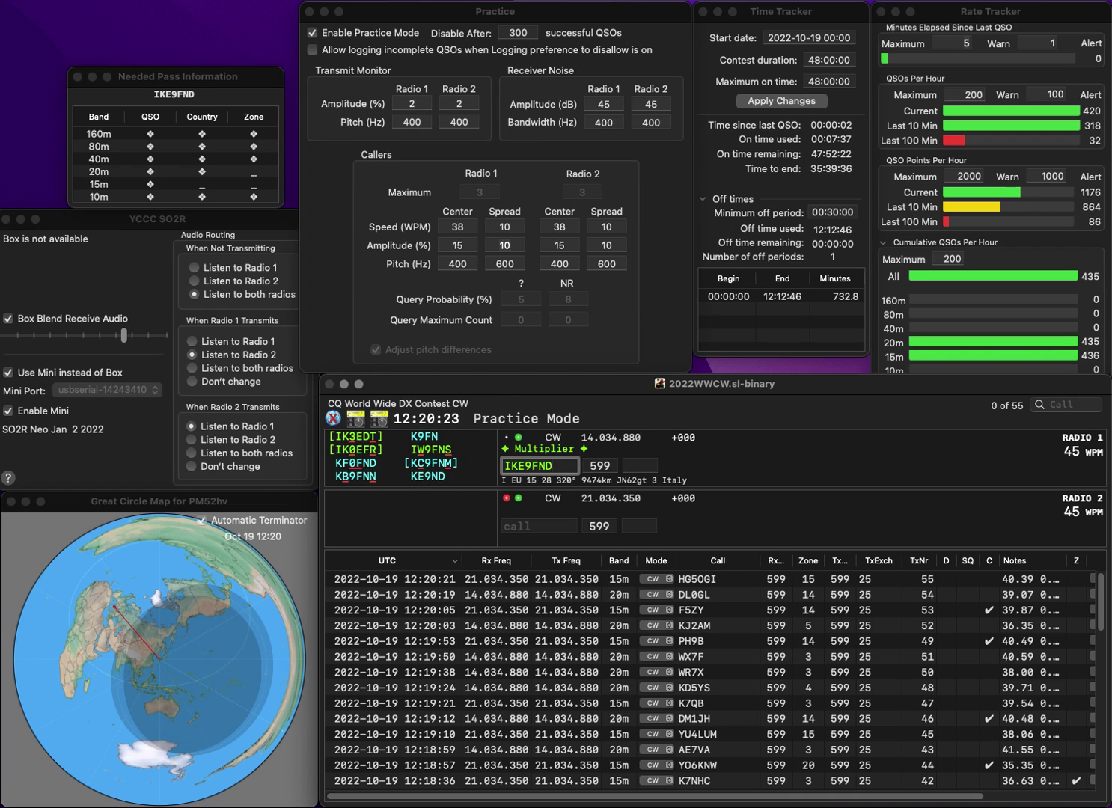
{"action": "key", "text": "BackSpace"}
{"action": "key", "text": "BackSpace"}
{"action": "type", "text": "D"}
{"action": "key", "text": "Home"}
{"action": "key", "text": "Delete"}
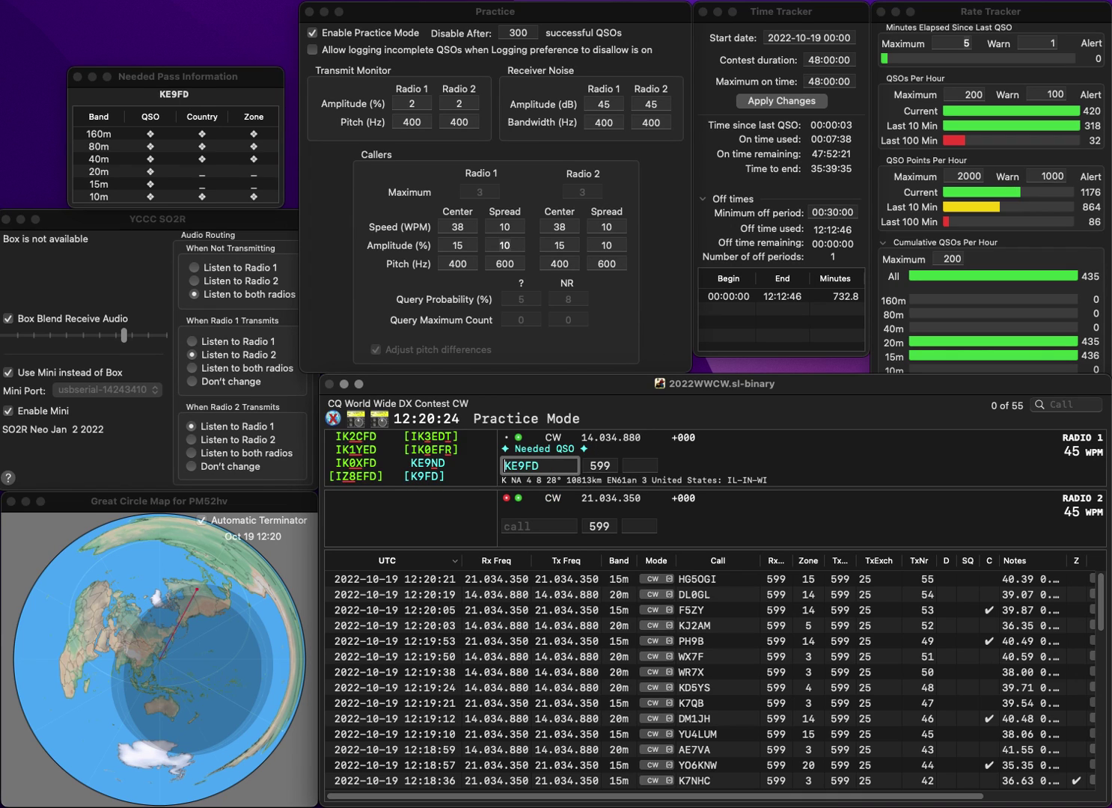
{"action": "key", "text": "Return"}
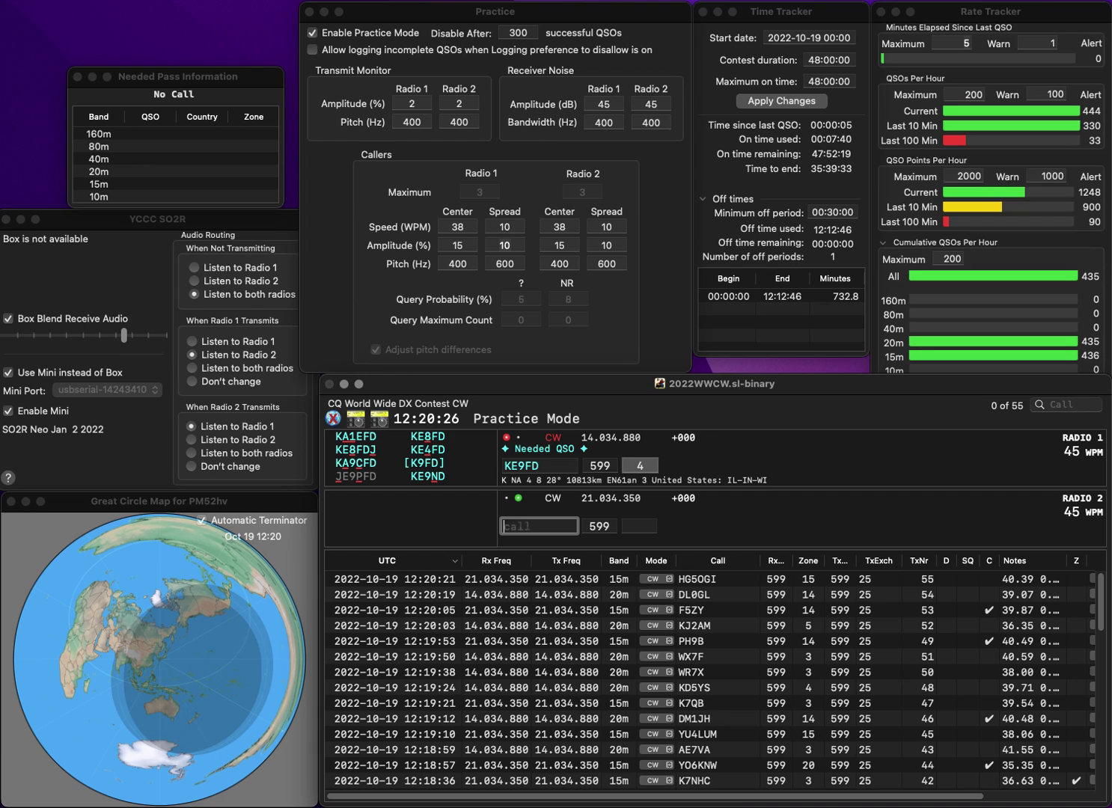
{"action": "type", "text": "PS2A"}
{"action": "key", "text": "Return"}
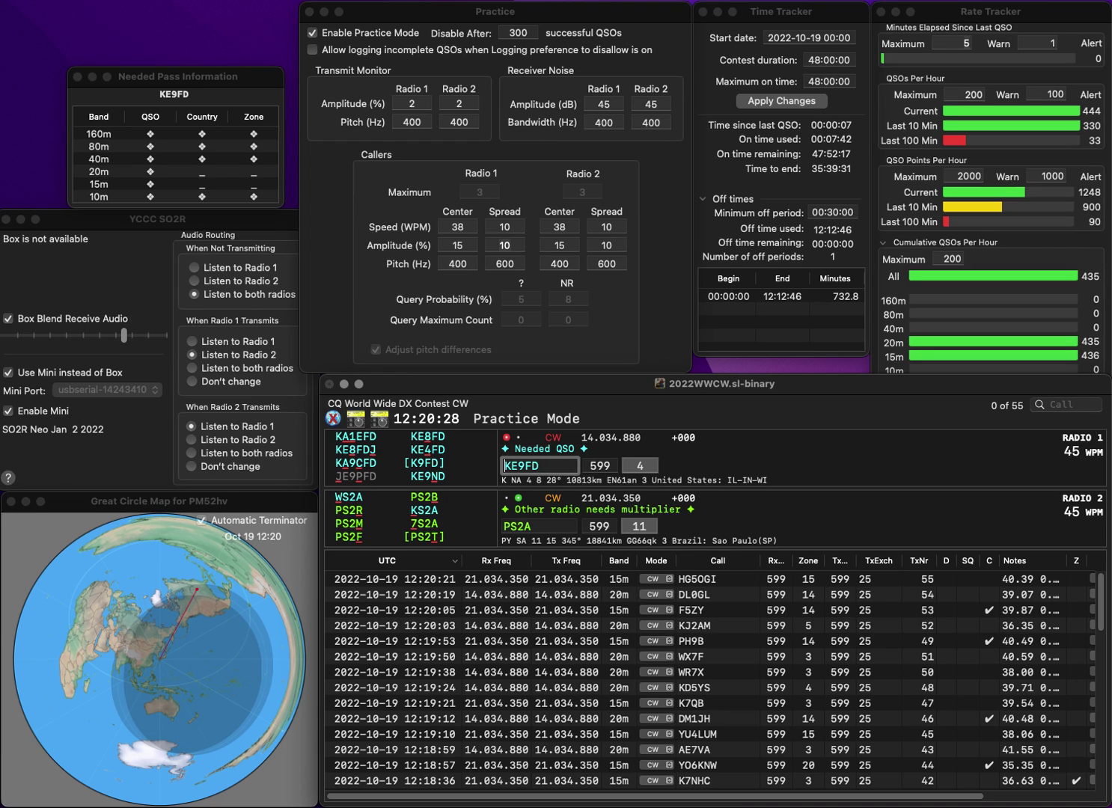
{"action": "key", "text": "BackSpace"}
{"action": "key", "text": "BackSpace"}
{"action": "key", "text": "BackSpace"}
{"action": "type", "text": "8FD"}
{"action": "key", "text": "Return"}
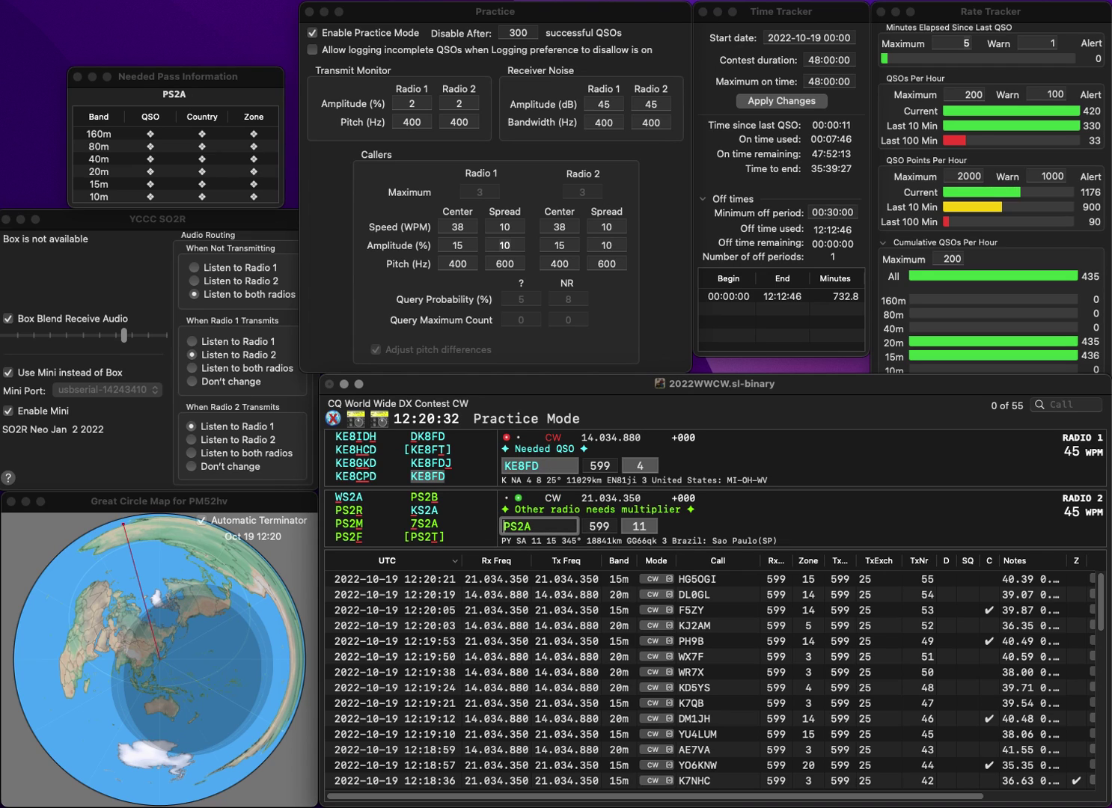
Correct the Radio 2 call to PH2A, send it, and log KE8FD with zone 4 and PH2A with zone 14
{"action": "key", "text": "BackSpace"}
{"action": "key", "text": "BackSpace"}
{"action": "key", "text": "BackSpace"}
{"action": "type", "text": "H2A"}
{"action": "key", "text": "Return"}
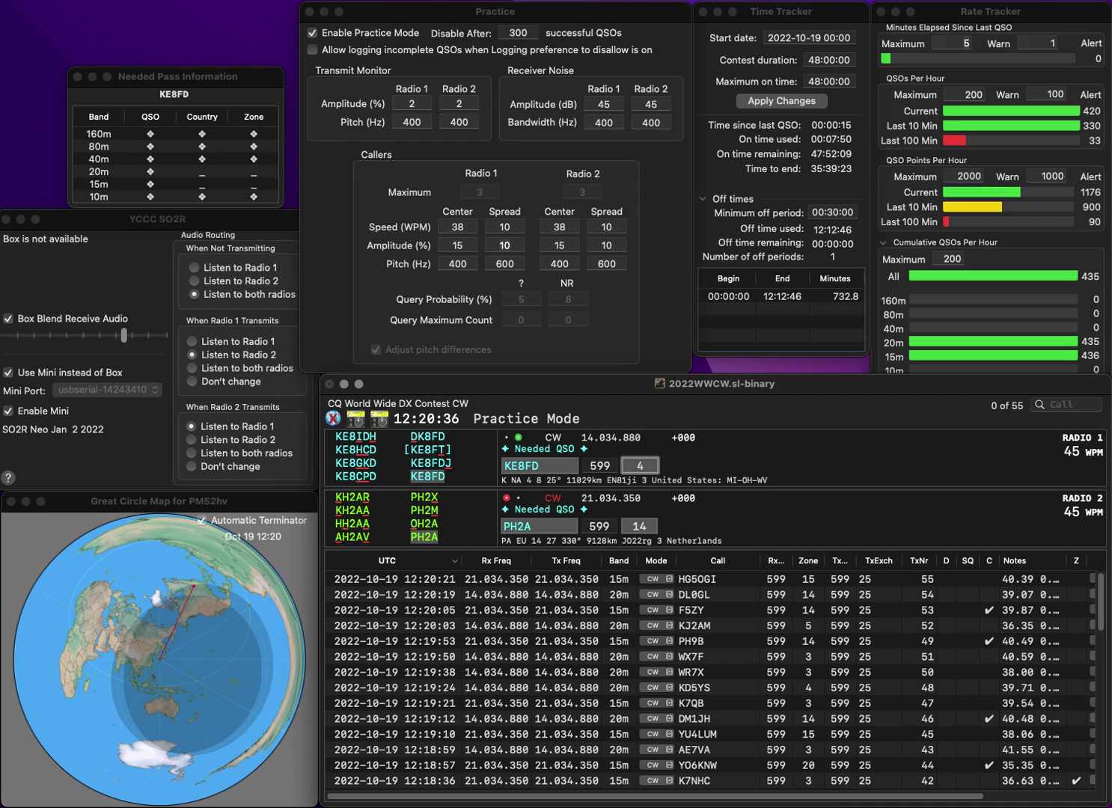
{"action": "key", "text": "Return"}
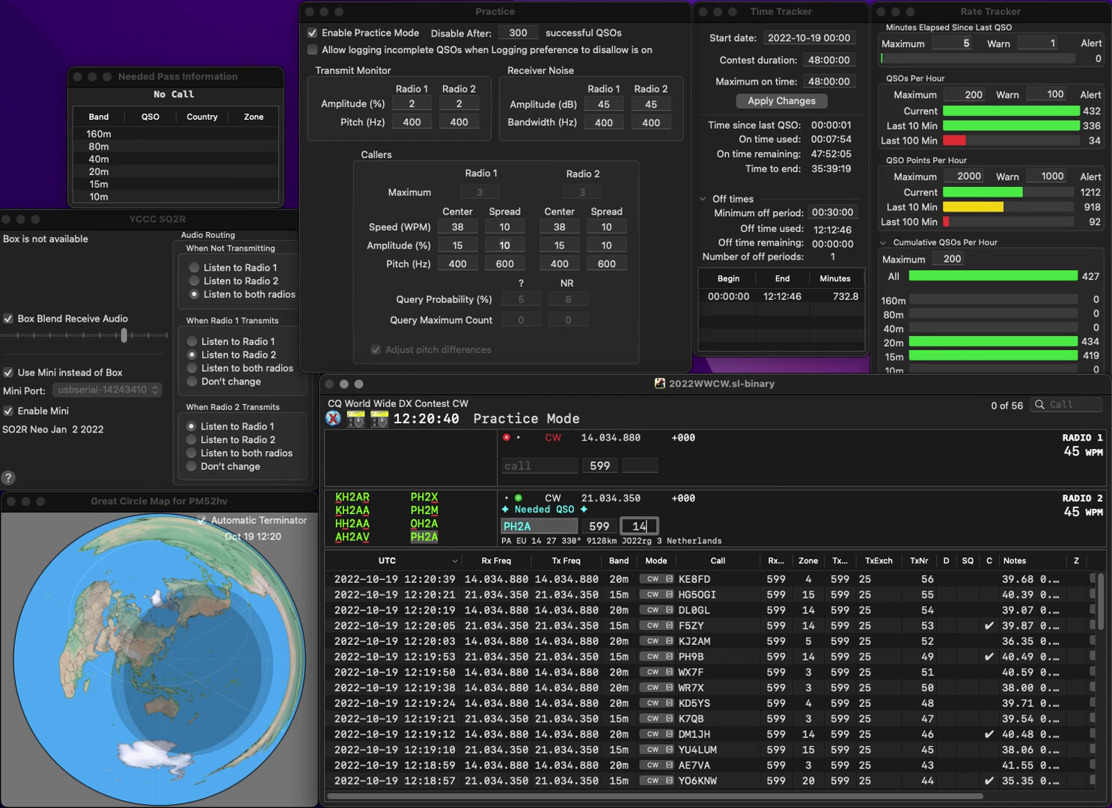
{"action": "key", "text": "Return"}
Enter OK1K on Radio 1 and UT6EE on Radio 2, and send the exchange on both radios
{"action": "type", "text": "OK1K"}
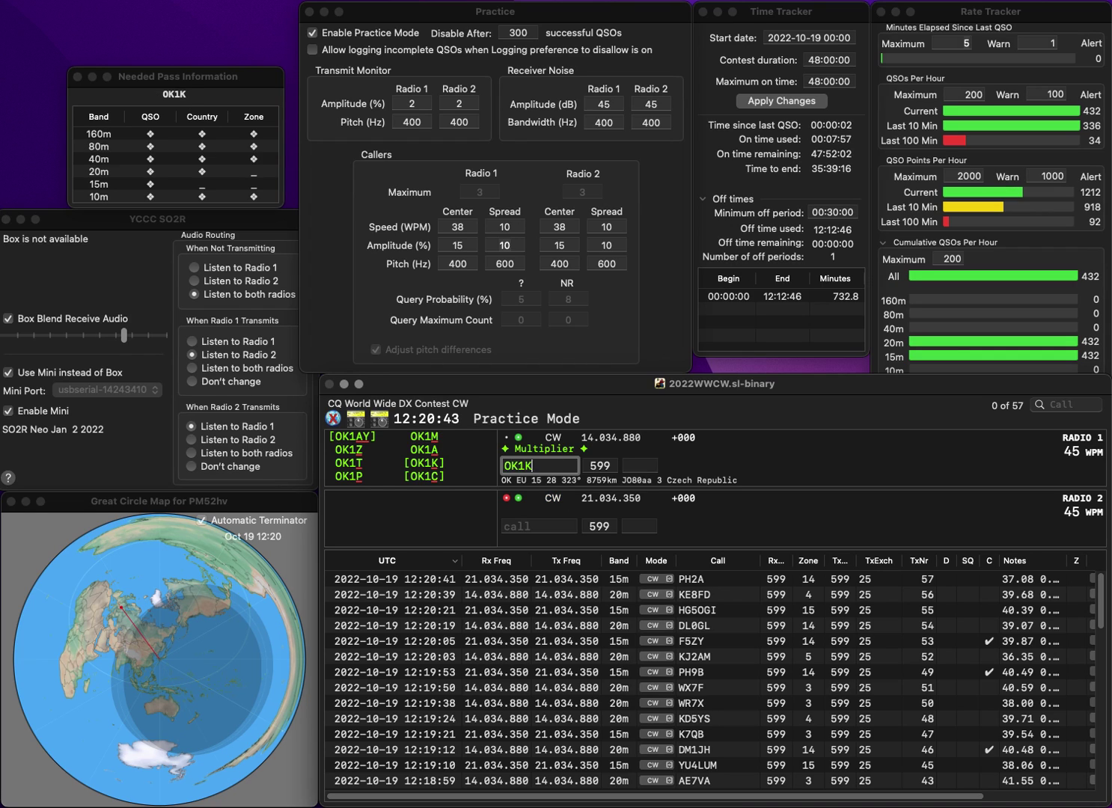
{"action": "key", "text": "Return"}
{"action": "type", "text": "U"}
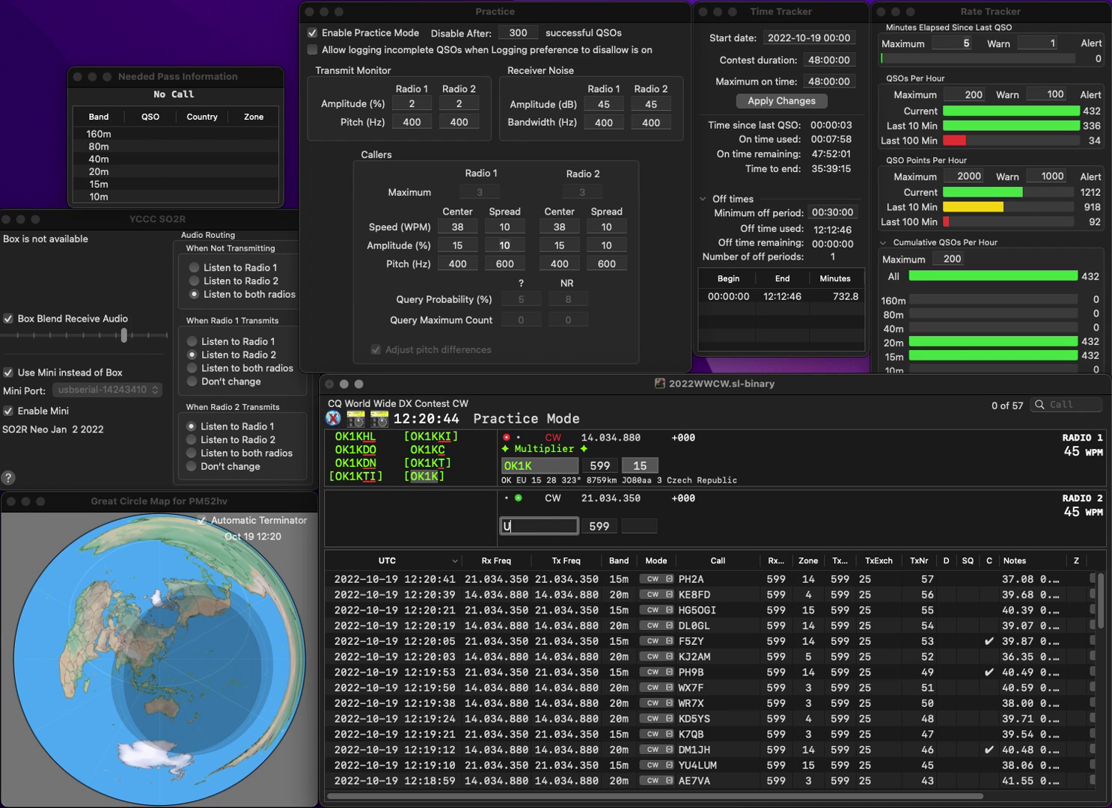
{"action": "type", "text": "T6EE"}
{"action": "key", "text": "Left"}
{"action": "key", "text": "Left"}
{"action": "type", "text": "6"}
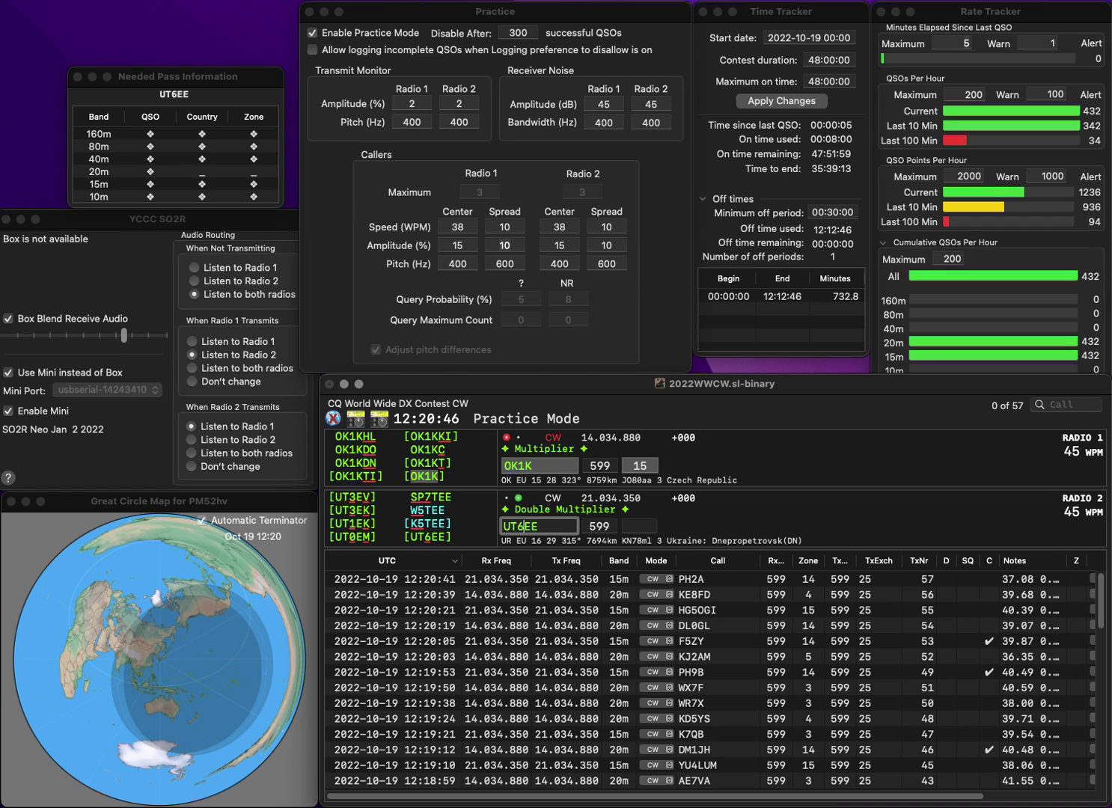
{"action": "key", "text": "Return"}
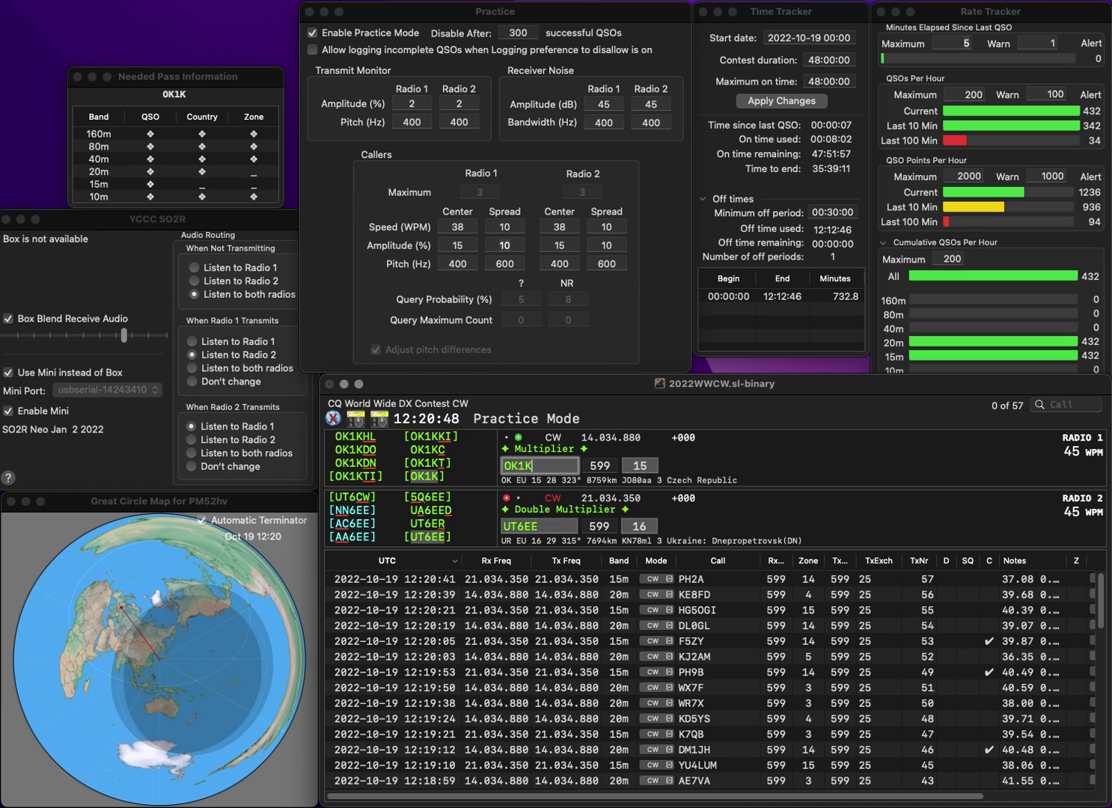
Log OK1K with zone 15 on Radio 1 and UT6EE with zone 16 on Radio 2
{"action": "key", "text": "Return"}
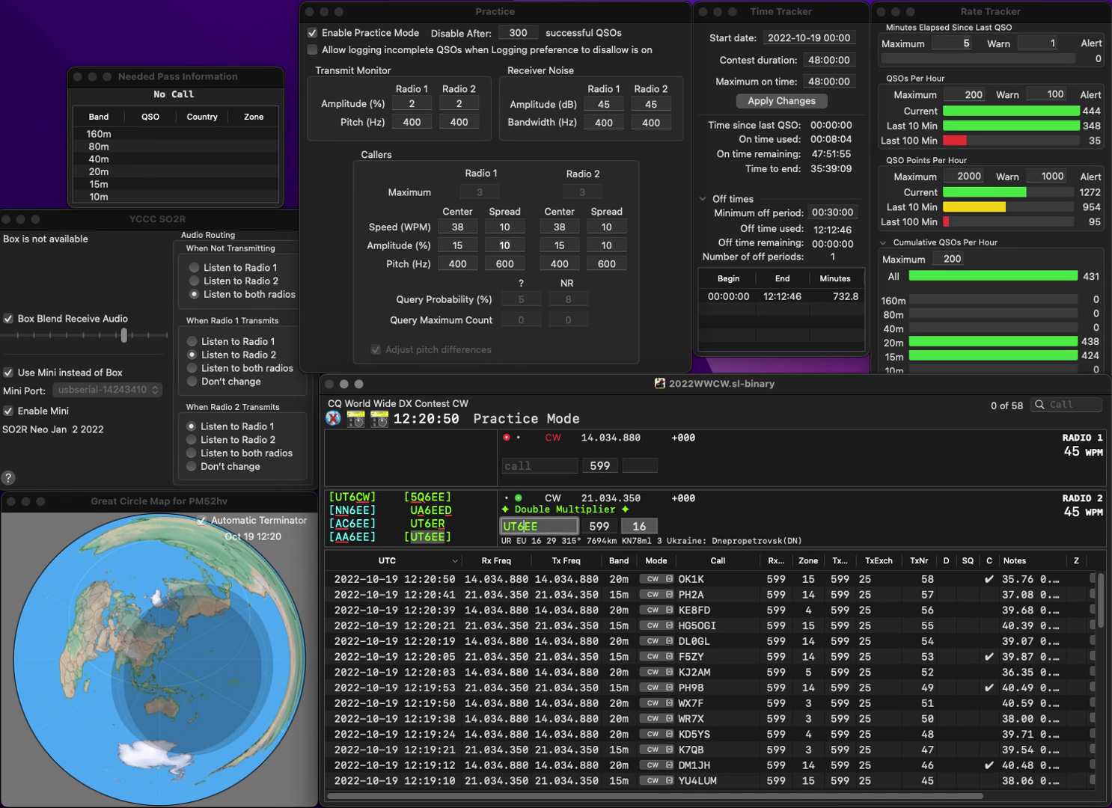
{"action": "key", "text": "Return"}
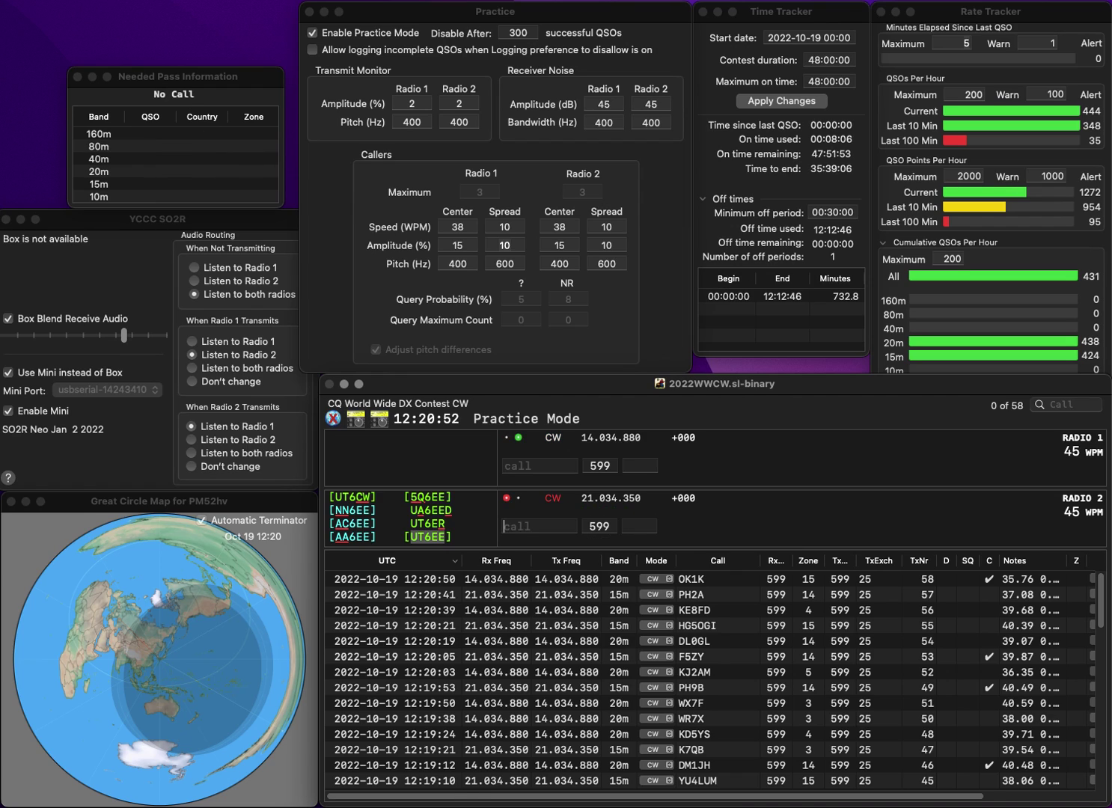
{"action": "type", "text": "9N"}
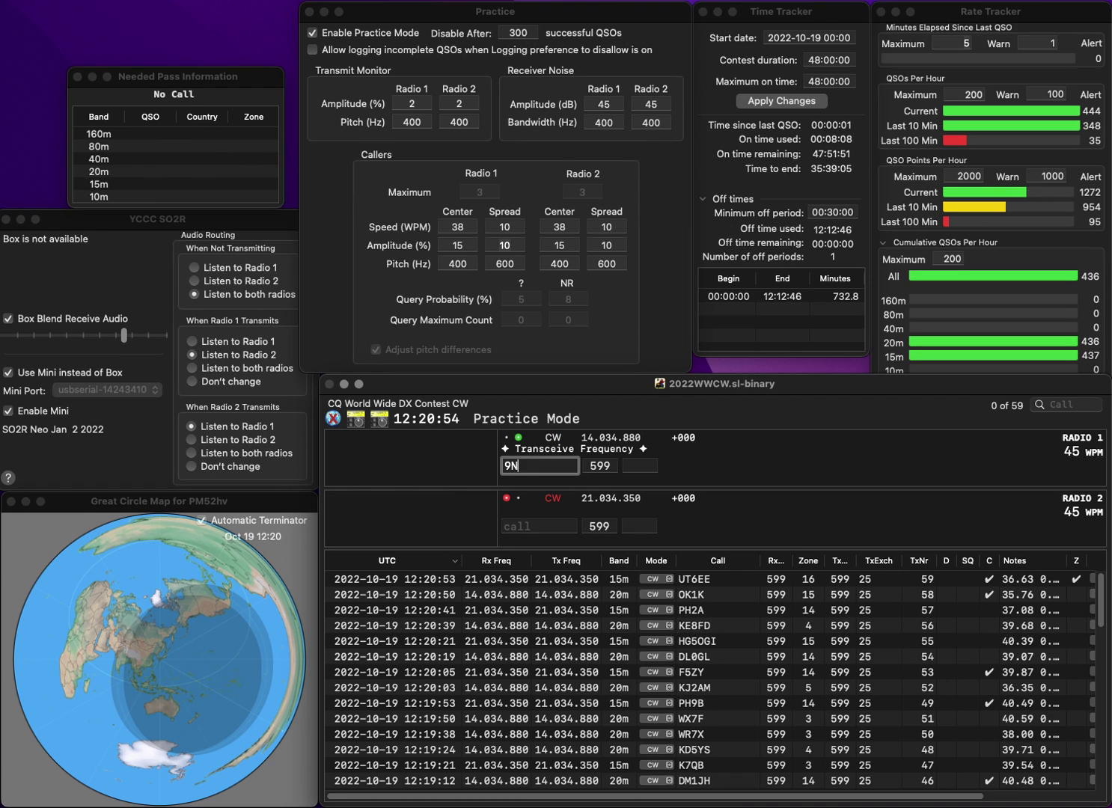
{"action": "type", "text": "WY"}
{"action": "key", "text": "space"}
{"action": "key", "text": "Return"}
{"action": "type", "text": "GBQ"}
{"action": "key", "text": "Home"}
{"action": "type", "text": "K"}
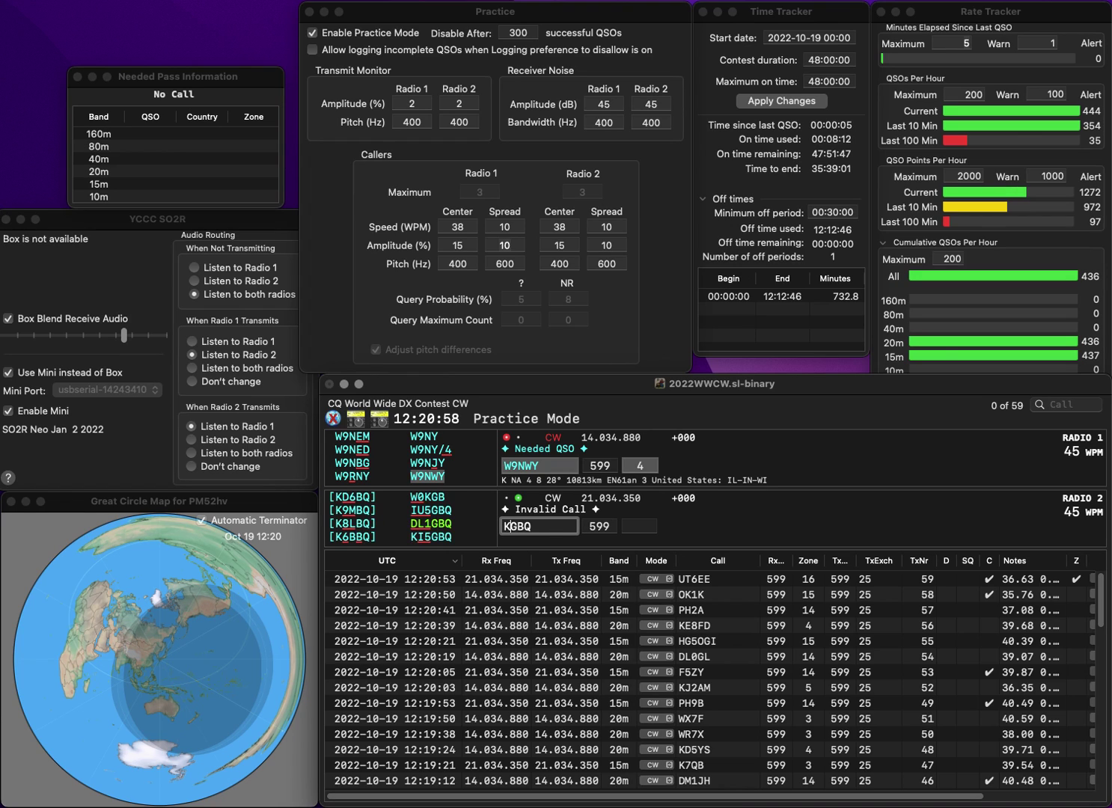
{"action": "type", "text": "I5"}
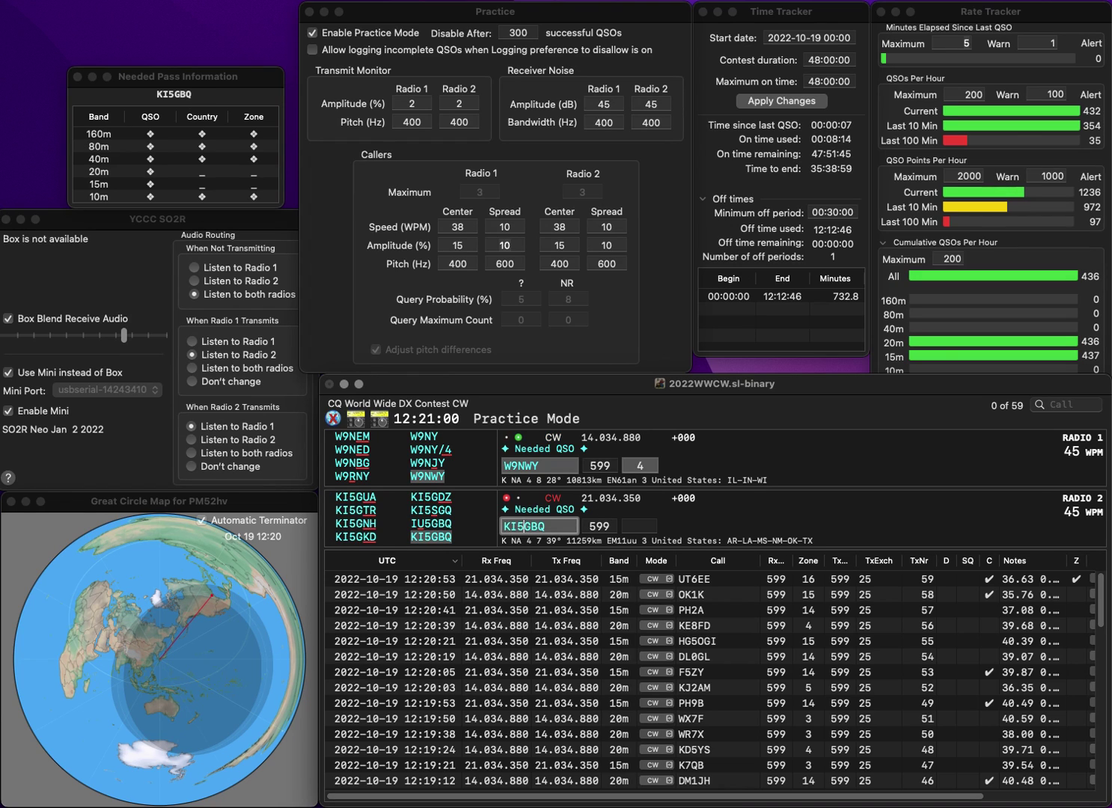
{"action": "key", "text": "Return"}
{"action": "key", "text": "Return"}
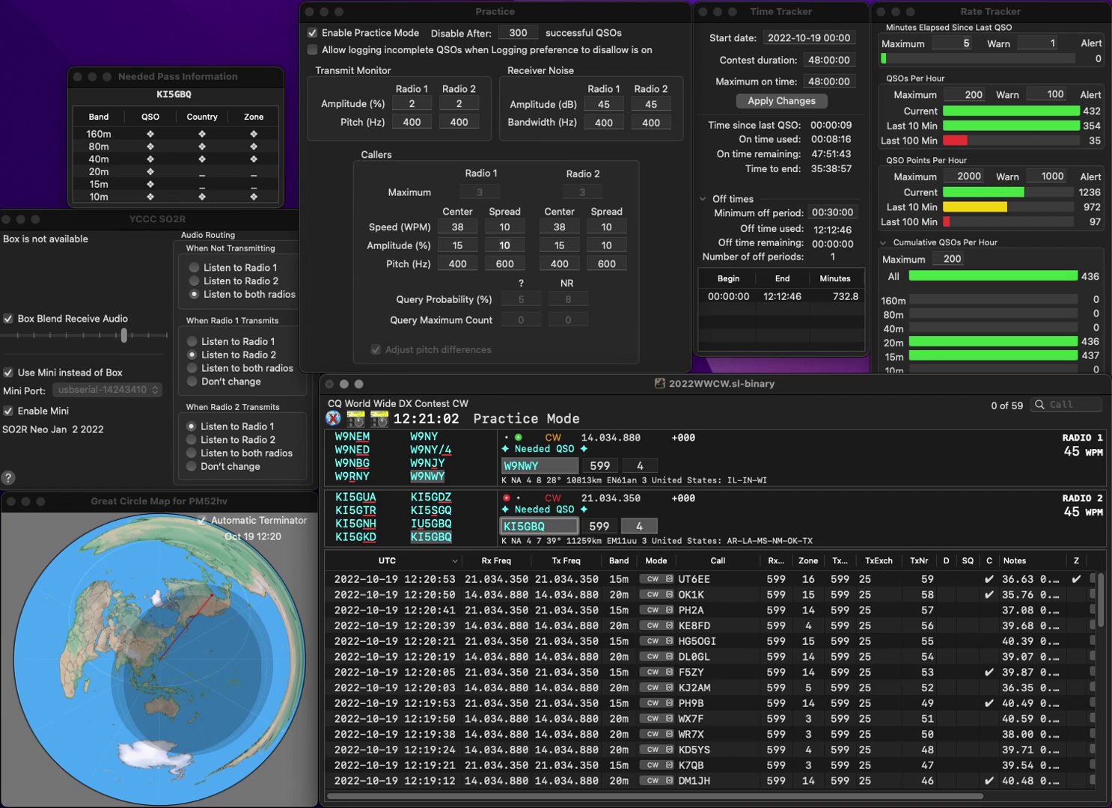
{"action": "key", "text": "Return"}
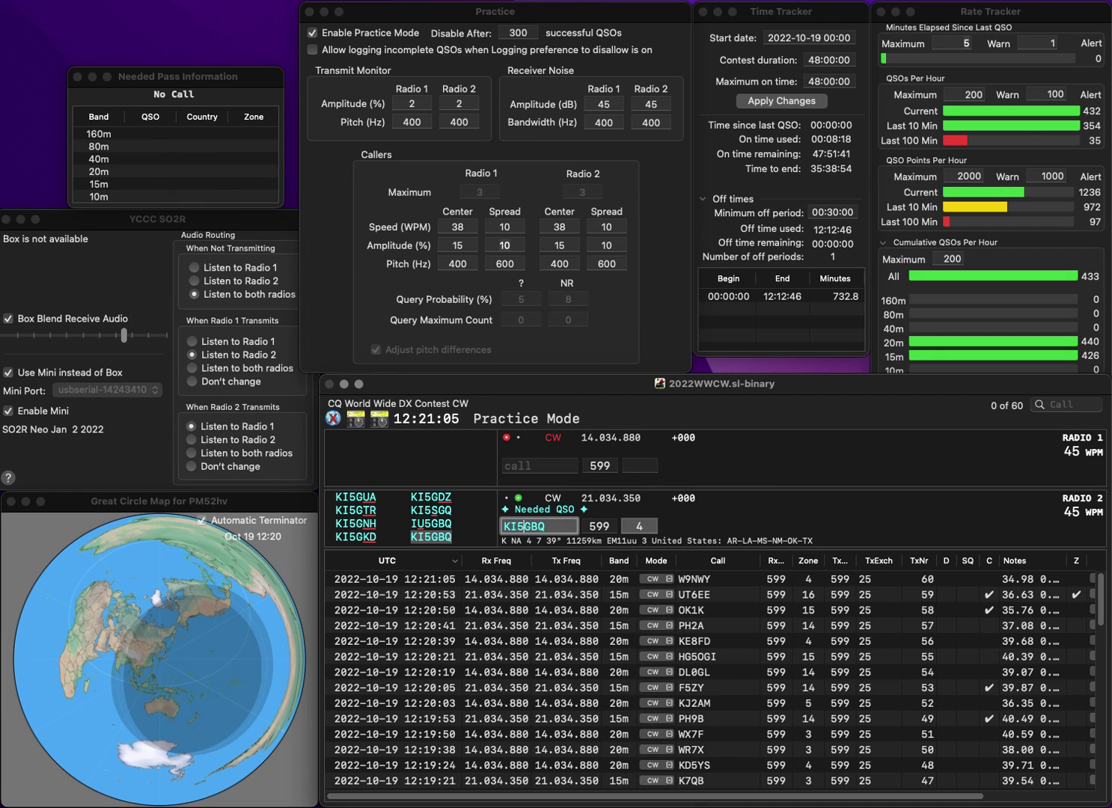
{"action": "key", "text": "Return"}
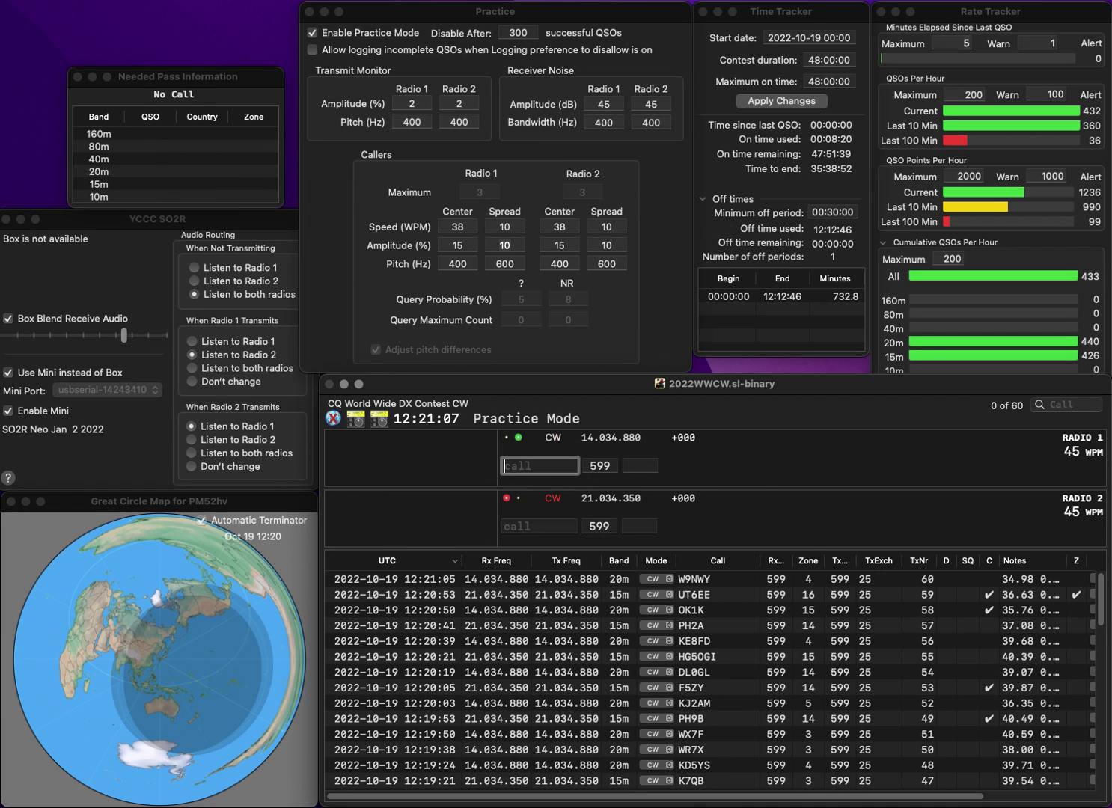
Enter the caller K1FI on Radio 1 and send the exchange
{"action": "type", "text": "K1"}
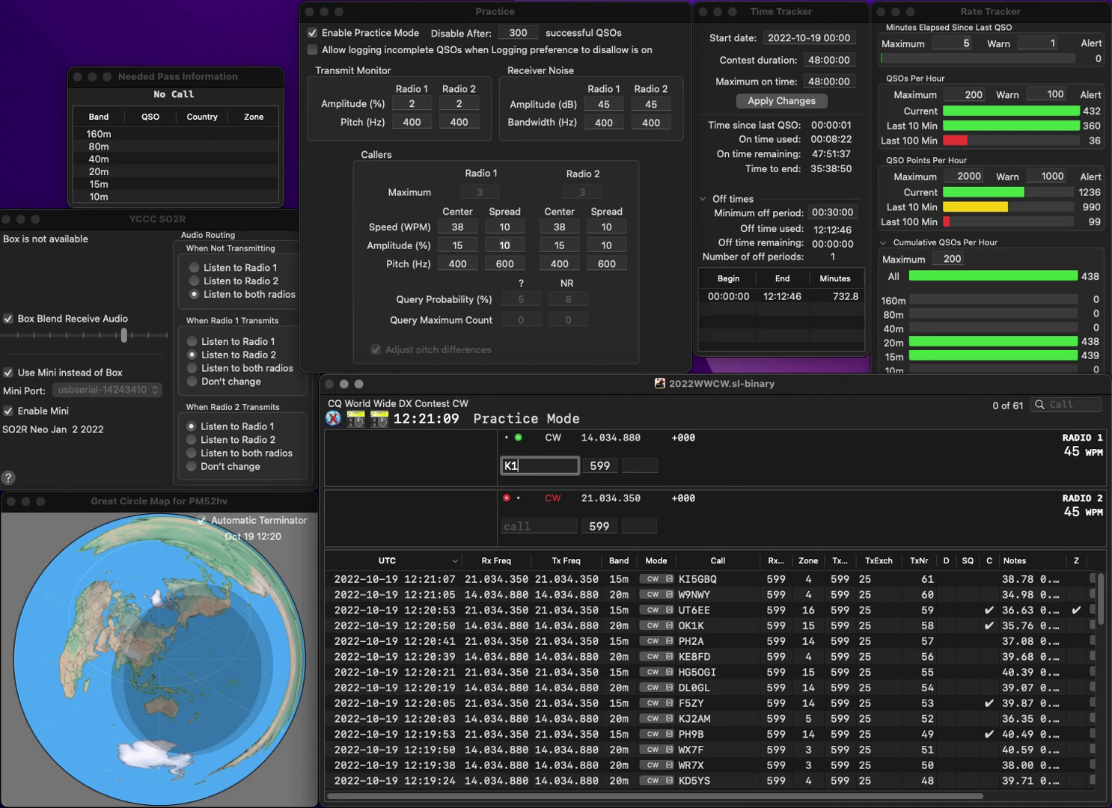
{"action": "type", "text": "FI"}
{"action": "key", "text": "Return"}
{"action": "type", "text": "7CT"}
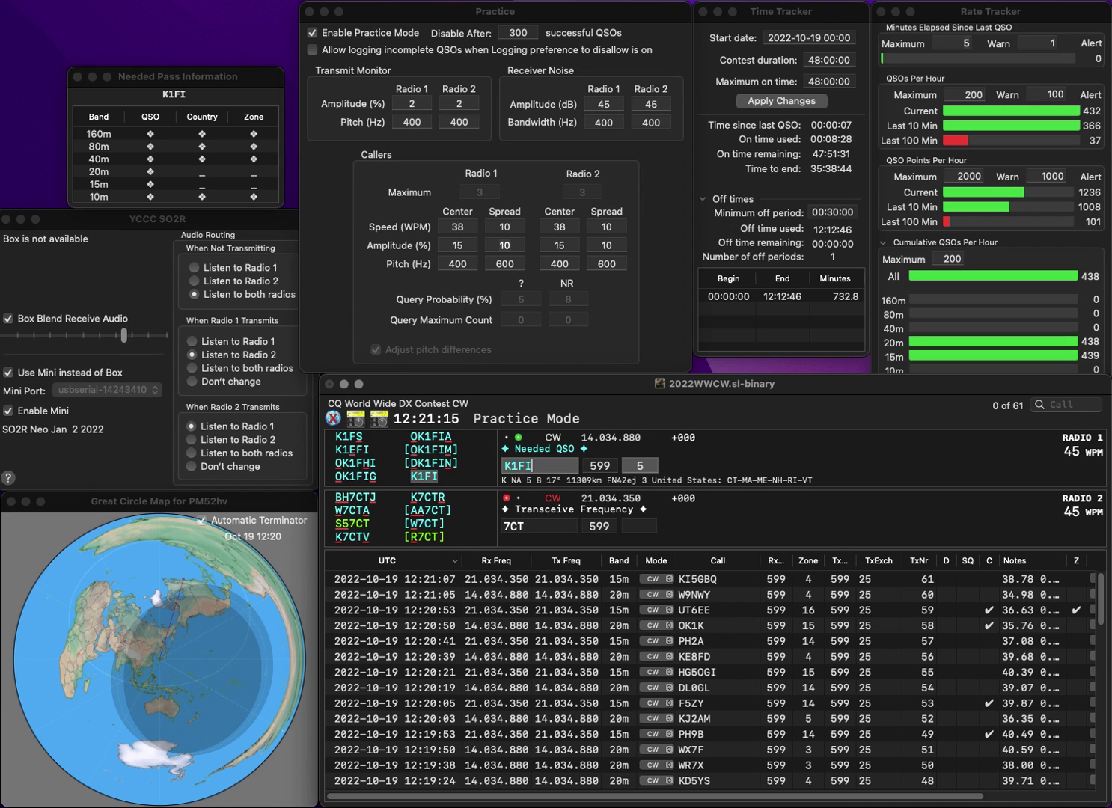
{"action": "type", "text": "DL"}
{"action": "key", "text": "Right"}
{"action": "key", "text": "BackSpace"}
{"action": "type", "text": "8"}
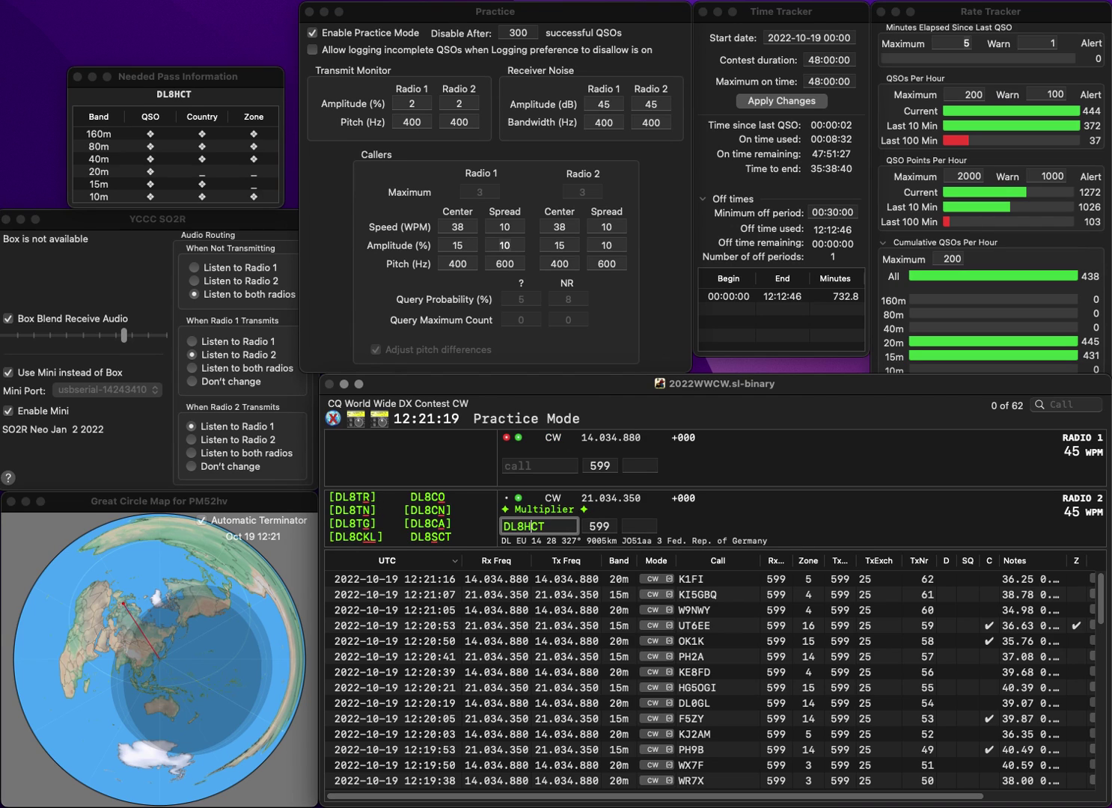
{"action": "key", "text": "Return"}
{"action": "type", "text": "1TT"}
{"action": "key", "text": "Home"}
{"action": "type", "text": "AI"}
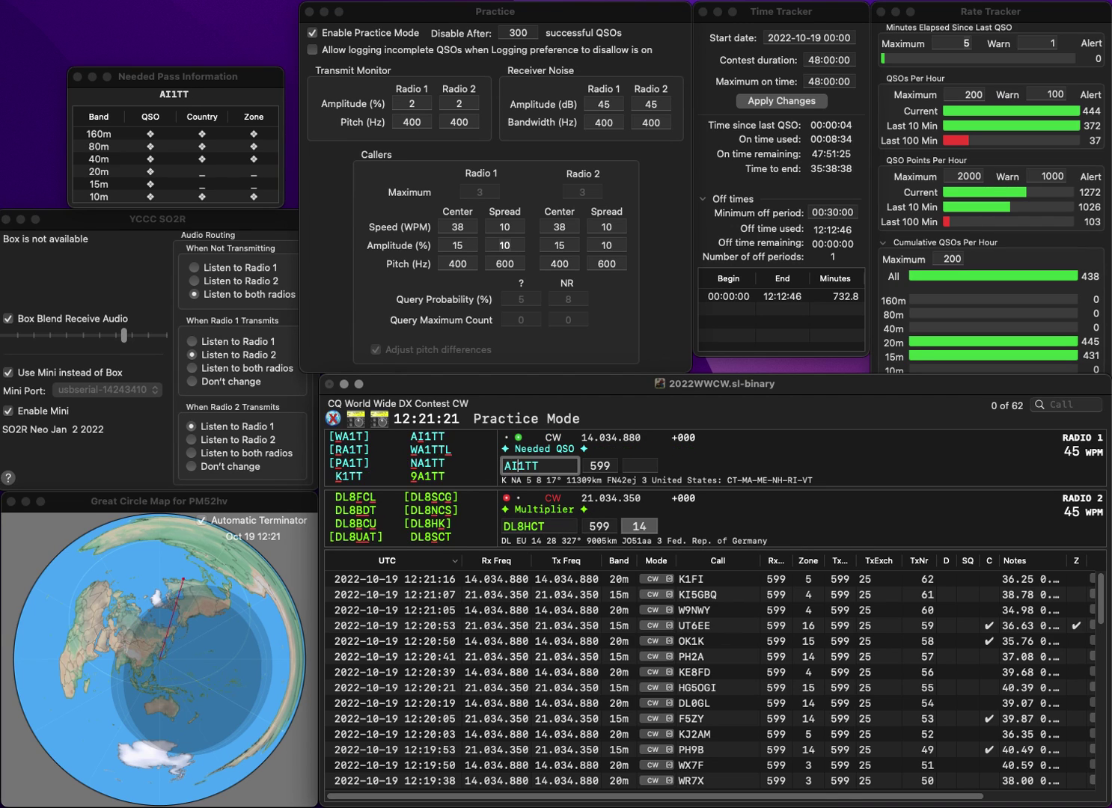
{"action": "key", "text": "Return"}
{"action": "key", "text": "BackSpace"}
{"action": "type", "text": "S"}
{"action": "key", "text": "Return"}
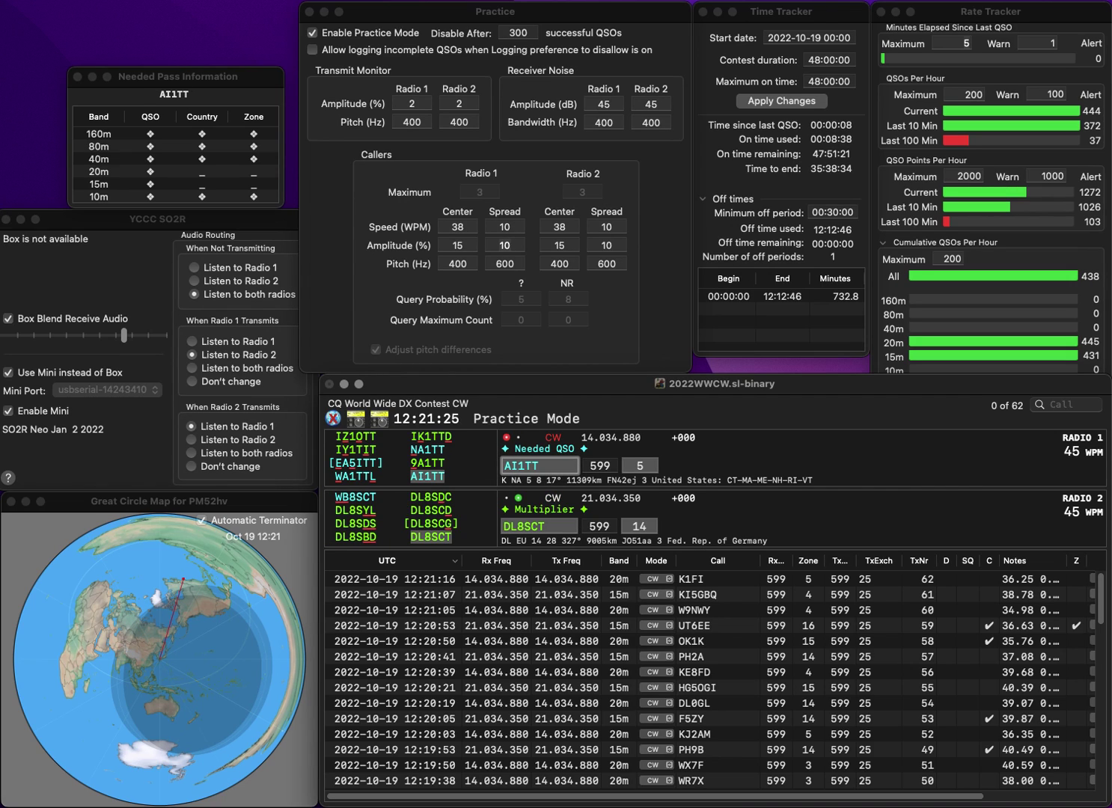
{"action": "key", "text": "Tab"}
{"action": "key", "text": "Tab"}
{"action": "key", "text": "Return"}
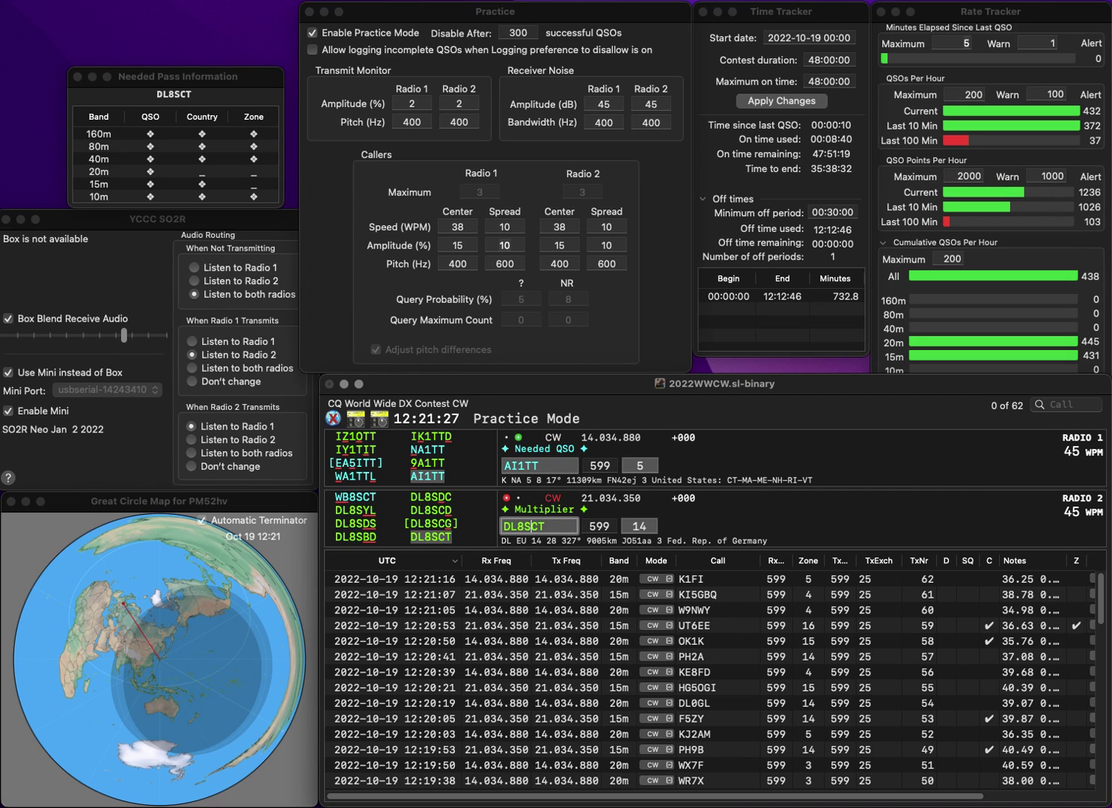
{"action": "key", "text": "Return"}
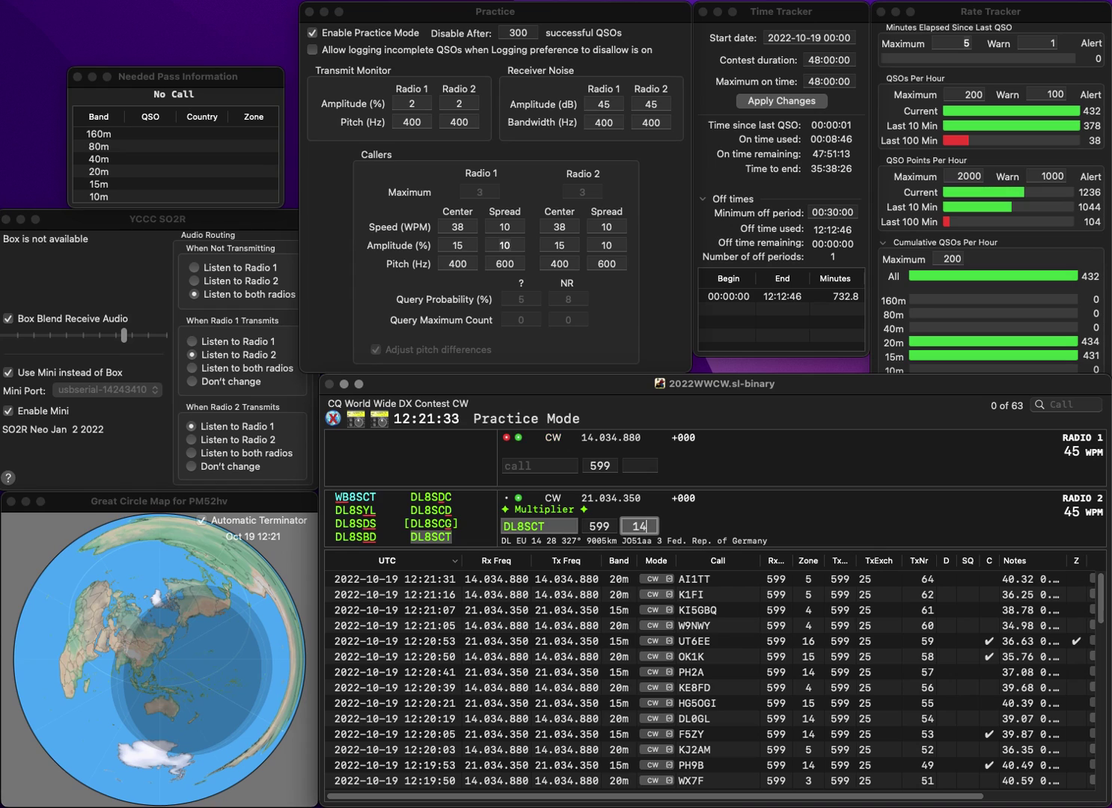
{"action": "key", "text": "Return"}
Enter the partial calls N0L on Radio 1 and BKZM on Radio 2, and send both
{"action": "type", "text": "N0L"}
{"action": "key", "text": "Return"}
{"action": "type", "text": "BKZM"}
{"action": "key", "text": "Return"}
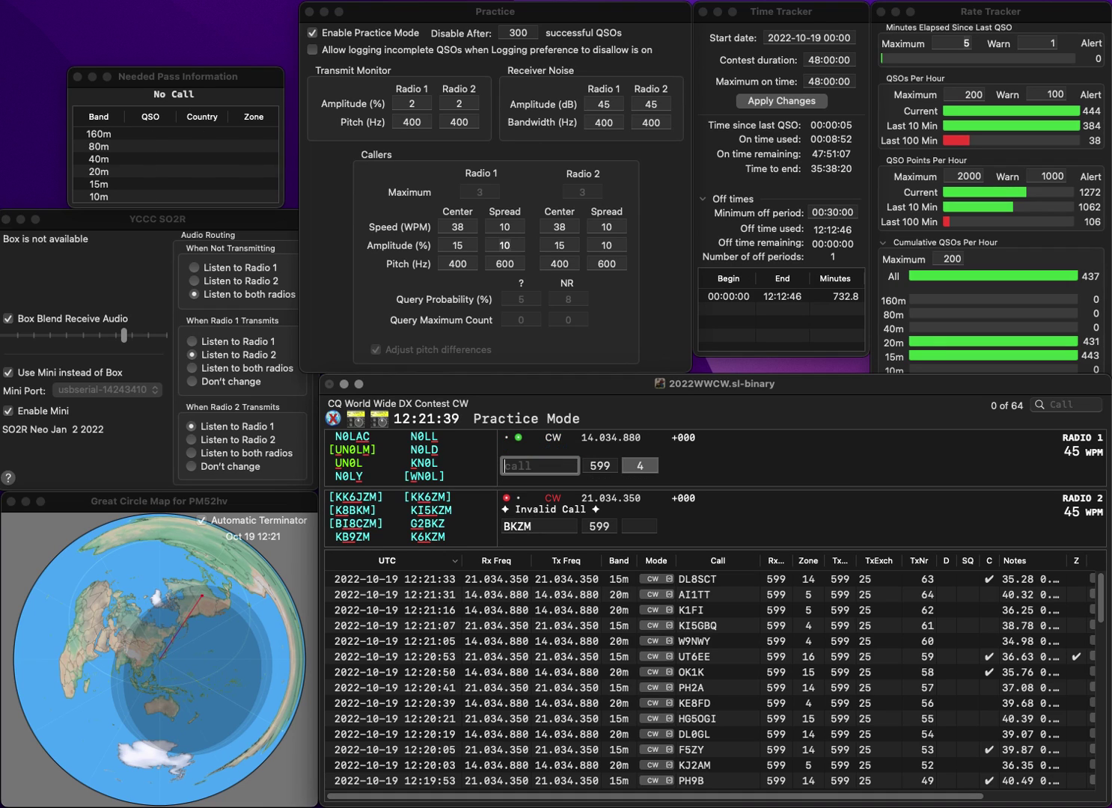
{"action": "type", "text": "WB0YLA"}
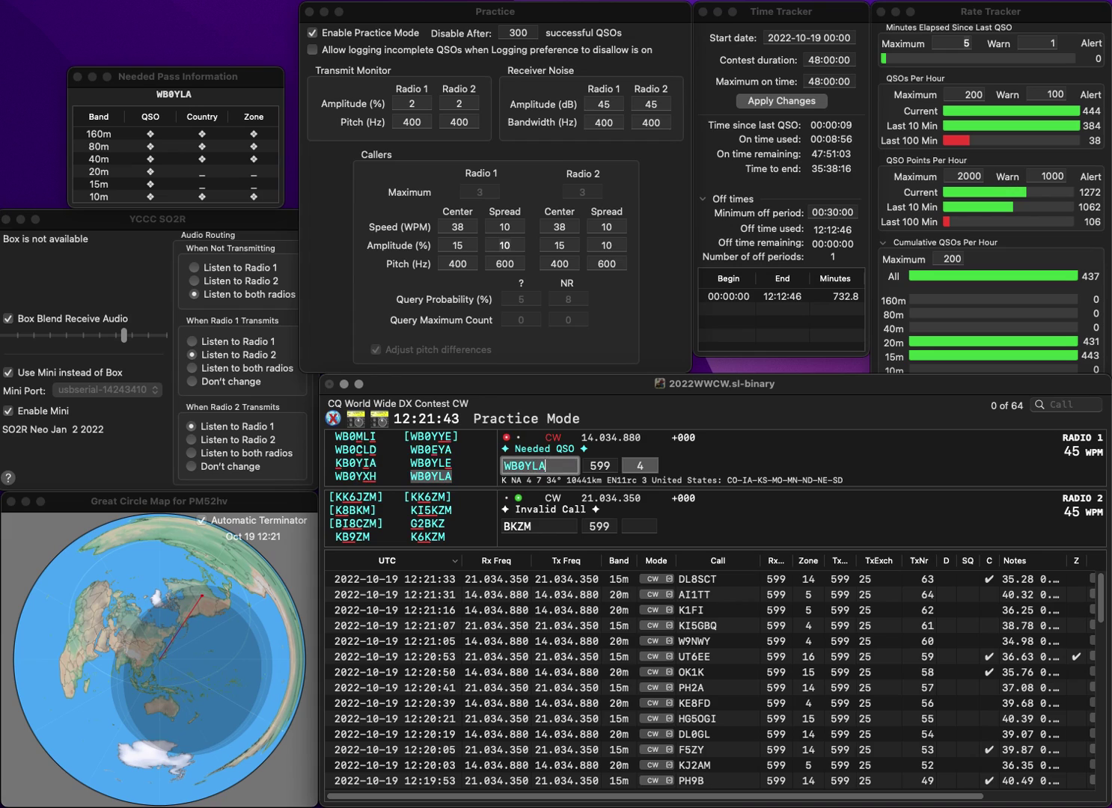
{"action": "key", "text": "Return"}
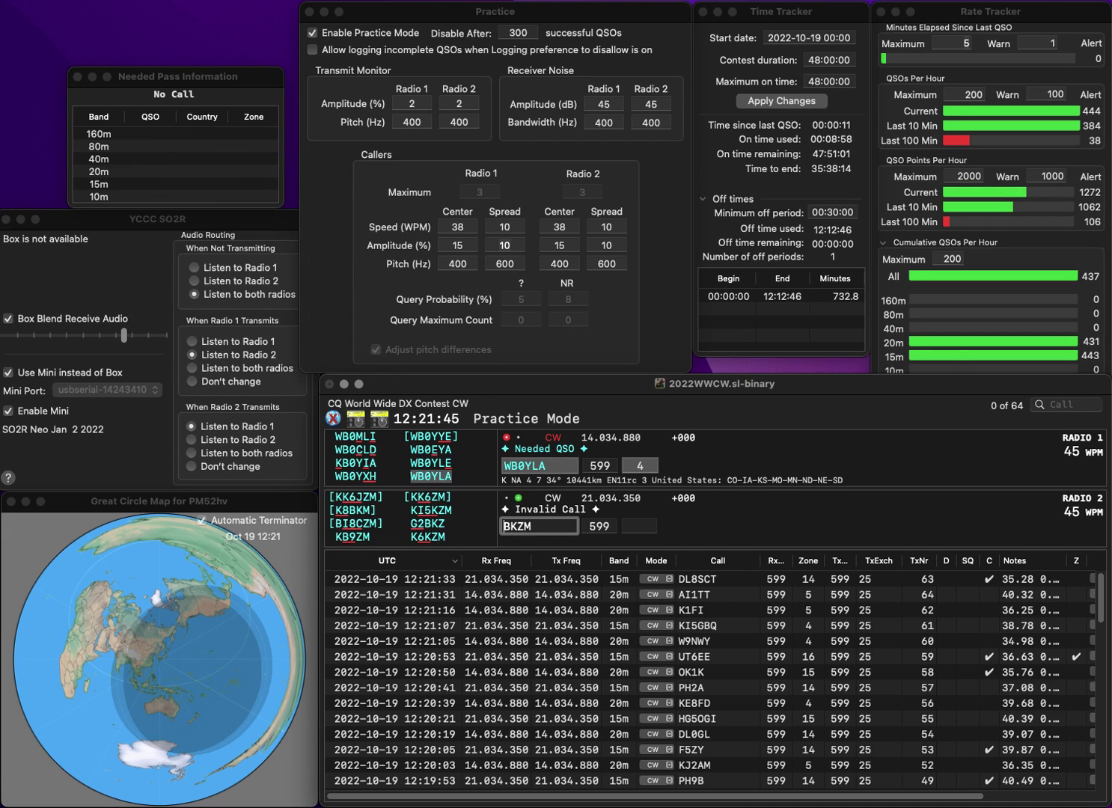
{"action": "type", "text": "K6"}
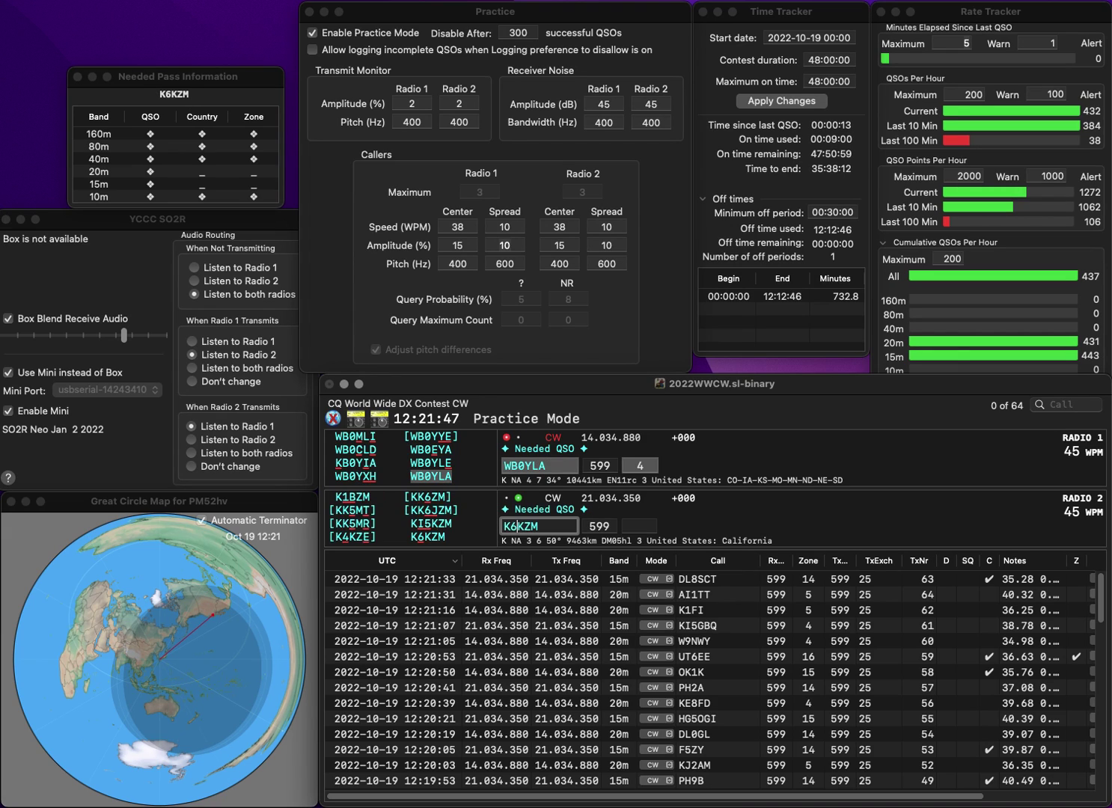
{"action": "key", "text": "grave"}
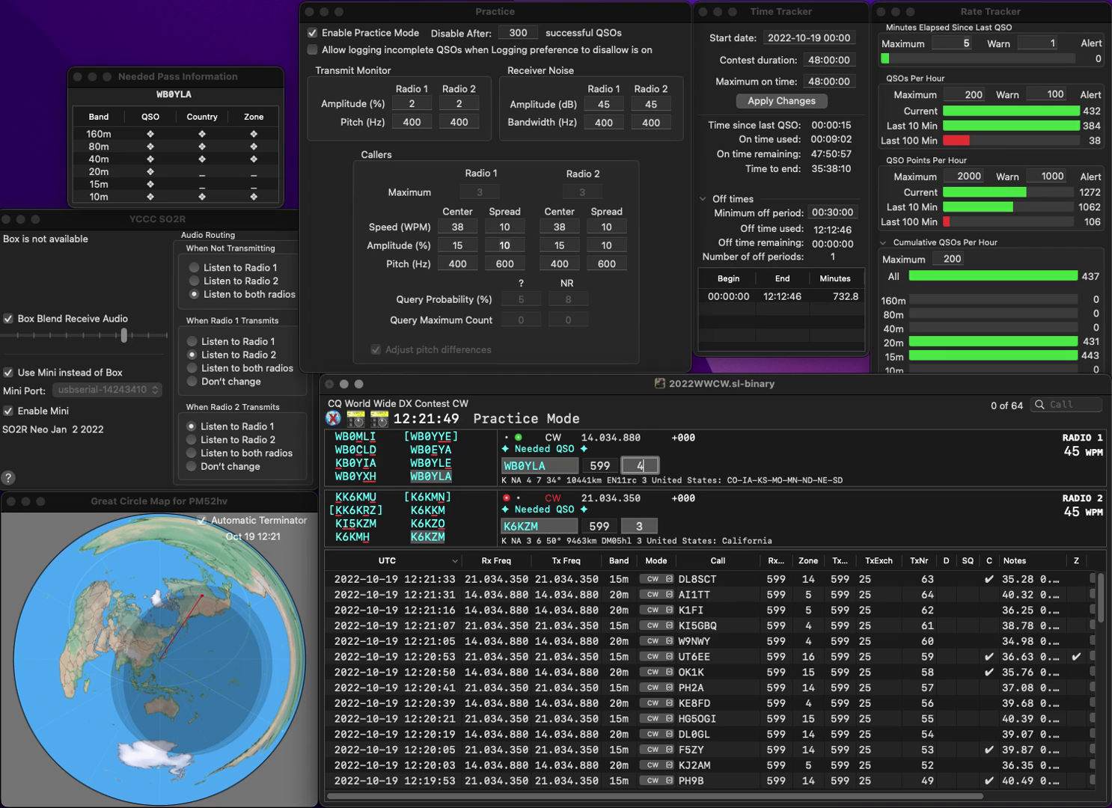
{"action": "key", "text": "grave"}
{"action": "key", "text": "space"}
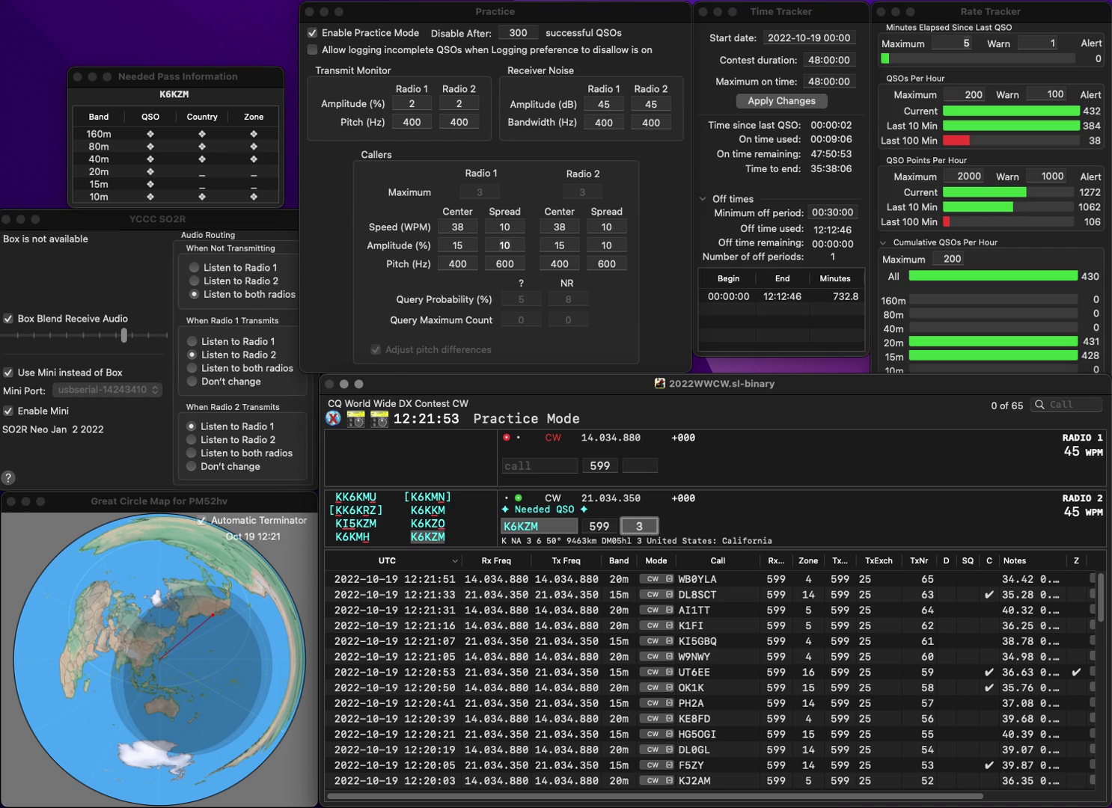
{"action": "key", "text": "Return"}
Enter the caller 2M0BDT on Radio 1 and send the exchange
{"action": "type", "text": "M0BDT"}
{"action": "key", "text": "Home"}
{"action": "type", "text": "2"}
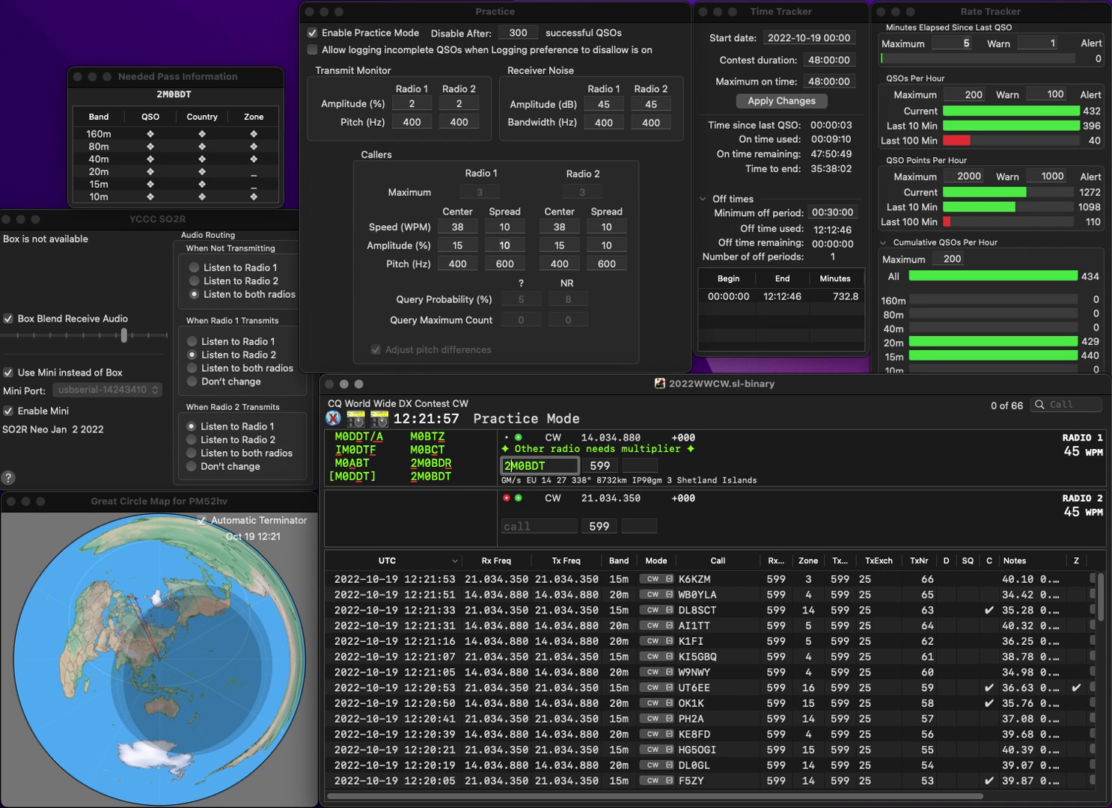
{"action": "key", "text": "Return"}
Enter DL0IBF on Radio 2, send its exchange, and log both 2M0BDT and DL0IBF with zone 14
{"action": "type", "text": "DL"}
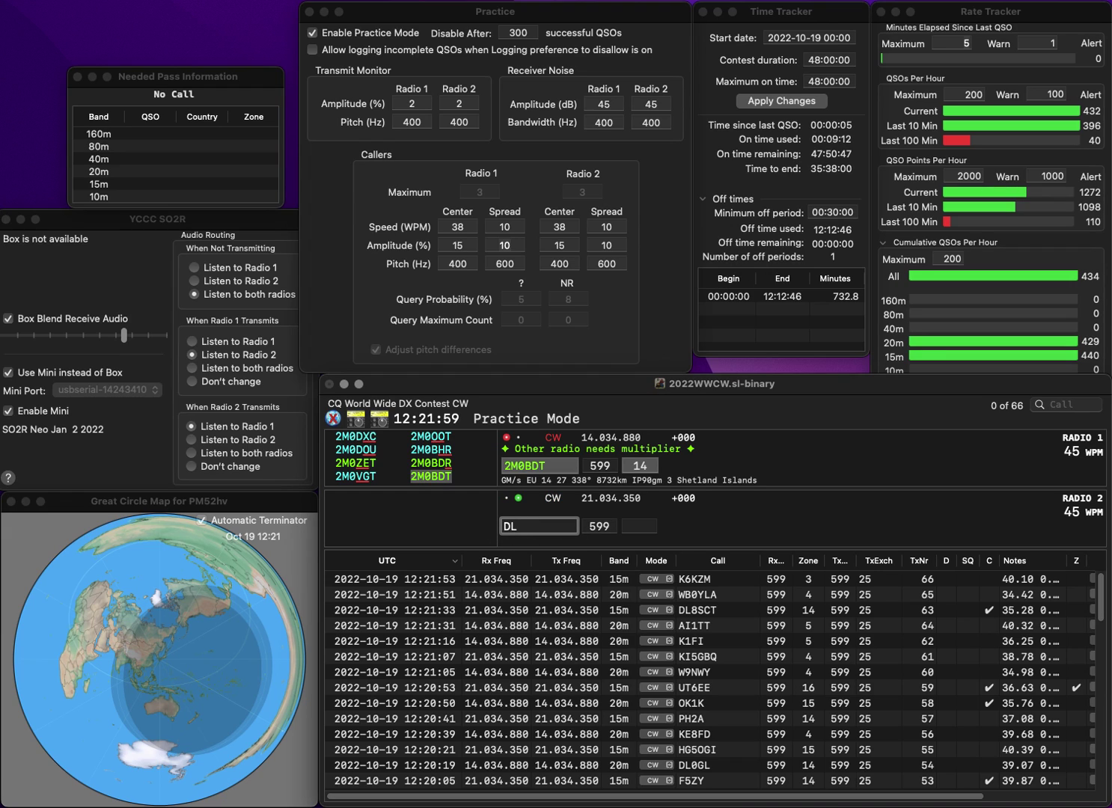
{"action": "type", "text": "0IBF"}
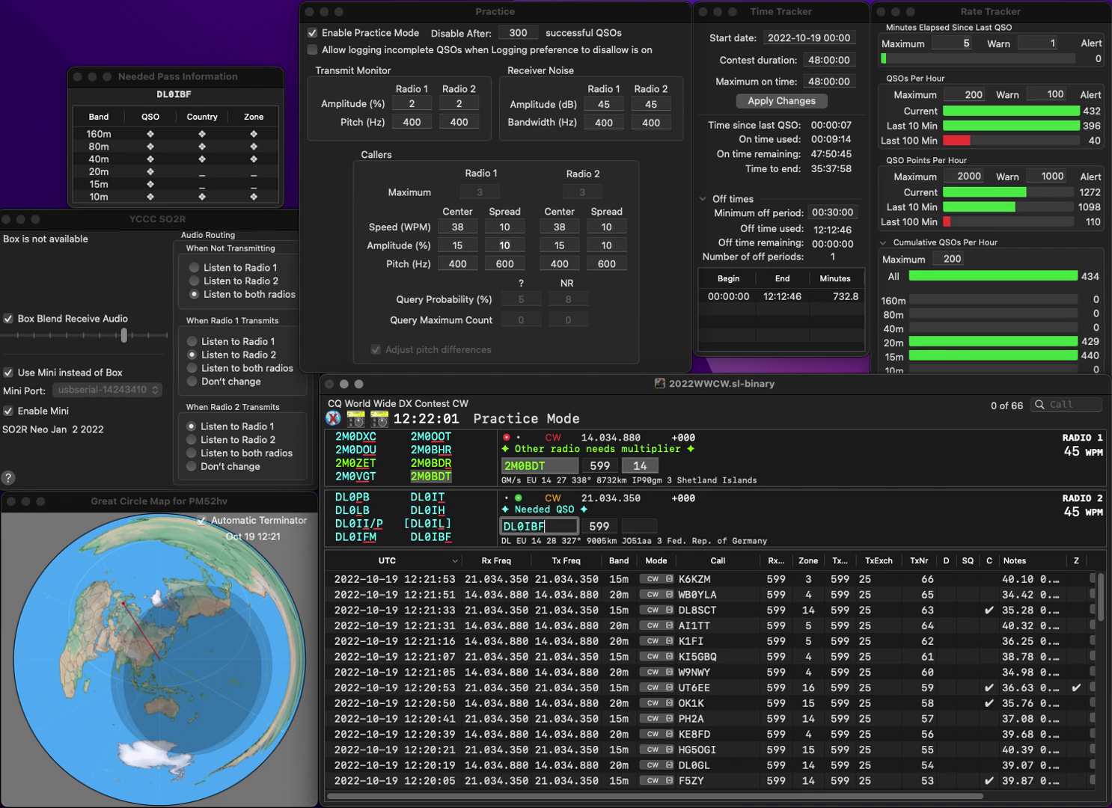
{"action": "key", "text": "Return"}
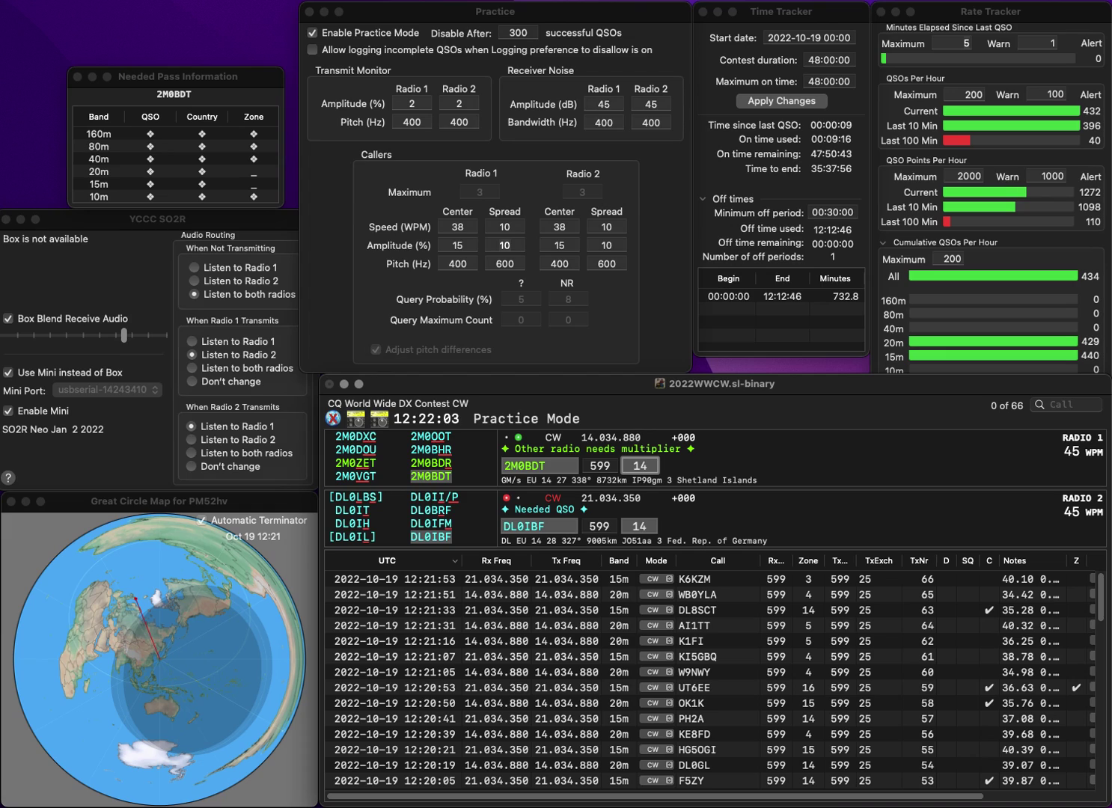
{"action": "key", "text": "Return"}
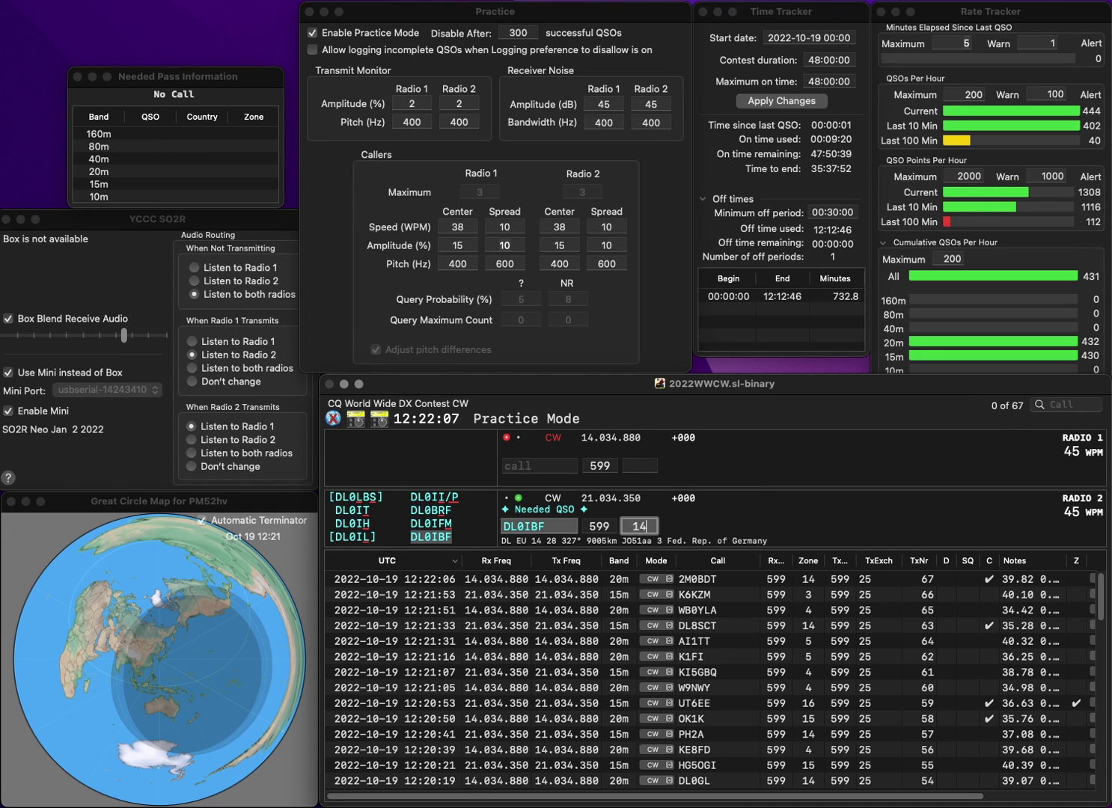
{"action": "key", "text": "Return"}
Enter KB3PSN on Radio 1 and LU4XAP on Radio 2, and send the exchange on both radios
{"action": "type", "text": "KB3PS"}
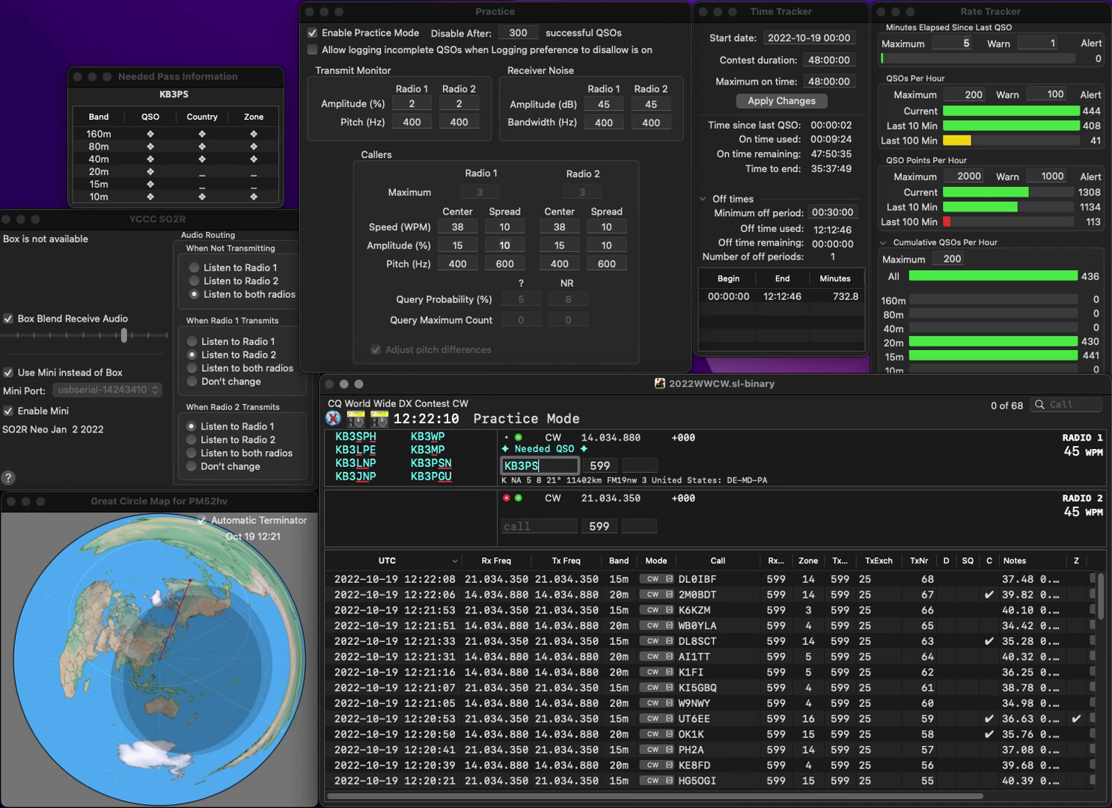
{"action": "type", "text": "N"}
{"action": "key", "text": "Return"}
{"action": "type", "text": "4XA"}
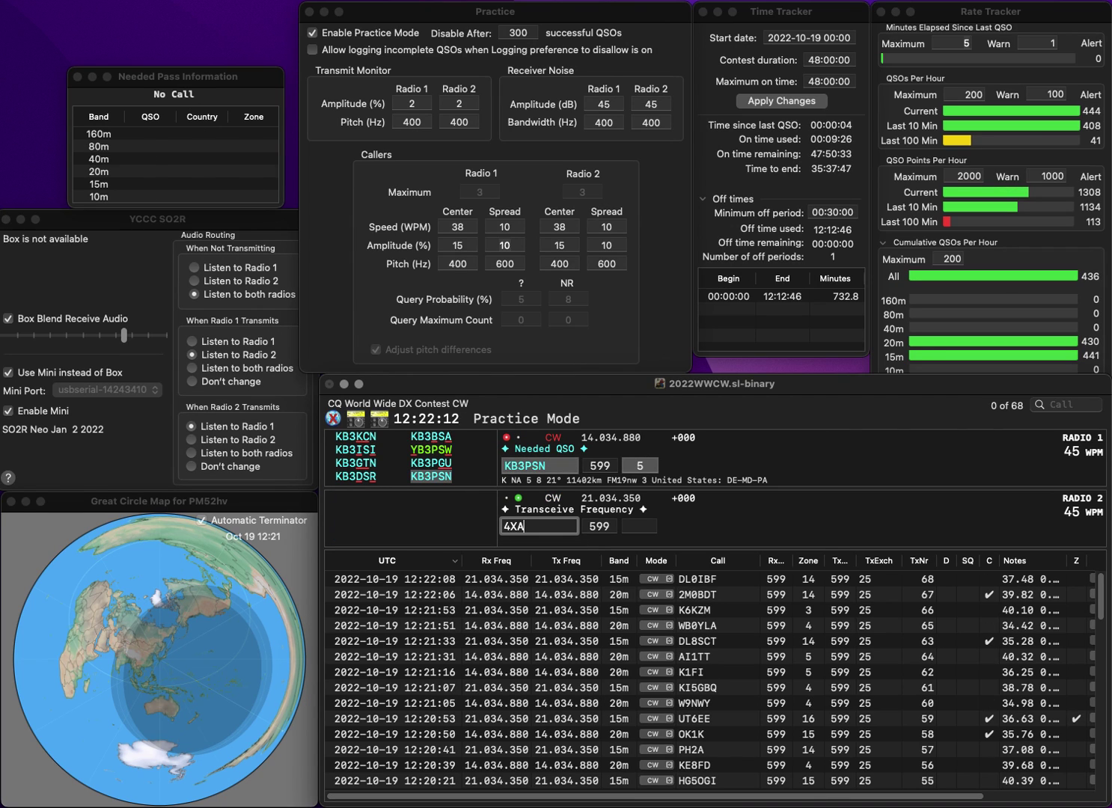
{"action": "type", "text": "P"}
{"action": "key", "text": "Home"}
{"action": "type", "text": "LU"}
{"action": "key", "text": "Return"}
{"action": "key", "text": "space"}
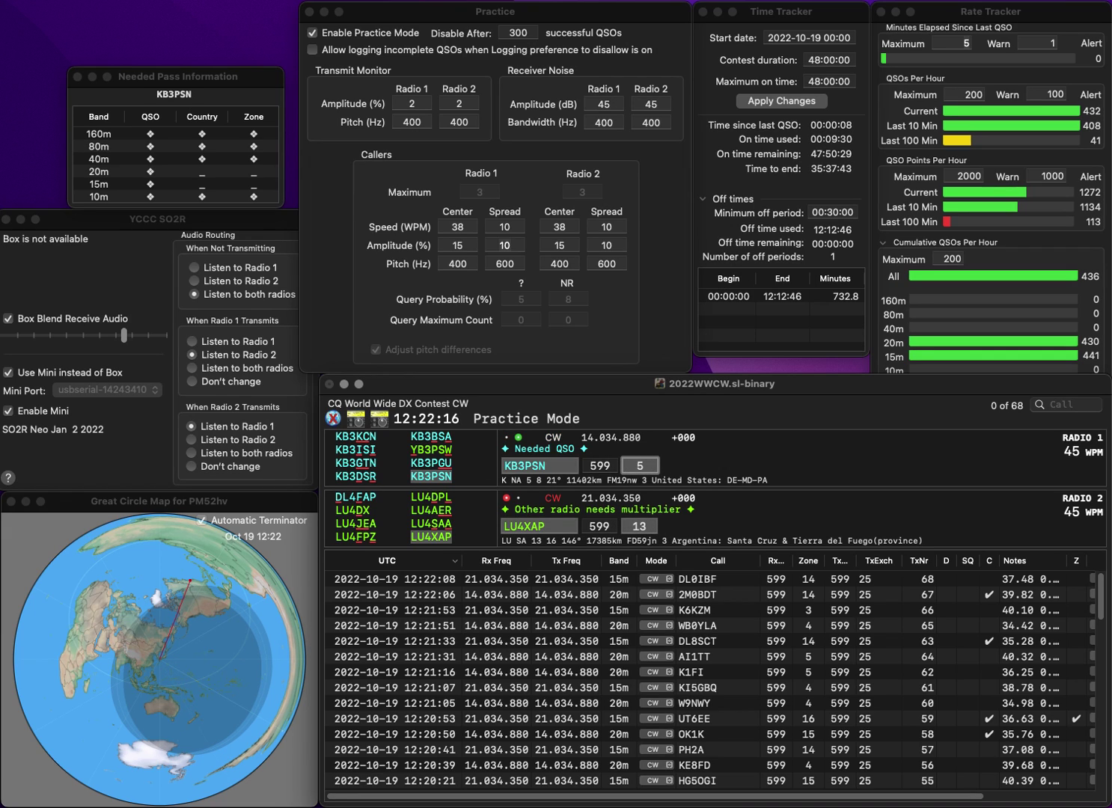
{"action": "key", "text": "Return"}
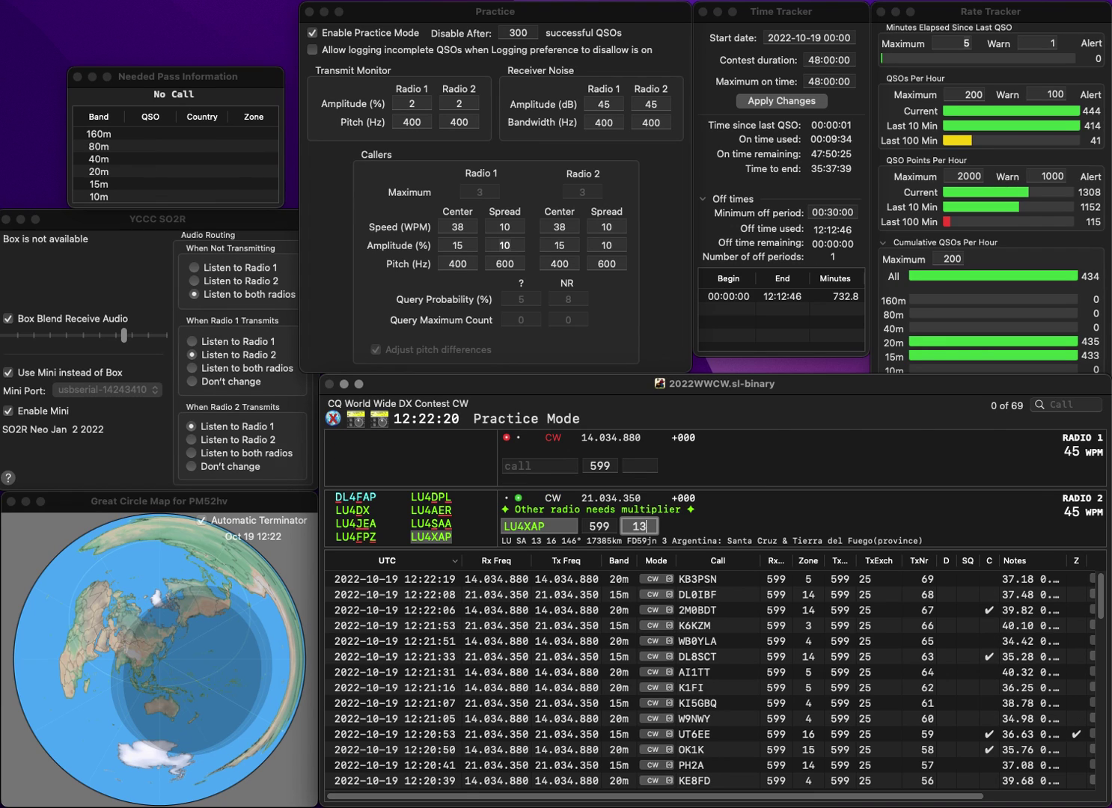
{"action": "key", "text": "Return"}
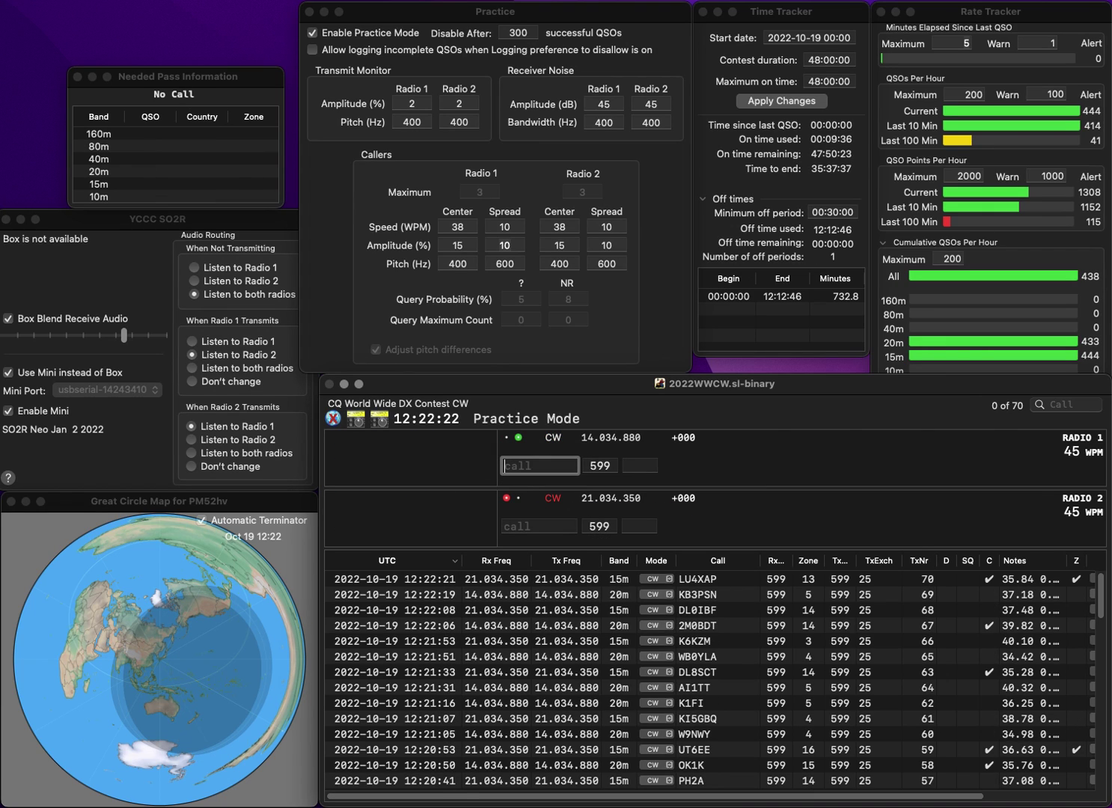
Enter and send the partial call 9WW on Radio 1, and enter the partial call LDD on Radio 2
{"action": "type", "text": "9WW"}
{"action": "key", "text": "Return"}
{"action": "type", "text": "LDD"}
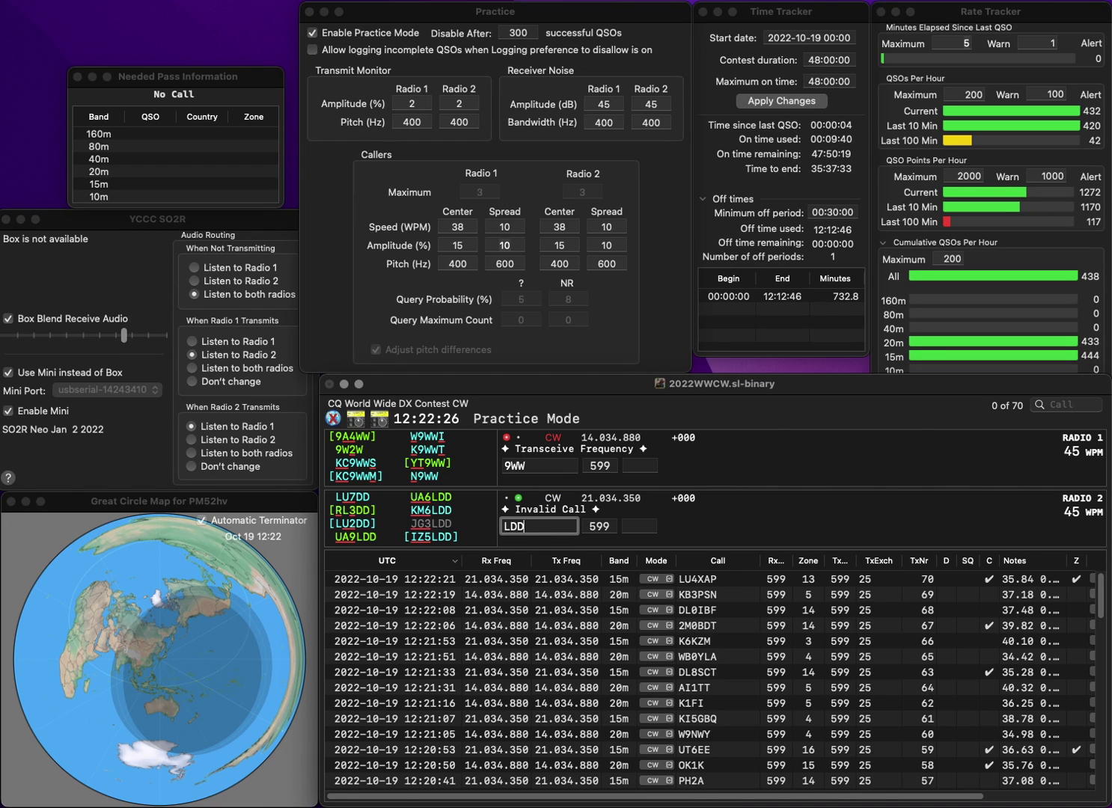
{"action": "left_click", "coordinate": [506, 465]}
{"action": "type", "text": "AD"}
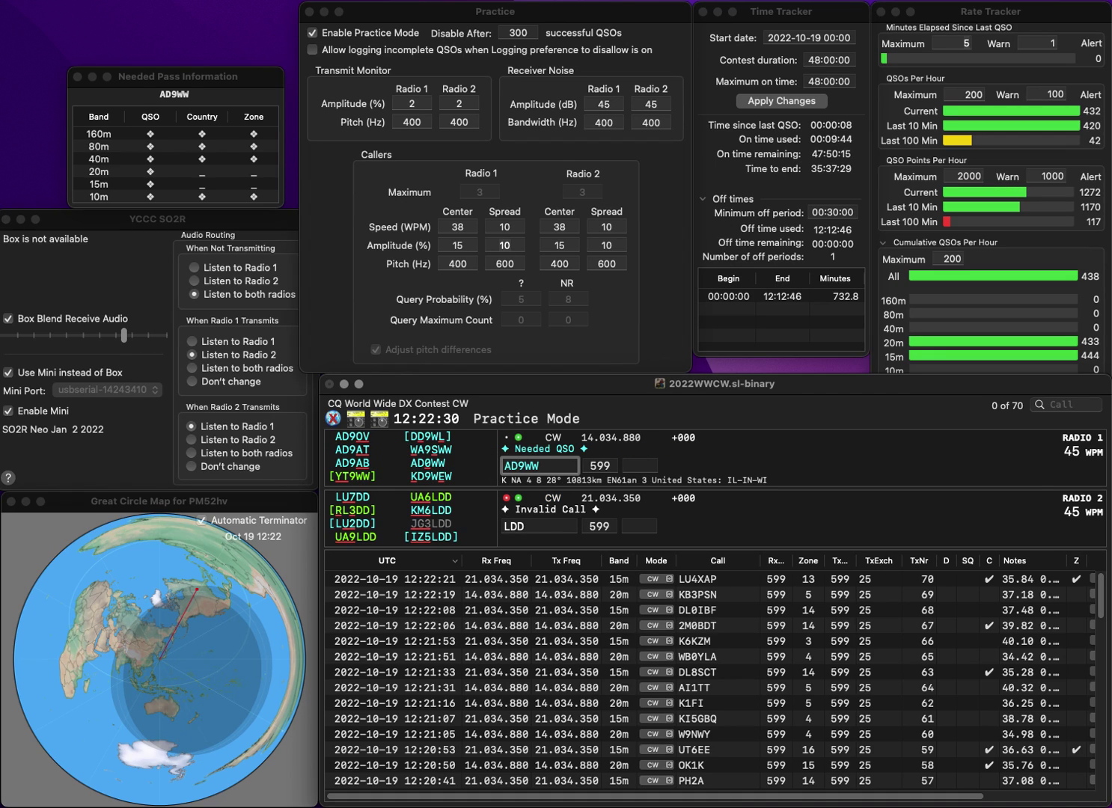
{"action": "key", "text": "BackSpace"}
{"action": "type", "text": "B"}
{"action": "key", "text": "Return"}
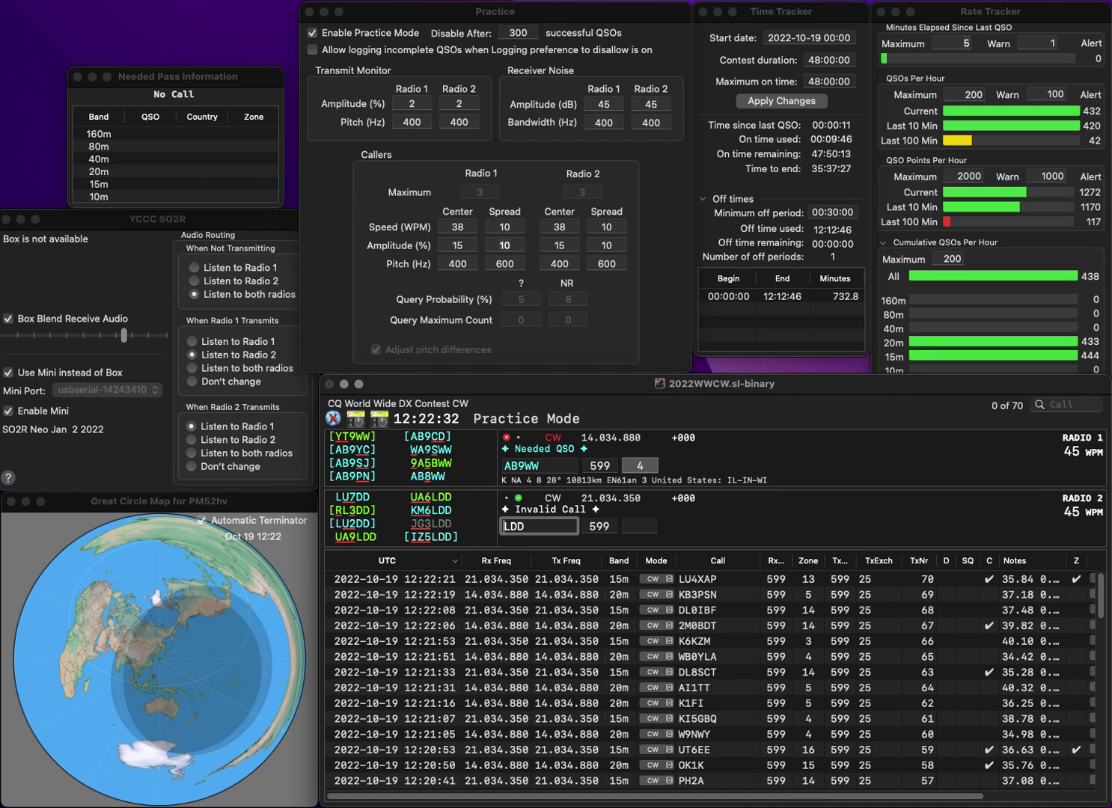
{"action": "key", "text": "Return"}
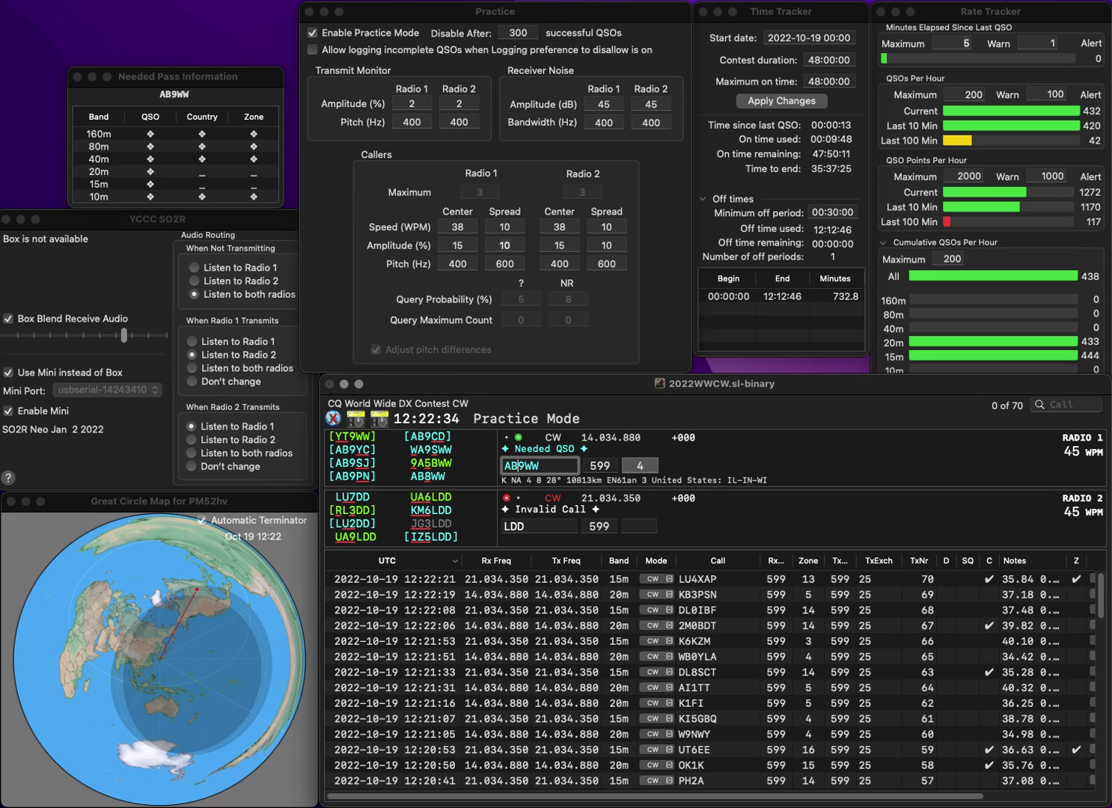
Correct the Radio 1 call to AB8WW and complete the Radio 2 call as UA6LDD, and log them with zones 4 and 16
{"action": "key", "text": "Delete"}
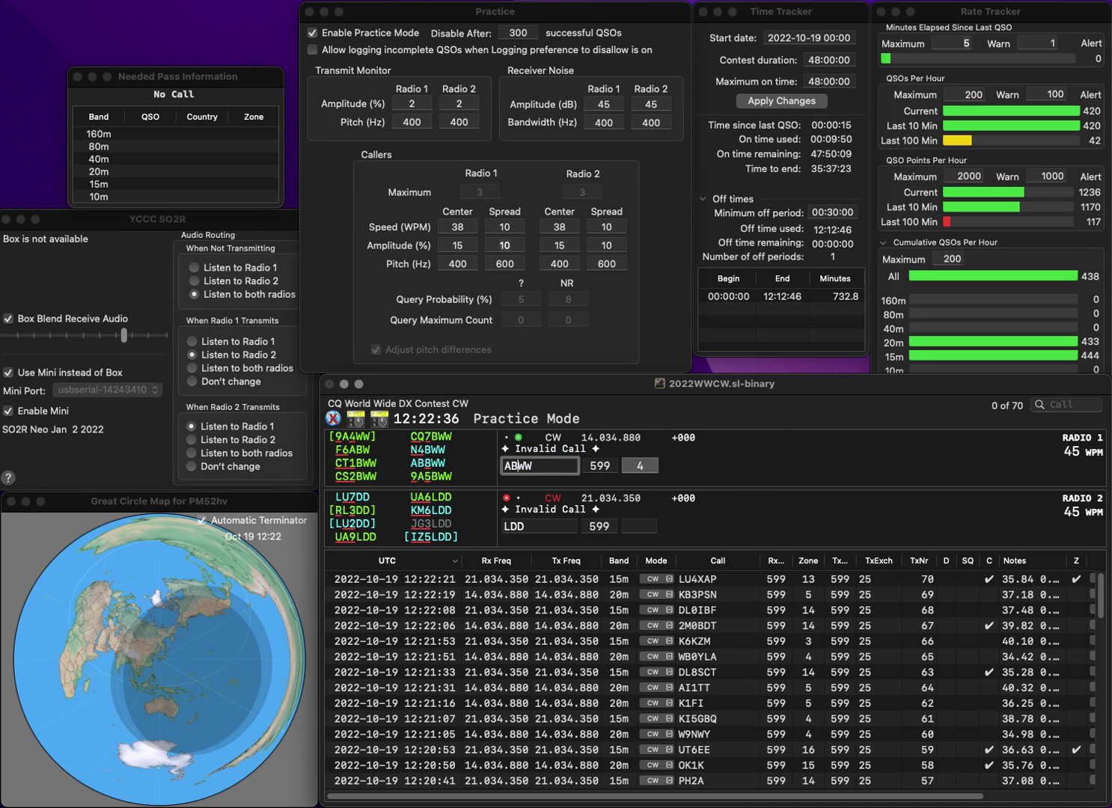
{"action": "type", "text": "8"}
{"action": "key", "text": "Return"}
{"action": "type", "text": "UA6"}
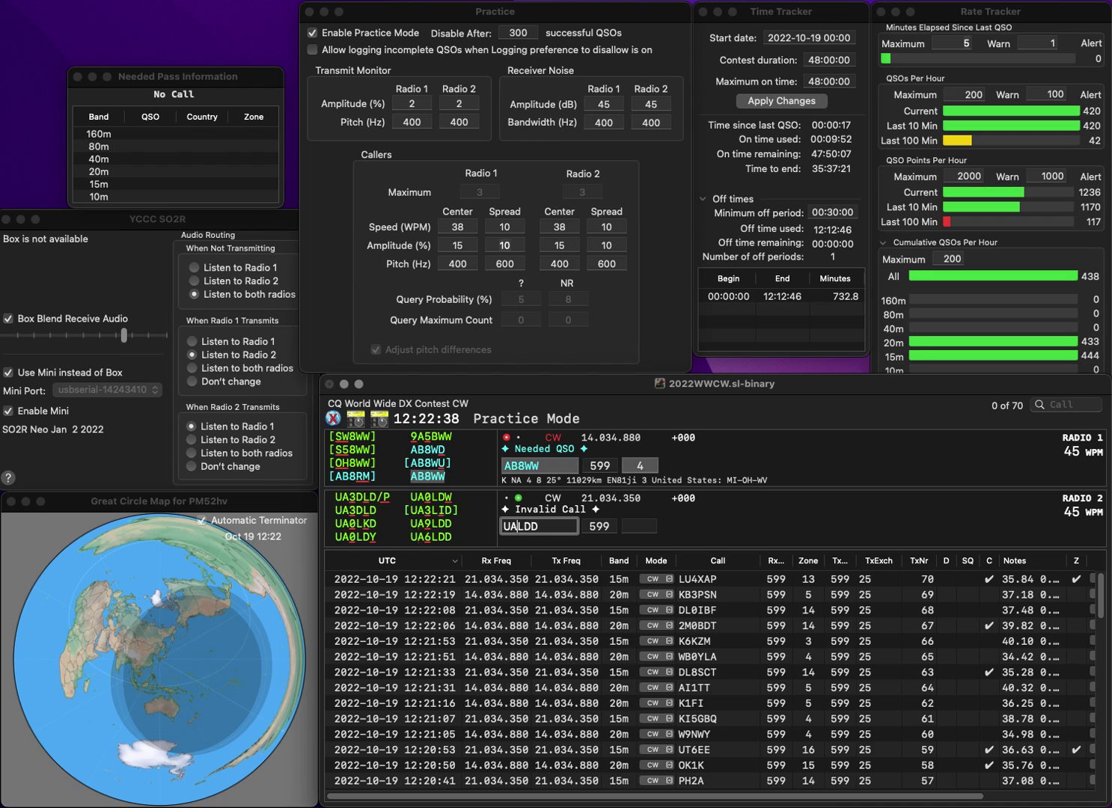
{"action": "key", "text": "Return"}
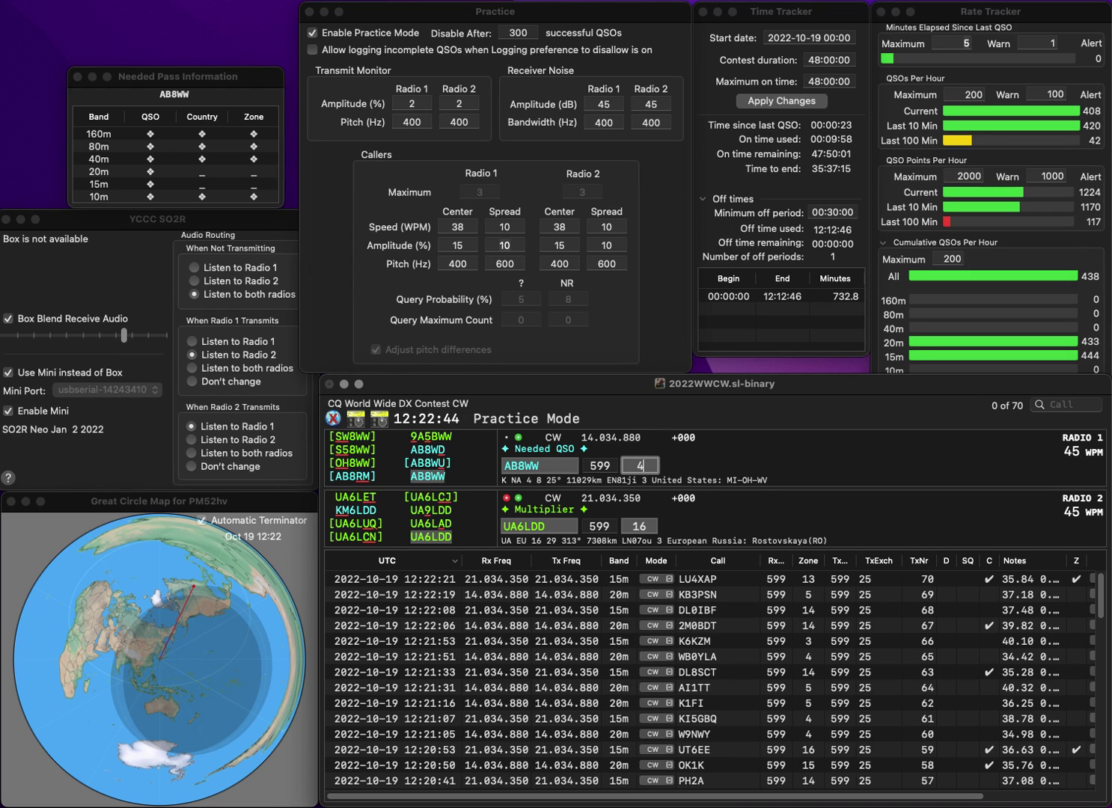
{"action": "key", "text": "Return"}
{"action": "key", "text": "Return"}
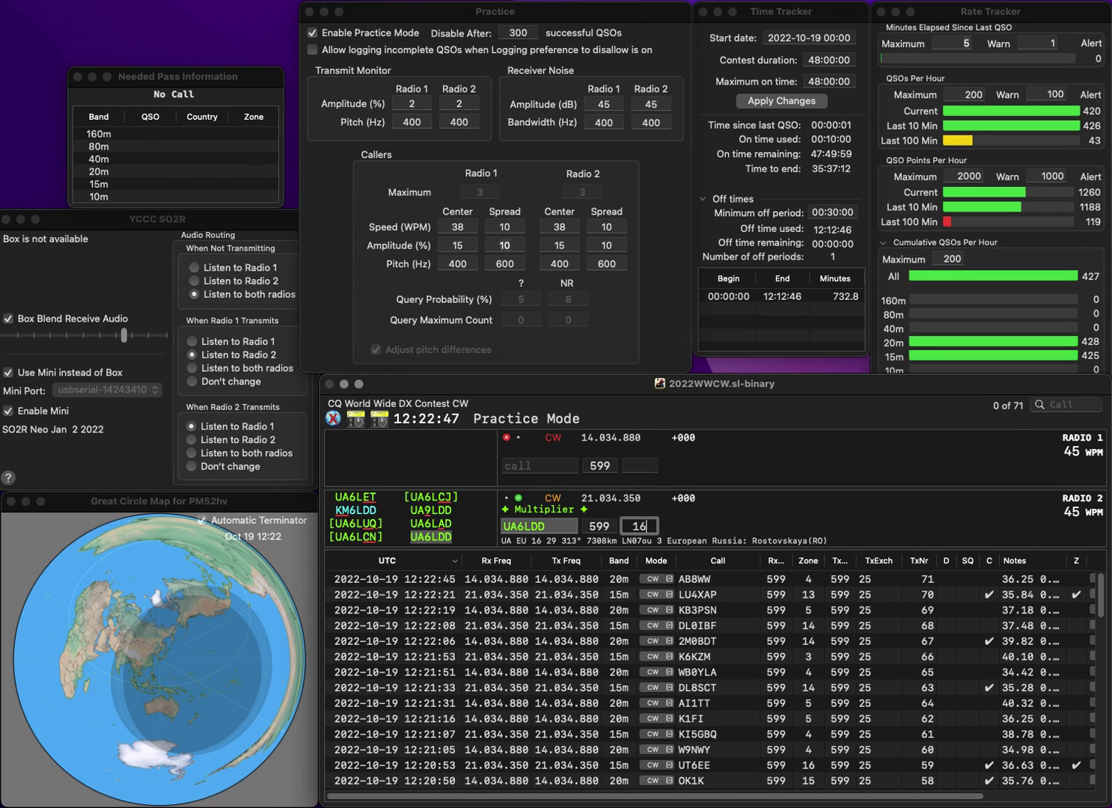
Enter WB4BMQ as the caller on Radio 1 and send its exchange
{"action": "type", "text": "B4DMQ"}
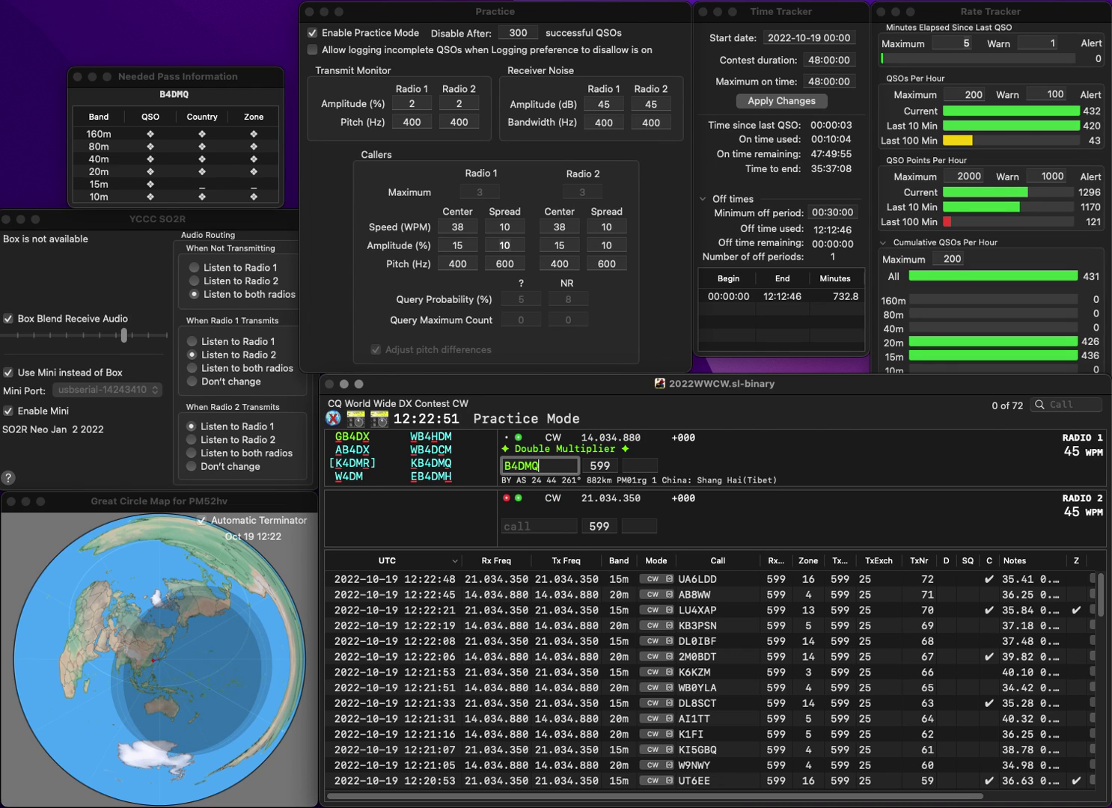
{"action": "type", "text": "W"}
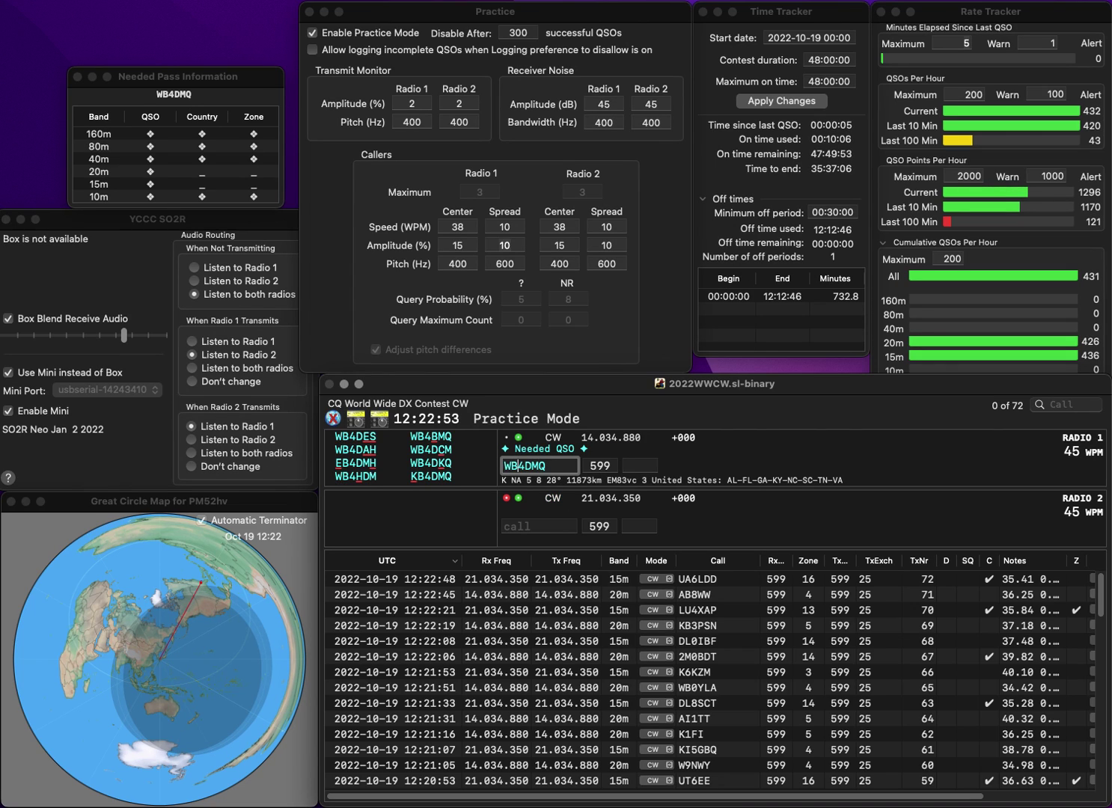
{"action": "key", "text": "Delete"}
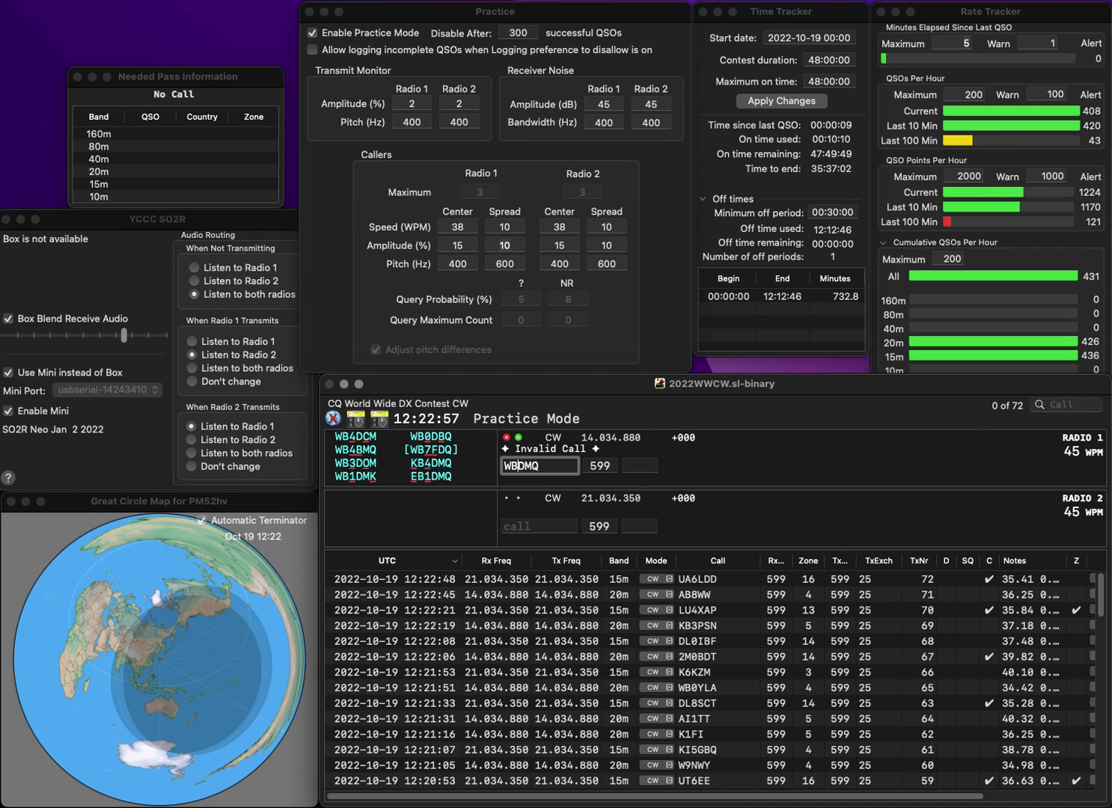
{"action": "type", "text": "B4"}
{"action": "key", "text": "Delete"}
{"action": "type", "text": "B"}
{"action": "key", "text": "Return"}
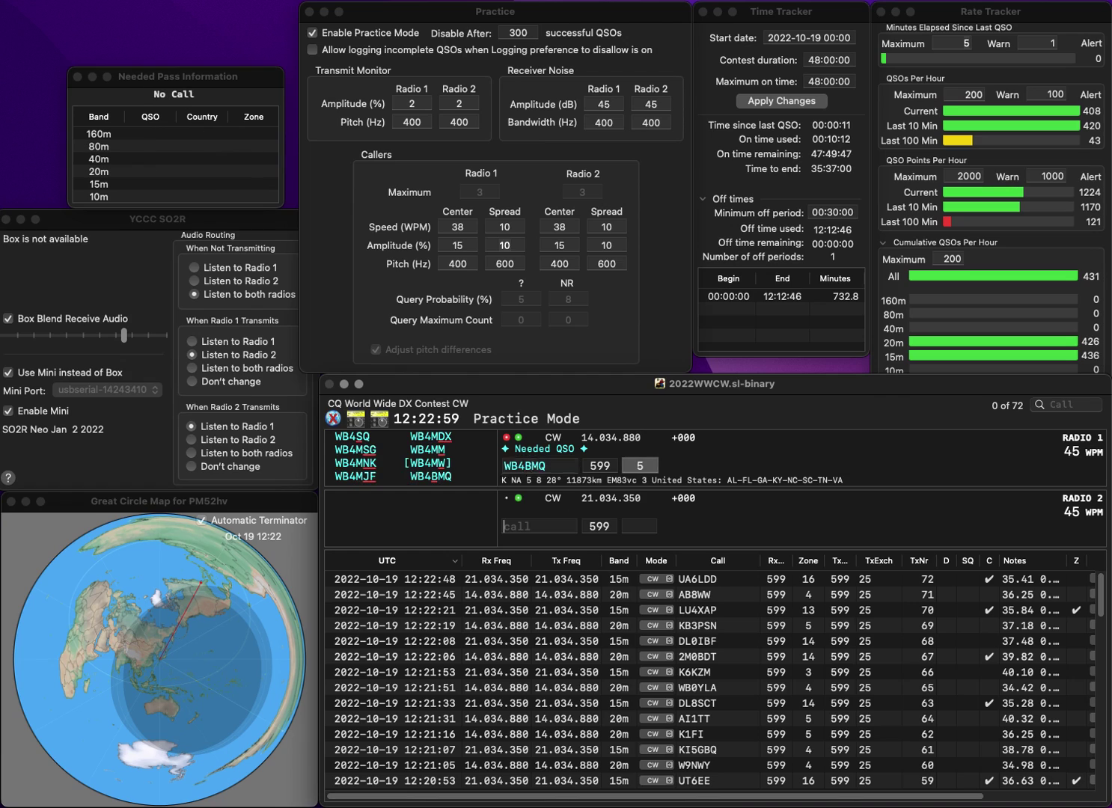
Enter PY3PDG on Radio 2 and send its exchange, and log WB4BMQ with zone 5 and PY3PDG with zone 11
{"action": "key", "text": "Return"}
{"action": "key", "text": "Return"}
{"action": "type", "text": "Y3PDG"}
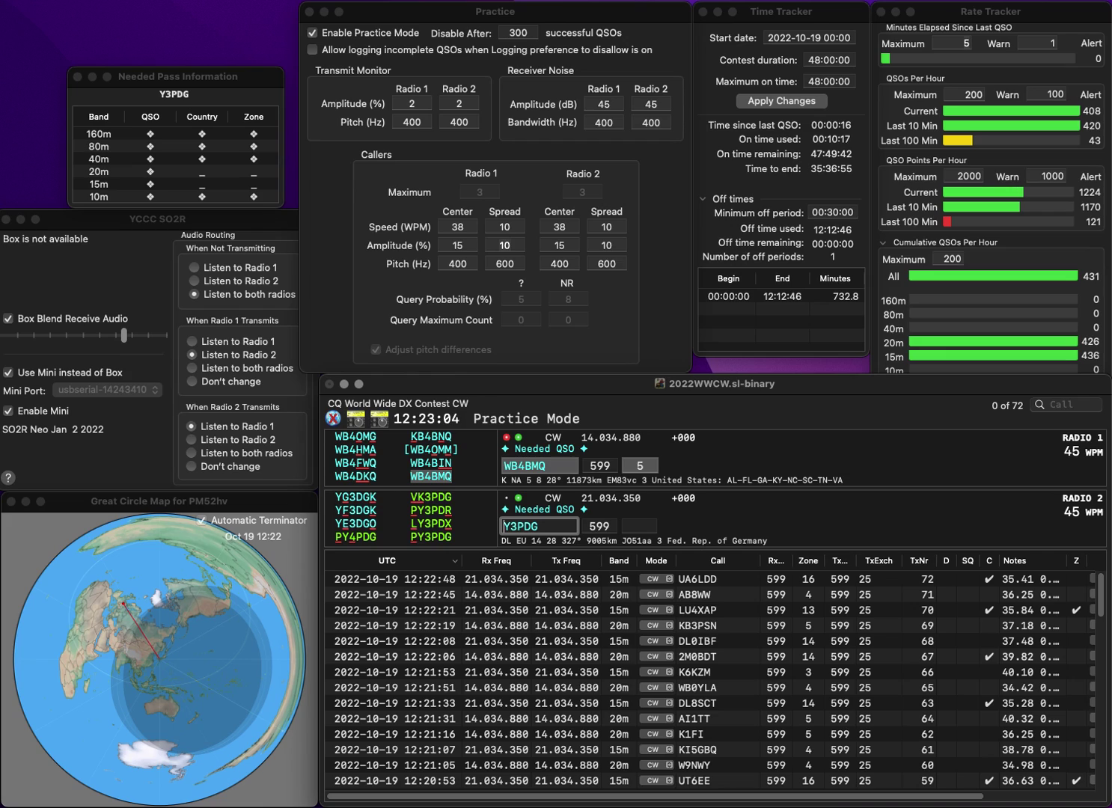
{"action": "key", "text": "Home"}
{"action": "type", "text": "P"}
{"action": "key", "text": "Return"}
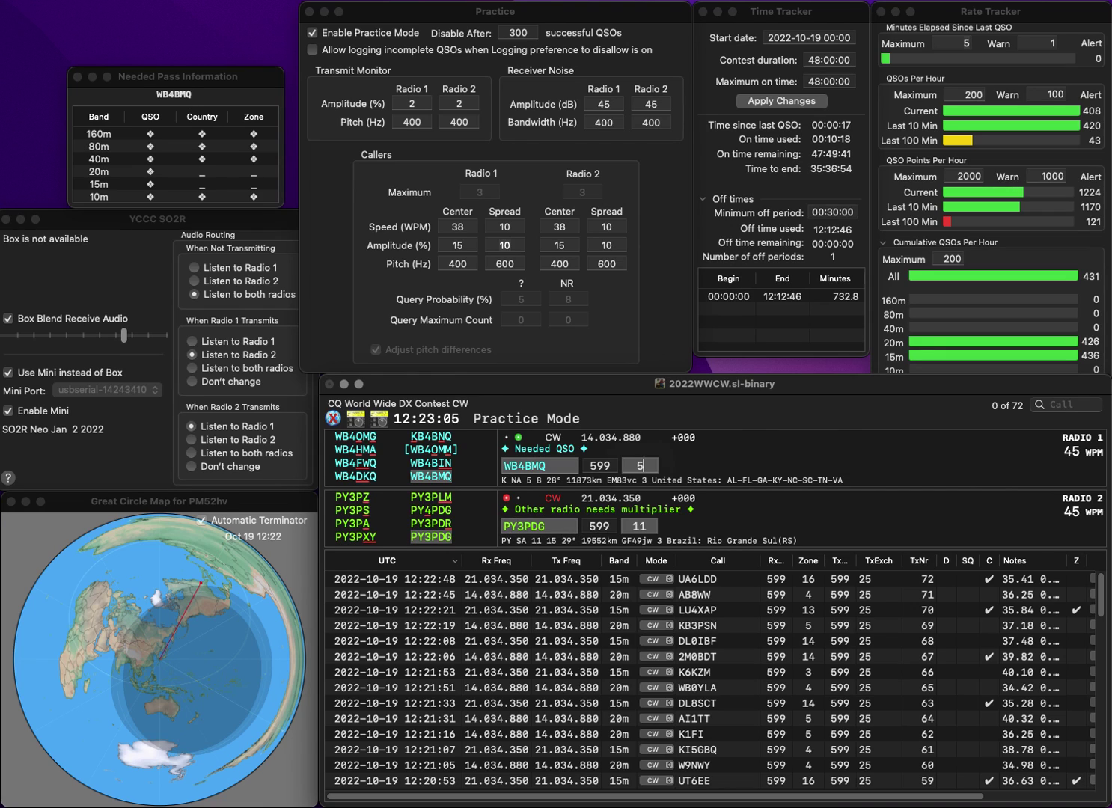
{"action": "key", "text": "Return"}
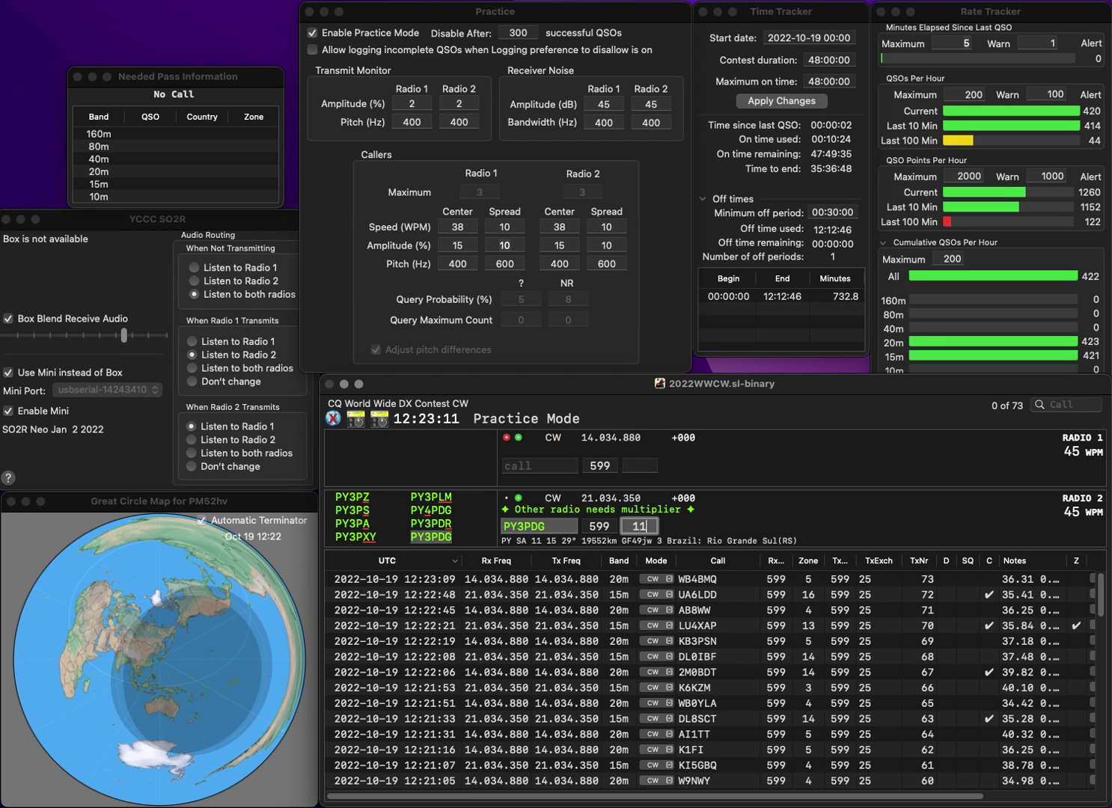
{"action": "key", "text": "Return"}
Answer VE2IR on Radio 1 and KE1D on Radio 2 with the exchange, and log both contacts with zone 5
{"action": "type", "text": "VE2IR"}
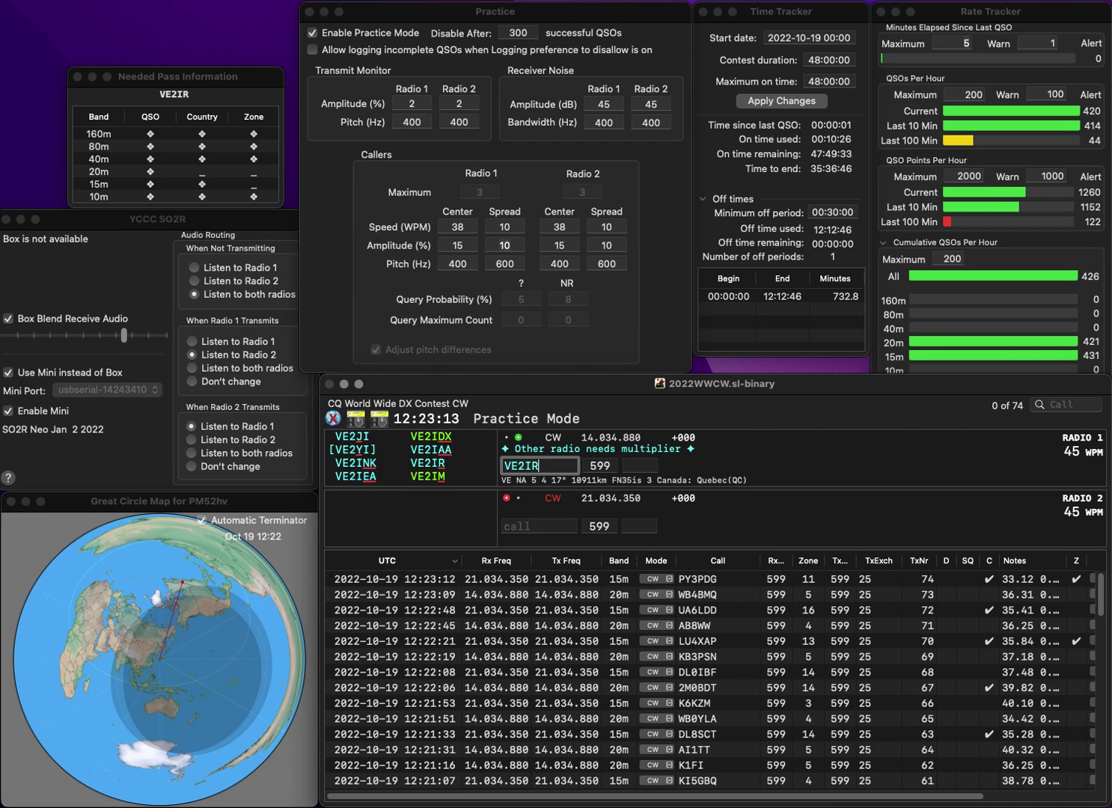
{"action": "key", "text": "Return"}
{"action": "type", "text": "KE1D"}
{"action": "key", "text": "Return"}
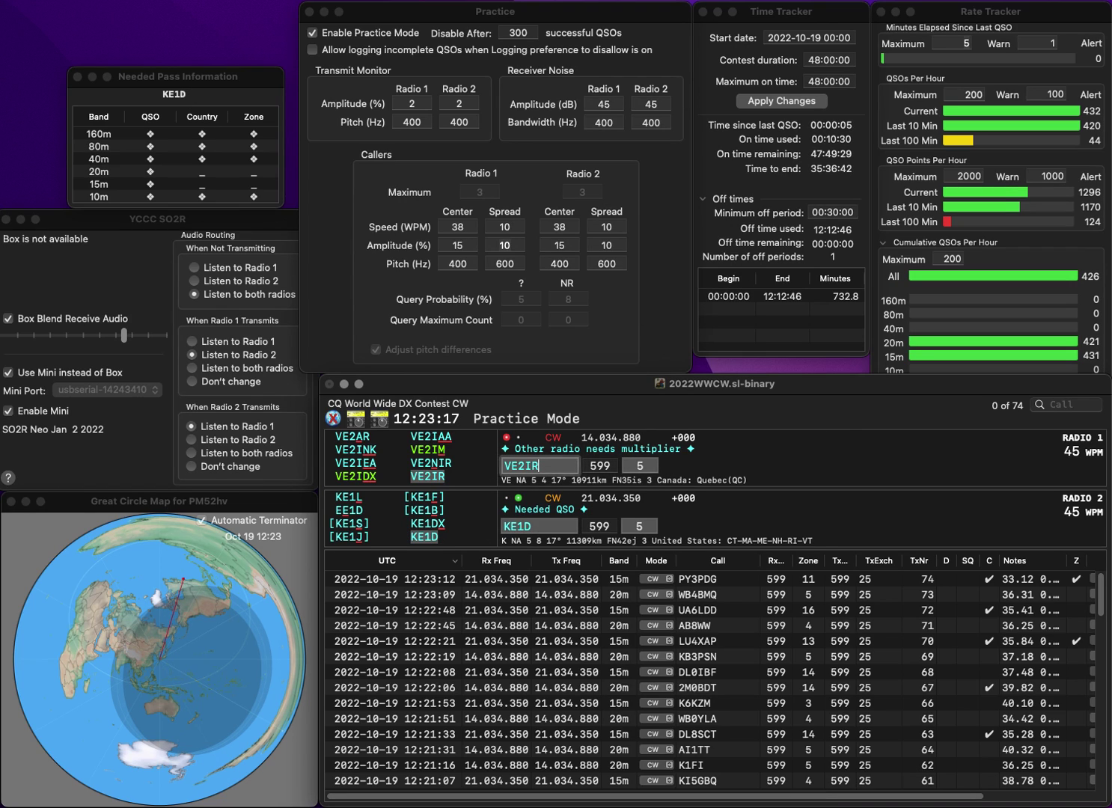
{"action": "key", "text": "Return"}
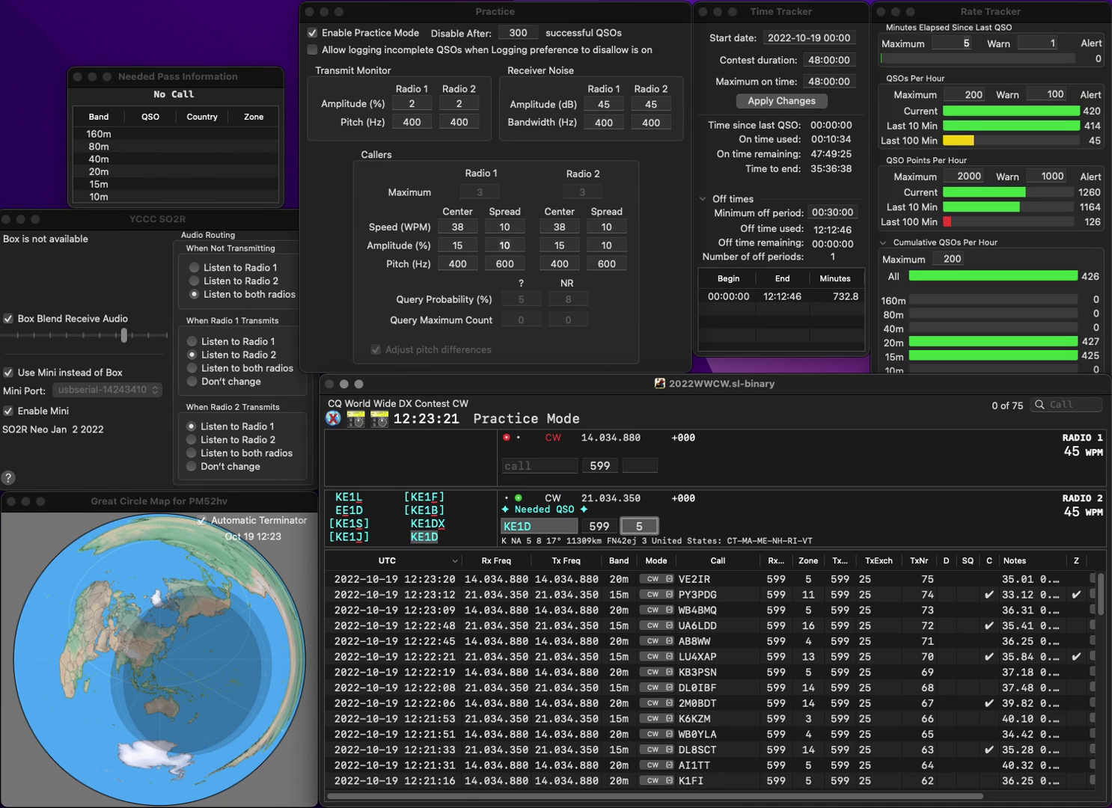
{"action": "key", "text": "Return"}
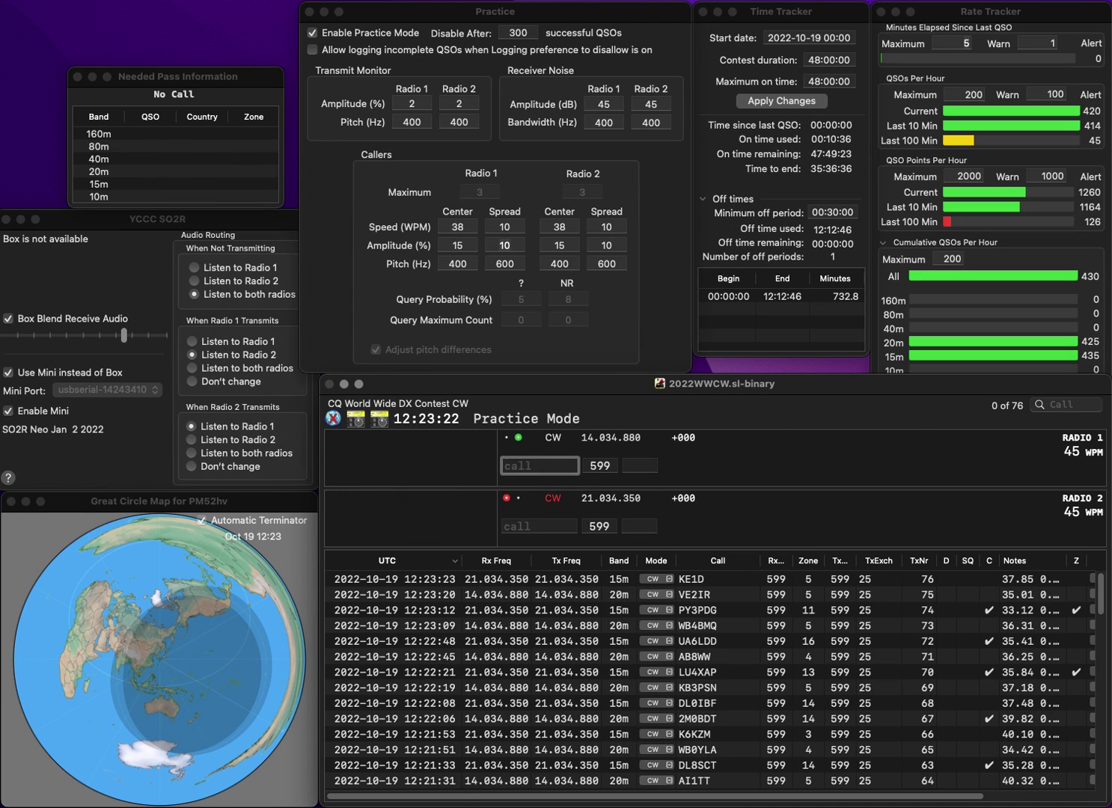
Enter and send the partial call 5TS on Radio 1, and enter NY8Y on Radio 2 and send its exchange
{"action": "type", "text": "5TS"}
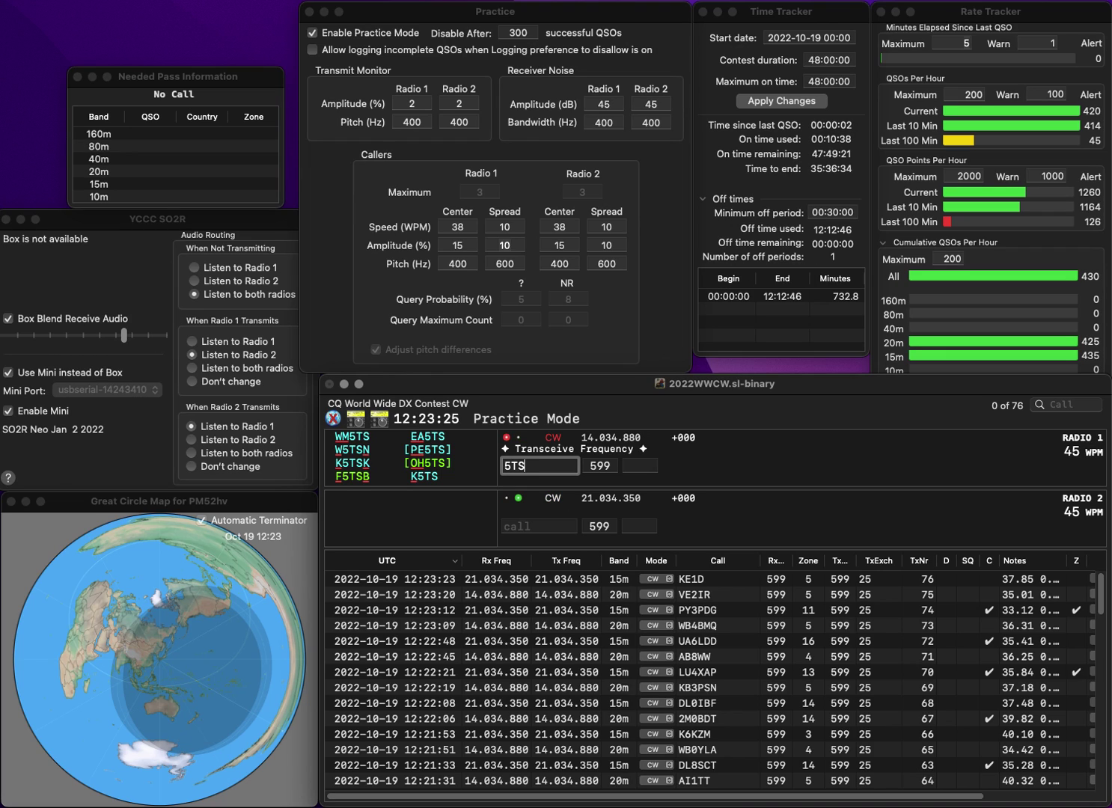
{"action": "key", "text": "Return"}
{"action": "type", "text": "Y8"}
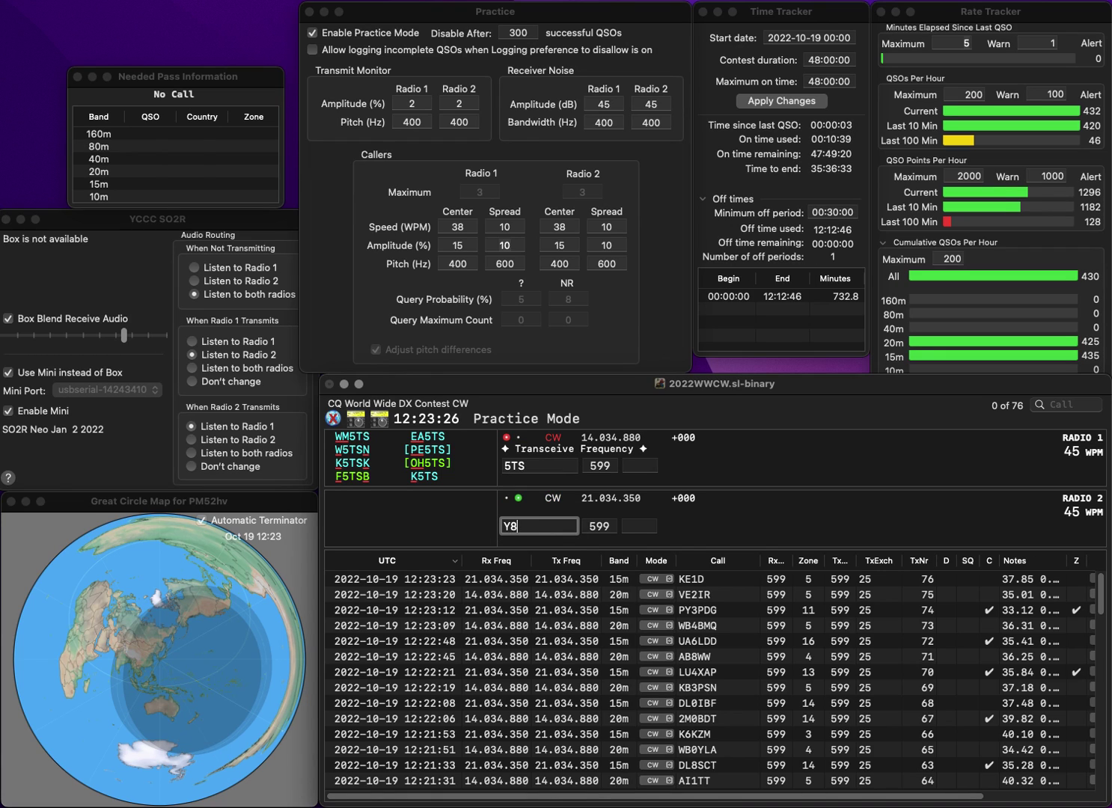
{"action": "type", "text": "Y"}
{"action": "key", "text": "Home"}
{"action": "type", "text": "N"}
{"action": "key", "text": "Return"}
{"action": "key", "text": "Home"}
{"action": "type", "text": "O"}
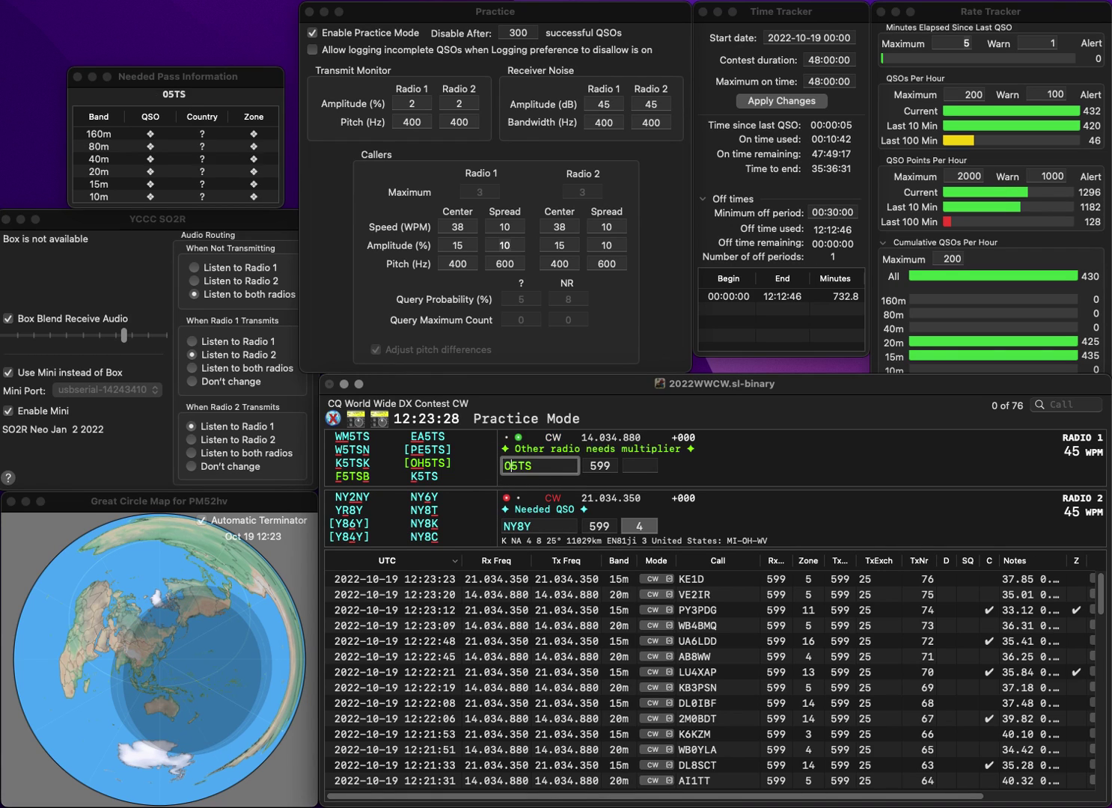
{"action": "type", "text": "H"}
{"action": "key", "text": "Return"}
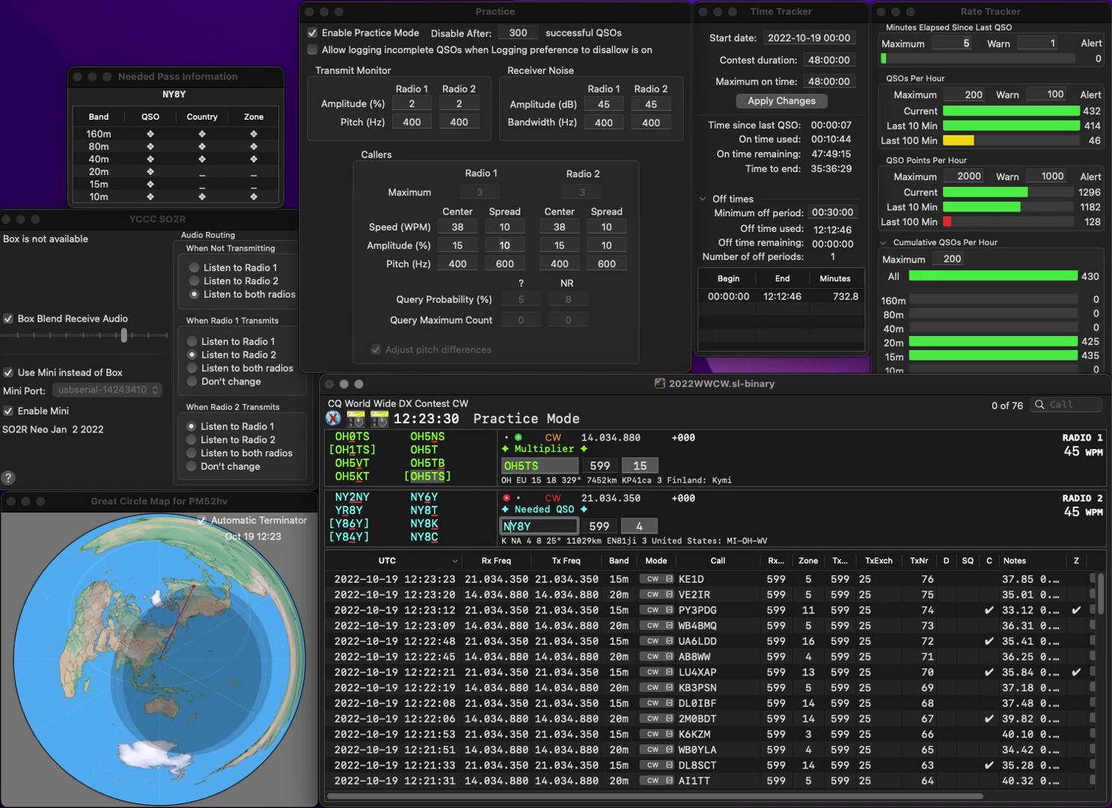
{"action": "type", "text": "3"}
{"action": "key", "text": "Delete"}
{"action": "key", "text": "Delete"}
{"action": "type", "text": "G"}
{"action": "key", "text": "Return"}
{"action": "key", "text": "space"}
{"action": "key", "text": "Return"}
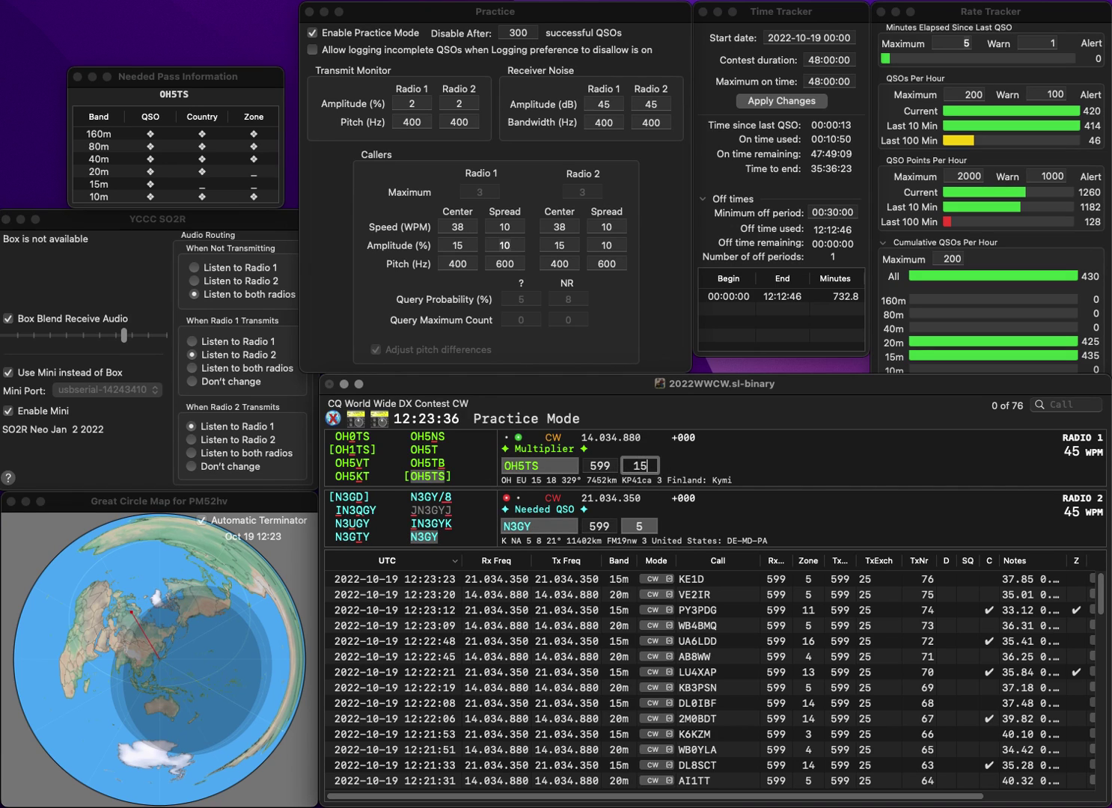
{"action": "key", "text": "space"}
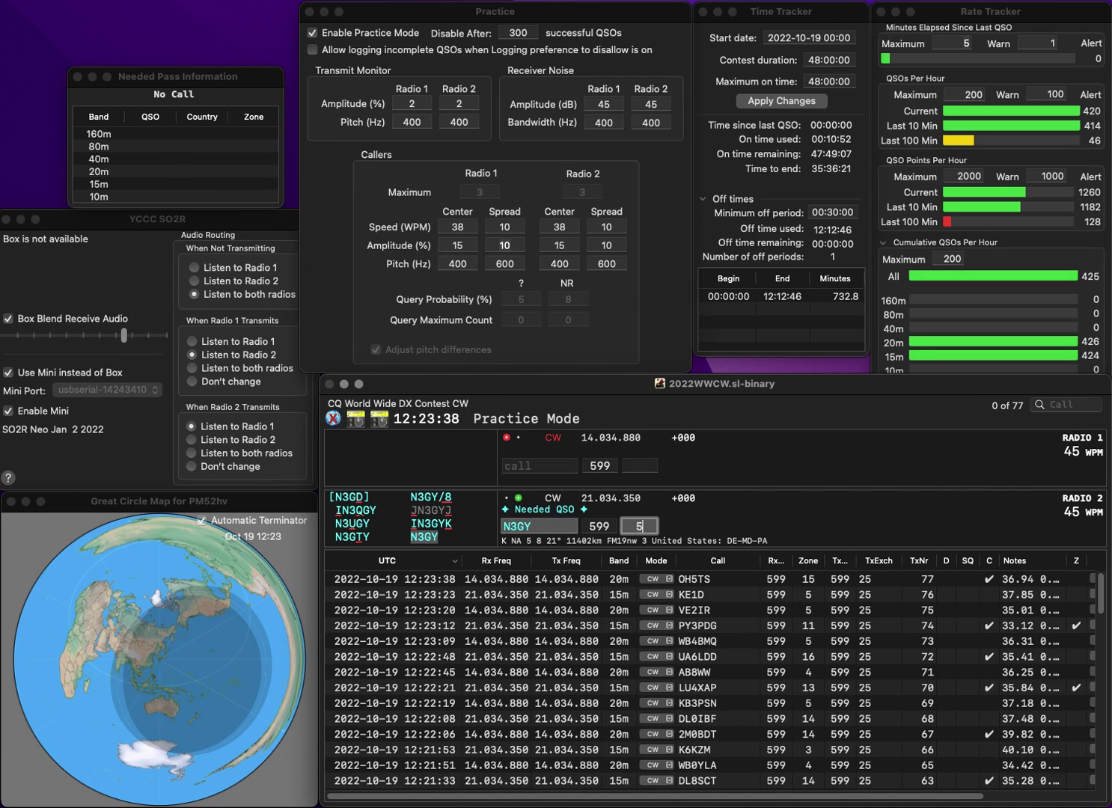
{"action": "key", "text": "Return"}
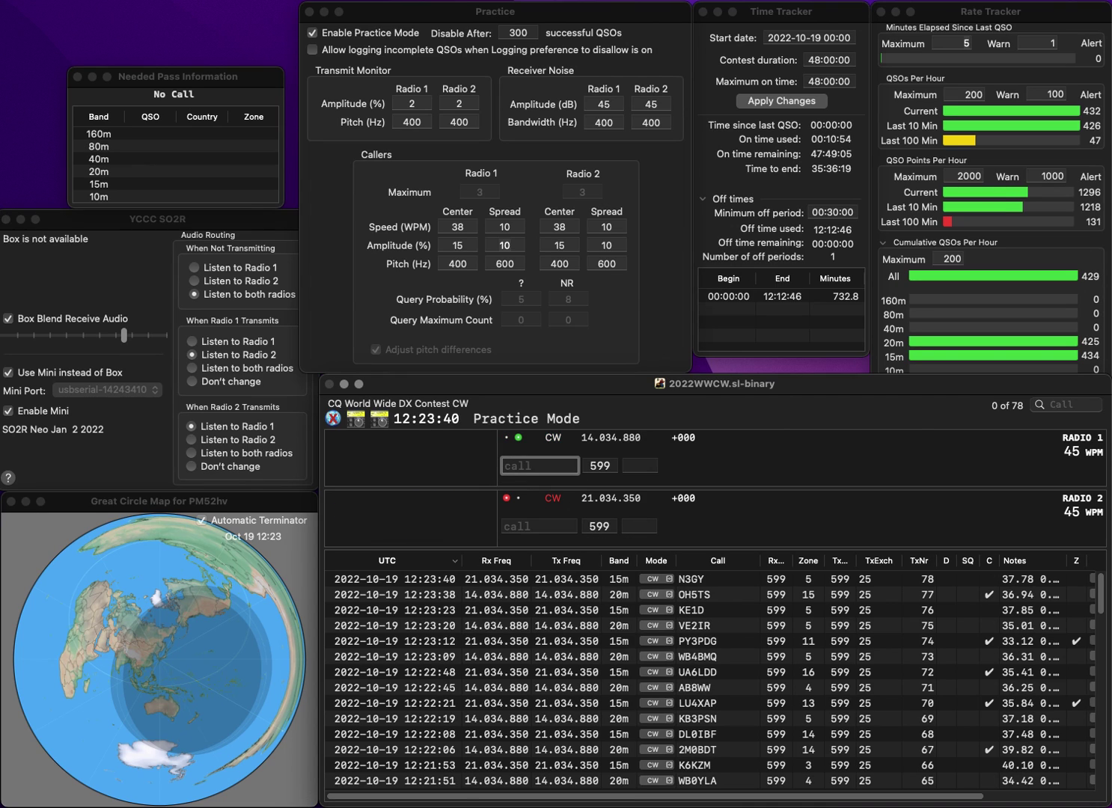
Enter SQ1MNK on Radio 1 and W0PV on Radio 2, and send the exchange on both radios
{"action": "type", "text": "SQ1MNK"}
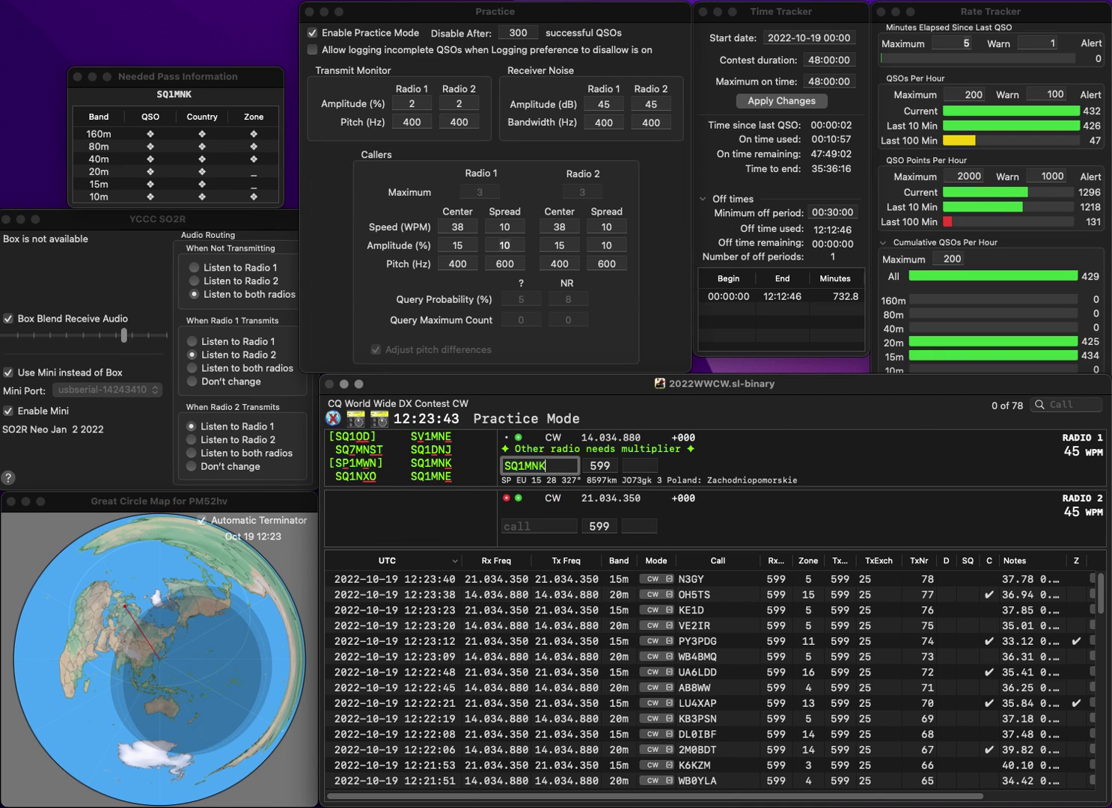
{"action": "key", "text": "Return"}
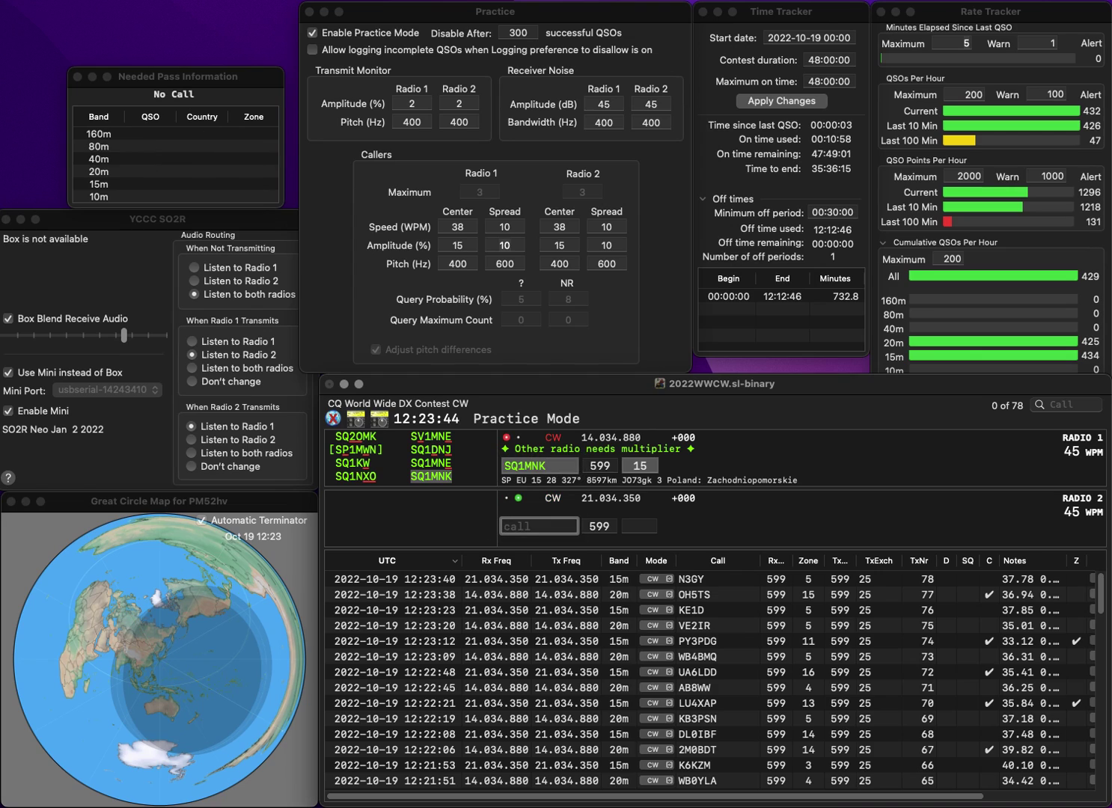
{"action": "type", "text": "0PV"}
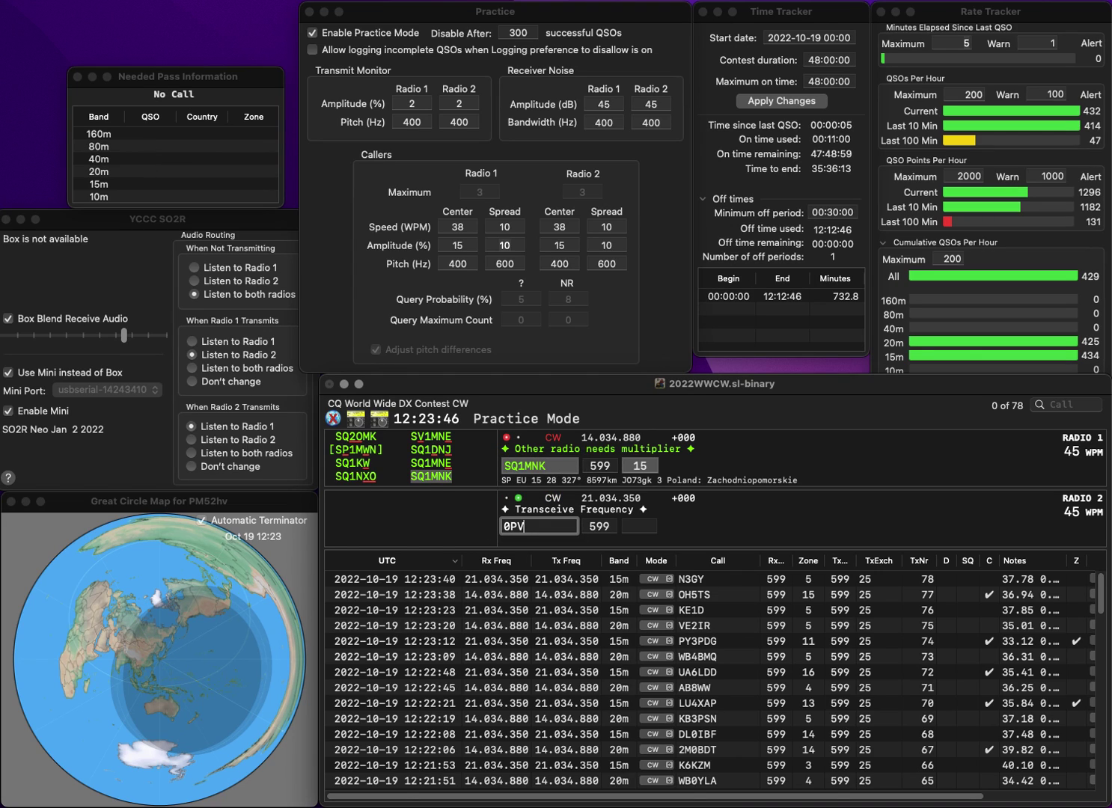
{"action": "type", "text": "W"}
{"action": "key", "text": "Return"}
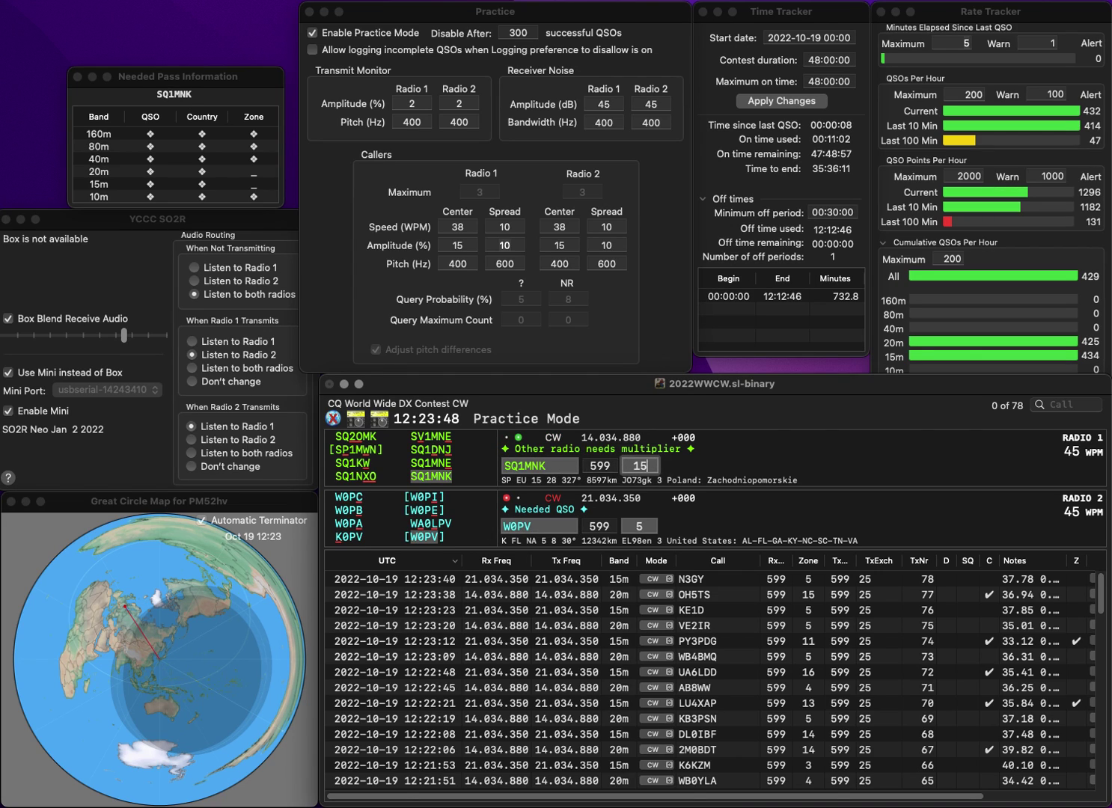
{"action": "key", "text": "Return"}
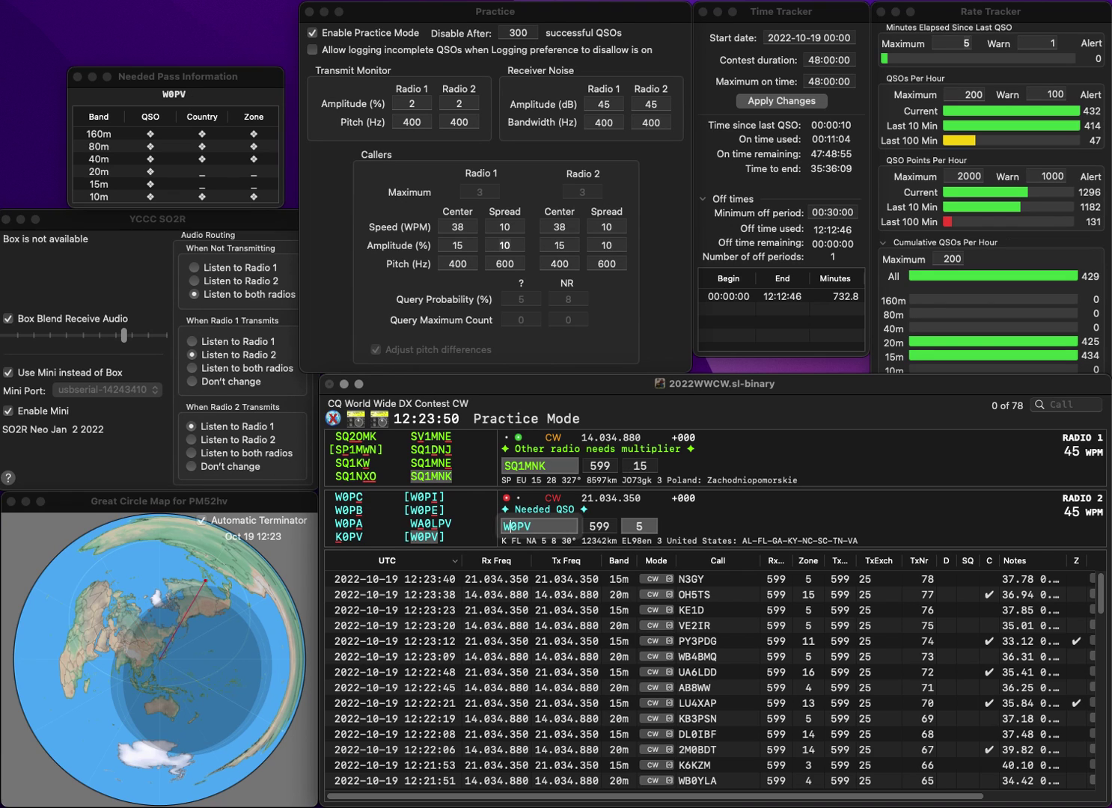
{"action": "key", "text": "BackSpace"}
{"action": "type", "text": "K"}
{"action": "key", "text": "Return"}
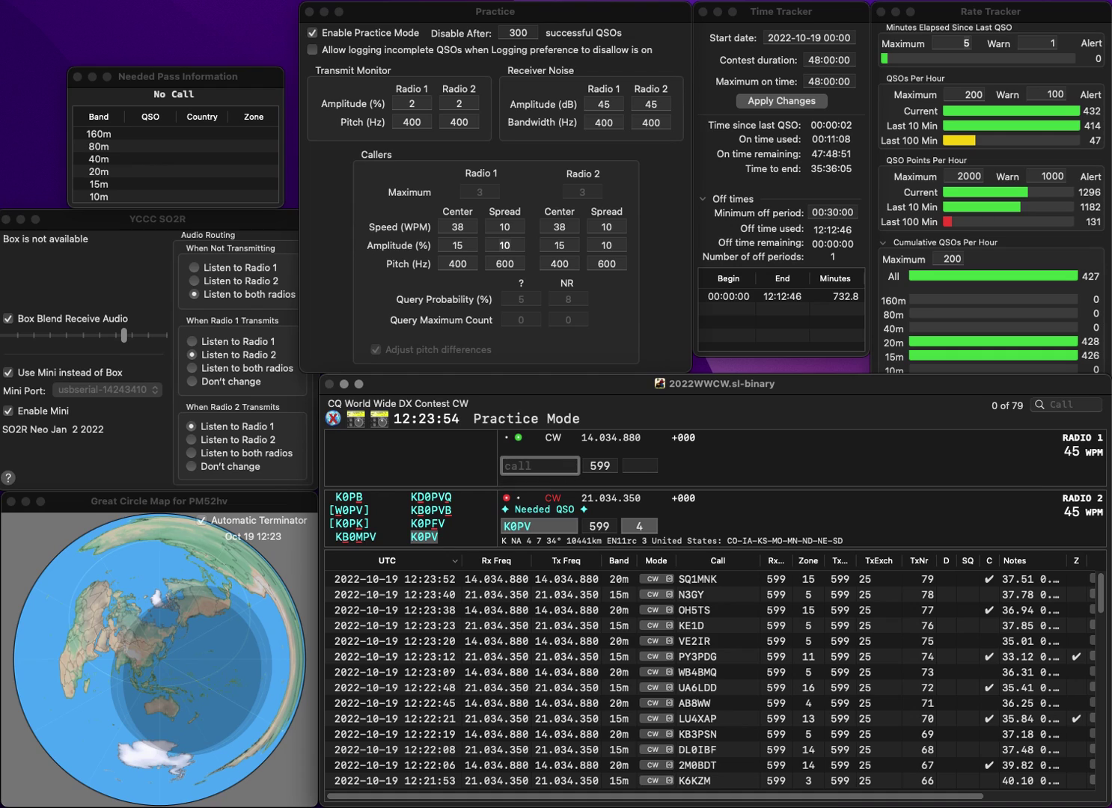
Enter JR3KAH on Radio 1 and send its exchange, and log K0PV with zone 4 and JR3KAH with zone 25
{"action": "type", "text": "JR3KAH"}
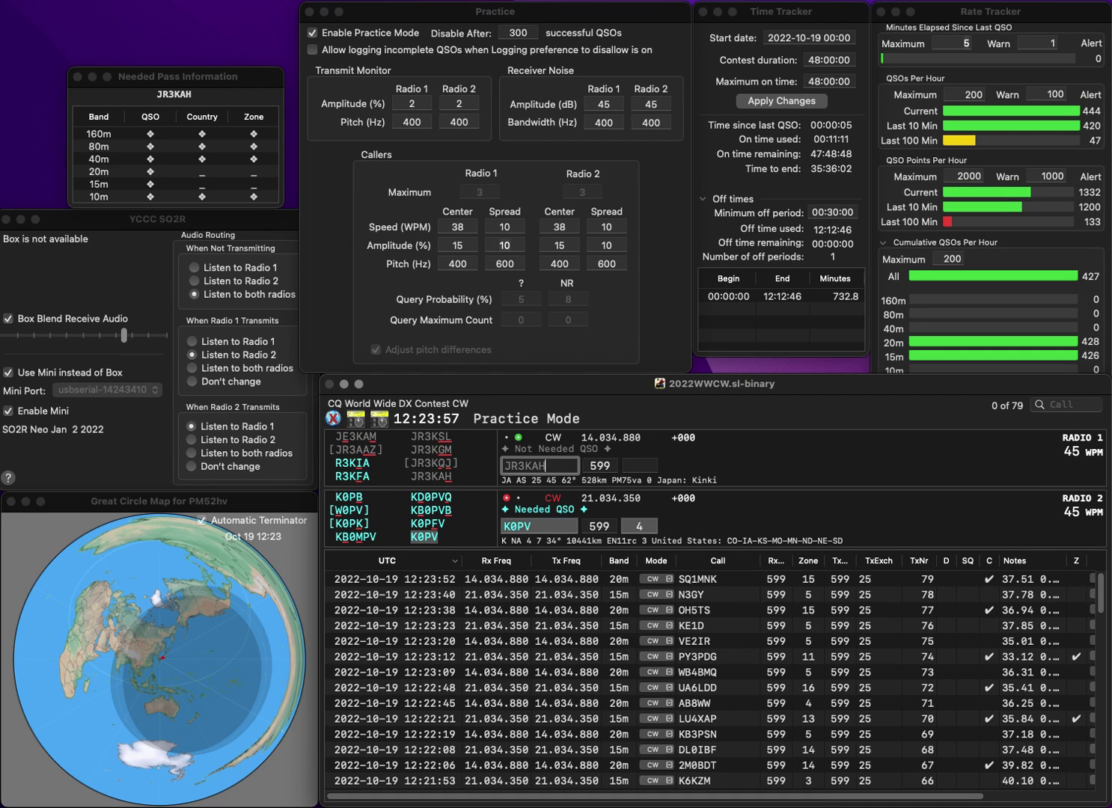
{"action": "key", "text": "Return"}
{"action": "key", "text": "Return"}
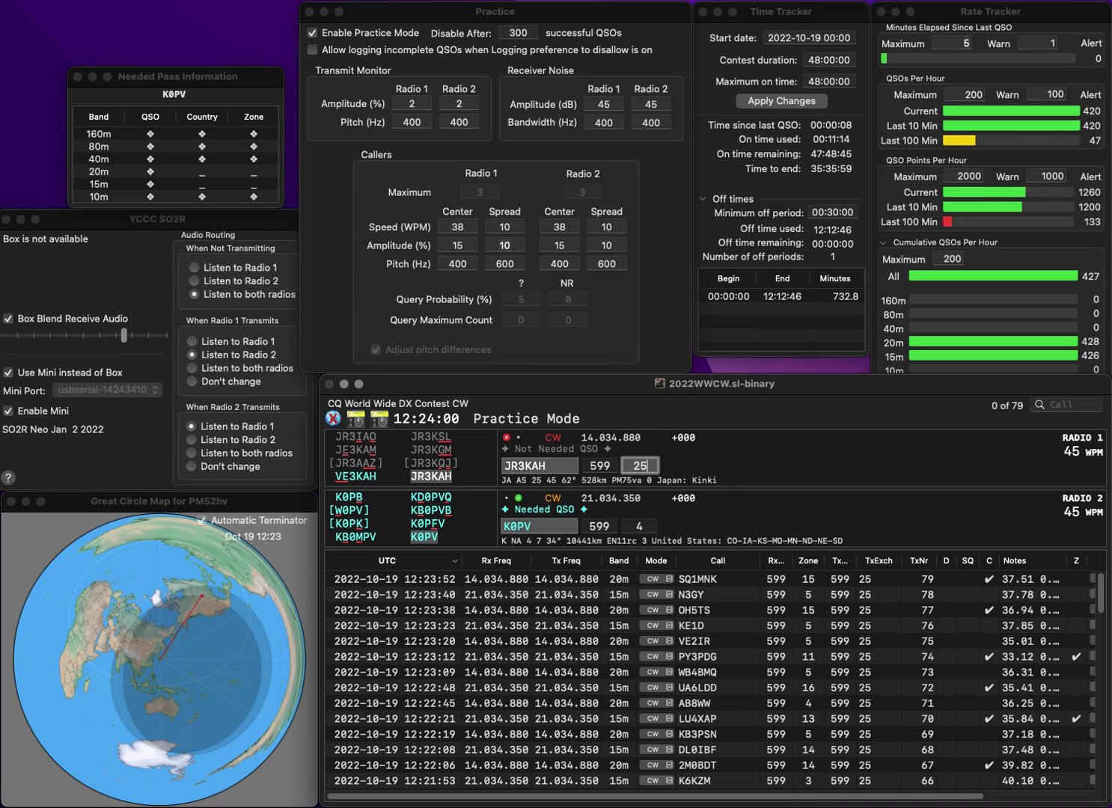
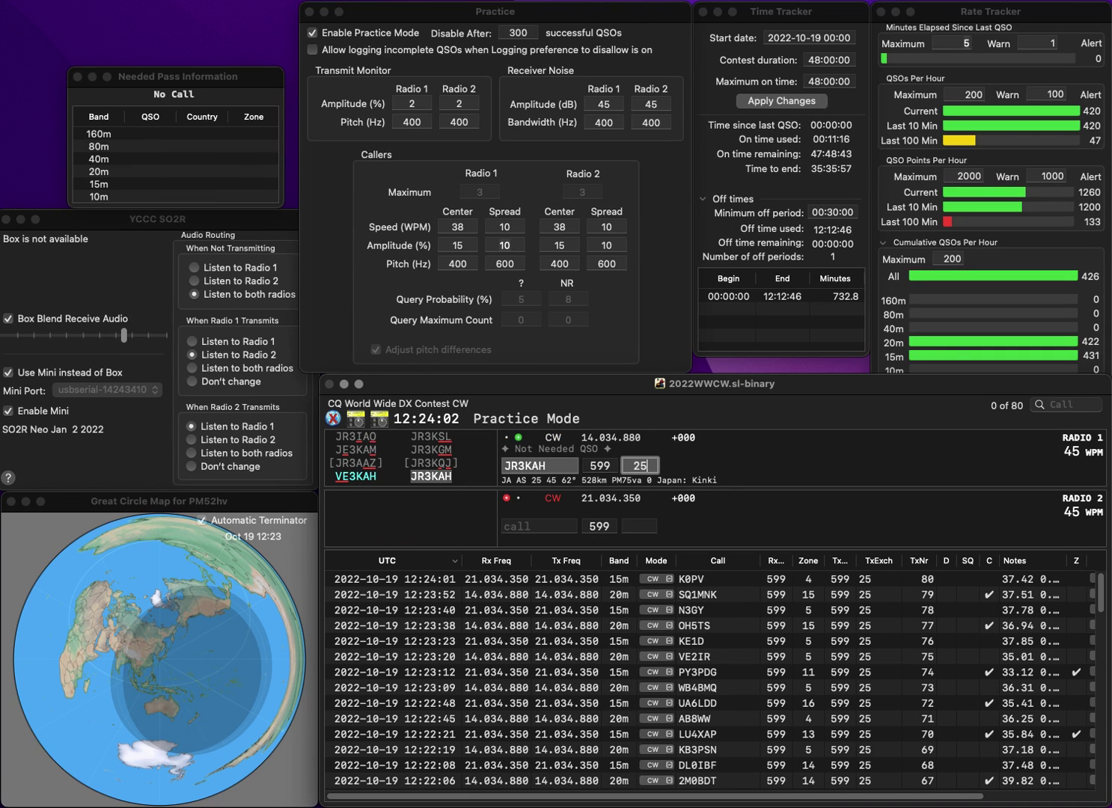
{"action": "key", "text": "Return"}
Enter JP3XAL as the caller on Radio 2 and send its exchange
{"action": "type", "text": "PJP3XA"}
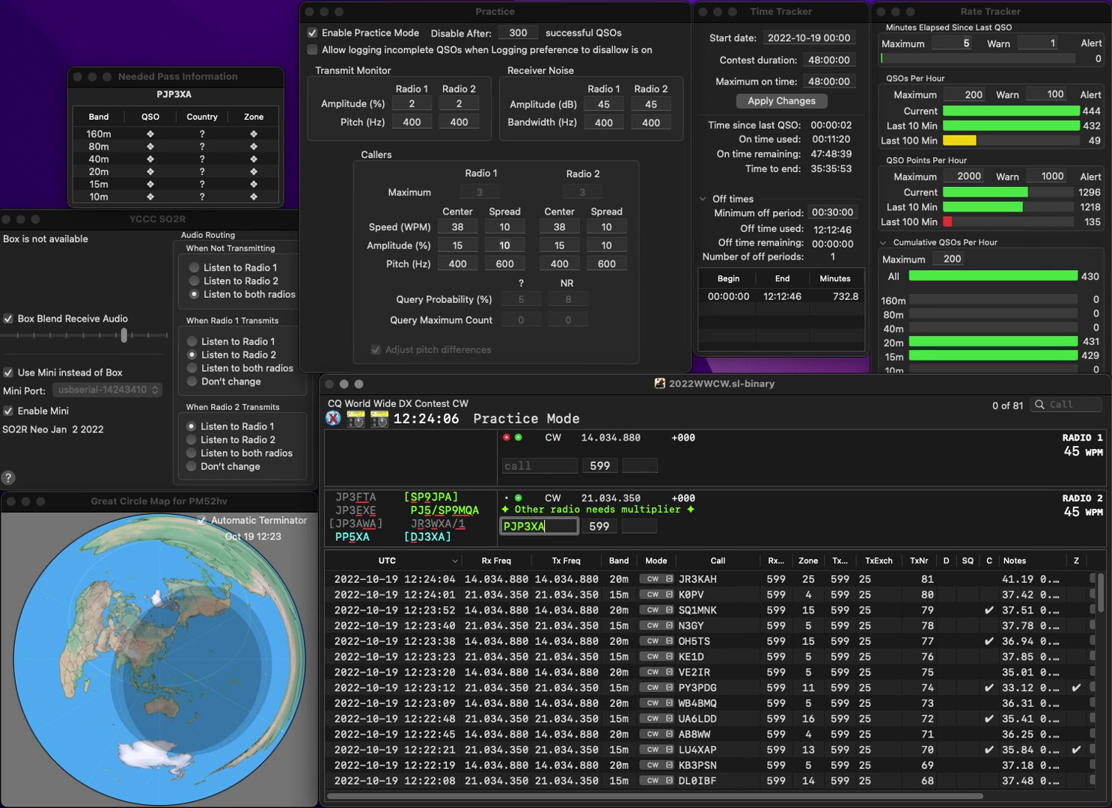
{"action": "key", "text": "super+Left"}
{"action": "key", "text": "Delete"}
{"action": "key", "text": "super+Right"}
{"action": "type", "text": "L"}
{"action": "key", "text": "Return"}
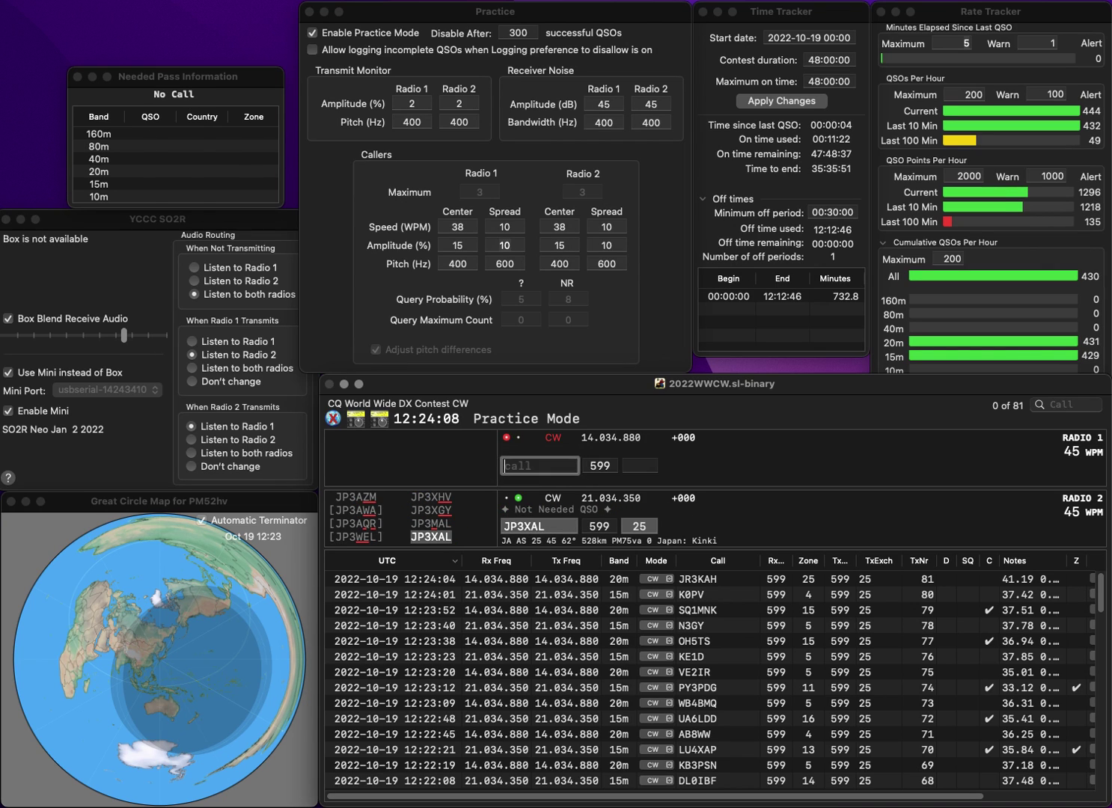
{"action": "type", "text": "YT3MKL"}
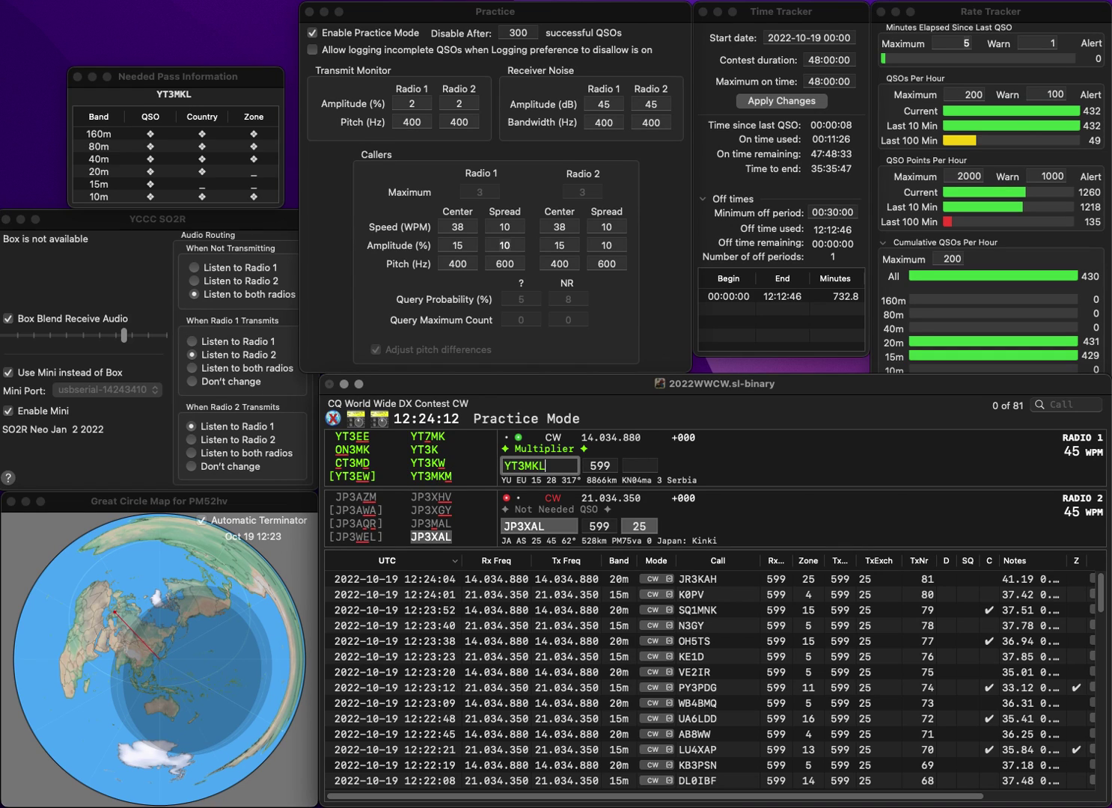
{"action": "key", "text": "BackSpace"}
{"action": "type", "text": "MKM"}
{"action": "key", "text": "Return"}
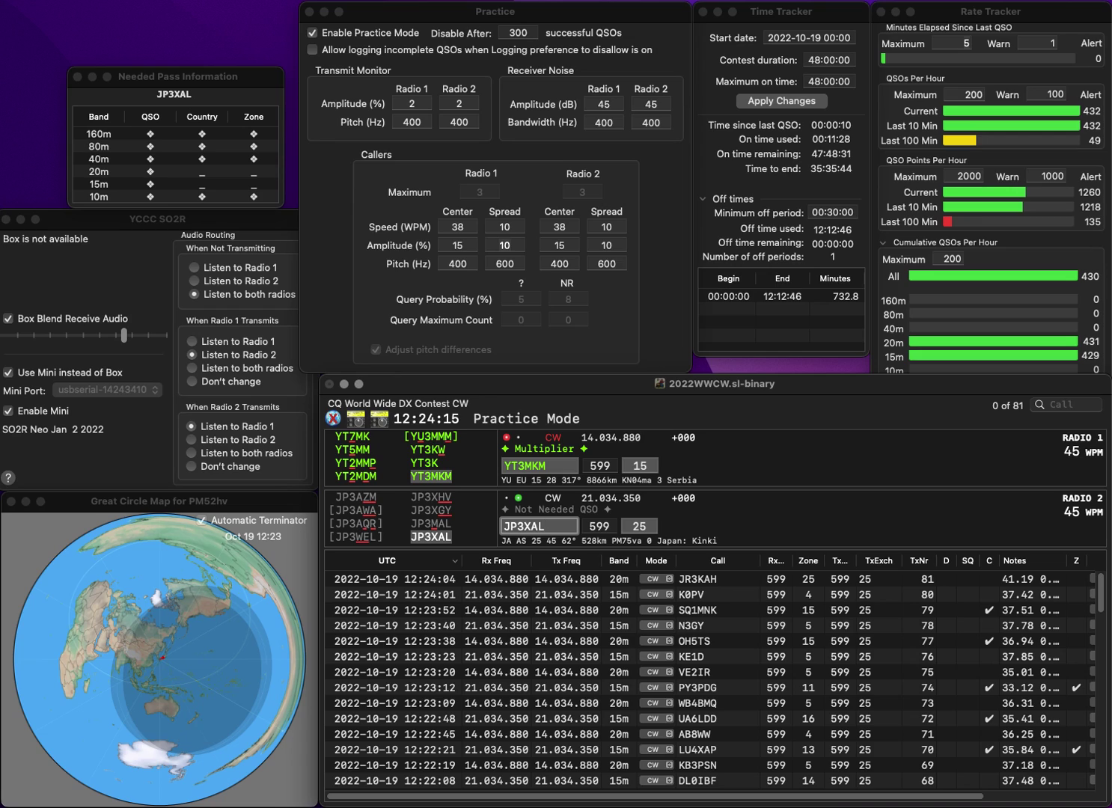
{"action": "key", "text": "Tab"}
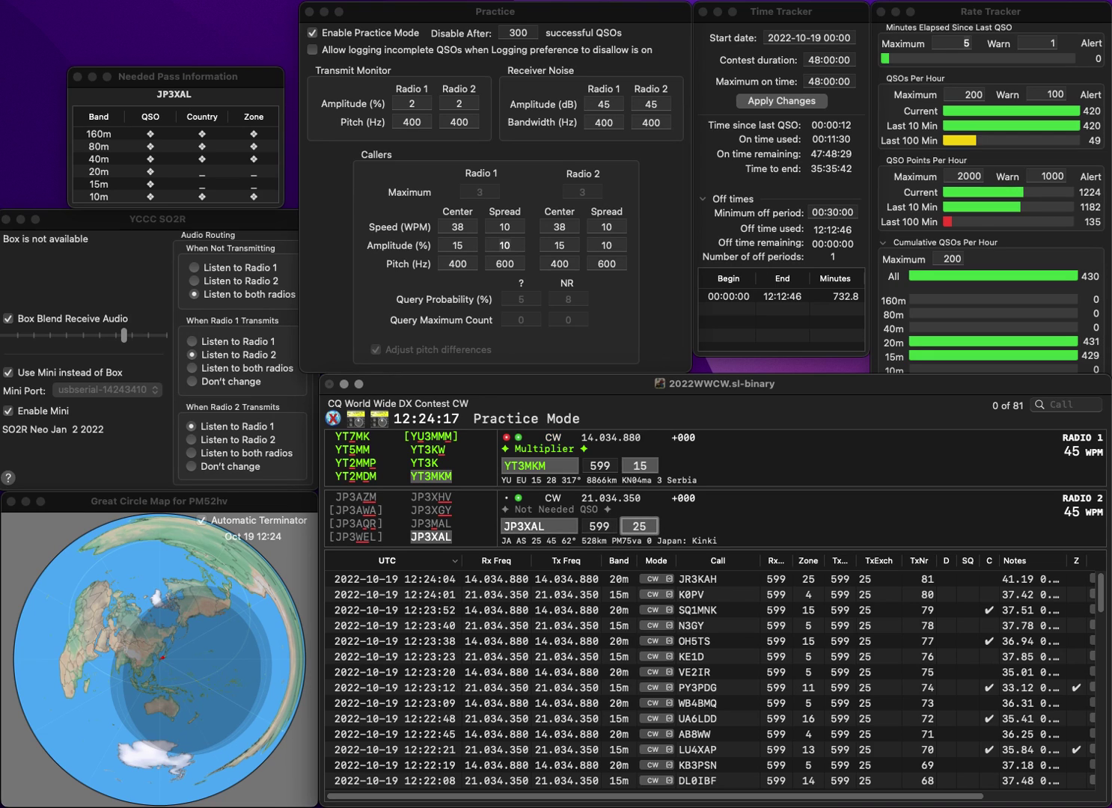
{"action": "key", "text": "Return"}
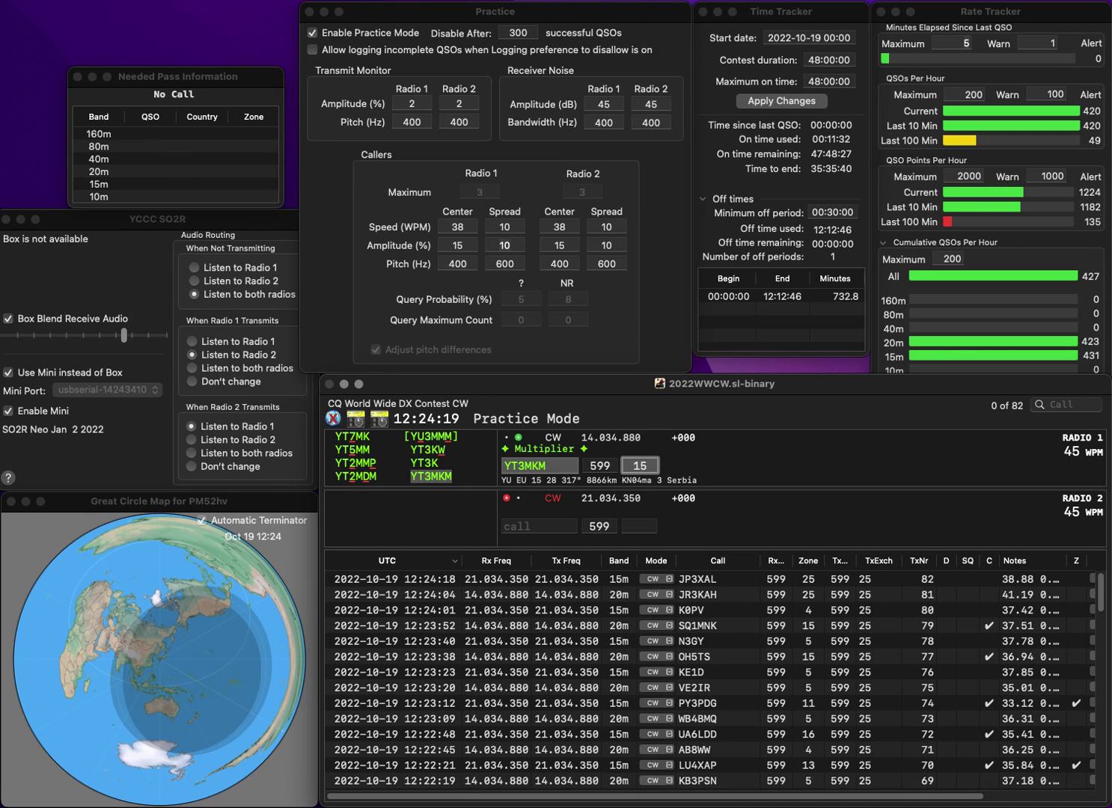
{"action": "key", "text": "Return"}
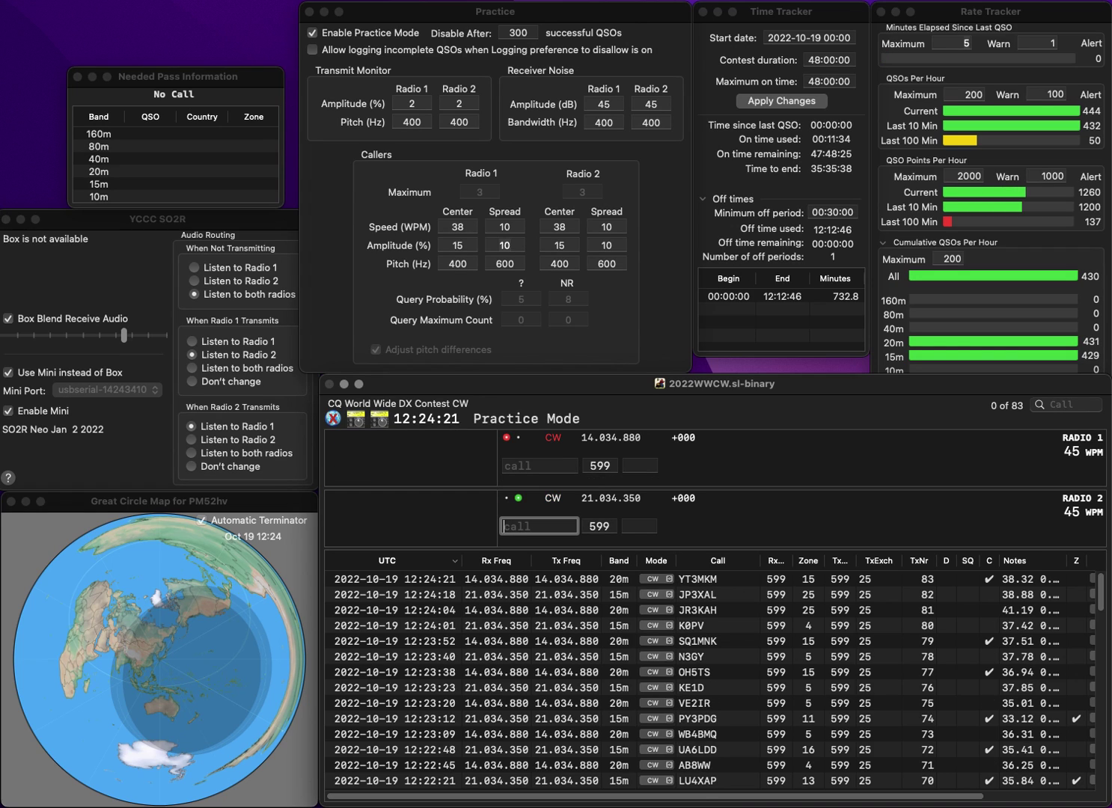
Answer WA4JA on Radio 2 and log it with zone 4, querying the partial call FP on Radio 1 in between
{"action": "type", "text": "WA4JA"}
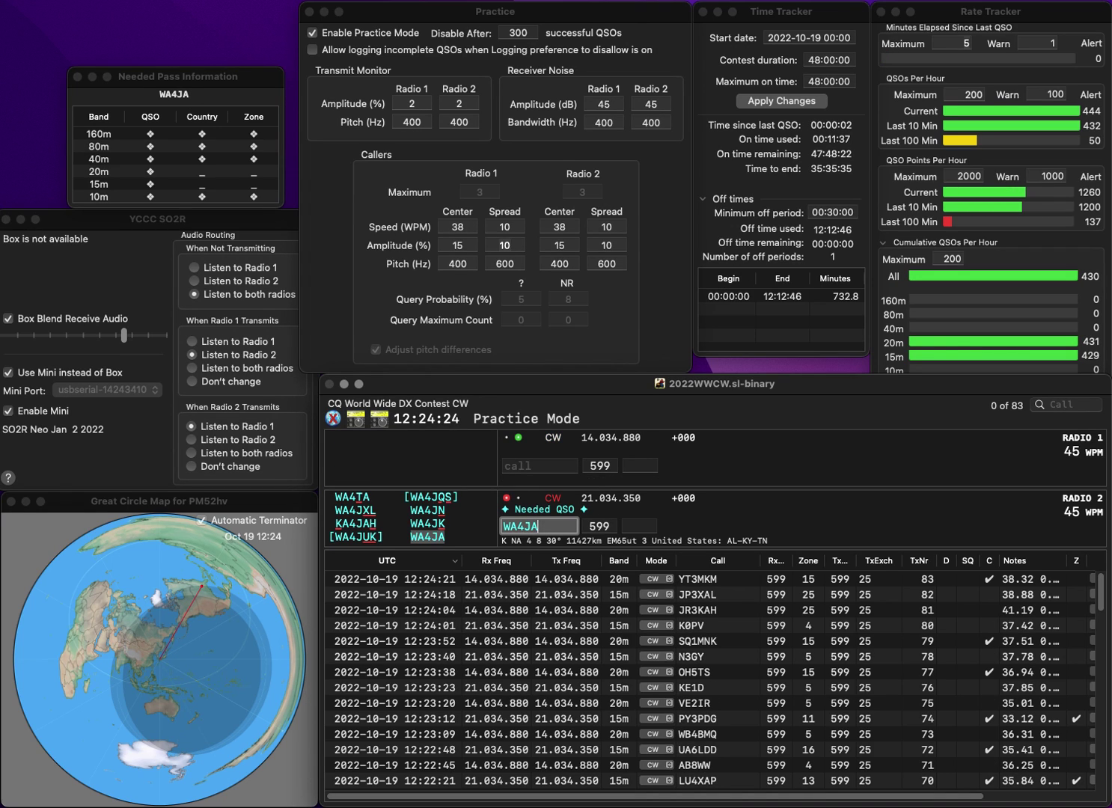
{"action": "key", "text": "Return"}
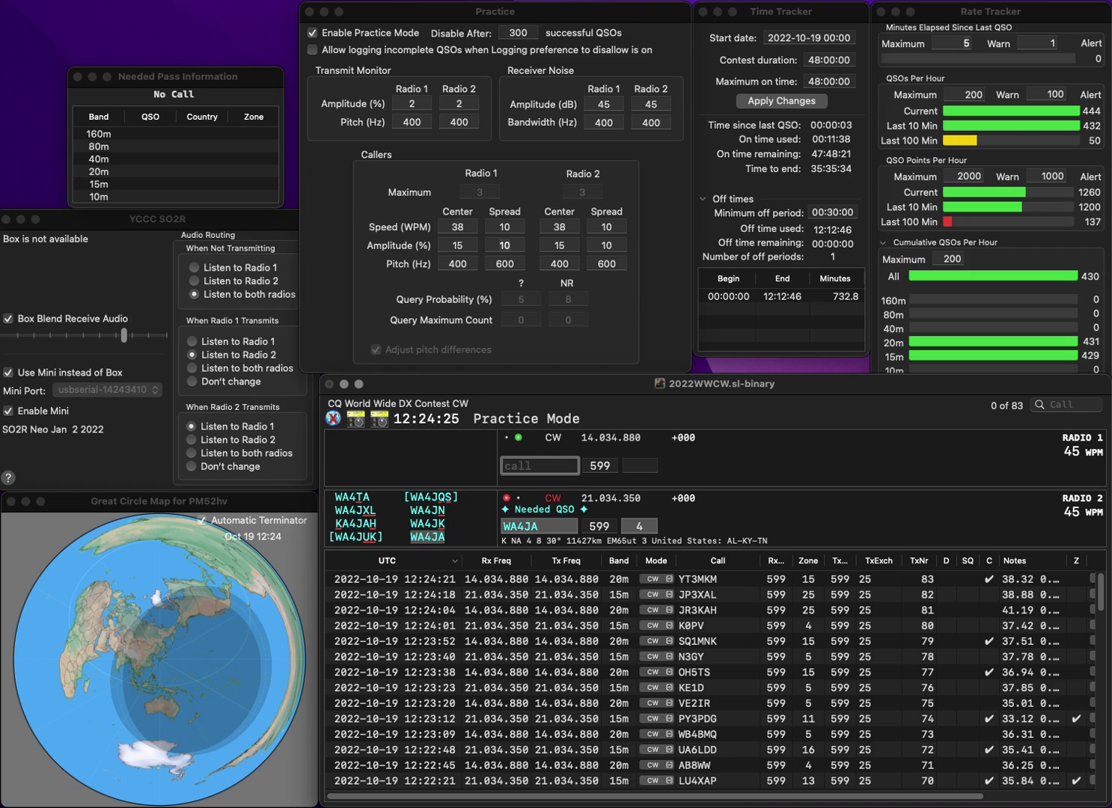
{"action": "type", "text": "FP"}
{"action": "key", "text": "Return"}
{"action": "key", "text": "Tab"}
{"action": "key", "text": "Return"}
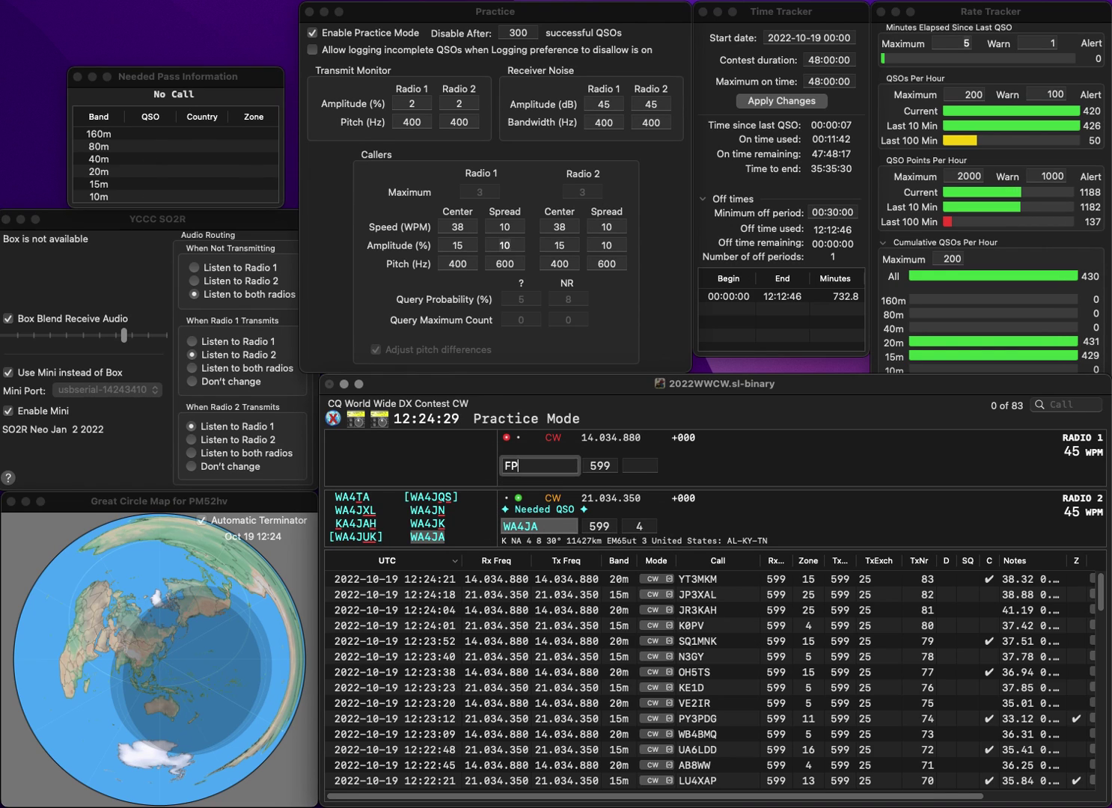
Enter the partial calls PY on Radio 1 and DL on Radio 2, and complete PY2ZR on Radio 1 and send its exchange
{"action": "type", "text": "PY"}
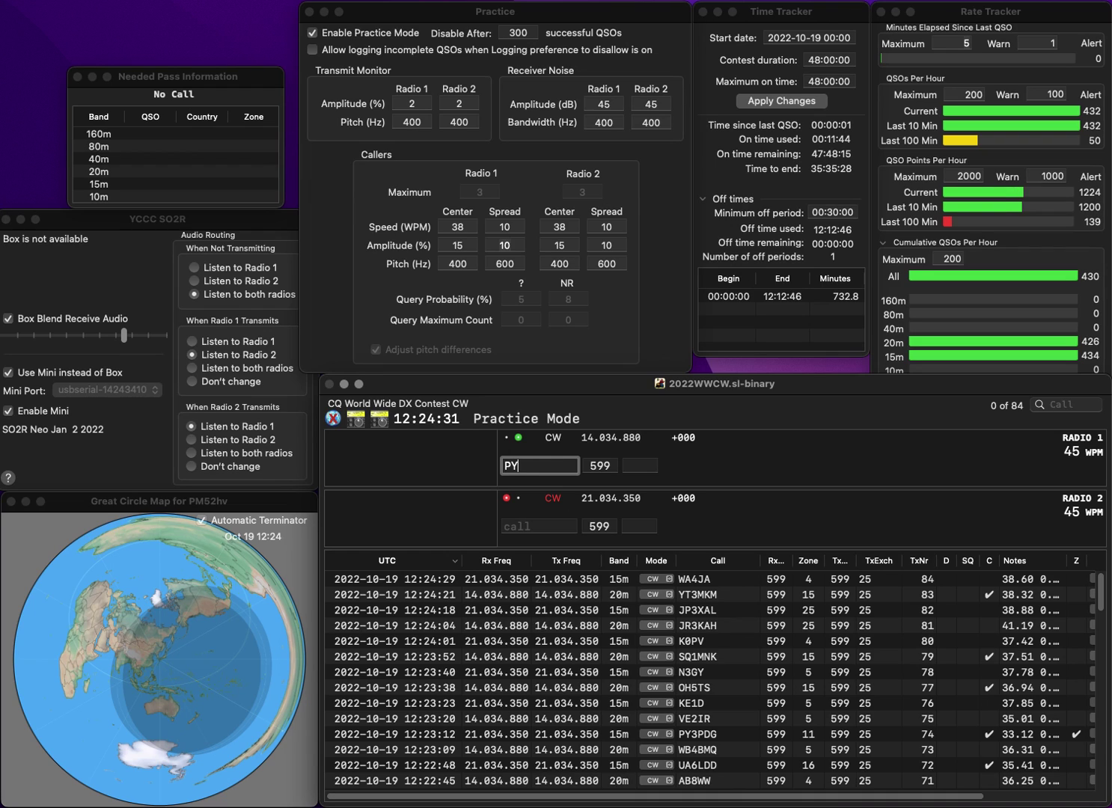
{"action": "key", "text": "Down"}
{"action": "type", "text": "D"}
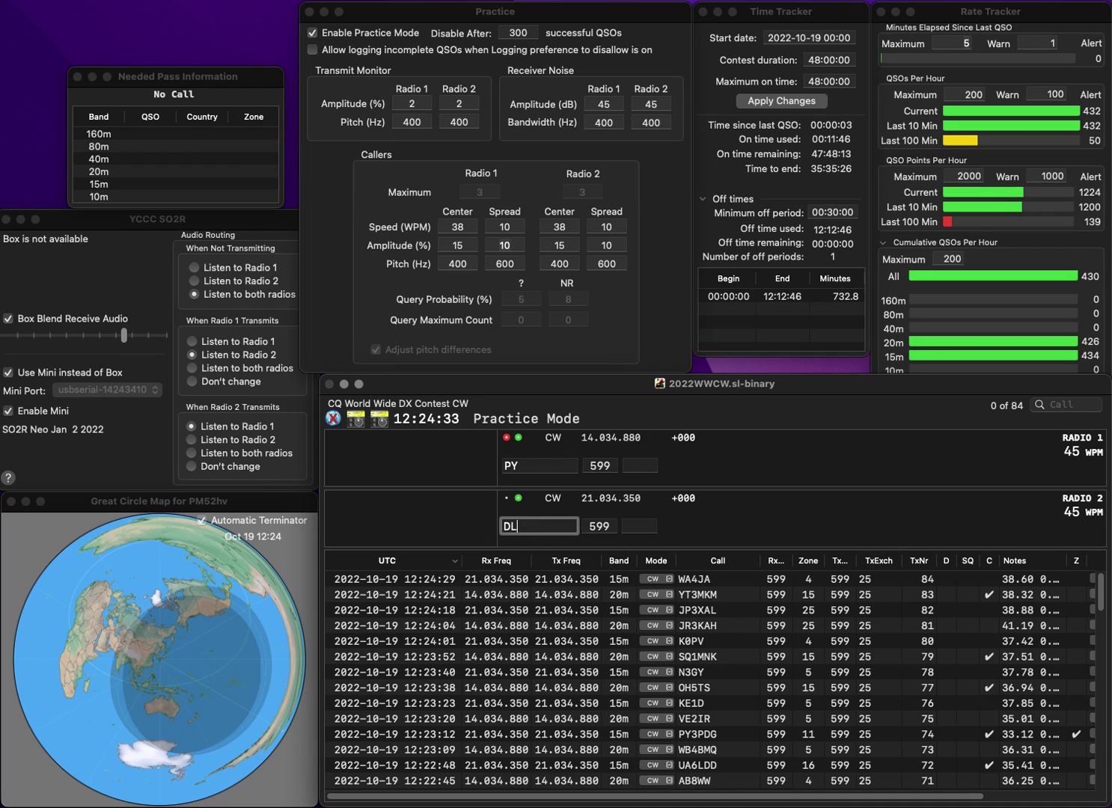
{"action": "key", "text": "Return"}
{"action": "type", "text": "2ZR"}
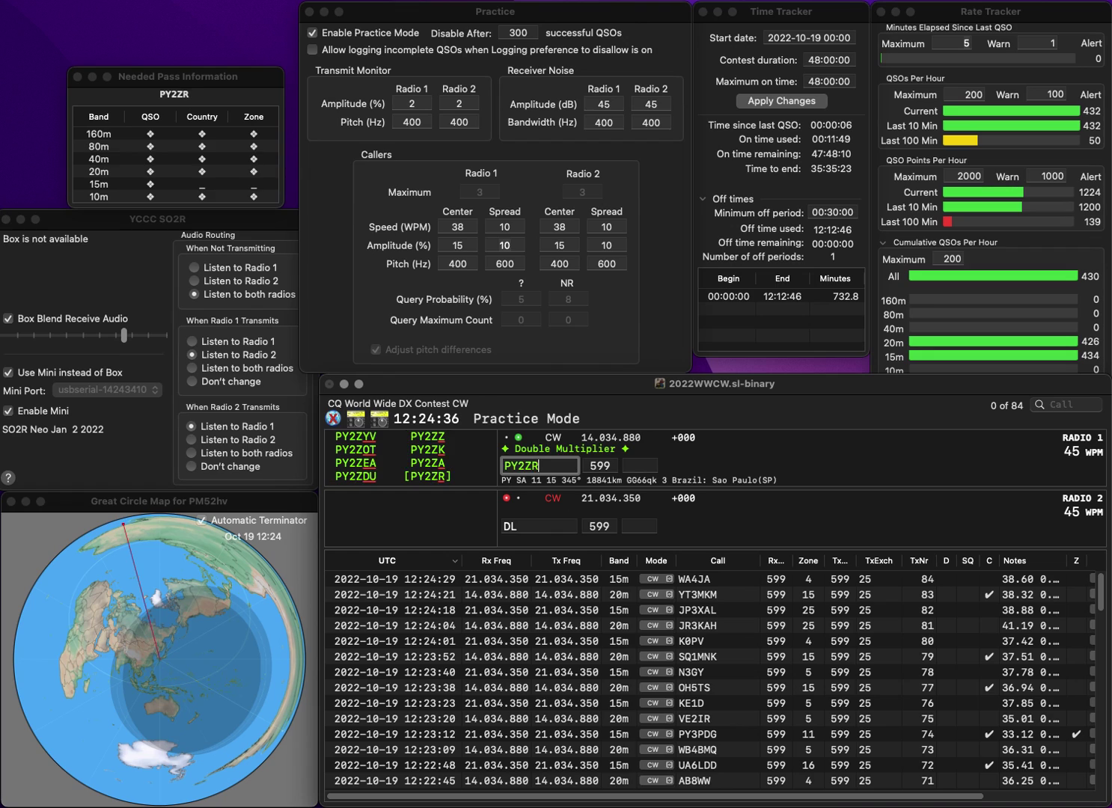
{"action": "key", "text": "Return"}
Complete DL7AUO on Radio 2 and send its exchange, and log PY2ZR with zone 11 and DL7AUO with zone 14
{"action": "type", "text": "L"}
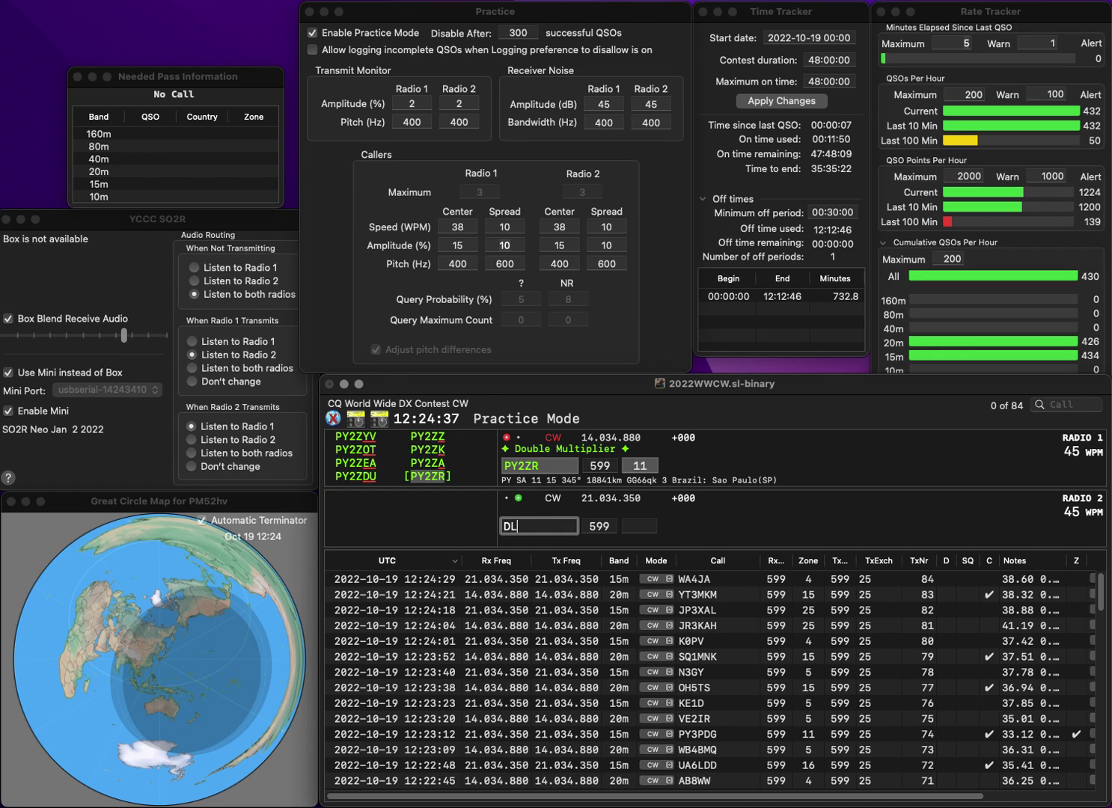
{"action": "type", "text": "7AUO"}
{"action": "key", "text": "Return"}
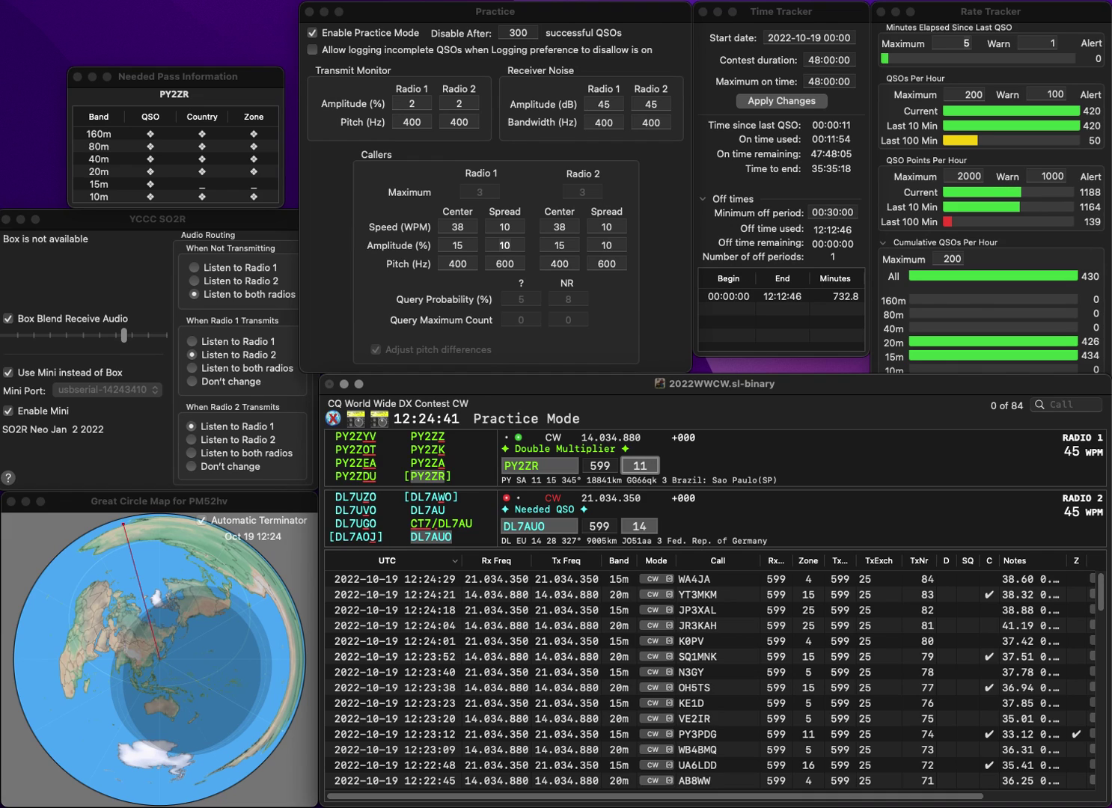
{"action": "key", "text": "Return"}
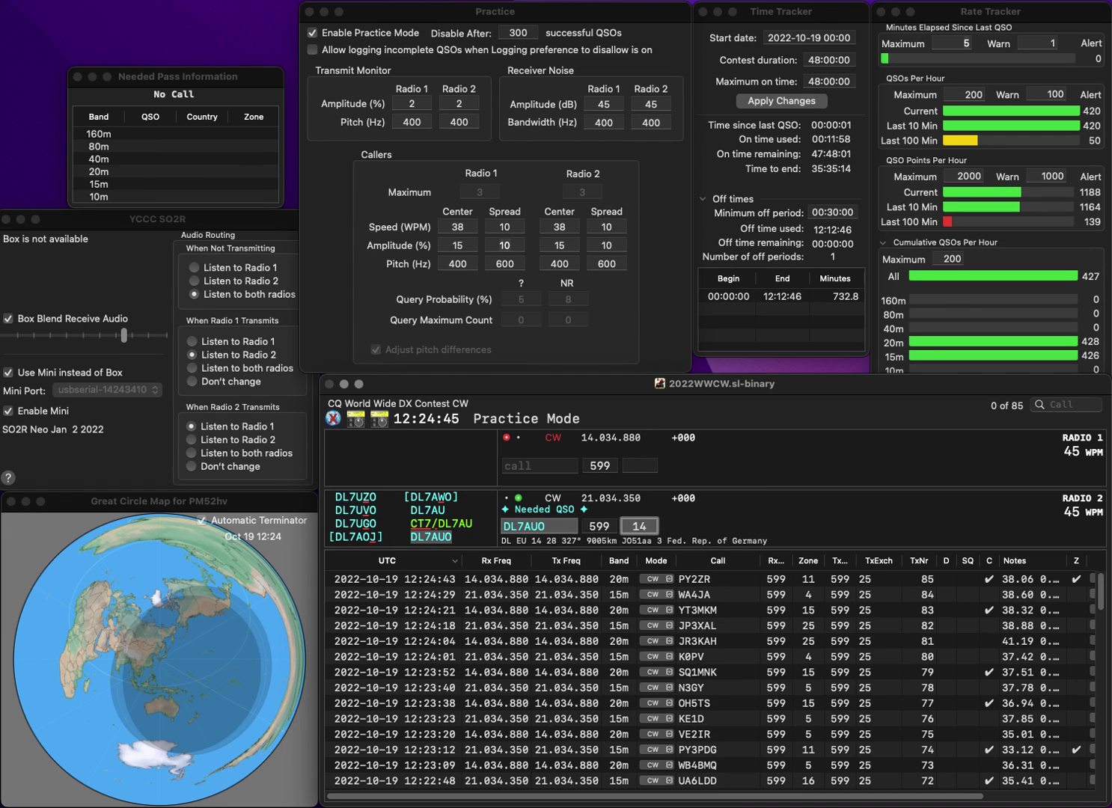
{"action": "key", "text": "Return"}
Answer PP5RP on Radio 1 and K3YMI on Radio 2, and log them with zones 11 and 5
{"action": "type", "text": "PP5RP"}
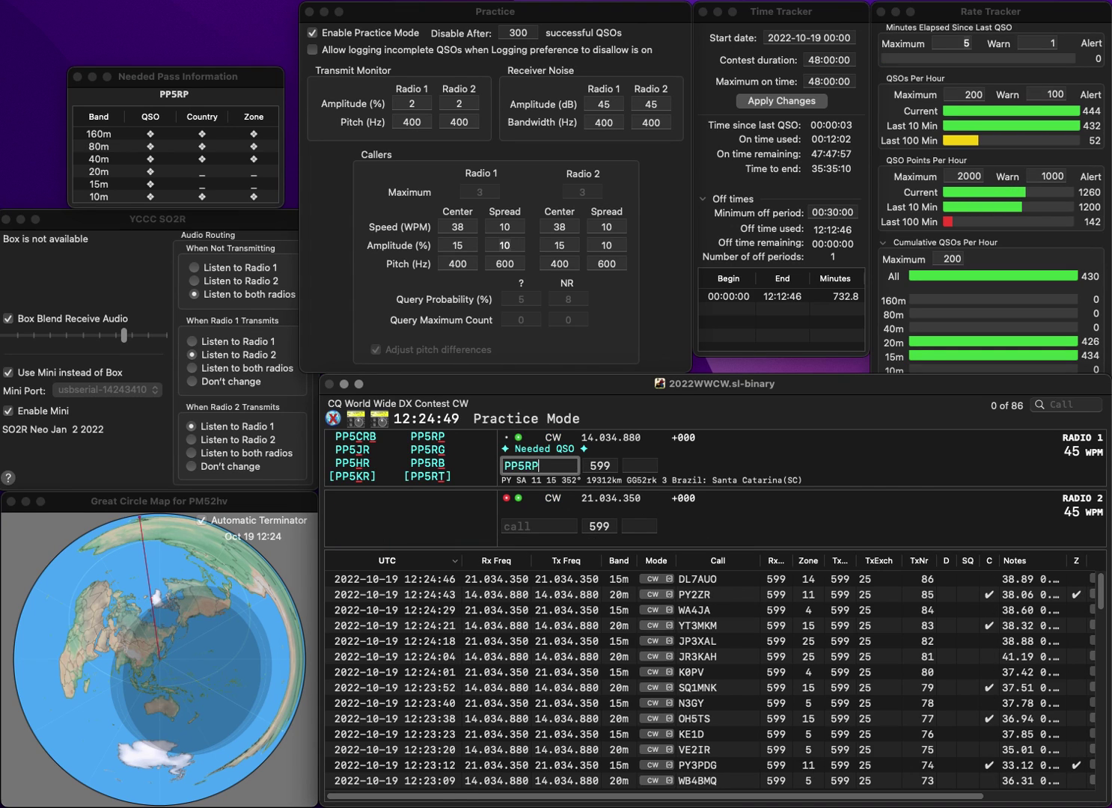
{"action": "key", "text": "Return"}
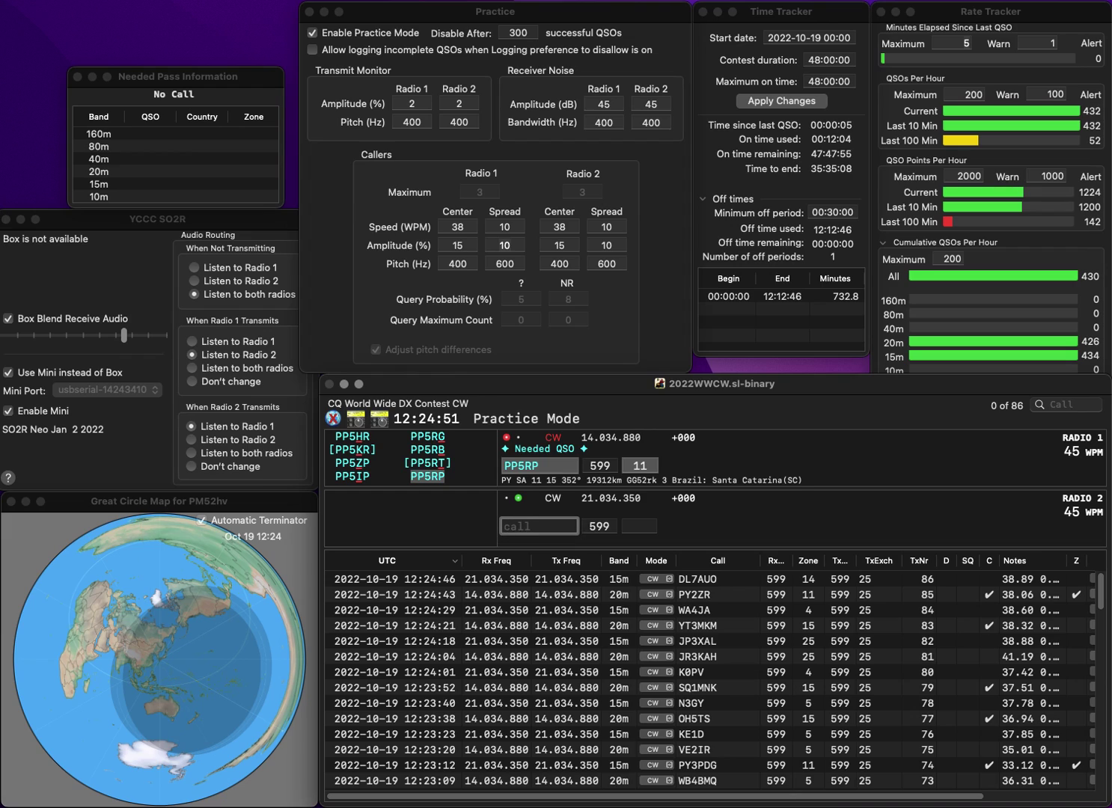
{"action": "type", "text": "K3YMI"}
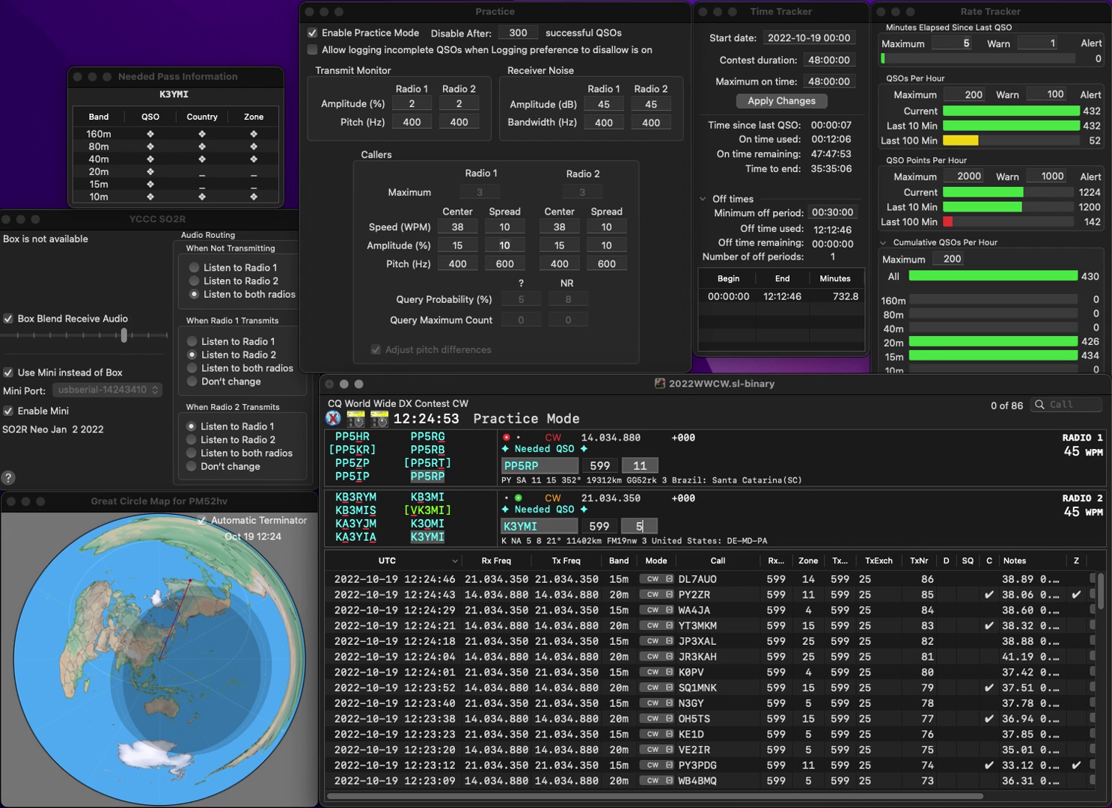
{"action": "key", "text": "Return"}
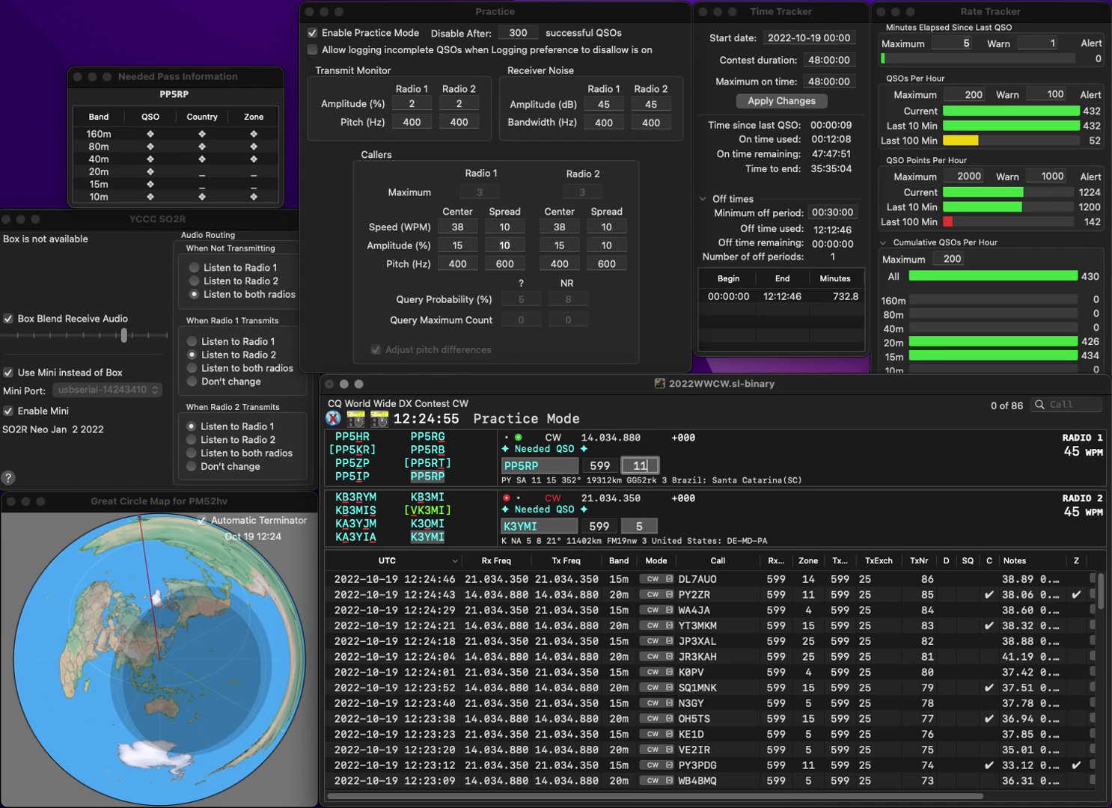
{"action": "key", "text": "Return"}
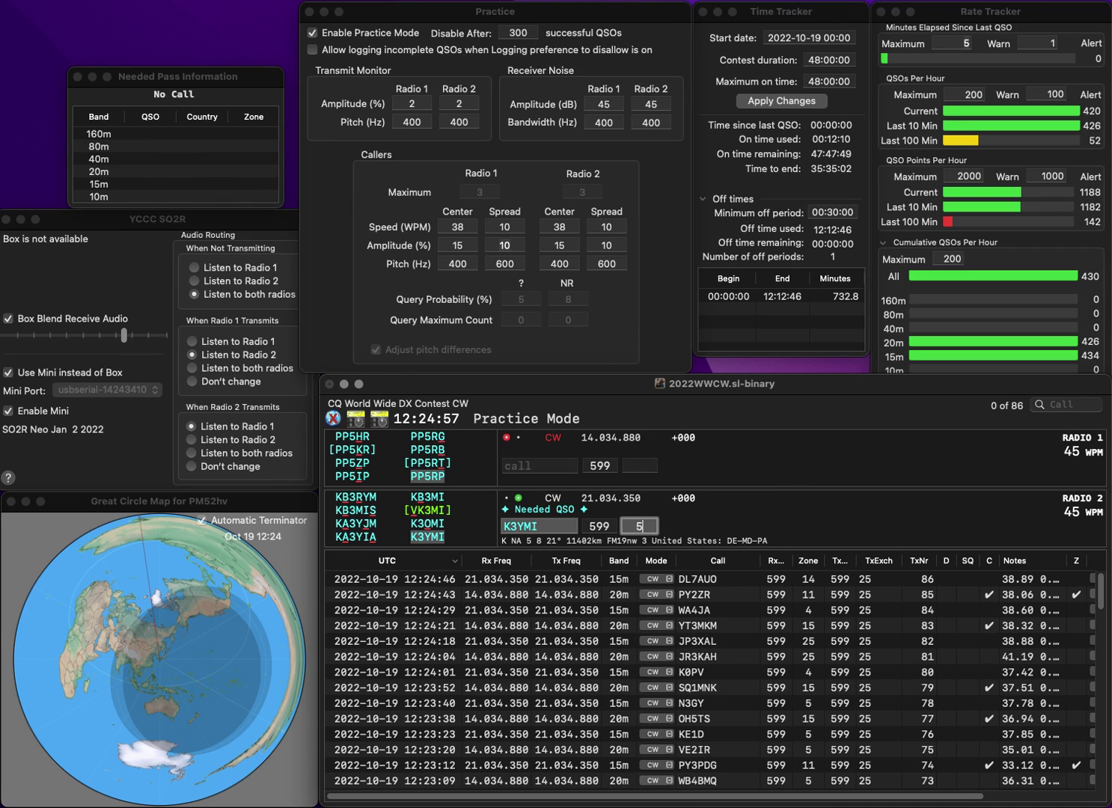
{"action": "key", "text": "Return"}
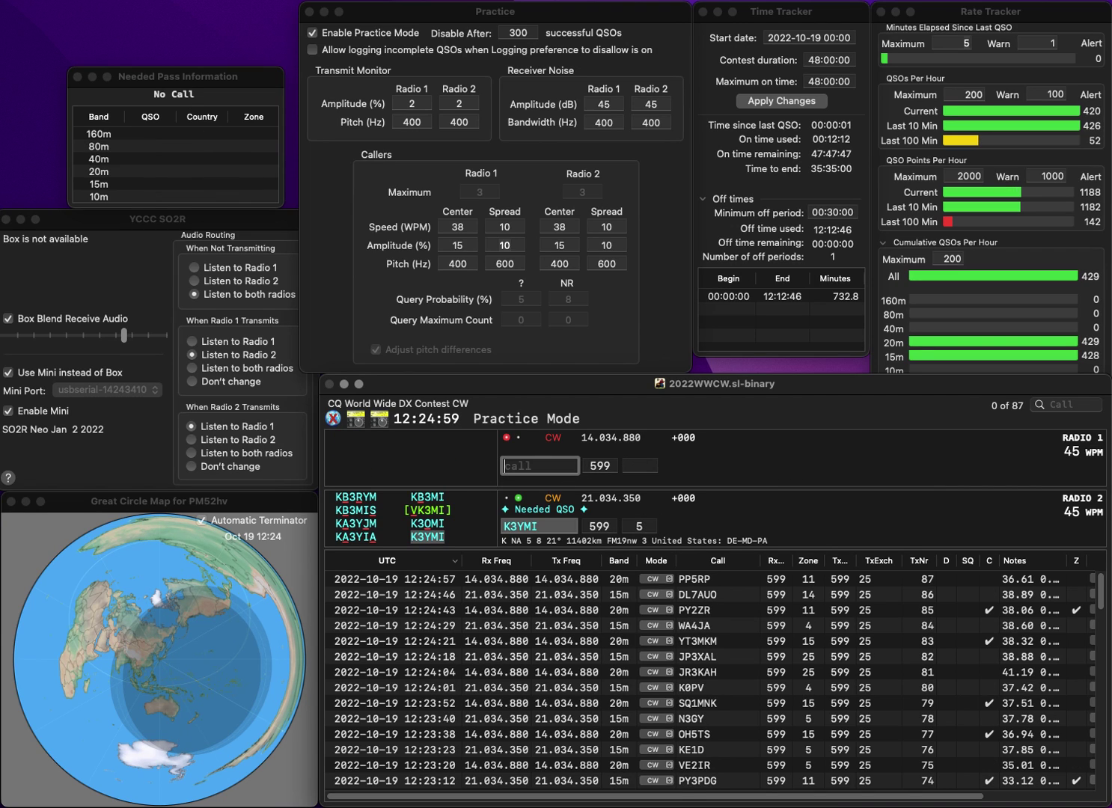
{"action": "type", "text": "N4"}
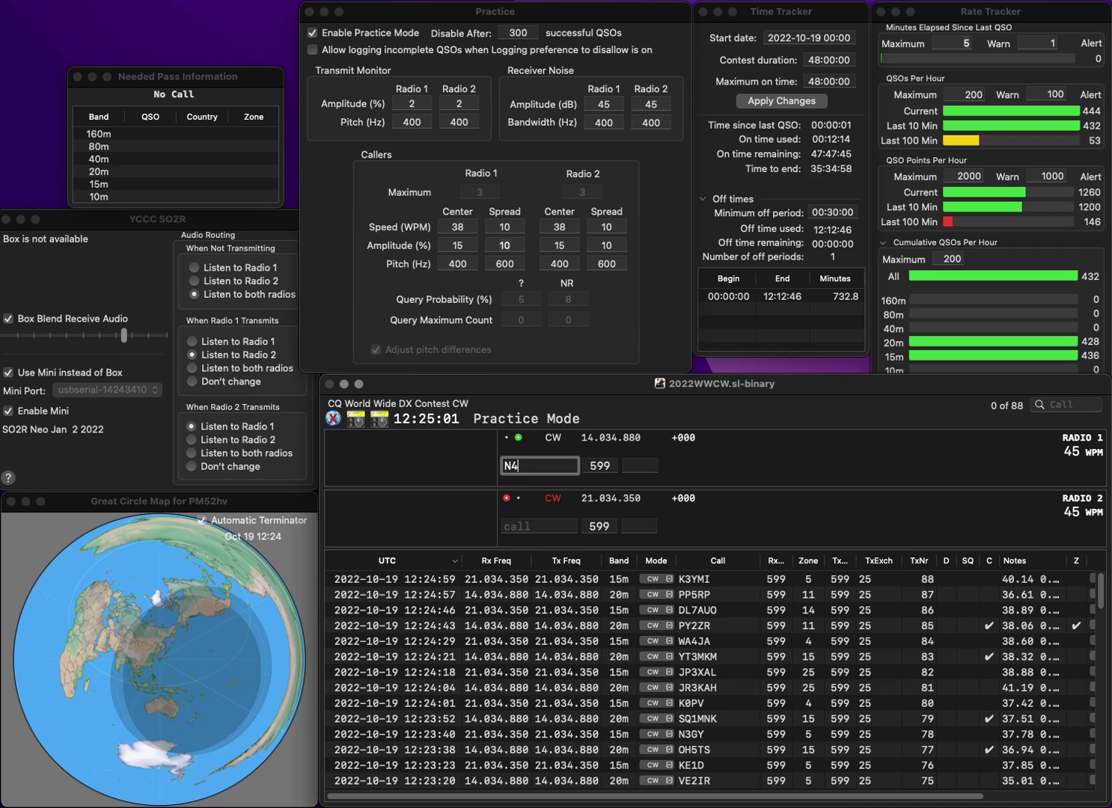
{"action": "key", "text": "Return"}
{"action": "type", "text": "F3BSE"}
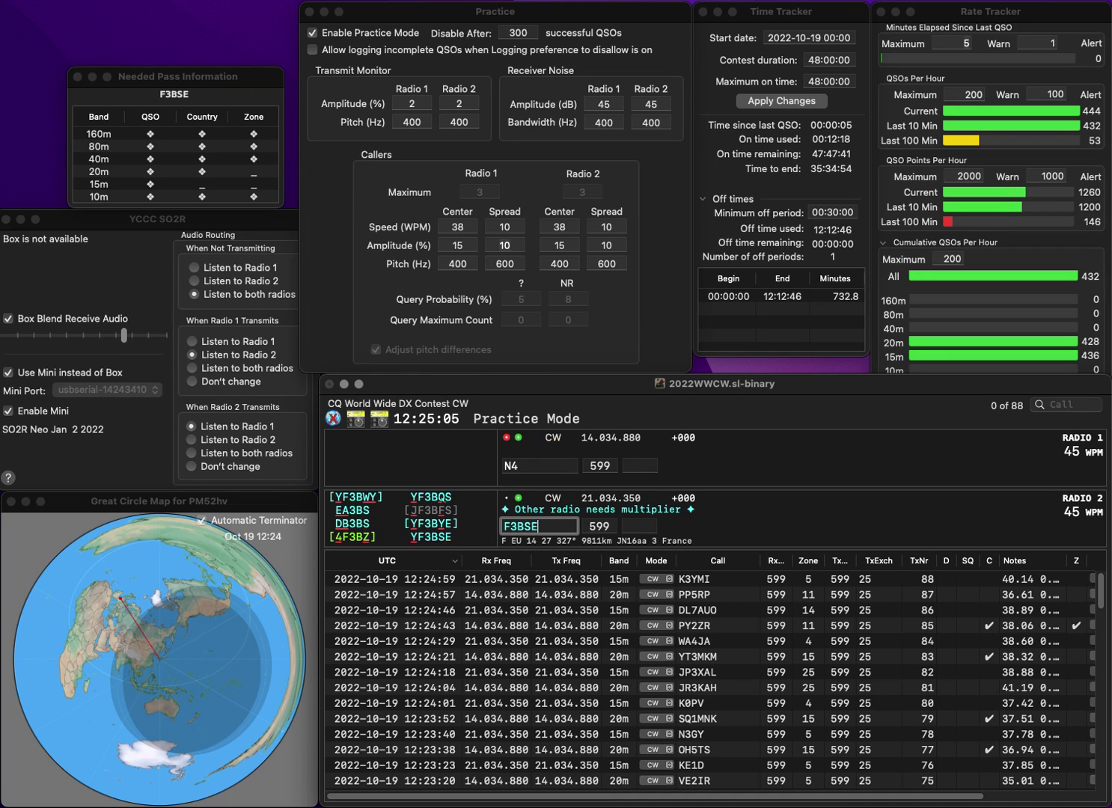
{"action": "key", "text": "super+Left"}
{"action": "type", "text": "Y"}
{"action": "key", "text": "Return"}
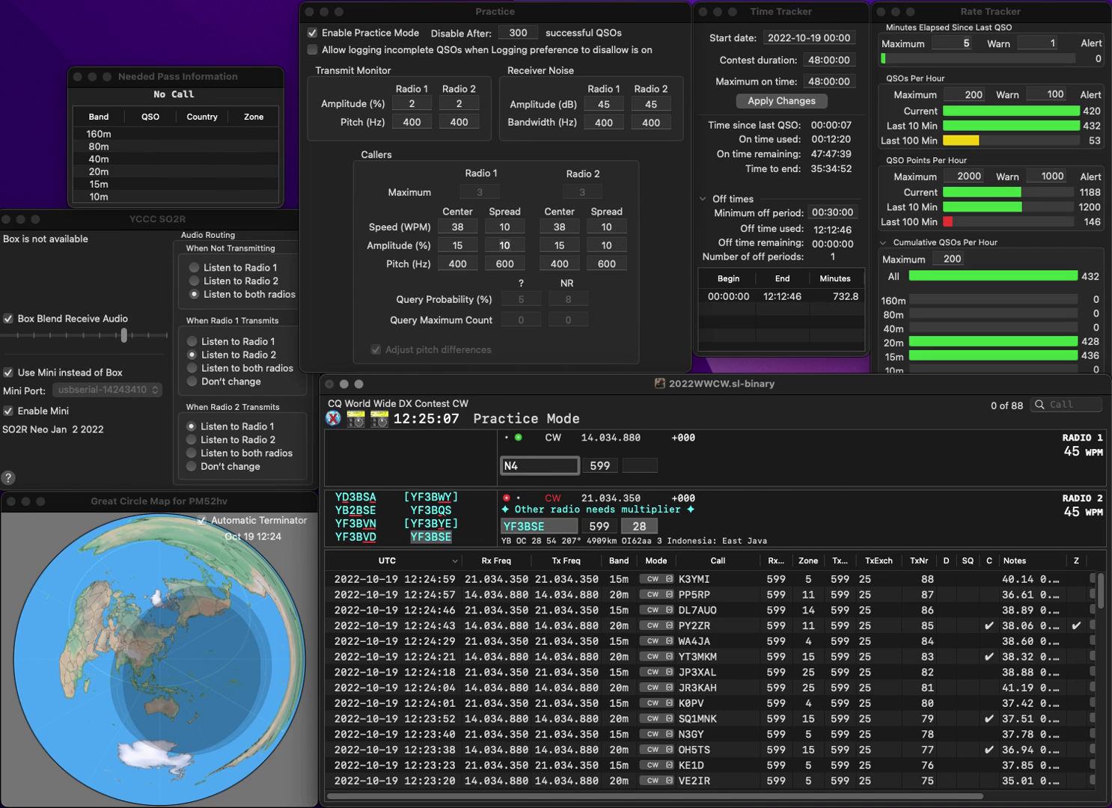
{"action": "type", "text": "BT"}
{"action": "key", "text": "Return"}
{"action": "key", "text": "space"}
{"action": "key", "text": "Left"}
{"action": "key", "text": "Left"}
{"action": "key", "text": "BackSpace"}
{"action": "key", "text": "Escape"}
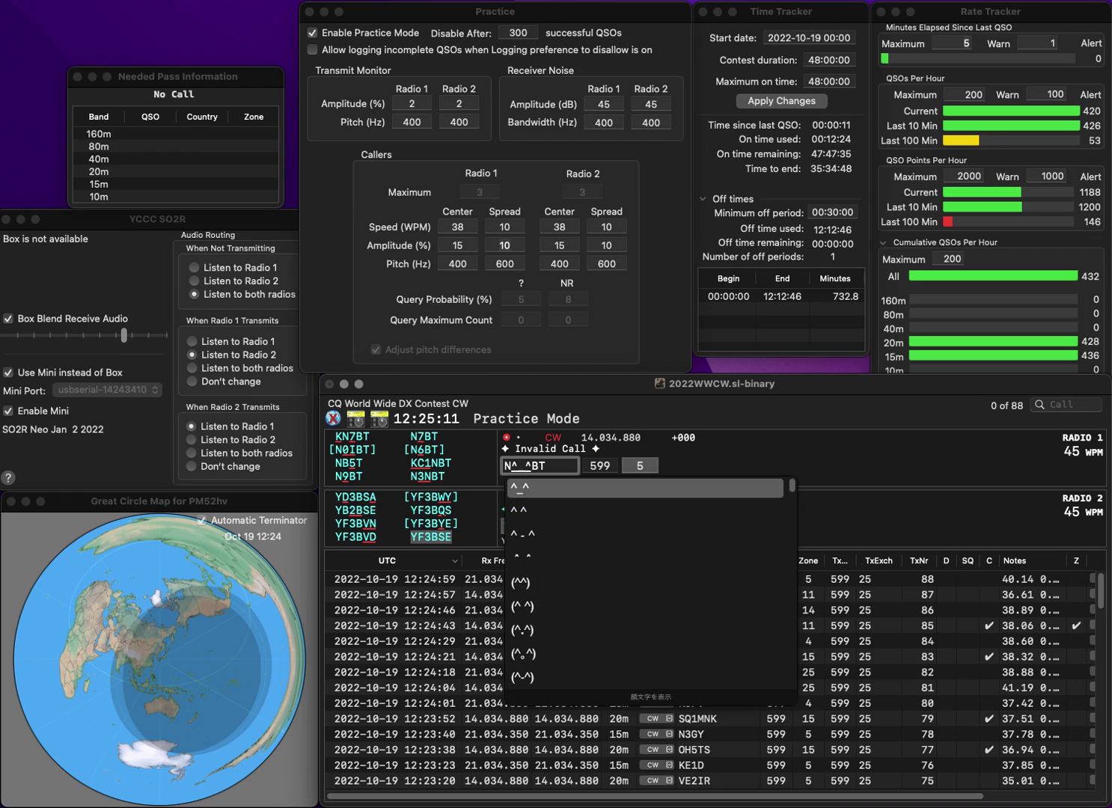
{"action": "key", "text": "Escape"}
{"action": "key", "text": "BackSpace"}
{"action": "type", "text": "3"}
{"action": "key", "text": "Return"}
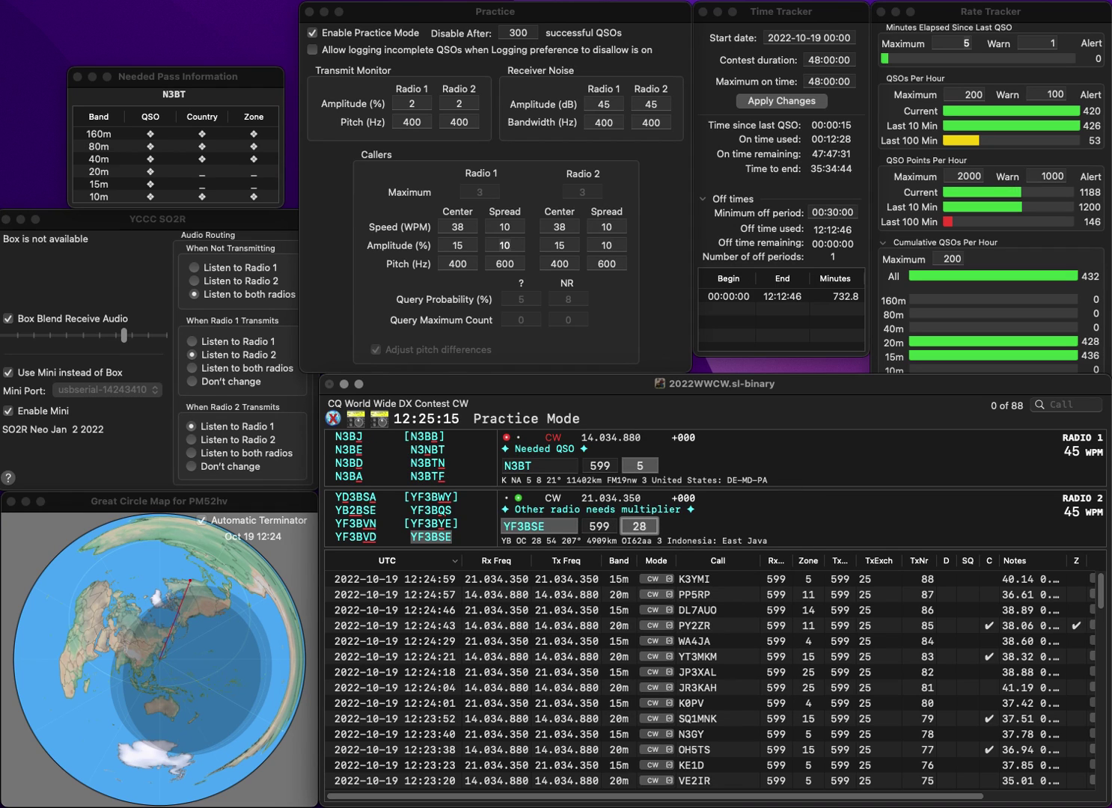
{"action": "key", "text": "Return"}
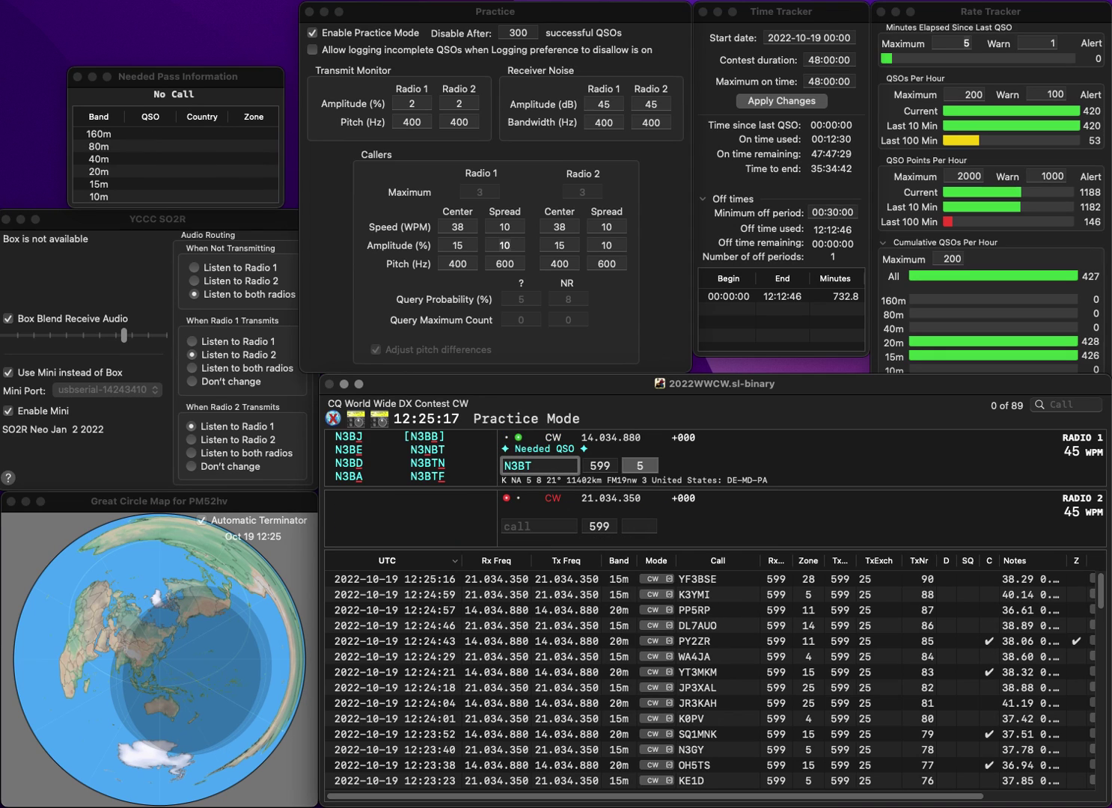
{"action": "key", "text": "BackSpace"}
{"action": "type", "text": "4"}
{"action": "key", "text": "Right"}
{"action": "key", "text": "BackSpace"}
{"action": "type", "text": "D"}
{"action": "key", "text": "Return"}
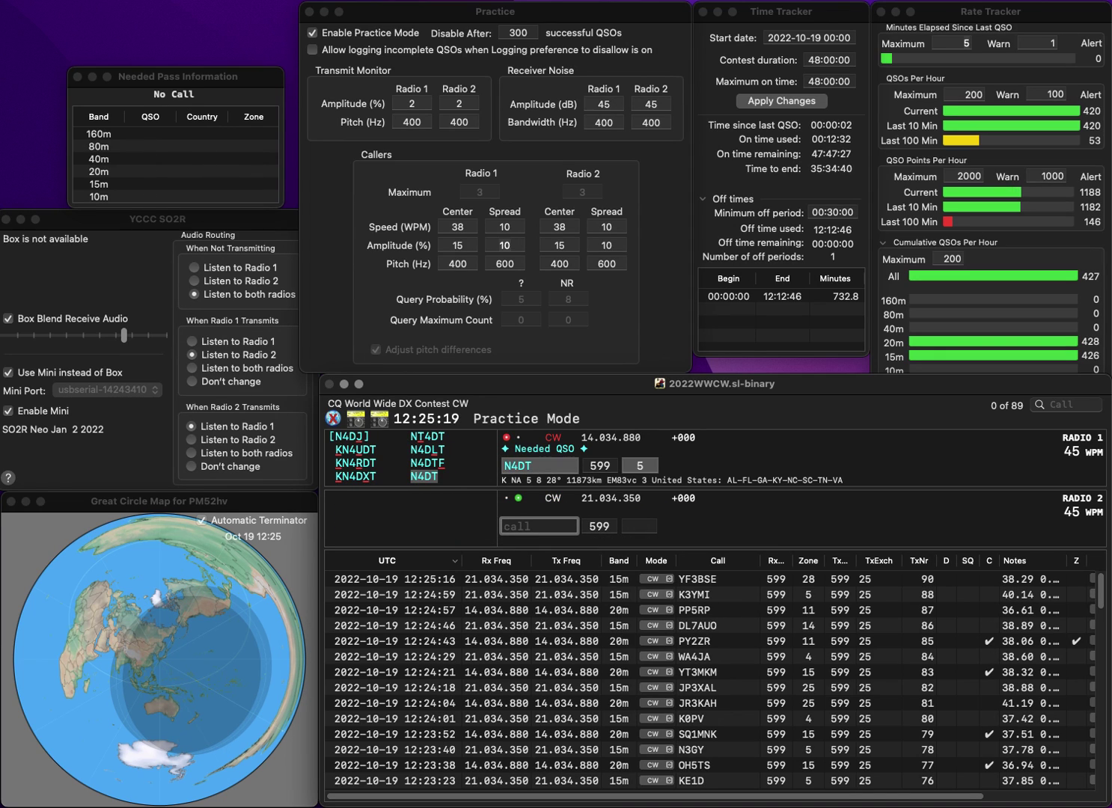
{"action": "type", "text": "KL9UO"}
{"action": "key", "text": "Left"}
{"action": "key", "text": "Left"}
{"action": "key", "text": "Left"}
{"action": "key", "text": "Left"}
{"action": "key", "text": "BackSpace"}
{"action": "type", "text": "D"}
{"action": "key", "text": "Return"}
{"action": "key", "text": "Return"}
{"action": "key", "text": "Return"}
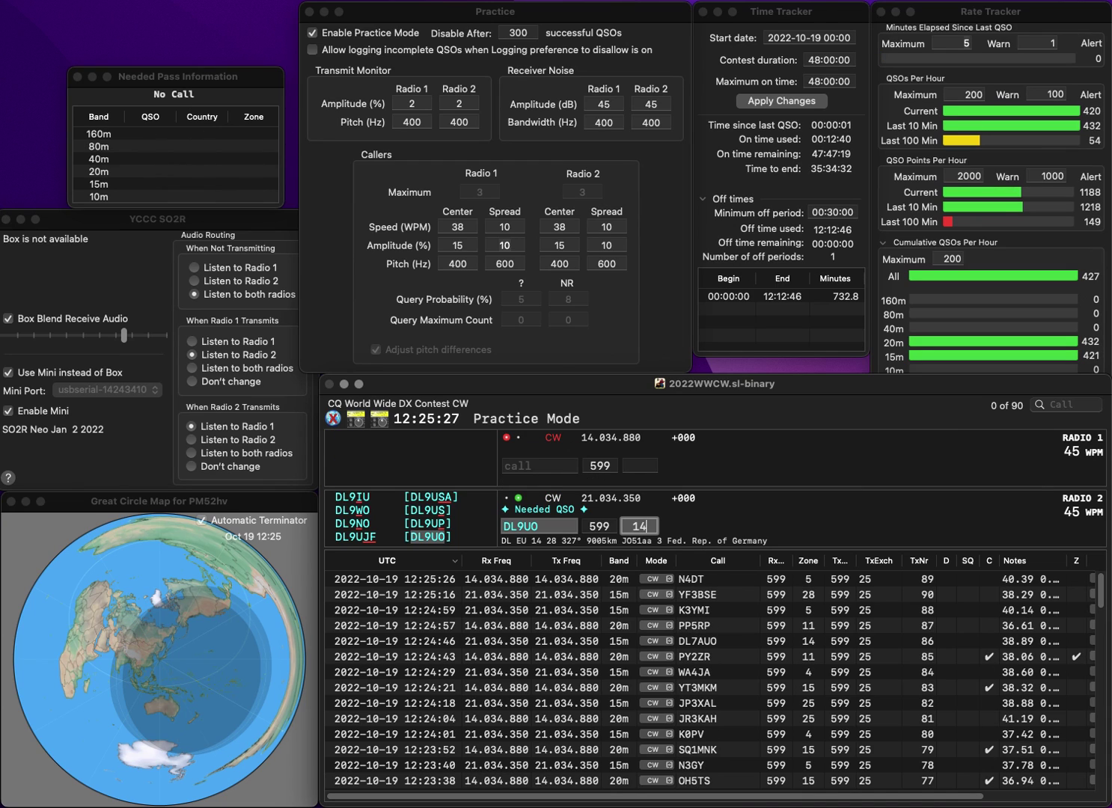
{"action": "key", "text": "Return"}
Enter ON6MS/P as the caller on Radio 1 and send its exchange
{"action": "type", "text": "ONNMS/P"}
{"action": "left_click", "coordinate": [518, 466]}
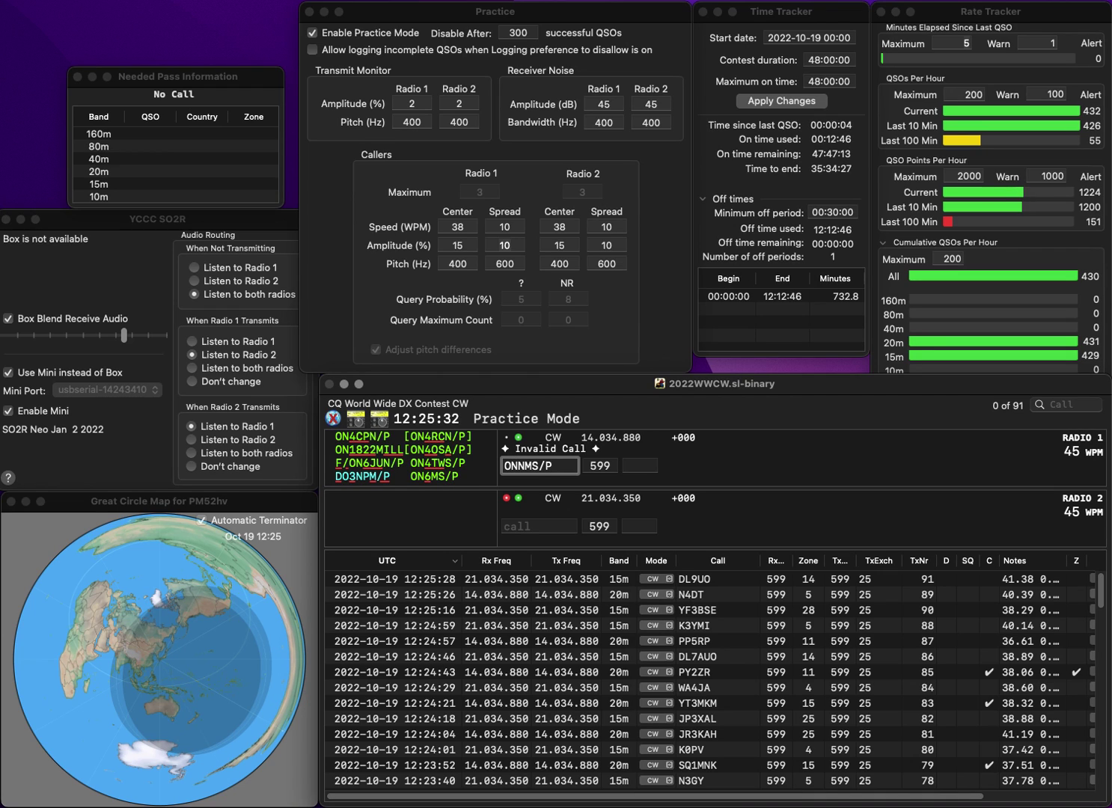
{"action": "key", "text": "Delete"}
{"action": "type", "text": "6"}
{"action": "key", "text": "Return"}
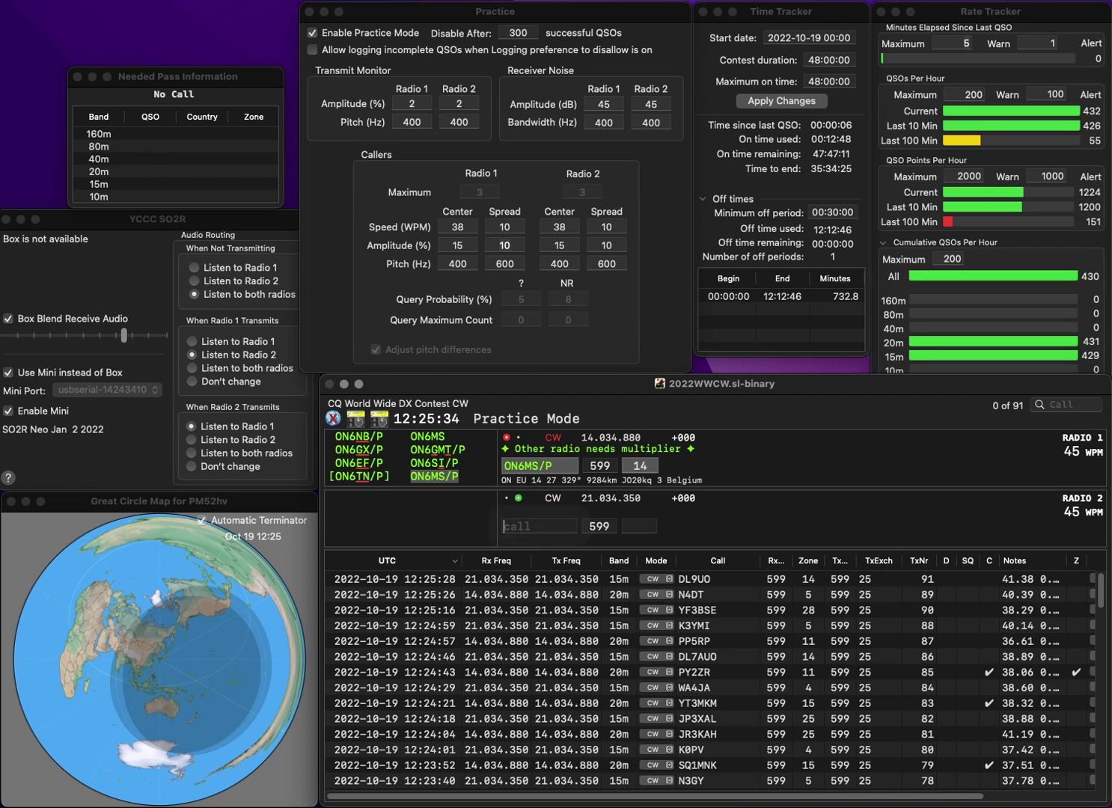
{"action": "type", "text": "UA9OC"}
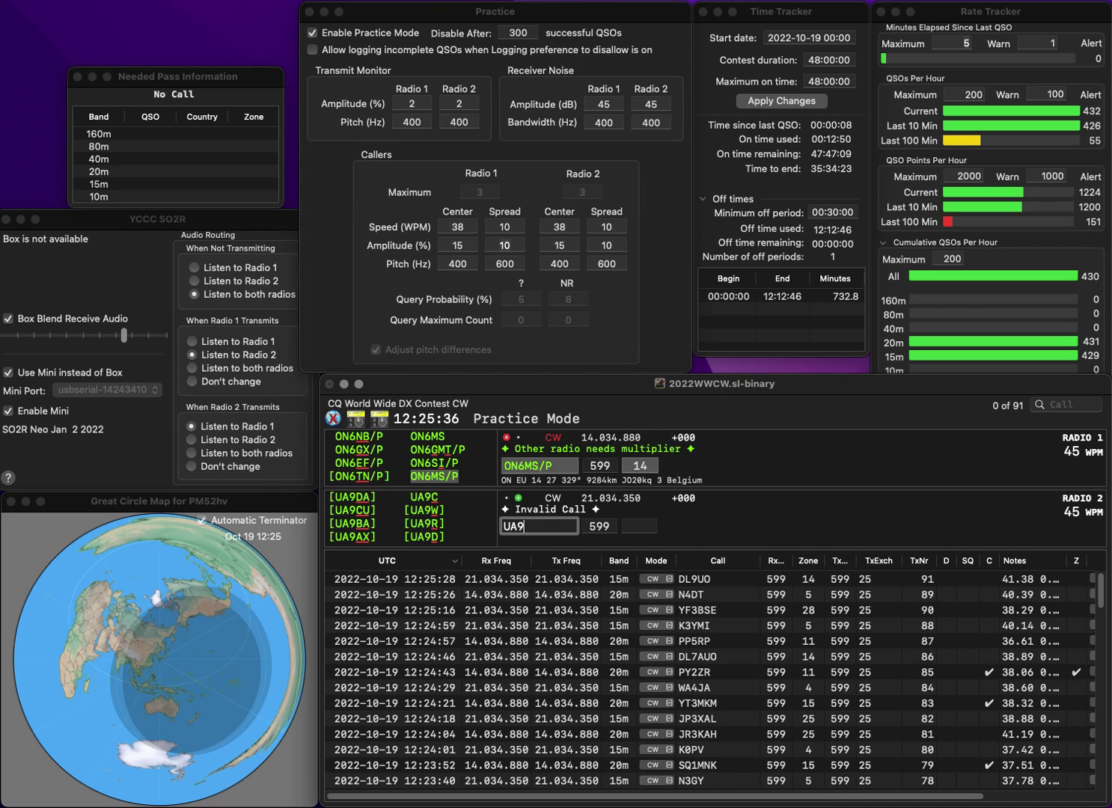
{"action": "key", "text": "Return"}
{"action": "key", "text": "backslash"}
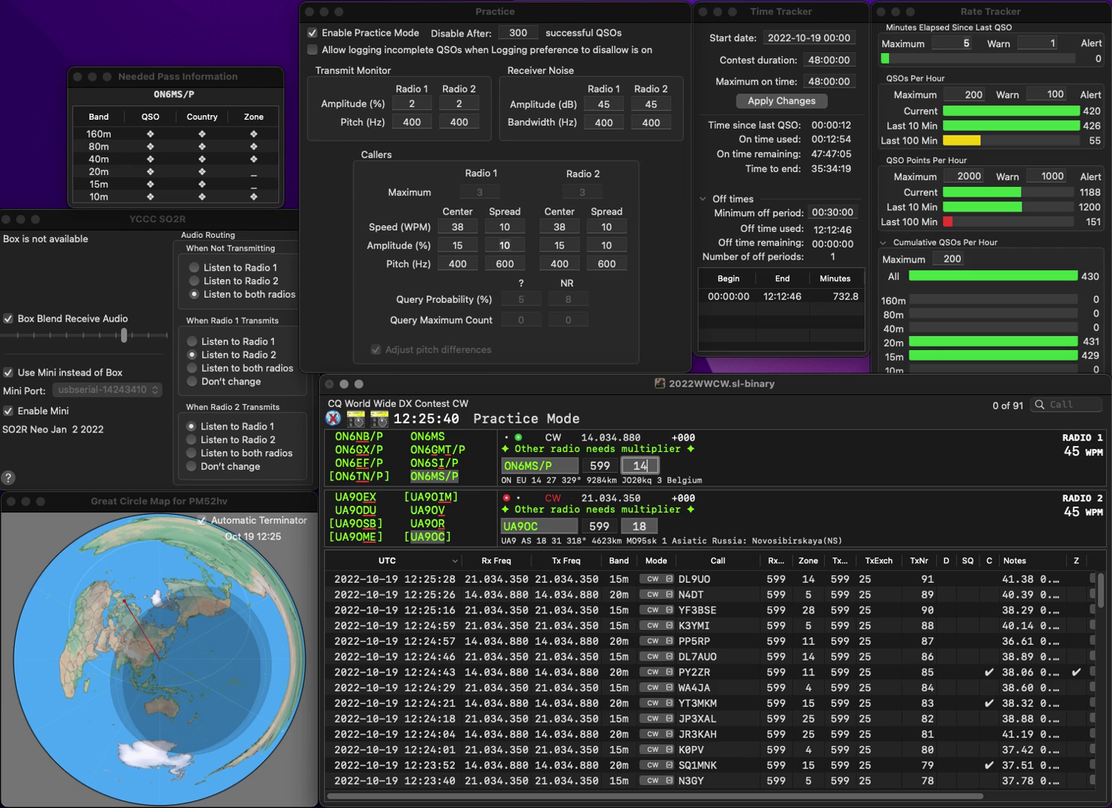
{"action": "key", "text": "backslash"}
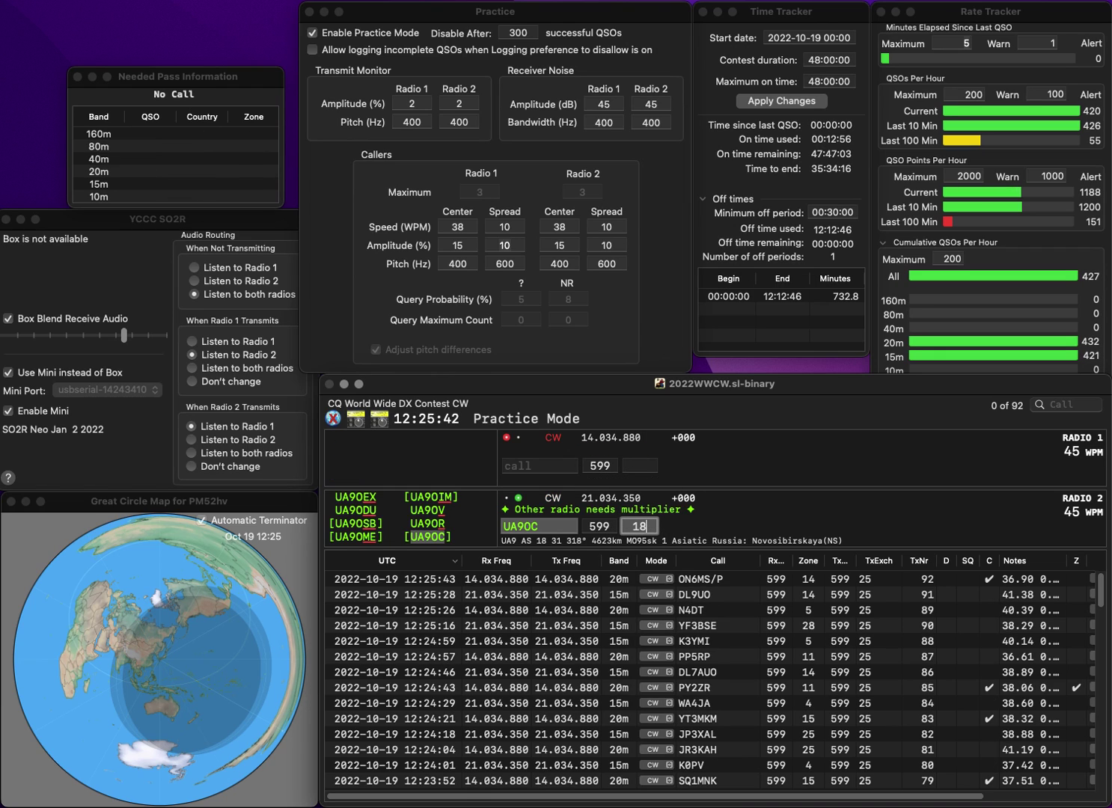
{"action": "key", "text": "Return"}
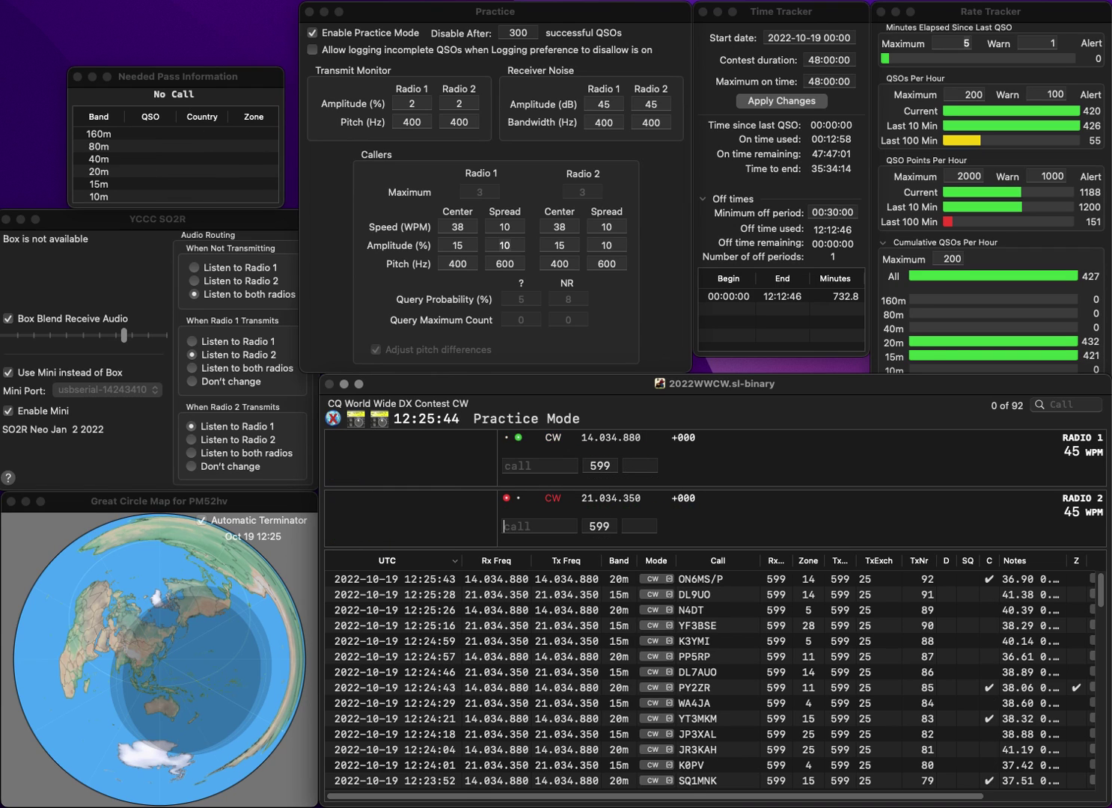
Enter K1UO on Radio 1 and N7VS on Radio 2 as callers and send each one its exchange
{"action": "type", "text": "K1UO"}
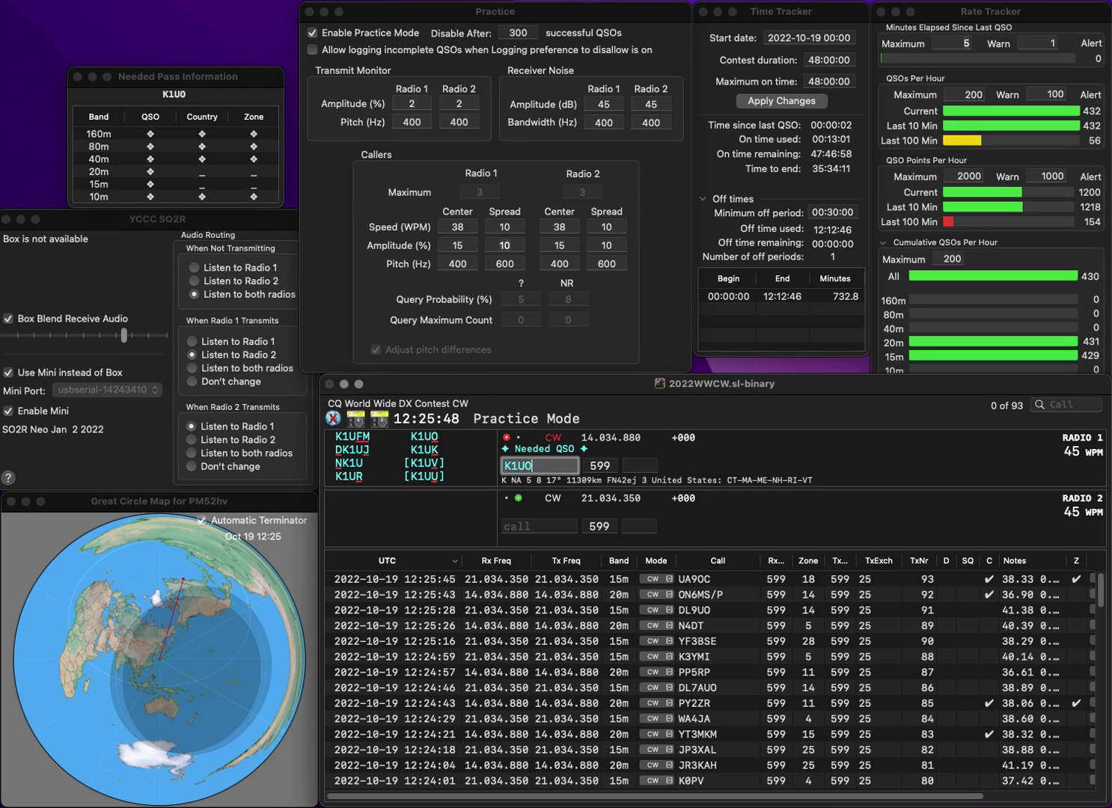
{"action": "key", "text": "backslash"}
{"action": "type", "text": "N7"}
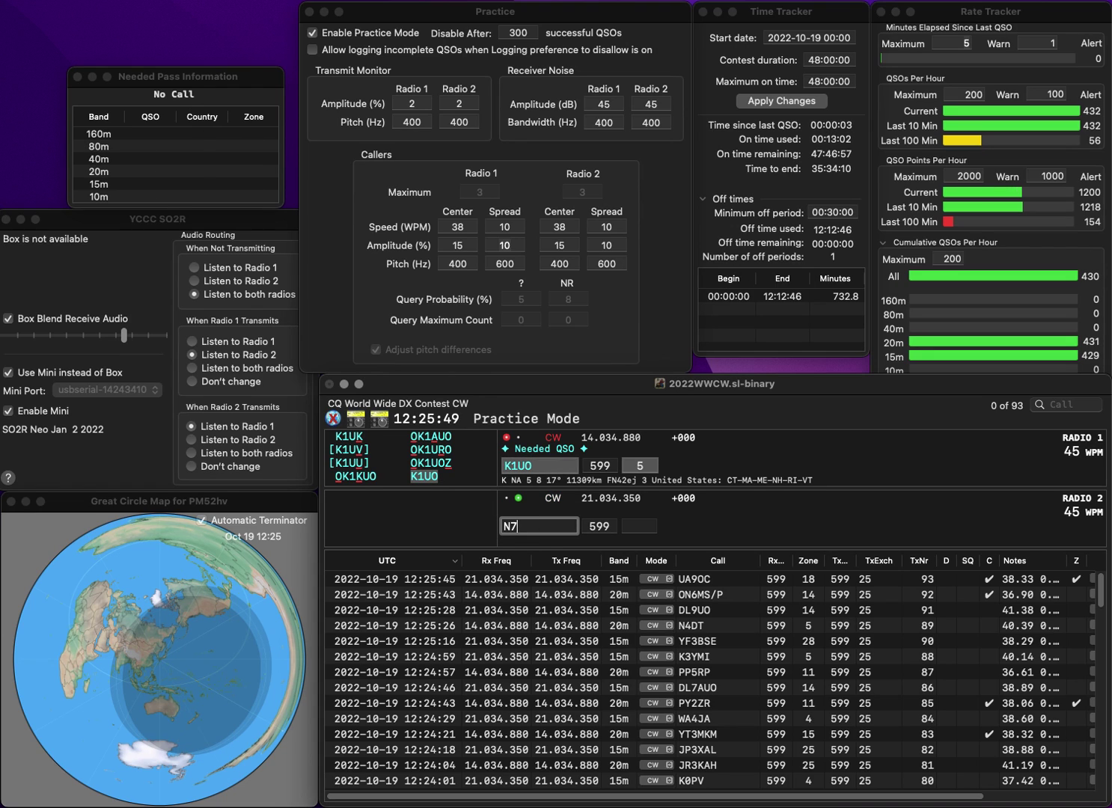
{"action": "type", "text": "VS"}
{"action": "key", "text": "backslash"}
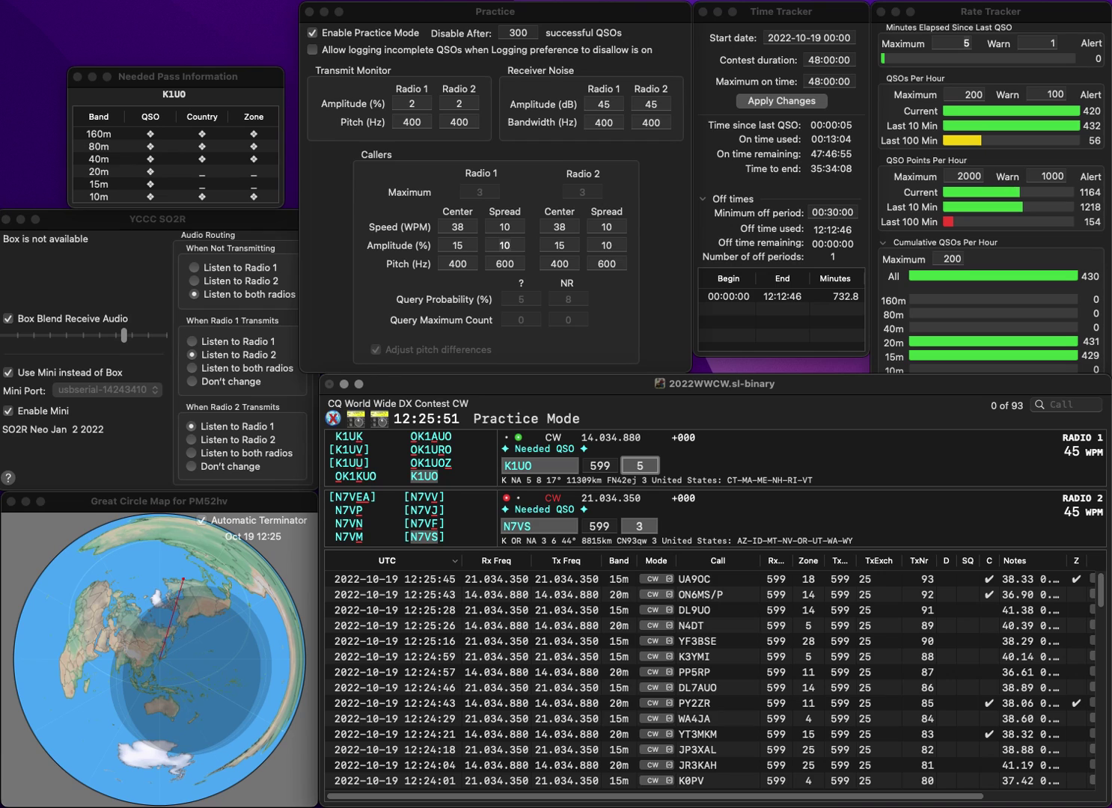
Log K1UO with zone 5 on Radio 1 and N7VS with zone 3 on Radio 2
{"action": "key", "text": "Return"}
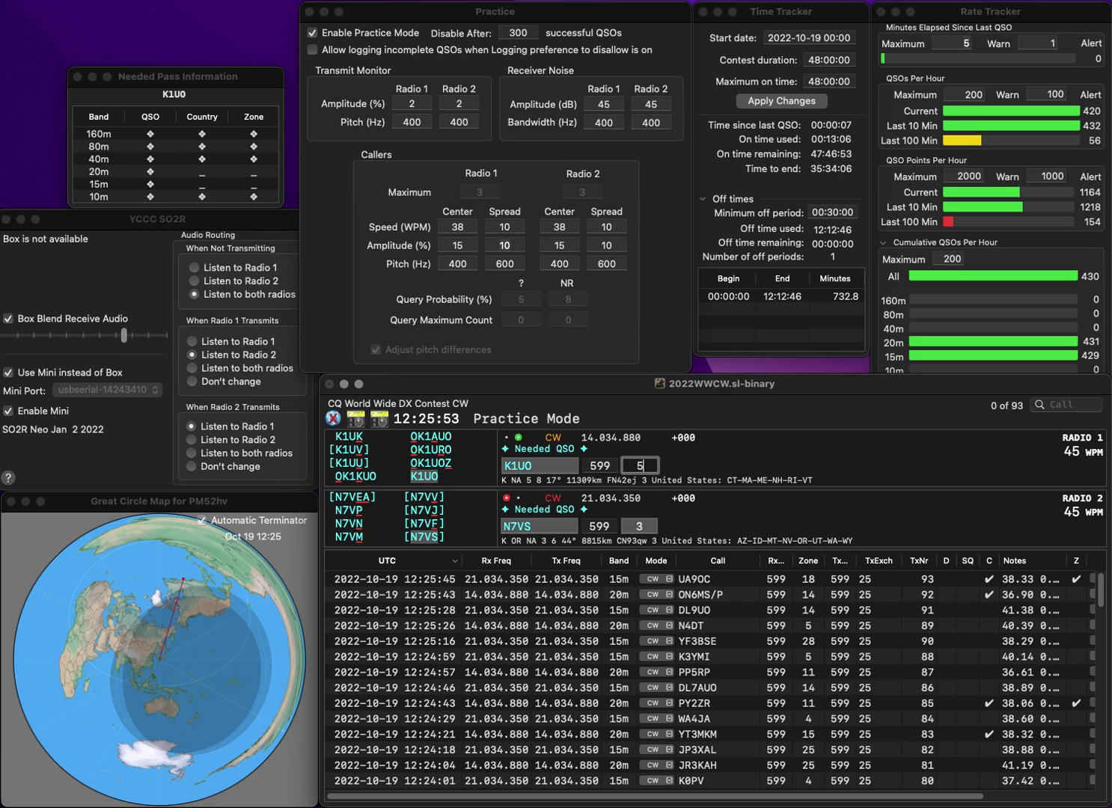
{"action": "key", "text": "Tab"}
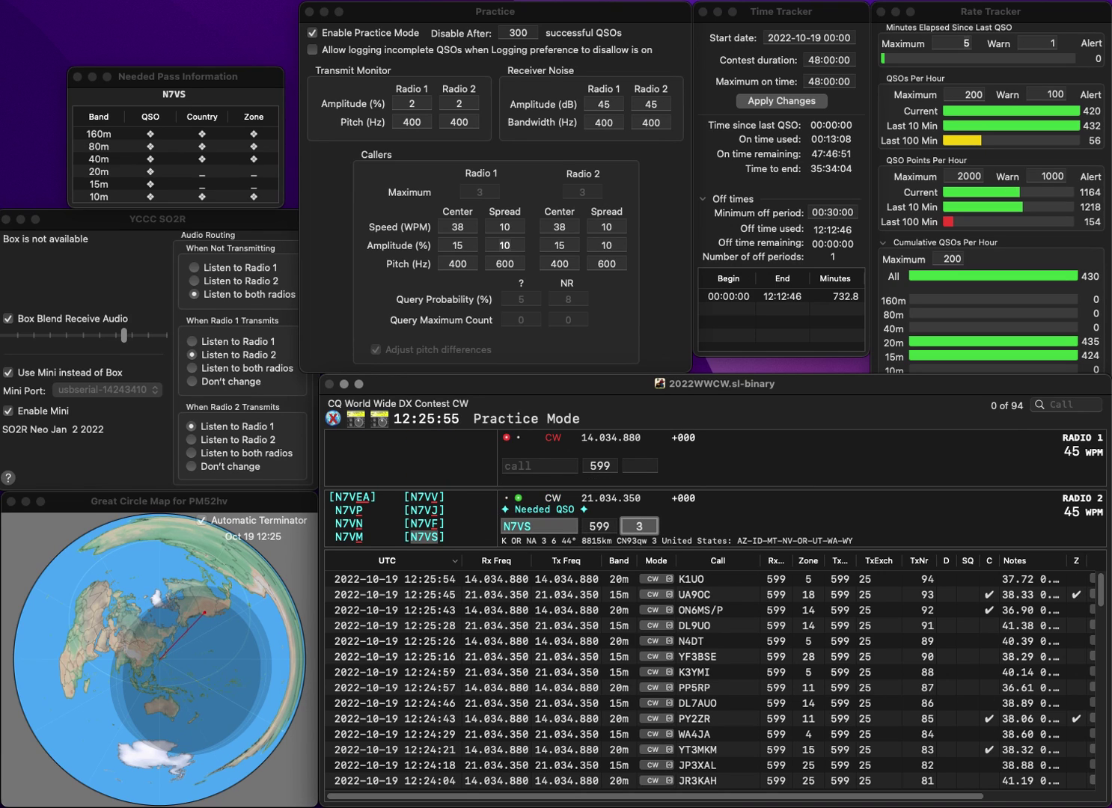
{"action": "key", "text": "Return"}
Enter N2DKI as the caller on Radio 1 and send its exchange
{"action": "type", "text": "D"}
{"action": "key", "text": "BackSpace"}
{"action": "type", "text": "N2DD"}
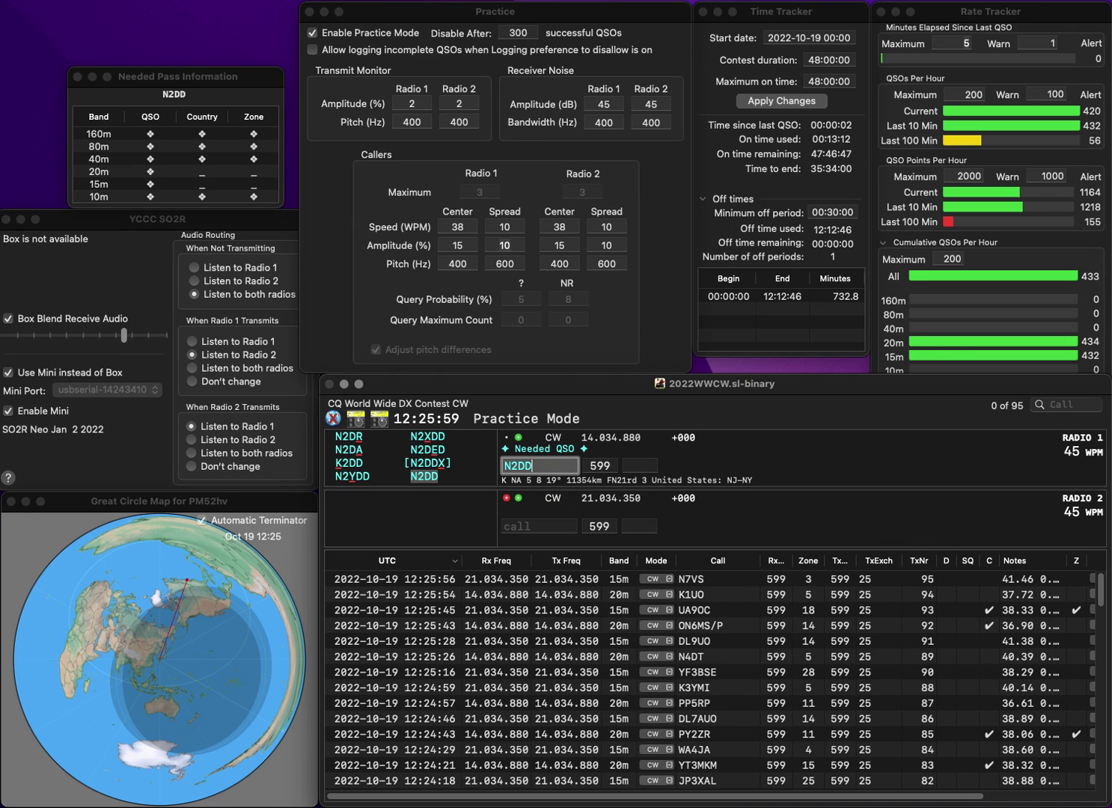
{"action": "key", "text": "BackSpace"}
{"action": "key", "text": "Up"}
{"action": "key", "text": "Left"}
{"action": "key", "text": "BackSpace"}
{"action": "type", "text": "k"}
{"action": "key", "text": "Return"}
Enter K9RWM as the caller on Radio 2
{"action": "type", "text": "K9RWM"}
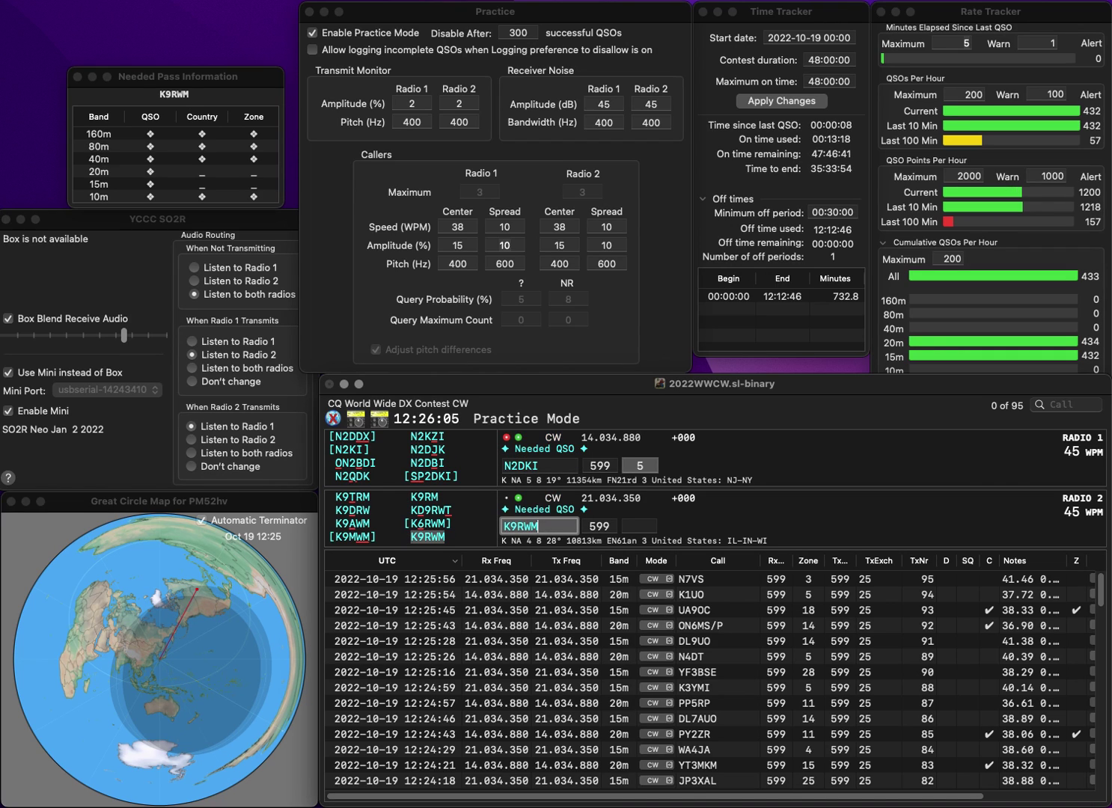
Send the exchange to K9RWM on Radio 2, correct the Radio 1 call to N2DBI and send its exchange
{"action": "key", "text": "Return"}
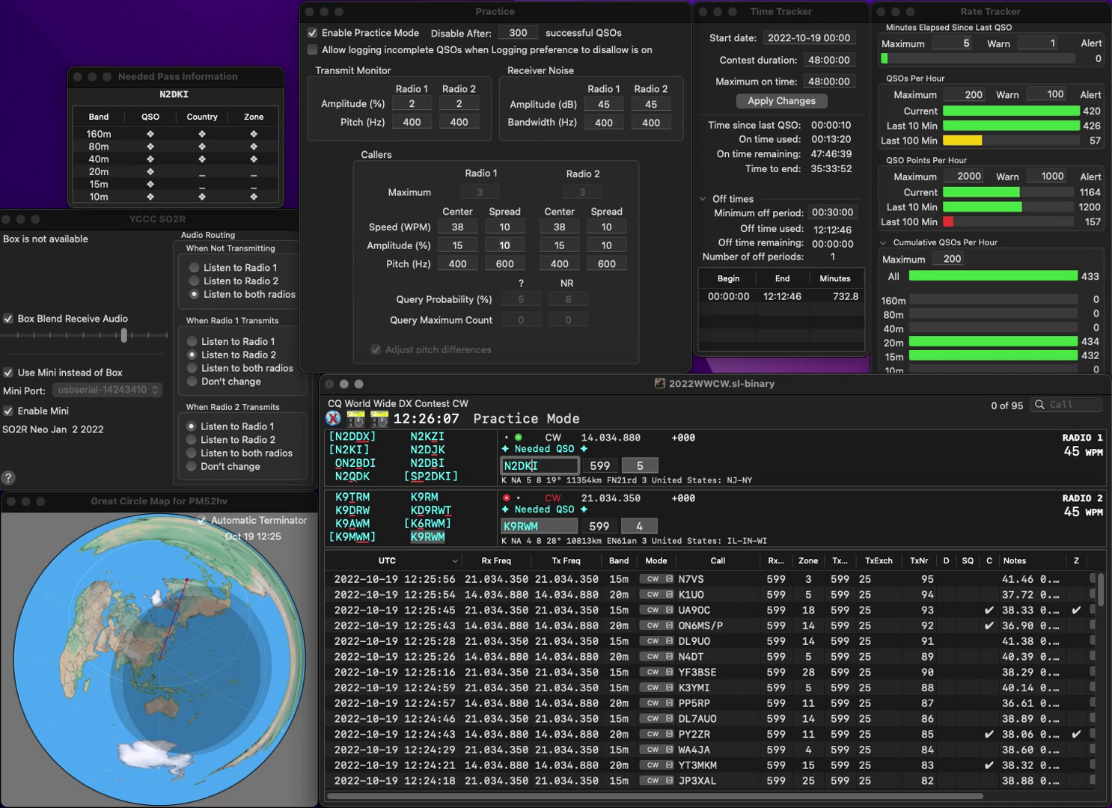
{"action": "key", "text": "BackSpace"}
{"action": "key", "text": "BackSpace"}
{"action": "type", "text": "BI"}
{"action": "key", "text": "Return"}
{"action": "left_click", "coordinate": [641, 526]}
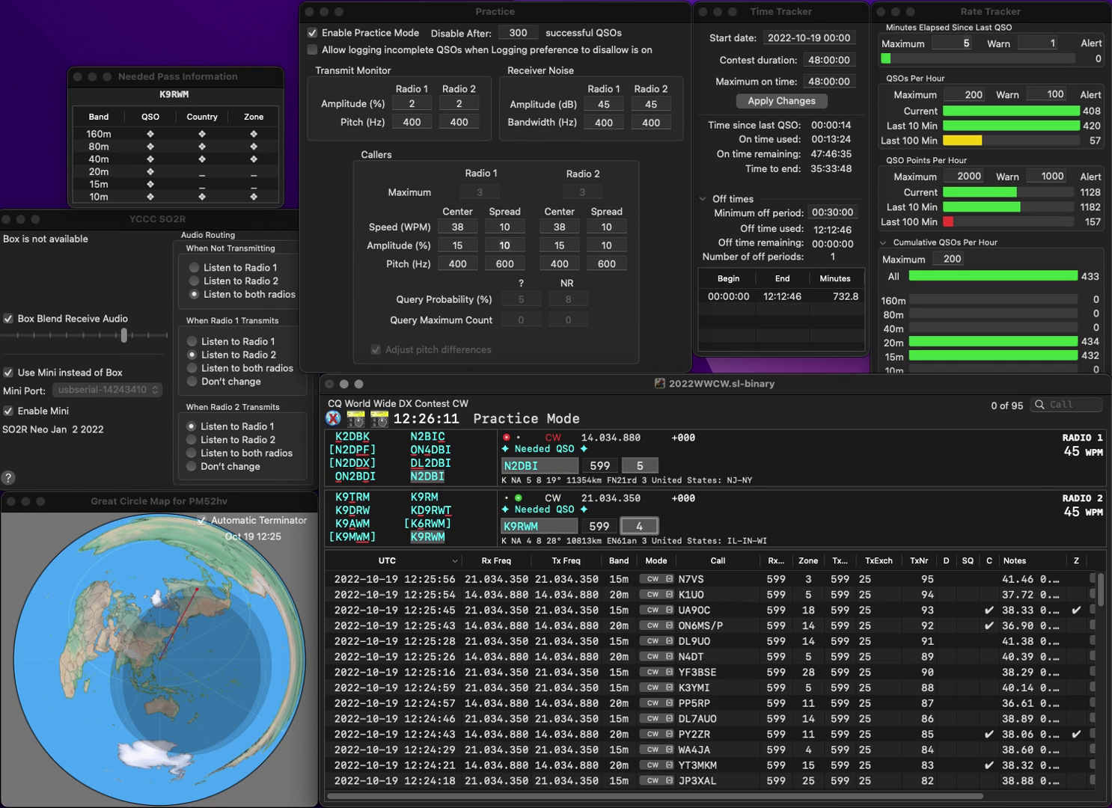
{"action": "key", "text": "Return"}
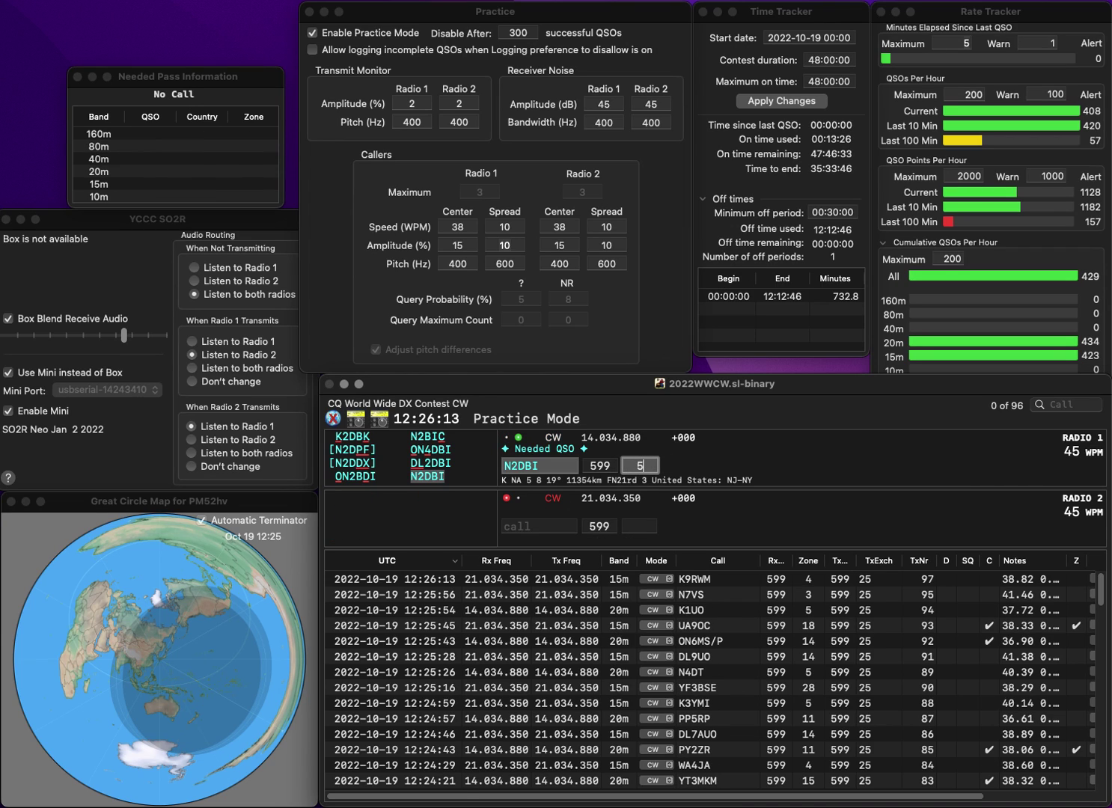
{"action": "key", "text": "Return"}
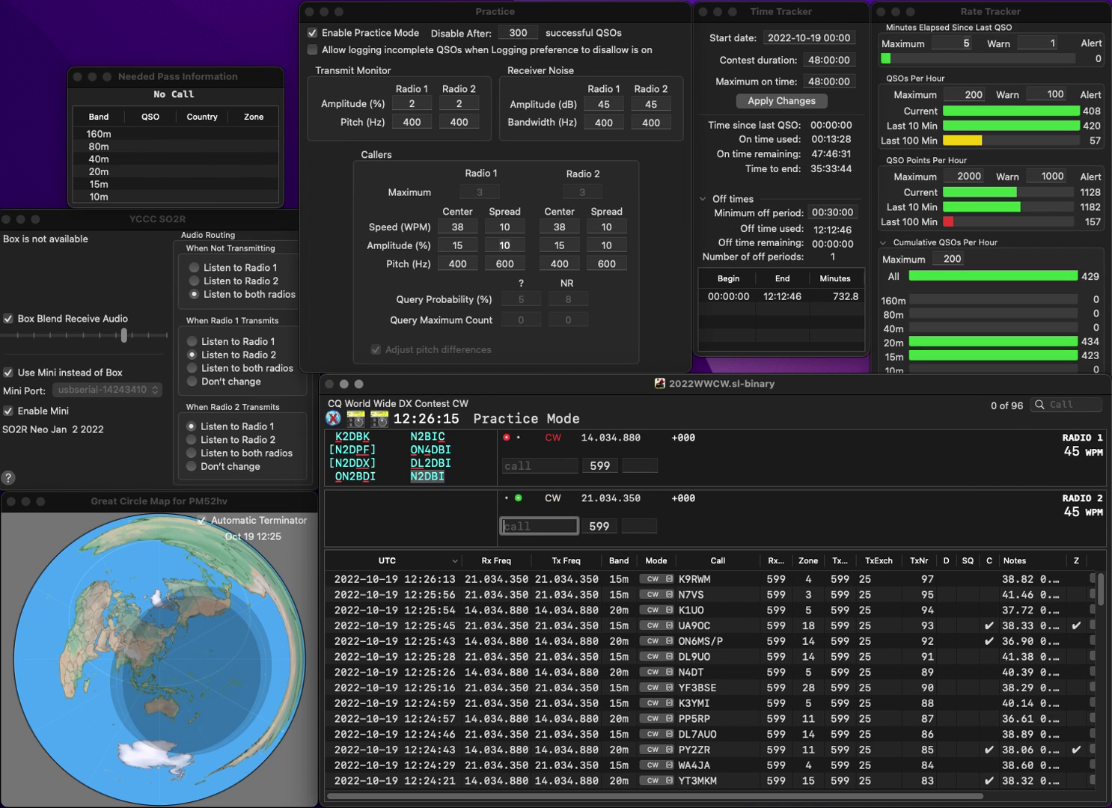
{"action": "type", "text": "1M"}
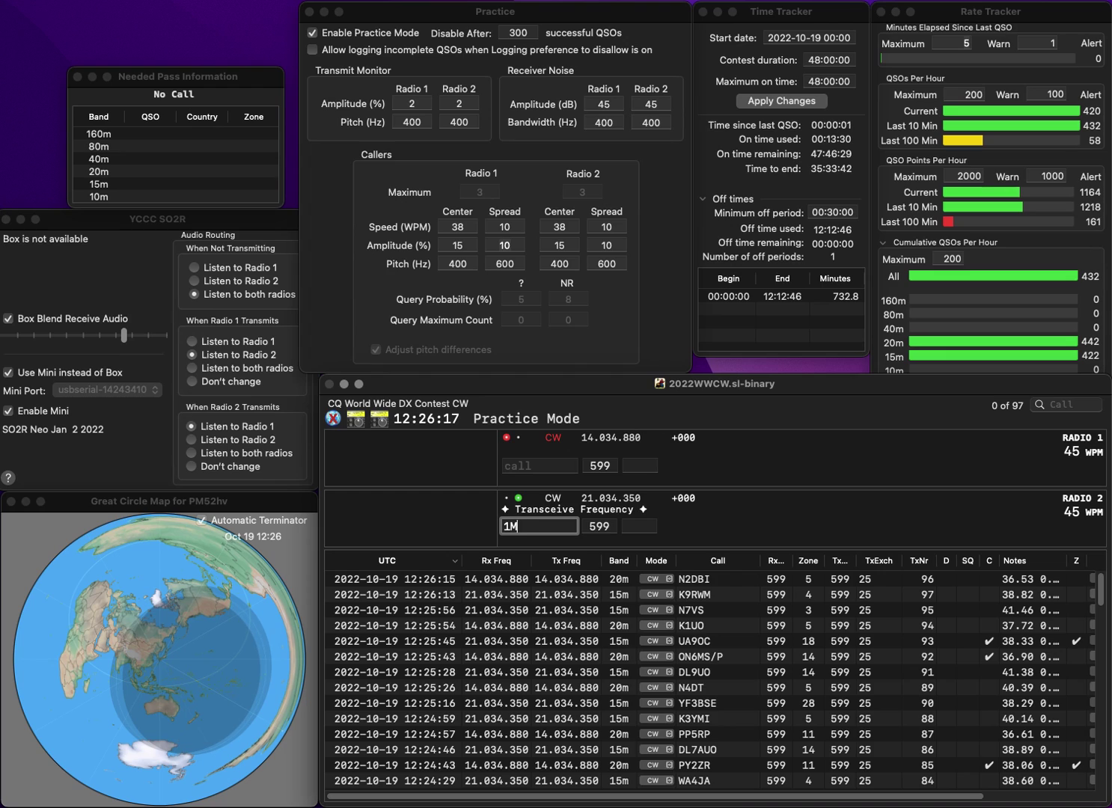
{"action": "type", "text": "KC"}
{"action": "key", "text": "Return"}
{"action": "type", "text": "DJ"}
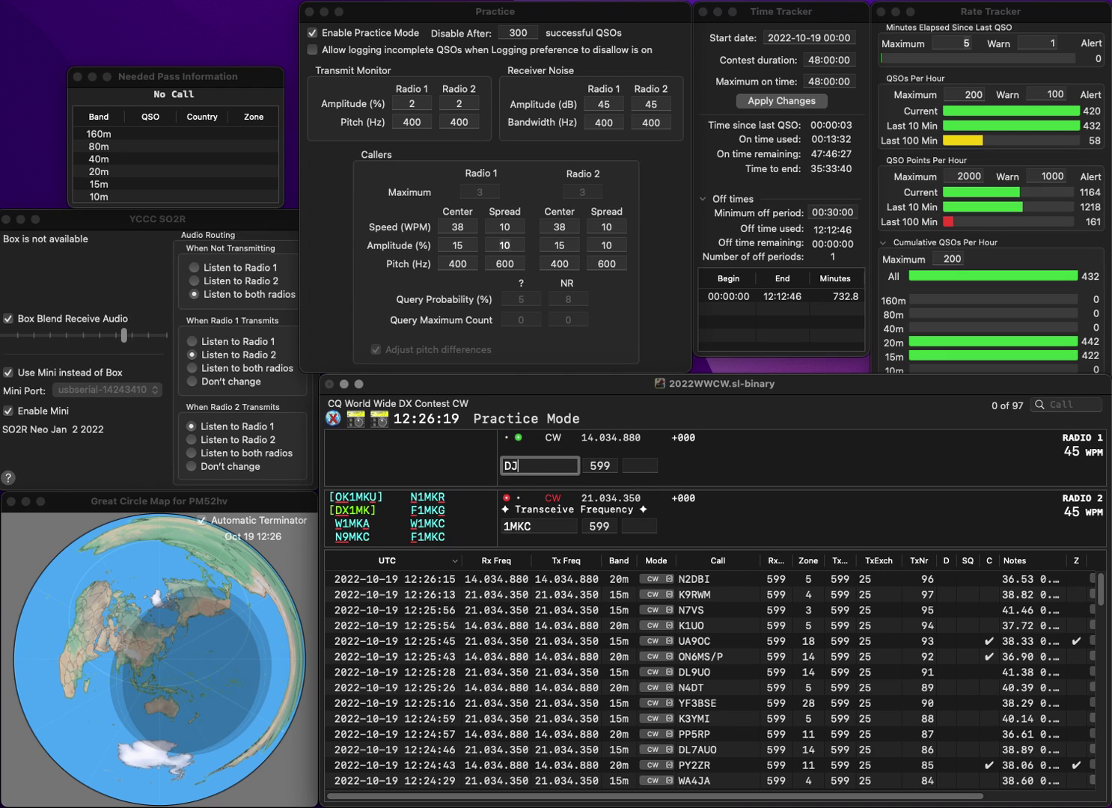
{"action": "type", "text": "2OJ"}
{"action": "key", "text": "Return"}
{"action": "type", "text": "W1"}
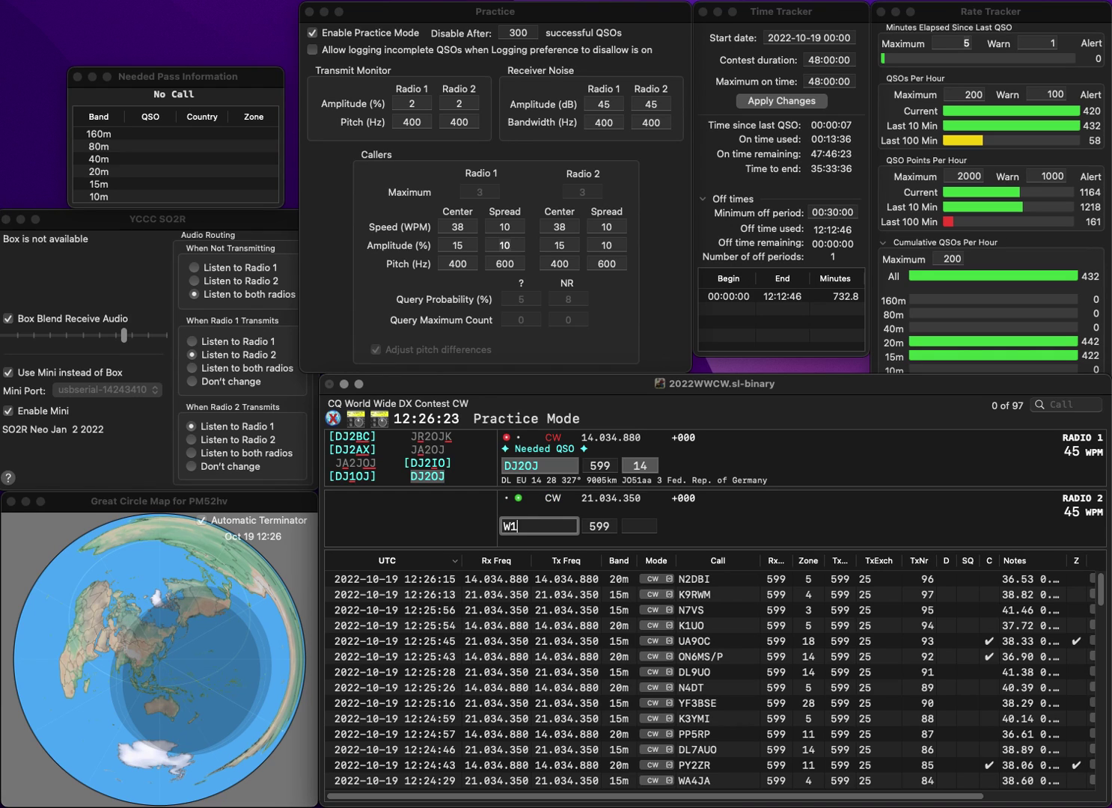
{"action": "type", "text": "MKC"}
{"action": "key", "text": "Return"}
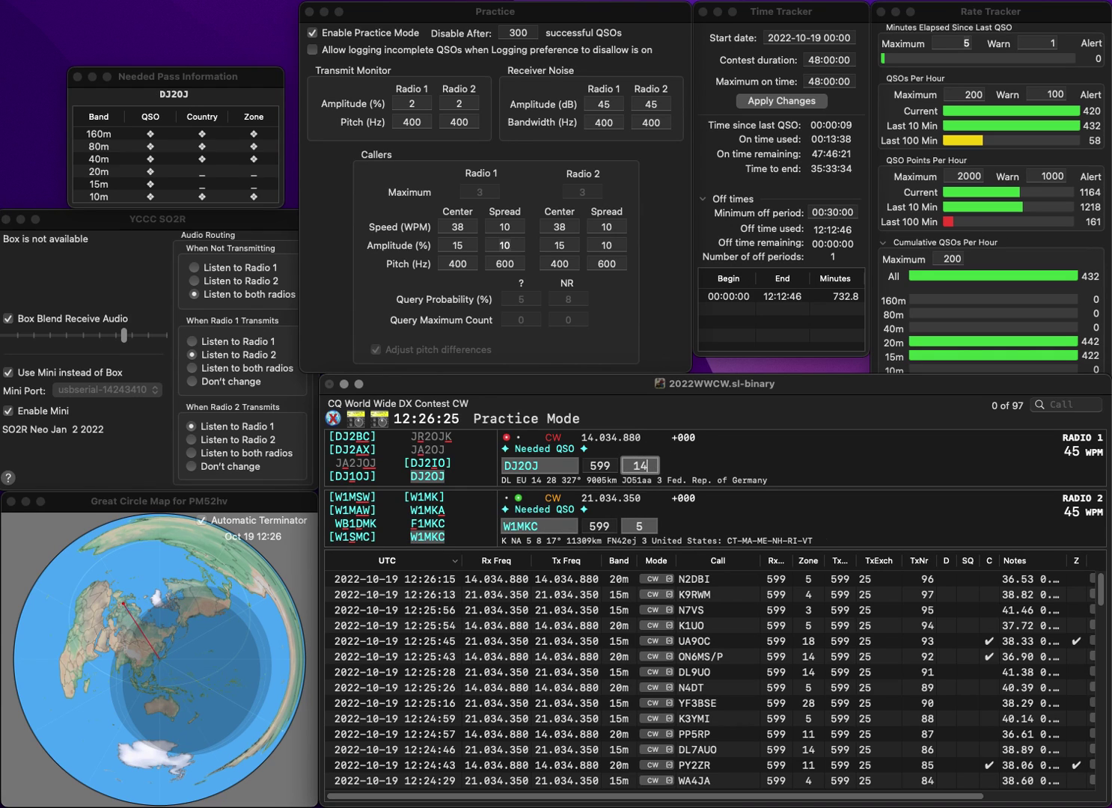
{"action": "key", "text": "Return"}
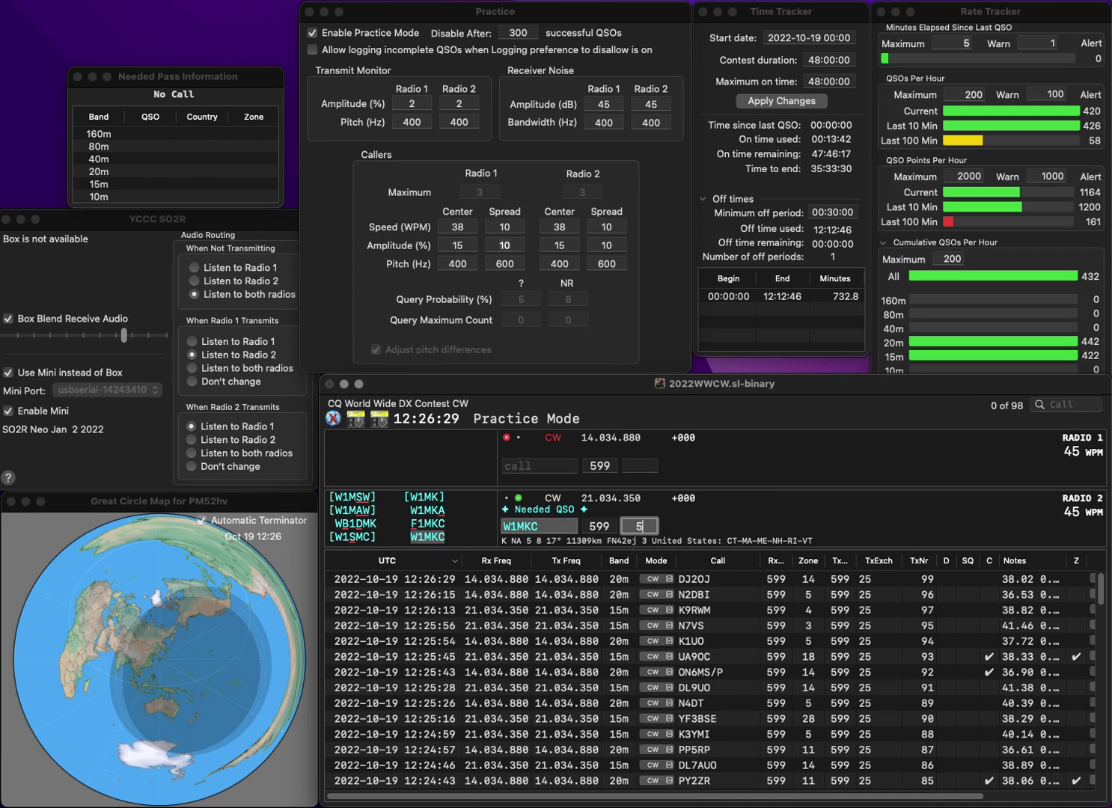
{"action": "key", "text": "Return"}
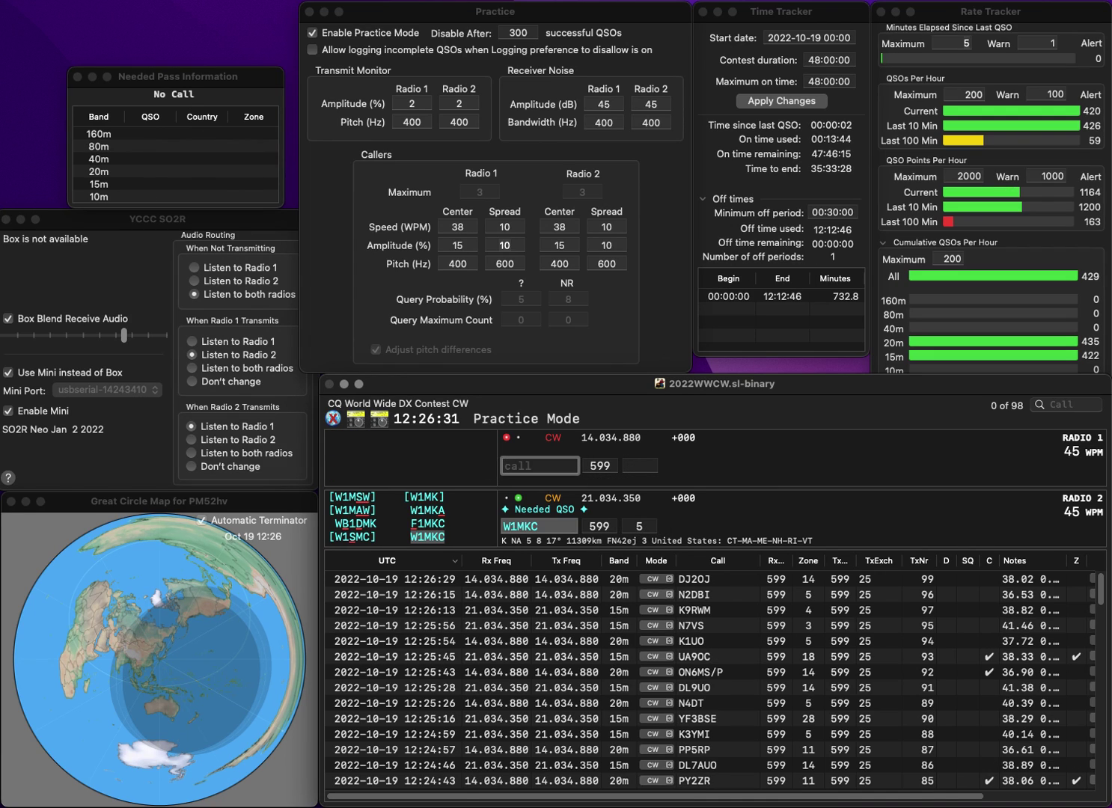
Answer ON3MBL on Radio 1 and NE2U on Radio 2, sending each caller the exchange
{"action": "type", "text": "ON3MBL"}
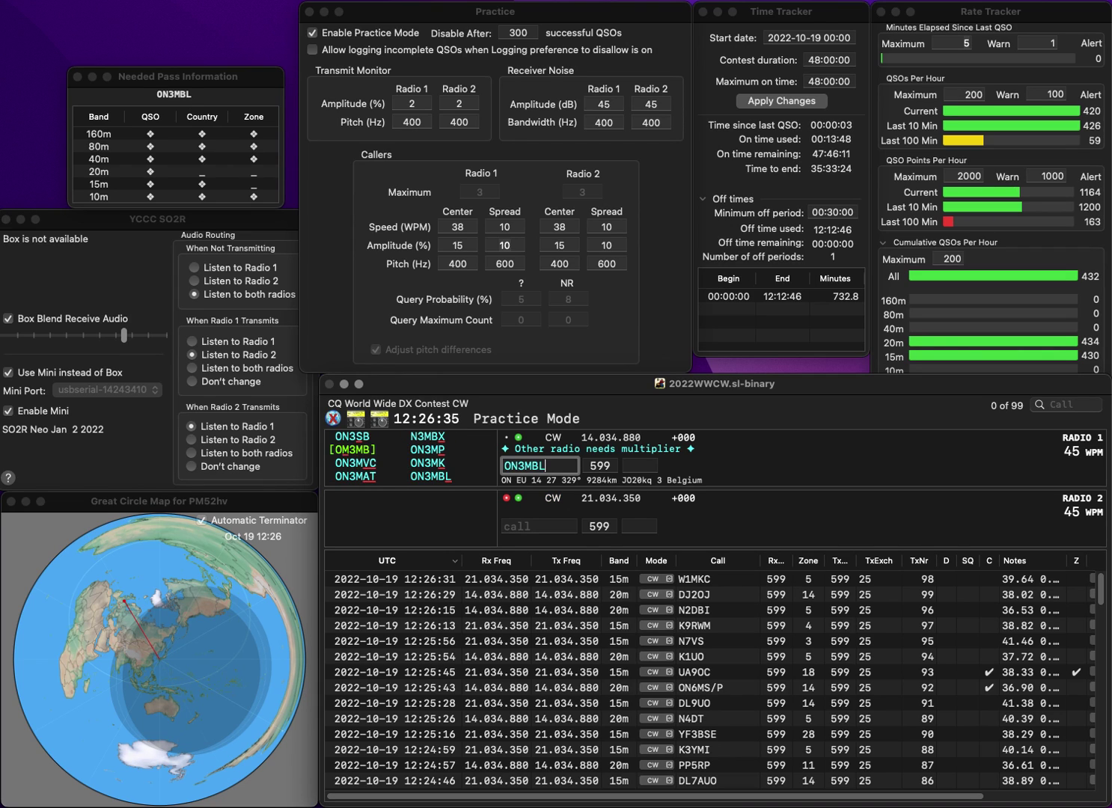
{"action": "key", "text": "Return"}
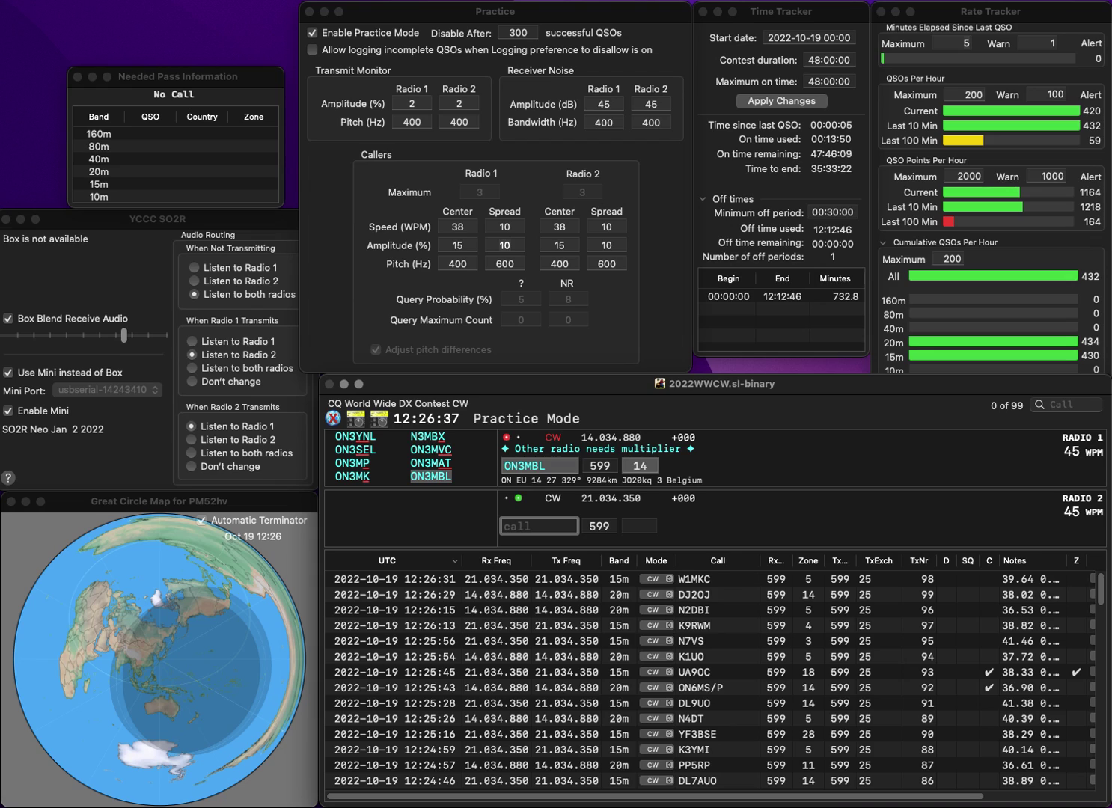
{"action": "type", "text": "NE2U"}
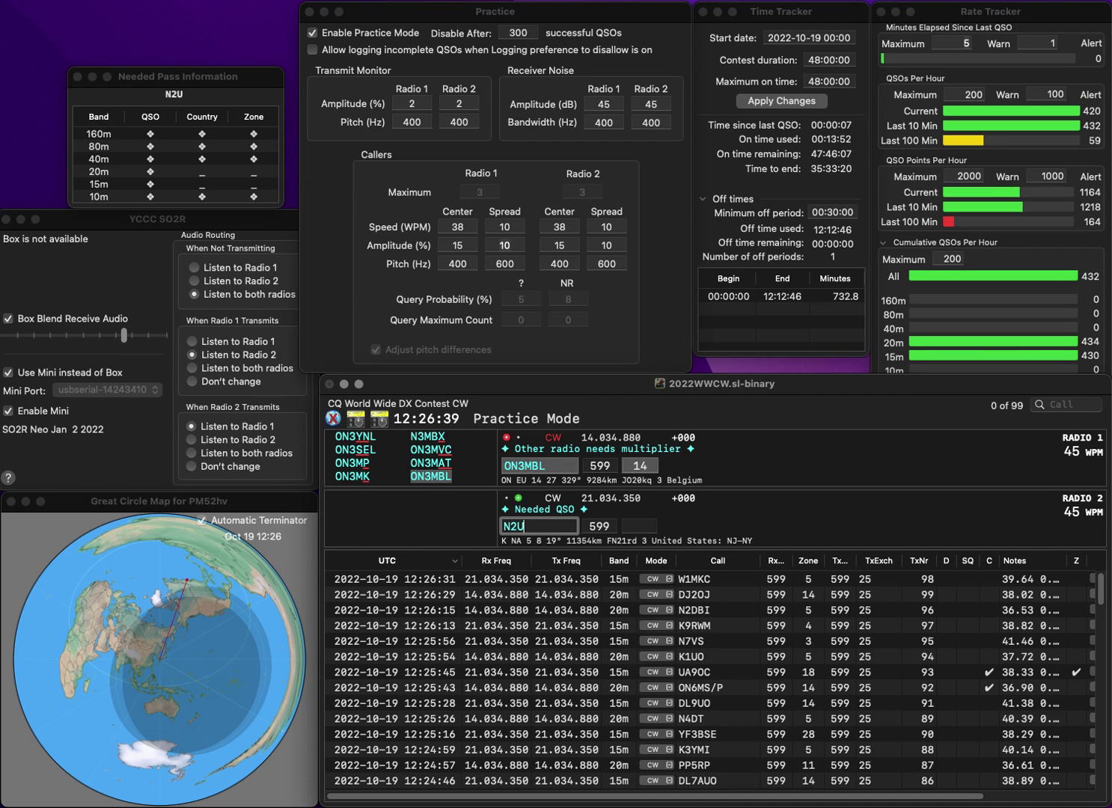
{"action": "key", "text": "Left"}
{"action": "key", "text": "Left"}
{"action": "type", "text": "E"}
{"action": "key", "text": "Return"}
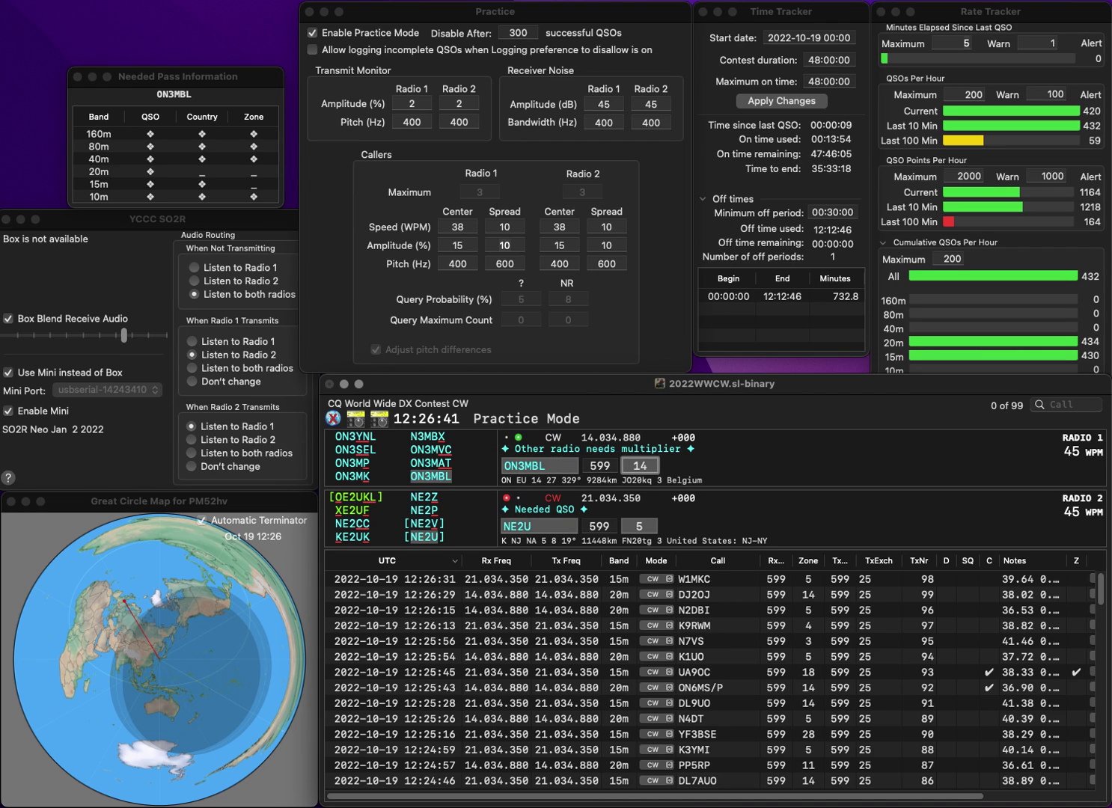
Log ON3MBL with zone 14 on Radio 1 and NE2U with zone 5 on Radio 2
{"action": "key", "text": "Return"}
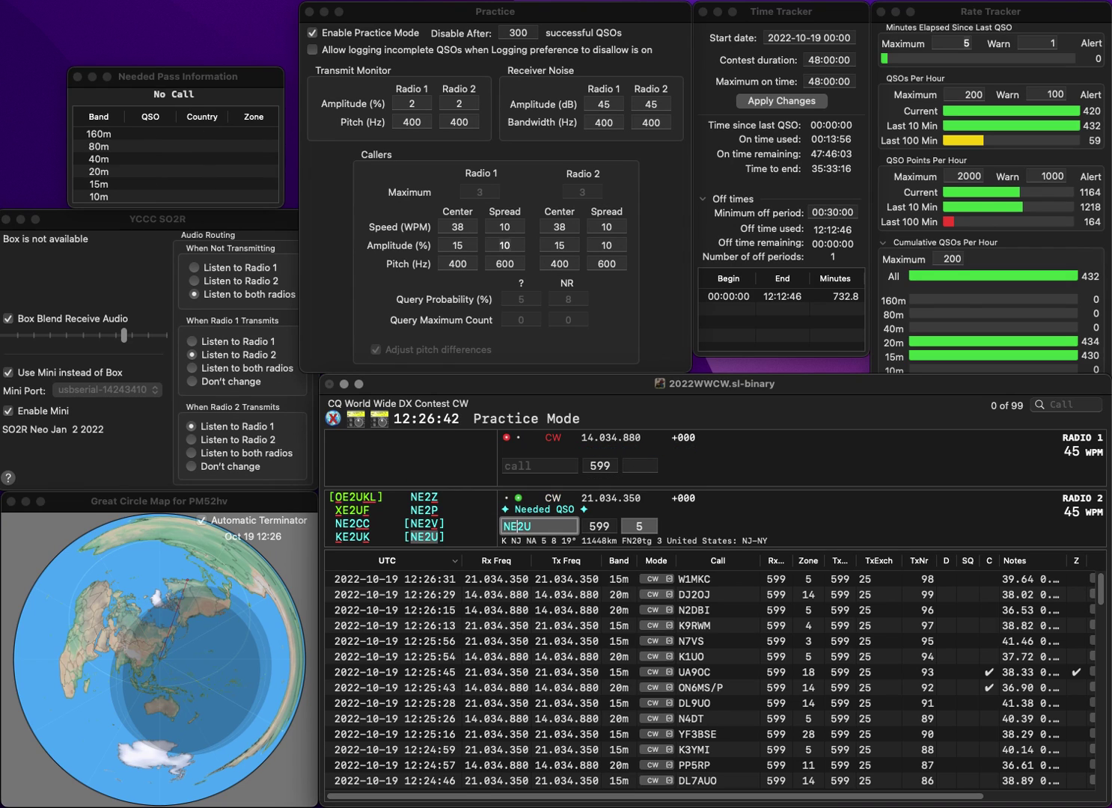
{"action": "key", "text": "Tab"}
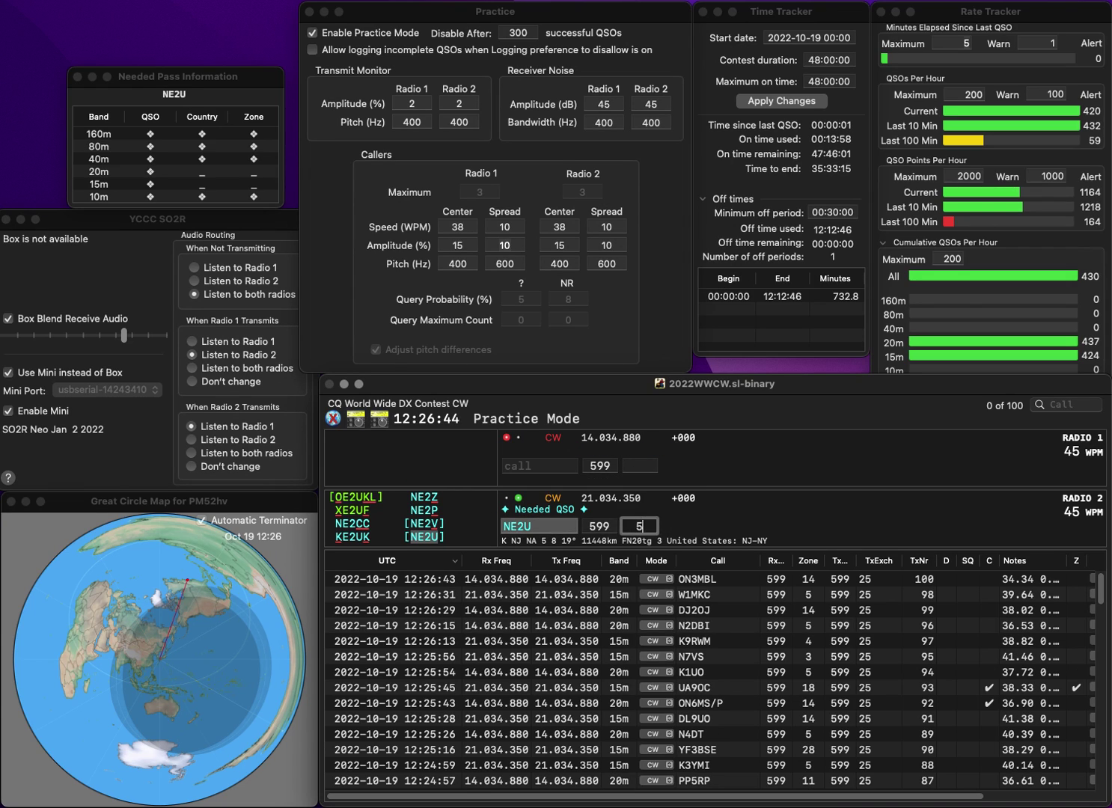
{"action": "key", "text": "Return"}
{"action": "type", "text": "K4"}
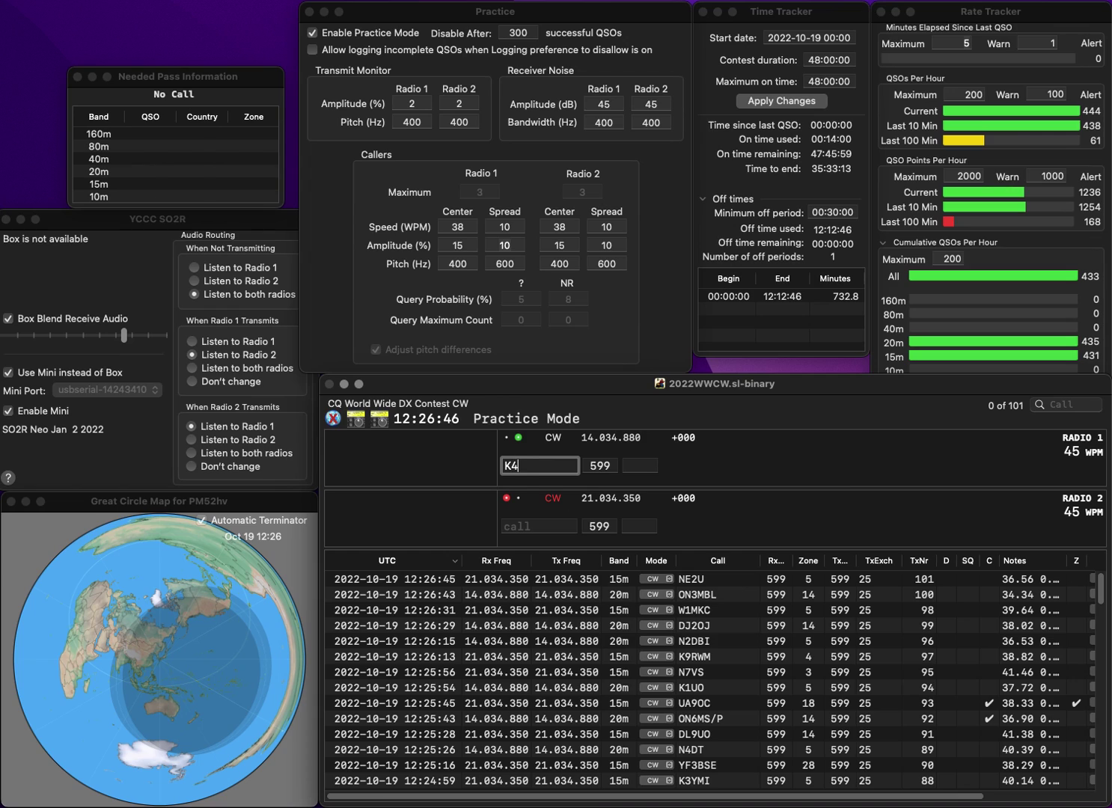
{"action": "type", "text": "MM"}
{"action": "key", "text": "Return"}
{"action": "type", "text": "HB"}
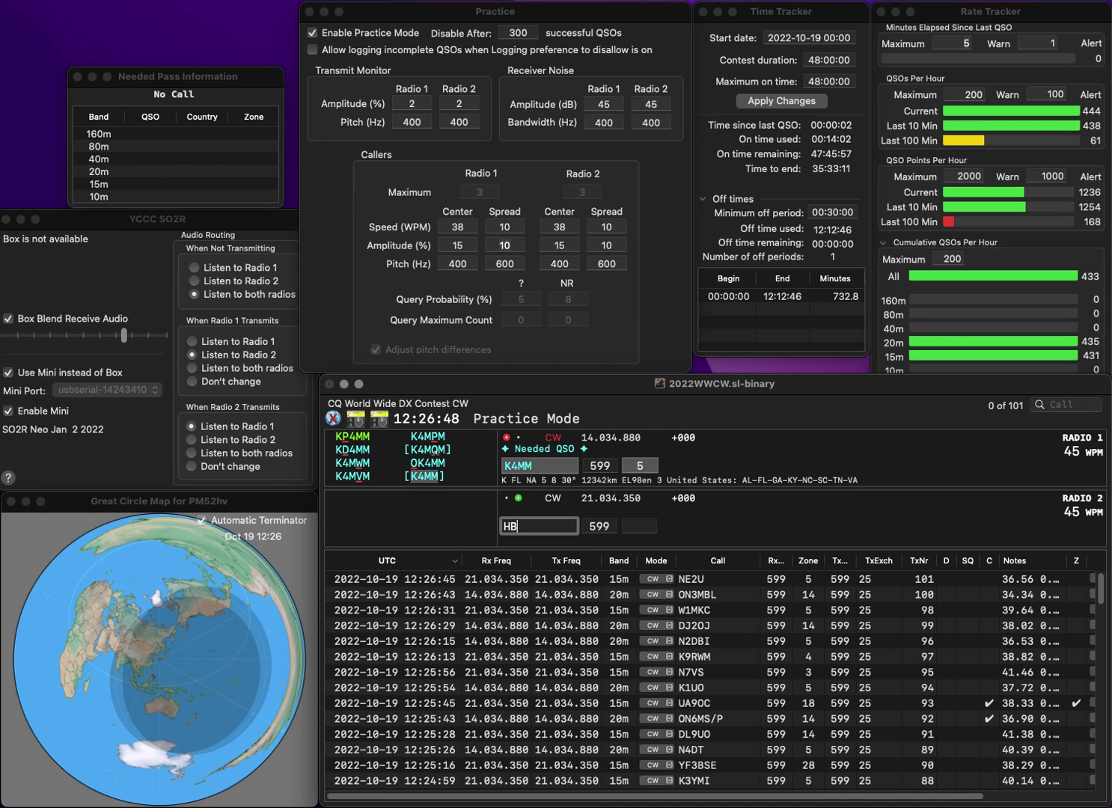
{"action": "type", "text": "9DAZ"}
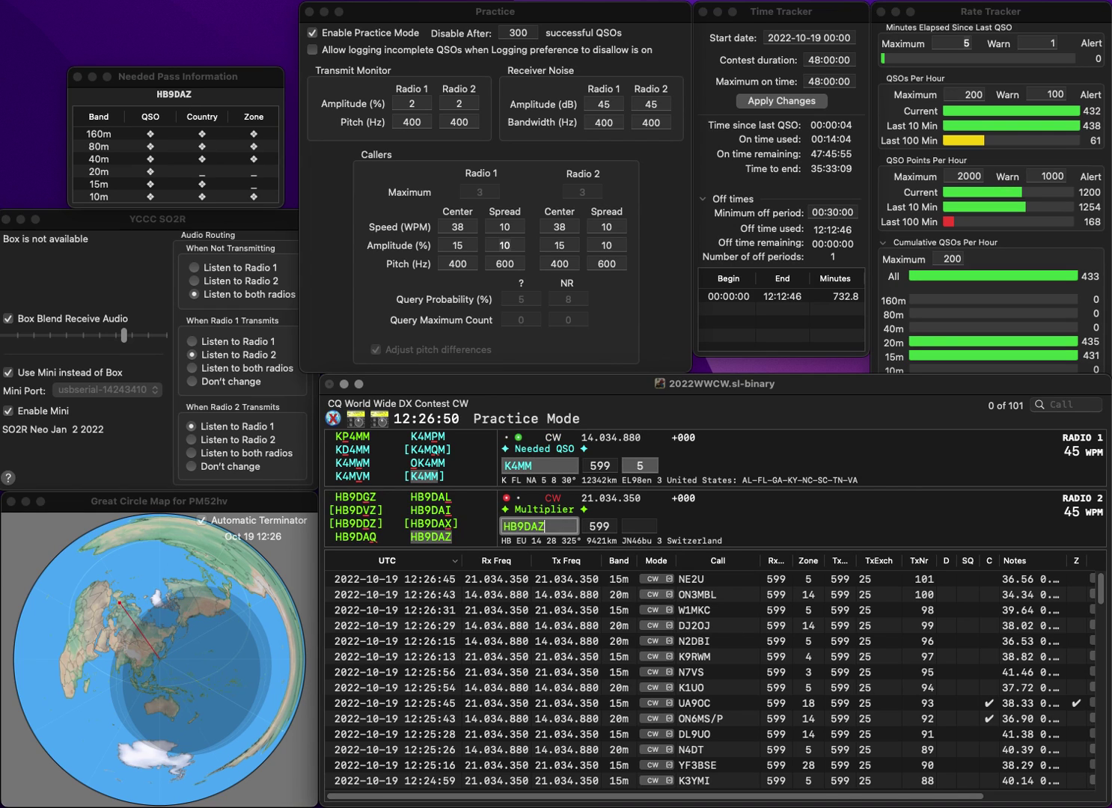
{"action": "key", "text": "Return"}
Log K4MM with zone 5 on Radio 1 and HB9DAZ with zone 14 on Radio 2
{"action": "key", "text": "Return"}
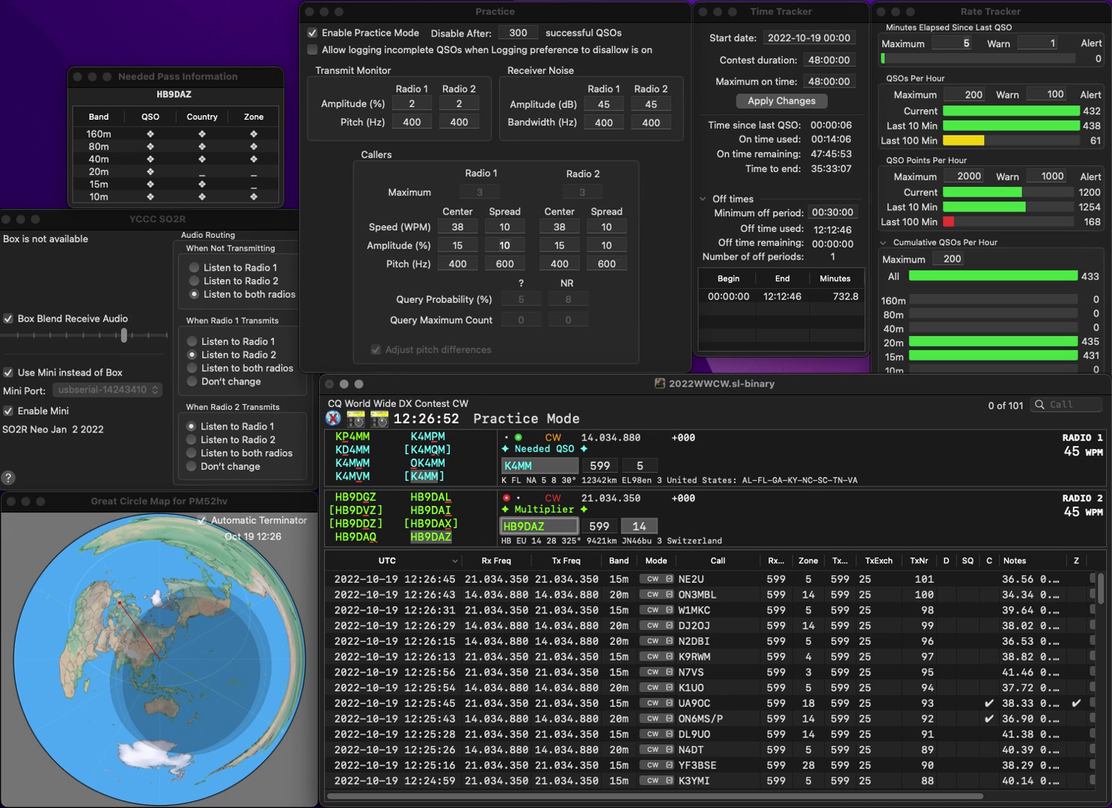
{"action": "key", "text": "space"}
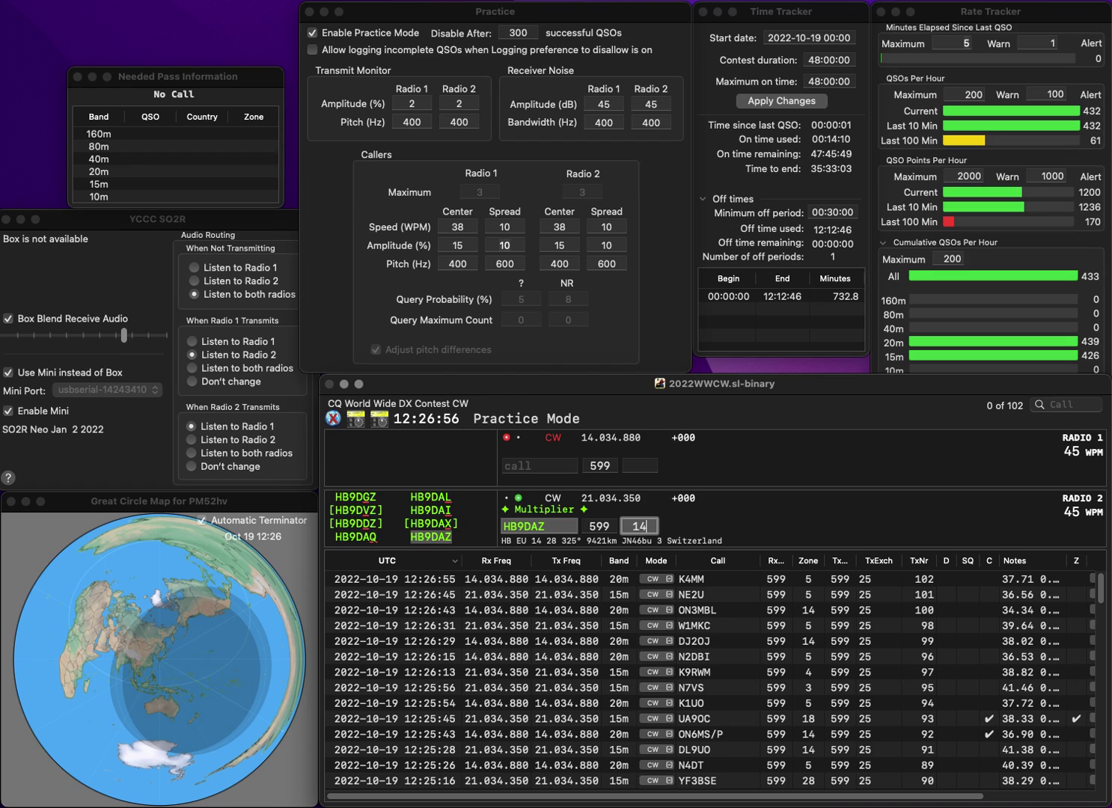
{"action": "key", "text": "Return"}
{"action": "type", "text": "JP"}
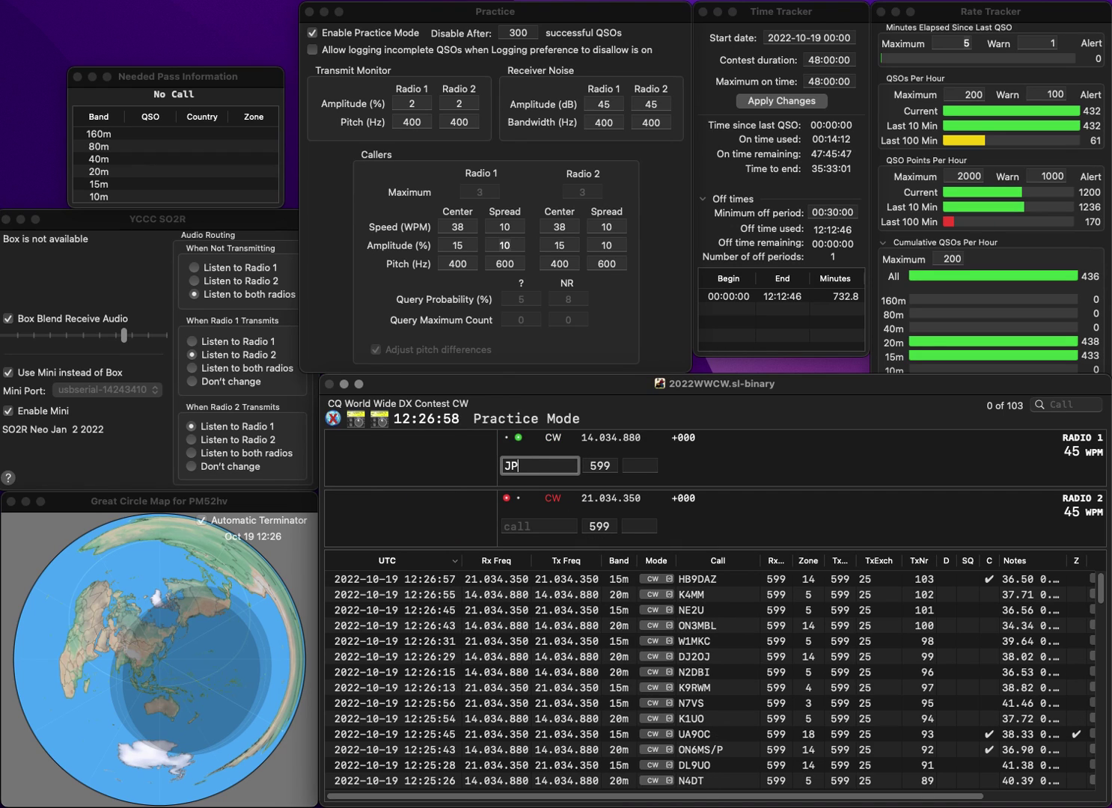
{"action": "type", "text": "3AZM"}
{"action": "key", "text": "Return"}
{"action": "type", "text": "KG5E"}
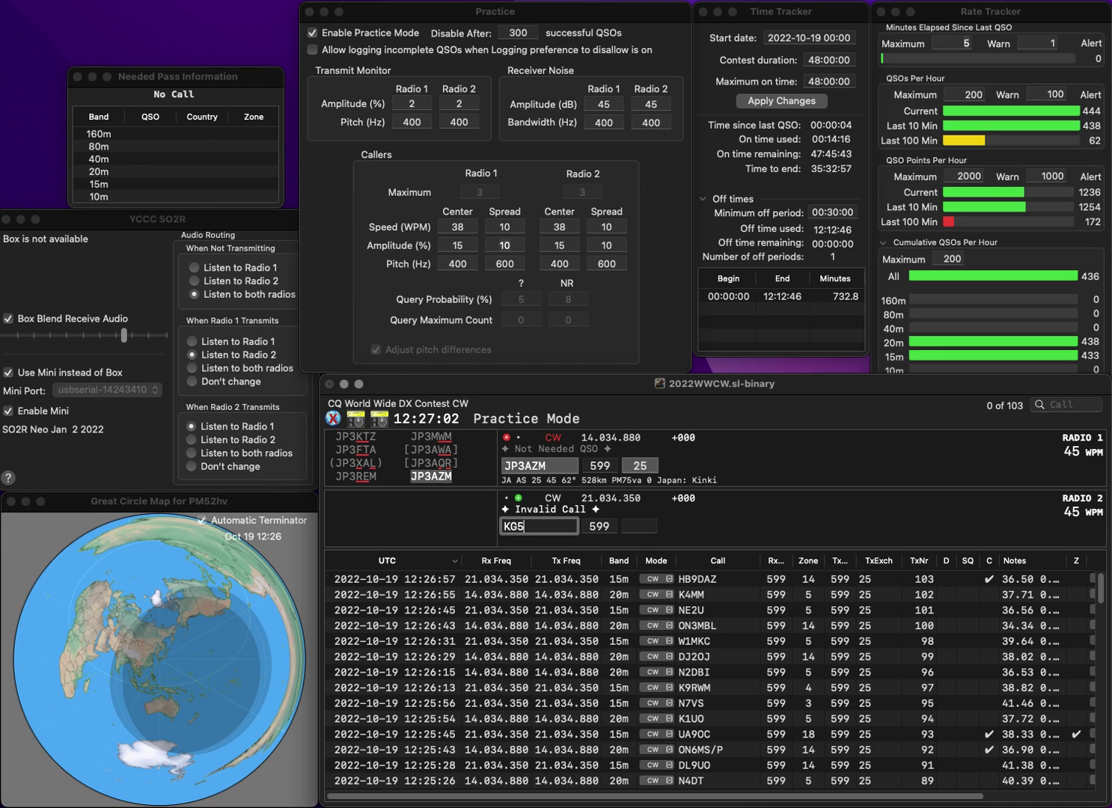
{"action": "key", "text": "space"}
{"action": "type", "text": "4"}
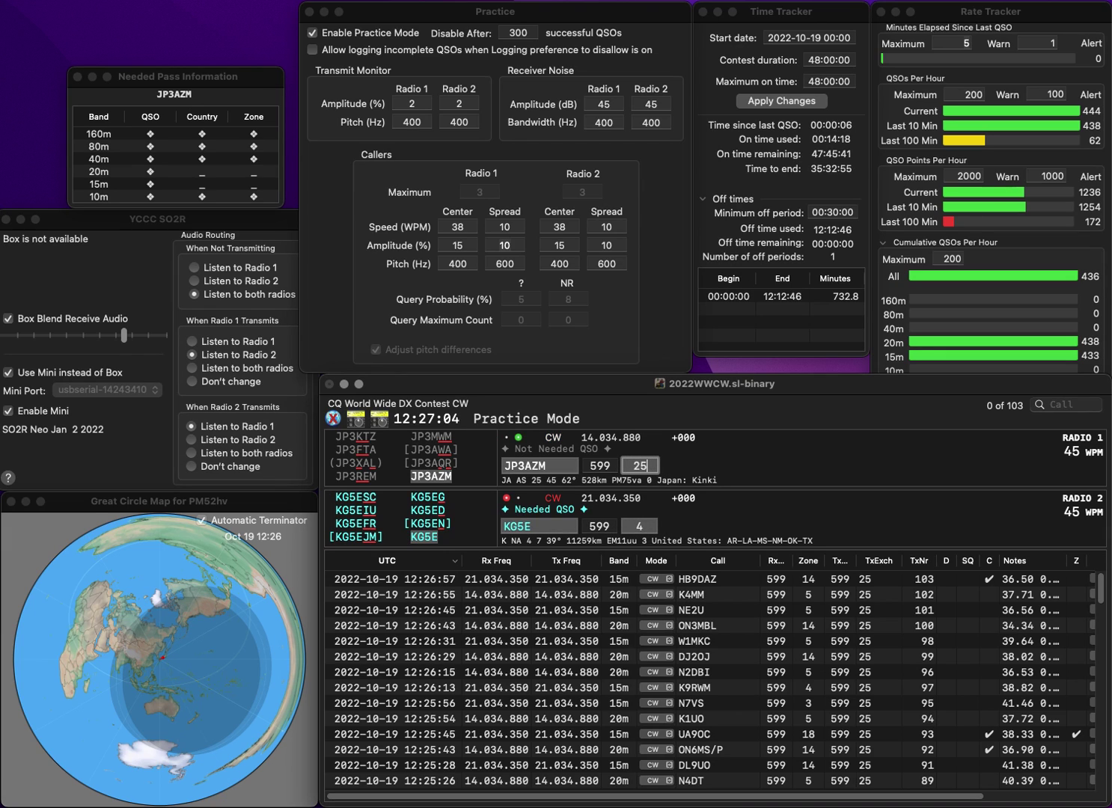
{"action": "key", "text": "Return"}
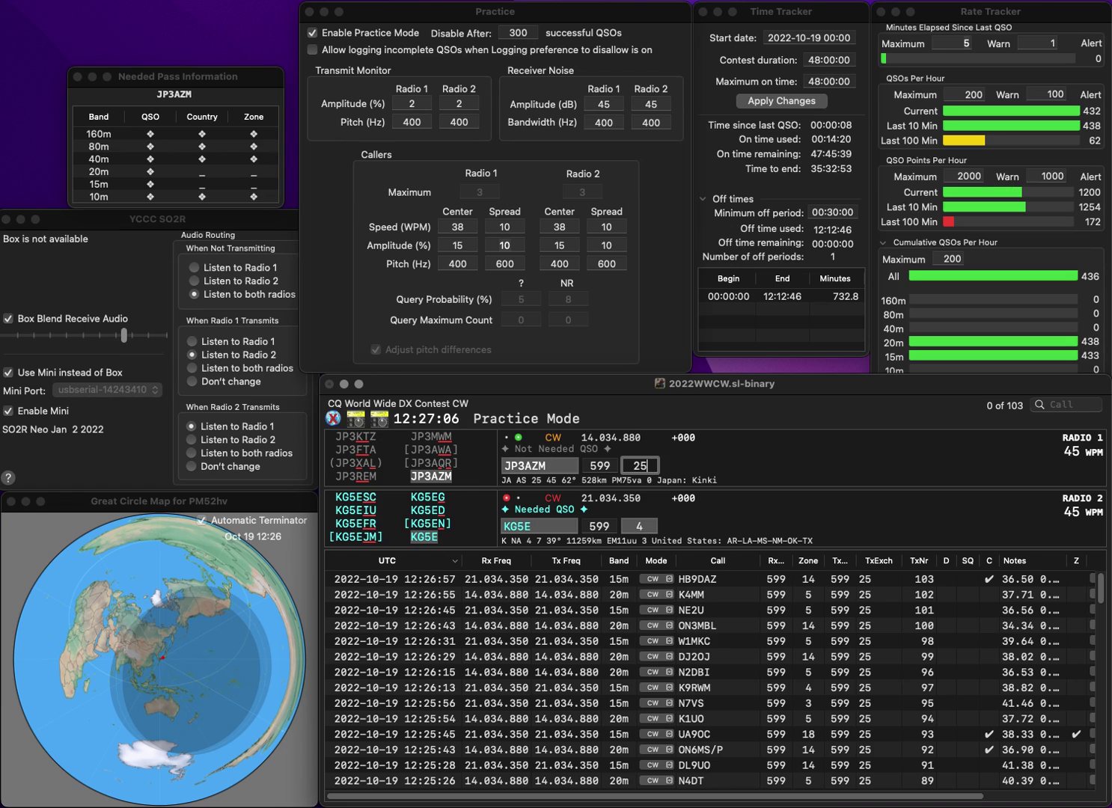
{"action": "key", "text": "Return"}
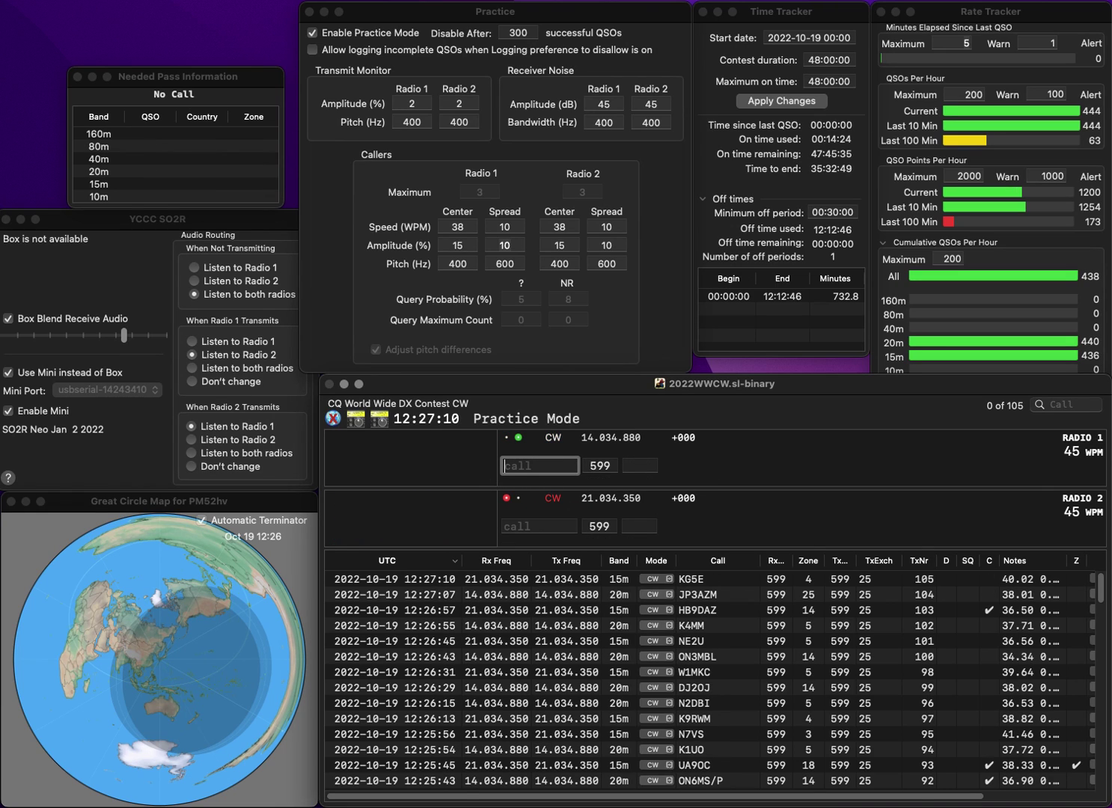
{"action": "type", "text": "9M2SAF"}
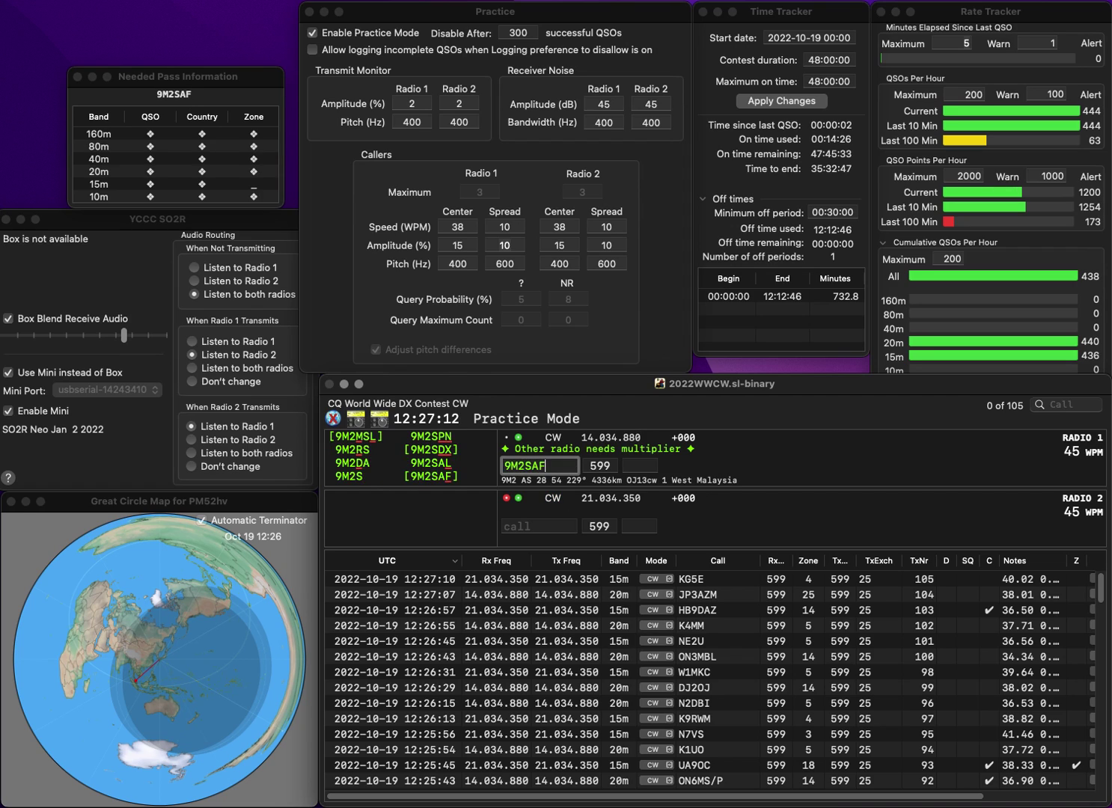
{"action": "key", "text": "Return"}
{"action": "type", "text": "JN3"}
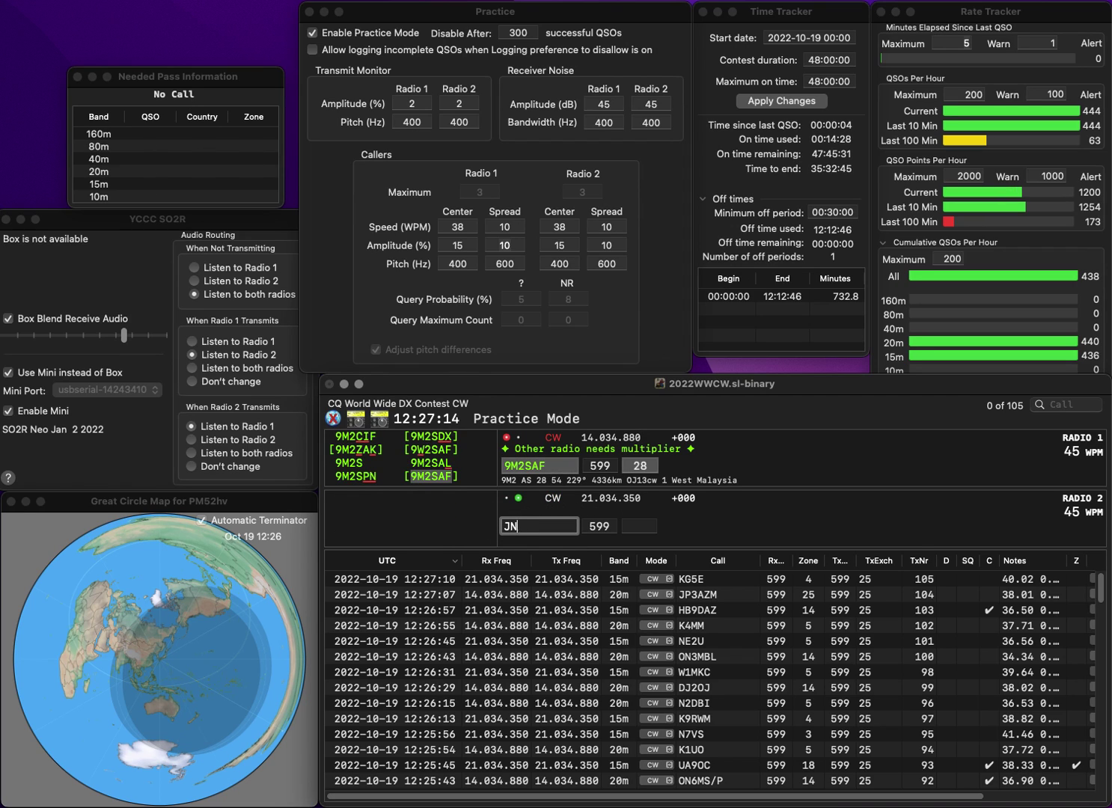
{"action": "key", "text": "BackSpace"}
{"action": "type", "text": "4KMV"}
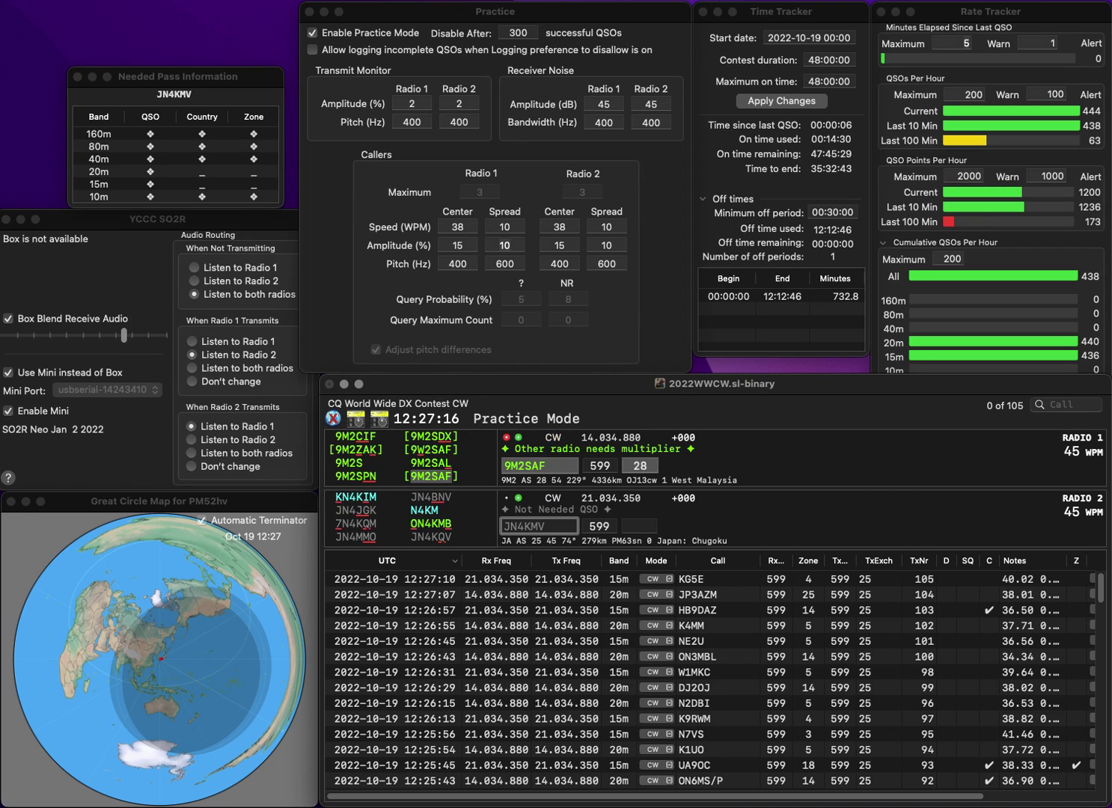
{"action": "key", "text": "BackSpace"}
{"action": "type", "text": "Q"}
{"action": "key", "text": "Return"}
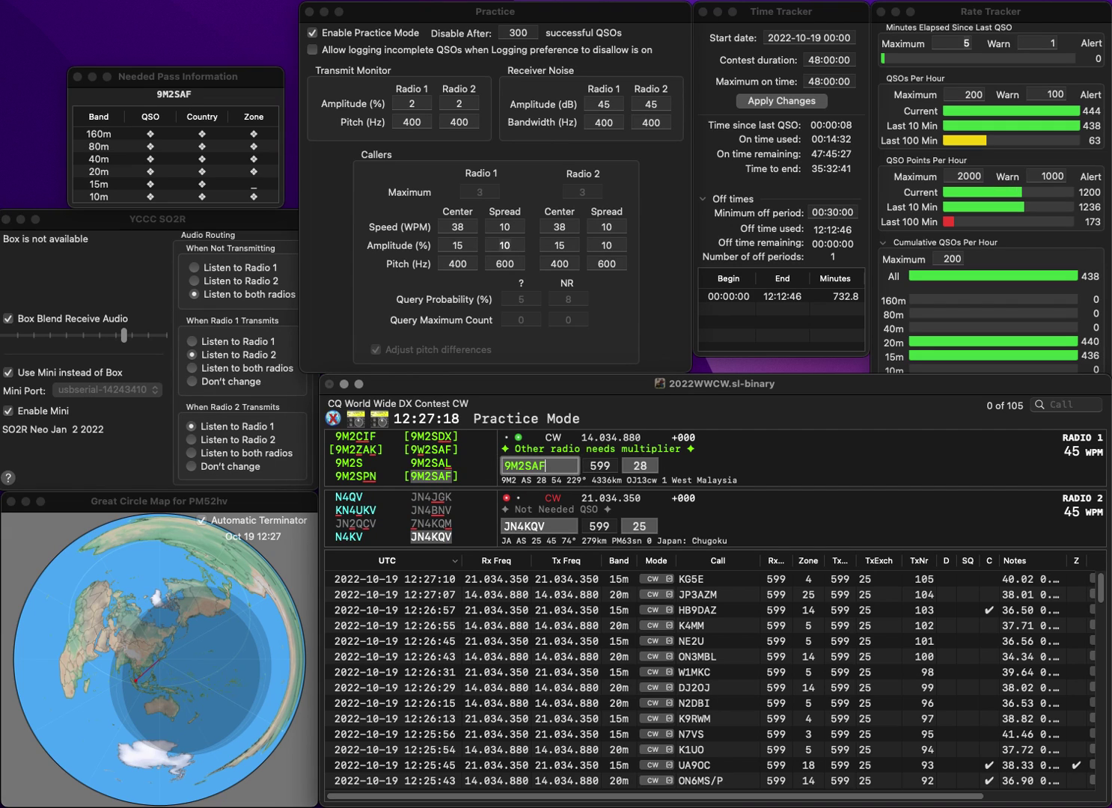
{"action": "key", "text": "Return"}
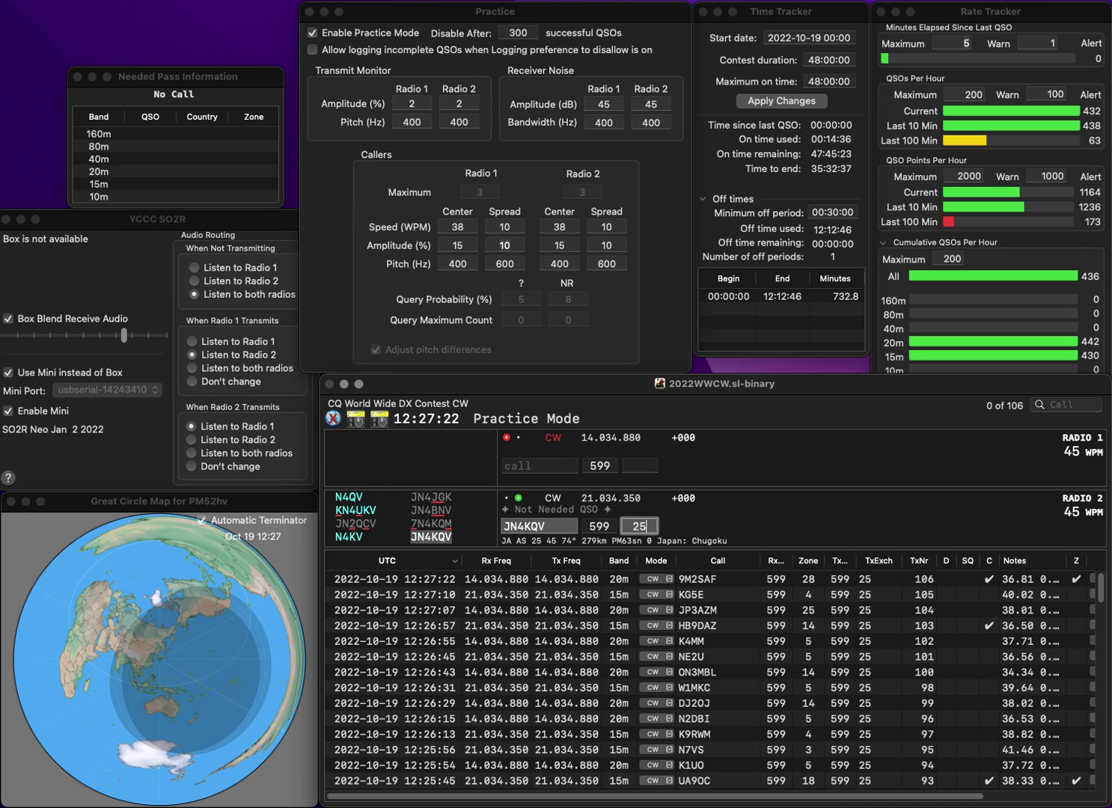
{"action": "key", "text": "Return"}
{"action": "type", "text": "I"}
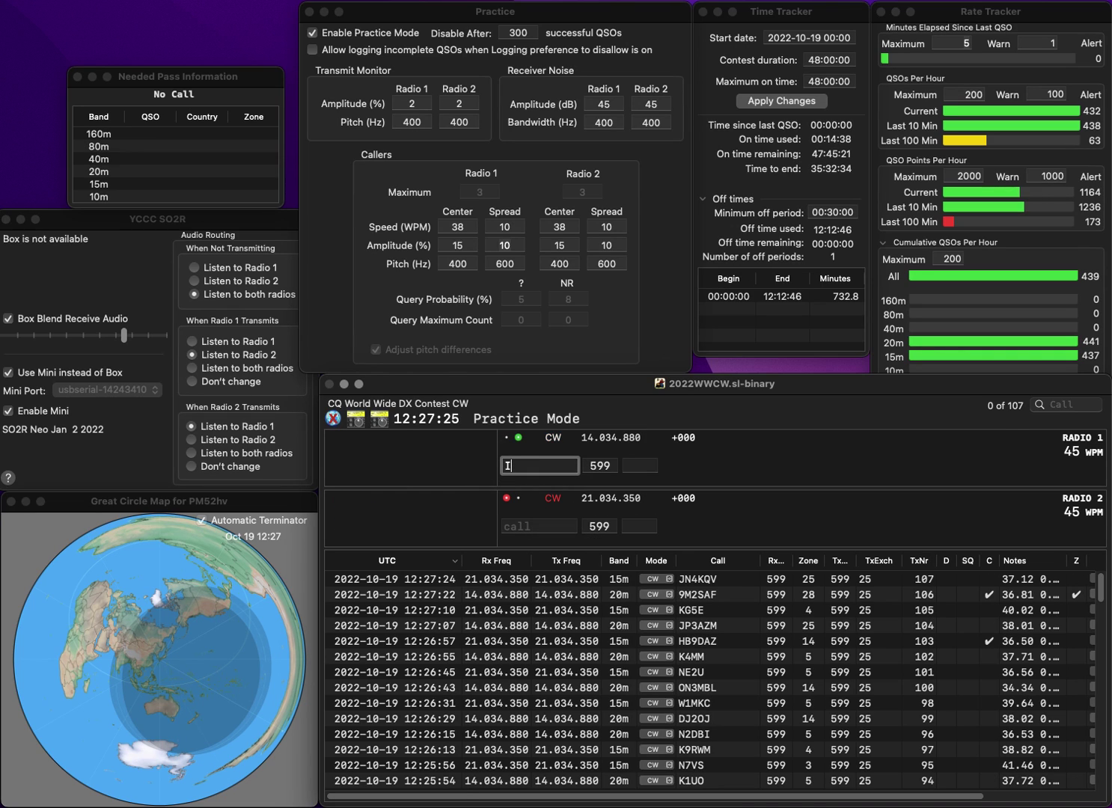
{"action": "type", "text": "Q8BV"}
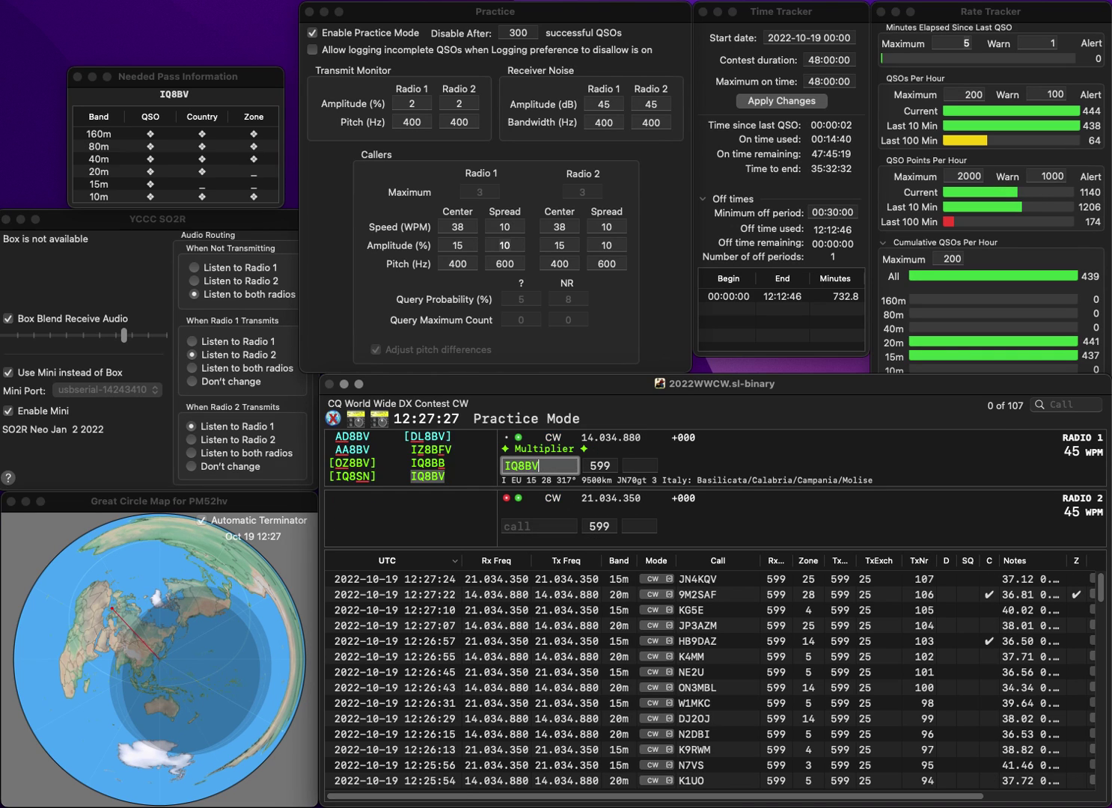
{"action": "key", "text": "Return"}
{"action": "type", "text": "4ZEW"}
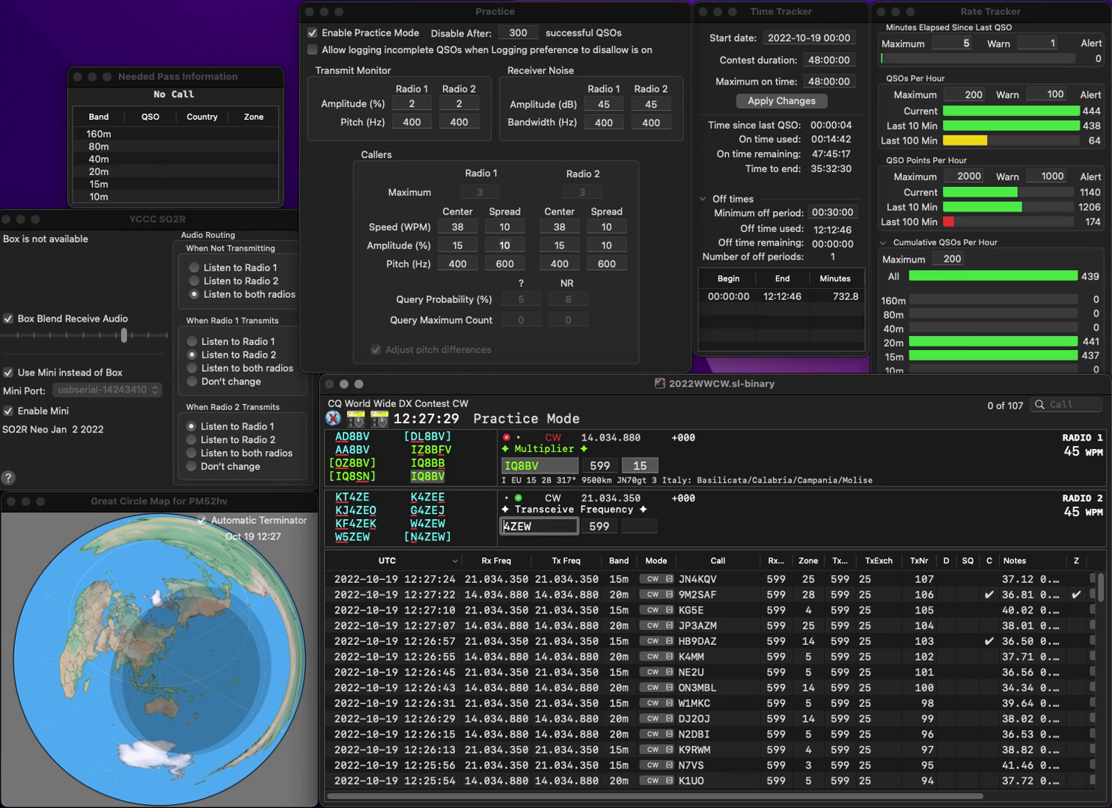
{"action": "key", "text": "Home"}
{"action": "type", "text": "W"}
{"action": "key", "text": "Return"}
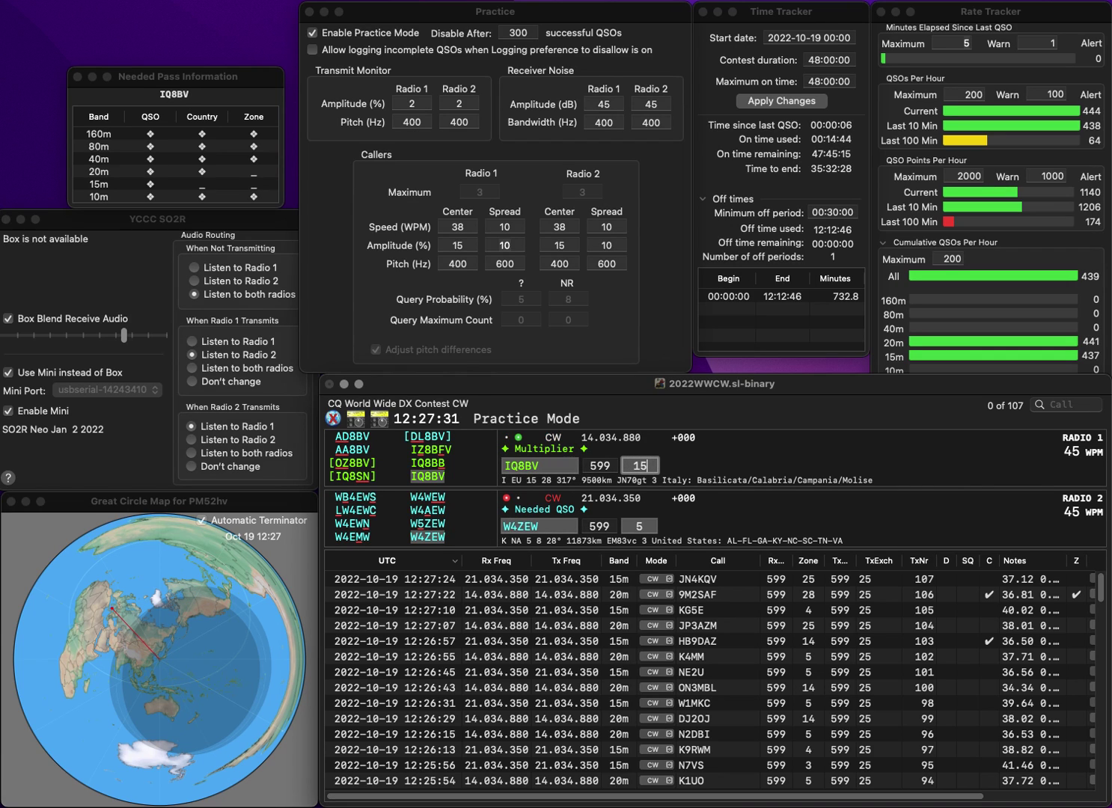
{"action": "key", "text": "Return"}
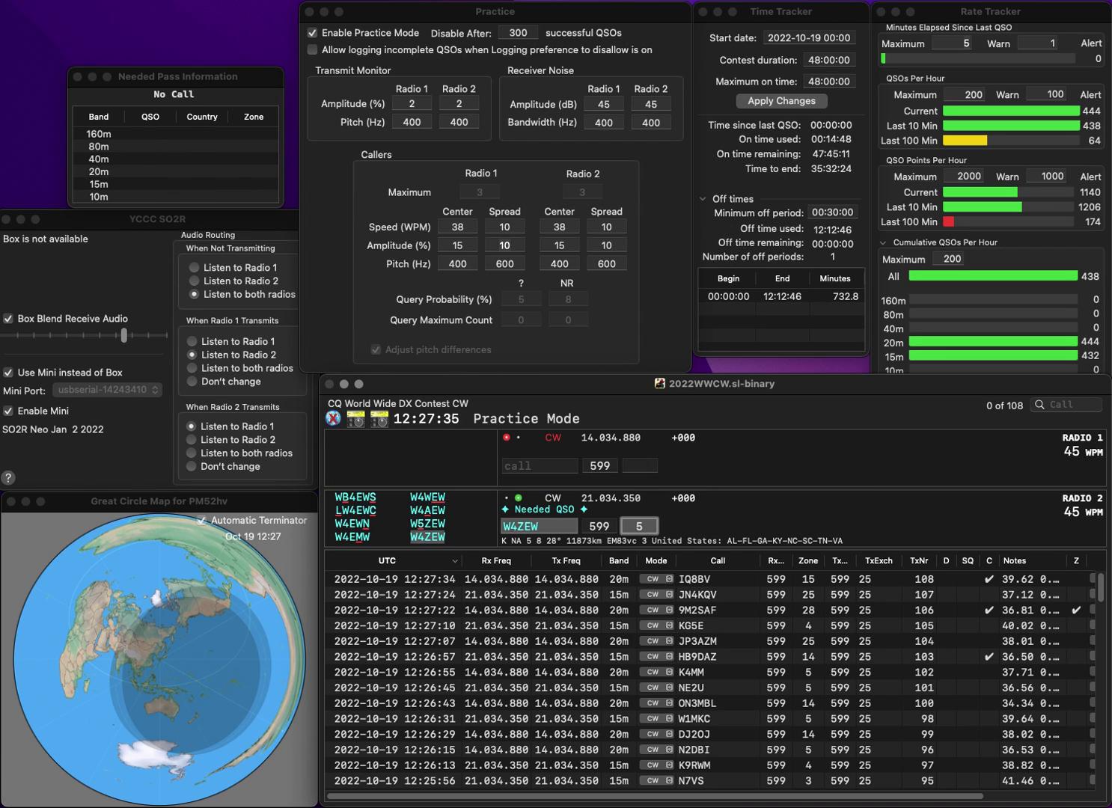
{"action": "key", "text": "Return"}
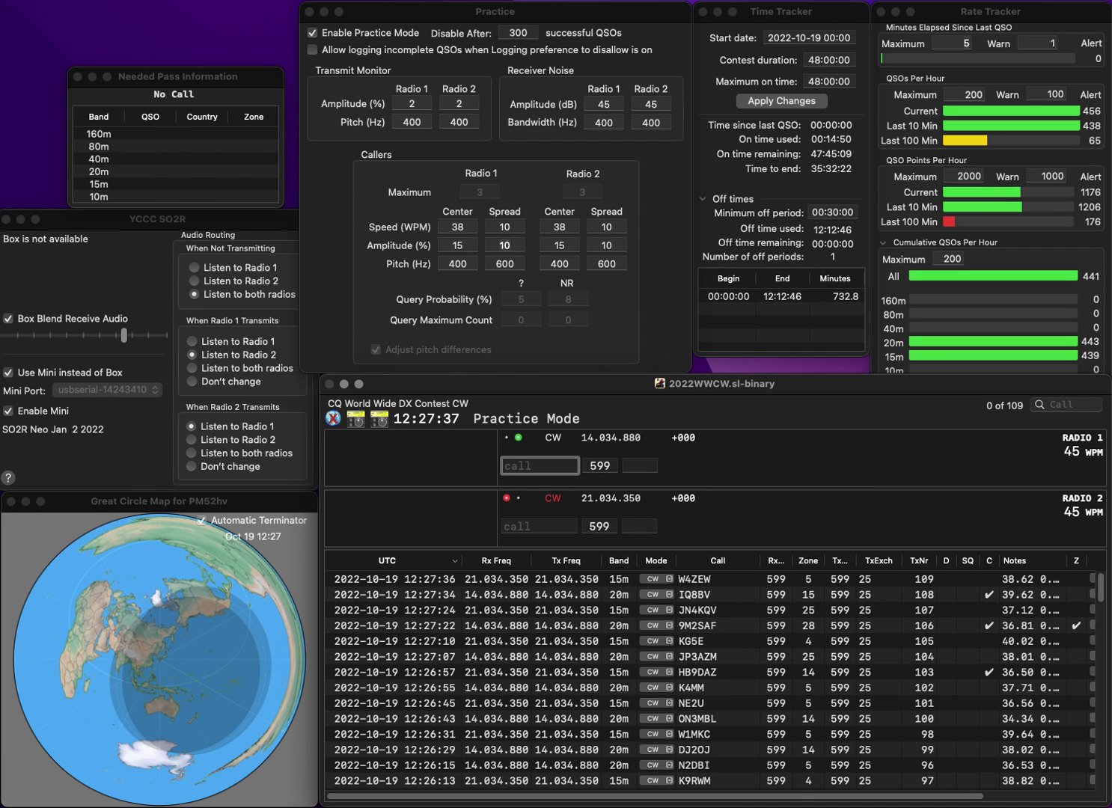
Answer and log OK7WA with zone 15 on Radio 1 and W1QV with zone 5 on Radio 2
{"action": "type", "text": "OK7WA"}
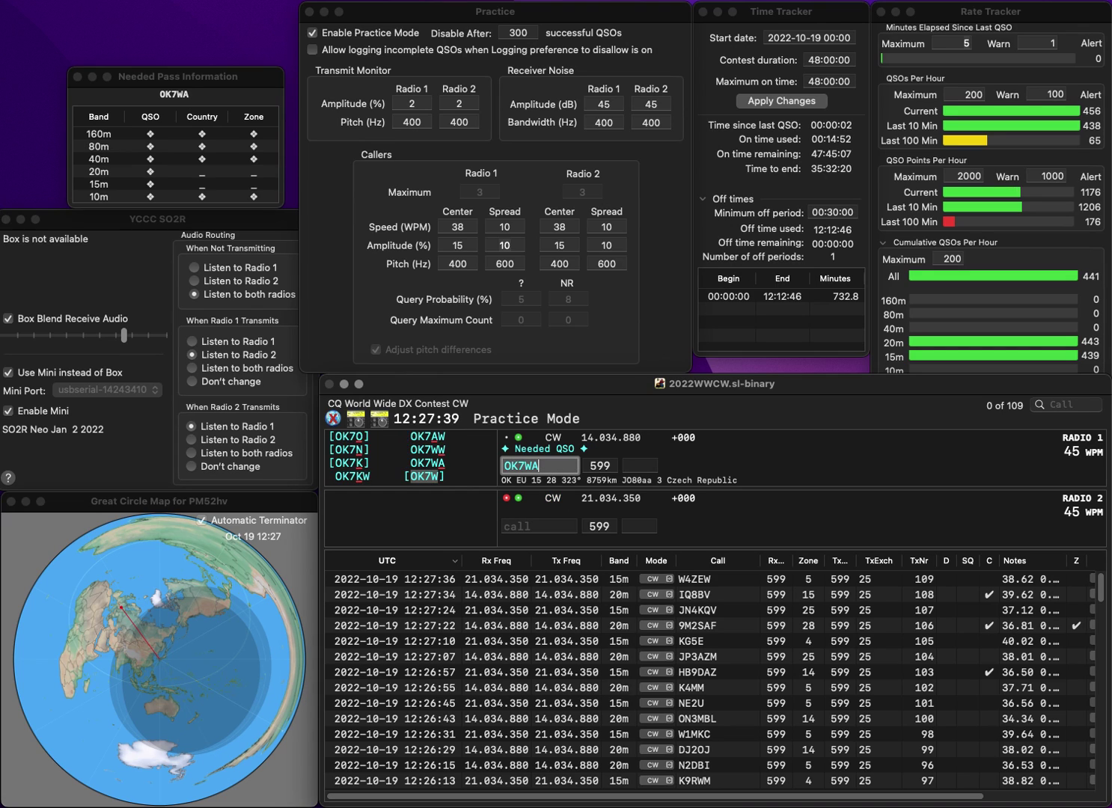
{"action": "key", "text": "Return"}
{"action": "type", "text": "1Q"}
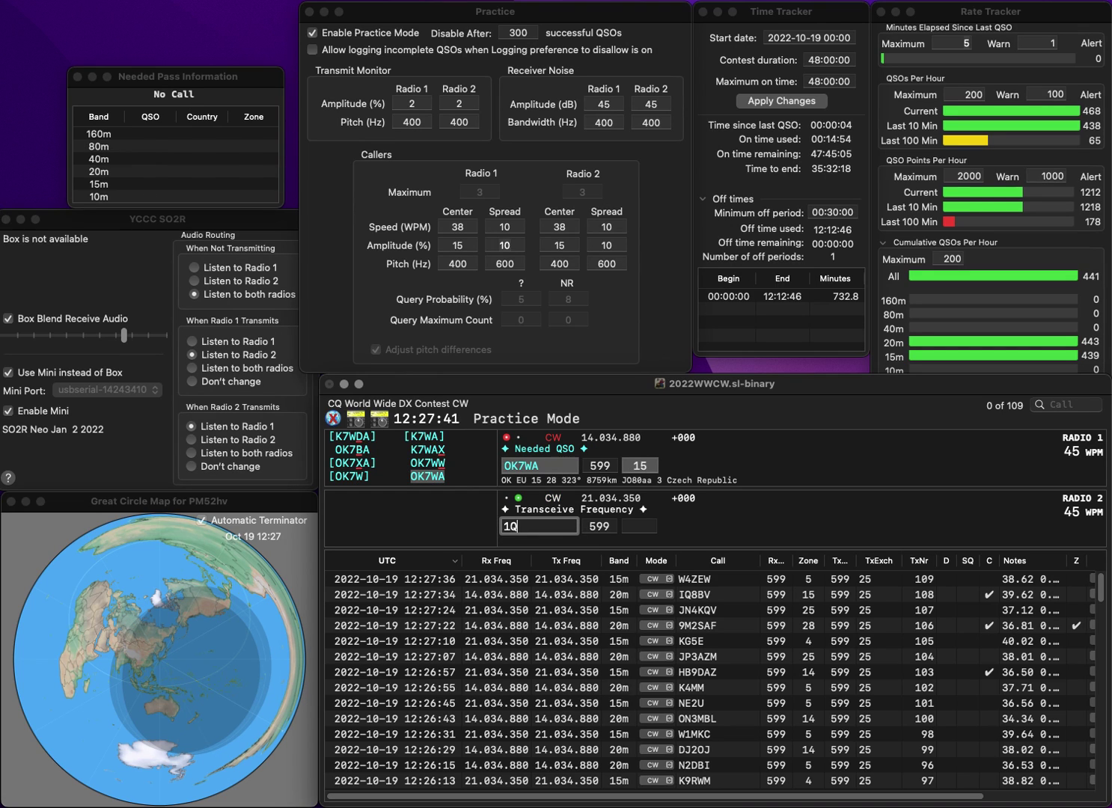
{"action": "type", "text": "V"}
{"action": "key", "text": "Home"}
{"action": "type", "text": "W"}
{"action": "key", "text": "Return"}
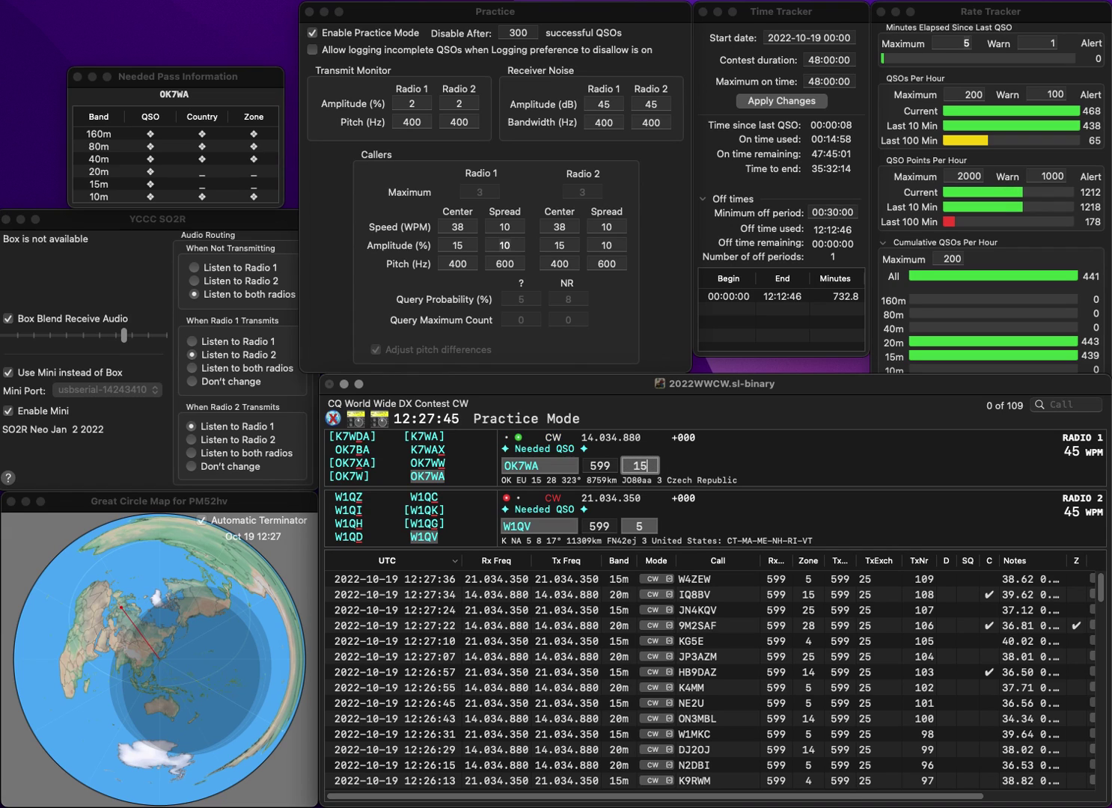
{"action": "key", "text": "Return"}
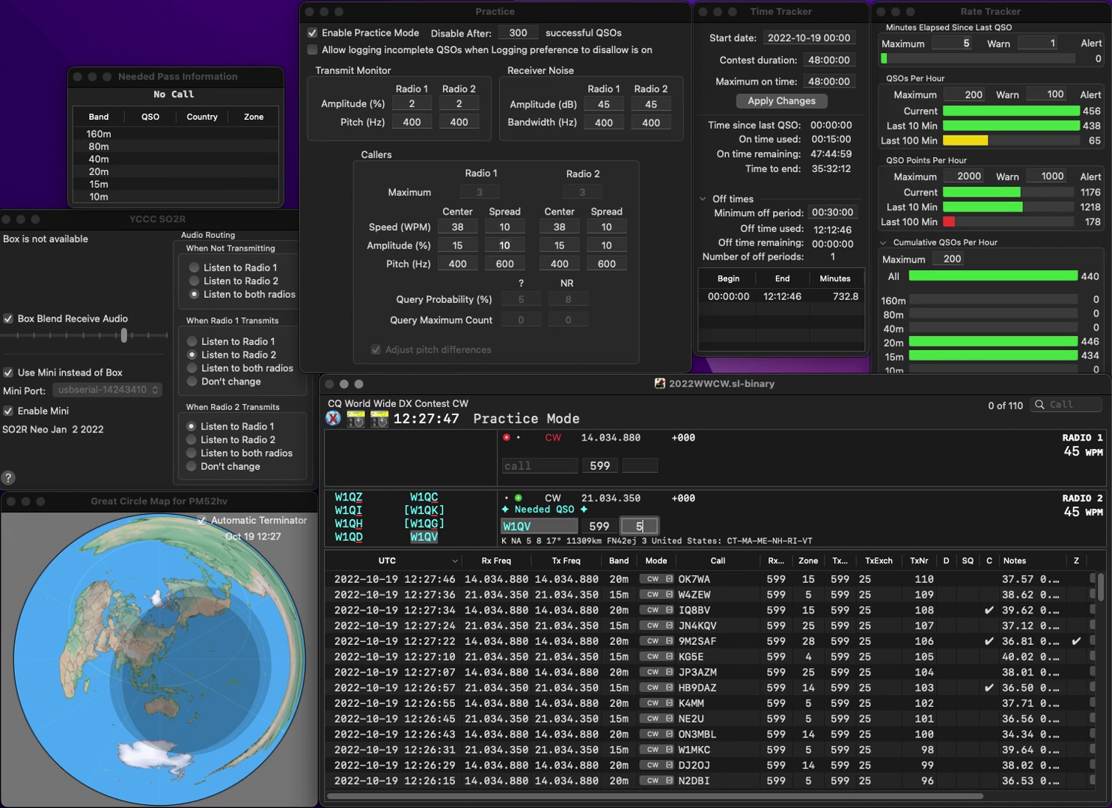
{"action": "key", "text": "Return"}
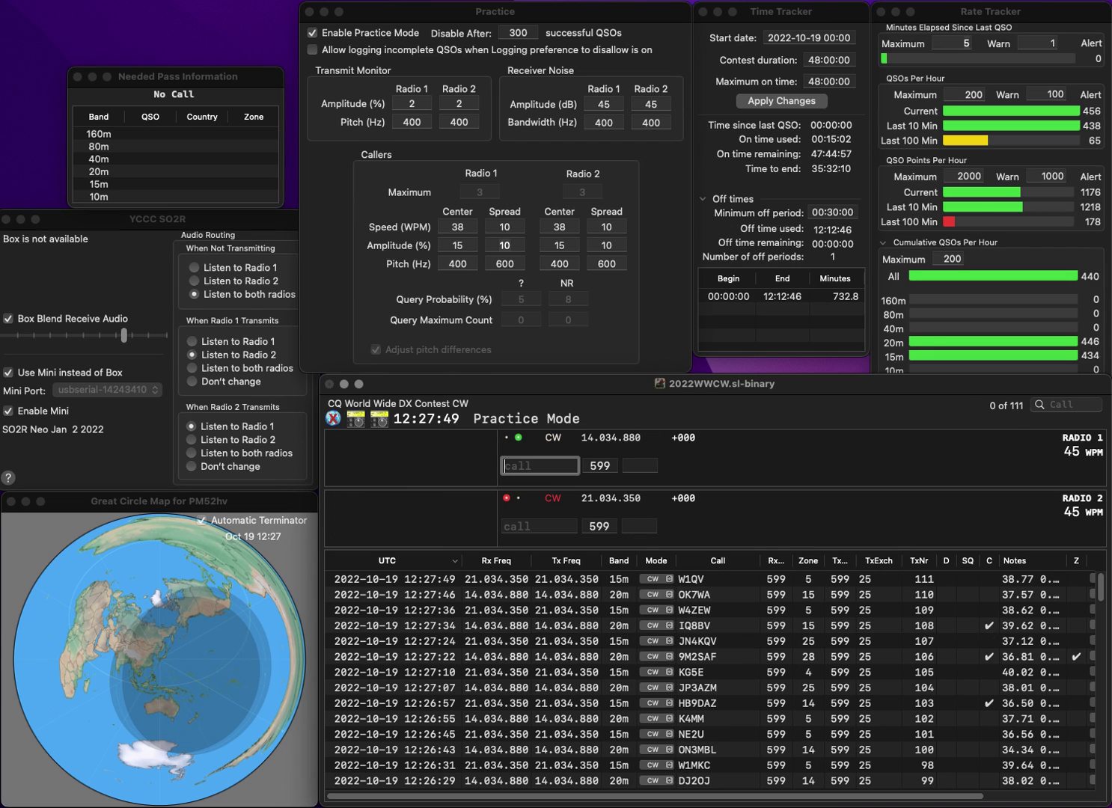
Enter the Radio 1 caller's call sign as 4Z1TL and send the exchange
{"action": "type", "text": "VZ1TL"}
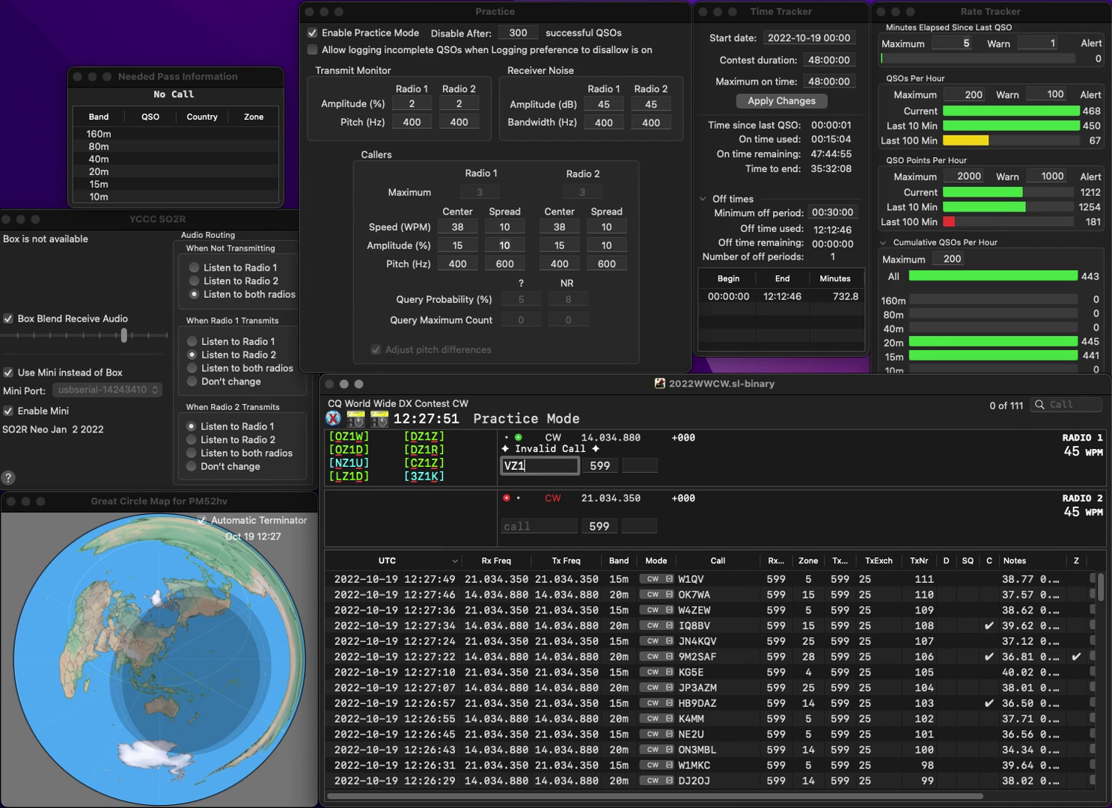
{"action": "key", "text": "Left"}
{"action": "key", "text": "Left"}
{"action": "key", "text": "Left"}
{"action": "key", "text": "Left"}
{"action": "key", "text": "BackSpace"}
{"action": "type", "text": "4"}
{"action": "key", "text": "Return"}
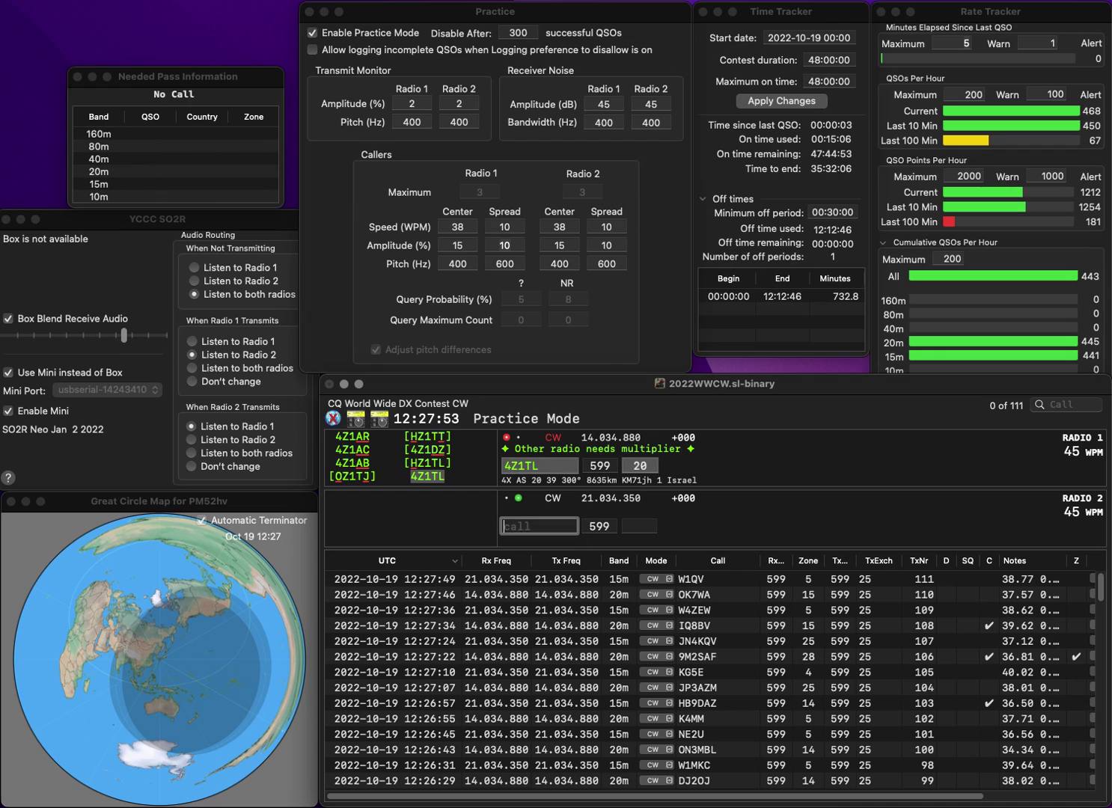
{"action": "type", "text": "R7DZ"}
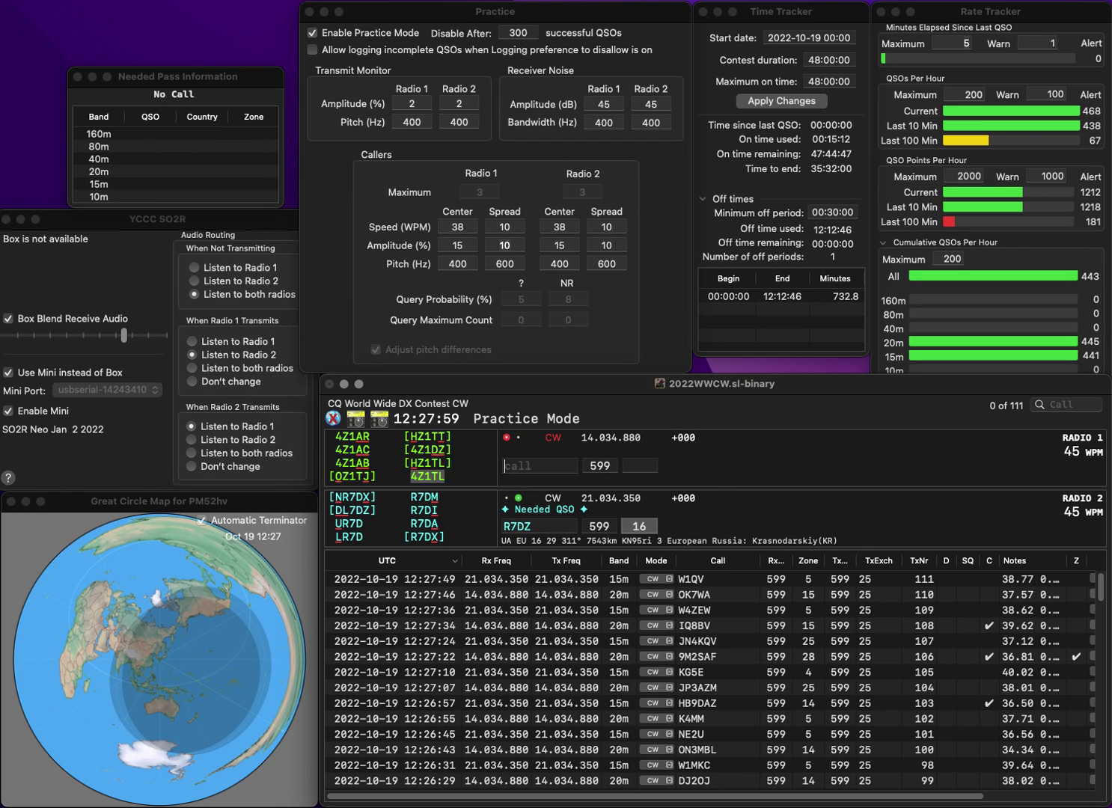
{"action": "key", "text": "BackSpace"}
{"action": "type", "text": "9"}
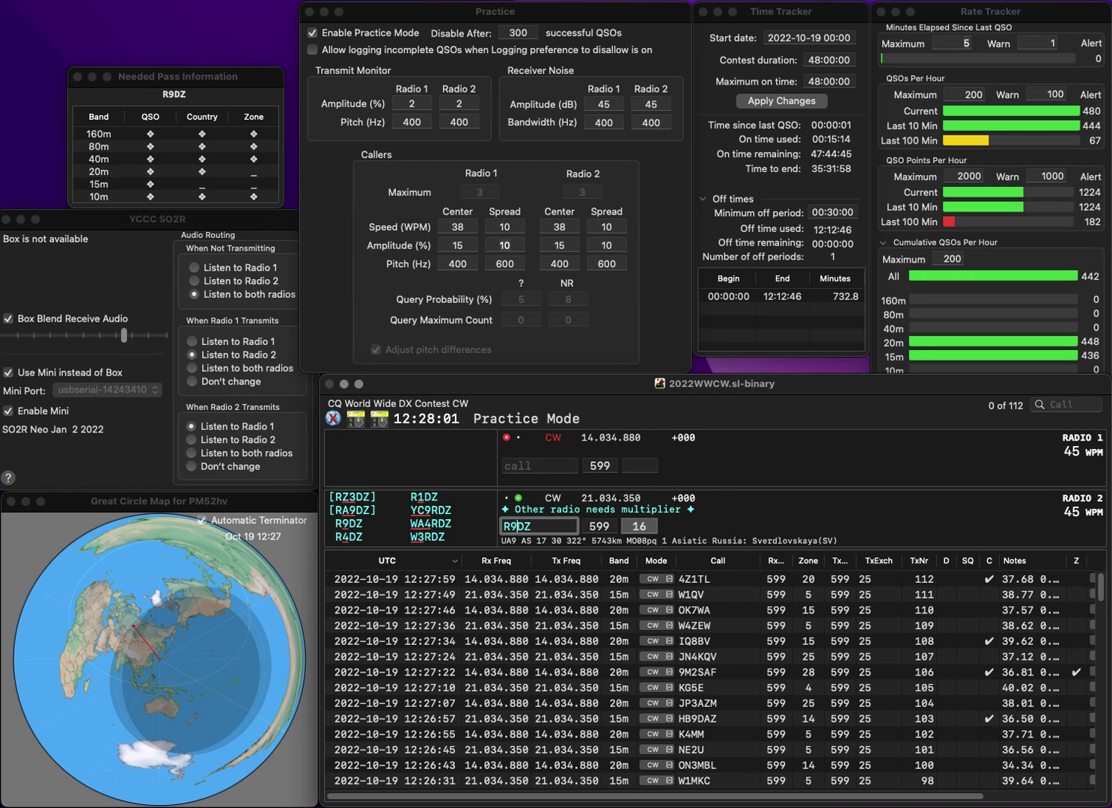
{"action": "key", "text": "Return"}
{"action": "type", "text": "GI"}
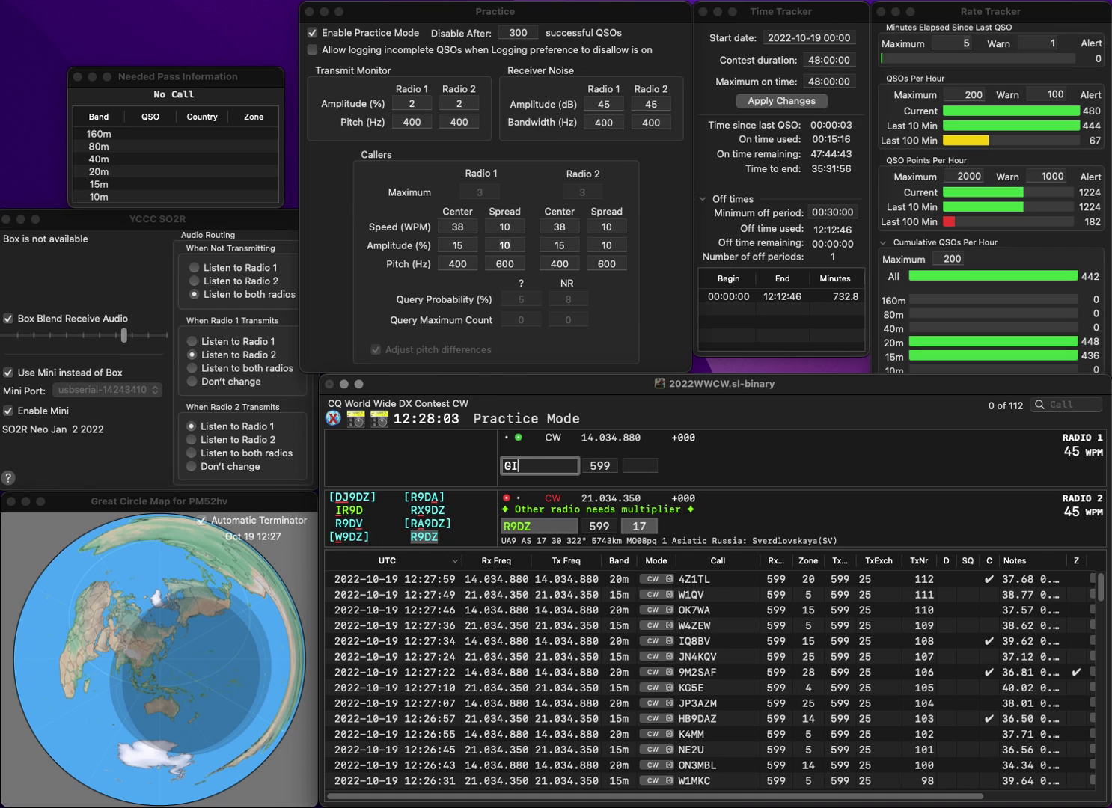
{"action": "type", "text": "4XIR"}
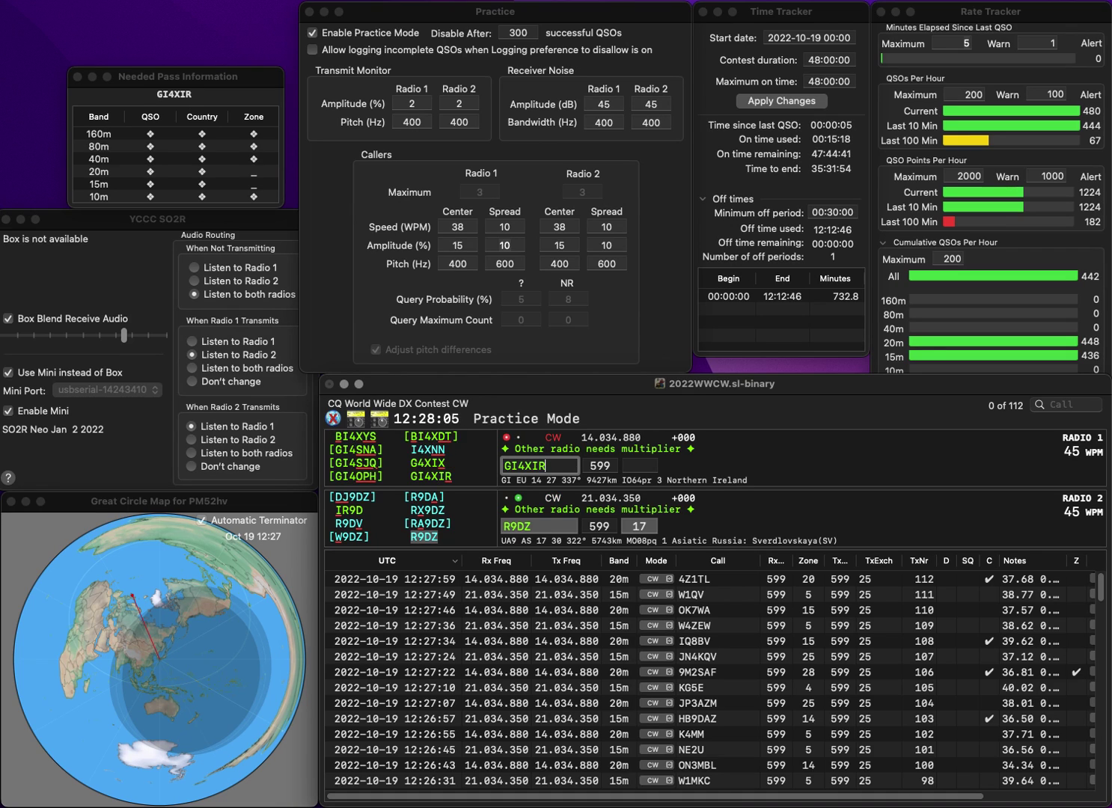
{"action": "key", "text": "Return"}
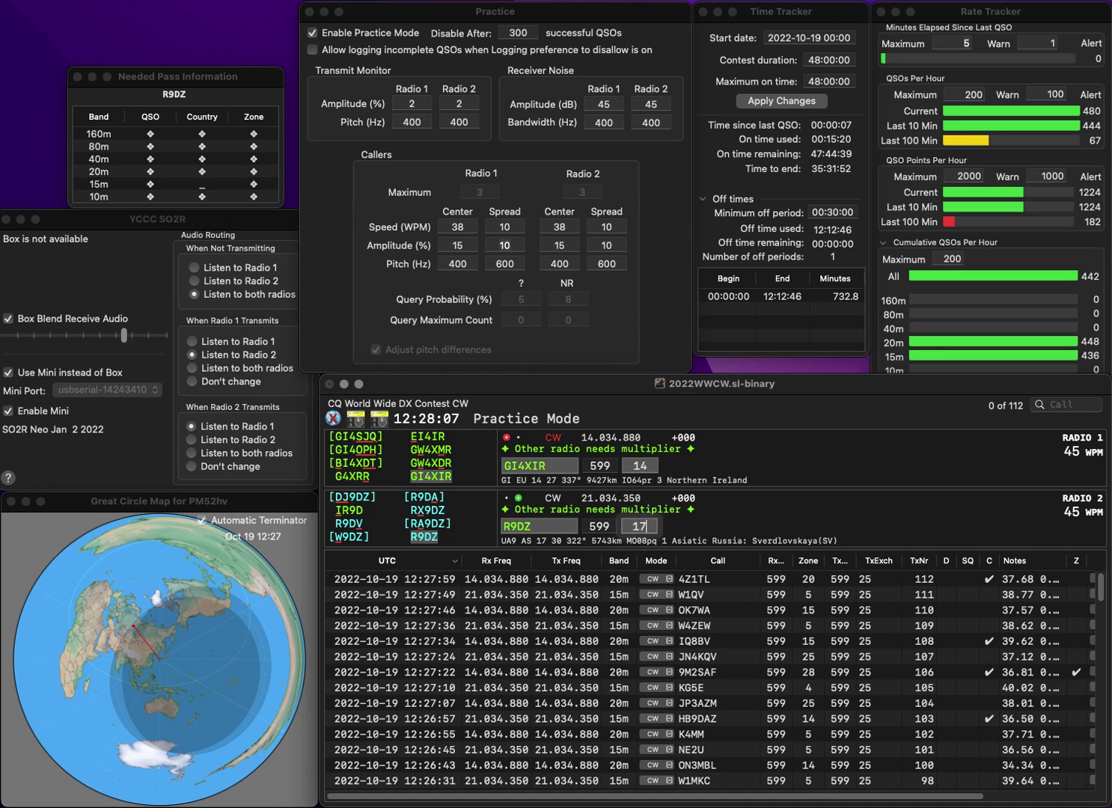
{"action": "key", "text": "Return"}
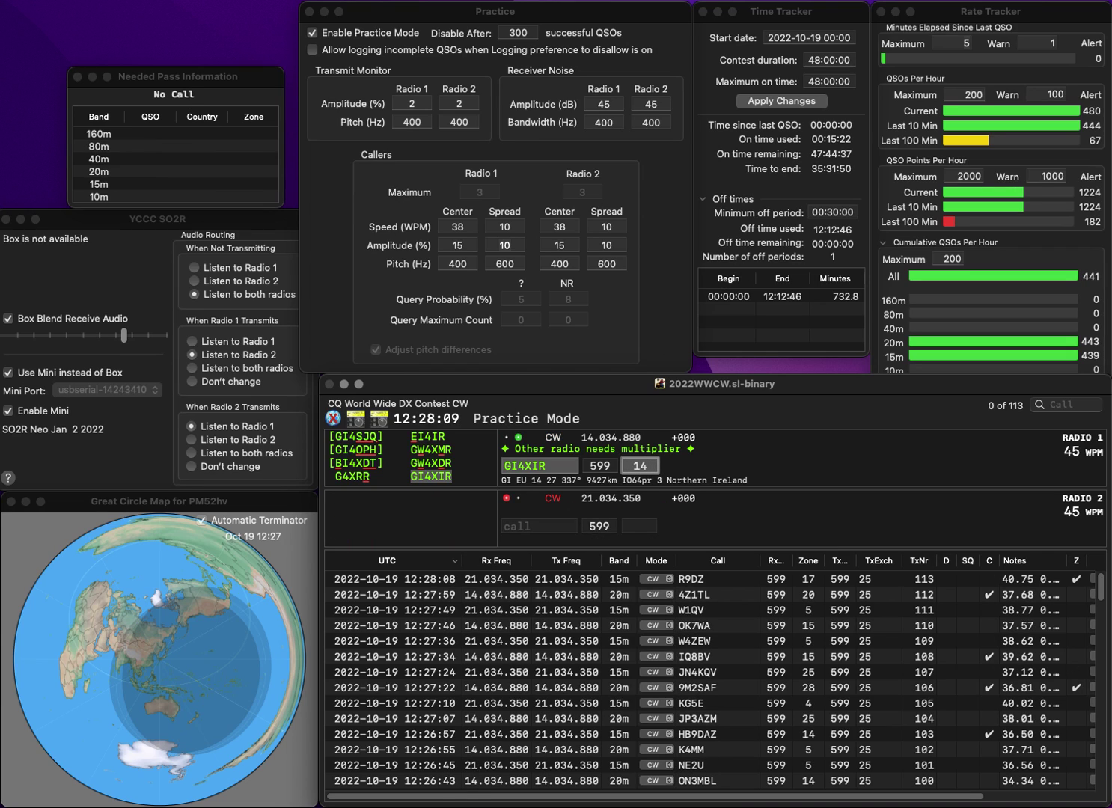
{"action": "key", "text": "Return"}
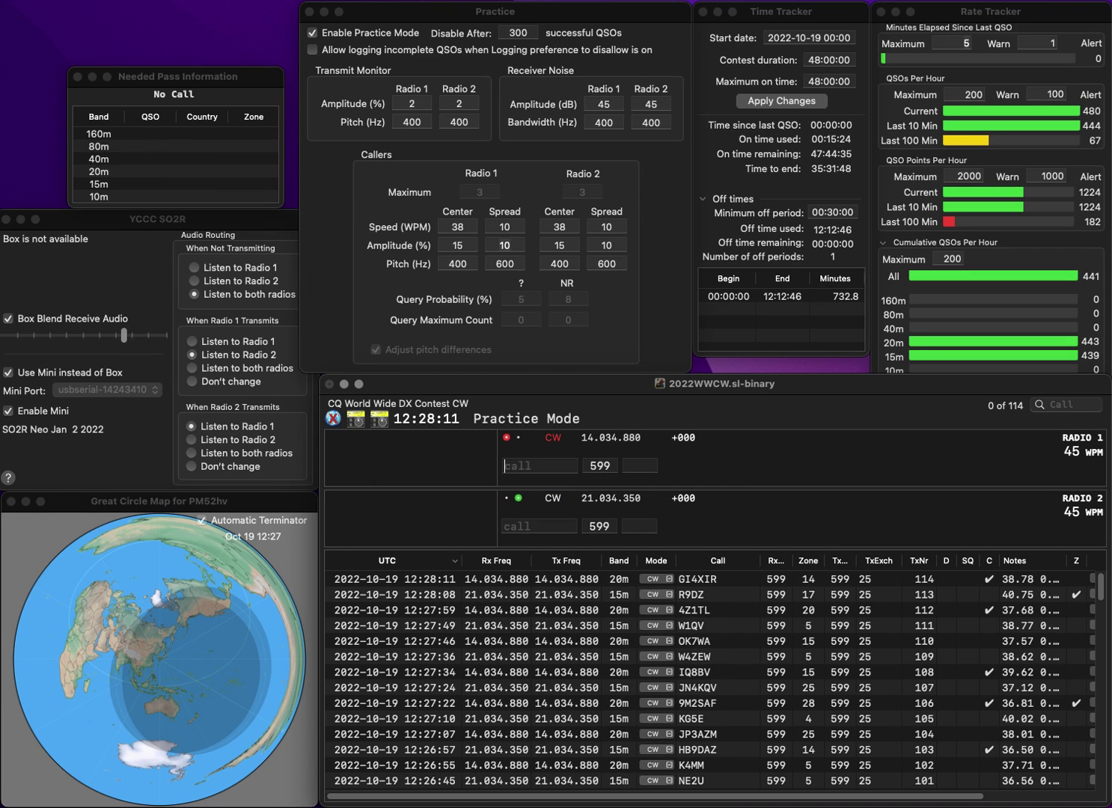
{"action": "type", "text": "KCSLX"}
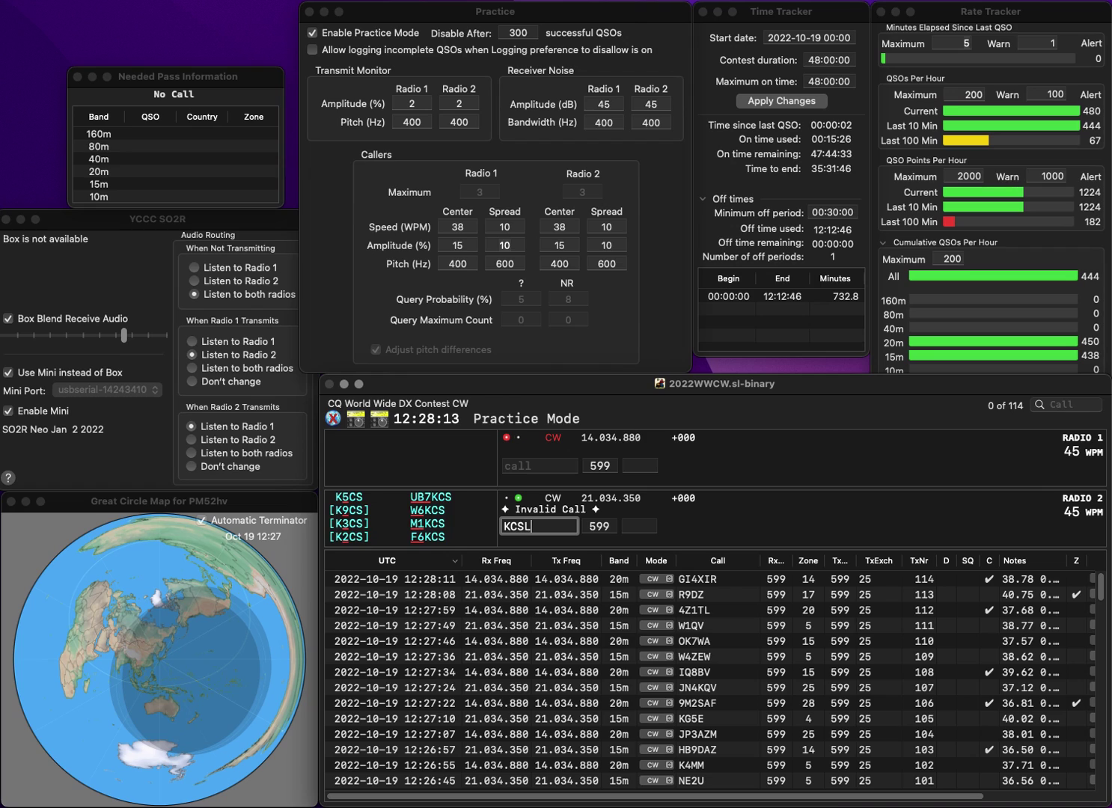
{"action": "key", "text": "Left"}
{"action": "key", "text": "Left"}
{"action": "key", "text": "Left"}
{"action": "key", "text": "BackSpace"}
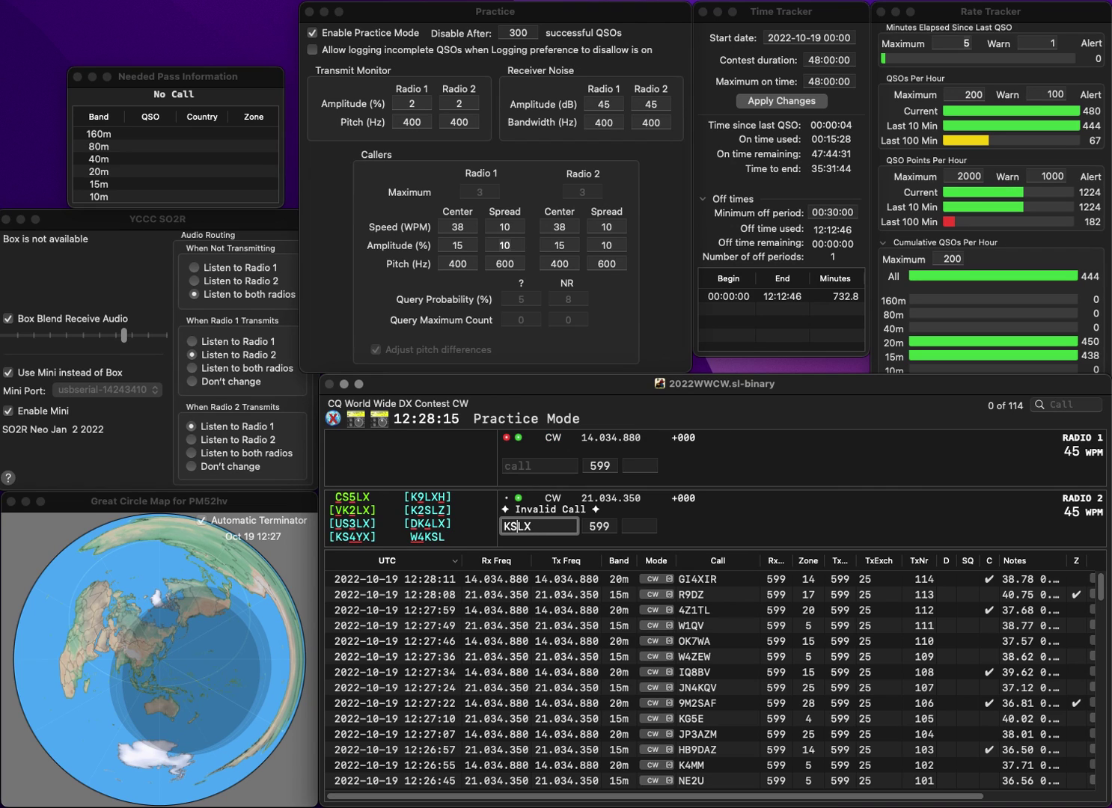
{"action": "key", "text": "Right"}
{"action": "type", "text": "4"}
{"action": "key", "text": "BackSpace"}
{"action": "type", "text": "2"}
{"action": "key", "text": "Return"}
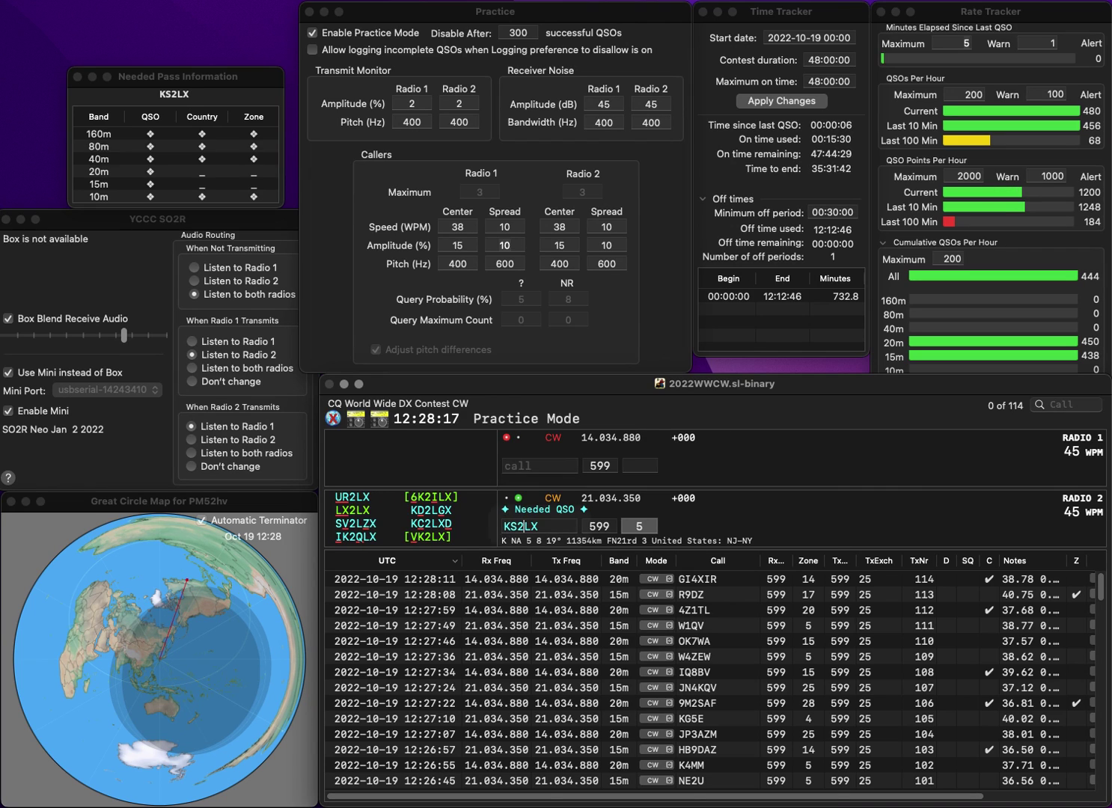
Answer W5BBM on Radio 1 and correct the Radio 2 caller's call sign to CS5LX, resending the exchange
{"action": "type", "text": "W5BBM"}
{"action": "key", "text": "Return"}
{"action": "key", "text": "Left"}
{"action": "key", "text": "Left"}
{"action": "key", "text": "BackSpace"}
{"action": "type", "text": "5"}
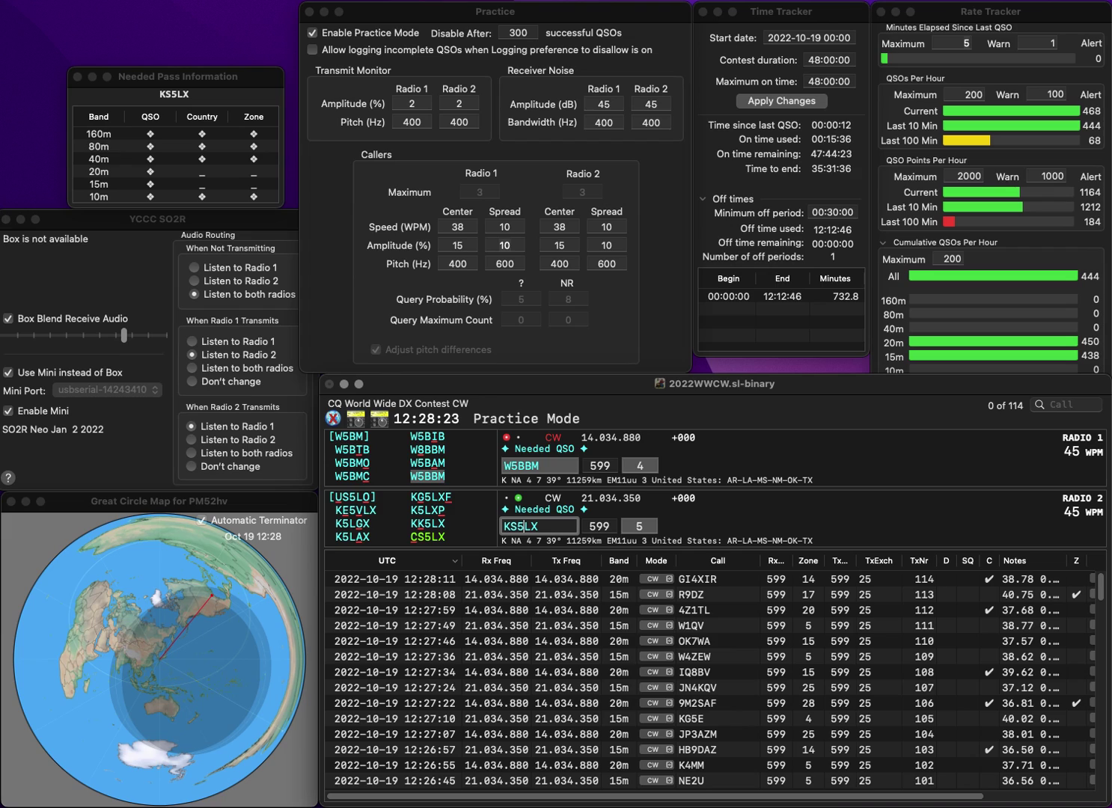
{"action": "key", "text": "Left"}
{"action": "key", "text": "Left"}
{"action": "key", "text": "BackSpace"}
{"action": "type", "text": "C"}
{"action": "key", "text": "Return"}
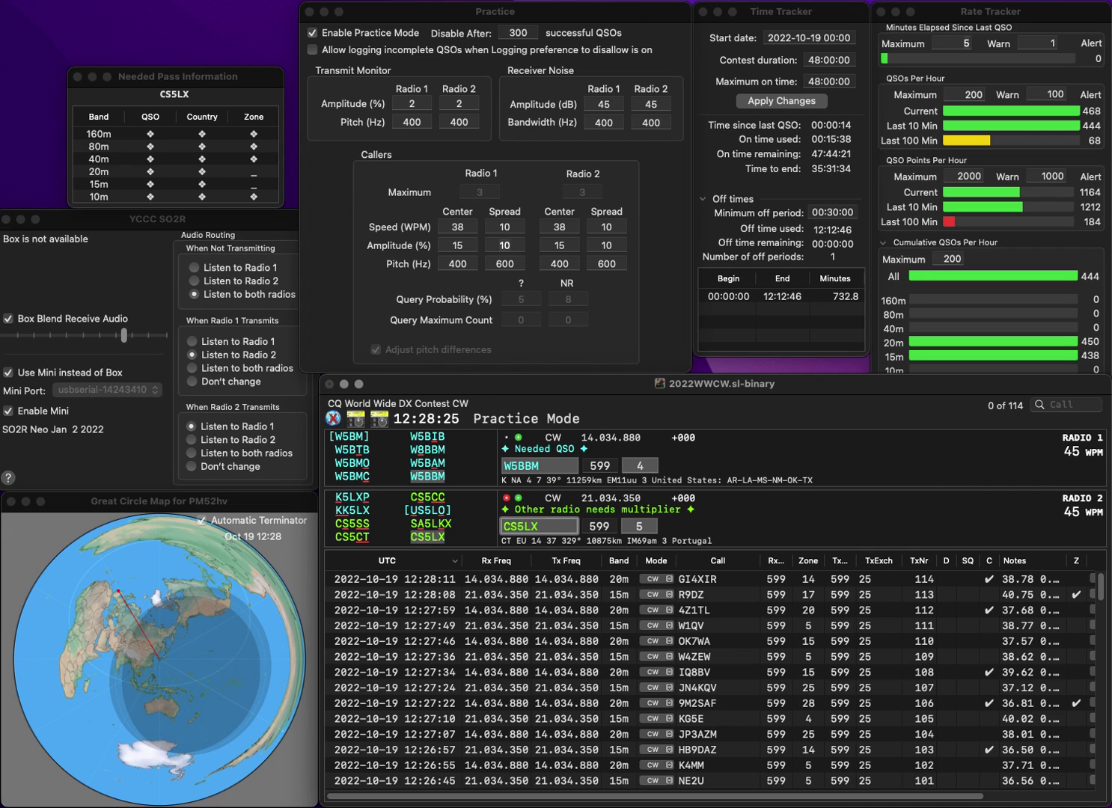
{"action": "key", "text": "space"}
{"action": "key", "text": "Return"}
{"action": "key", "text": "space"}
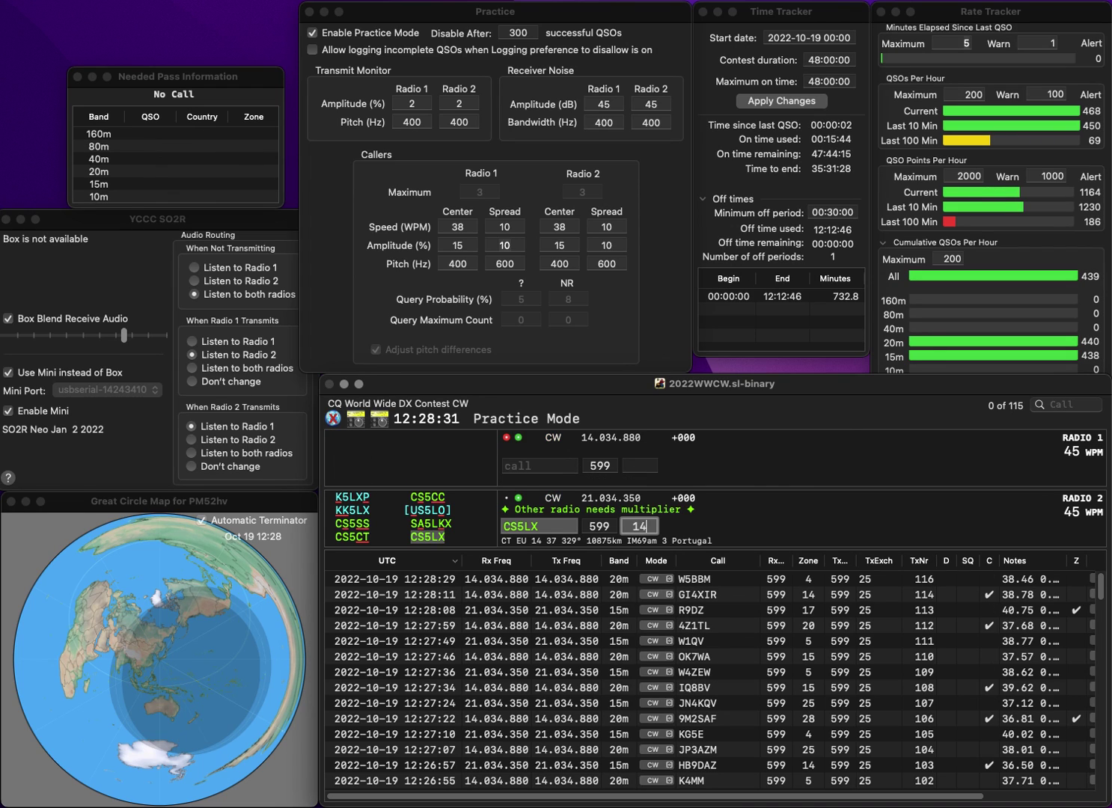
{"action": "key", "text": "Return"}
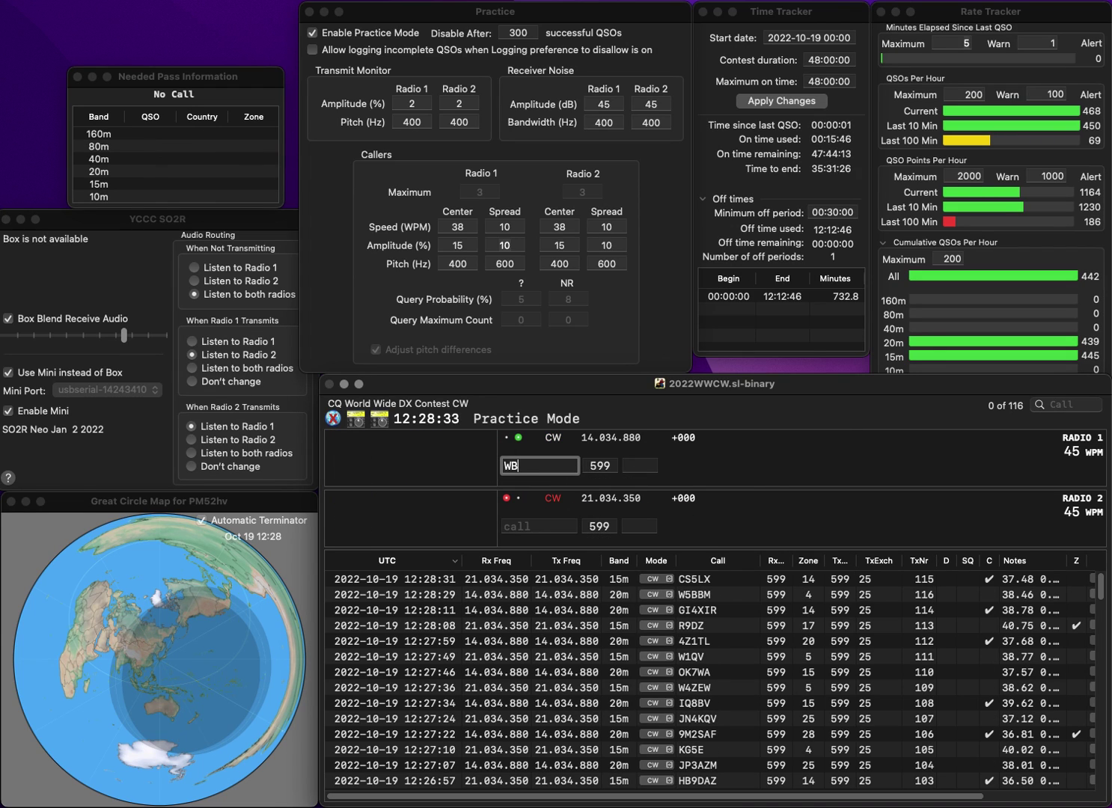
Send the partial call signs W6 on Radio 1 and PMX on Radio 2 to request full calls
{"action": "key", "text": "Return"}
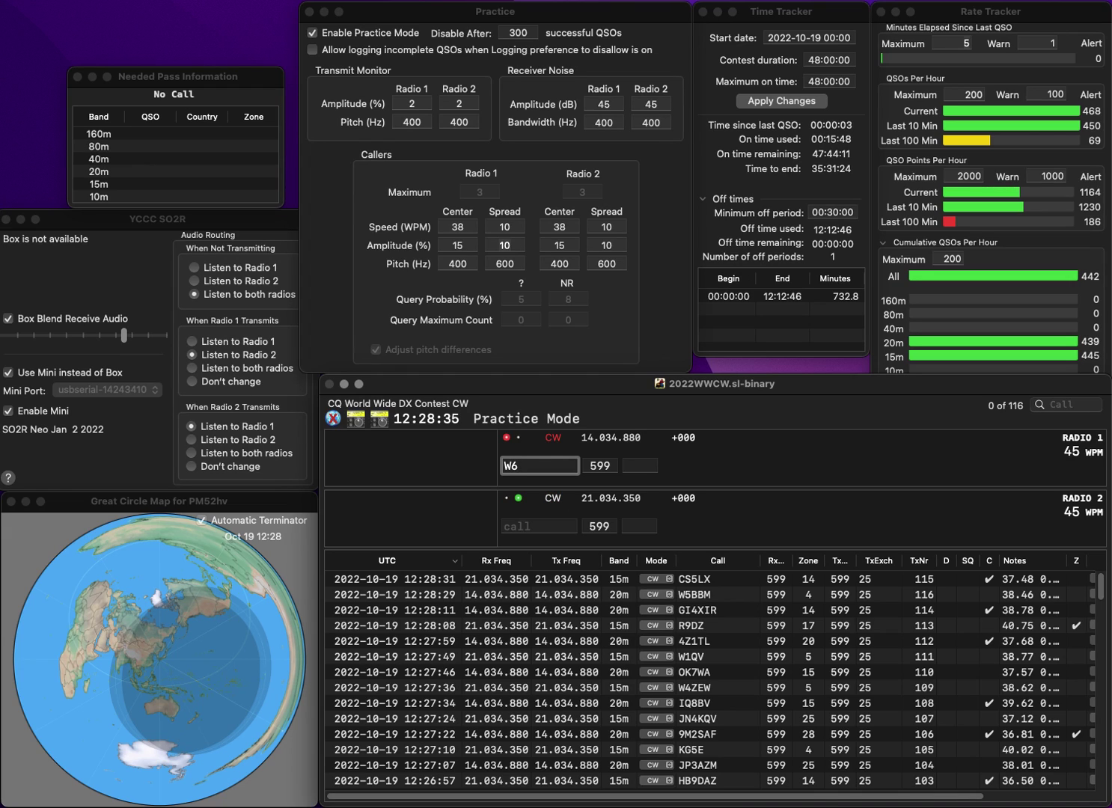
{"action": "type", "text": "PMX"}
{"action": "key", "text": "Return"}
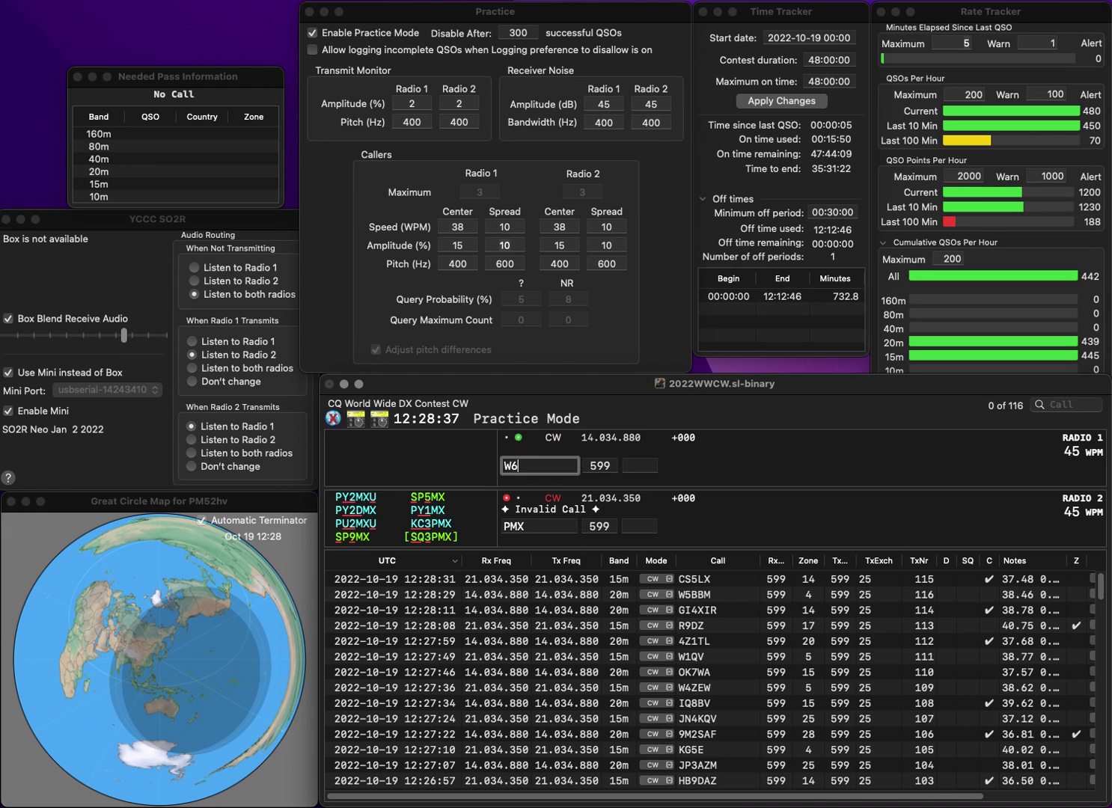
{"action": "type", "text": "JFA"}
{"action": "key", "text": "Return"}
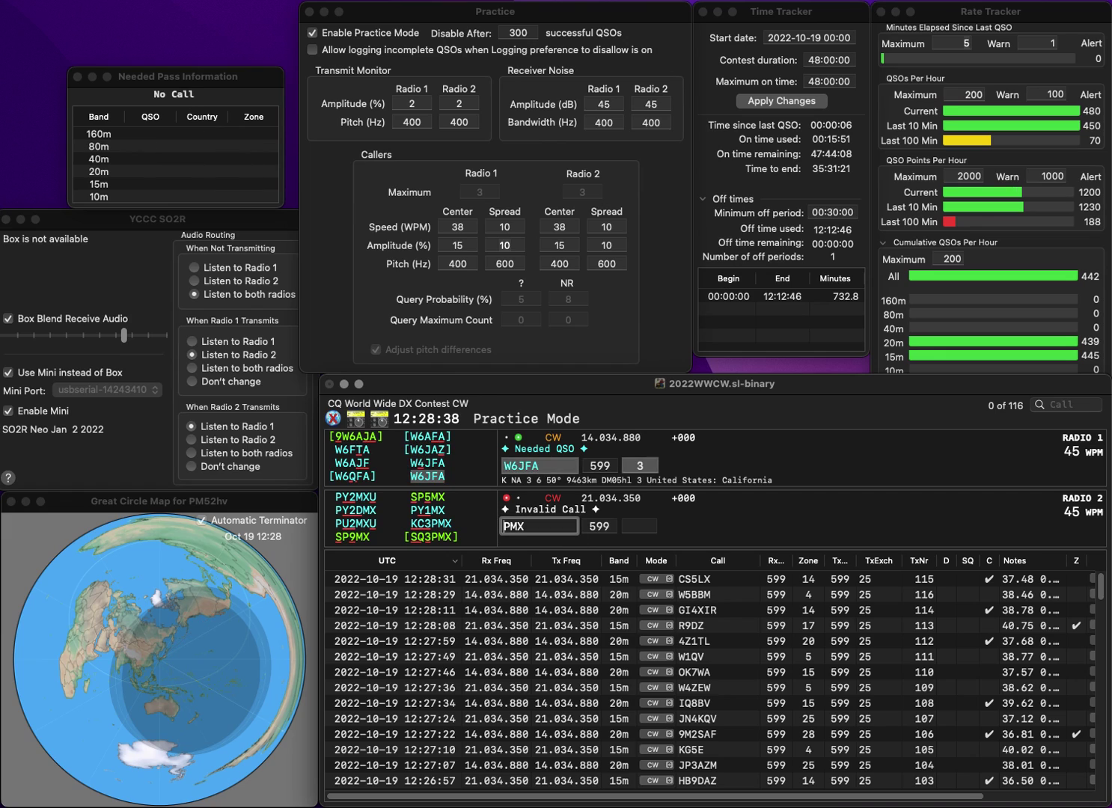
{"action": "type", "text": "K4"}
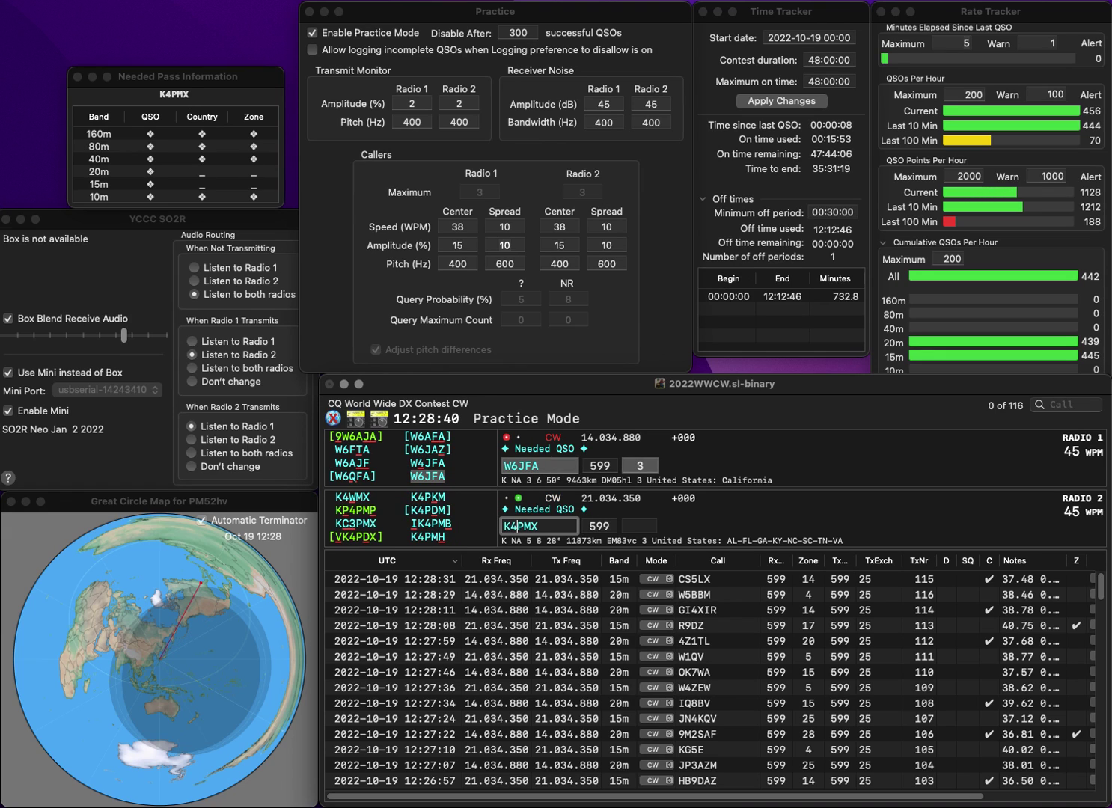
{"action": "key", "text": "Delete"}
{"action": "type", "text": "W"}
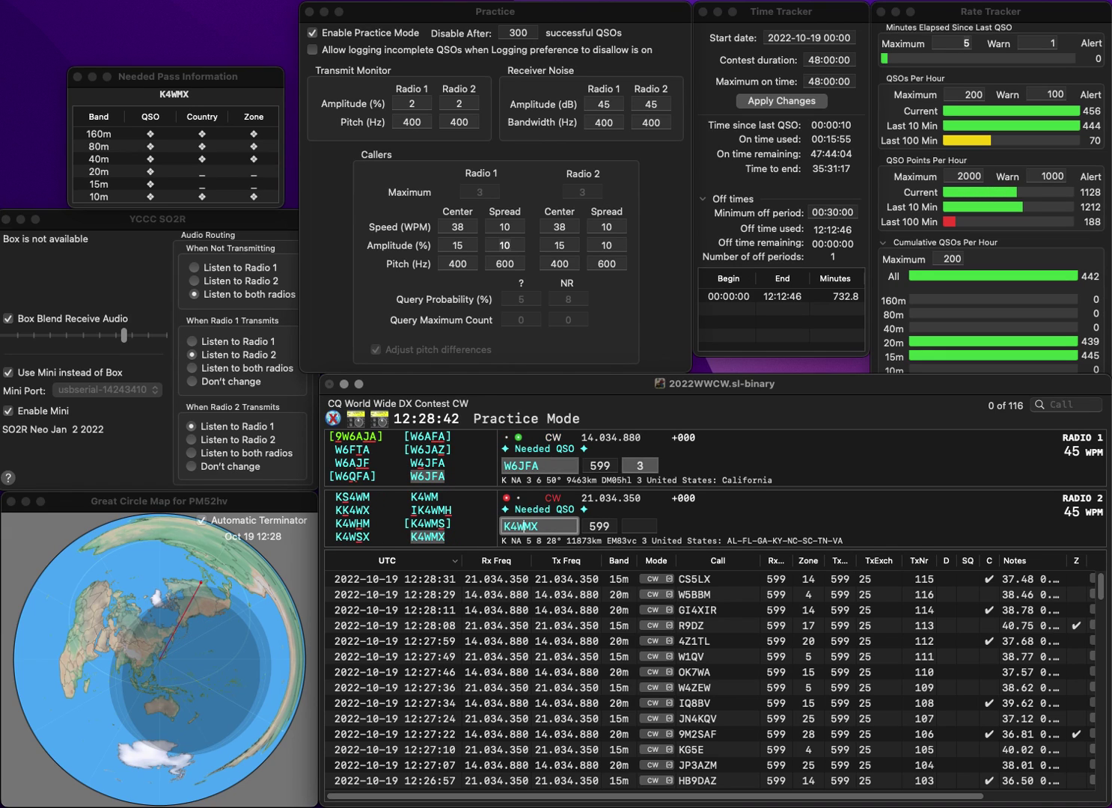
{"action": "key", "text": "Return"}
{"action": "key", "text": "Return"}
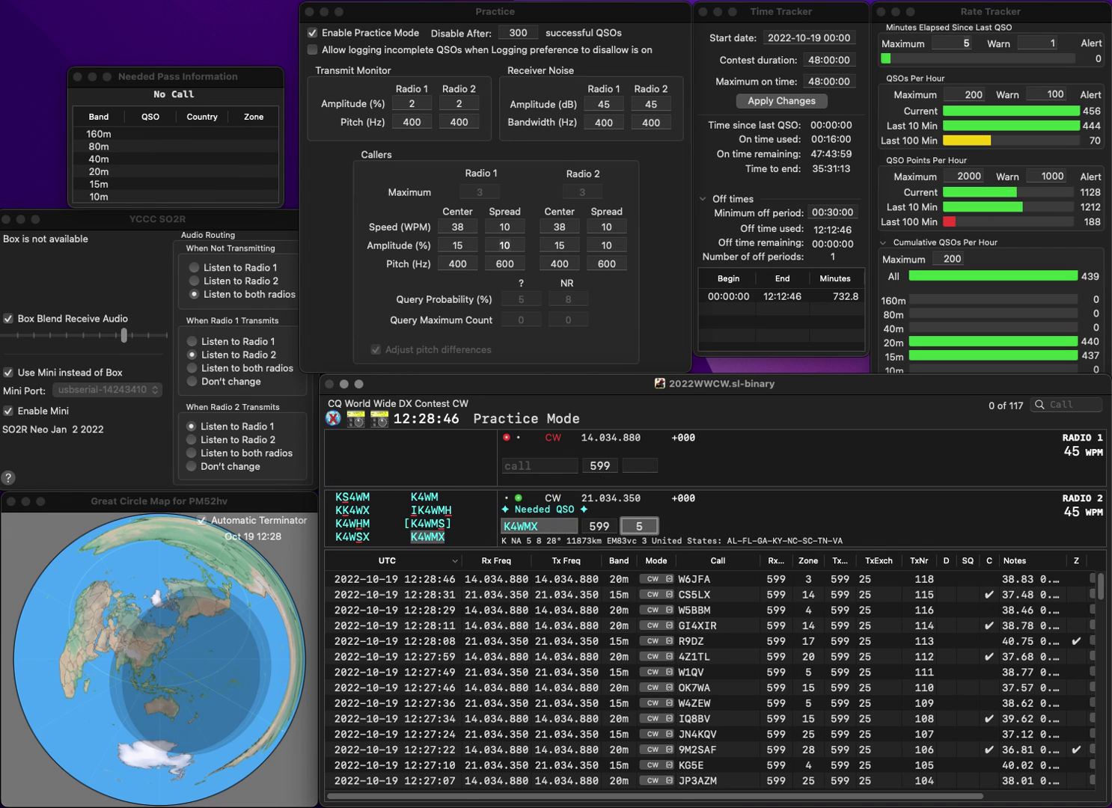
{"action": "key", "text": "Return"}
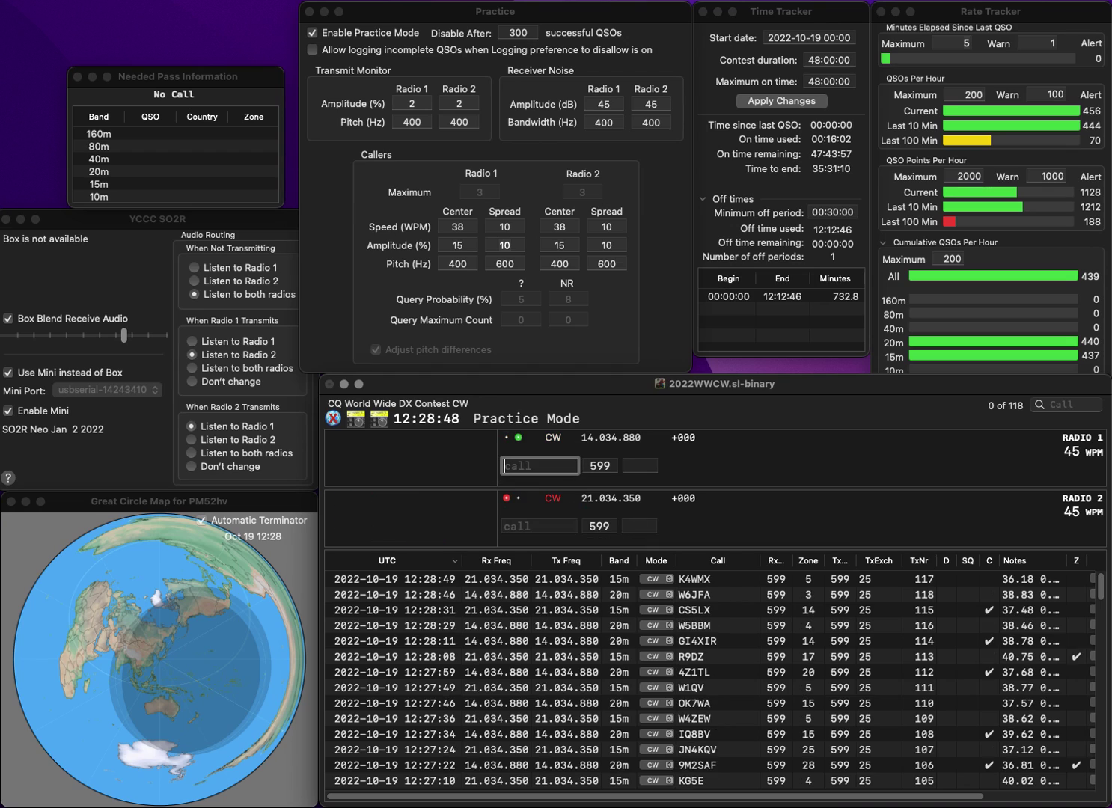
Enter IW0SBY on Radio 1, revise it to IW0HDY and send the exchange, and answer W8TAM on Radio 2
{"action": "type", "text": "IW0SBY"}
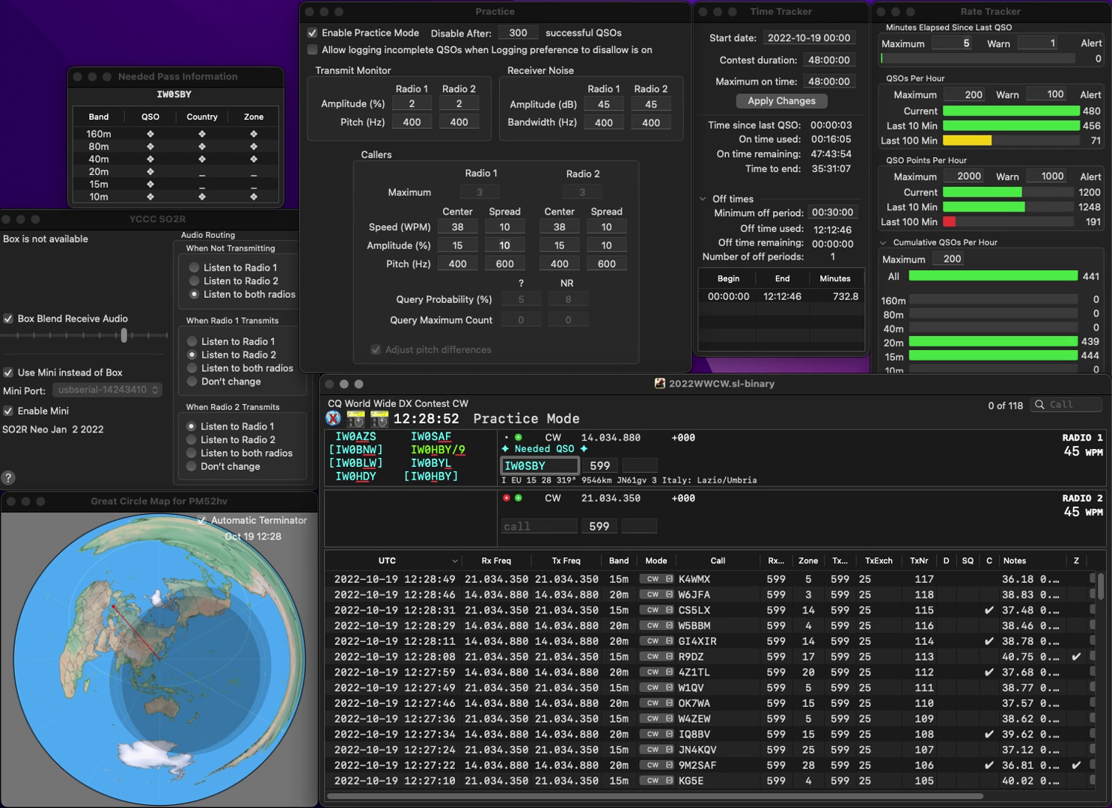
{"action": "key", "text": "Return"}
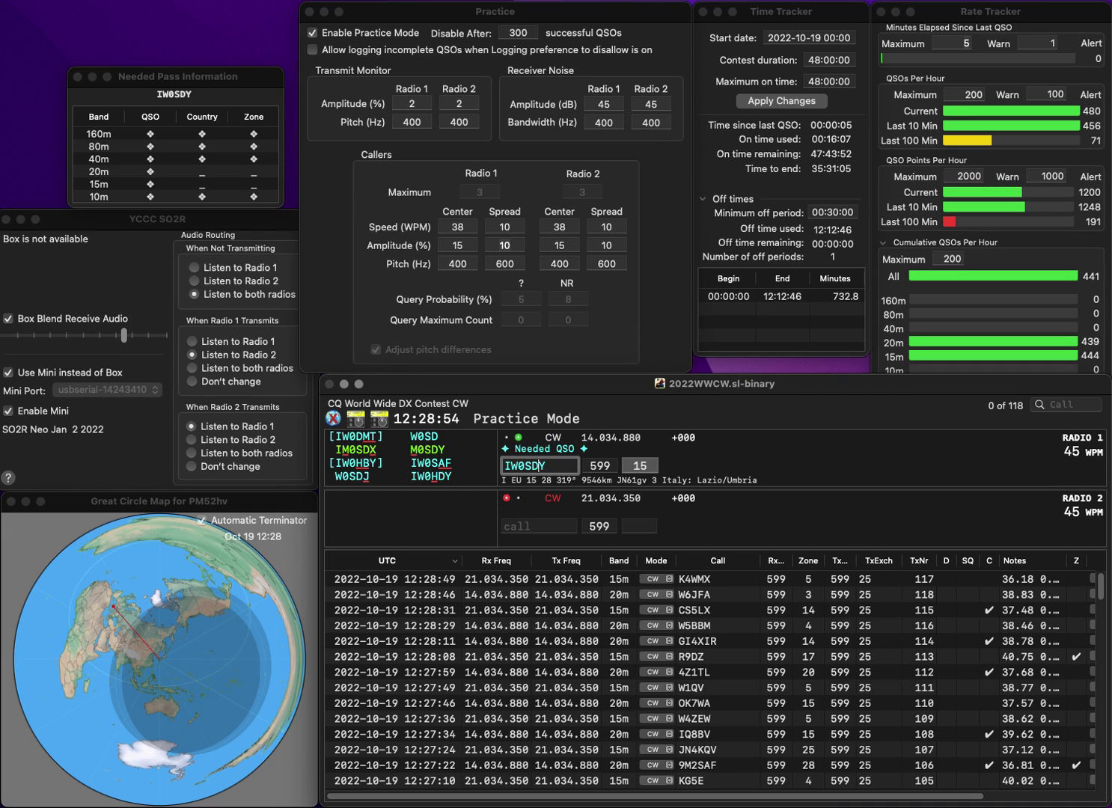
{"action": "key", "text": "BackSpace"}
{"action": "key", "text": "BackSpace"}
{"action": "type", "text": "H"}
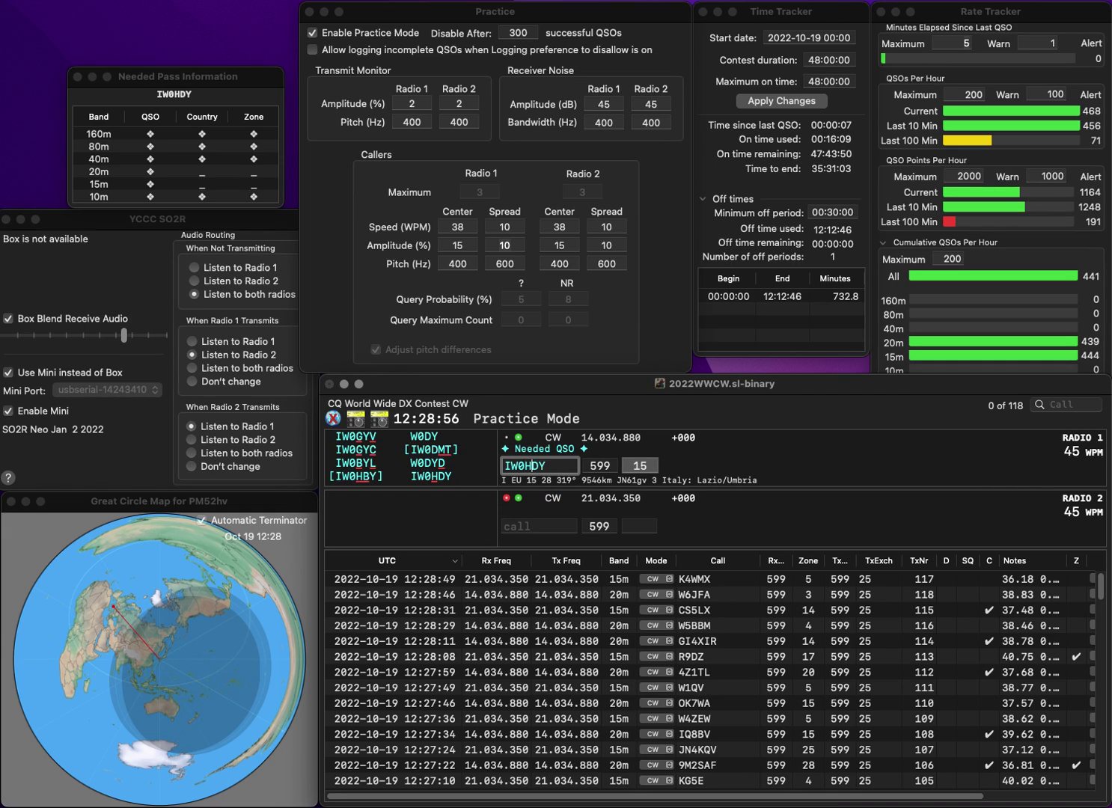
{"action": "type", "text": "D"}
{"action": "key", "text": "Return"}
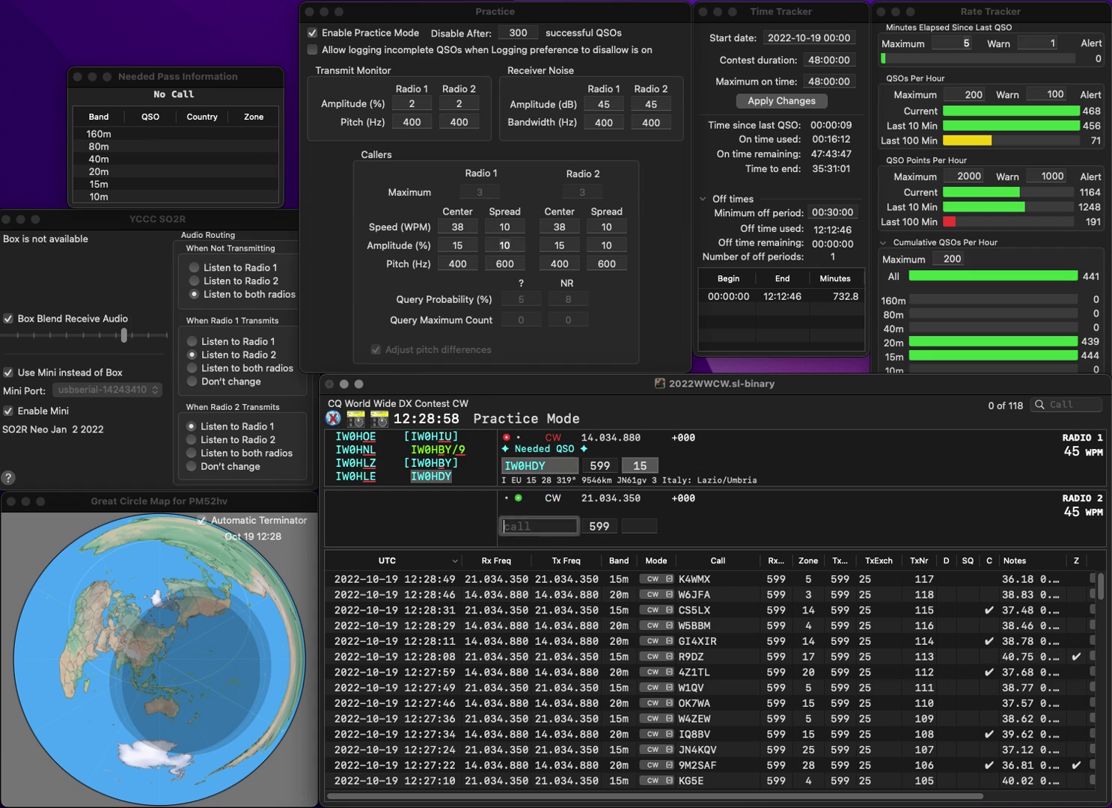
{"action": "type", "text": "W8TAM"}
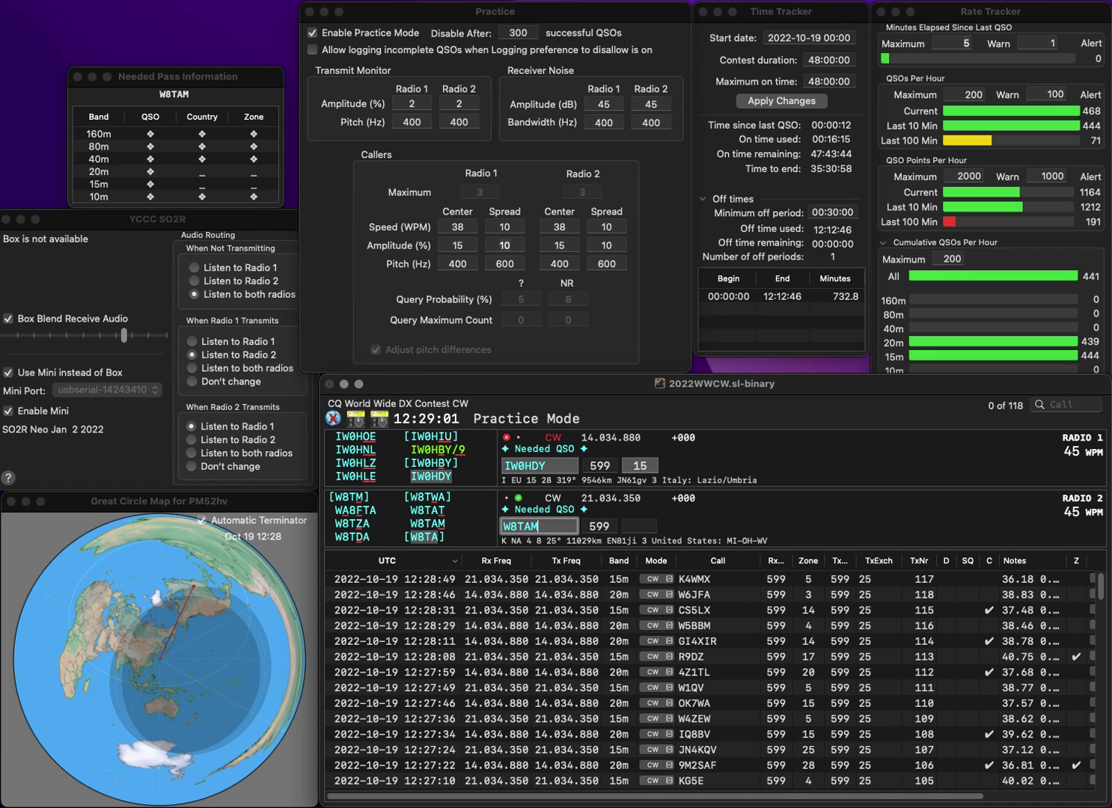
{"action": "key", "text": "Return"}
{"action": "left_click", "coordinate": [645, 466]}
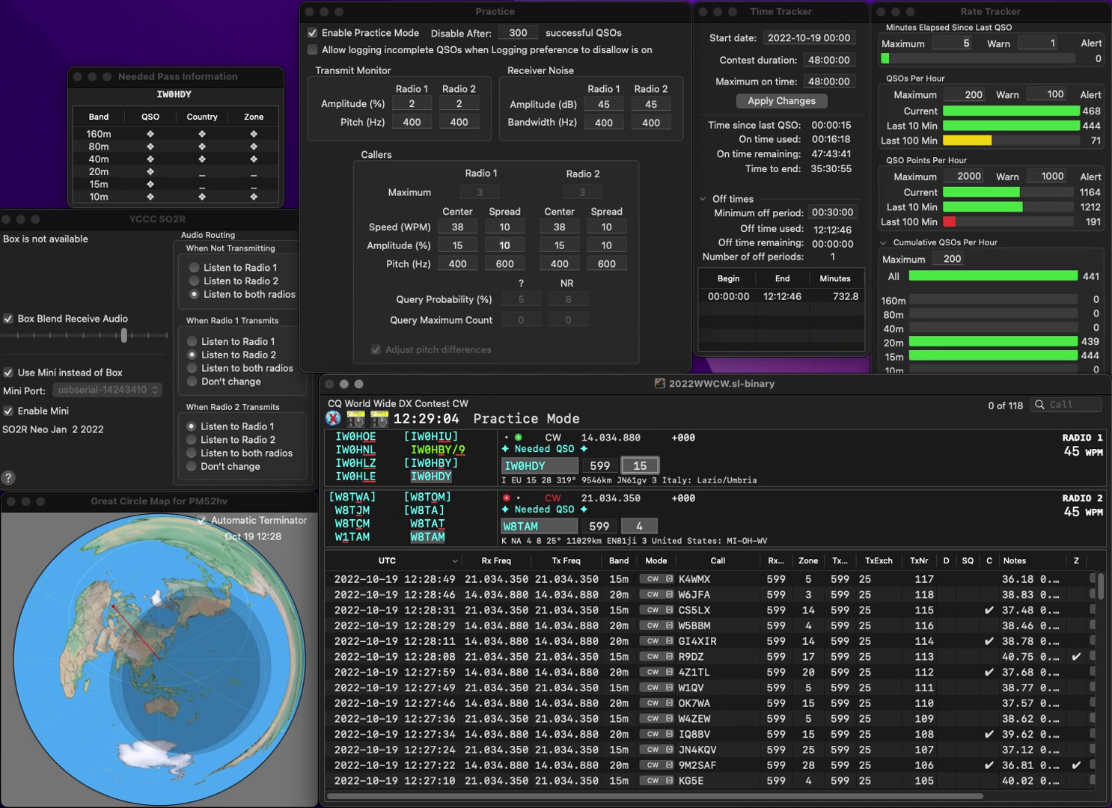
{"action": "left_click", "coordinate": [538, 466]}
{"action": "key", "text": "BackSpace"}
{"action": "type", "text": "B"}
{"action": "key", "text": "Return"}
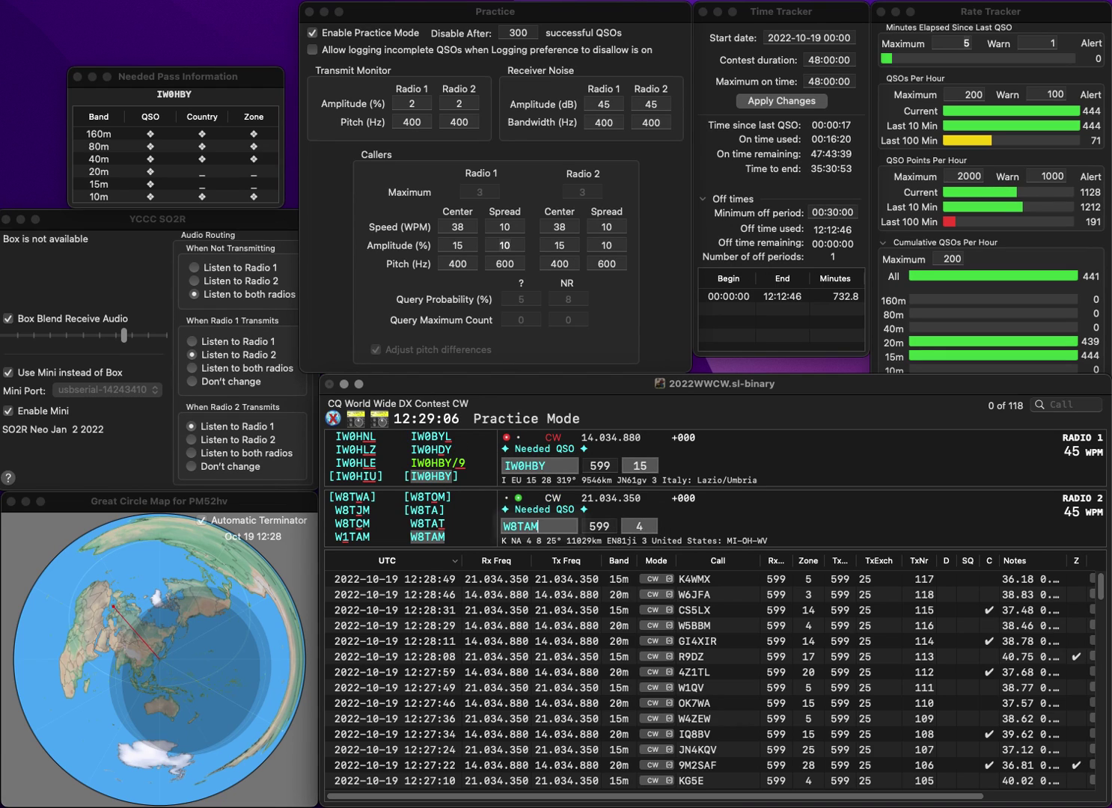
{"action": "key", "text": "Return"}
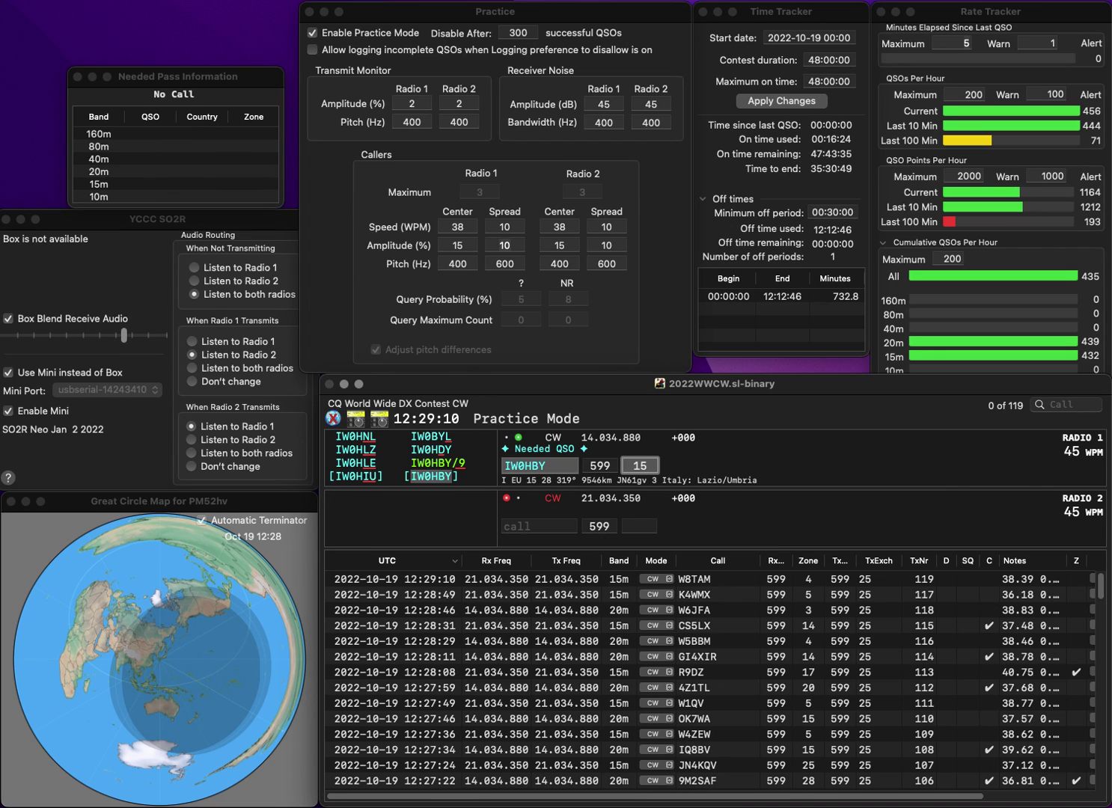
{"action": "key", "text": "Return"}
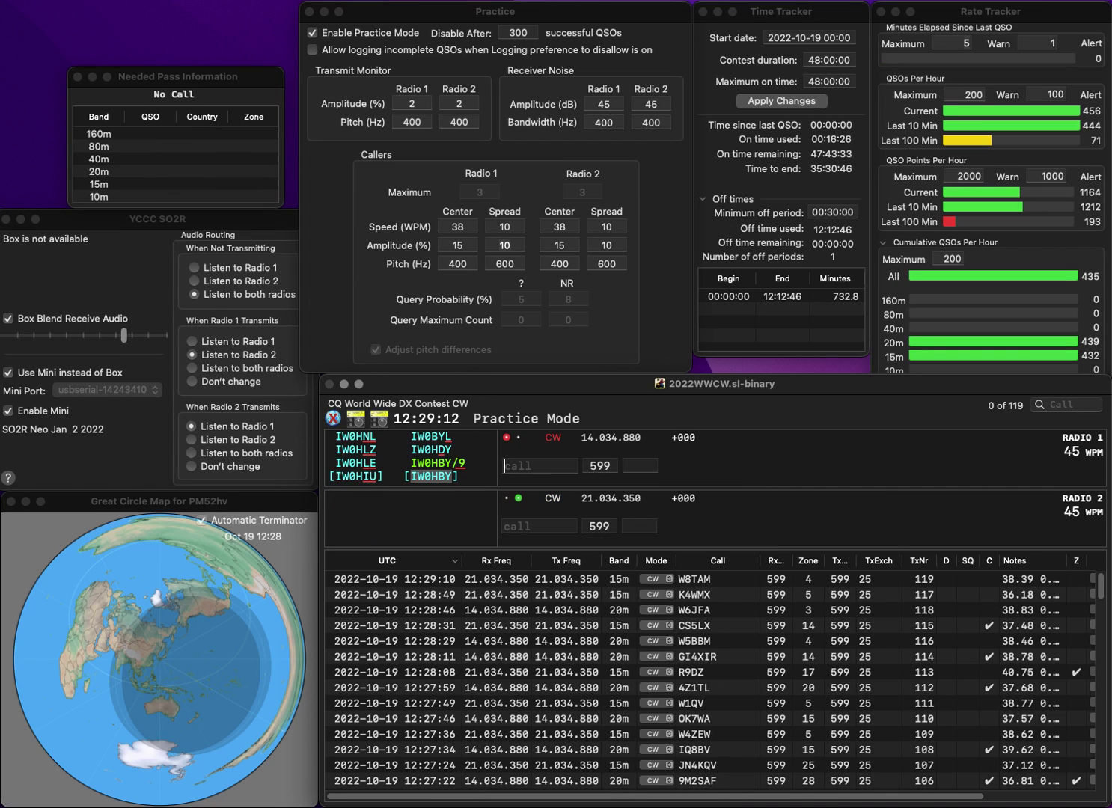
{"action": "type", "text": "R2B"}
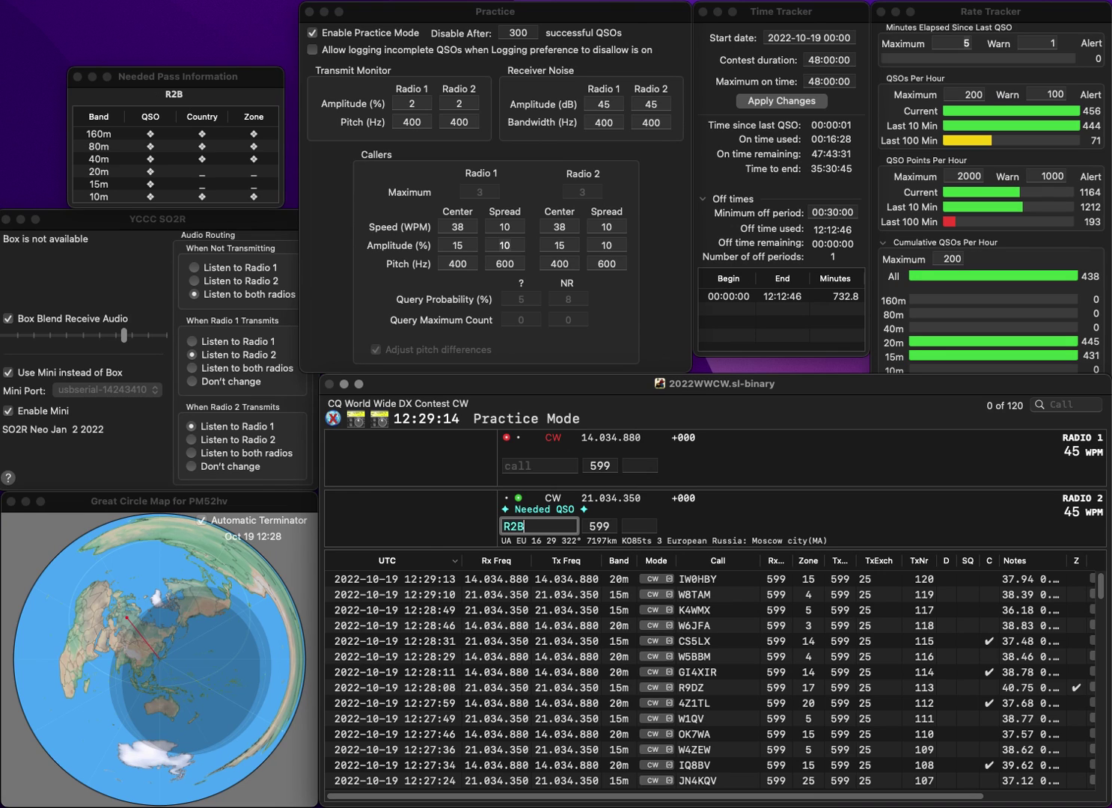
{"action": "type", "text": "WIW3IE"}
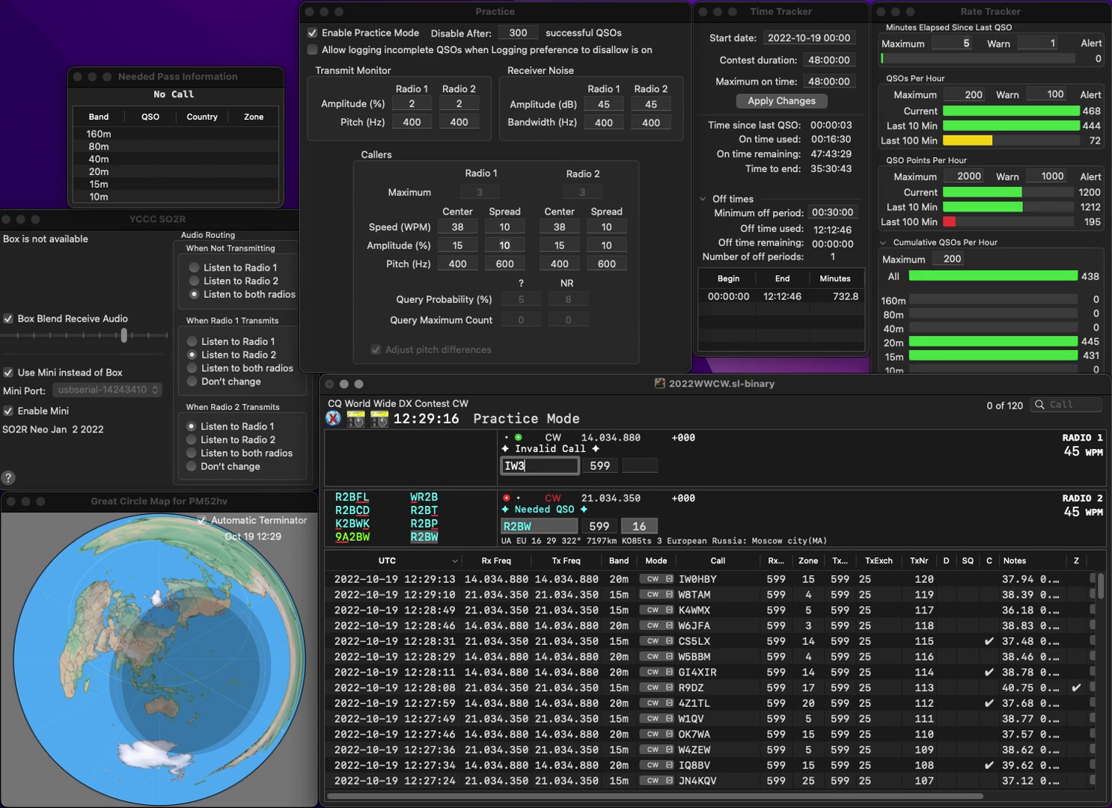
{"action": "key", "text": "Return"}
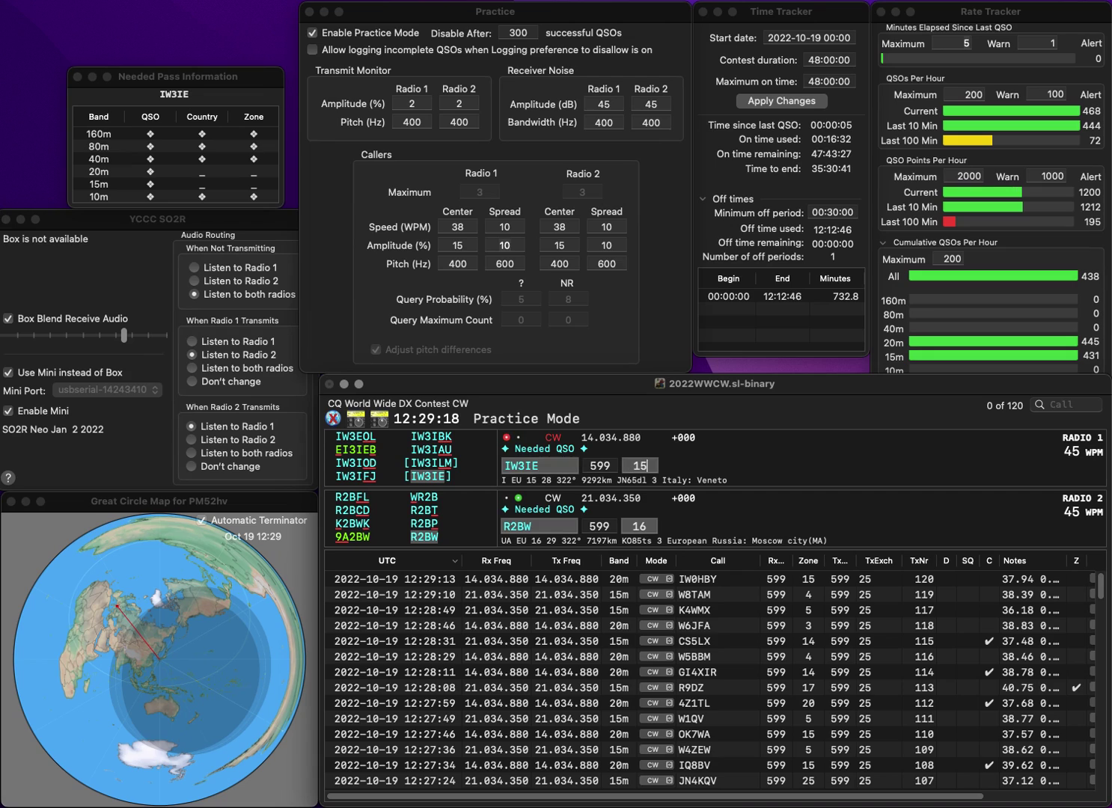
{"action": "key", "text": "Return"}
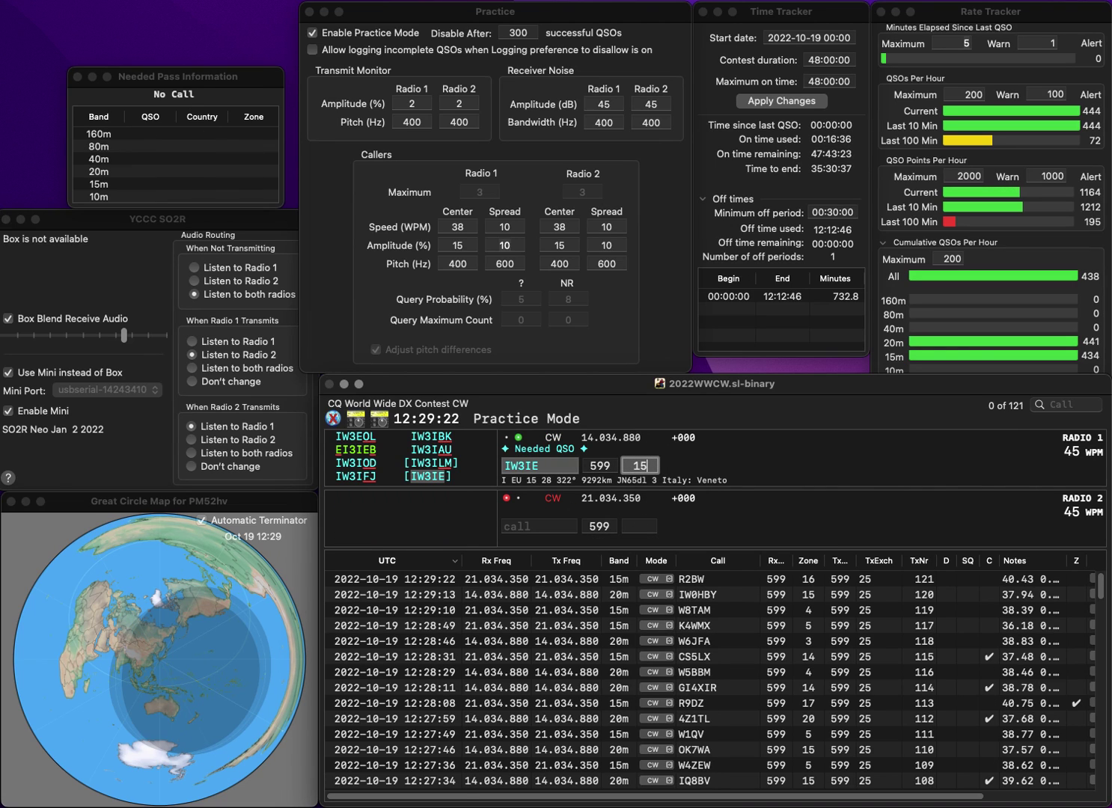
{"action": "key", "text": "Return"}
Answer and log R1AU with zone 16 on Radio 2 and YD1BPV with zone 28 on Radio 1
{"action": "type", "text": "R1AU"}
{"action": "key", "text": "Return"}
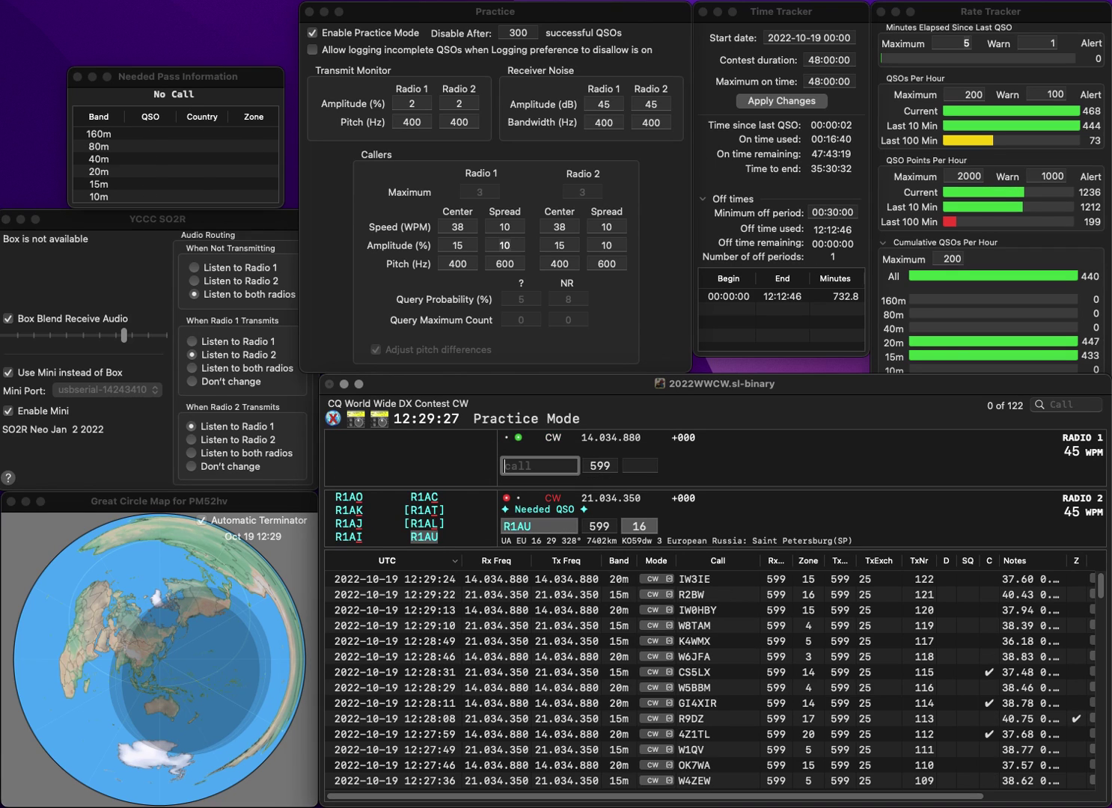
{"action": "type", "text": "YD1BPV"}
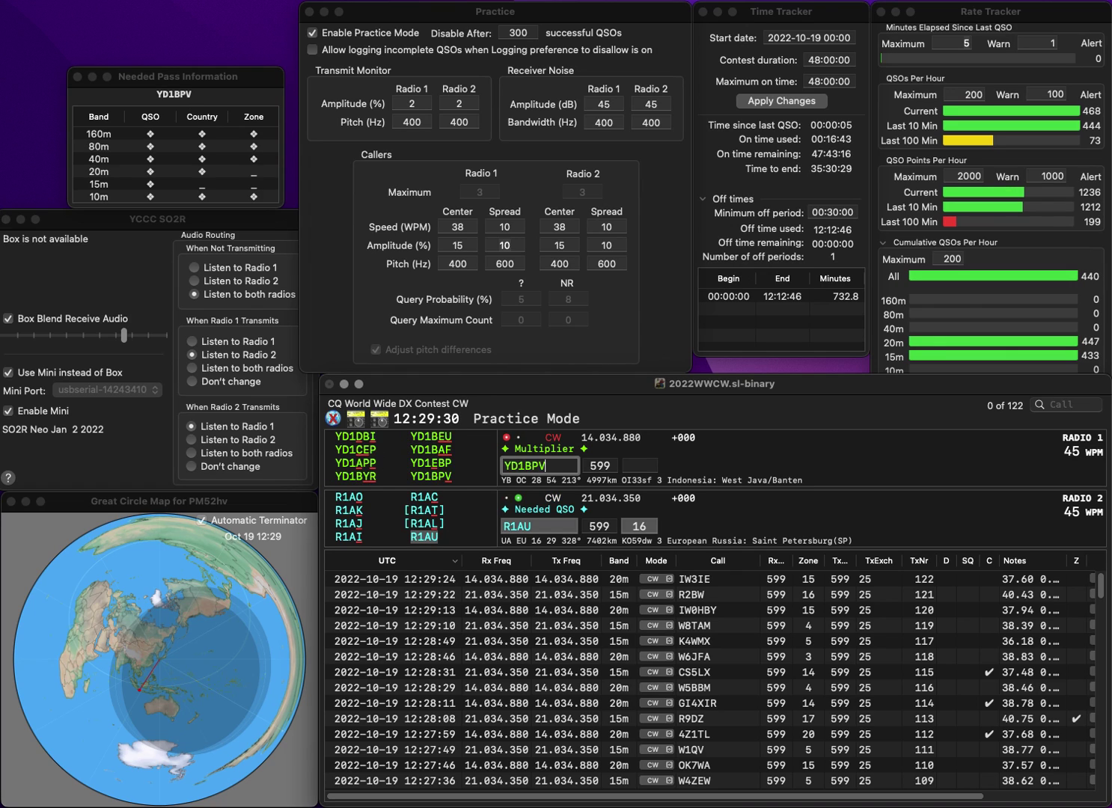
{"action": "key", "text": "Return"}
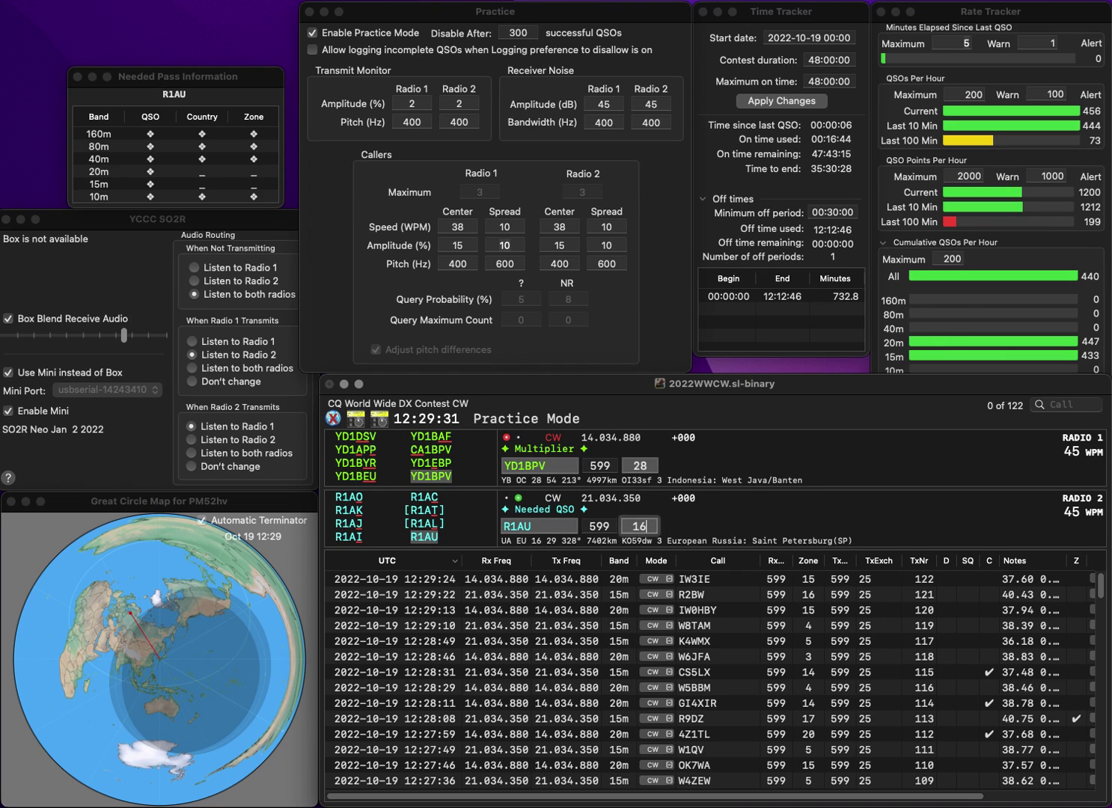
{"action": "key", "text": "Return"}
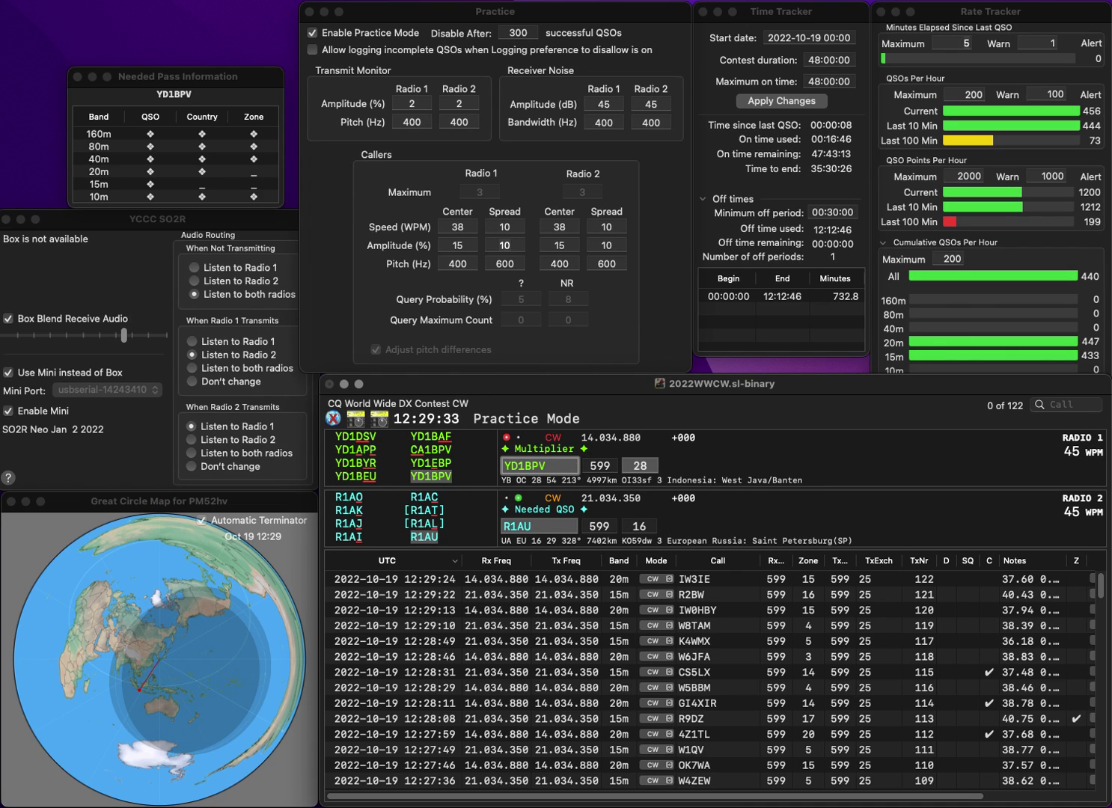
{"action": "key", "text": "space"}
{"action": "key", "text": "Return"}
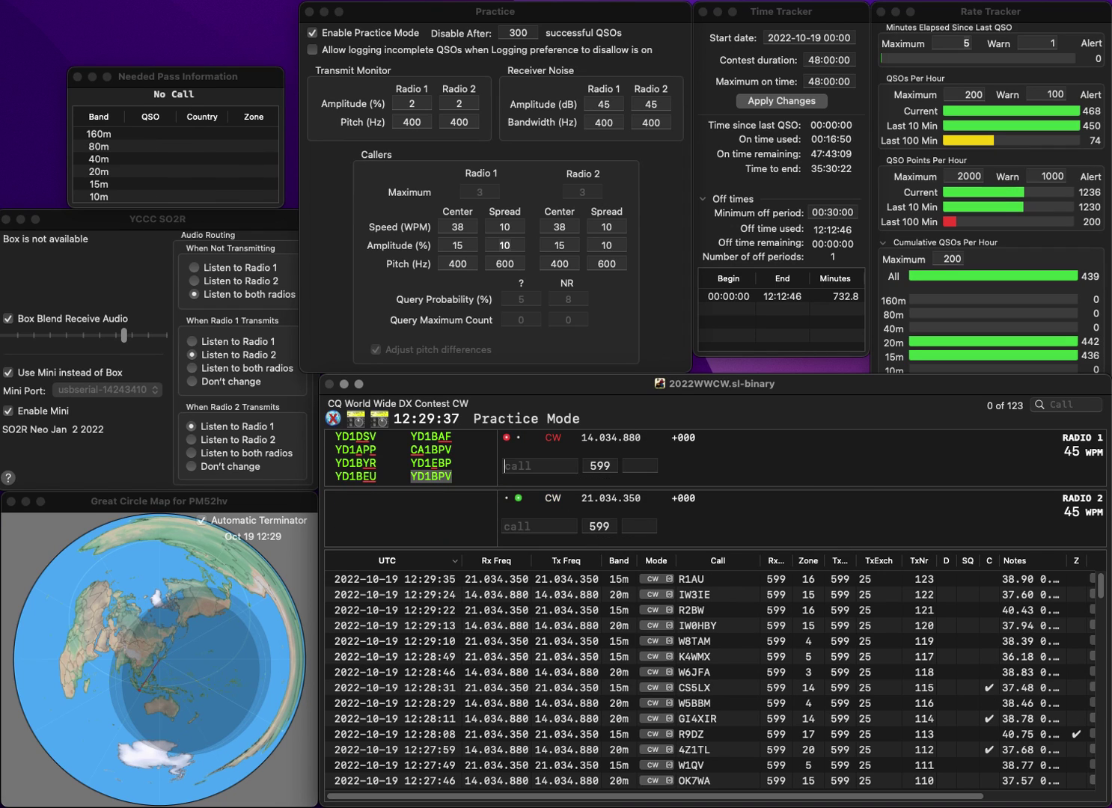
Send the partial call signs KC0 on Radio 2 and Y6Q on Radio 1 to request full calls
{"action": "type", "text": "KC0"}
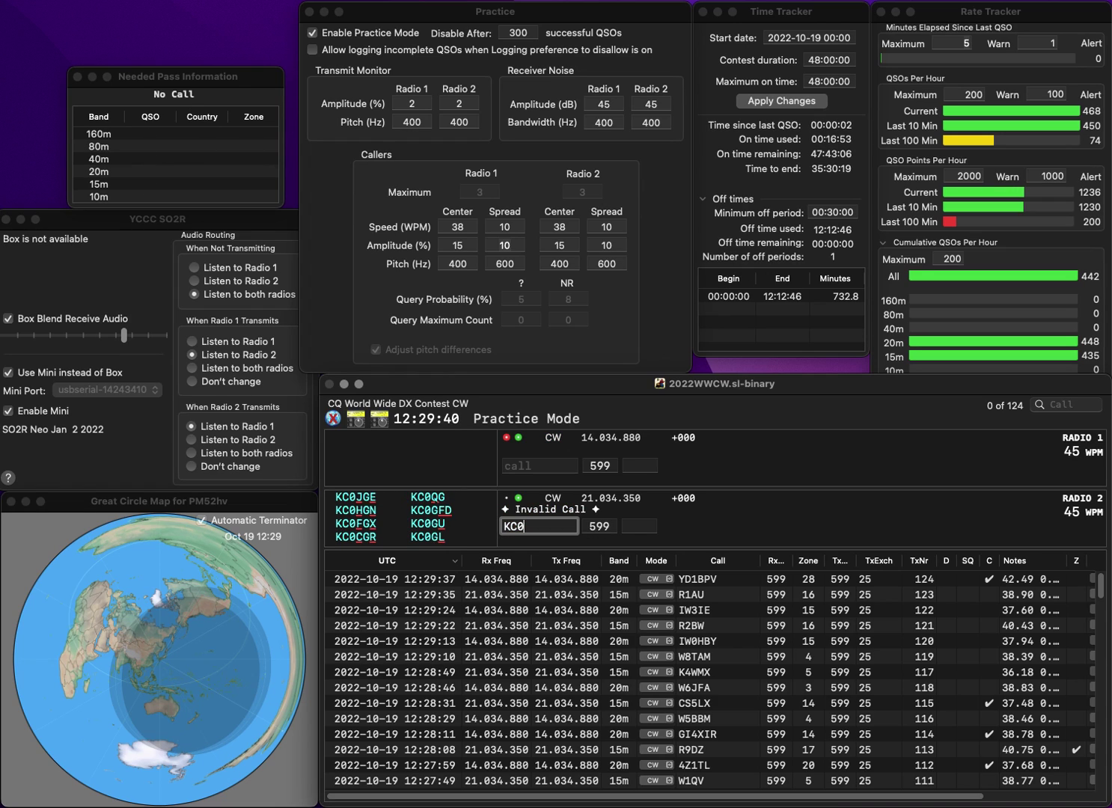
{"action": "key", "text": "Up"}
{"action": "key", "text": "Return"}
{"action": "key", "text": "Return"}
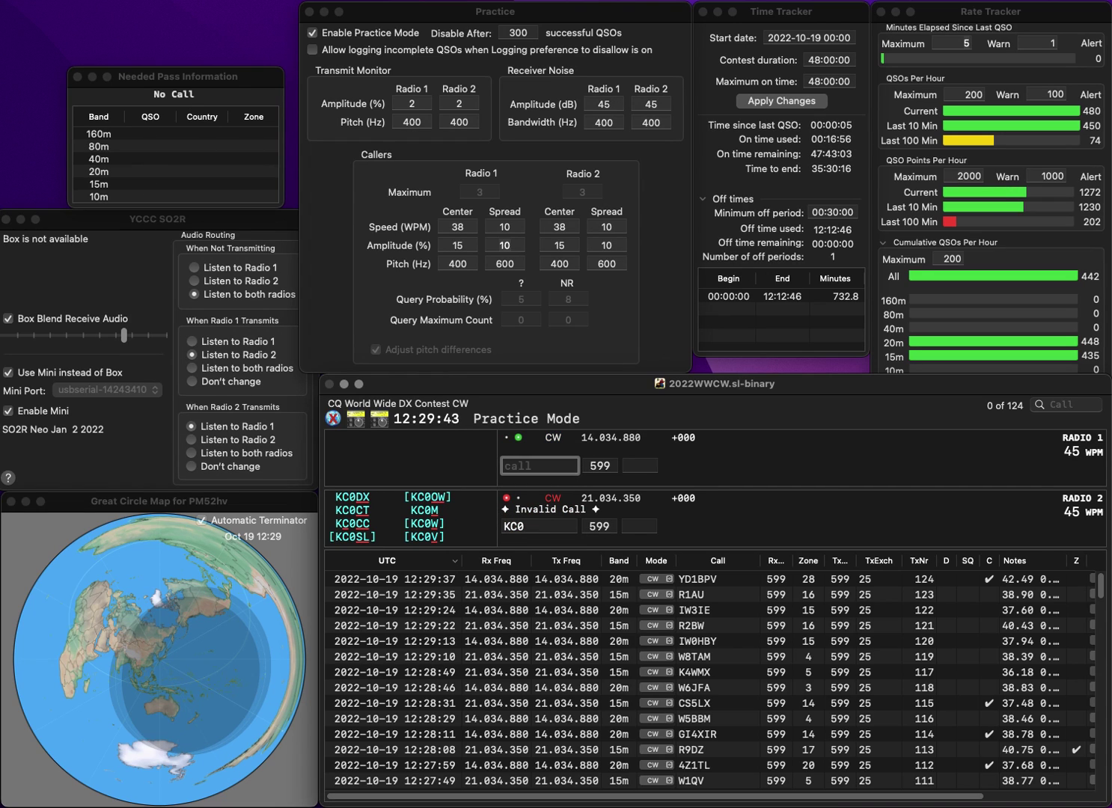
{"action": "type", "text": "Y6Q"}
{"action": "key", "text": "Return"}
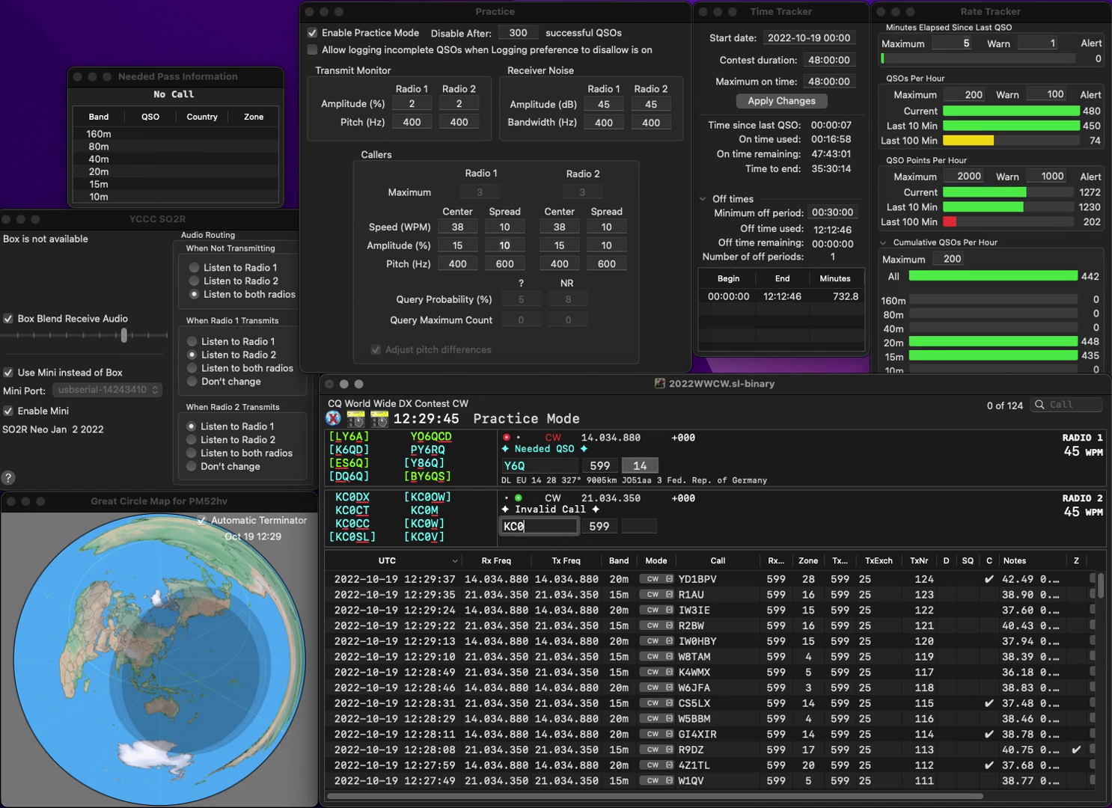
Complete the Radio 2 call as KC0OGH and log it with zone 4, removing Y6 from the Radio 1 partial call
{"action": "type", "text": "OGH"}
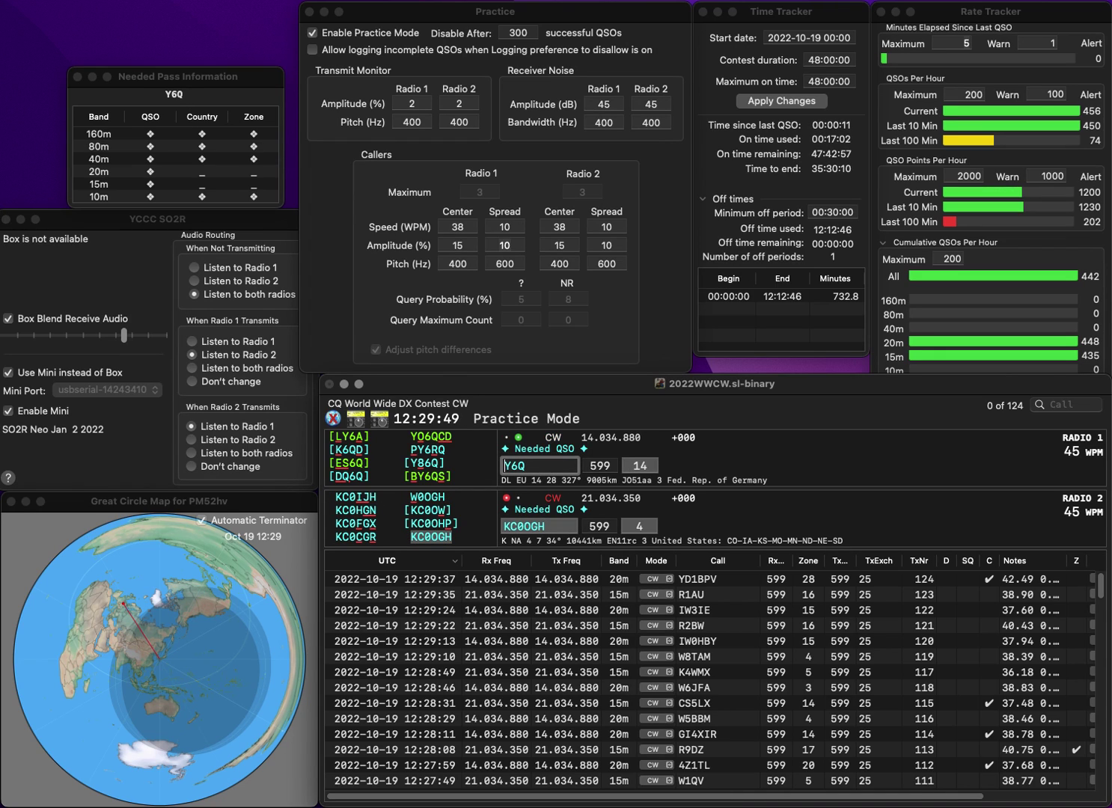
{"action": "type", "text": "Q"}
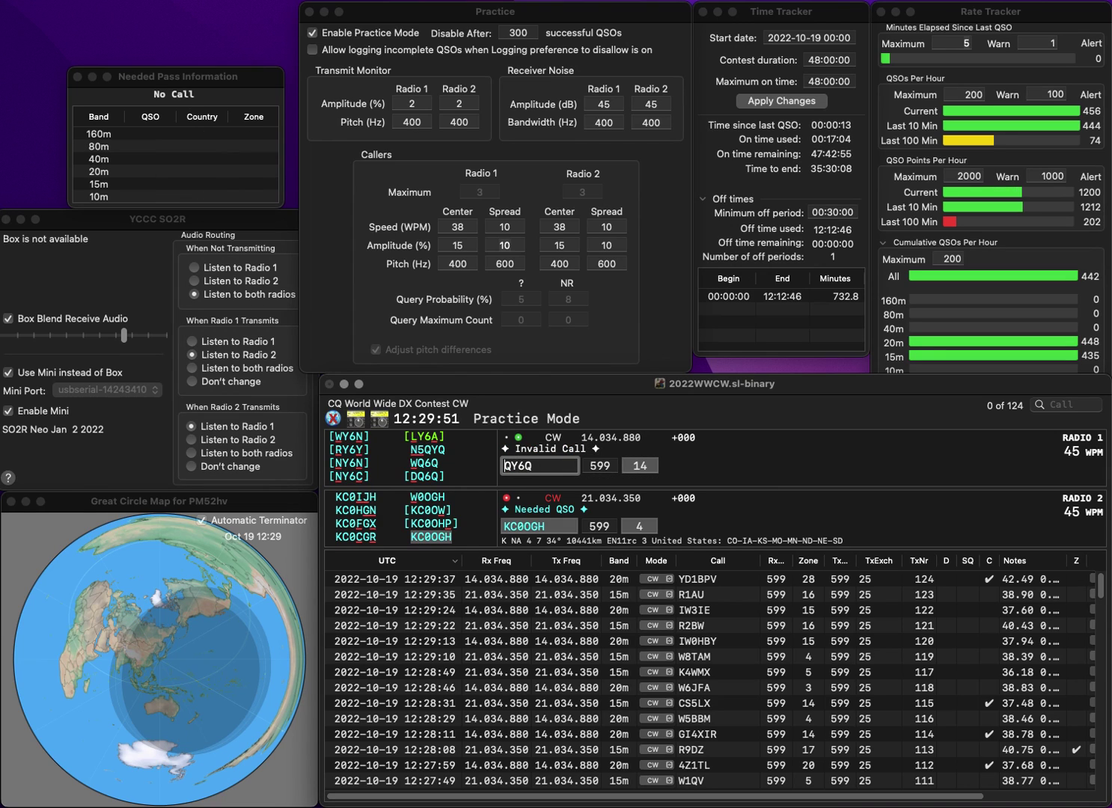
{"action": "key", "text": "Delete"}
{"action": "key", "text": "Delete"}
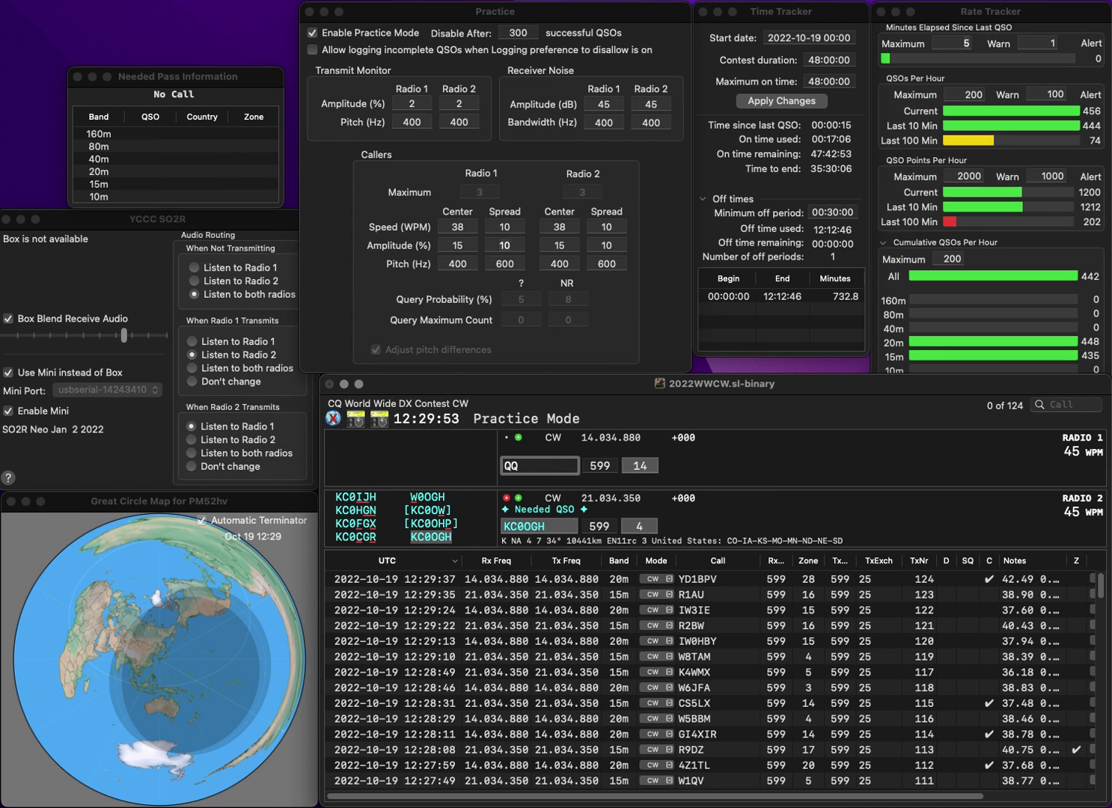
{"action": "key", "text": "Down"}
{"action": "key", "text": "space"}
{"action": "key", "text": "Return"}
{"action": "key", "text": "Up"}
{"action": "type", "text": "J0"}
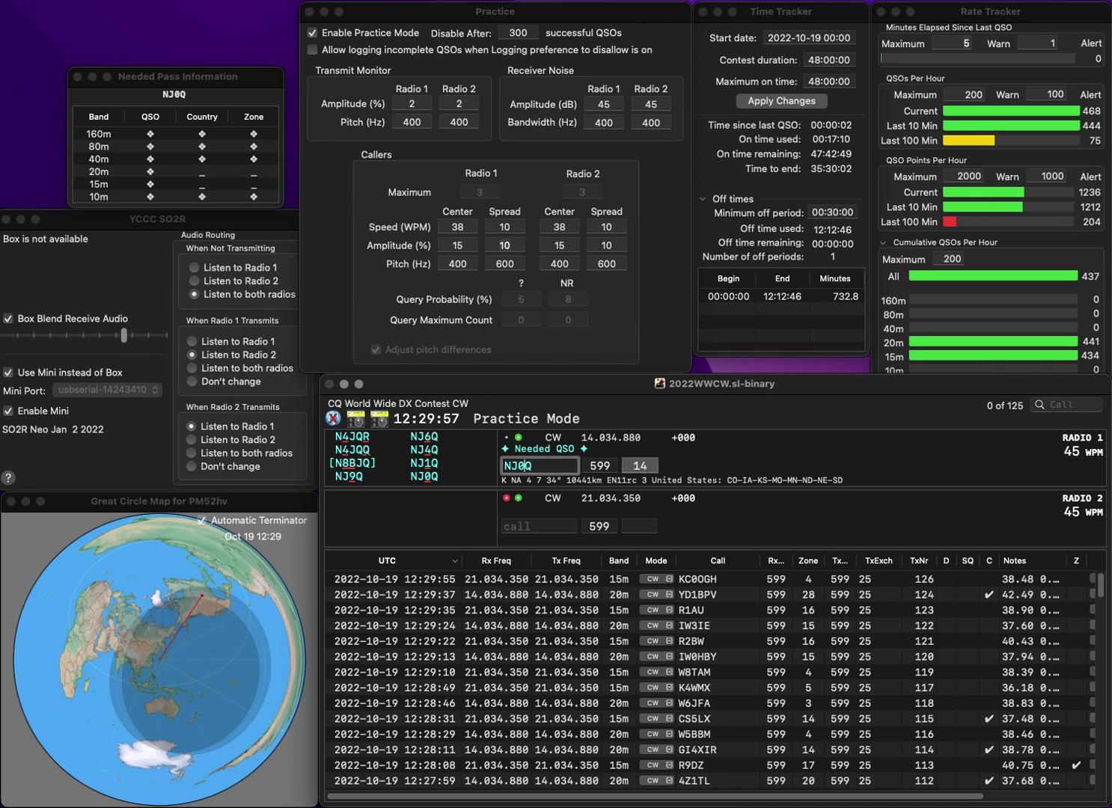
{"action": "key", "text": "Return"}
{"action": "type", "text": "W1AMJ"}
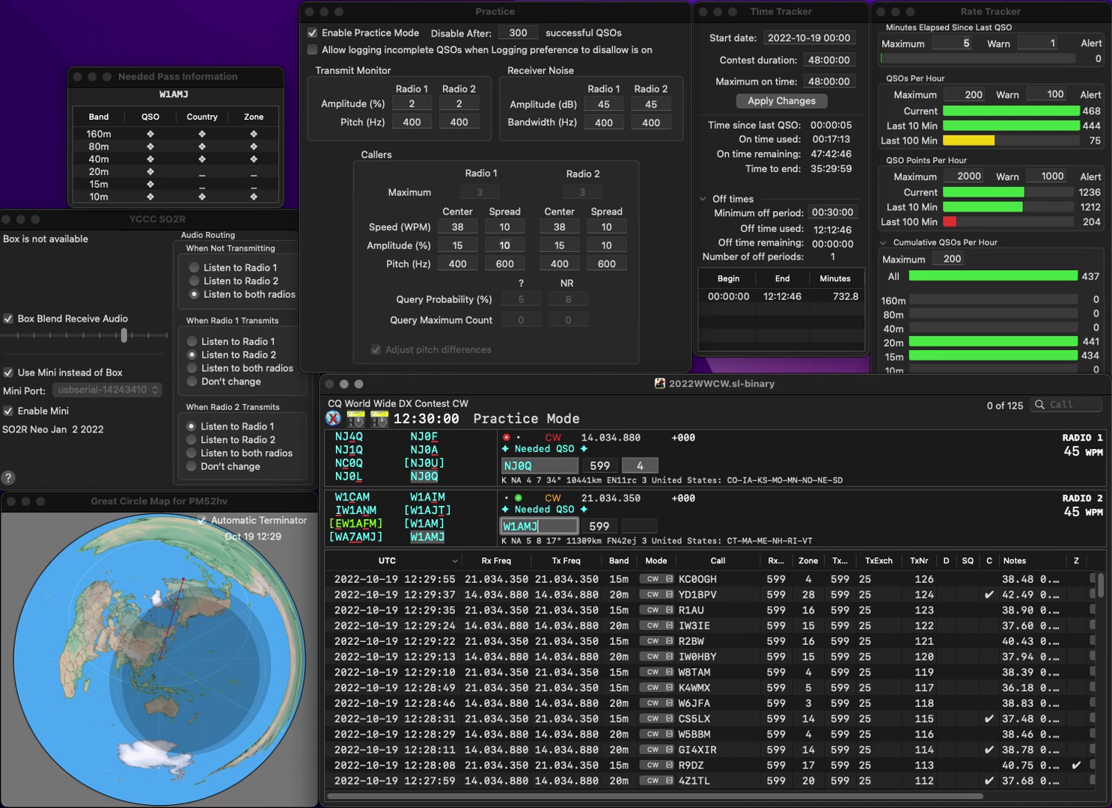
{"action": "key", "text": "Return"}
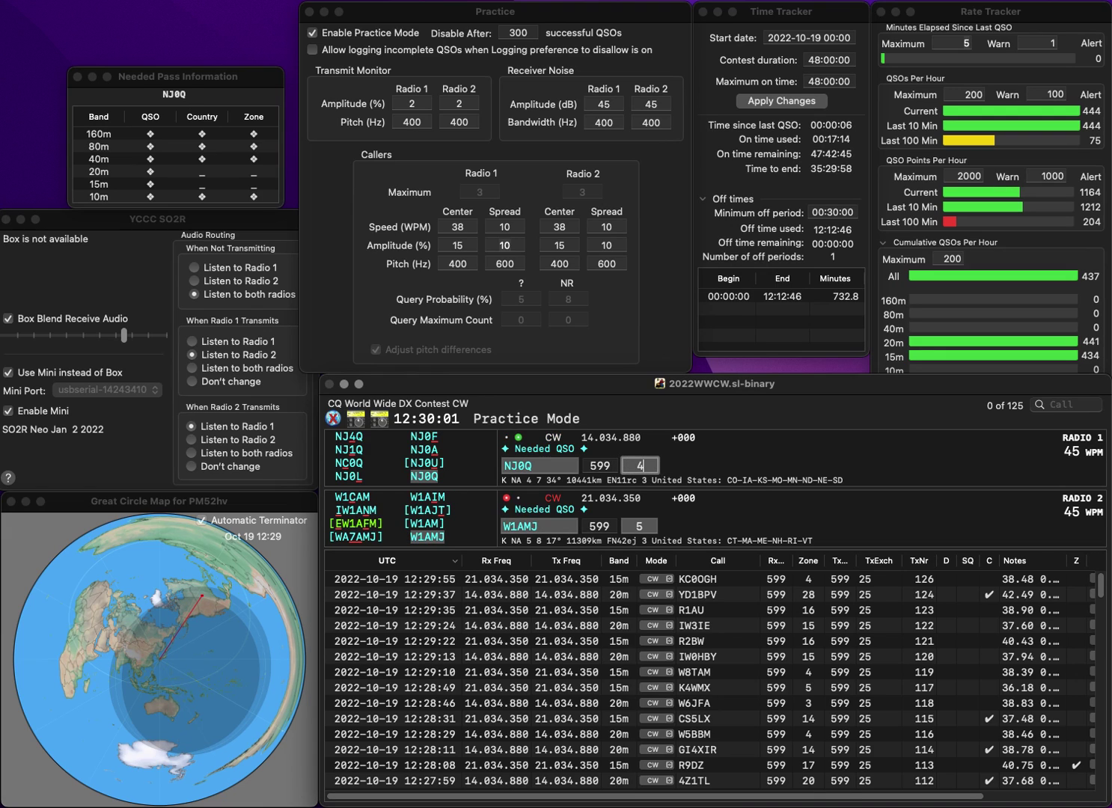
{"action": "key", "text": "Return"}
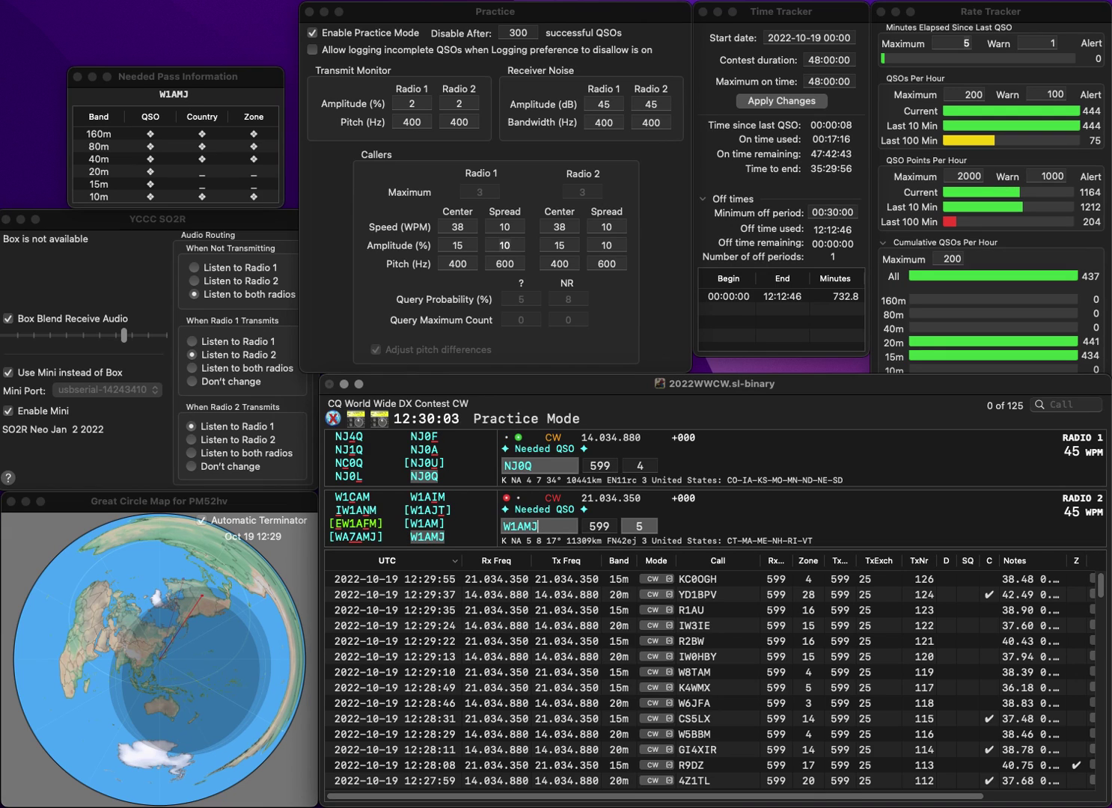
{"action": "key", "text": "Return"}
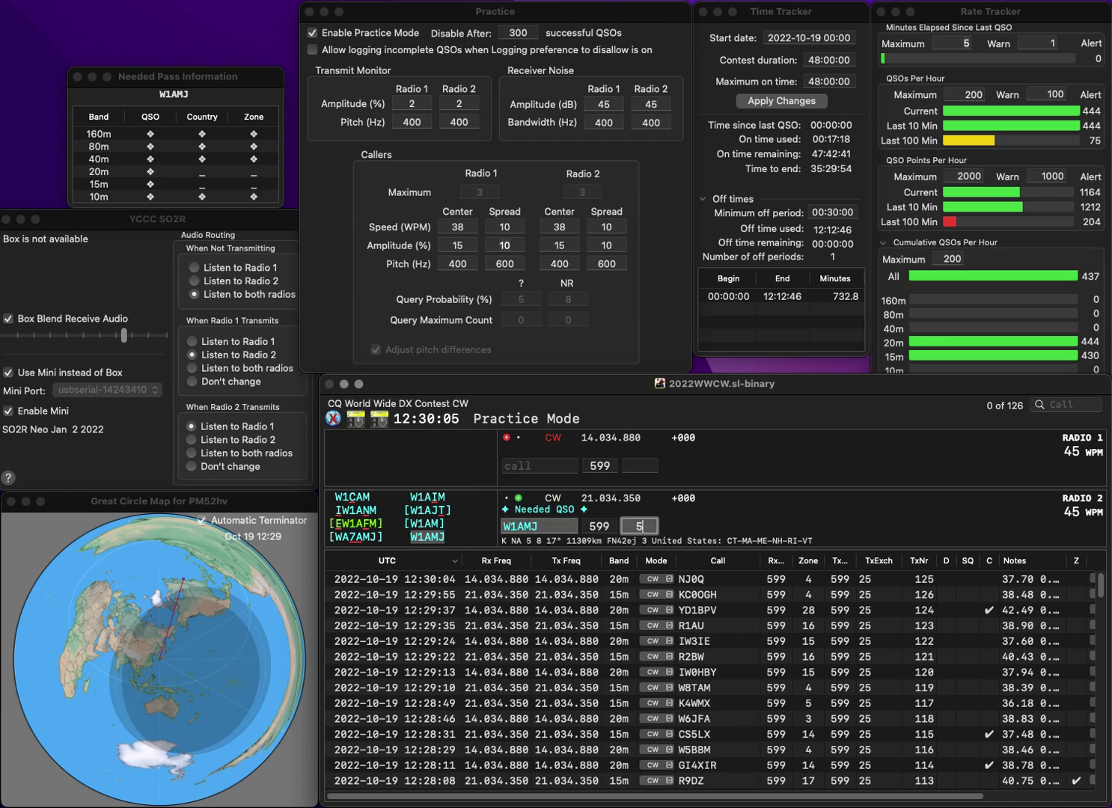
{"action": "key", "text": "Return"}
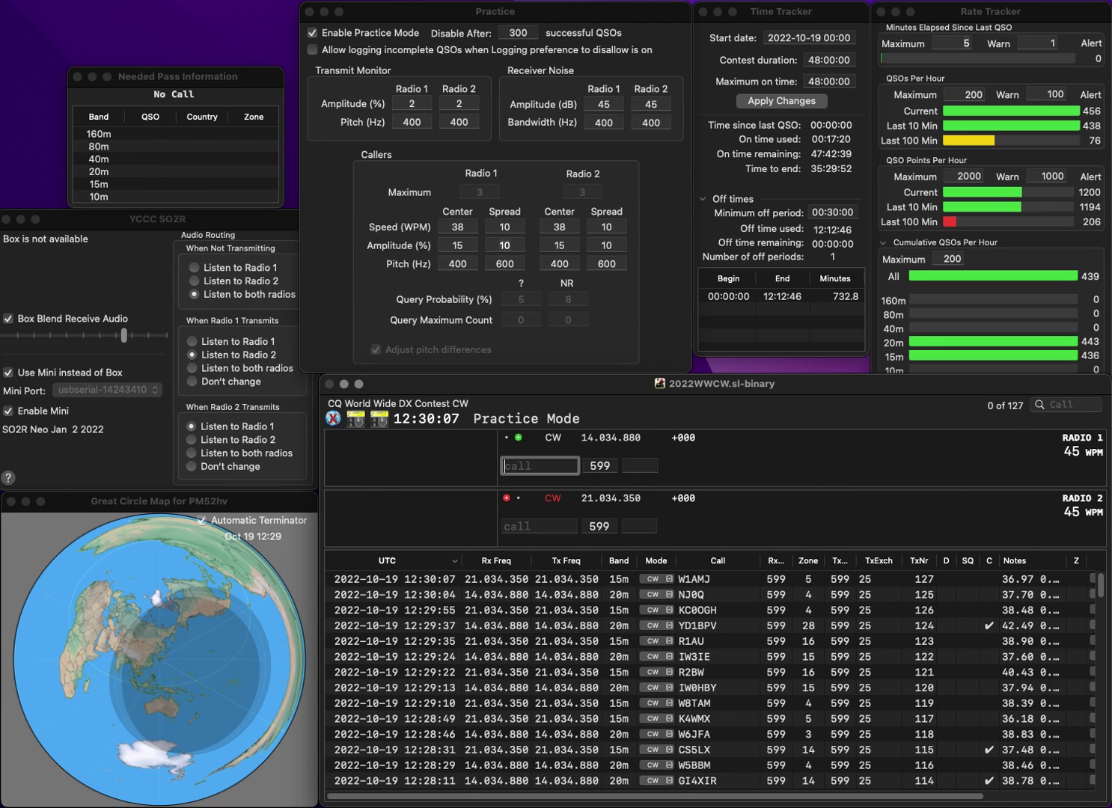
{"action": "type", "text": "YB7XYO"}
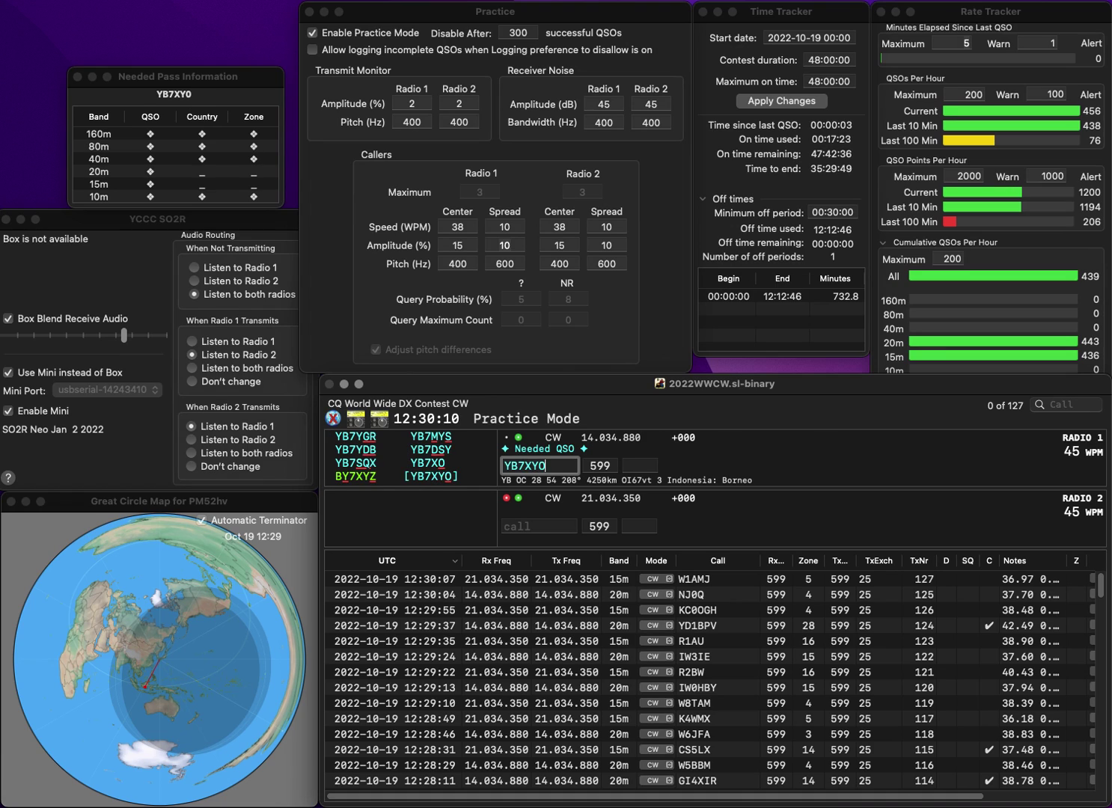
{"action": "key", "text": "Return"}
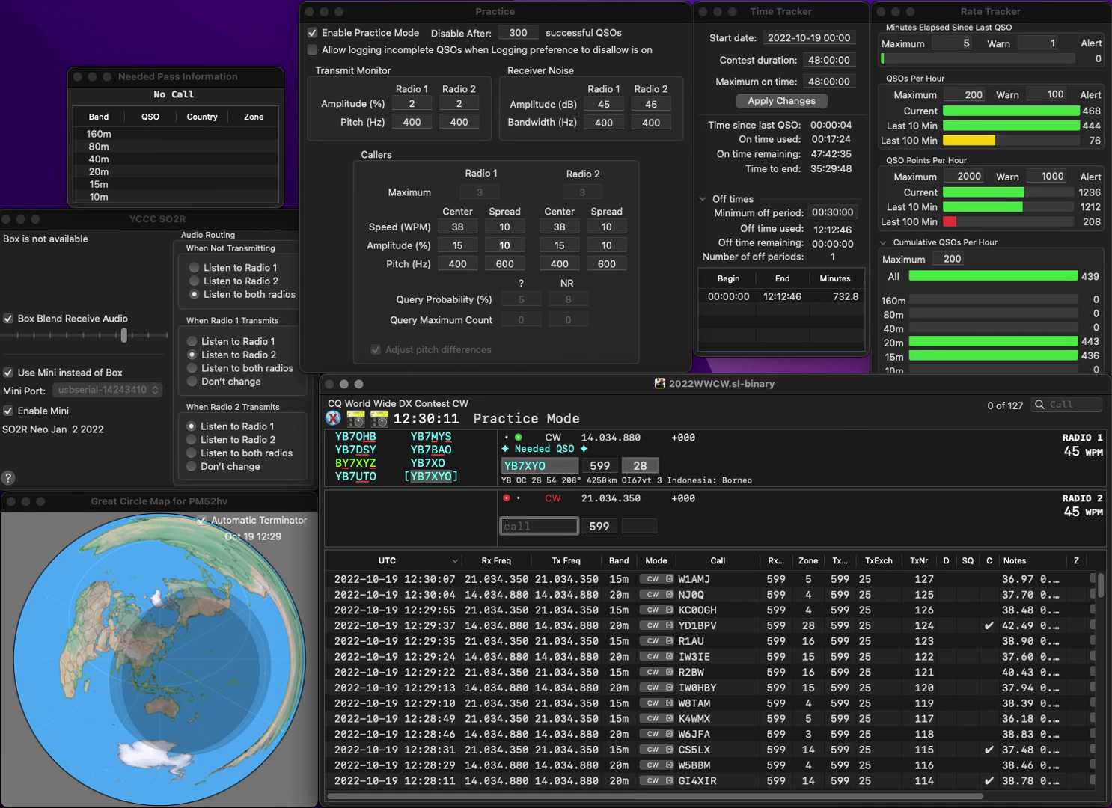
{"action": "type", "text": "UZ"}
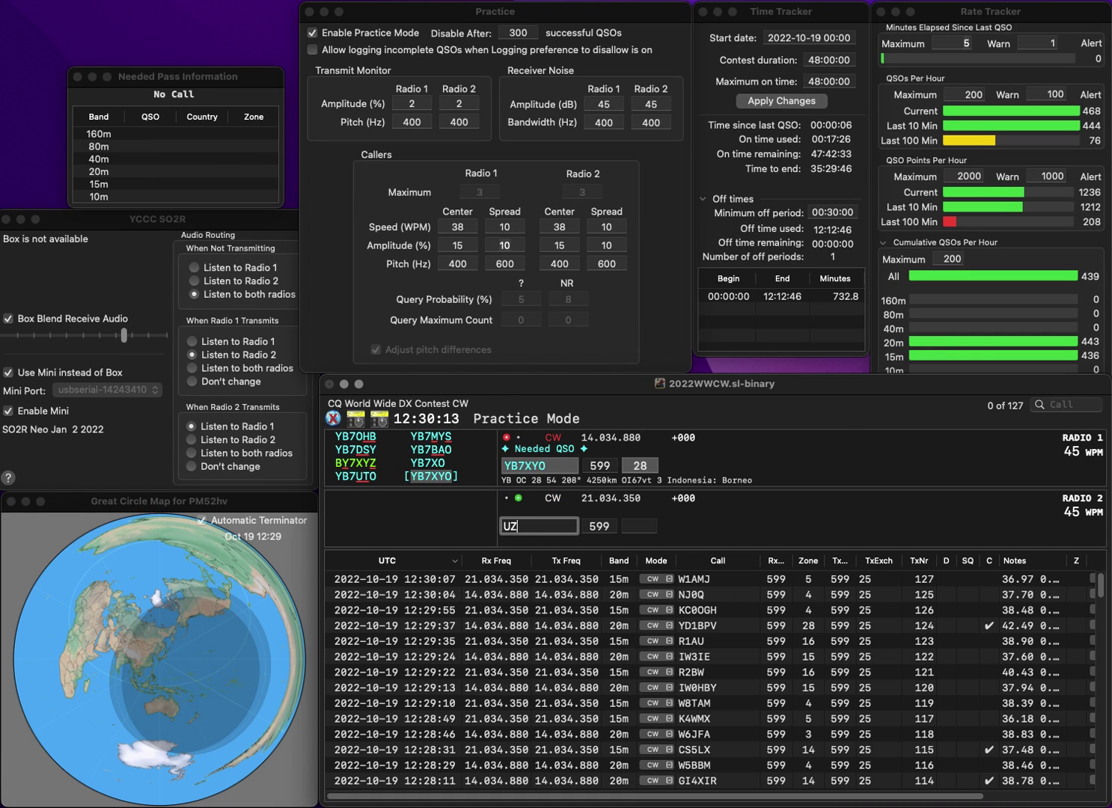
{"action": "type", "text": "1WW"}
{"action": "key", "text": "Return"}
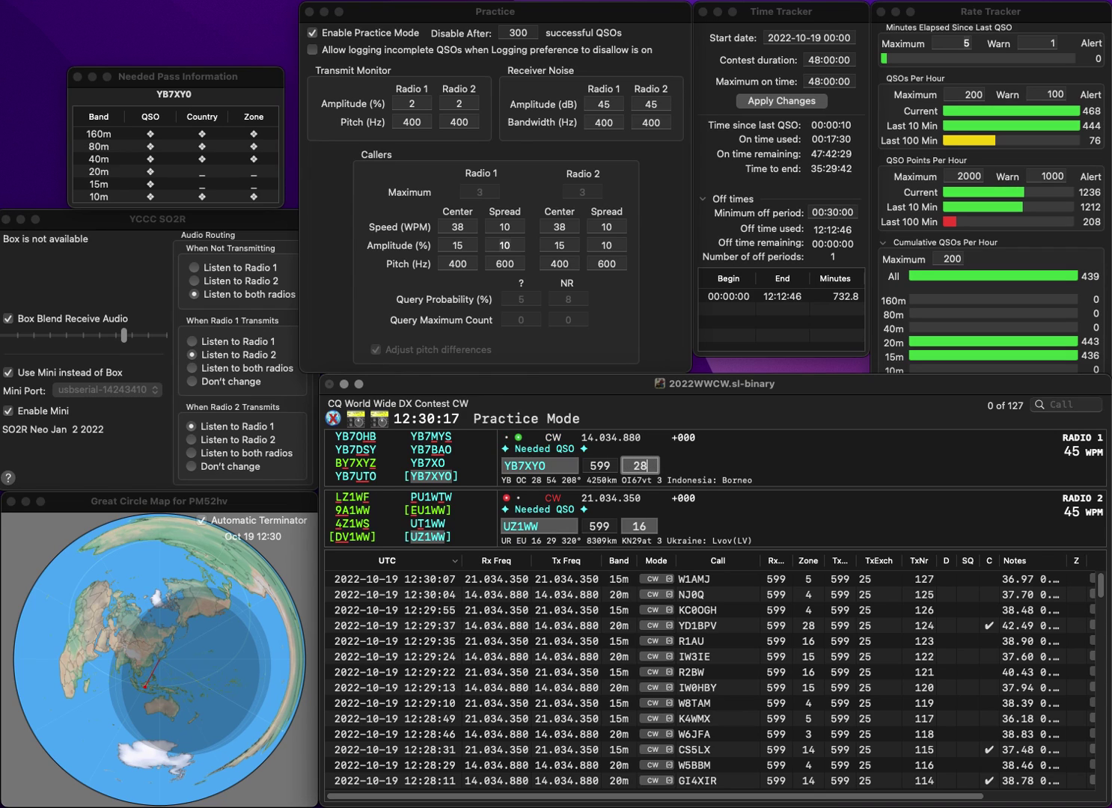
{"action": "key", "text": "Return"}
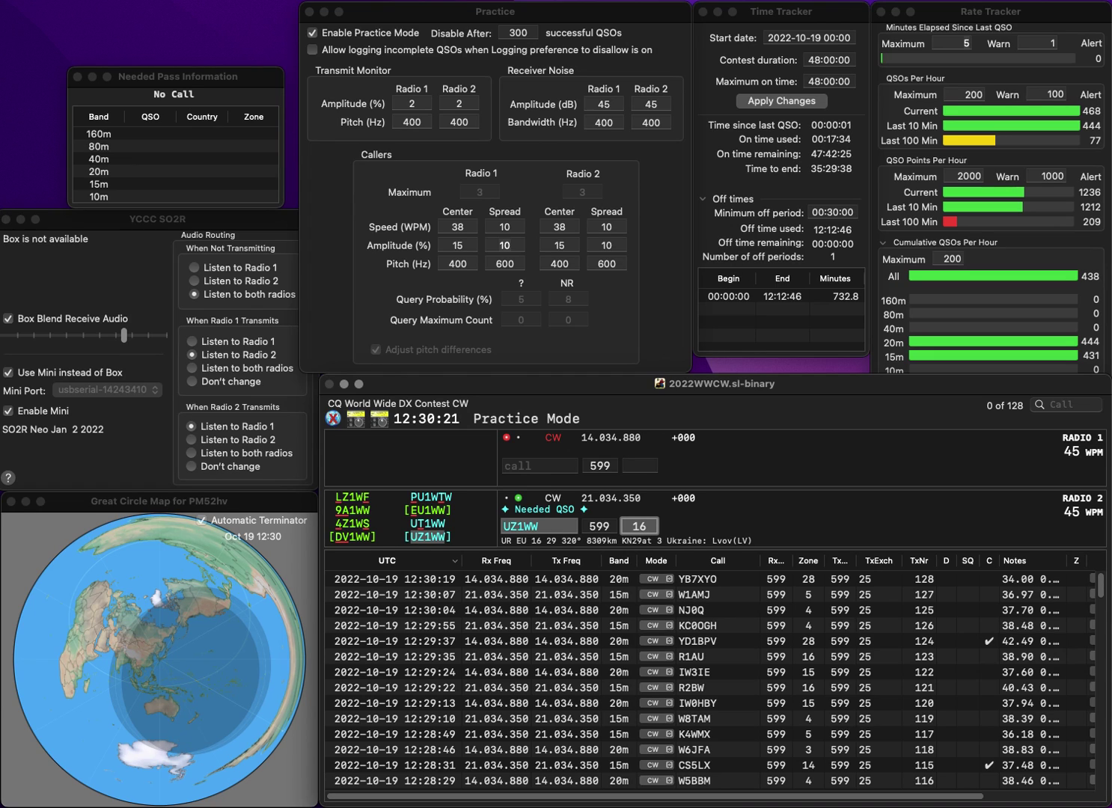
Log UZ1WW with zone 16 on Radio 2 and answer HB9MM on Radio 1
{"action": "key", "text": "Return"}
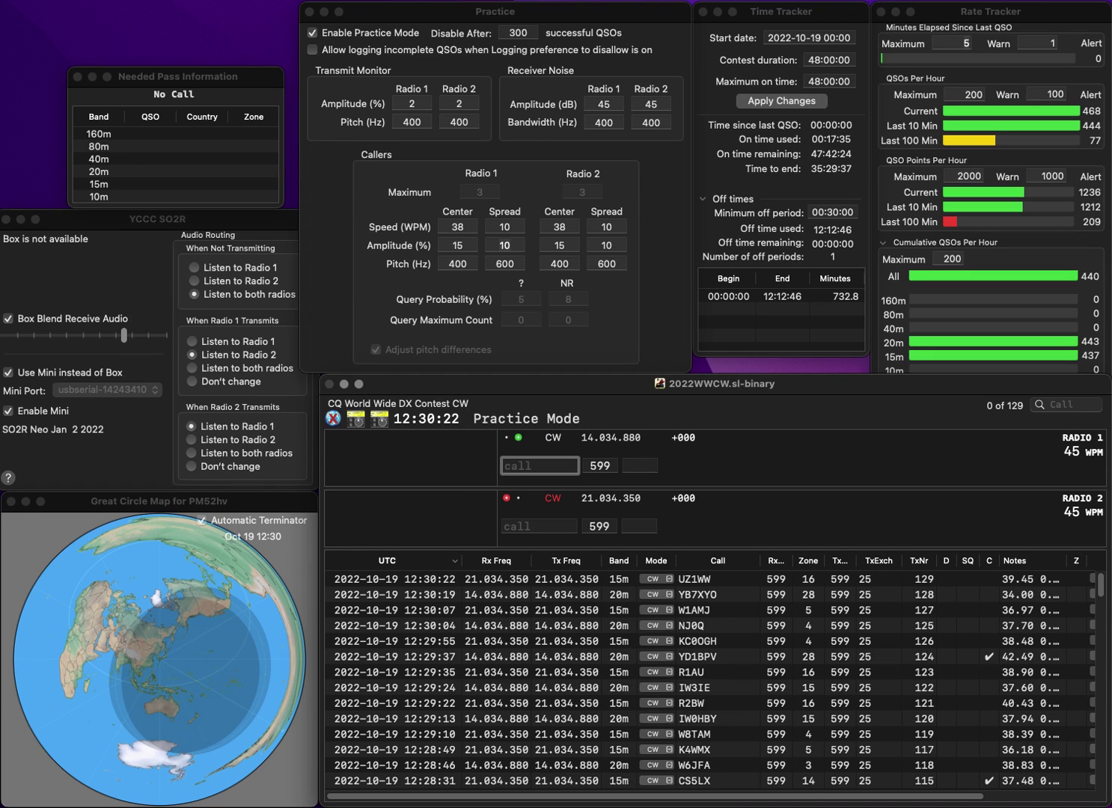
{"action": "type", "text": "HB9MM"}
{"action": "key", "text": "Return"}
{"action": "type", "text": "K4XX"}
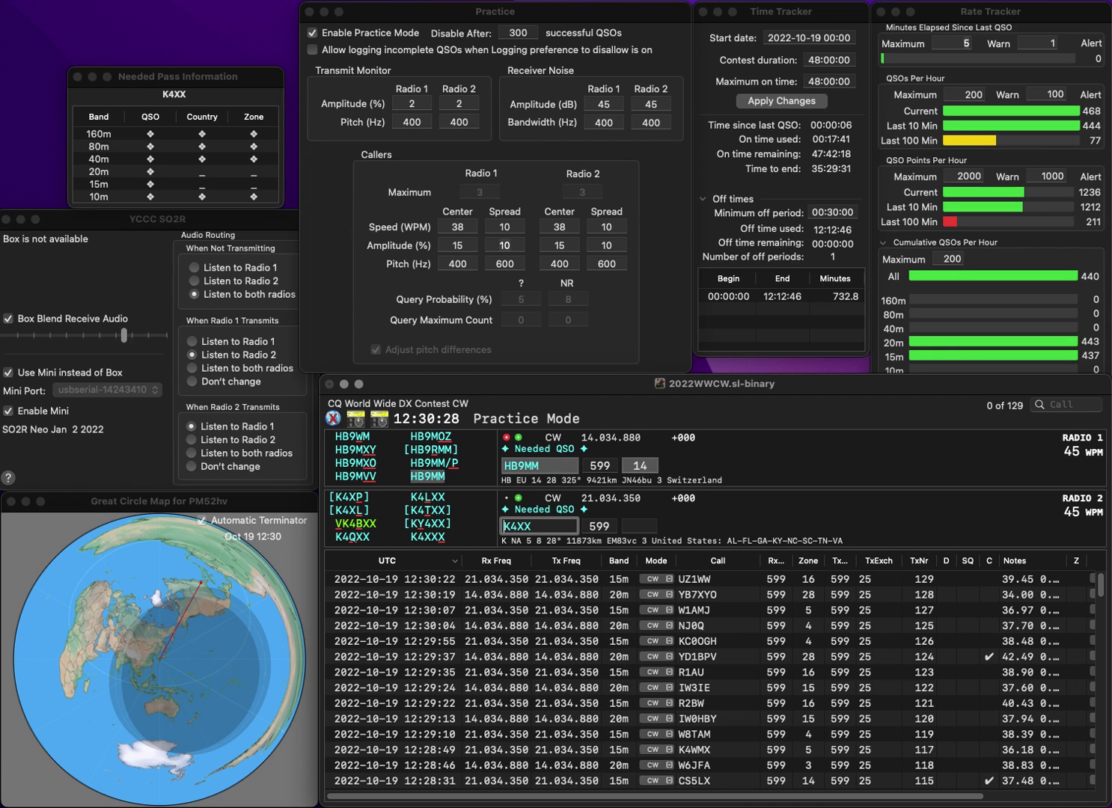
{"action": "key", "text": "Return"}
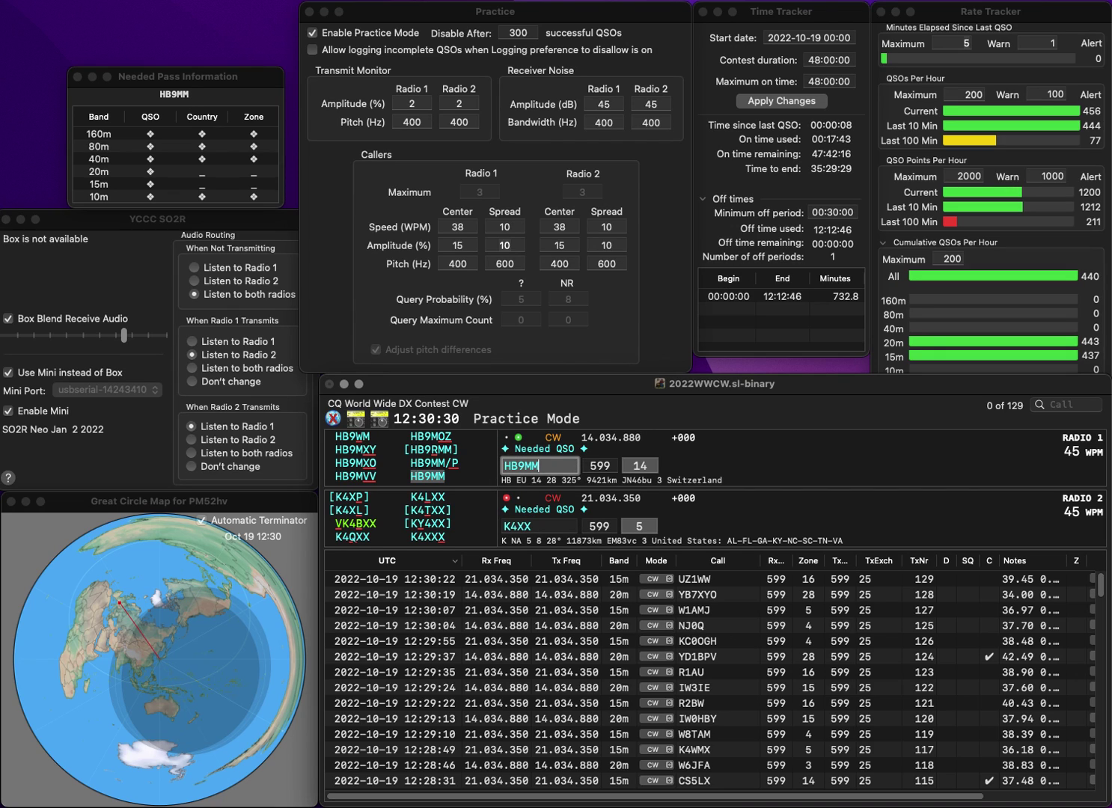
{"action": "key", "text": "Return"}
{"action": "type", "text": "V"}
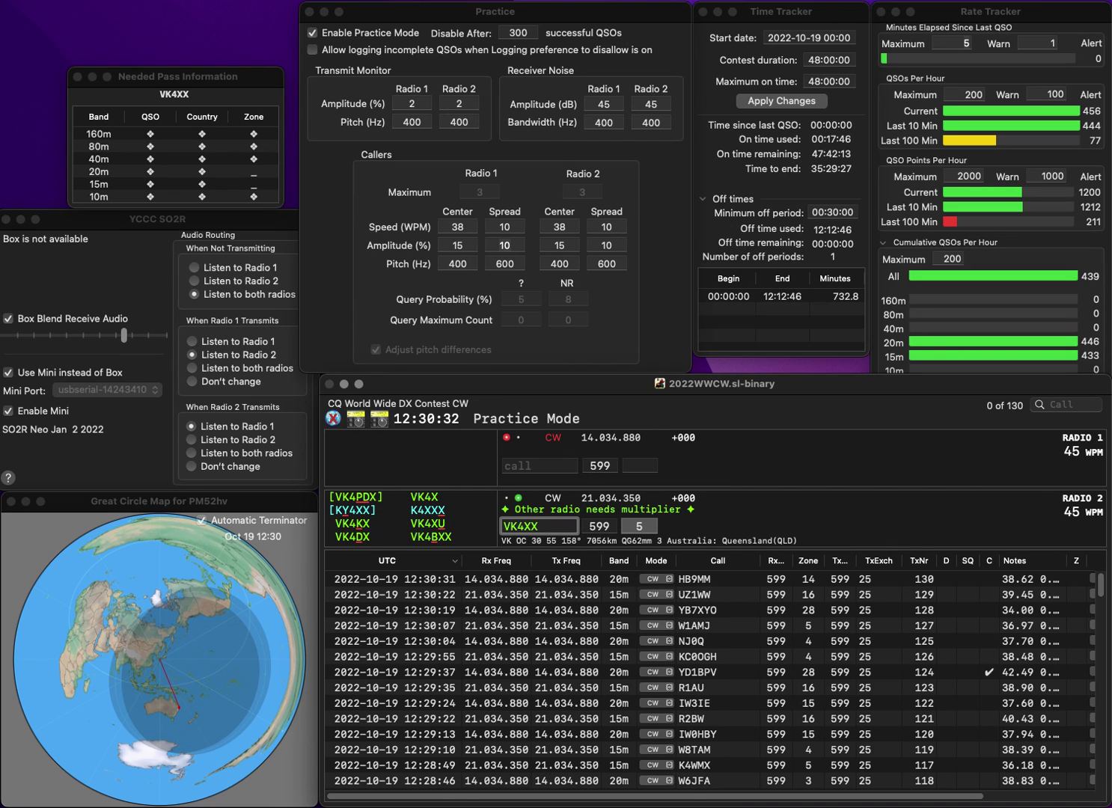
{"action": "type", "text": "K"}
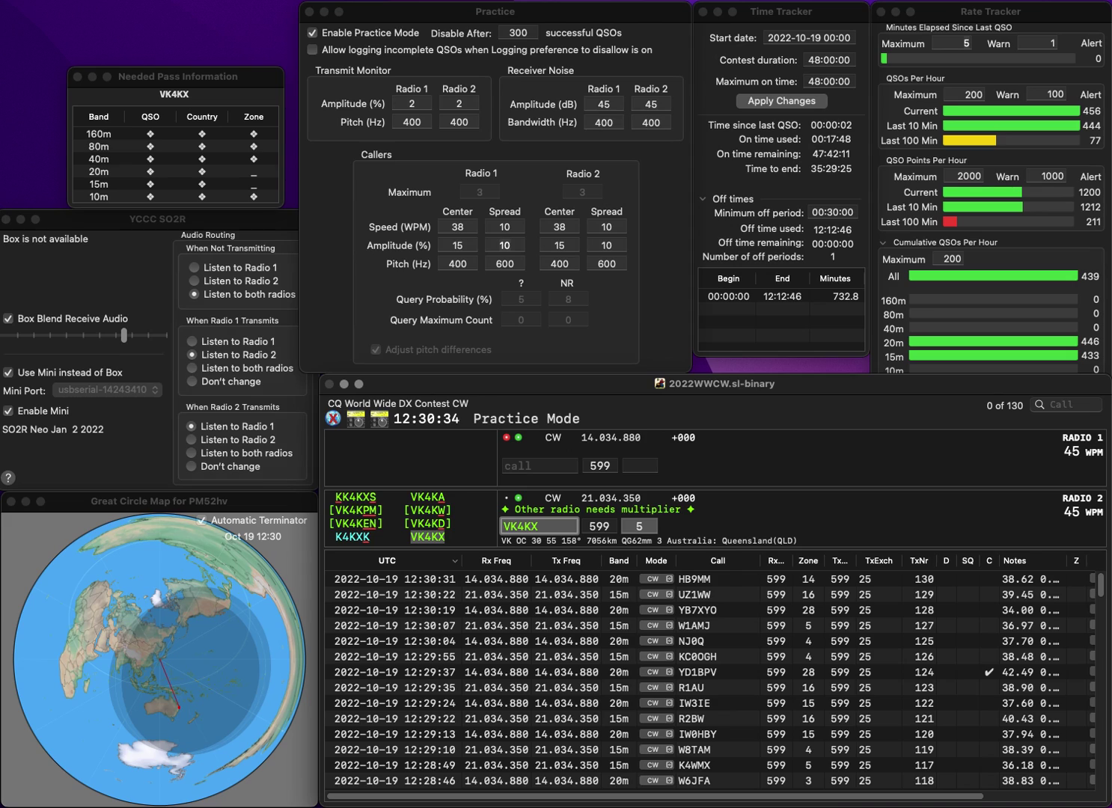
{"action": "key", "text": "Return"}
{"action": "type", "text": "UT2UNE"}
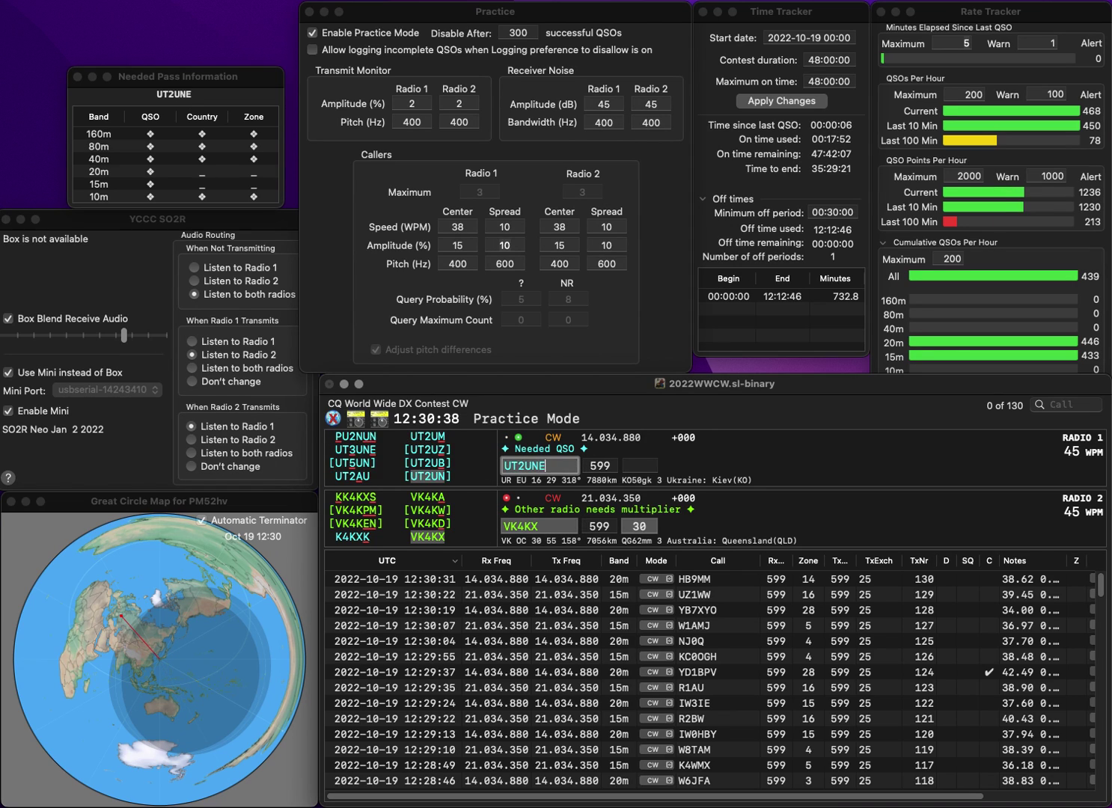
{"action": "key", "text": "Return"}
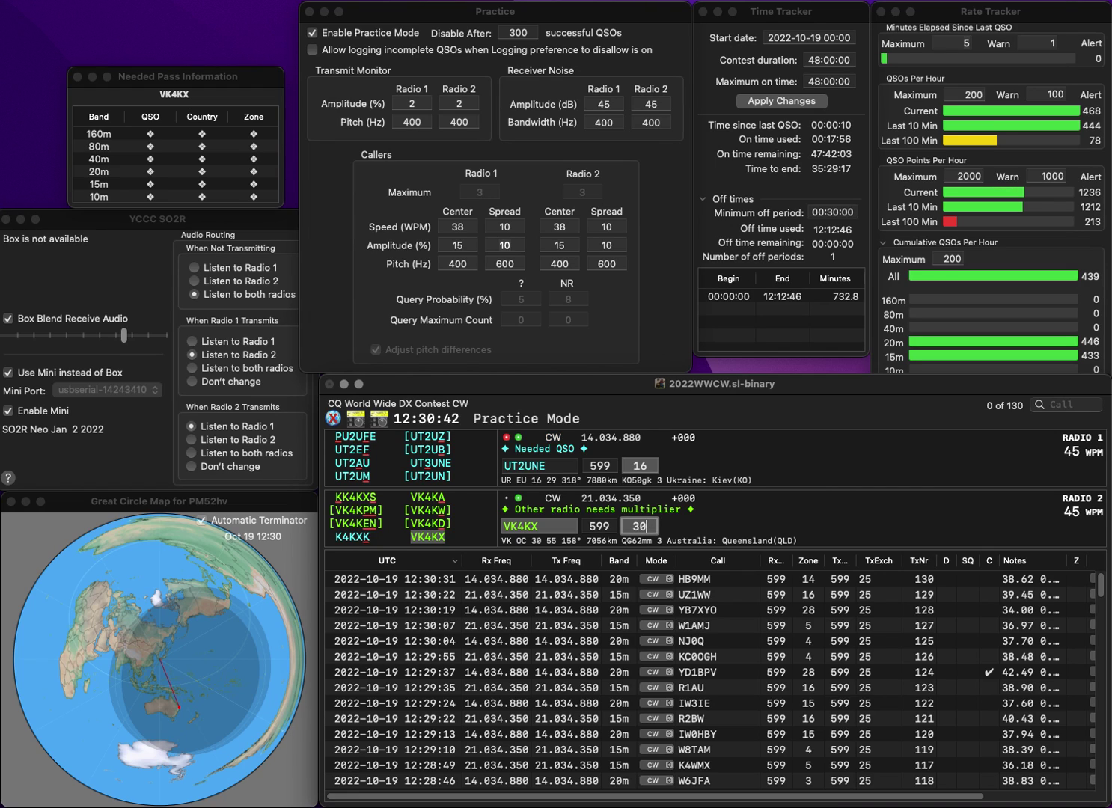
{"action": "key", "text": "Return"}
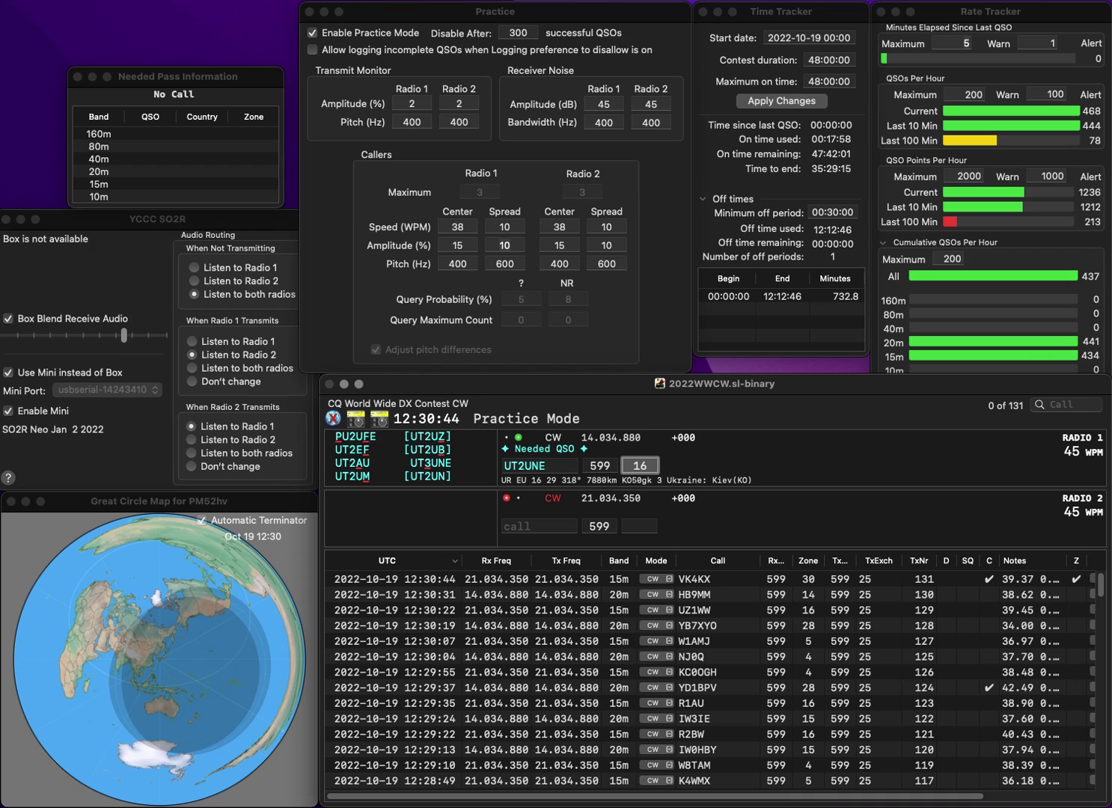
Correct the Radio 1 call sign to UT3UNE and log it with zone 16, and answer and log AE3TB with zone 5 on Radio 2
{"action": "key", "text": "Delete"}
{"action": "type", "text": "3"}
{"action": "key", "text": "Return"}
{"action": "type", "text": "AE3TB"}
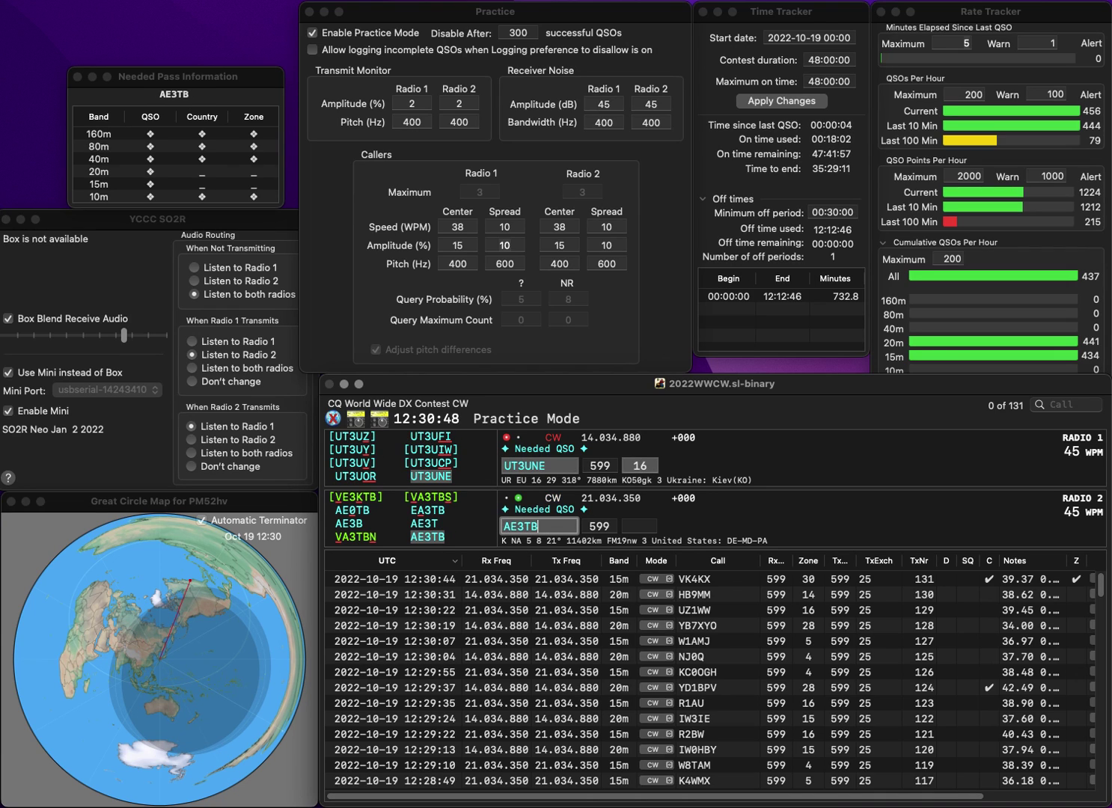
{"action": "key", "text": "Return"}
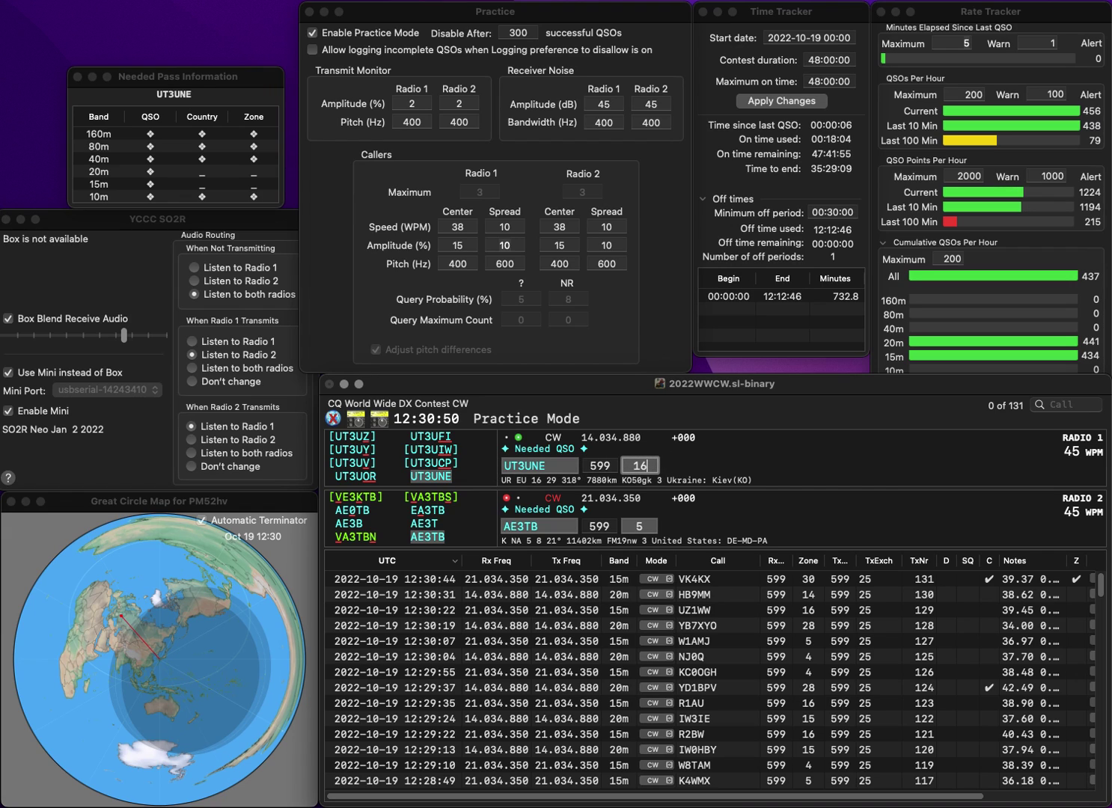
{"action": "key", "text": "Return"}
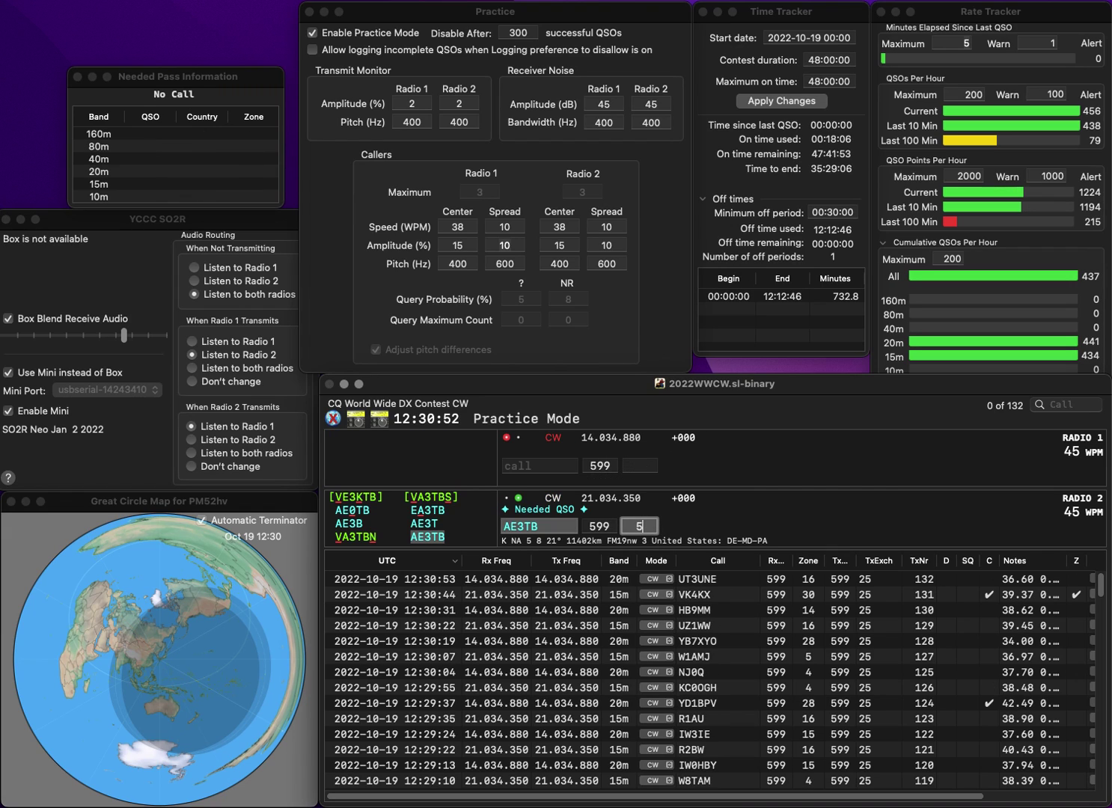
{"action": "key", "text": "Return"}
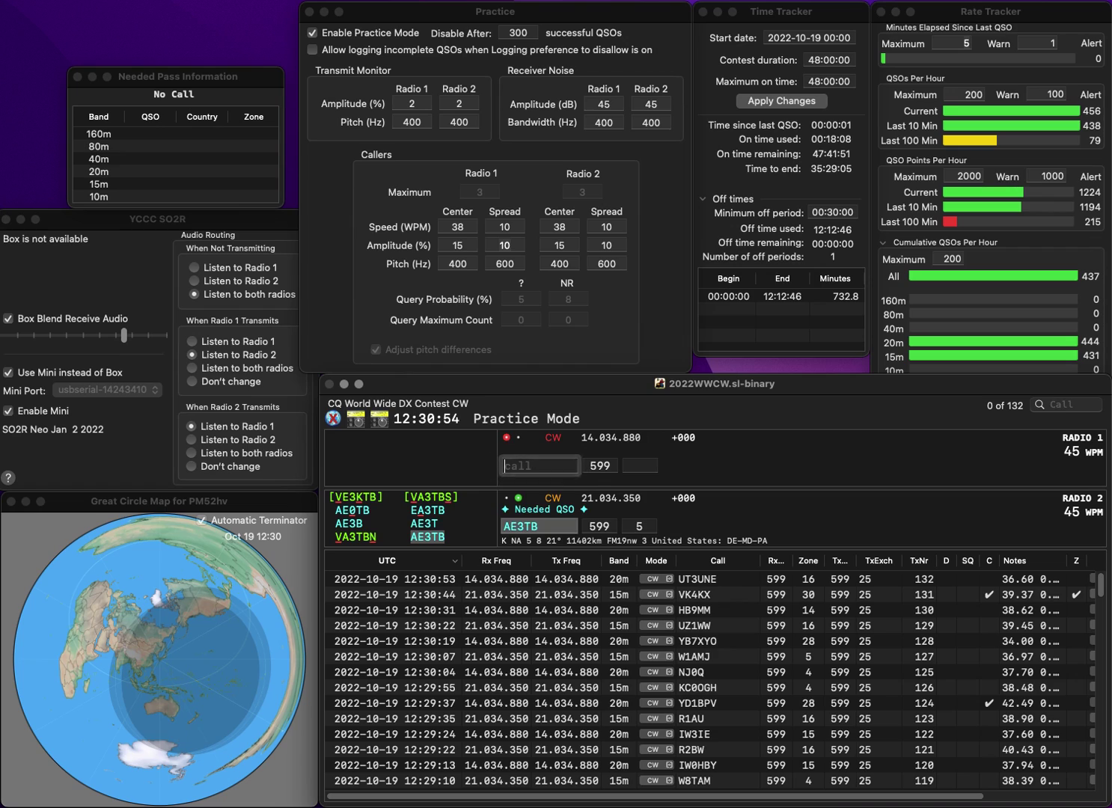
Answer and log BI8CZM with zone 24 on Radio 1 and F8DML with zone 14 on Radio 2
{"action": "type", "text": "BI8CZ"}
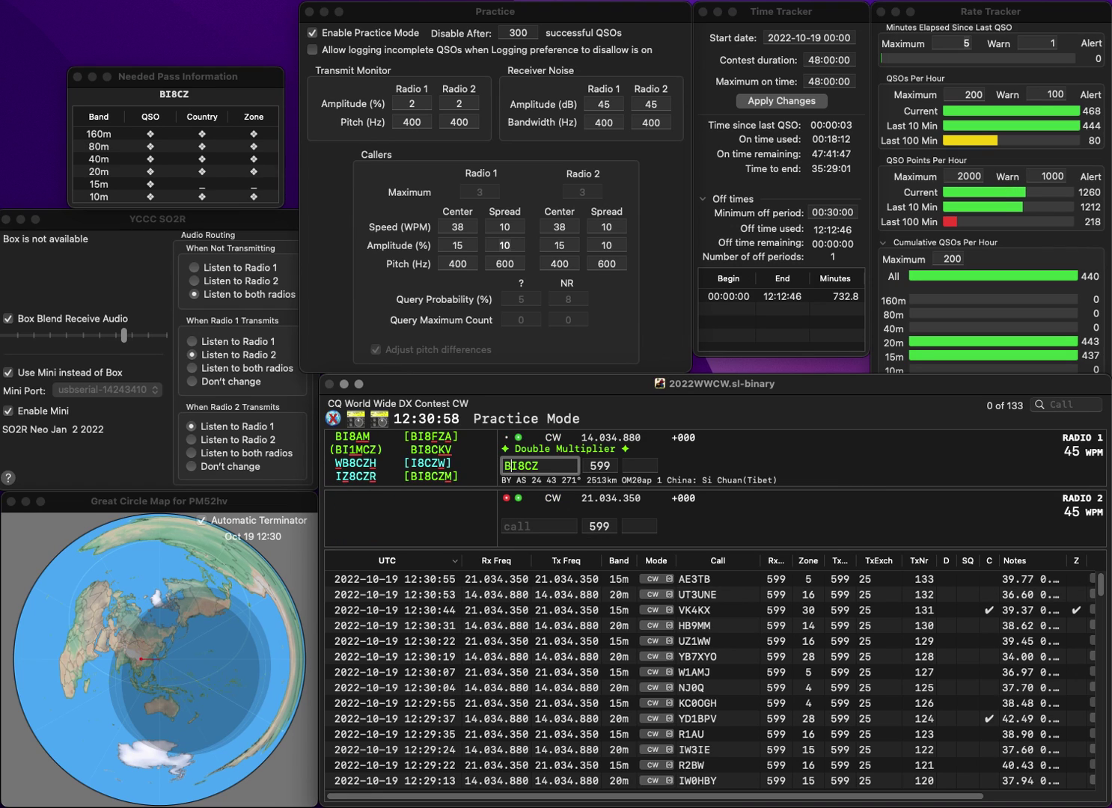
{"action": "type", "text": "M"}
{"action": "key", "text": "Return"}
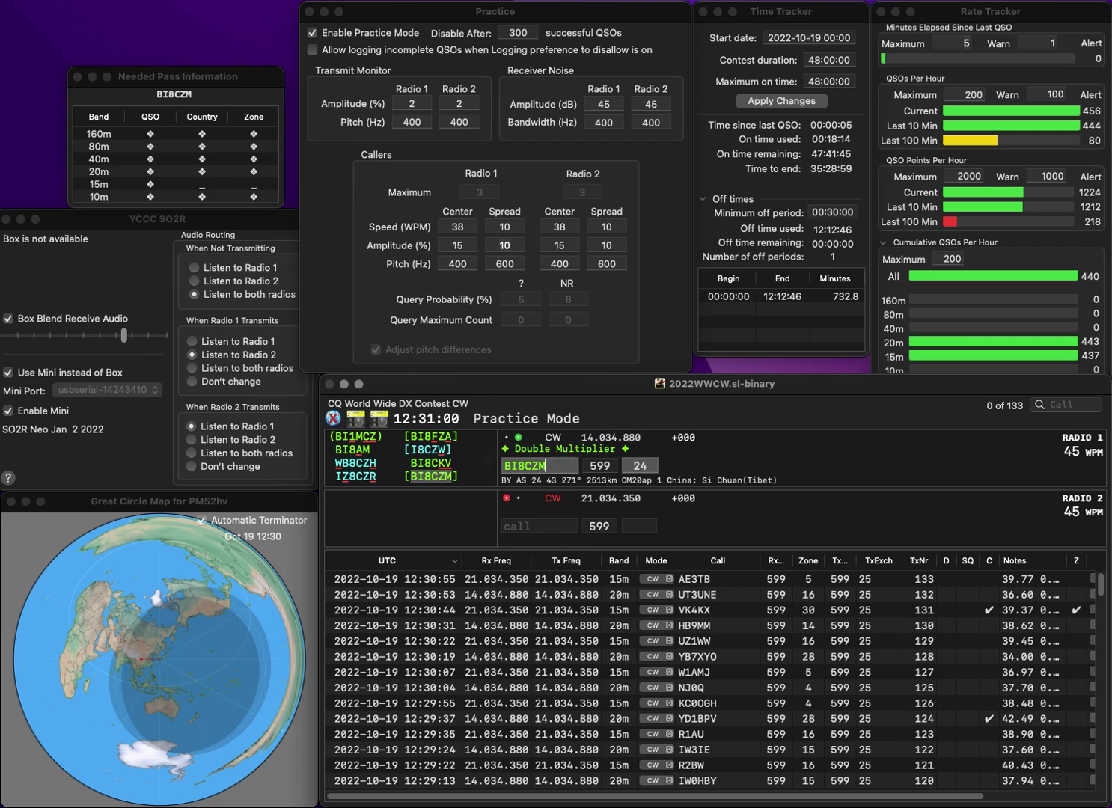
{"action": "type", "text": "F8"}
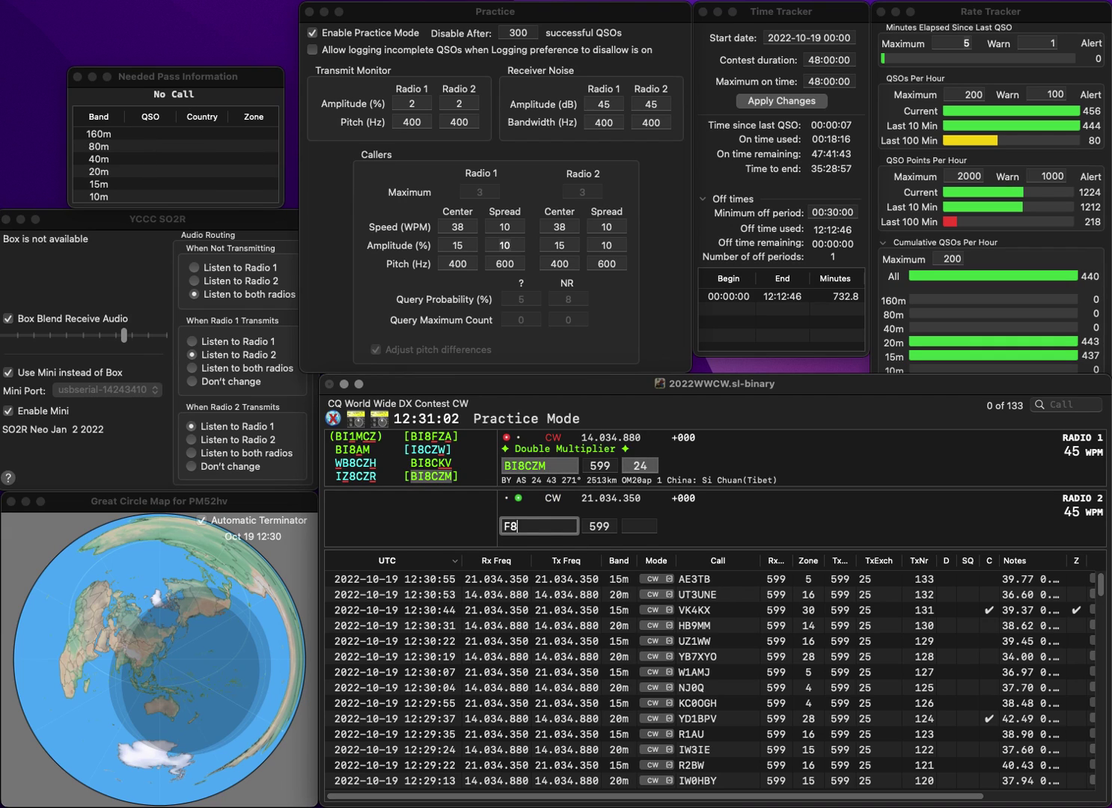
{"action": "type", "text": "DML"}
{"action": "key", "text": "Return"}
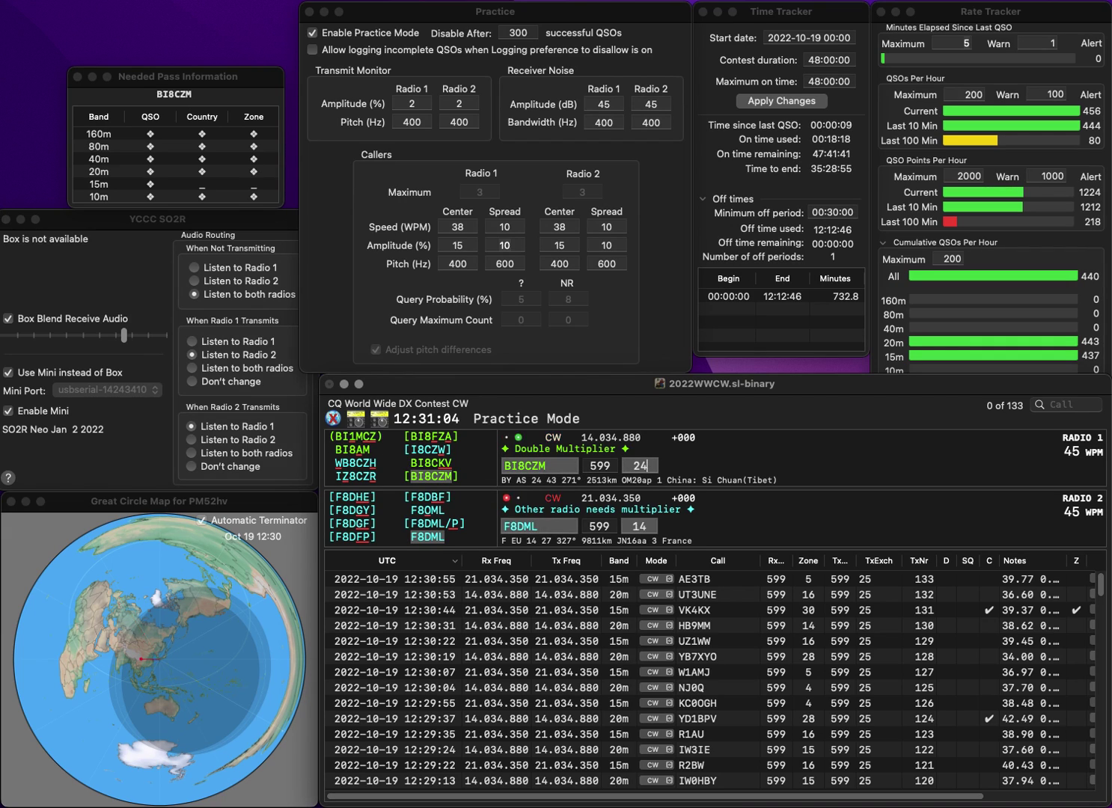
{"action": "key", "text": "Return"}
{"action": "key", "text": "space"}
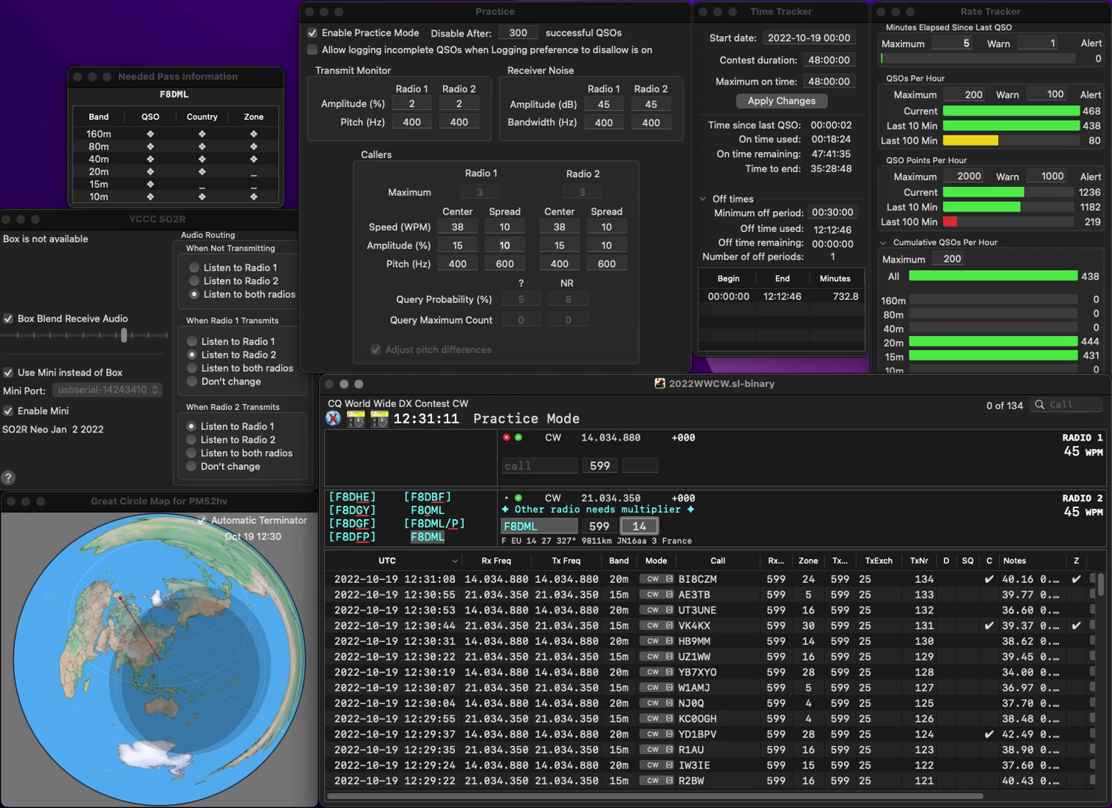
{"action": "key", "text": "Return"}
Answer and log KC2HH with zone 5 on Radio 1 and PA0MBD with zone 14 on Radio 2
{"action": "type", "text": "KC2HH"}
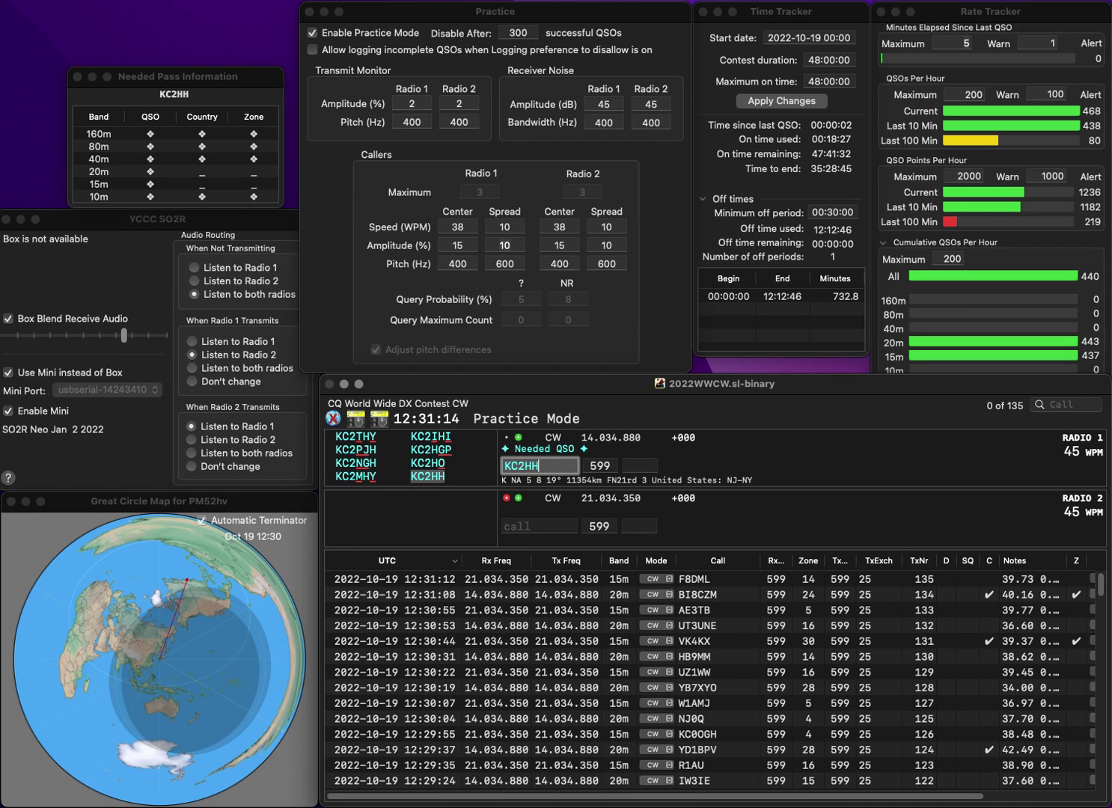
{"action": "key", "text": "Return"}
{"action": "type", "text": "PA0MBB"}
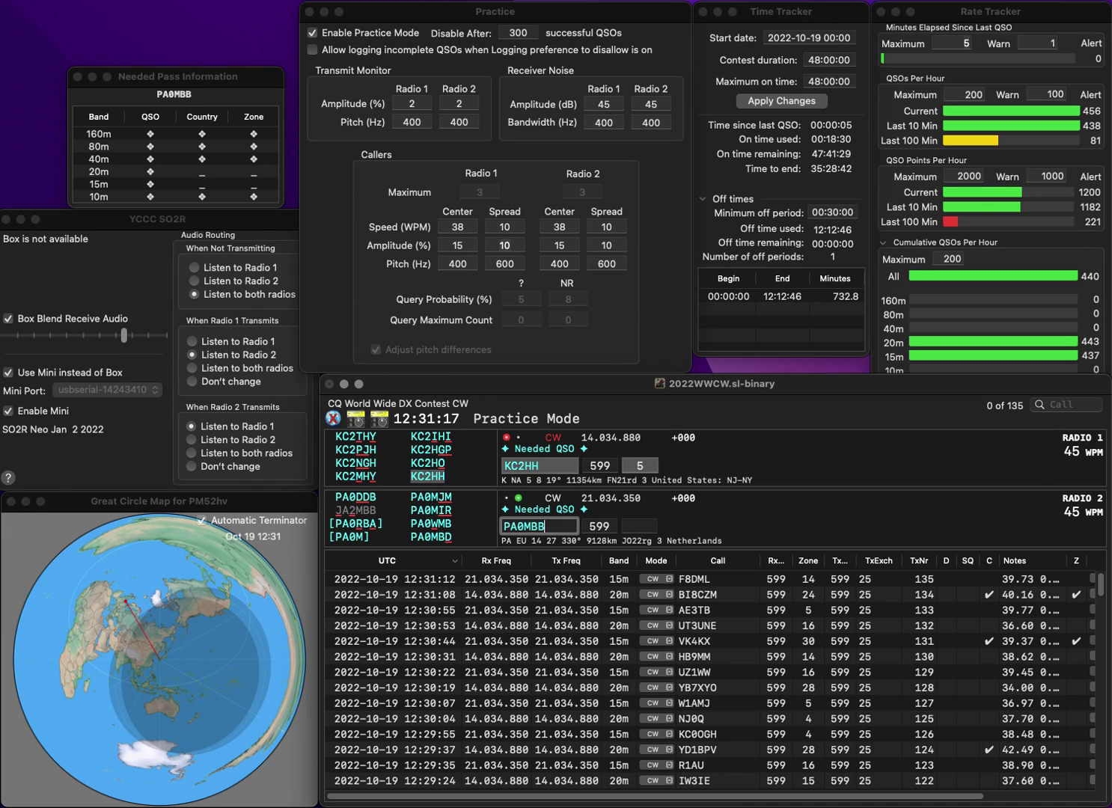
{"action": "key", "text": "BackSpace"}
{"action": "type", "text": "D"}
{"action": "key", "text": "Return"}
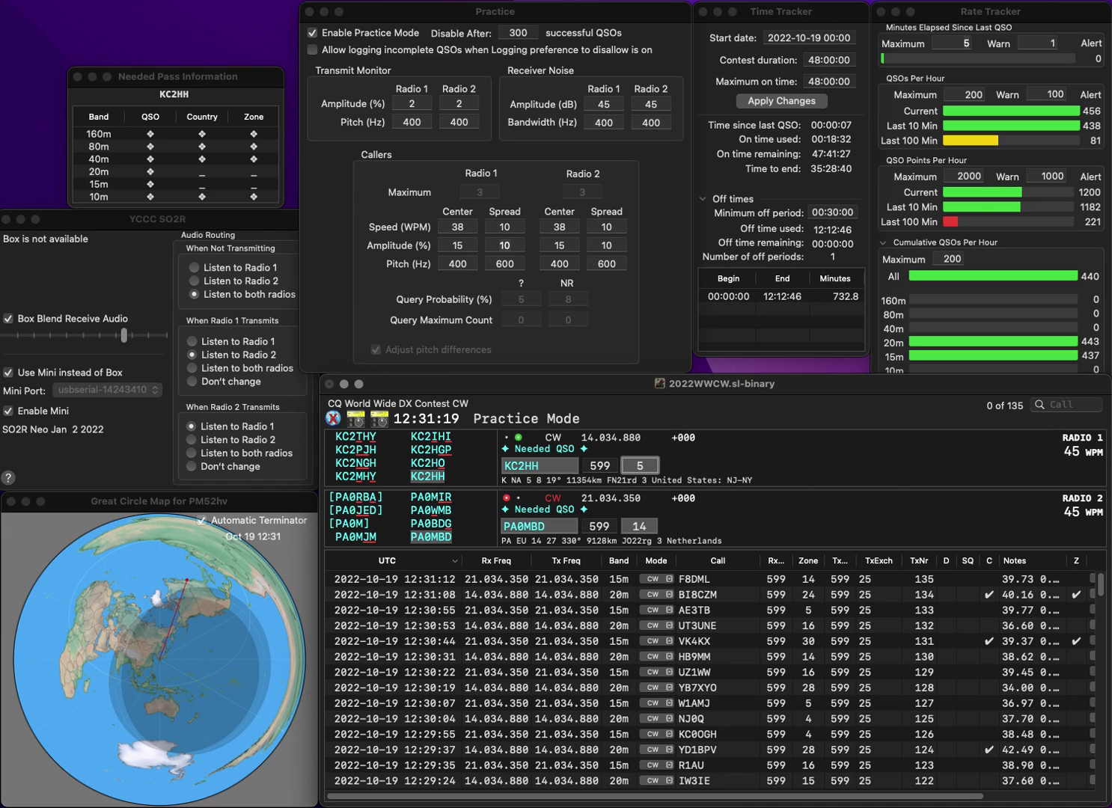
{"action": "key", "text": "Return"}
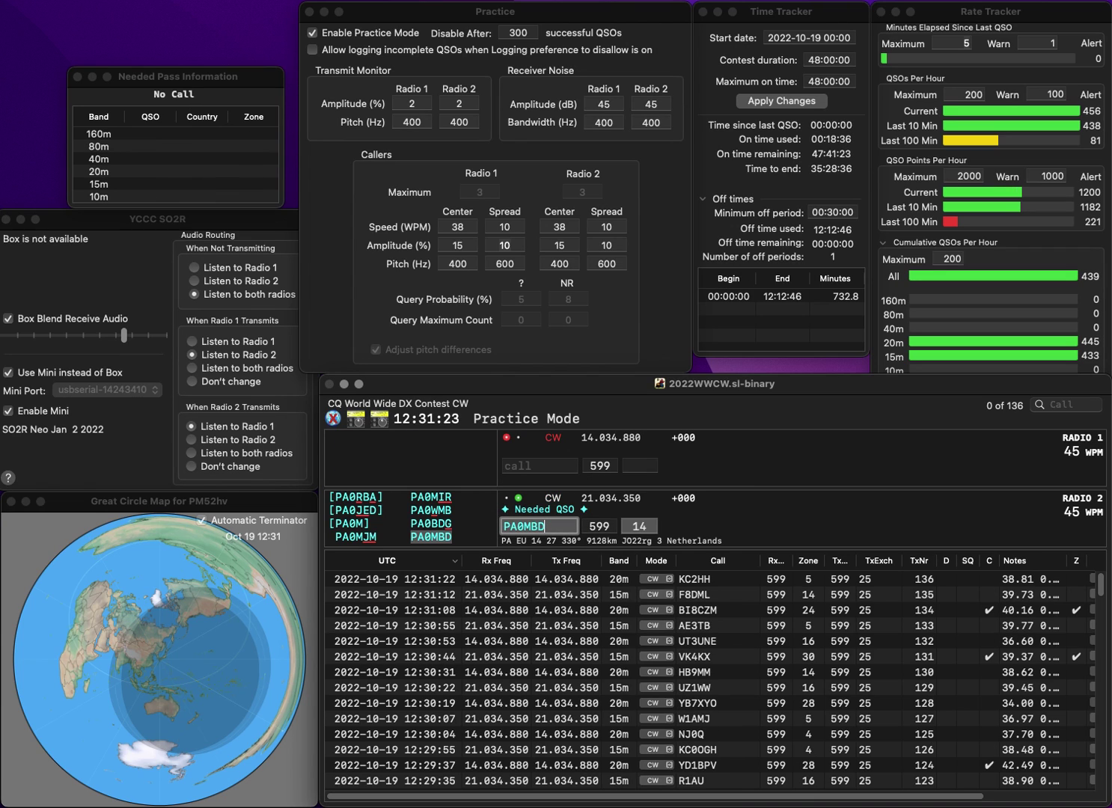
{"action": "key", "text": "Return"}
{"action": "type", "text": "N2MA"}
{"action": "key", "text": "Return"}
{"action": "type", "text": "WA1G"}
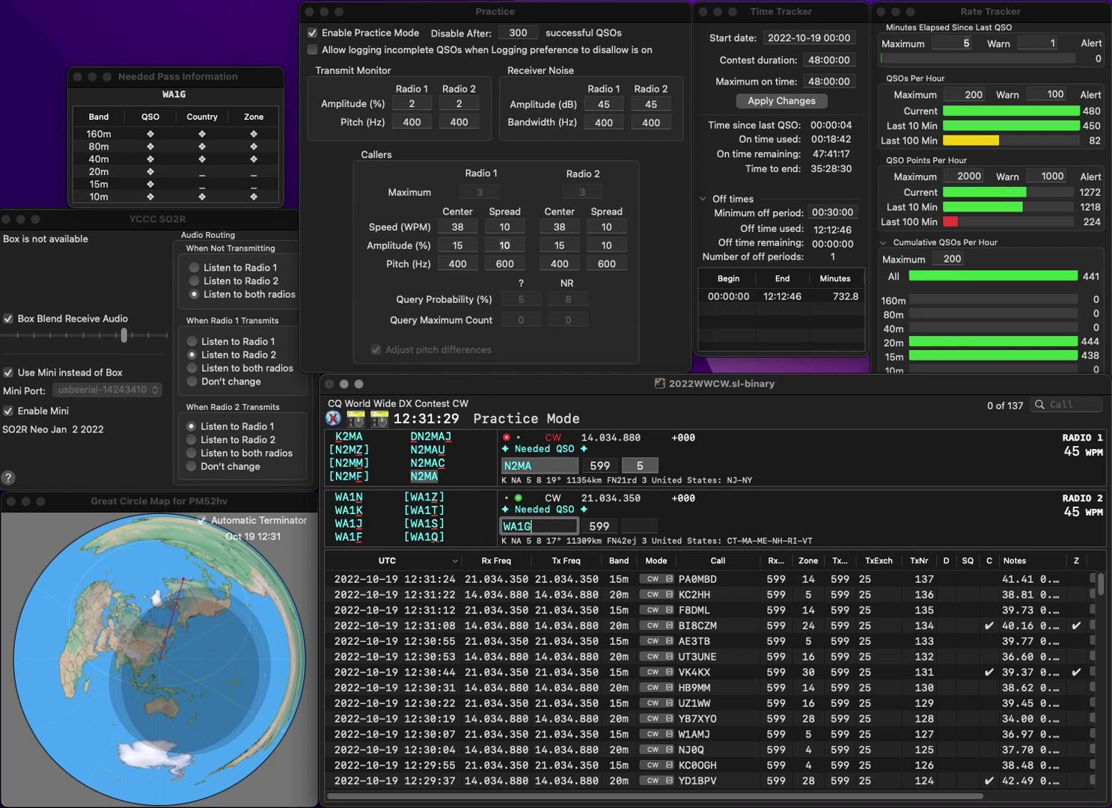
{"action": "type", "text": "ZY"}
{"action": "key", "text": "Return"}
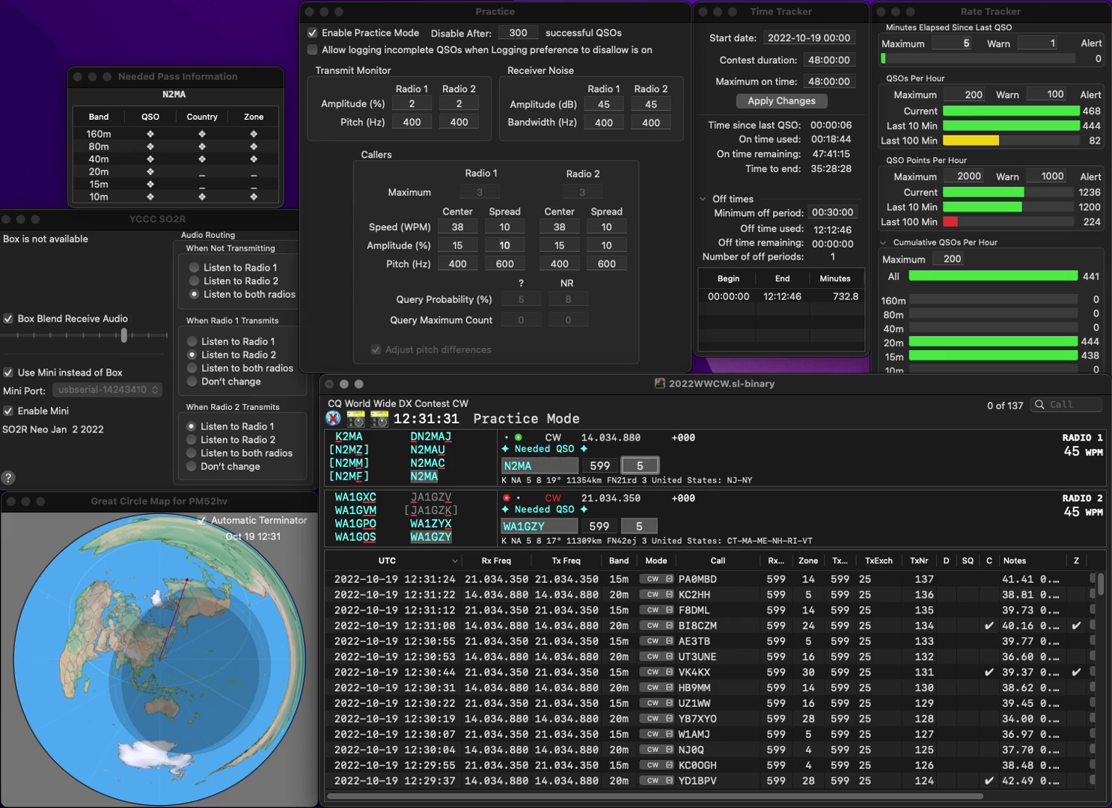
{"action": "key", "text": "Return"}
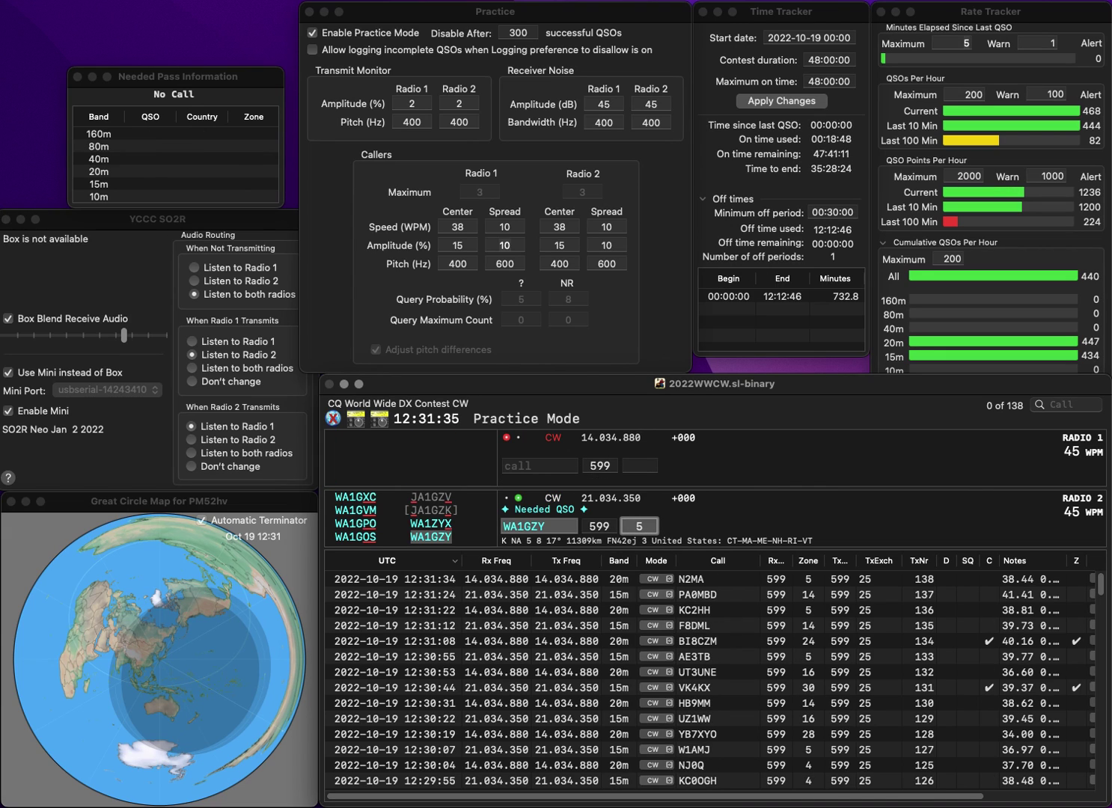
{"action": "key", "text": "Return"}
{"action": "type", "text": "KO4P"}
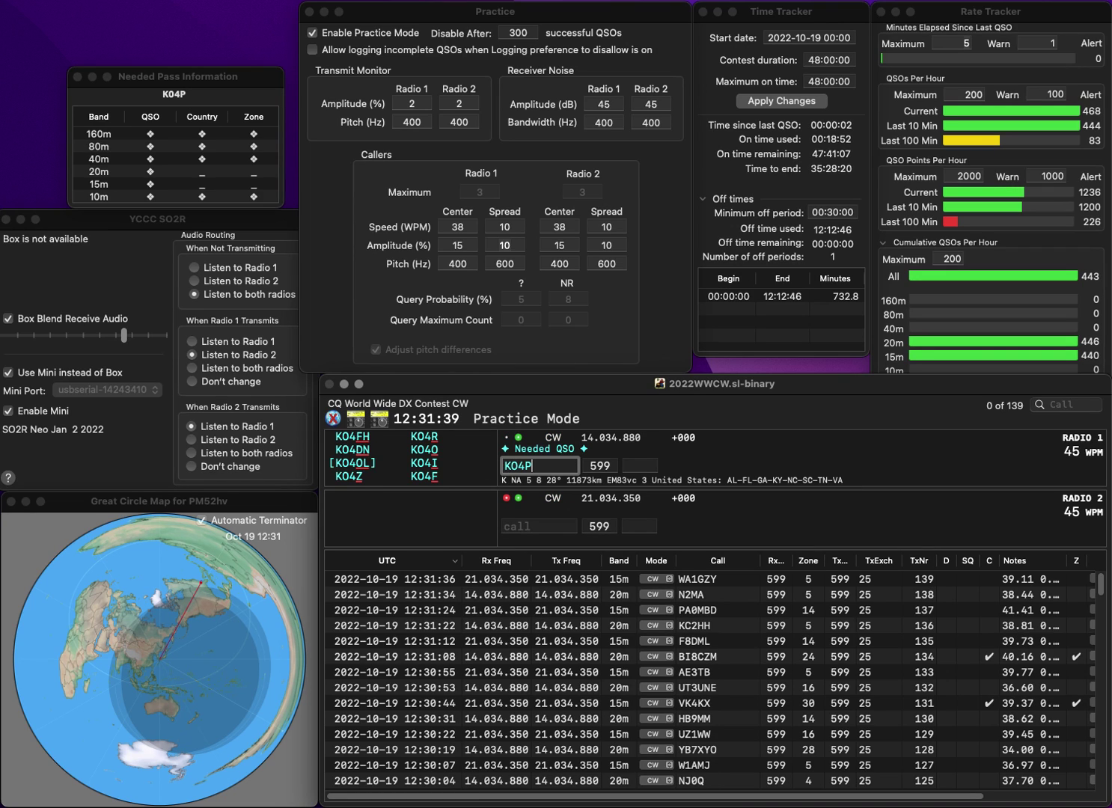
{"action": "type", "text": "QT"}
{"action": "key", "text": "Return"}
{"action": "type", "text": "W"}
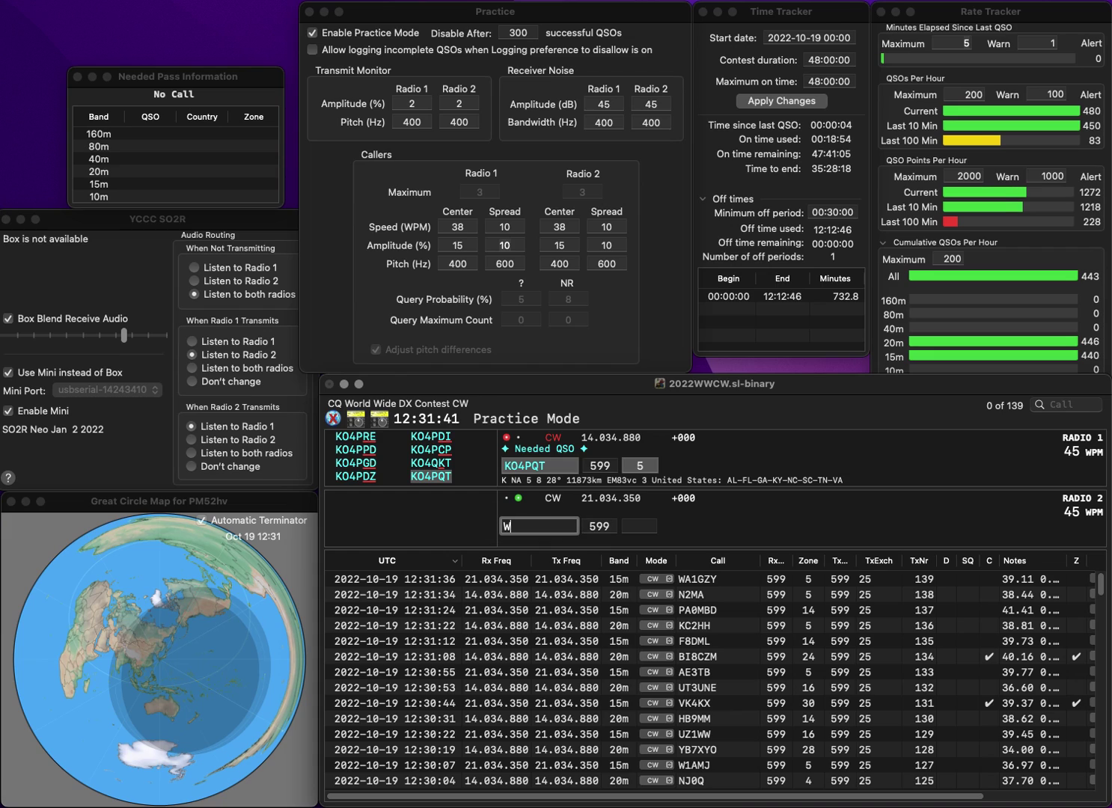
{"action": "type", "text": "J0AWX"}
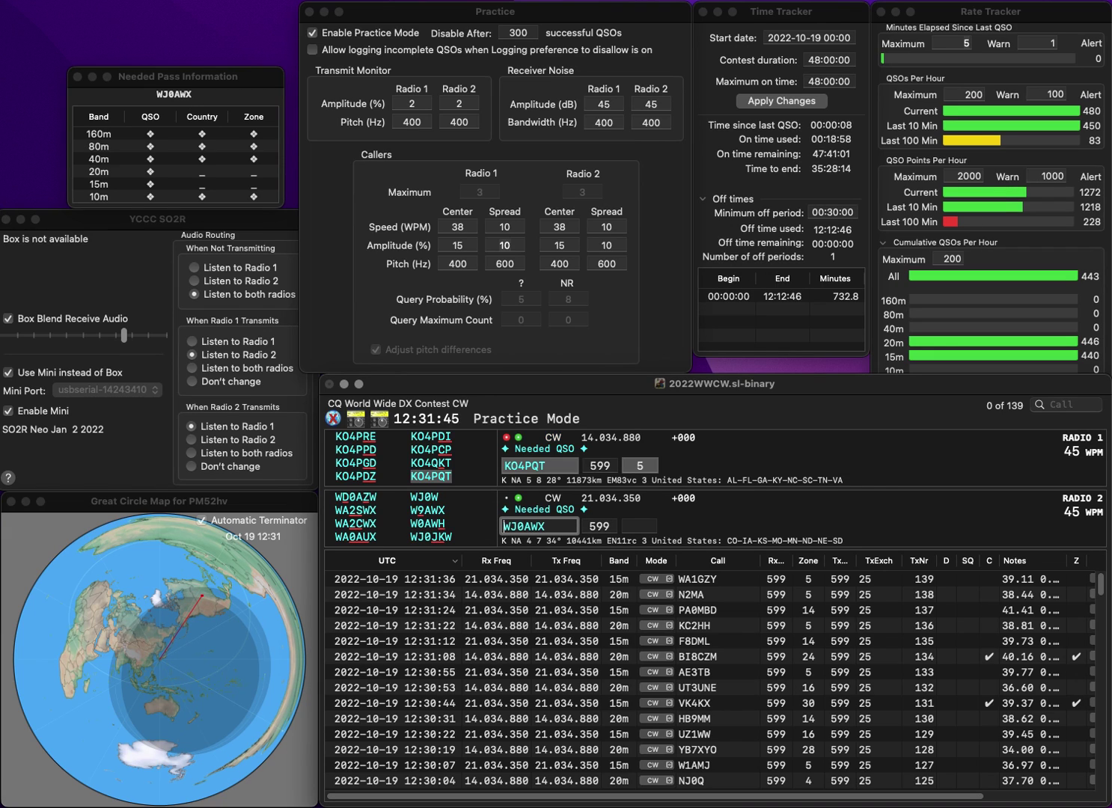
{"action": "key", "text": "Return"}
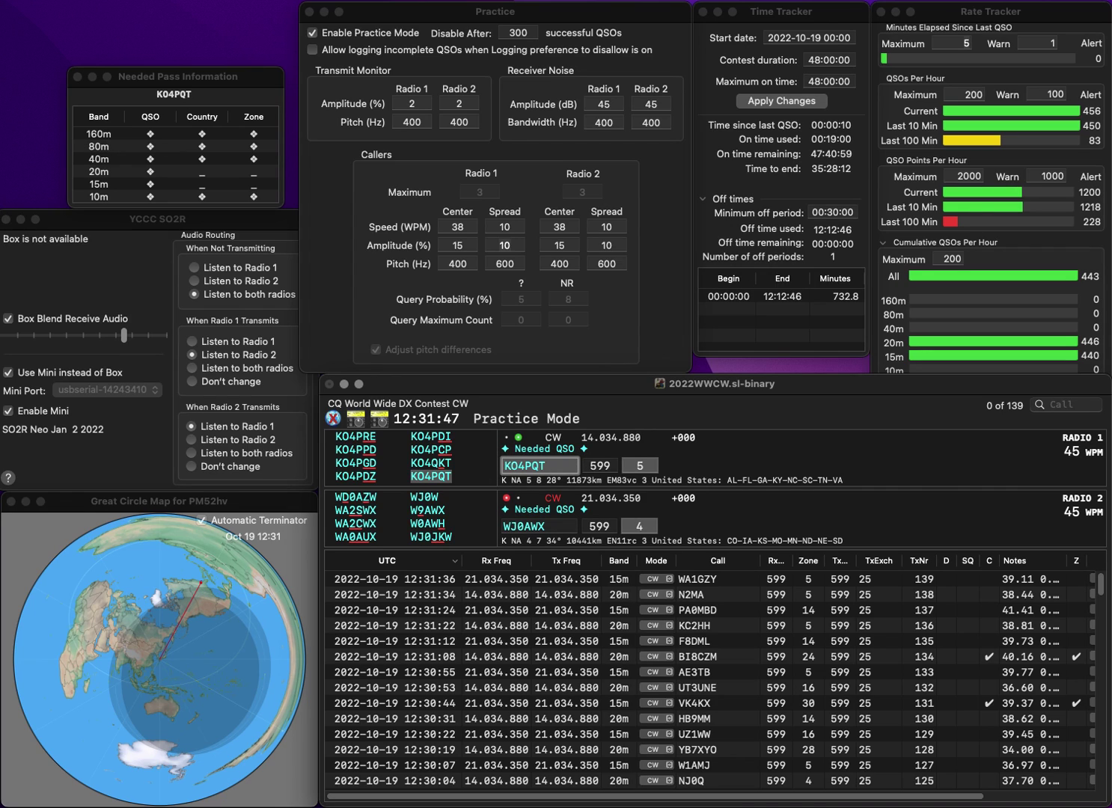
Log KO4PQT with zone 5 on Radio 1 and correct the Radio 2 call sign to JJ0AWX, sending its exchange
{"action": "key", "text": "Tab"}
{"action": "key", "text": "Return"}
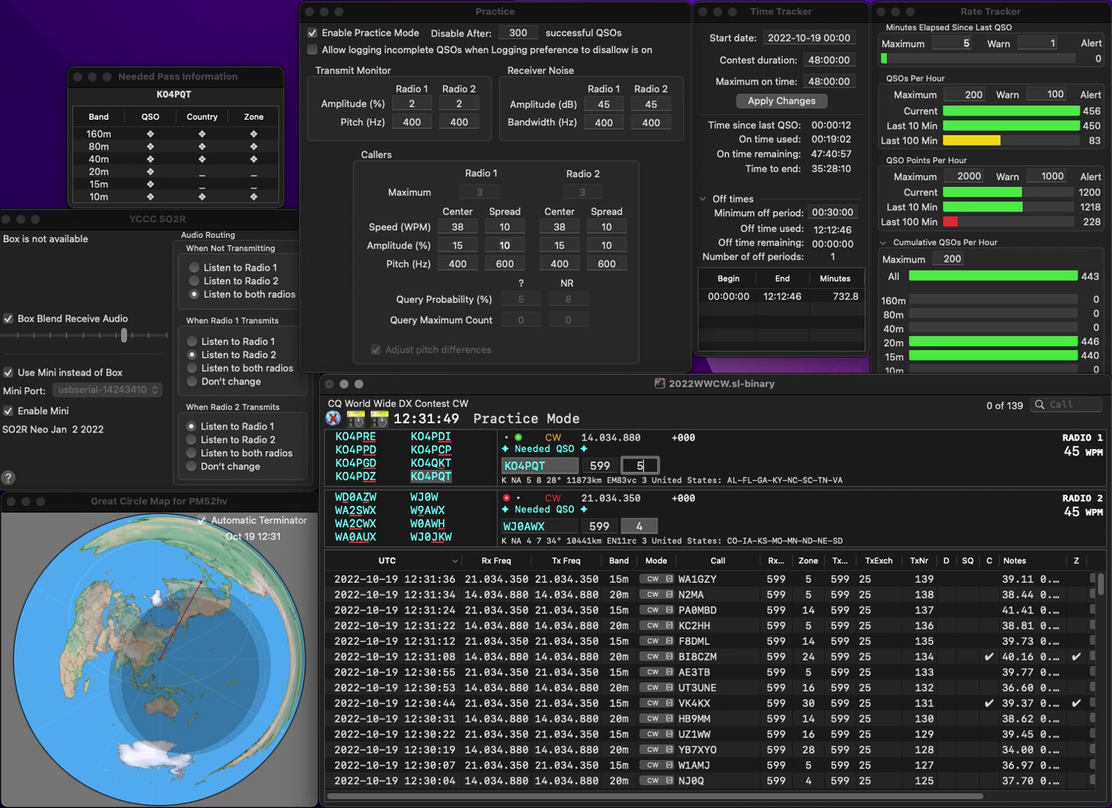
{"action": "type", "text": "W"}
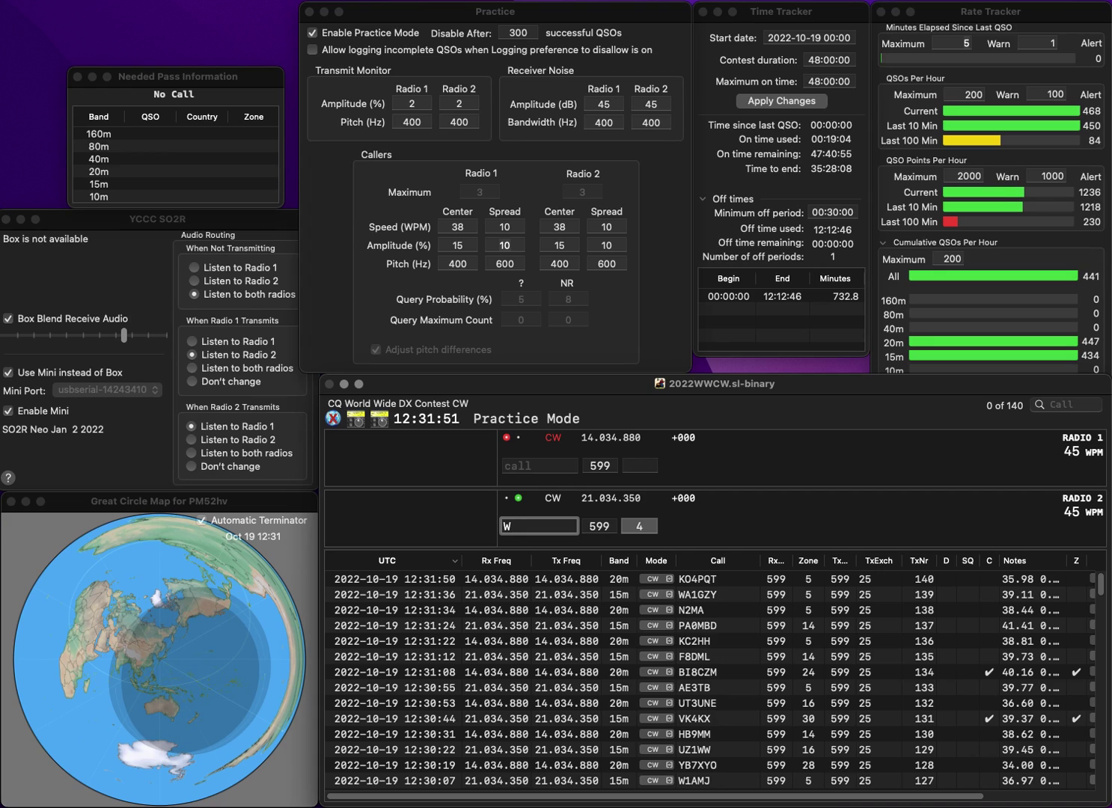
{"action": "type", "text": "J0AWX"}
{"action": "key", "text": "Return"}
{"action": "type", "text": "VL"}
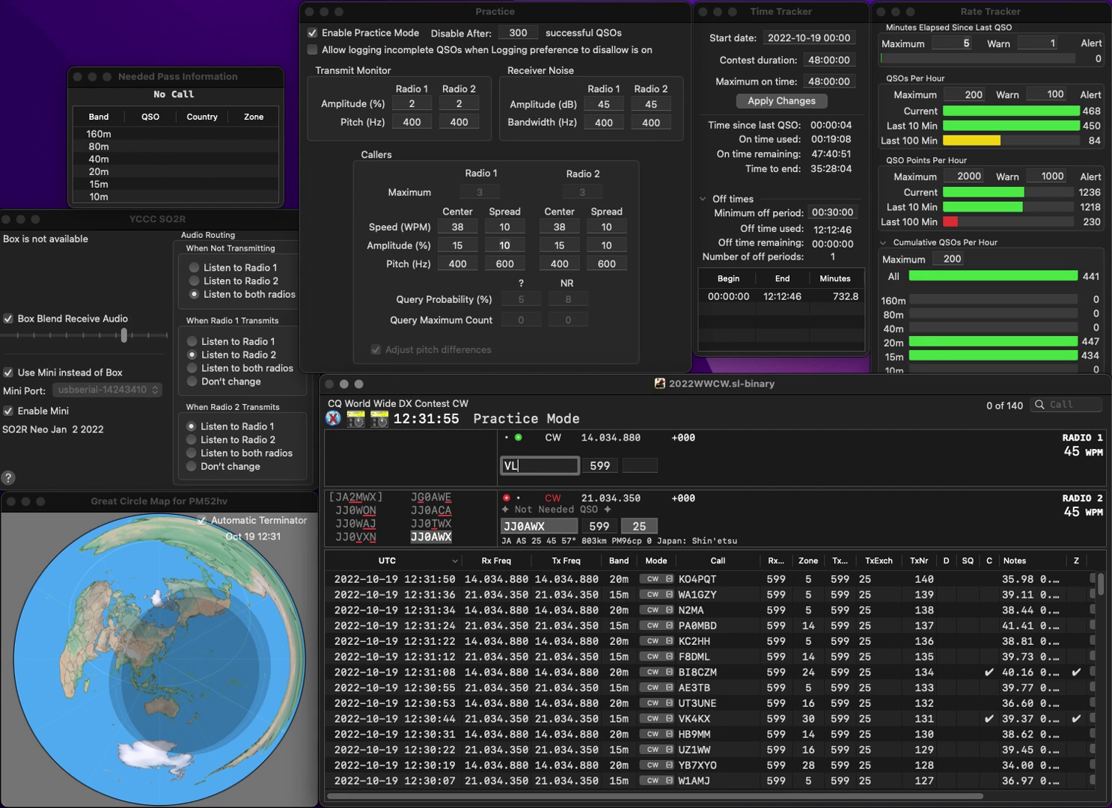
{"action": "type", "text": "3V"}
{"action": "key", "text": "Return"}
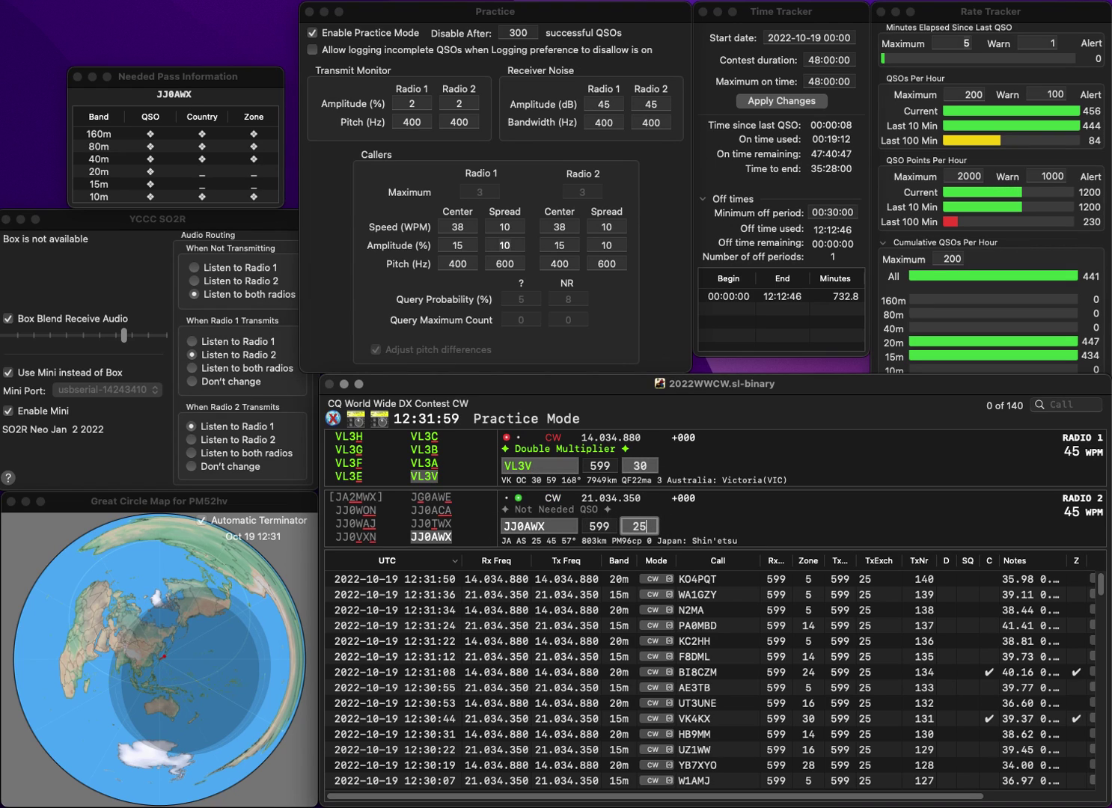
{"action": "key", "text": "Return"}
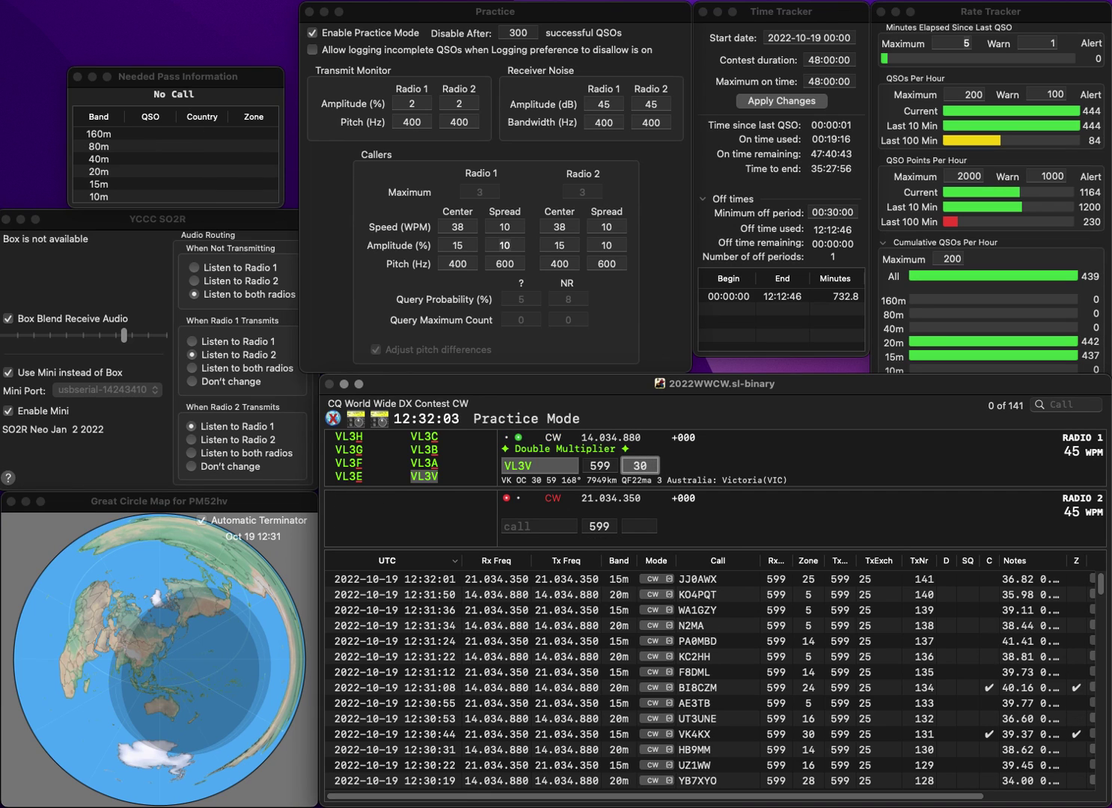
{"action": "key", "text": "Return"}
{"action": "type", "text": "DL0DRG"}
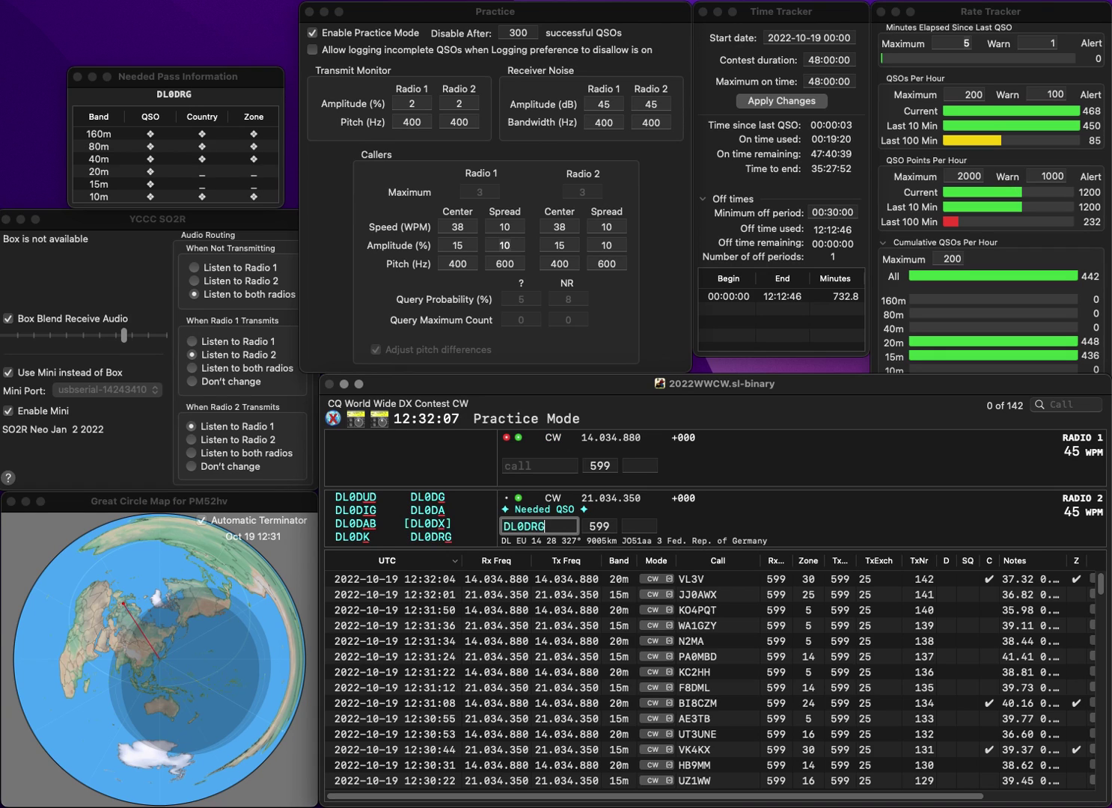
{"action": "key", "text": "Return"}
{"action": "type", "text": "W1"}
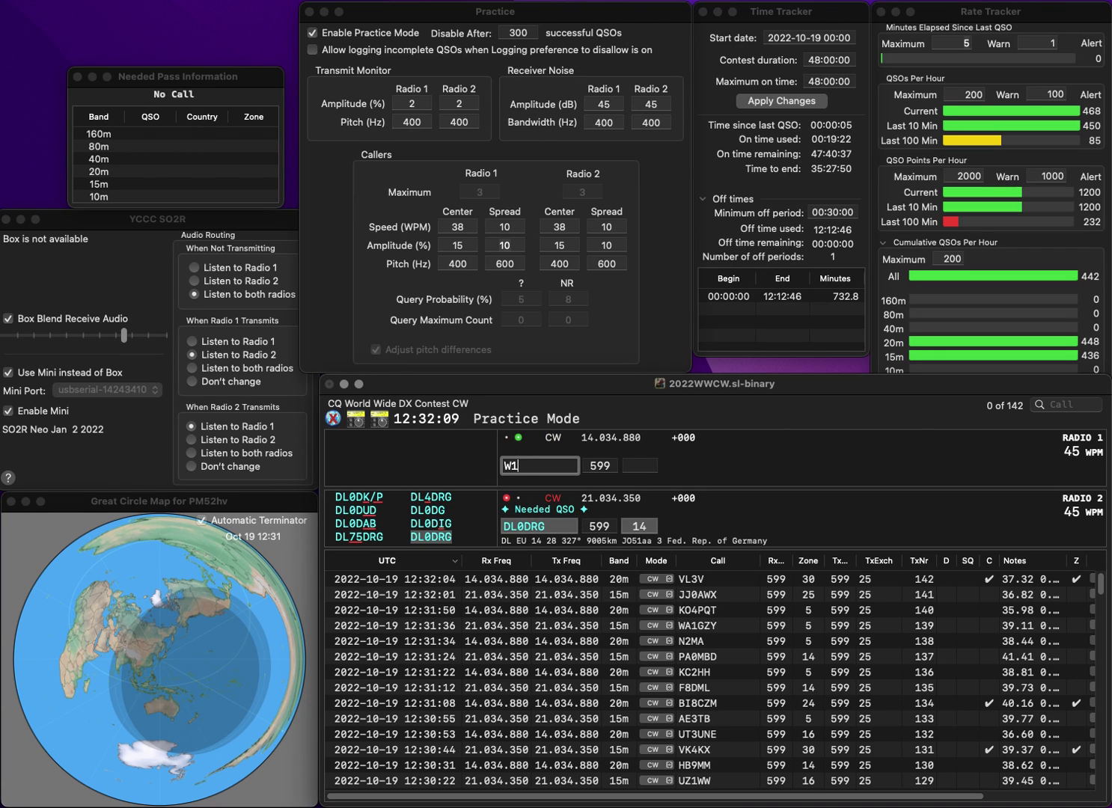
{"action": "key", "text": "BackSpace"}
{"action": "type", "text": "A"}
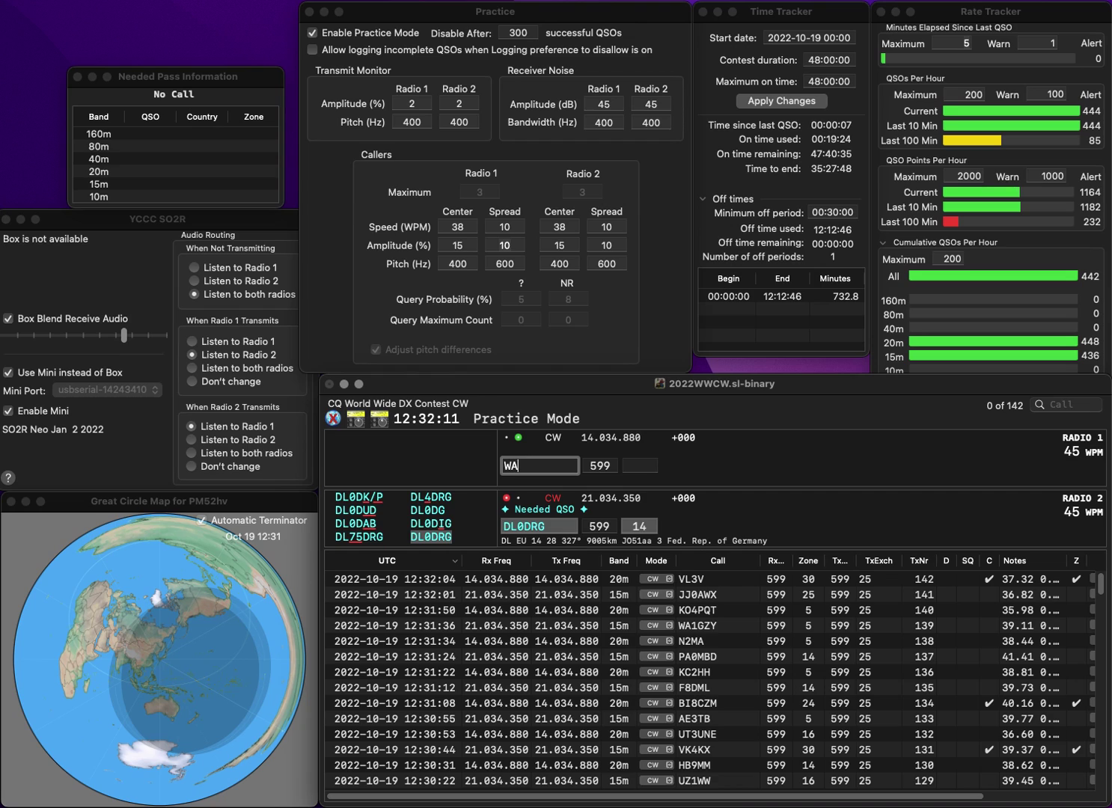
{"action": "type", "text": "1ZIC"}
{"action": "key", "text": "Left"}
{"action": "key", "text": "Left"}
{"action": "key", "text": "Left"}
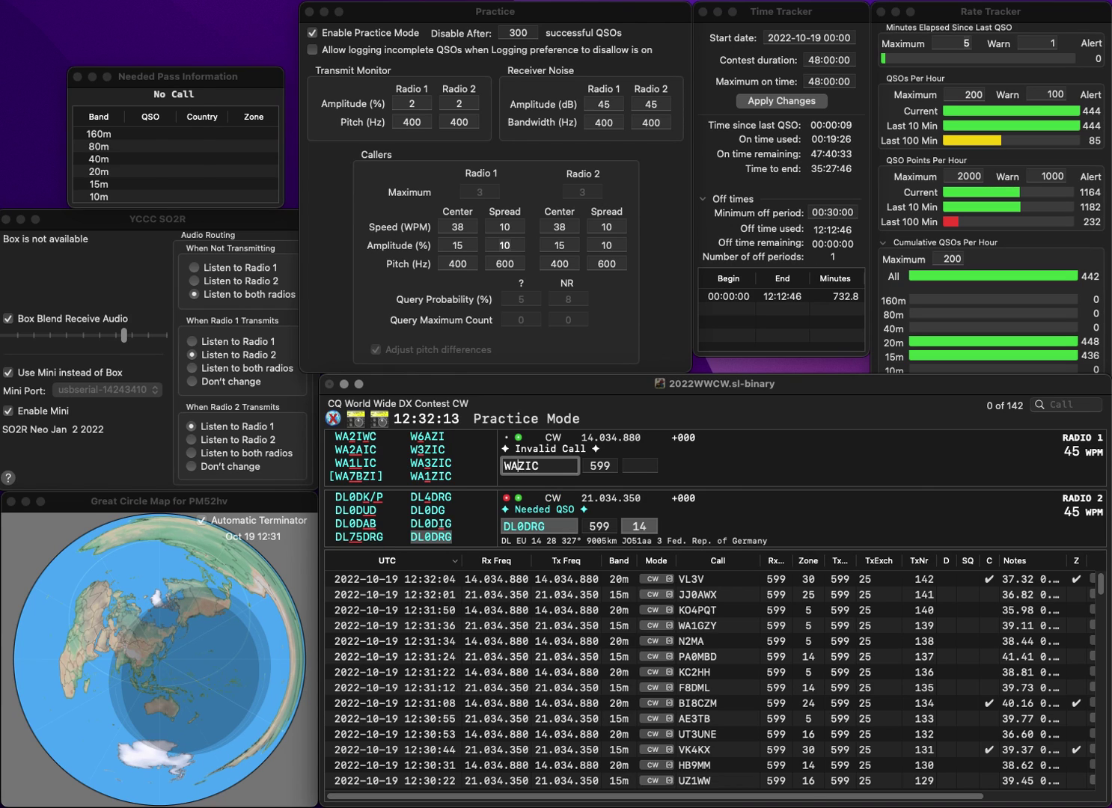
{"action": "type", "text": "1"}
{"action": "key", "text": "Return"}
{"action": "key", "text": "space"}
{"action": "type", "text": "5"}
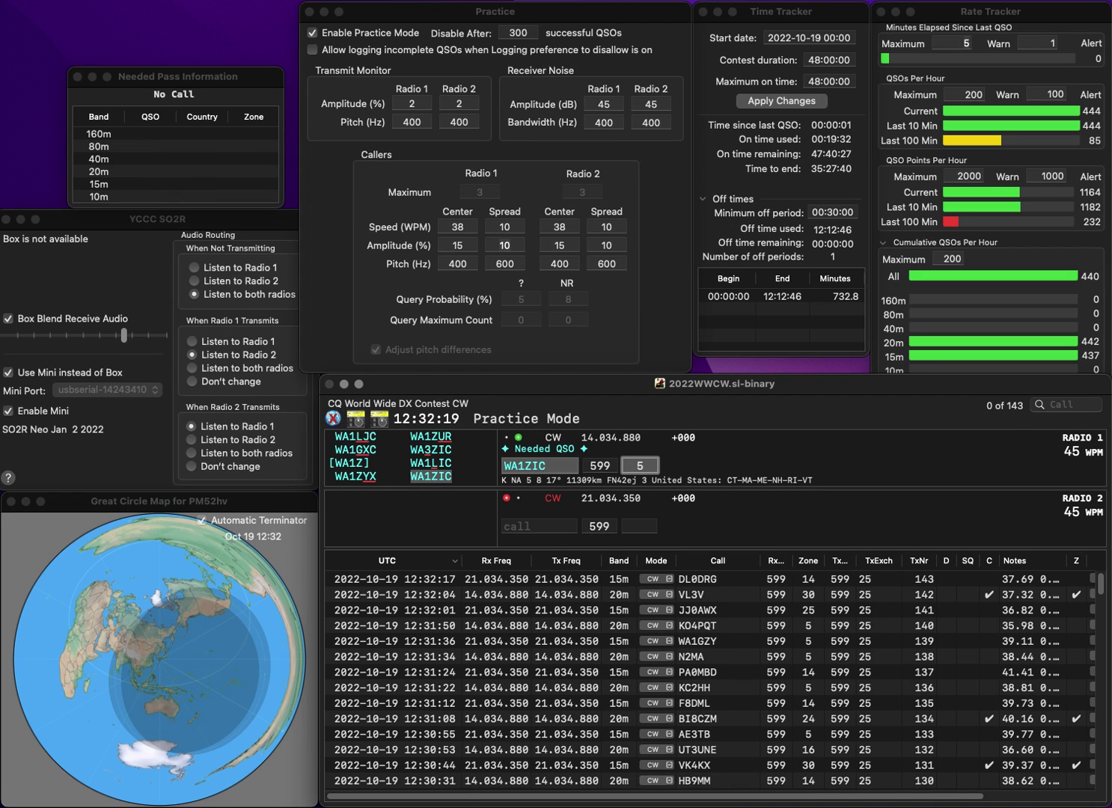
{"action": "key", "text": "Return"}
Answer W1MA on Radio 2 and enter VL7D as the Radio 1 caller
{"action": "type", "text": "W"}
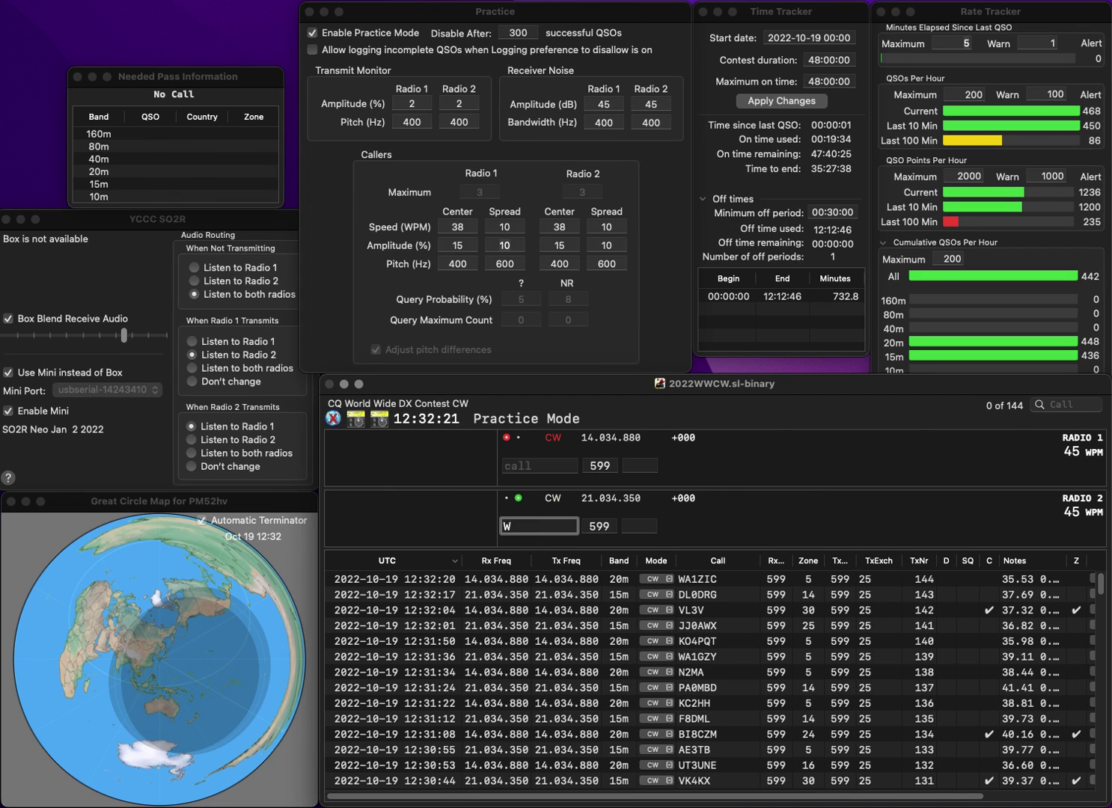
{"action": "type", "text": "1MA"}
{"action": "key", "text": "Return"}
{"action": "type", "text": "VL7D"}
{"action": "key", "text": "space"}
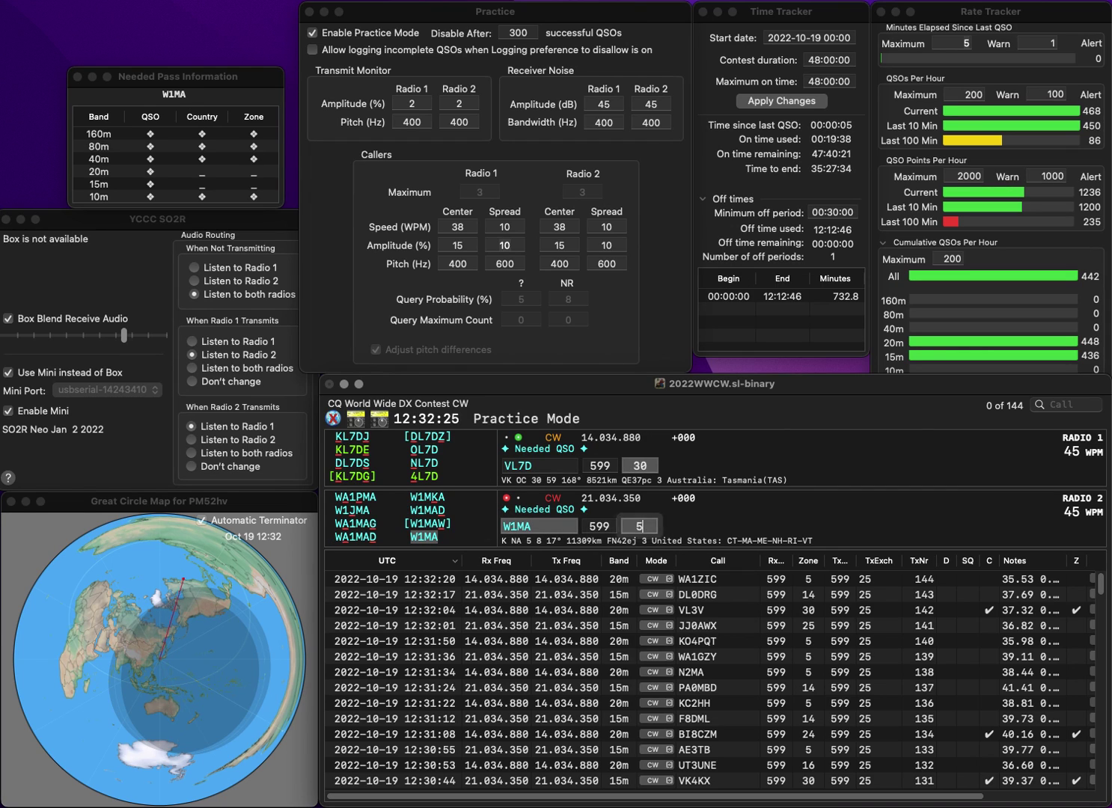
{"action": "key", "text": "Return"}
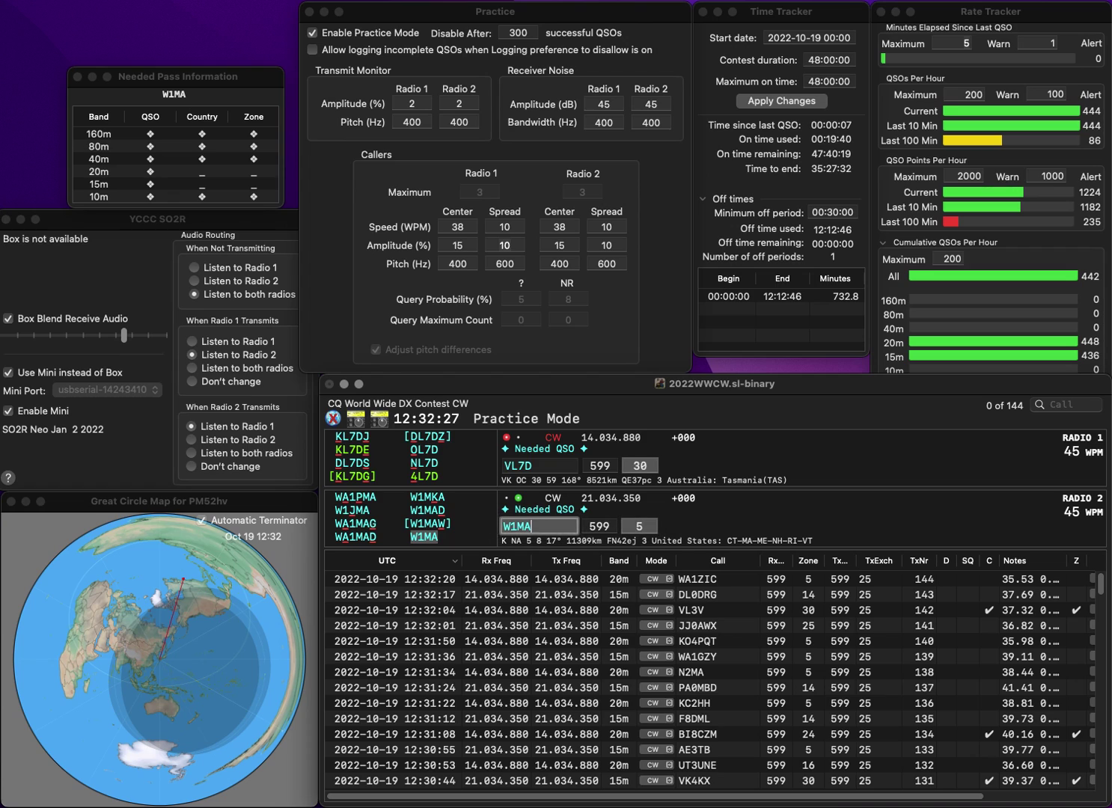
{"action": "key", "text": "Delete"}
{"action": "type", "text": "4"}
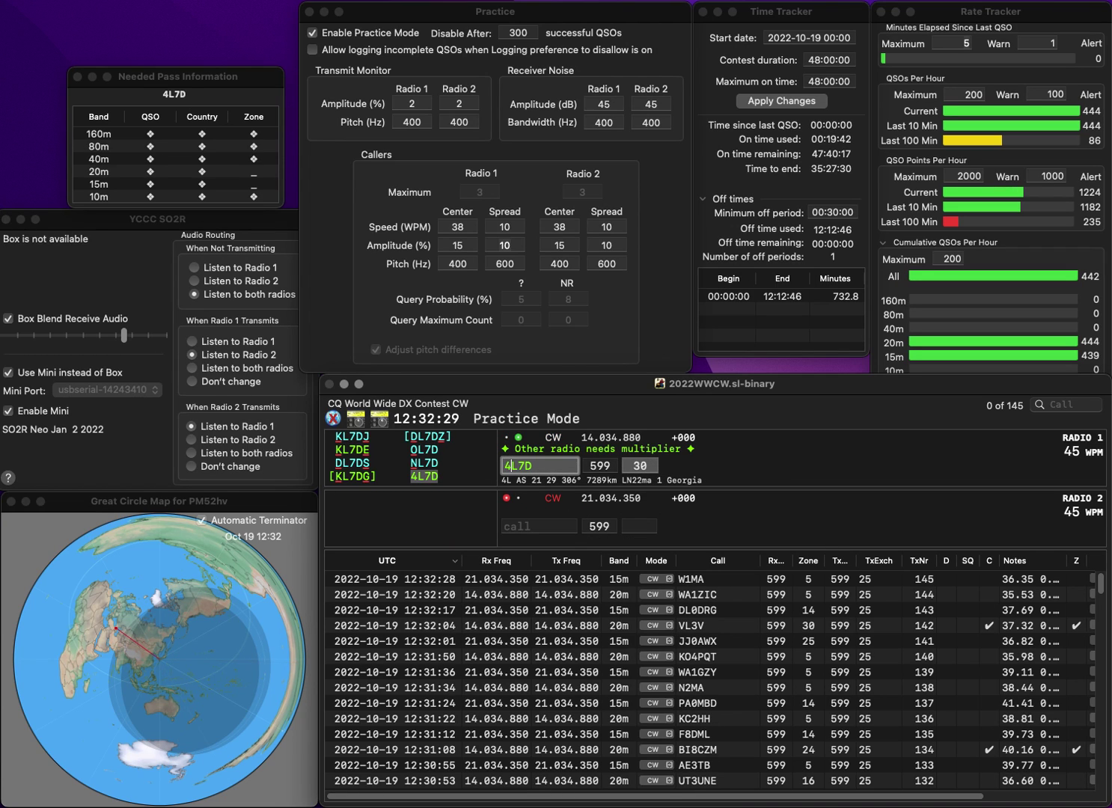
{"action": "key", "text": "Return"}
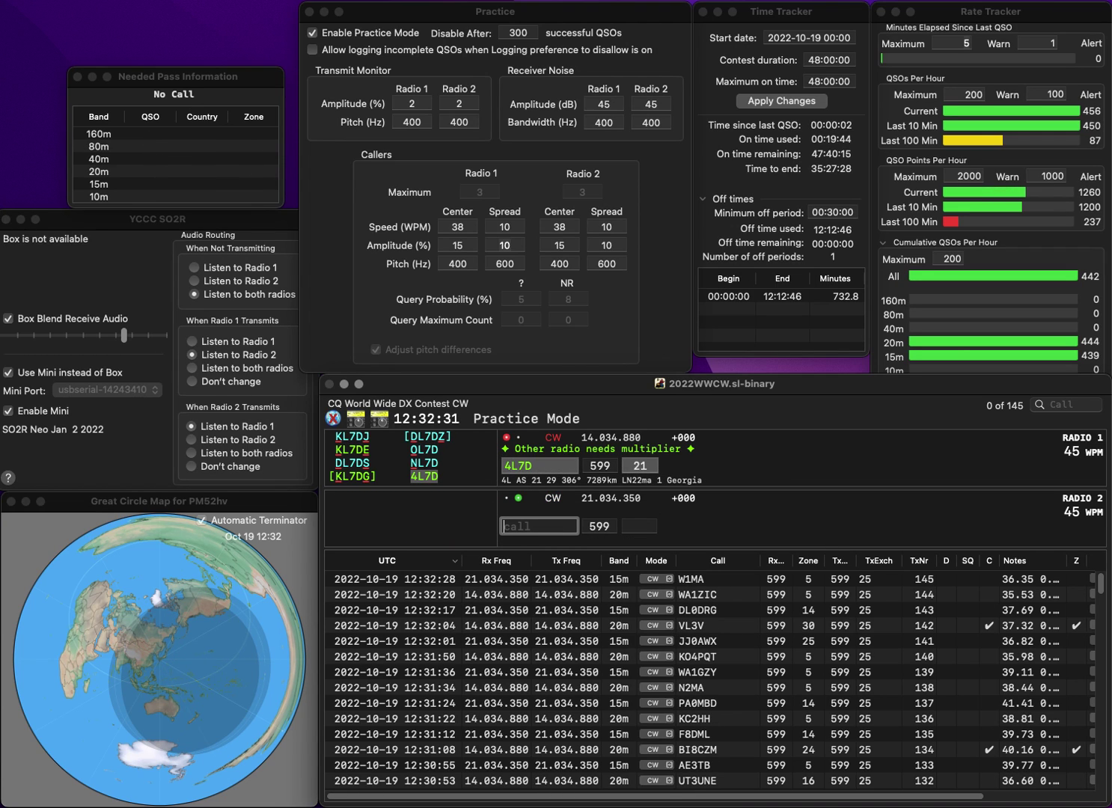
Answer NQ2DX on Radio 2 and log 4L7D with zone 21 on Radio 1
{"action": "type", "text": "NQ2DX"}
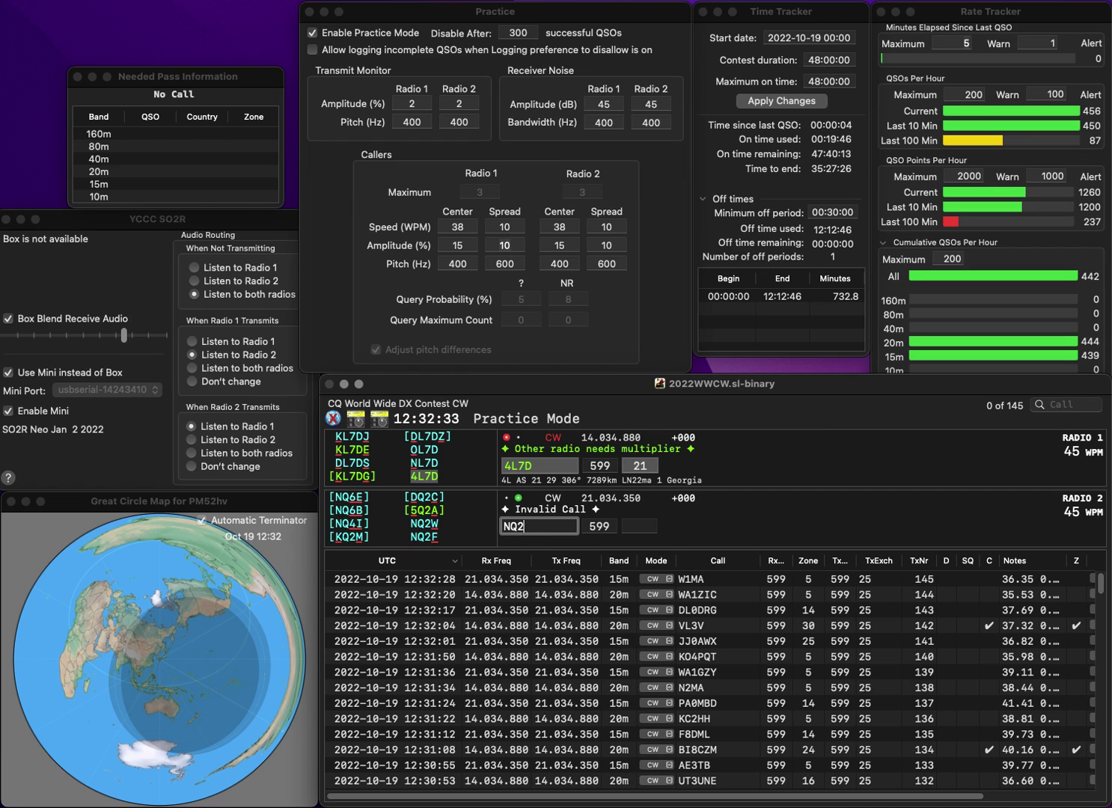
{"action": "key", "text": "Return"}
{"action": "key", "text": "space"}
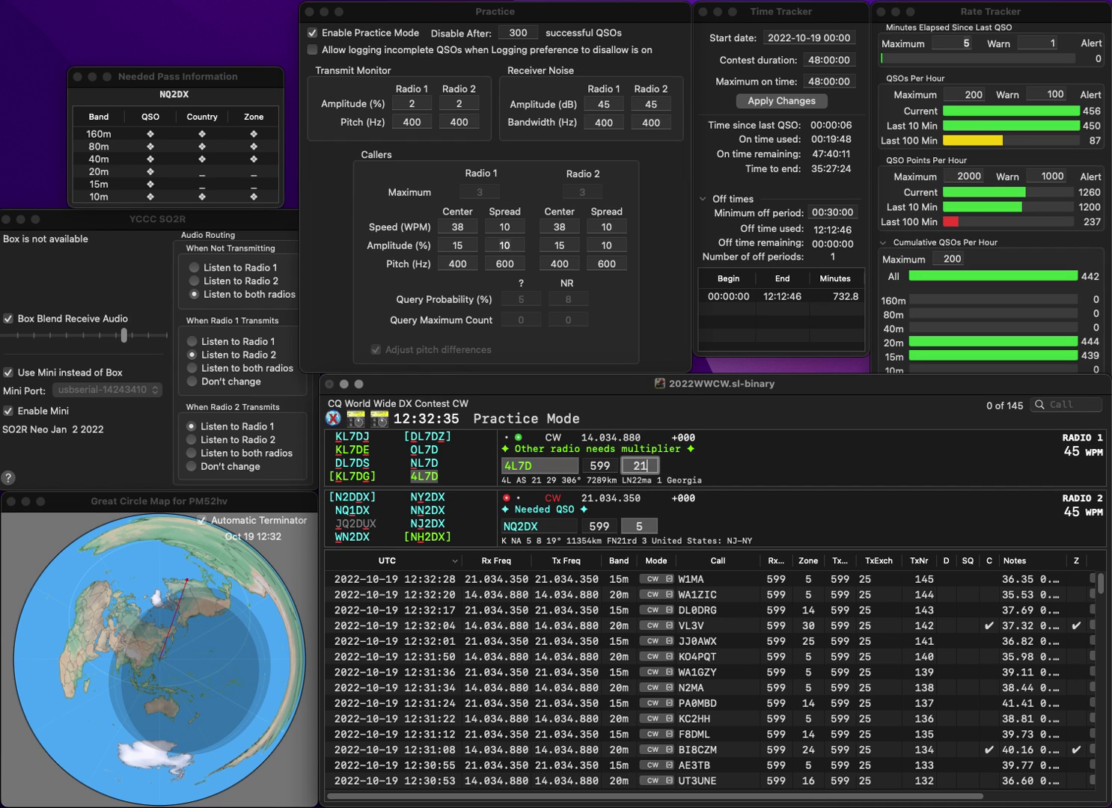
{"action": "key", "text": "space"}
{"action": "key", "text": "space"}
{"action": "key", "text": "Return"}
{"action": "key", "text": "Return"}
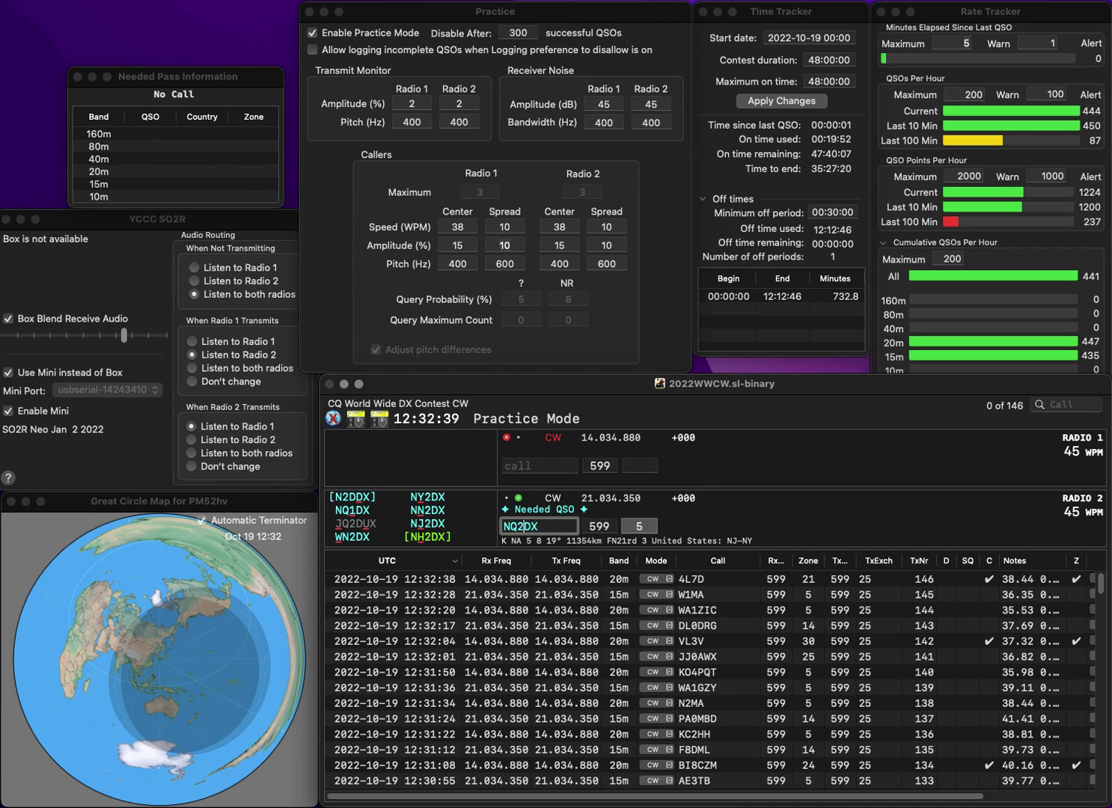
Correct the Radio 2 call sign to NQ1DX and answer WP4Z on Radio 1
{"action": "key", "text": "Left"}
{"action": "key", "text": "Left"}
{"action": "key", "text": "BackSpace"}
{"action": "type", "text": "1"}
{"action": "left_click", "coordinate": [506, 465]}
{"action": "type", "text": "WP4Z"}
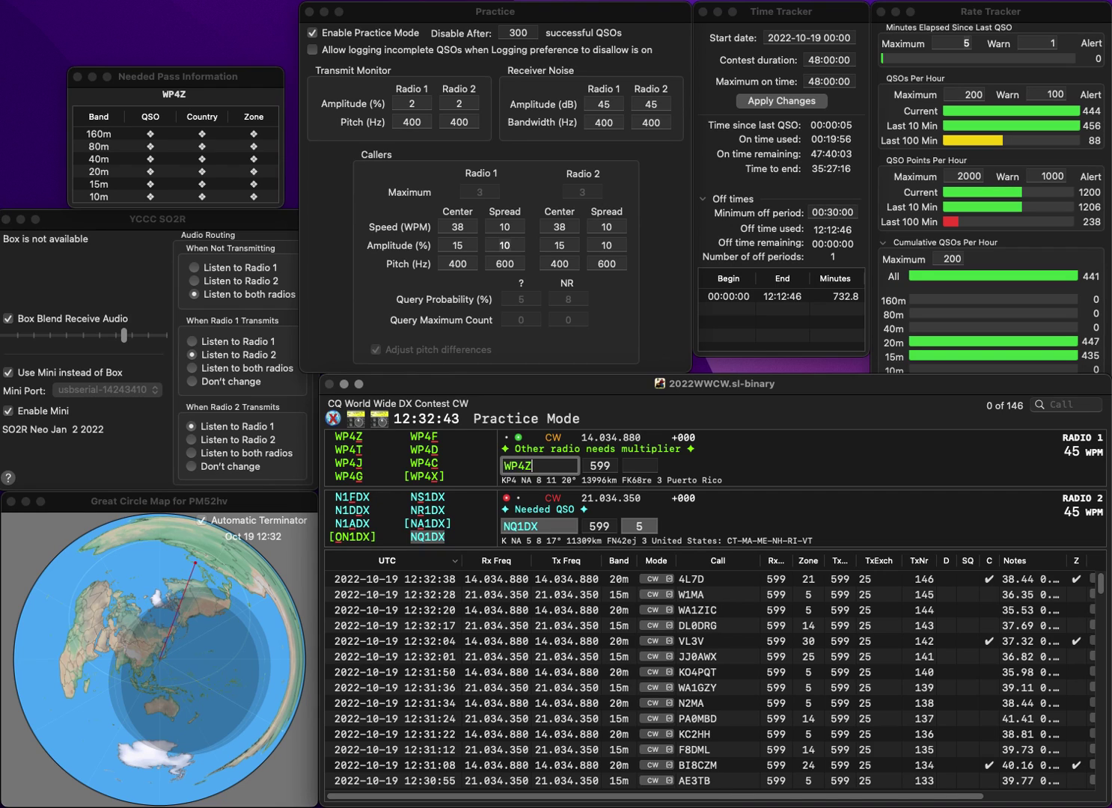
{"action": "key", "text": "Return"}
Log NQ1DX with zone 5 on Radio 2 and WP4Z with zone 8 on Radio 1
{"action": "left_click", "coordinate": [523, 526]}
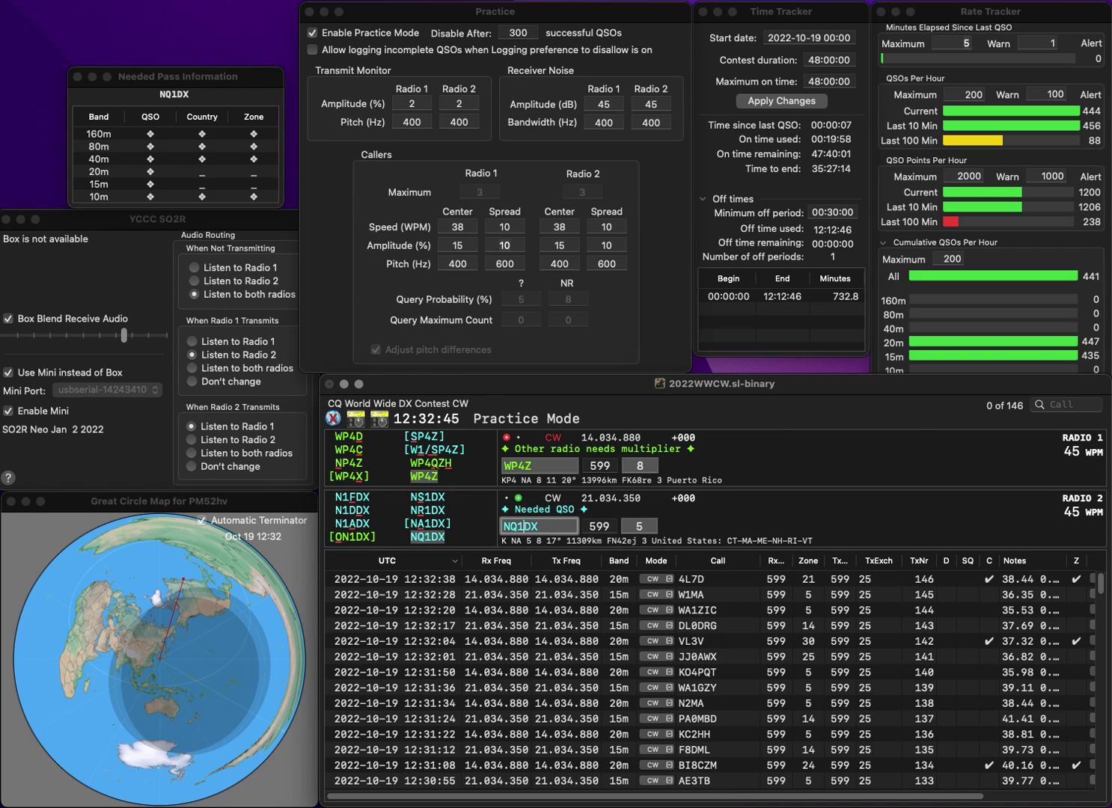
{"action": "key", "text": "Tab"}
{"action": "key", "text": "Return"}
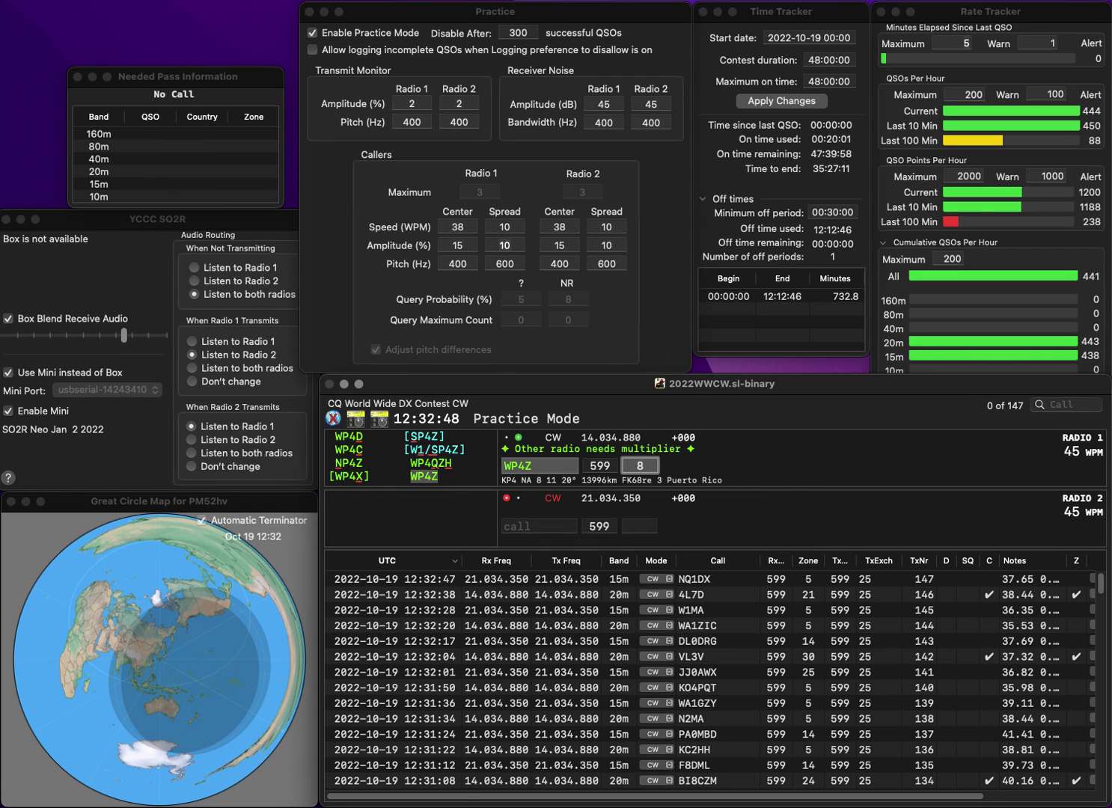
{"action": "key", "text": "Return"}
{"action": "type", "text": "SH1RQ"}
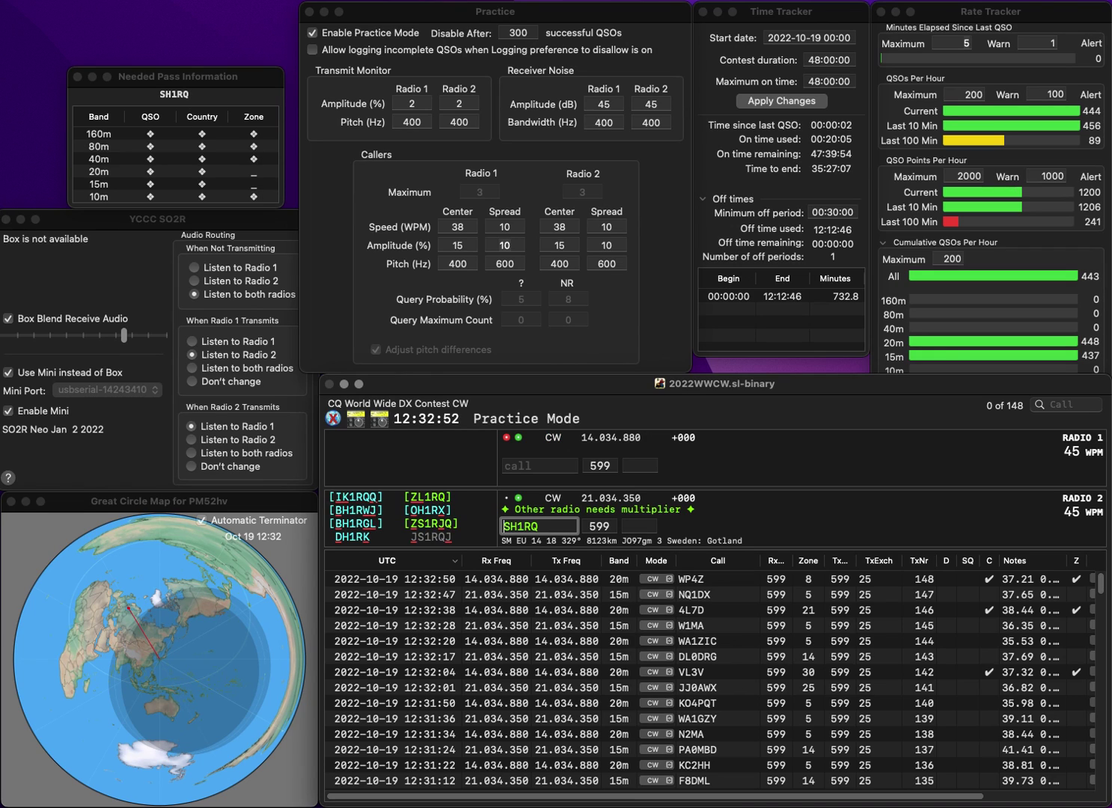
{"action": "key", "text": "Home"}
{"action": "key", "text": "Delete"}
{"action": "key", "text": "Right"}
{"action": "type", "text": "A"}
{"action": "key", "text": "Return"}
{"action": "key", "text": "Return"}
{"action": "type", "text": "NY1"}
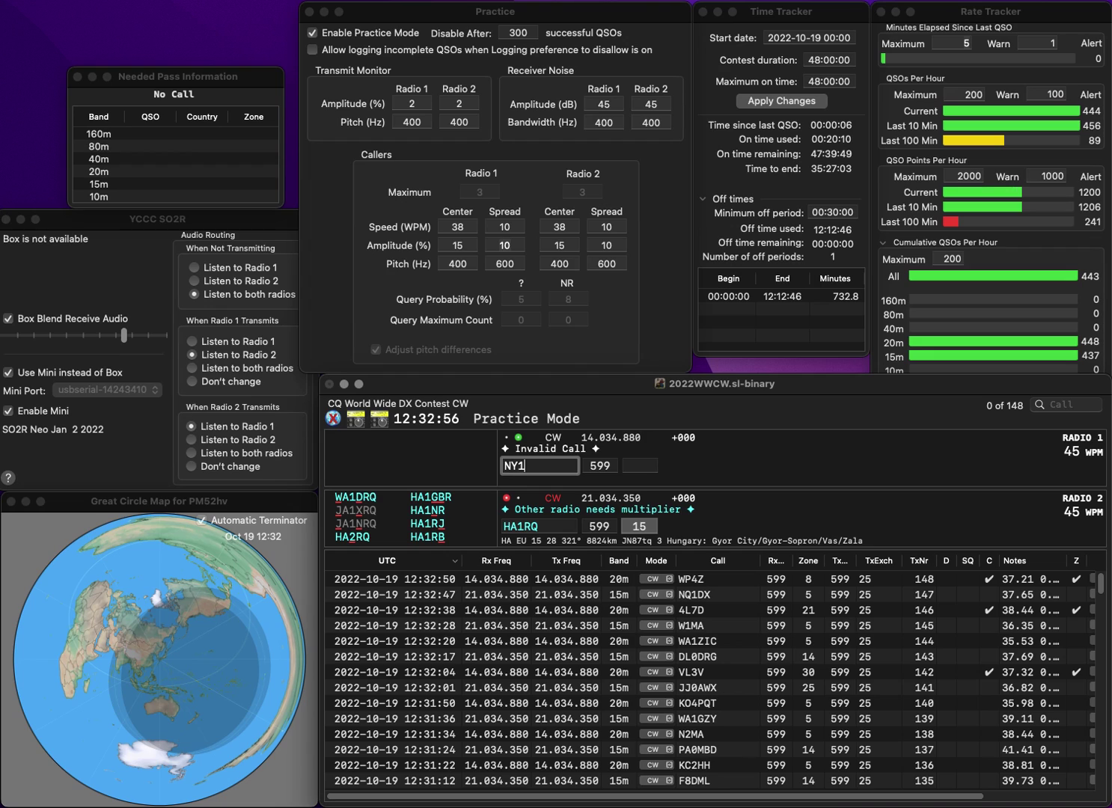
{"action": "type", "text": "Z"}
{"action": "key", "text": "Return"}
{"action": "key", "text": "Home"}
{"action": "key", "text": "Delete"}
{"action": "key", "text": "Delete"}
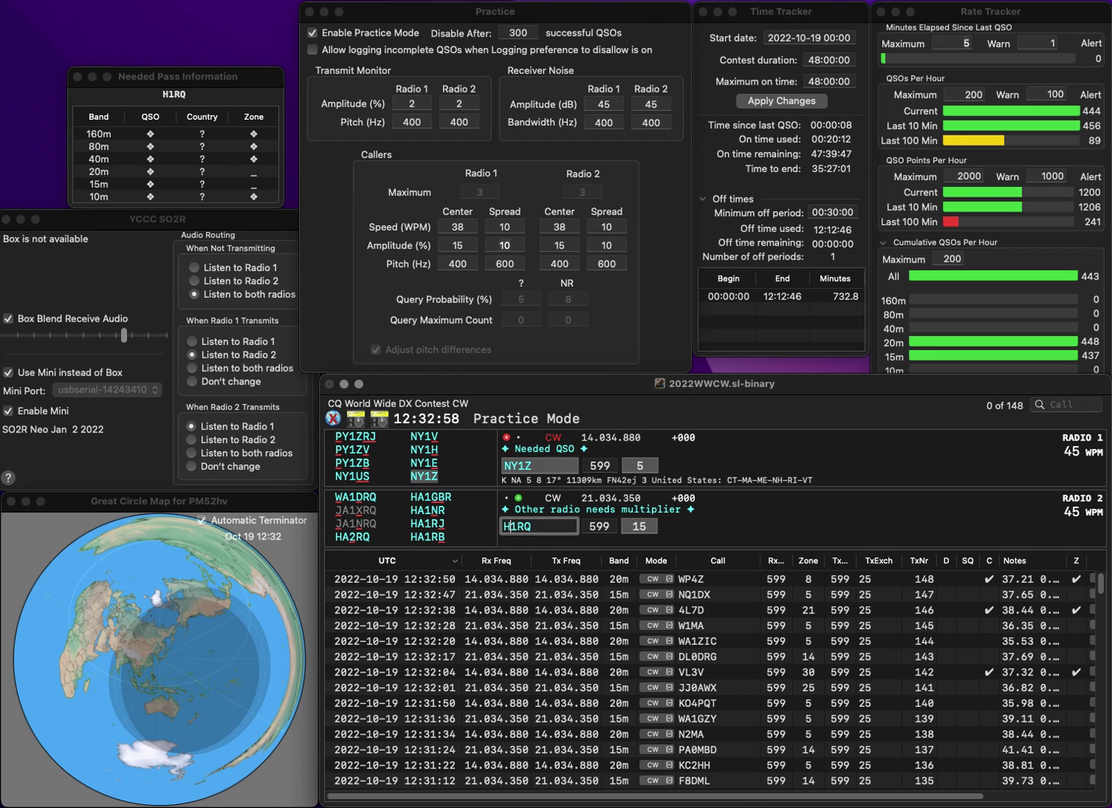
{"action": "type", "text": "HA2"}
{"action": "key", "text": "Delete"}
{"action": "key", "text": "Return"}
{"action": "key", "text": "Return"}
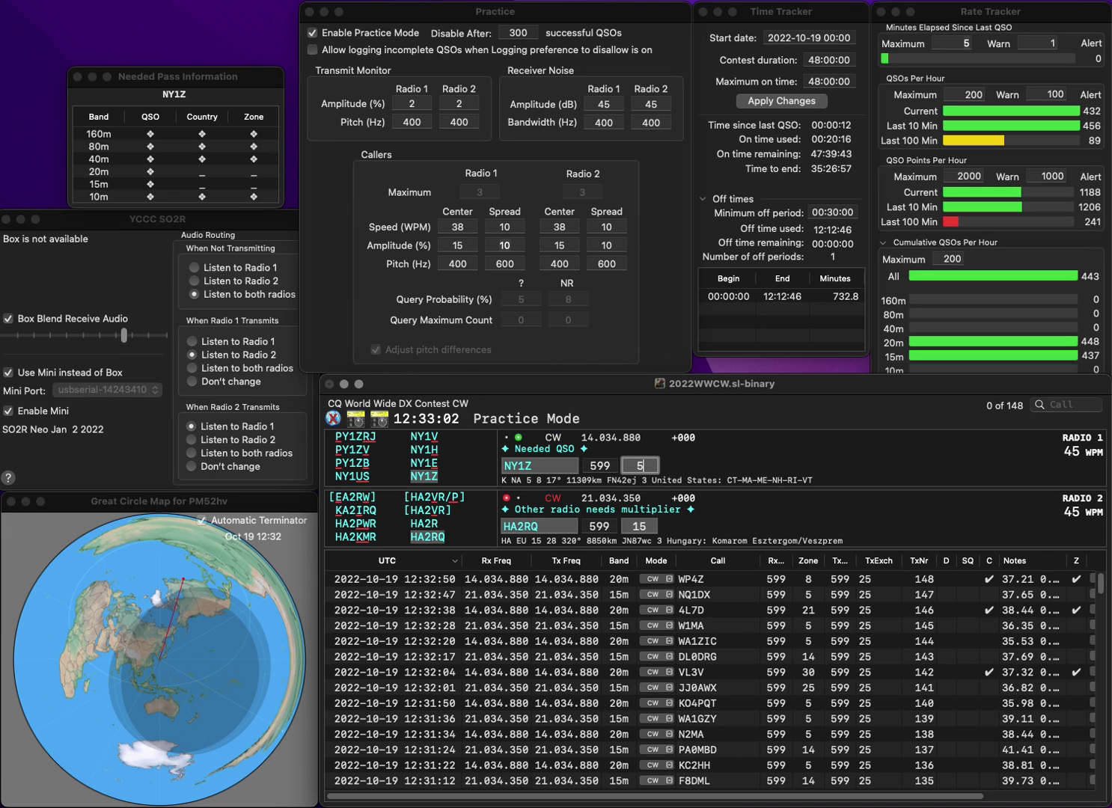
{"action": "key", "text": "Return"}
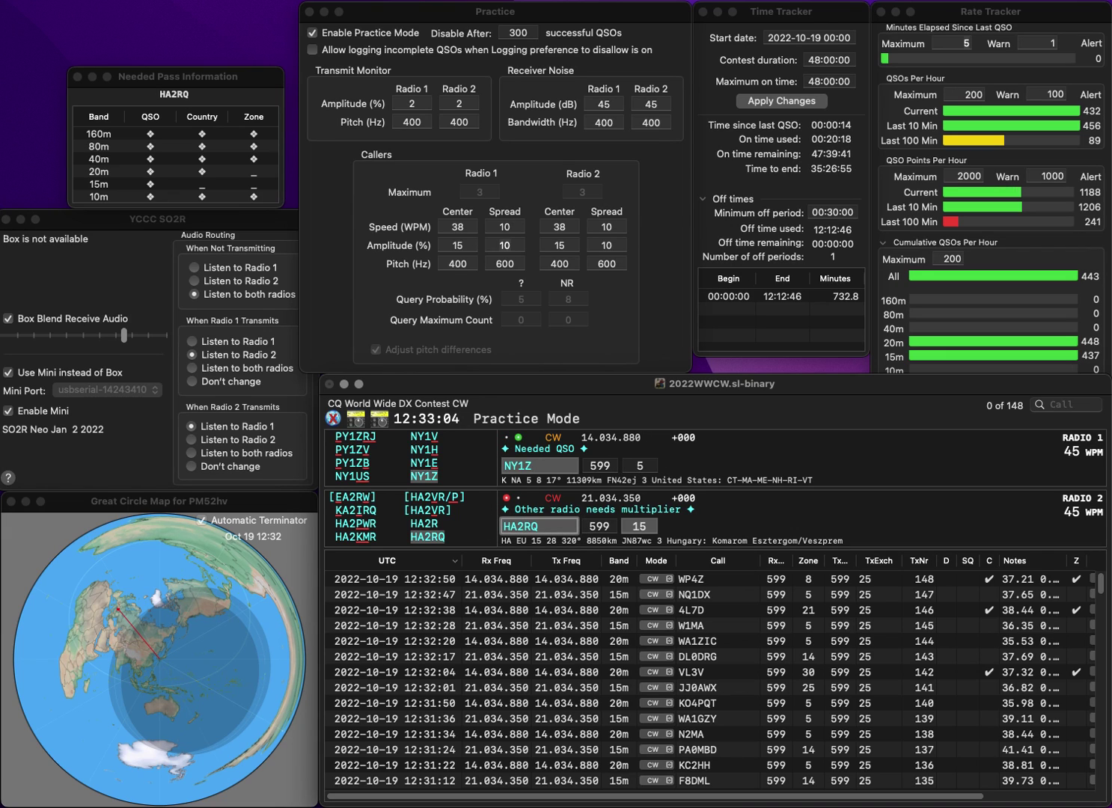
{"action": "key", "text": "Return"}
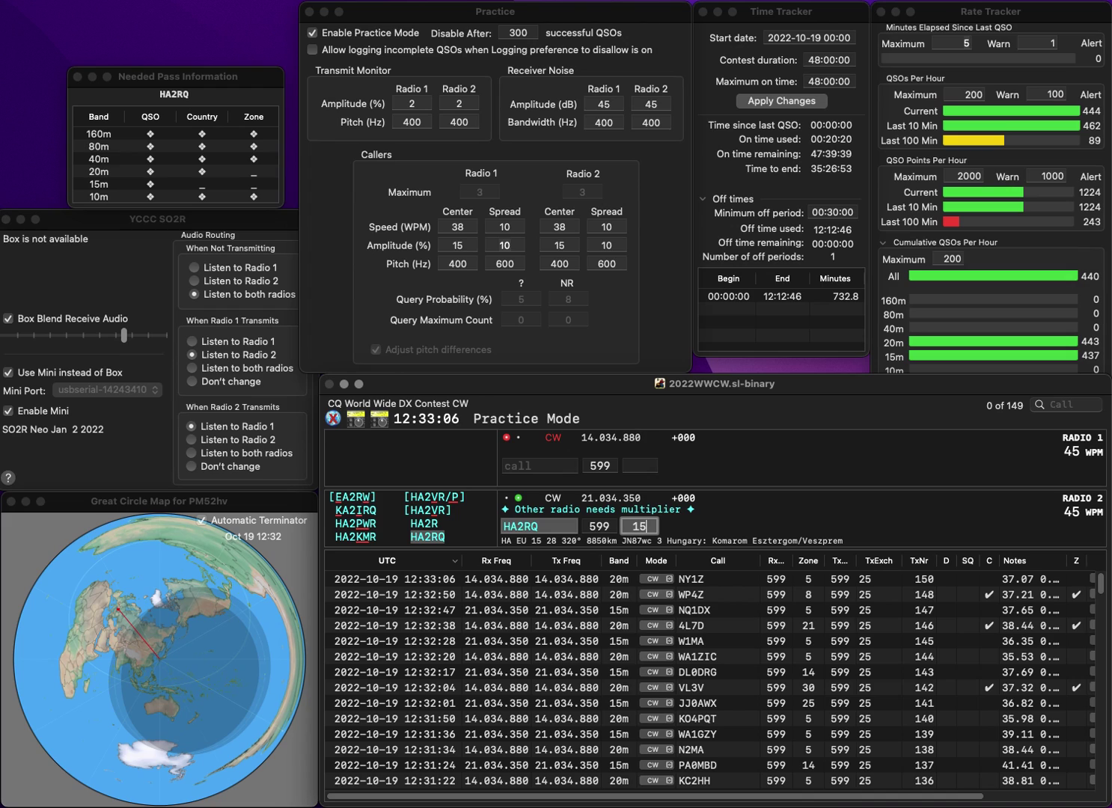
{"action": "key", "text": "Return"}
{"action": "type", "text": "YG3FIF"}
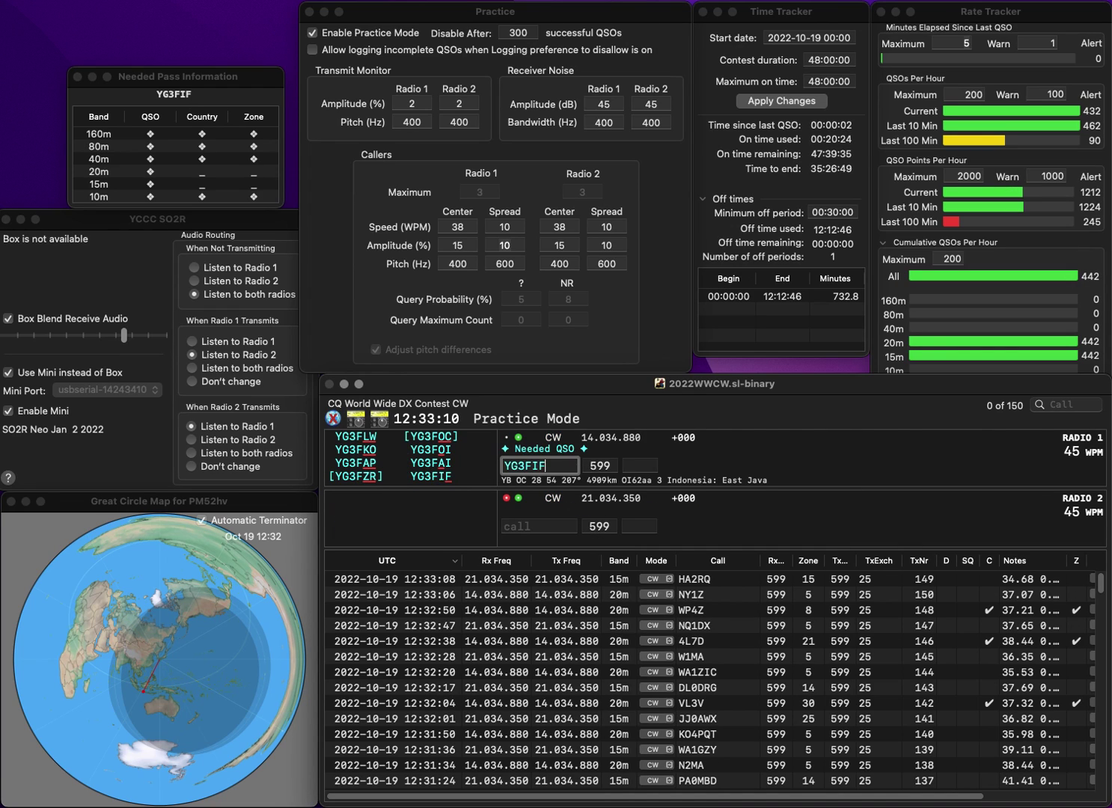
{"action": "key", "text": "Return"}
{"action": "type", "text": "K0UX"}
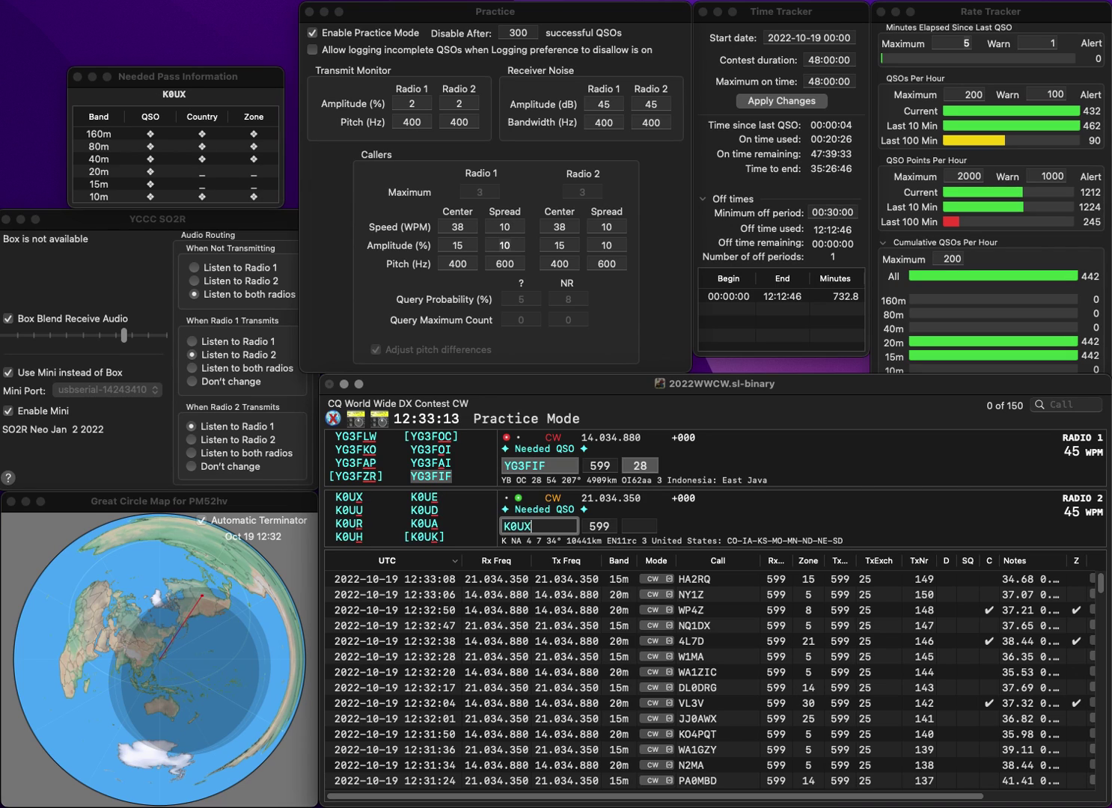
{"action": "key", "text": "Return"}
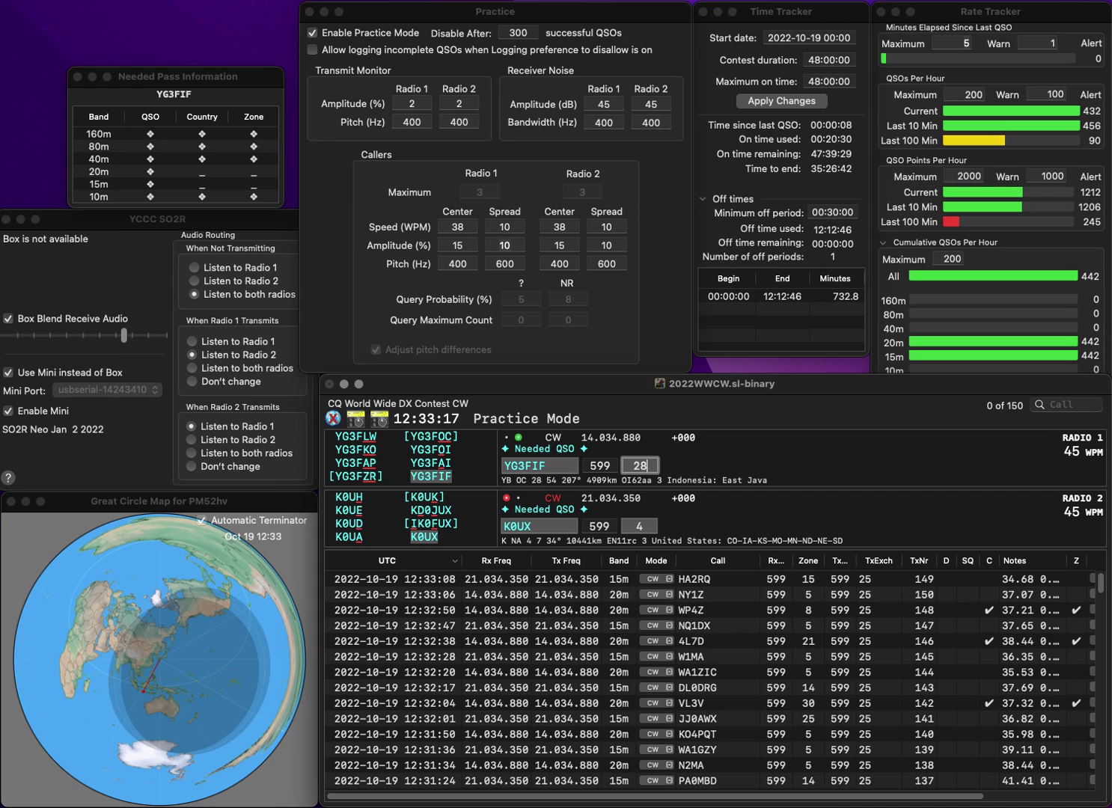
{"action": "key", "text": "Return"}
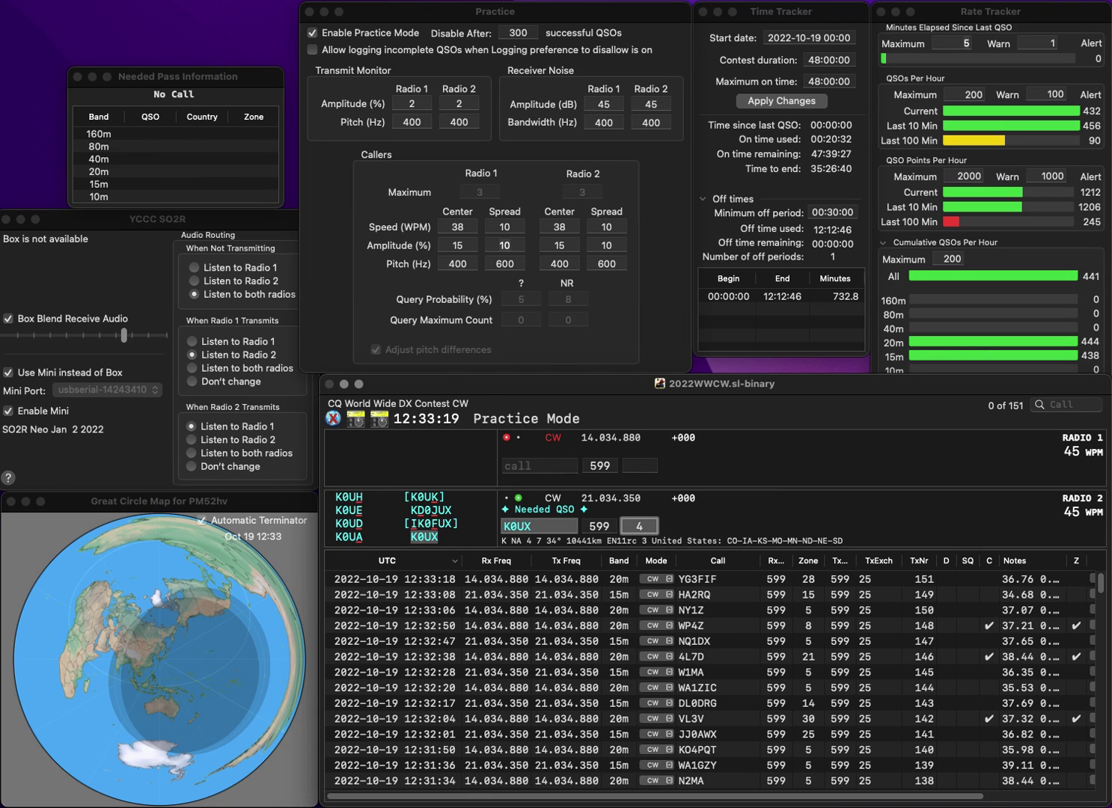
{"action": "key", "text": "Return"}
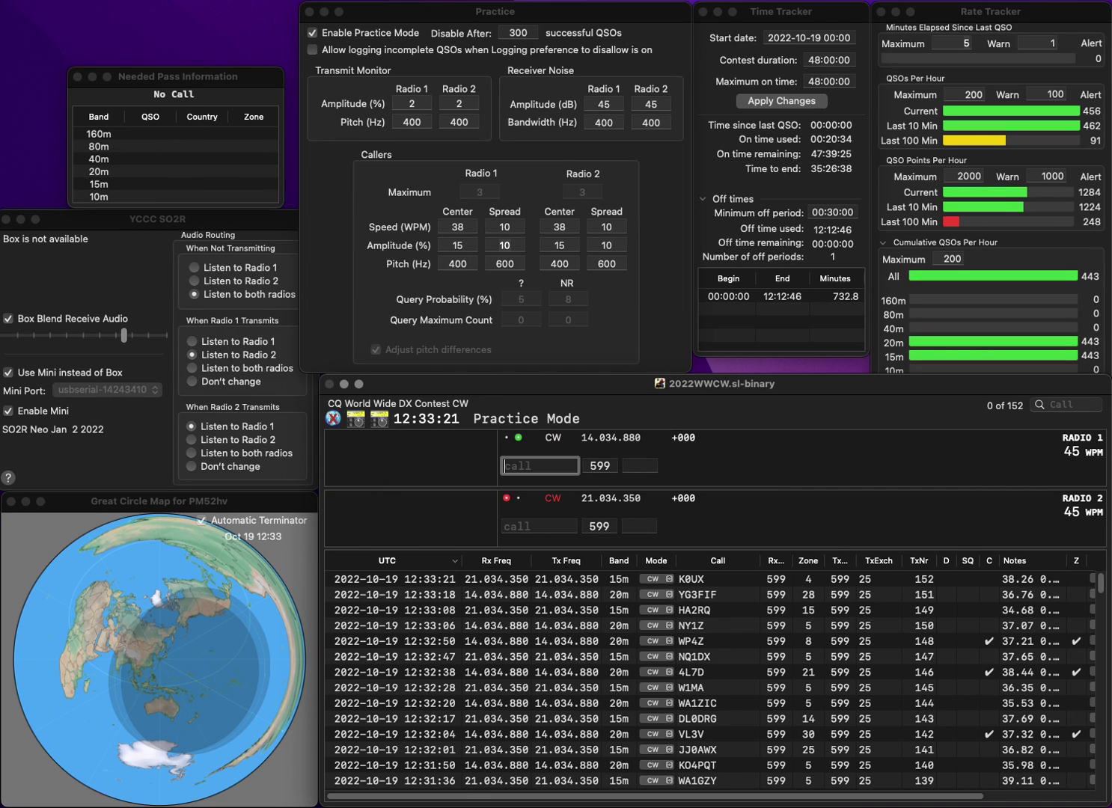
{"action": "type", "text": "DK0ED/P"}
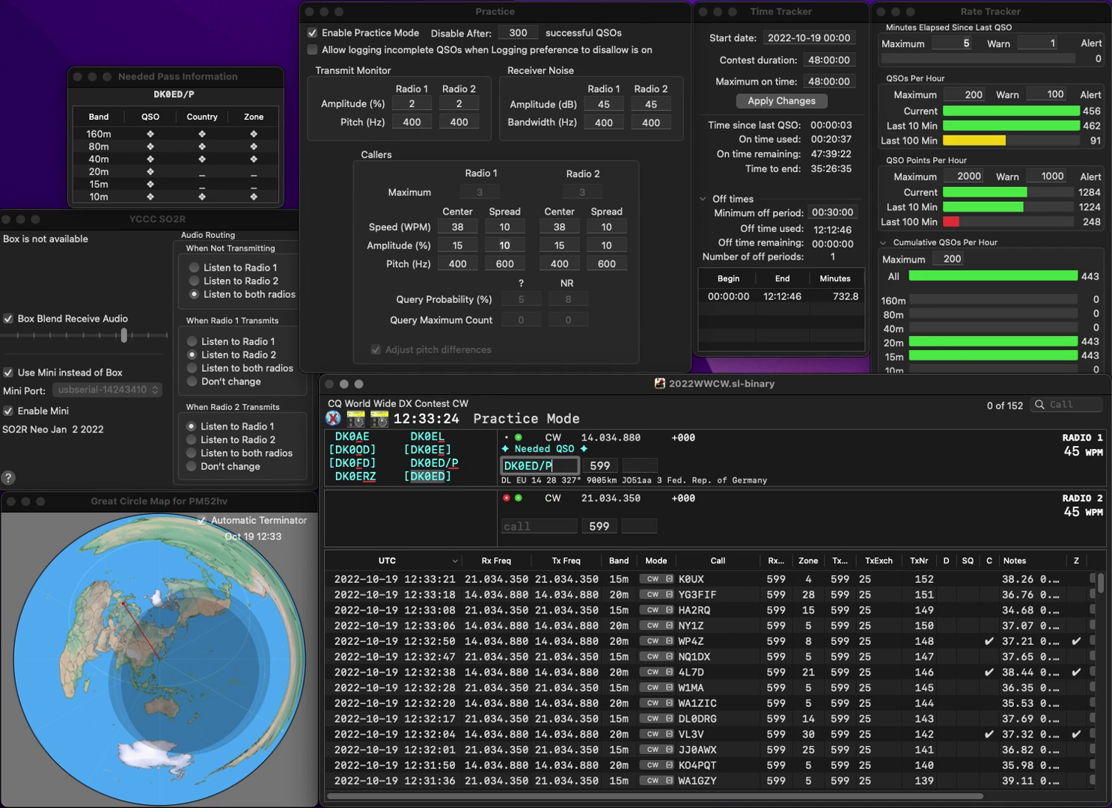
{"action": "key", "text": "Return"}
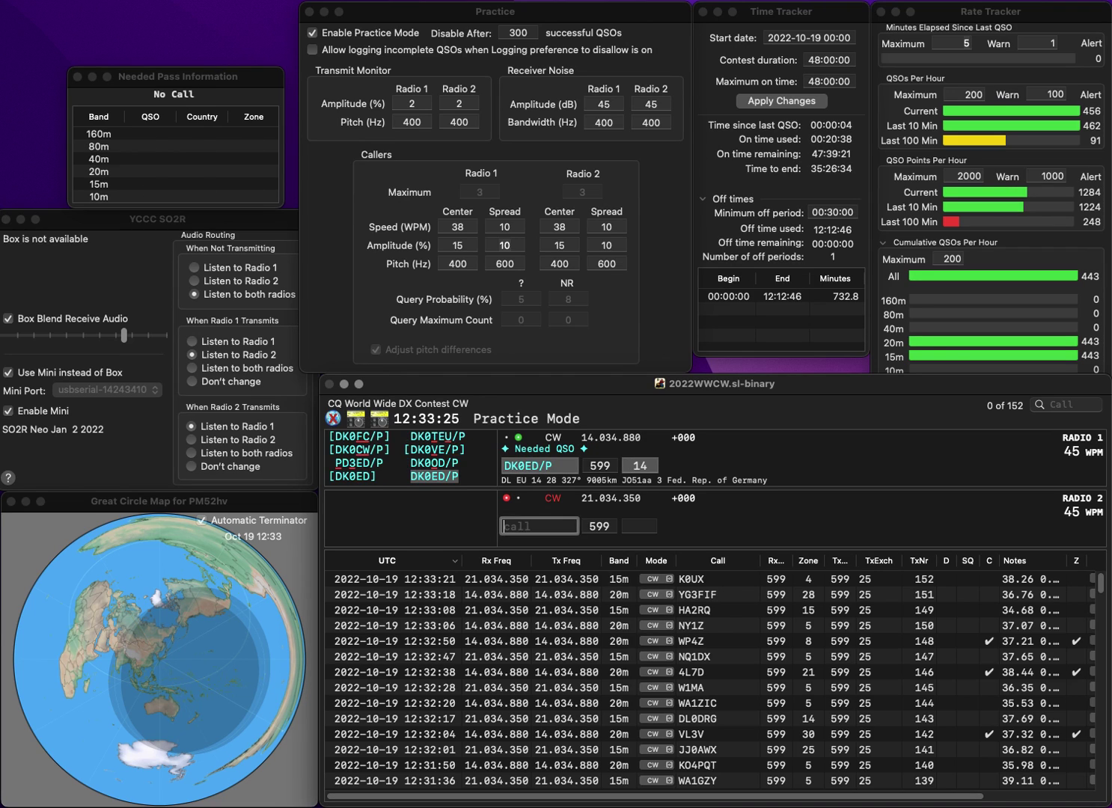
{"action": "type", "text": "AB7RT"}
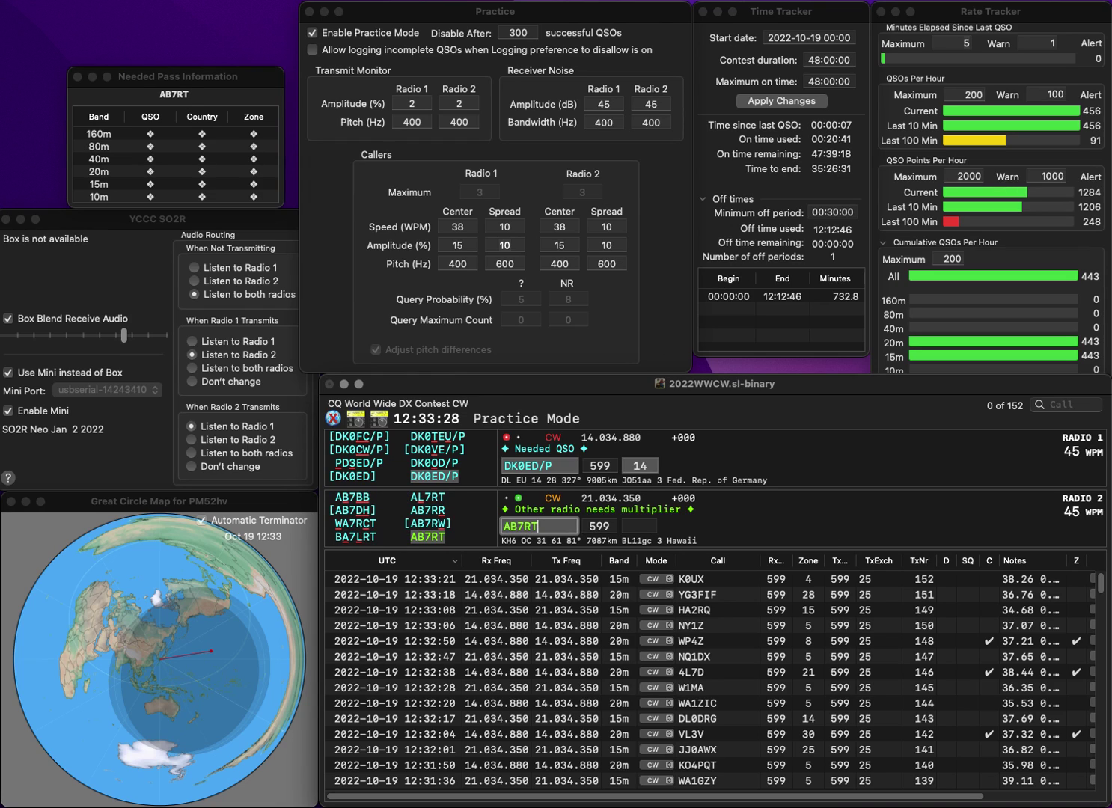
{"action": "key", "text": "Return"}
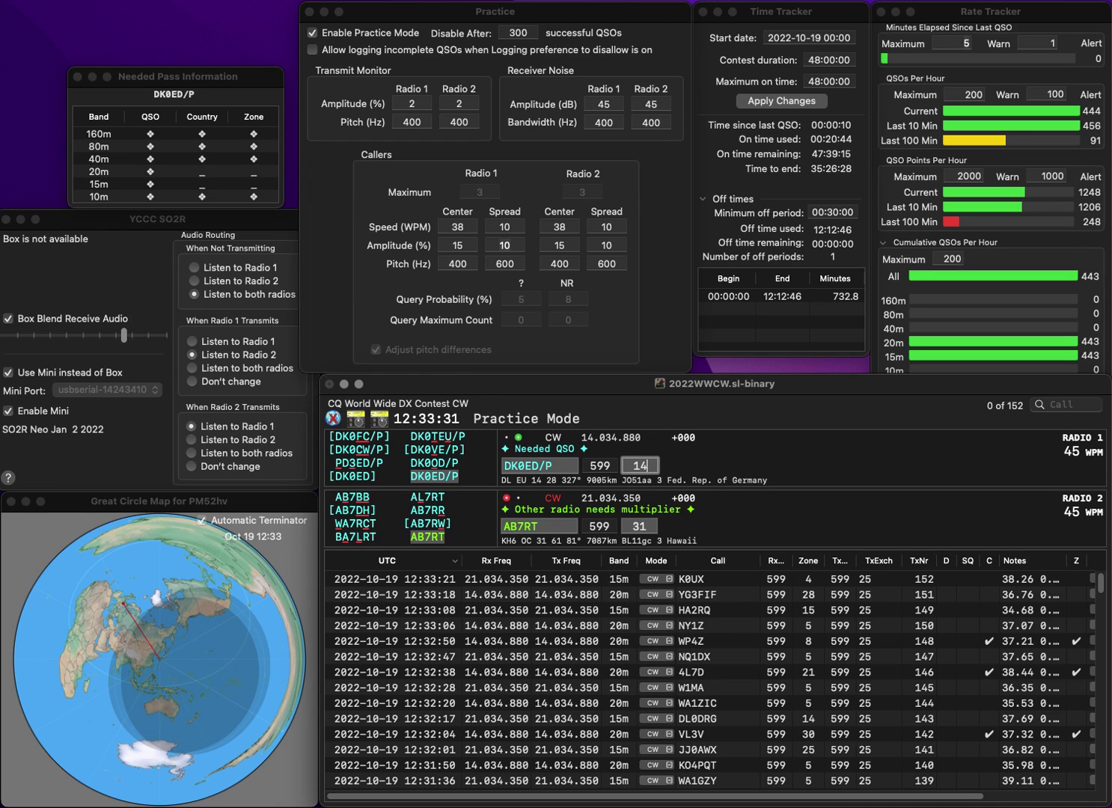
{"action": "key", "text": "Return"}
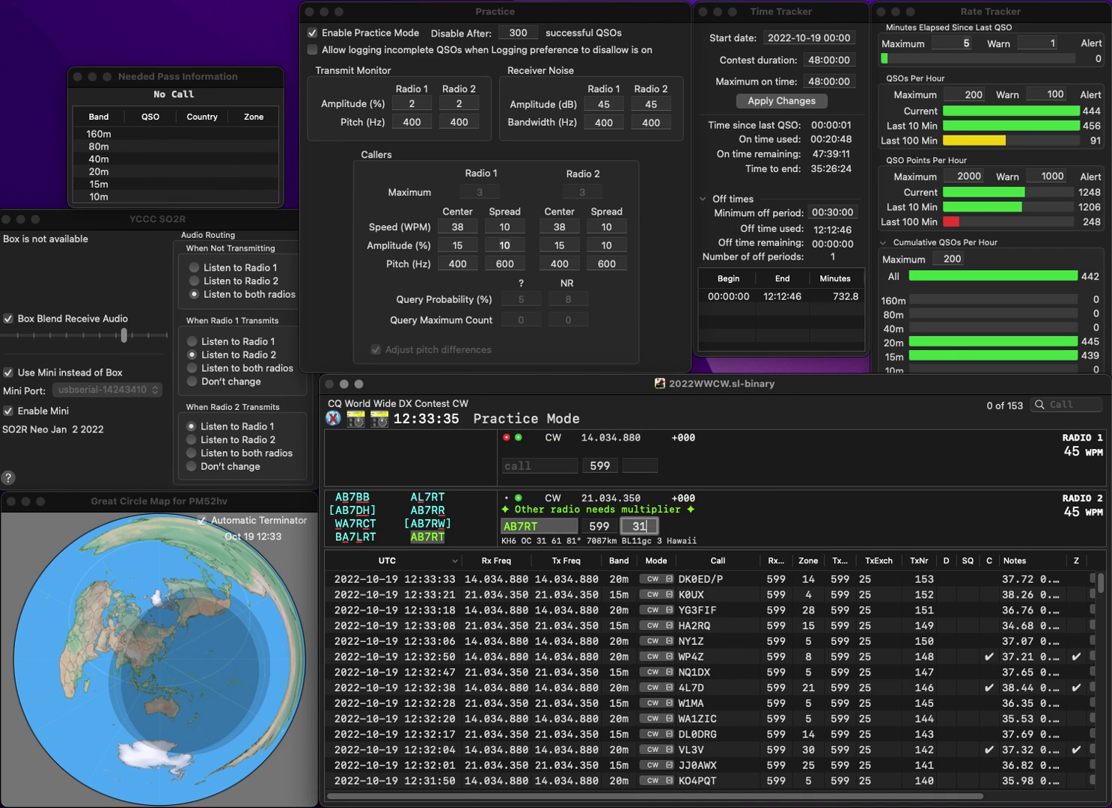
{"action": "key", "text": "Return"}
{"action": "type", "text": "AC8Y"}
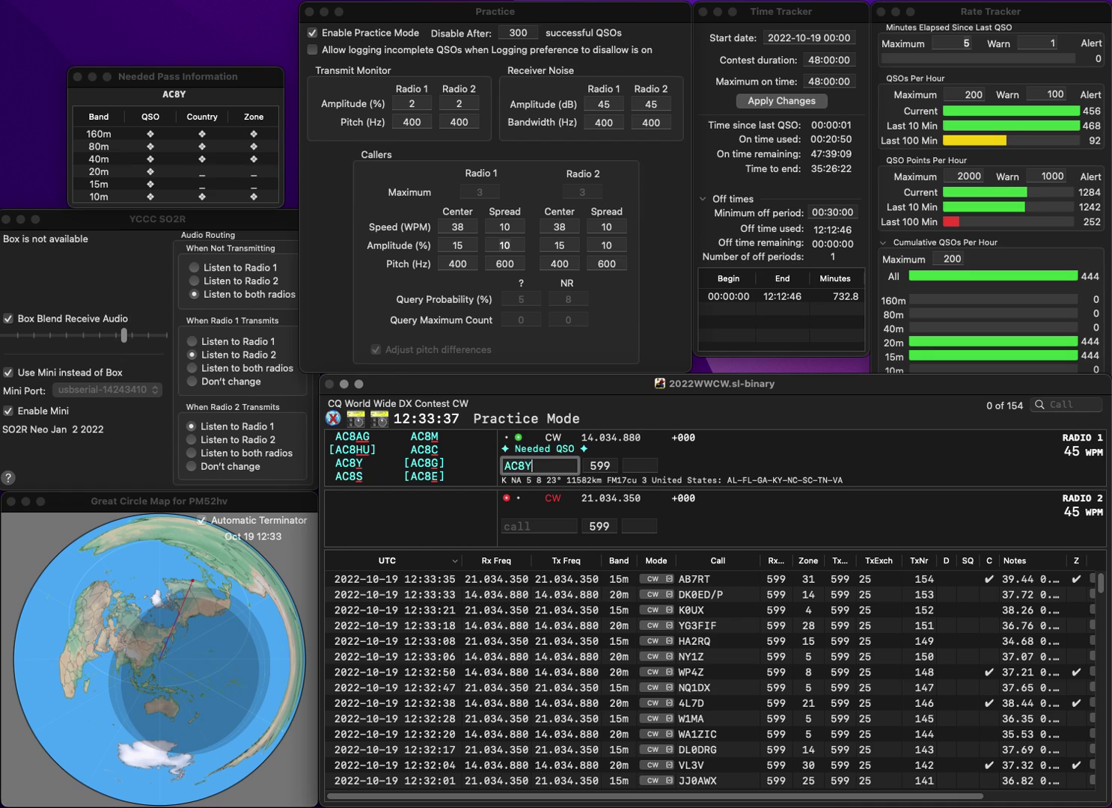
{"action": "key", "text": "Return"}
{"action": "type", "text": "OK1C"}
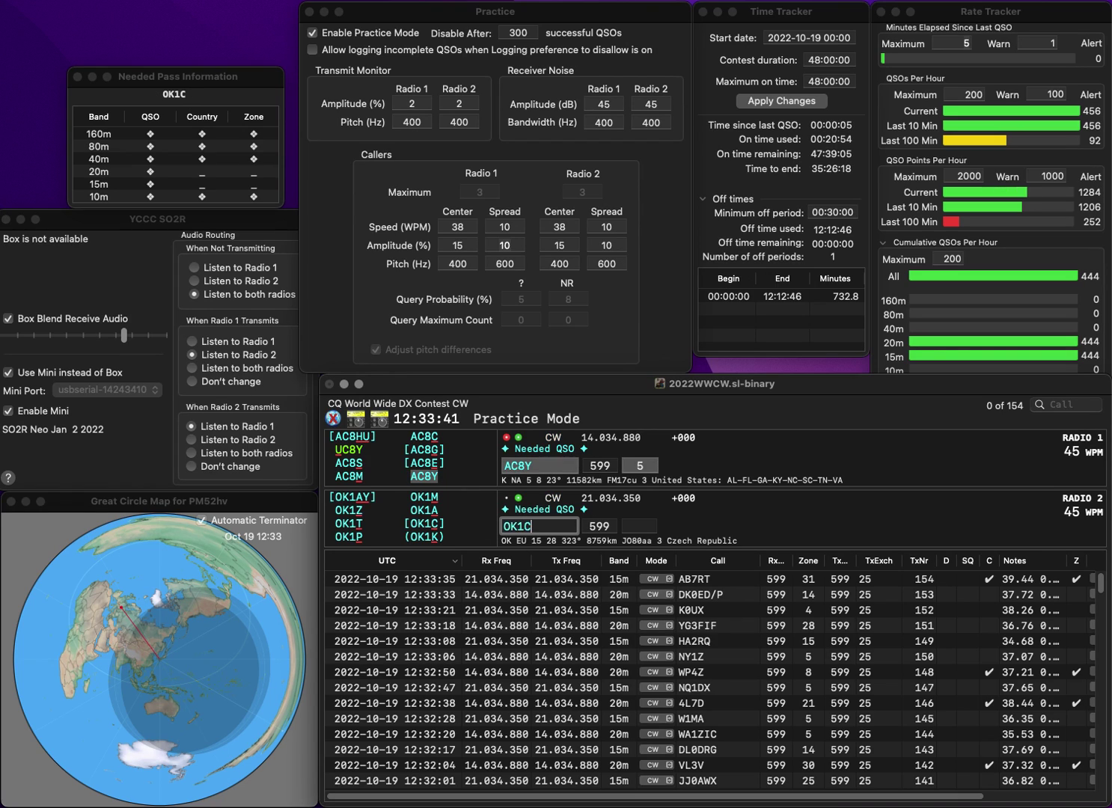
{"action": "type", "text": "ZE"}
{"action": "key", "text": "BackSpace"}
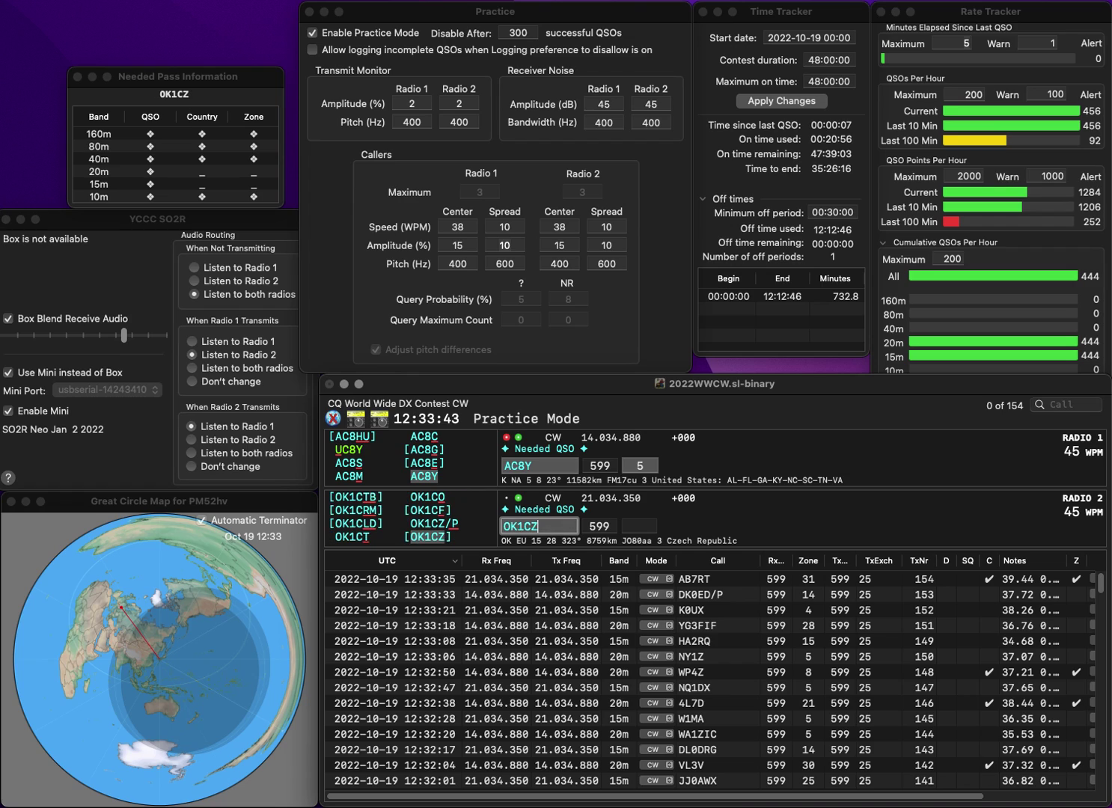
{"action": "key", "text": "Return"}
{"action": "key", "text": "Return"}
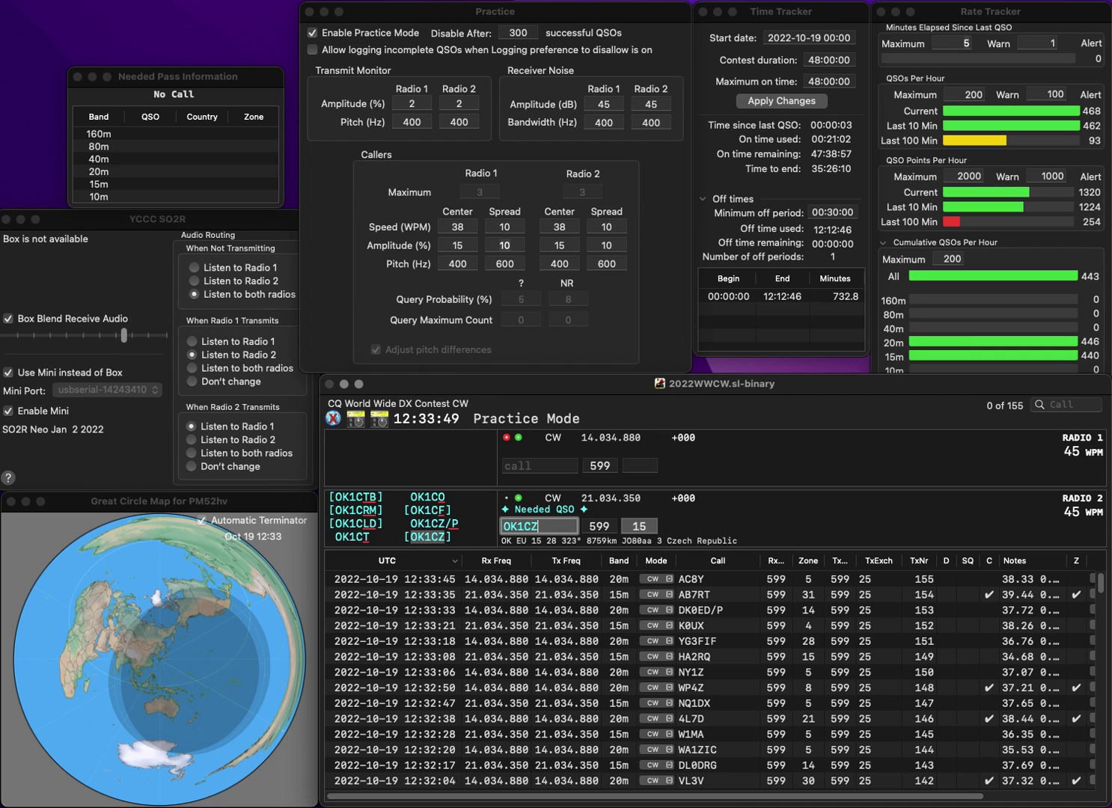
{"action": "type", "text": "/P"}
{"action": "key", "text": "Return"}
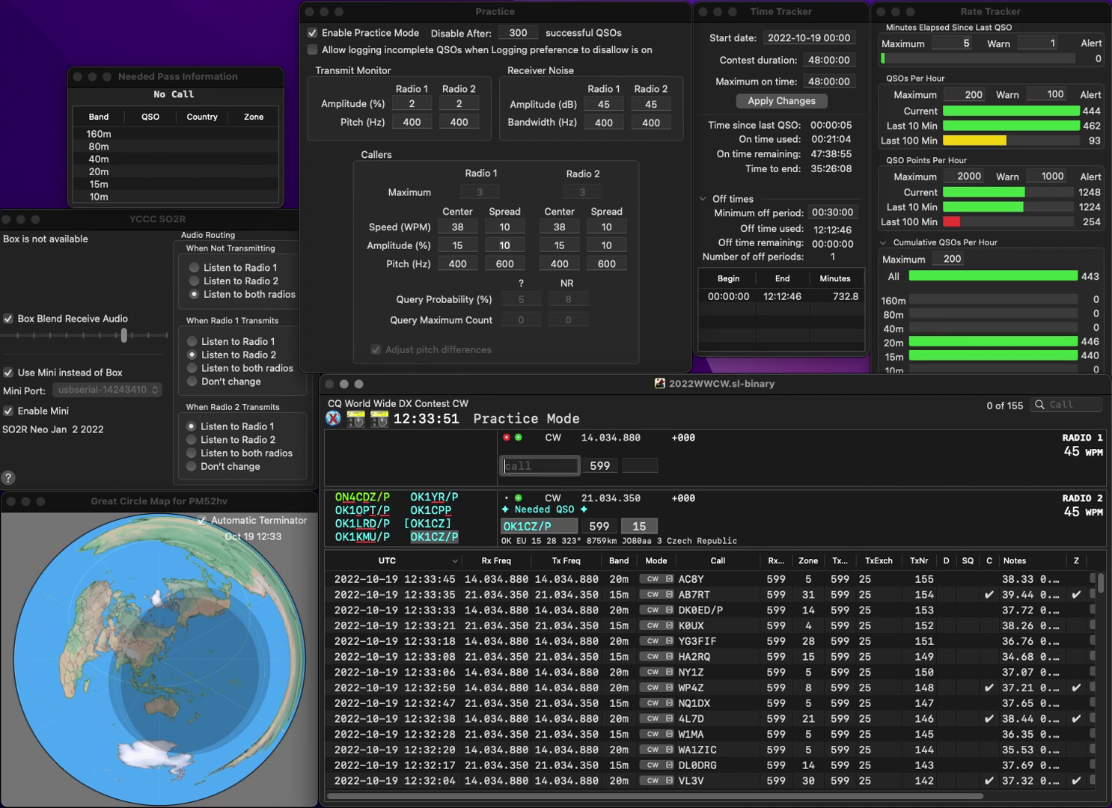
{"action": "type", "text": "VE"}
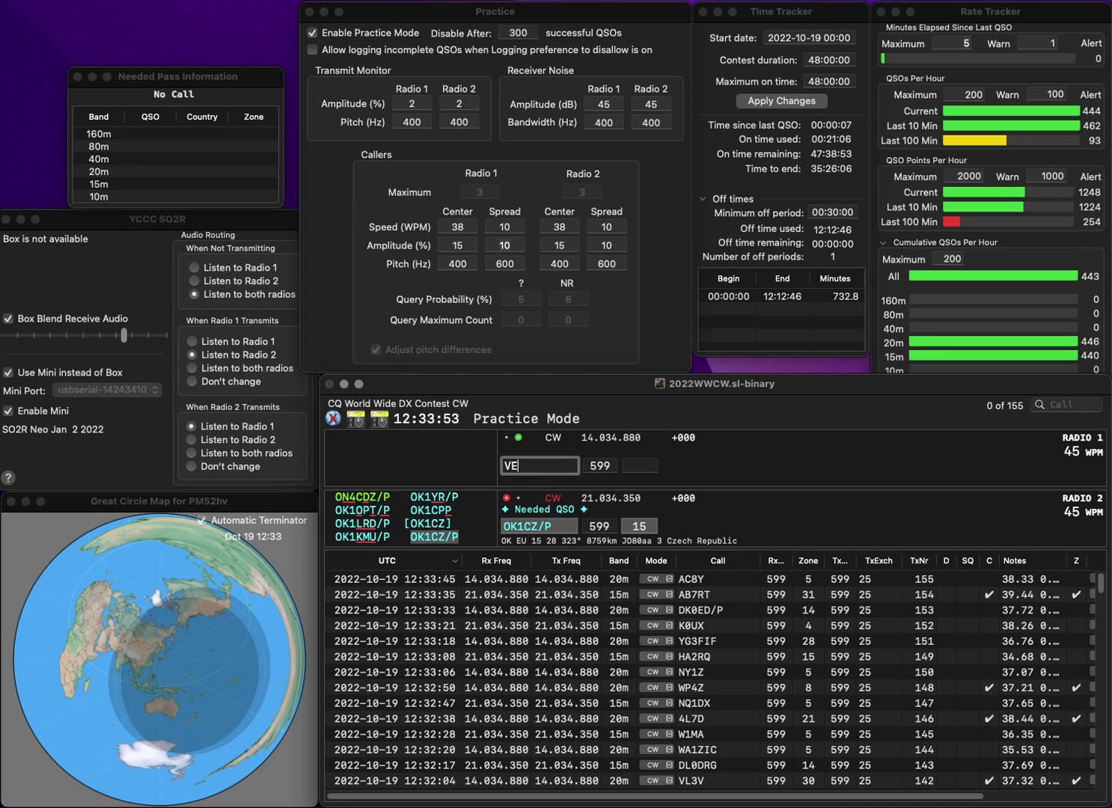
{"action": "type", "text": "JUYU"}
{"action": "left_click", "coordinate": [511, 466]}
{"action": "key", "text": "Right"}
{"action": "key", "text": "Right"}
{"action": "key", "text": "BackSpace"}
{"action": "key", "text": "BackSpace"}
{"action": "key", "text": "BackSpace"}
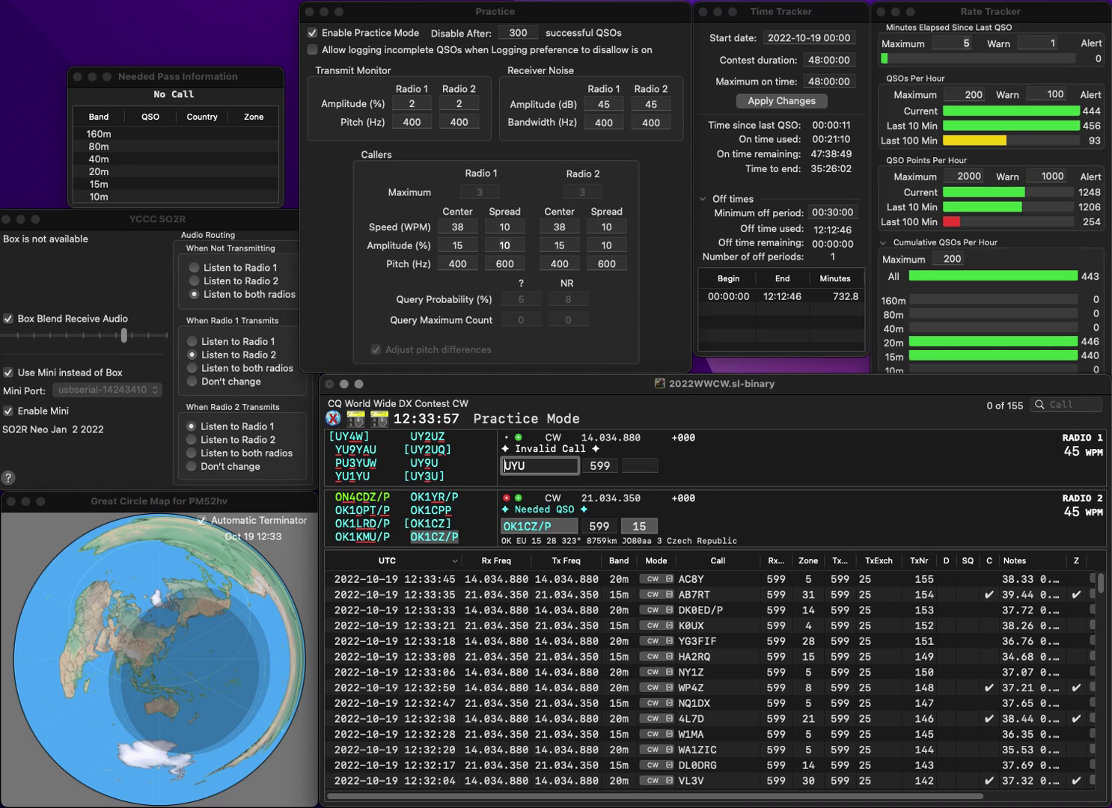
{"action": "left_click", "coordinate": [645, 526]}
{"action": "key", "text": "Return"}
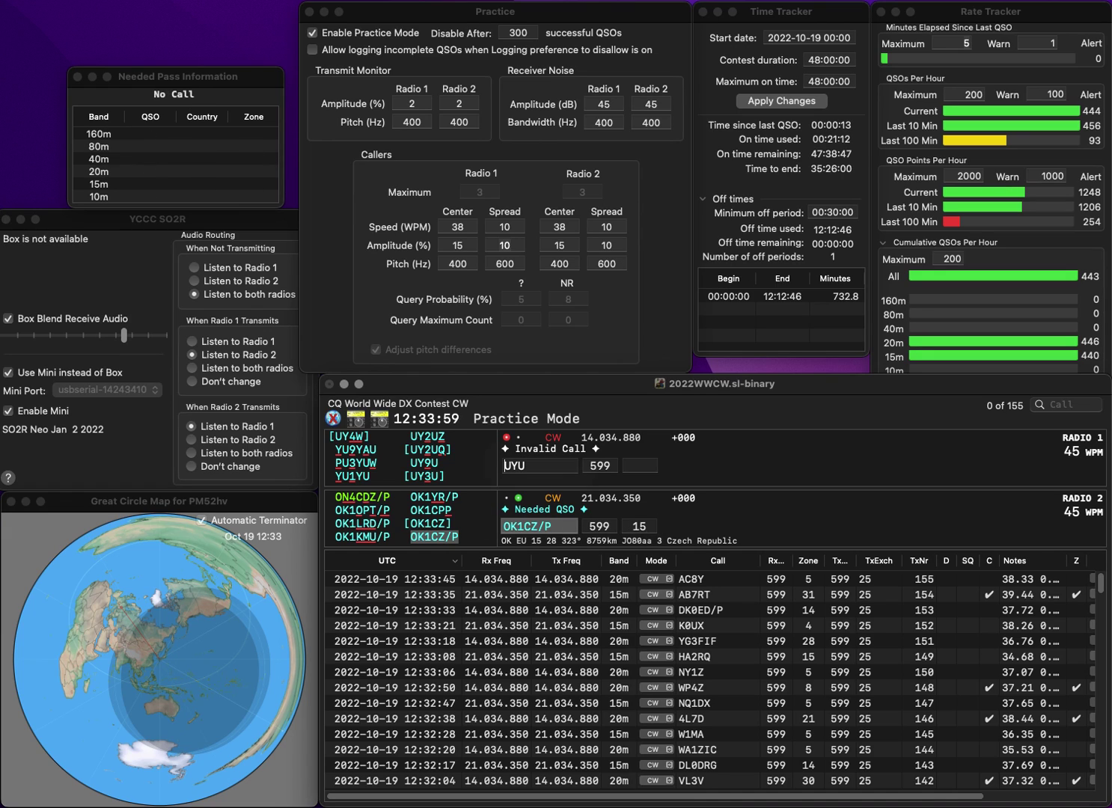
{"action": "type", "text": "K"}
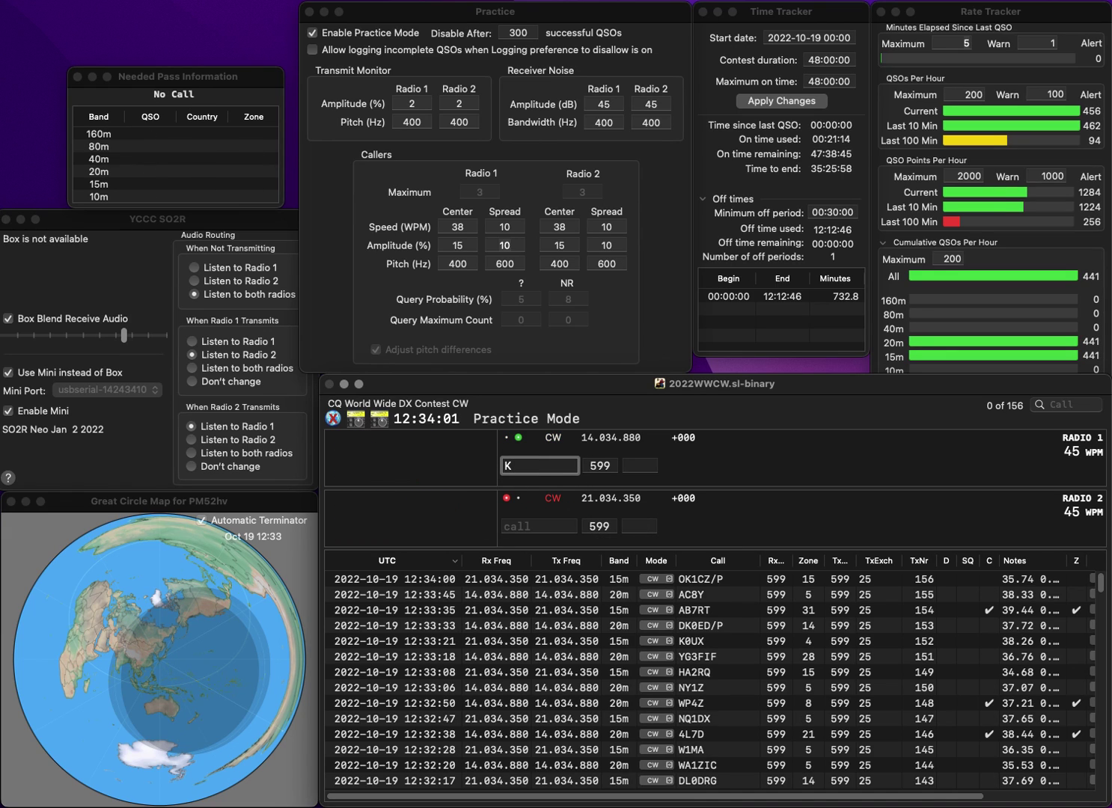
{"action": "type", "text": "1VYU"}
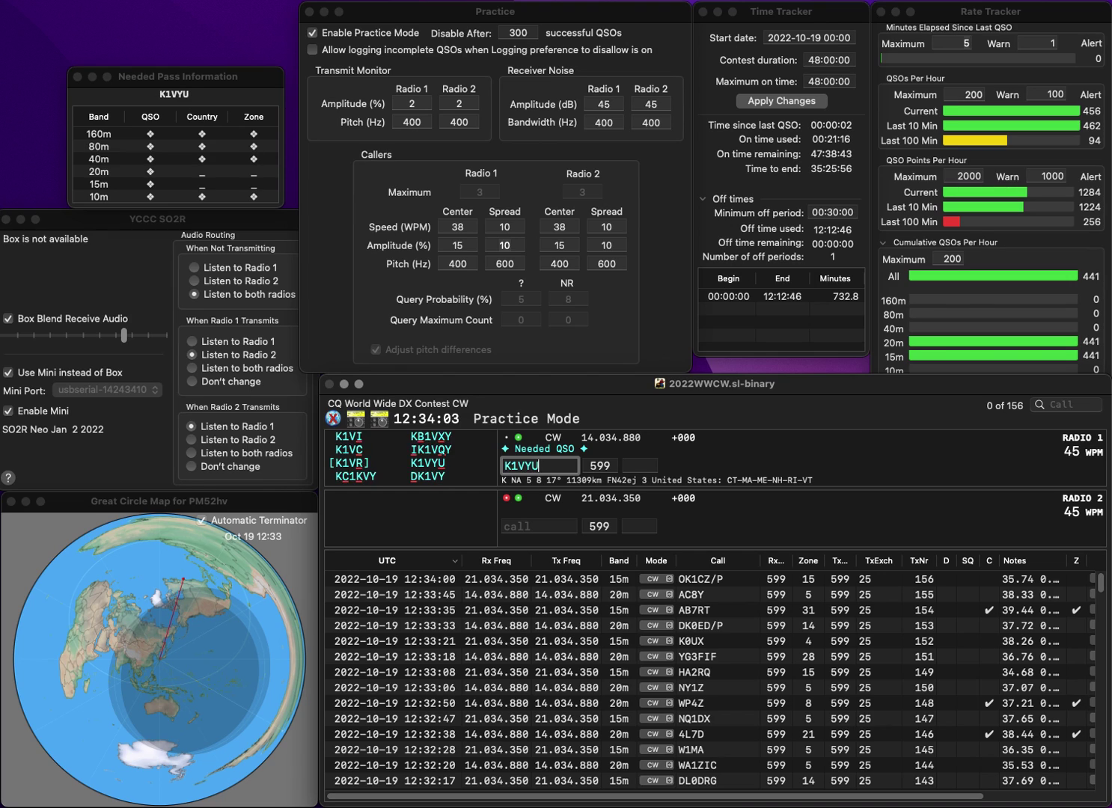
{"action": "key", "text": "Return"}
Answer JA1JLP on Radio 2, and log K1VYU with zone 5 and JA1JLP with zone 25
{"action": "type", "text": "1JLP"}
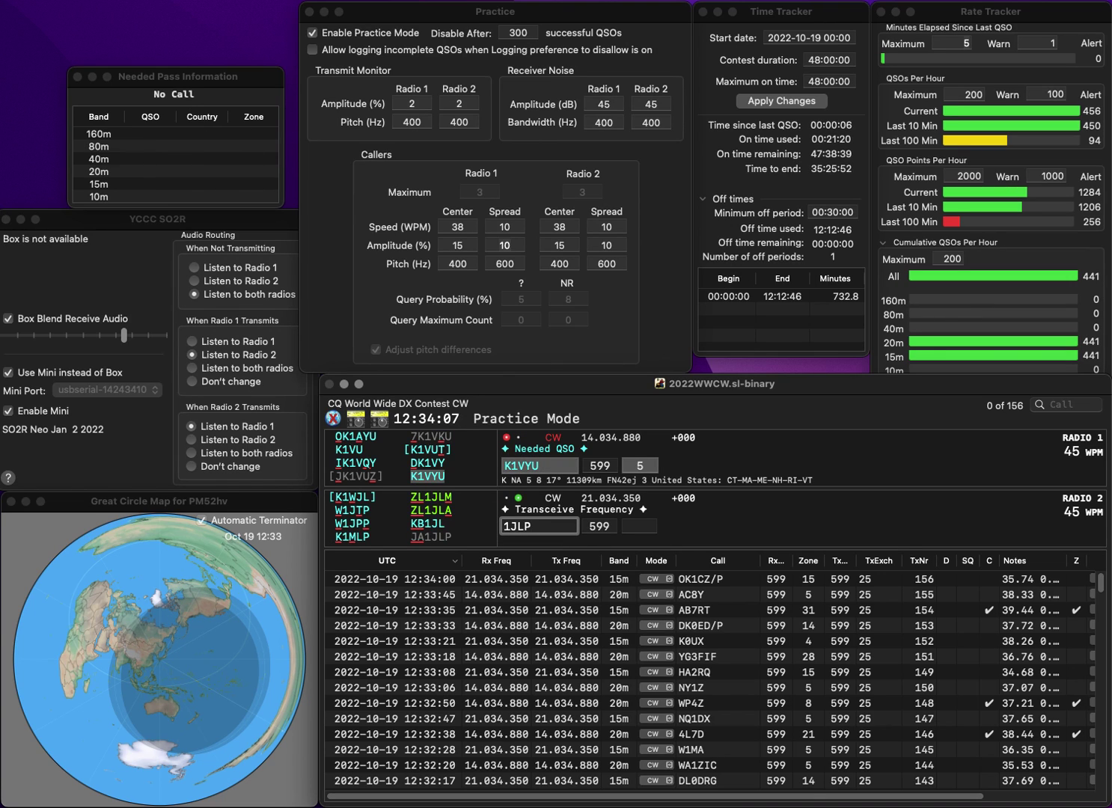
{"action": "type", "text": "JA"}
{"action": "key", "text": "Return"}
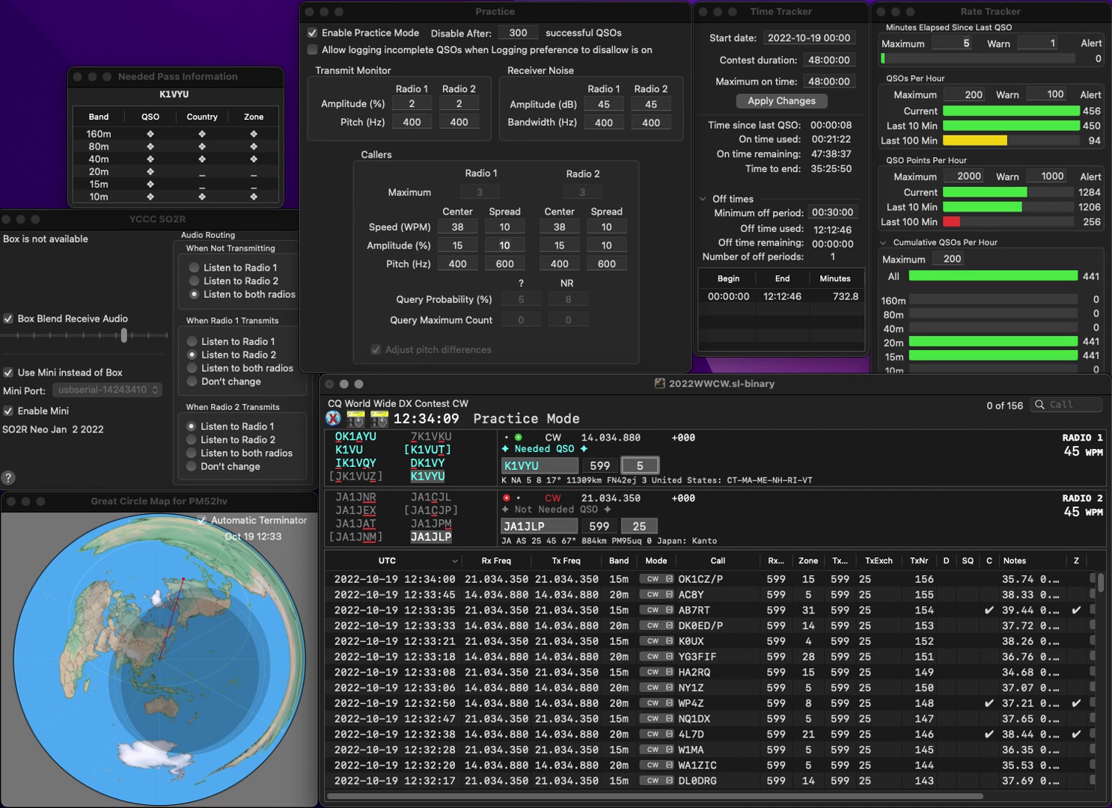
{"action": "key", "text": "Return"}
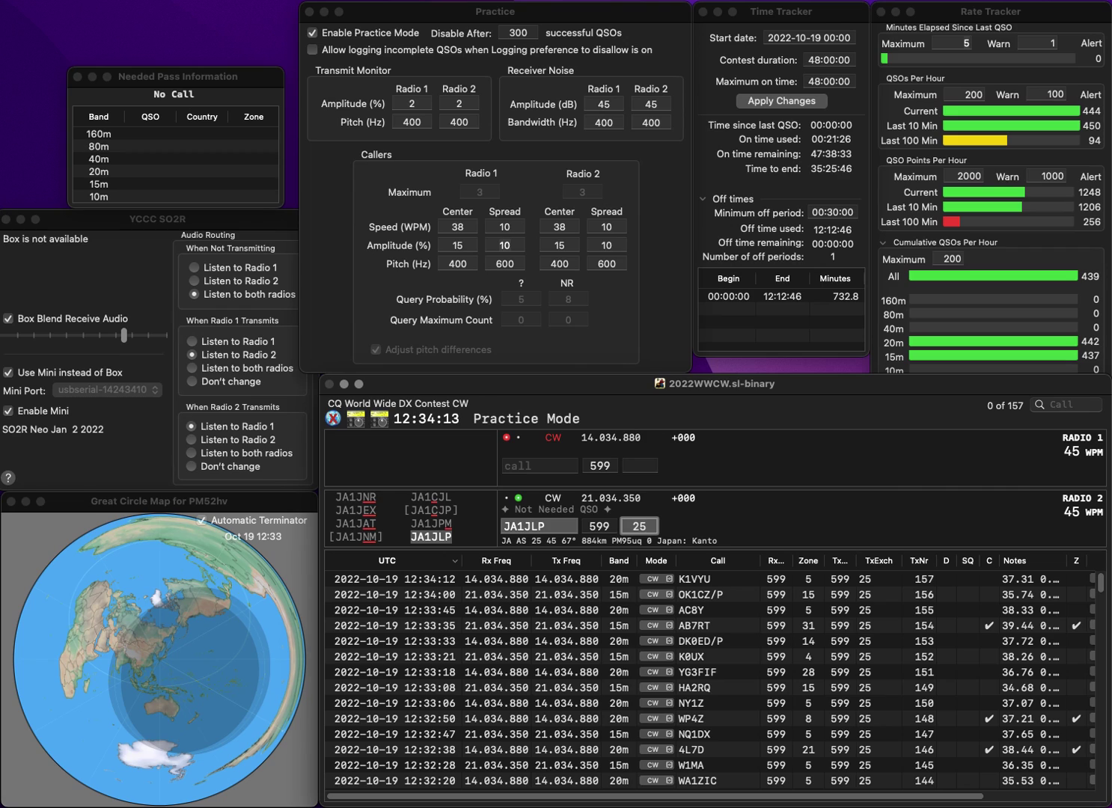
{"action": "key", "text": "Return"}
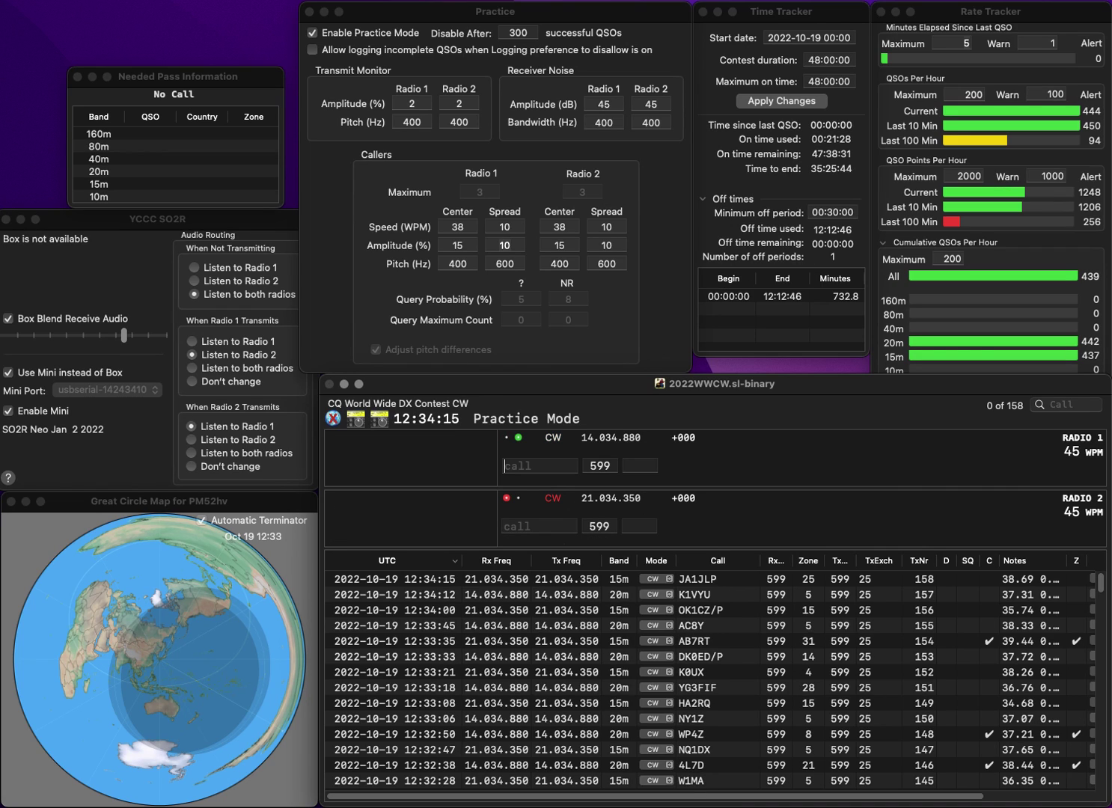
Enter the call sign F4EEJ/P on Radio 1 and send its exchange
{"action": "type", "text": "F34EE"}
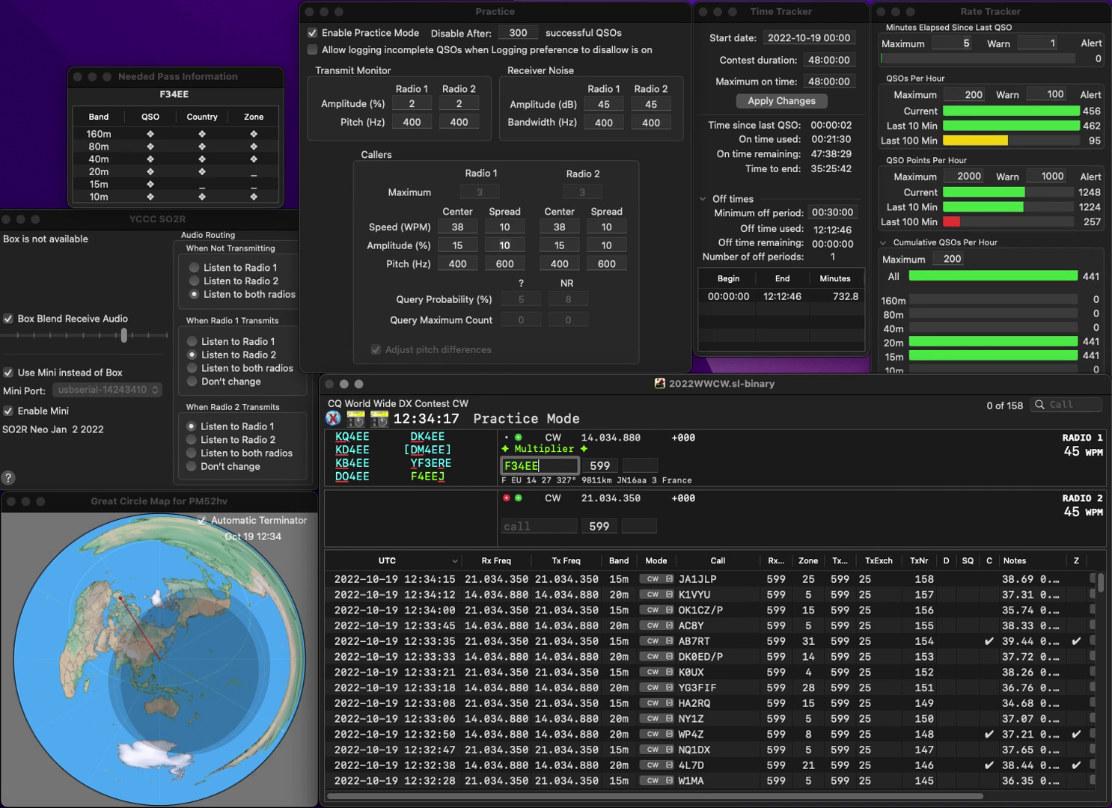
{"action": "type", "text": "P"}
{"action": "key", "text": "Delete"}
{"action": "key", "text": "Right"}
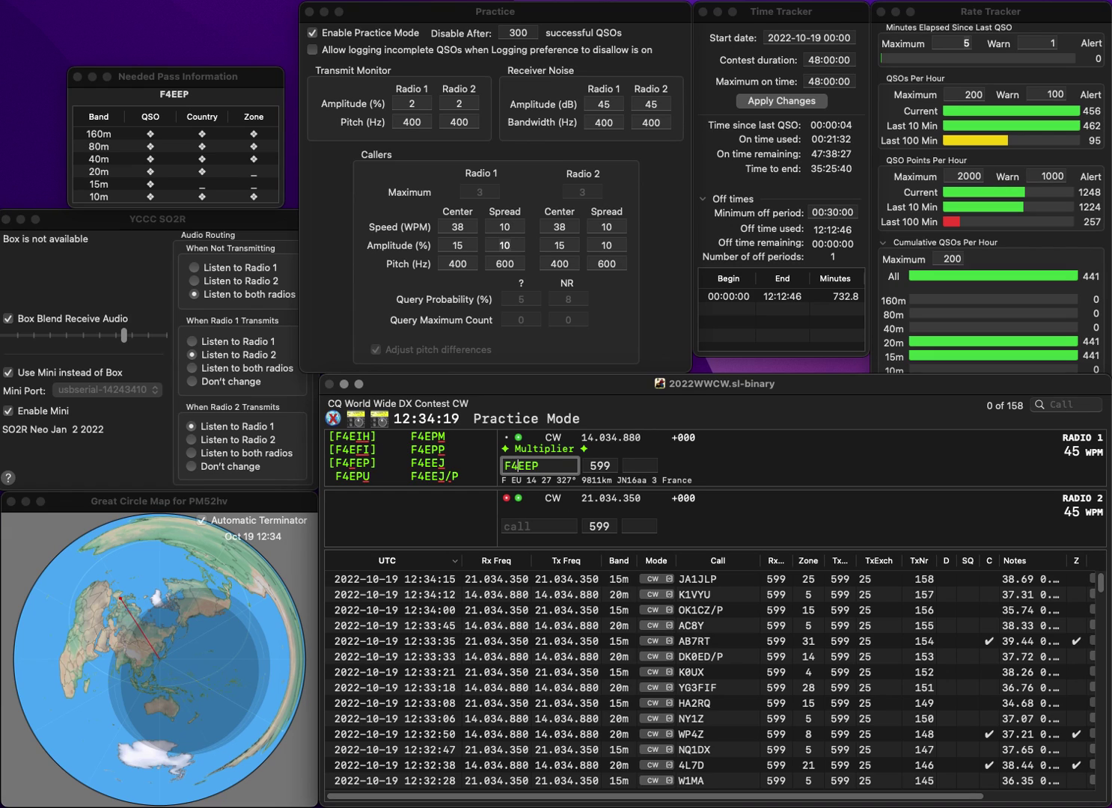
{"action": "key", "text": "BackSpace"}
{"action": "type", "text": "J/P"}
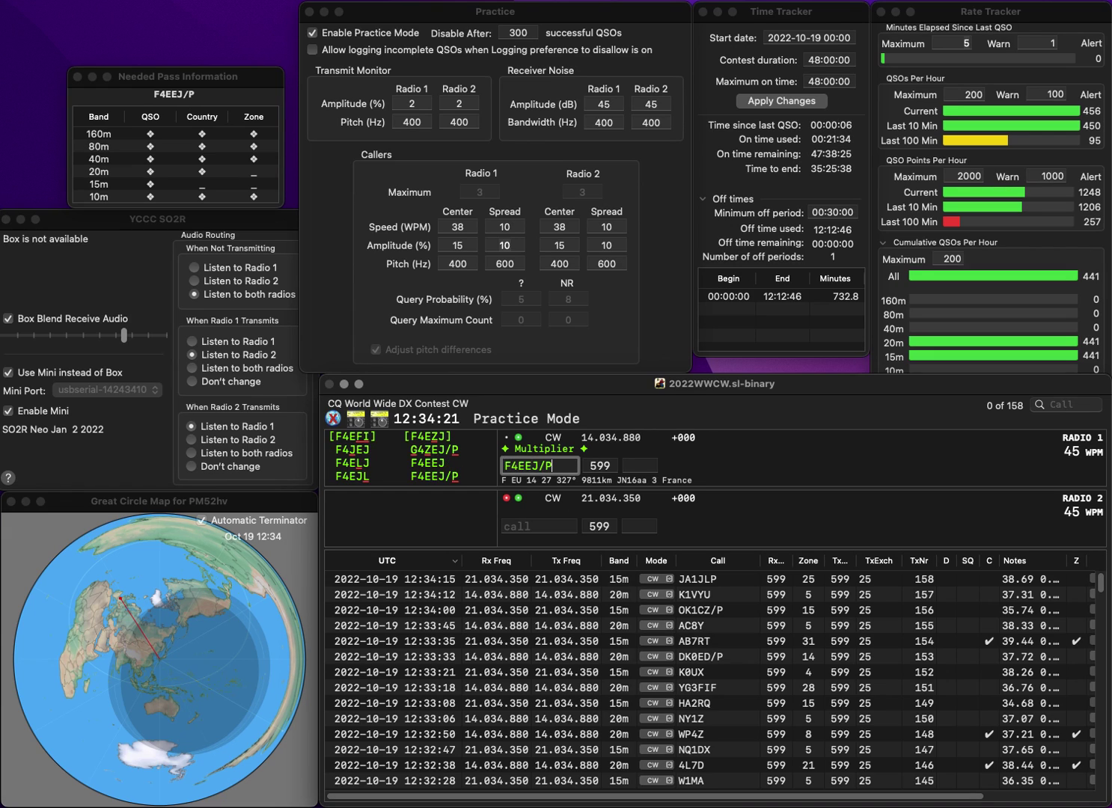
{"action": "key", "text": "Return"}
{"action": "type", "text": "EA7BR"}
{"action": "key", "text": "Return"}
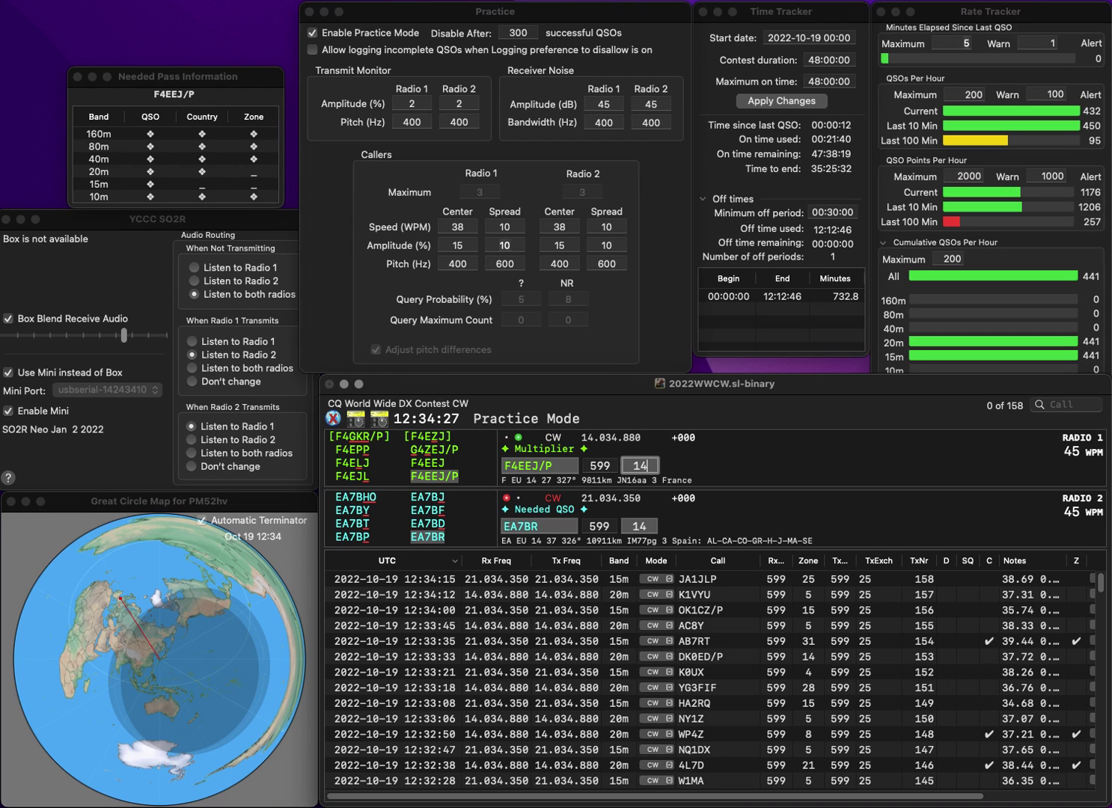
{"action": "key", "text": "Return"}
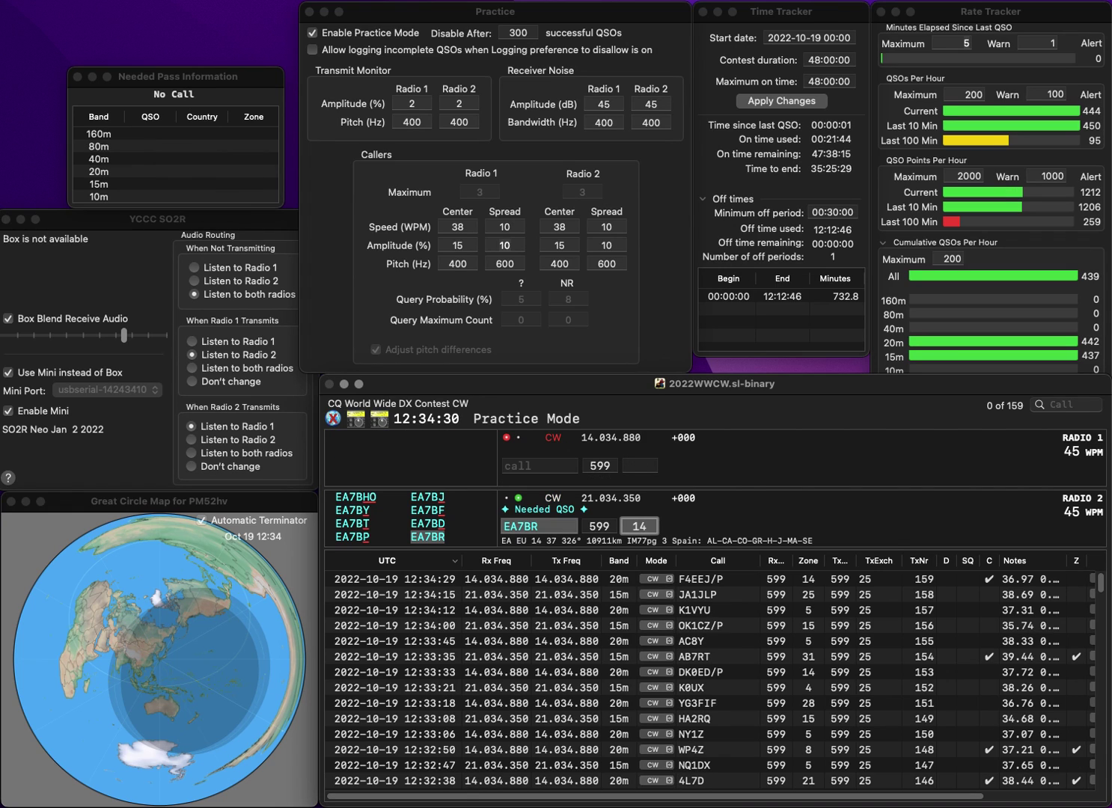
{"action": "key", "text": "Return"}
Enter the call sign ZS9Z on Radio 1 and send its exchange
{"action": "type", "text": "S9Z"}
{"action": "key", "text": "Left"}
{"action": "key", "text": "Left"}
{"action": "key", "text": "BackSpace"}
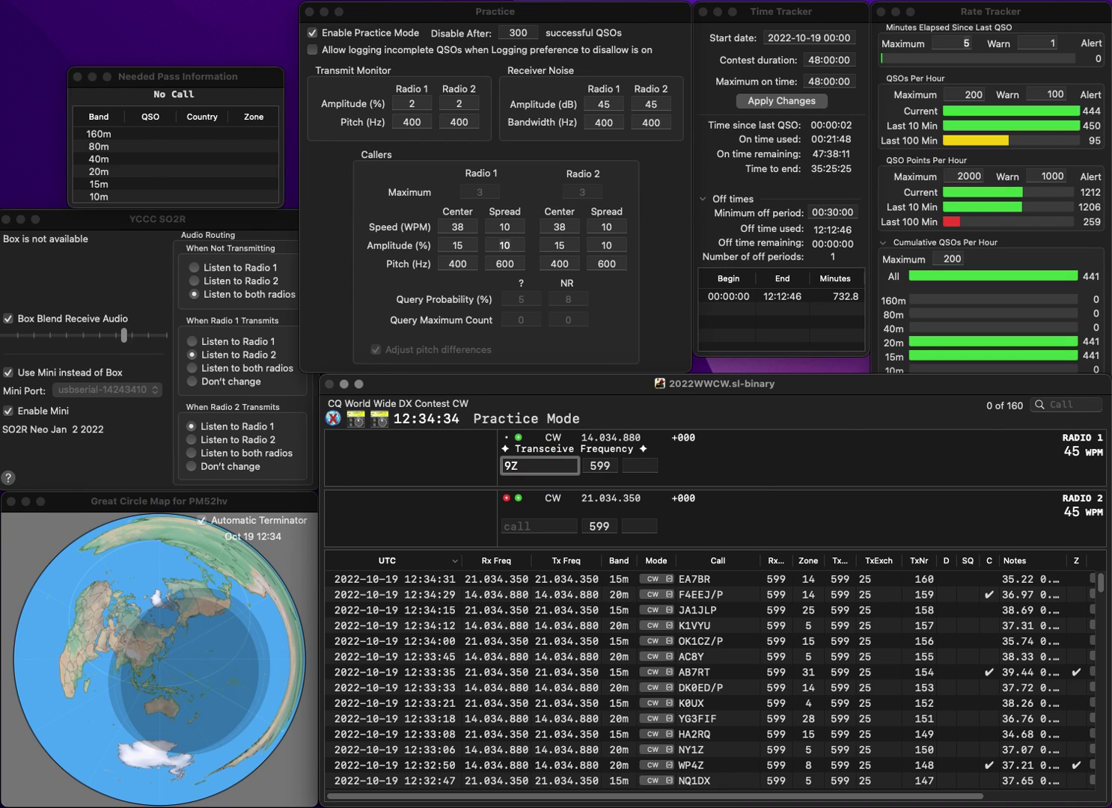
{"action": "type", "text": "ZS"}
{"action": "key", "text": "Return"}
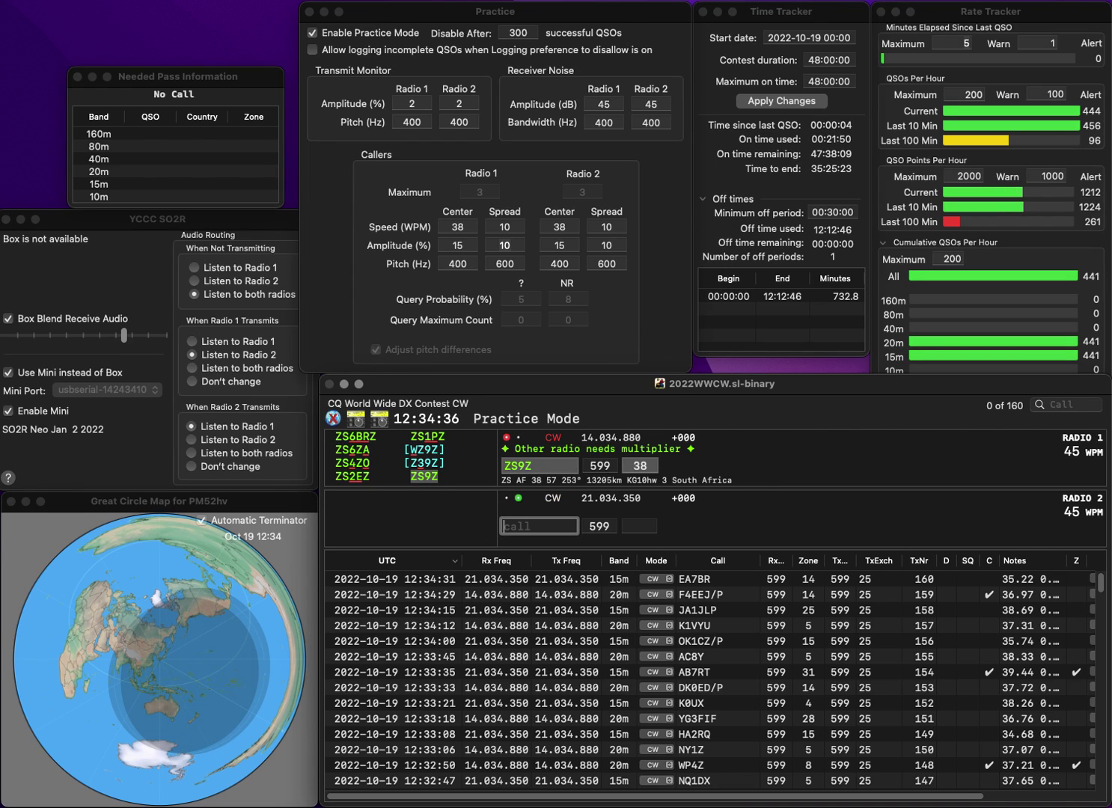
{"action": "type", "text": "W0PS"}
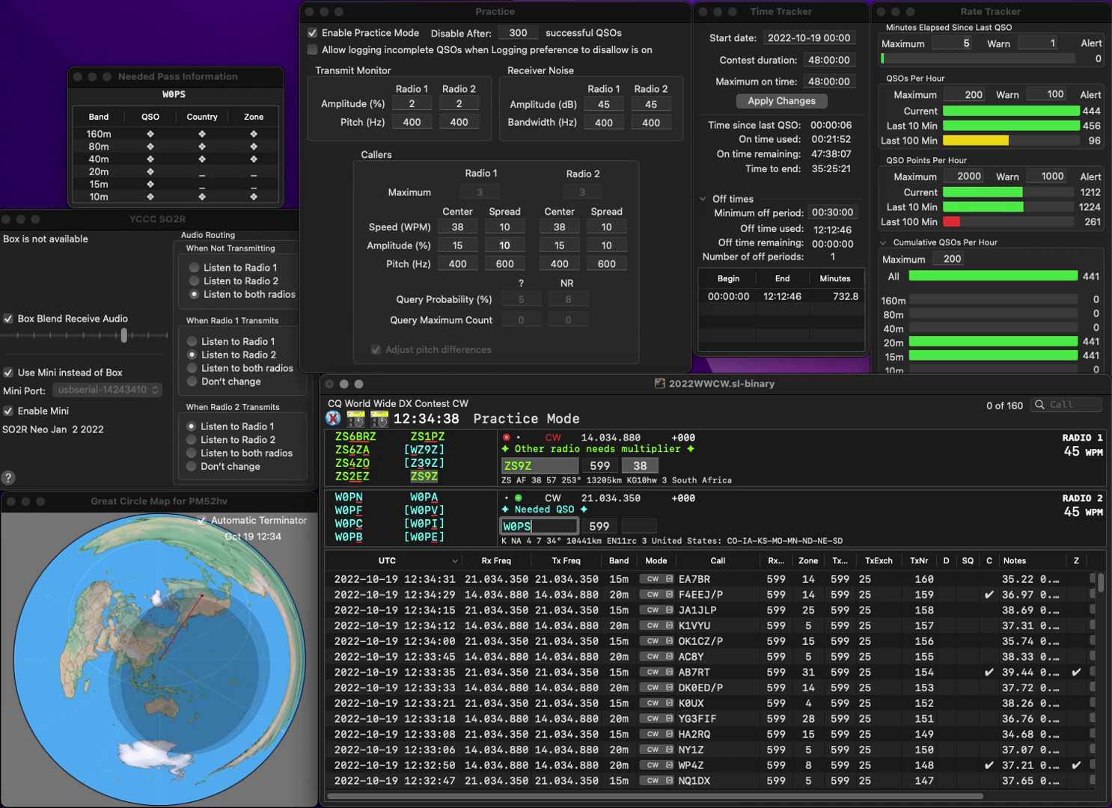
{"action": "key", "text": "Return"}
{"action": "left_click", "coordinate": [647, 465]}
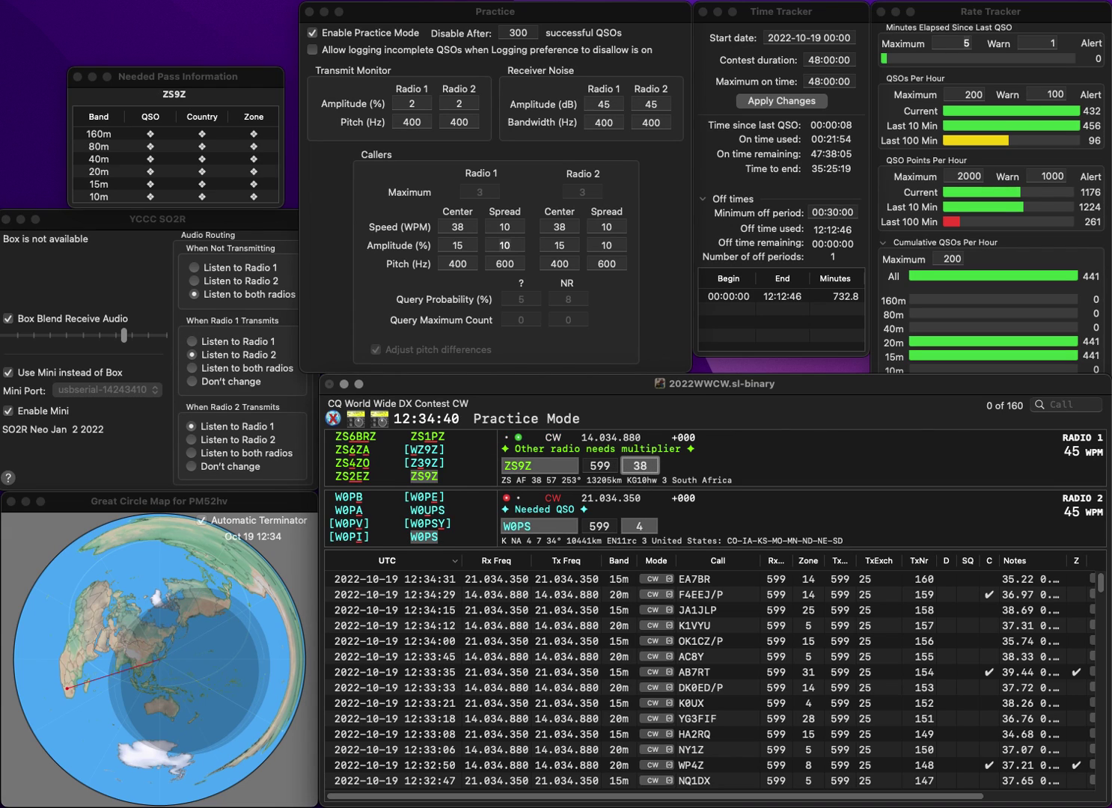
{"action": "key", "text": "Return"}
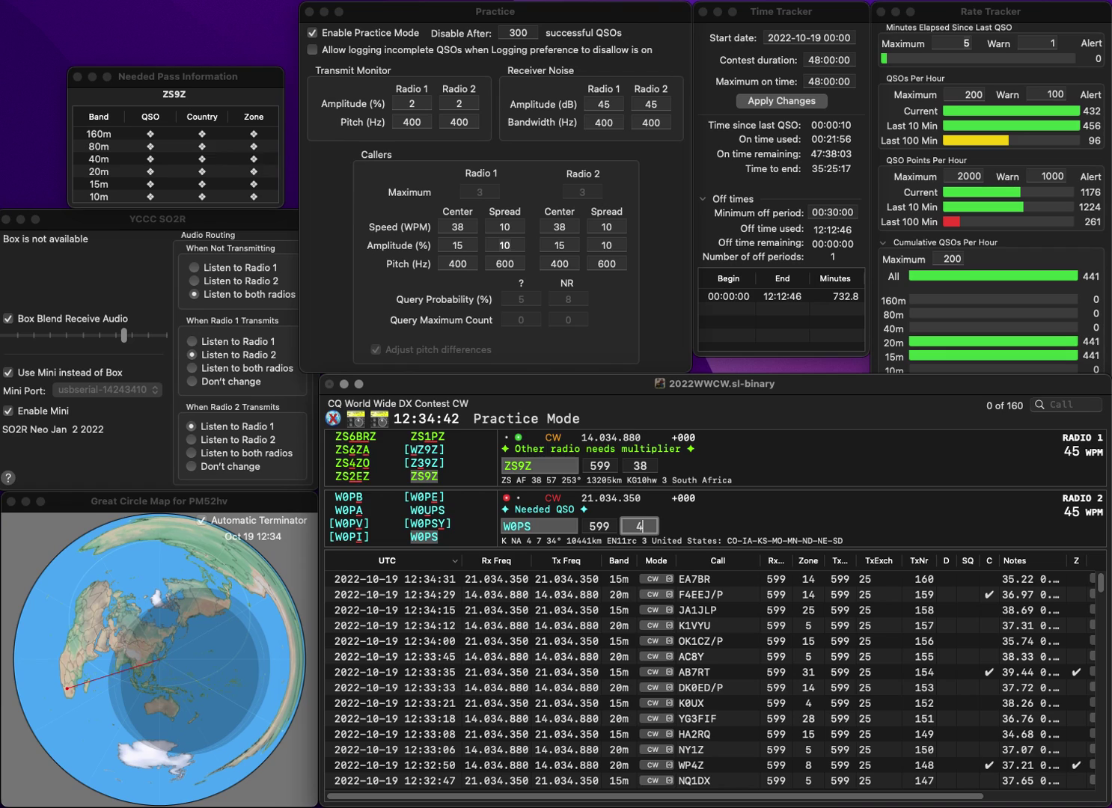
{"action": "key", "text": "Return"}
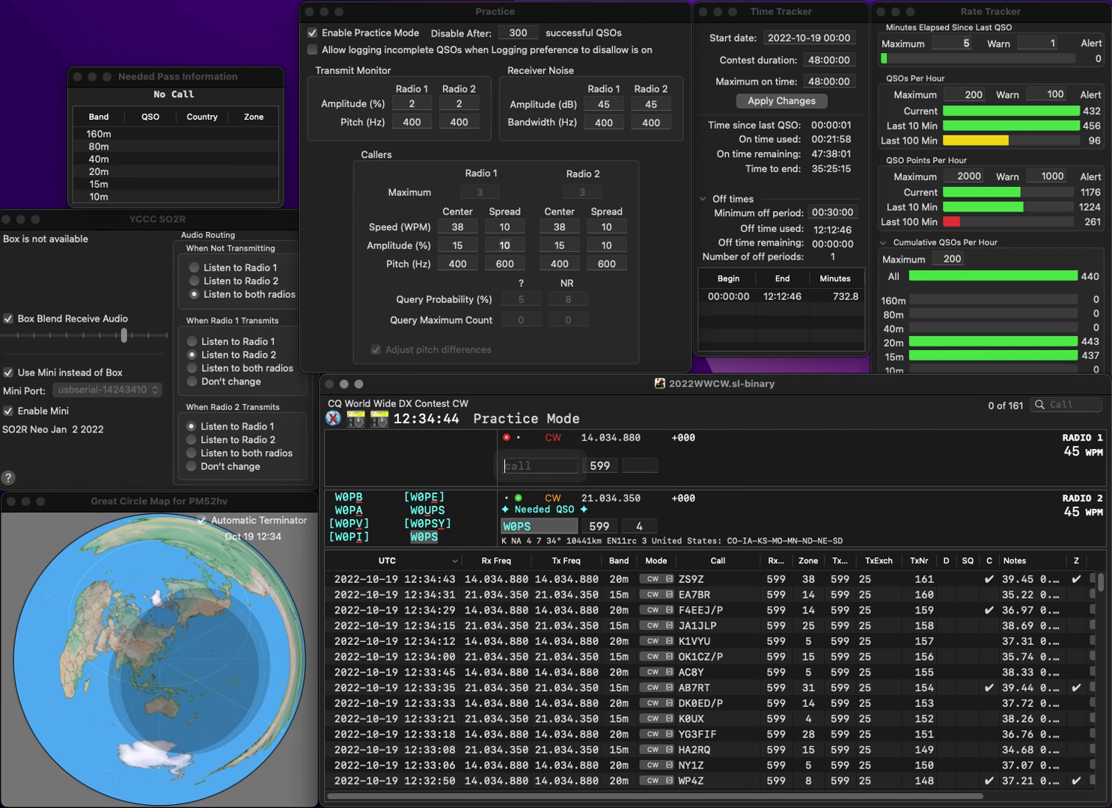
{"action": "type", "text": "K"}
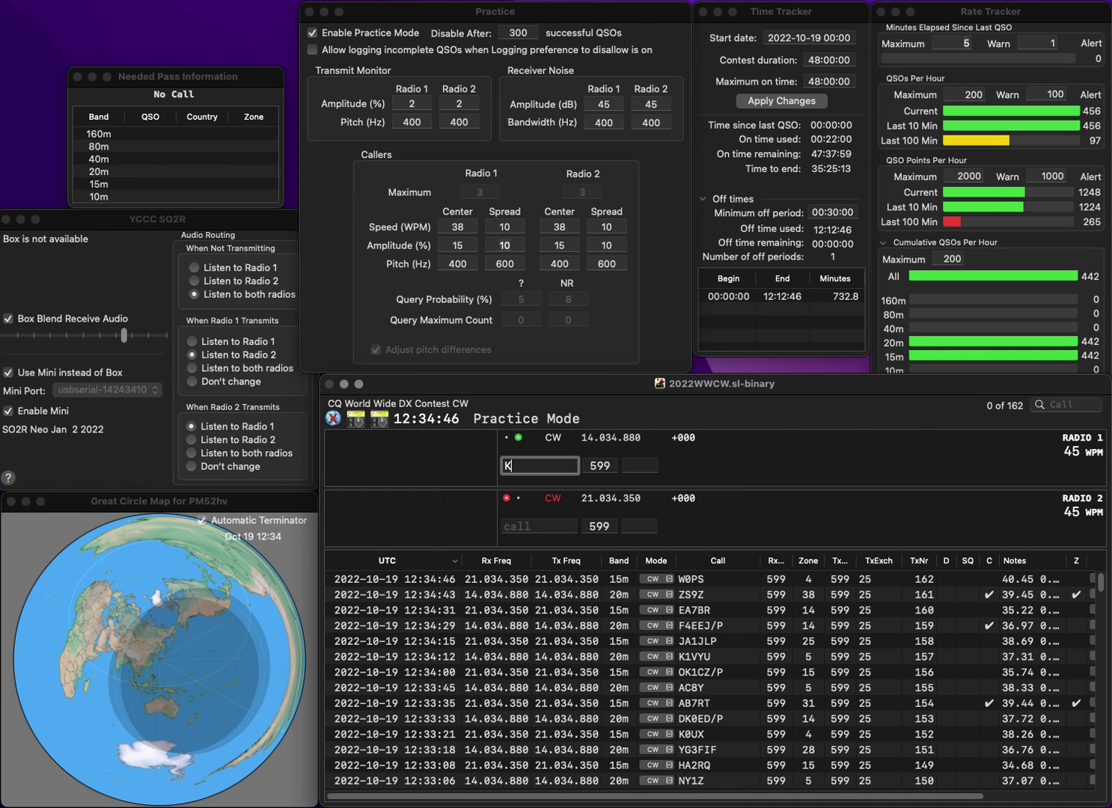
{"action": "type", "text": "2TFW"}
{"action": "left_click", "coordinate": [511, 465]}
{"action": "type", "text": "D"}
{"action": "key", "text": "Return"}
{"action": "type", "text": "KDC8VS"}
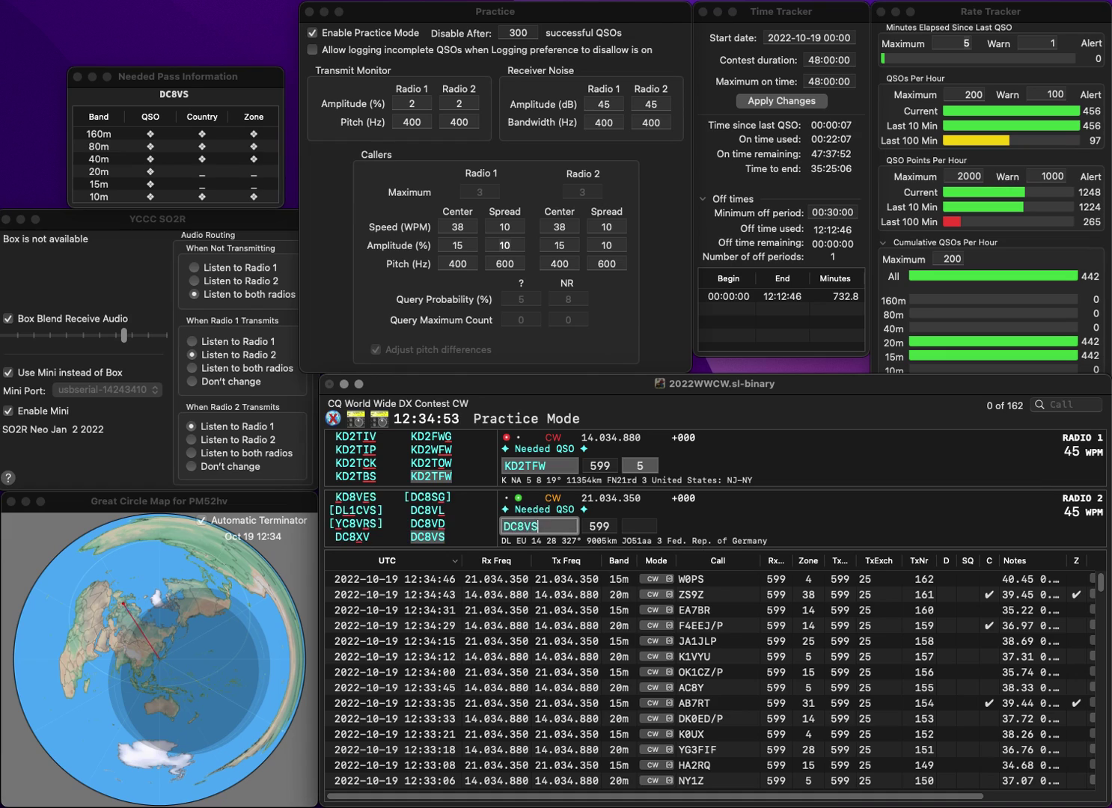
{"action": "key", "text": "Return"}
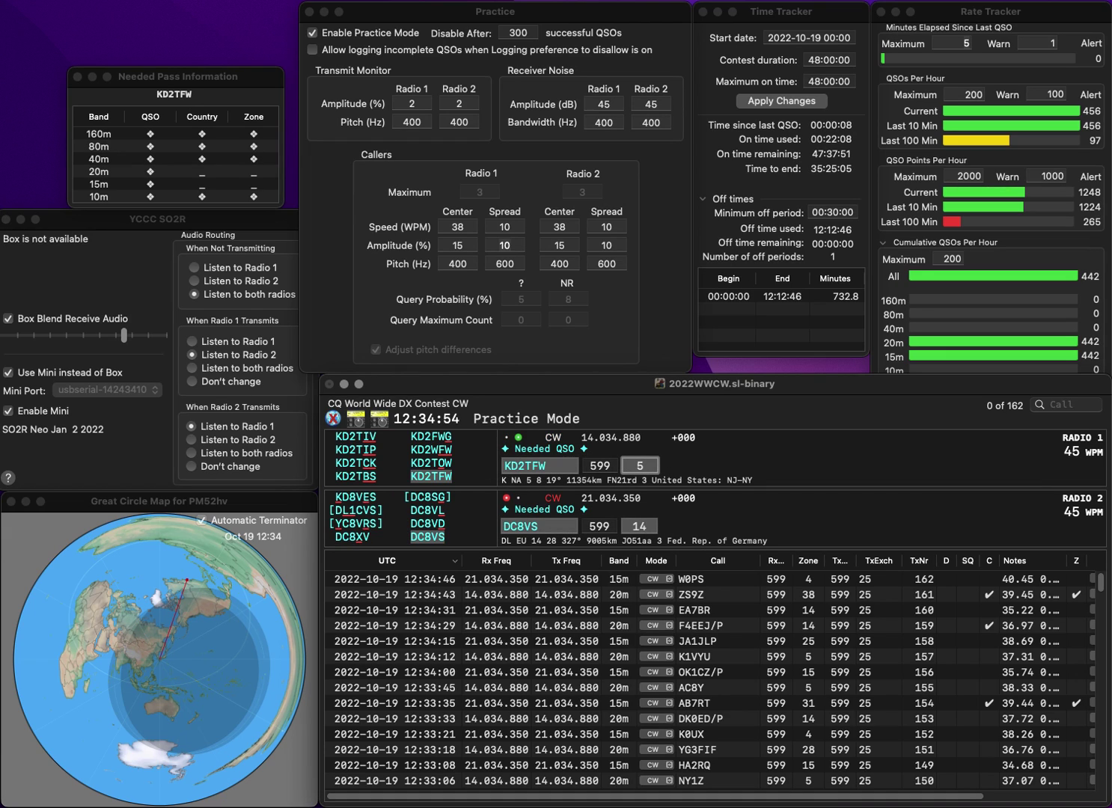
{"action": "key", "text": "Return"}
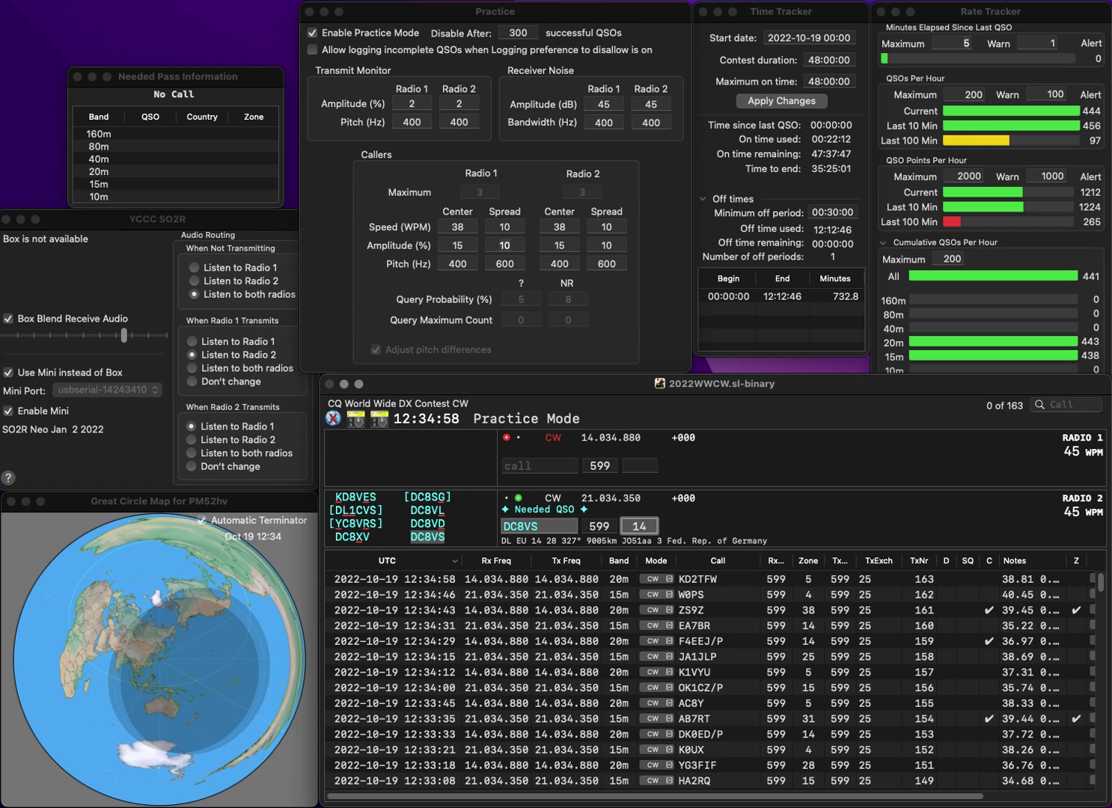
{"action": "key", "text": "Return"}
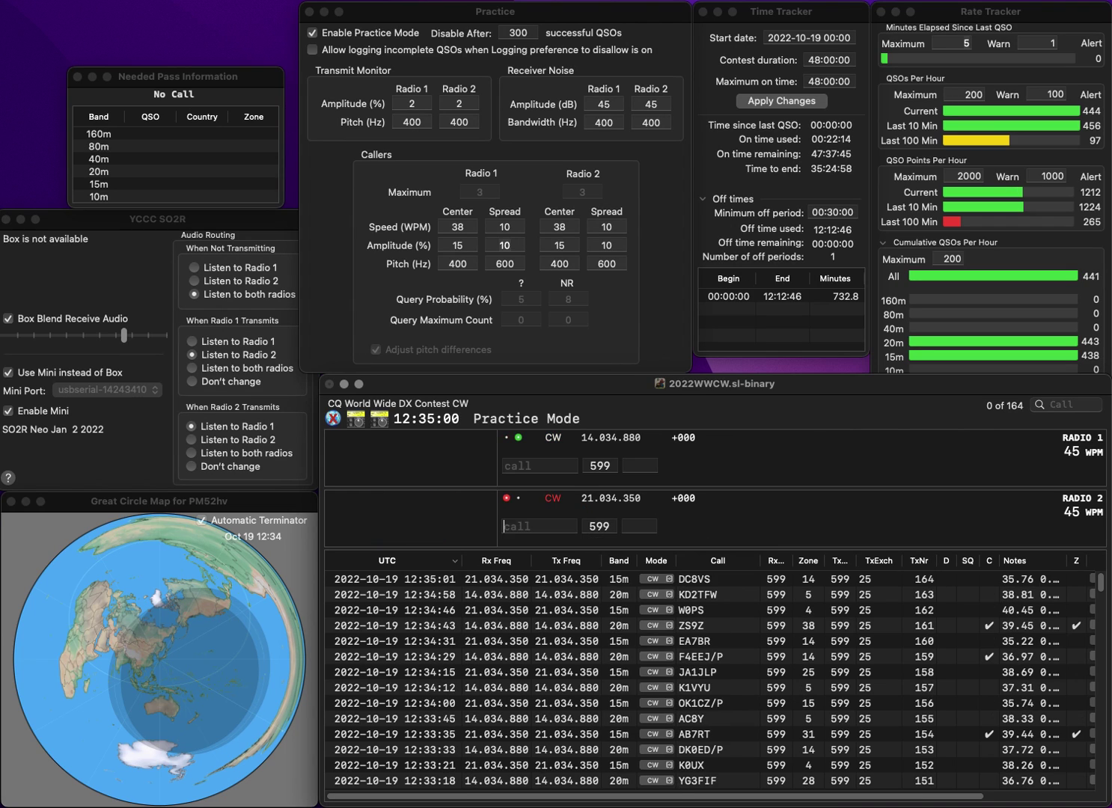
{"action": "type", "text": "EU1DC"}
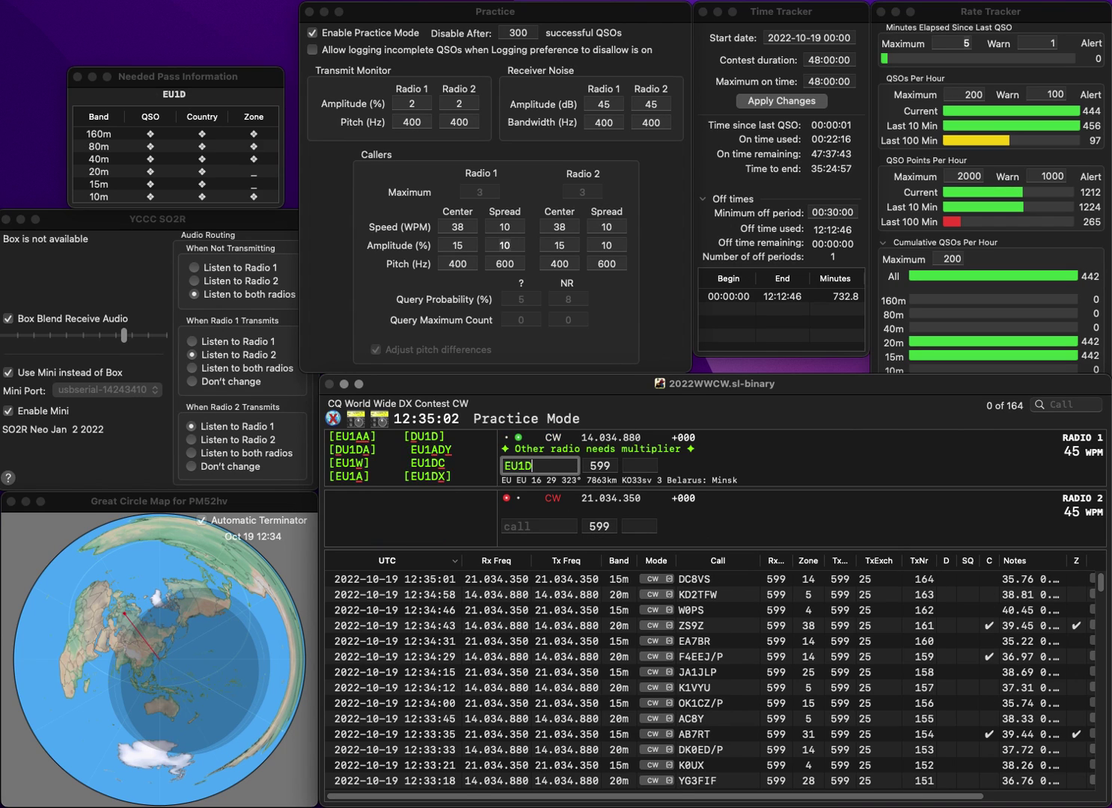
{"action": "key", "text": "Return"}
{"action": "type", "text": "9YD"}
{"action": "key", "text": "Home"}
{"action": "type", "text": "K9Y"}
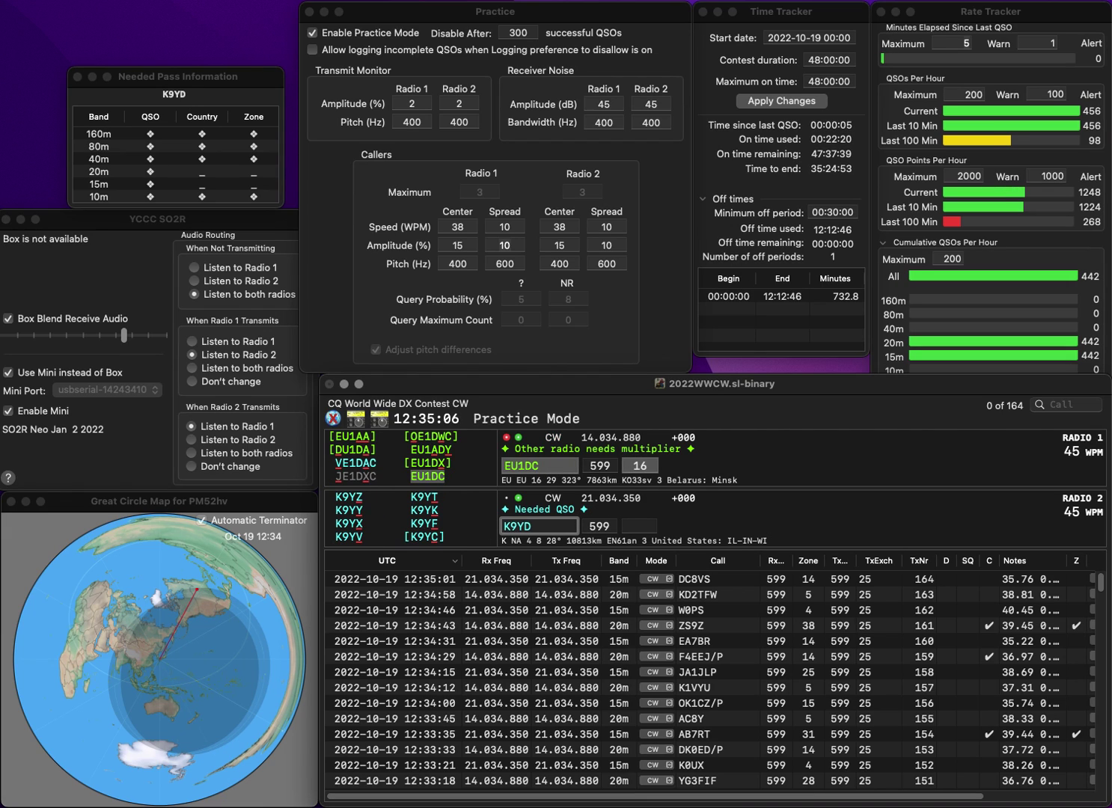
{"action": "type", "text": "B"}
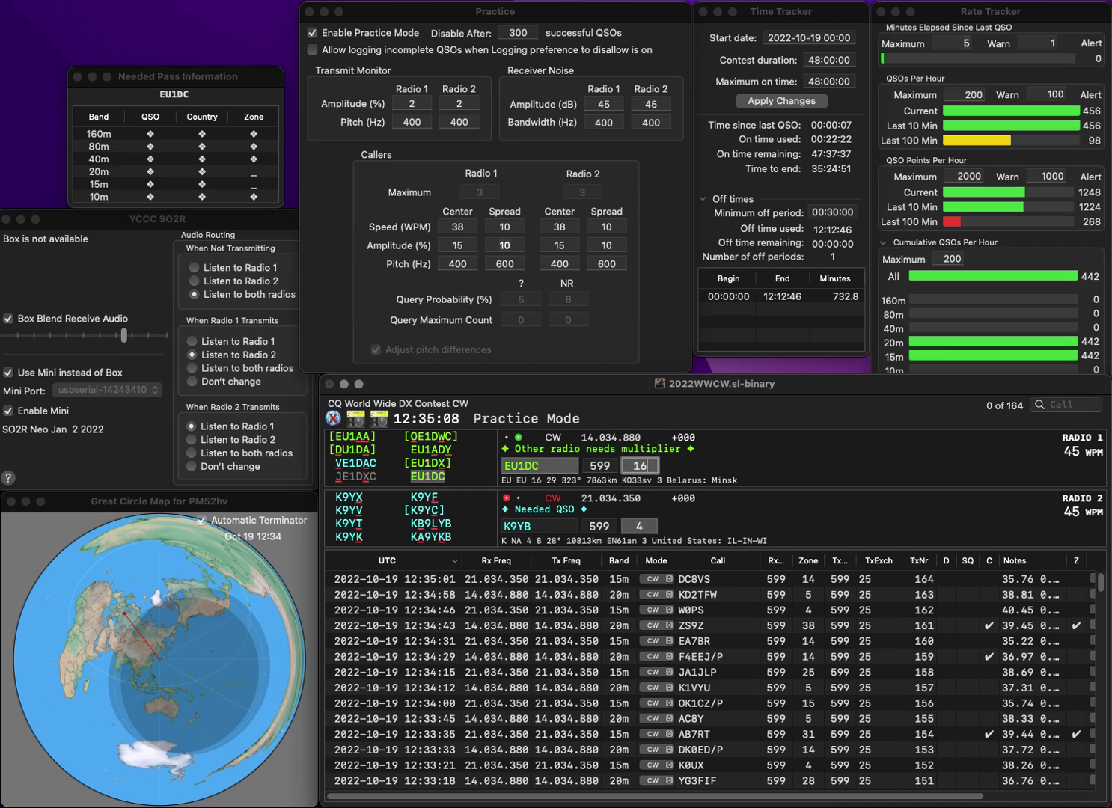
{"action": "key", "text": "Return"}
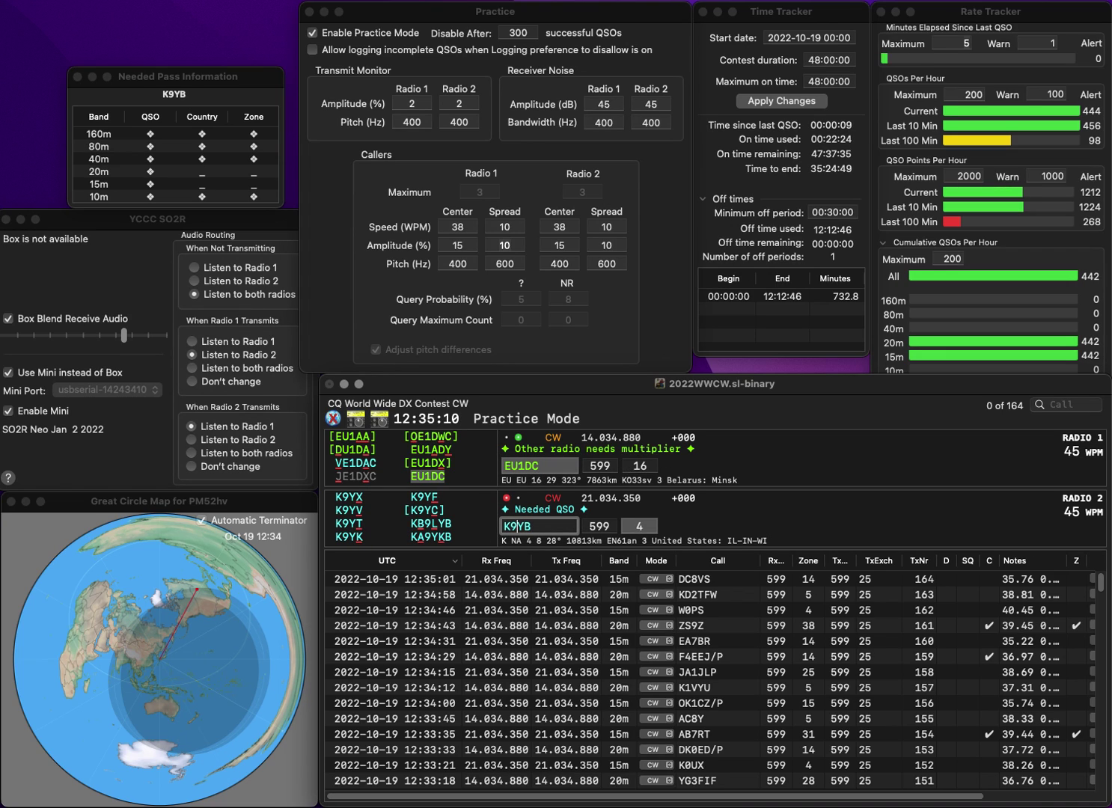
{"action": "key", "text": "Return"}
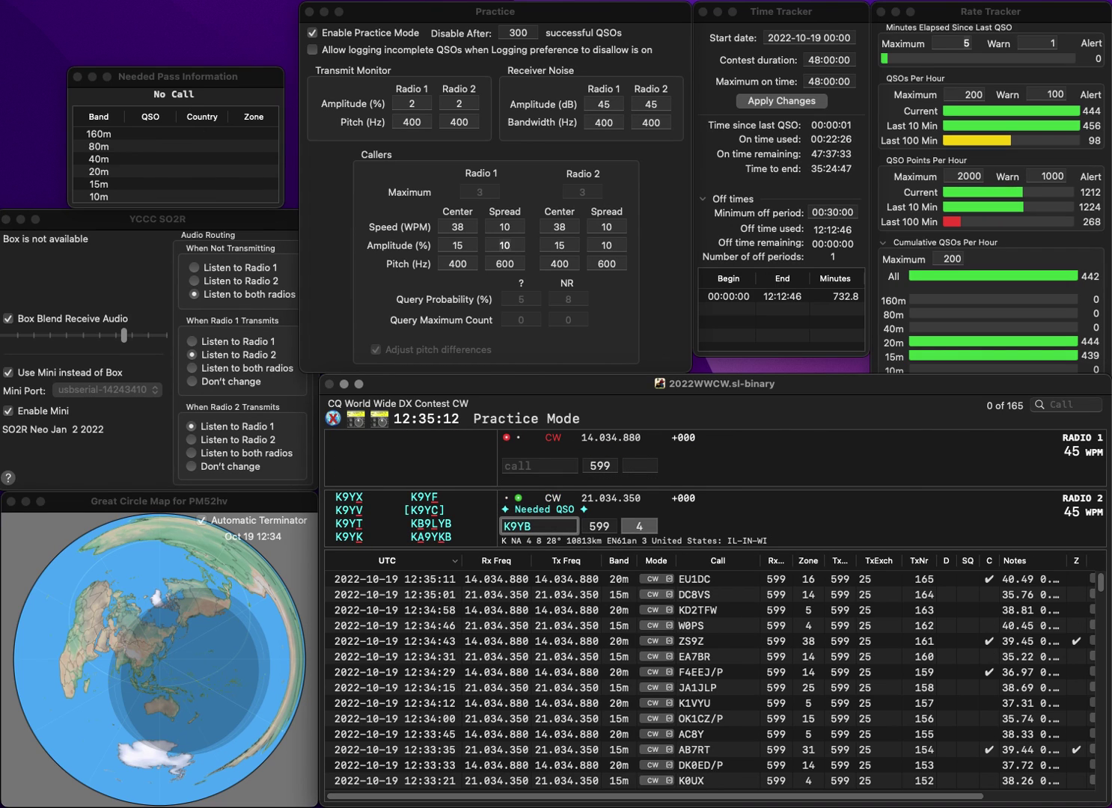
{"action": "key", "text": "Left"}
{"action": "key", "text": "Left"}
{"action": "type", "text": "C"}
{"action": "key", "text": "Delete"}
{"action": "key", "text": "Delete"}
{"action": "type", "text": "G"}
{"action": "key", "text": "Return"}
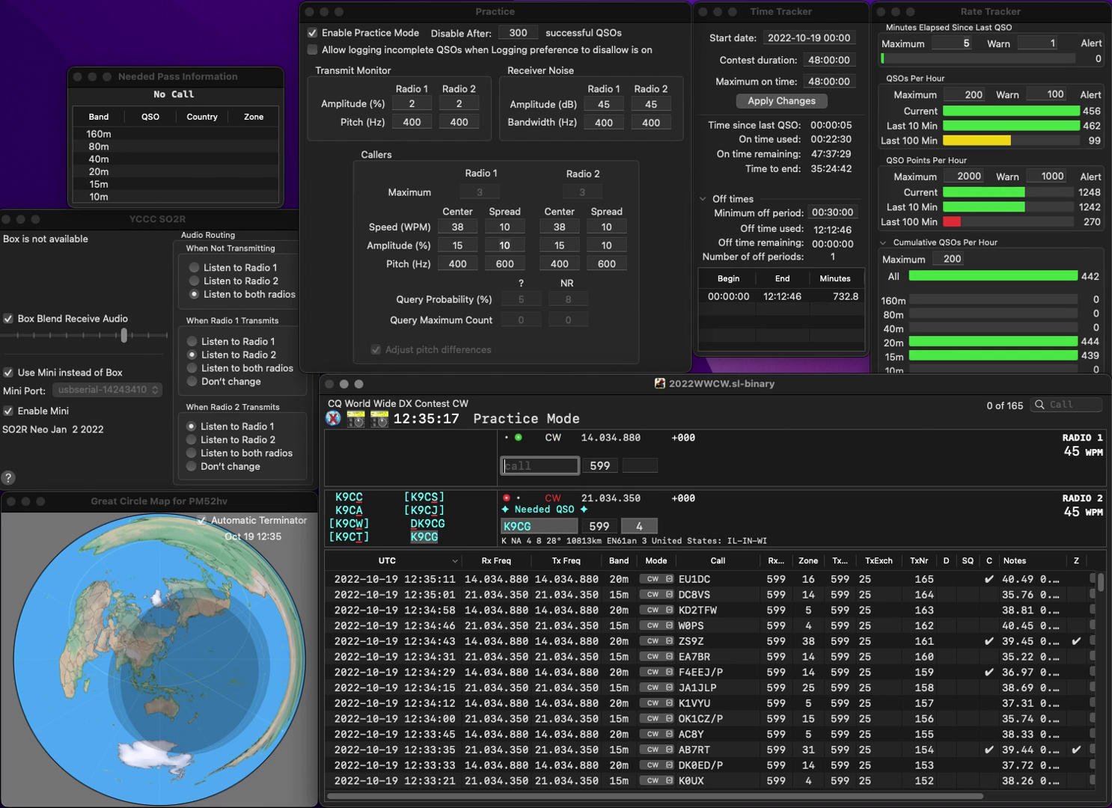
{"action": "type", "text": "0DHO"}
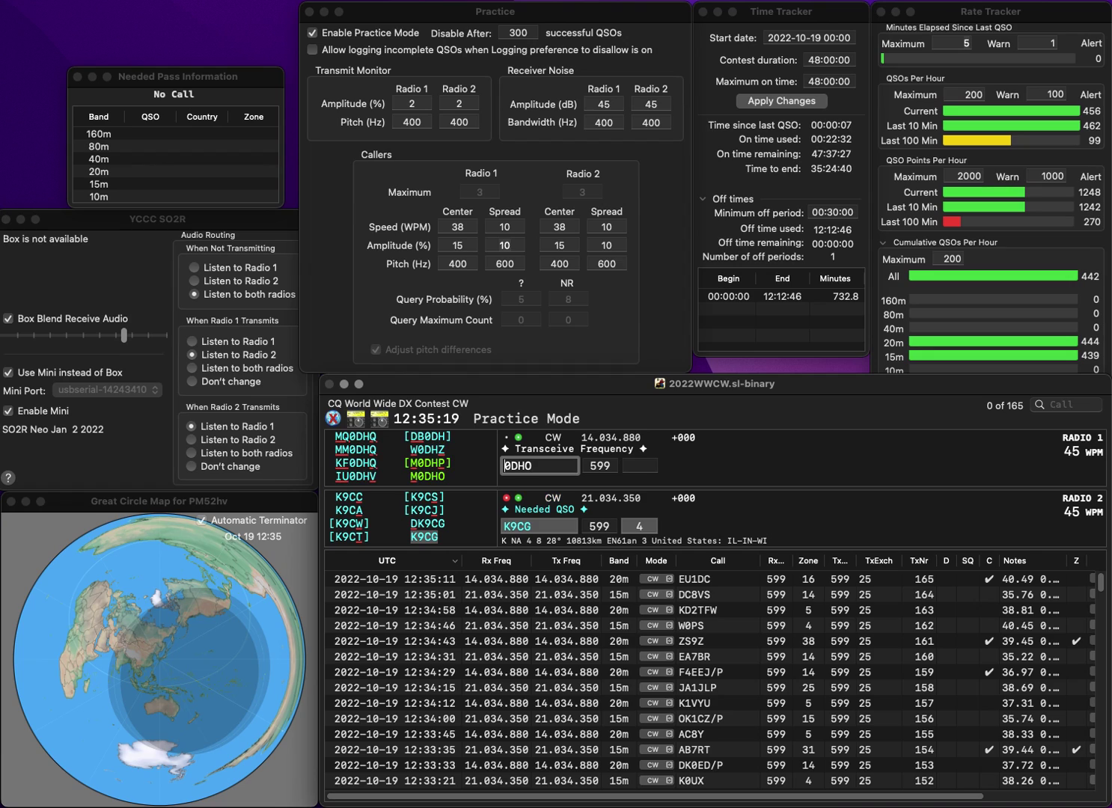
{"action": "key", "text": "Down"}
{"action": "key", "text": "Tab"}
{"action": "key", "text": "Return"}
{"action": "key", "text": "Up"}
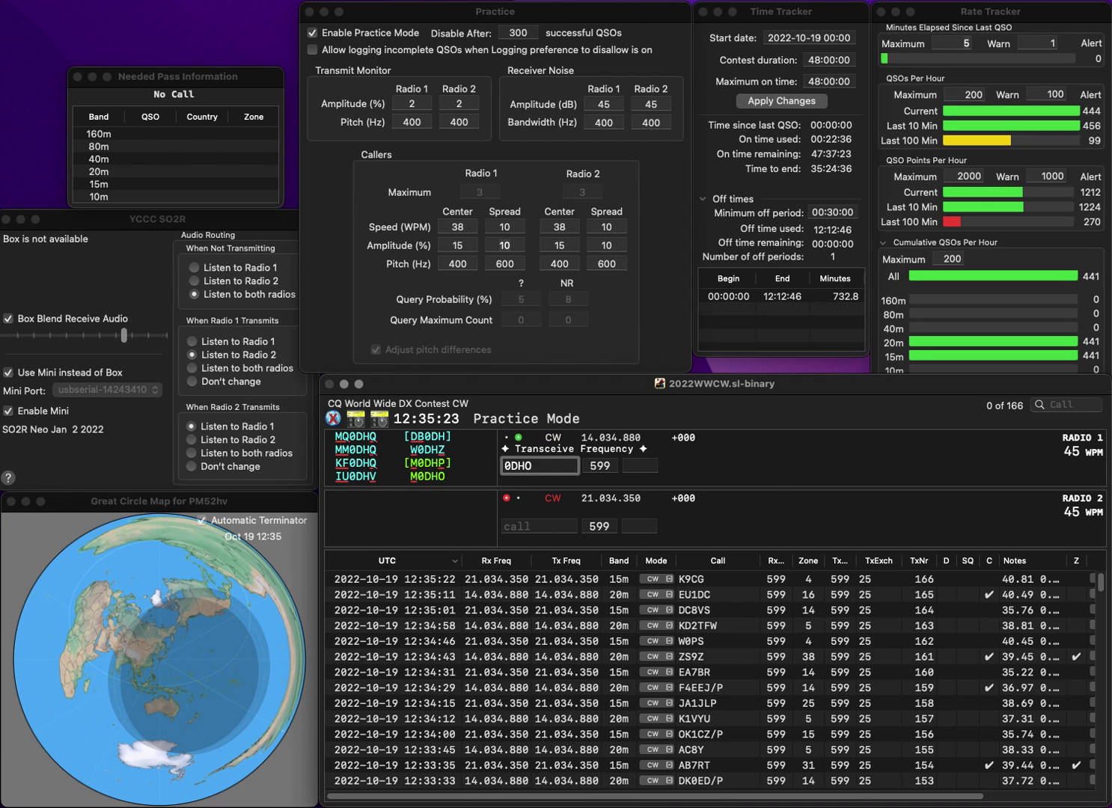
{"action": "type", "text": "M"}
{"action": "key", "text": "Return"}
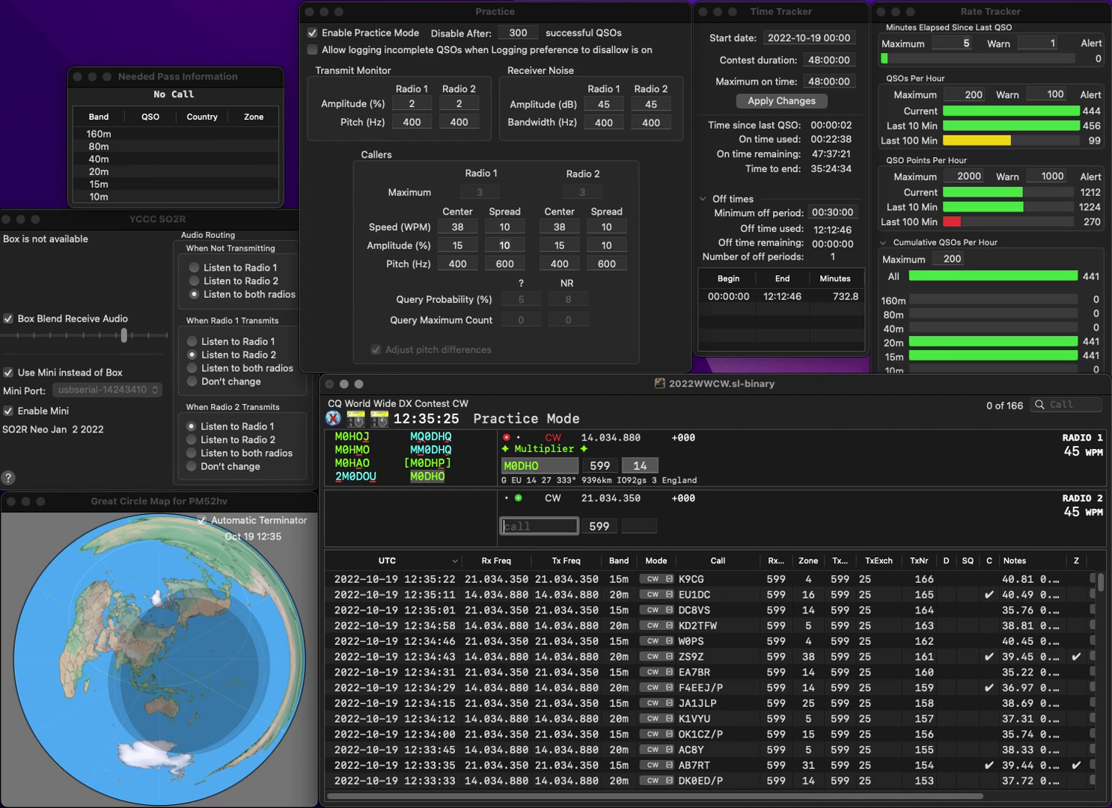
{"action": "type", "text": "W2WPM"}
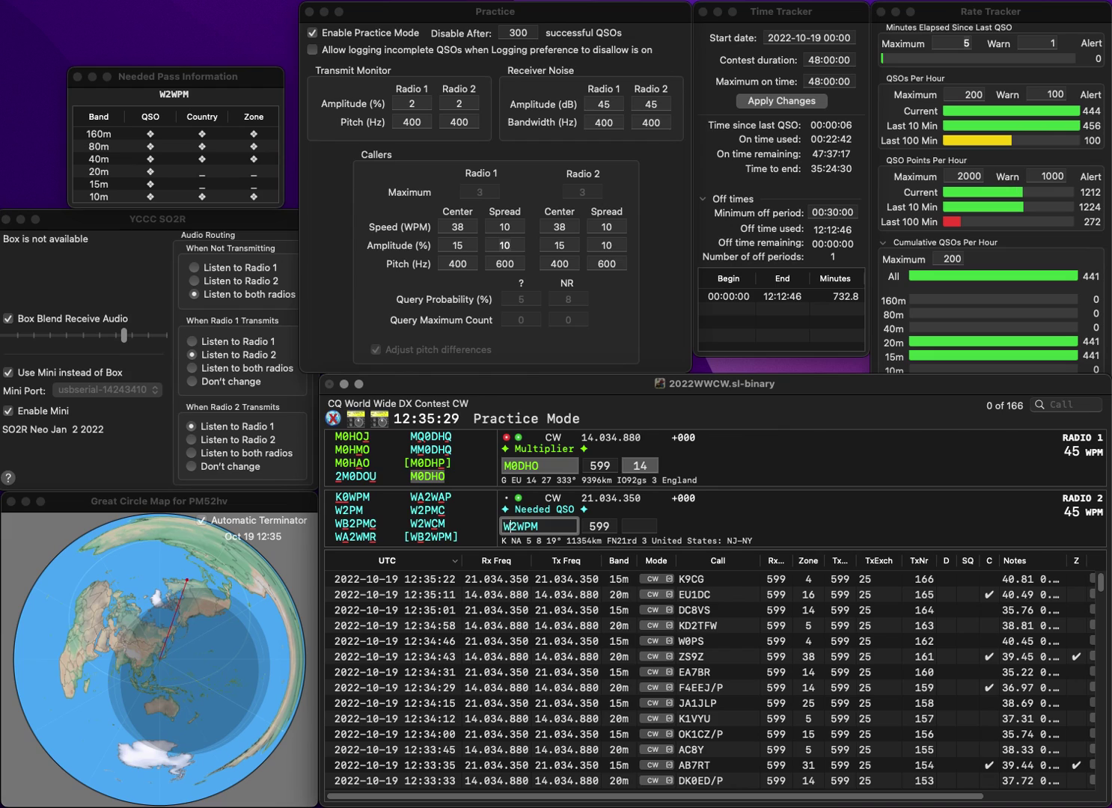
{"action": "type", "text": "B"}
{"action": "key", "text": "space"}
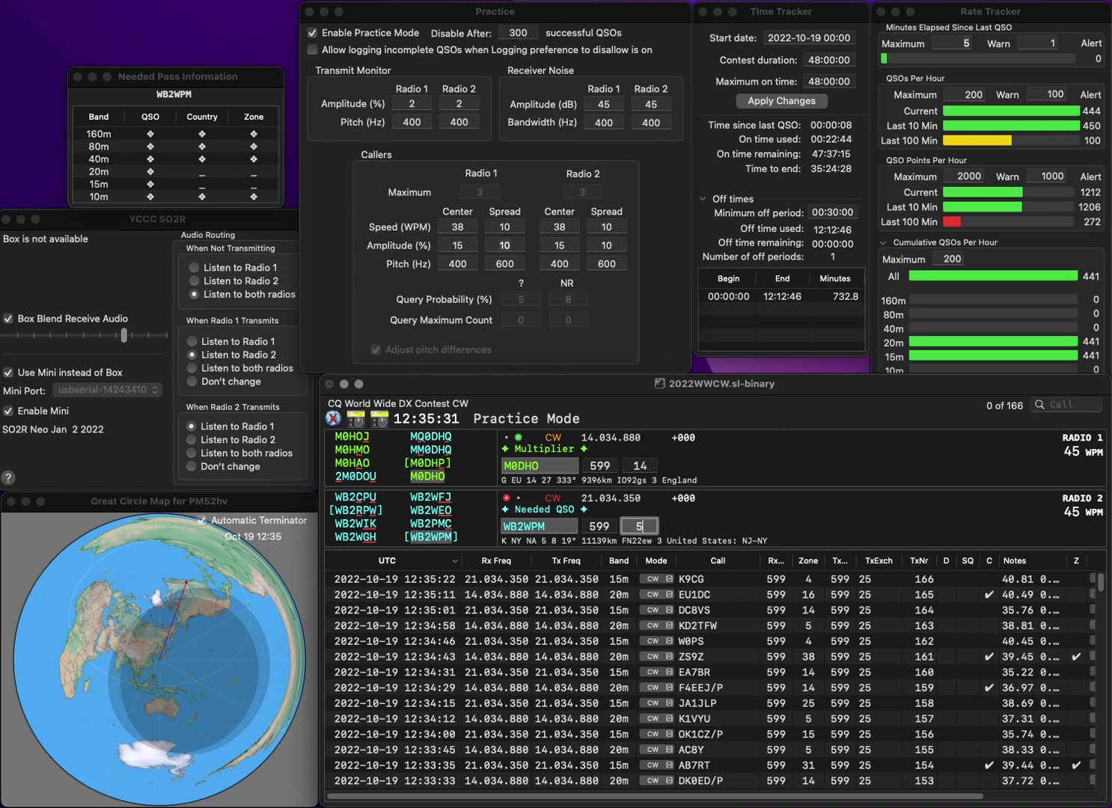
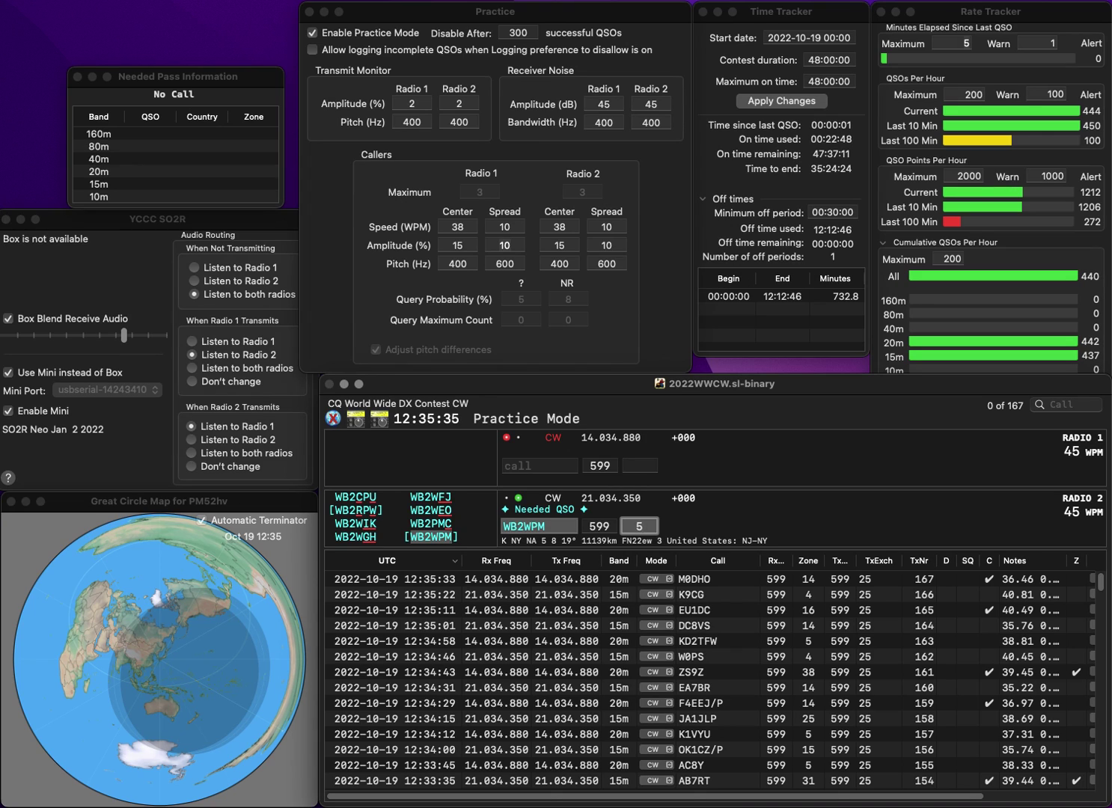
{"action": "key", "text": "Return"}
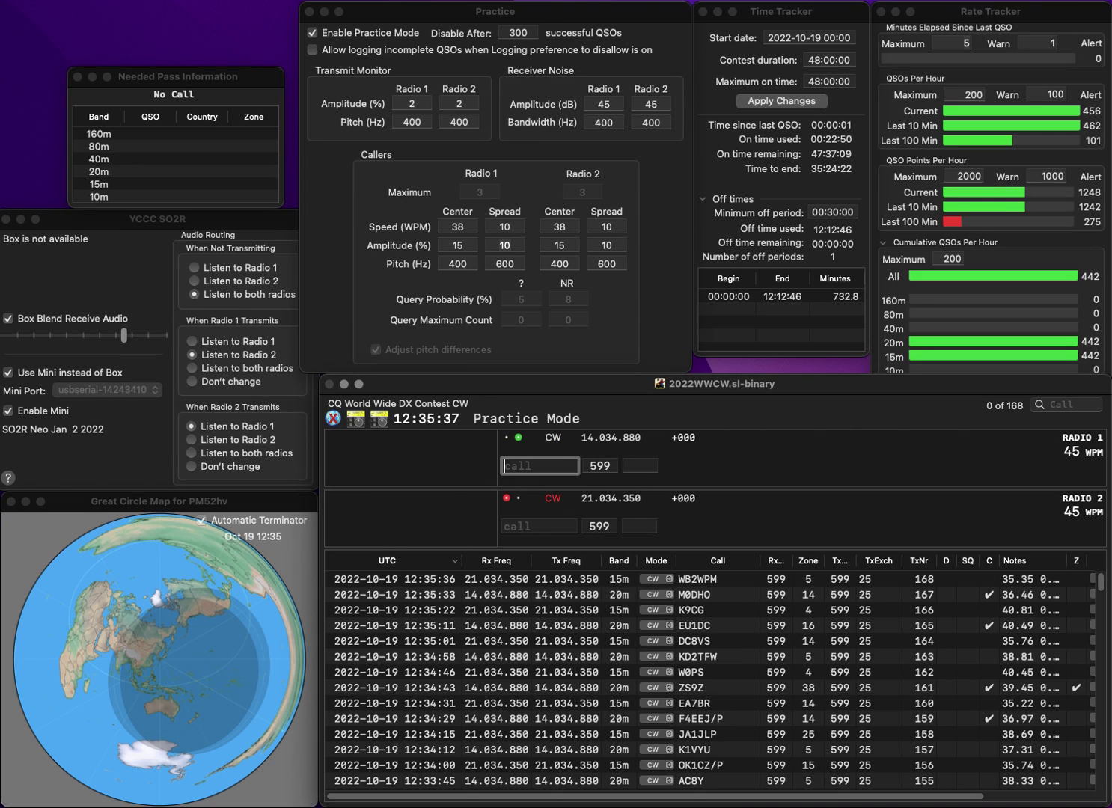
Enter the call sign EA1RN on Radio 1 and send its exchange
{"action": "type", "text": "1RN"}
{"action": "key", "text": "Home"}
{"action": "type", "text": "EA"}
{"action": "key", "text": "Return"}
Answer N8FXH on Radio 2, and log EA1RN with zone 14 and N8FXH with zone 4
{"action": "type", "text": "N8FXH"}
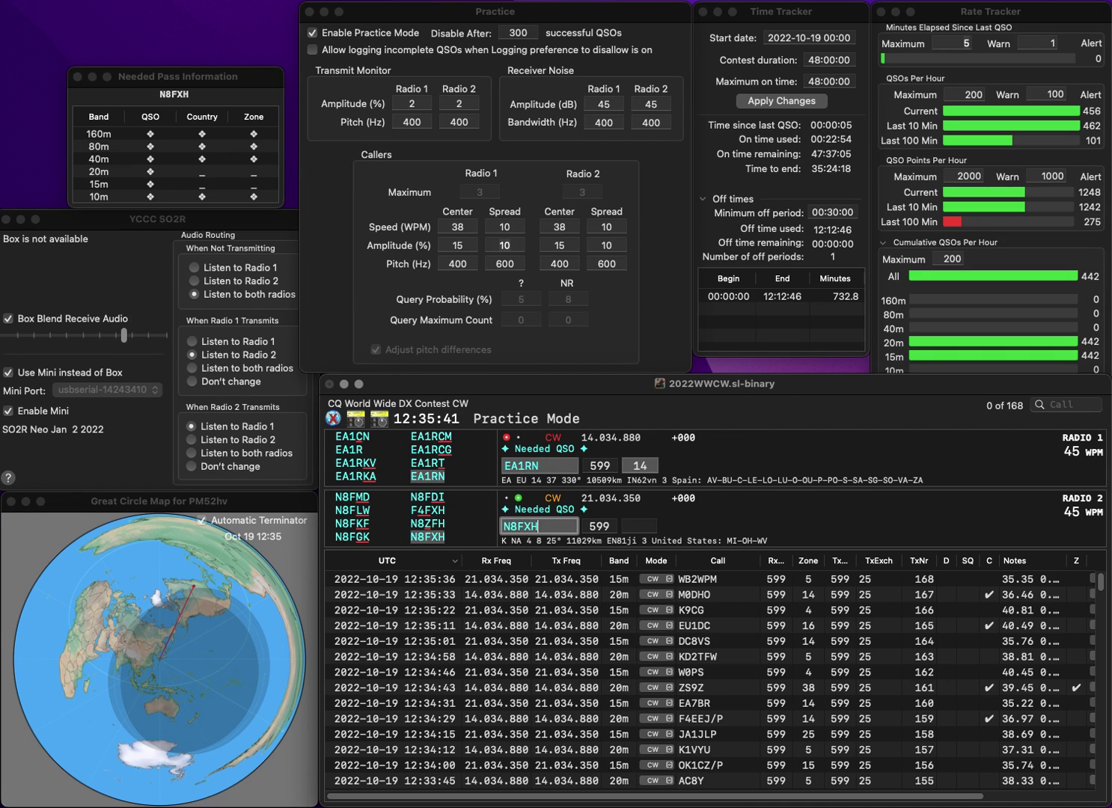
{"action": "key", "text": "Return"}
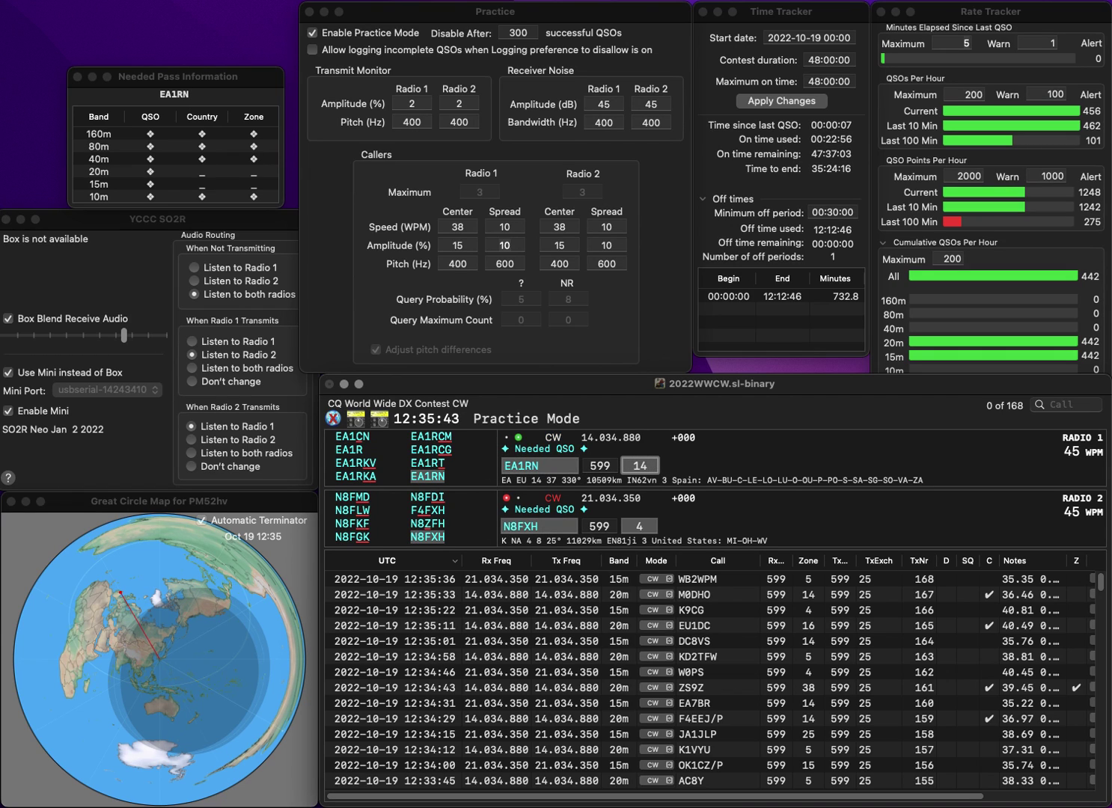
{"action": "key", "text": "Return"}
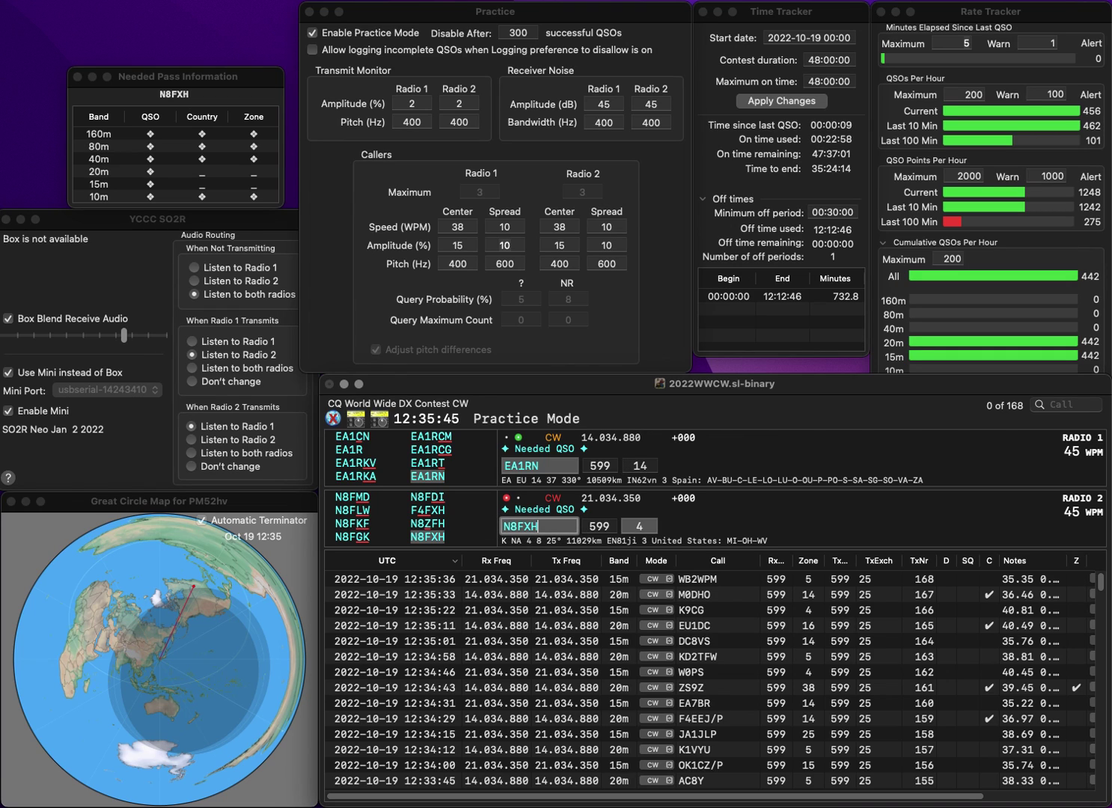
{"action": "key", "text": "Tab"}
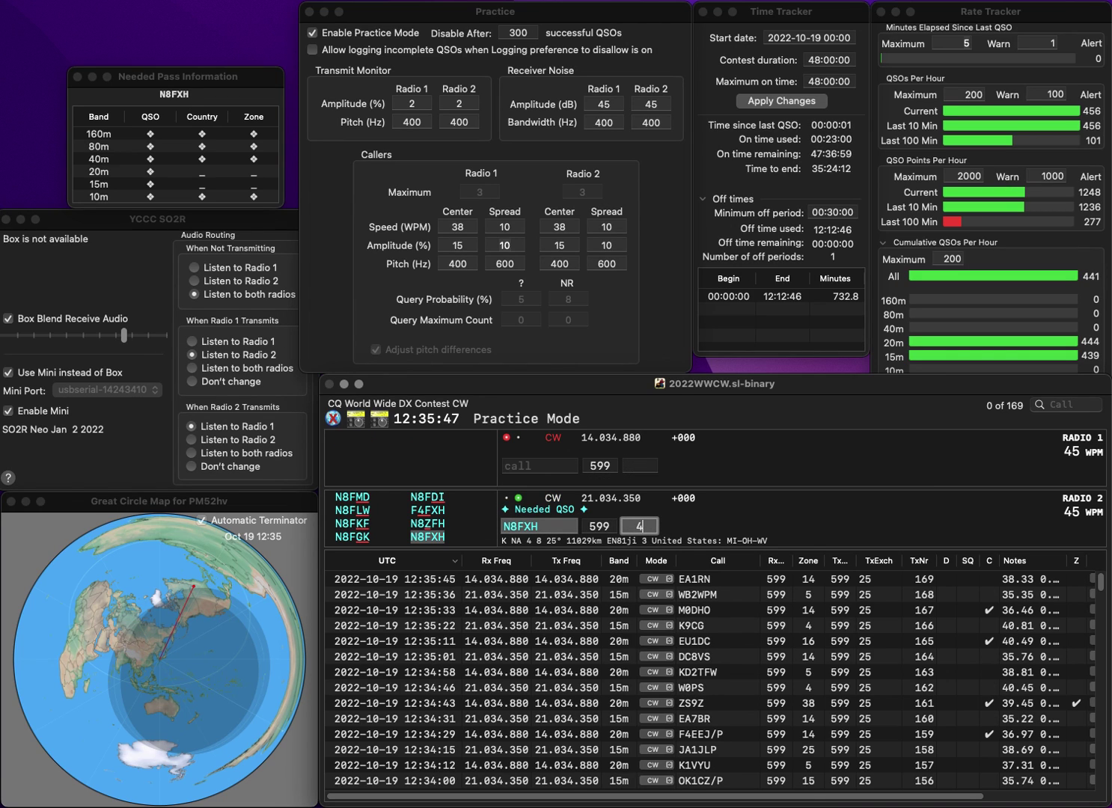
{"action": "key", "text": "Return"}
Enter the call sign SP3CYY on Radio 1 and send its exchange
{"action": "type", "text": "SP"}
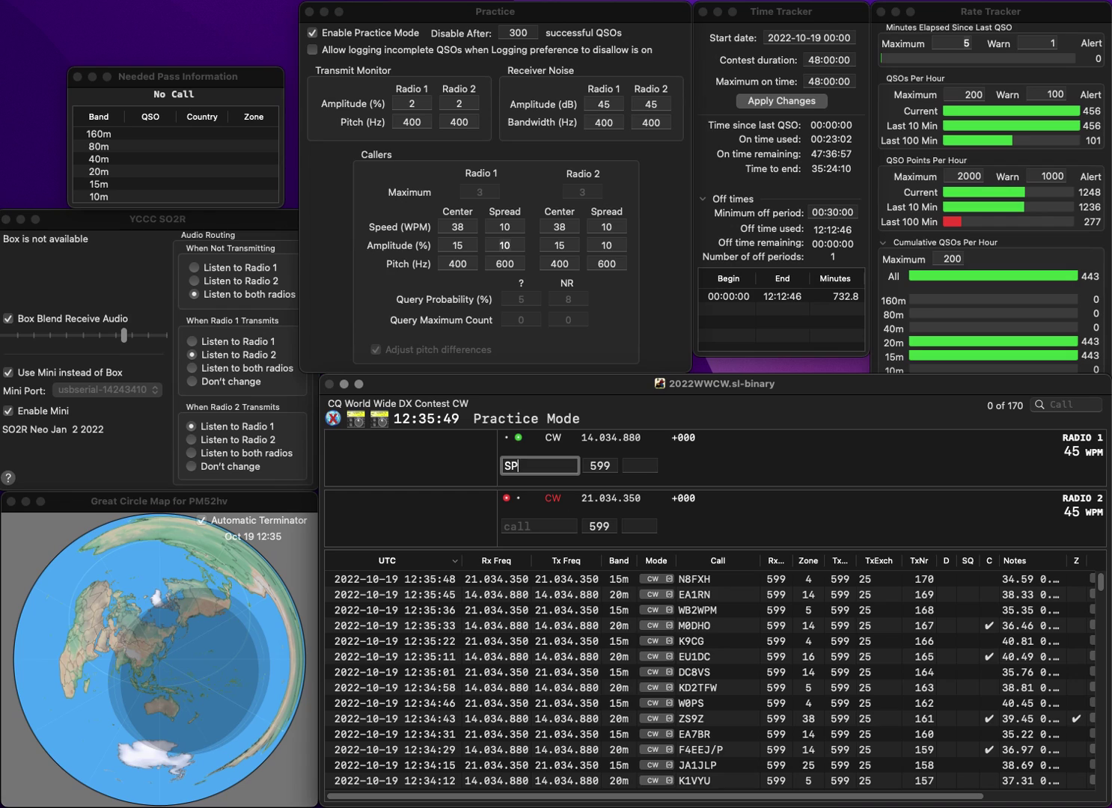
{"action": "type", "text": "3CYY"}
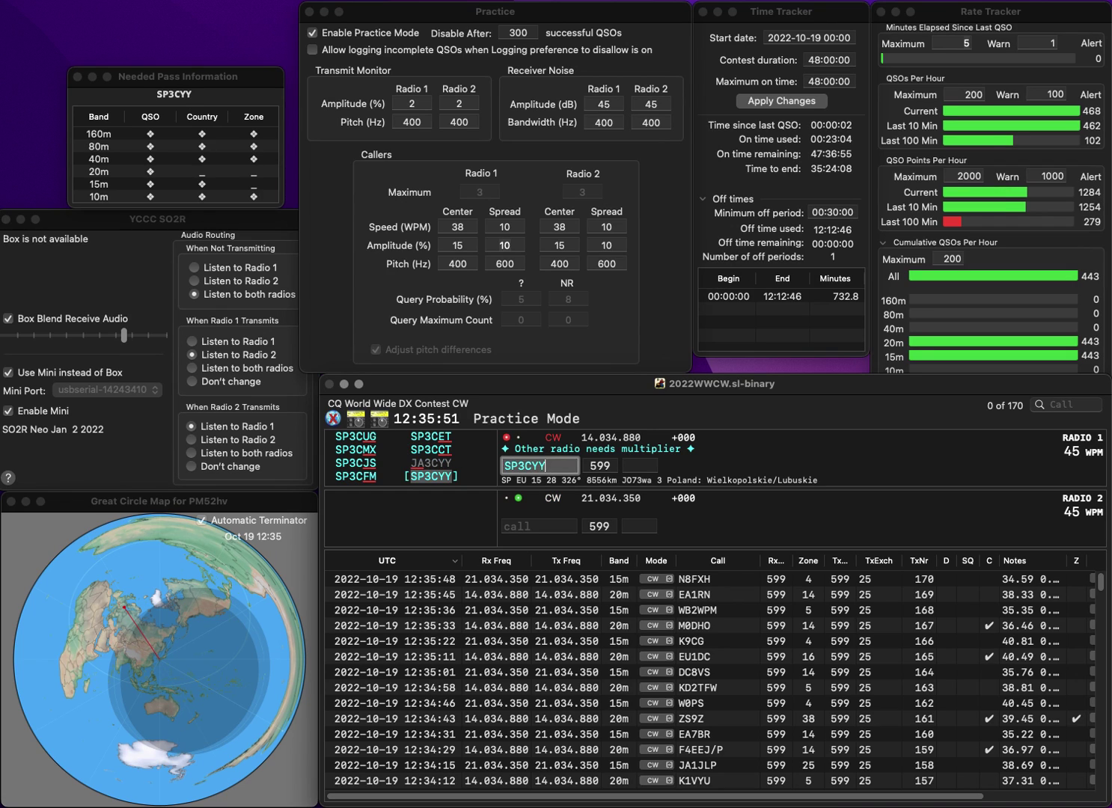
{"action": "key", "text": "Return"}
{"action": "type", "text": "0WF"}
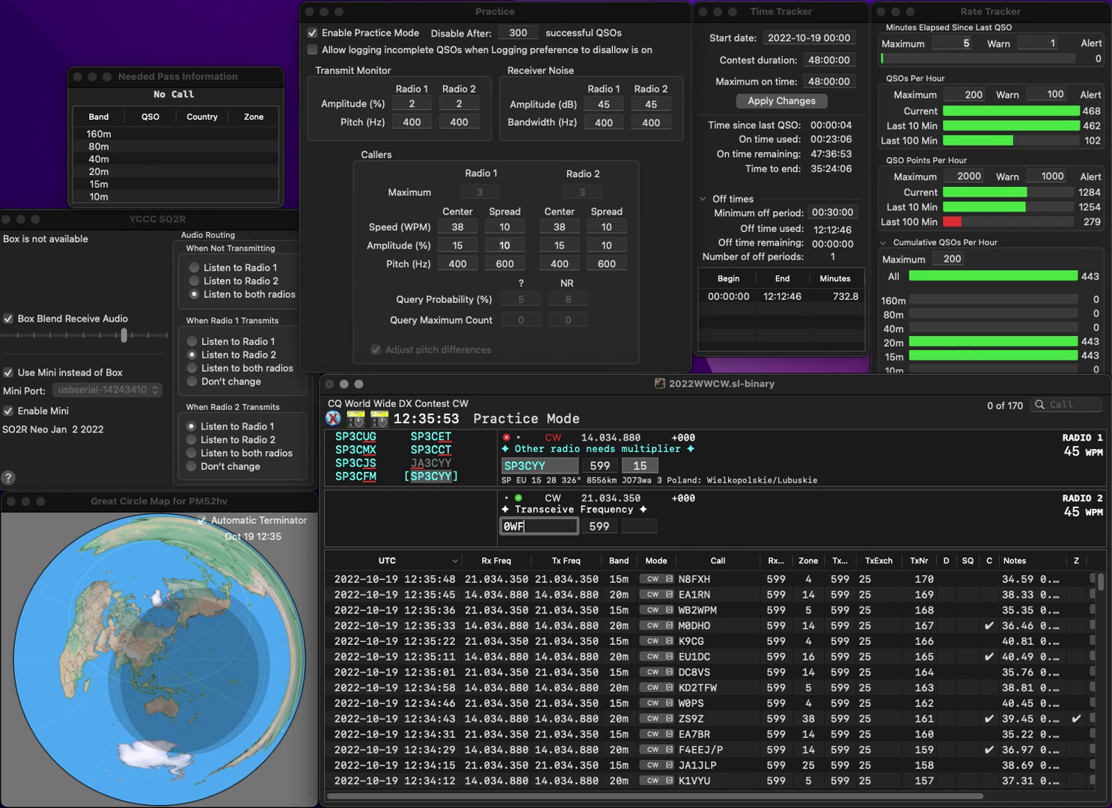
{"action": "key", "text": "Home"}
{"action": "type", "text": "KD"}
{"action": "key", "text": "Return"}
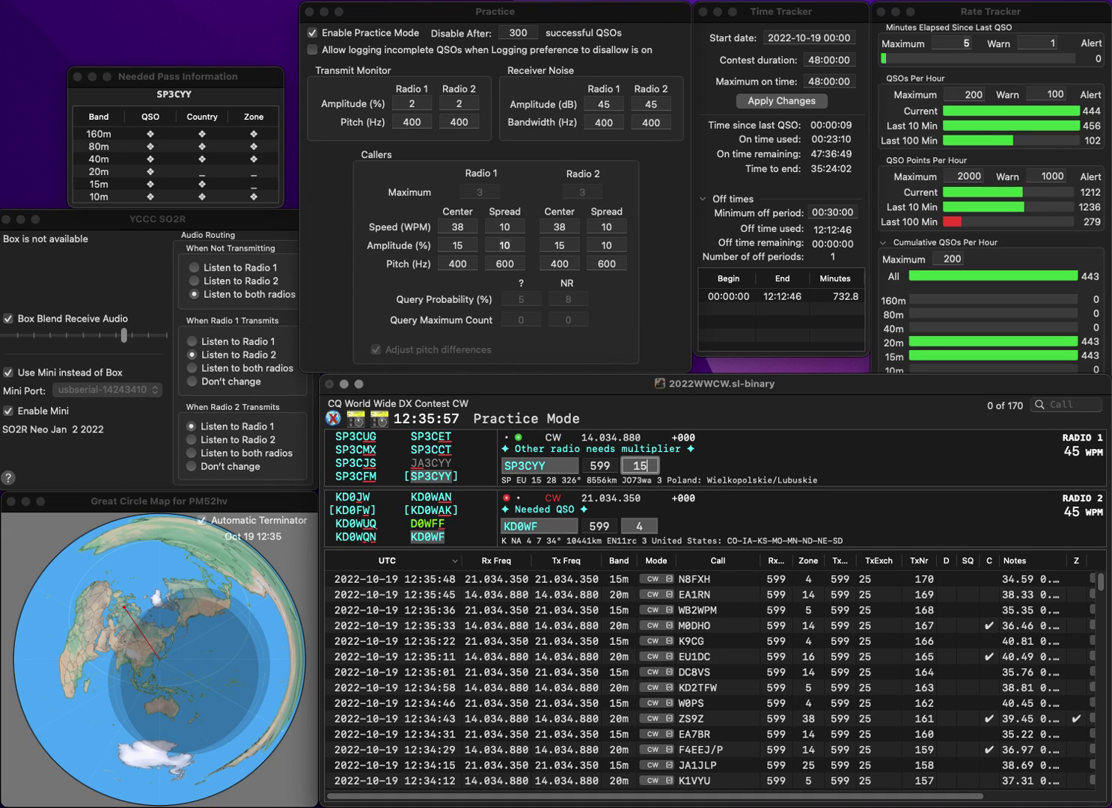
{"action": "key", "text": "Return"}
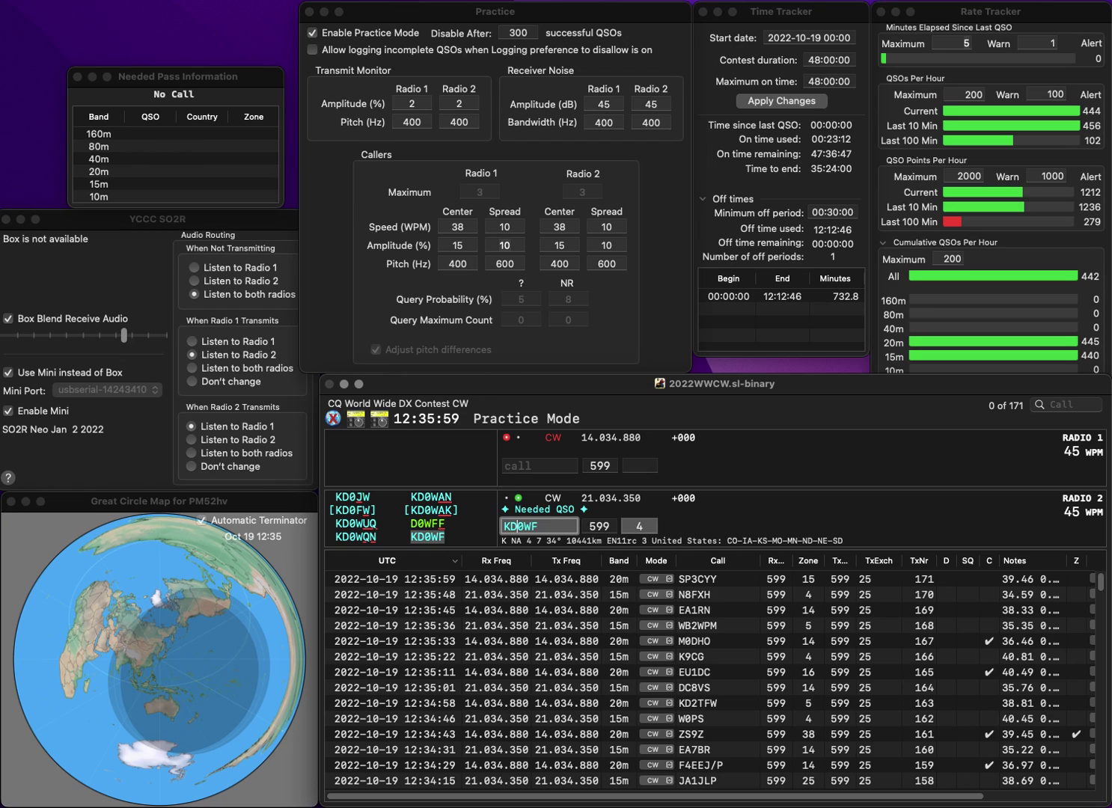
{"action": "key", "text": "Return"}
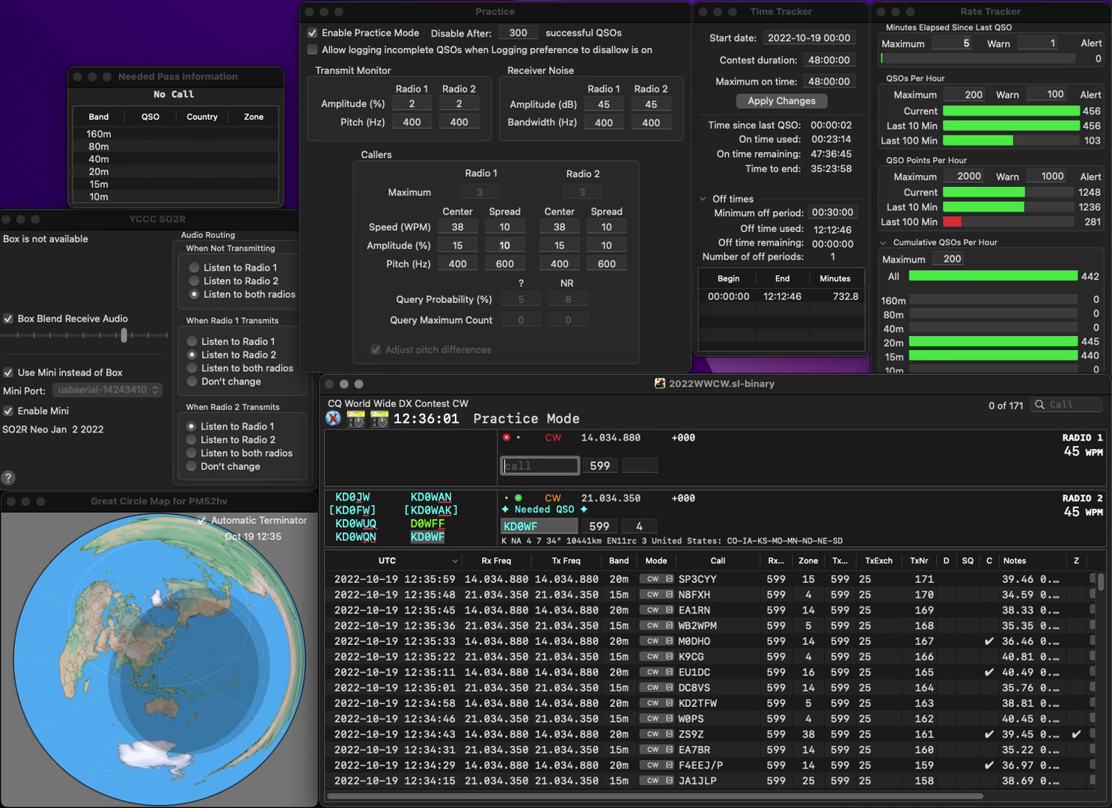
{"action": "type", "text": "RW3S"}
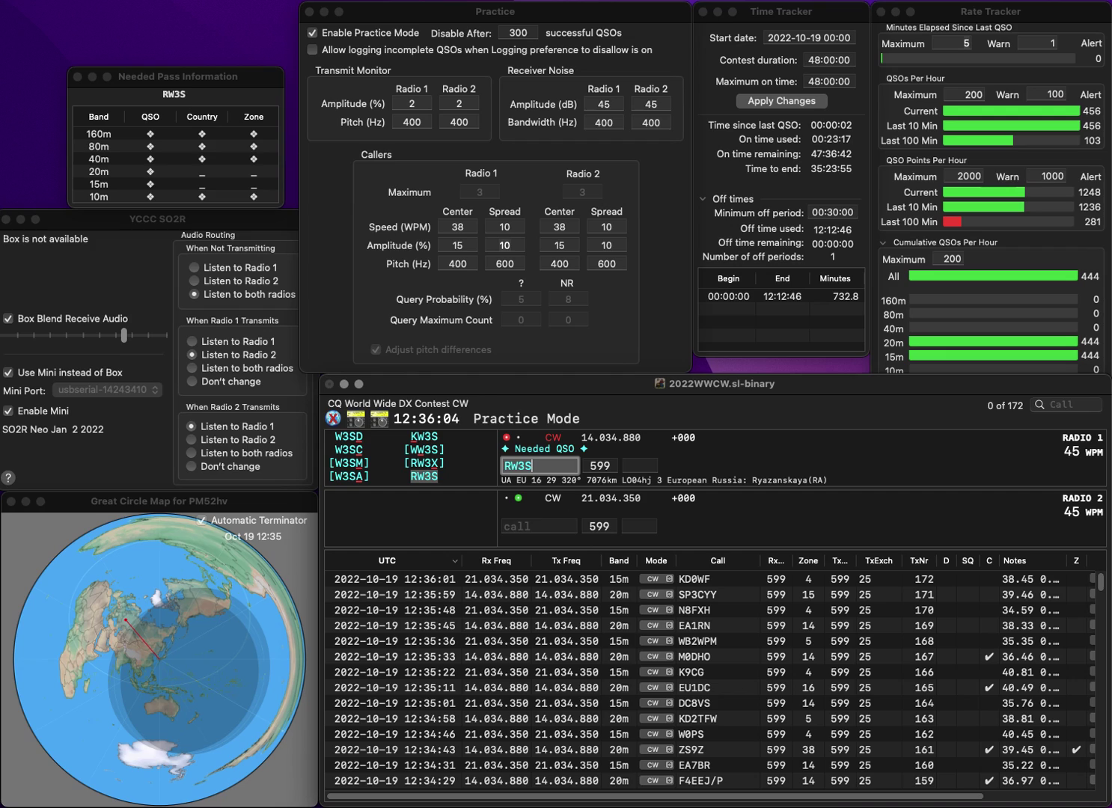
{"action": "key", "text": "Return"}
{"action": "type", "text": "B1CX"}
{"action": "key", "text": "Up"}
{"action": "type", "text": "Y"}
{"action": "key", "text": "Return"}
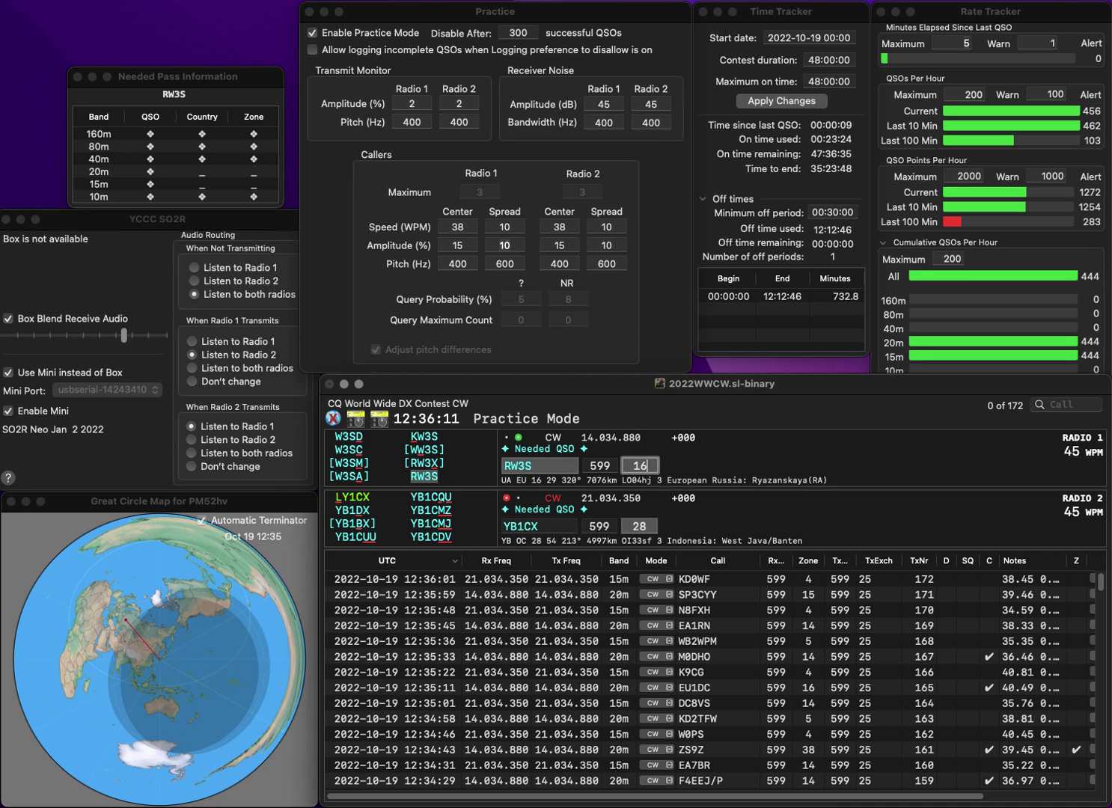
{"action": "key", "text": "Return"}
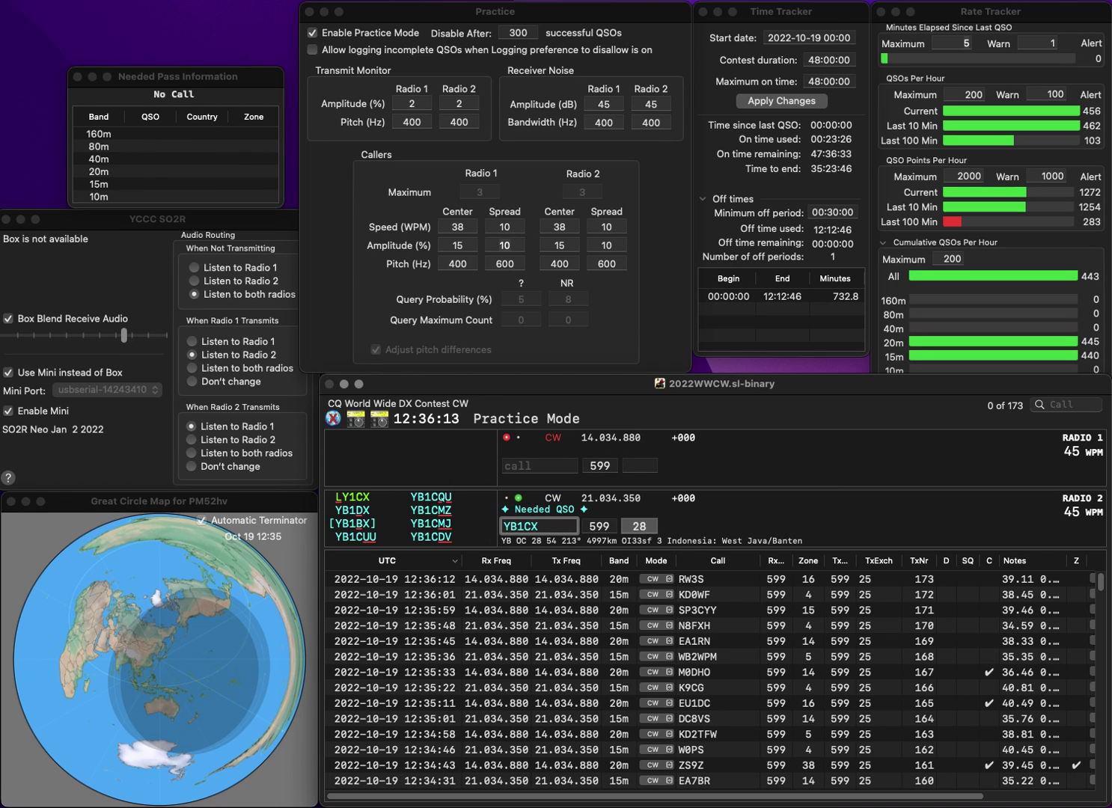
{"action": "key", "text": "Left"}
{"action": "key", "text": "Left"}
{"action": "key", "text": "Left"}
{"action": "key", "text": "Left"}
{"action": "type", "text": "D"}
{"action": "key", "text": "Delete"}
{"action": "key", "text": "End"}
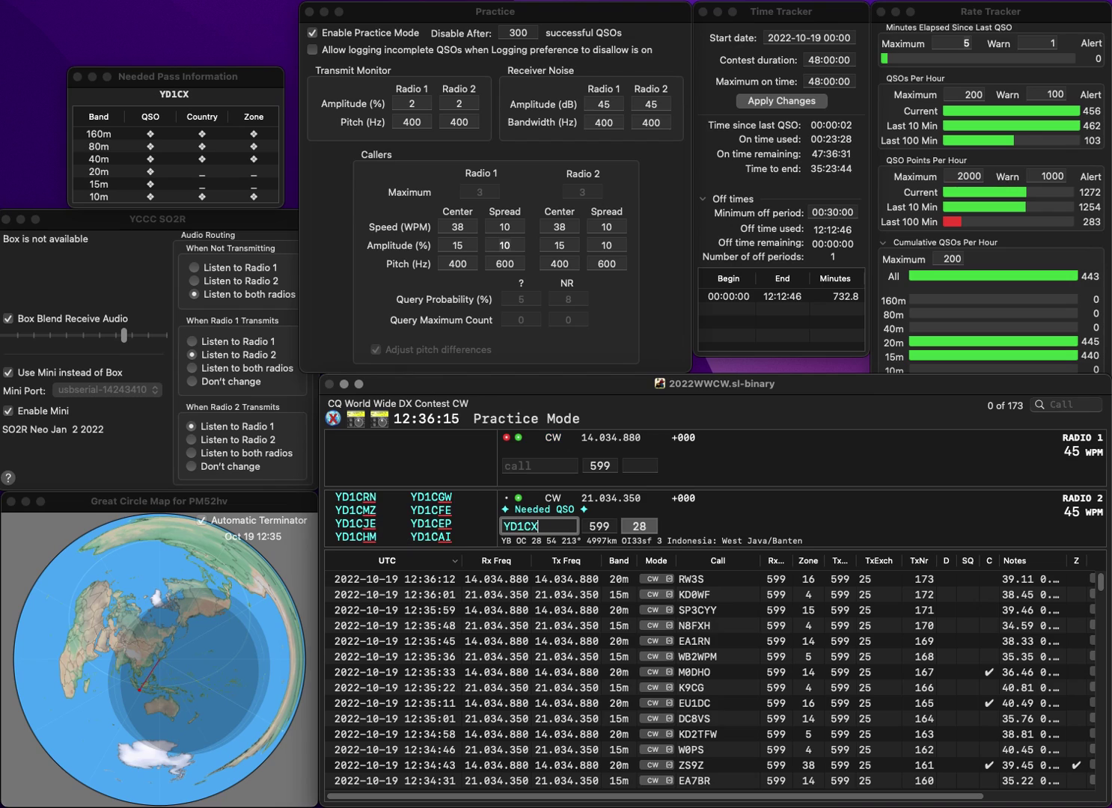
{"action": "type", "text": "S"}
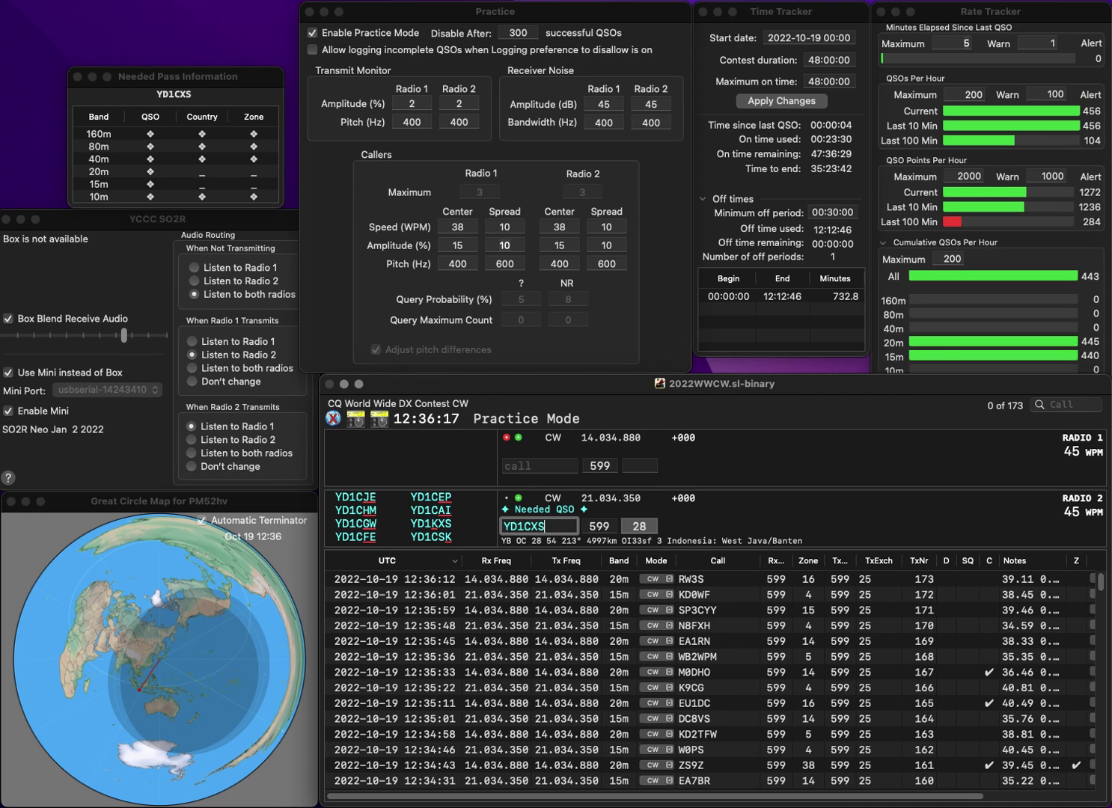
Enter the call sign DM3EA on Radio 1 and send its exchange
{"action": "left_click", "coordinate": [522, 465]}
{"action": "type", "text": "M3EA"}
{"action": "type", "text": "D"}
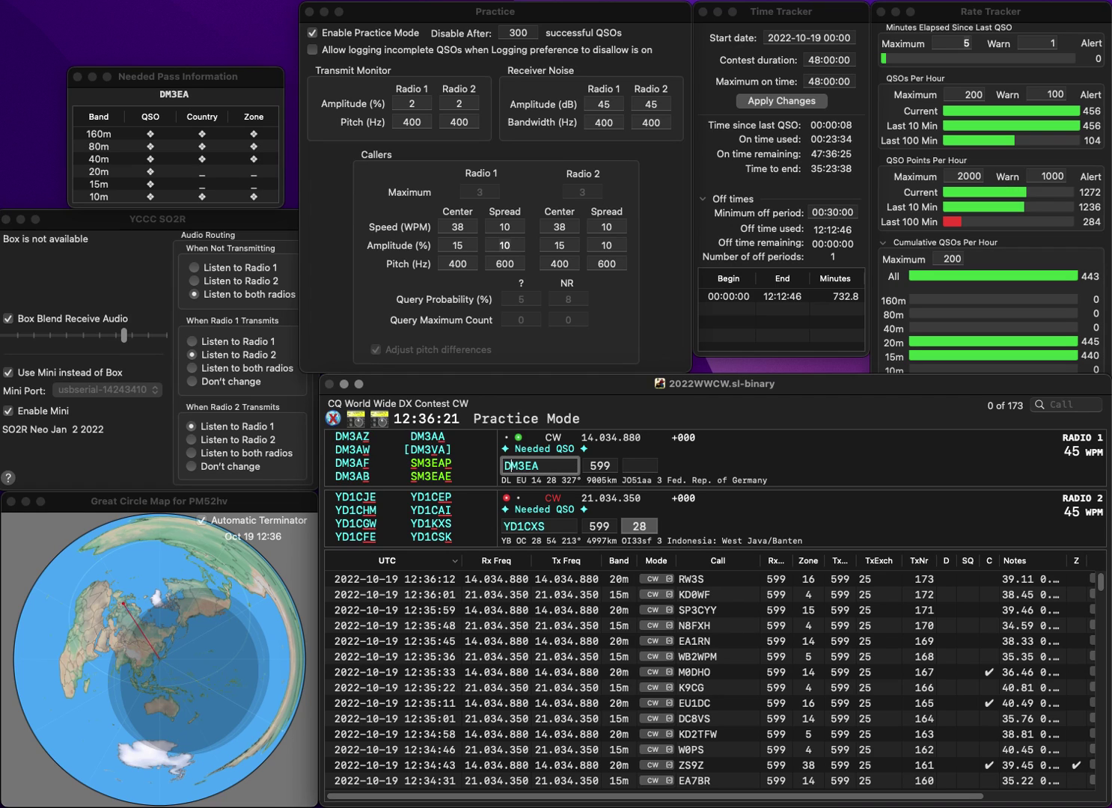
{"action": "key", "text": "Return"}
Correct the Radio 2 call sign to YD1KXS and send its exchange
{"action": "left_click", "coordinate": [556, 526]}
{"action": "key", "text": "BackSpace"}
{"action": "key", "text": "BackSpace"}
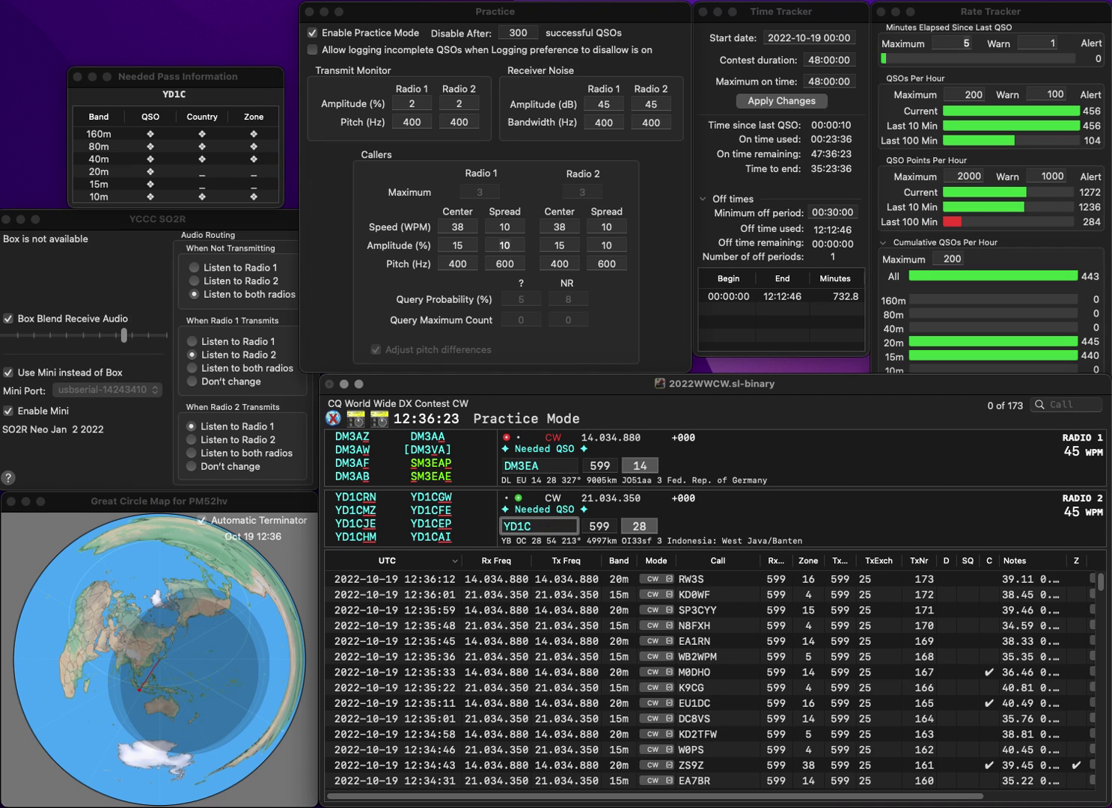
{"action": "key", "text": "BackSpace"}
{"action": "type", "text": "KX"}
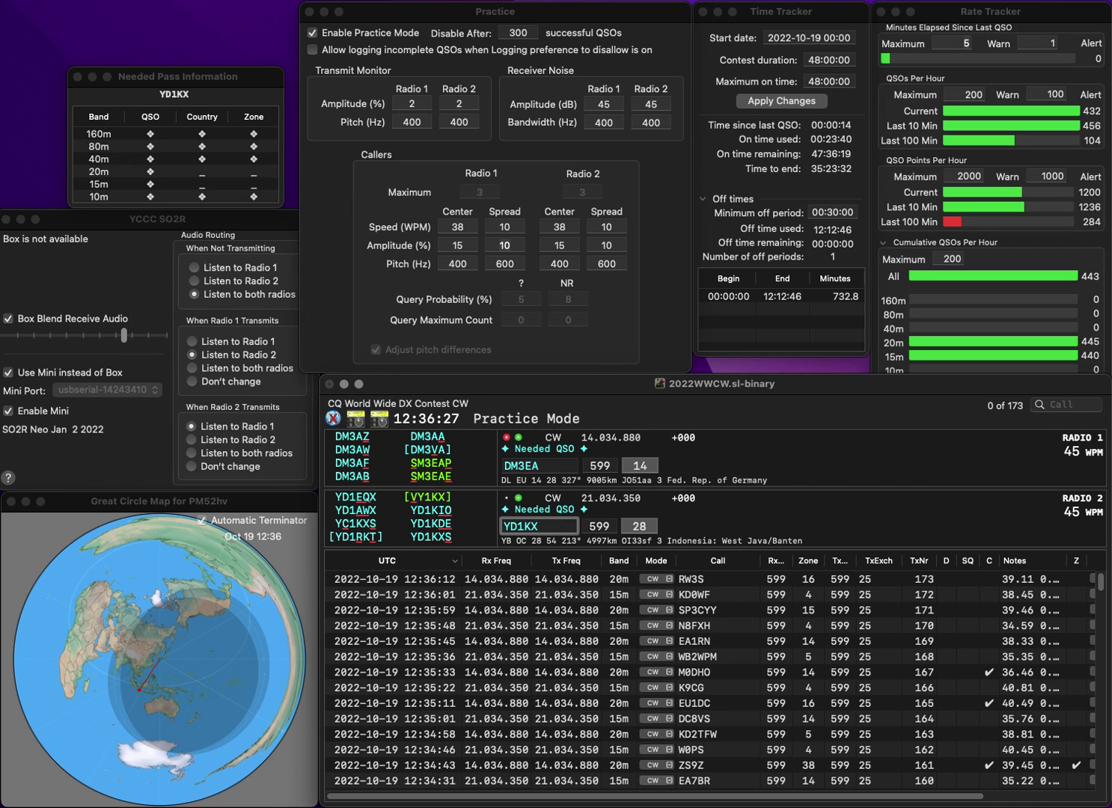
{"action": "type", "text": "S"}
{"action": "key", "text": "Return"}
Correct the Radio 1 call sign to DM4EA, and log YD1KXS with zone 28 and DM4EA with zone 14
{"action": "key", "text": "Left"}
{"action": "key", "text": "Left"}
{"action": "key", "text": "BackSpace"}
{"action": "type", "text": "4"}
{"action": "key", "text": "Return"}
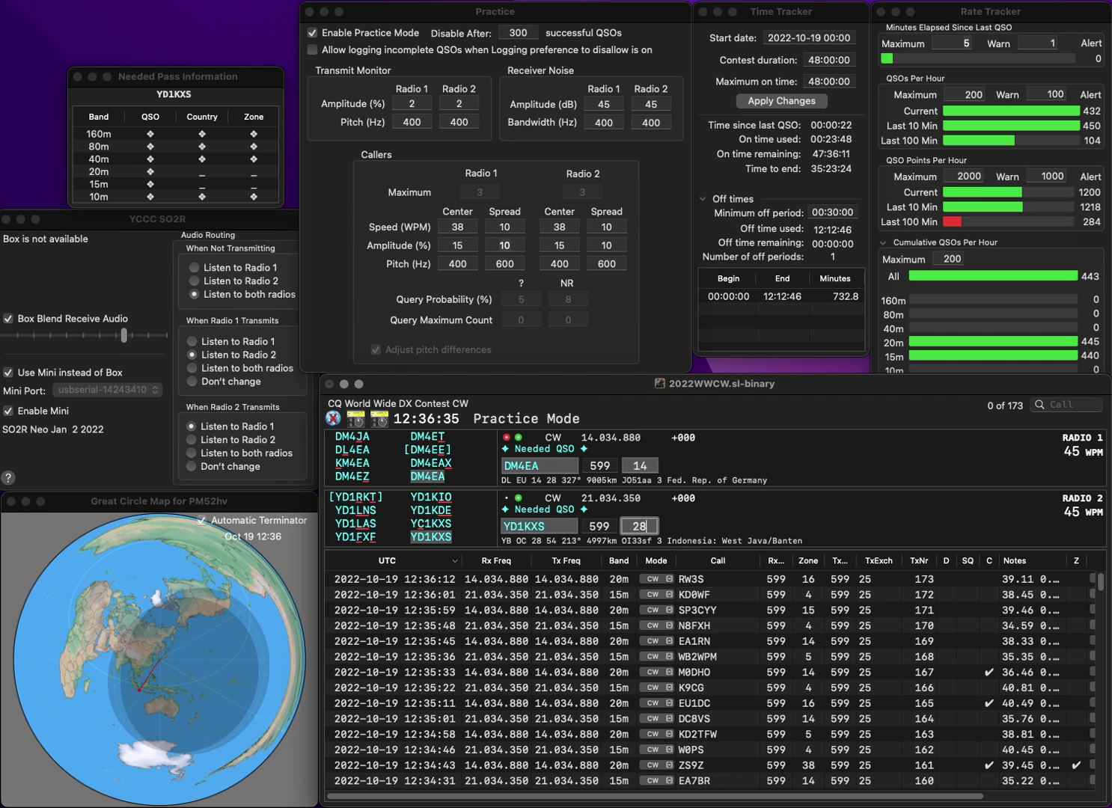
{"action": "key", "text": "Return"}
{"action": "key", "text": "Return"}
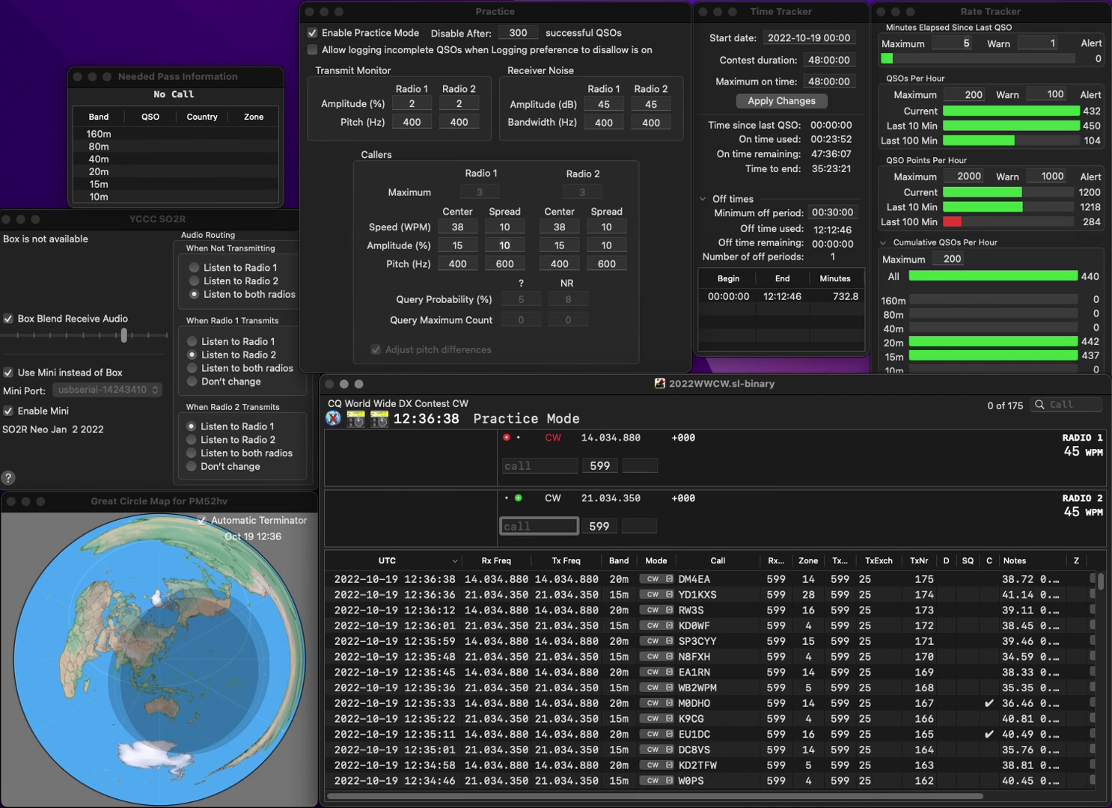
Answer KG4V on Radio 2 and F1FJR on Radio 1, and log them with zones 5 and 14
{"action": "type", "text": "KG4V"}
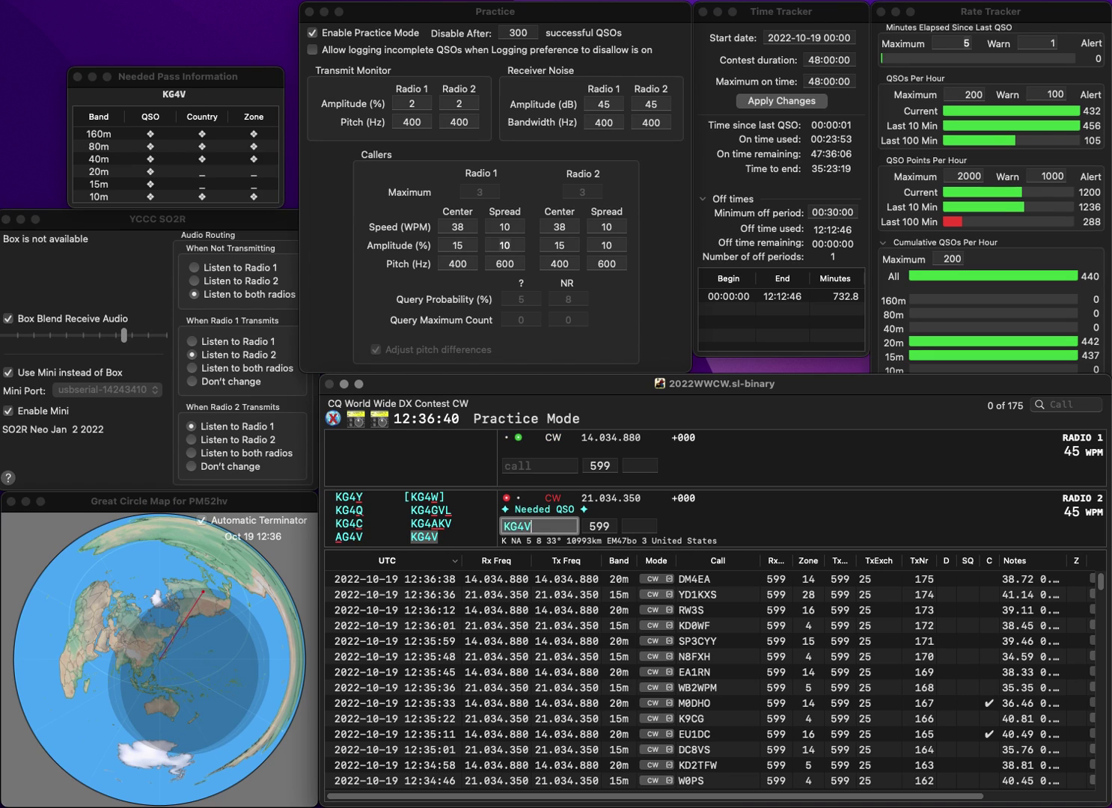
{"action": "key", "text": "Return"}
{"action": "type", "text": "F1"}
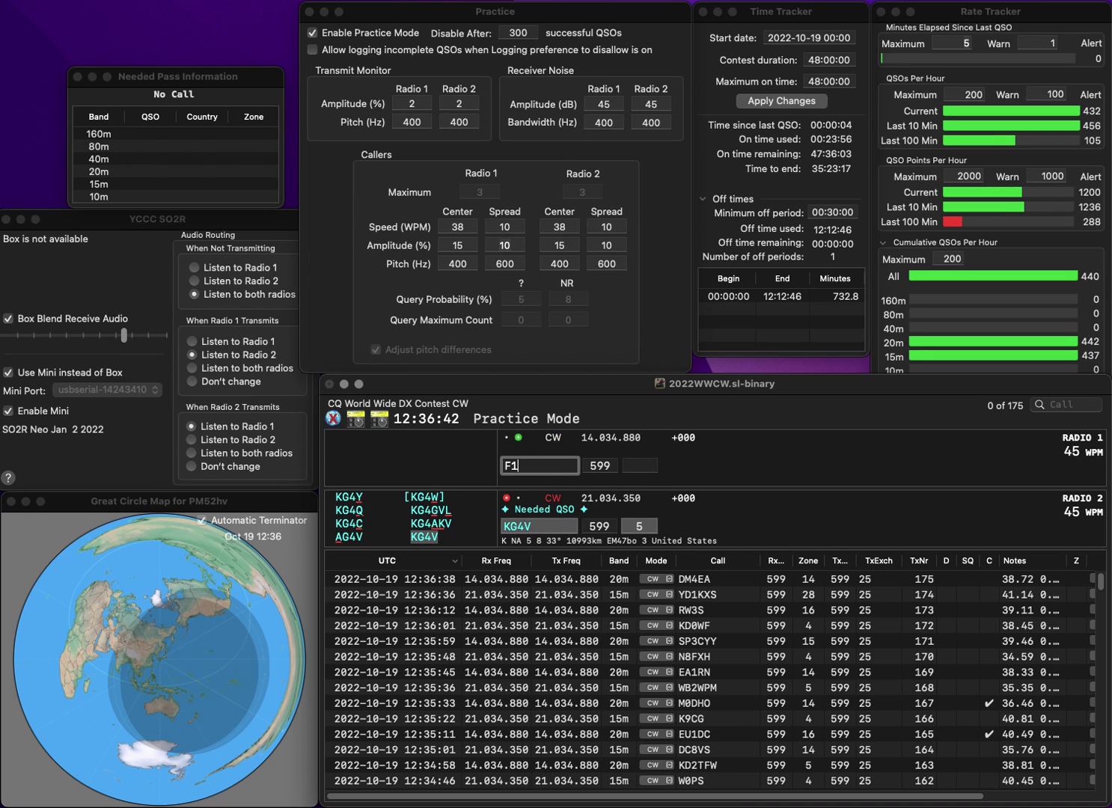
{"action": "type", "text": "FJR"}
{"action": "key", "text": "Return"}
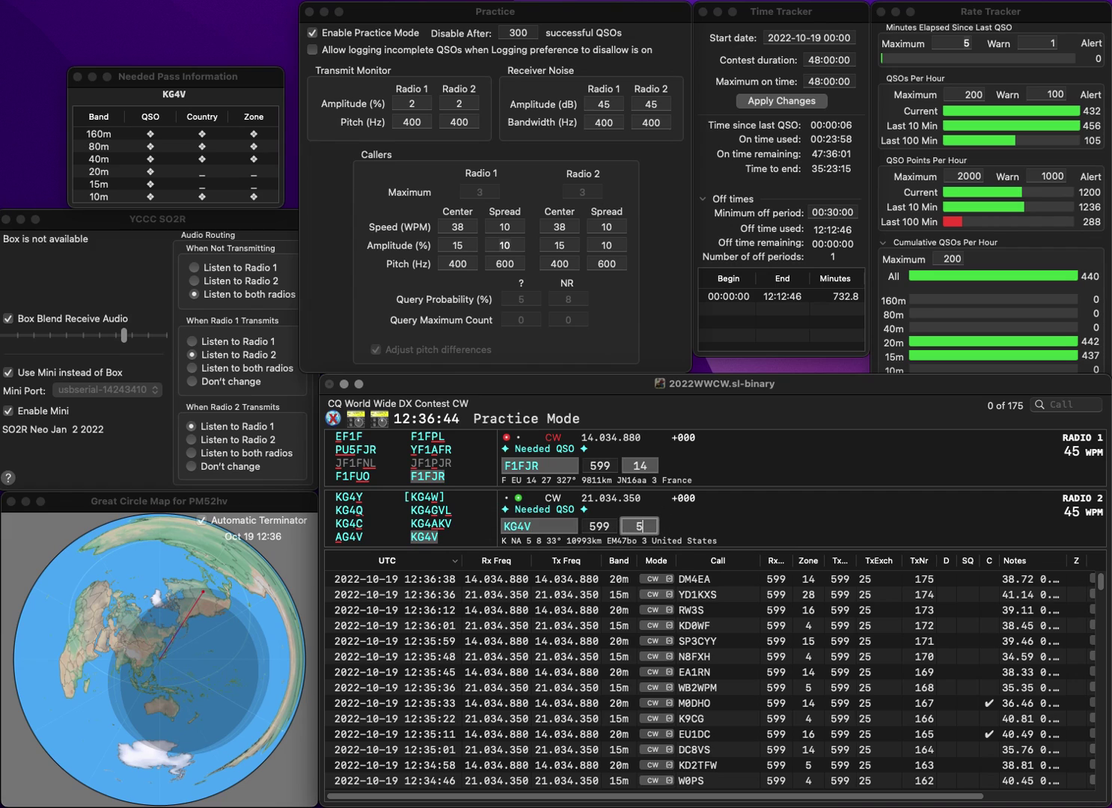
{"action": "key", "text": "Return"}
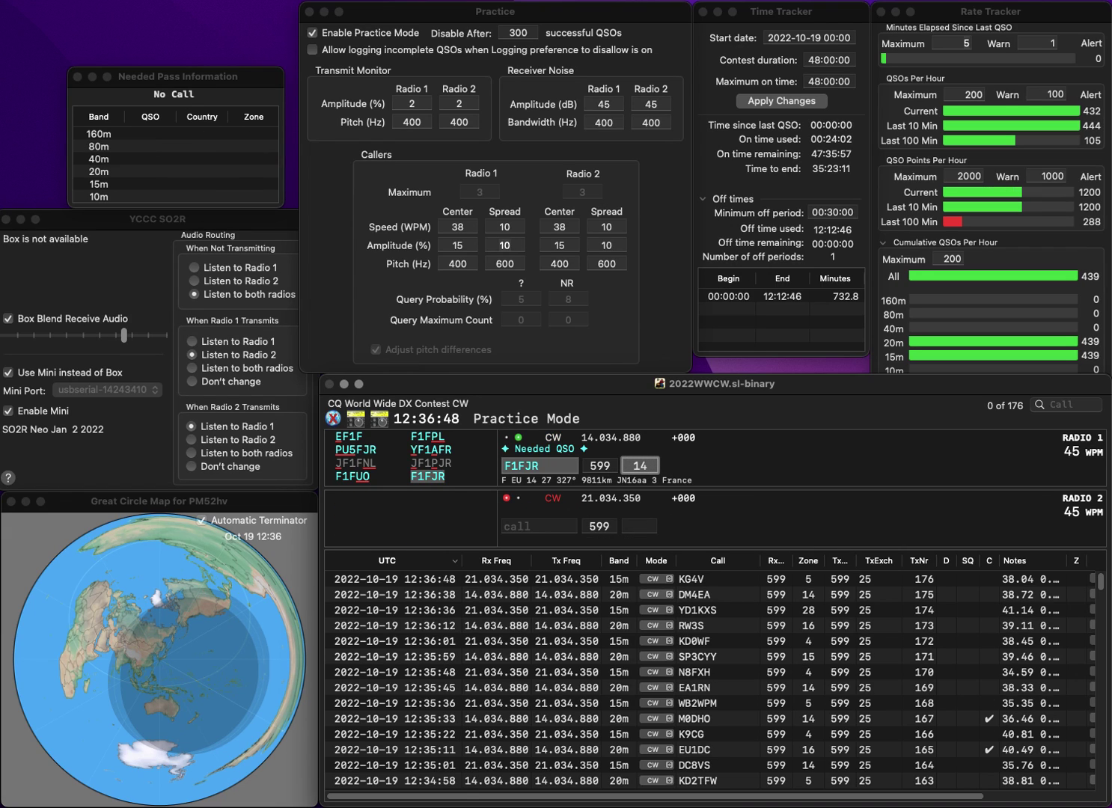
{"action": "key", "text": "Return"}
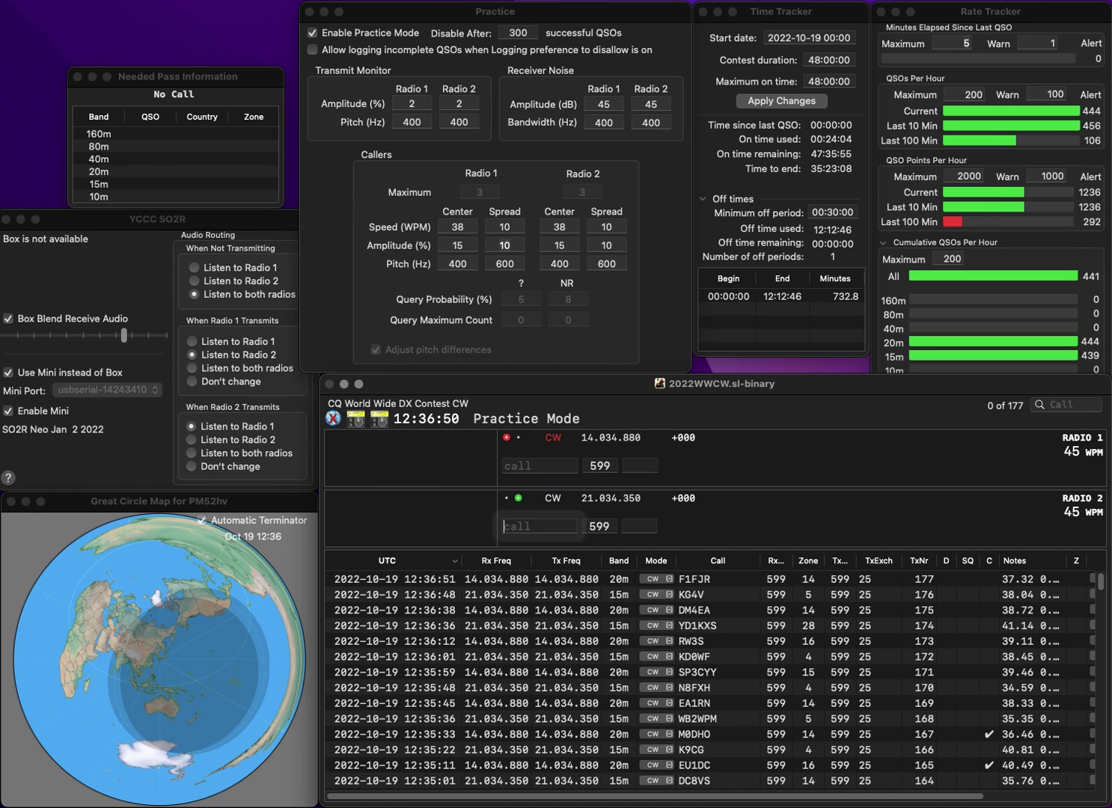
Answer the partial call 0DU on Radio 2, and enter KE3CLF on Radio 1 and send its exchange
{"action": "type", "text": "0DU"}
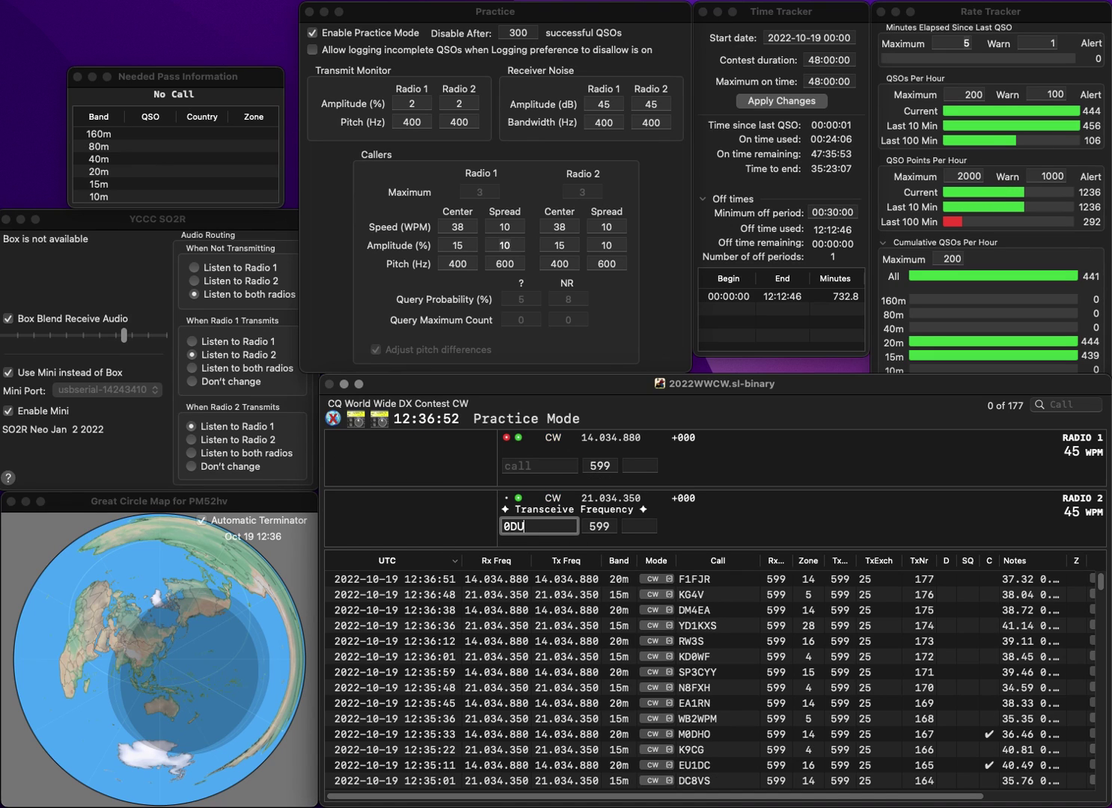
{"action": "key", "text": "Return"}
{"action": "type", "text": "KE3CLF"}
{"action": "key", "text": "Return"}
Answer KD9NHB on Radio 2, and correct the Radio 1 call sign to CE3CLF and send its exchange
{"action": "type", "text": "KD9NHB"}
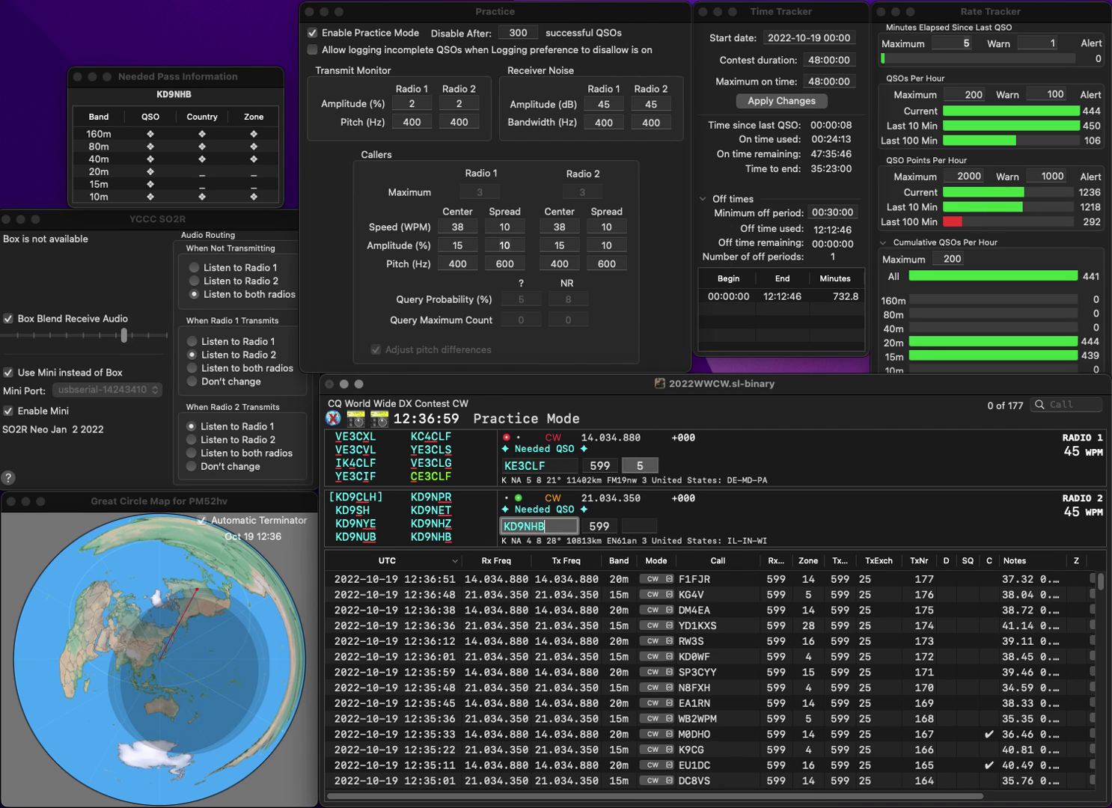
{"action": "key", "text": "Return"}
{"action": "key", "text": "Delete"}
{"action": "type", "text": "C"}
{"action": "key", "text": "Return"}
Log KD9NHB on Radio 2 with zone 4 and CE3CLF on Radio 1 with zone 12
{"action": "key", "text": "space"}
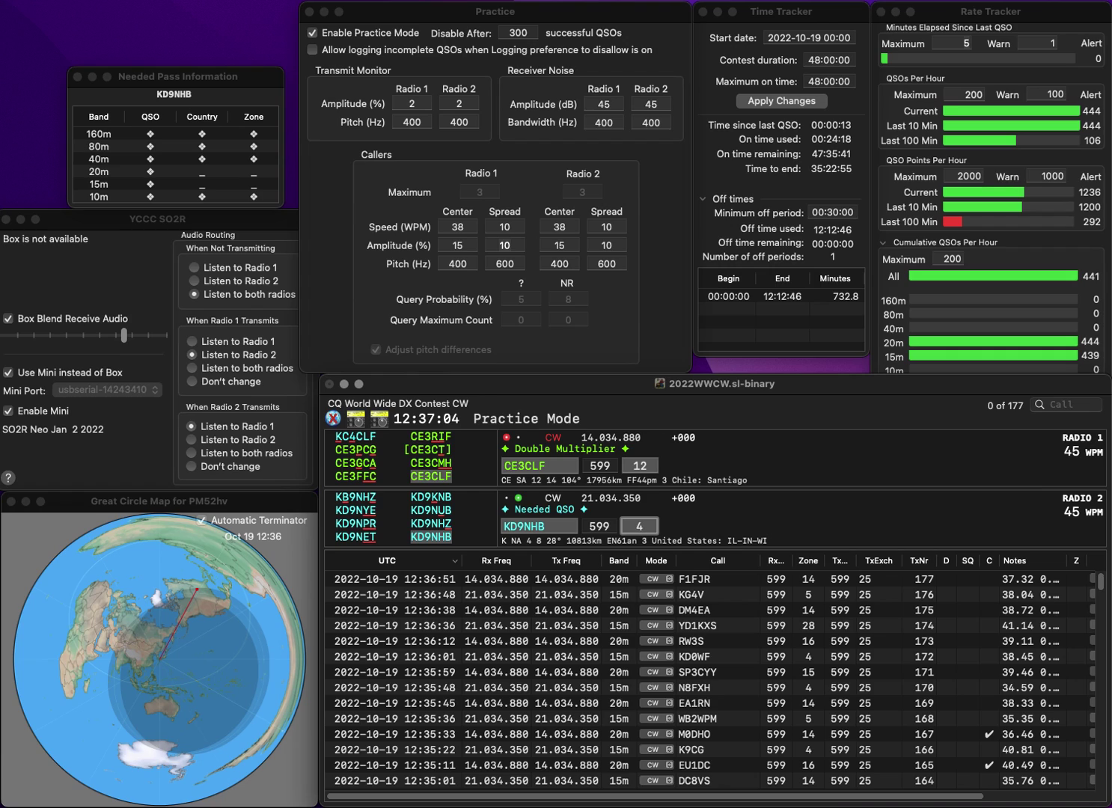
{"action": "key", "text": "Return"}
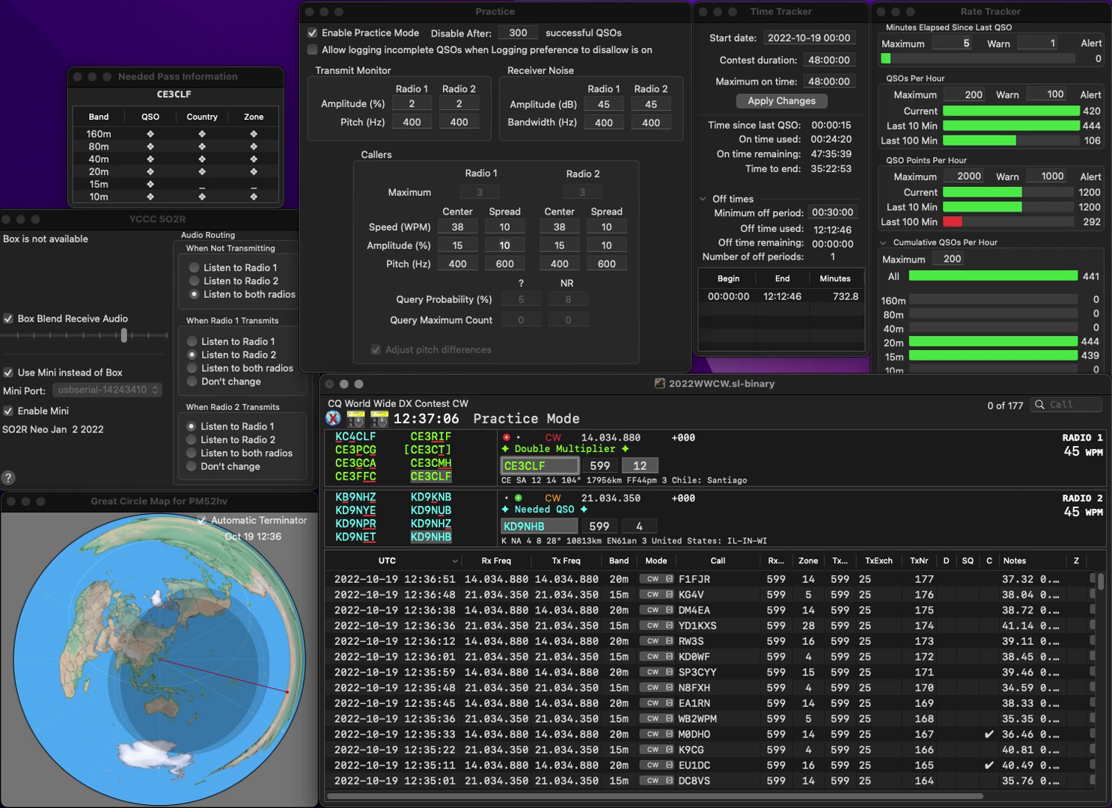
{"action": "key", "text": "space"}
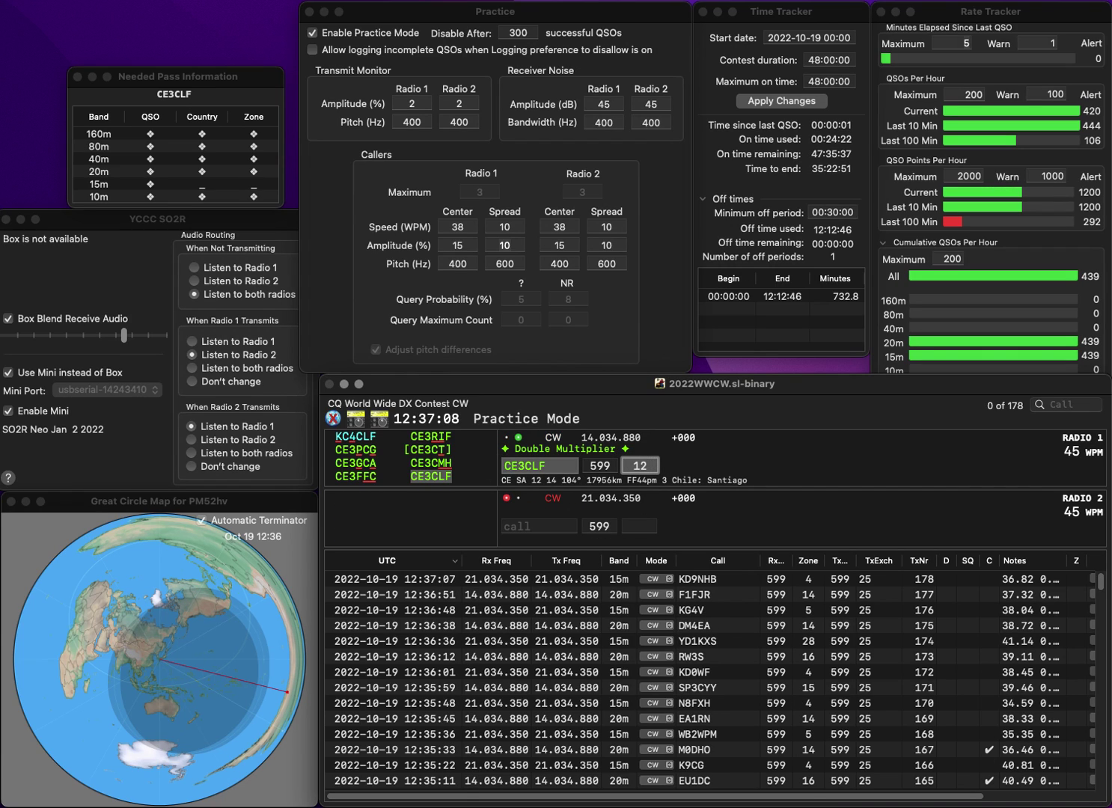
{"action": "key", "text": "Return"}
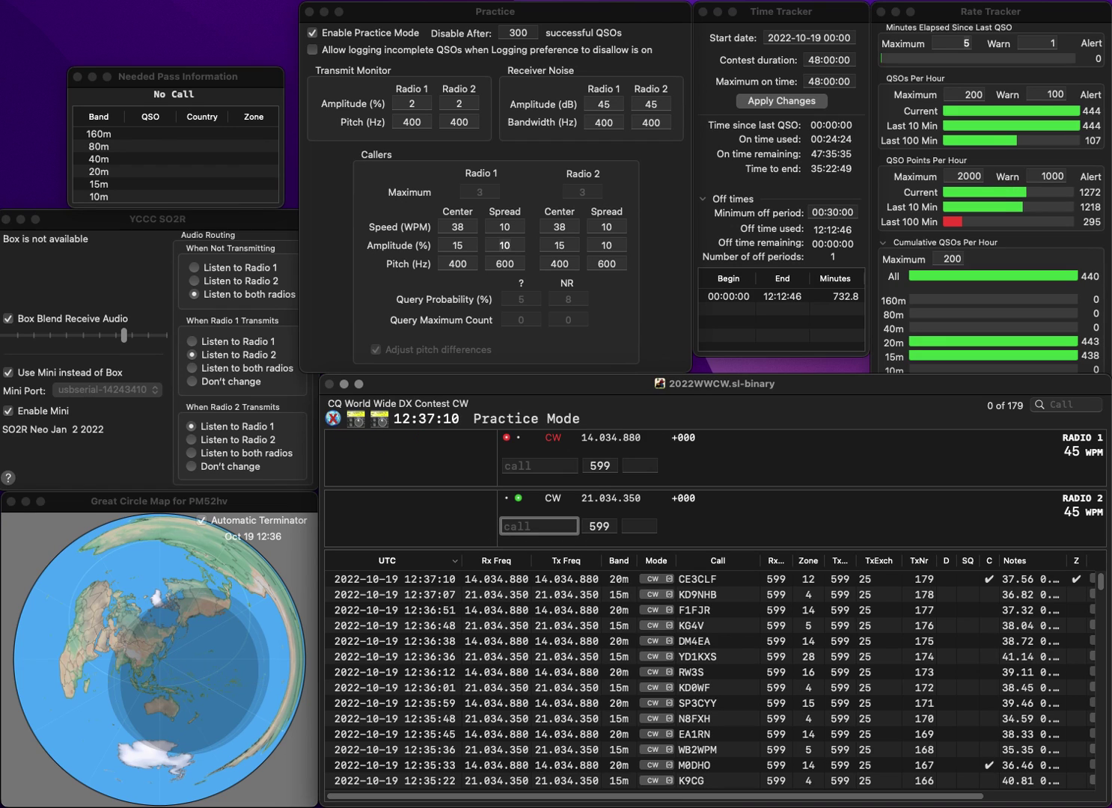
{"action": "type", "text": "TW"}
{"action": "key", "text": "Left"}
{"action": "key", "text": "Left"}
{"action": "type", "text": "W1"}
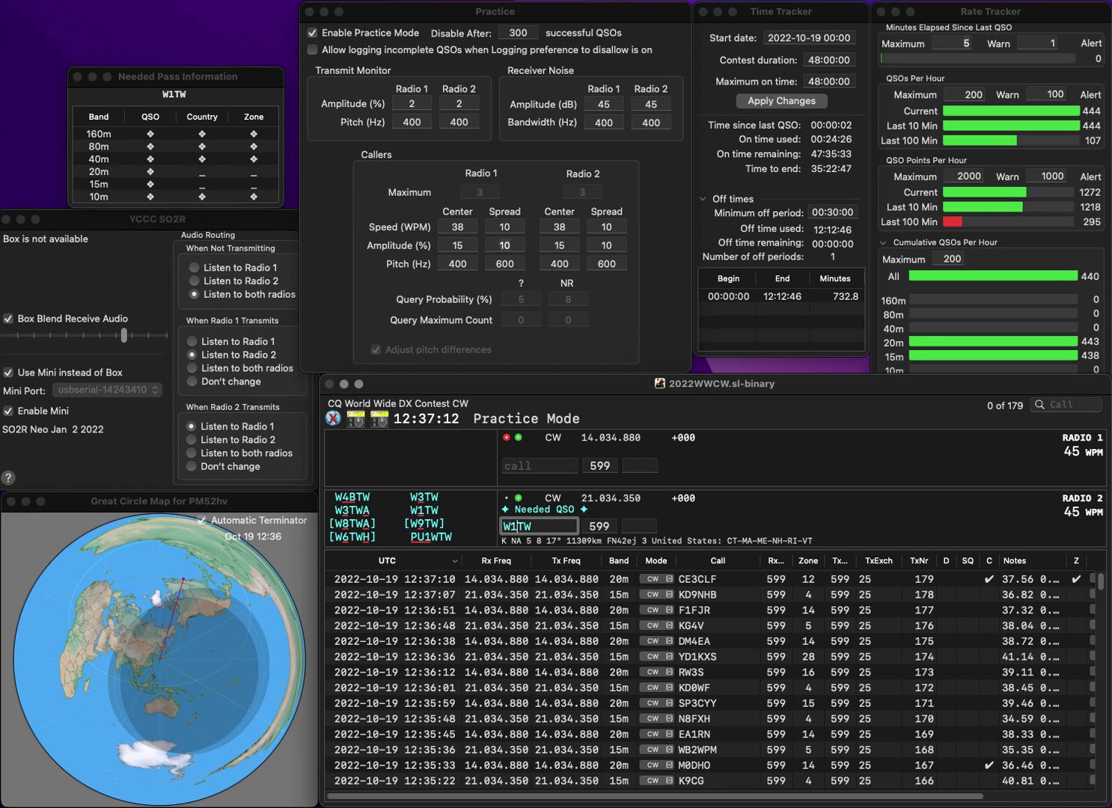
{"action": "key", "text": "Return"}
{"action": "type", "text": "W"}
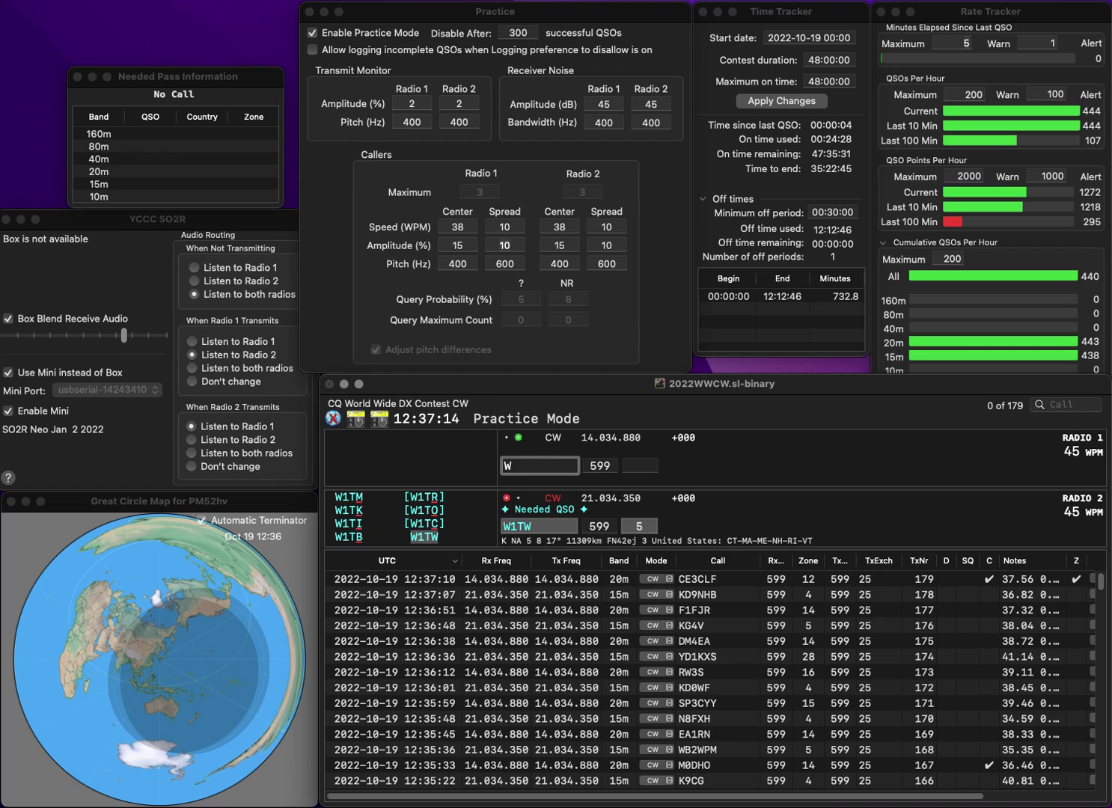
{"action": "type", "text": "B9W"}
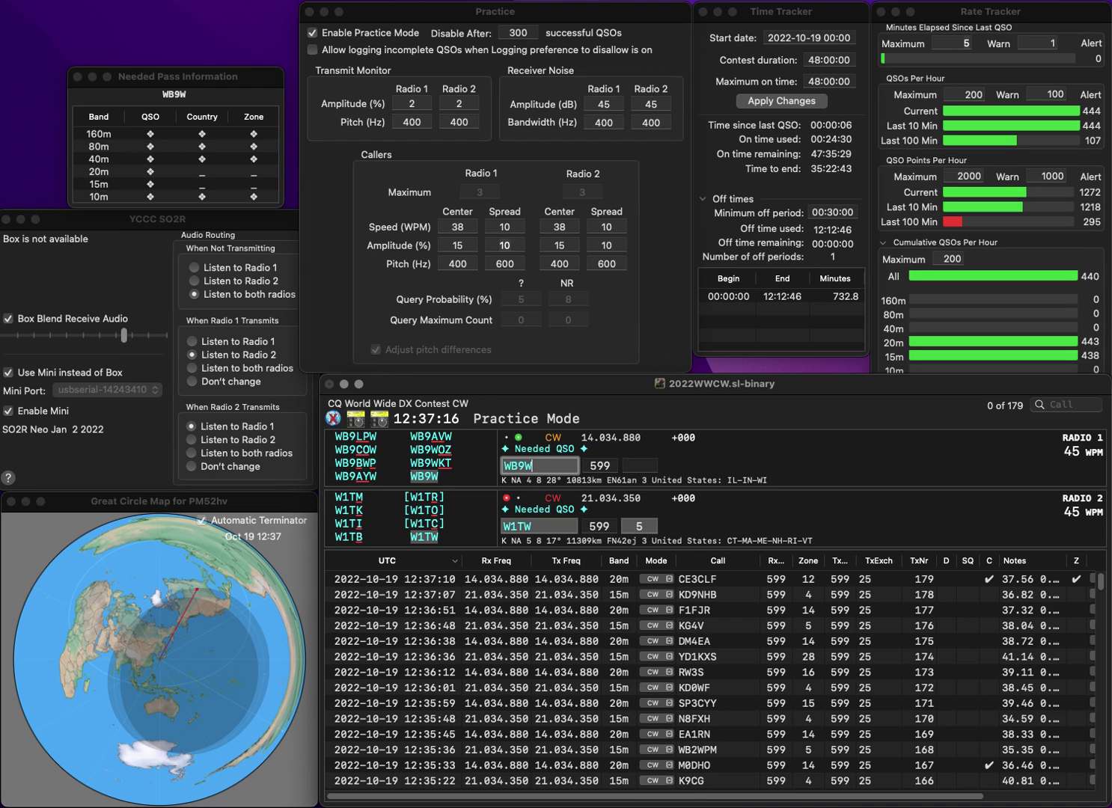
{"action": "key", "text": "Return"}
Correct the Radio 2 call sign to W3TW and send its exchange
{"action": "key", "text": "space"}
{"action": "key", "text": "Left"}
{"action": "key", "text": "Left"}
{"action": "key", "text": "BackSpace"}
{"action": "type", "text": "3"}
{"action": "key", "text": "Return"}
{"action": "key", "text": "space"}
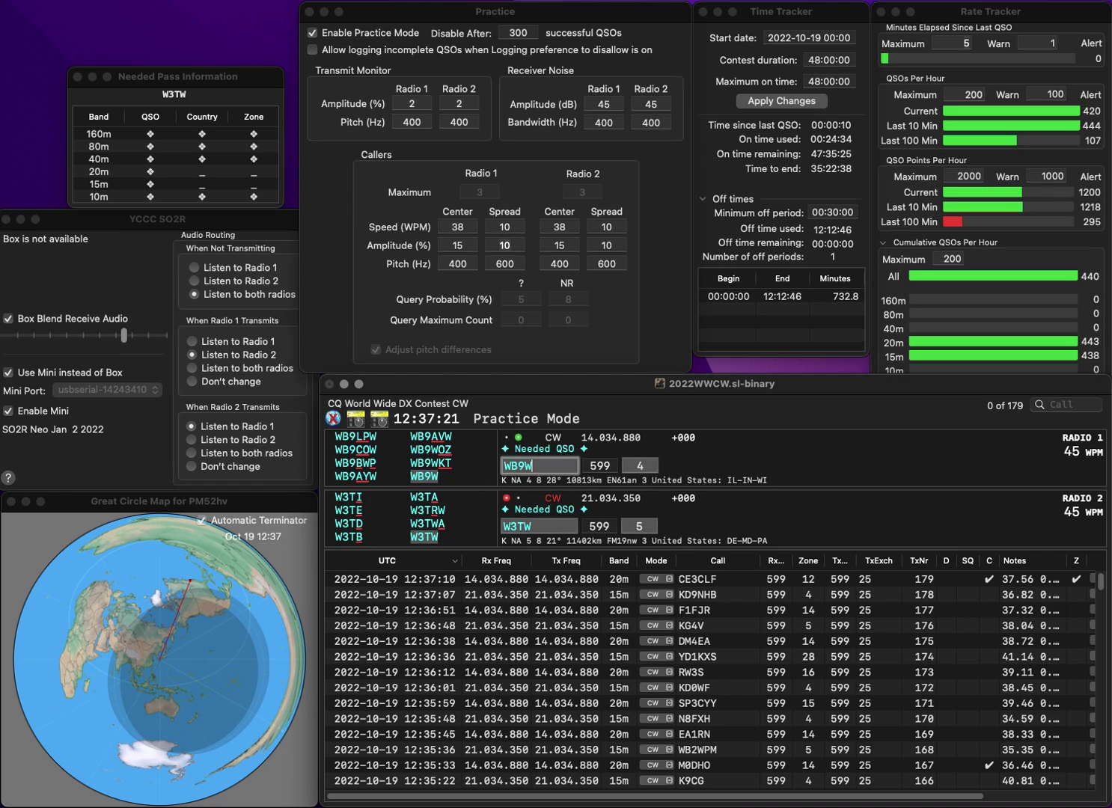
{"action": "key", "text": "Return"}
{"action": "key", "text": "Return"}
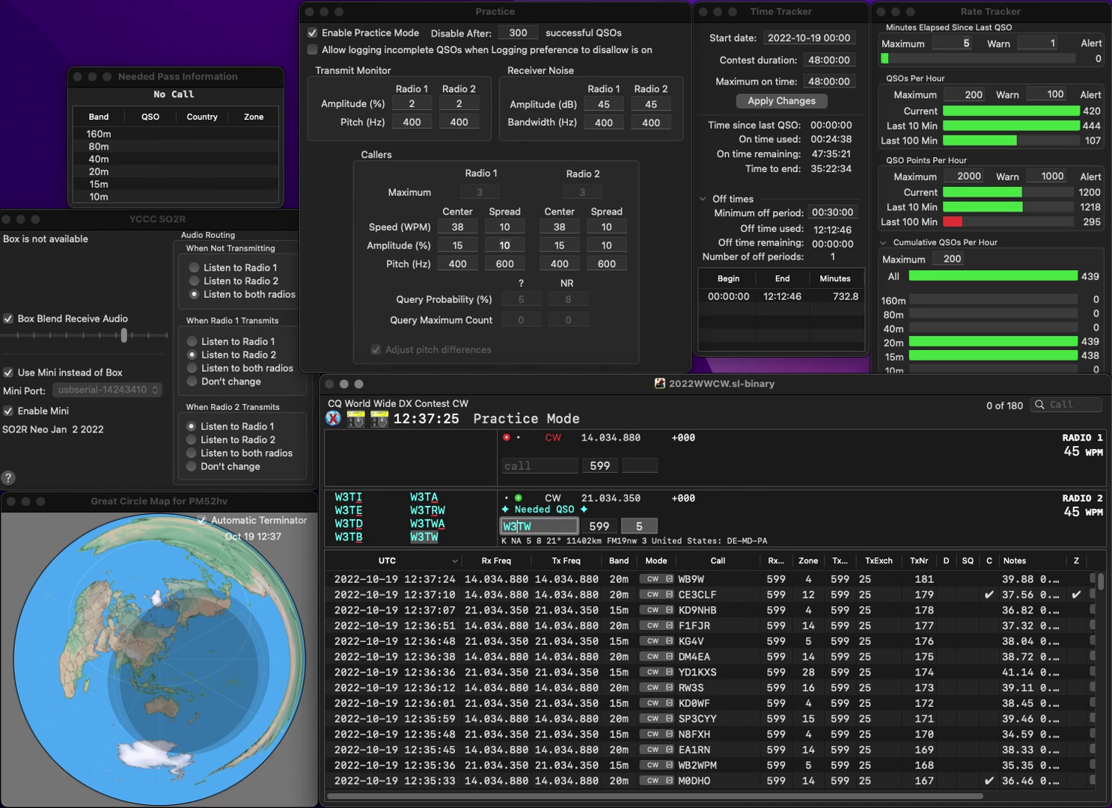
{"action": "key", "text": "Return"}
{"action": "type", "text": "SP6JZ"}
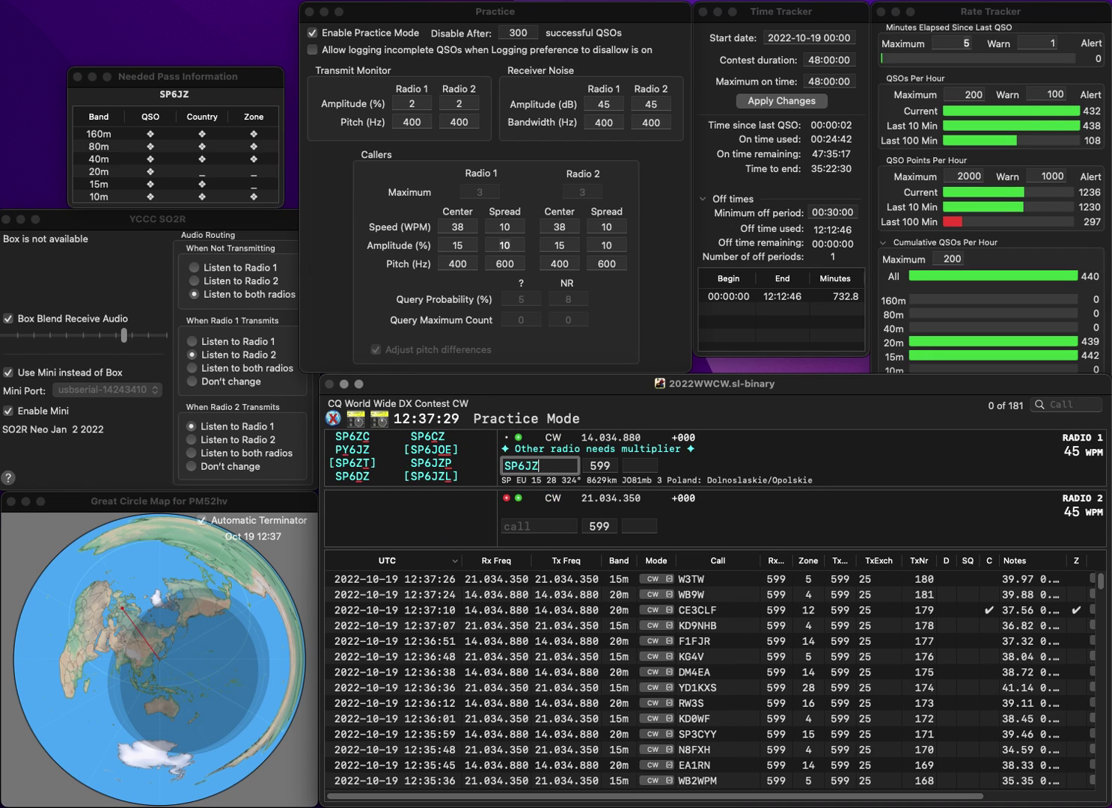
{"action": "type", "text": "L"}
{"action": "key", "text": "Return"}
{"action": "type", "text": "G2"}
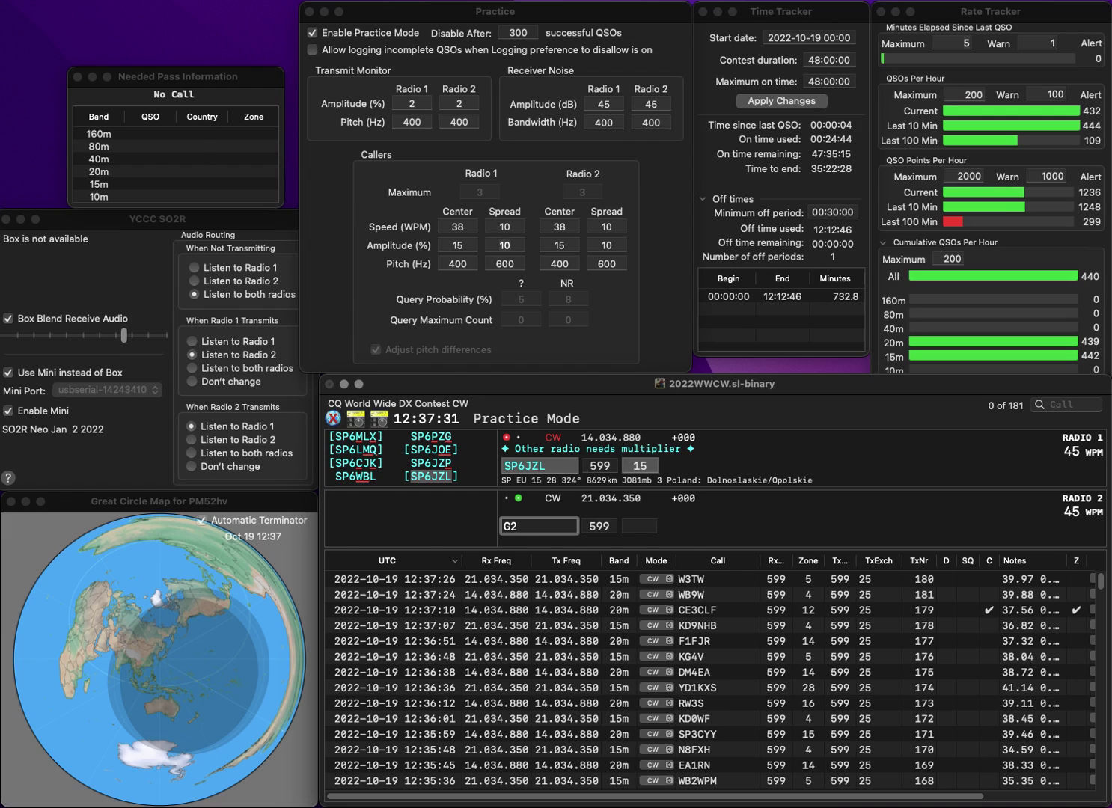
{"action": "type", "text": "VAK/5"}
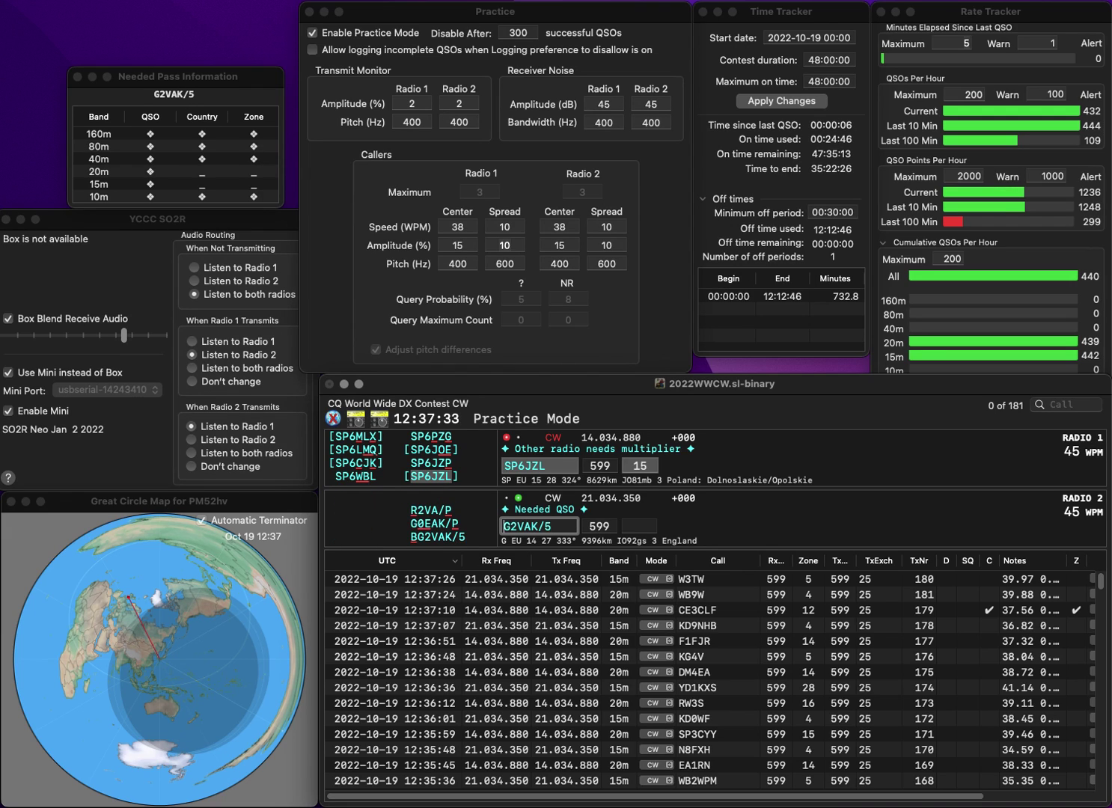
{"action": "type", "text": "B"}
{"action": "key", "text": "Return"}
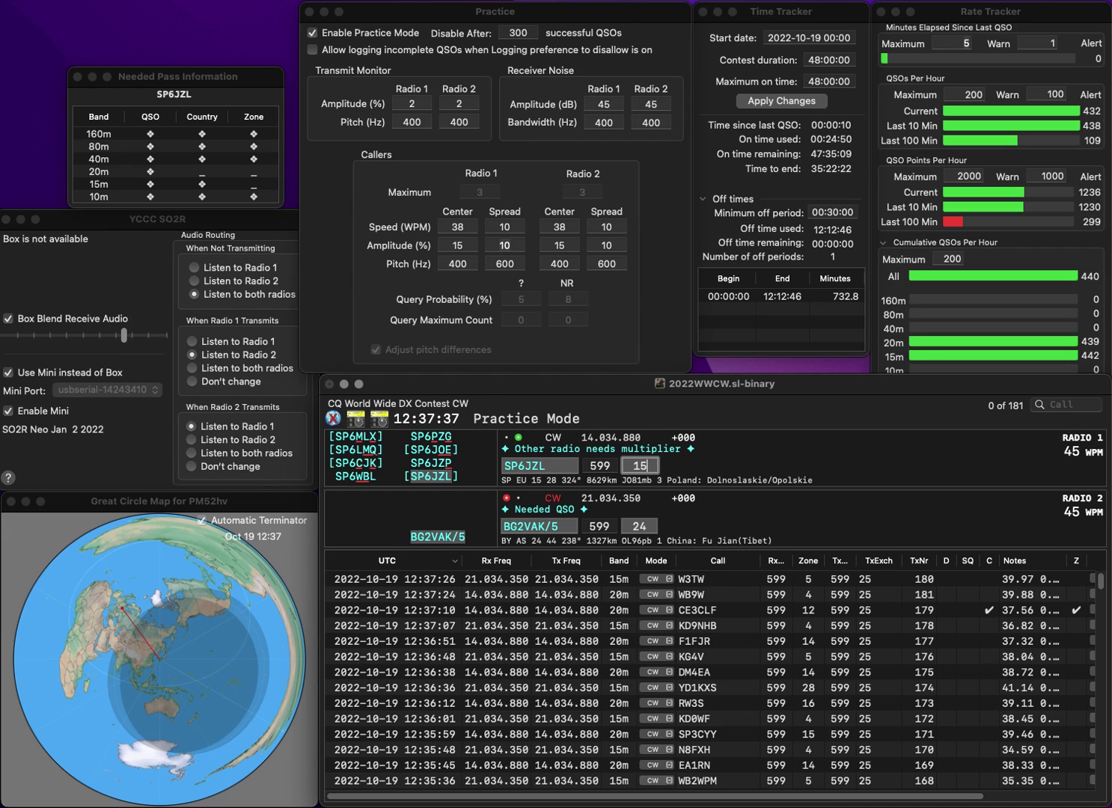
{"action": "key", "text": "Return"}
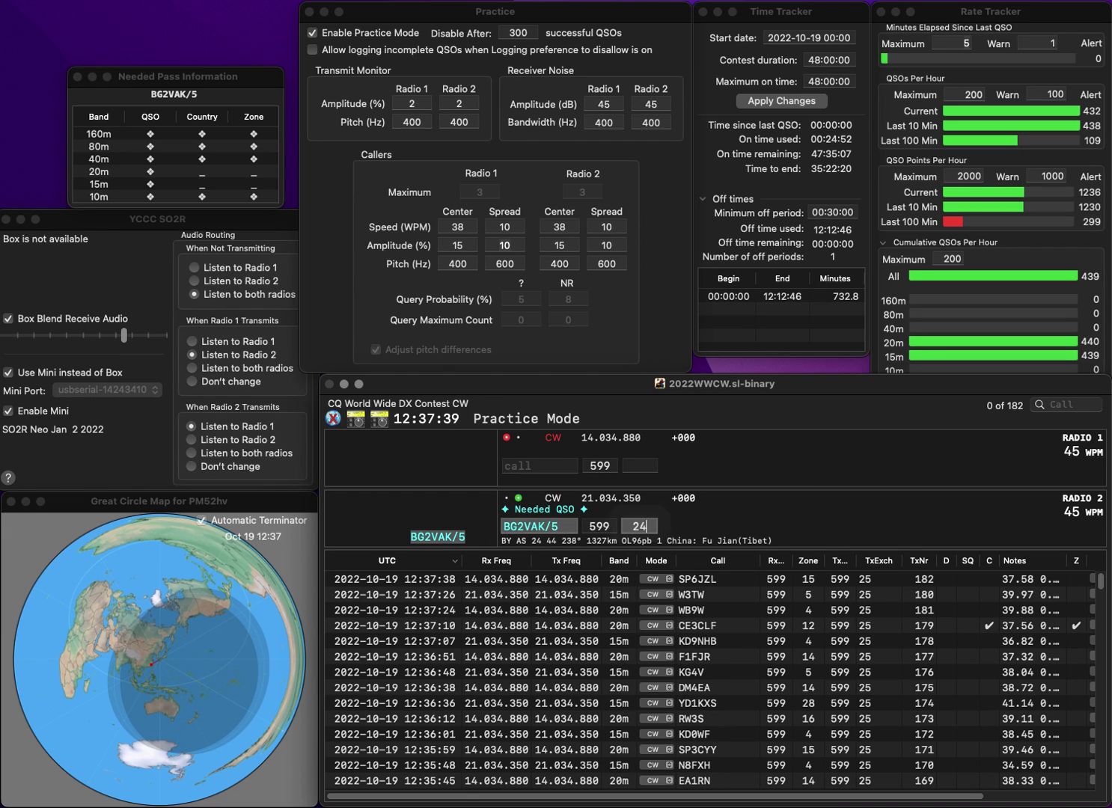
{"action": "key", "text": "Return"}
Enter N4RWG on Radio 1 and W7OLY on Radio 2, and send the exchange to each
{"action": "type", "text": "N4RWZ"}
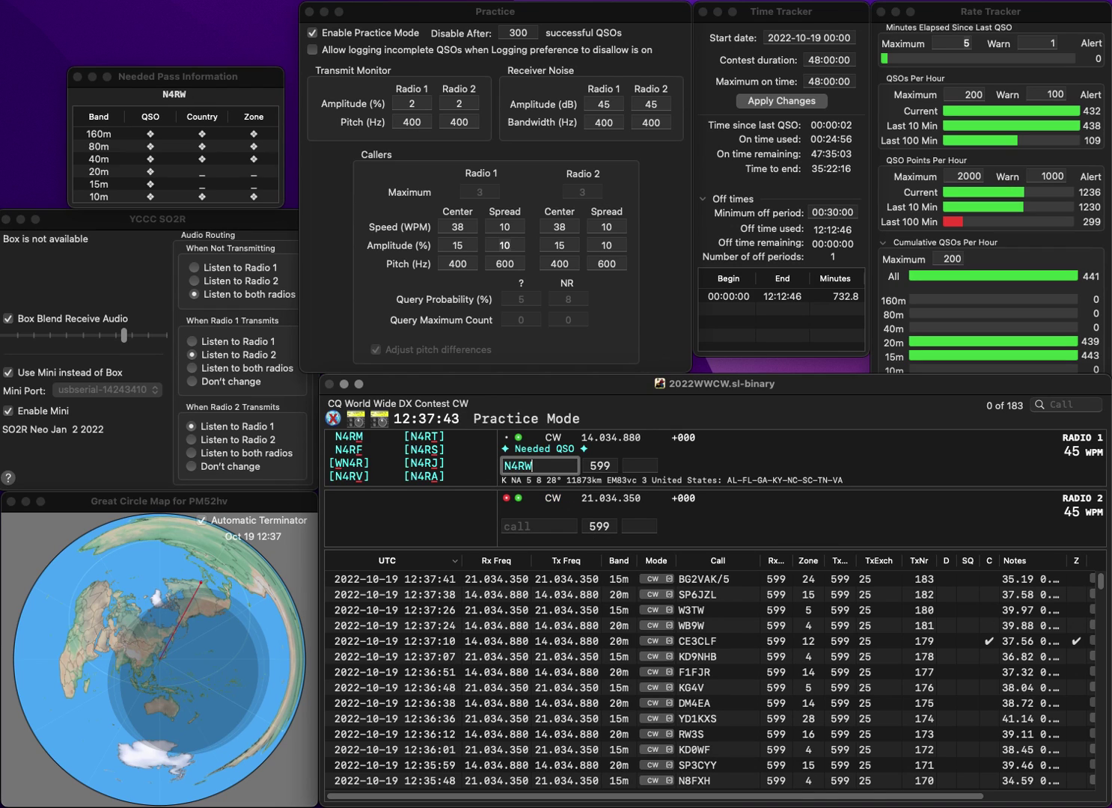
{"action": "key", "text": "Return"}
{"action": "type", "text": "OLYW7"}
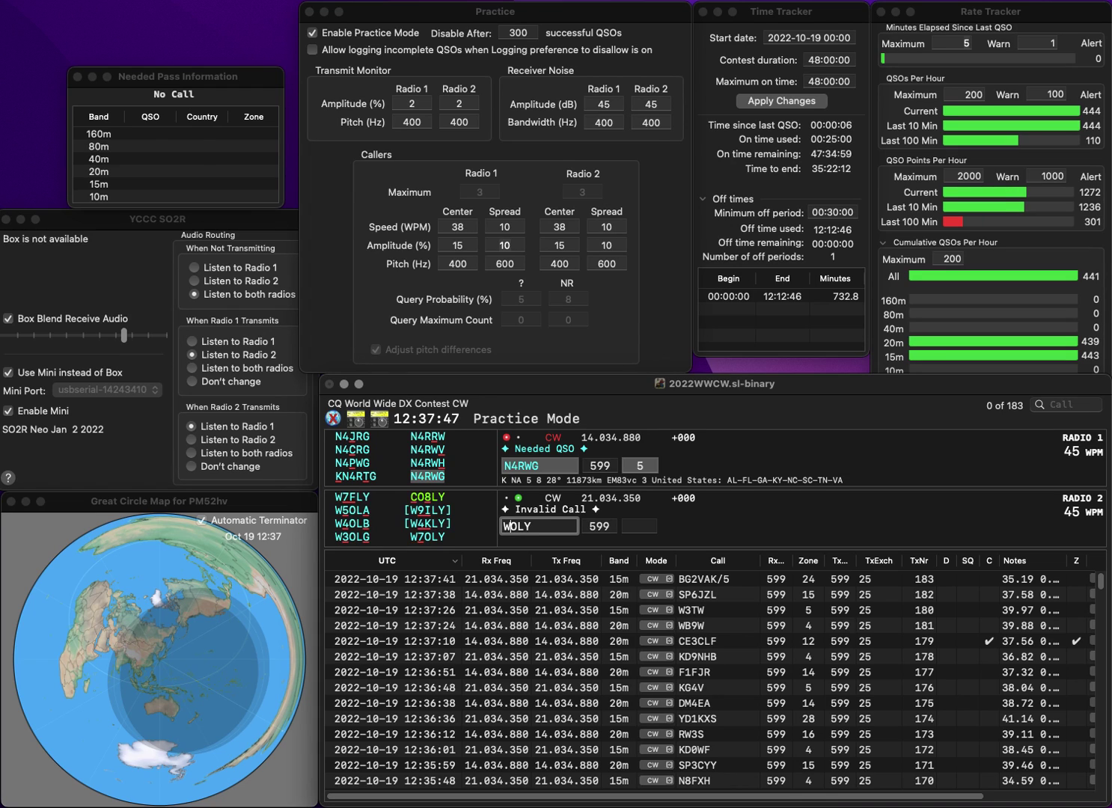
{"action": "key", "text": "Return"}
{"action": "key", "text": "Tab"}
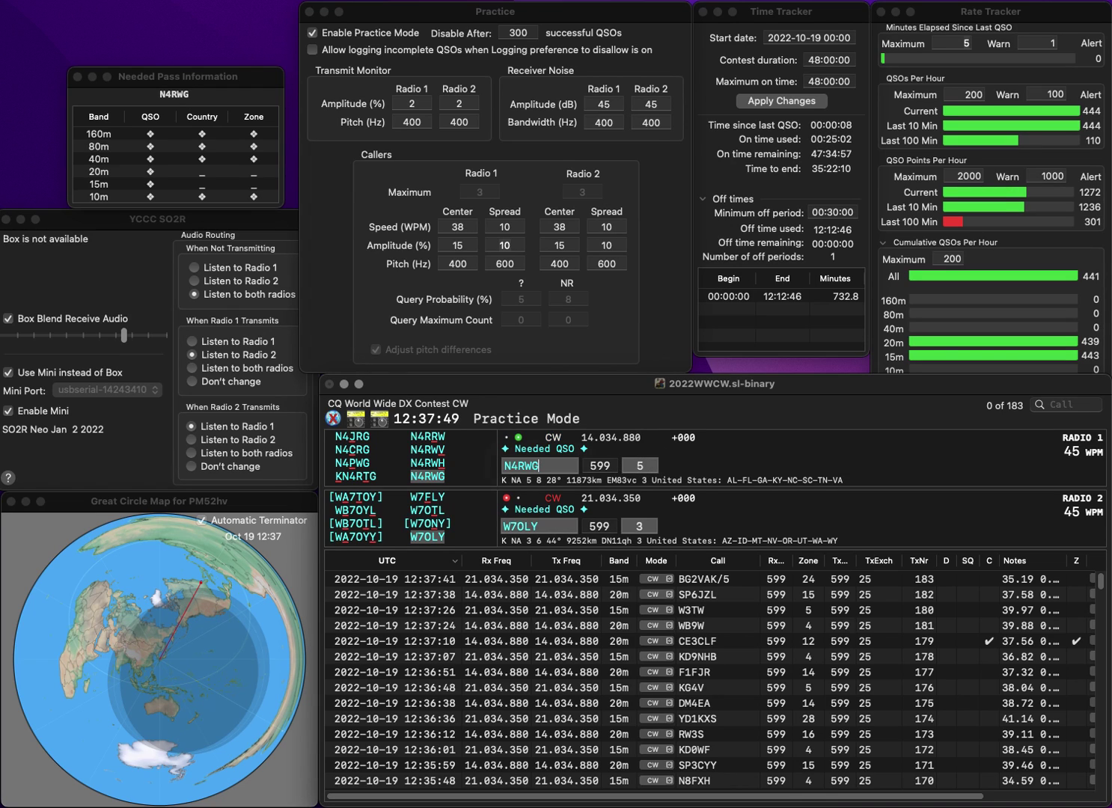
{"action": "key", "text": "Left"}
{"action": "key", "text": "Left"}
{"action": "key", "text": "Left"}
{"action": "key", "text": "BackSpace"}
{"action": "type", "text": "3"}
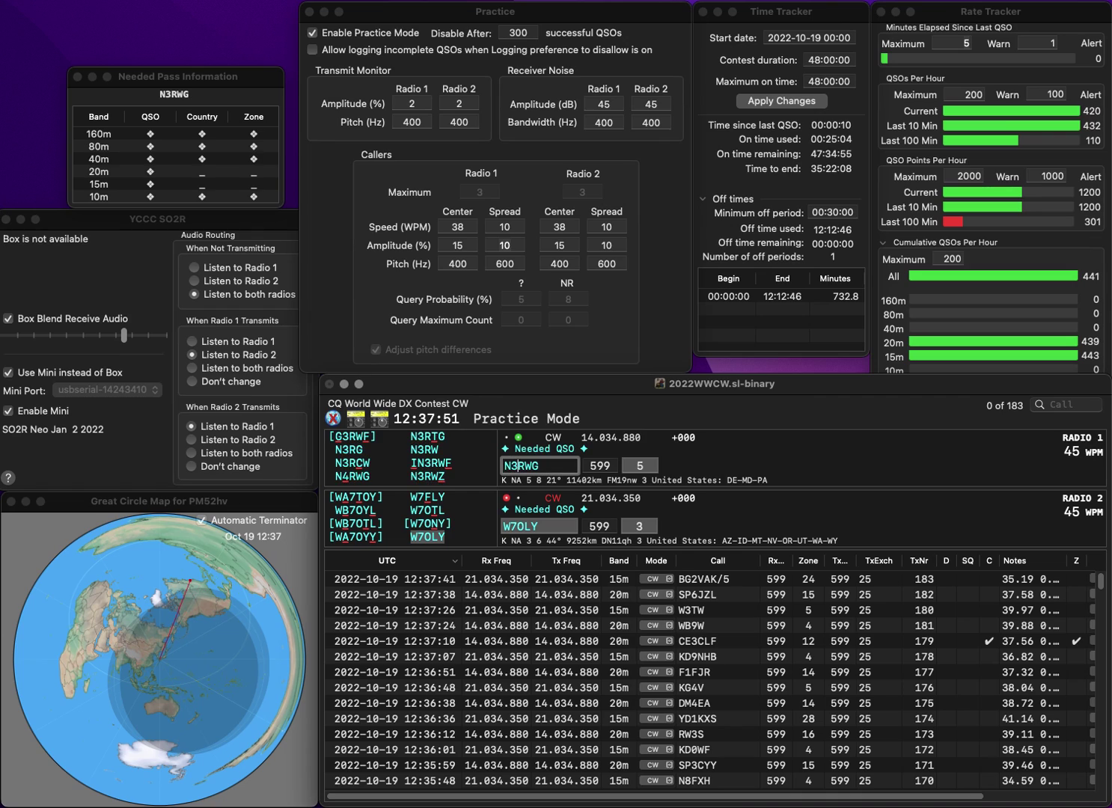
{"action": "key", "text": "Return"}
{"action": "key", "text": "Return"}
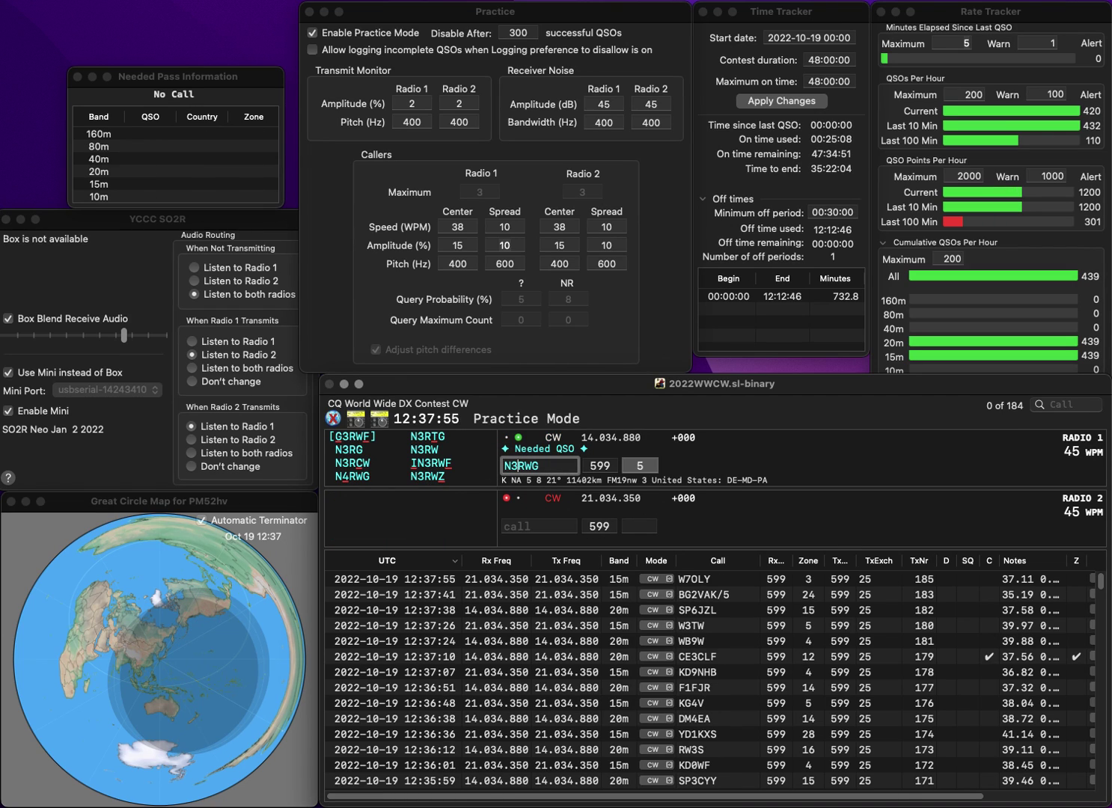
{"action": "key", "text": "BackSpace"}
{"action": "type", "text": "Z"}
{"action": "key", "text": "Return"}
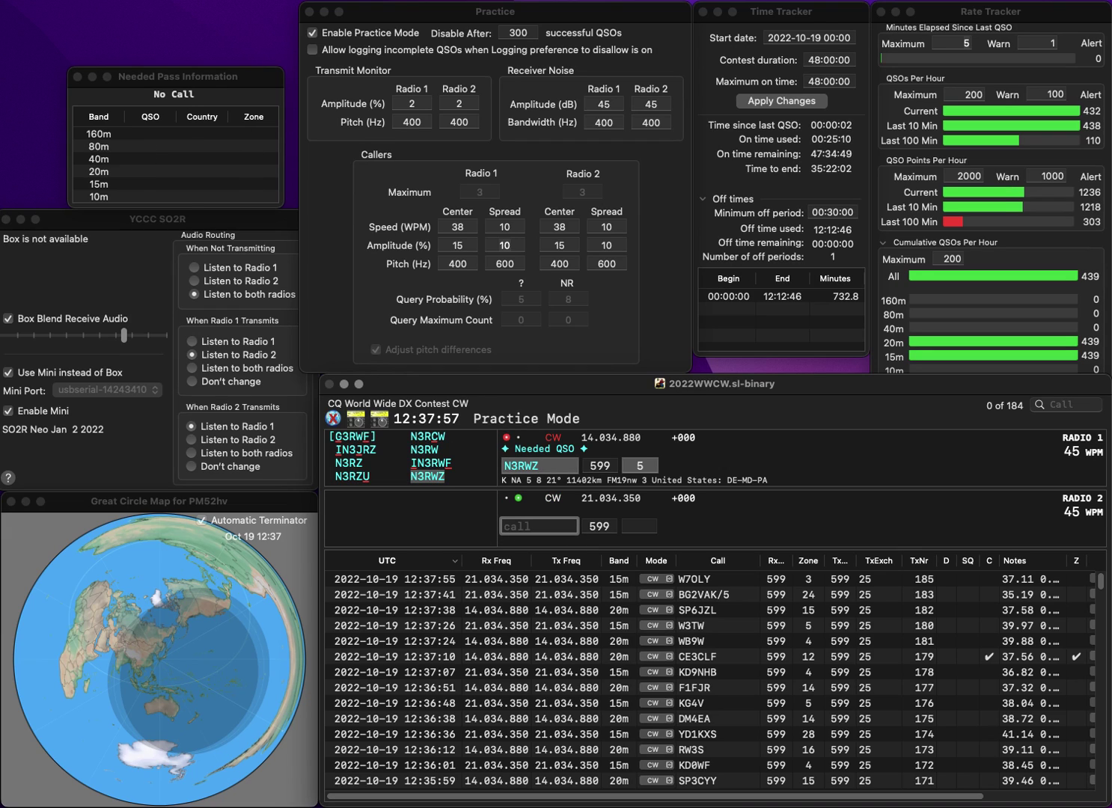
Answer the partial call SIFW on Radio 2, and log N3RWZ on Radio 1 with zone 5
{"action": "type", "text": "SIFW"}
{"action": "key", "text": "Return"}
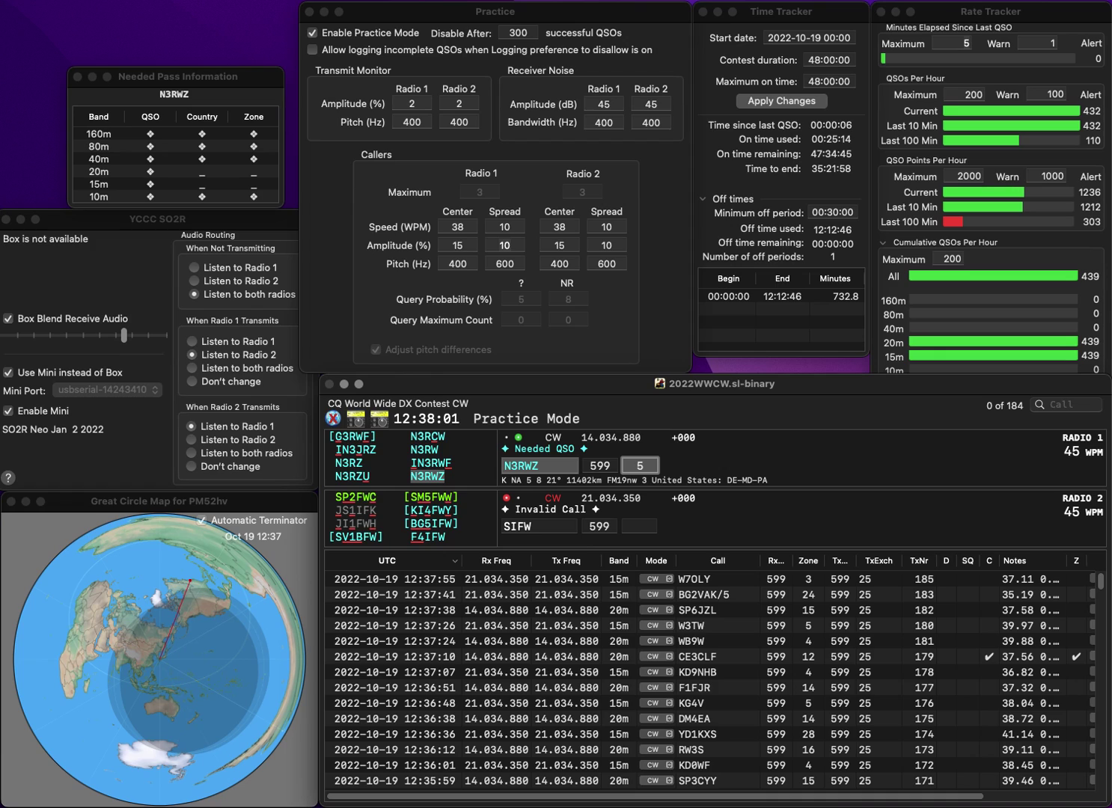
{"action": "key", "text": "Return"}
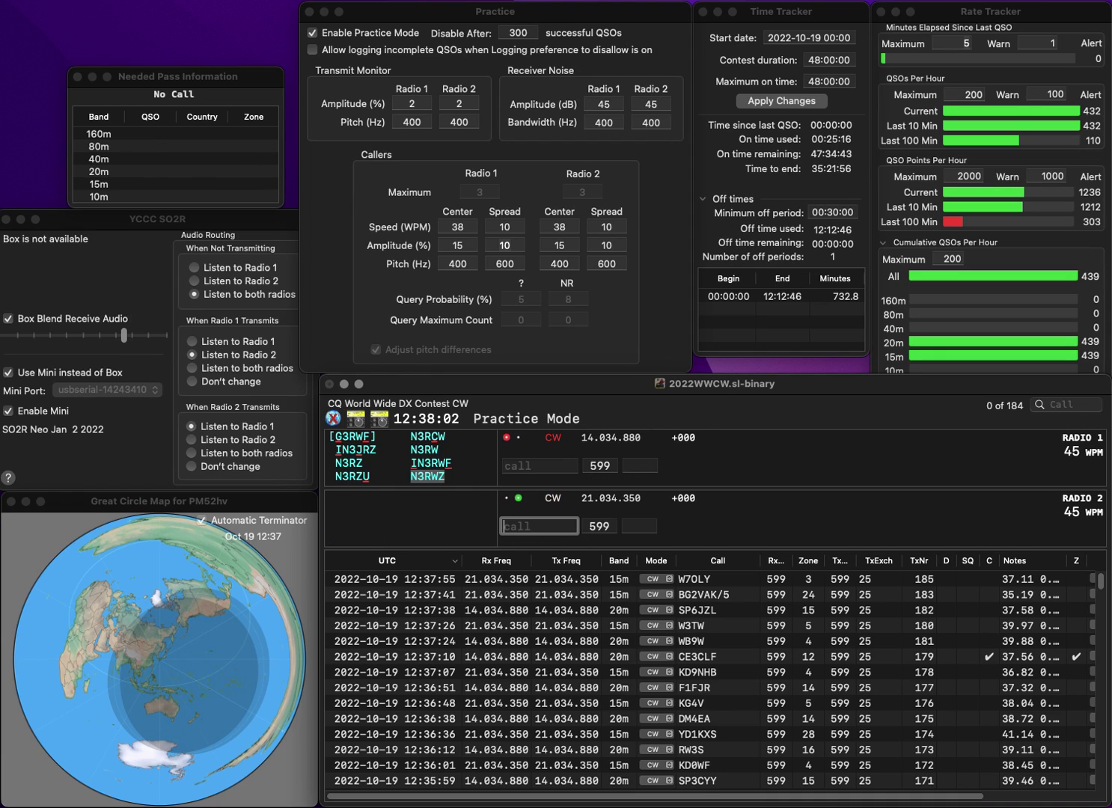
Enter DG5SFW on Radio 2 and I0GOJ on Radio 1, and send the exchange to each
{"action": "type", "text": "DG5S"}
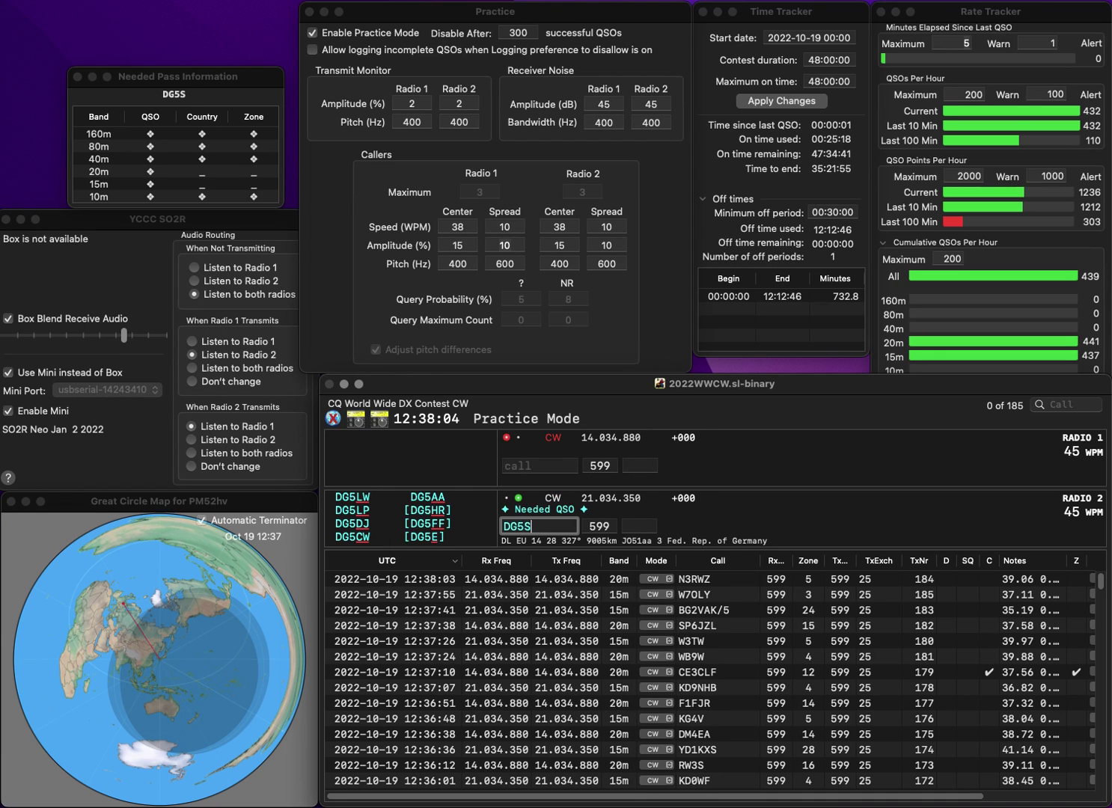
{"action": "type", "text": "RWF"}
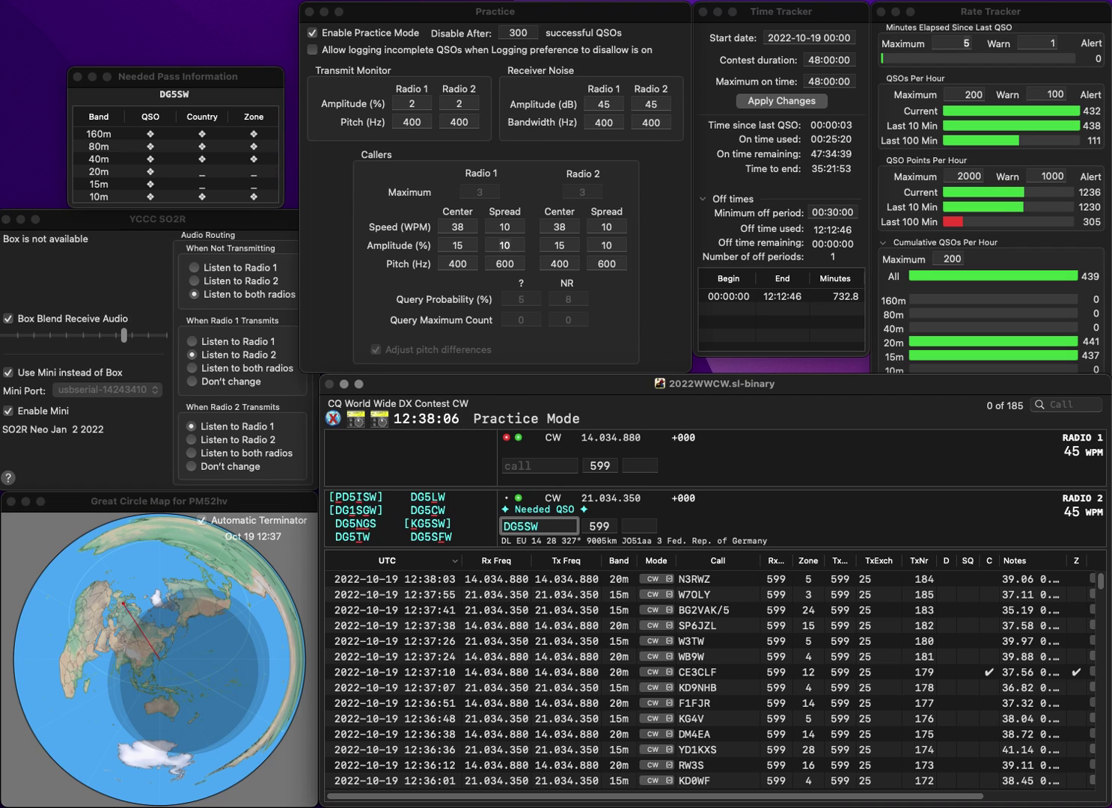
{"action": "key", "text": "Return"}
{"action": "type", "text": "E0GOJ"}
{"action": "key", "text": "Home"}
{"action": "key", "text": "Delete"}
{"action": "type", "text": "I"}
{"action": "key", "text": "Return"}
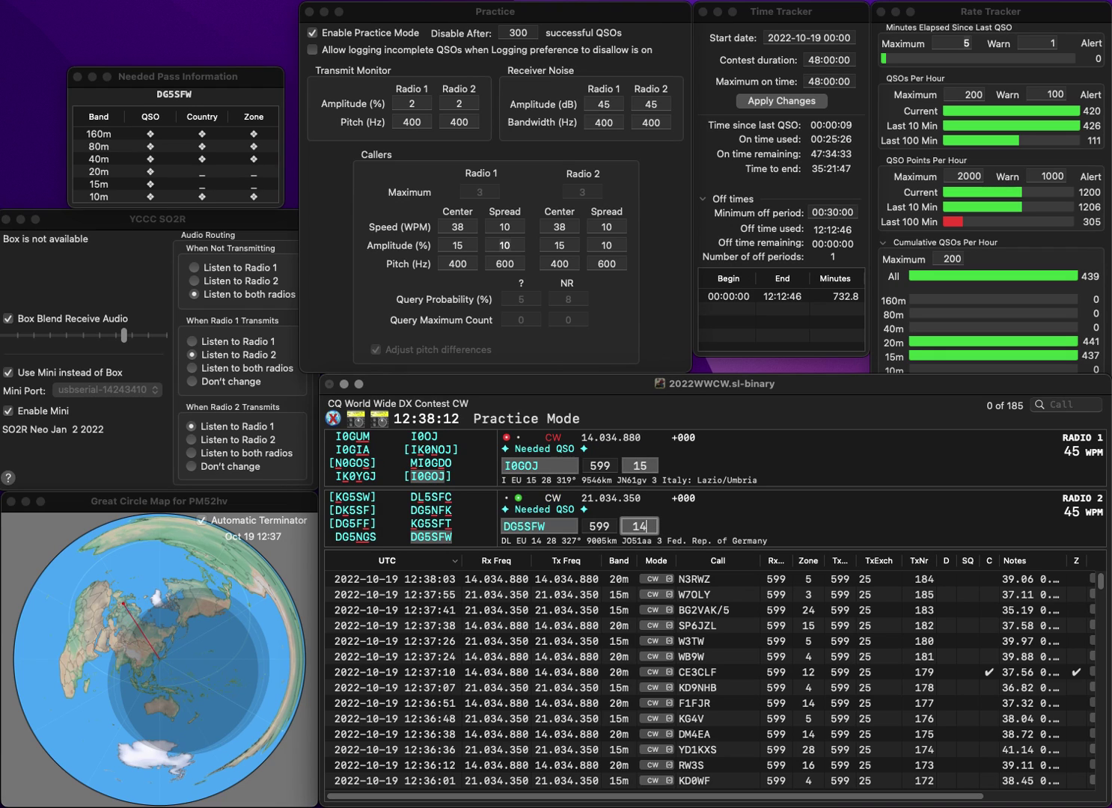
{"action": "left_click", "coordinate": [640, 465]}
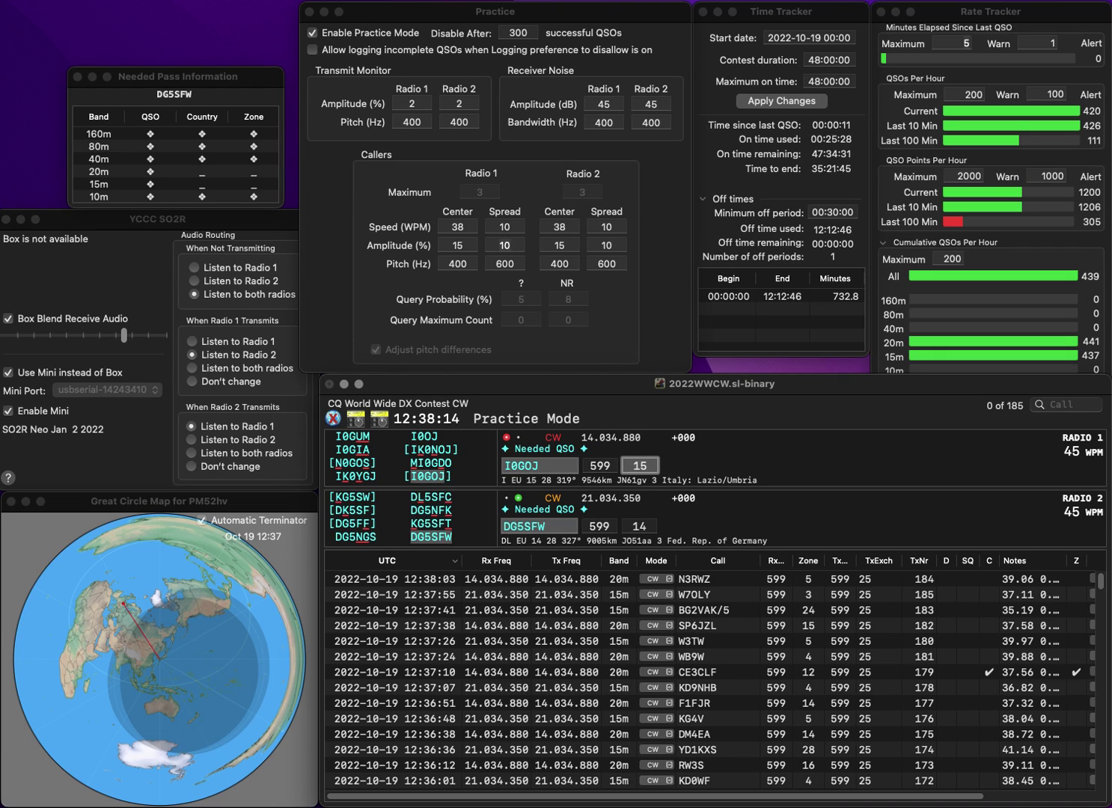
{"action": "key", "text": "Return"}
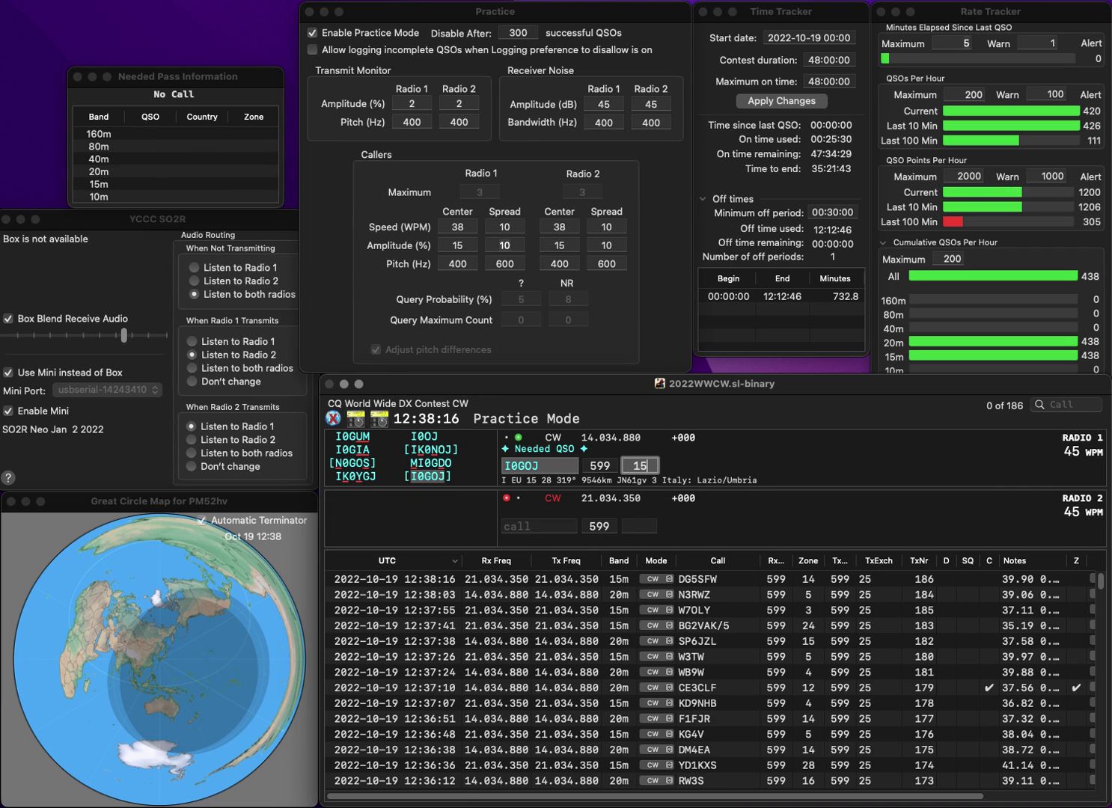
{"action": "key", "text": "Return"}
Answer HK1N on Radio 2 and PS8DX on Radio 1, and log them with zones 9 and 11
{"action": "type", "text": "HK1"}
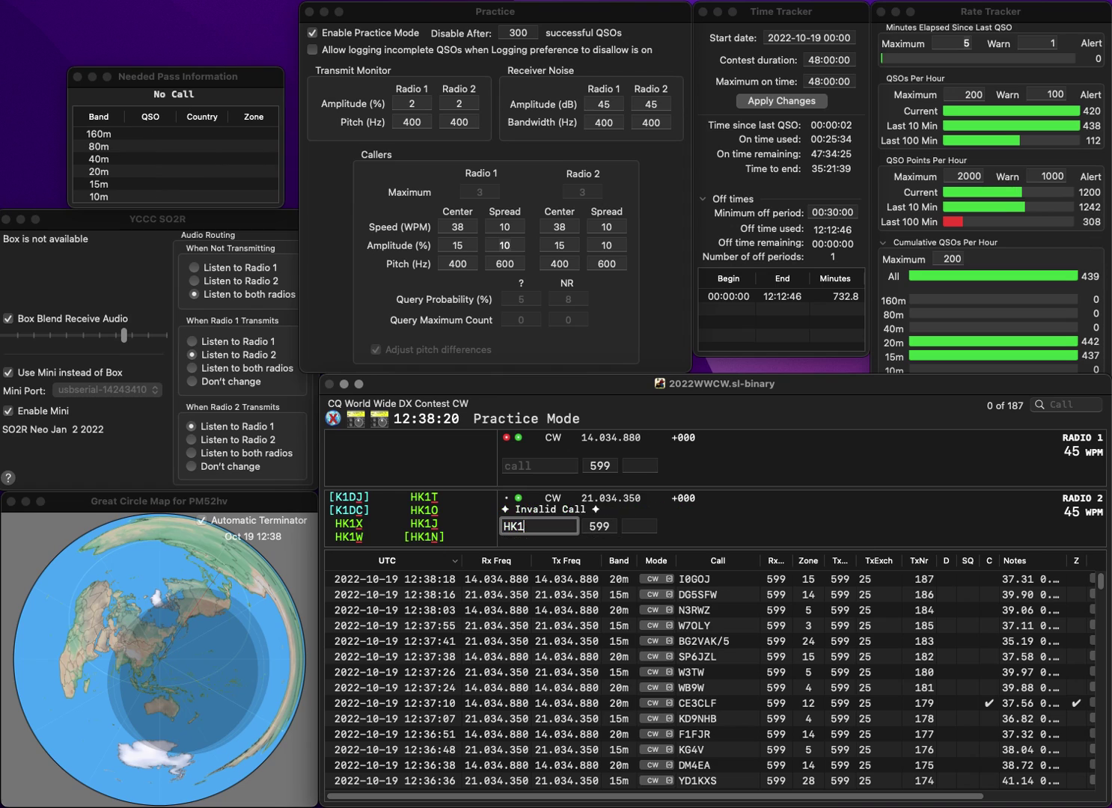
{"action": "type", "text": "N"}
{"action": "key", "text": "Return"}
{"action": "type", "text": "PS8DX"}
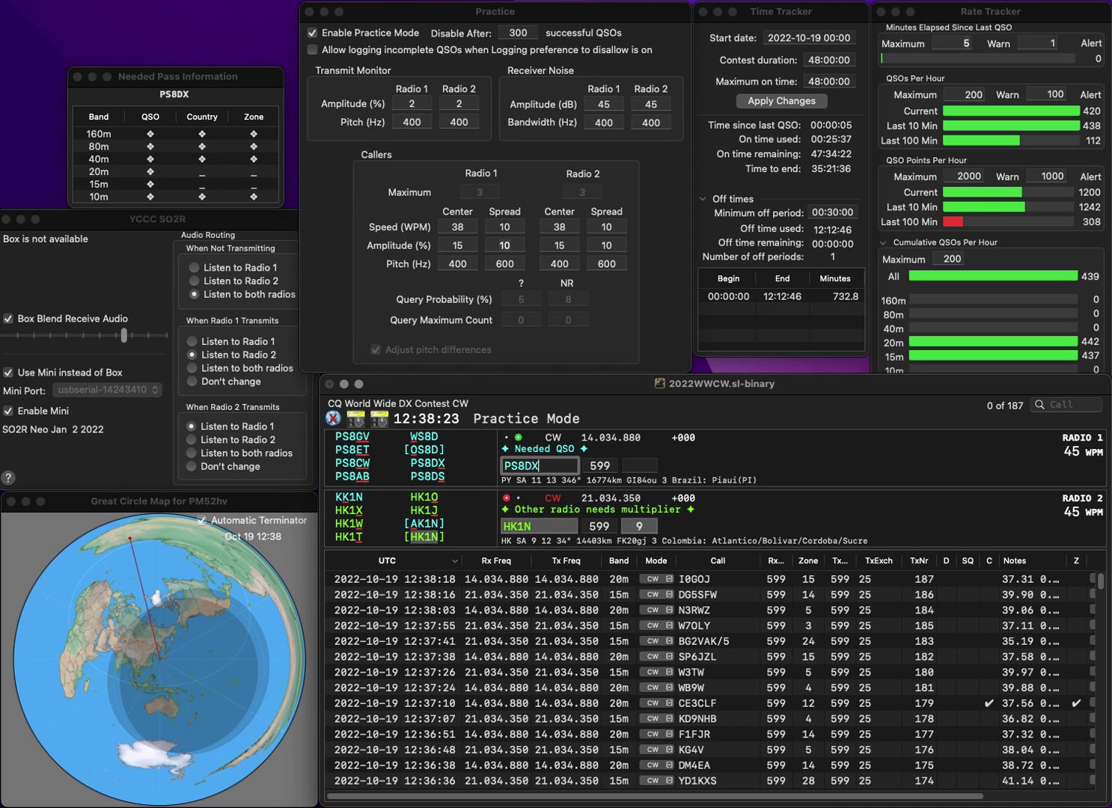
{"action": "key", "text": "Return"}
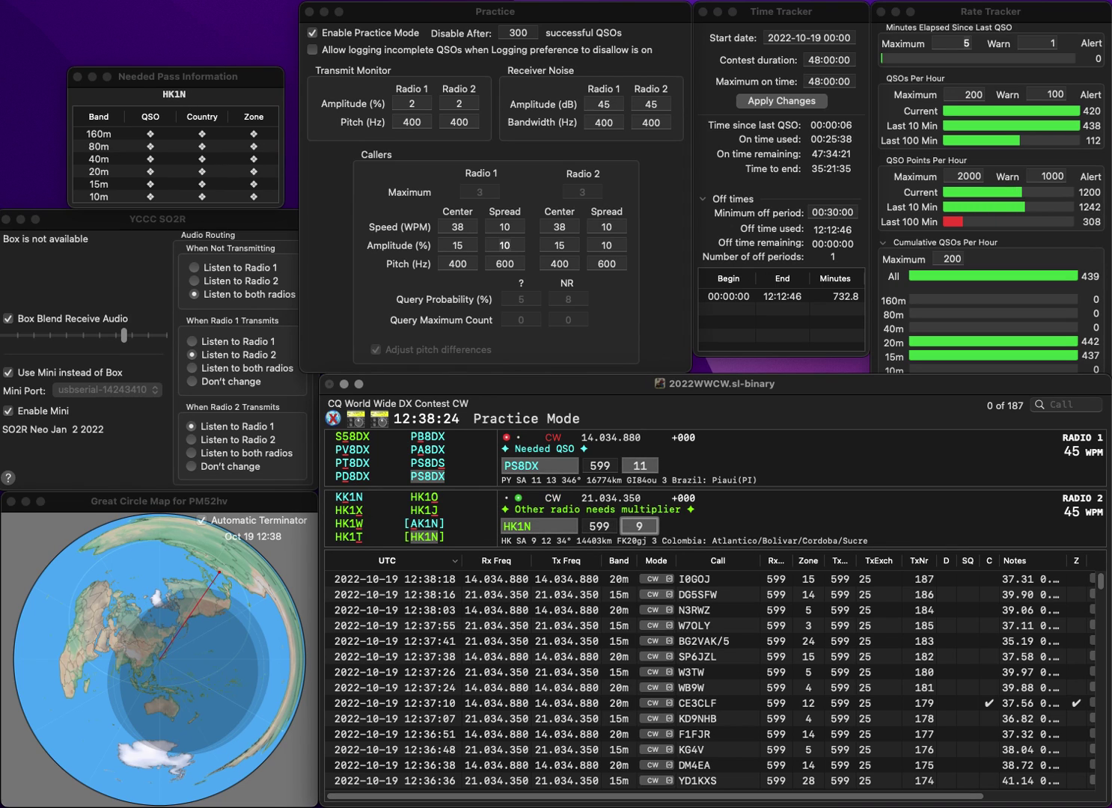
{"action": "key", "text": "Return"}
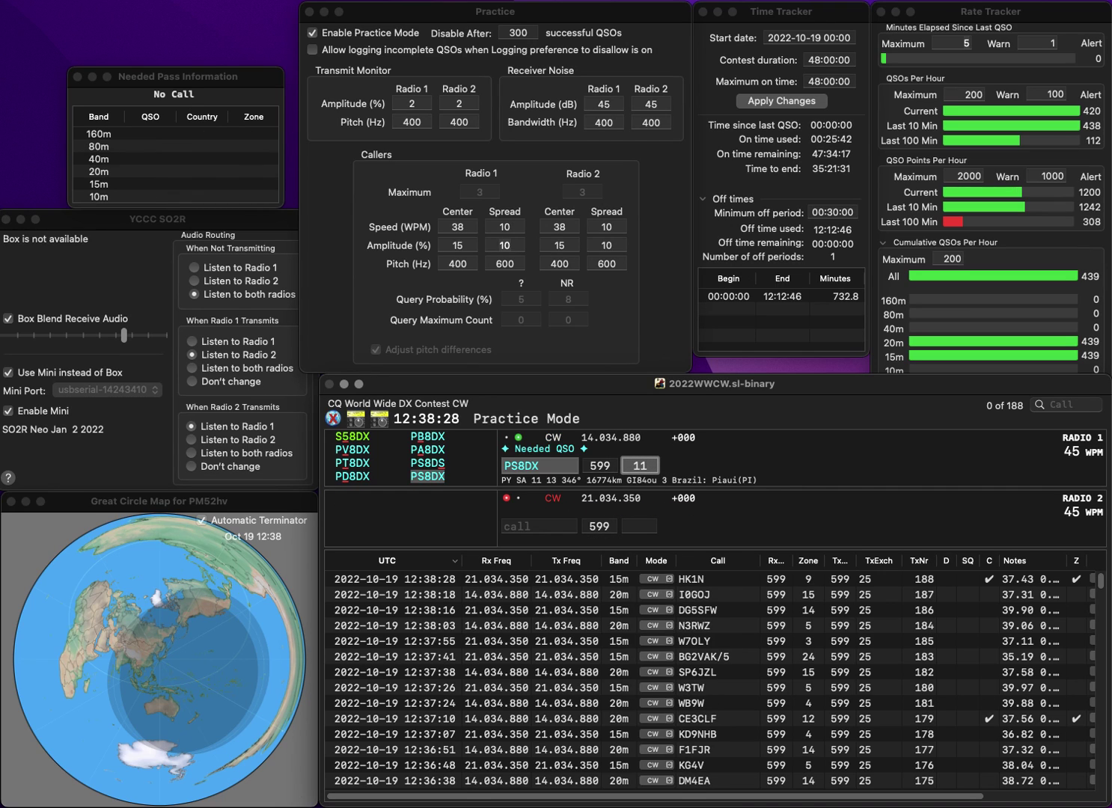
{"action": "key", "text": "Return"}
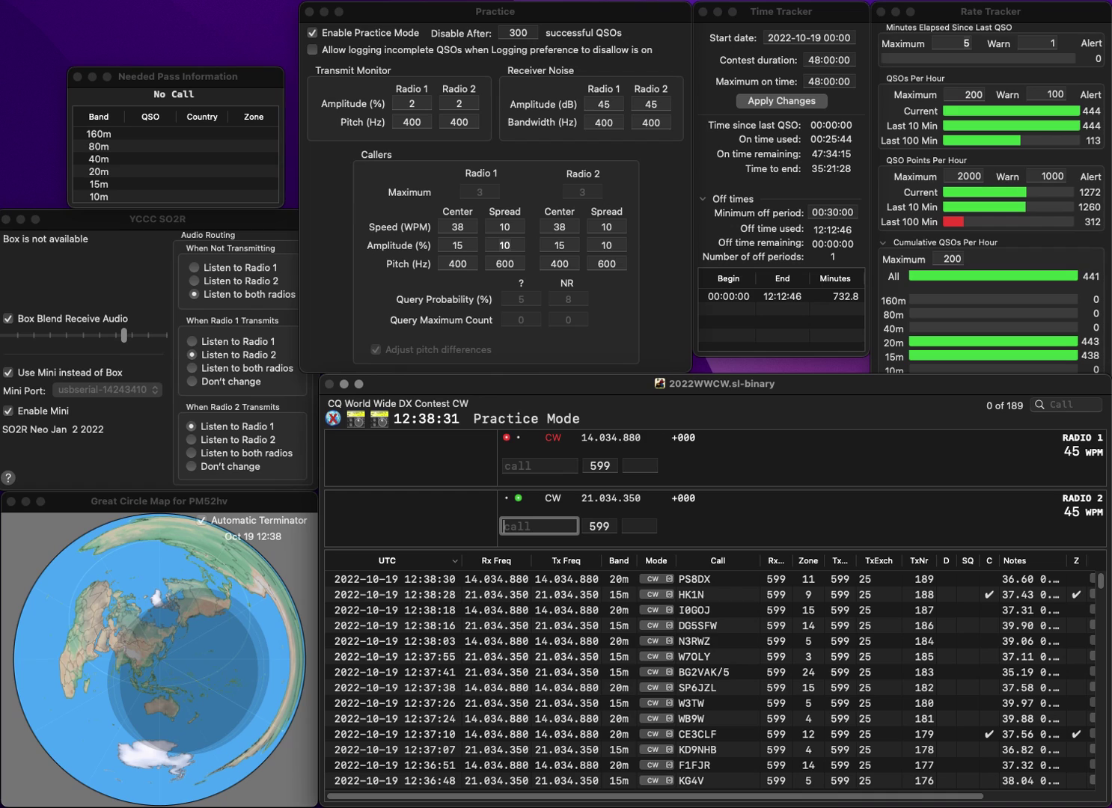
Answer W2CRW on Radio 2 and UT0ZT on Radio 1, and log them with zones 5 and 16
{"action": "type", "text": "W2CRW"}
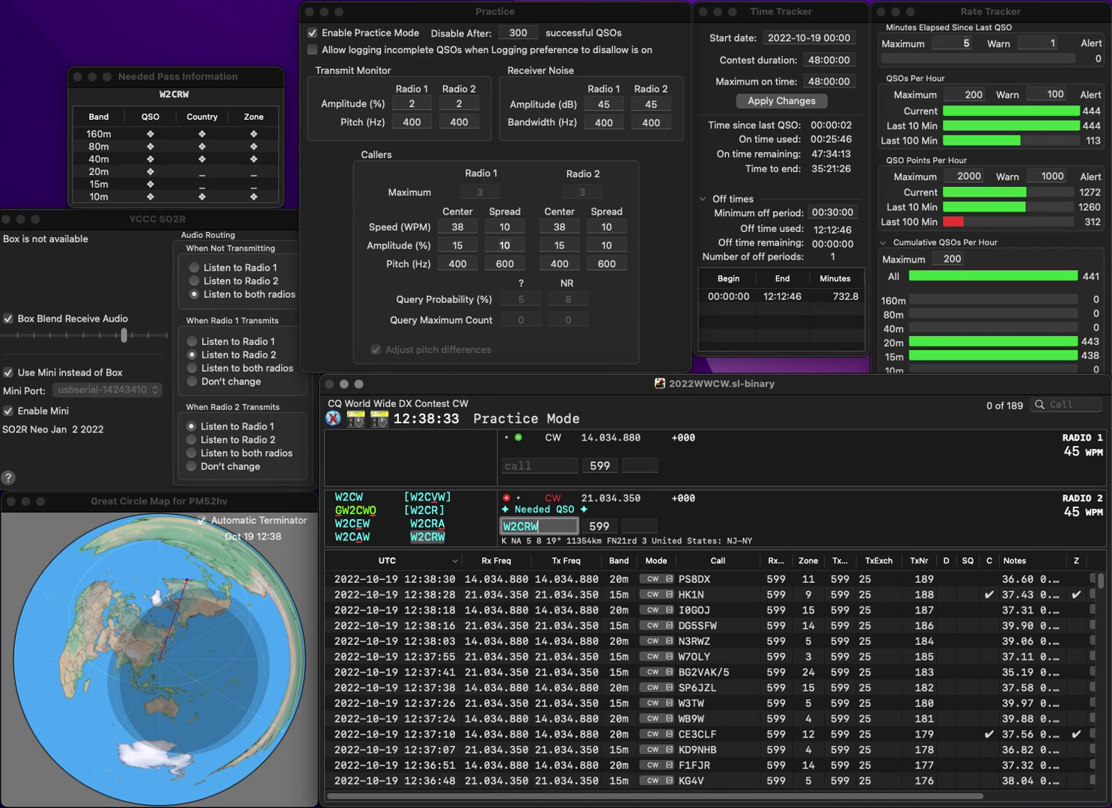
{"action": "key", "text": "Return"}
{"action": "type", "text": "UT0ZT"}
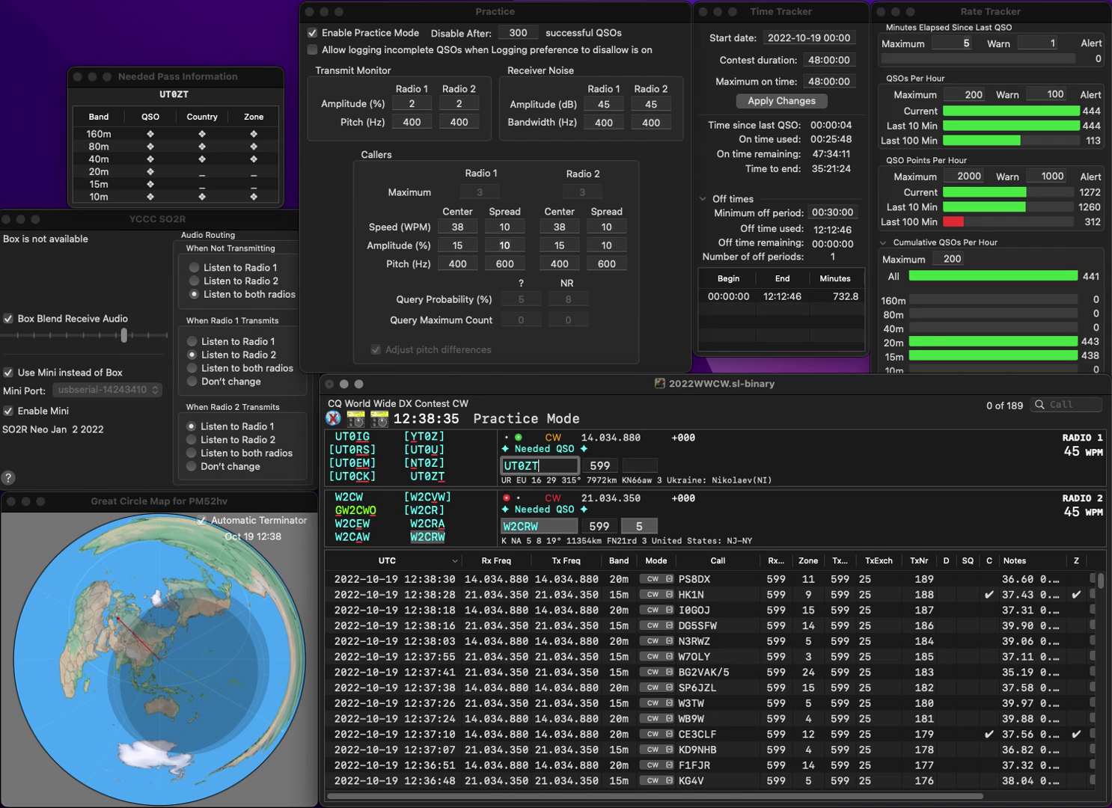
{"action": "key", "text": "Return"}
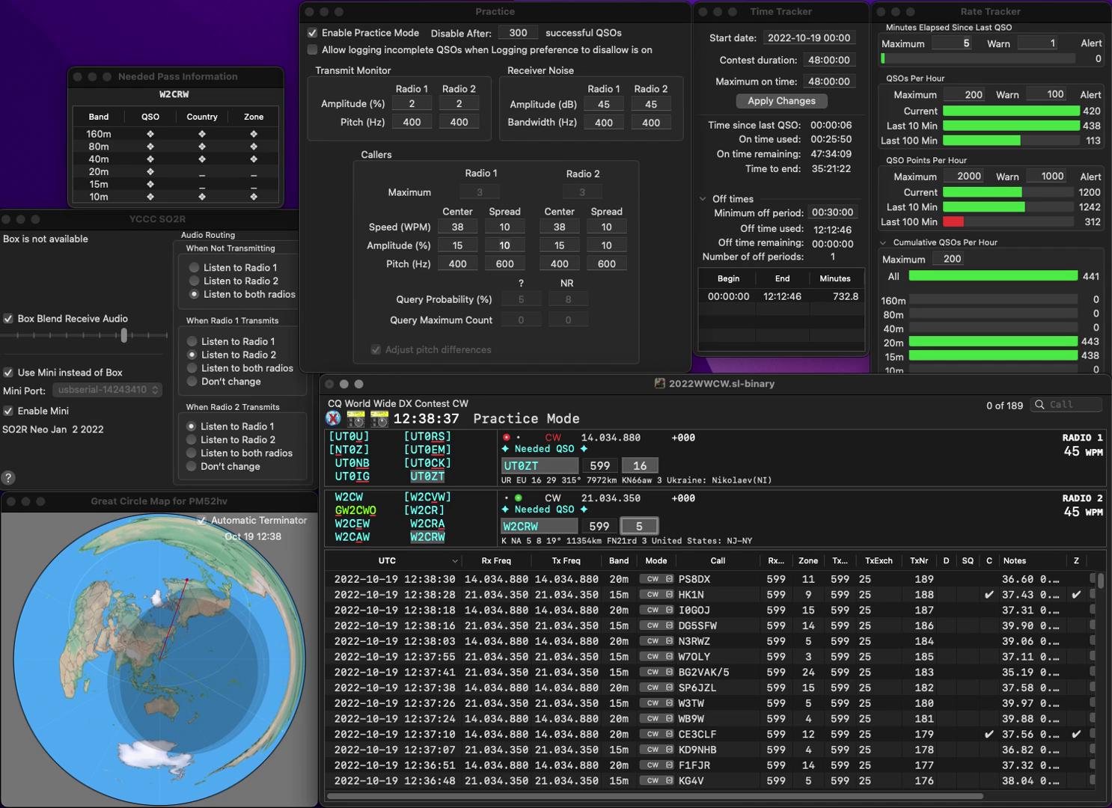
{"action": "key", "text": "Return"}
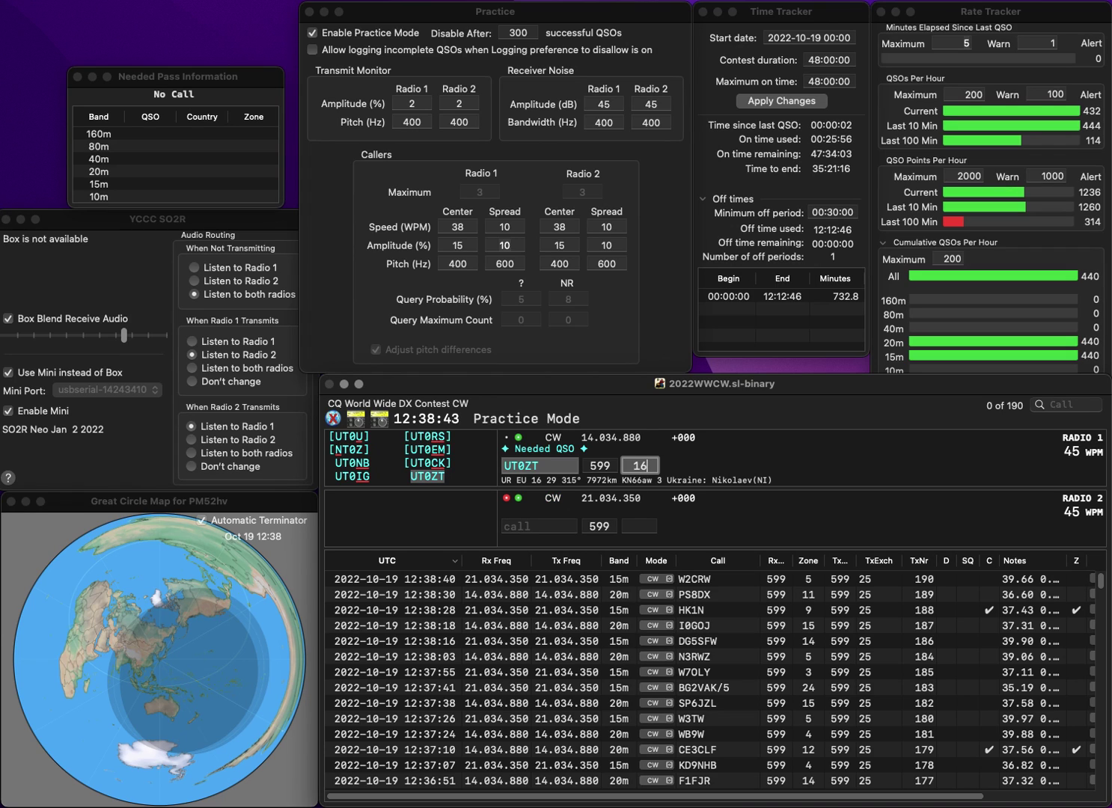
{"action": "key", "text": "Return"}
Enter the partial call 0BSY on Radio 2, correct it to IS0BHY, and send the exchange
{"action": "type", "text": "0BSY"}
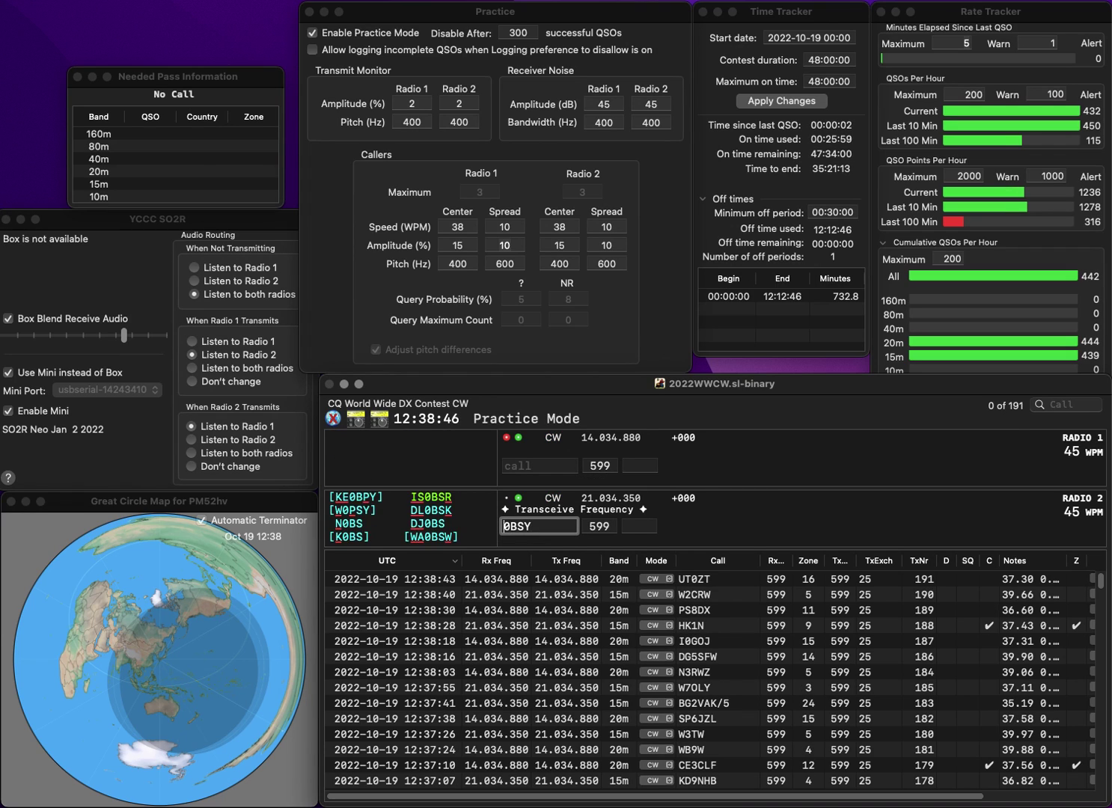
{"action": "key", "text": "Up"}
{"action": "type", "text": "IS"}
{"action": "key", "text": "Return"}
{"action": "key", "text": "Return"}
{"action": "type", "text": "H"}
{"action": "key", "text": "Return"}
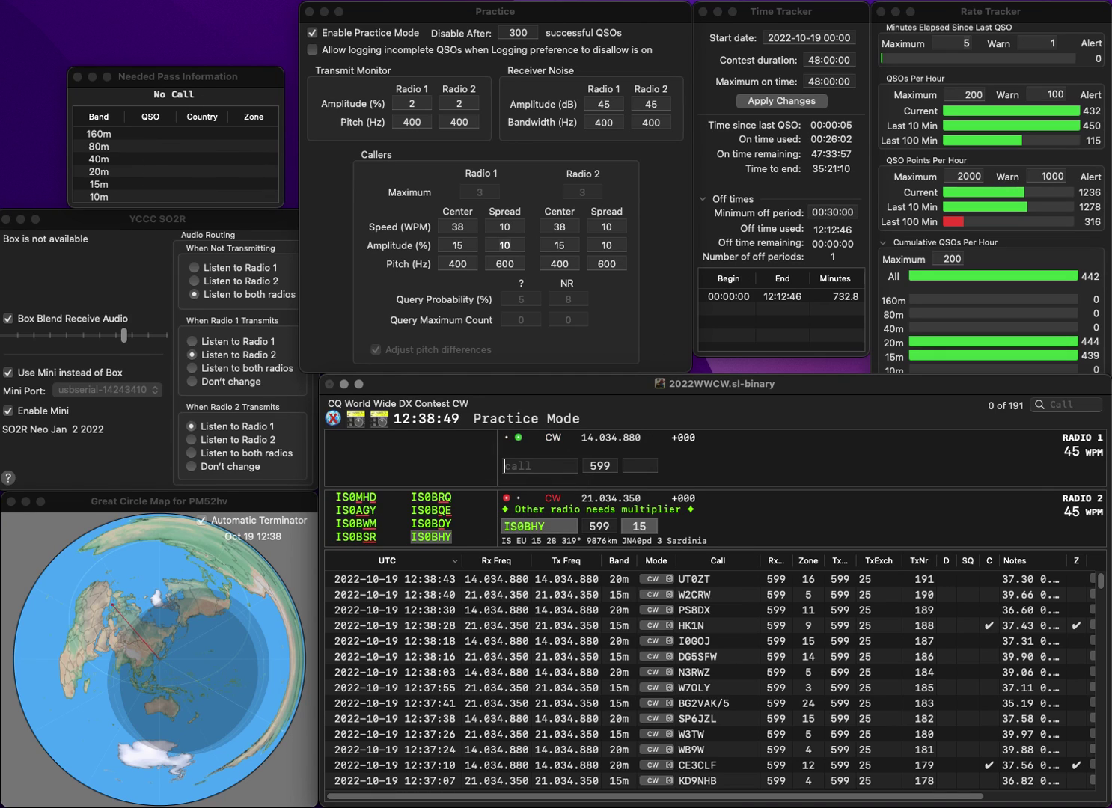
{"action": "type", "text": "1D"}
{"action": "type", "text": "Y"}
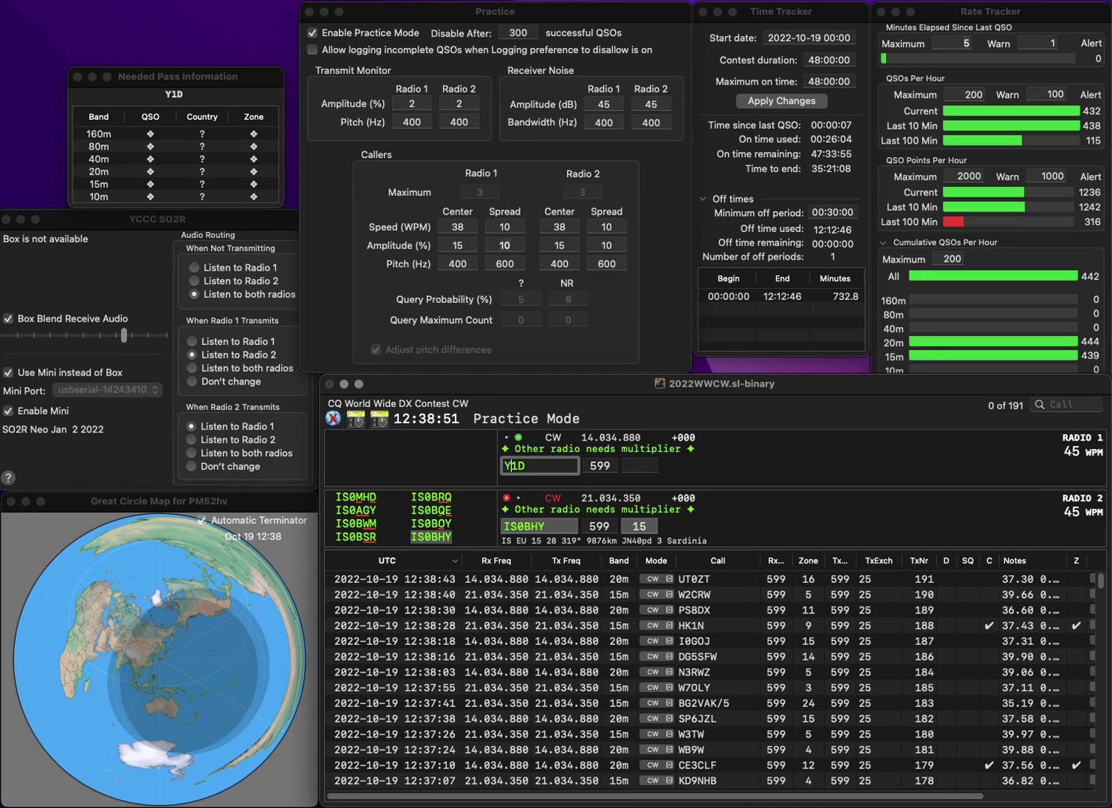
{"action": "key", "text": "backslash"}
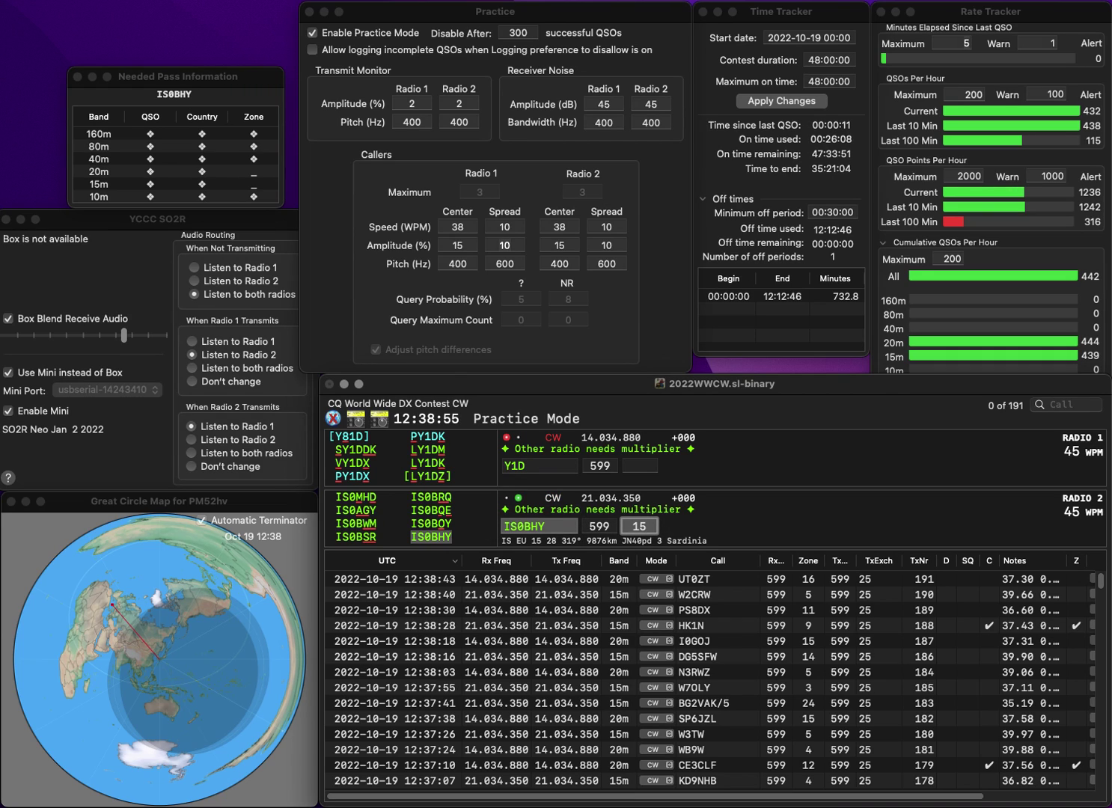
{"action": "key", "text": "Return"}
{"action": "type", "text": "YP1D"}
{"action": "key", "text": "Return"}
{"action": "type", "text": "UA9XX"}
{"action": "key", "text": "Return"}
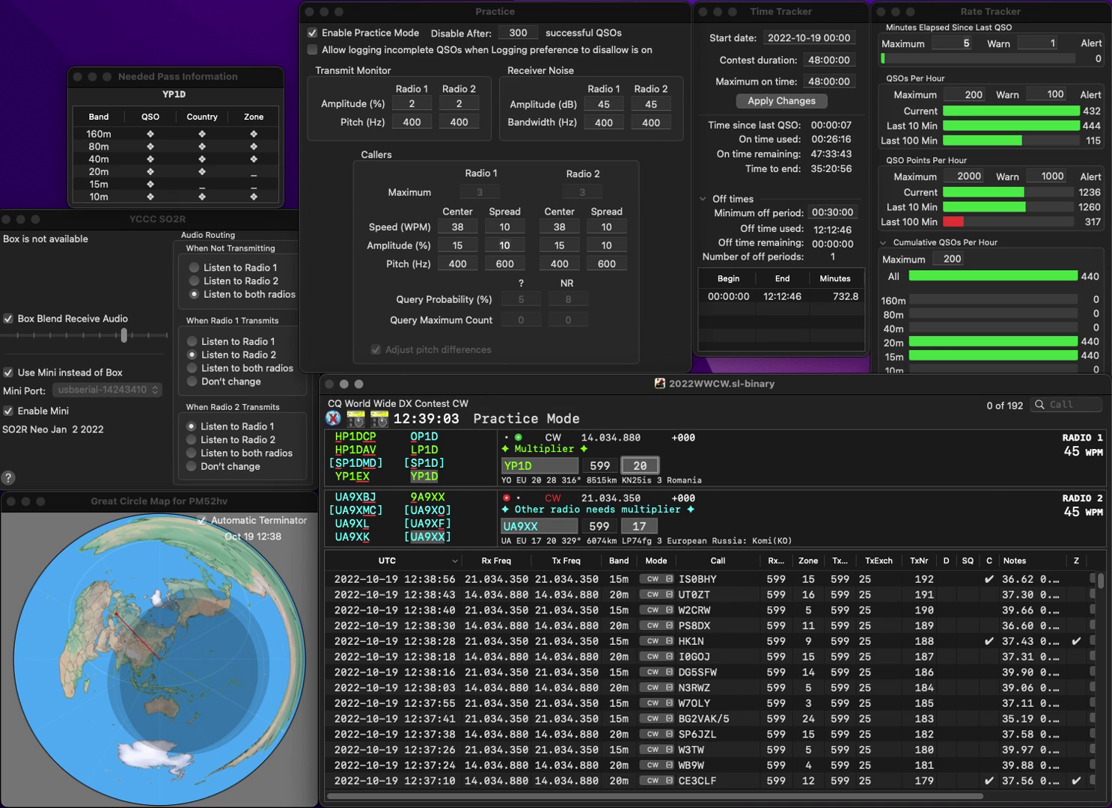
{"action": "key", "text": "Return"}
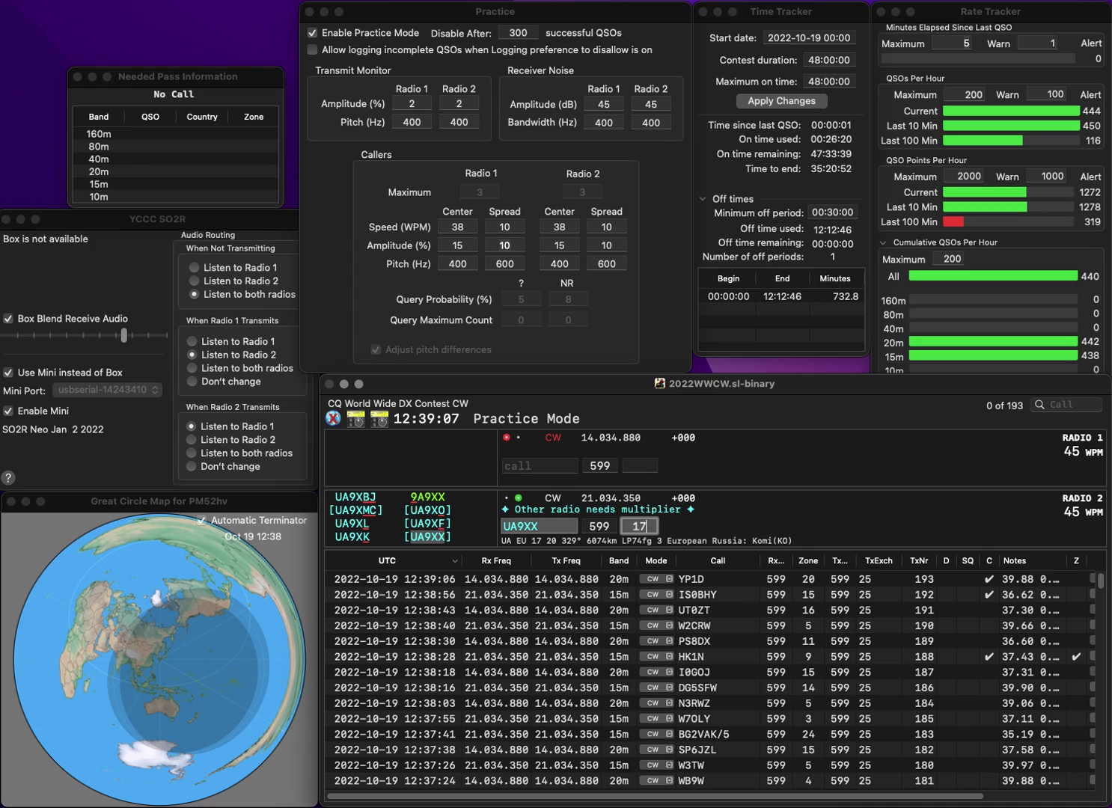
{"action": "key", "text": "Return"}
{"action": "type", "text": "EA7JF"}
{"action": "key", "text": "Return"}
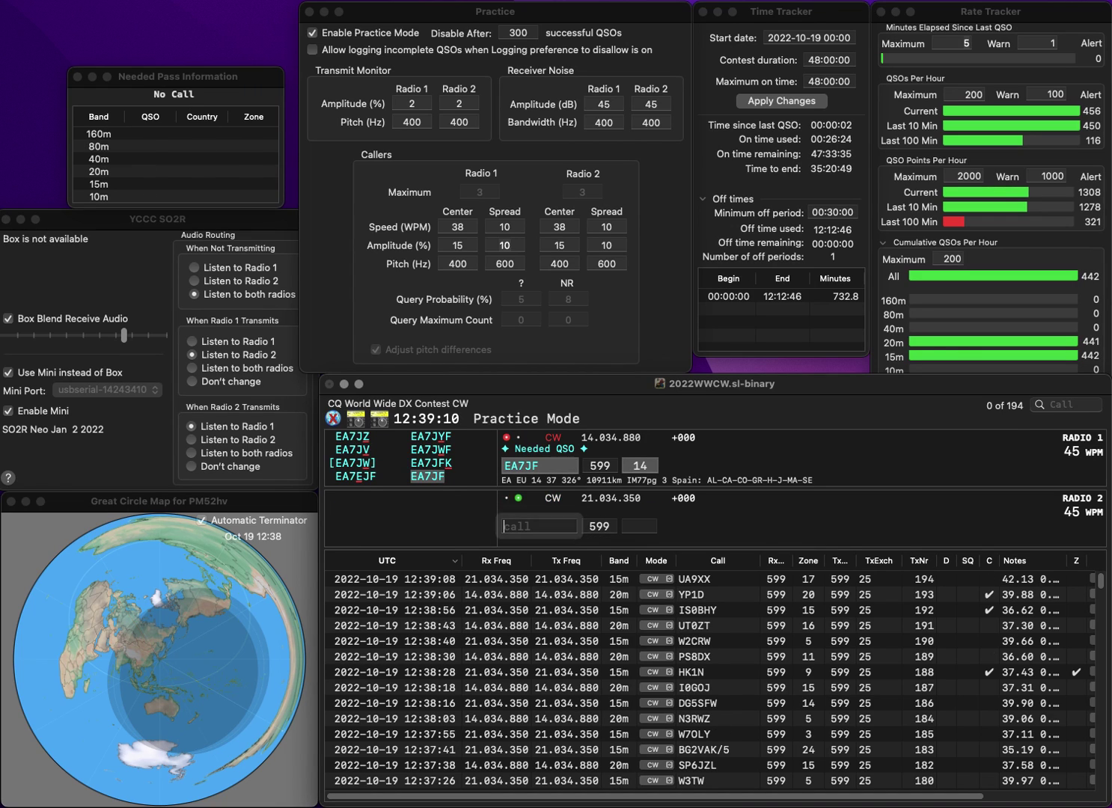
{"action": "type", "text": "F9QQ"}
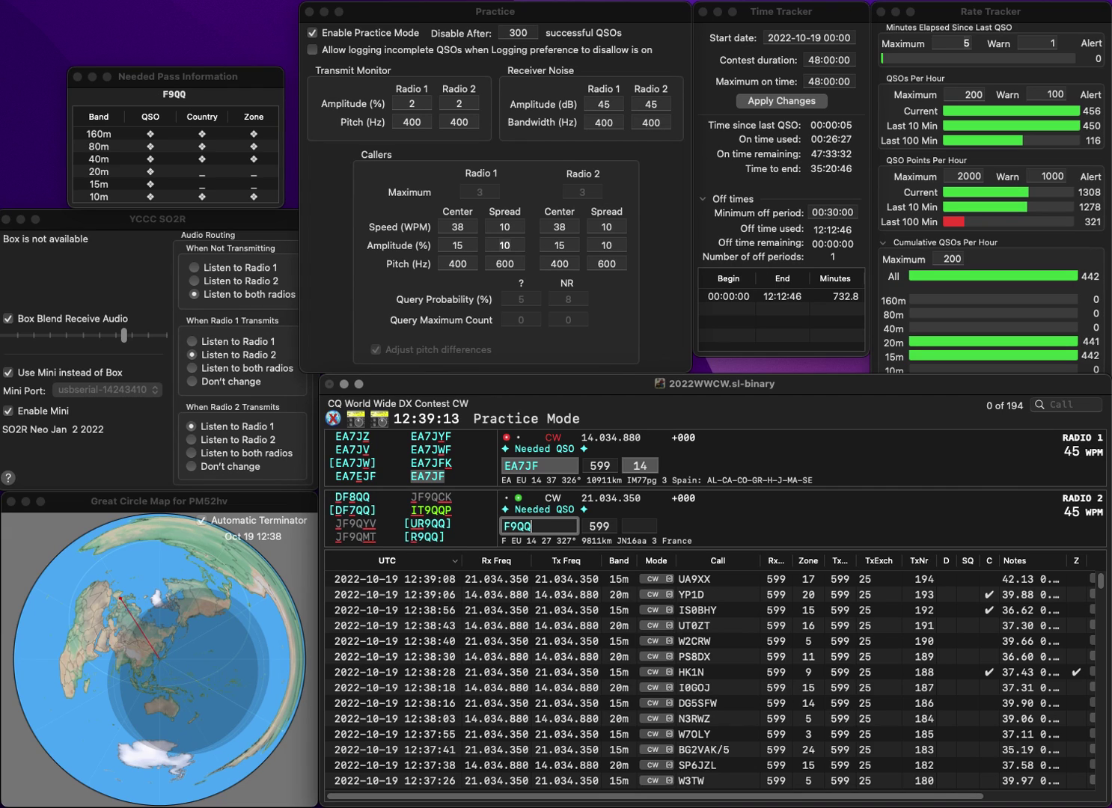
{"action": "key", "text": "Home"}
{"action": "type", "text": "U"}
{"action": "key", "text": "Return"}
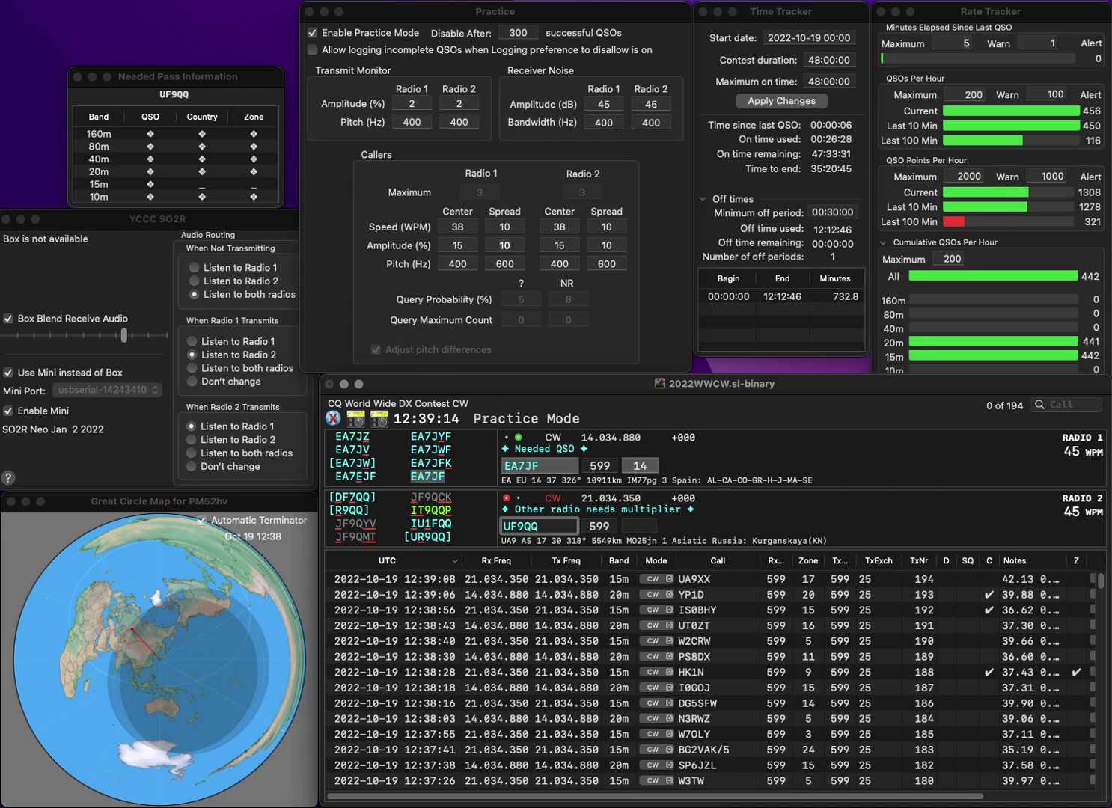
{"action": "key", "text": "Delete"}
{"action": "type", "text": "R"}
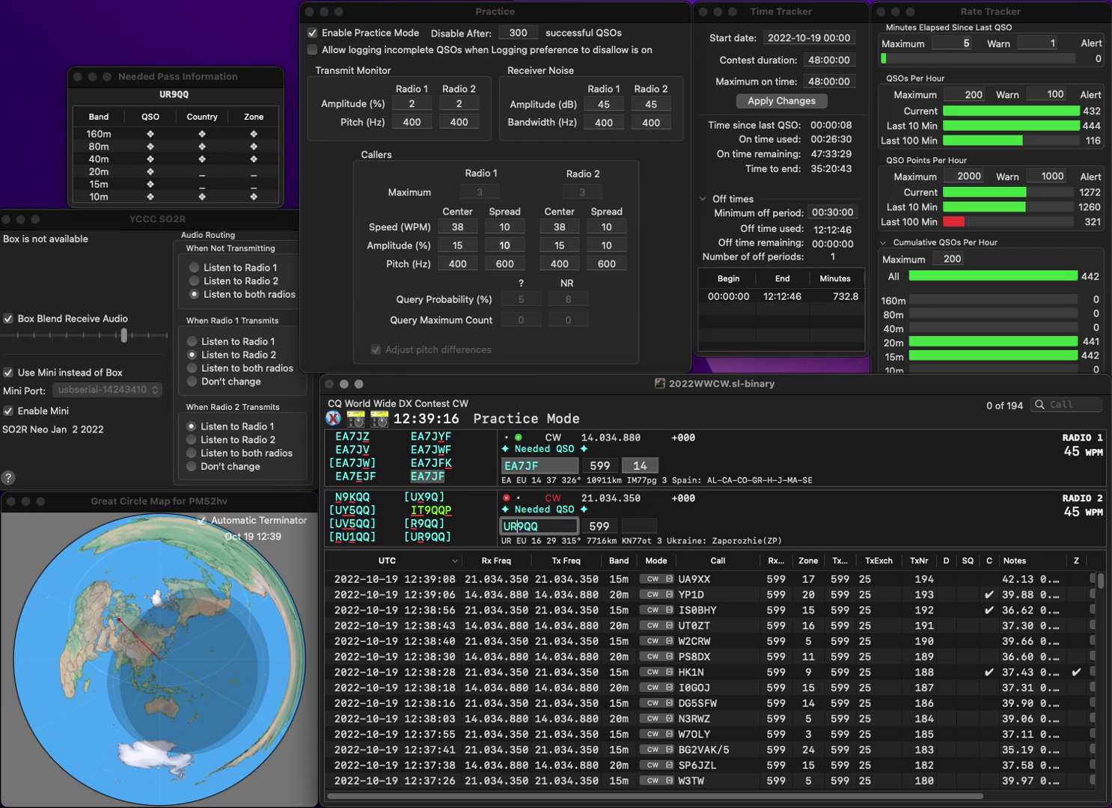
{"action": "key", "text": "Up"}
{"action": "key", "text": "Return"}
{"action": "key", "text": "Down"}
{"action": "key", "text": "Up"}
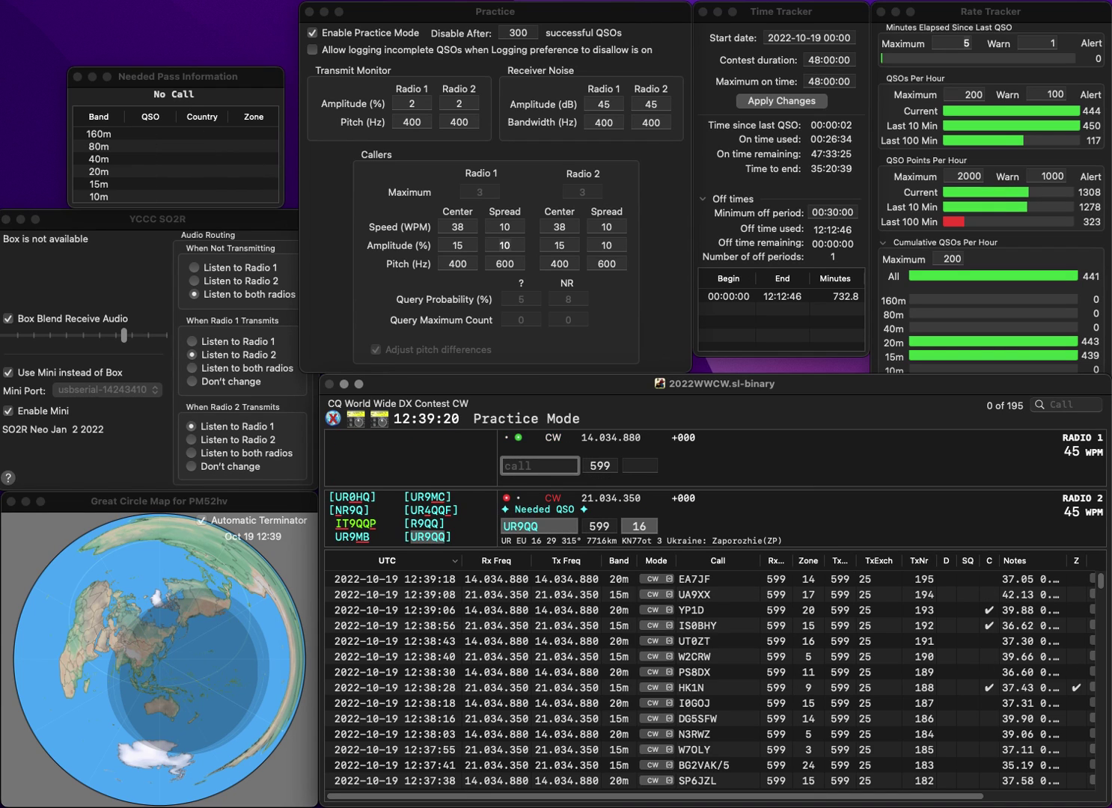
{"action": "type", "text": "7RN"}
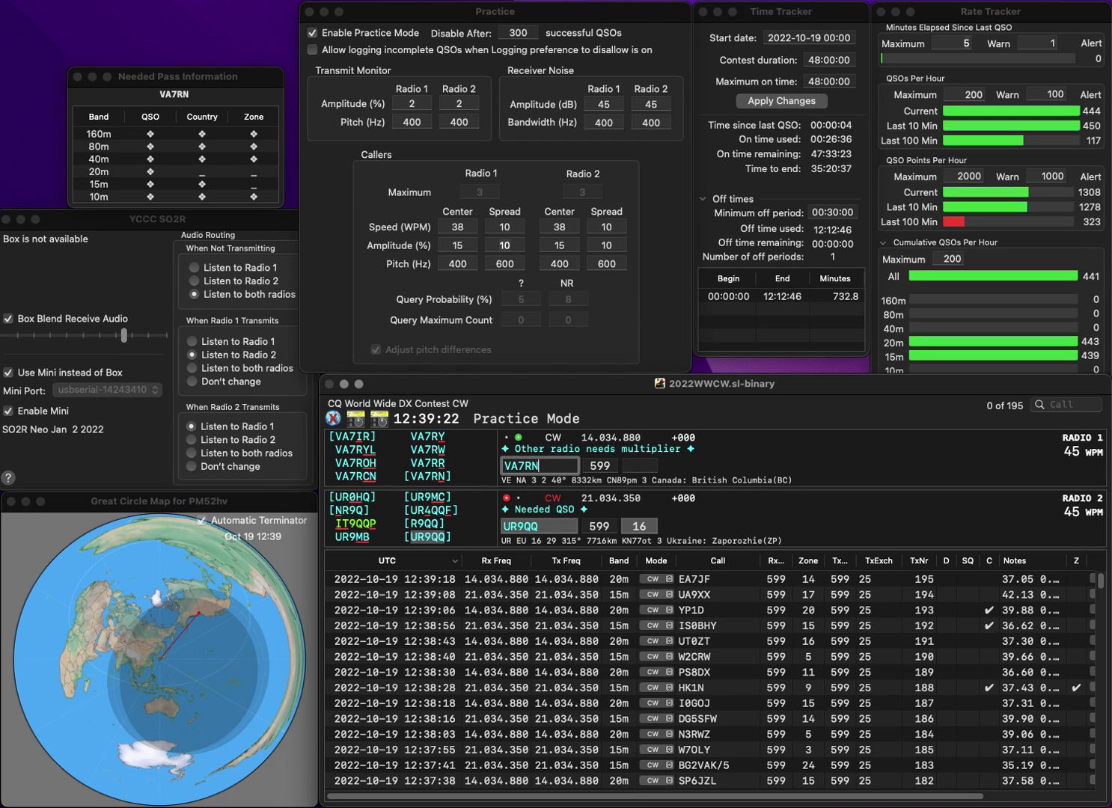
{"action": "key", "text": "Return"}
{"action": "key", "text": "space"}
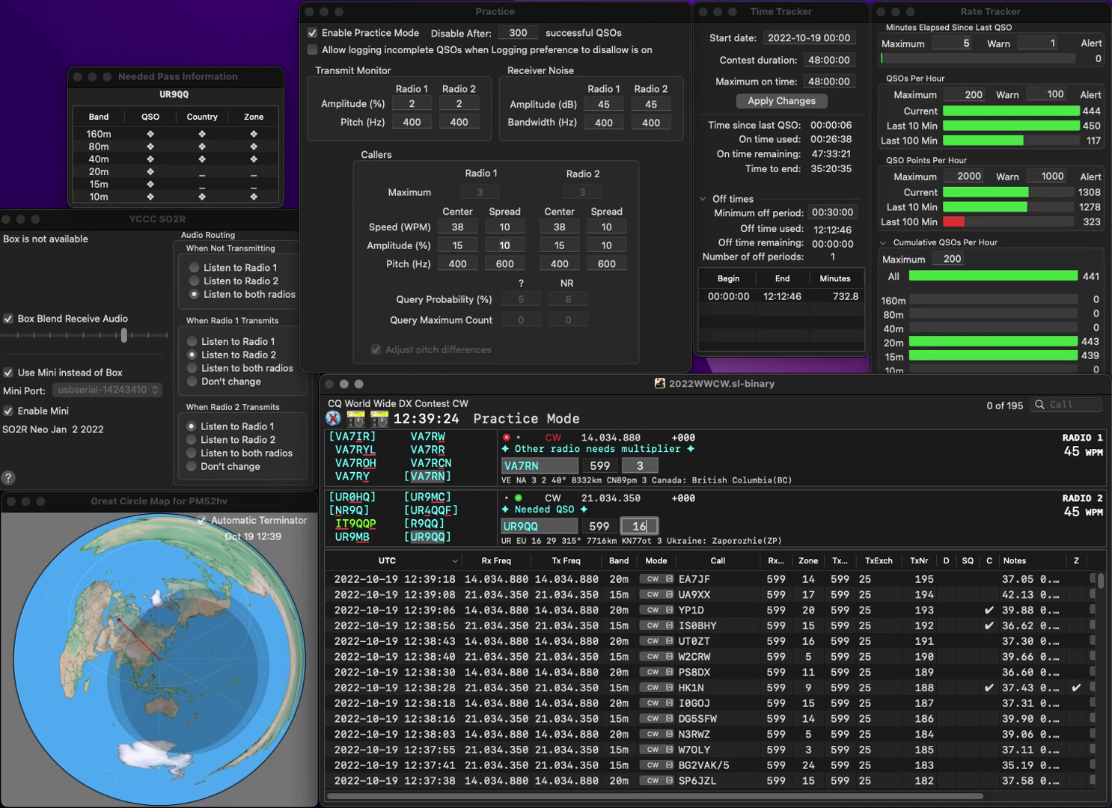
{"action": "key", "text": "Return"}
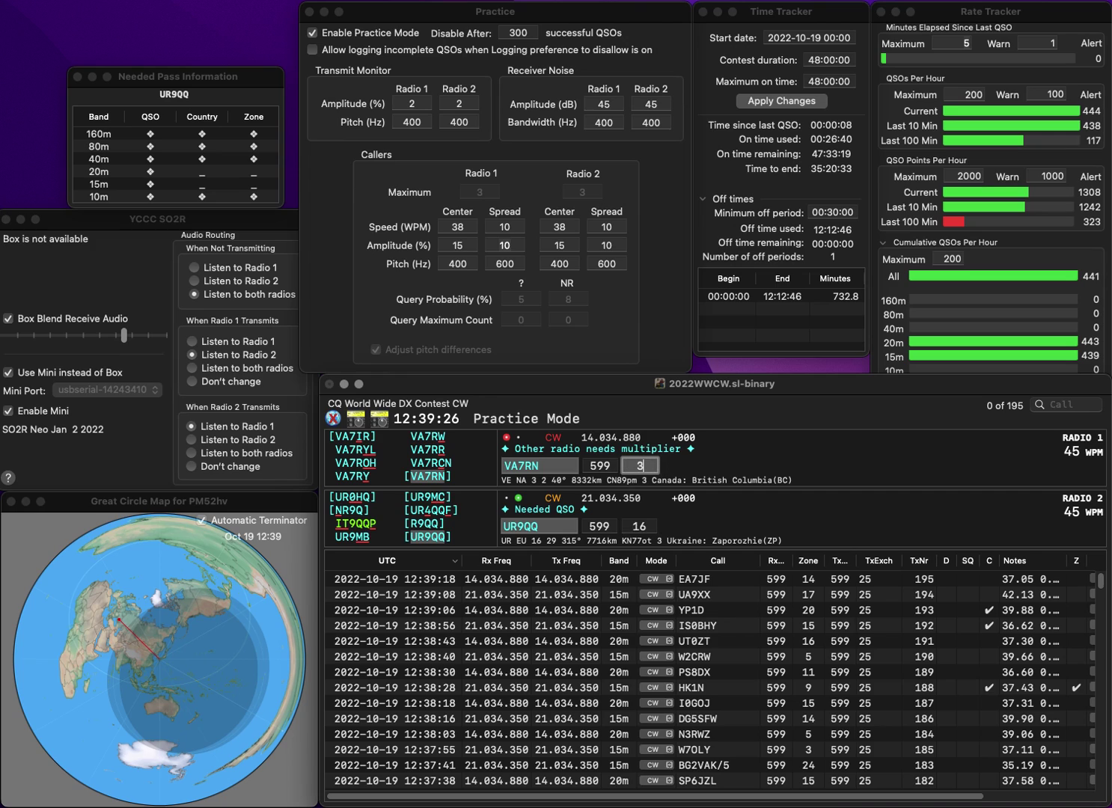
{"action": "key", "text": "Return"}
{"action": "type", "text": "W3KAI"}
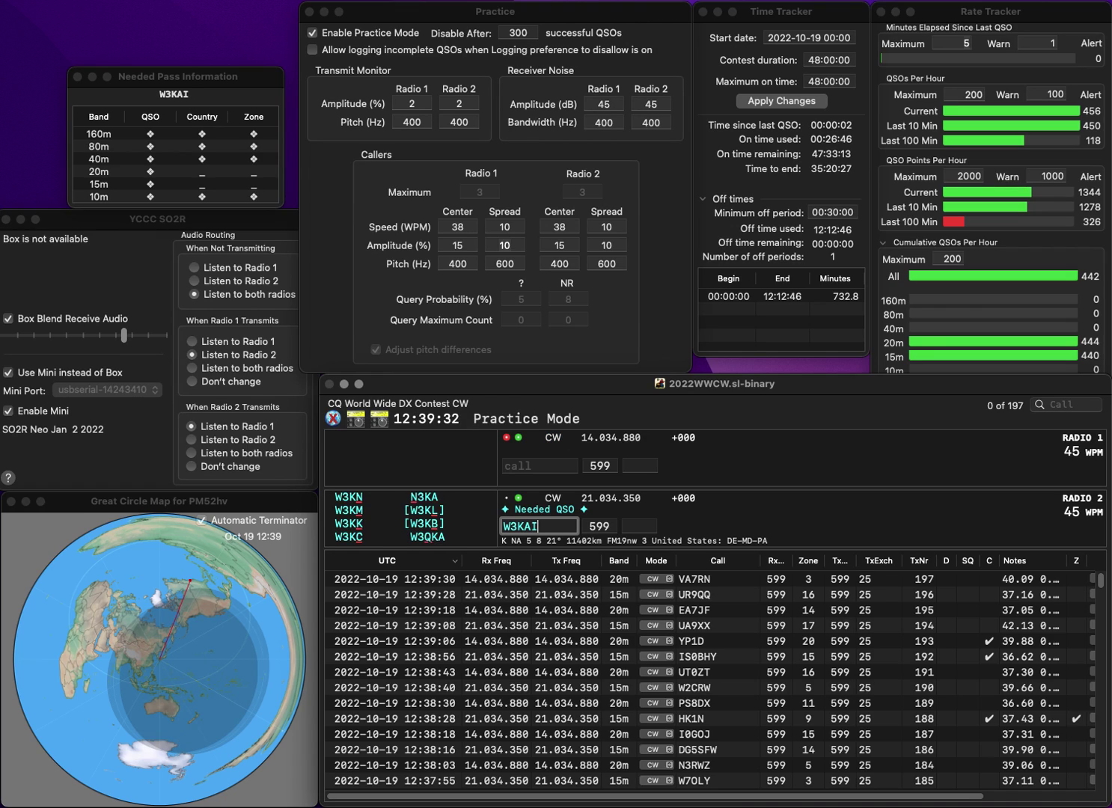
{"action": "key", "text": "Left"}
{"action": "key", "text": "Left"}
{"action": "key", "text": "Left"}
{"action": "key", "text": "BackSpace"}
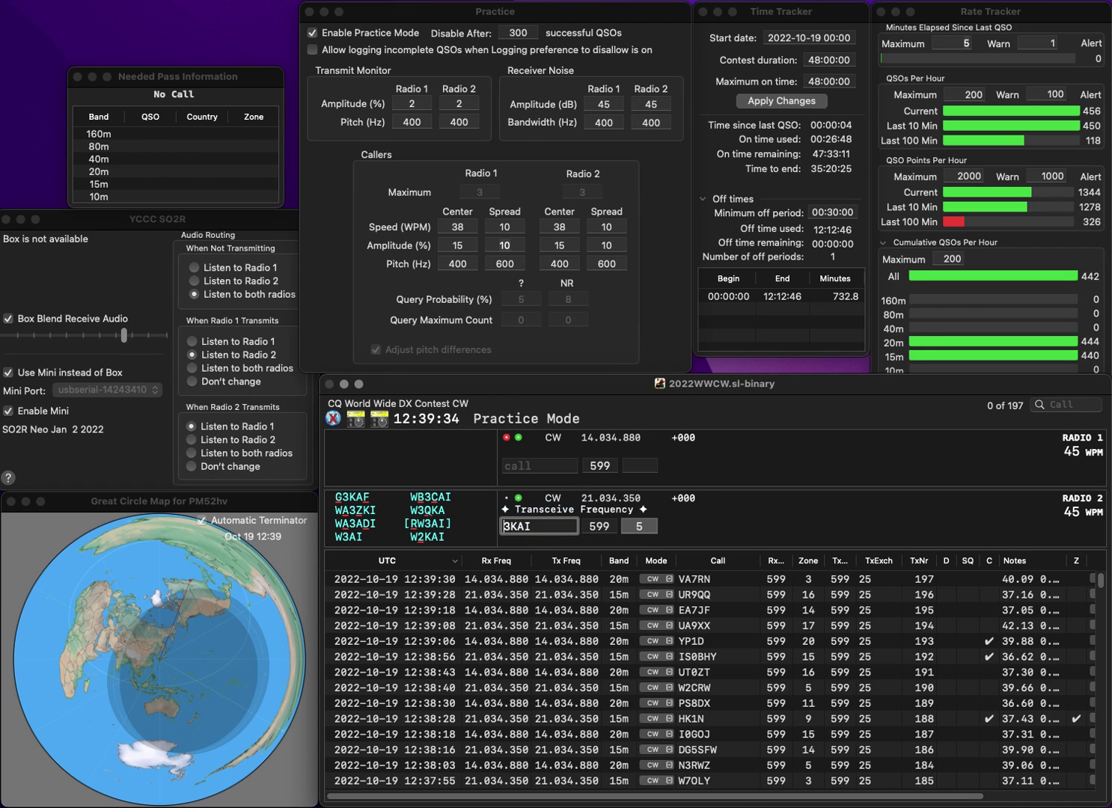
{"action": "type", "text": "2"}
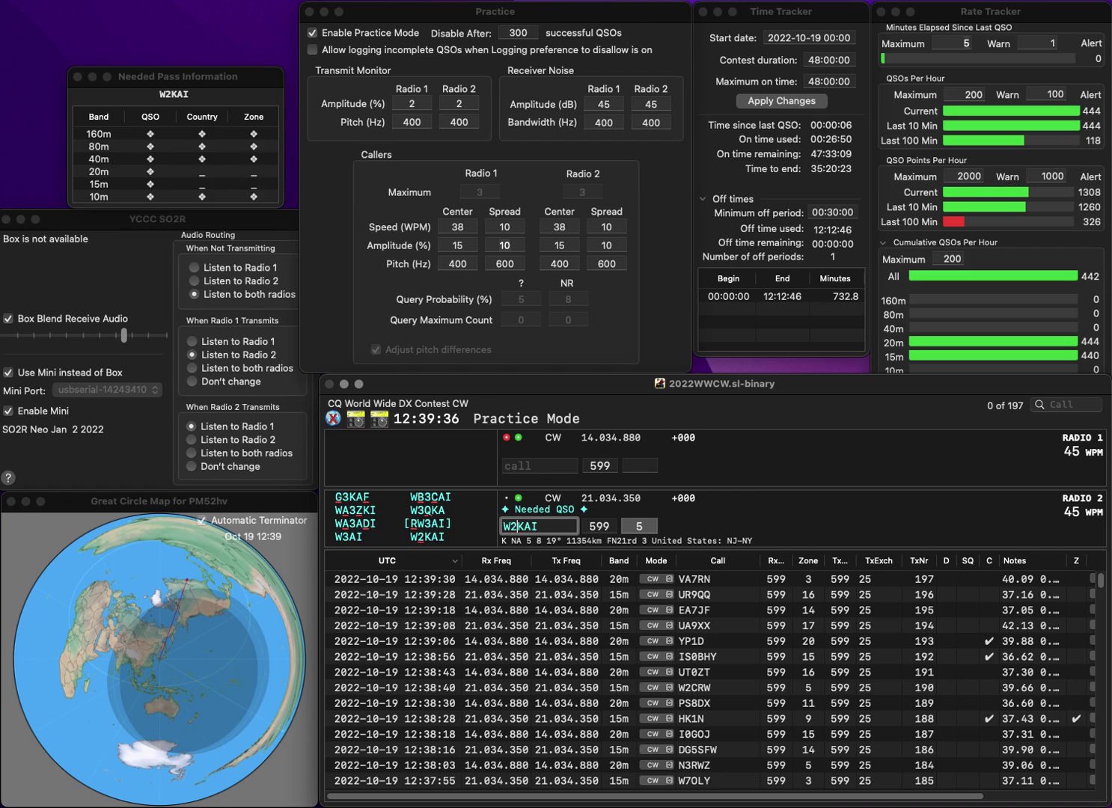
{"action": "key", "text": "Return"}
{"action": "type", "text": "K"}
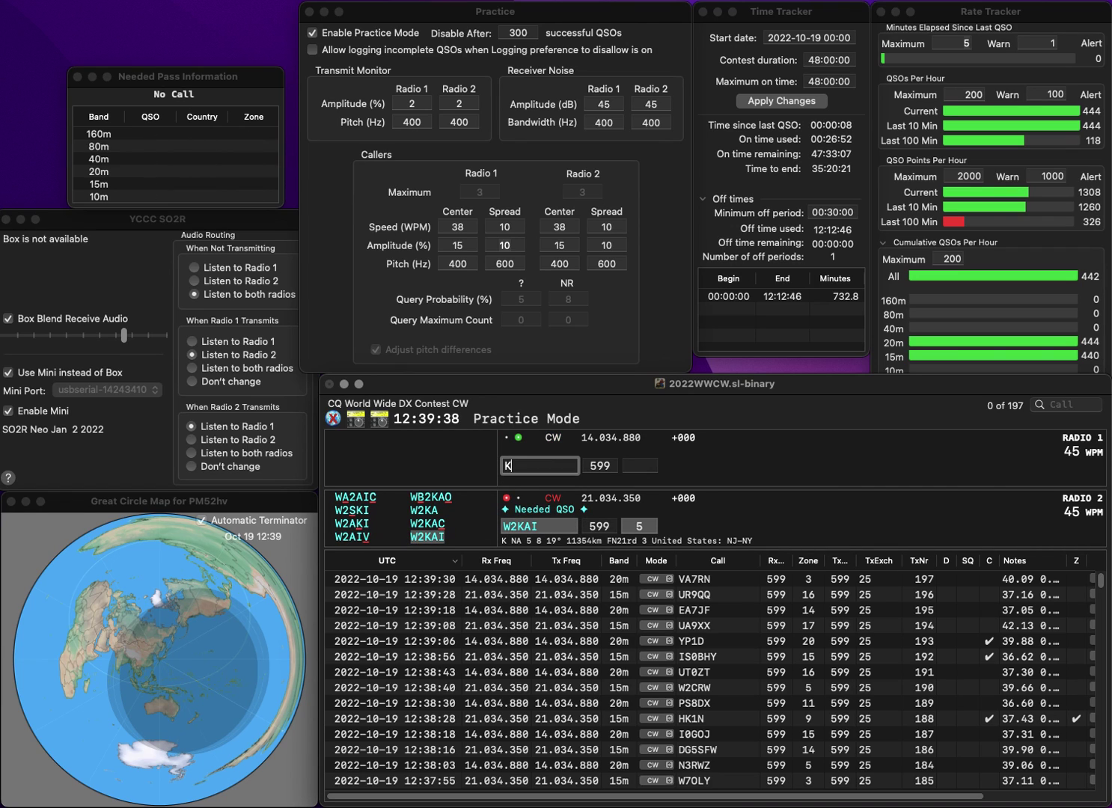
{"action": "type", "text": "9ZN"}
{"action": "key", "text": "Return"}
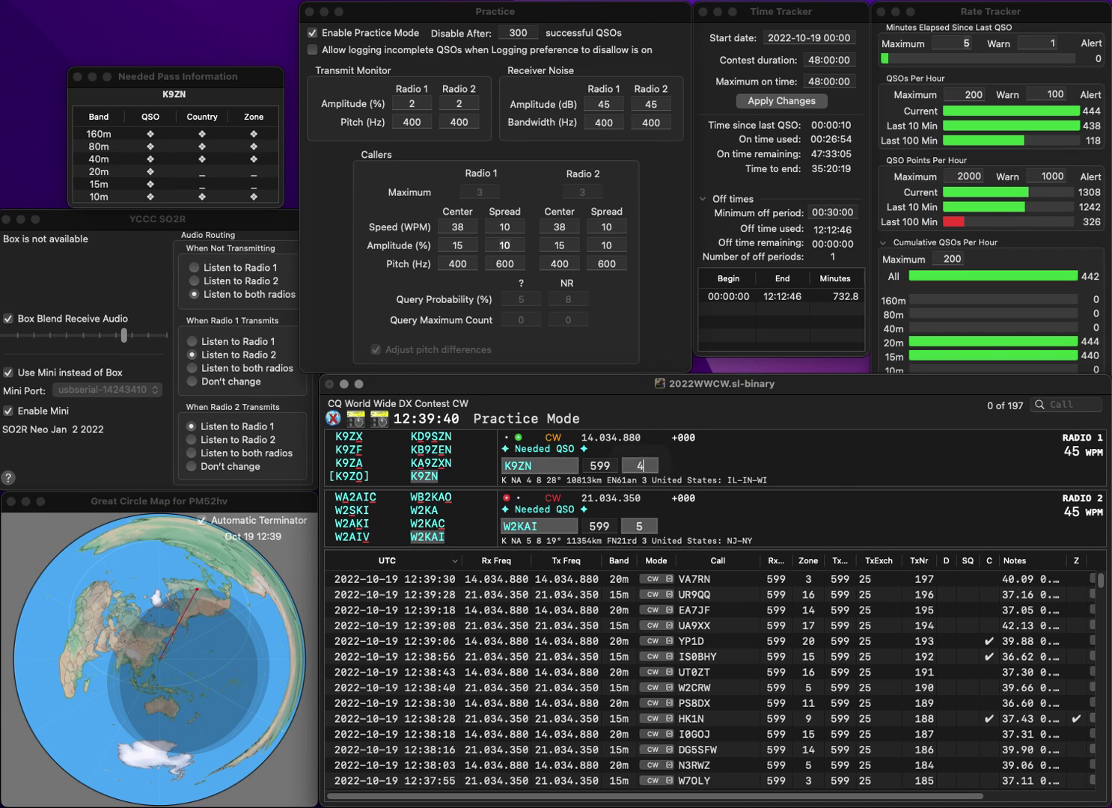
{"action": "key", "text": "Return"}
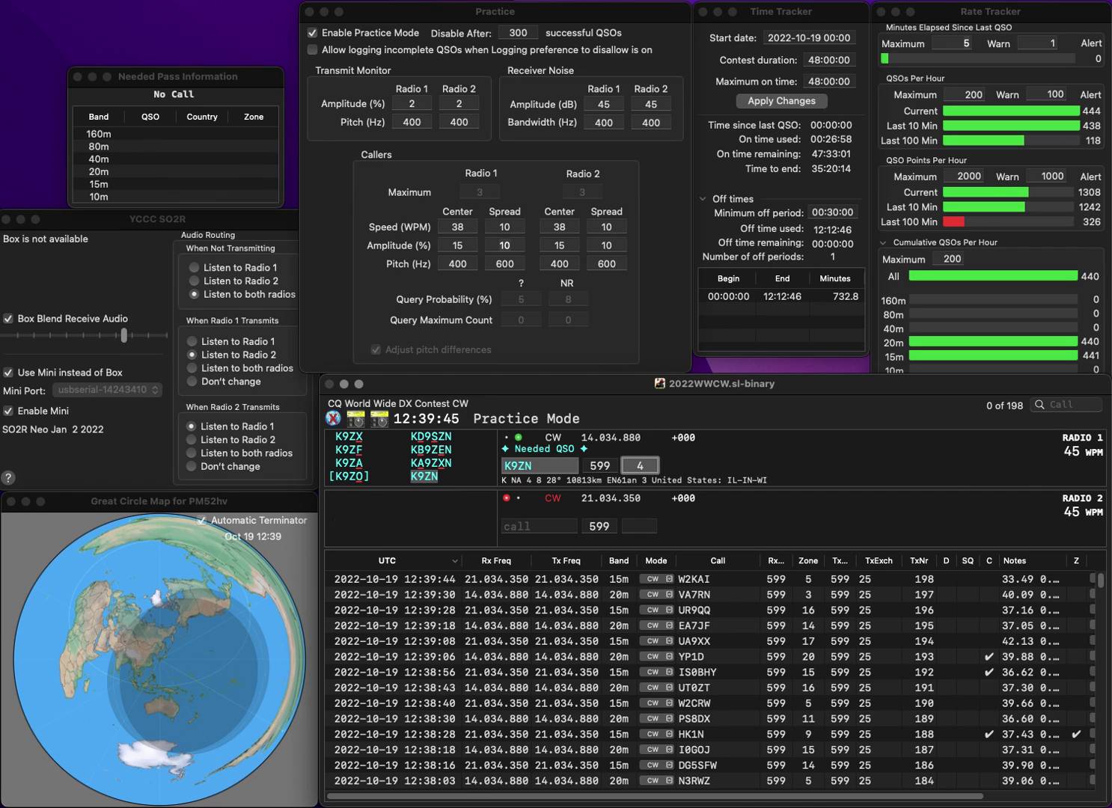
{"action": "key", "text": "Return"}
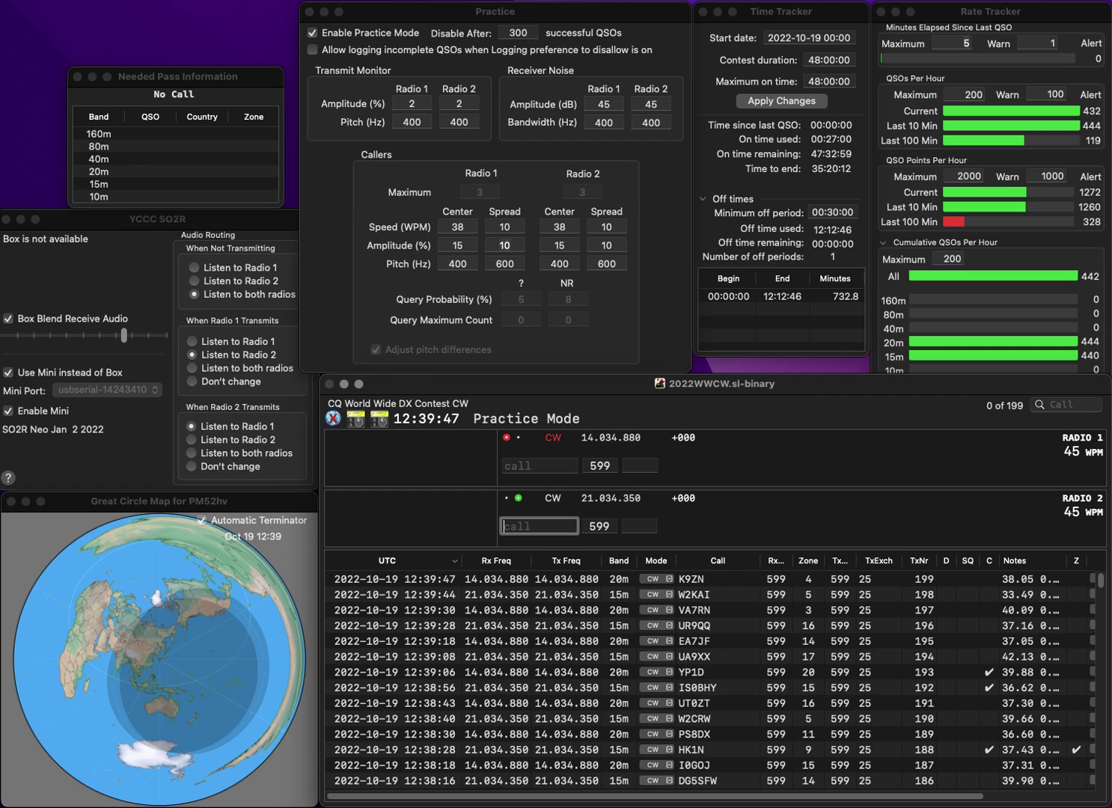
{"action": "type", "text": "GB8PJE"}
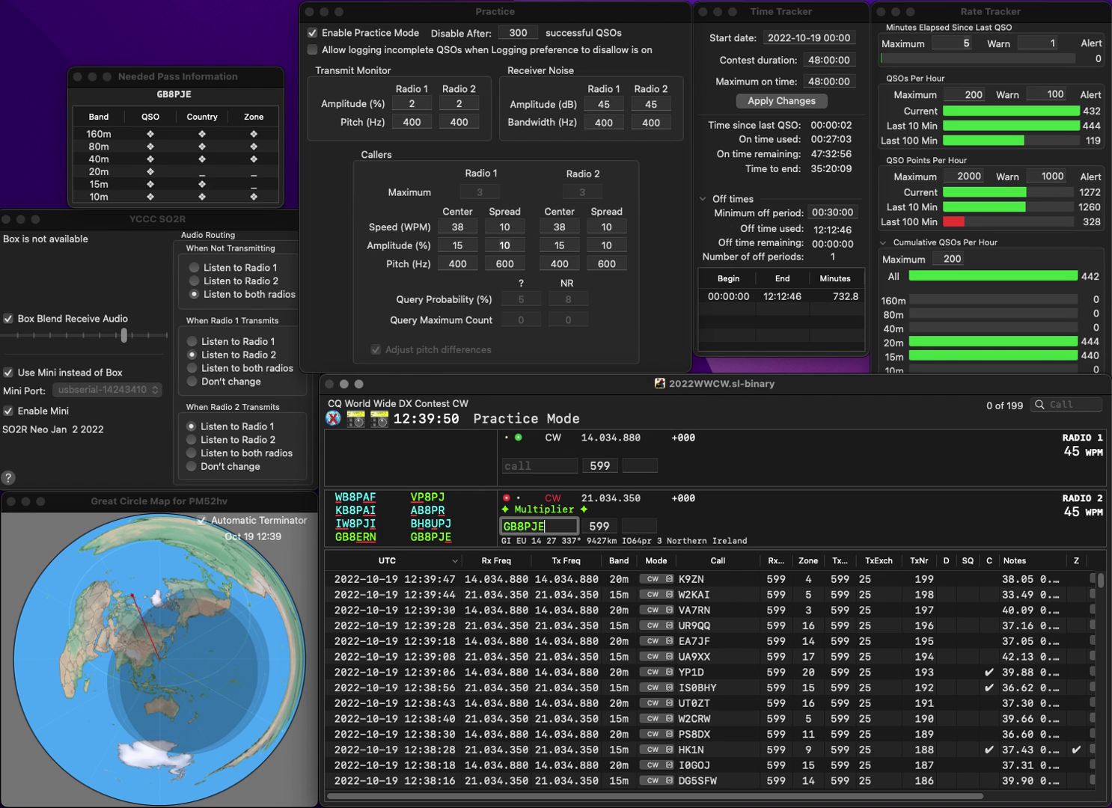
{"action": "key", "text": "Return"}
{"action": "type", "text": "2"}
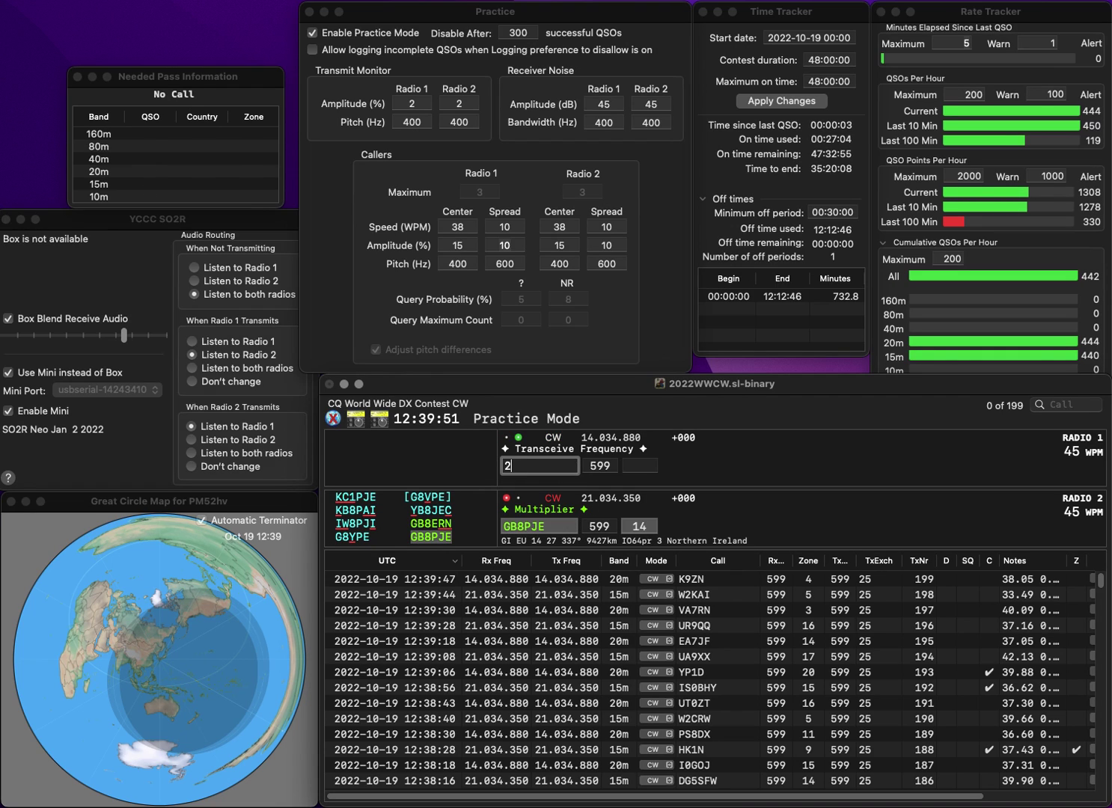
{"action": "type", "text": "9"}
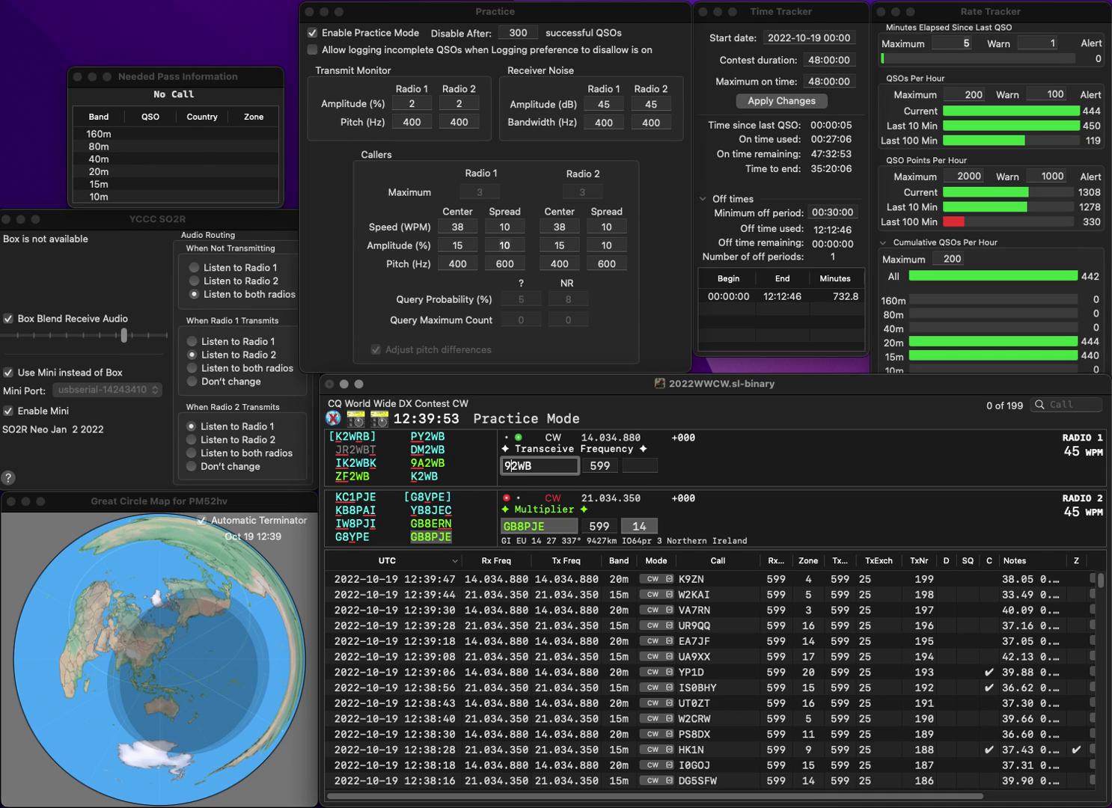
{"action": "type", "text": "A"}
{"action": "key", "text": "Return"}
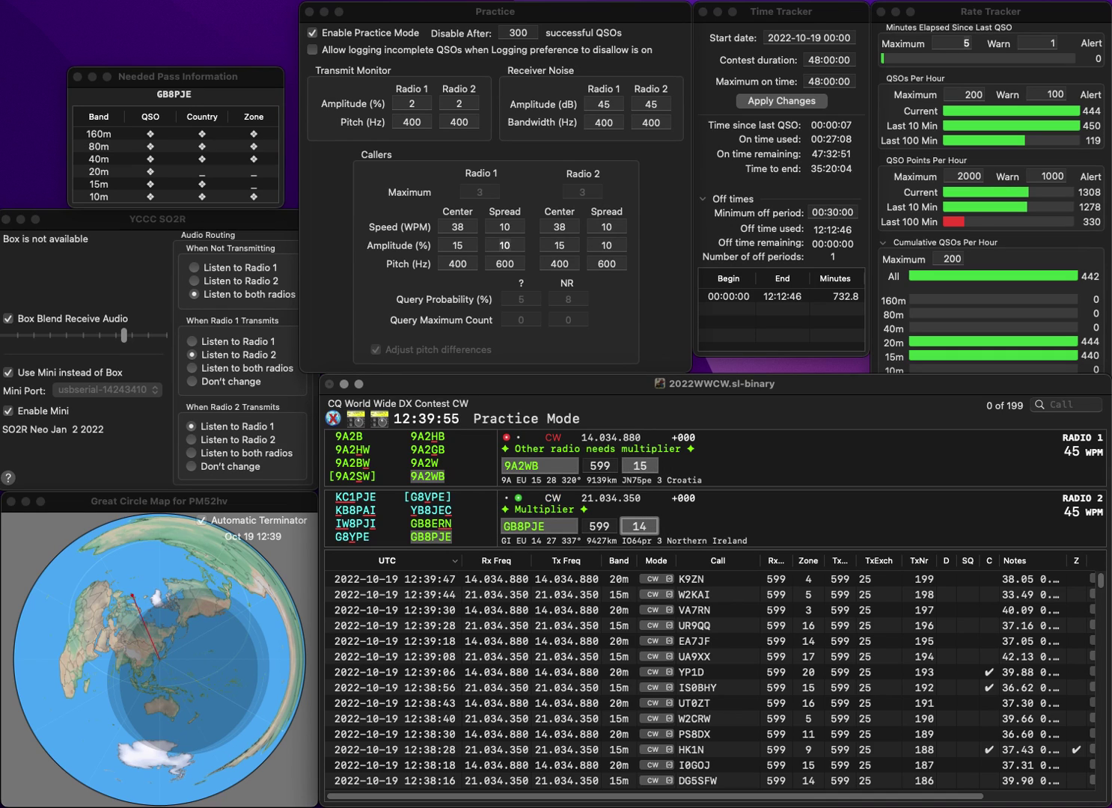
{"action": "key", "text": "Return"}
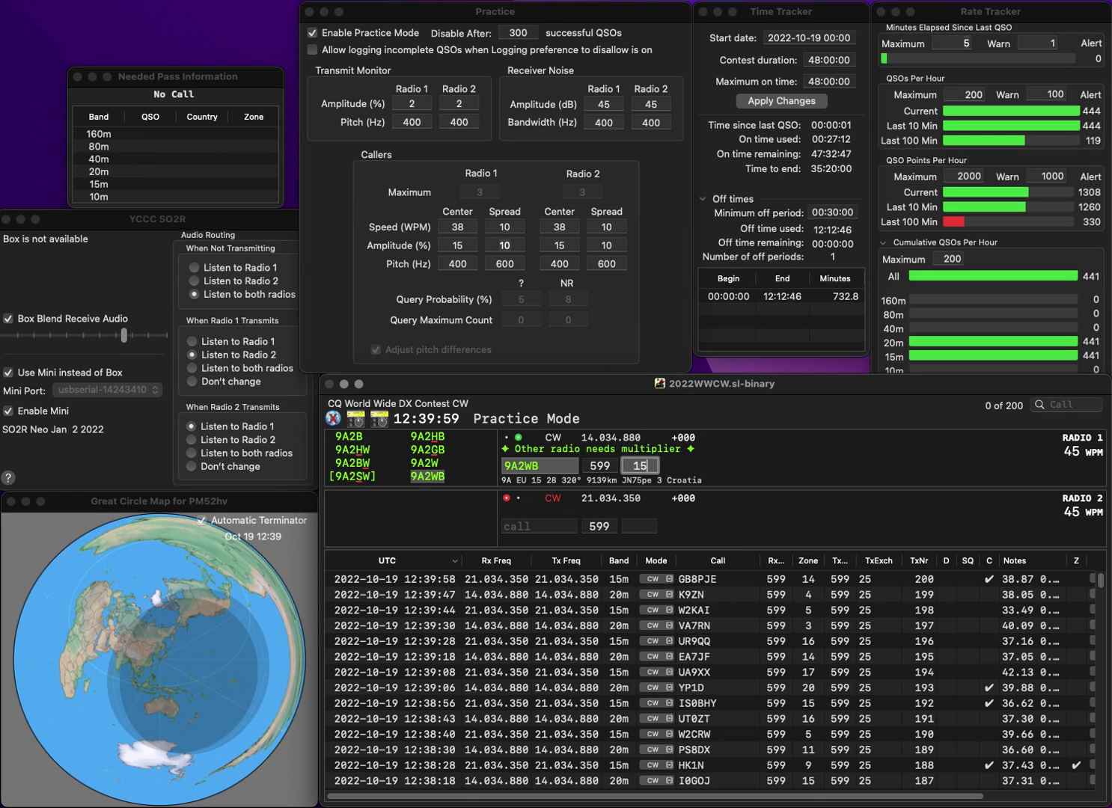
{"action": "key", "text": "Return"}
{"action": "type", "text": "N8"}
{"action": "key", "text": "Return"}
{"action": "type", "text": "WPE"}
{"action": "key", "text": "Return"}
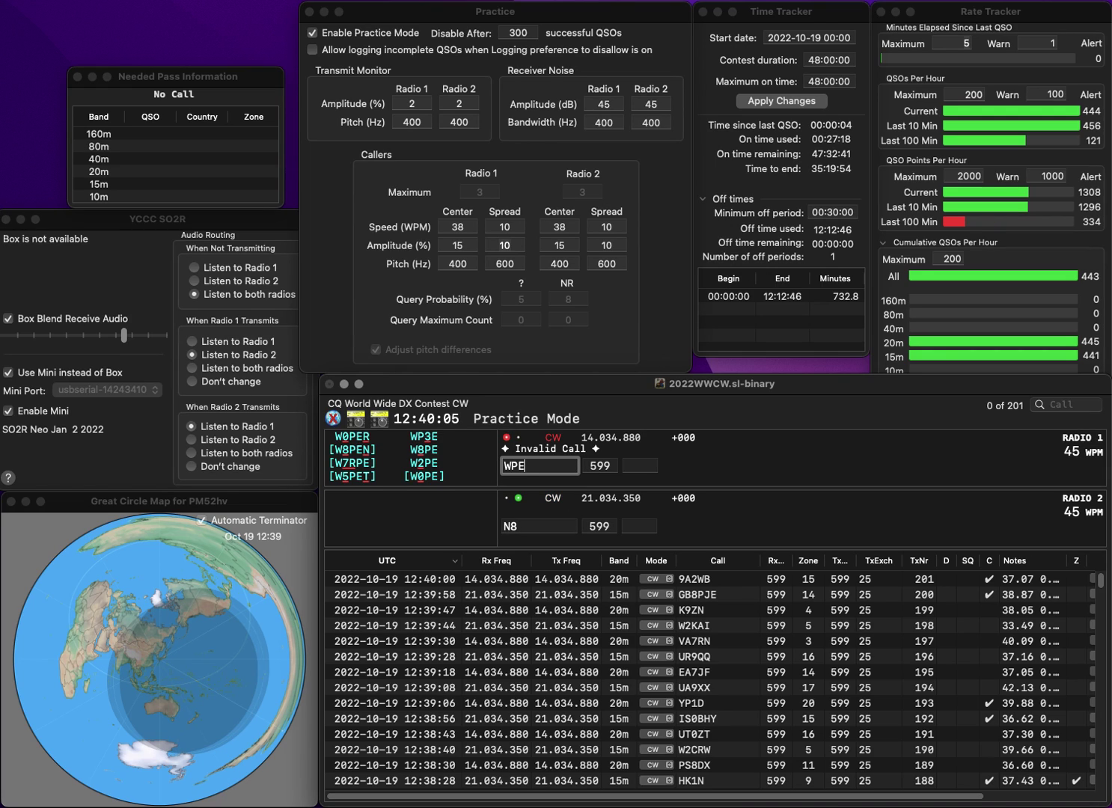
{"action": "type", "text": "ZFO"}
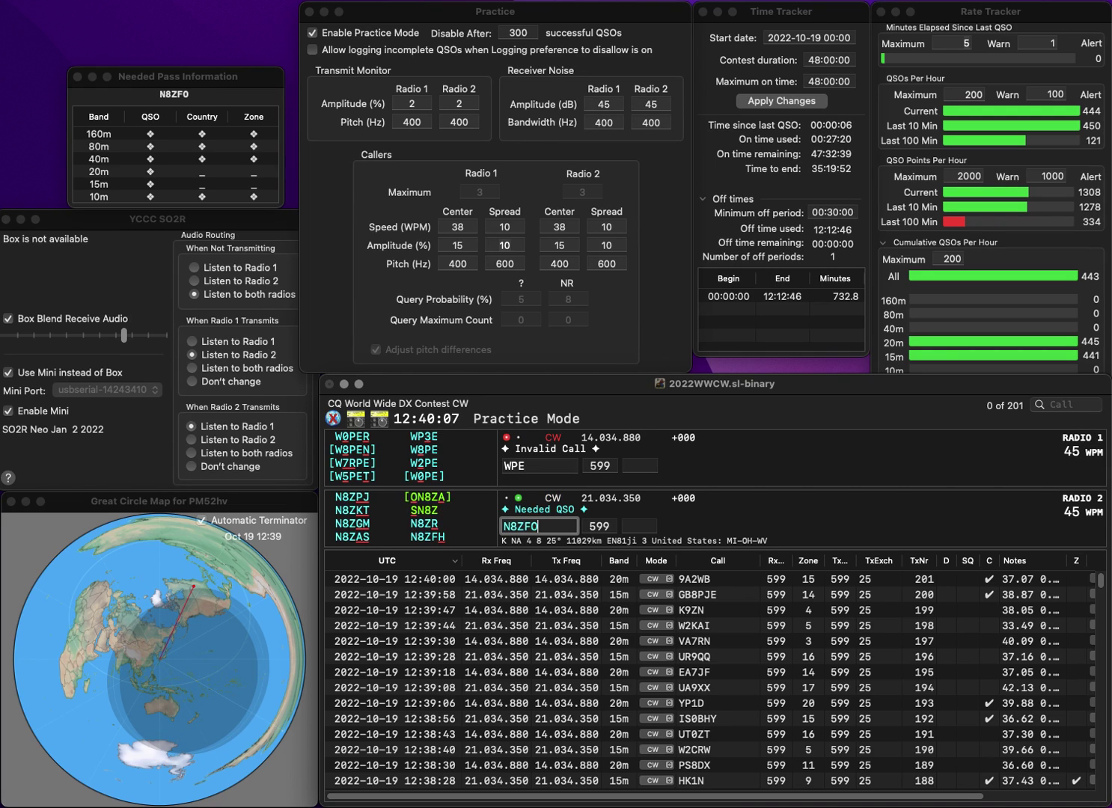
{"action": "key", "text": "Return"}
Replace the partial call on radio 1 with PE1NZI and send the exchange
{"action": "key", "text": "BackSpace"}
{"action": "key", "text": "BackSpace"}
{"action": "key", "text": "BackSpace"}
{"action": "type", "text": "PE1NZI"}
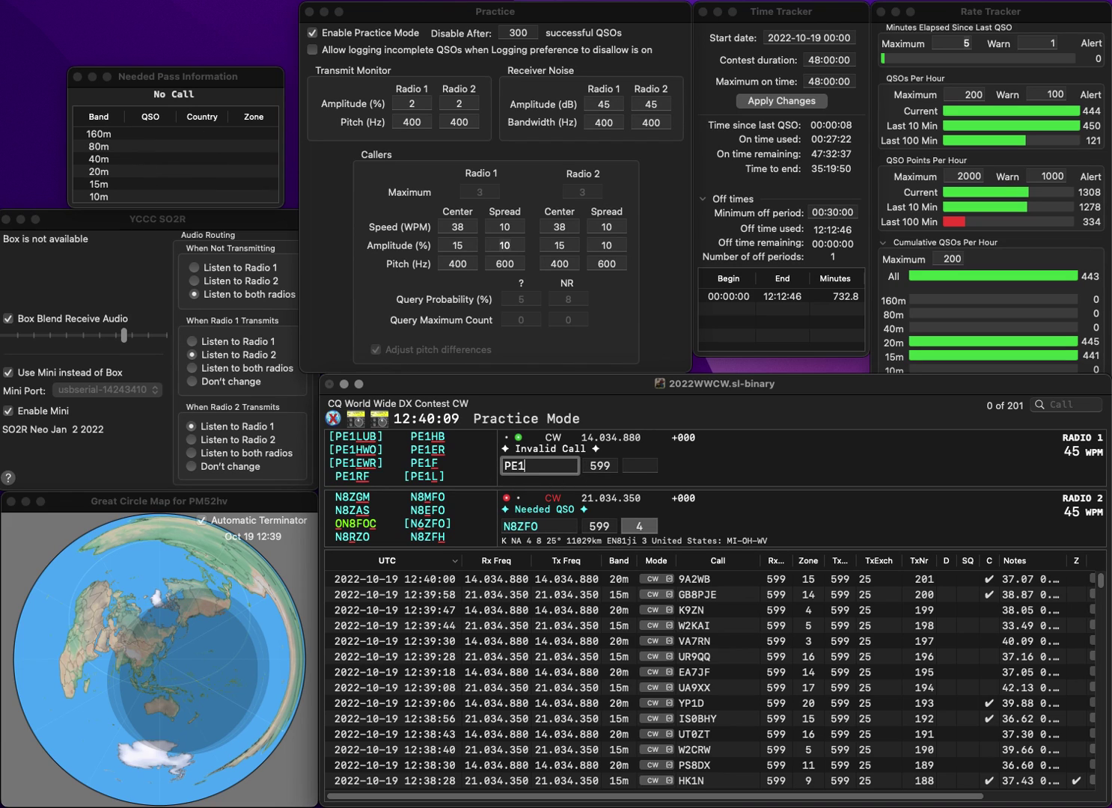
{"action": "key", "text": "Return"}
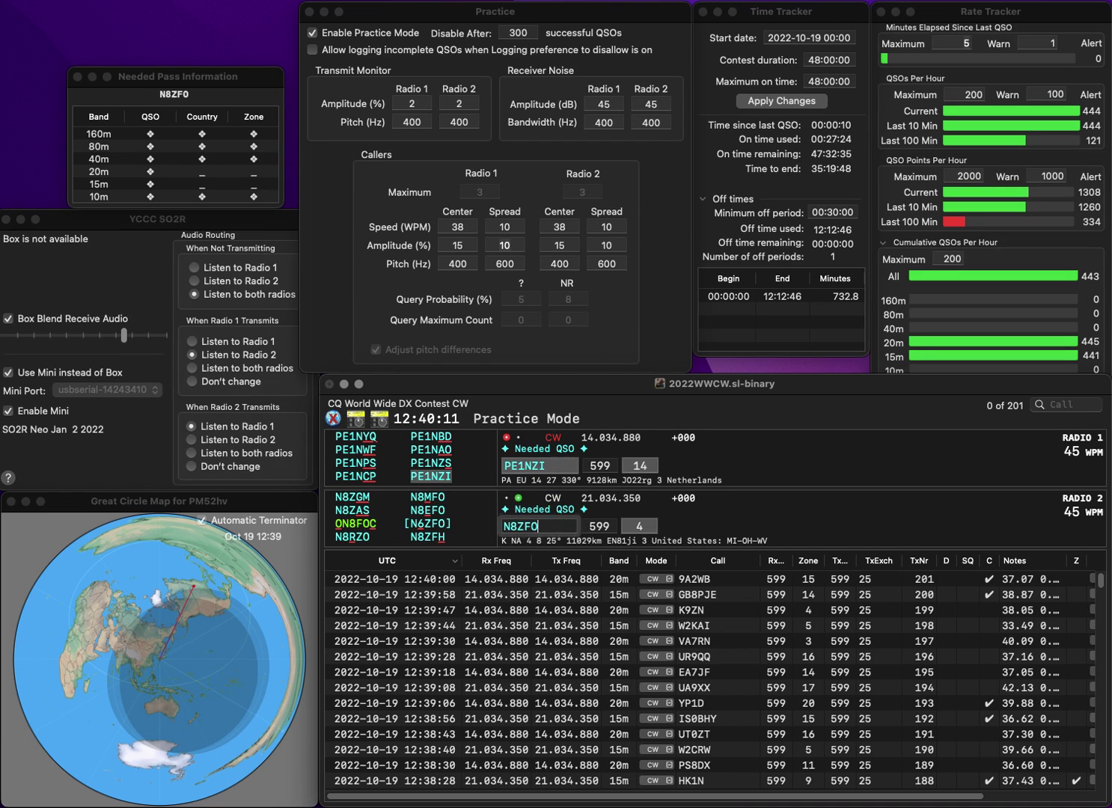
Change the radio 2 call to N6ZFO and log the PE1NZI contact with zone 14 on radio 1
{"action": "key", "text": "Delete"}
{"action": "key", "text": "Delete"}
{"action": "type", "text": "N6"}
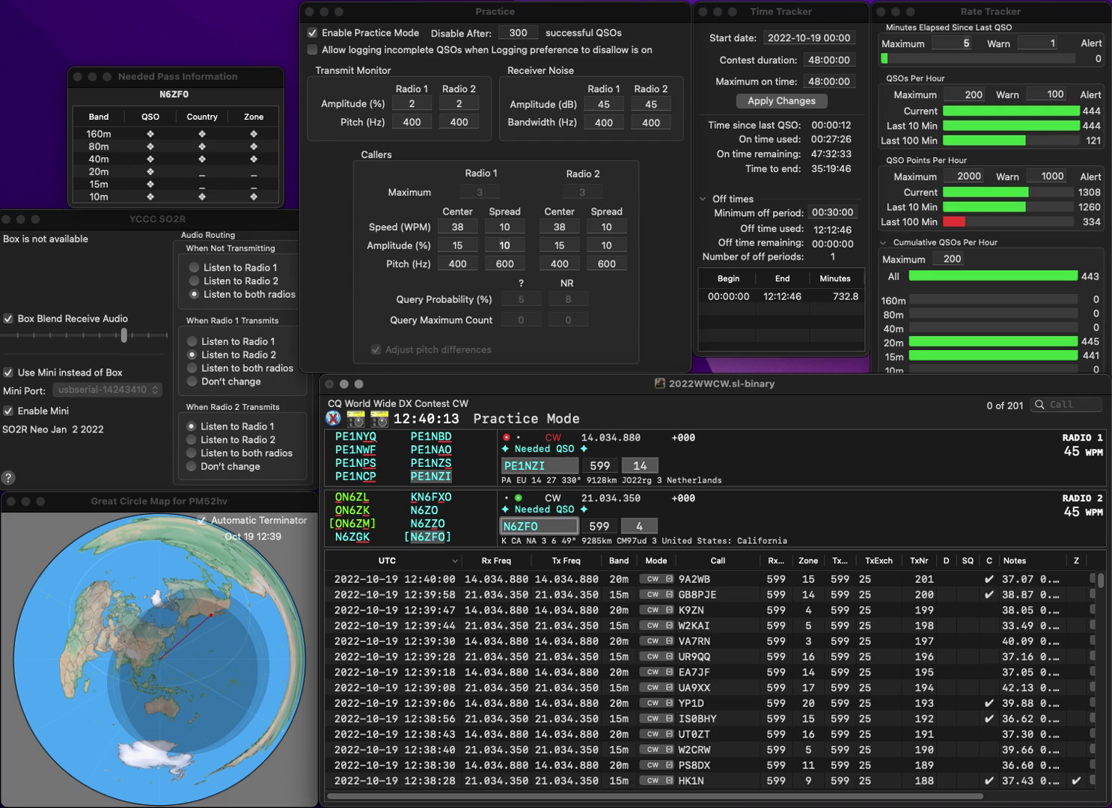
{"action": "key", "text": "Up"}
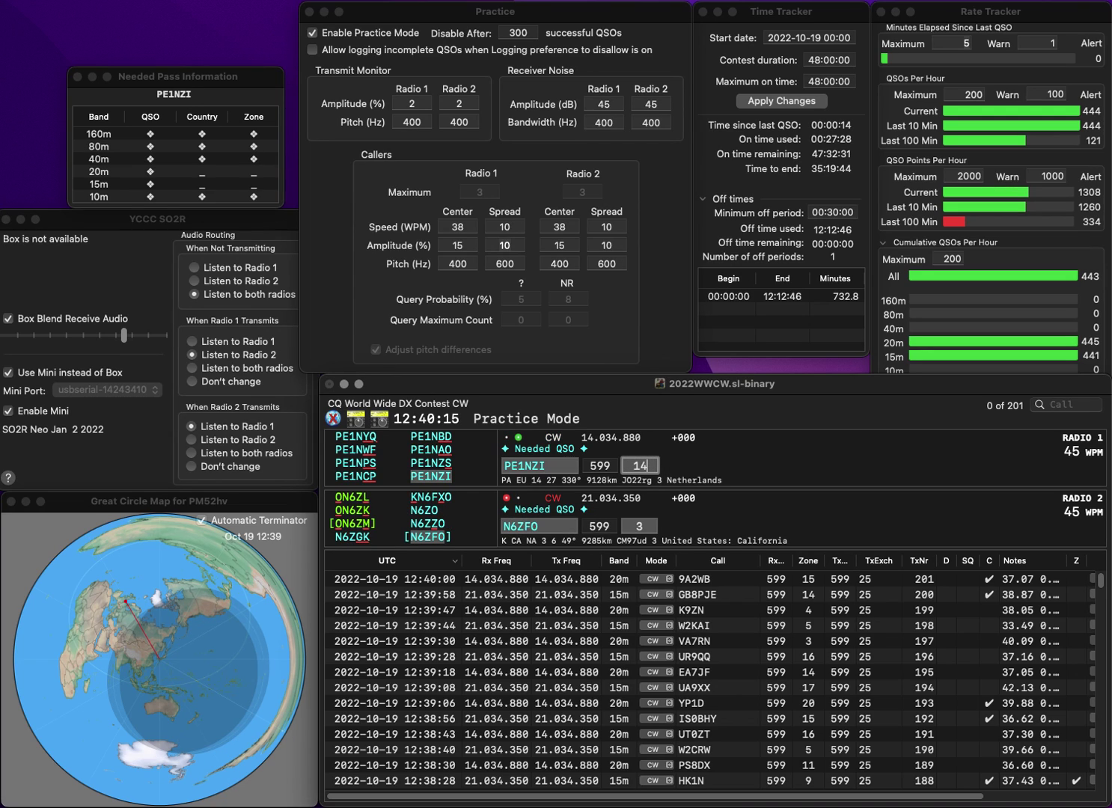
{"action": "key", "text": "alt+w"}
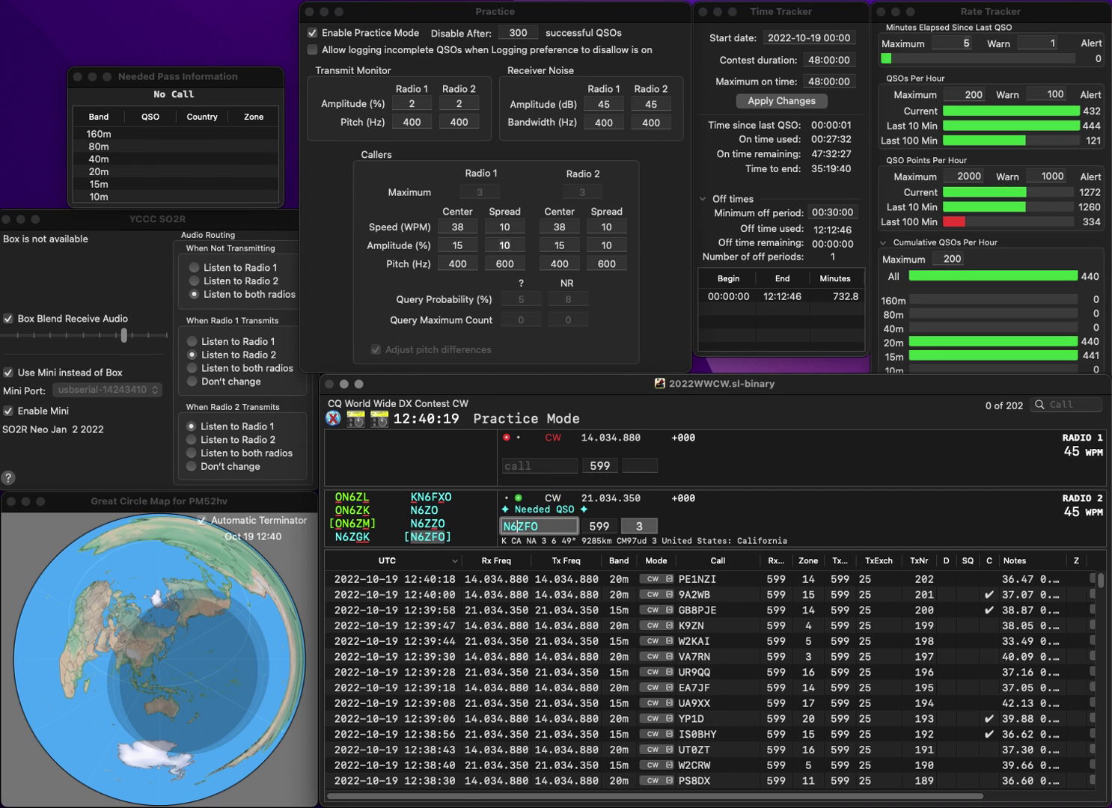
Correct the radio 2 call to NB7FO and send the exchange again
{"action": "key", "text": "BackSpace"}
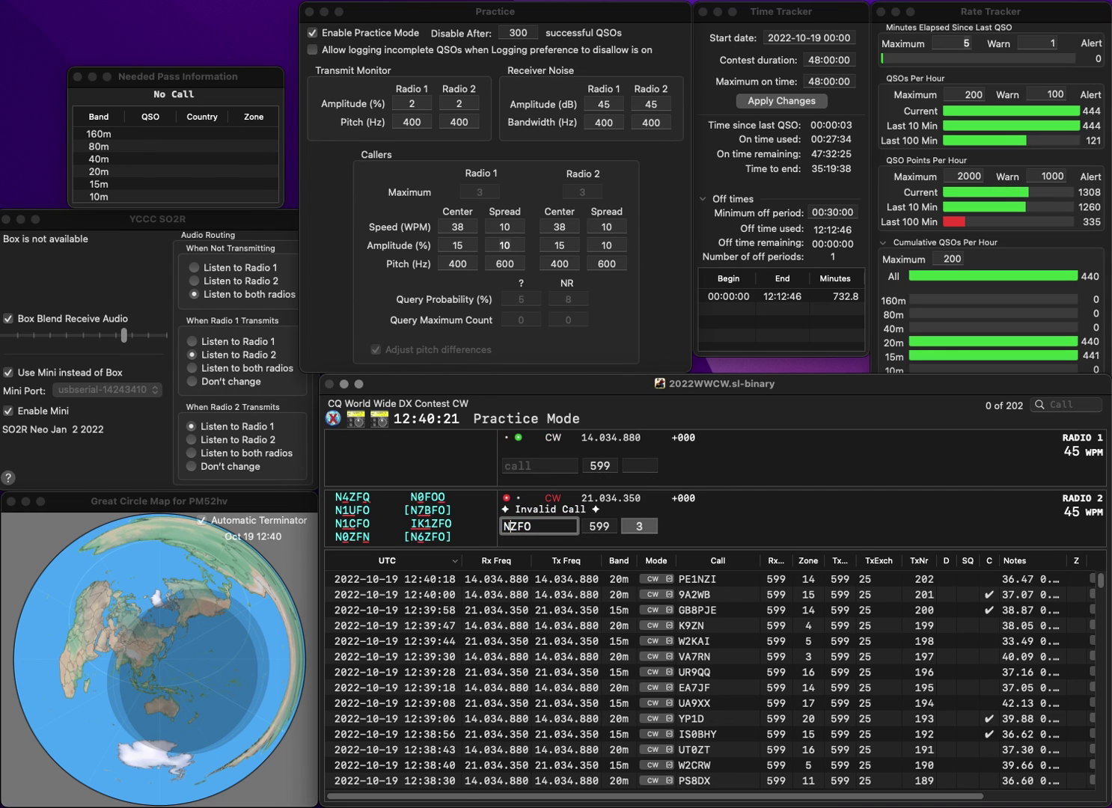
{"action": "type", "text": "B7"}
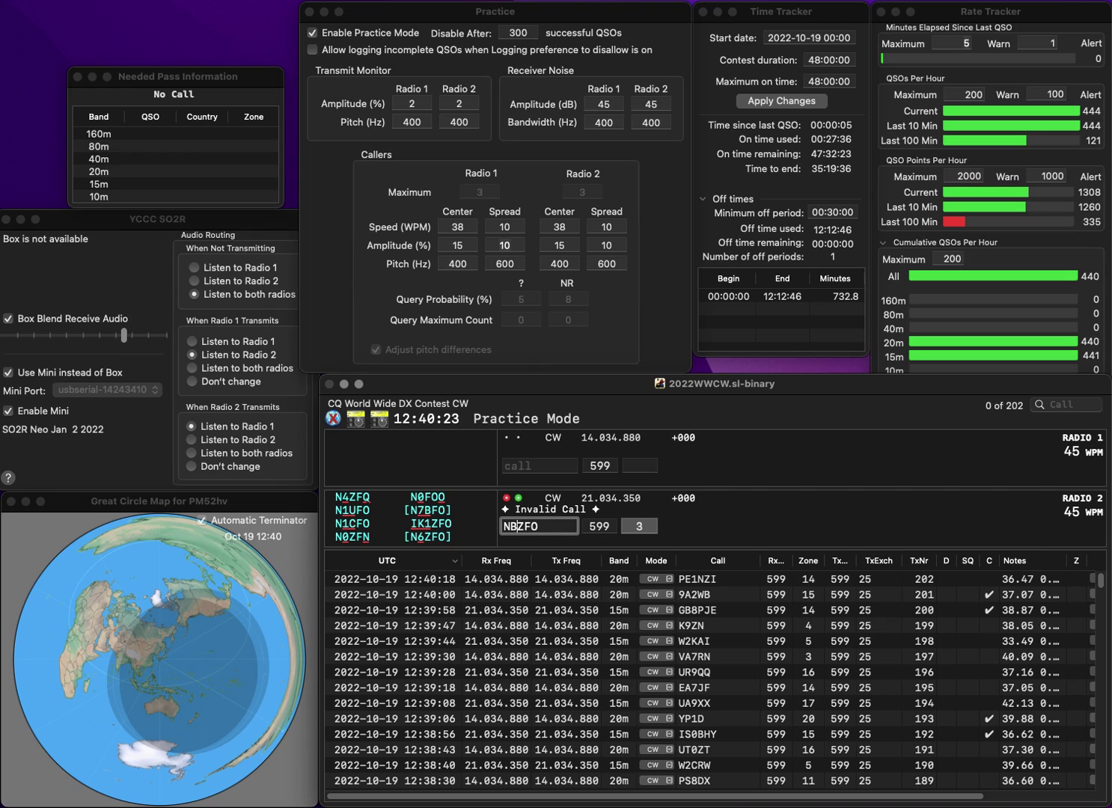
{"action": "key", "text": "Delete"}
{"action": "key", "text": "Return"}
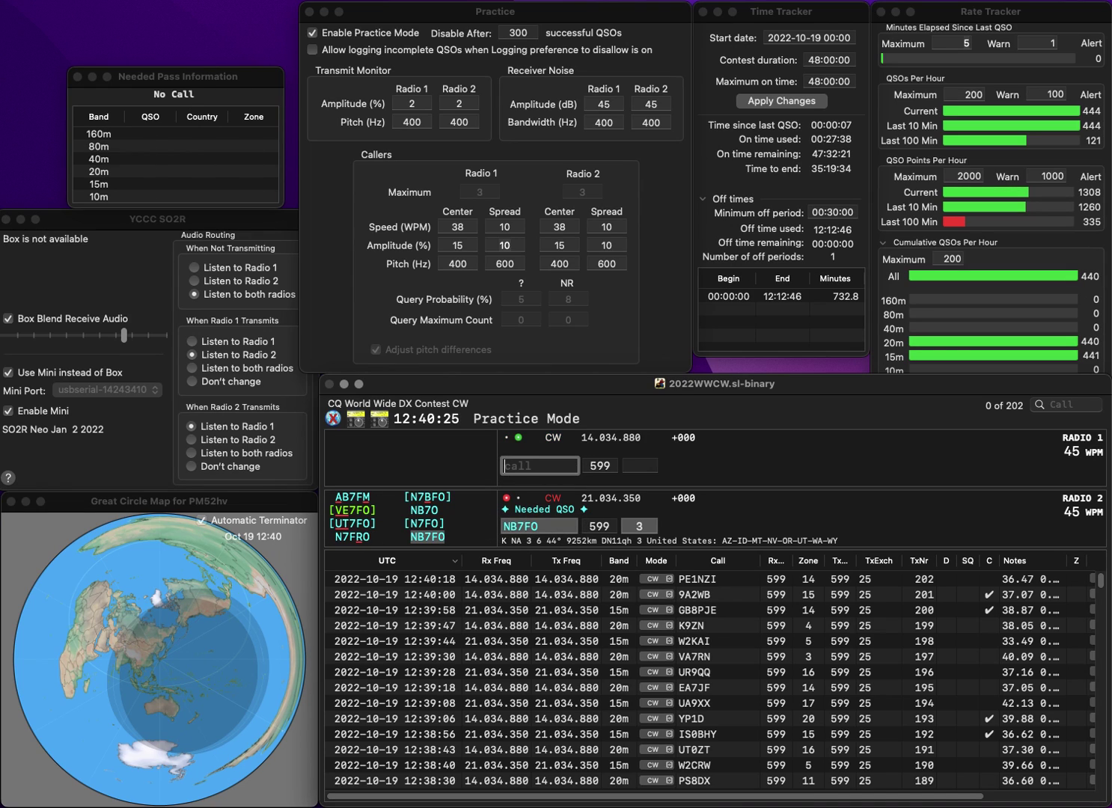
{"action": "type", "text": "SP9MDY"}
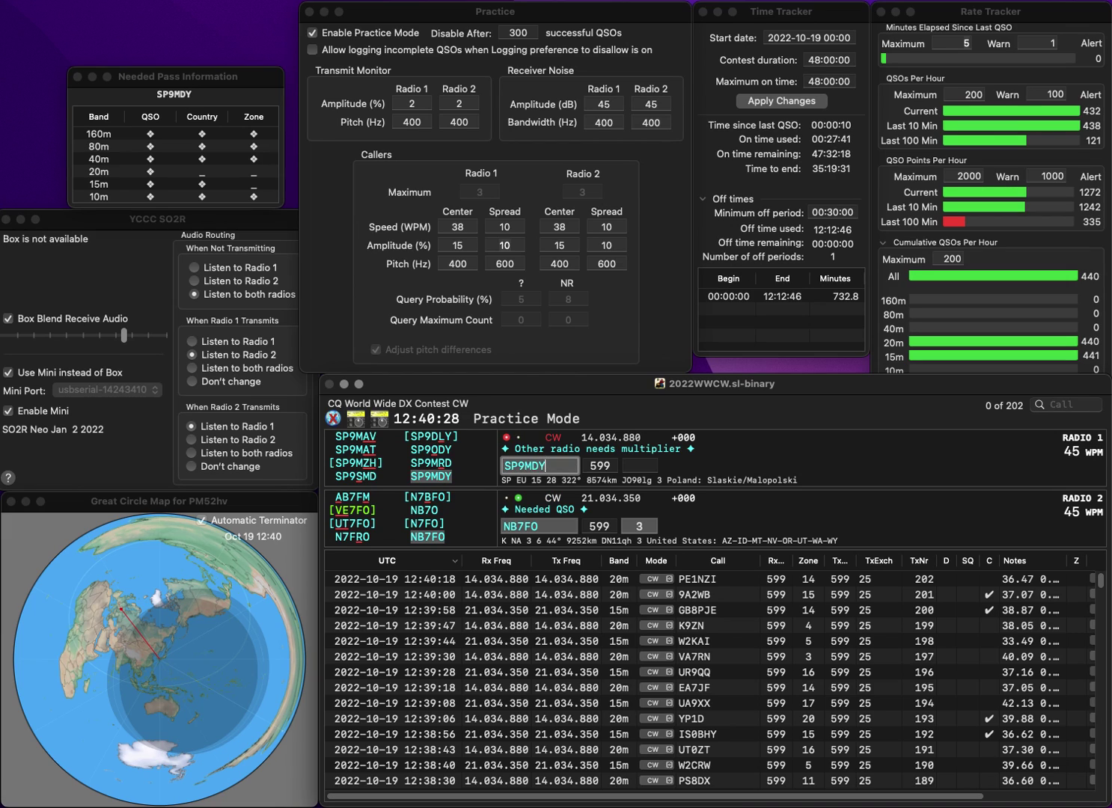
{"action": "key", "text": "Return"}
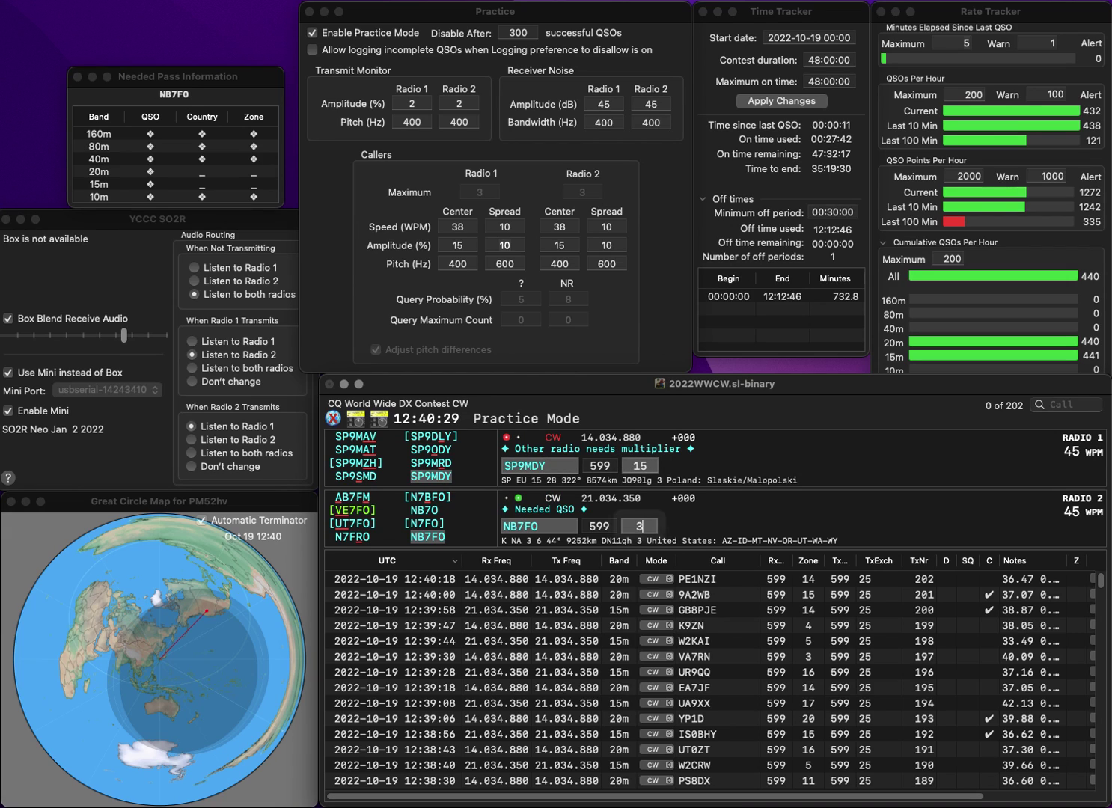
{"action": "key", "text": "Return"}
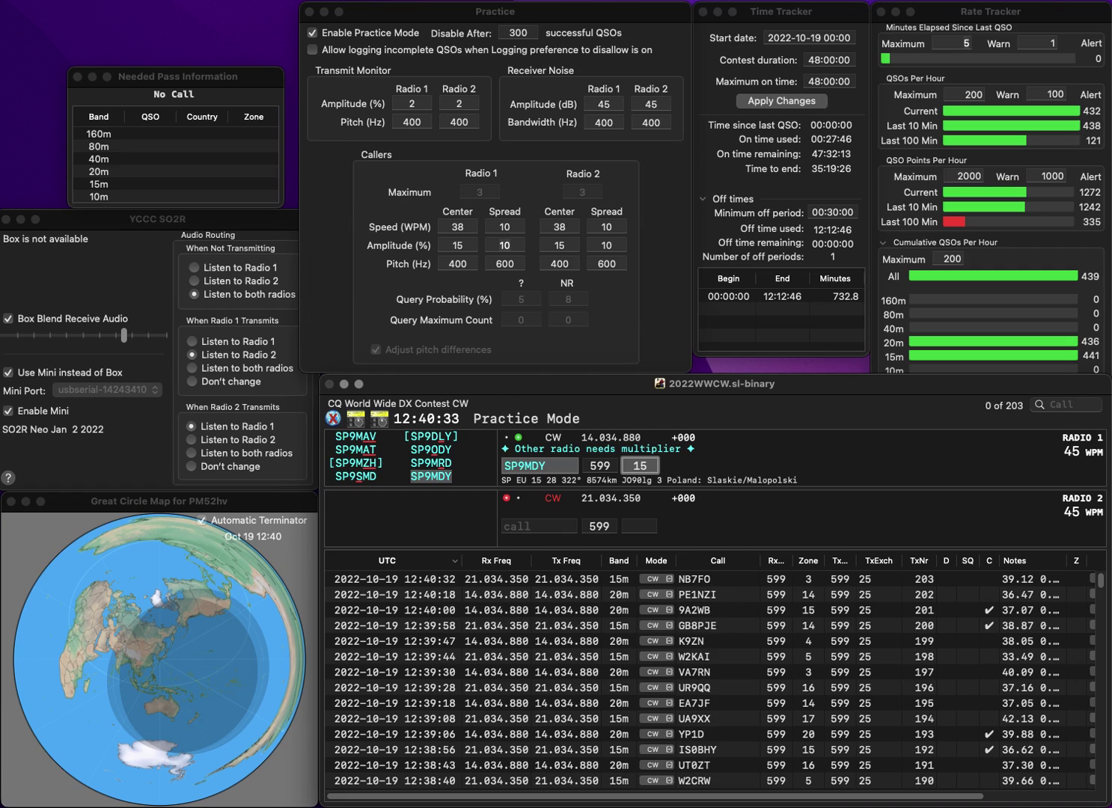
{"action": "key", "text": "Return"}
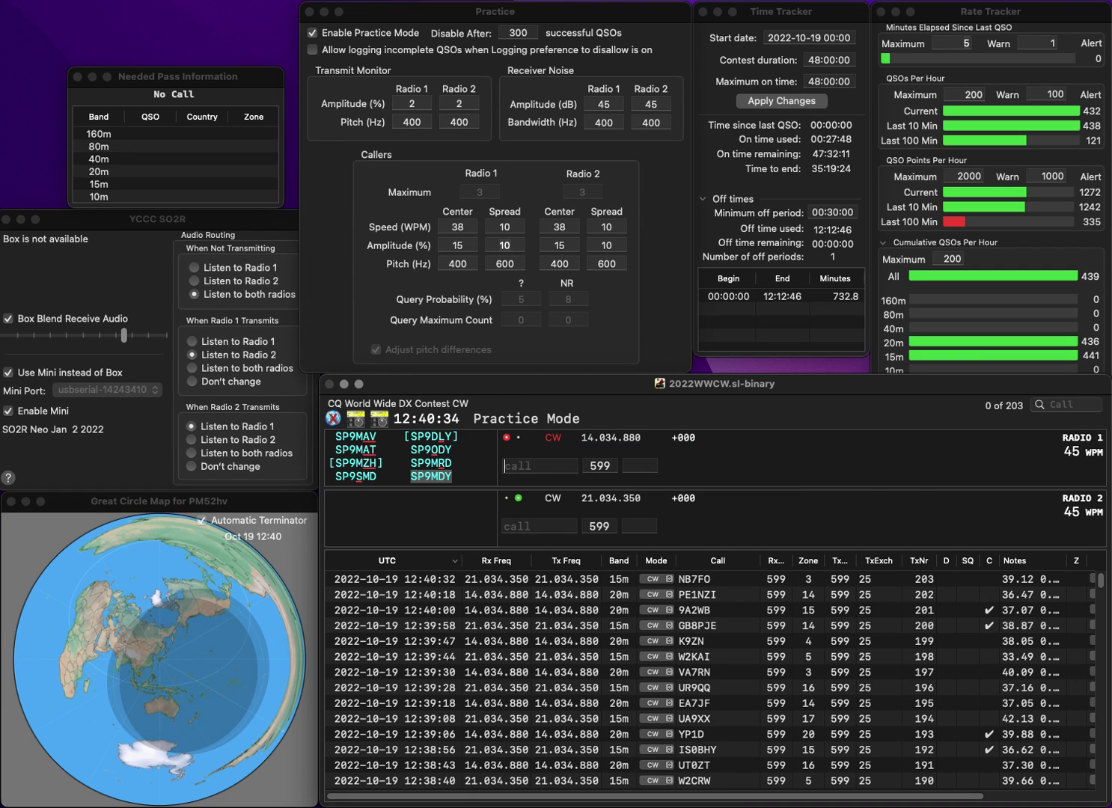
{"action": "type", "text": "K1GA"}
{"action": "key", "text": "Return"}
{"action": "type", "text": "KC"}
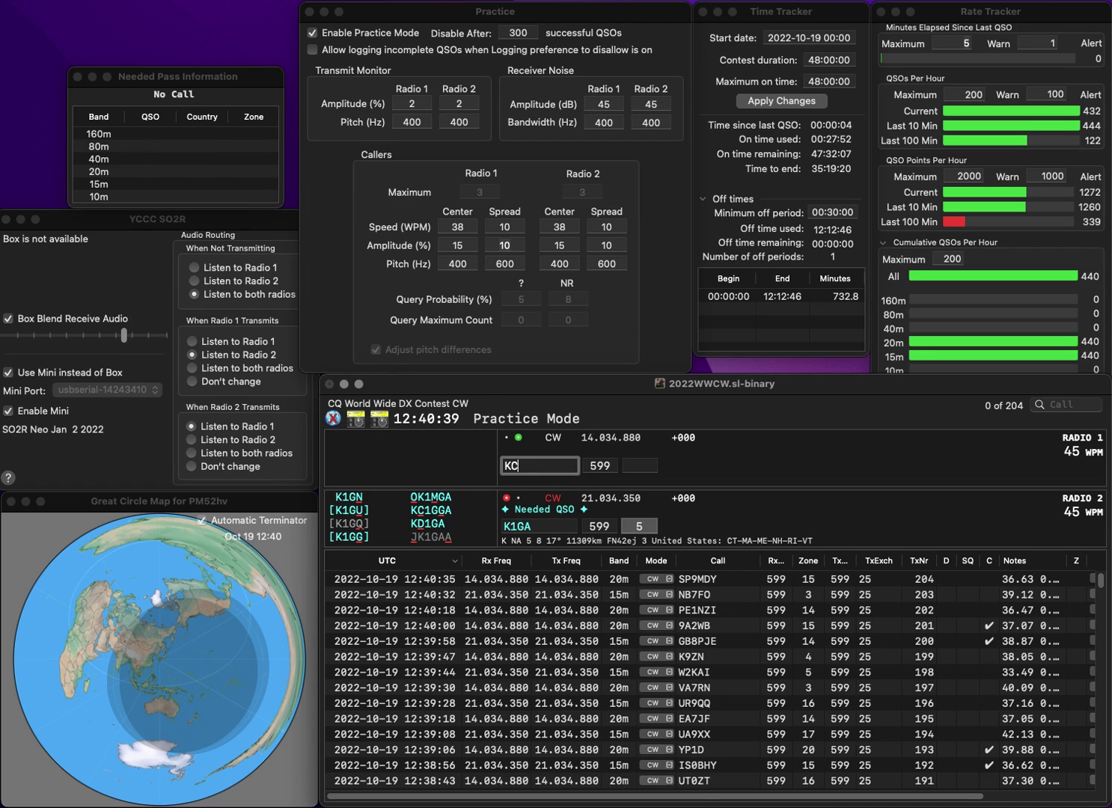
{"action": "type", "text": "8HT"}
{"action": "key", "text": "Return"}
{"action": "key", "text": "BackSpace"}
{"action": "type", "text": "Z"}
{"action": "type", "text": "G"}
{"action": "key", "text": "Delete"}
{"action": "type", "text": "U"}
{"action": "key", "text": "Return"}
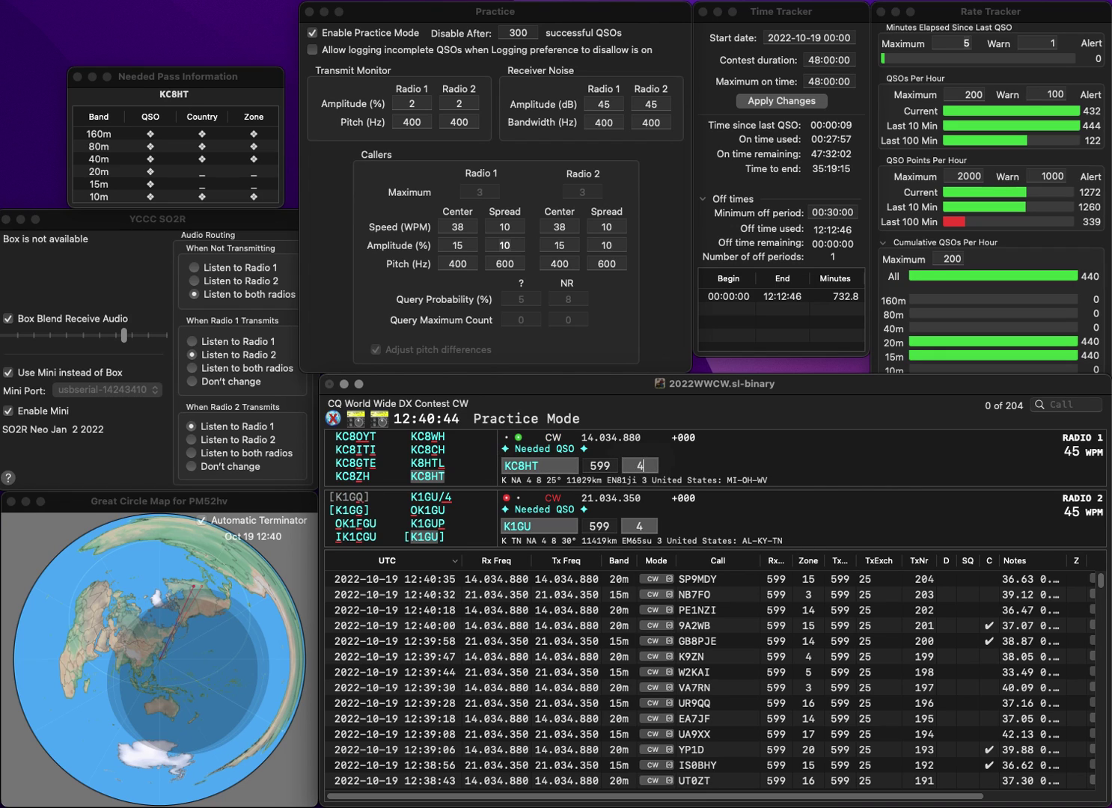
Log the contacts KC8HT on radio 1 and K1GU on radio 2, both with zone 4
{"action": "key", "text": "Return"}
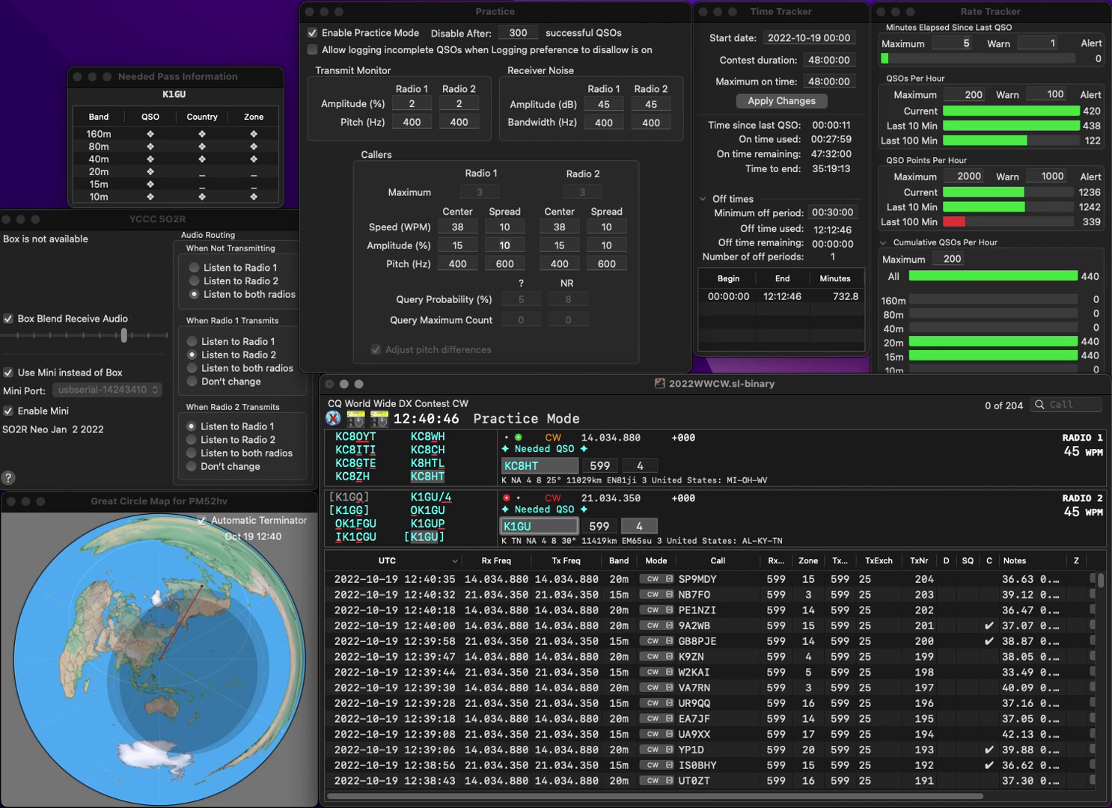
{"action": "key", "text": "Return"}
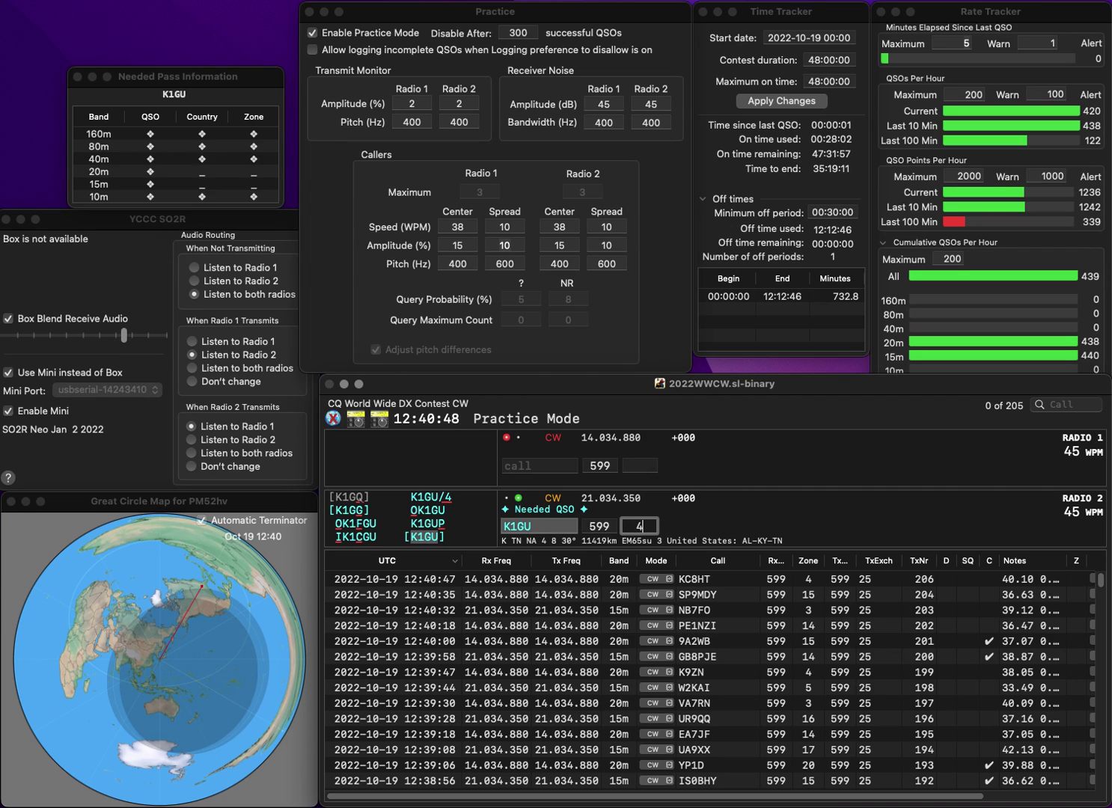
{"action": "key", "text": "Return"}
{"action": "type", "text": "F8AE/P"}
{"action": "key", "text": "Home"}
{"action": "type", "text": "D"}
{"action": "key", "text": "Return"}
Enter EA3KR as the radio 2 call, send the exchange, and log DF8AE/P on radio 1 and EA3KR on radio 2, both with zone 14
{"action": "left_click", "coordinate": [539, 526]}
{"action": "type", "text": "EA"}
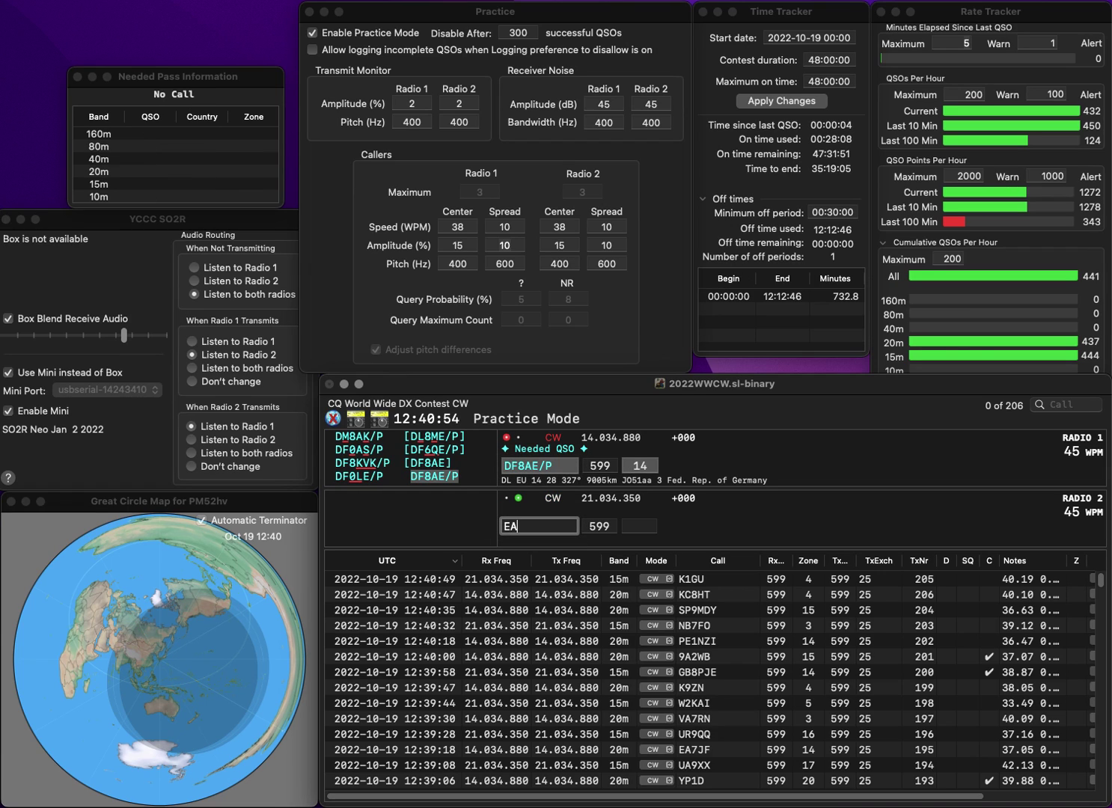
{"action": "type", "text": "3KR"}
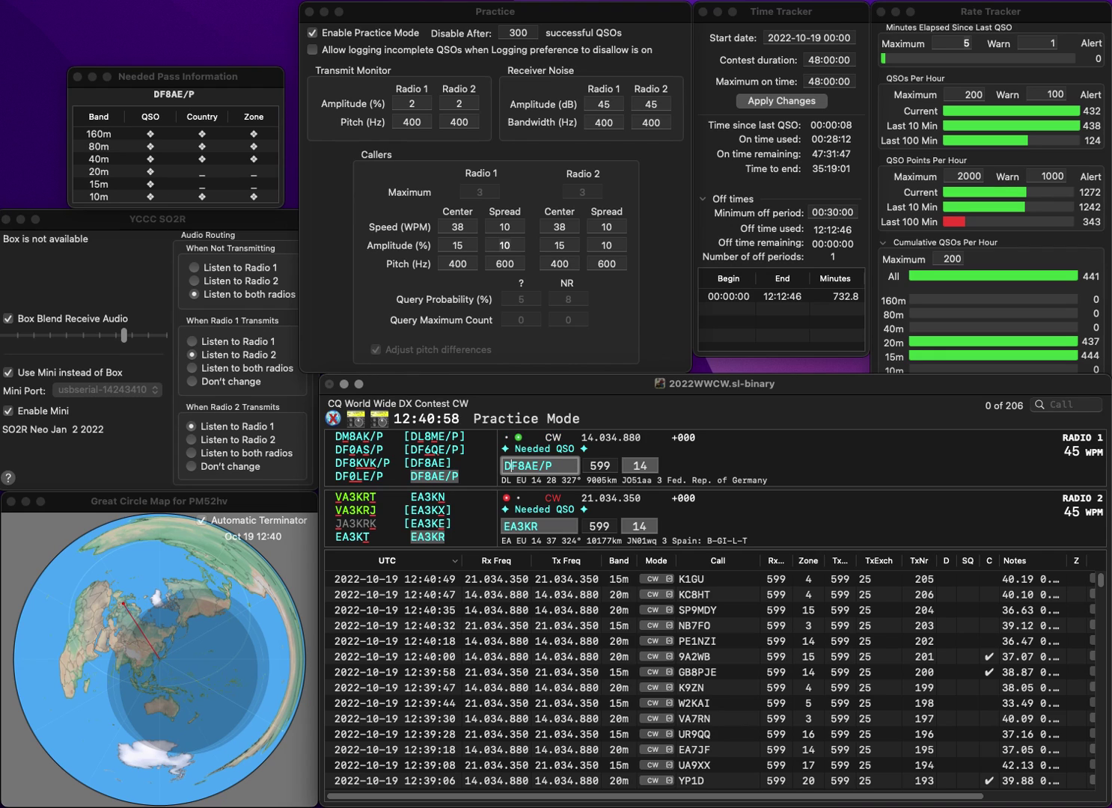
{"action": "key", "text": "Return"}
{"action": "key", "text": "Return"}
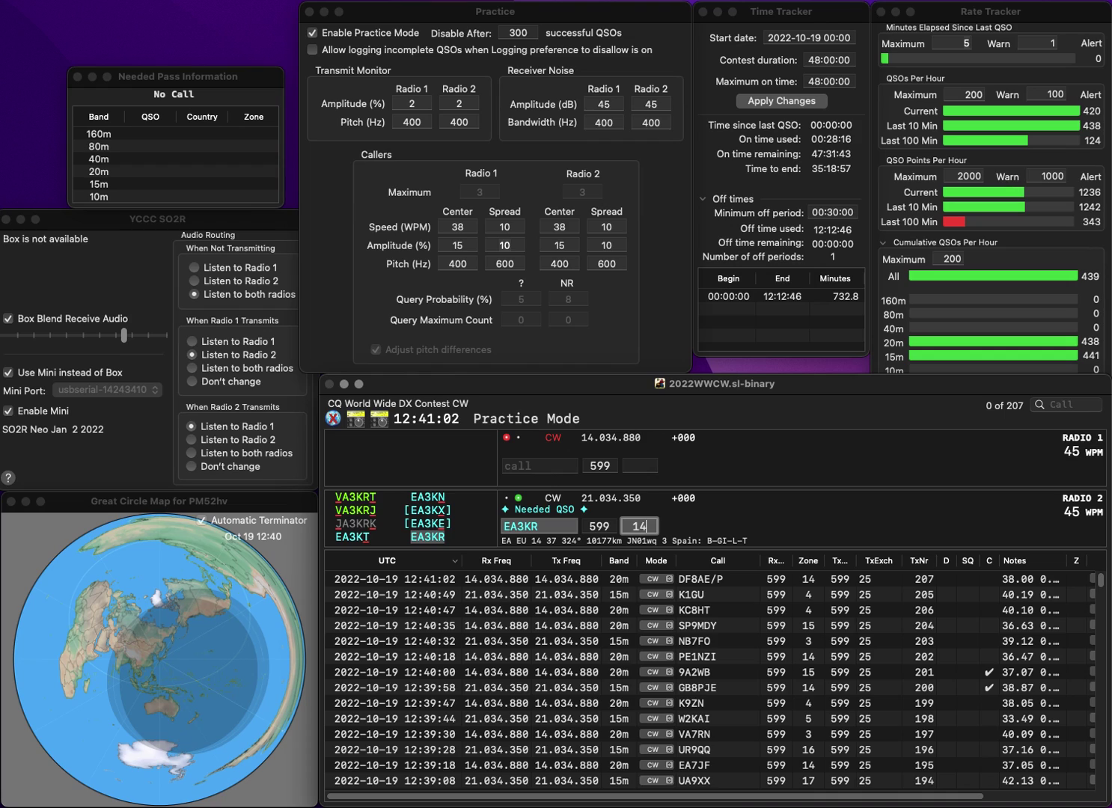
{"action": "key", "text": "Return"}
Query the callers with the partial calls K0 on radio 1 and Z1VD on radio 2, and complete K0WES on radio 1, sending the exchange
{"action": "type", "text": "K0"}
{"action": "key", "text": "Return"}
{"action": "type", "text": "Z1"}
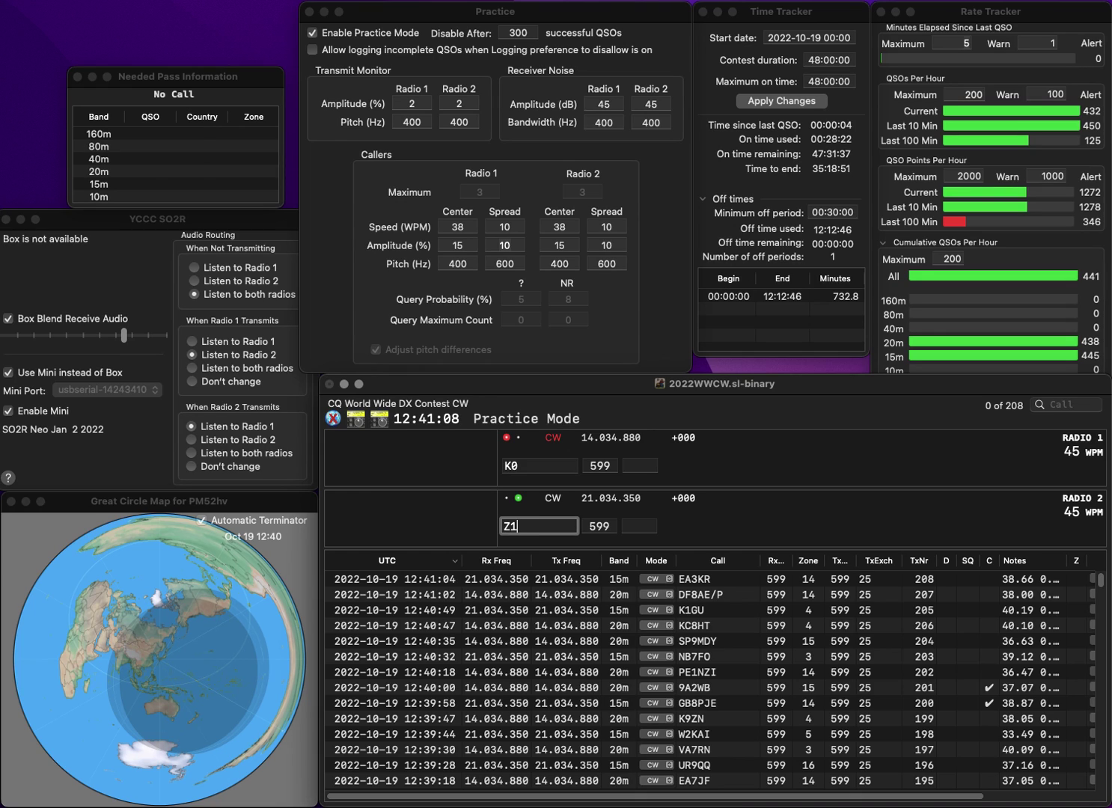
{"action": "type", "text": "VD"}
{"action": "key", "text": "Return"}
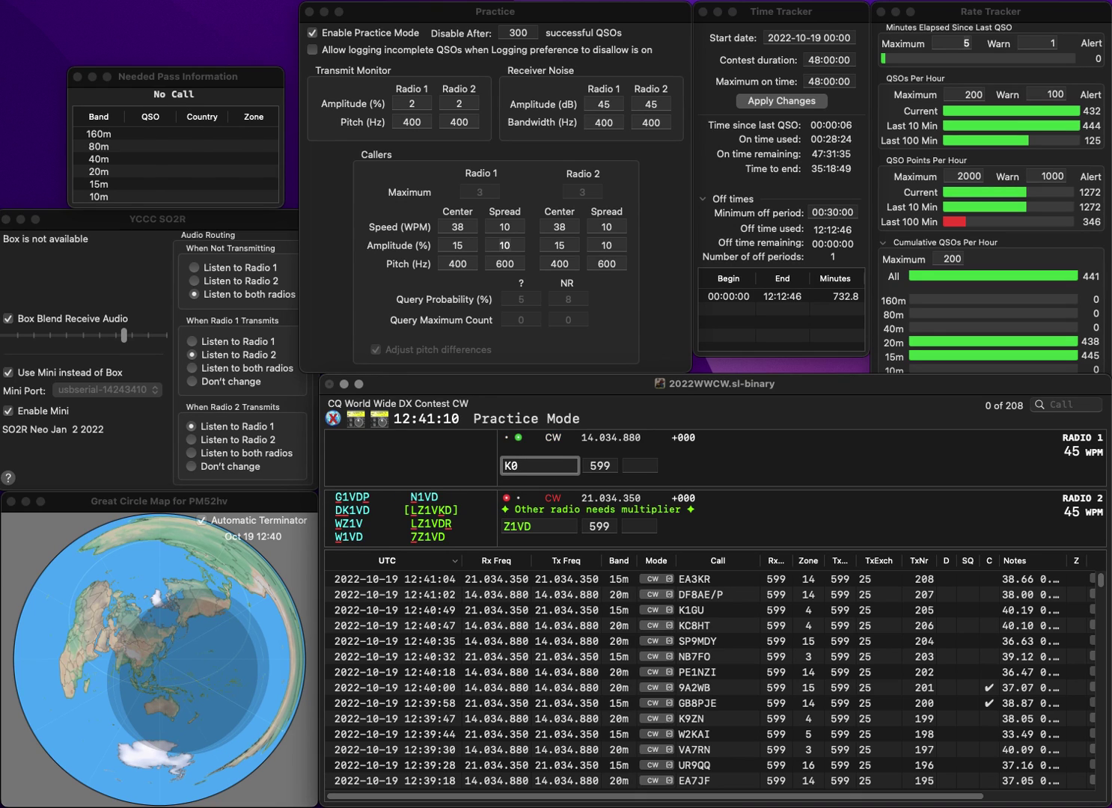
{"action": "type", "text": "WES"}
{"action": "key", "text": "Return"}
{"action": "type", "text": "Z"}
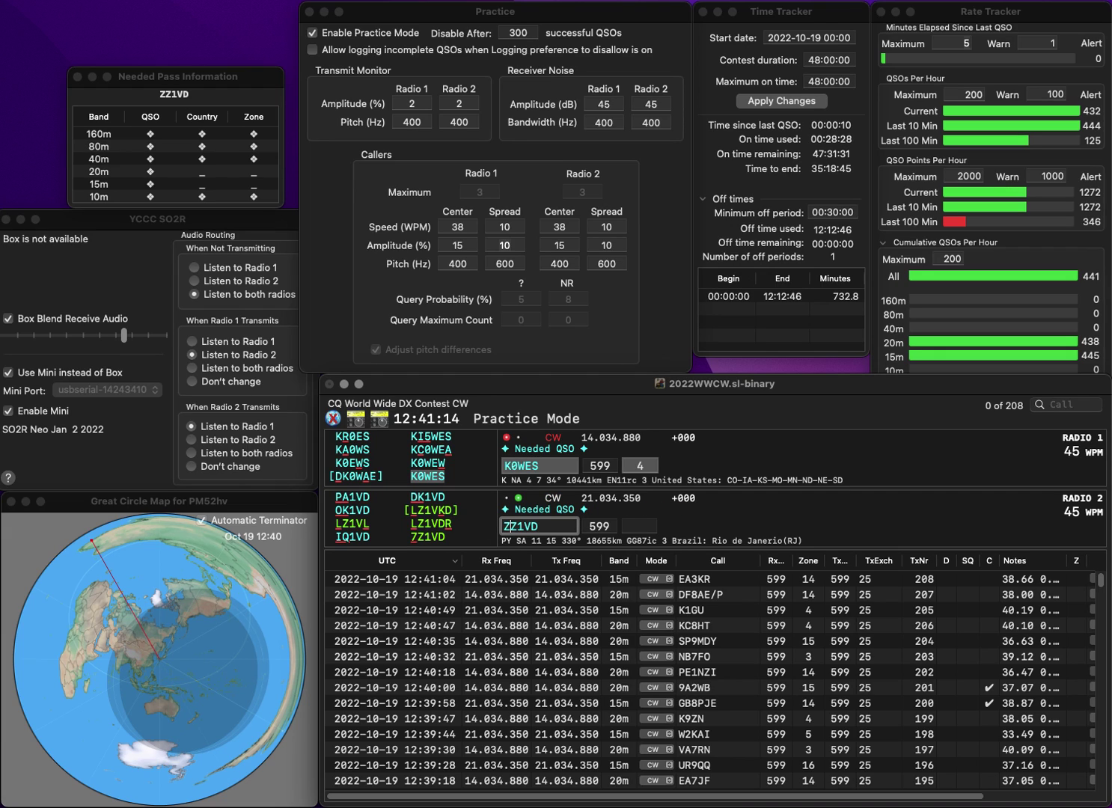
{"action": "key", "text": "BackSpace"}
{"action": "type", "text": "7"}
{"action": "key", "text": "Return"}
{"action": "left_click", "coordinate": [639, 526]}
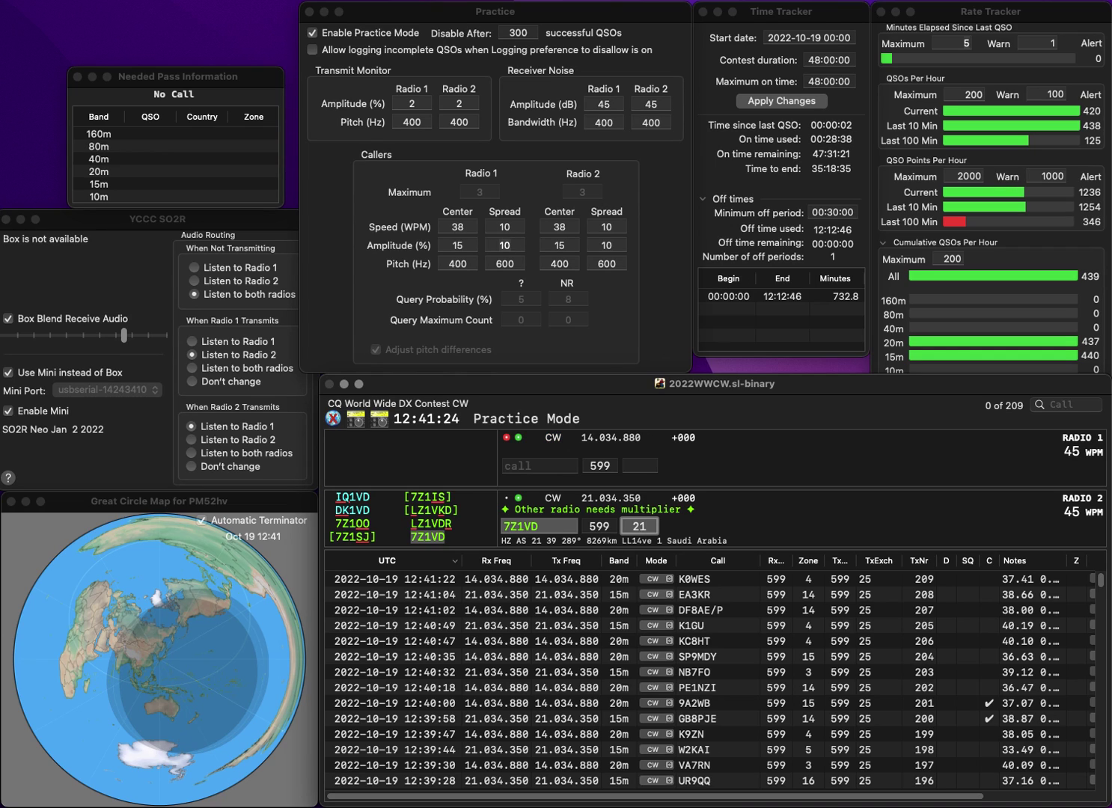
{"action": "key", "text": "Return"}
{"action": "type", "text": "W0PP"}
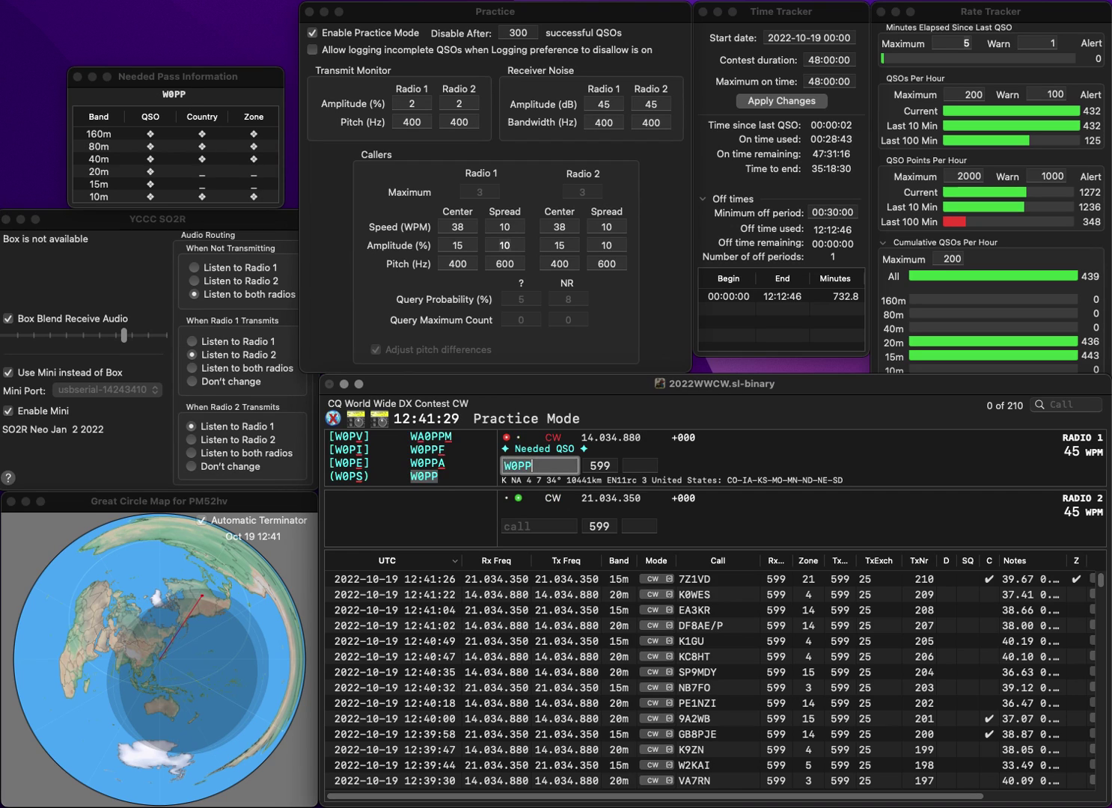
{"action": "key", "text": "Return"}
{"action": "type", "text": "0VWK"}
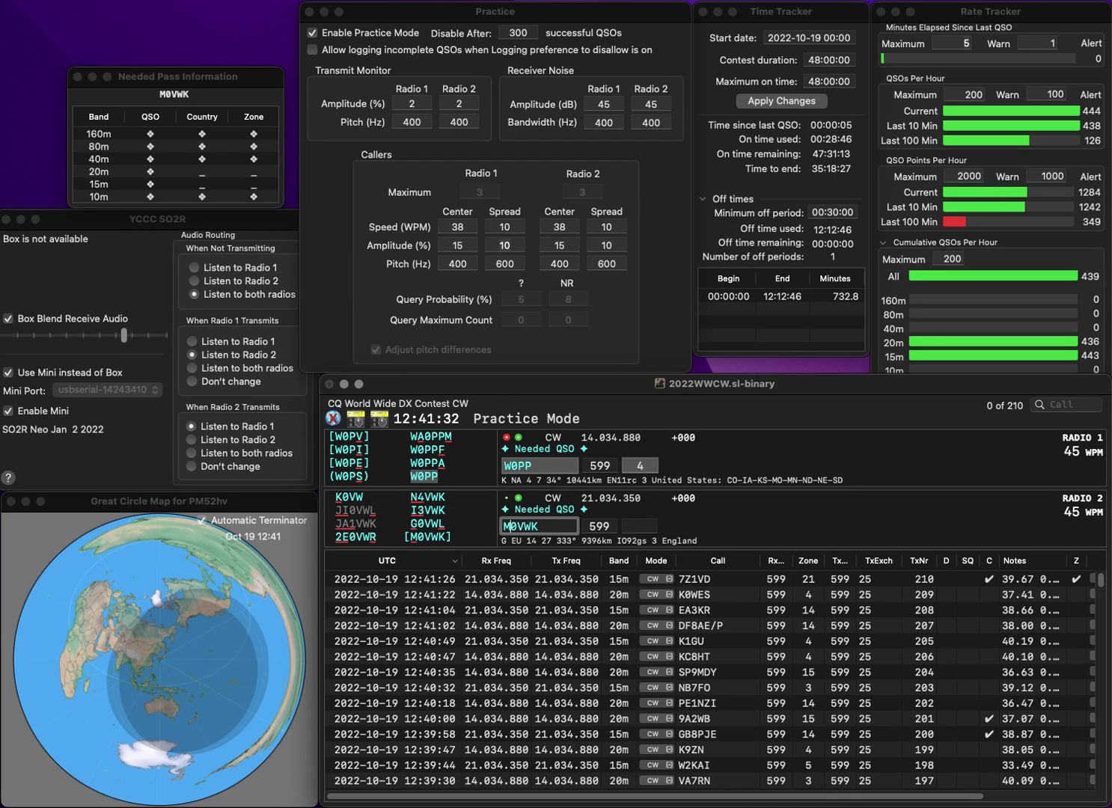
{"action": "type", "text": "M"}
{"action": "key", "text": "Return"}
{"action": "left_click", "coordinate": [639, 526]}
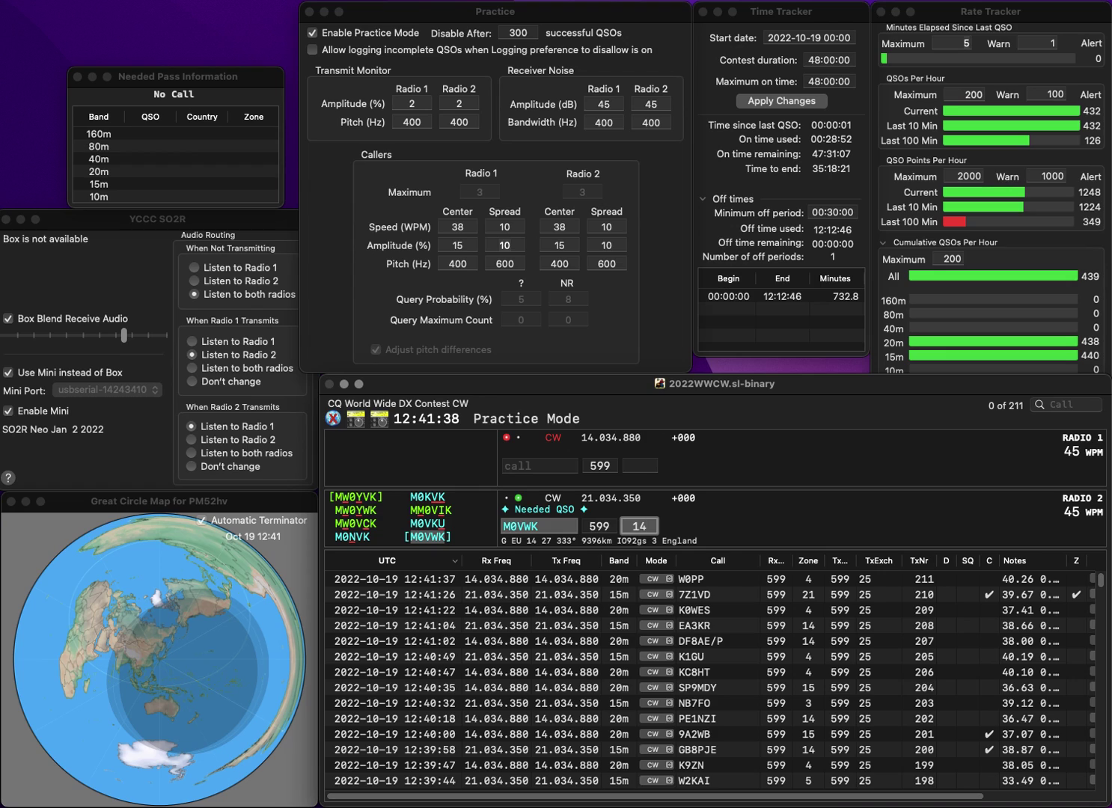
{"action": "key", "text": "Return"}
Send the exchange to EU2EU on radio 1 and ON3FA on radio 2, and log them with zones 16 and 14
{"action": "type", "text": "EU2EU"}
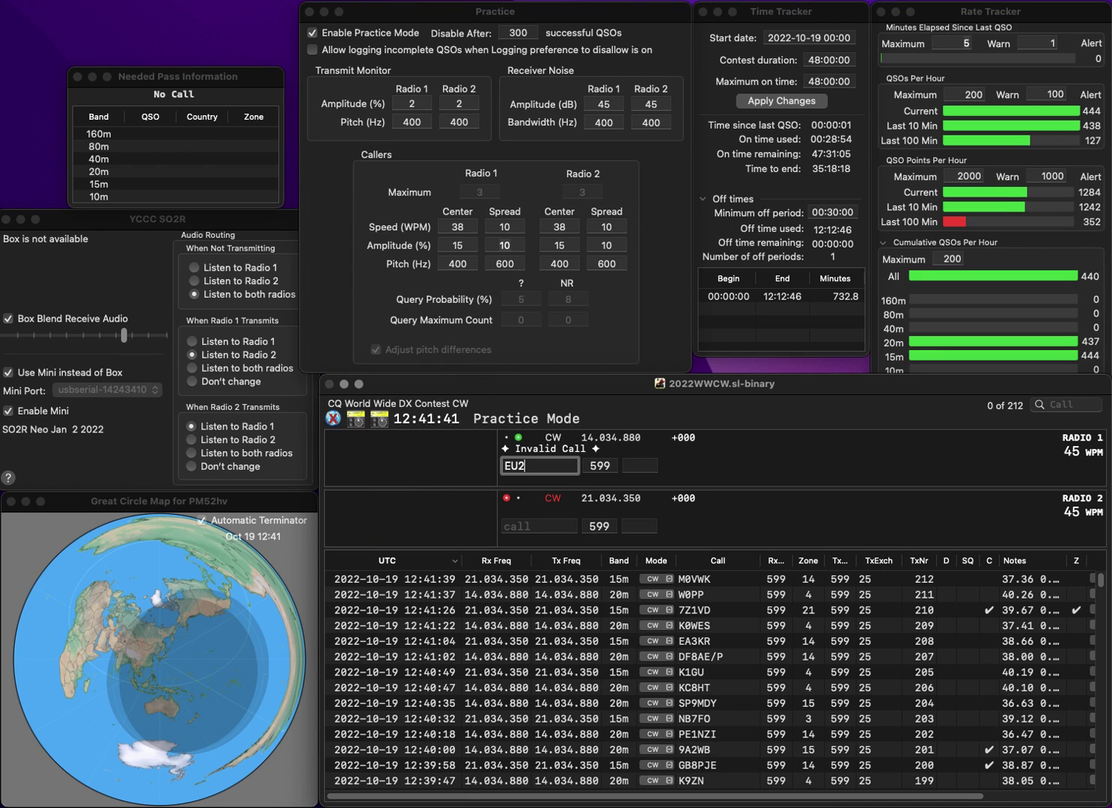
{"action": "key", "text": "Return"}
{"action": "type", "text": "O"}
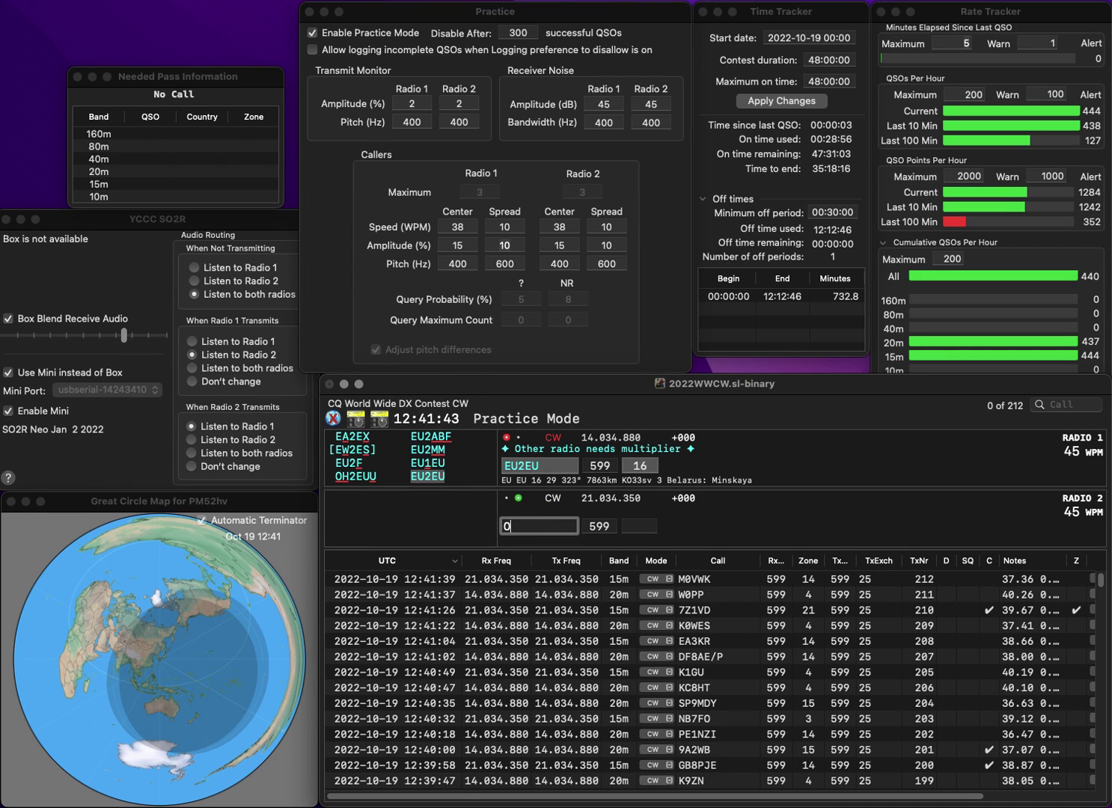
{"action": "type", "text": "N3FA"}
{"action": "key", "text": "Return"}
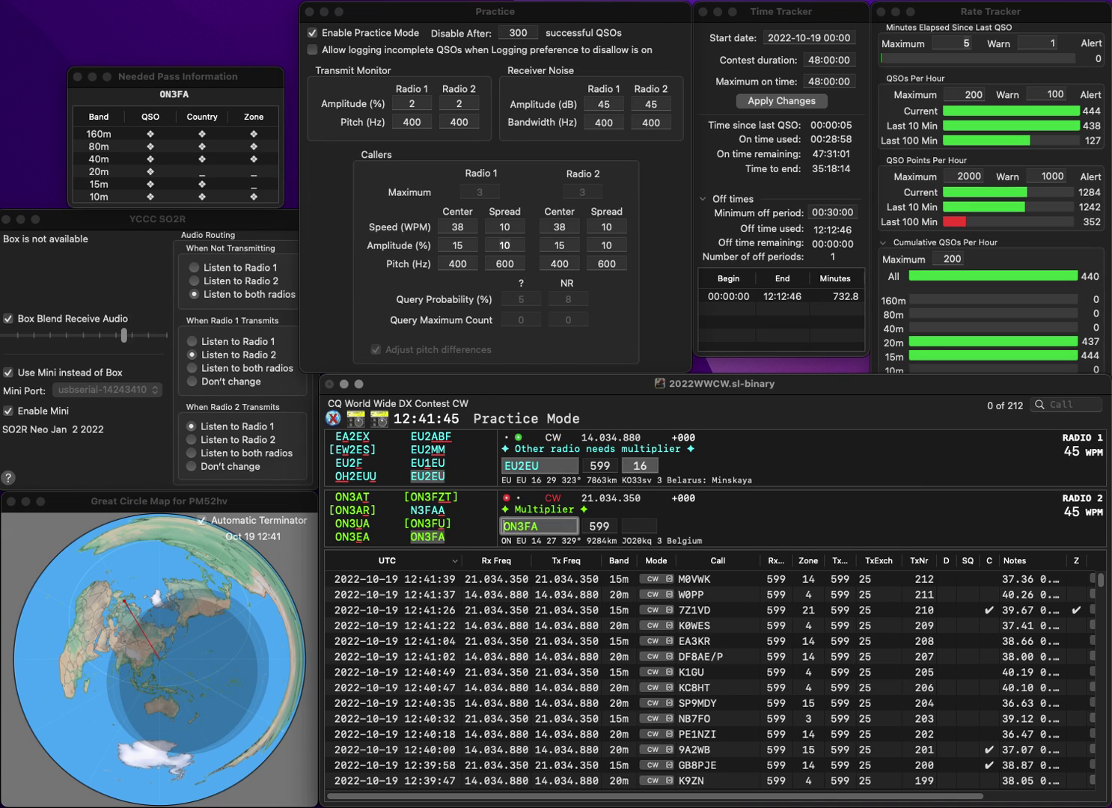
{"action": "key", "text": "Return"}
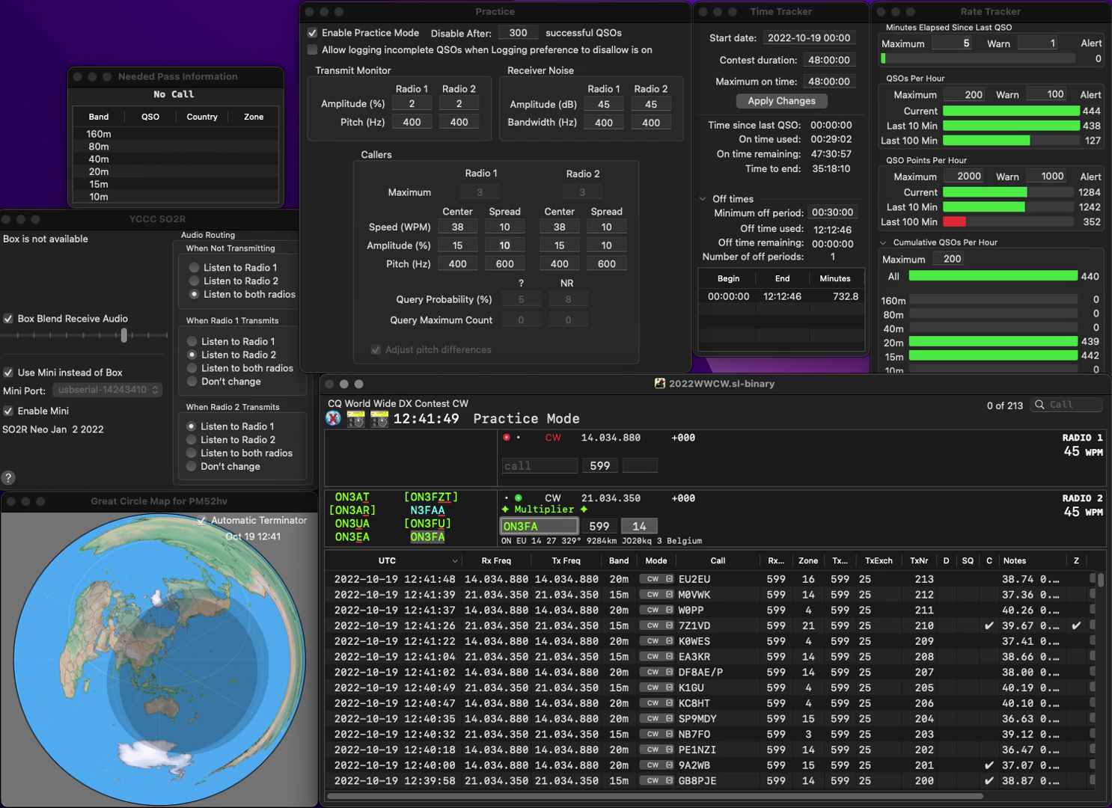
{"action": "key", "text": "Return"}
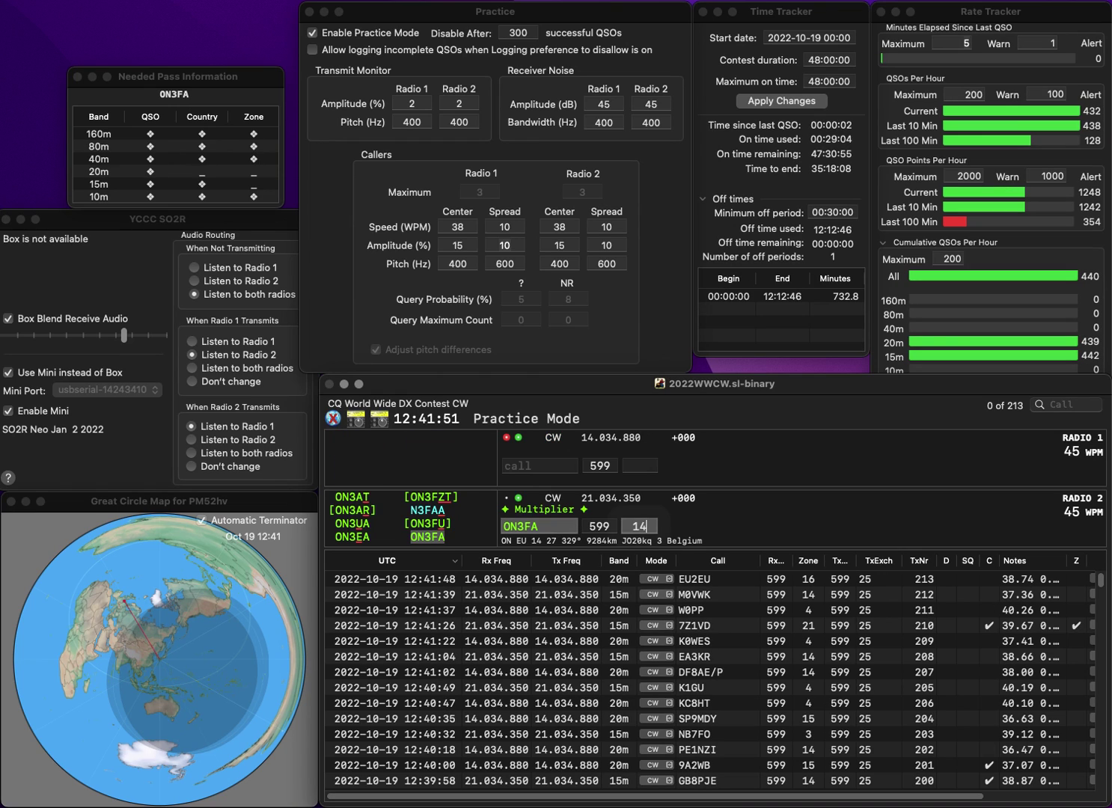
{"action": "type", "text": "GMU"}
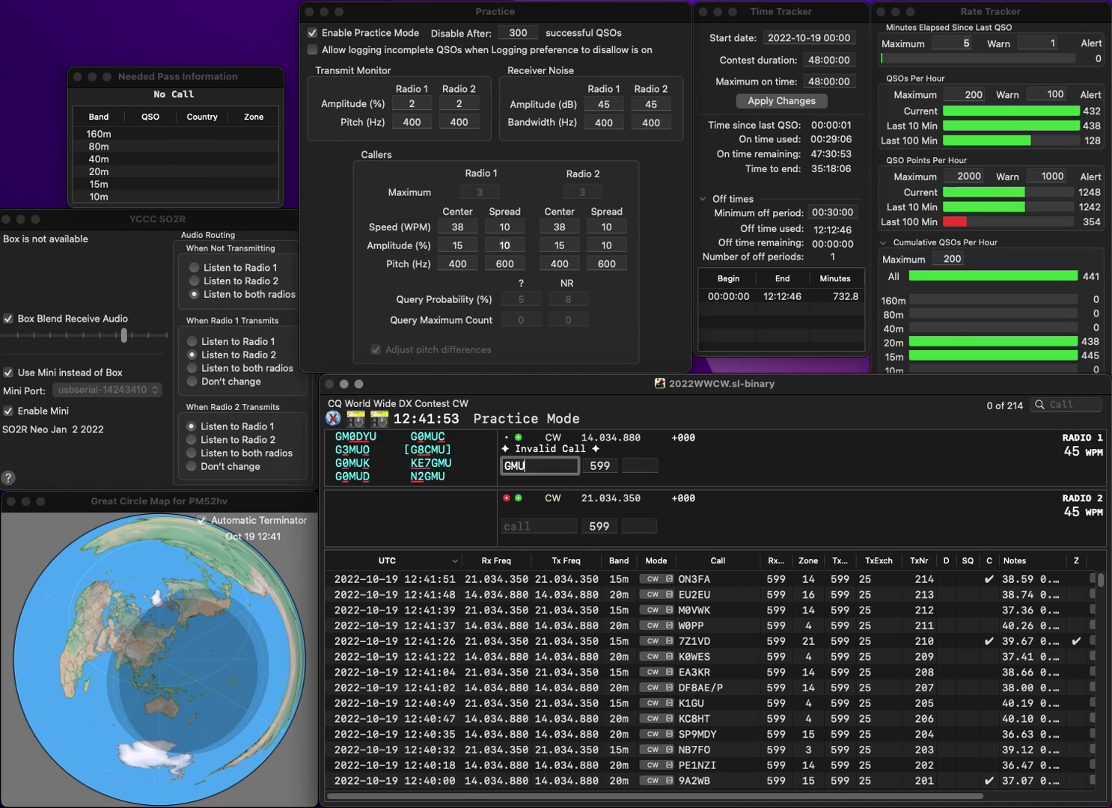
{"action": "key", "text": "Return"}
{"action": "type", "text": "PA"}
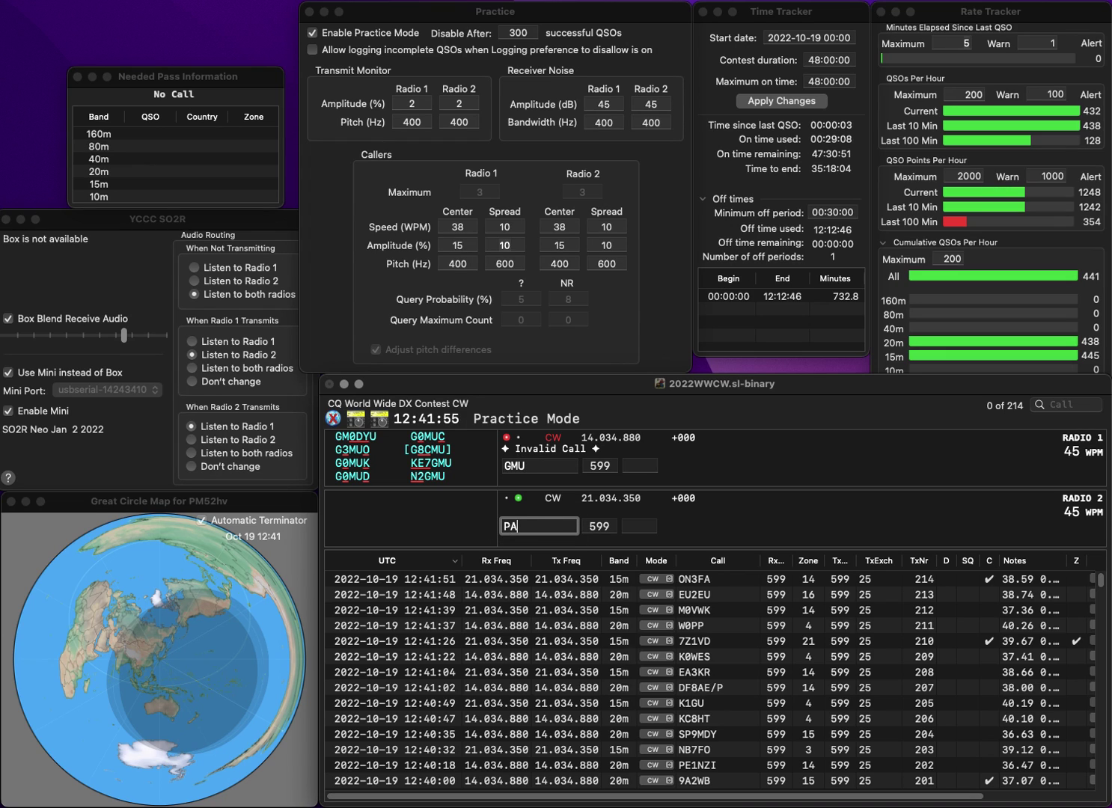
{"action": "type", "text": "0CMU"}
{"action": "key", "text": "Return"}
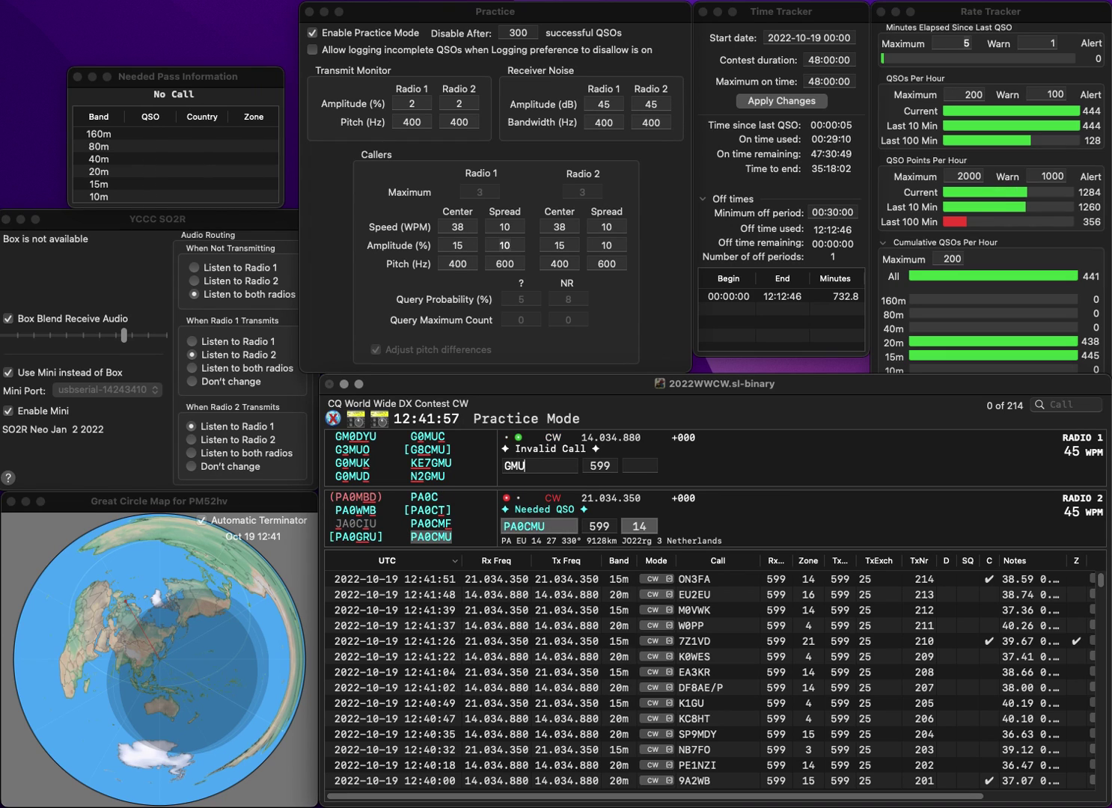
{"action": "type", "text": "5GG"}
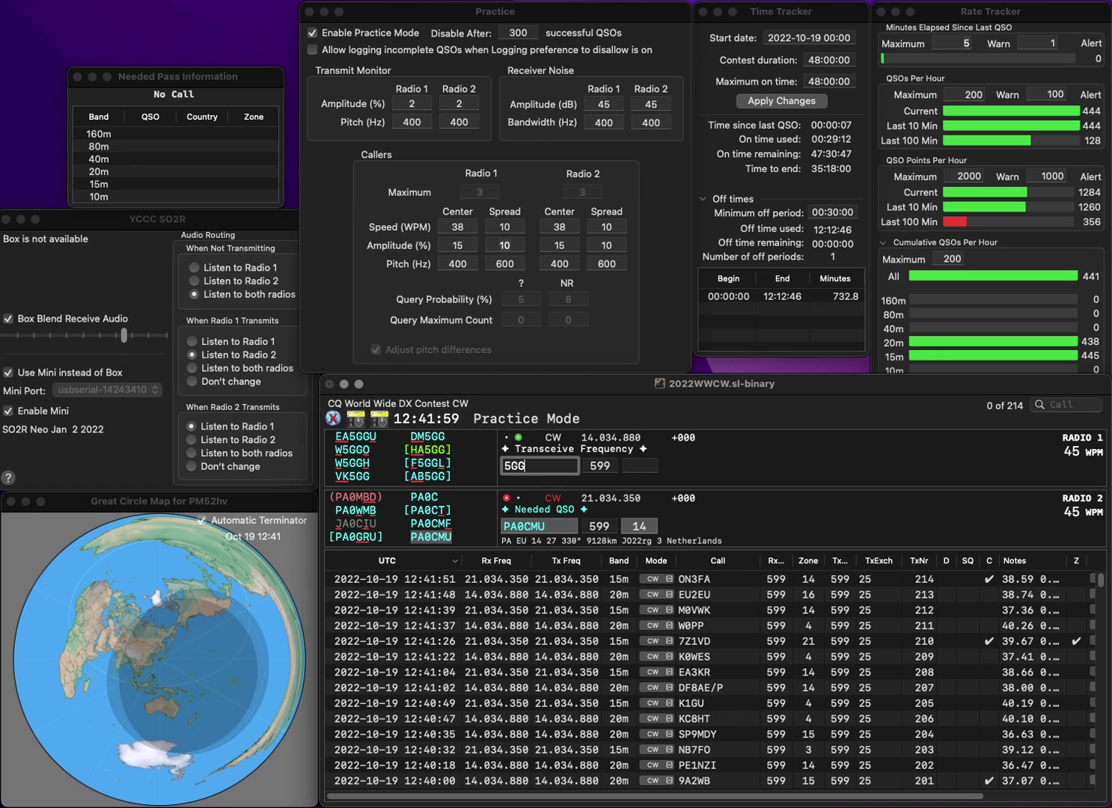
{"action": "type", "text": "U"}
{"action": "key", "text": "Home"}
{"action": "type", "text": "EA"}
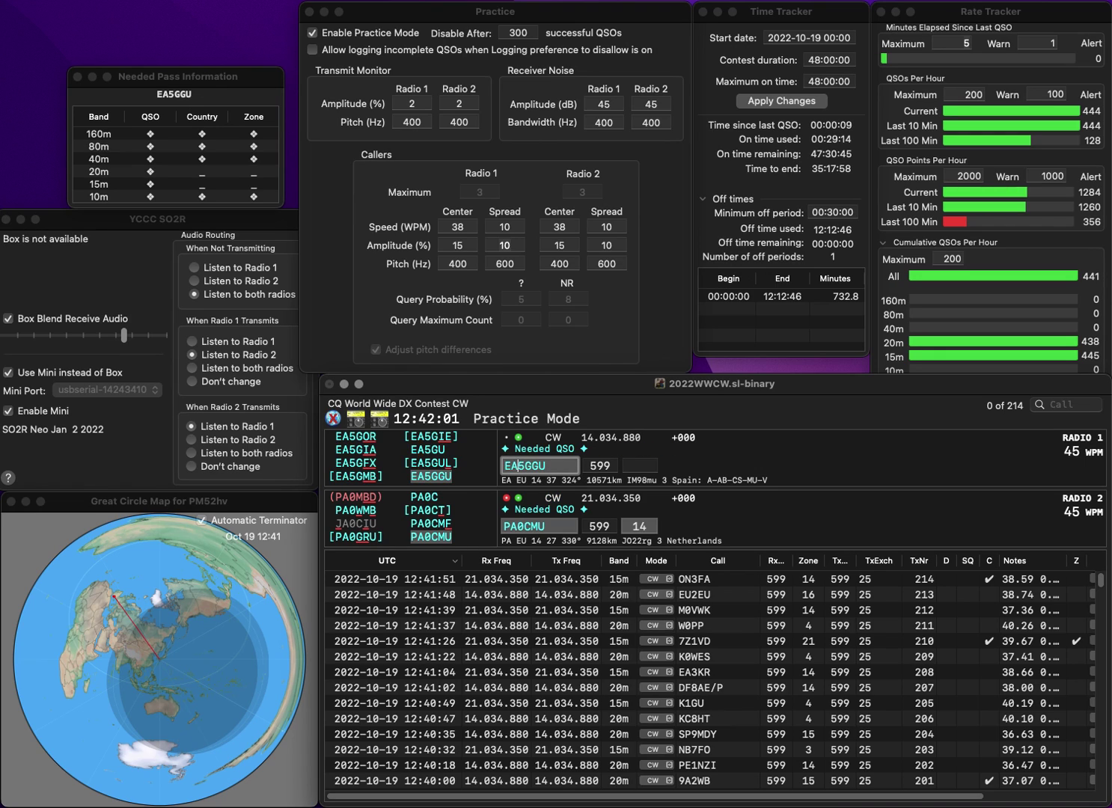
{"action": "key", "text": "Return"}
{"action": "key", "text": "Down"}
{"action": "key", "text": "Return"}
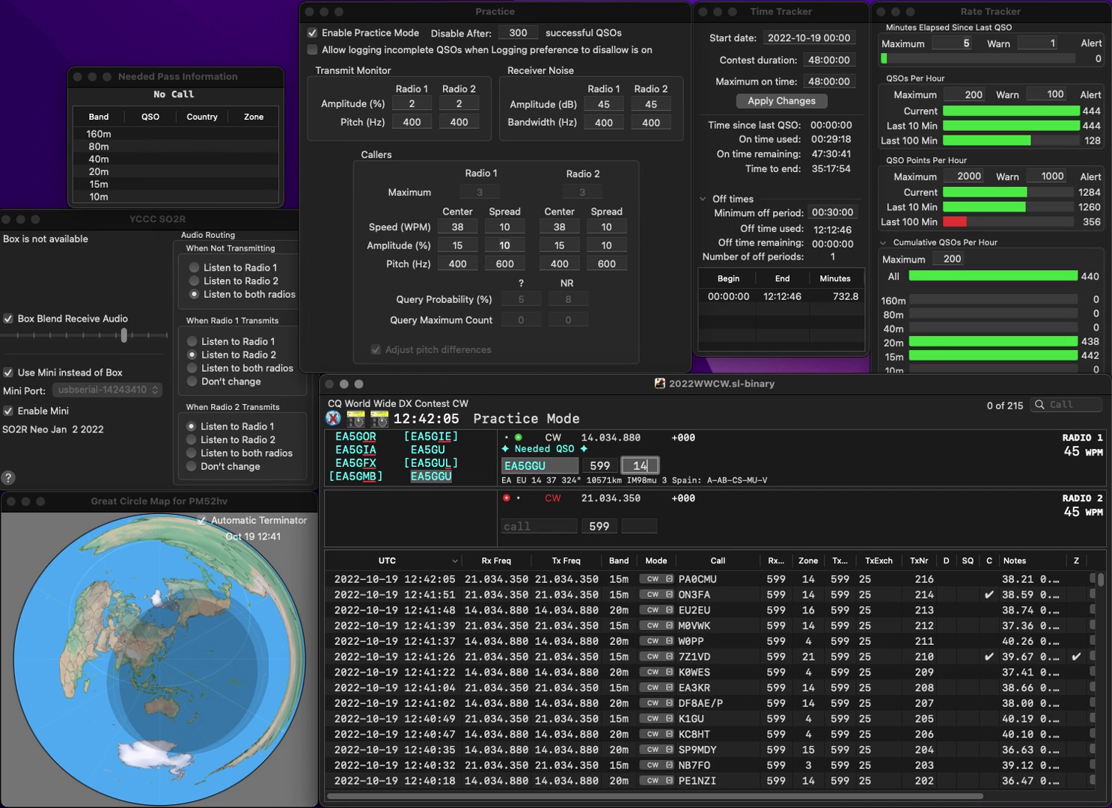
{"action": "key", "text": "Return"}
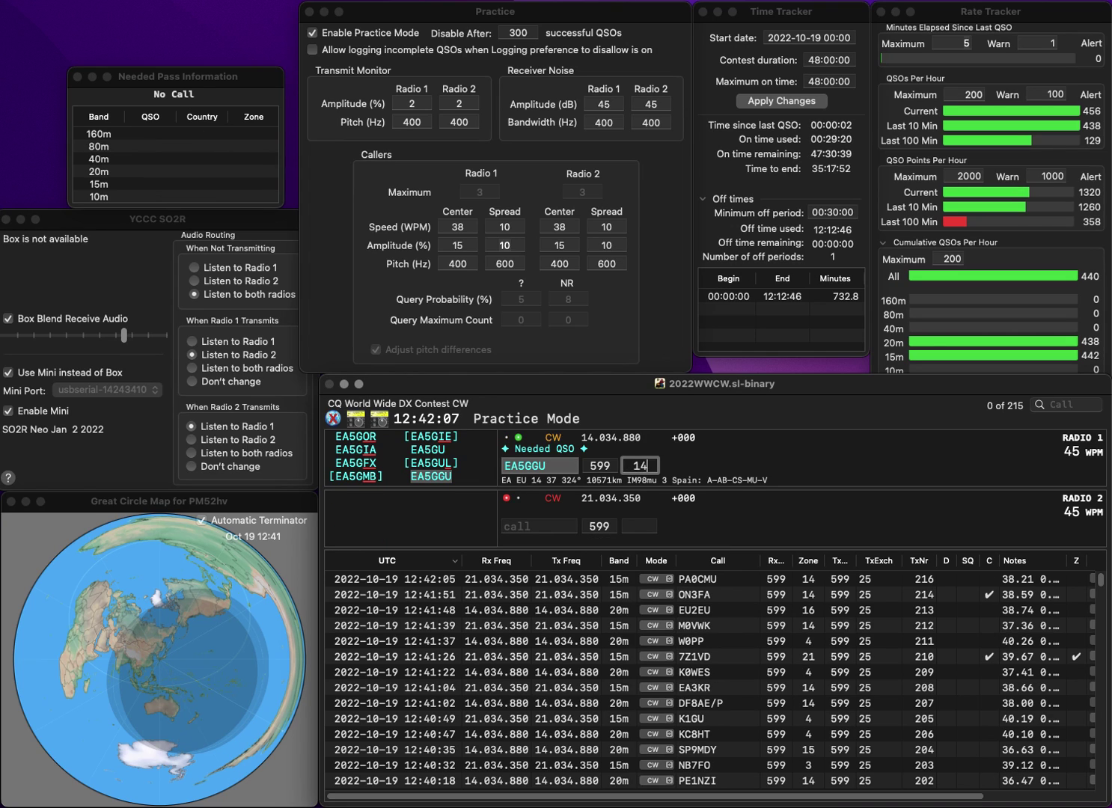
{"action": "type", "text": "N"}
{"action": "key", "text": "BackSpace"}
{"action": "type", "text": "KC8WVG"}
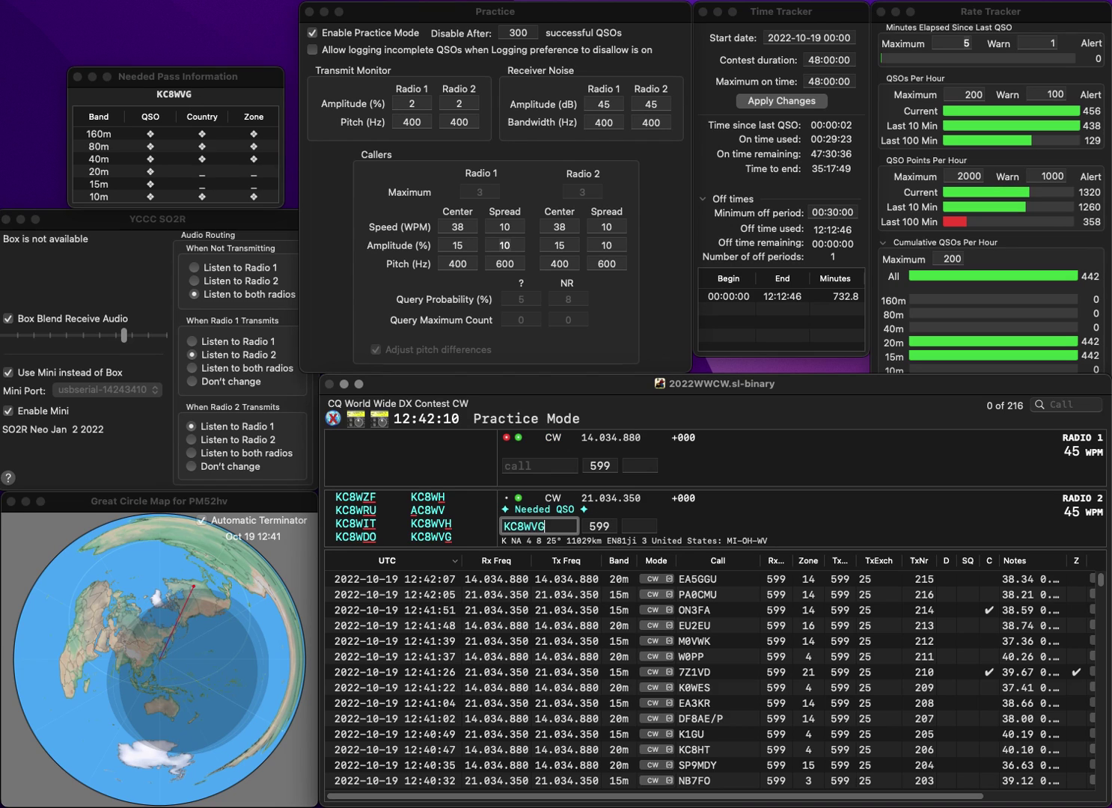
{"action": "key", "text": "Return"}
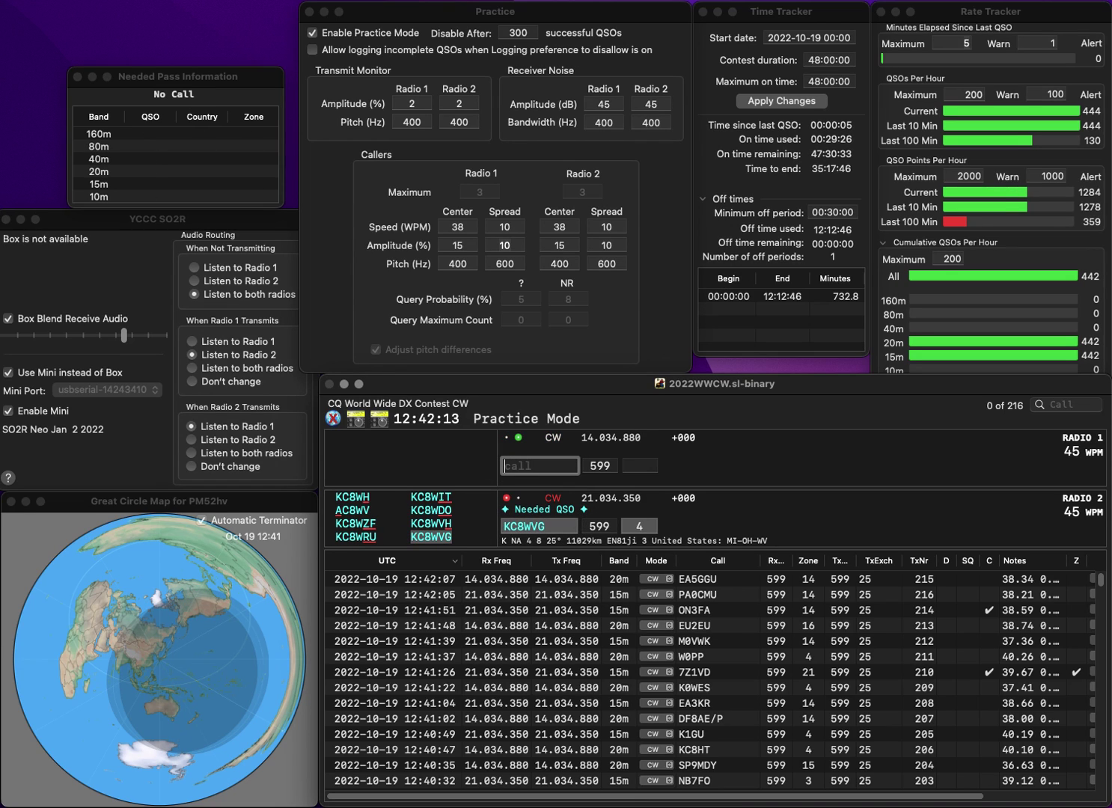
{"action": "type", "text": "Y2VTR"}
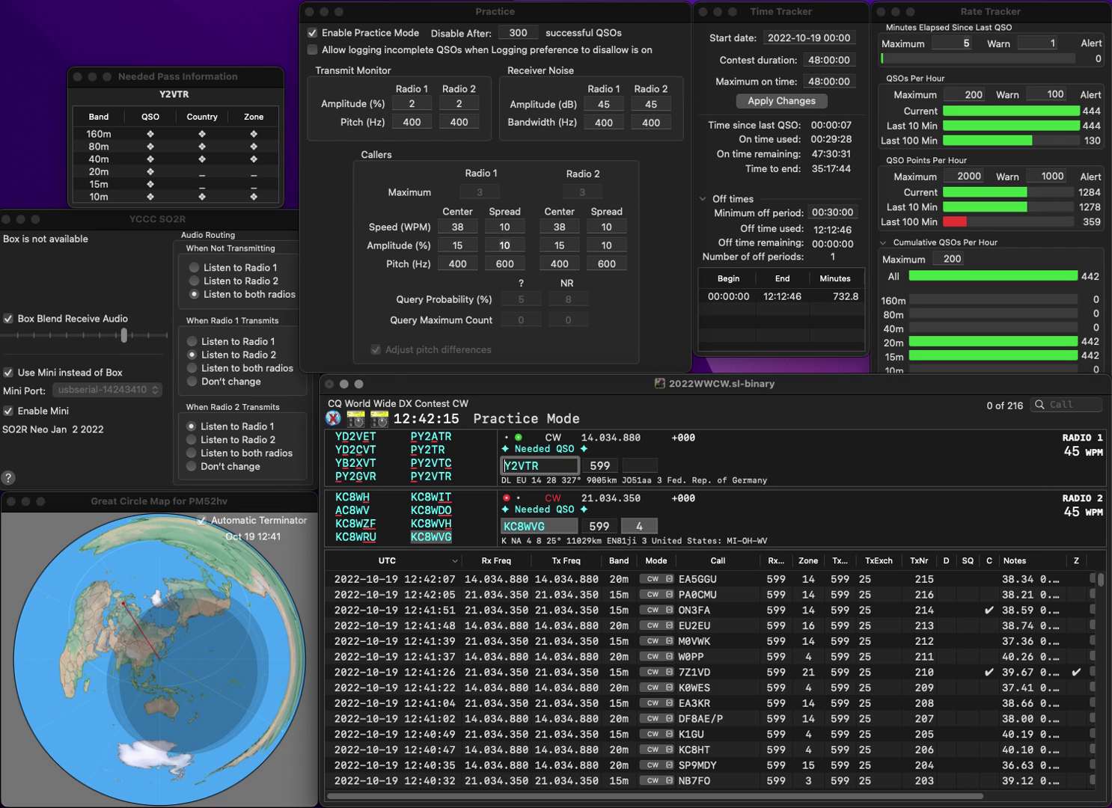
{"action": "type", "text": "P"}
{"action": "key", "text": "Return"}
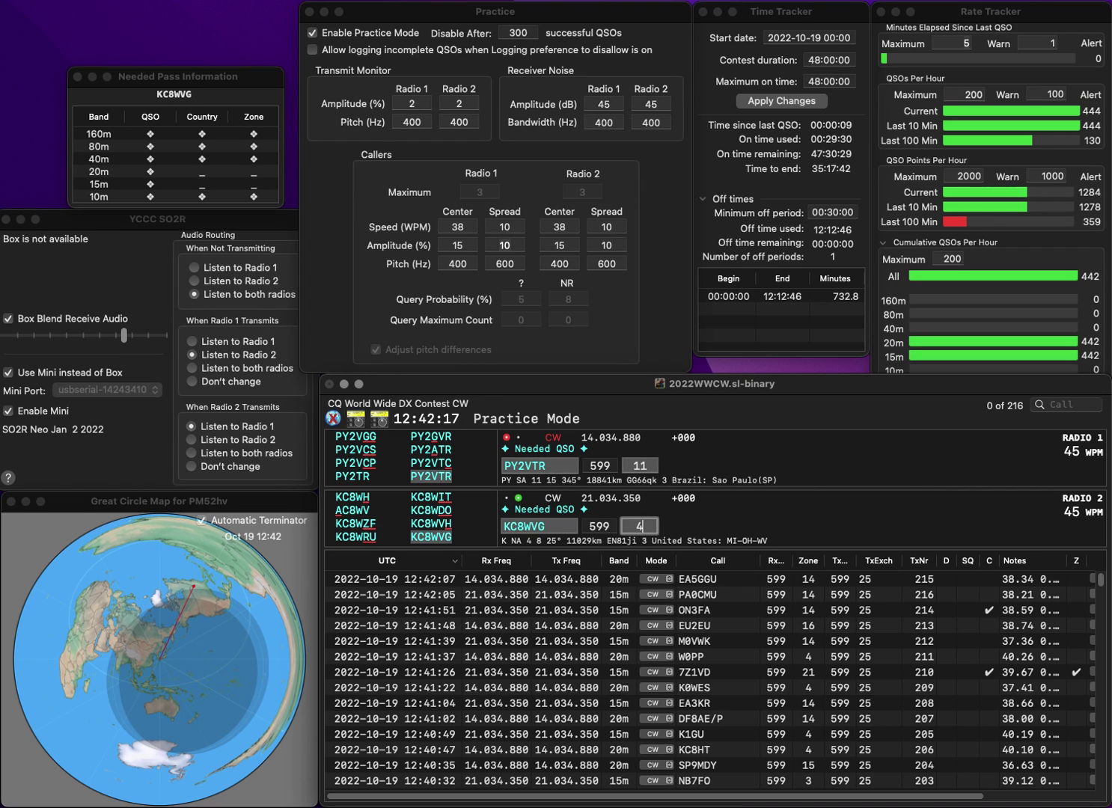
{"action": "left_click", "coordinate": [640, 466]}
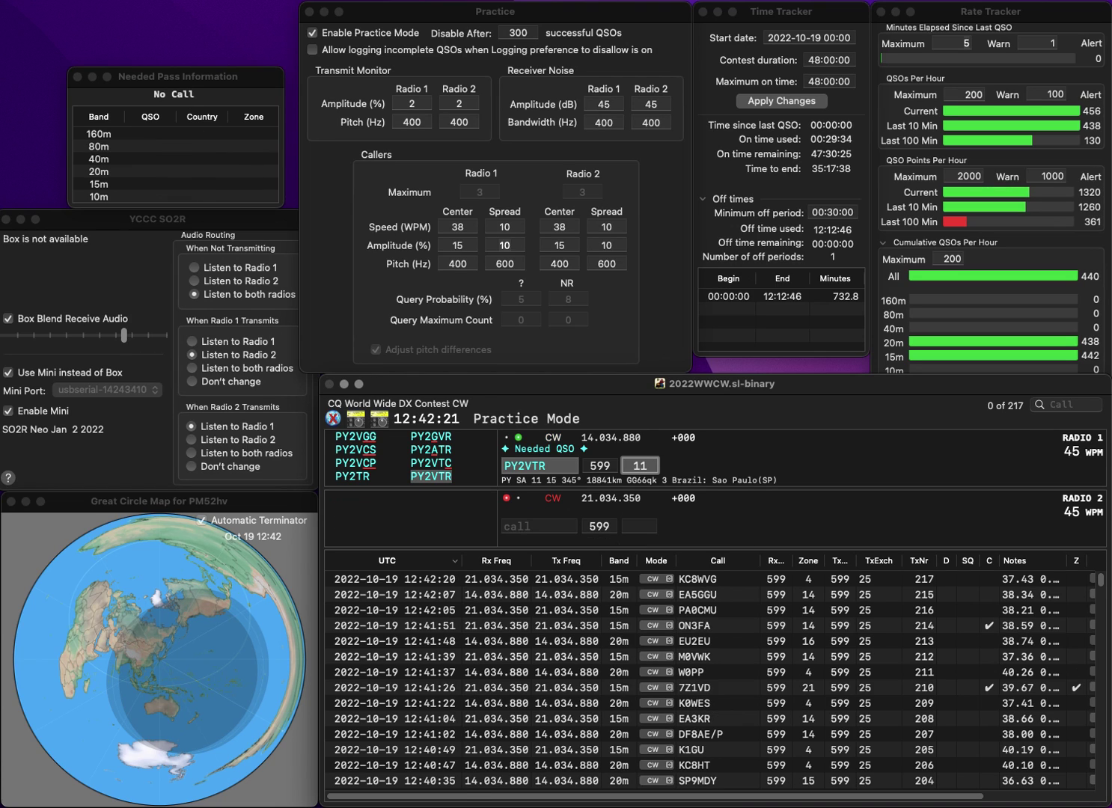
{"action": "key", "text": "Return"}
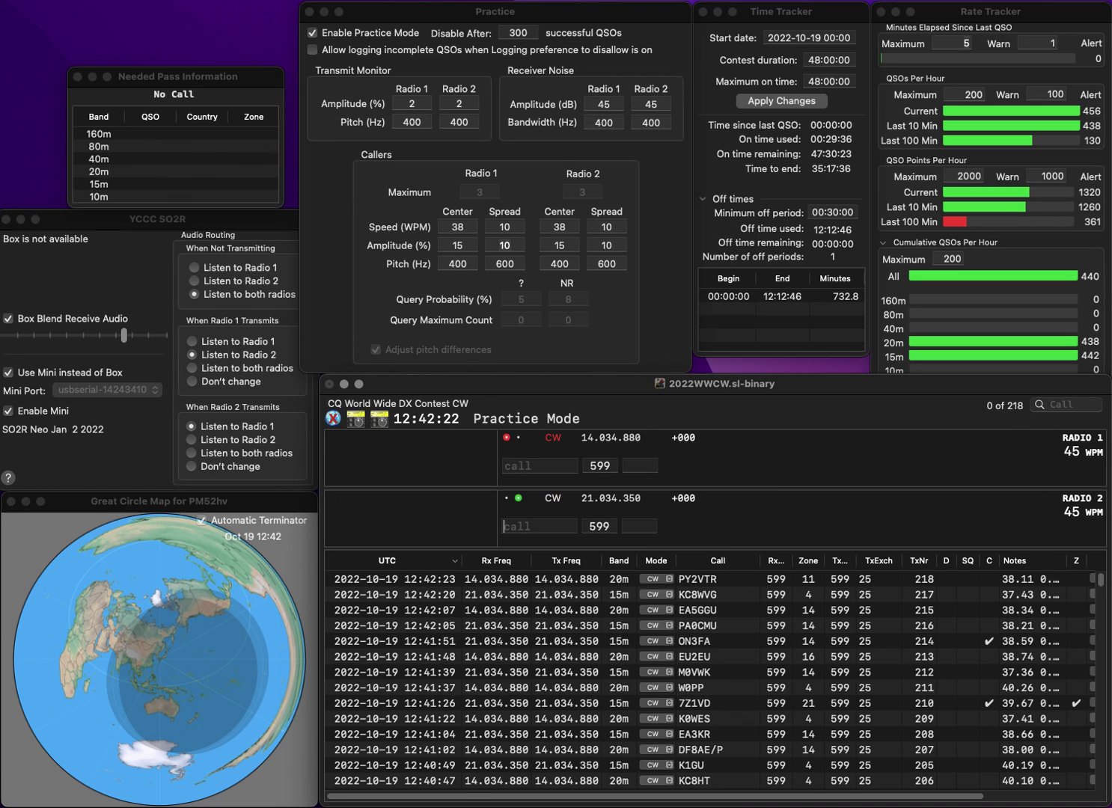
Enter R2DKK on radio 2 and DH2IP on radio 1, send the exchange to each, and log R2DKK with zone 16
{"action": "type", "text": "R2DKK"}
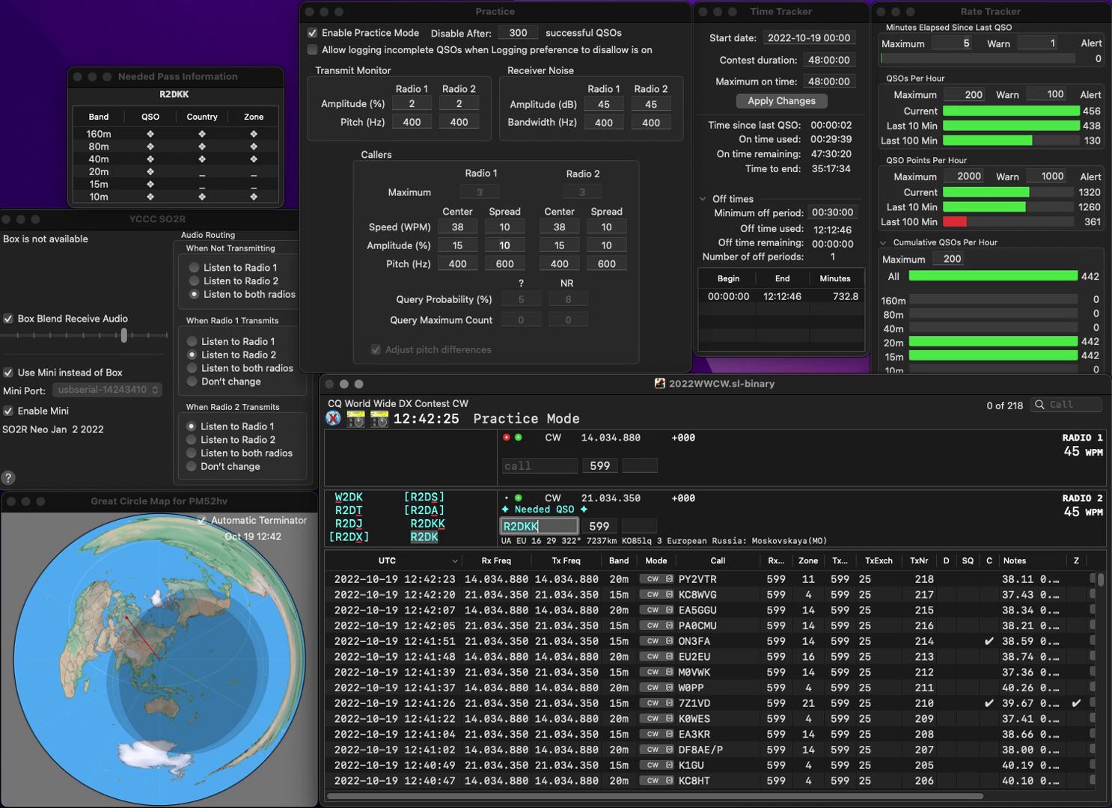
{"action": "key", "text": "Return"}
{"action": "type", "text": "DH2"}
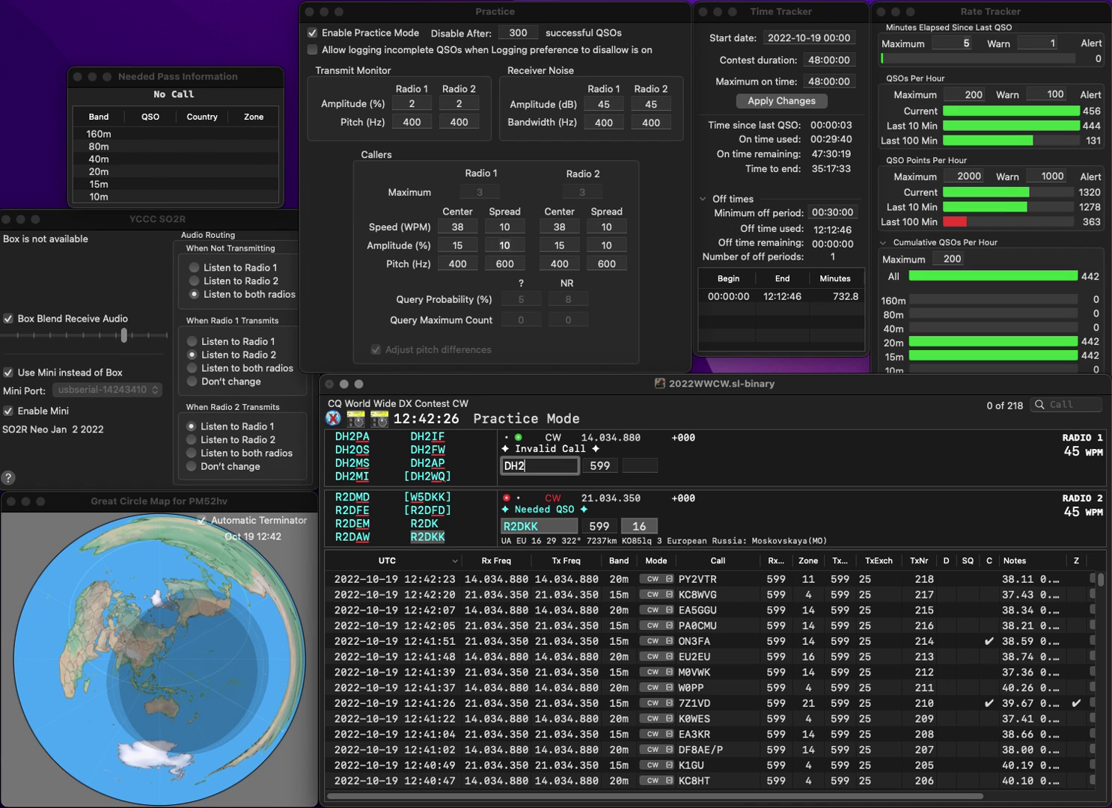
{"action": "type", "text": "IP"}
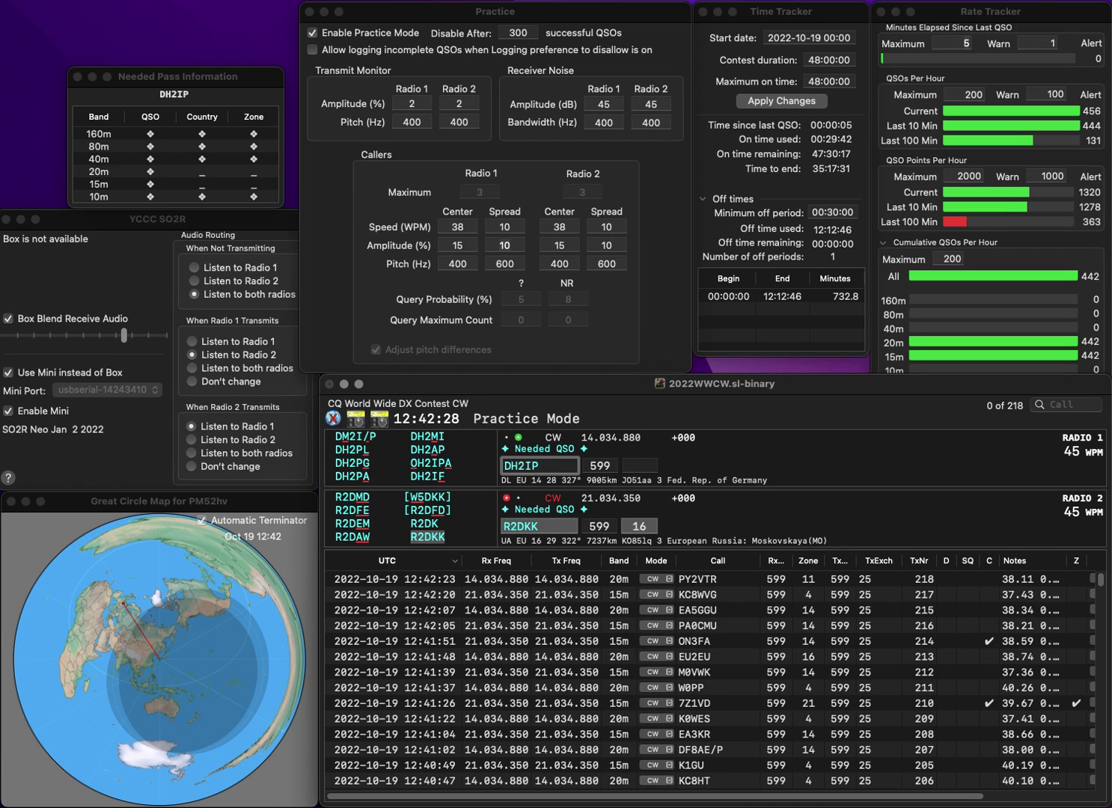
{"action": "key", "text": "Return"}
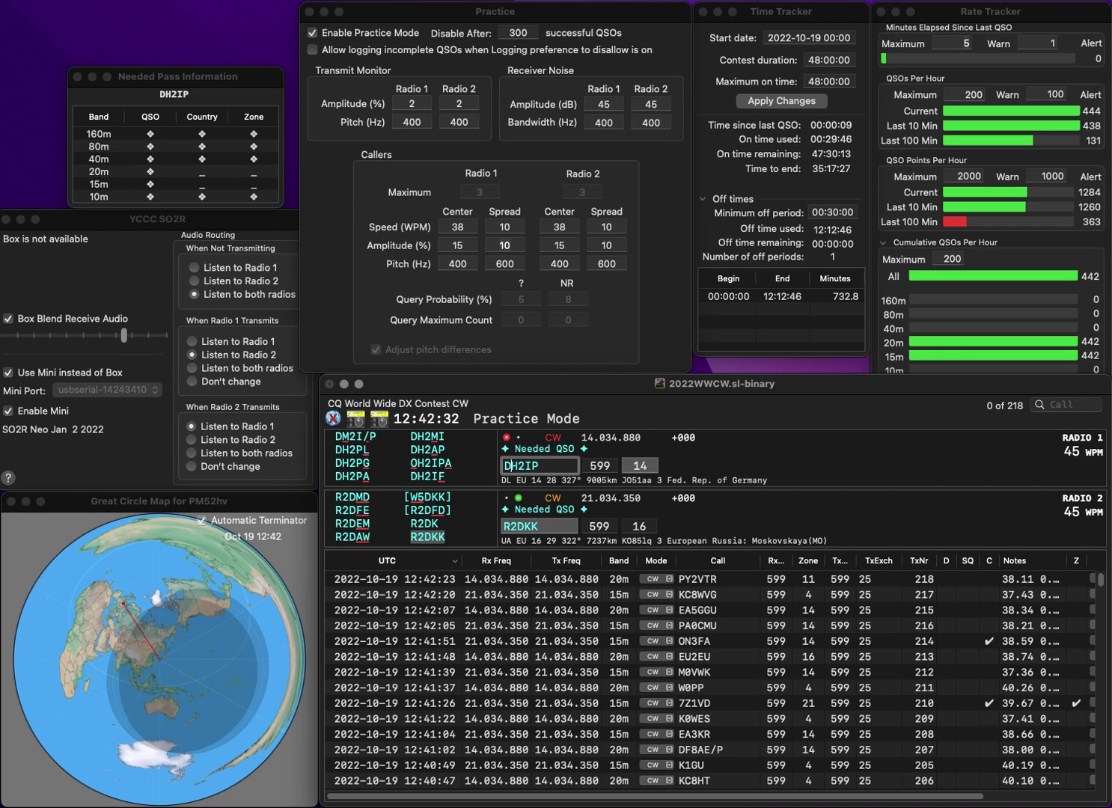
{"action": "key", "text": "Return"}
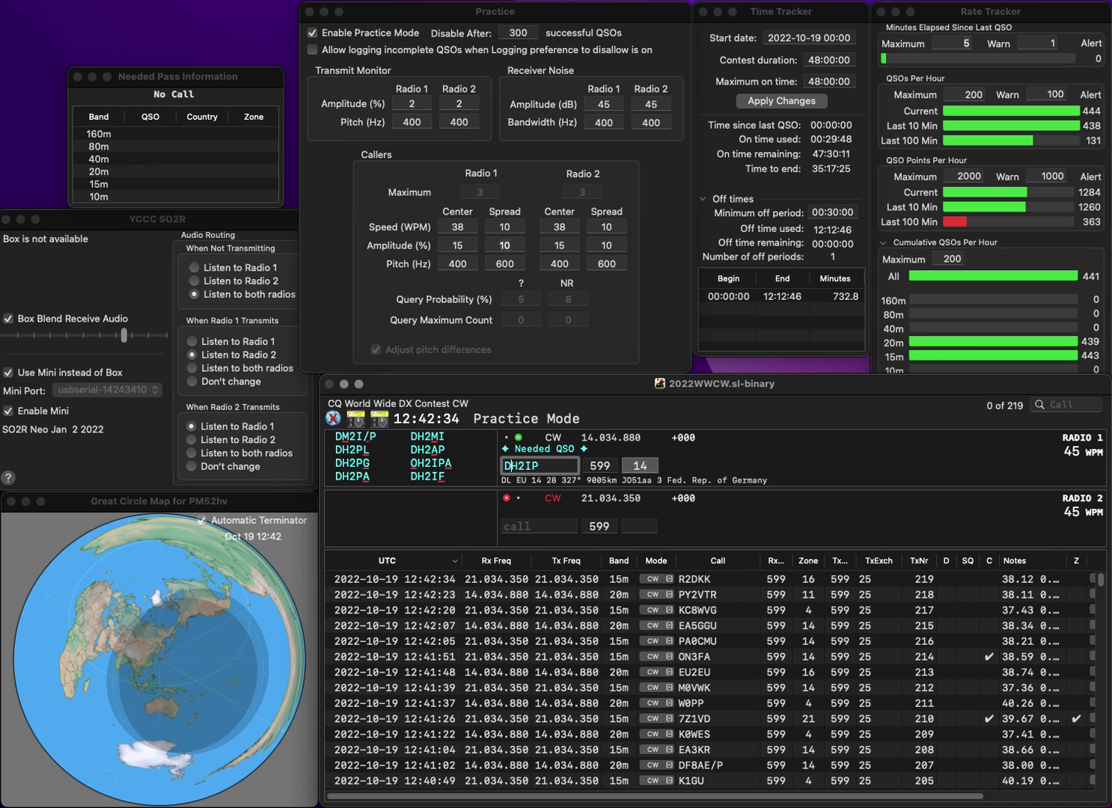
Correct the radio 1 call to BH3IP
{"action": "key", "text": "BackSpace"}
{"action": "type", "text": "B"}
{"action": "key", "text": "Right"}
{"action": "key", "text": "Right"}
{"action": "key", "text": "BackSpace"}
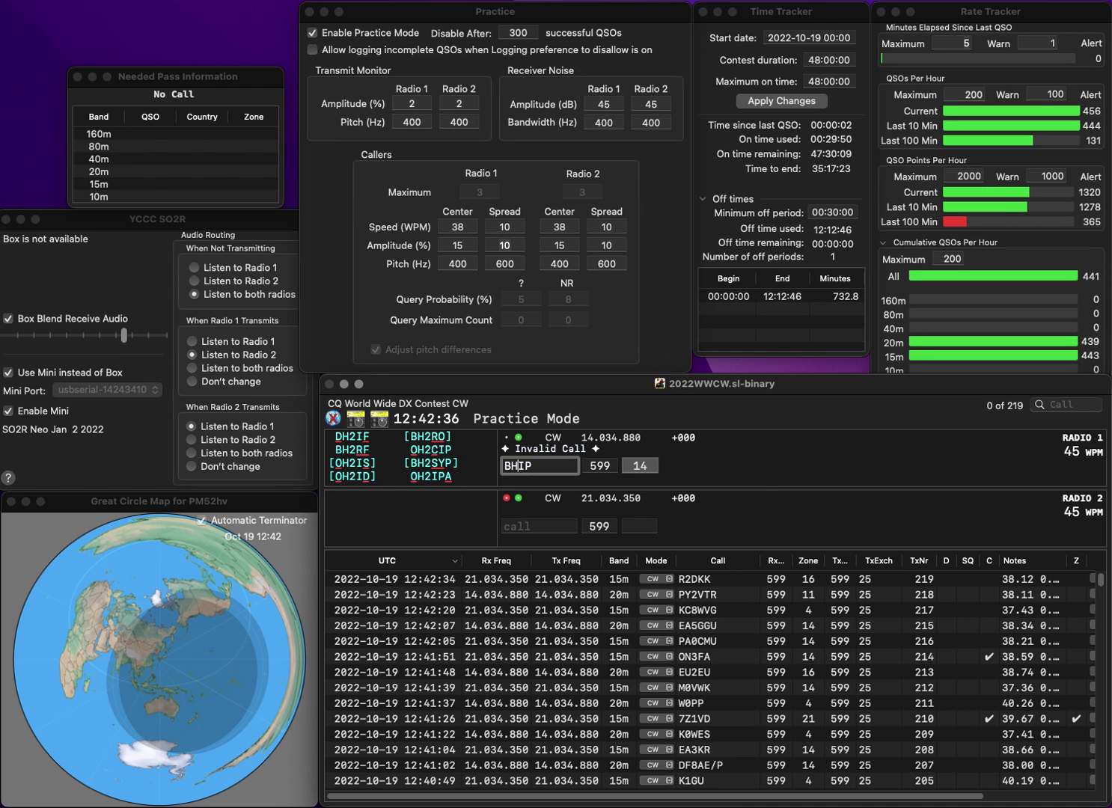
{"action": "type", "text": "3"}
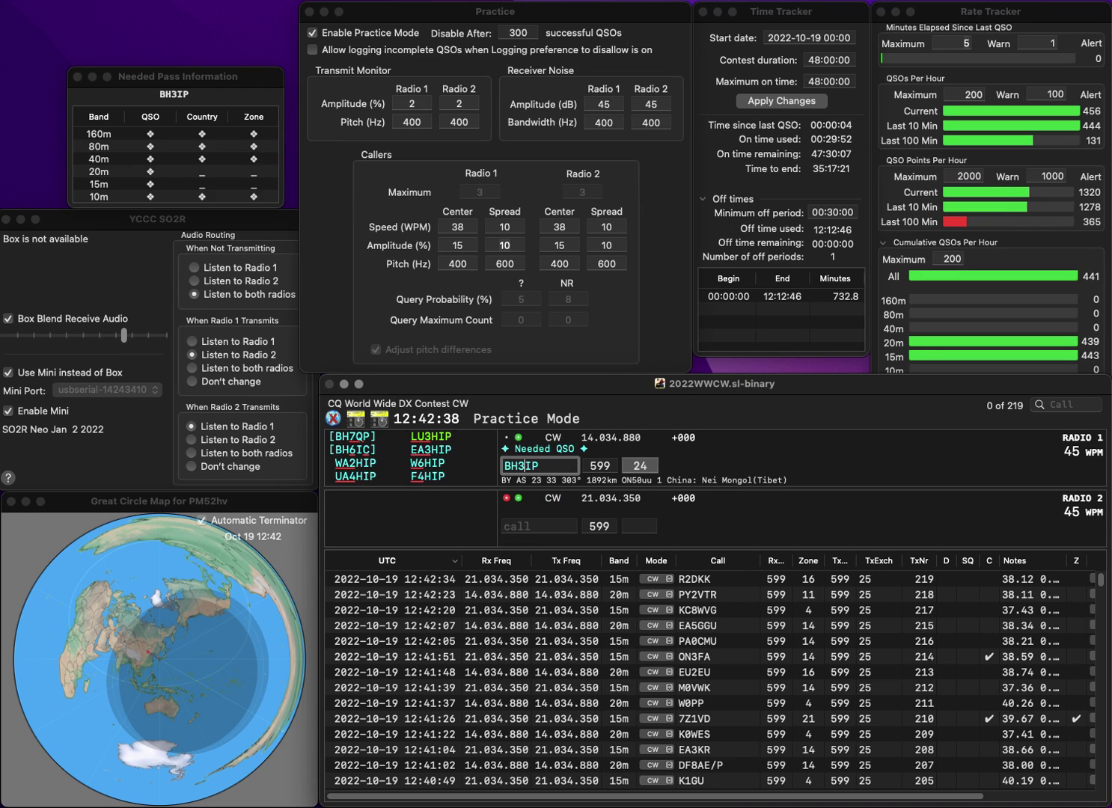
Query the partial call 1ID on radio 2, and correct the radio 1 call to BI4IP and send its exchange
{"action": "key", "text": "Return"}
{"action": "type", "text": "ID"}
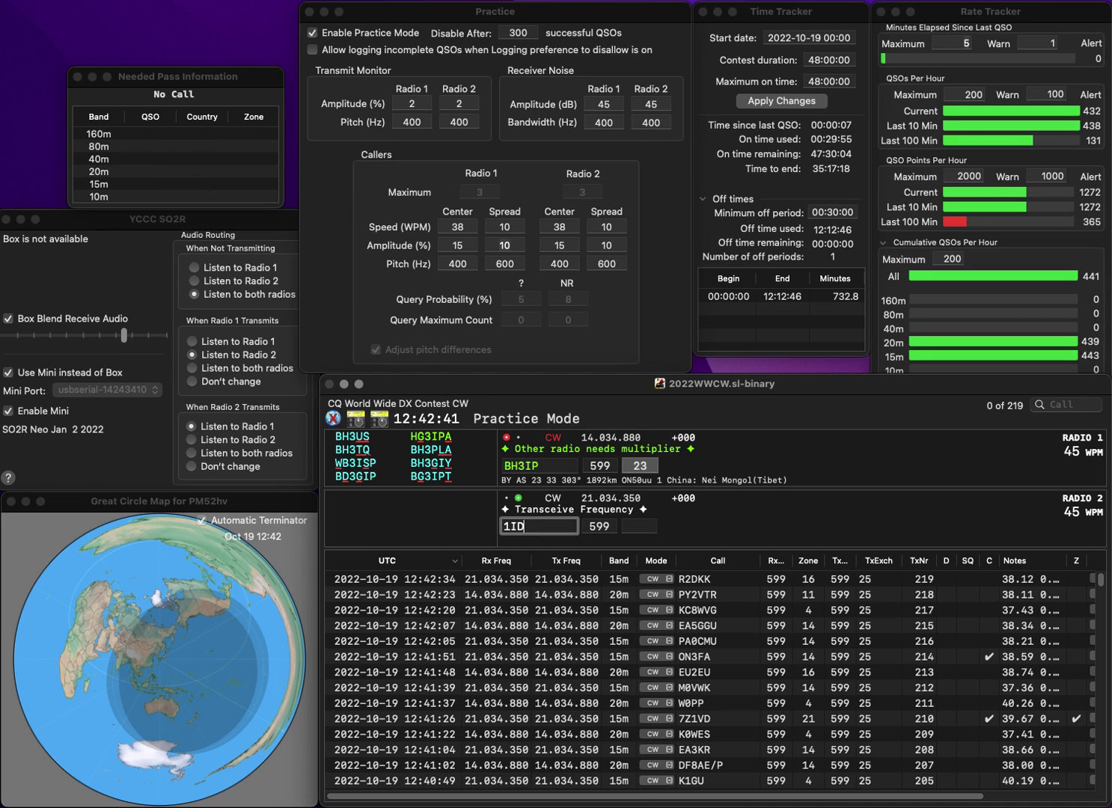
{"action": "key", "text": "Return"}
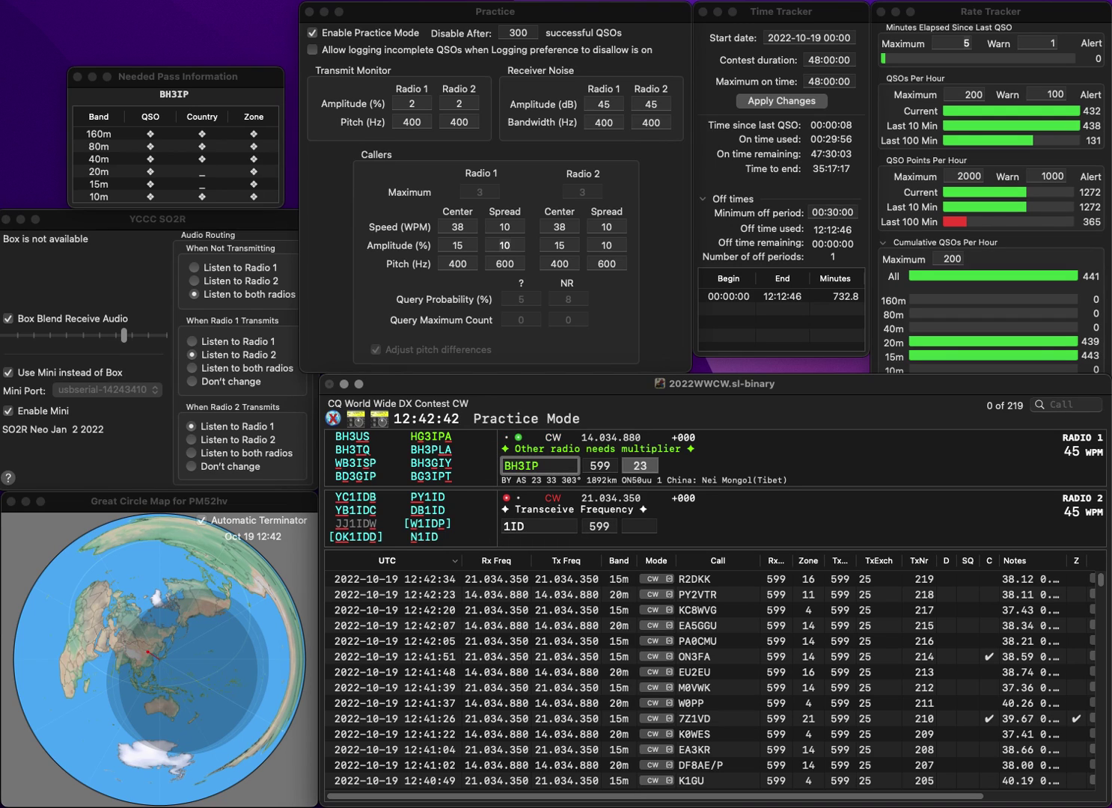
{"action": "type", "text": "I"}
{"action": "key", "text": "Delete"}
{"action": "type", "text": "4"}
{"action": "key", "text": "Return"}
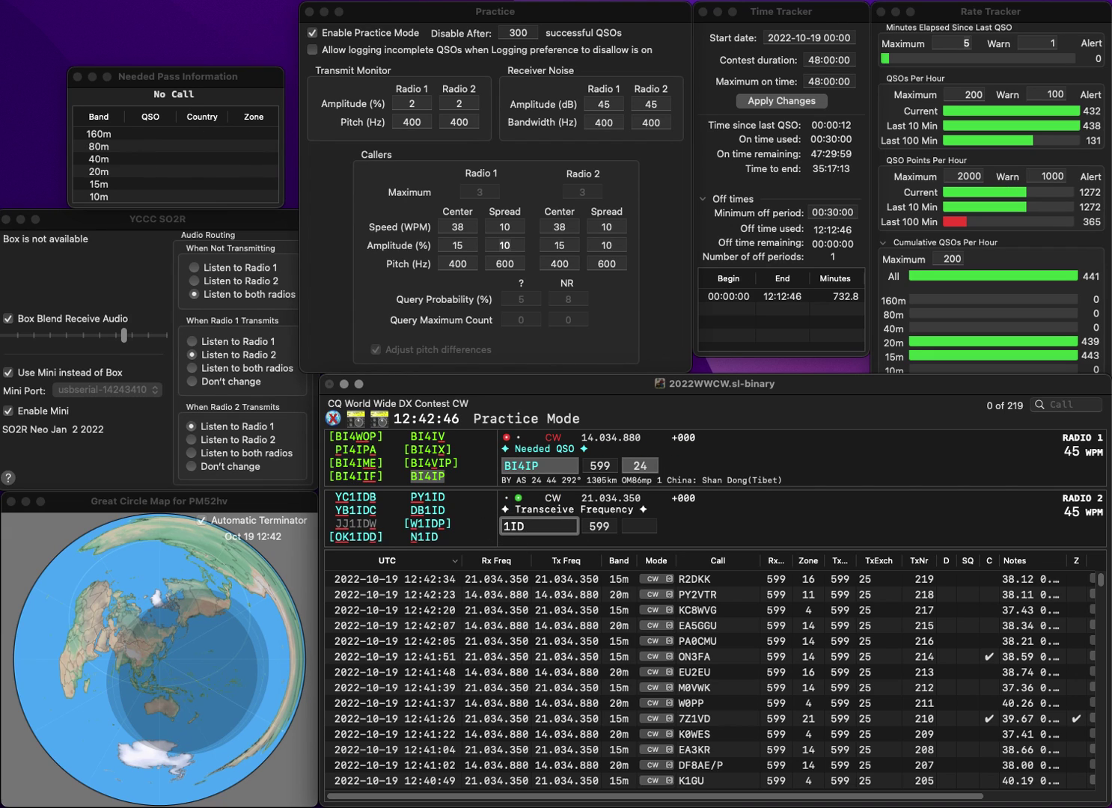
Correct the radio 2 partial call to 1YD and query it, and log BI4IP on radio 1 with zone 24
{"action": "type", "text": "YD"}
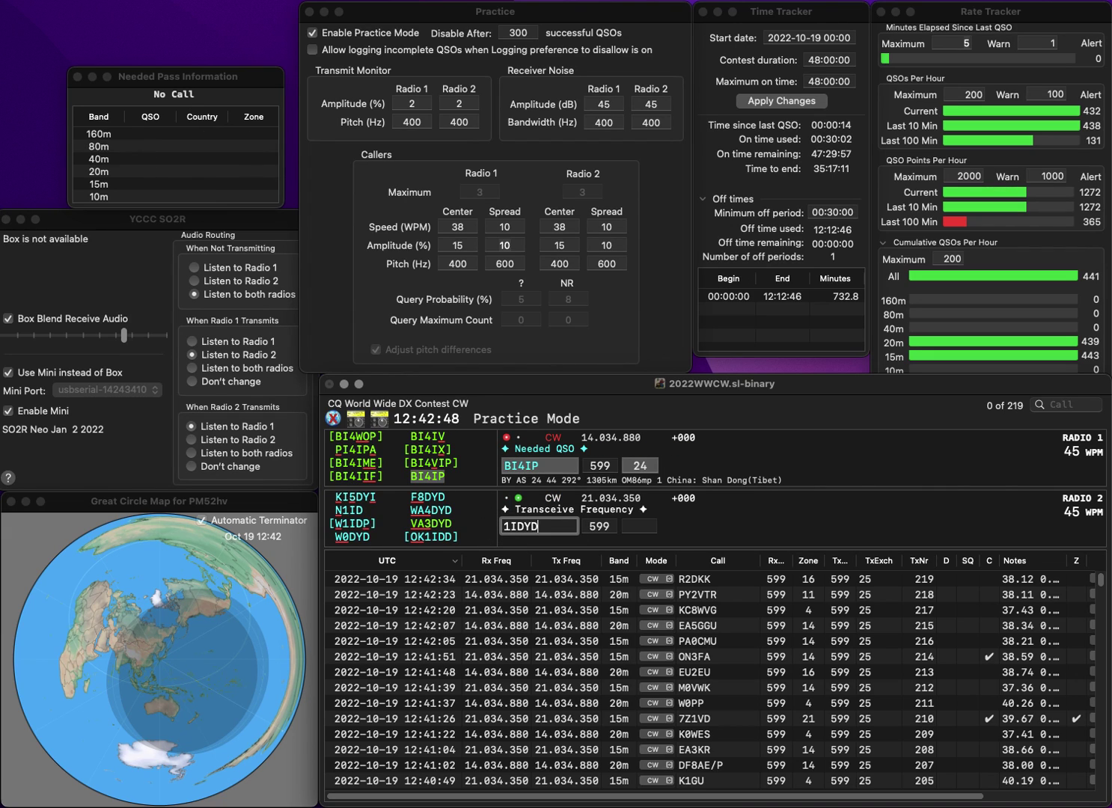
{"action": "key", "text": "Delete"}
{"action": "key", "text": "BackSpace"}
{"action": "key", "text": "Return"}
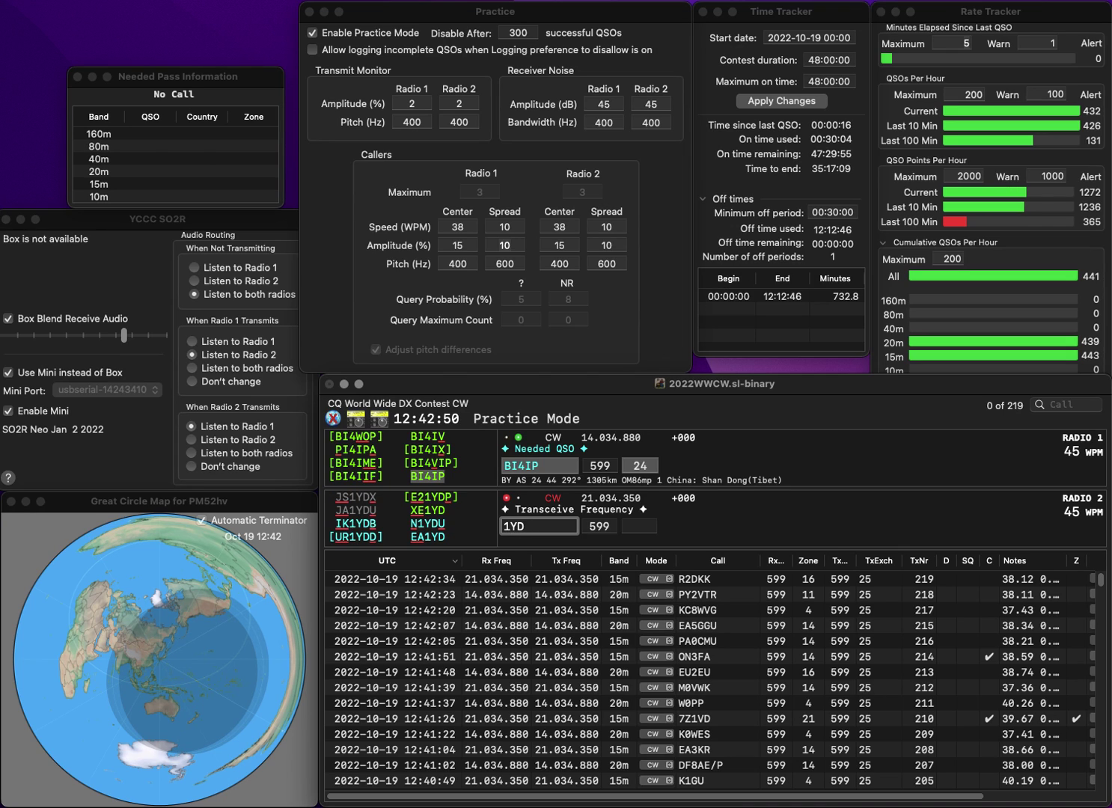
{"action": "key", "text": "Return"}
{"action": "key", "text": "Return"}
Complete the radio 2 call as SV1SYD and send the exchange
{"action": "type", "text": "SV1"}
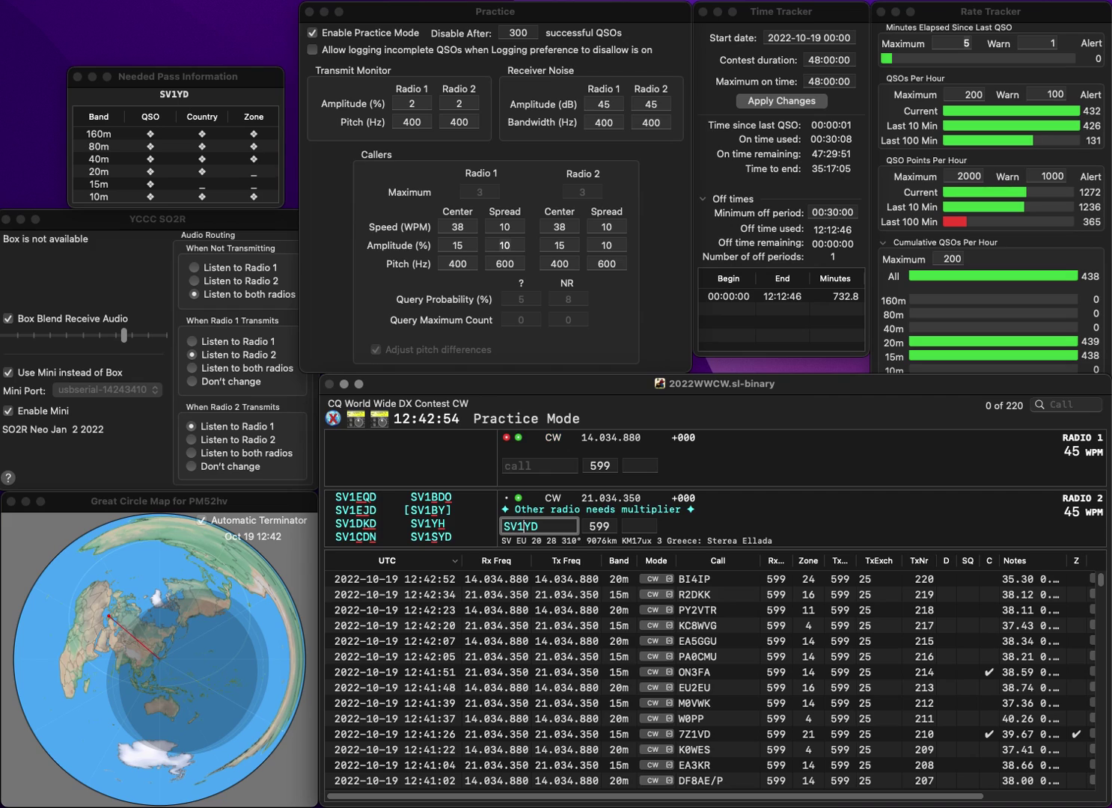
{"action": "type", "text": "S"}
{"action": "key", "text": "Return"}
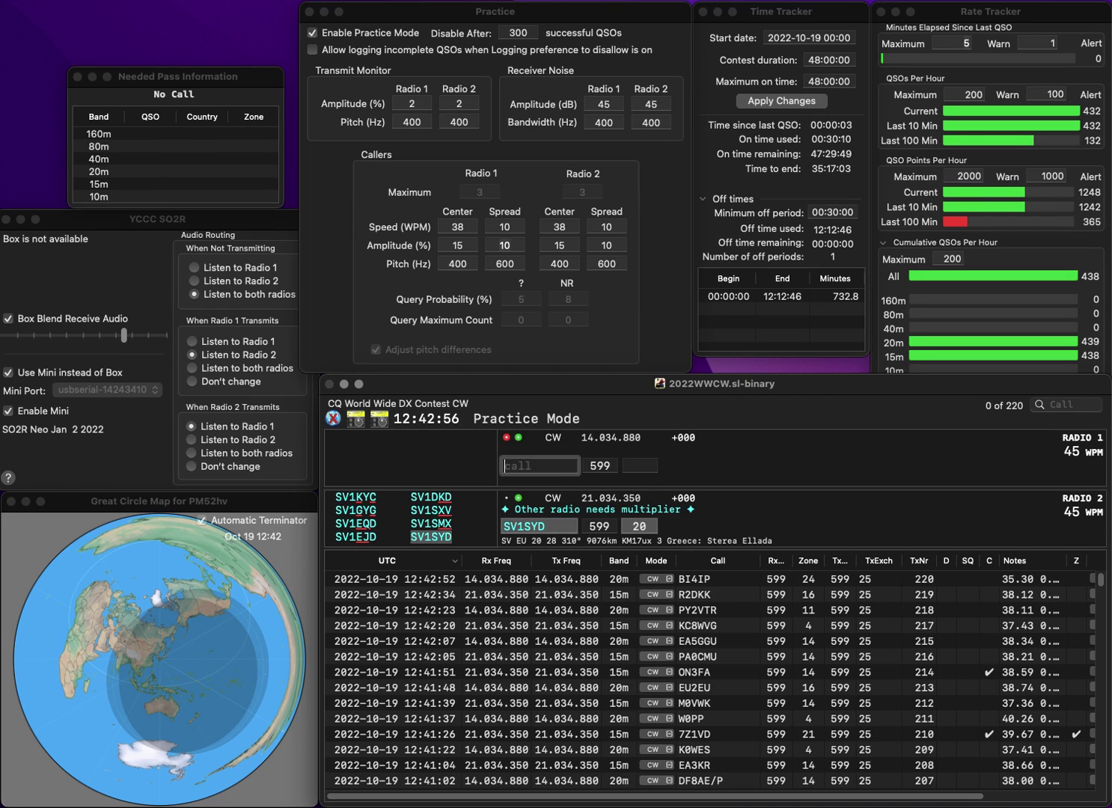
Answer WP2C on radio 1, and log SV1SYD with zone 20 and WP2C with zone 5
{"action": "type", "text": "WP2C"}
{"action": "key", "text": "Return"}
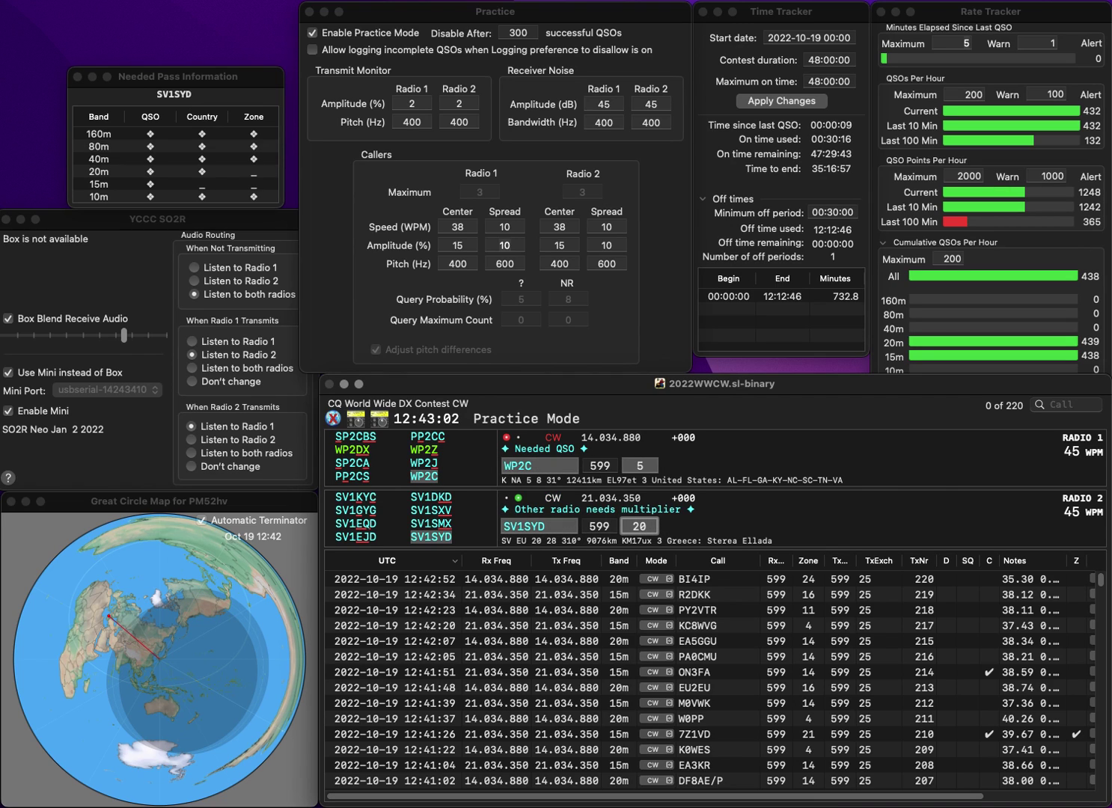
{"action": "key", "text": "Return"}
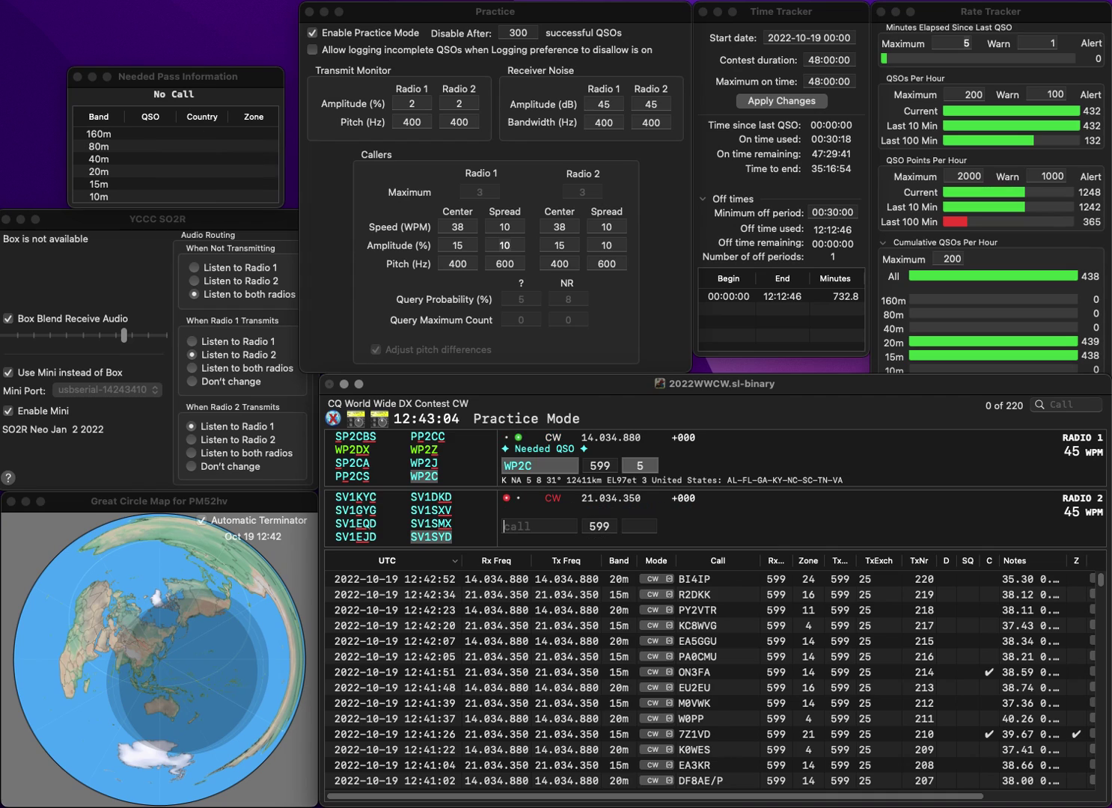
{"action": "key", "text": "Return"}
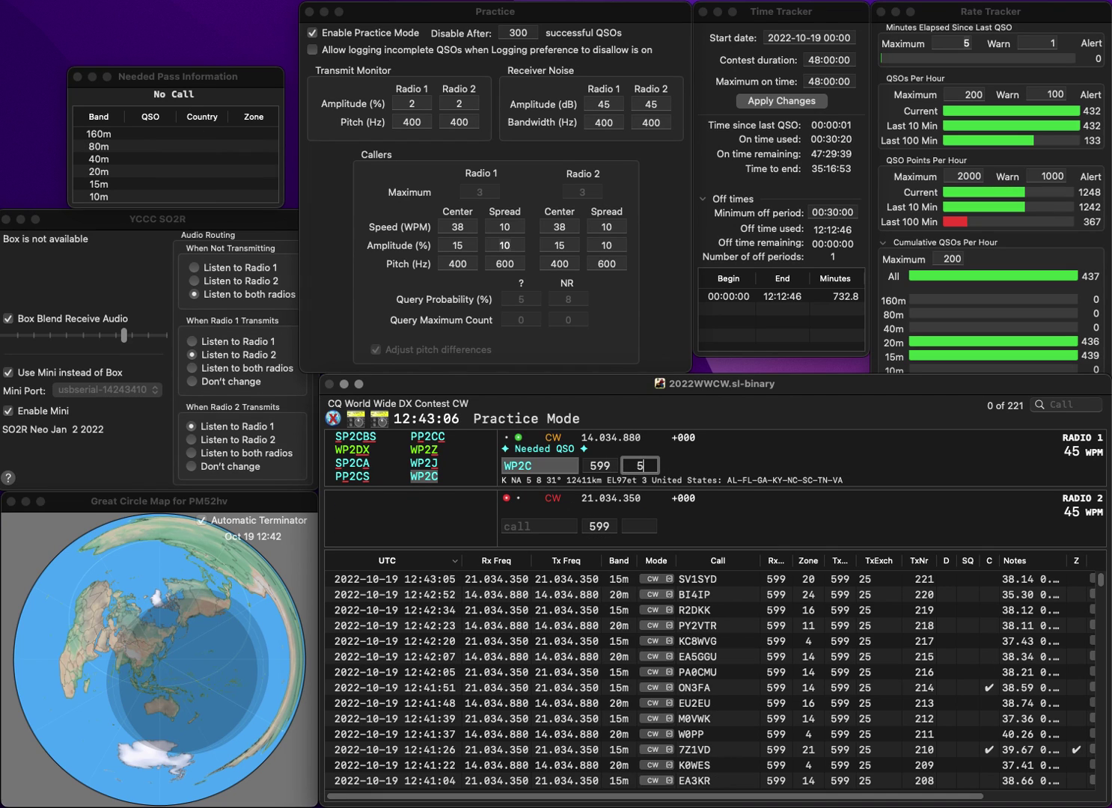
Answer N1GTY on radio 2 and N9MDS on radio 1, and log them with zones 5 and 4
{"action": "type", "text": "N1"}
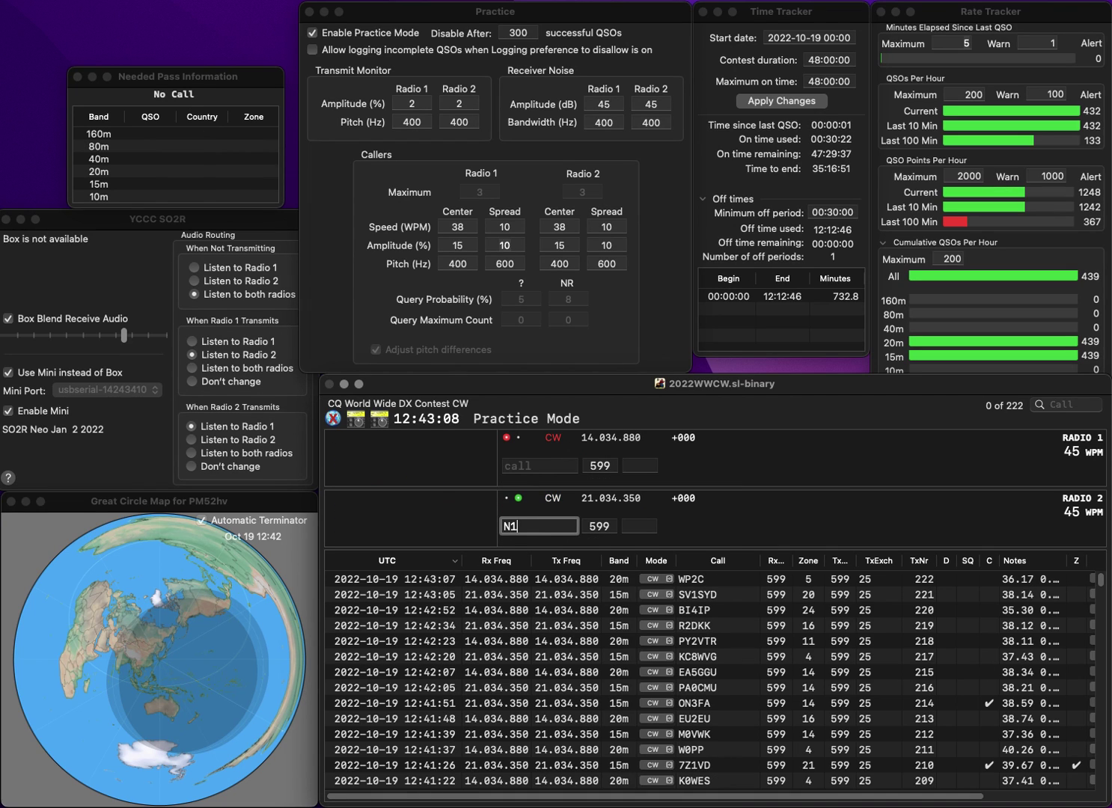
{"action": "type", "text": "GTY"}
{"action": "key", "text": "Return"}
{"action": "type", "text": "N9"}
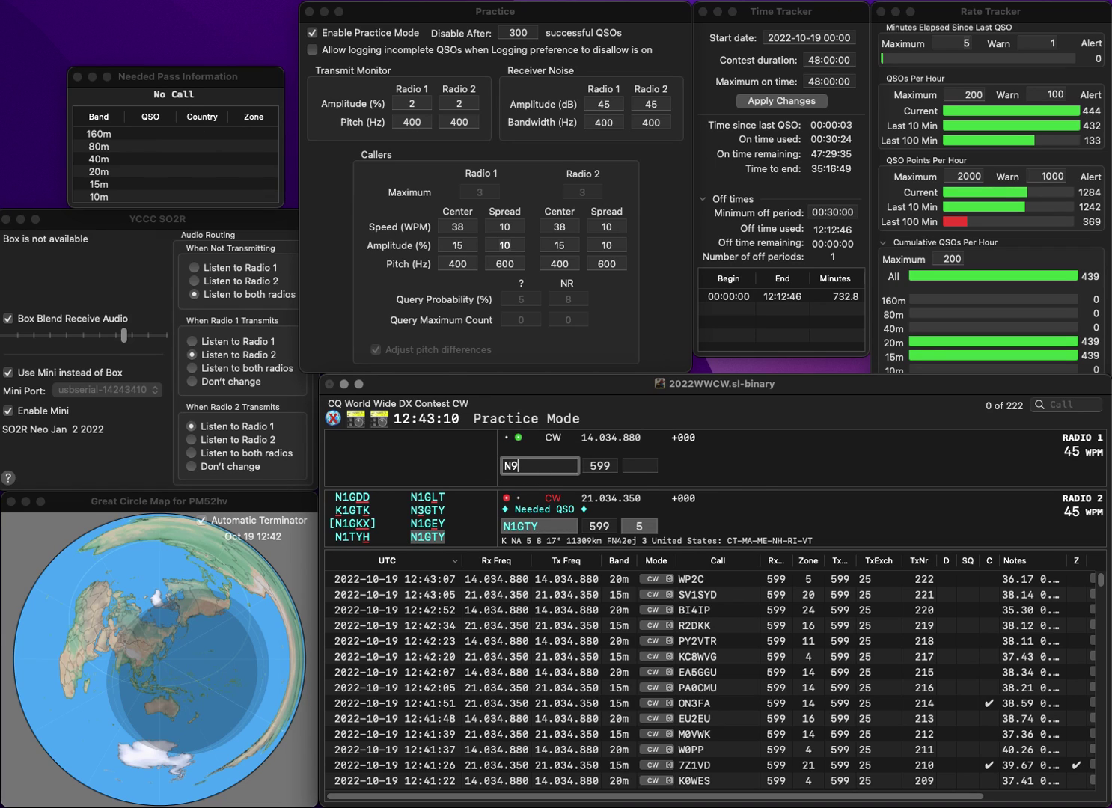
{"action": "type", "text": "MDS"}
{"action": "key", "text": "Return"}
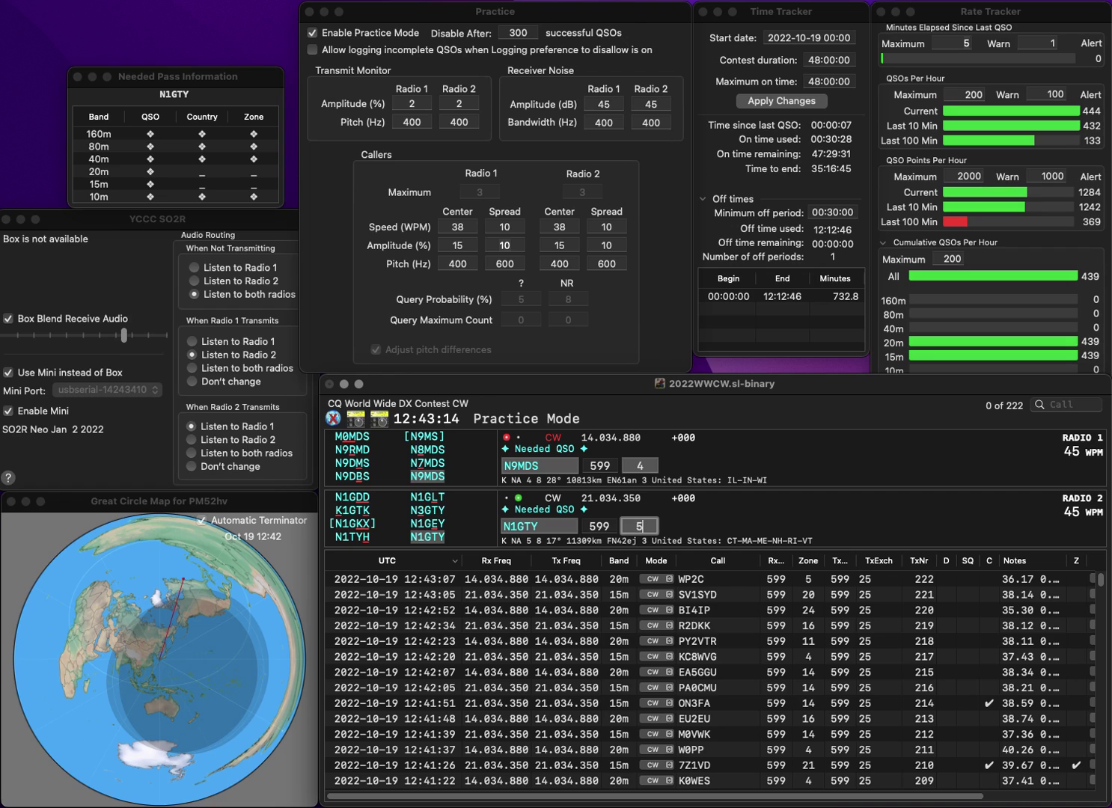
{"action": "key", "text": "Return"}
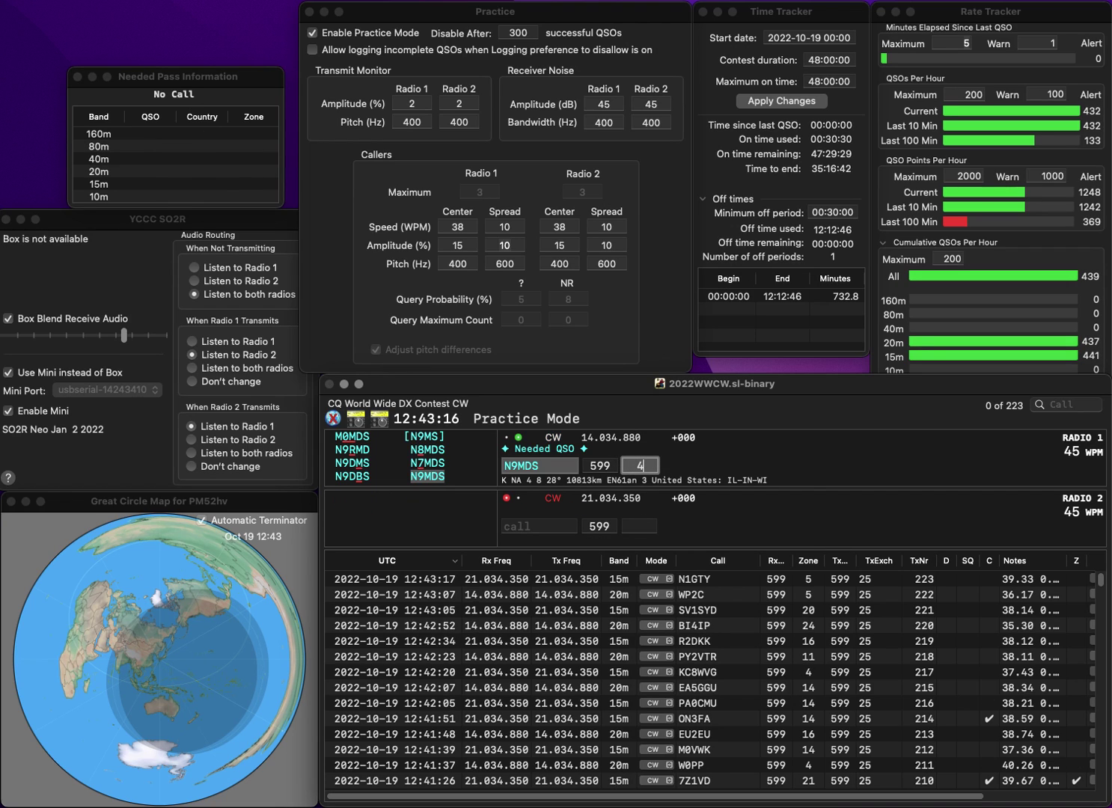
{"action": "key", "text": "Return"}
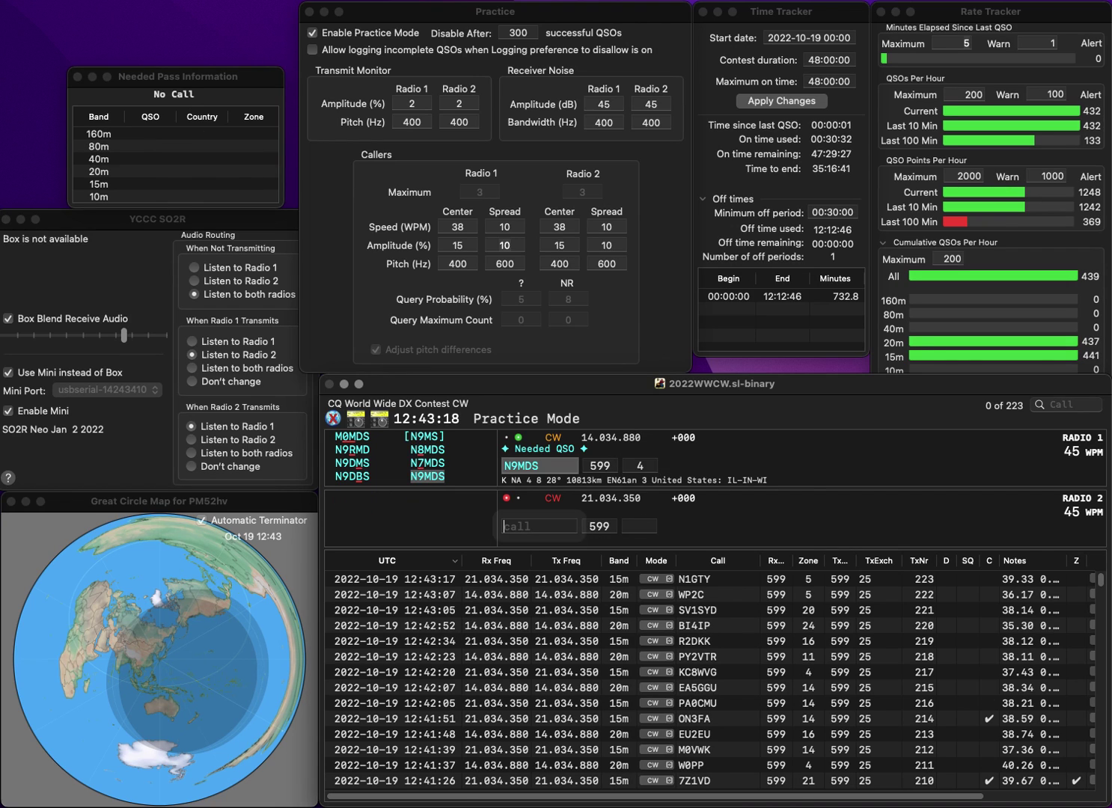
{"action": "type", "text": "OH8DJ"}
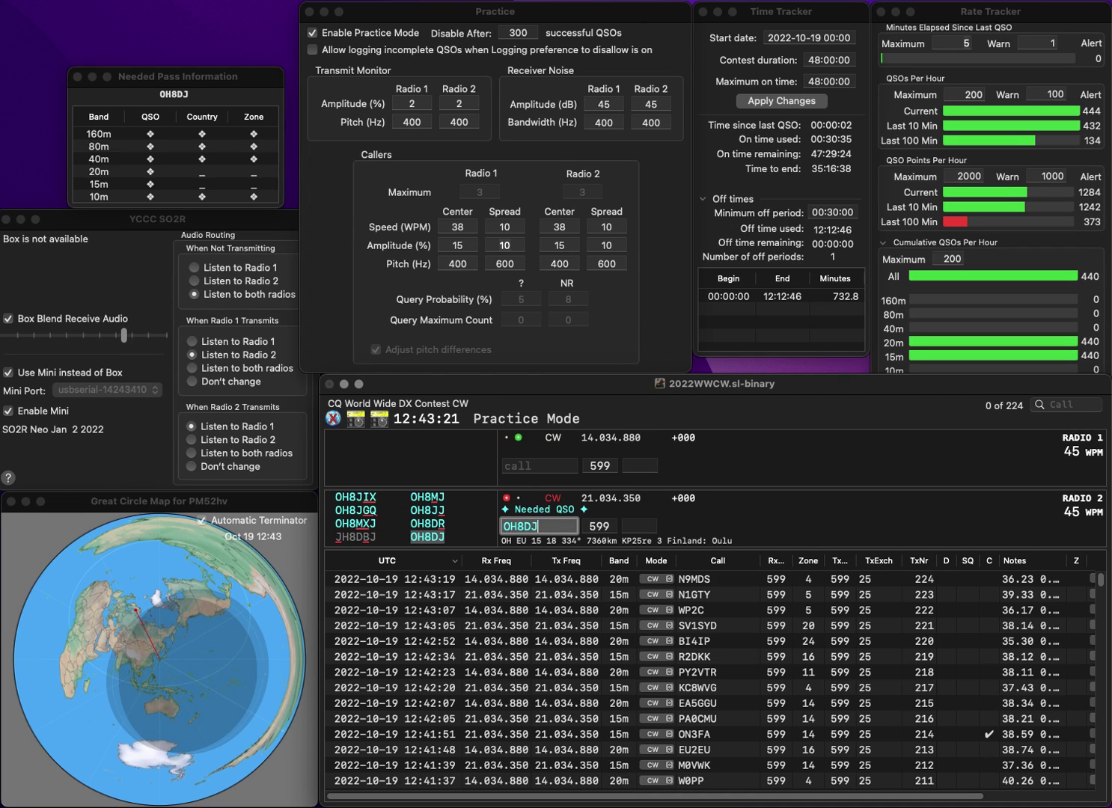
{"action": "key", "text": "Return"}
{"action": "type", "text": "W1"}
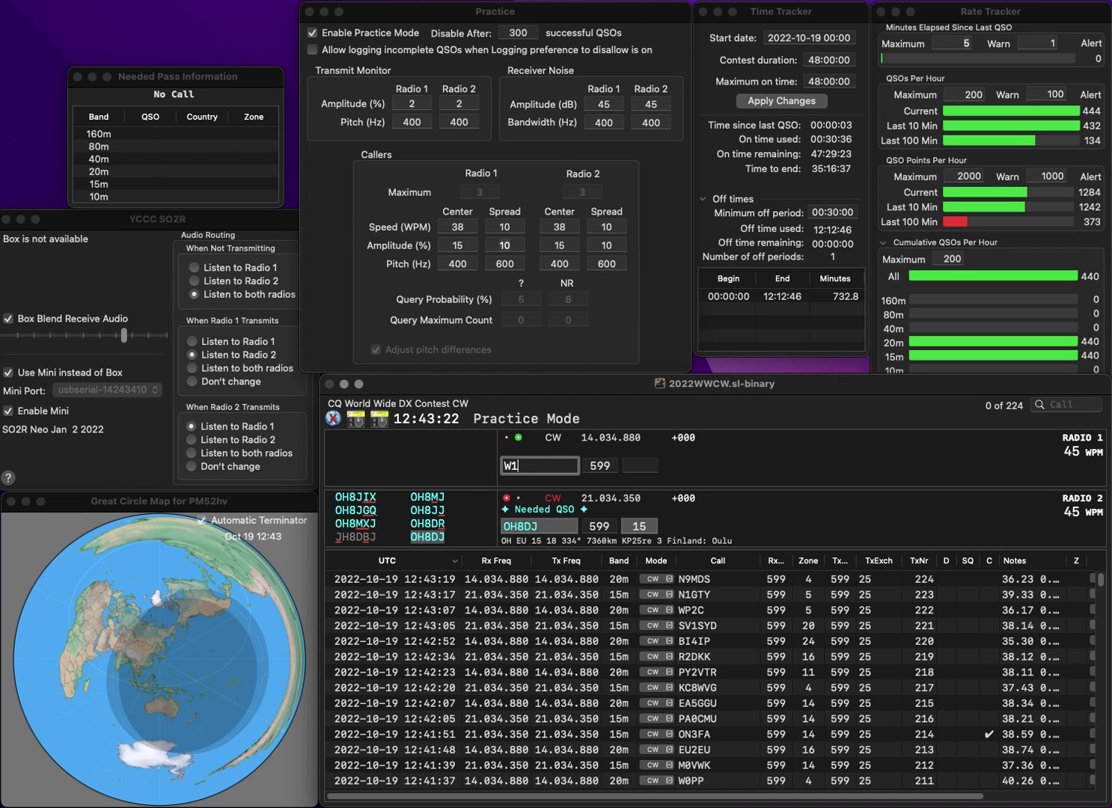
{"action": "type", "text": "WIU"}
{"action": "key", "text": "Return"}
{"action": "key", "text": "Tab"}
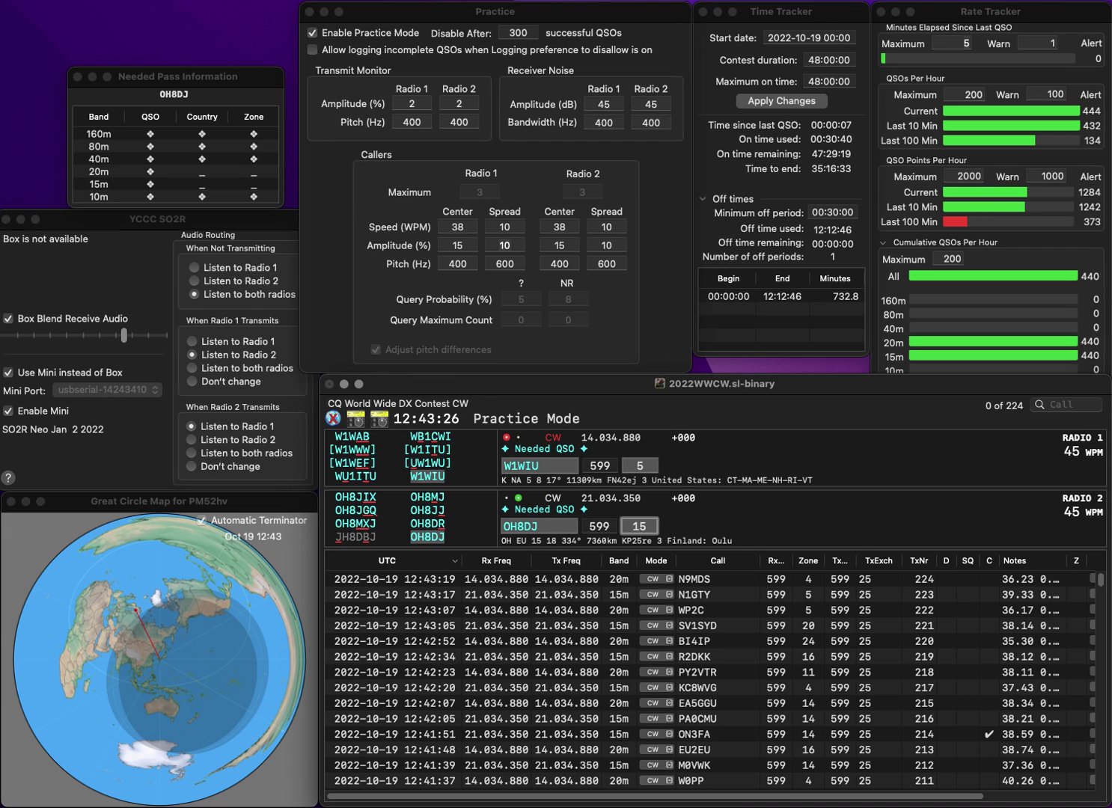
{"action": "key", "text": "Return"}
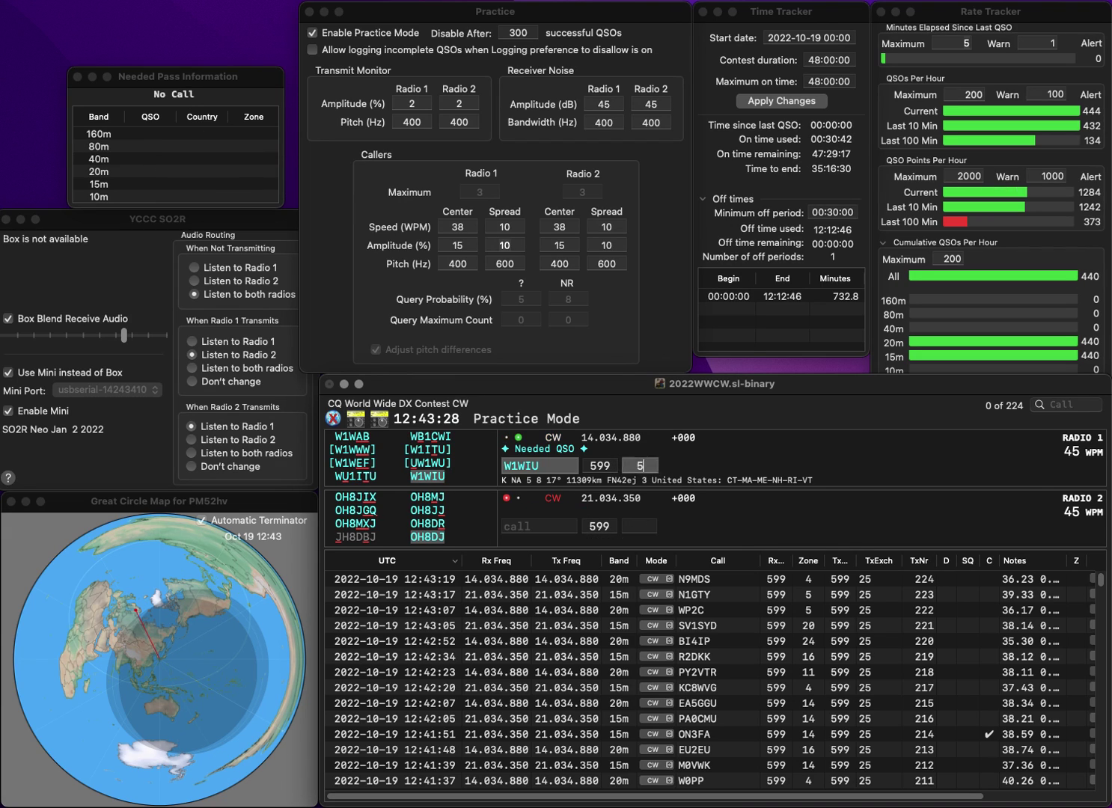
{"action": "key", "text": "Return"}
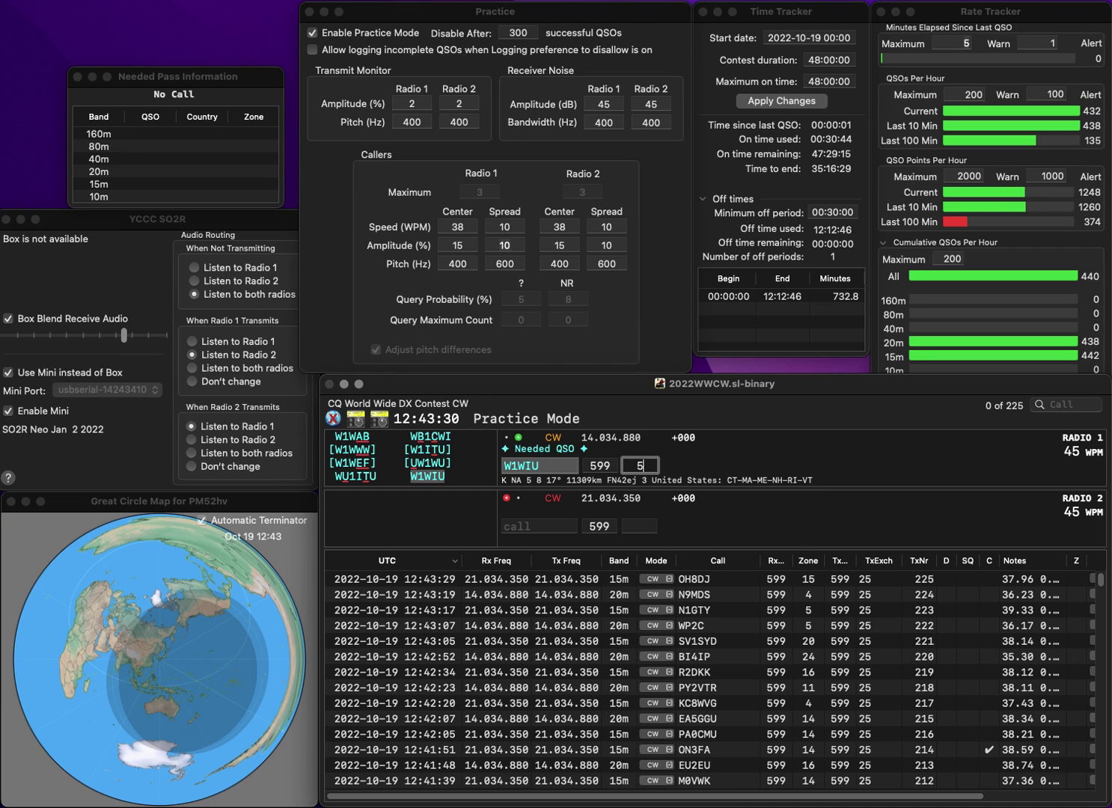
Enter DL4TA on radio 2 and JA8THO on radio 1, sending the exchange to each
{"action": "type", "text": "DL4TA"}
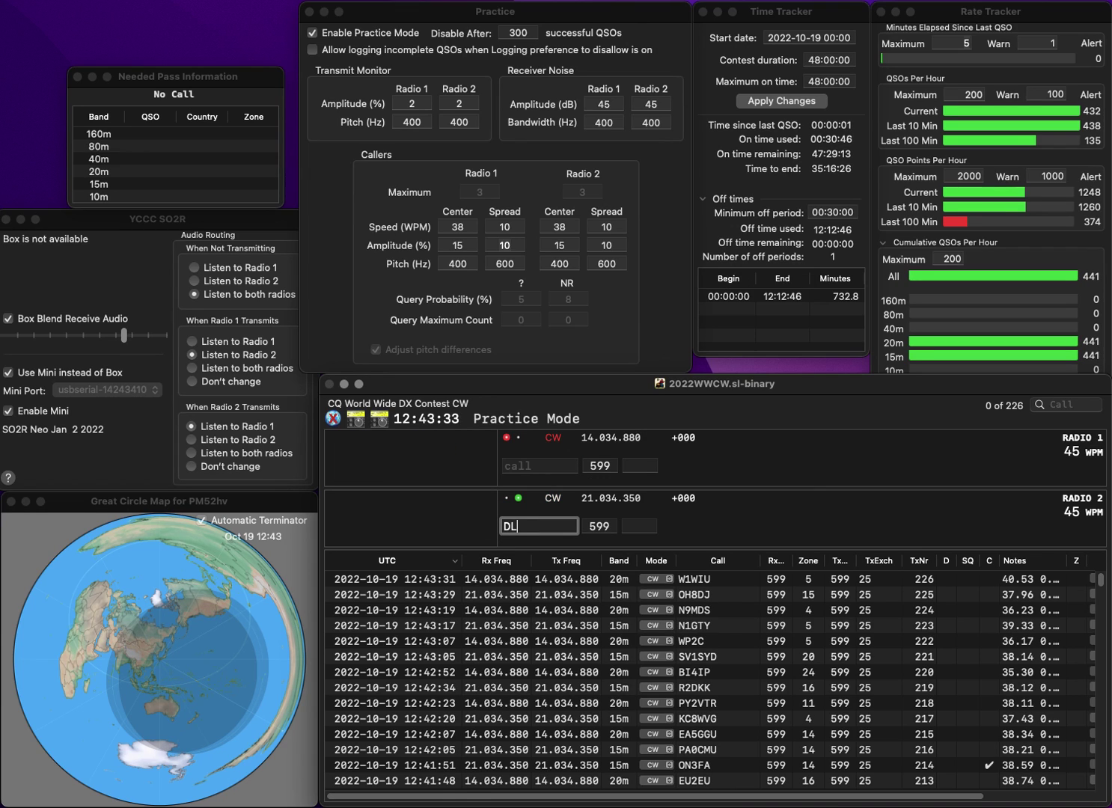
{"action": "key", "text": "Return"}
{"action": "type", "text": "PA8TSO"}
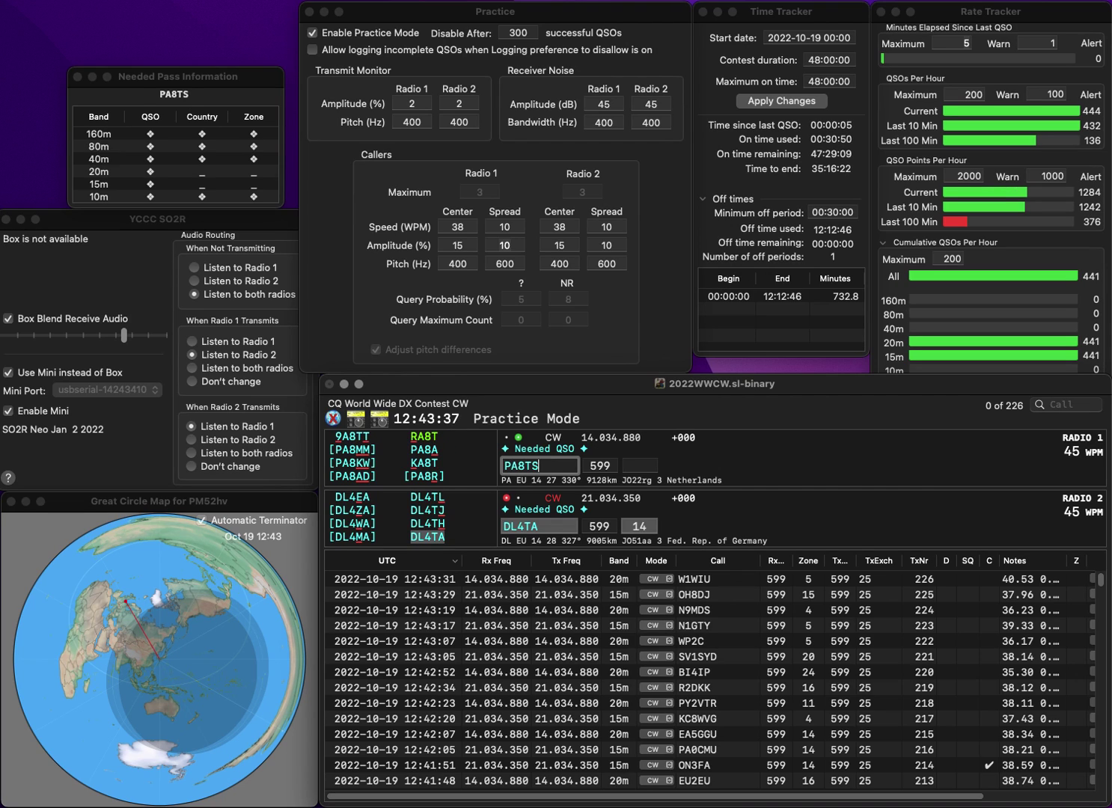
{"action": "key", "text": "super+Left"}
{"action": "key", "text": "Delete"}
{"action": "type", "text": "J"}
{"action": "left_click", "coordinate": [545, 466]}
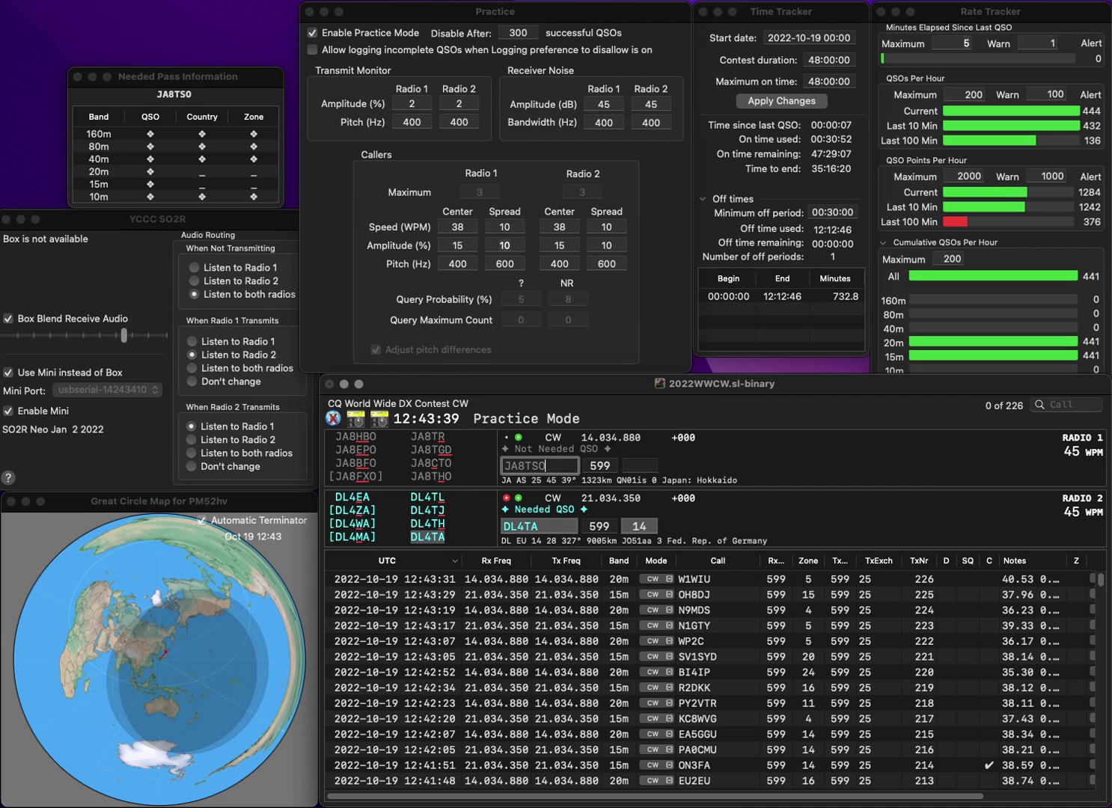
{"action": "key", "text": "BackSpace"}
{"action": "type", "text": "HO"}
{"action": "key", "text": "Return"}
{"action": "key", "text": "Return"}
{"action": "left_click", "coordinate": [647, 466]}
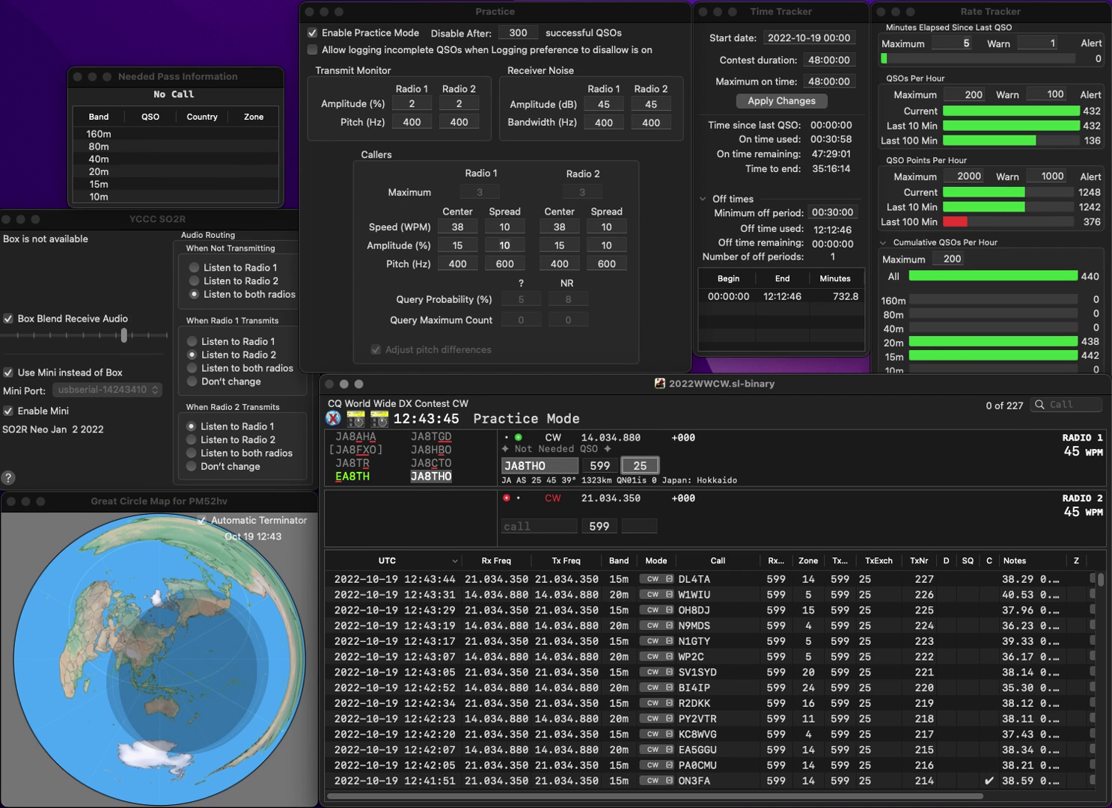
{"action": "key", "text": "Return"}
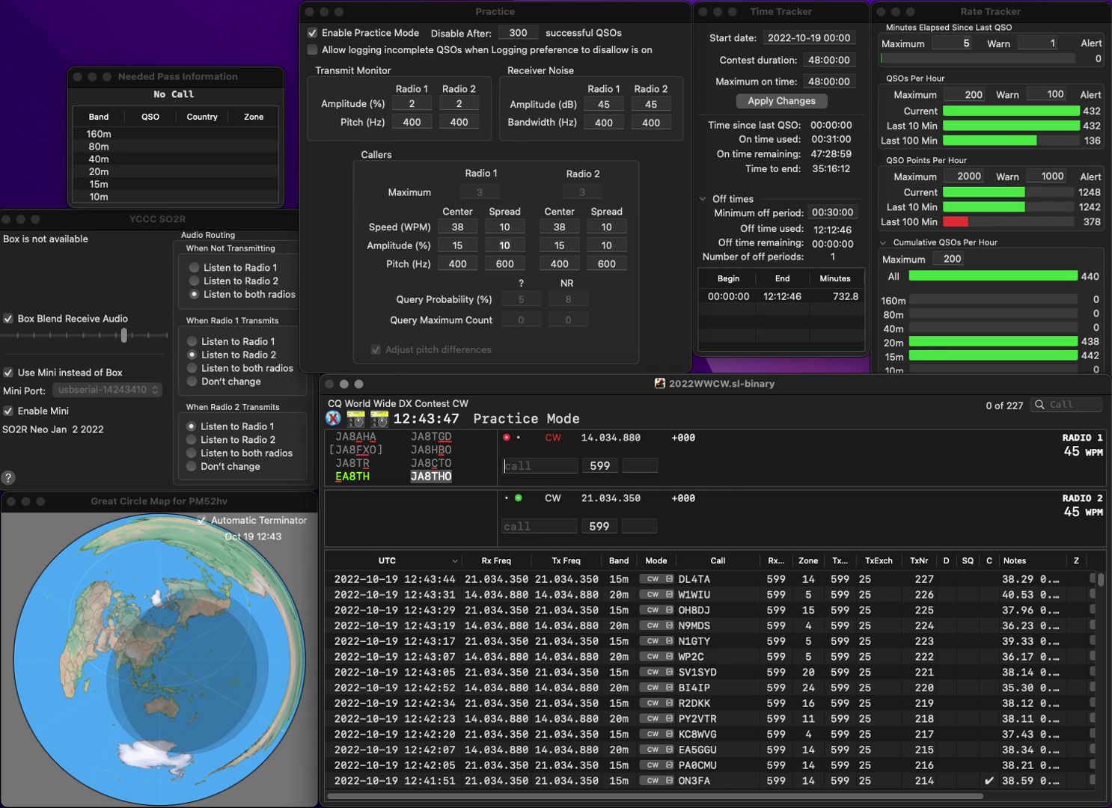
{"action": "type", "text": "PD0CIC"}
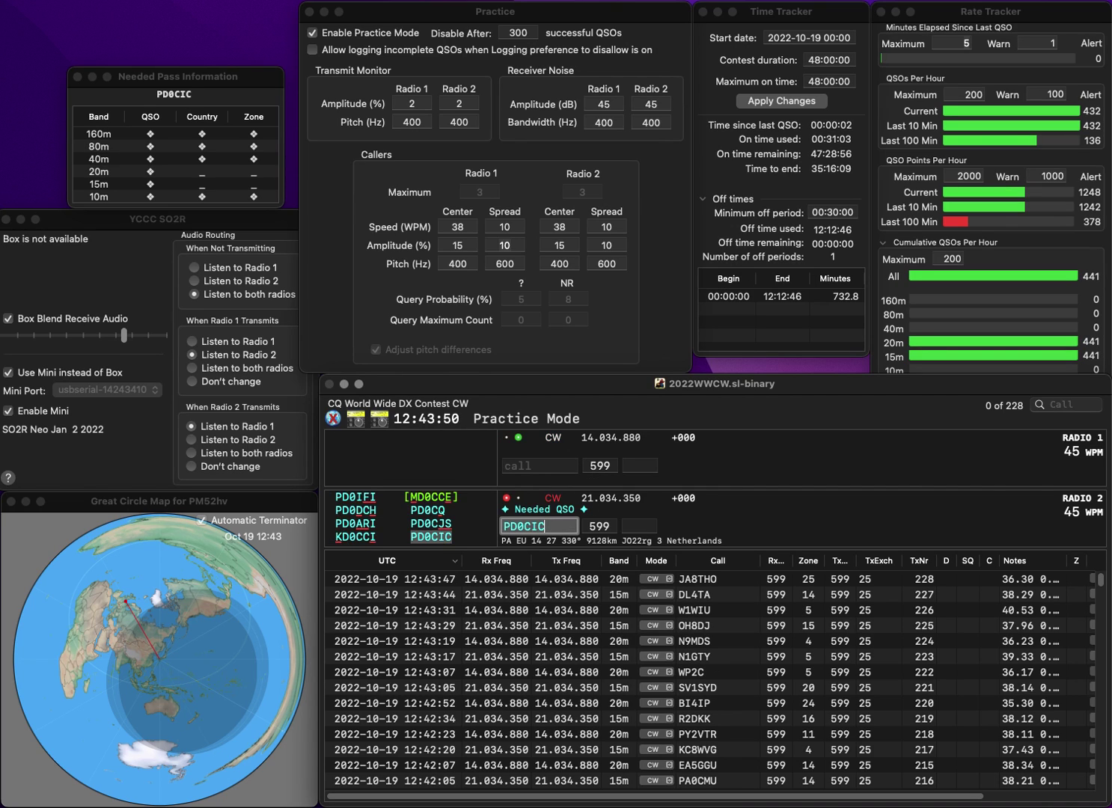
{"action": "key", "text": "Return"}
{"action": "type", "text": "HA8DH"}
{"action": "key", "text": "Tab"}
{"action": "key", "text": "Return"}
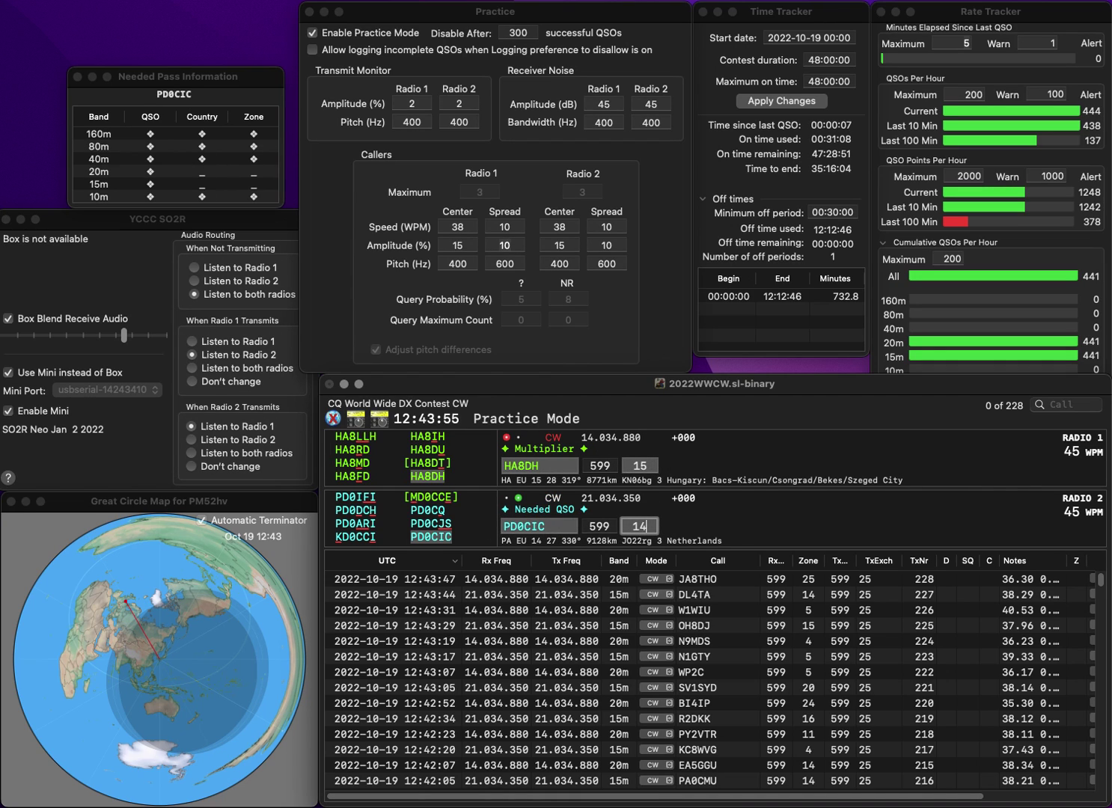
{"action": "key", "text": "Return"}
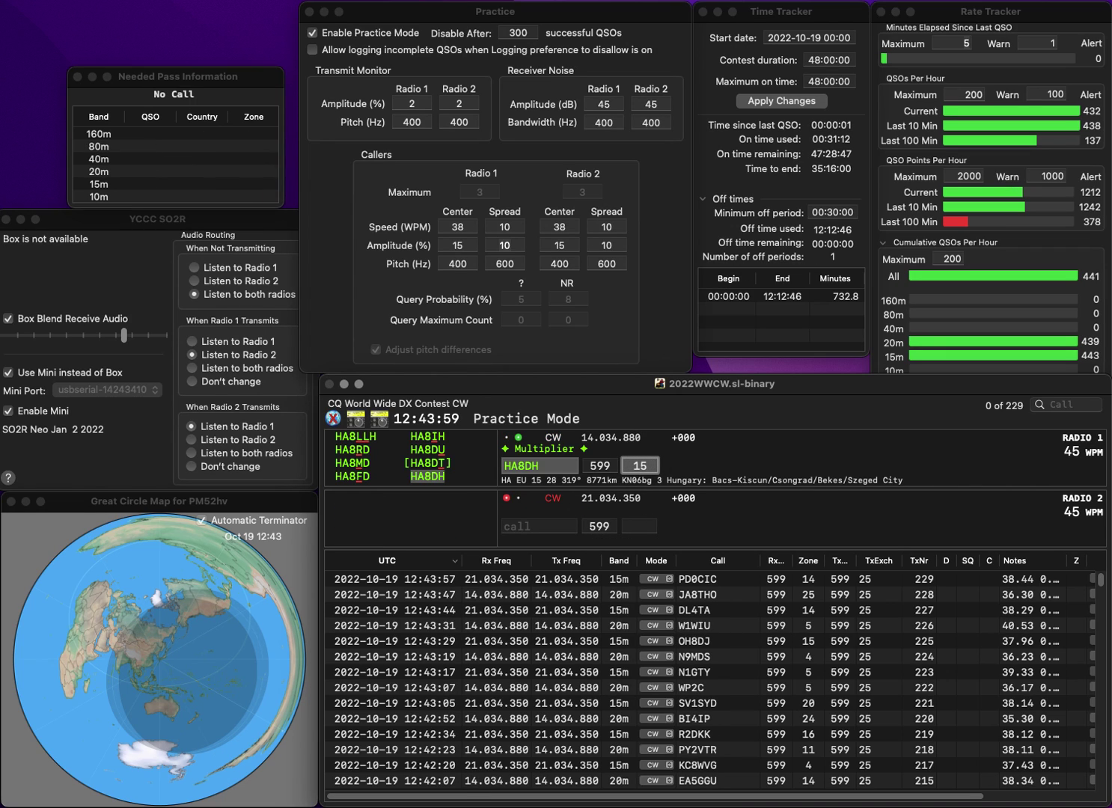
{"action": "key", "text": "Return"}
{"action": "type", "text": "K4NAU"}
{"action": "key", "text": "Return"}
{"action": "type", "text": "N5GI"}
{"action": "key", "text": "Return"}
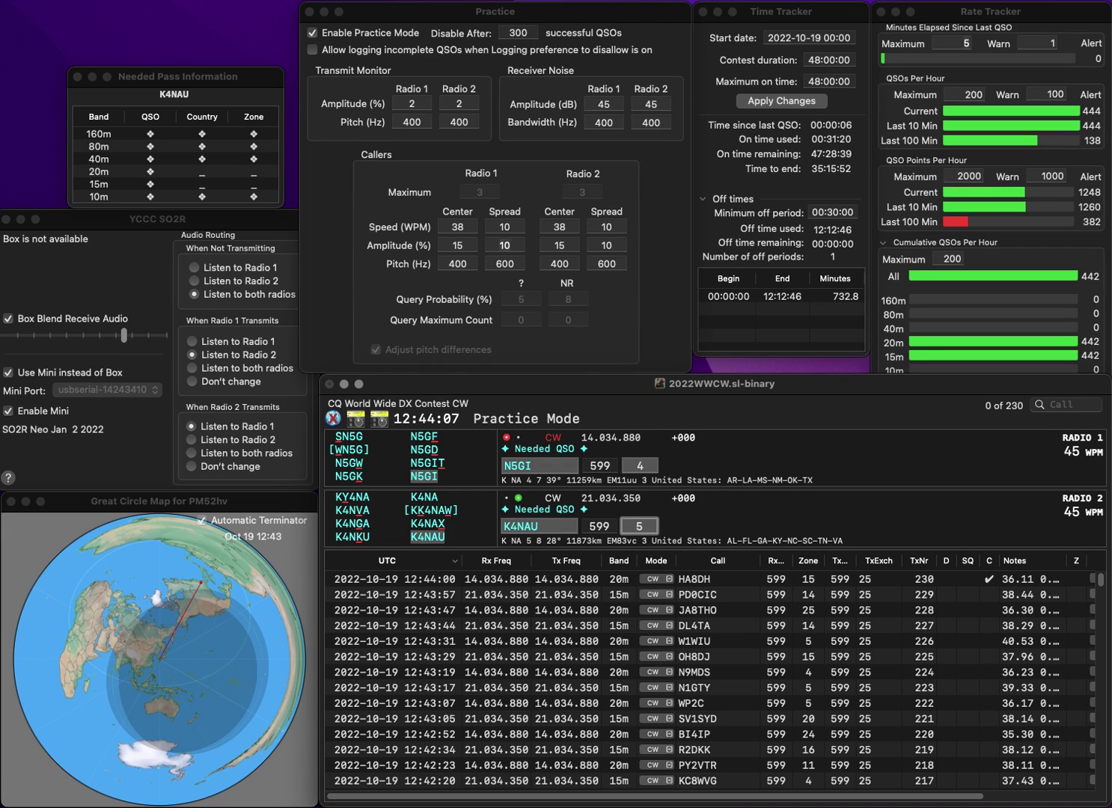
{"action": "key", "text": "Return"}
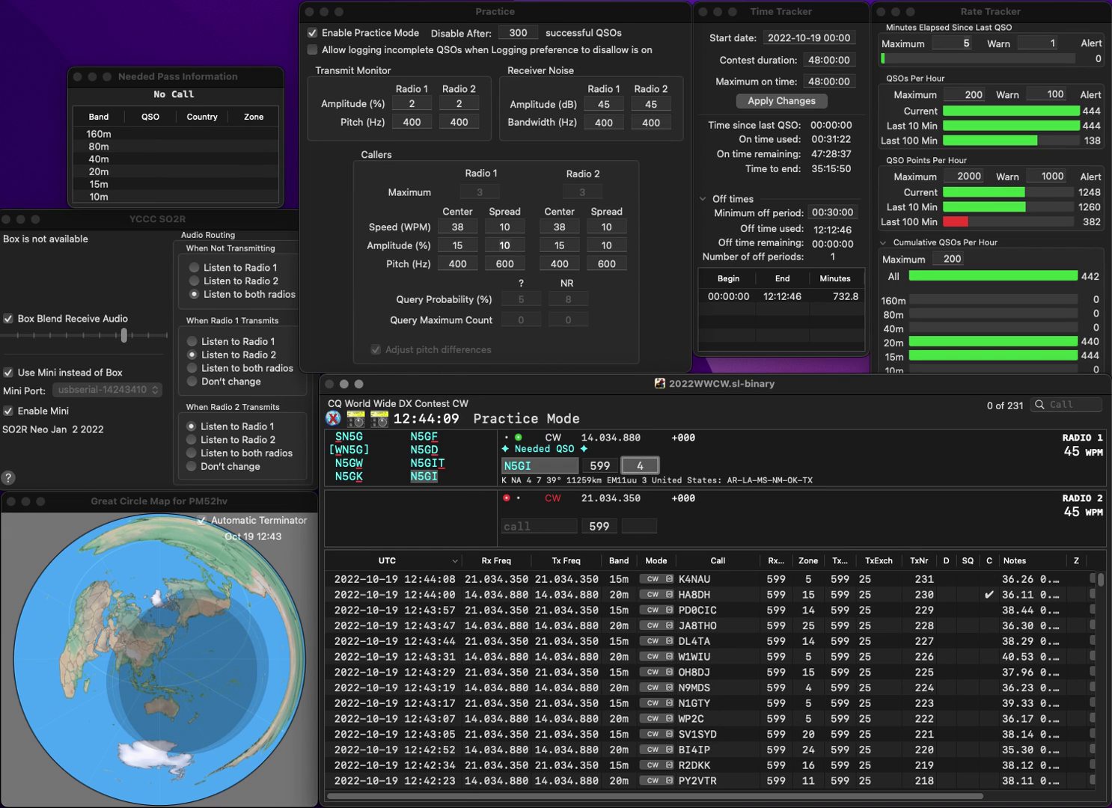
{"action": "key", "text": "Return"}
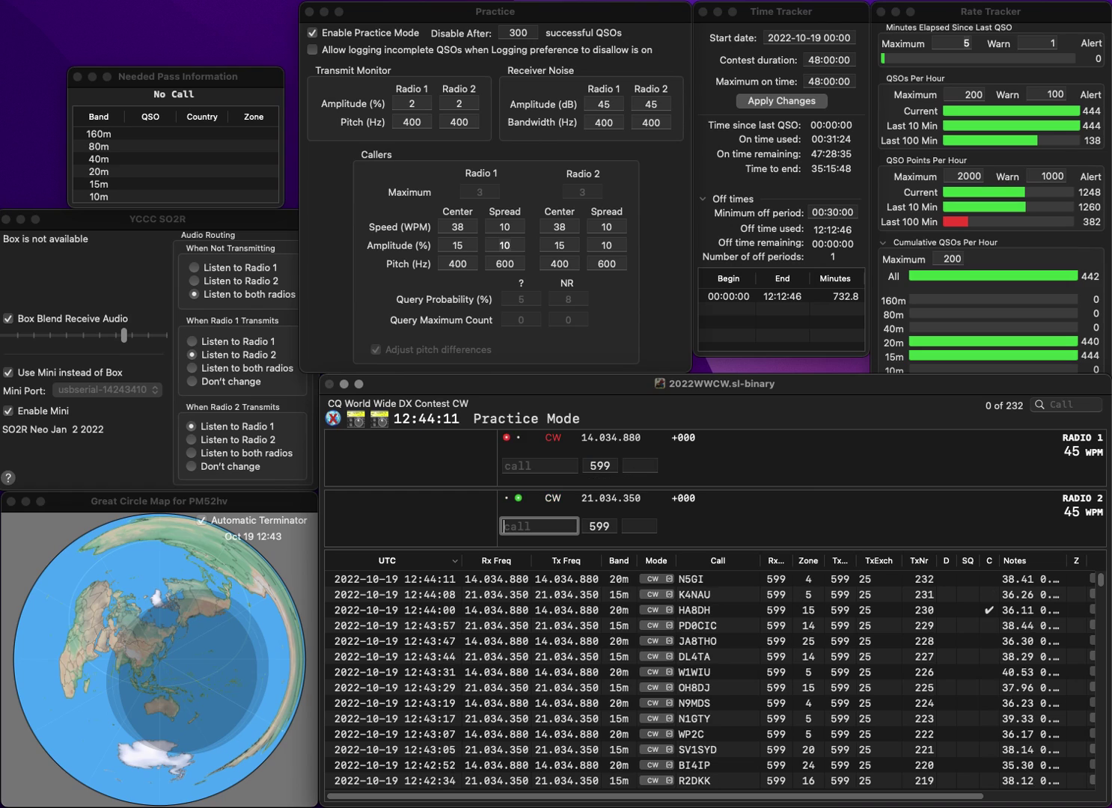
Query the partial call 1MK on radio 2, and enter DO9REF on radio 1 and send its exchange
{"action": "type", "text": "1MK"}
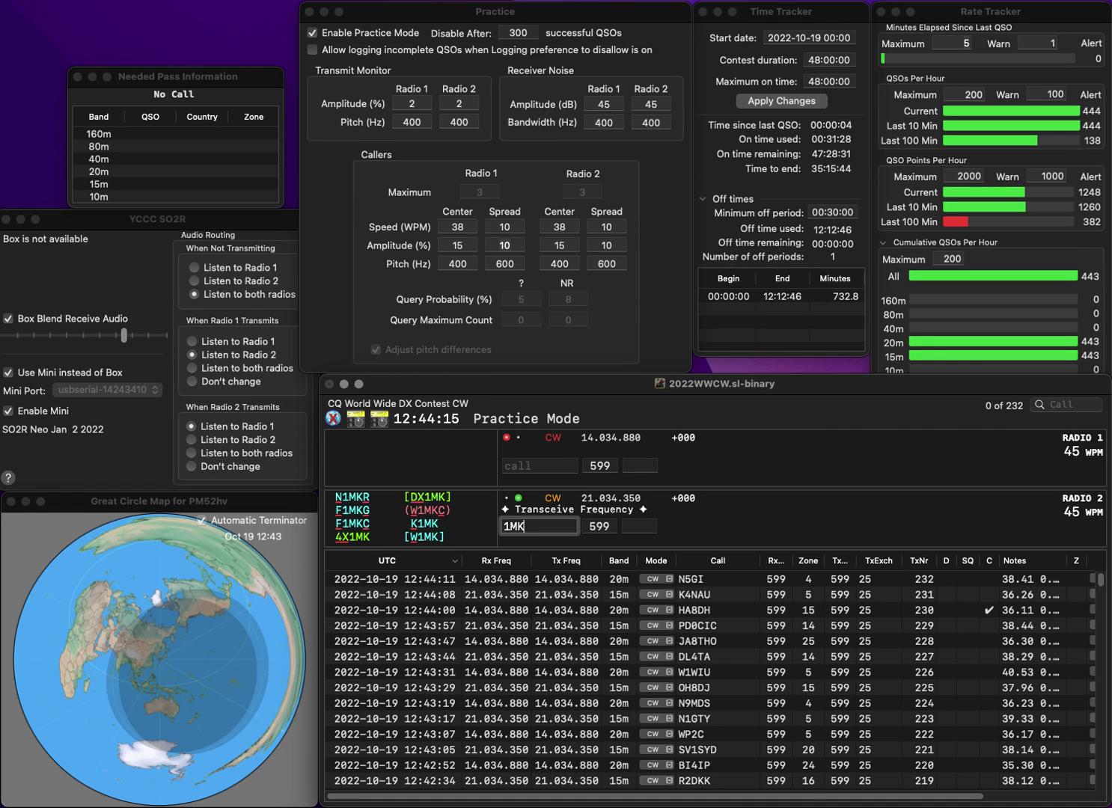
{"action": "key", "text": "Return"}
{"action": "type", "text": "NO9REF"}
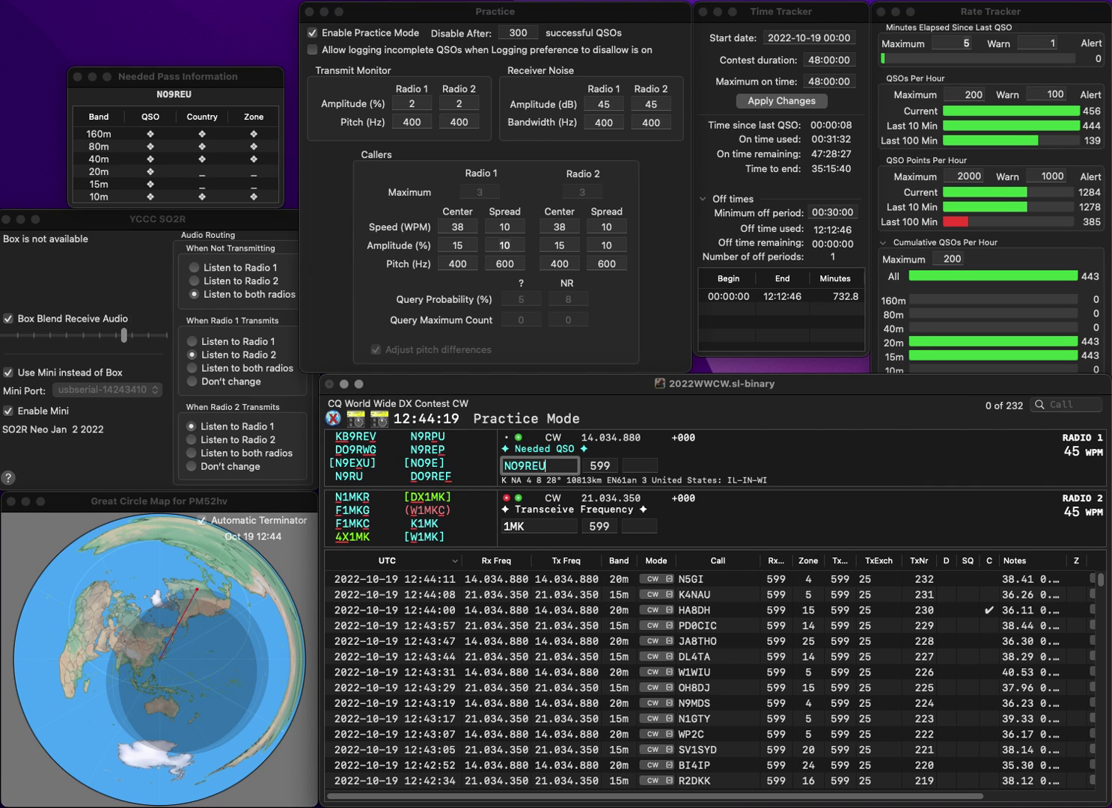
{"action": "key", "text": "Left"}
{"action": "key", "text": "Left"}
{"action": "key", "text": "Left"}
{"action": "key", "text": "Left"}
{"action": "key", "text": "Left"}
{"action": "key", "text": "BackSpace"}
{"action": "type", "text": "D"}
{"action": "key", "text": "Return"}
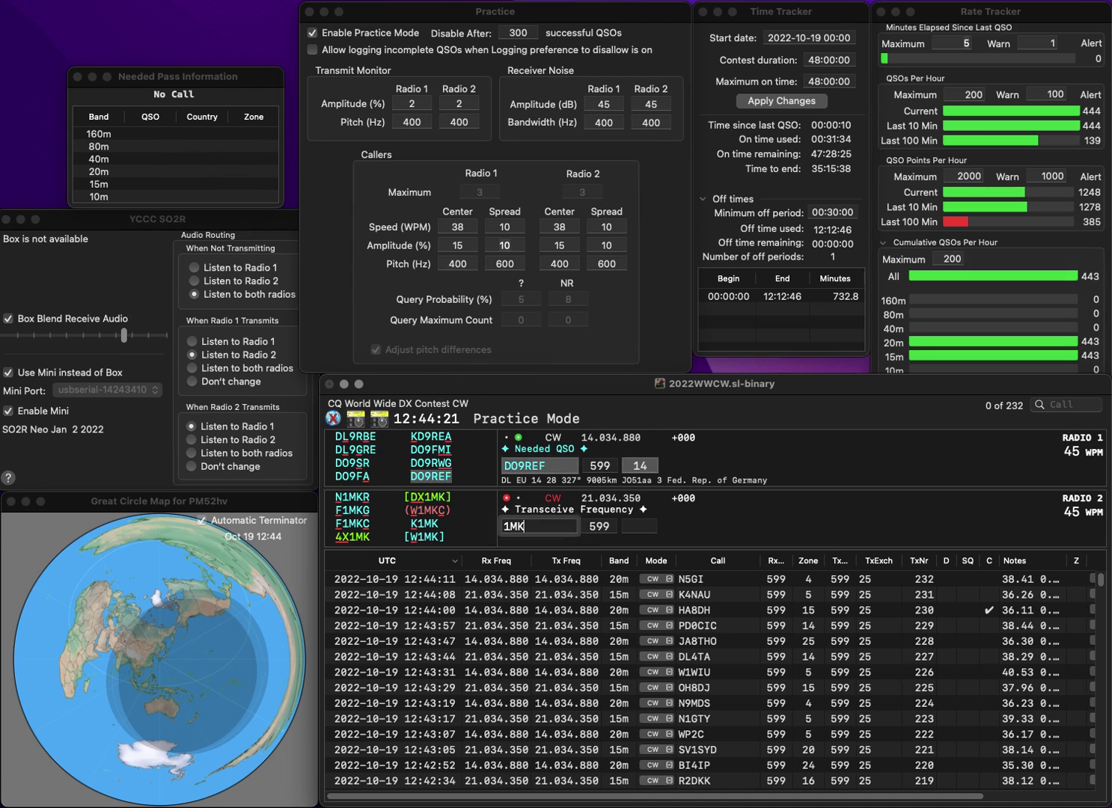
{"action": "key", "text": "Escape"}
{"action": "type", "text": "IK2SMU"}
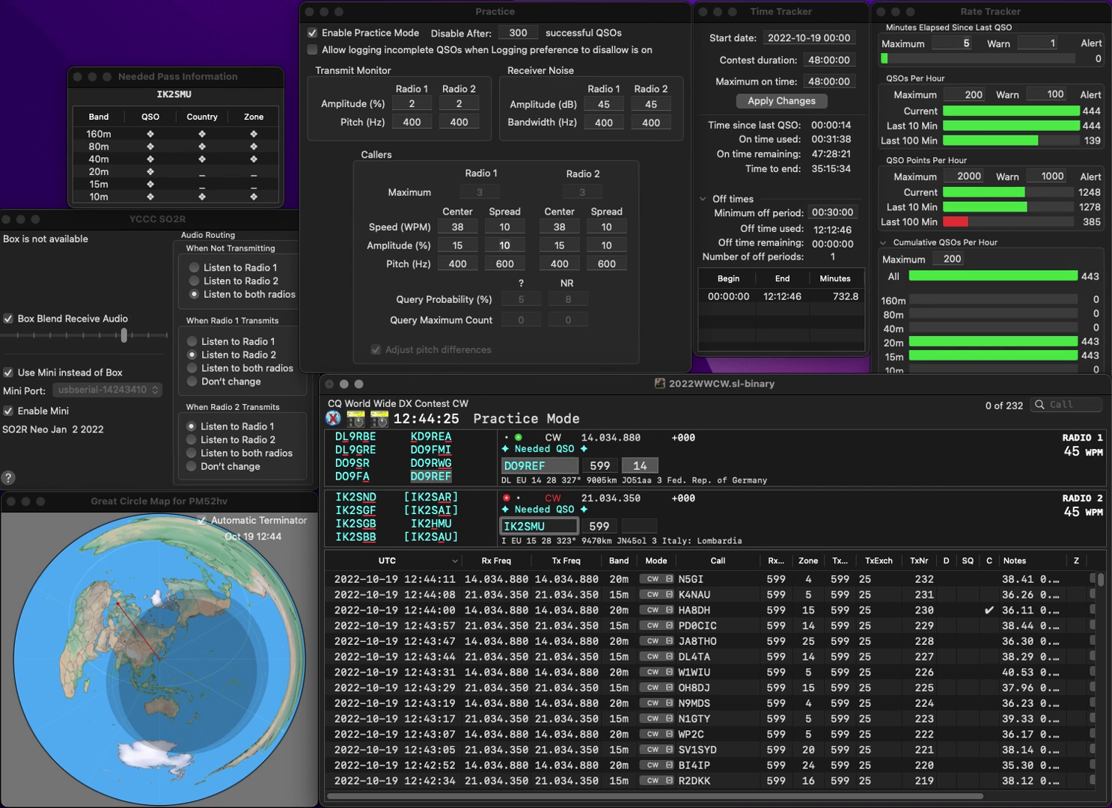
{"action": "key", "text": "backslash"}
{"action": "key", "text": "Tab"}
{"action": "key", "text": "Return"}
{"action": "key", "text": "backslash"}
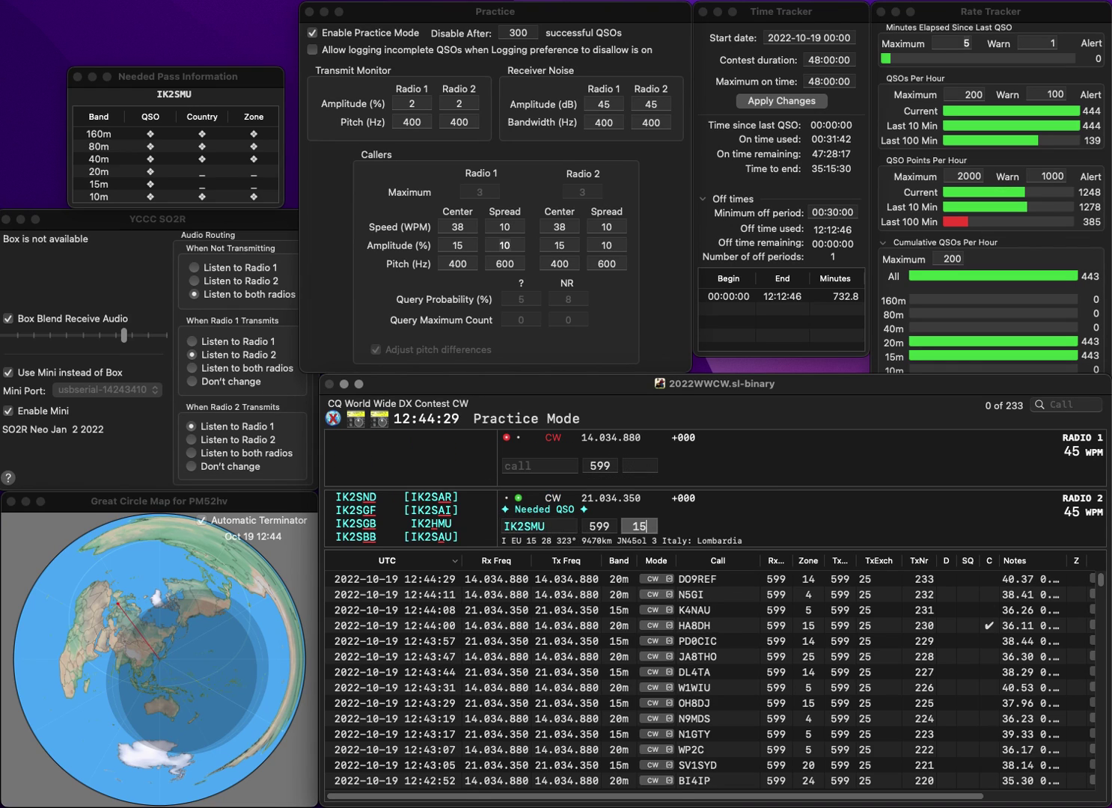
{"action": "key", "text": "Left"}
{"action": "key", "text": "Left"}
{"action": "key", "text": "BackSpace"}
{"action": "type", "text": "H"}
{"action": "key", "text": "Return"}
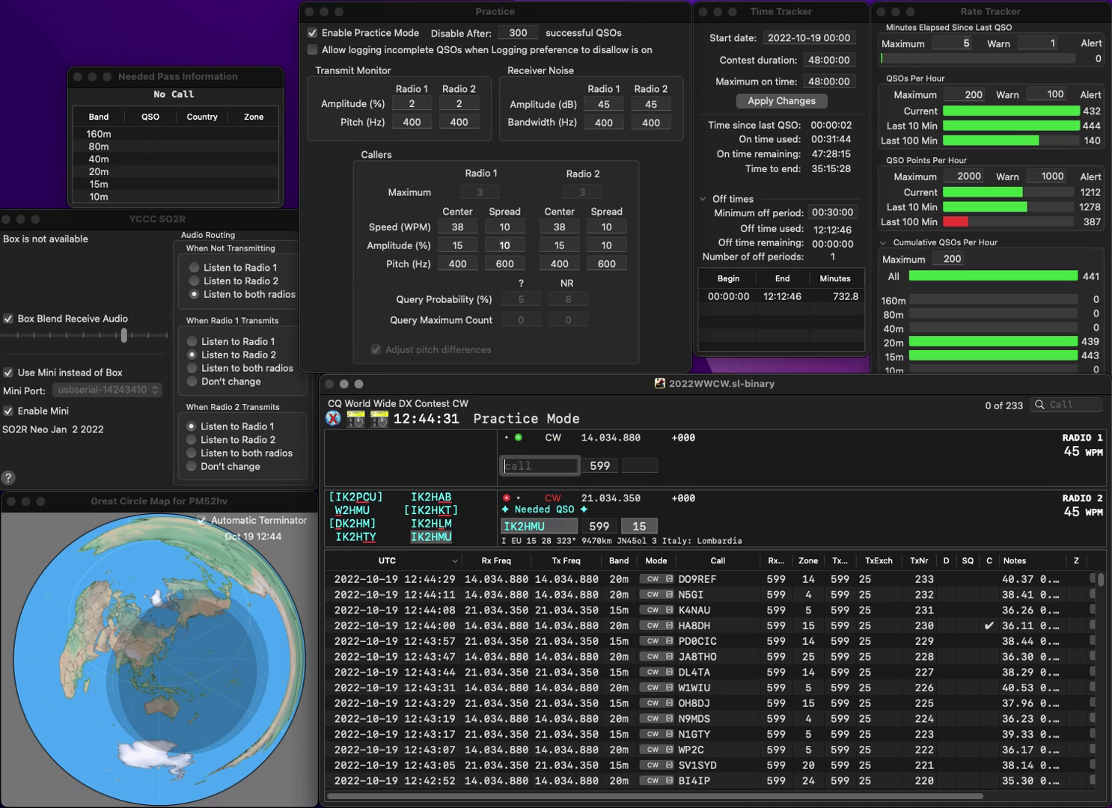
{"action": "type", "text": "W9"}
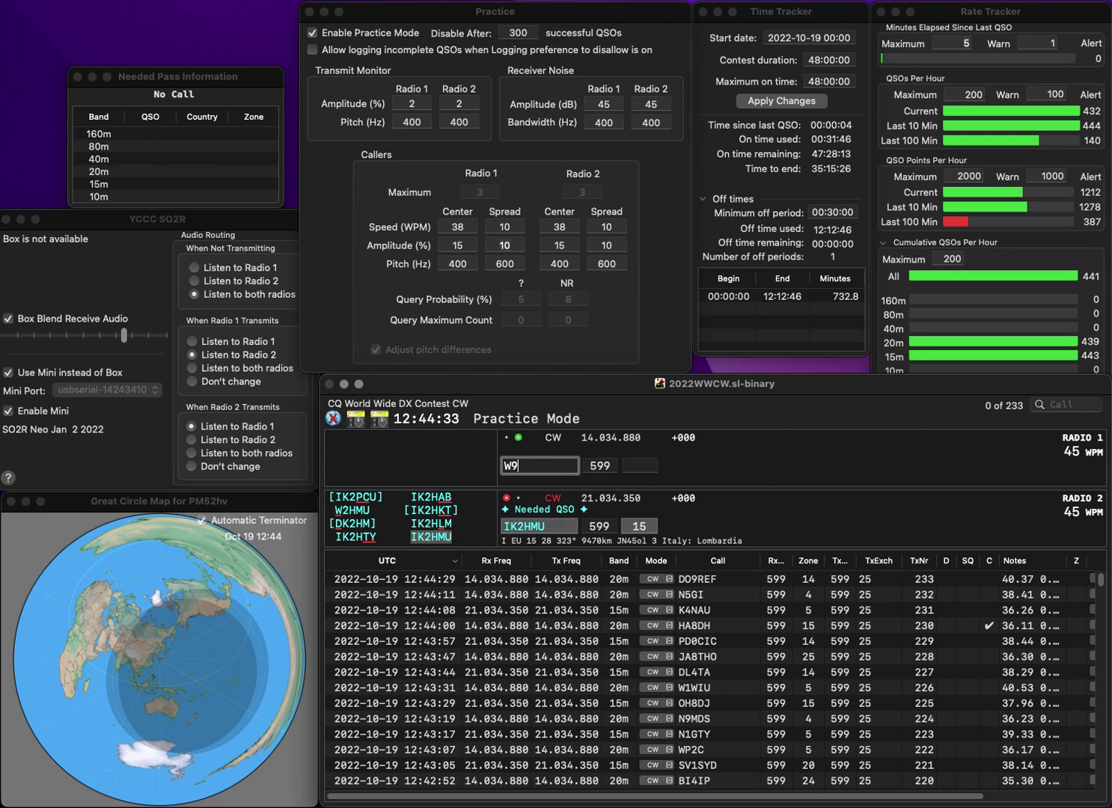
{"action": "type", "text": "ZJX"}
{"action": "key", "text": "Return"}
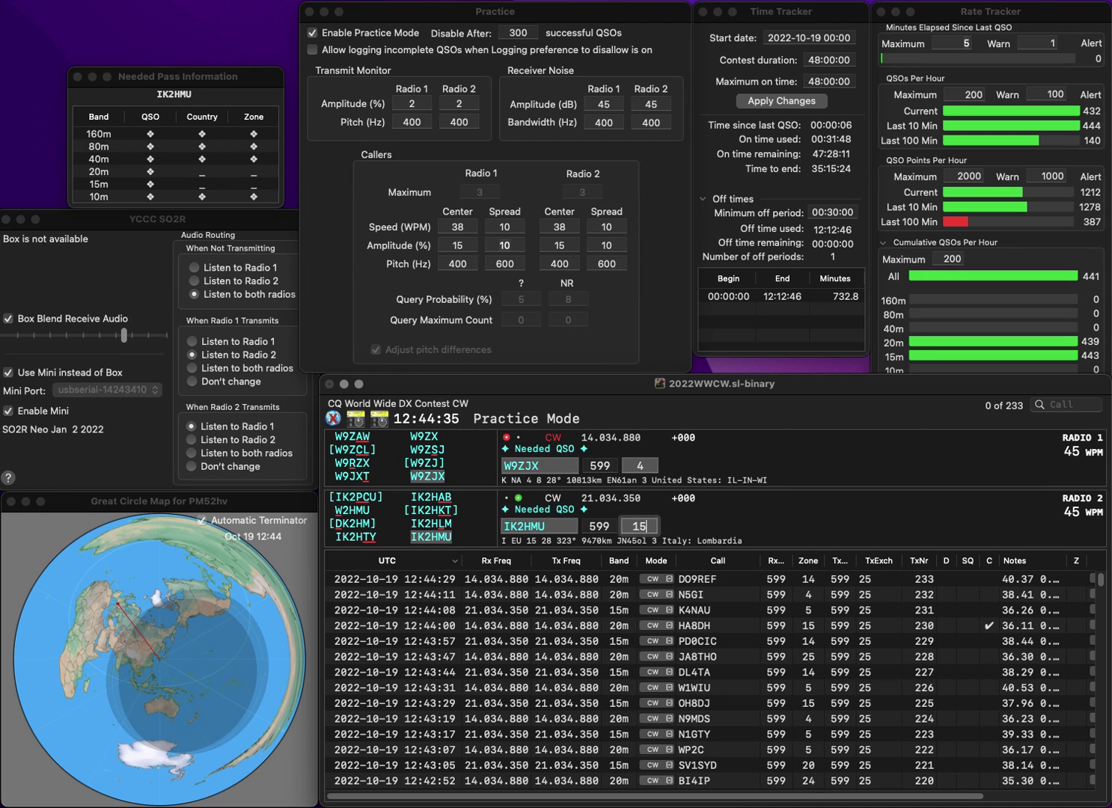
{"action": "key", "text": "Return"}
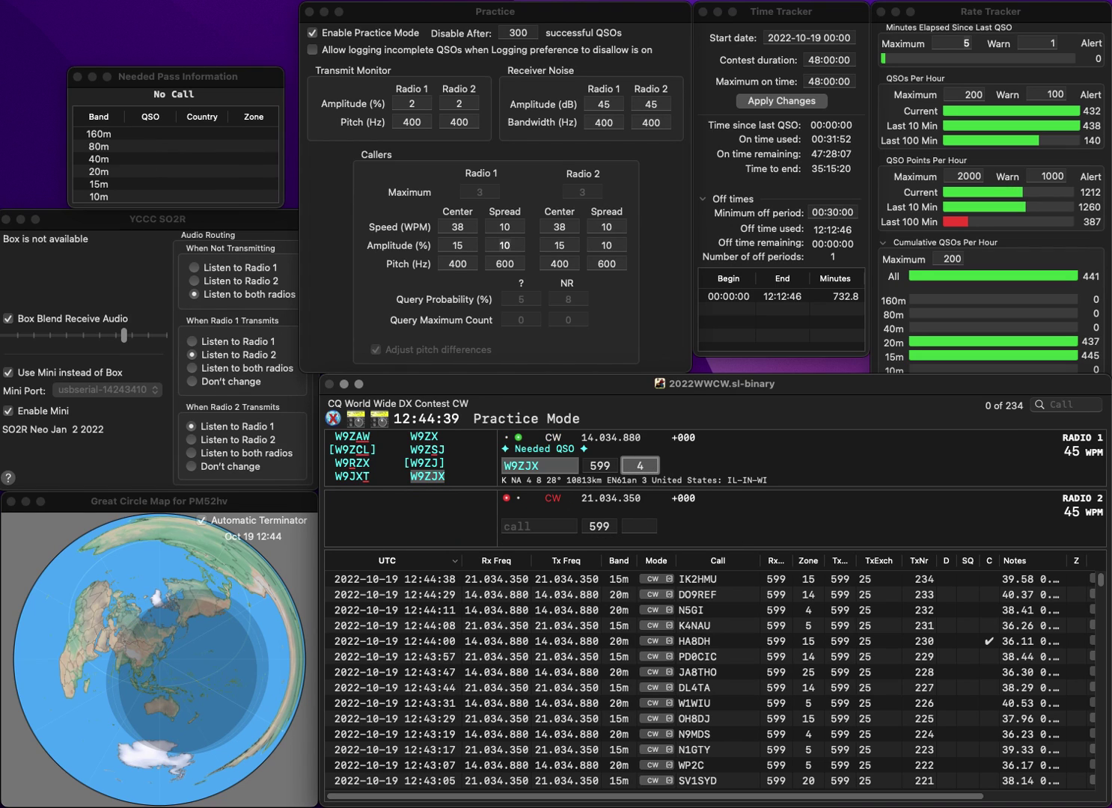
{"action": "key", "text": "Return"}
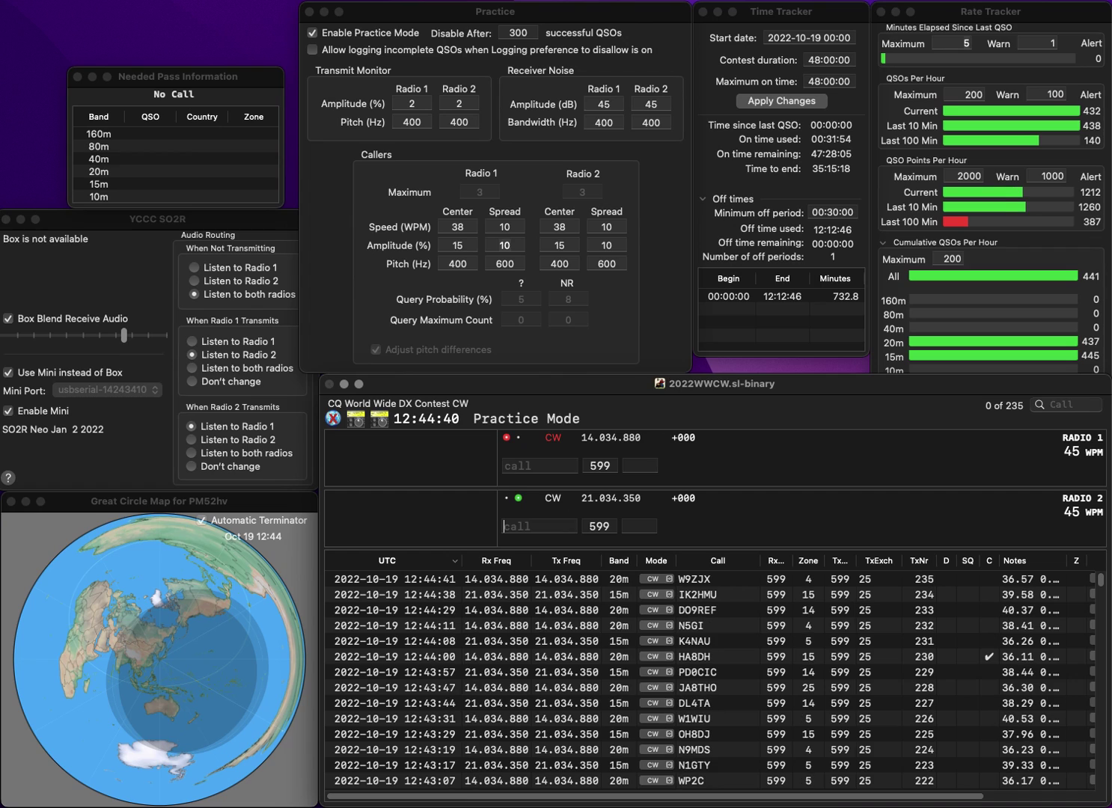
{"action": "type", "text": "K8AKC"}
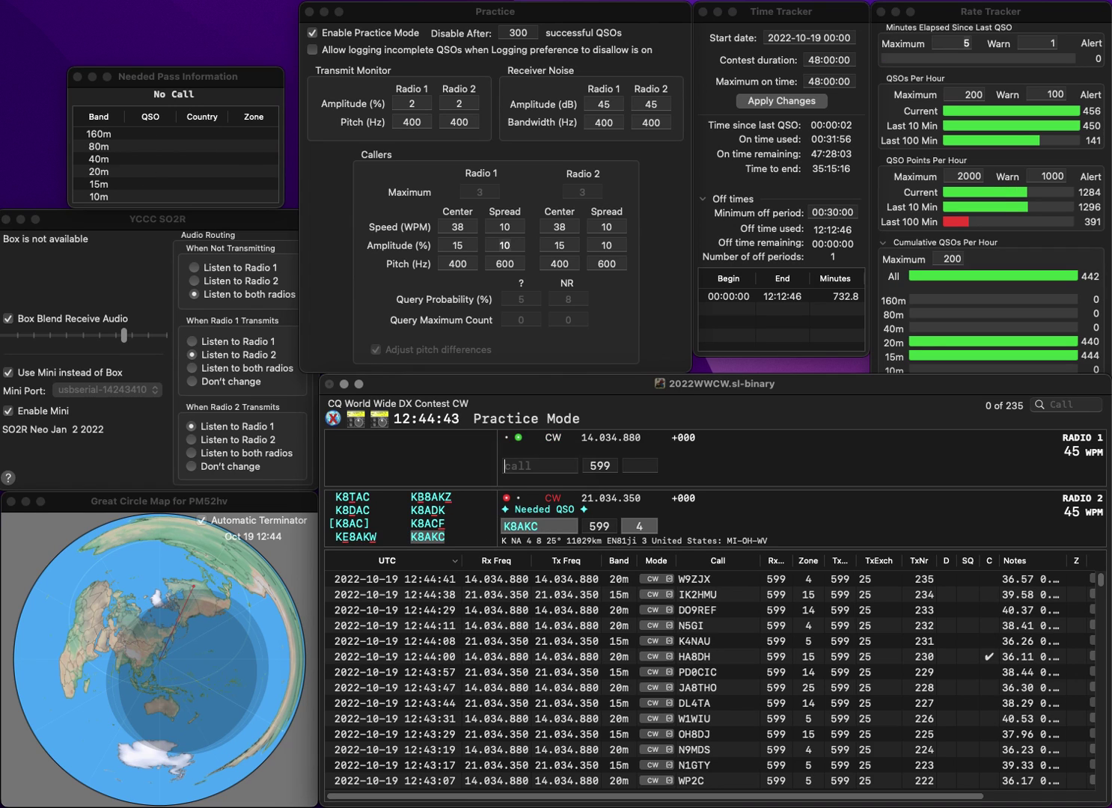
{"action": "key", "text": "Return"}
{"action": "type", "text": "W8"}
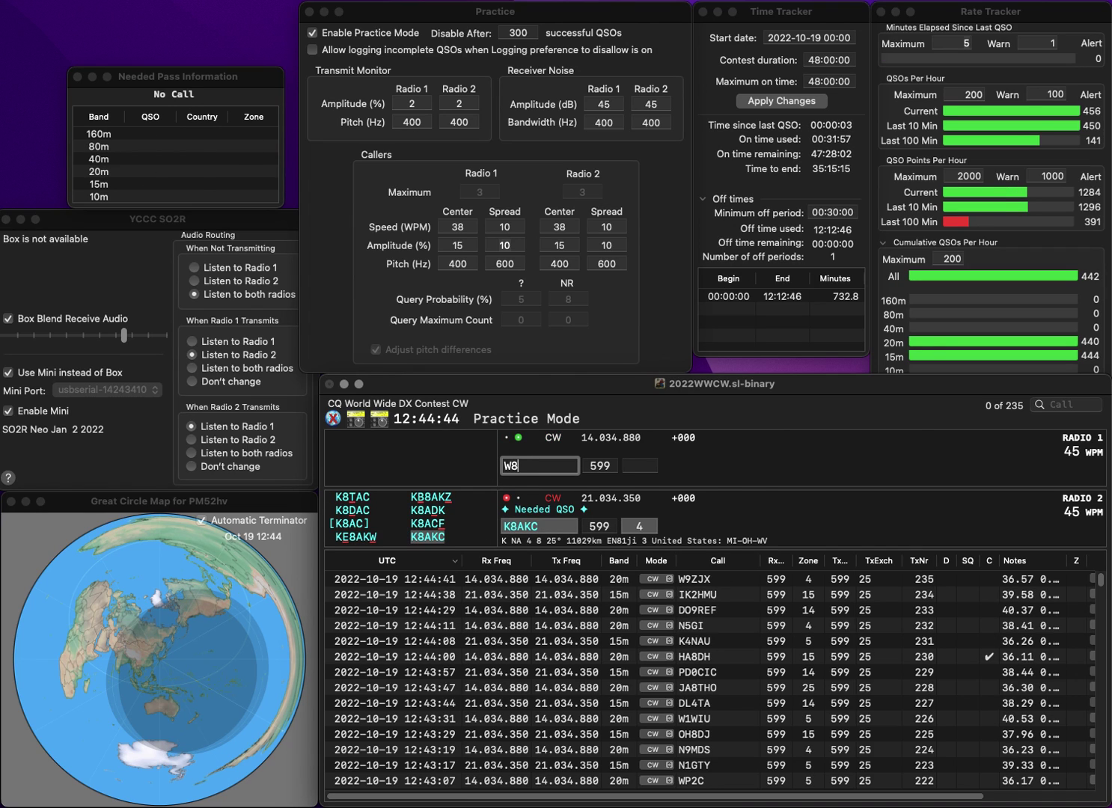
{"action": "type", "text": "IDW"}
{"action": "key", "text": "Return"}
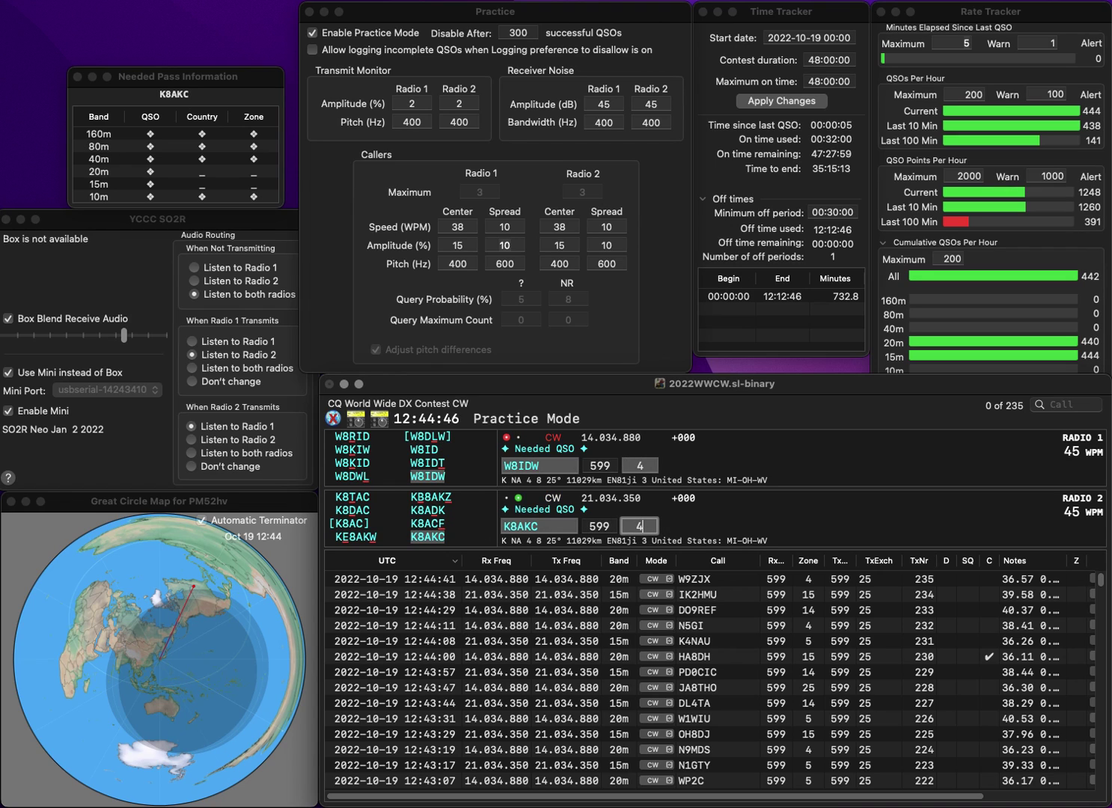
{"action": "key", "text": "Return"}
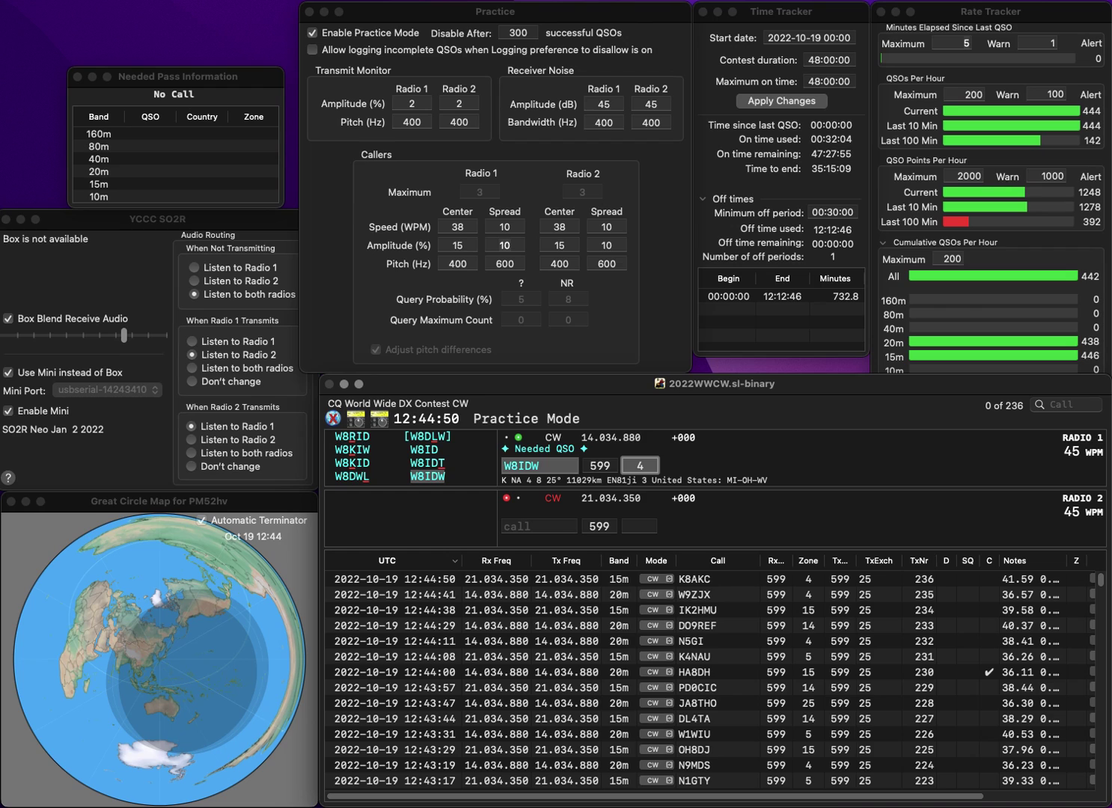
{"action": "key", "text": "Return"}
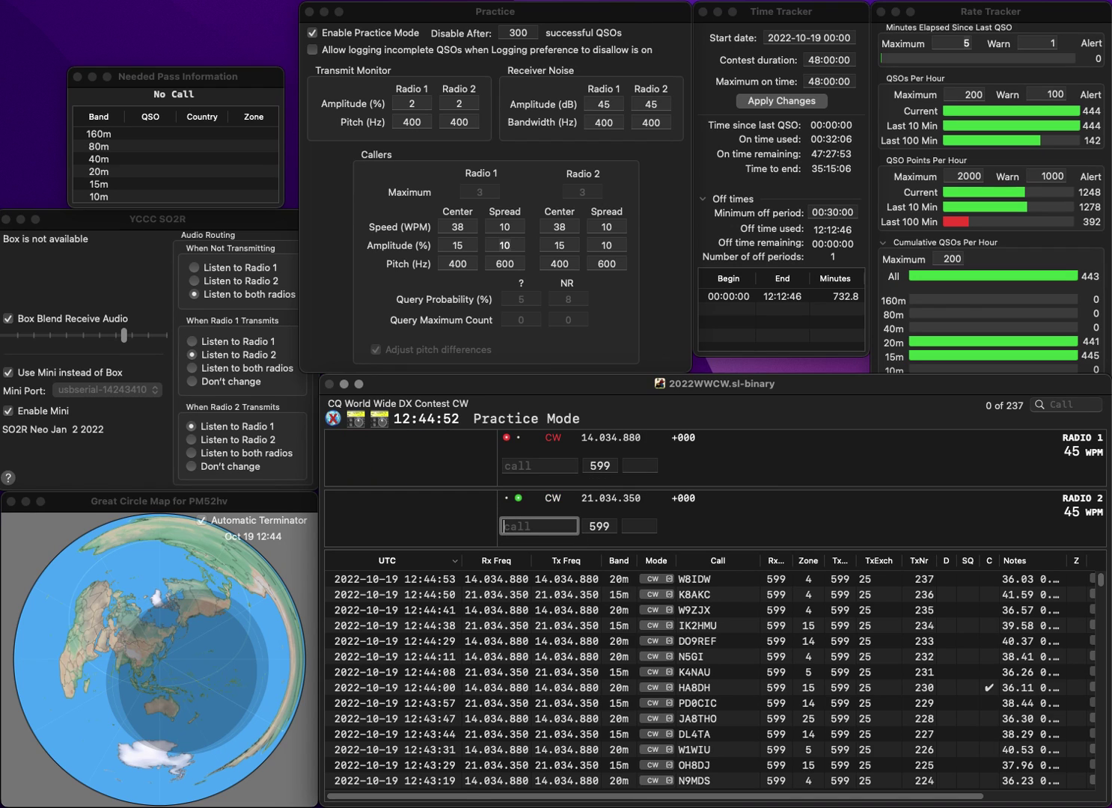
Answer PU3YUW on radio 2, and enter N2NP on radio 1 and correct it to K2NP
{"action": "type", "text": "PU3YUW"}
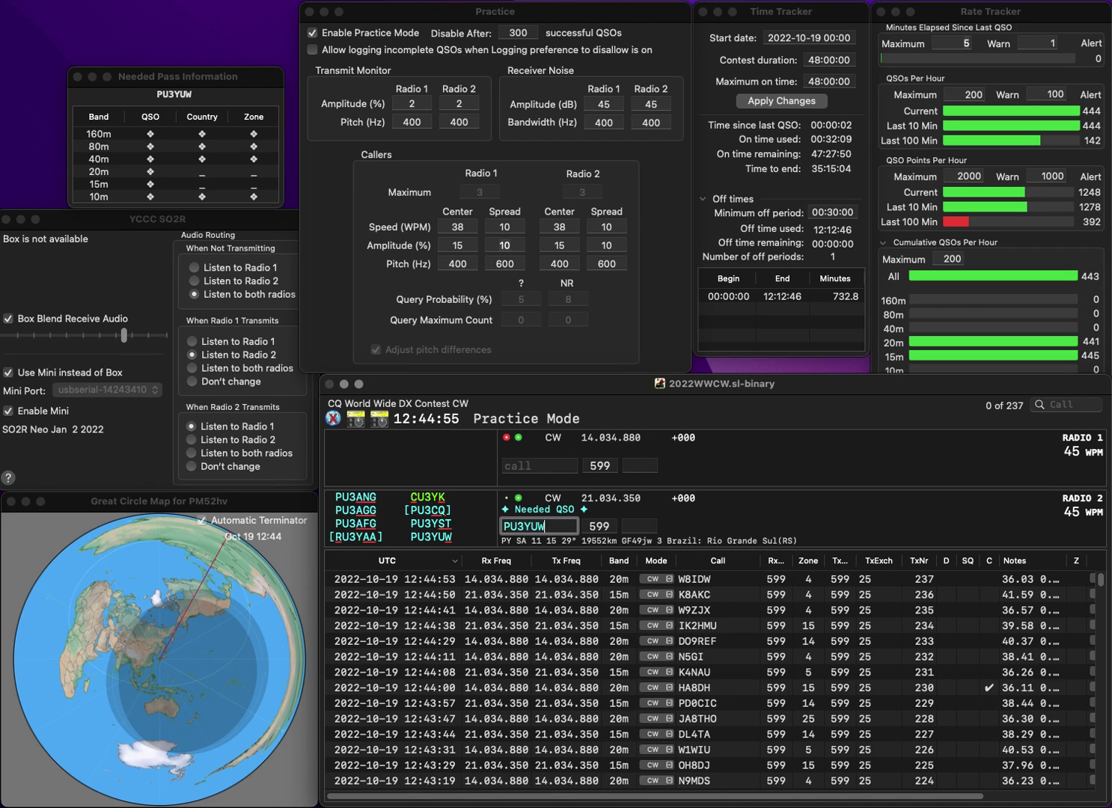
{"action": "key", "text": "Return"}
{"action": "type", "text": "N2NP"}
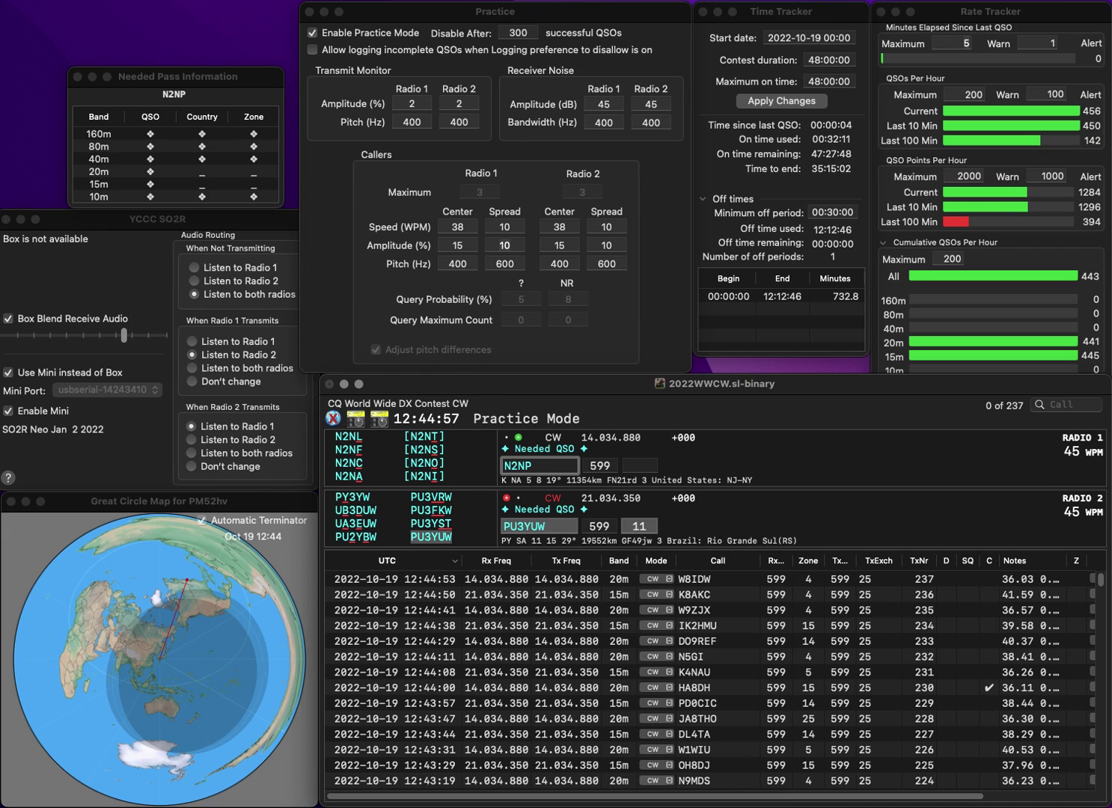
{"action": "key", "text": "Left"}
{"action": "key", "text": "Left"}
{"action": "key", "text": "Left"}
{"action": "key", "text": "BackSpace"}
{"action": "type", "text": "K"}
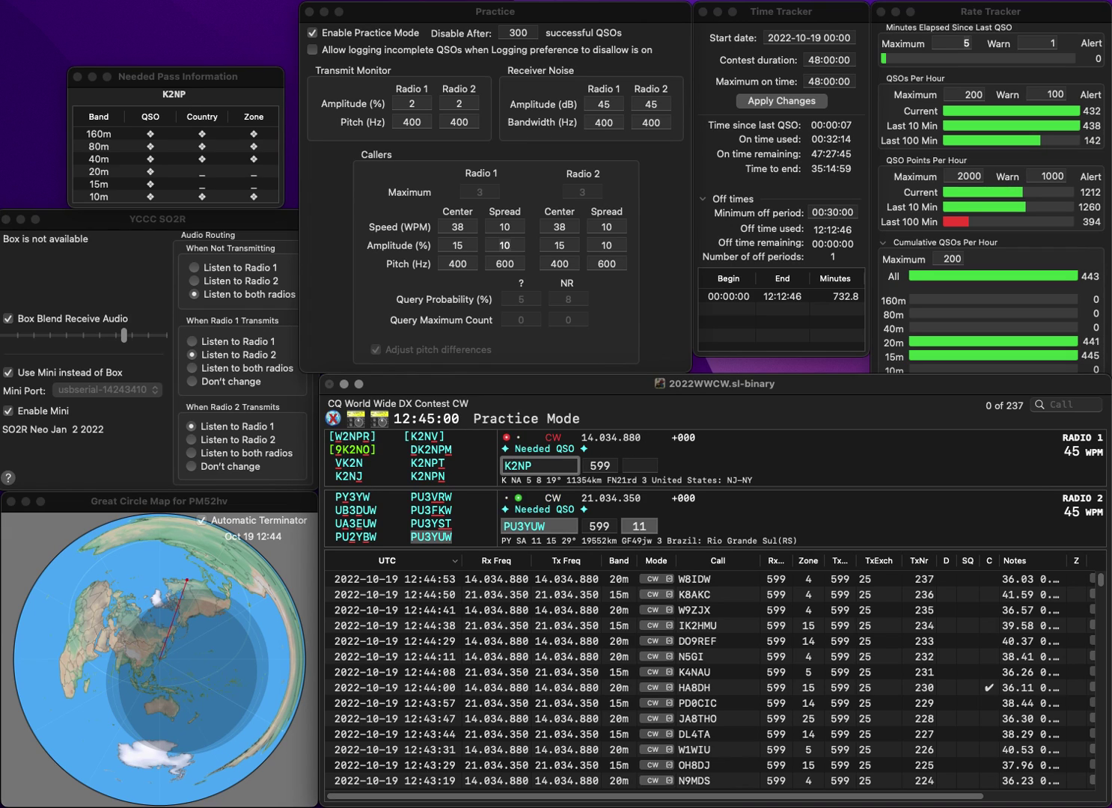
{"action": "key", "text": "Down"}
{"action": "key", "text": "Up"}
{"action": "type", "text": "N"}
{"action": "key", "text": "Down"}
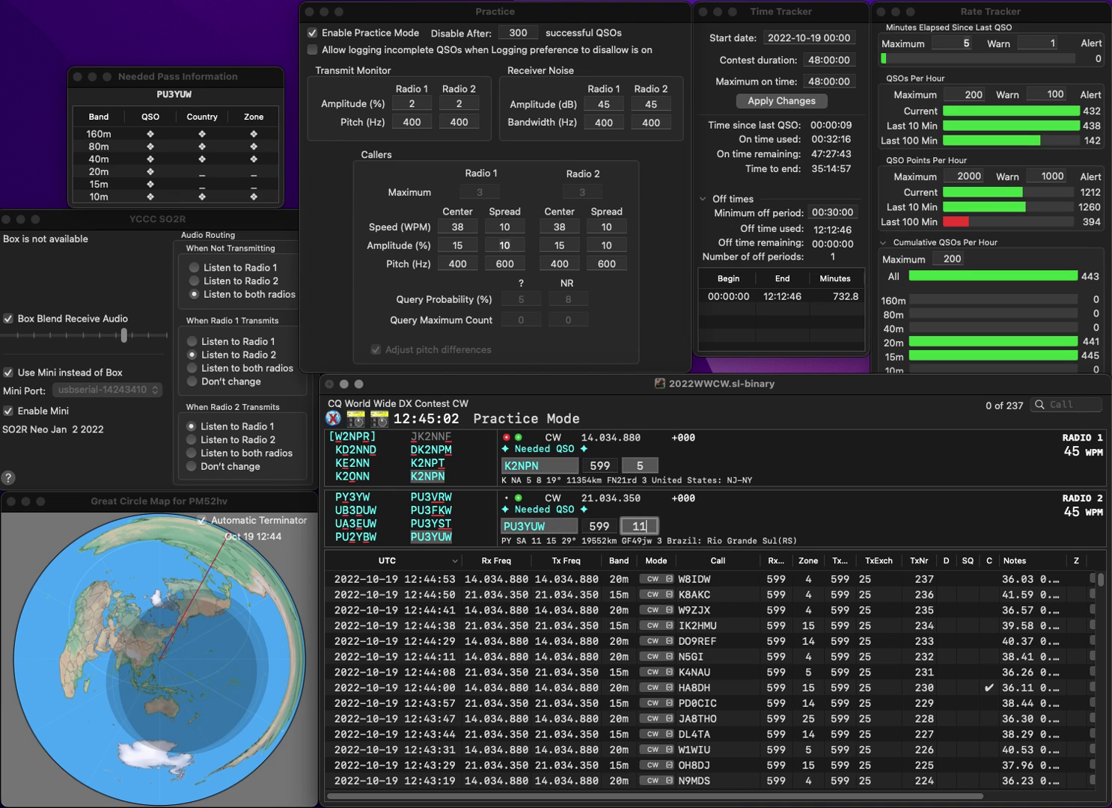
{"action": "key", "text": "Return"}
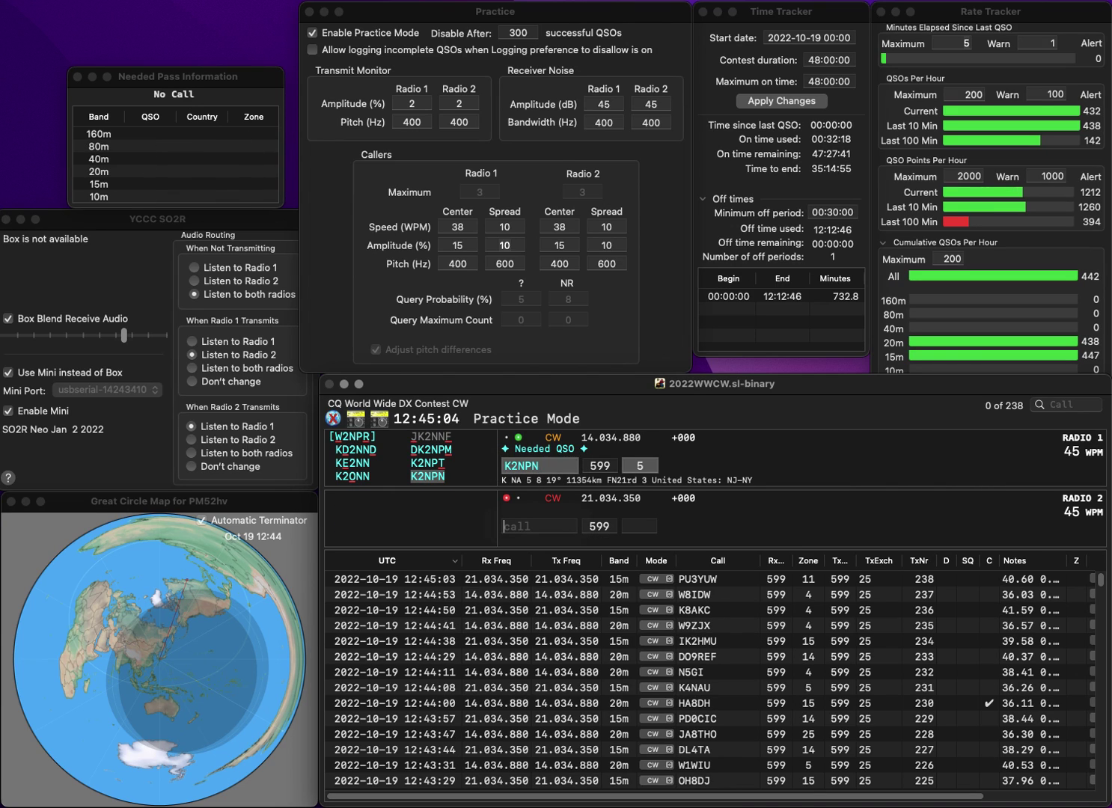
{"action": "type", "text": "VA"}
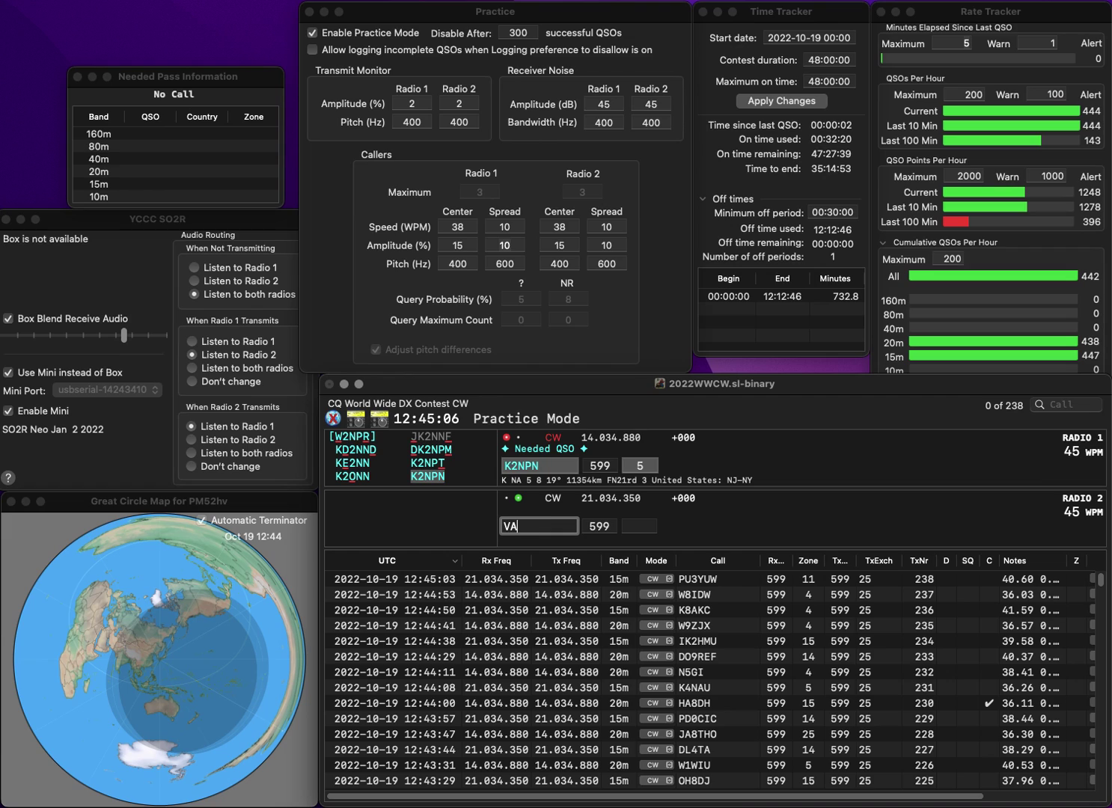
{"action": "type", "text": "7RK"}
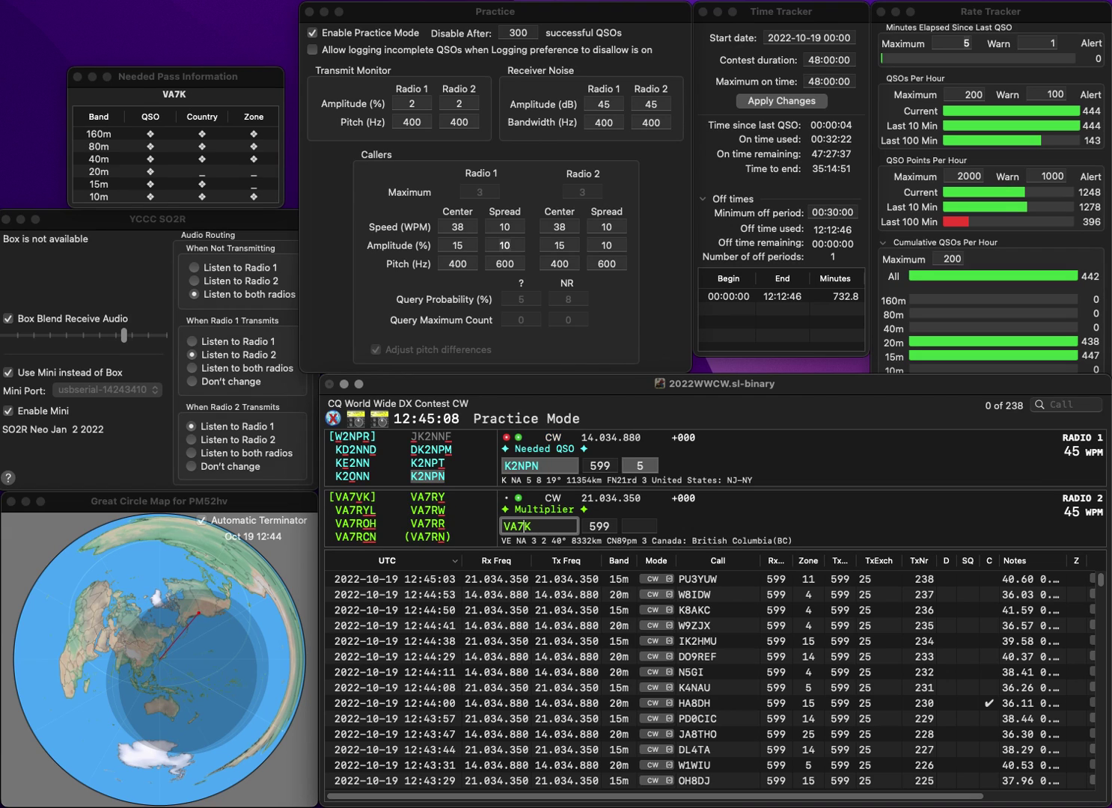
{"action": "type", "text": "L"}
{"action": "key", "text": "Return"}
{"action": "key", "text": "Return"}
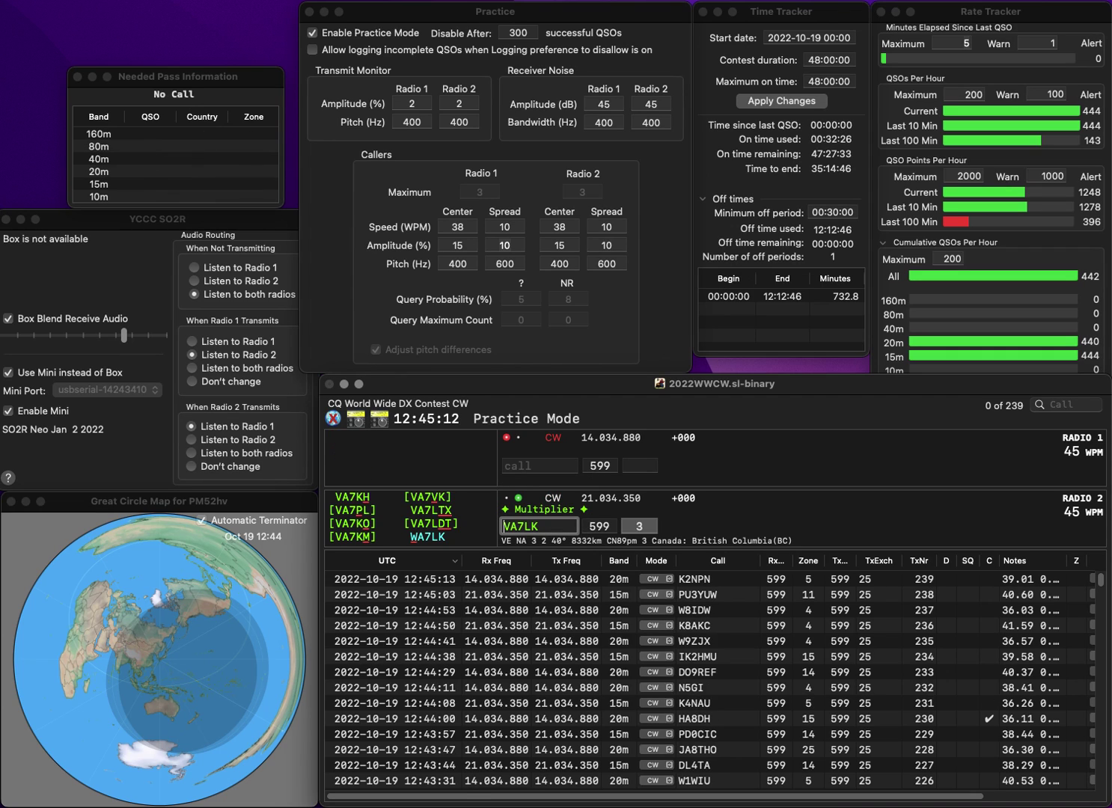
Correct the call on radio 2 to VE7RK and send its exchange with zone 3 filled in
{"action": "key", "text": "BackSpace"}
{"action": "type", "text": "E7"}
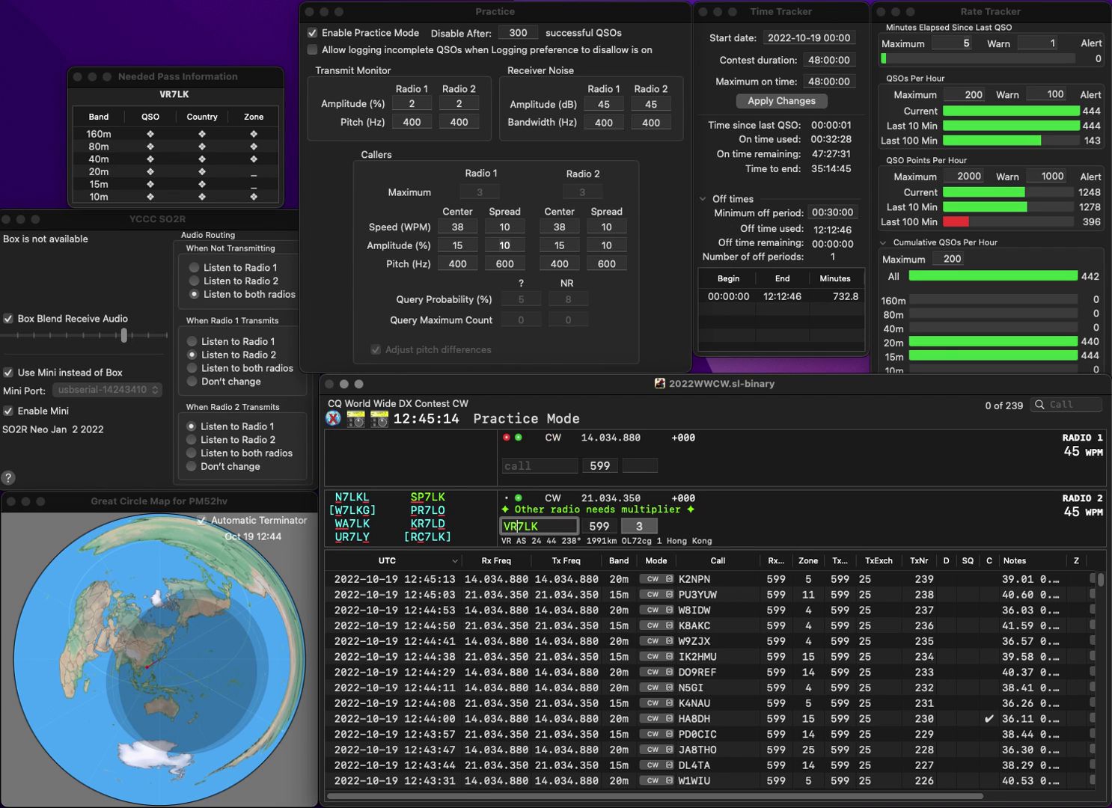
{"action": "type", "text": "R"}
{"action": "key", "text": "Return"}
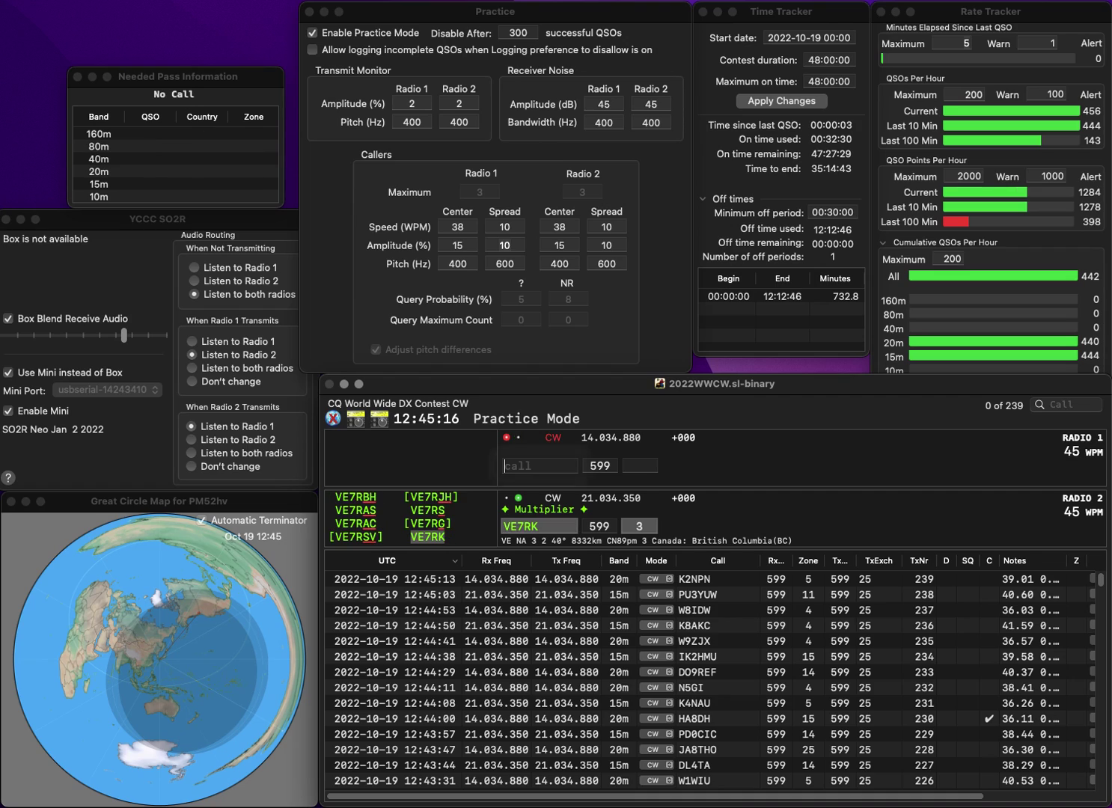
Answer G0GLJ on radio 1, and log VE7RK with zone 3 and G0GLJ with zone 14
{"action": "type", "text": "G0GLW"}
{"action": "key", "text": "BackSpace"}
{"action": "type", "text": "J"}
{"action": "key", "text": "Return"}
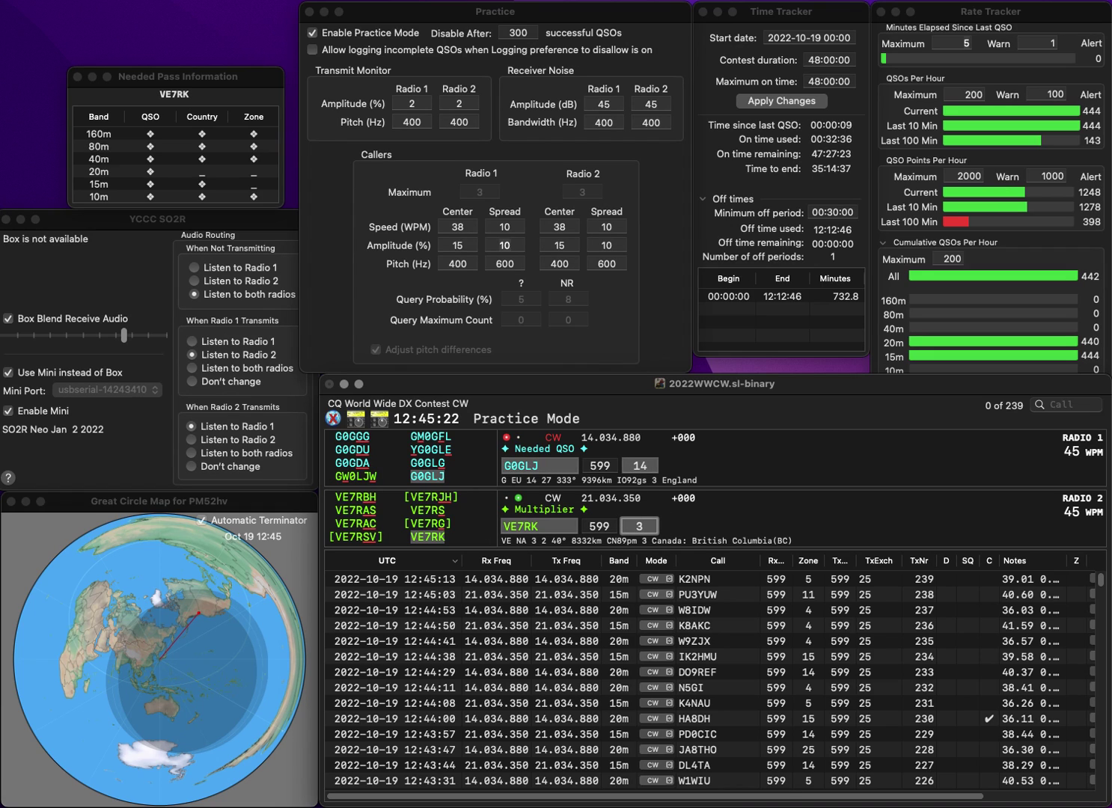
{"action": "key", "text": "Return"}
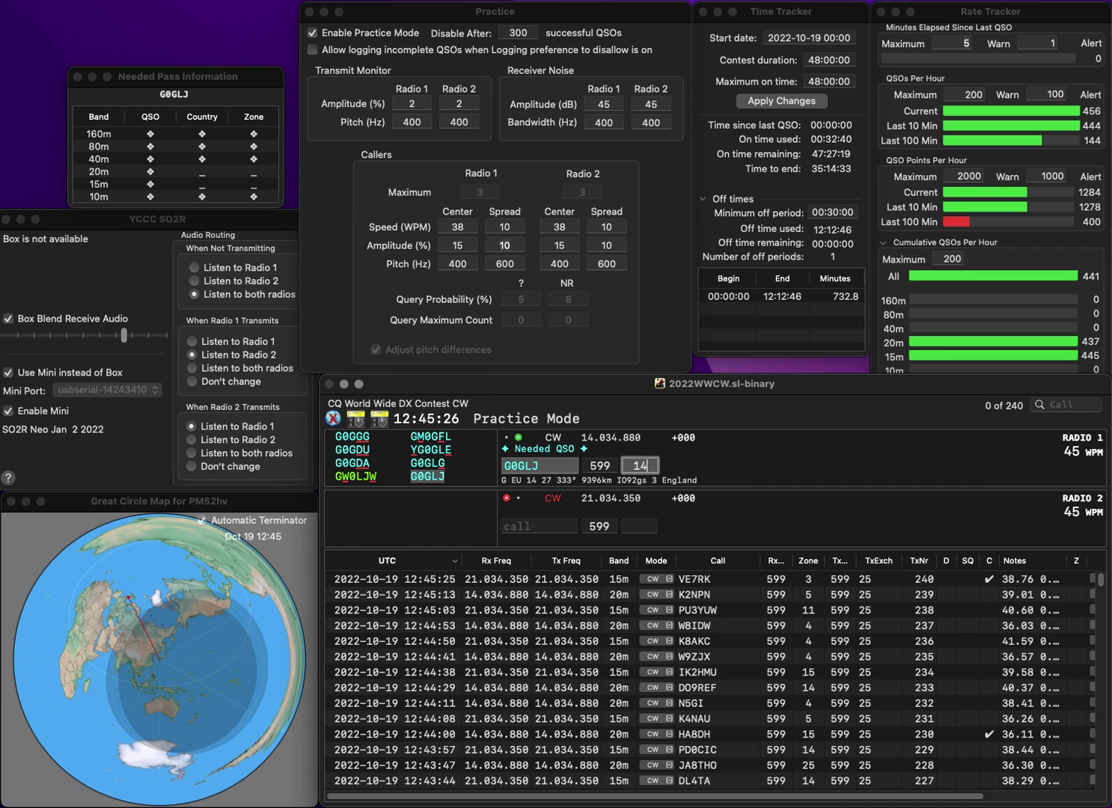
{"action": "key", "text": "Return"}
Enter PA8XXV on radio 2, correct it to JA8XCV, and send its exchange
{"action": "type", "text": "PA8XXV"}
{"action": "key", "text": "Home"}
{"action": "key", "text": "Delete"}
{"action": "type", "text": "J"}
{"action": "key", "text": "Return"}
{"action": "key", "text": "Down"}
{"action": "type", "text": "C"}
{"action": "key", "text": "Return"}
{"action": "type", "text": "J9X"}
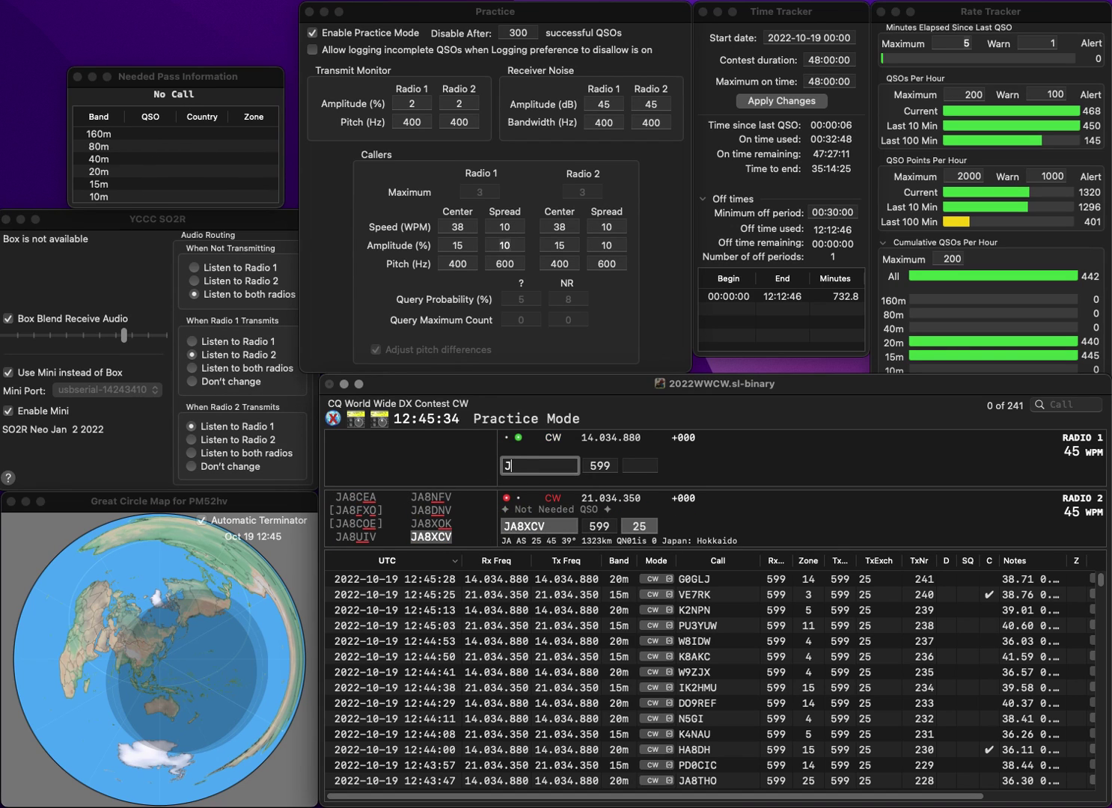
{"action": "key", "text": "super+Left"}
{"action": "type", "text": "KJ9X"}
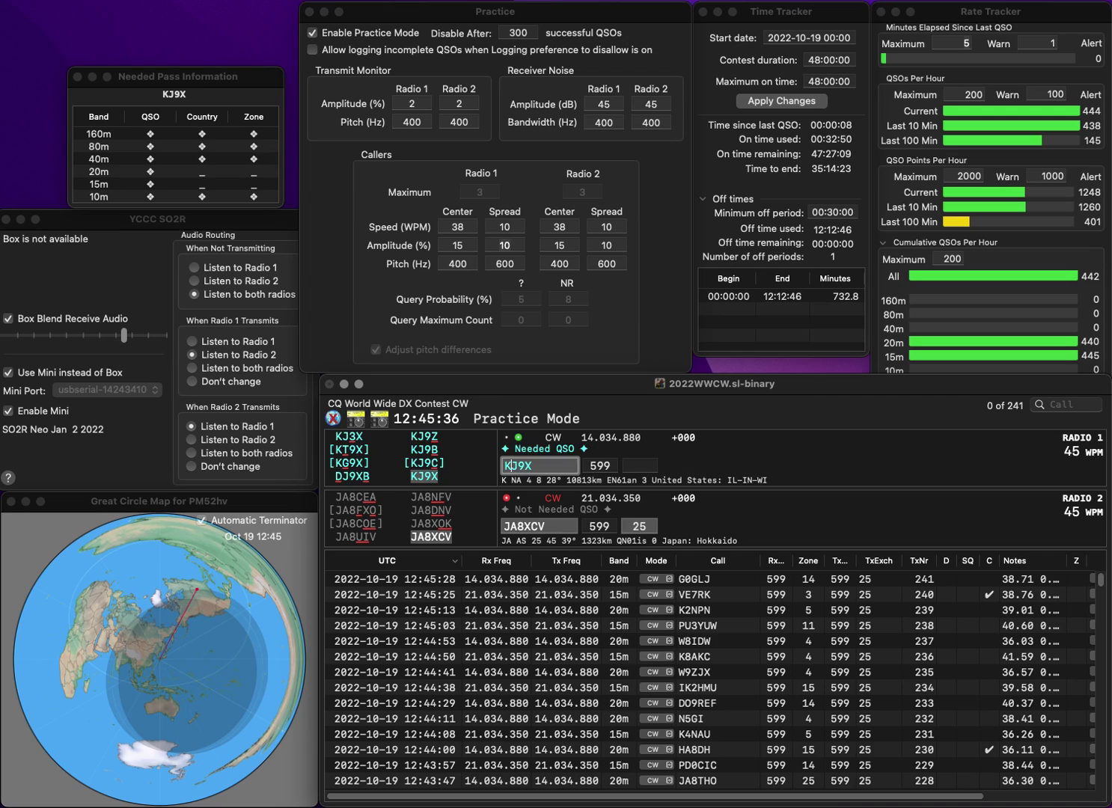
{"action": "key", "text": "space"}
{"action": "type", "text": "4"}
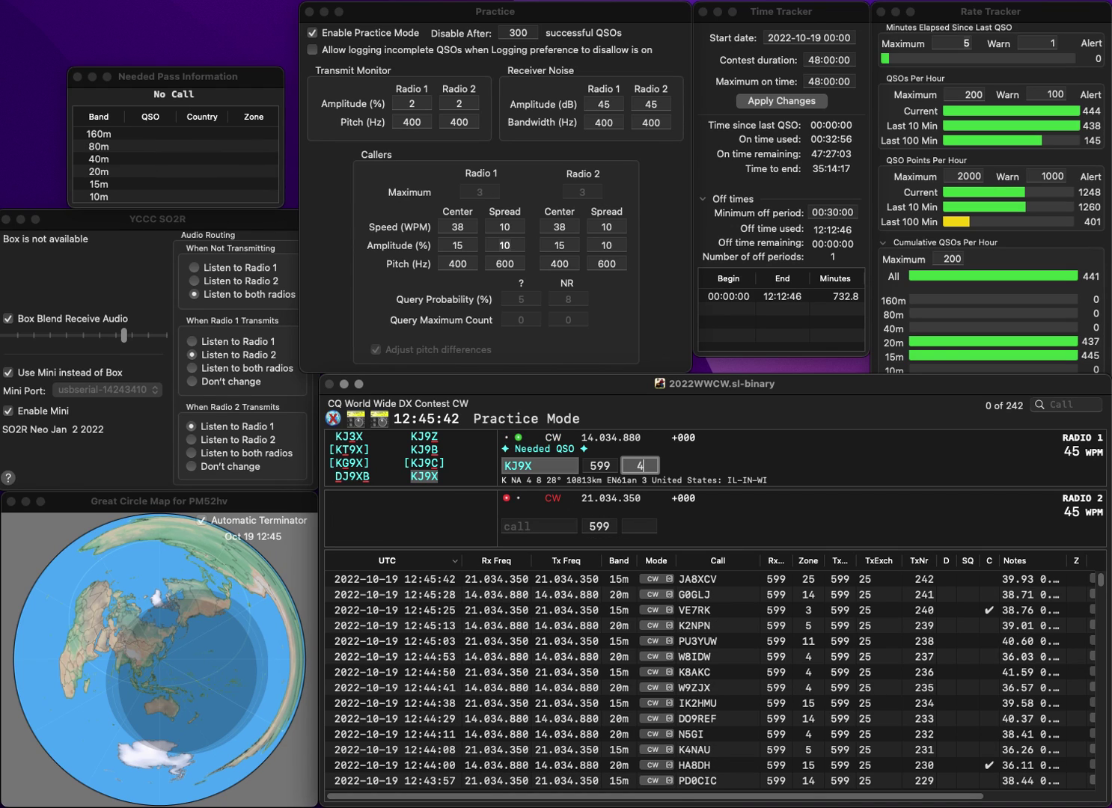
{"action": "key", "text": "Return"}
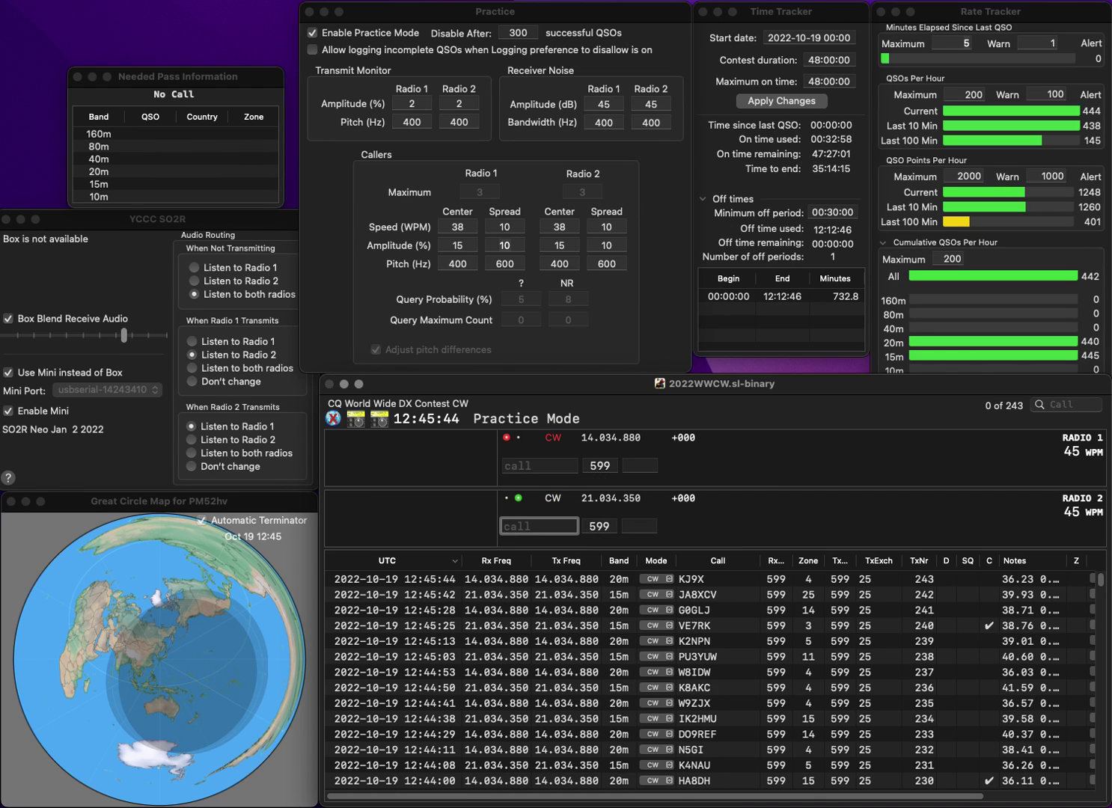
{"action": "type", "text": "OK7PJ"}
{"action": "key", "text": "Return"}
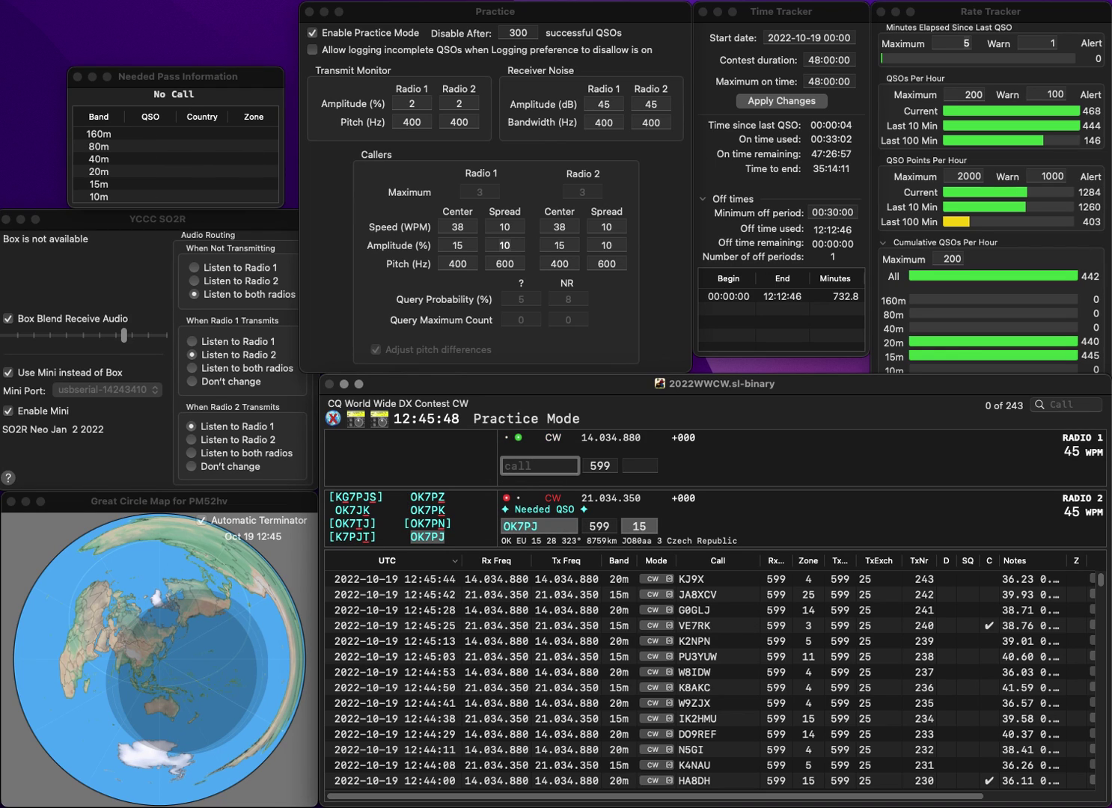
{"action": "type", "text": "1KLW"}
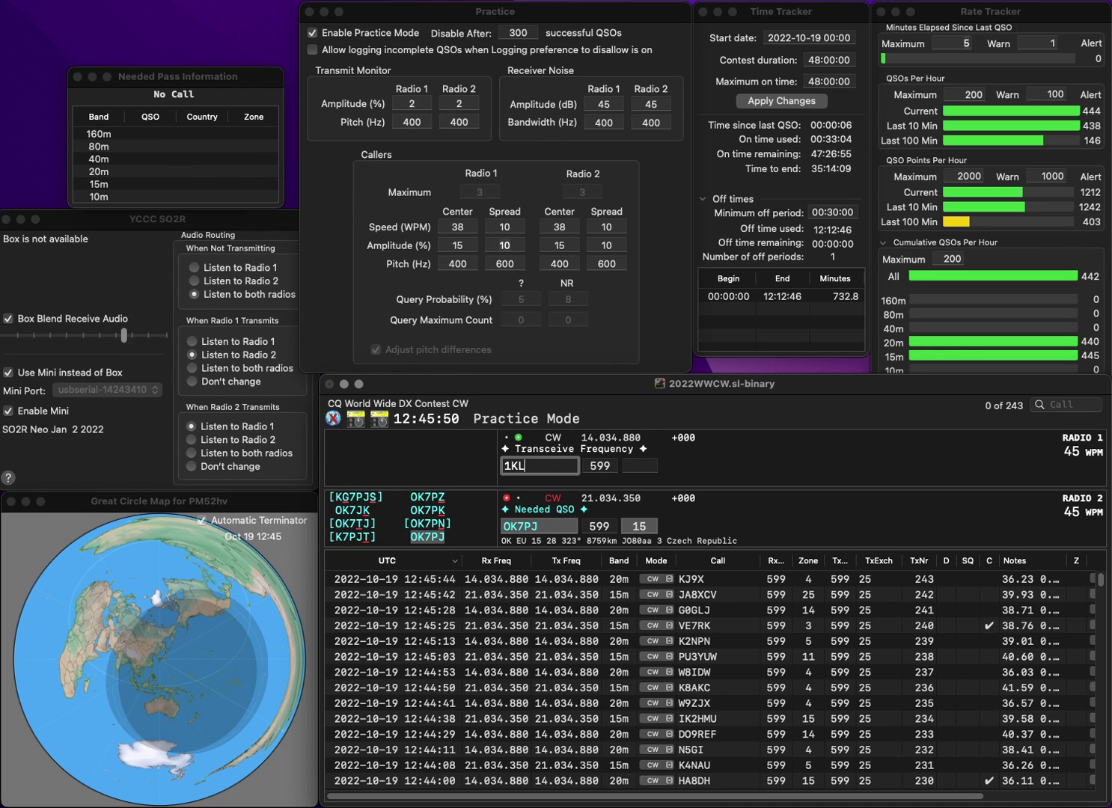
{"action": "key", "text": "Home"}
{"action": "type", "text": "OE"}
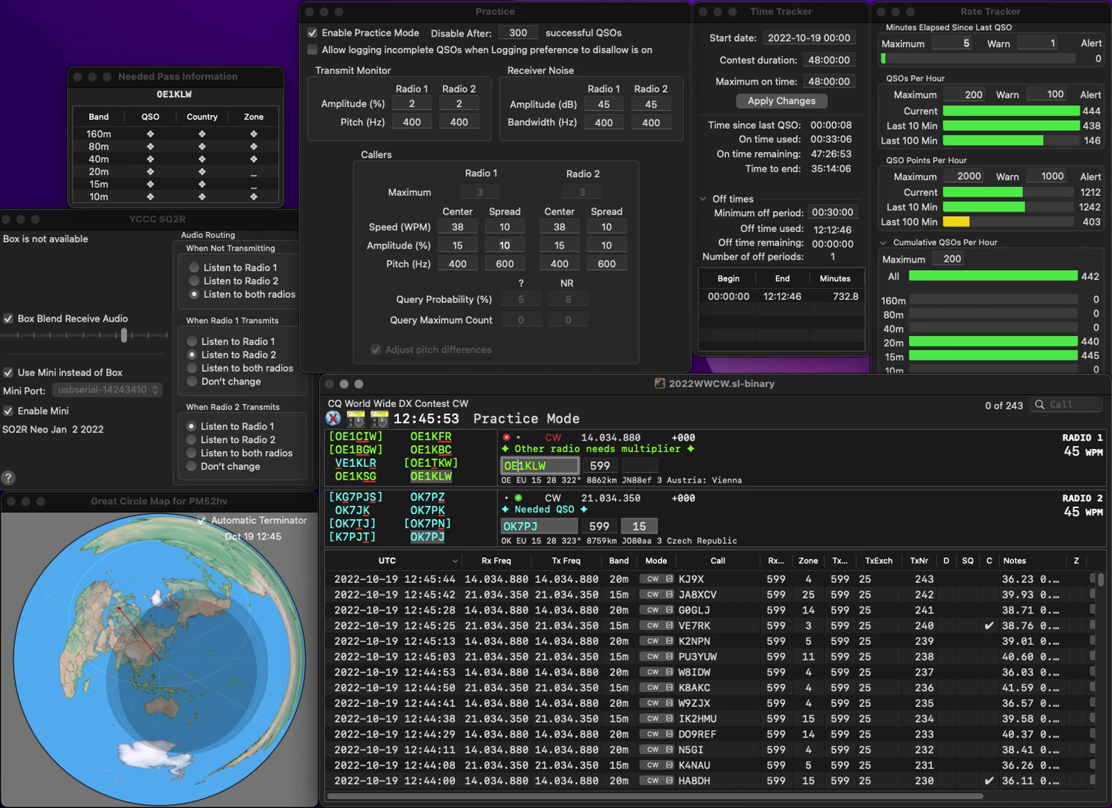
{"action": "key", "text": "Return"}
{"action": "key", "text": "Return"}
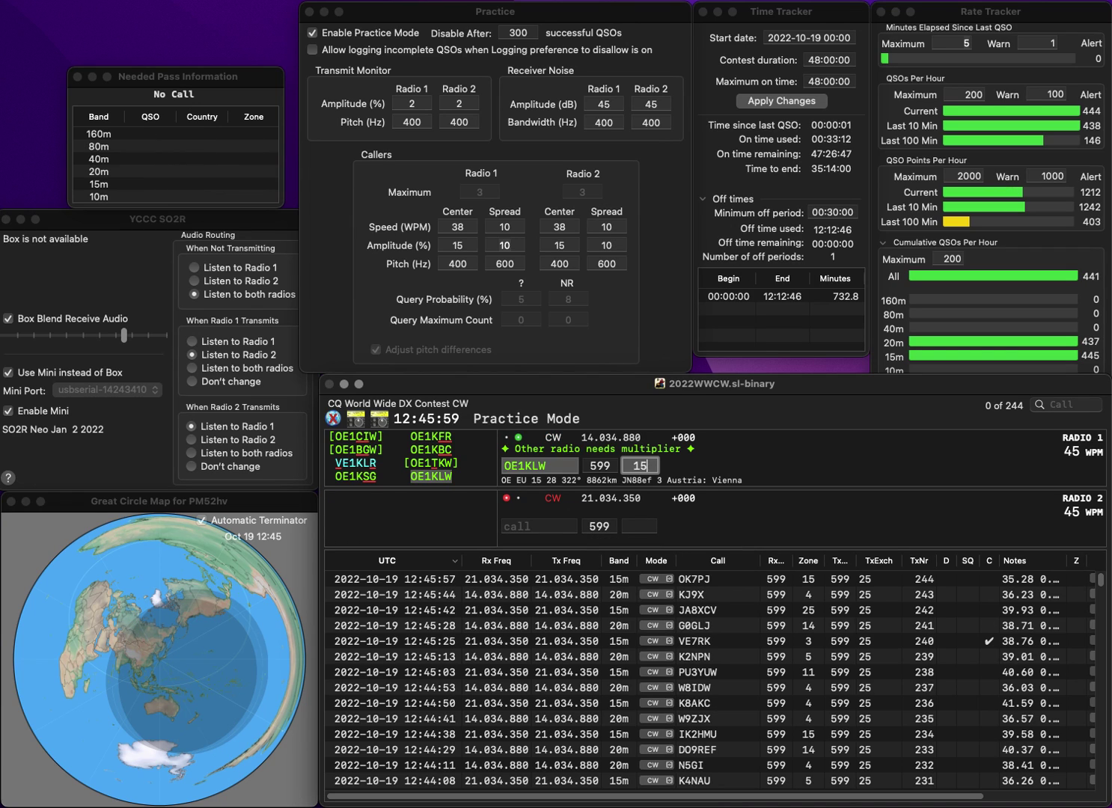
{"action": "key", "text": "Return"}
{"action": "type", "text": "5ZN"}
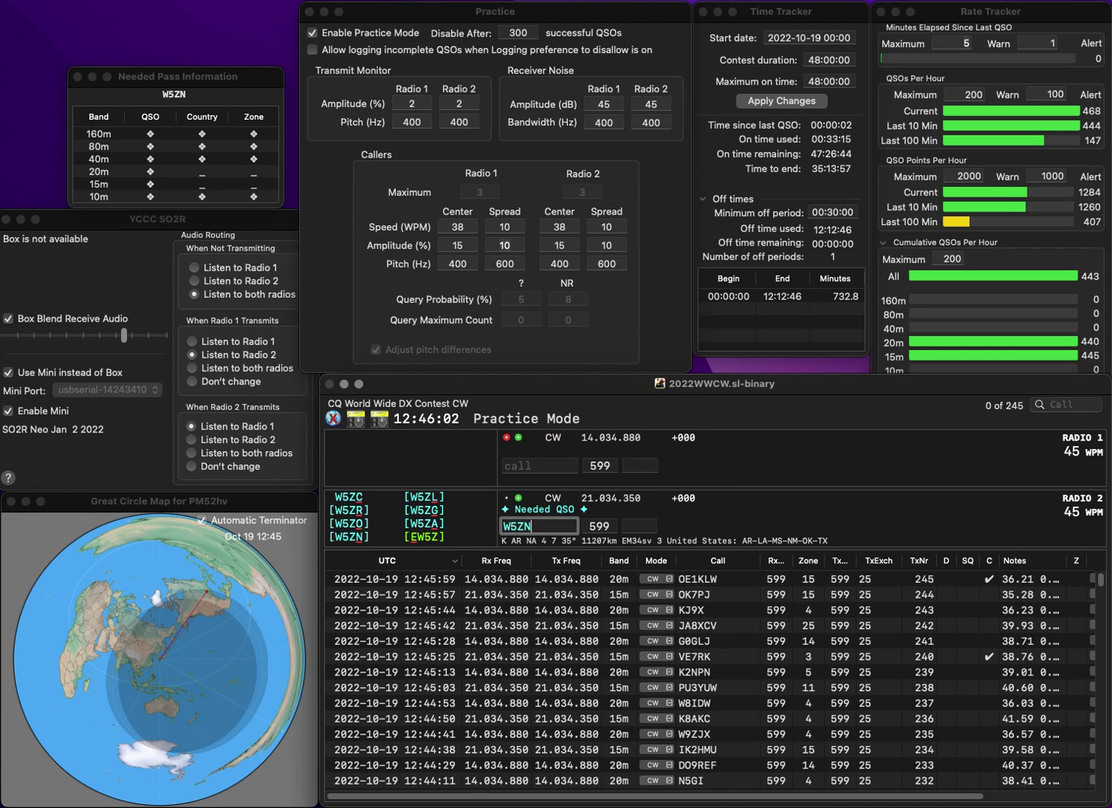
{"action": "key", "text": "Return"}
{"action": "type", "text": "DL"}
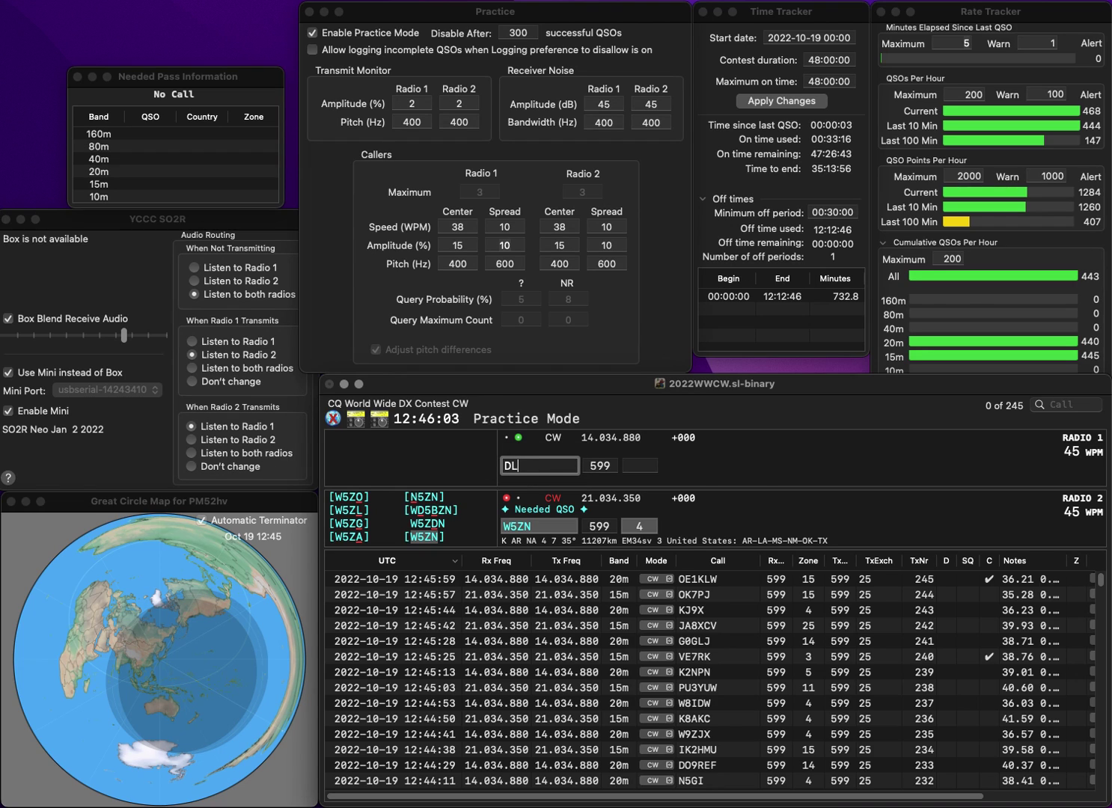
{"action": "type", "text": "4AC/P"}
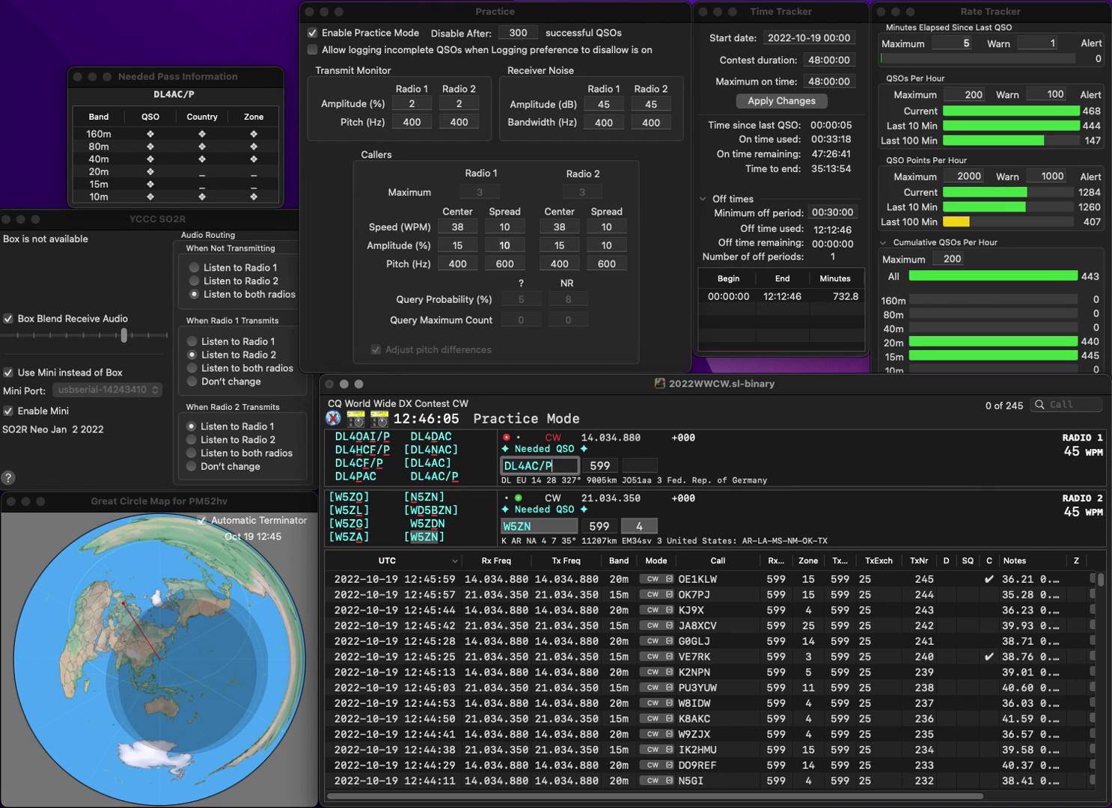
{"action": "key", "text": "Return"}
Correct the call on radio 2 to WH7N and send its exchange again
{"action": "key", "text": "Tab"}
{"action": "key", "text": "BackSpace"}
{"action": "key", "text": "BackSpace"}
{"action": "type", "text": "H7"}
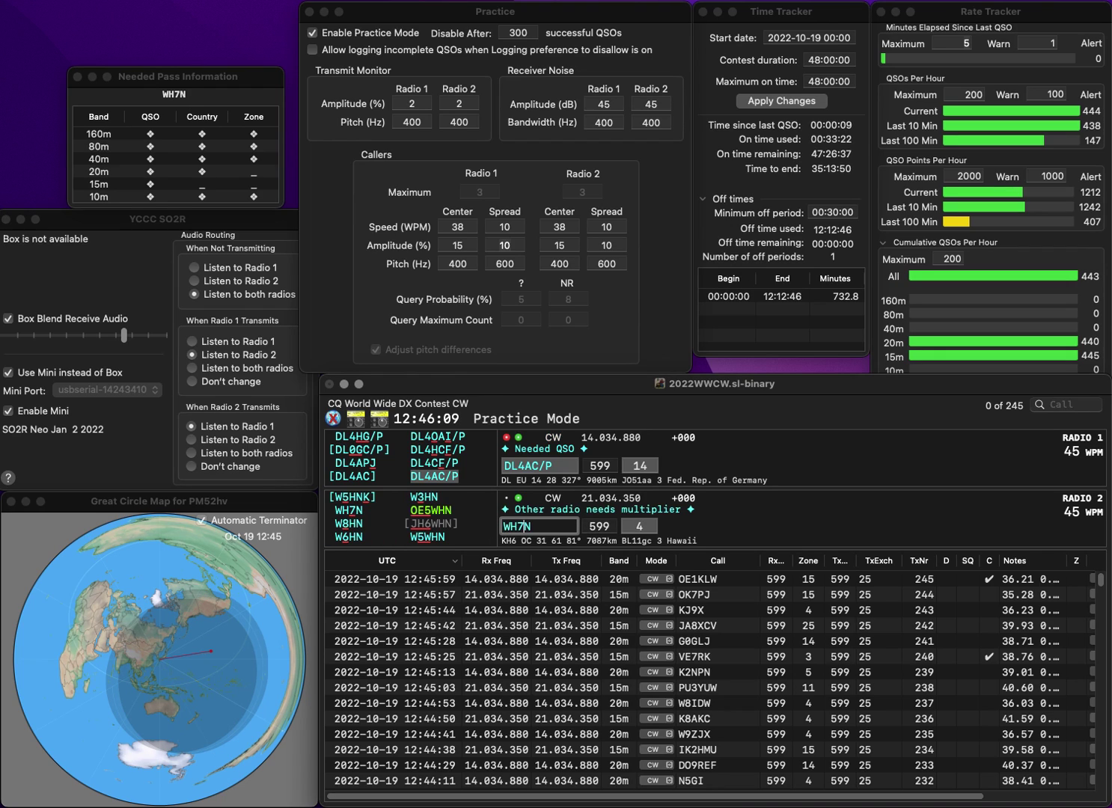
{"action": "key", "text": "Return"}
Log DL4AC/P with zone 14 on radio 1 and WH7N with zone 31 on radio 2
{"action": "key", "text": "Return"}
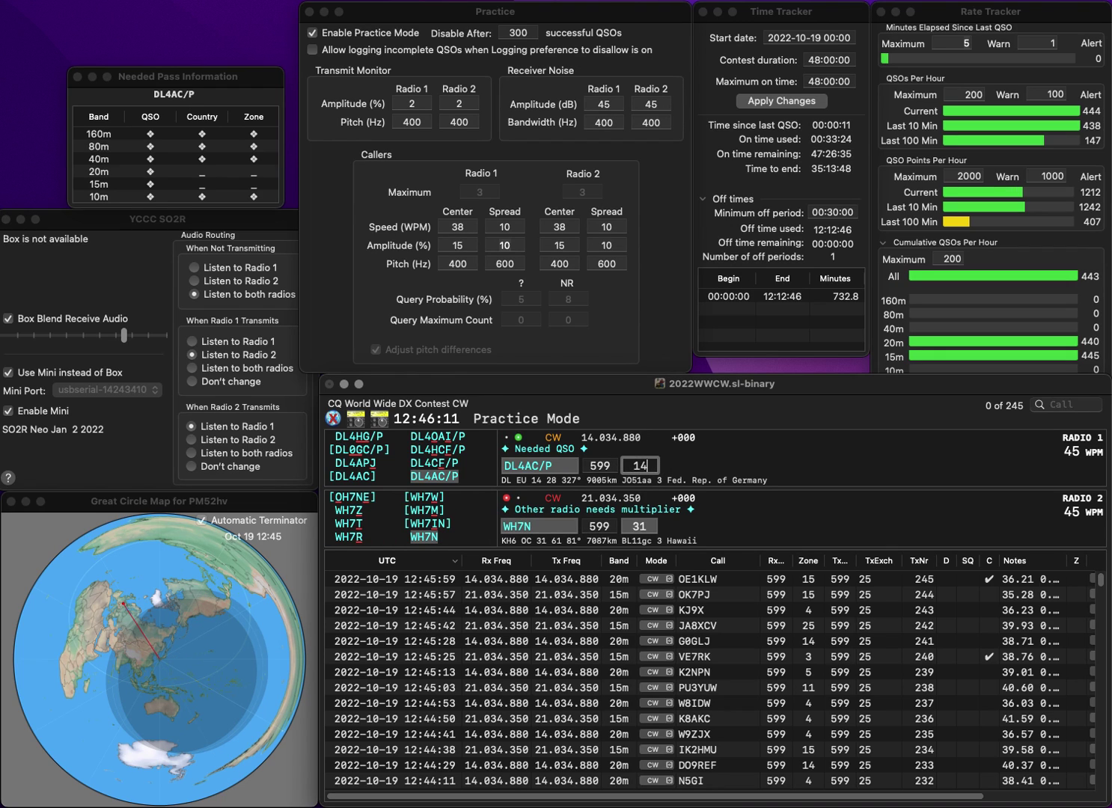
{"action": "key", "text": "Tab"}
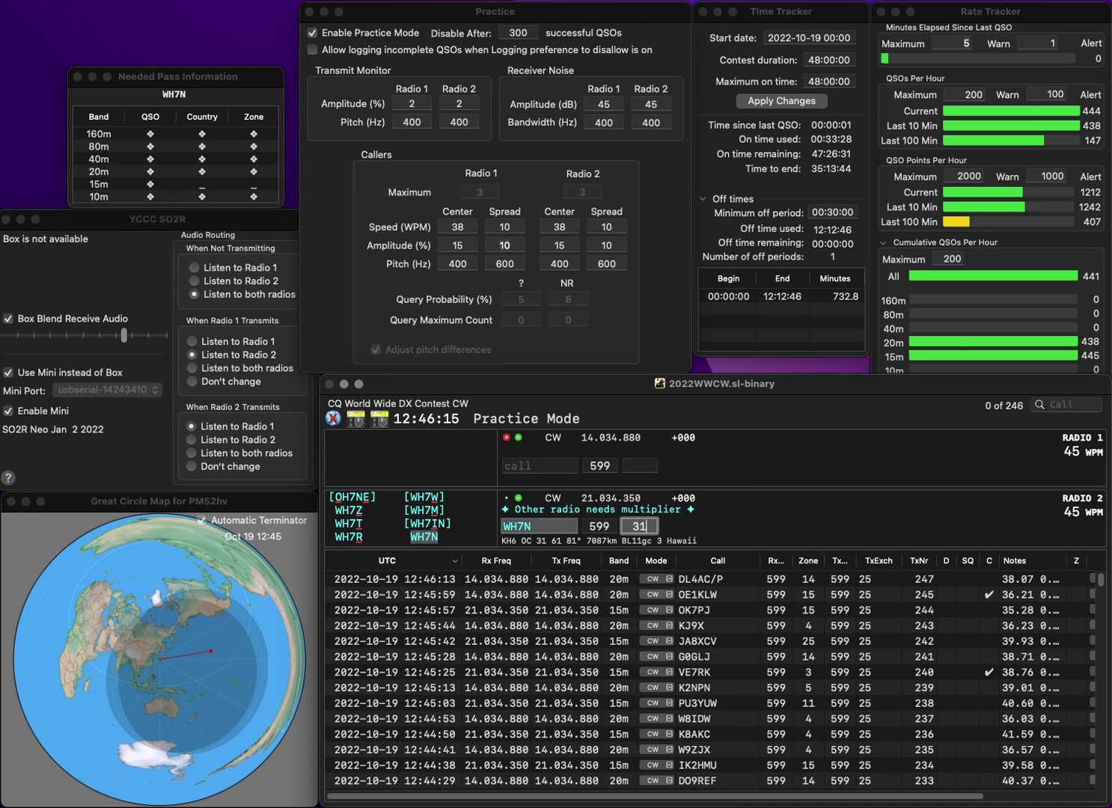
{"action": "key", "text": "Return"}
{"action": "type", "text": "DB5PJ"}
{"action": "key", "text": "Return"}
{"action": "type", "text": "5WHO"}
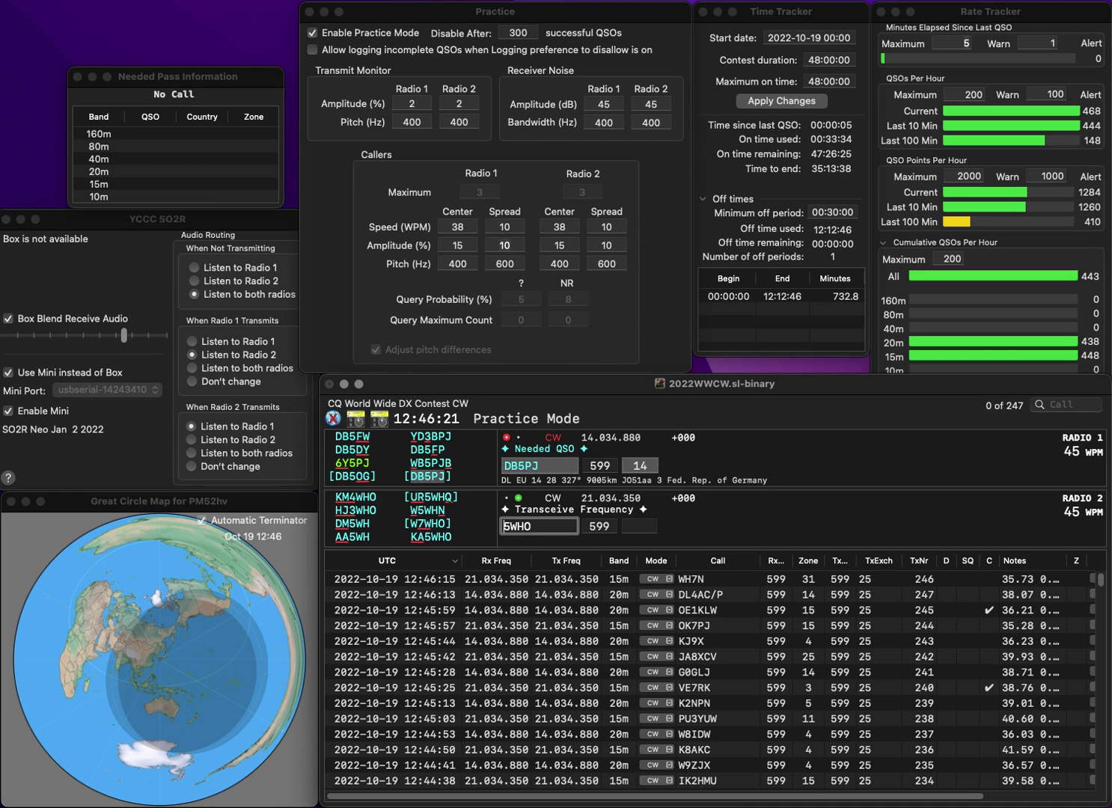
{"action": "key", "text": "Home"}
{"action": "type", "text": "KA"}
{"action": "key", "text": "Return"}
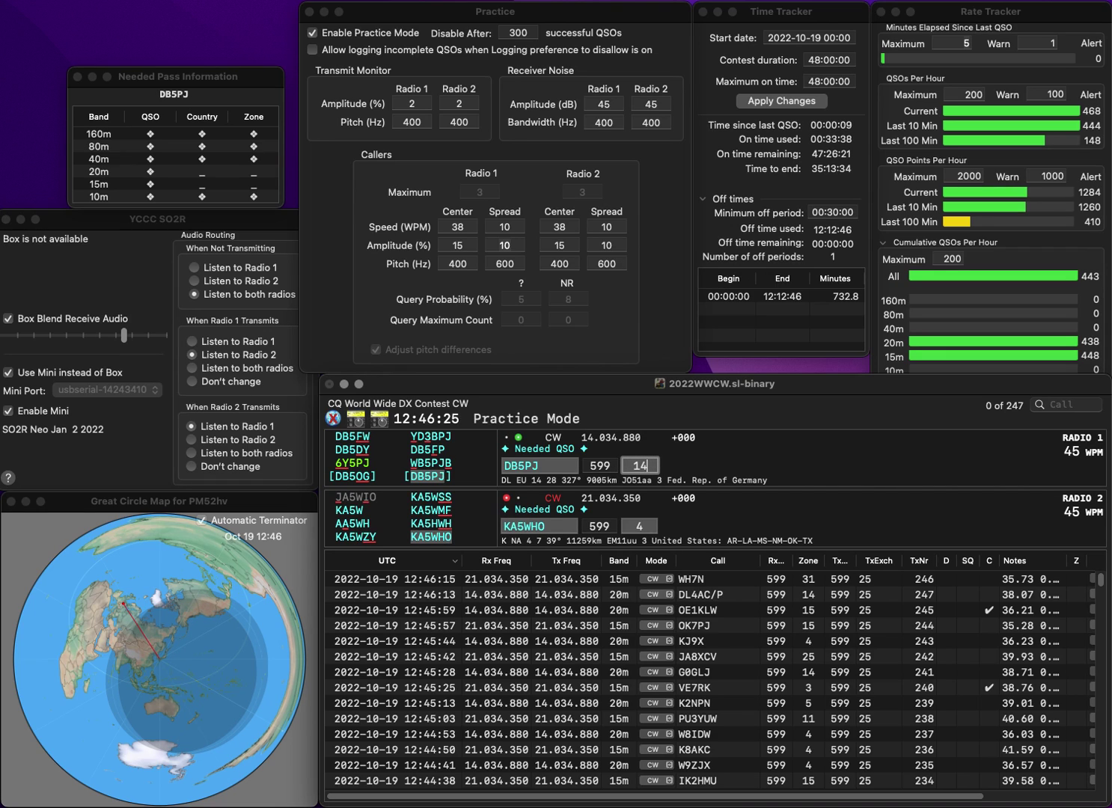
{"action": "key", "text": "Return"}
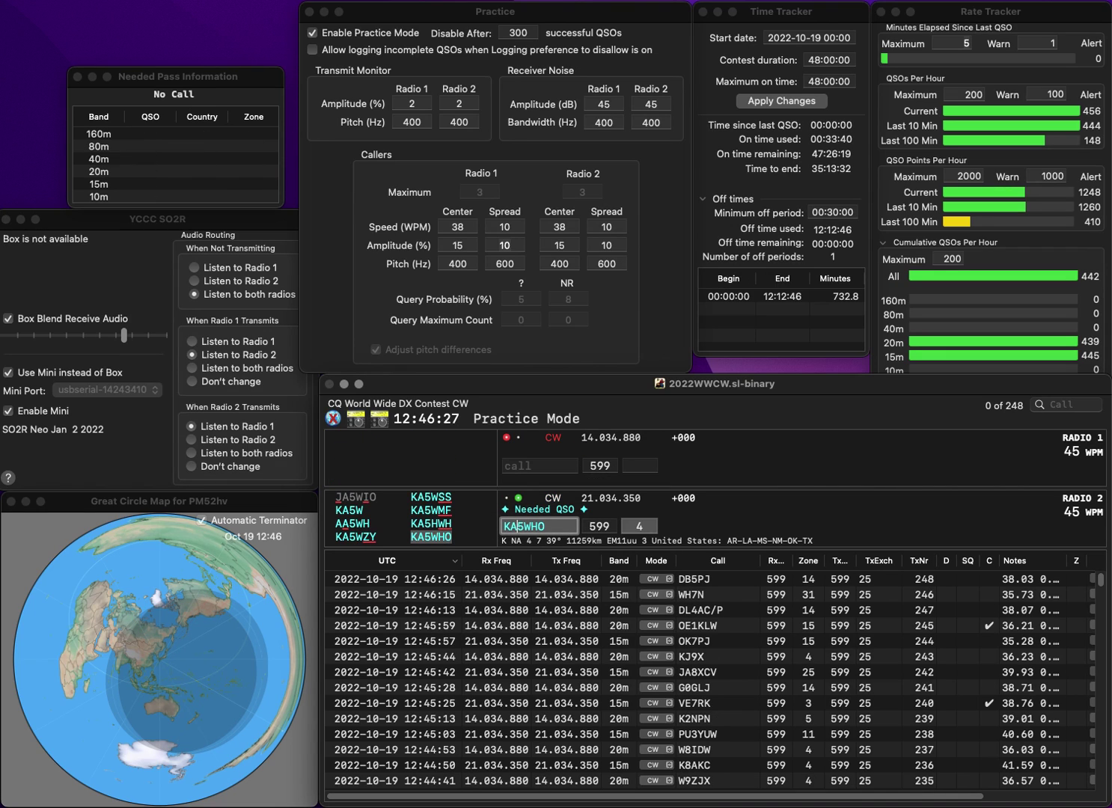
{"action": "key", "text": "Return"}
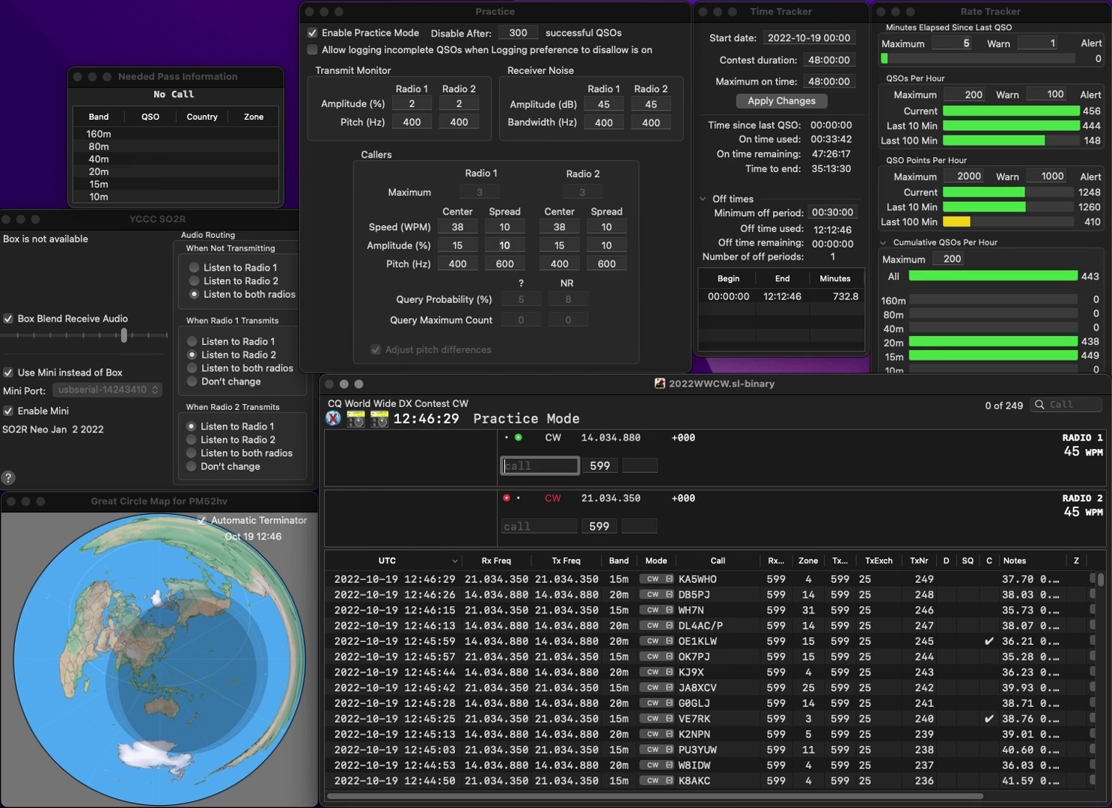
Enter PG2N on radio 1 and RD2G on radio 2, and send each caller the exchange
{"action": "type", "text": "PG2N"}
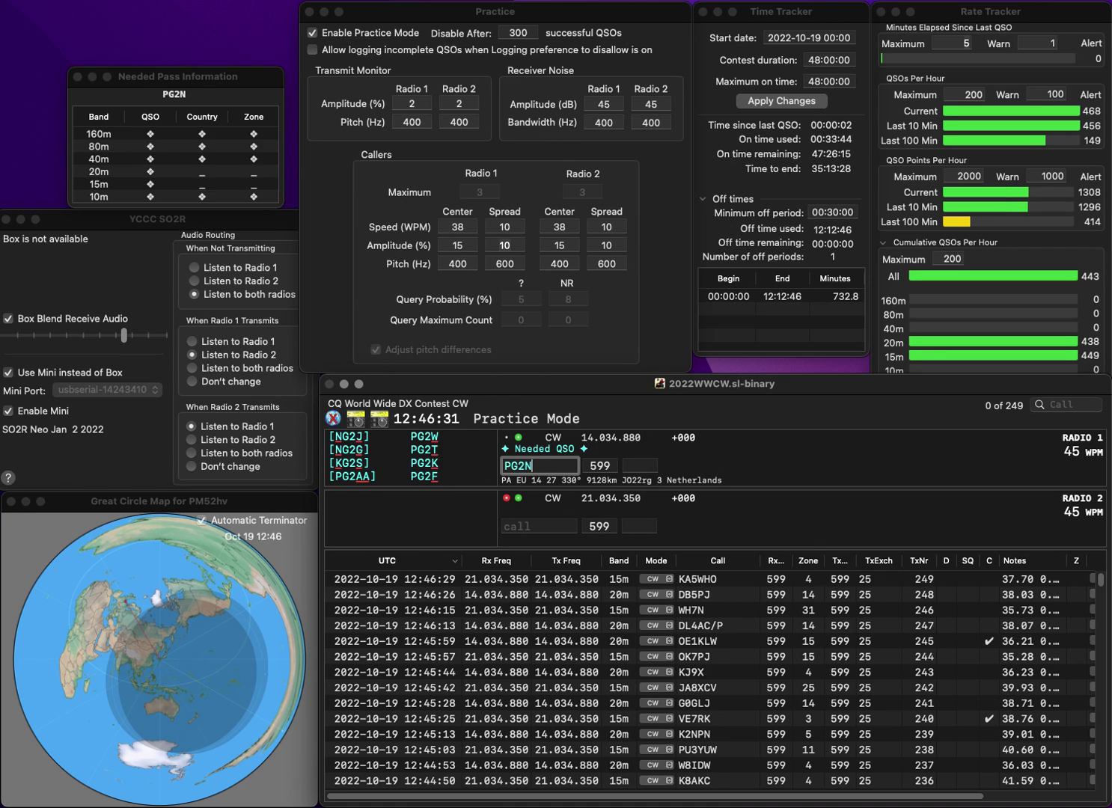
{"action": "key", "text": "Return"}
{"action": "type", "text": "RD2G"}
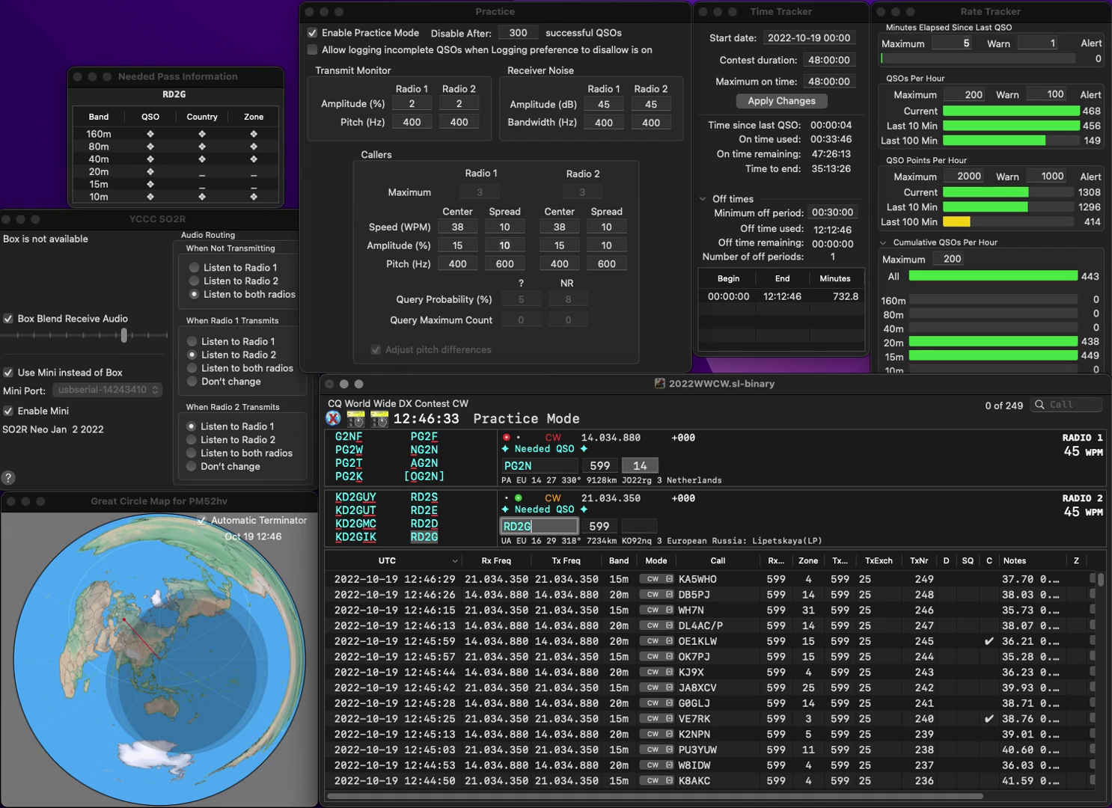
{"action": "key", "text": "Return"}
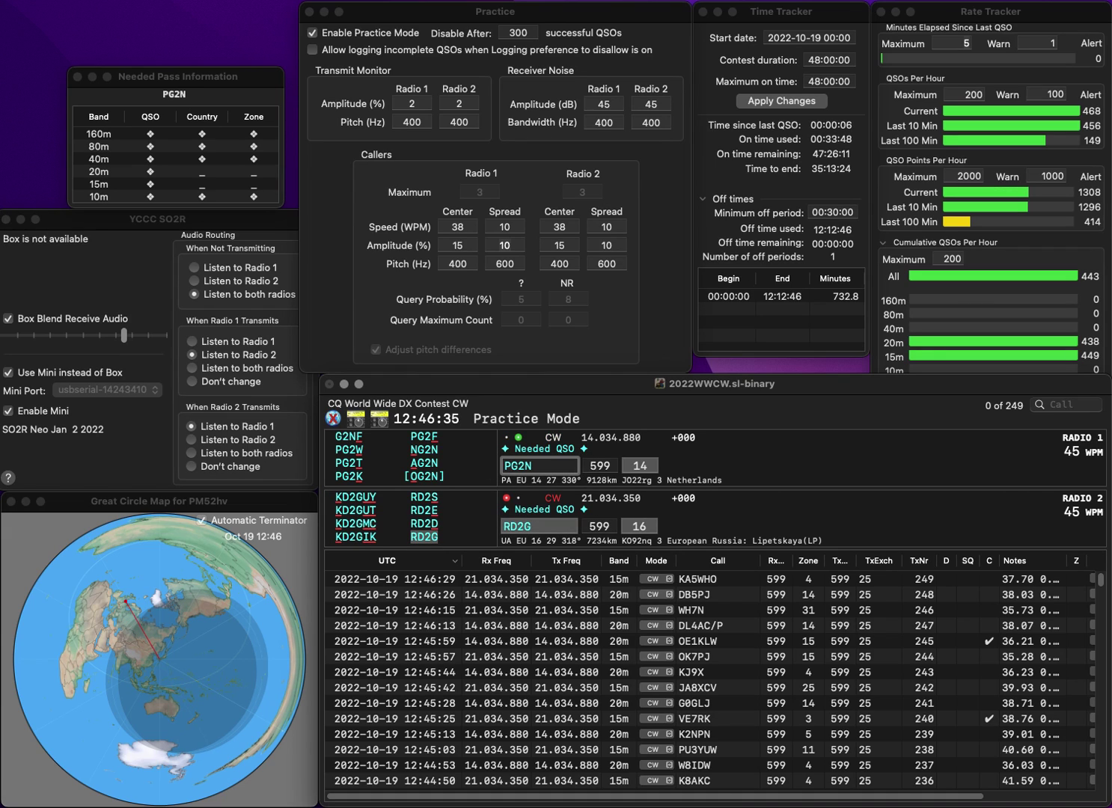
{"action": "key", "text": "Left"}
{"action": "key", "text": "Left"}
{"action": "key", "text": "BackSpace"}
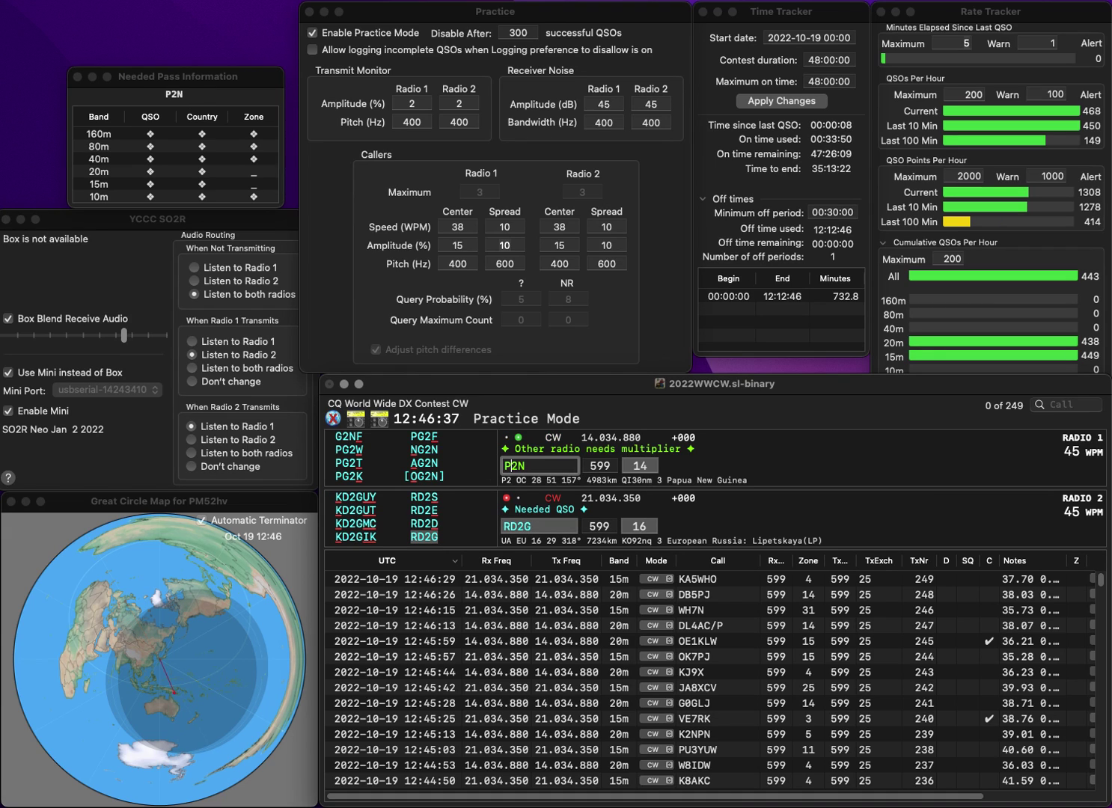
{"action": "type", "text": "G3"}
{"action": "key", "text": "Delete"}
{"action": "key", "text": "Return"}
{"action": "key", "text": "Return"}
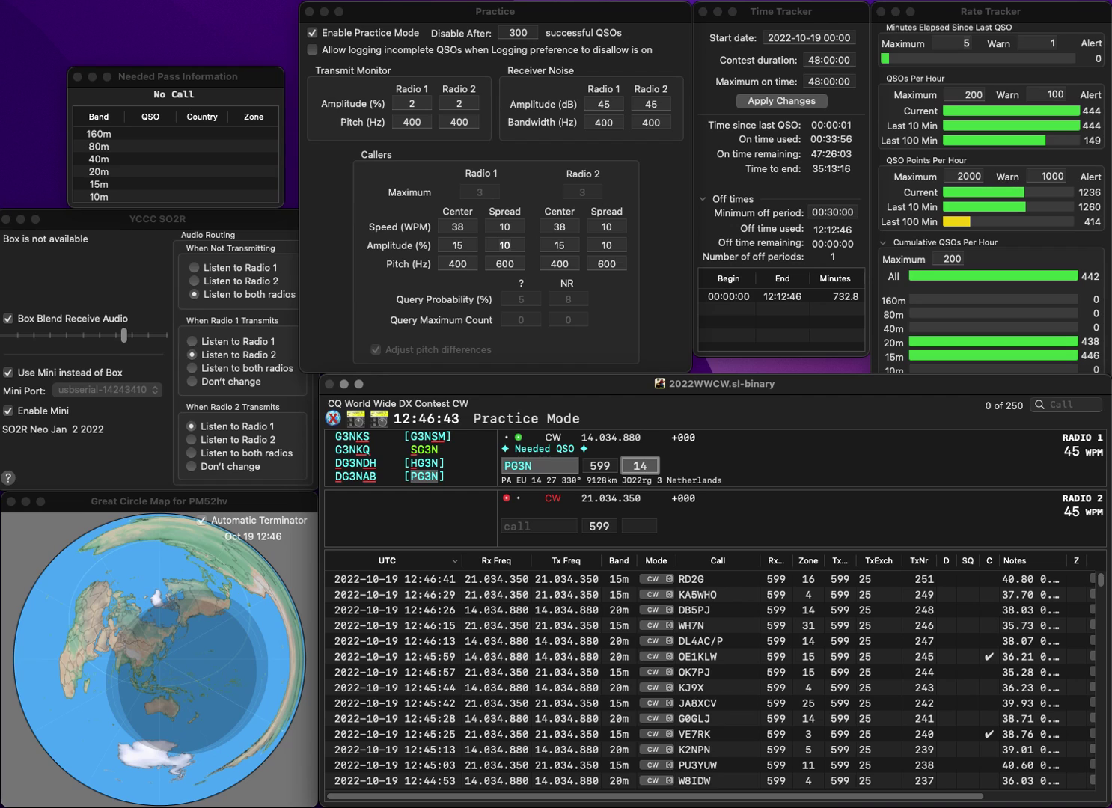
{"action": "key", "text": "Return"}
Answer M0DDI on radio 2 and K4ANA on radio 1, and log them with zones 14 and 5
{"action": "type", "text": "M0DDI"}
{"action": "key", "text": "Return"}
{"action": "type", "text": "K4ANA"}
{"action": "key", "text": "Return"}
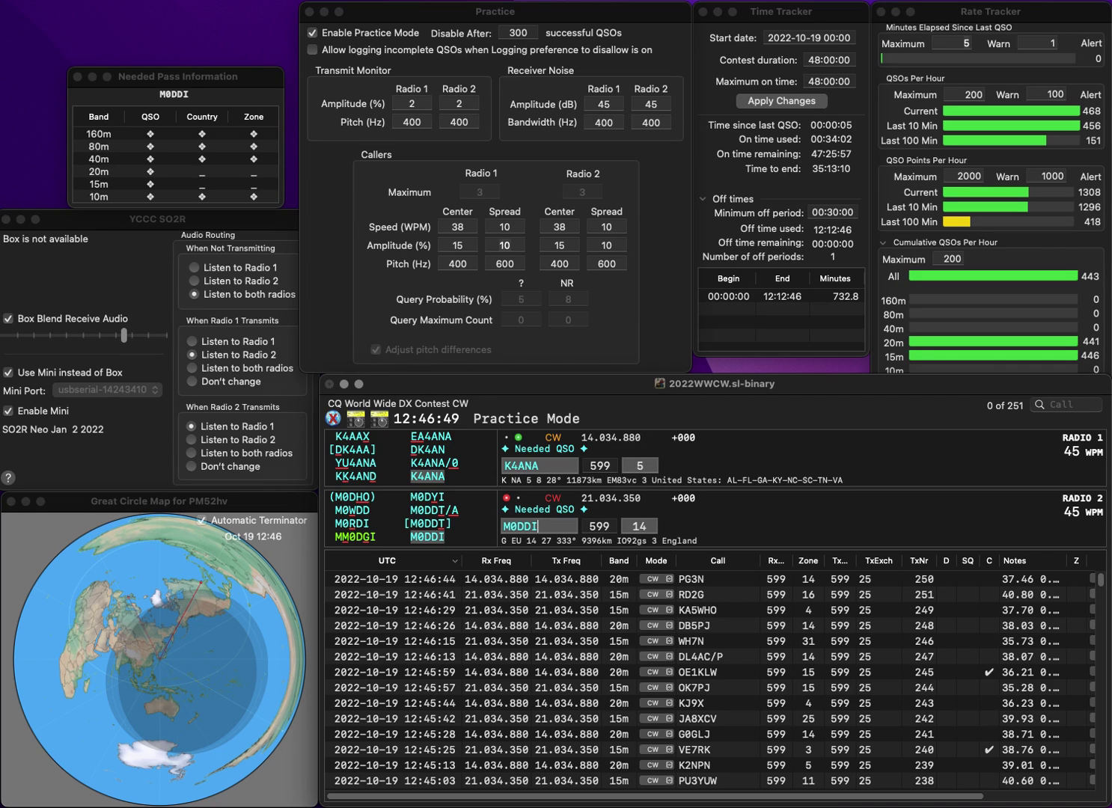
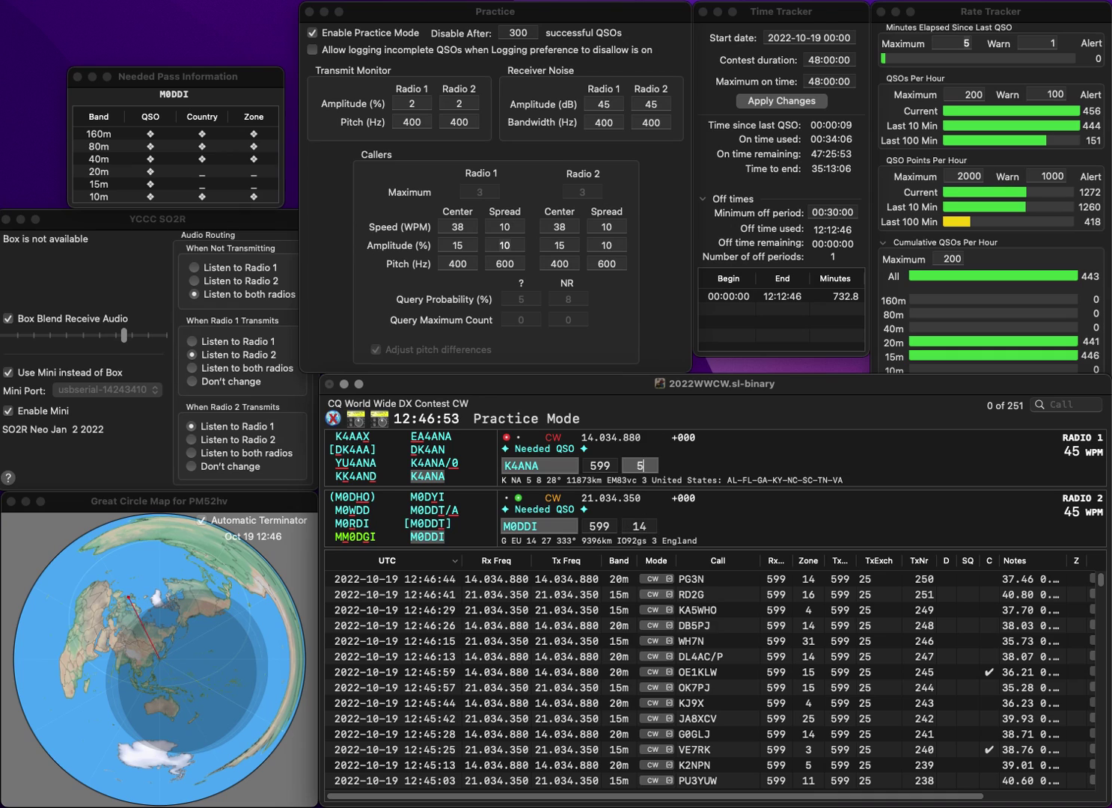
{"action": "key", "text": "Return"}
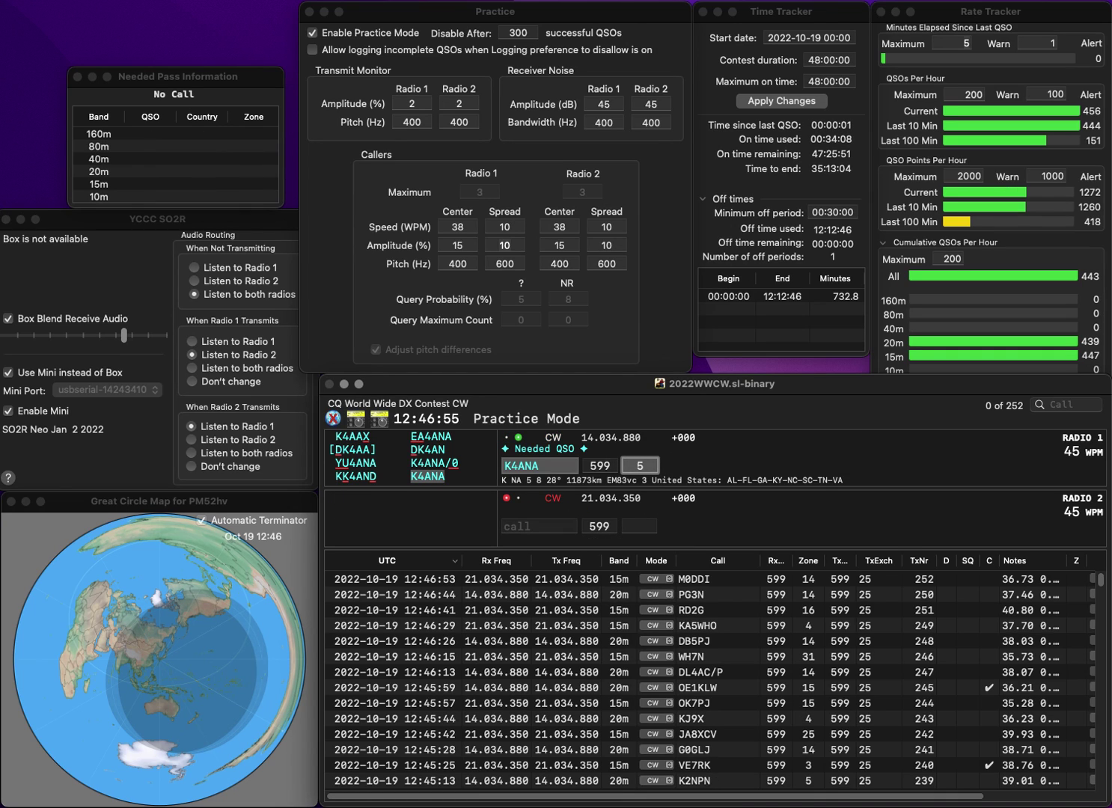
{"action": "key", "text": "Return"}
{"action": "type", "text": "IU1C"}
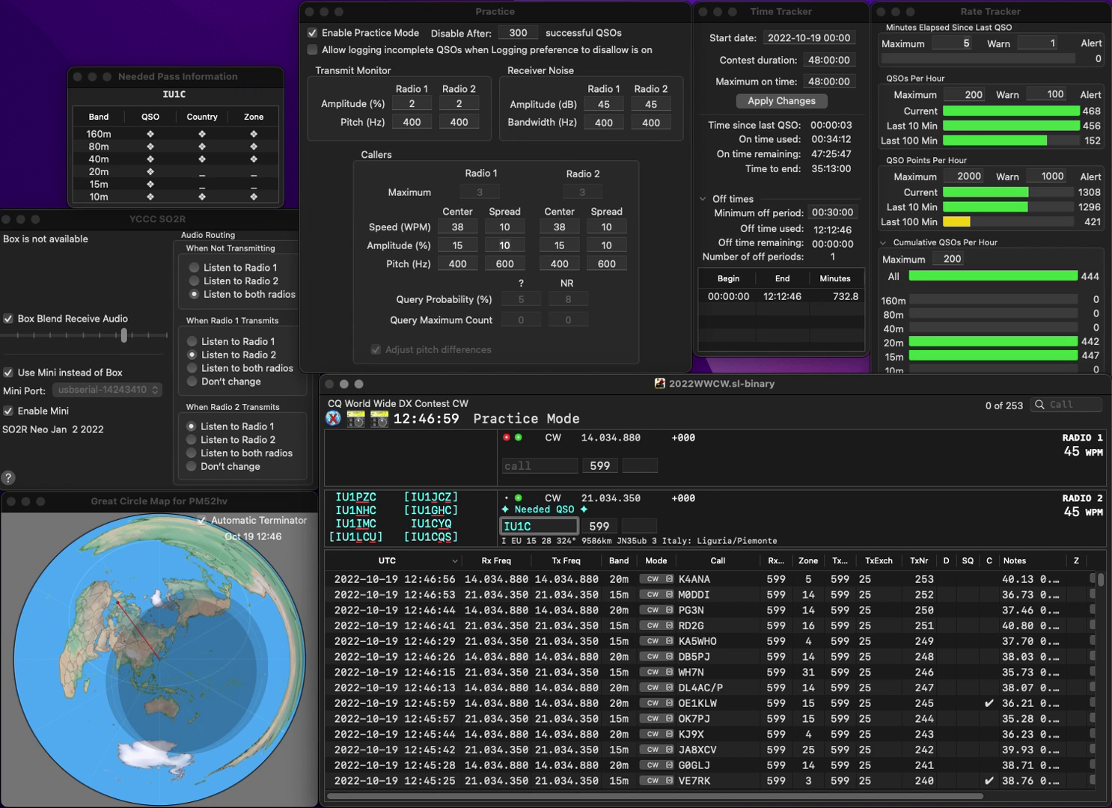
{"action": "type", "text": "GQ"}
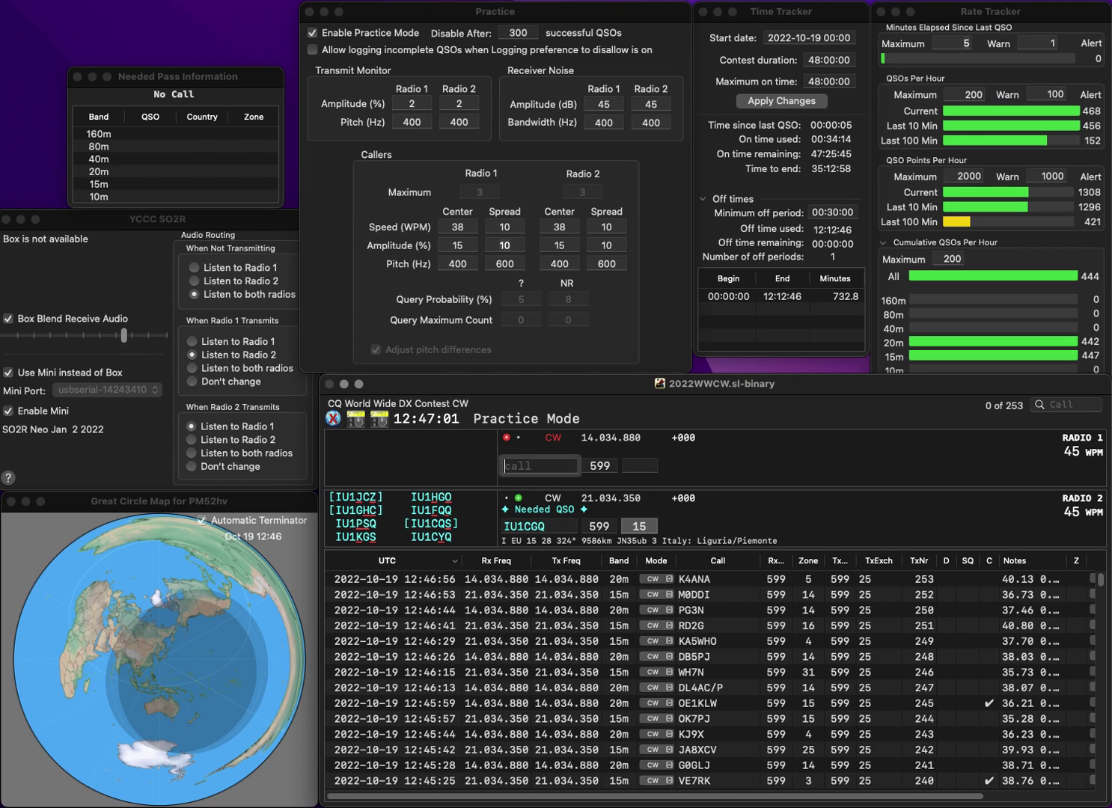
{"action": "key", "text": "BackSpace"}
{"action": "type", "text": "S"}
{"action": "key", "text": "Return"}
{"action": "type", "text": "KA"}
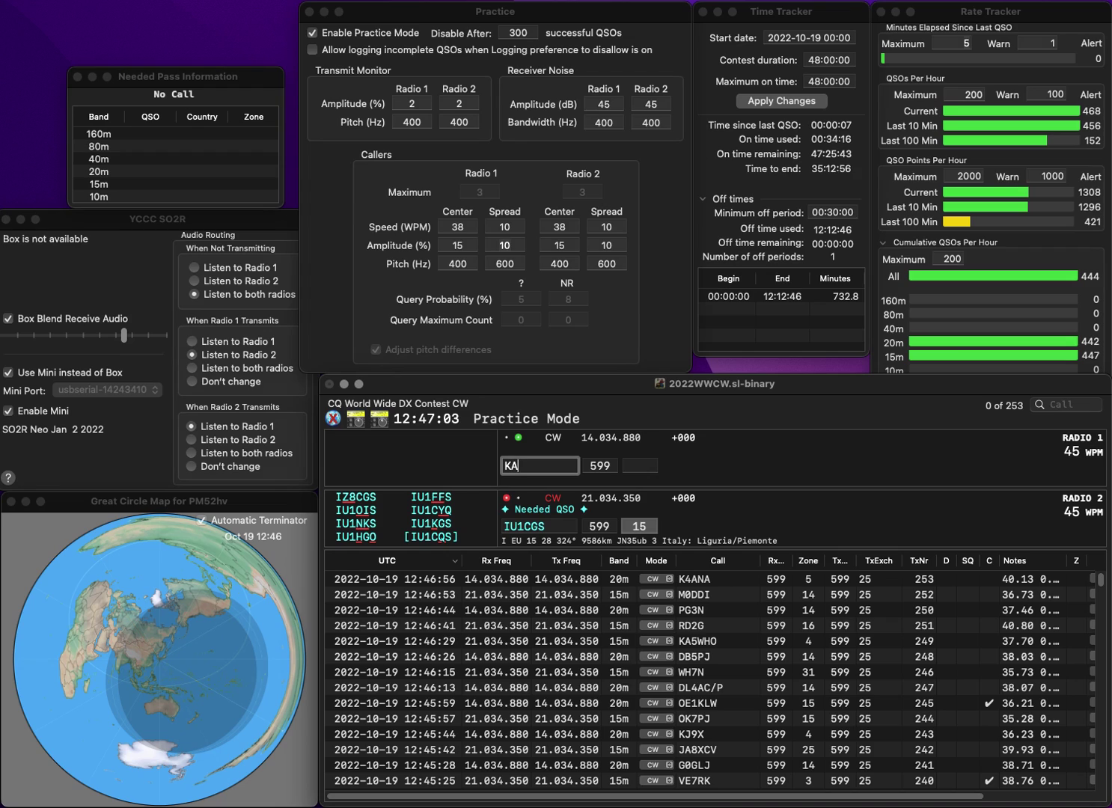
{"action": "type", "text": "1NP"}
{"action": "key", "text": "Return"}
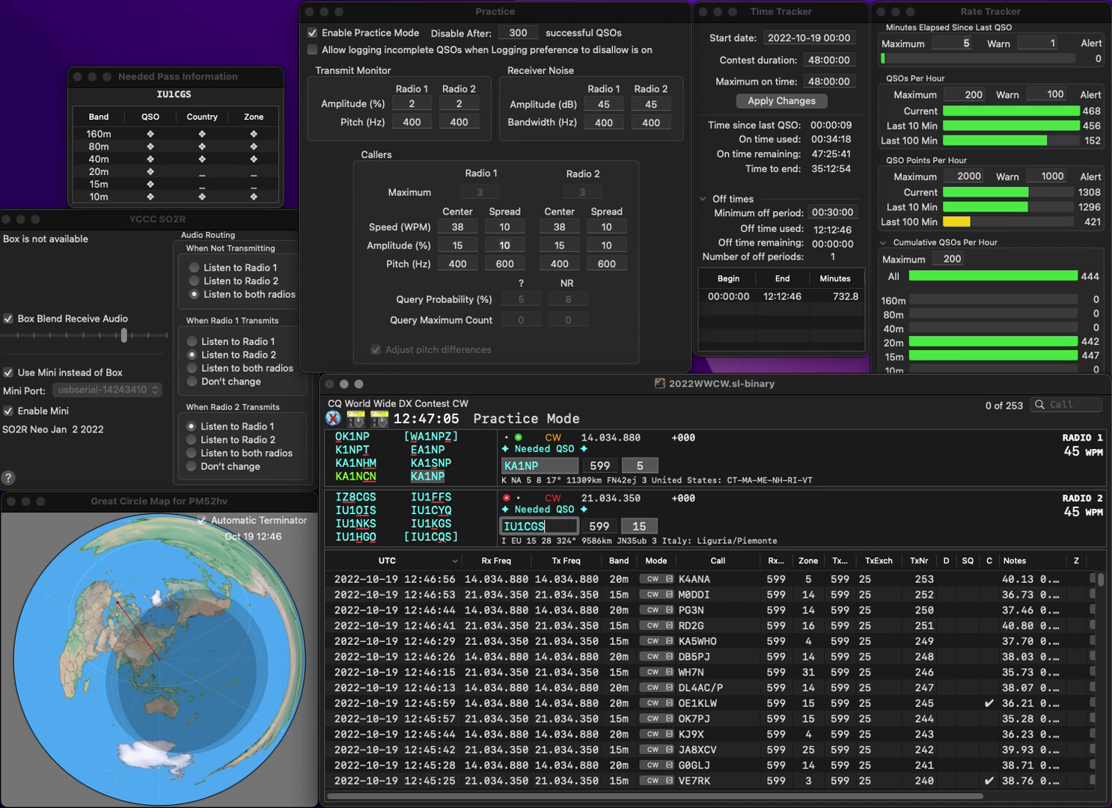
{"action": "key", "text": "BackSpace"}
{"action": "type", "text": "Q"}
{"action": "key", "text": "Return"}
{"action": "key", "text": "space"}
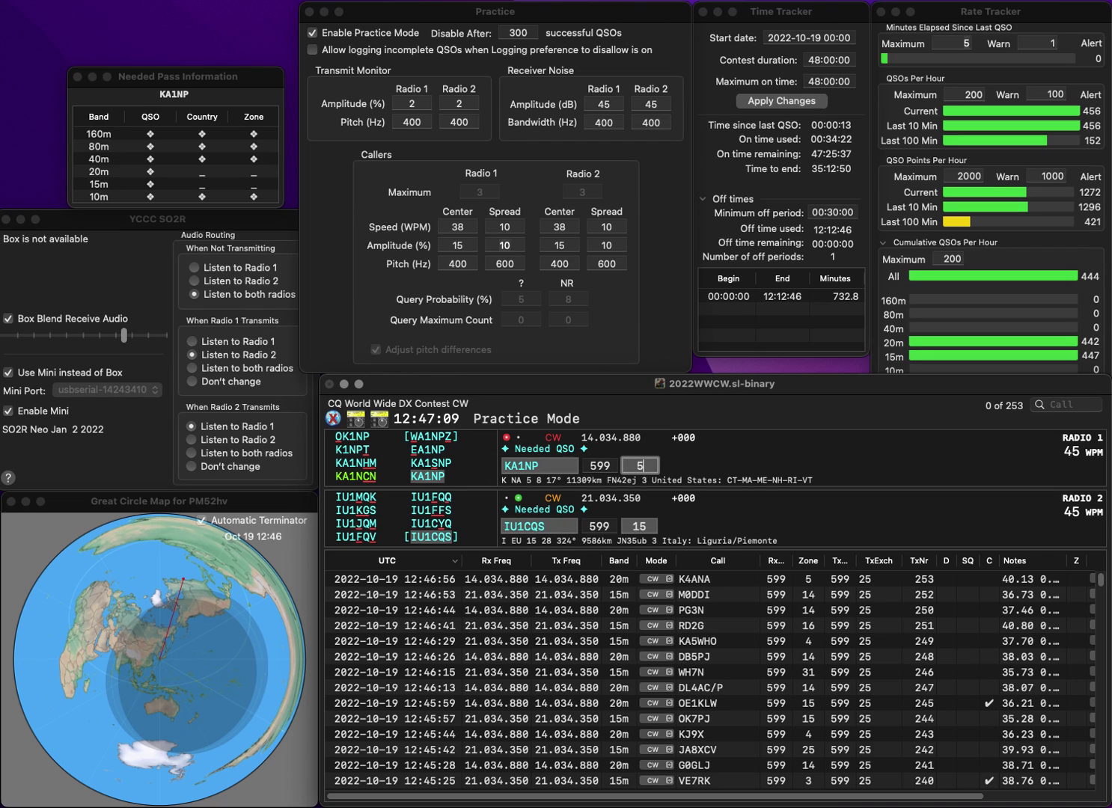
{"action": "key", "text": "Return"}
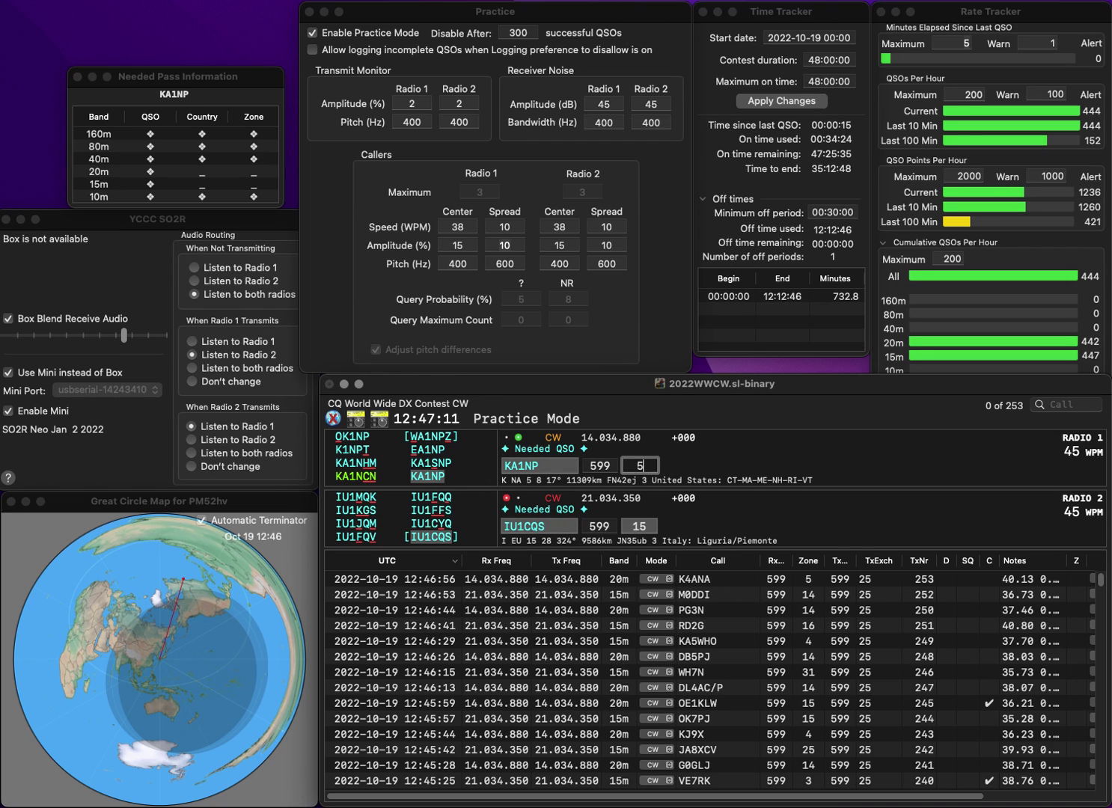
{"action": "key", "text": "space"}
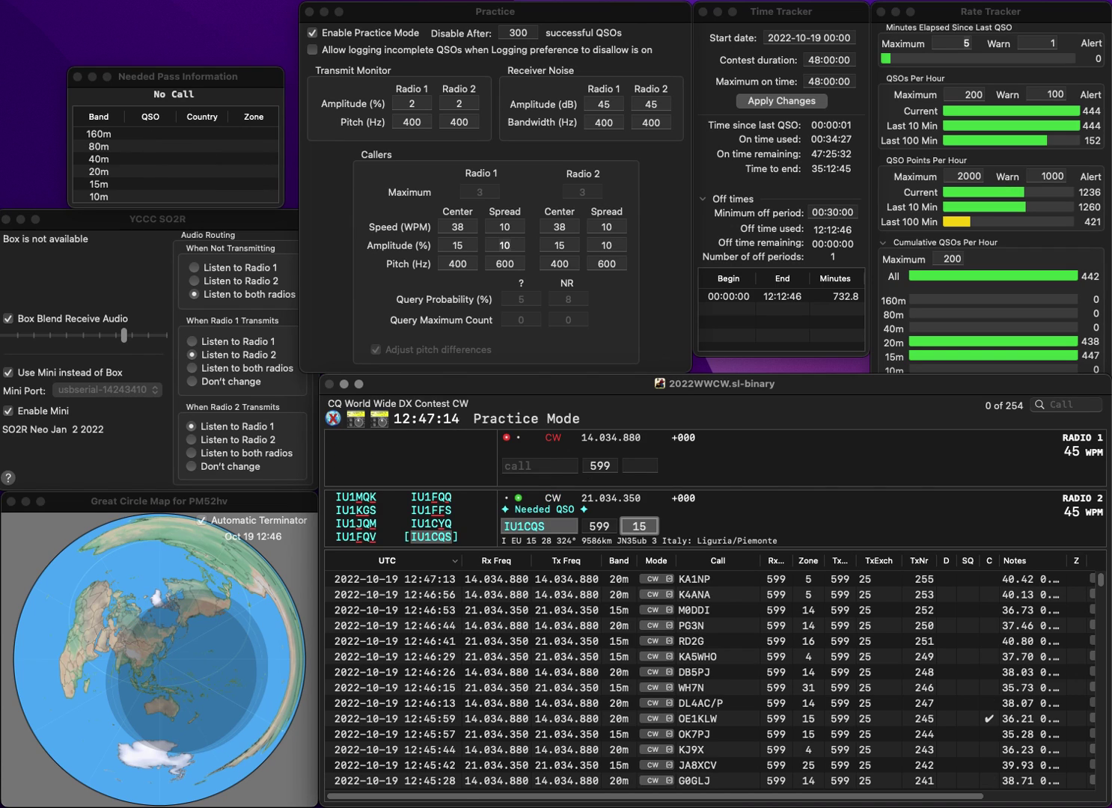
{"action": "key", "text": "Return"}
Answer K5LSU on radio 1 and AJ3AA on radio 2 with the contest exchange
{"action": "type", "text": "K5"}
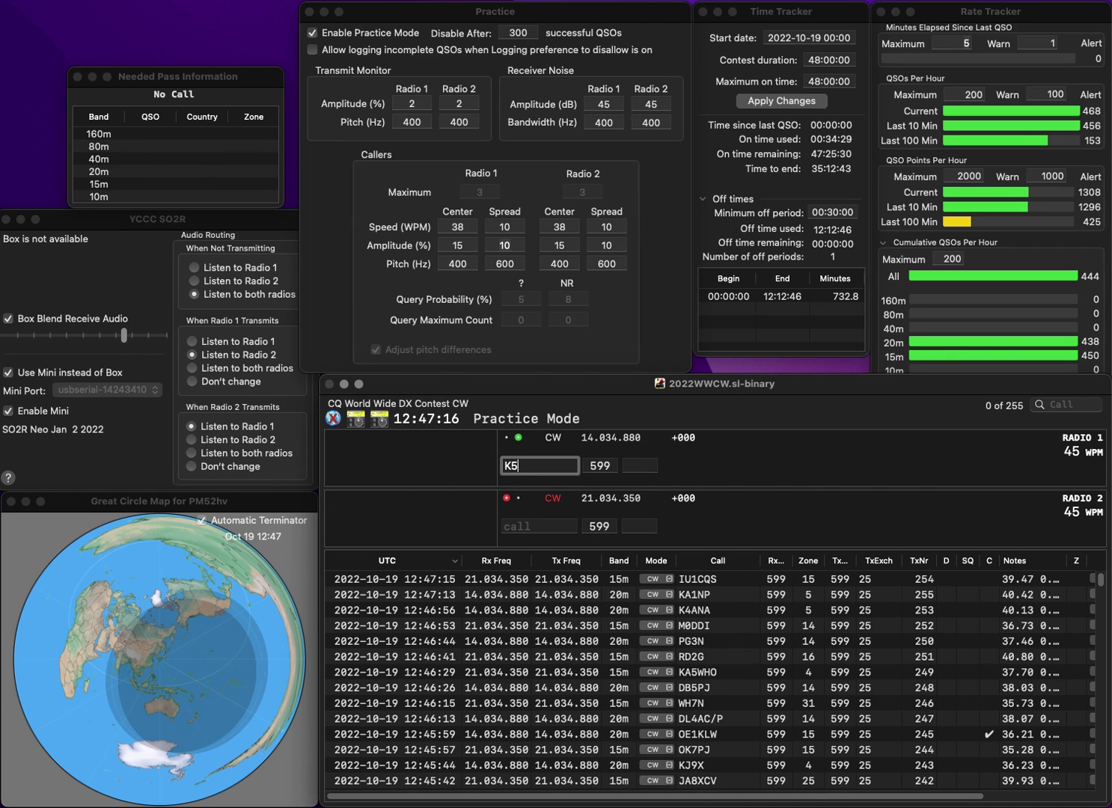
{"action": "type", "text": "LSU"}
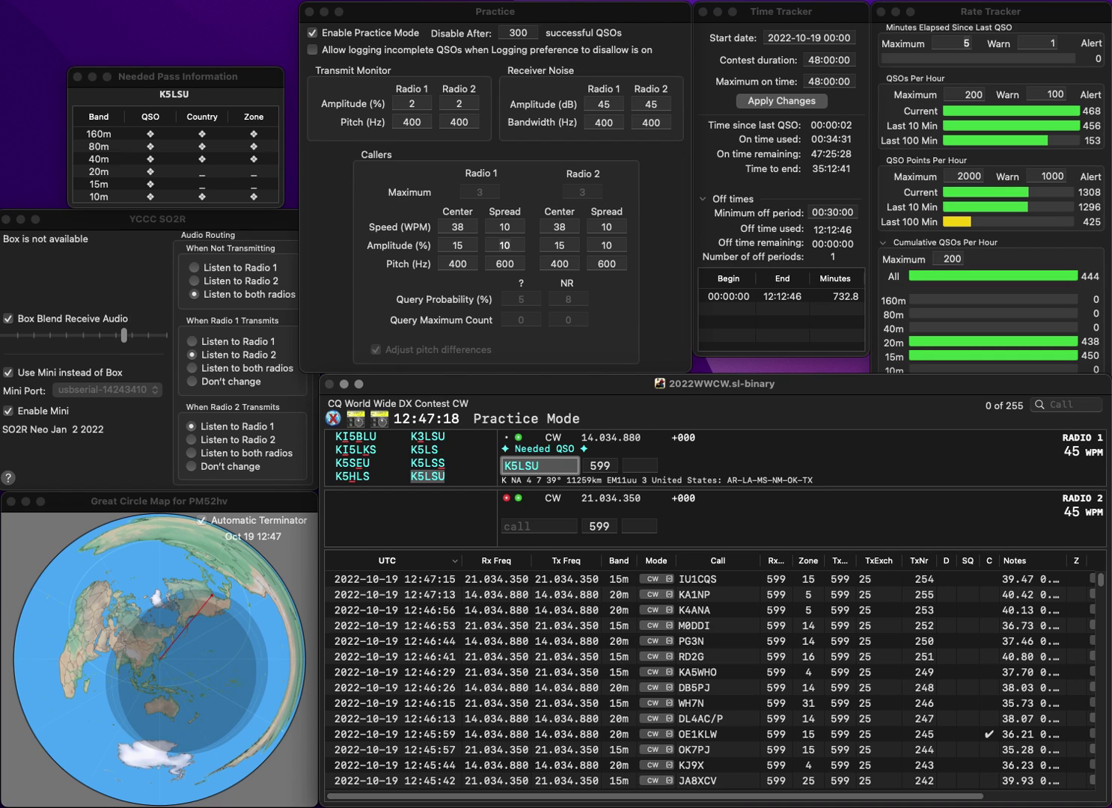
{"action": "key", "text": "Return"}
{"action": "type", "text": "3AA"}
{"action": "key", "text": "Home"}
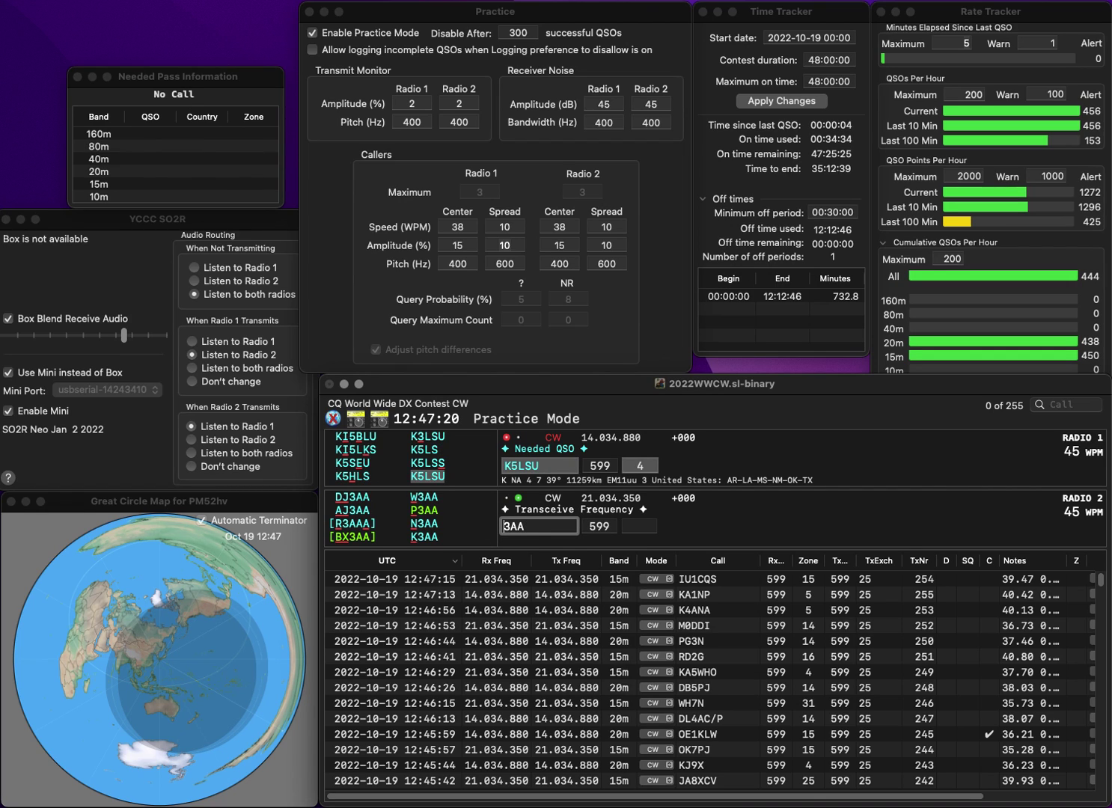
{"action": "type", "text": "AJ"}
{"action": "key", "text": "Return"}
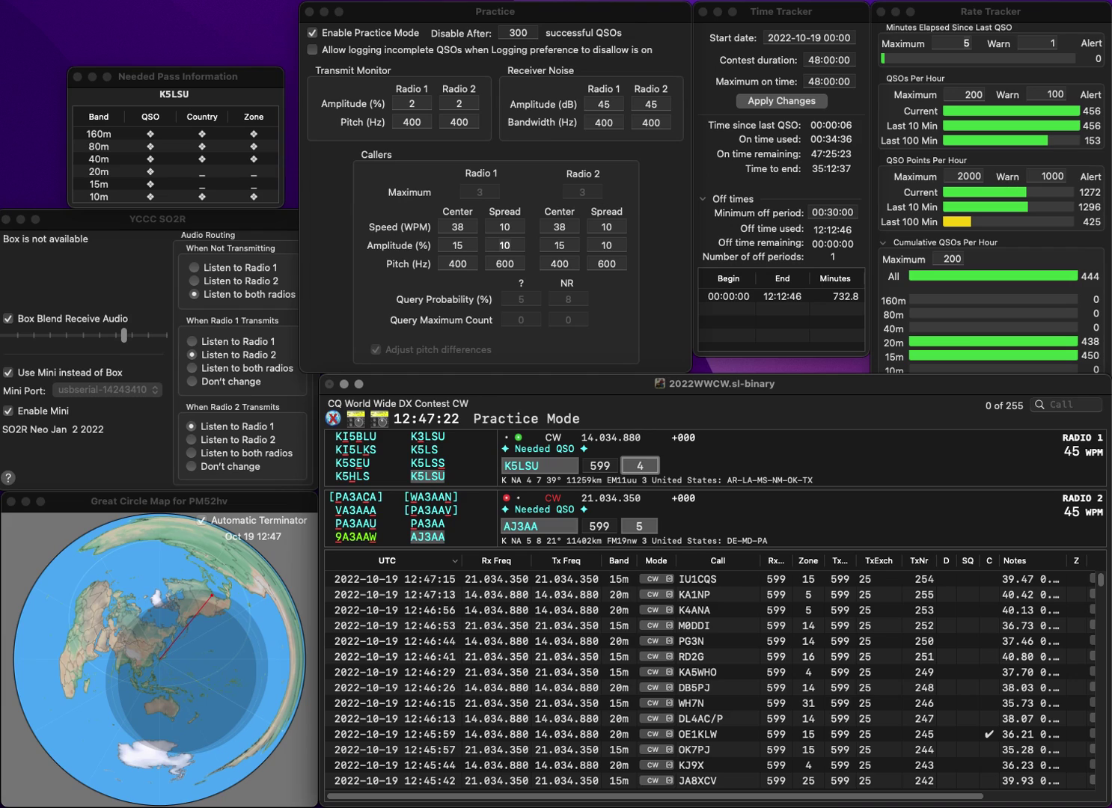
Log K5LSU with zone 4 on radio 1 and AJ3AA with zone 5 on radio 2
{"action": "key", "text": "Tab"}
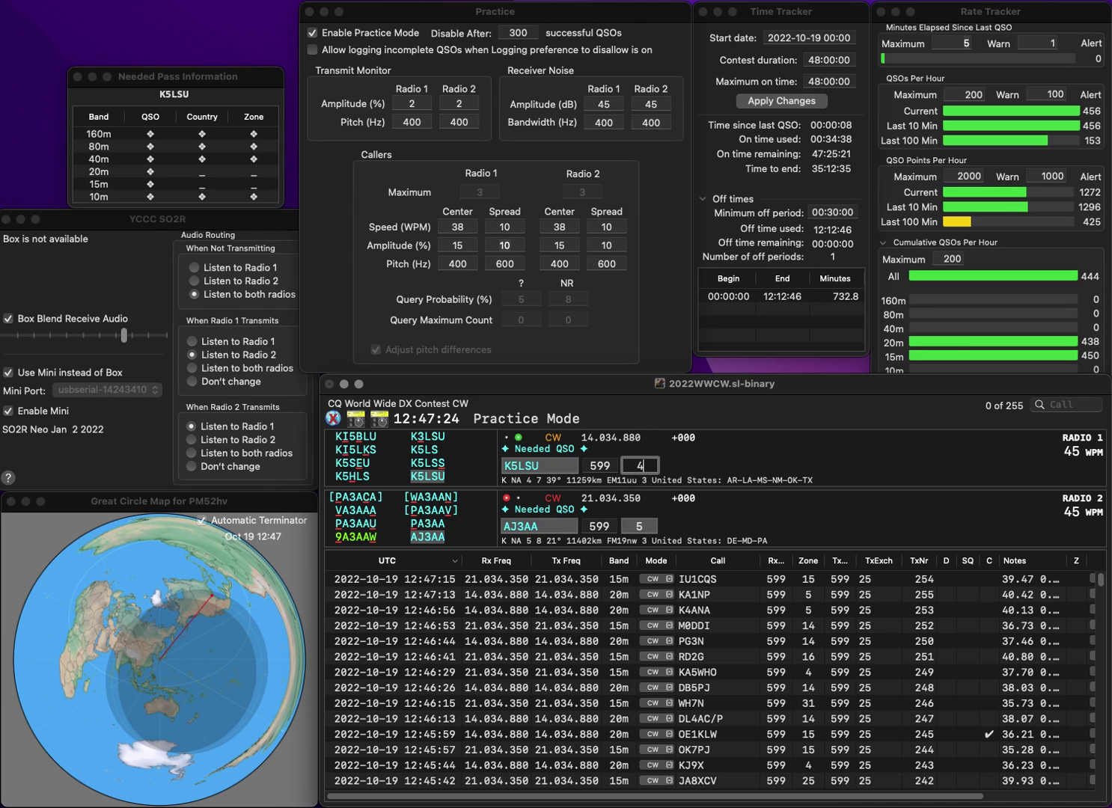
{"action": "key", "text": "Return"}
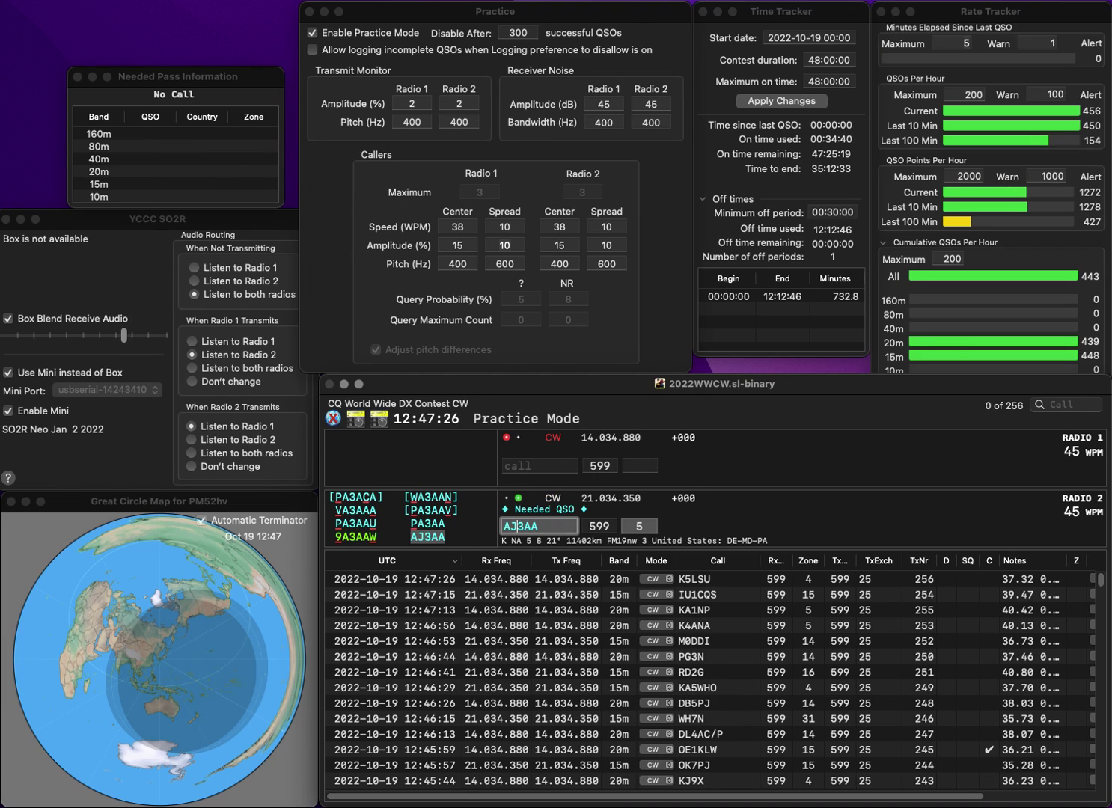
{"action": "key", "text": "Tab"}
{"action": "key", "text": "Return"}
{"action": "type", "text": "IW8BCG"}
{"action": "key", "text": "Return"}
{"action": "type", "text": "9JD"}
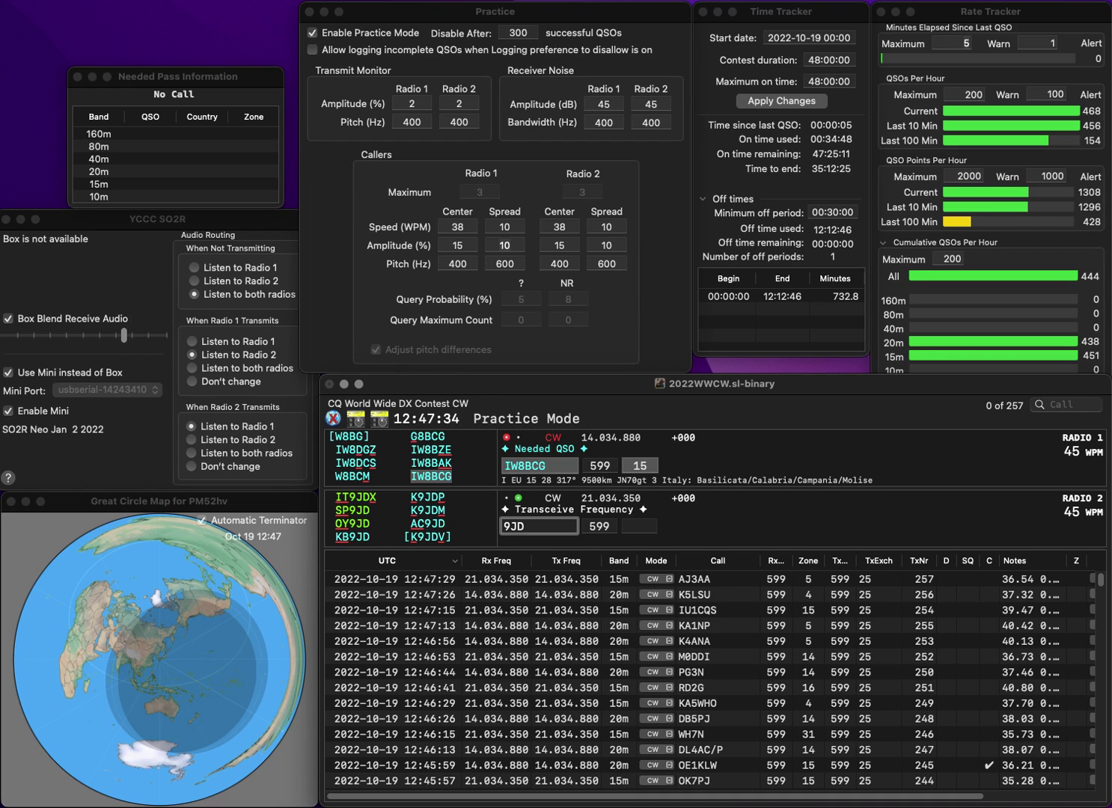
{"action": "key", "text": "Home"}
{"action": "type", "text": "AC"}
{"action": "key", "text": "Return"}
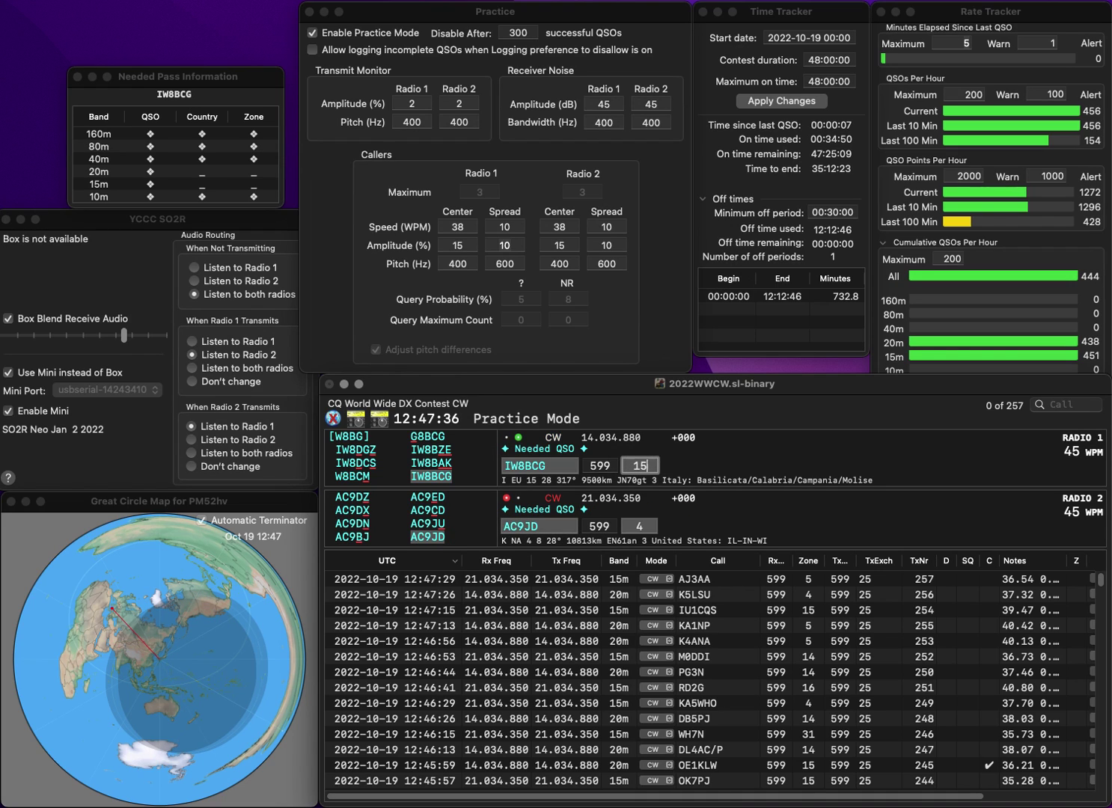
{"action": "key", "text": "Return"}
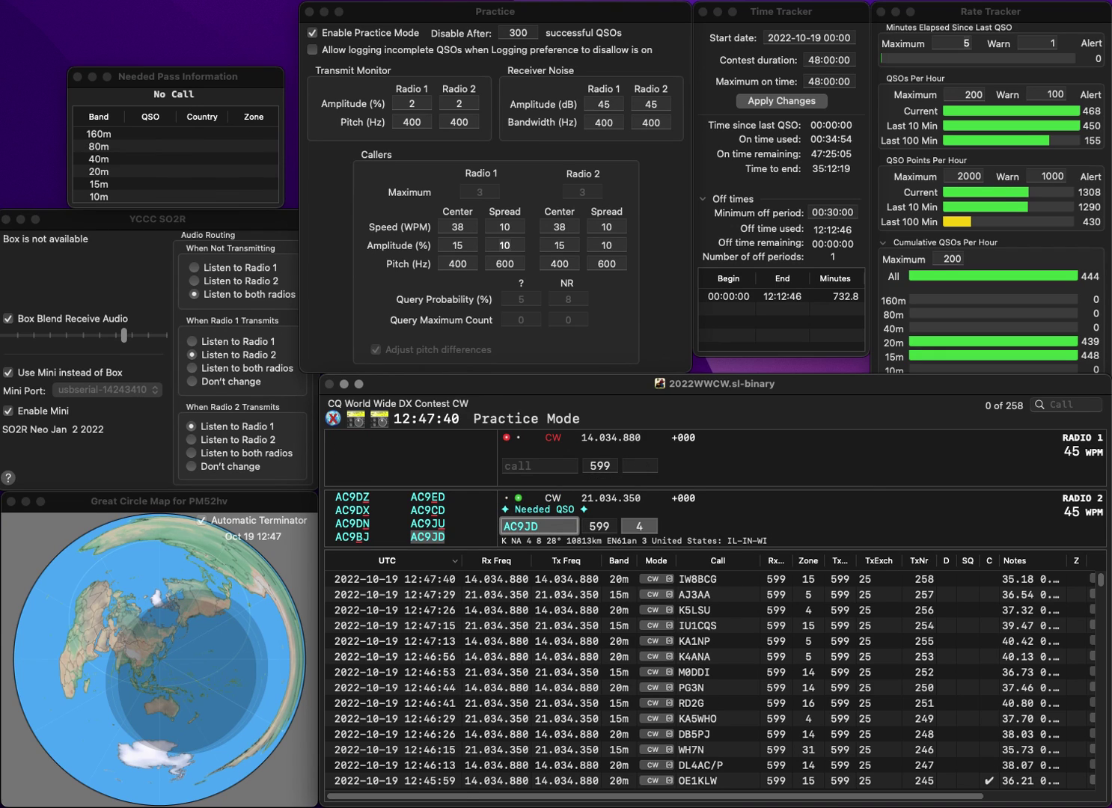
{"action": "key", "text": "Tab"}
{"action": "key", "text": "Return"}
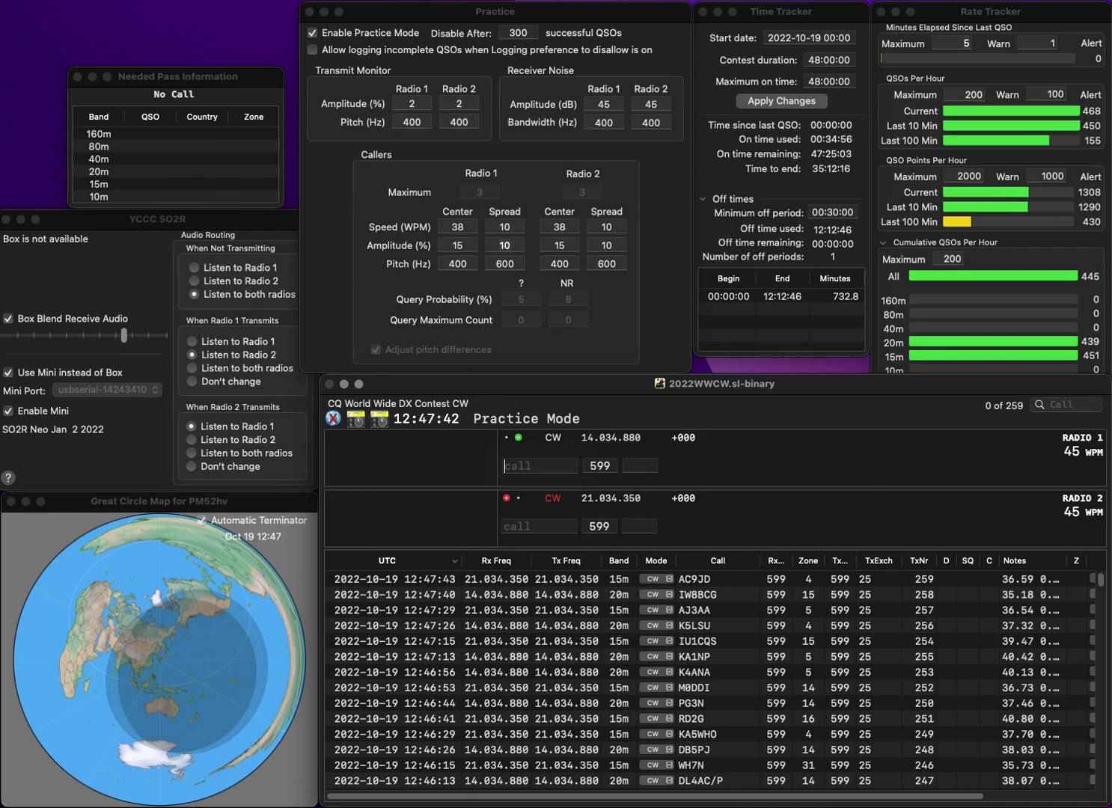
Answer AA3AZ on radio 1 and ER1CS on radio 2 with the contest exchange
{"action": "type", "text": "AA3AZ"}
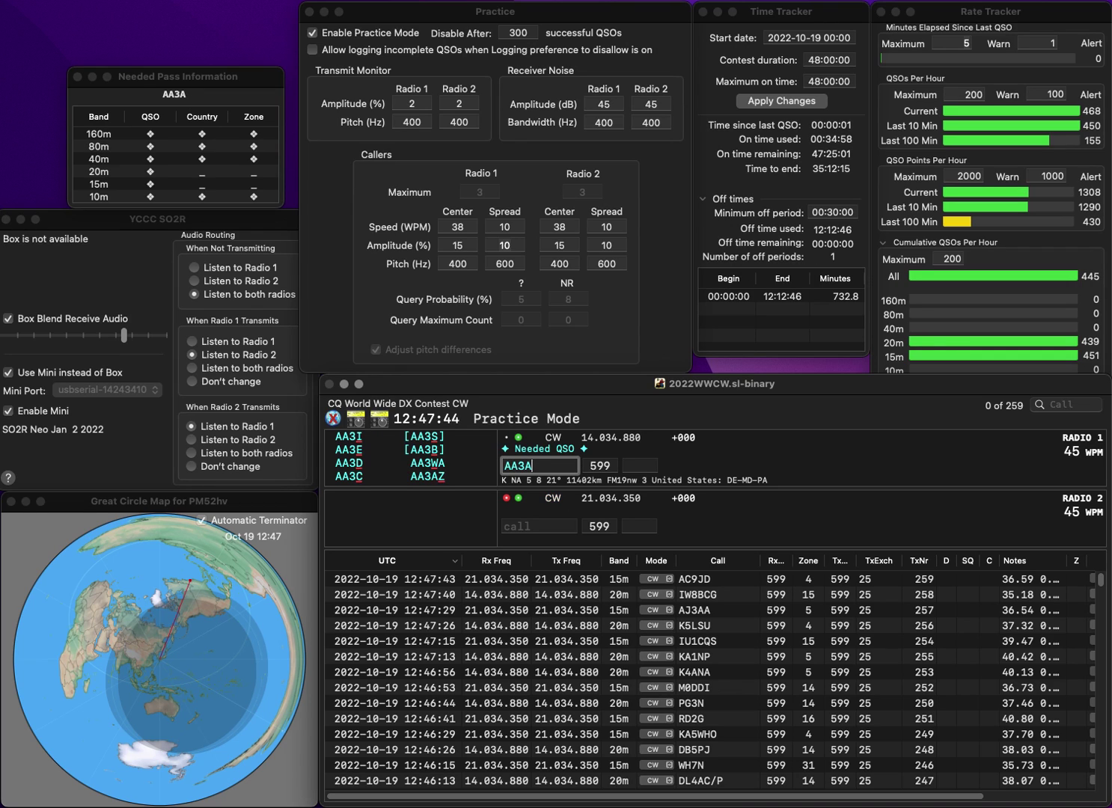
{"action": "key", "text": "Return"}
{"action": "type", "text": "EA"}
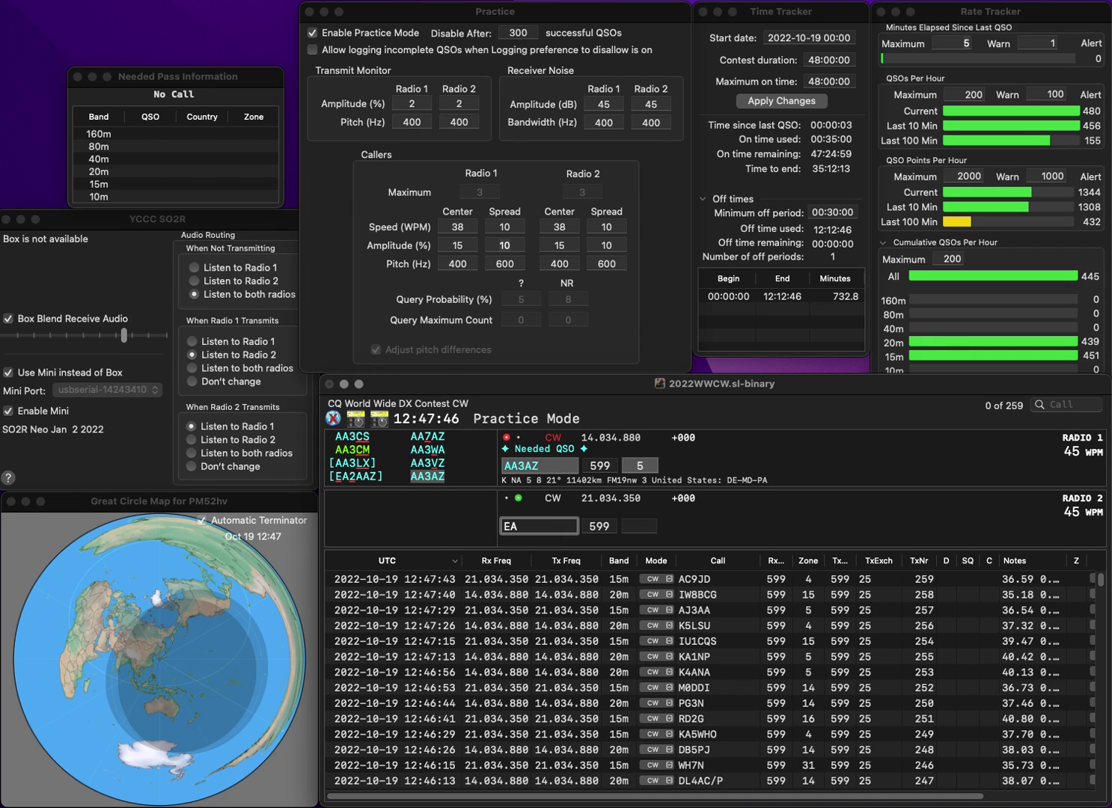
{"action": "type", "text": "CS"}
{"action": "key", "text": "Left"}
{"action": "key", "text": "Left"}
{"action": "key", "text": "BackSpace"}
{"action": "type", "text": "R1"}
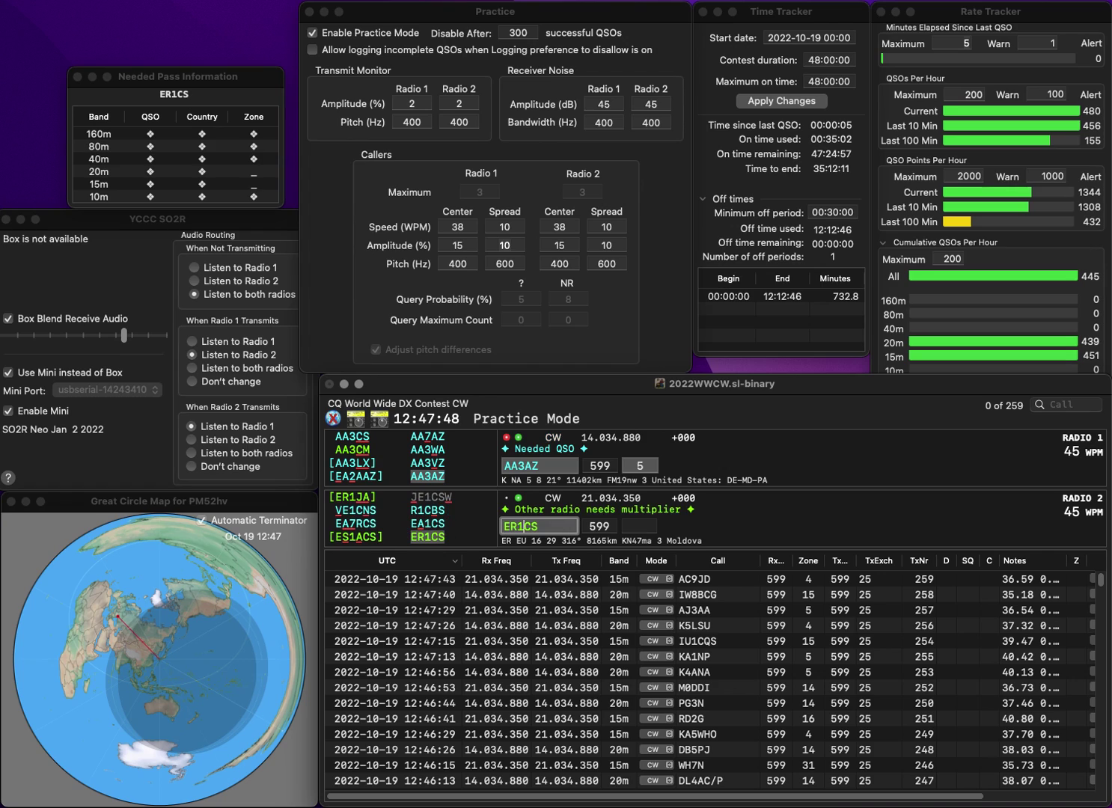
{"action": "key", "text": "Return"}
{"action": "key", "text": "Return"}
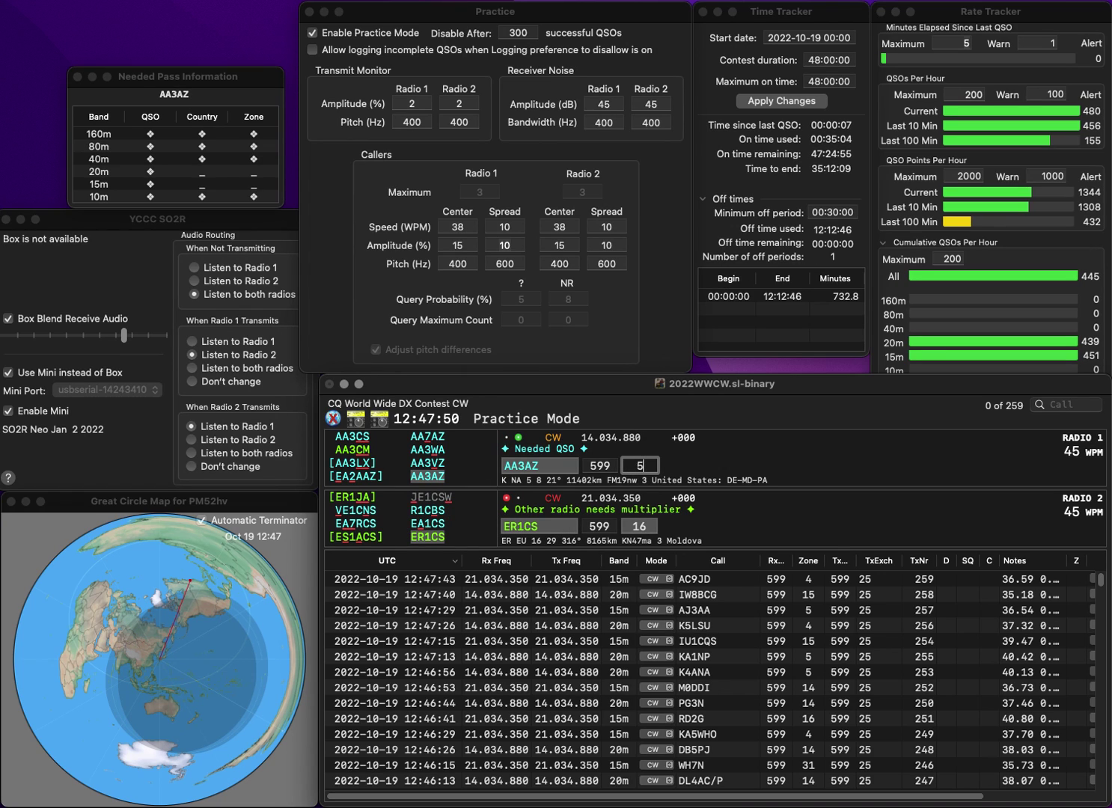
{"action": "key", "text": "space"}
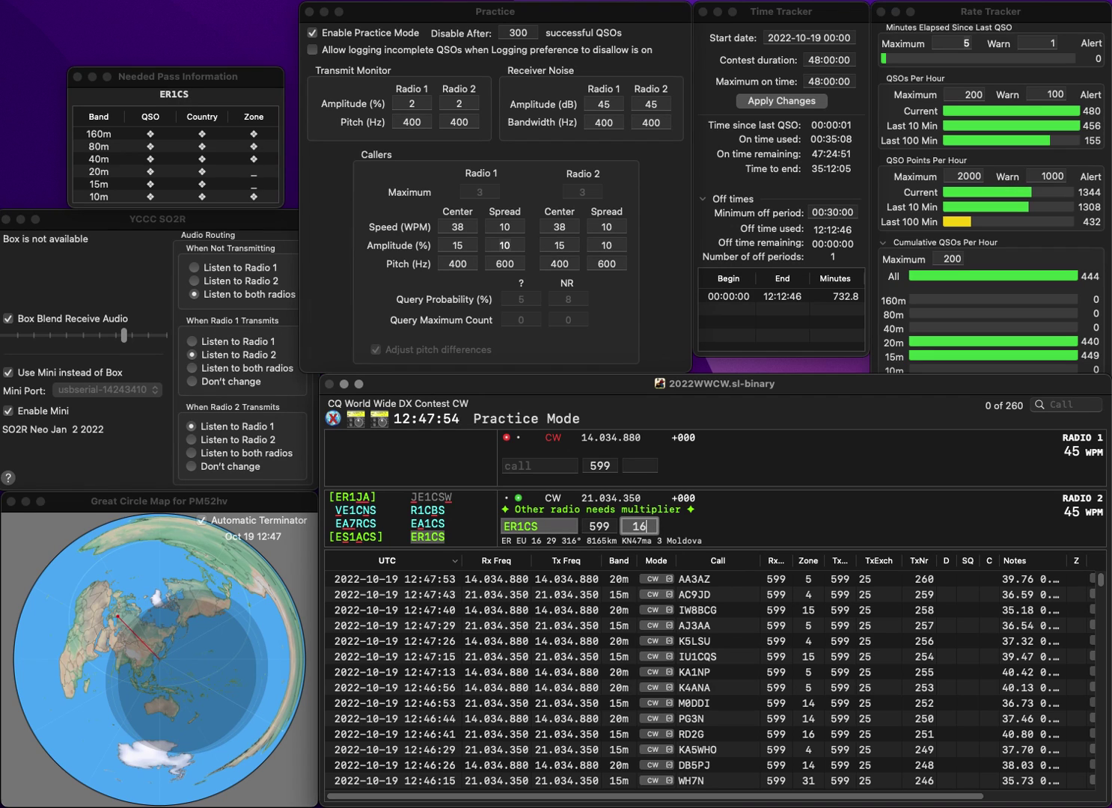
{"action": "key", "text": "Return"}
Answer W7FI on radio 1 and ON7TR/P on radio 2 with the contest exchange
{"action": "type", "text": "W7FI"}
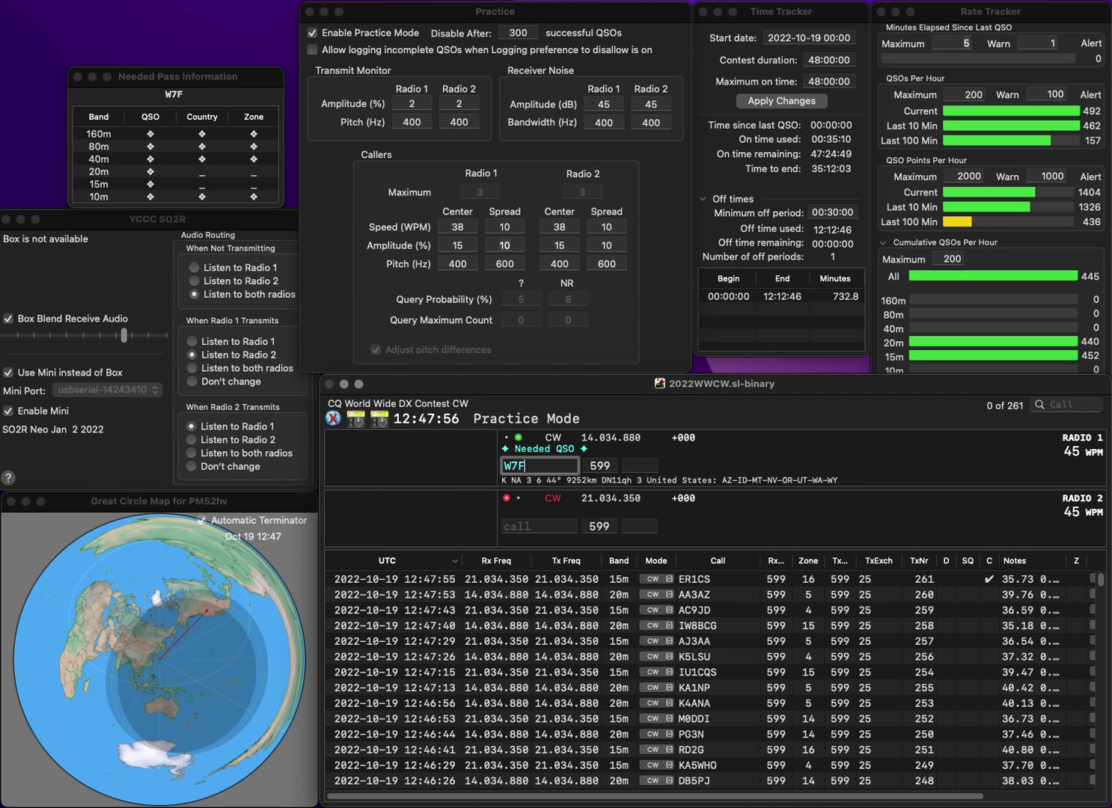
{"action": "key", "text": "Return"}
{"action": "type", "text": "ON7TR/P"}
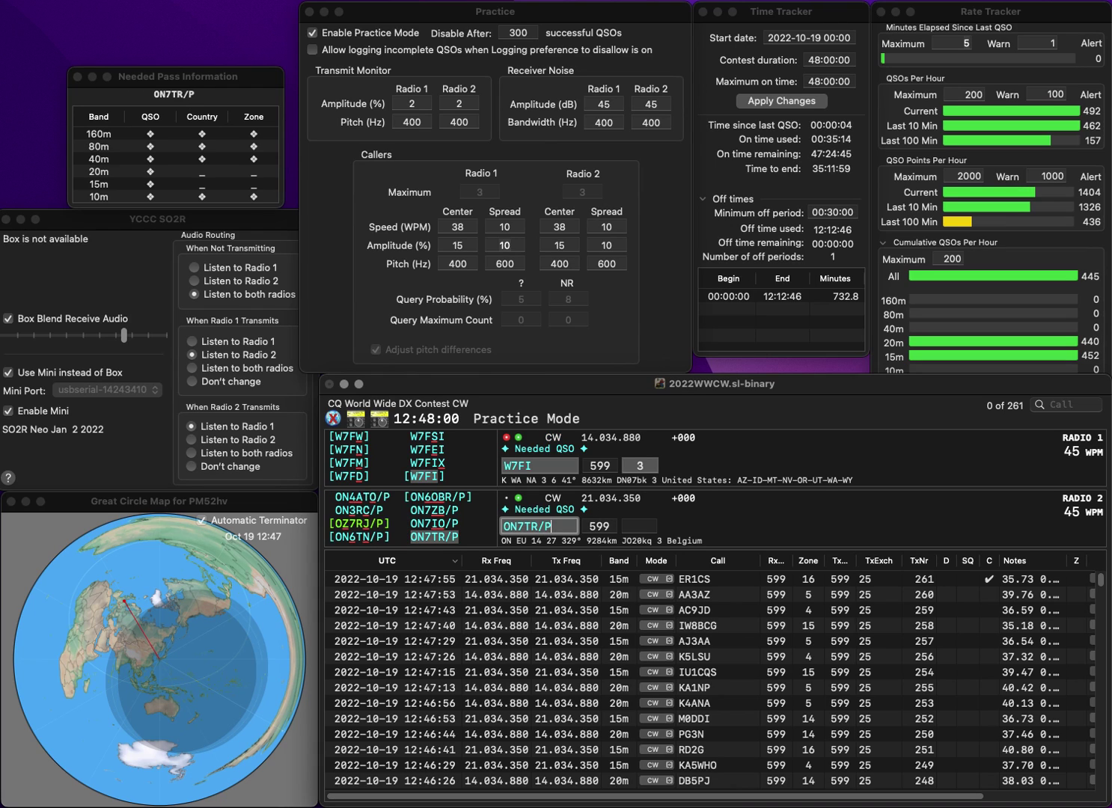
{"action": "key", "text": "Return"}
Log W7FI with zone 3 on radio 1 and ON7TR/P with zone 14 on radio 2
{"action": "key", "text": "Return"}
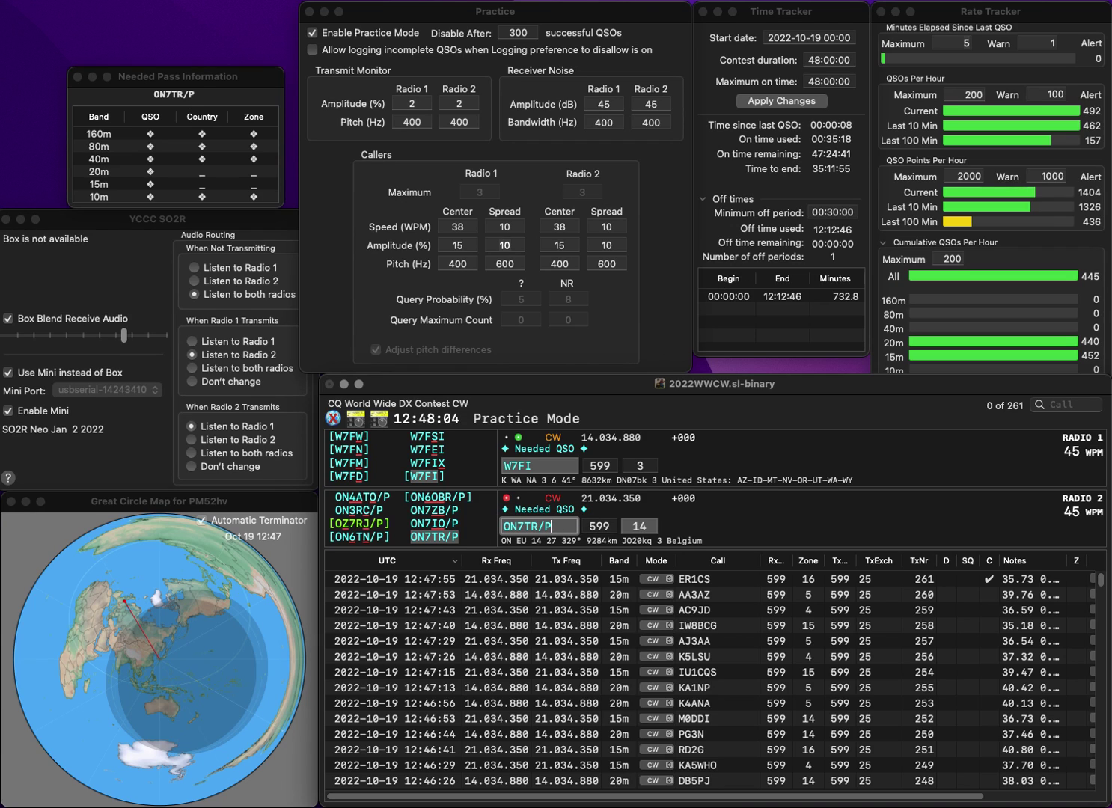
{"action": "key", "text": "space"}
{"action": "key", "text": "Return"}
{"action": "type", "text": "N"}
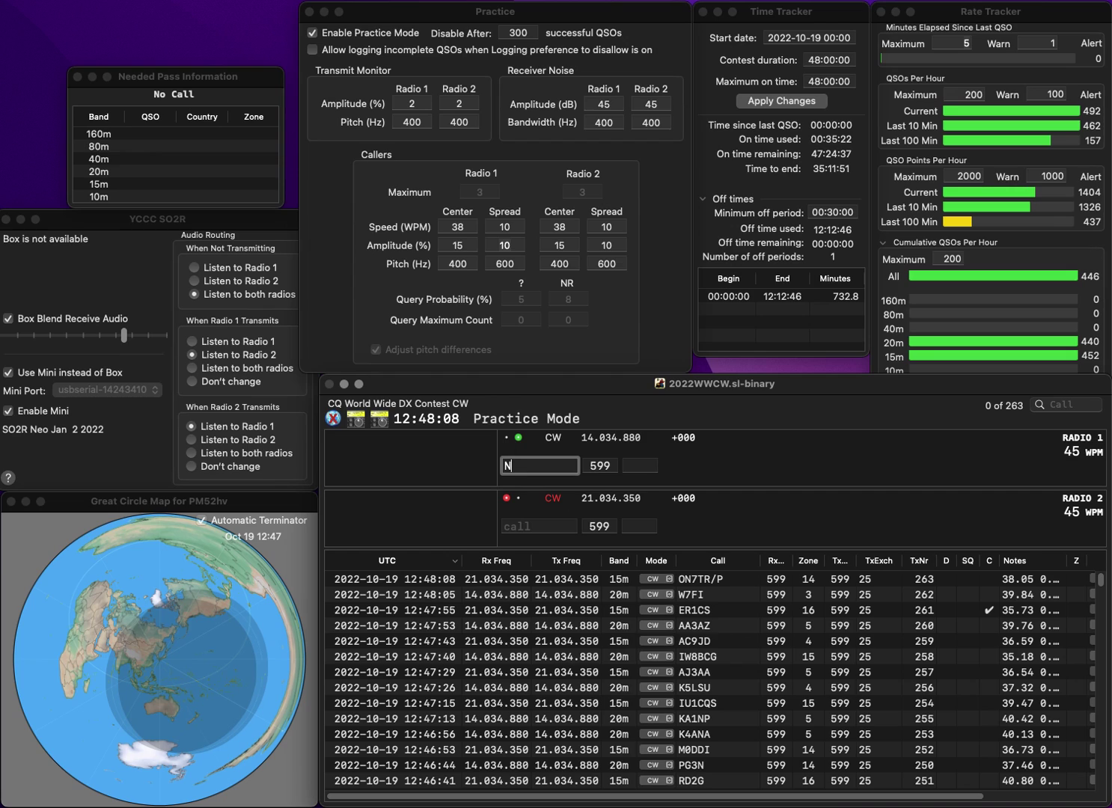
{"action": "type", "text": "9NA"}
{"action": "key", "text": "Return"}
{"action": "type", "text": "K"}
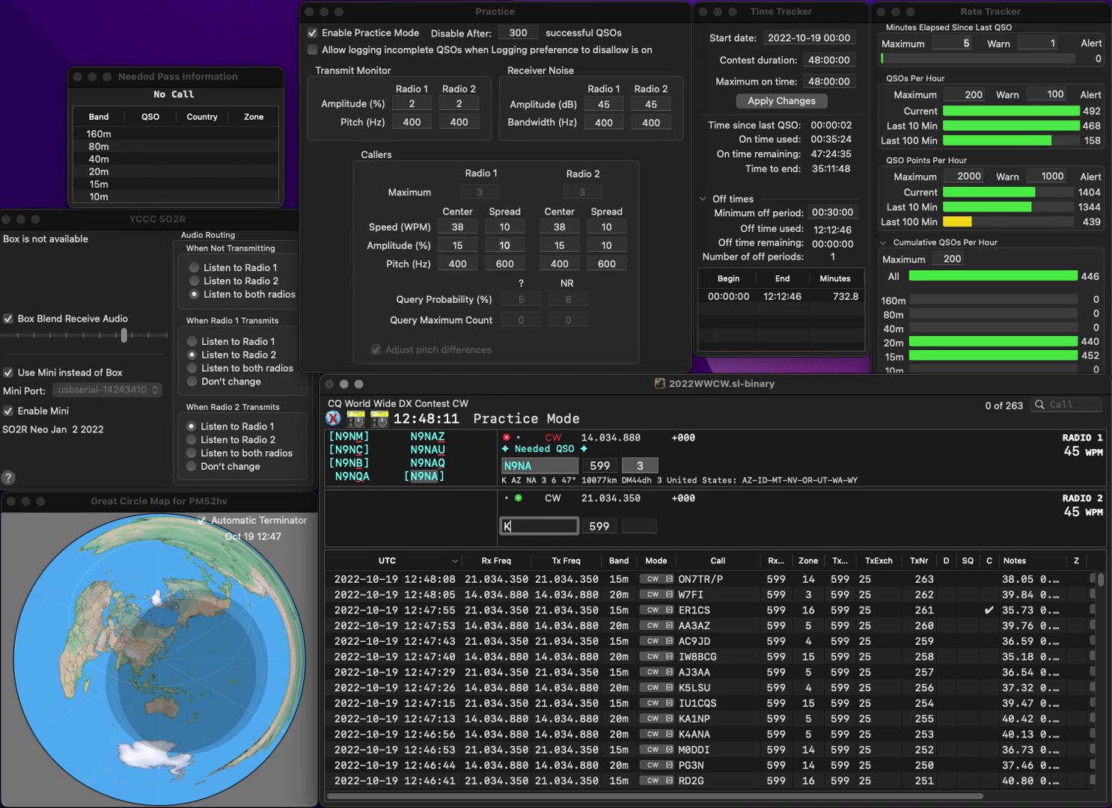
{"action": "type", "text": "E0WNX"}
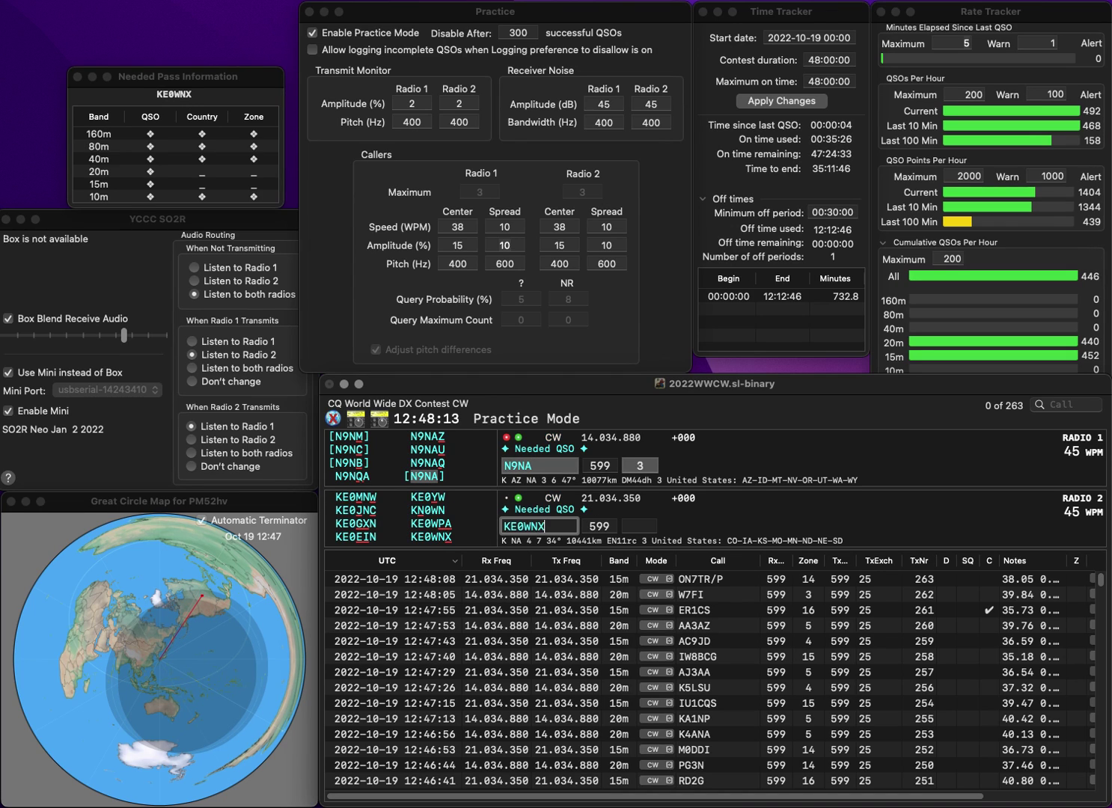
{"action": "key", "text": "Return"}
{"action": "key", "text": "Return"}
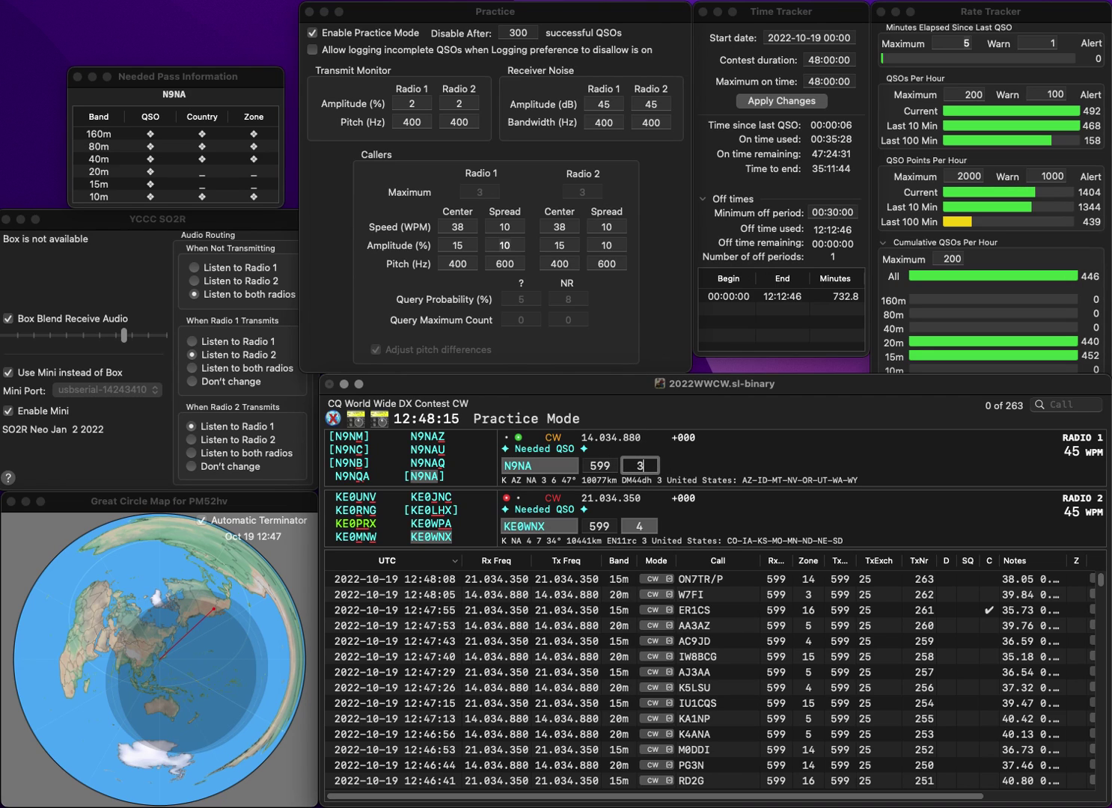
{"action": "key", "text": "Return"}
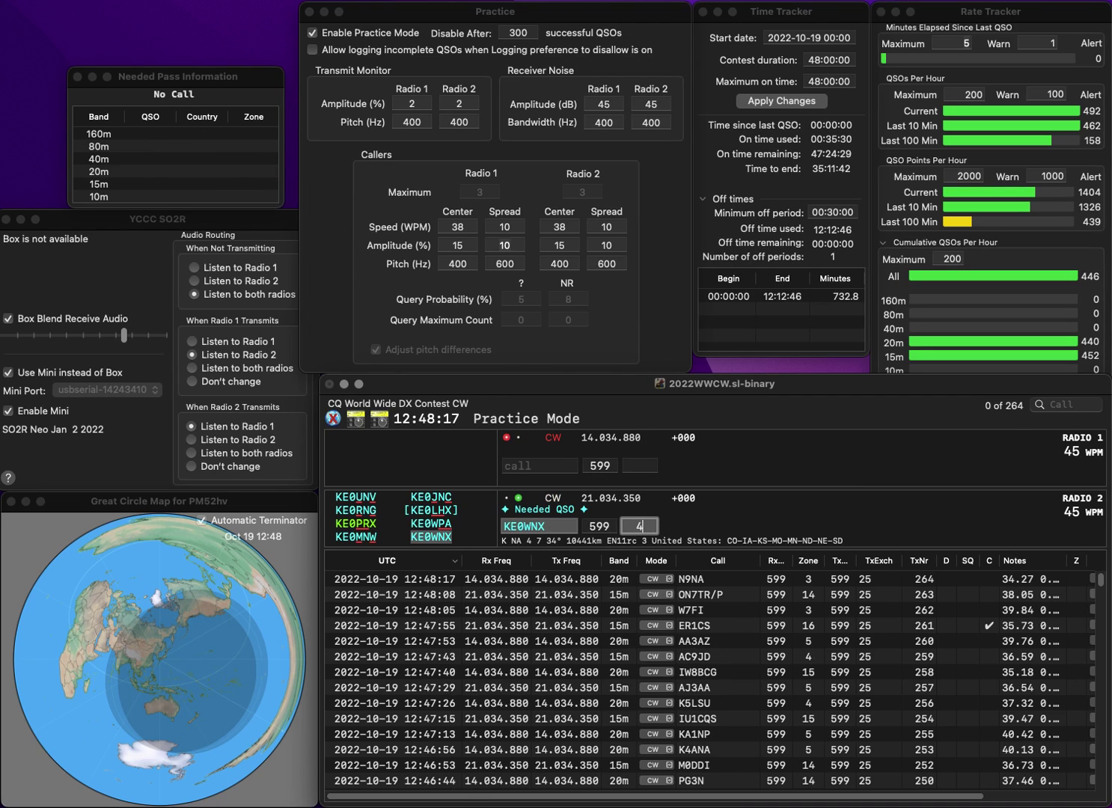
{"action": "key", "text": "Return"}
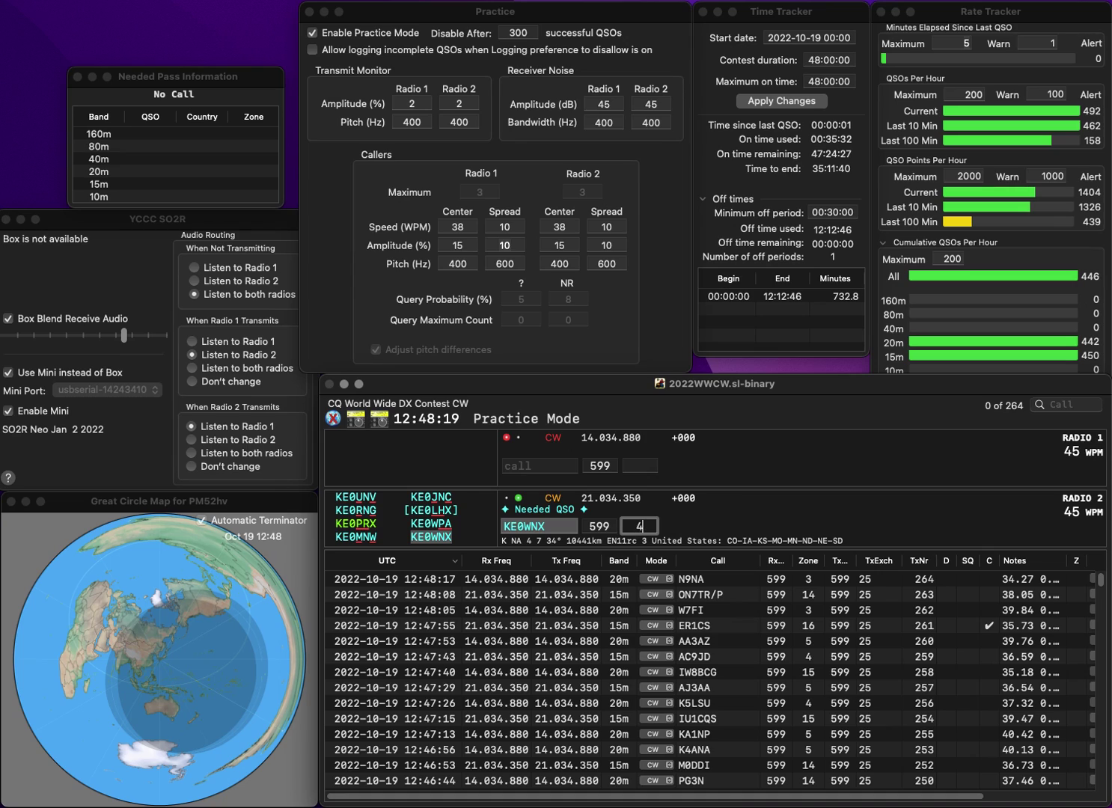
Answer the radio 1 caller as DK9CR, correct the call to RK9CR and resend the exchange
{"action": "type", "text": "K9CR"}
{"action": "key", "text": "Home"}
{"action": "type", "text": "D"}
{"action": "key", "text": "Return"}
{"action": "key", "text": "Up"}
{"action": "key", "text": "BackSpace"}
{"action": "type", "text": "R"}
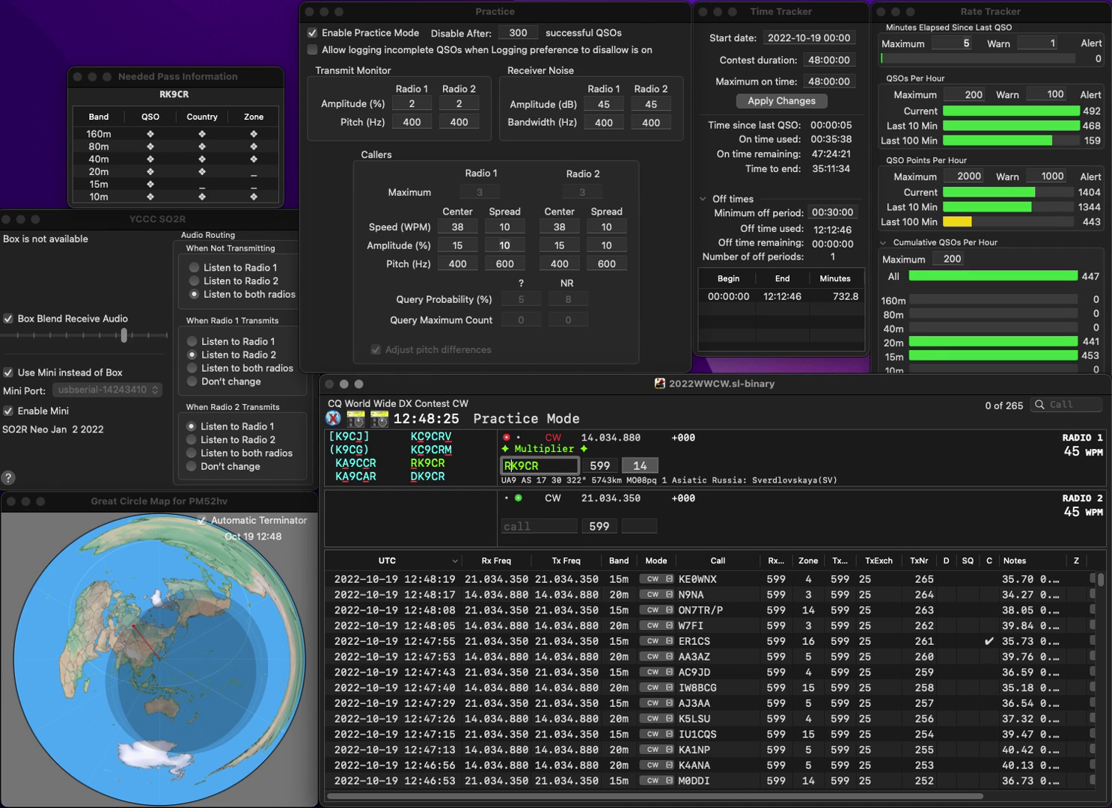
{"action": "key", "text": "Return"}
{"action": "type", "text": "PA3G"}
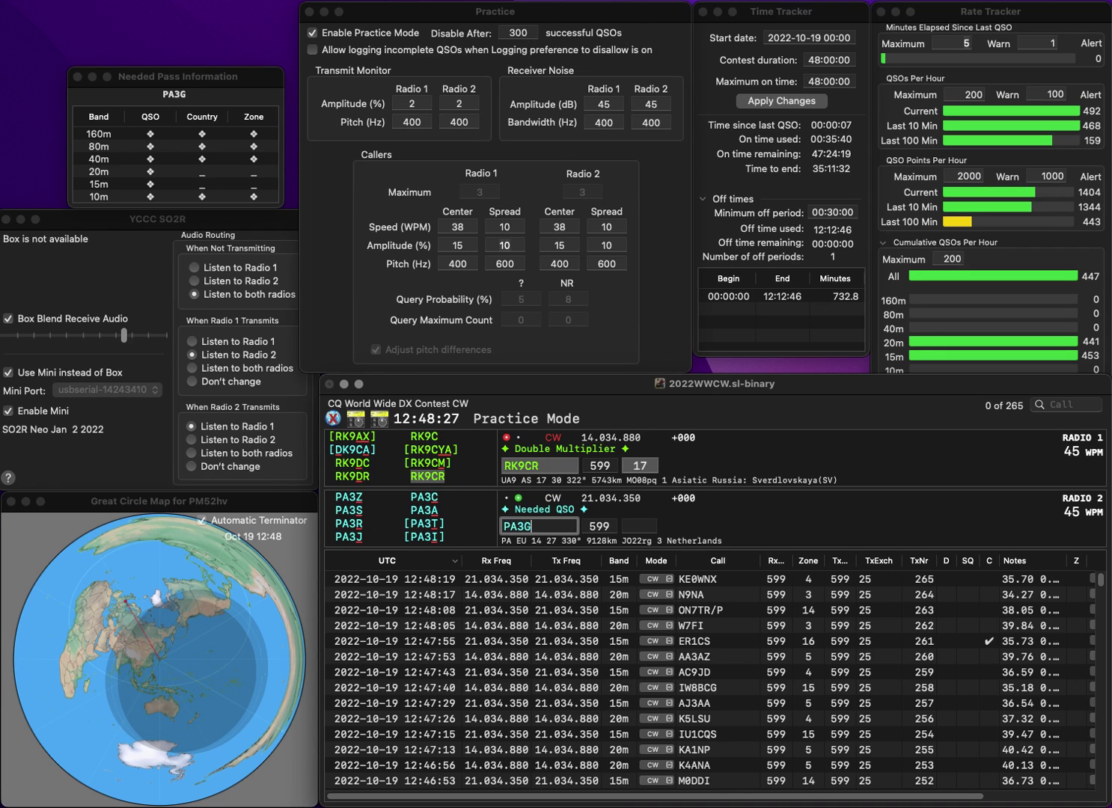
{"action": "type", "text": "DY"}
{"action": "key", "text": "Return"}
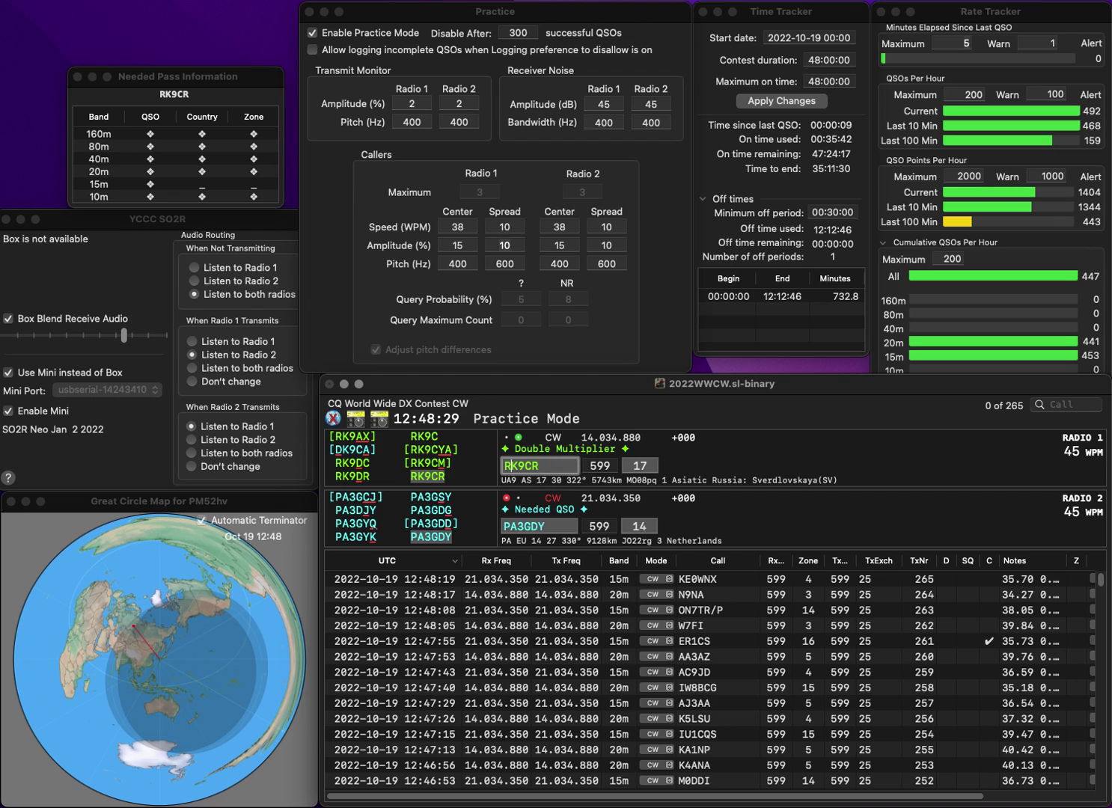
{"action": "key", "text": "Return"}
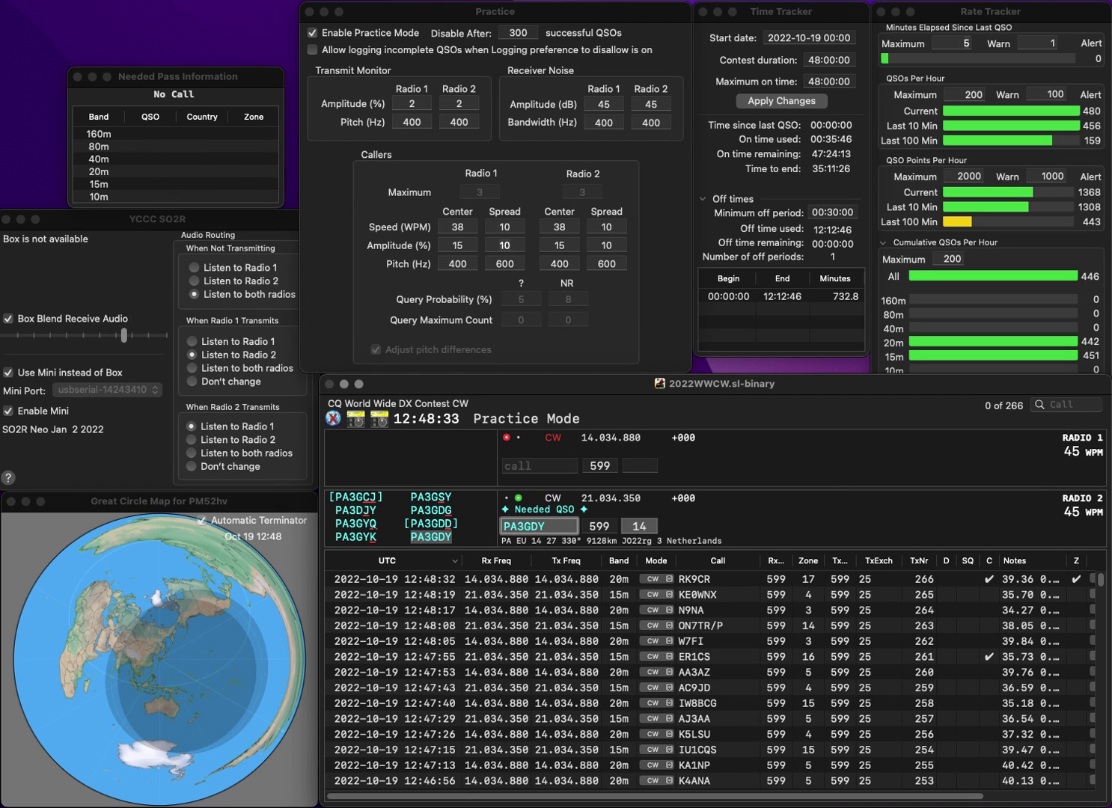
{"action": "key", "text": "space"}
{"action": "key", "text": "Return"}
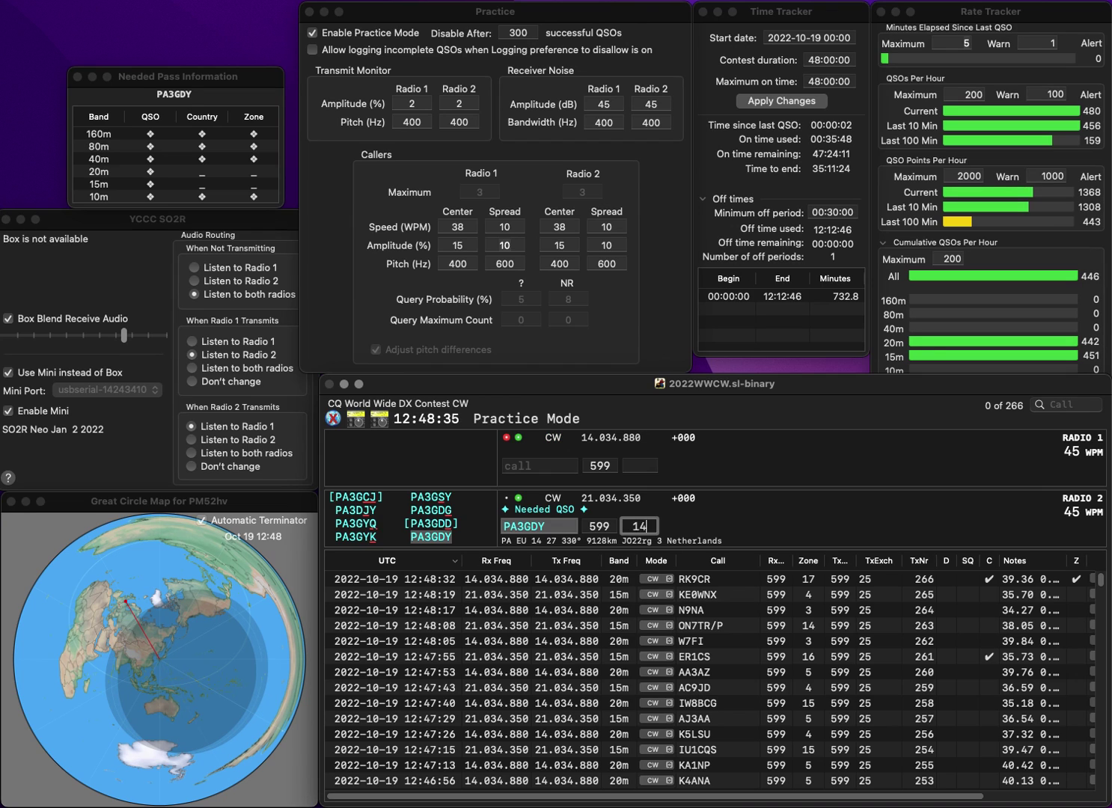
Enter the partial call 5IB on radio 1 and send it to the caller
{"action": "type", "text": "EM65"}
{"action": "type", "text": "IB"}
{"action": "key", "text": "Home"}
{"action": "key", "text": "Delete"}
{"action": "key", "text": "Delete"}
{"action": "key", "text": "Delete"}
{"action": "key", "text": "Return"}
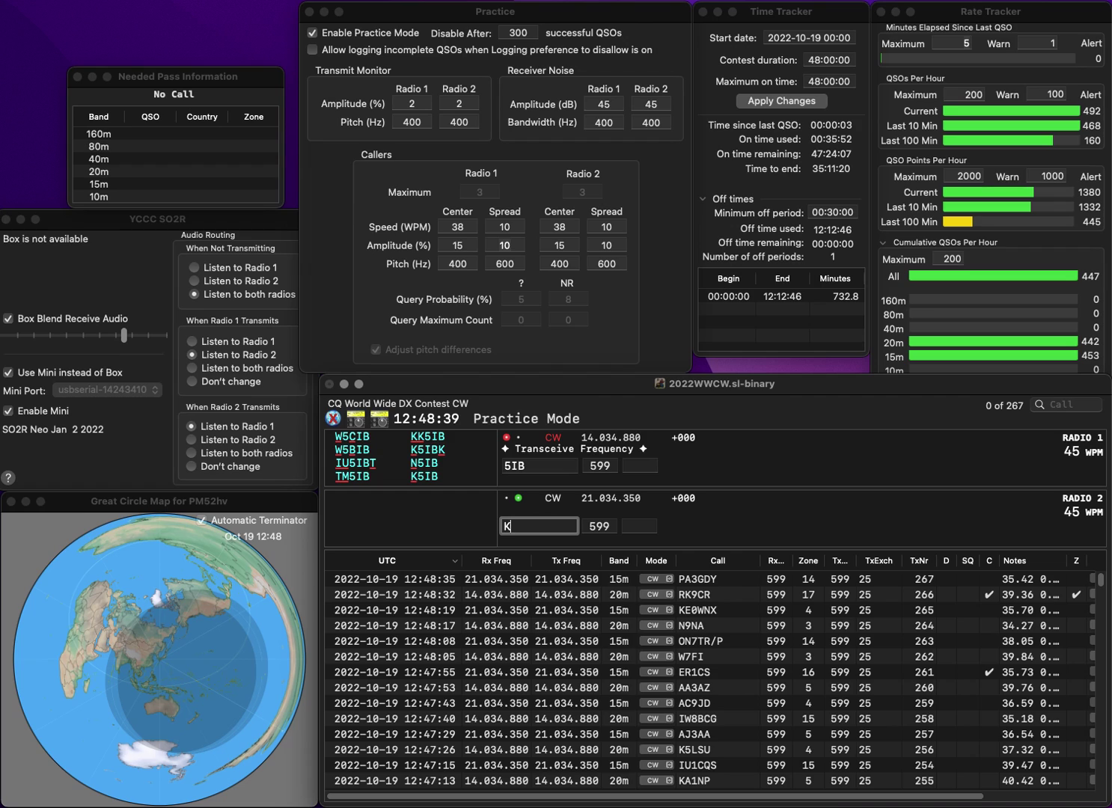
Answer and log K5LCY with zone 4 on radio 2 and the completed call TM5IB with zone 14 on radio 1
{"action": "type", "text": "K5LCY"}
{"action": "key", "text": "Return"}
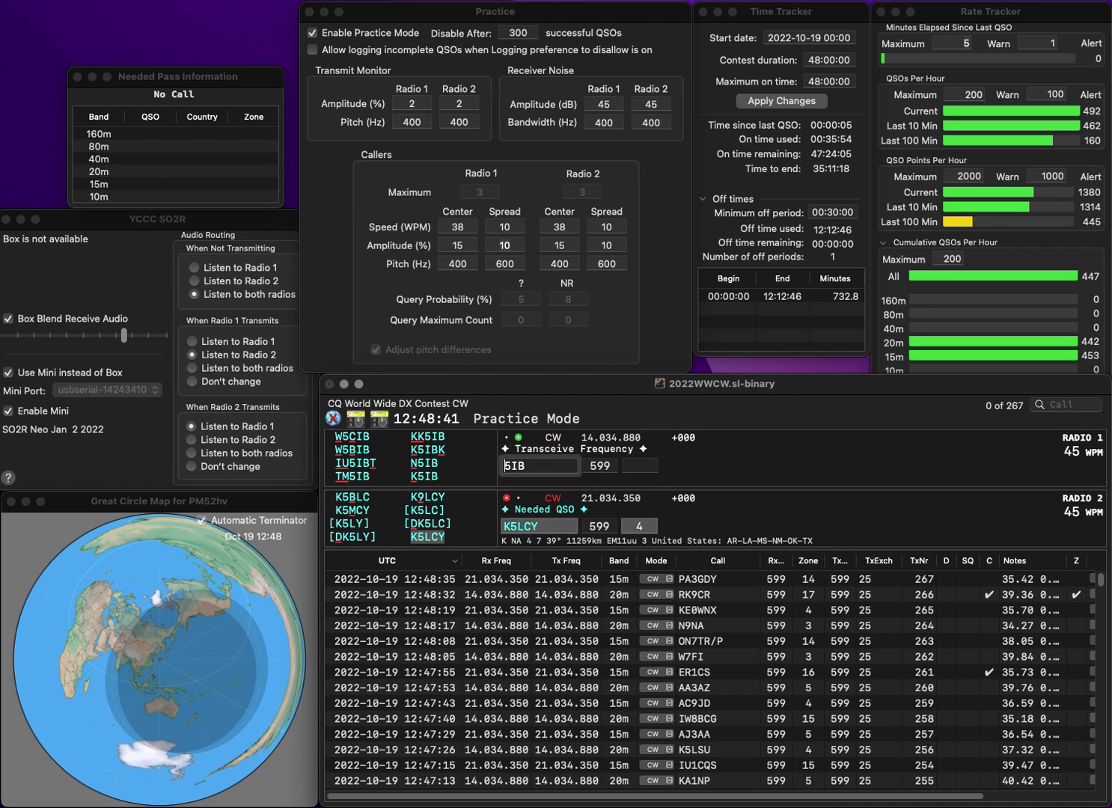
{"action": "type", "text": "TM"}
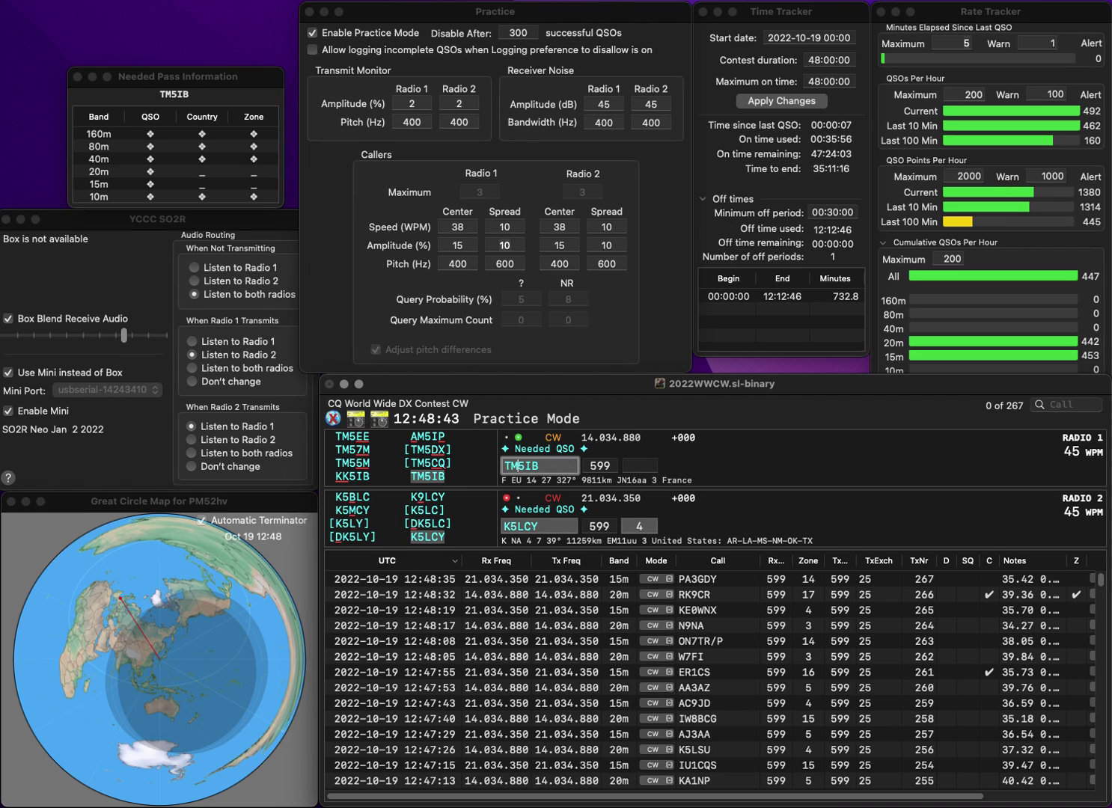
{"action": "key", "text": "Return"}
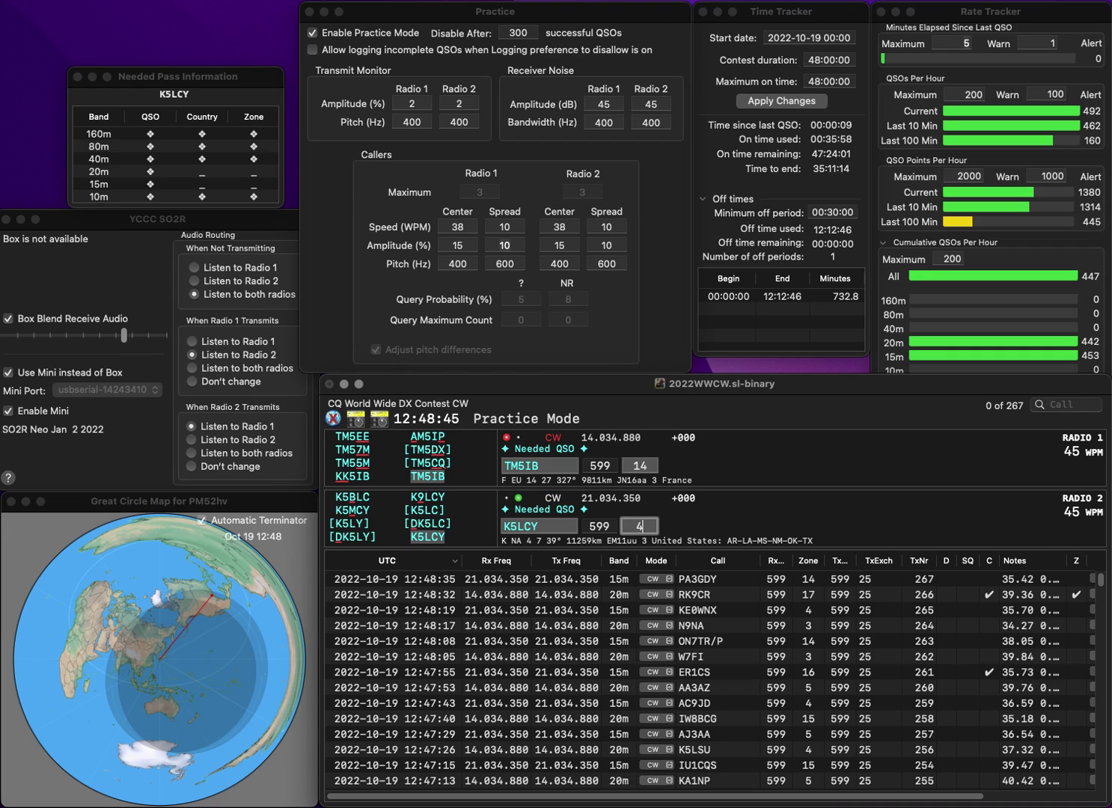
{"action": "key", "text": "Return"}
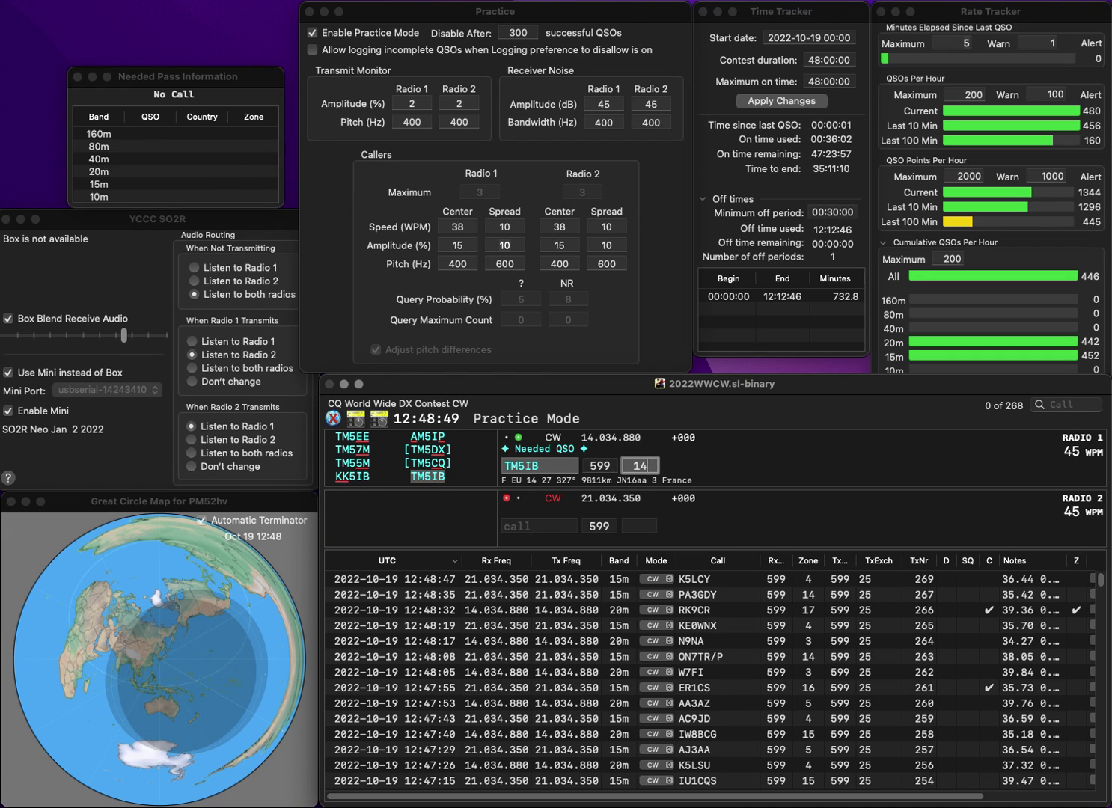
{"action": "key", "text": "Return"}
Enter the partial call PEPX on radio 2 and send it to the caller
{"action": "type", "text": "SP"}
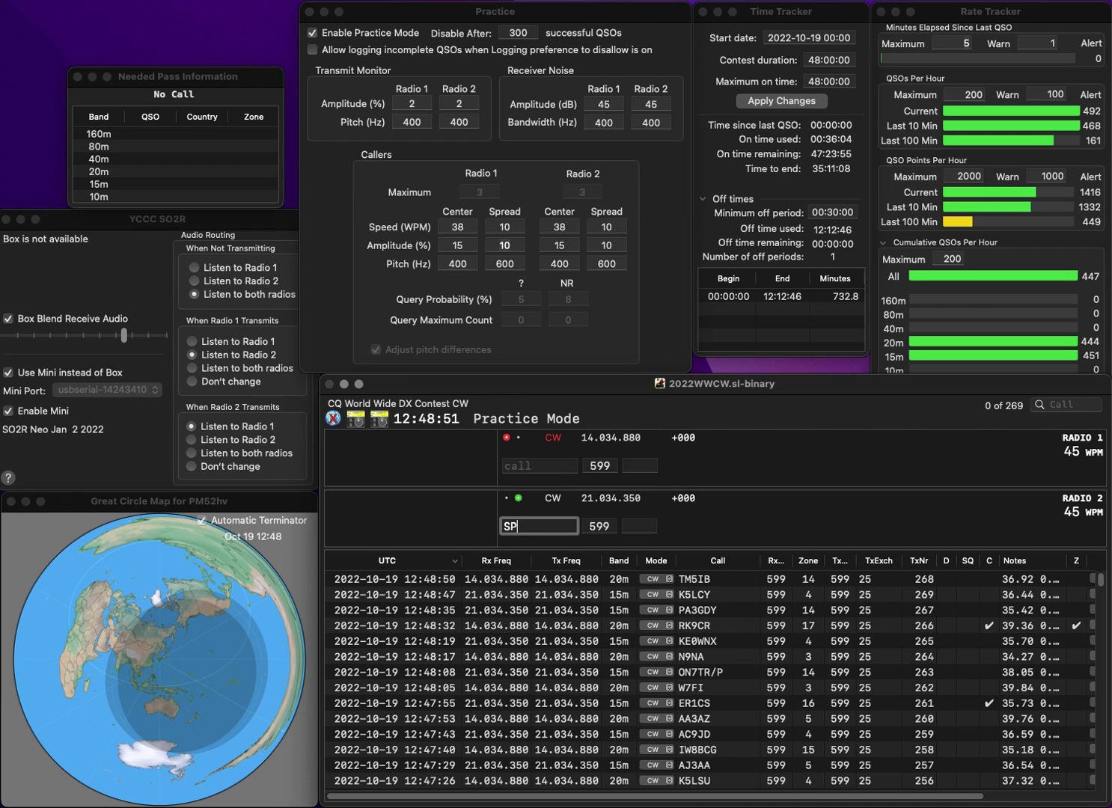
{"action": "type", "text": "EPW"}
{"action": "key", "text": "BackSpace"}
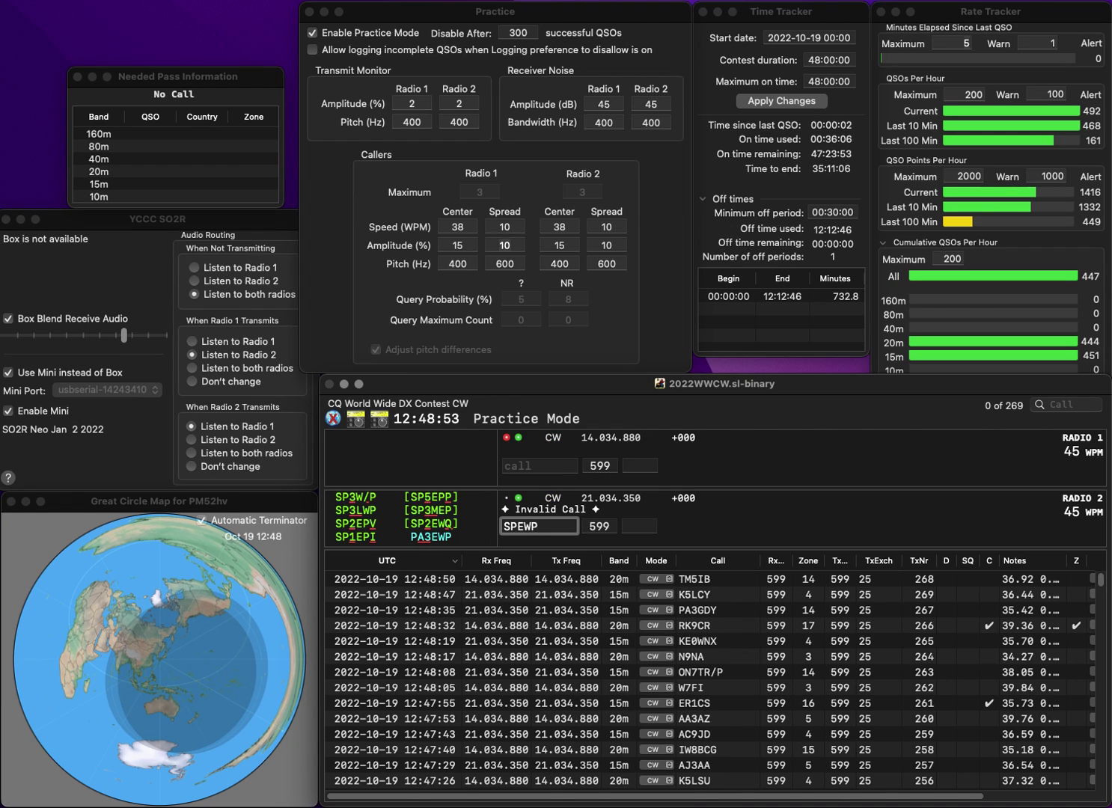
{"action": "type", "text": "X"}
{"action": "key", "text": "Home"}
{"action": "key", "text": "Delete"}
{"action": "key", "text": "Return"}
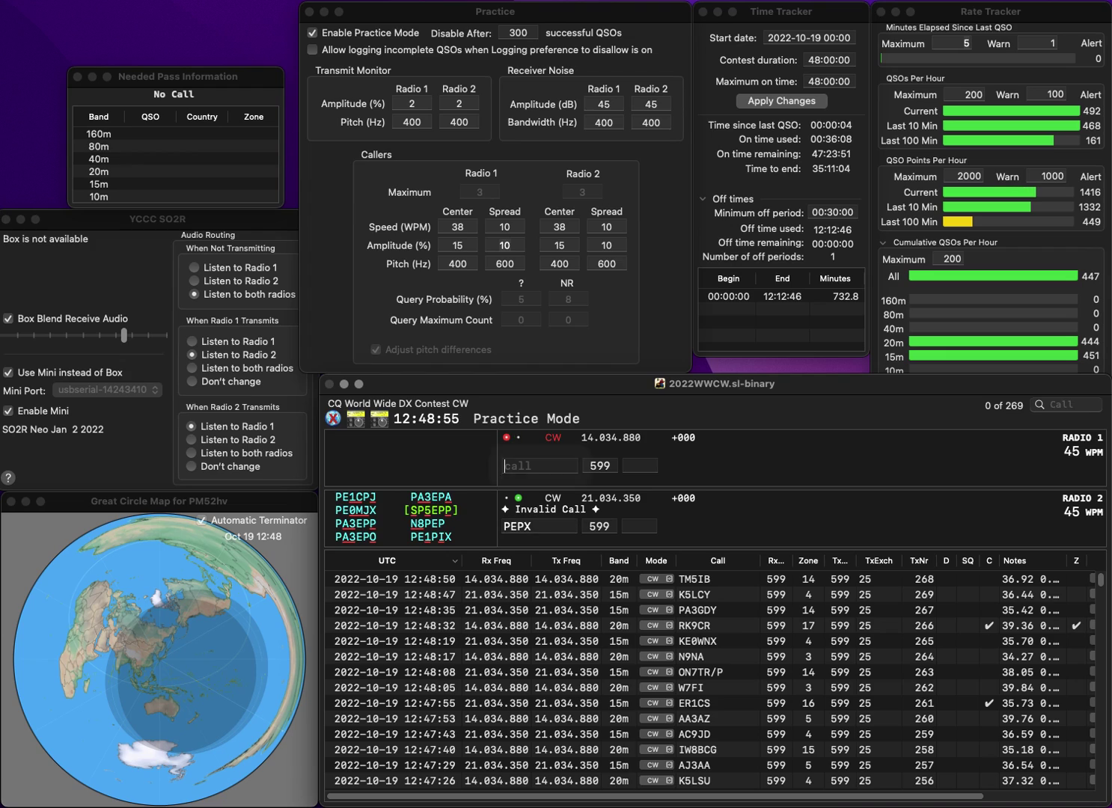
Answer and log W8LJZ with zone 4 on radio 1 and the corrected call IZ8EPX with zone 15 on radio 2
{"action": "type", "text": "W8LJZ"}
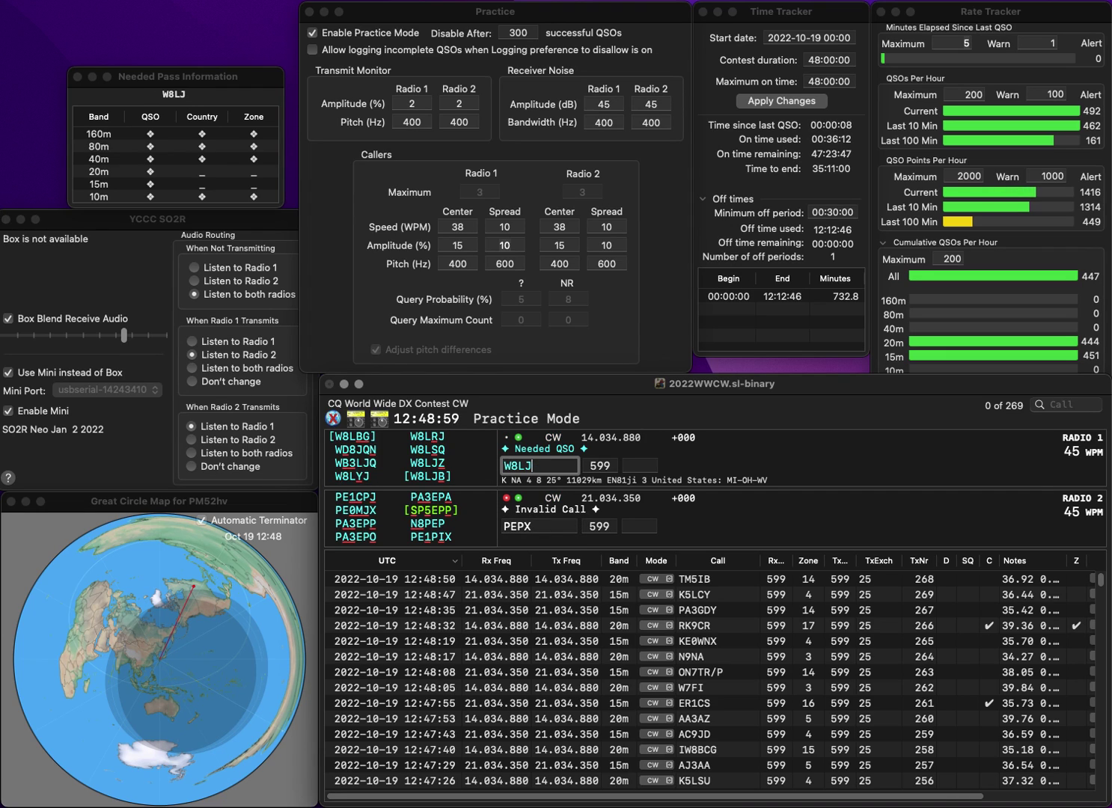
{"action": "key", "text": "Return"}
{"action": "key", "text": "Delete"}
{"action": "type", "text": "IZ"}
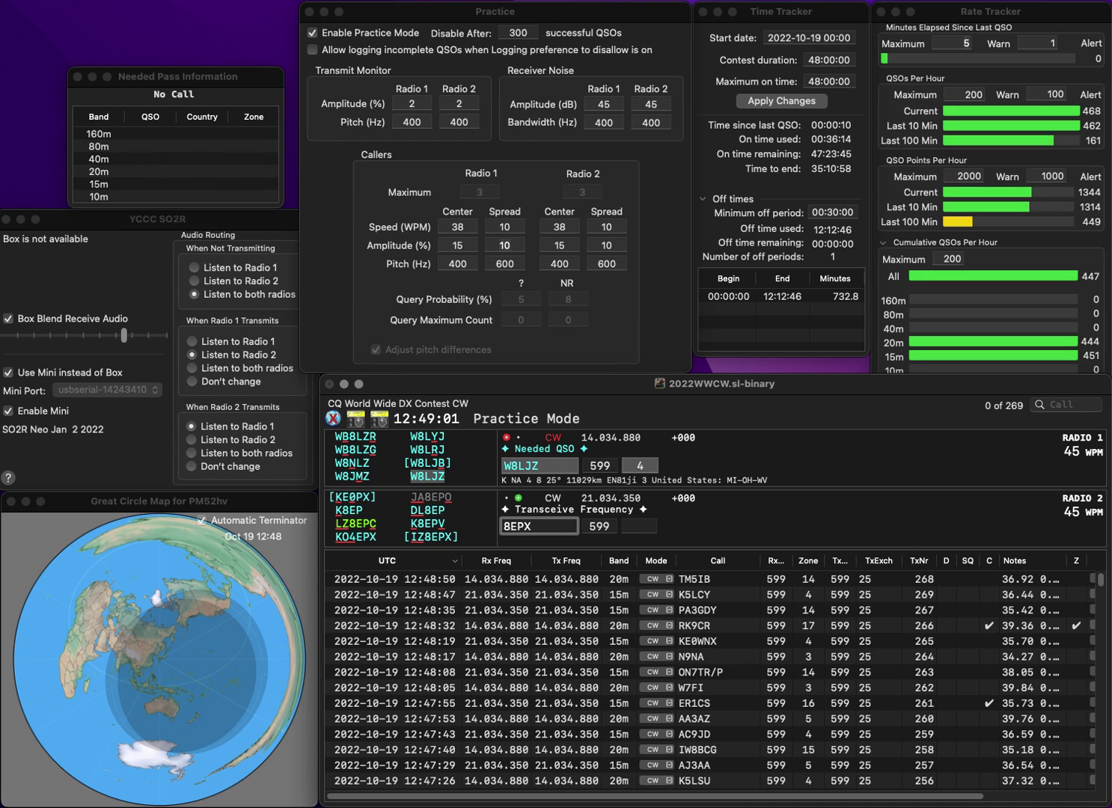
{"action": "type", "text": "8"}
{"action": "key", "text": "Return"}
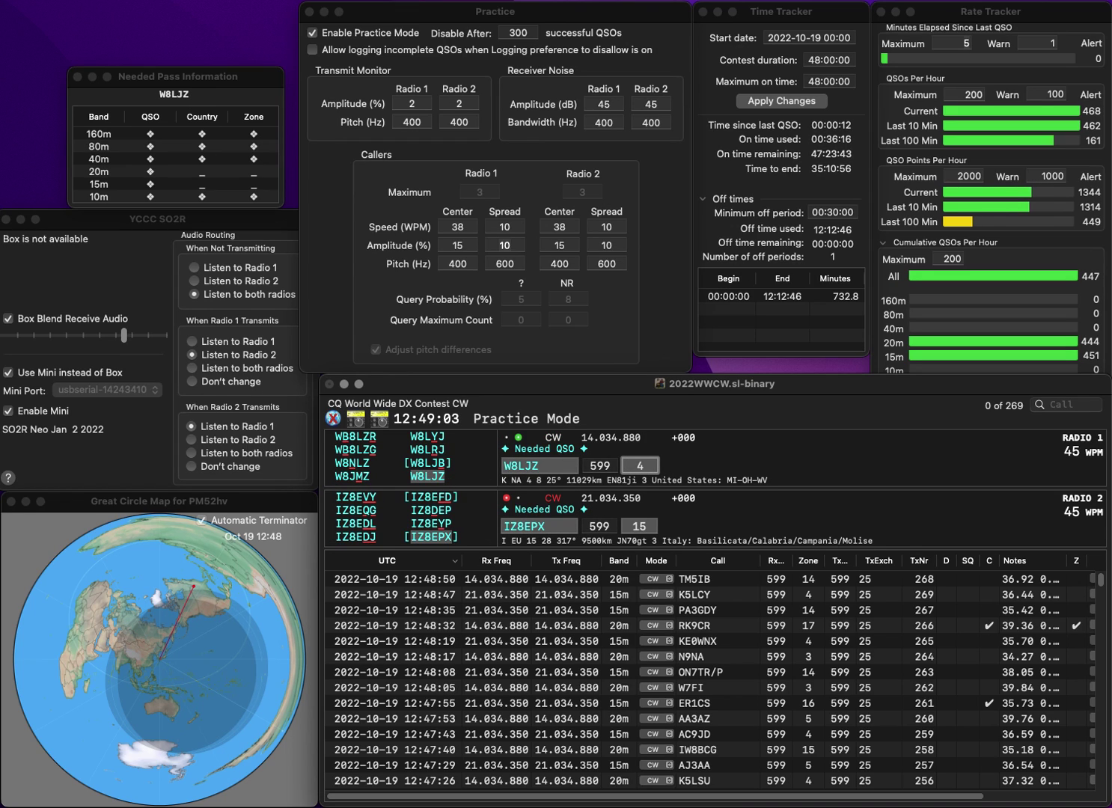
{"action": "key", "text": "Return"}
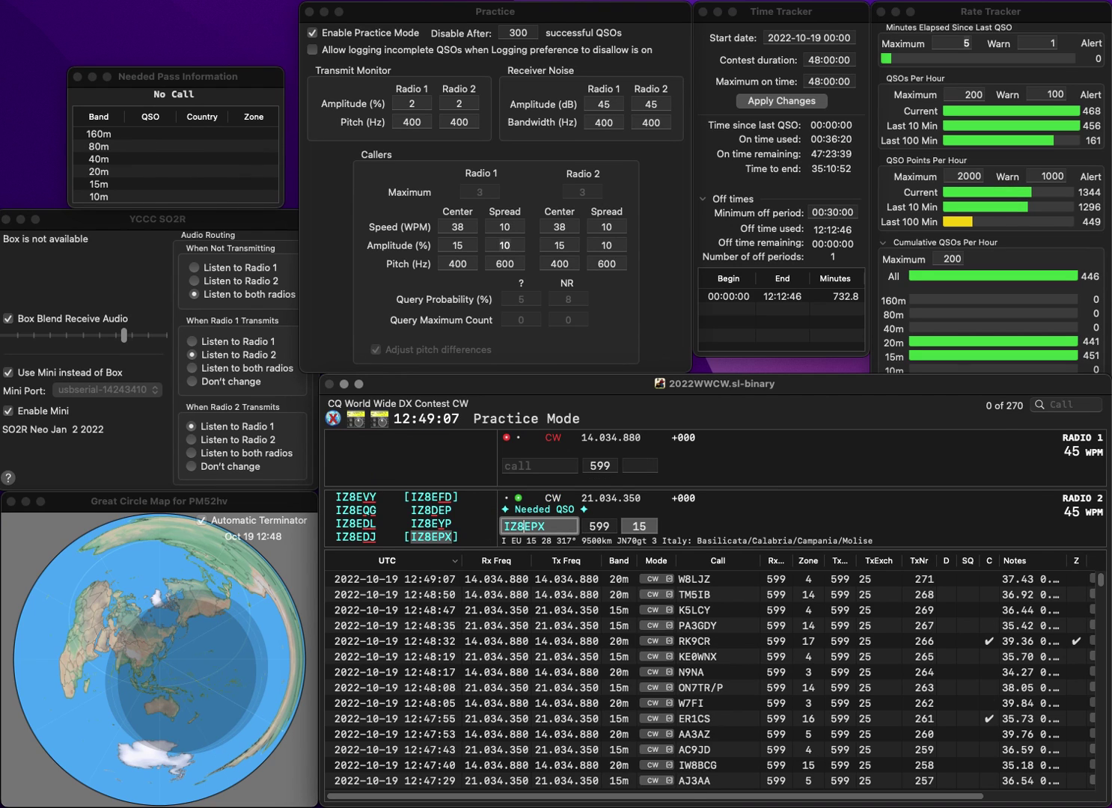
{"action": "key", "text": "Return"}
{"action": "type", "text": "OK2RN"}
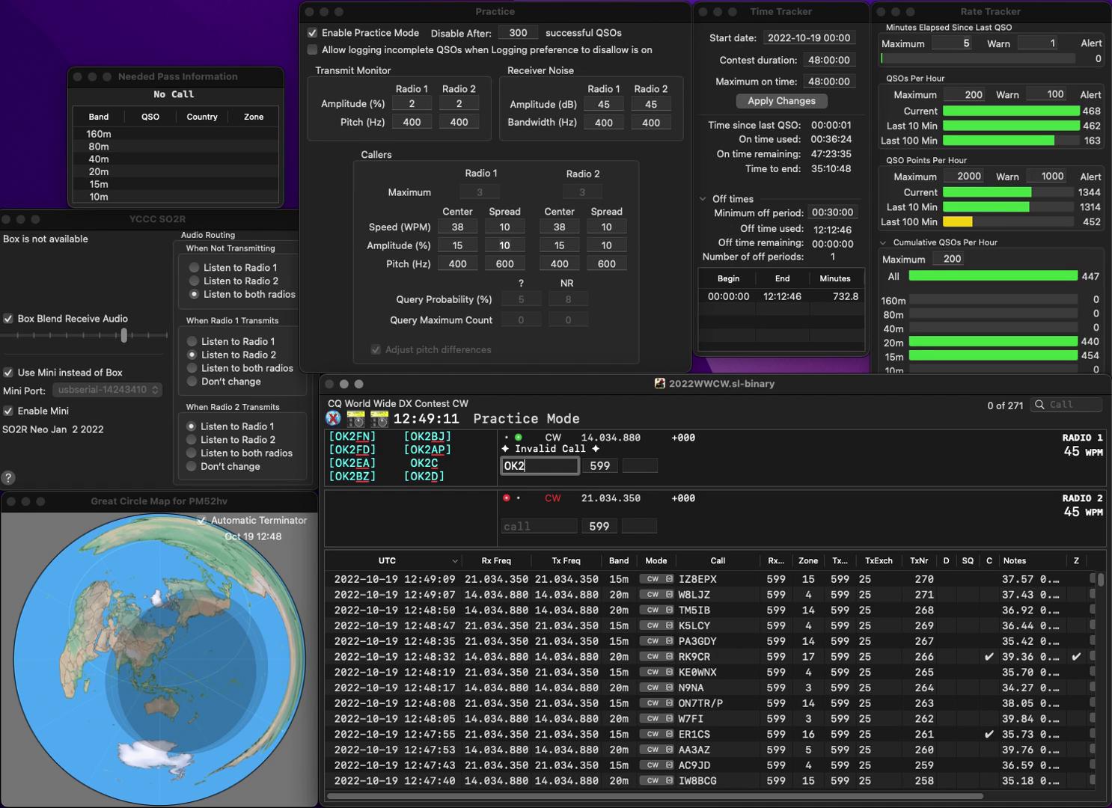
{"action": "key", "text": "Return"}
{"action": "type", "text": "SP6"}
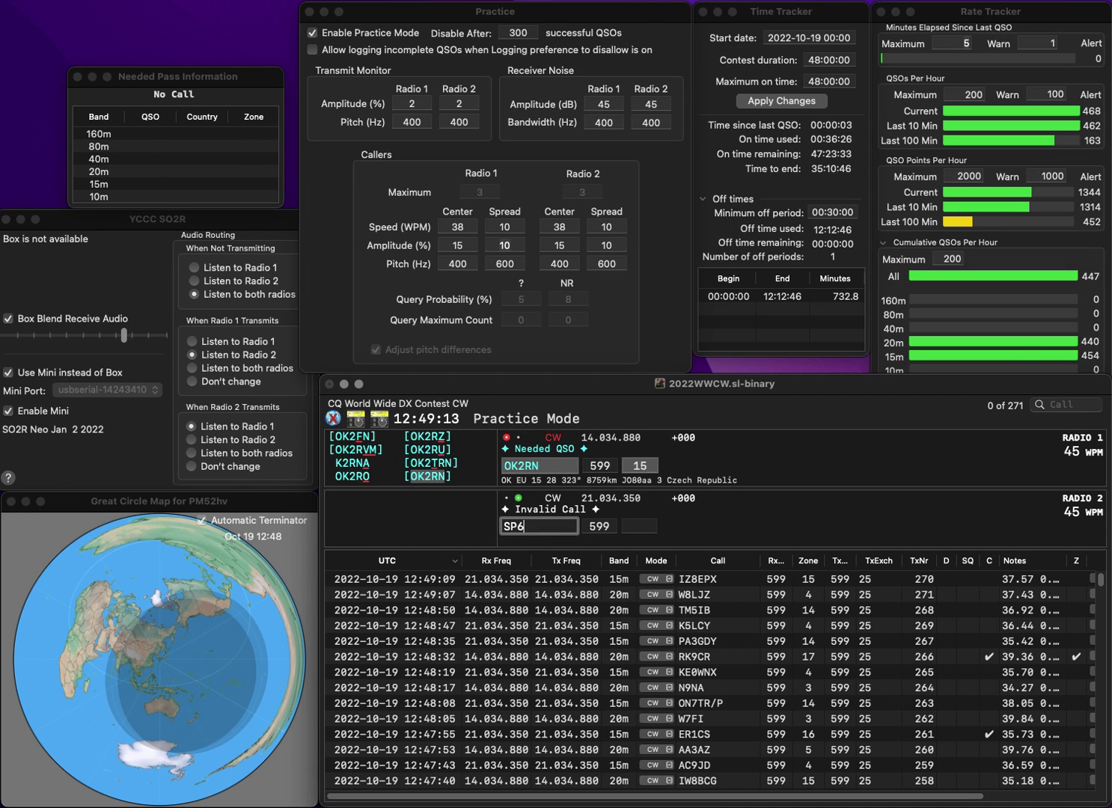
{"action": "type", "text": "PF"}
{"action": "key", "text": "Return"}
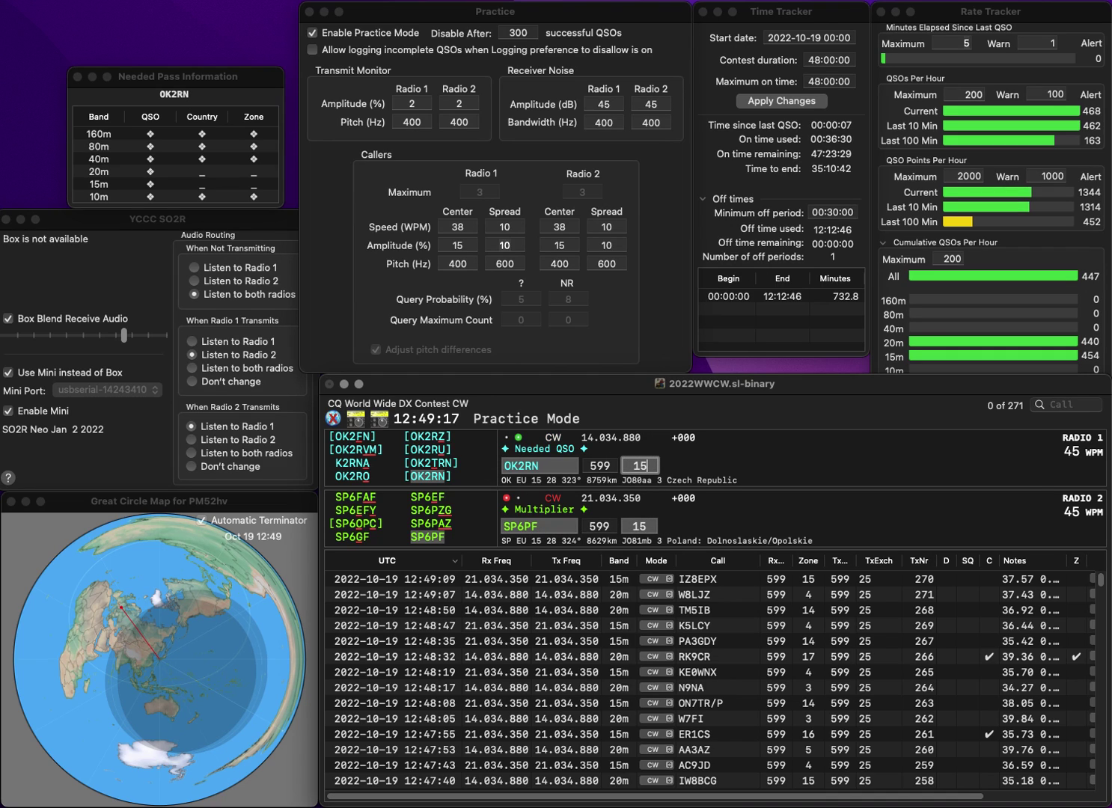
{"action": "key", "text": "Return"}
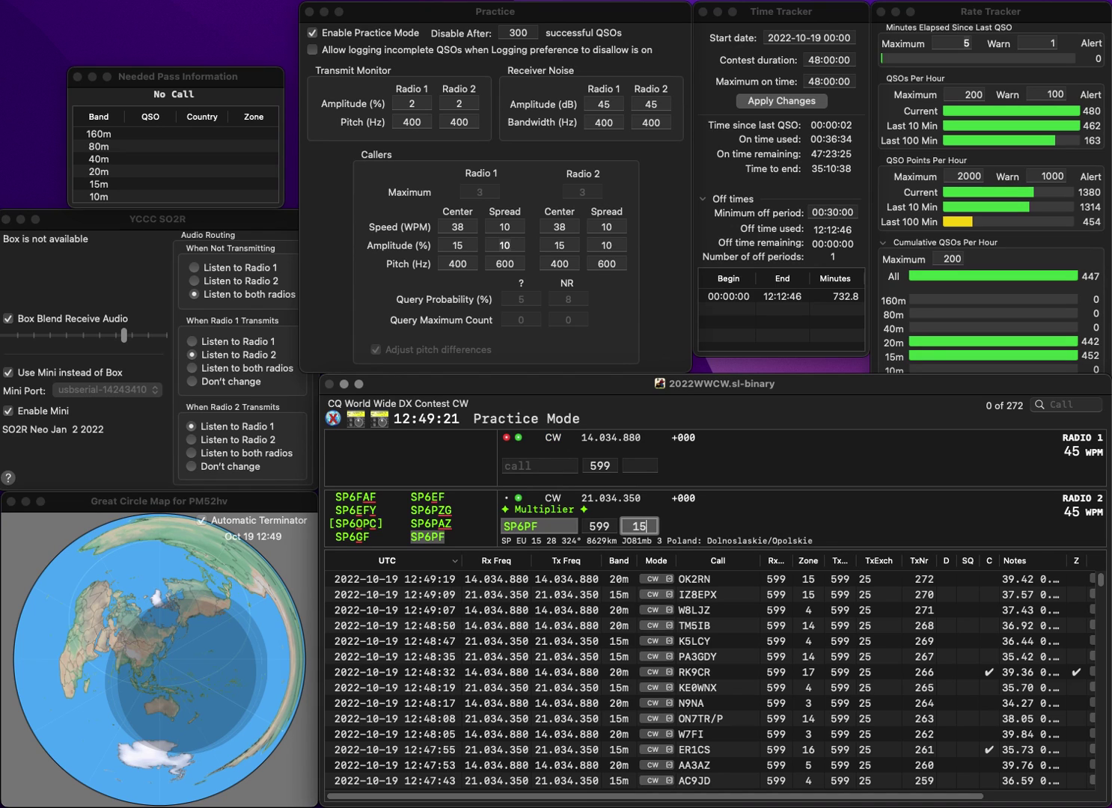
{"action": "key", "text": "Return"}
{"action": "type", "text": "KDL1CF"}
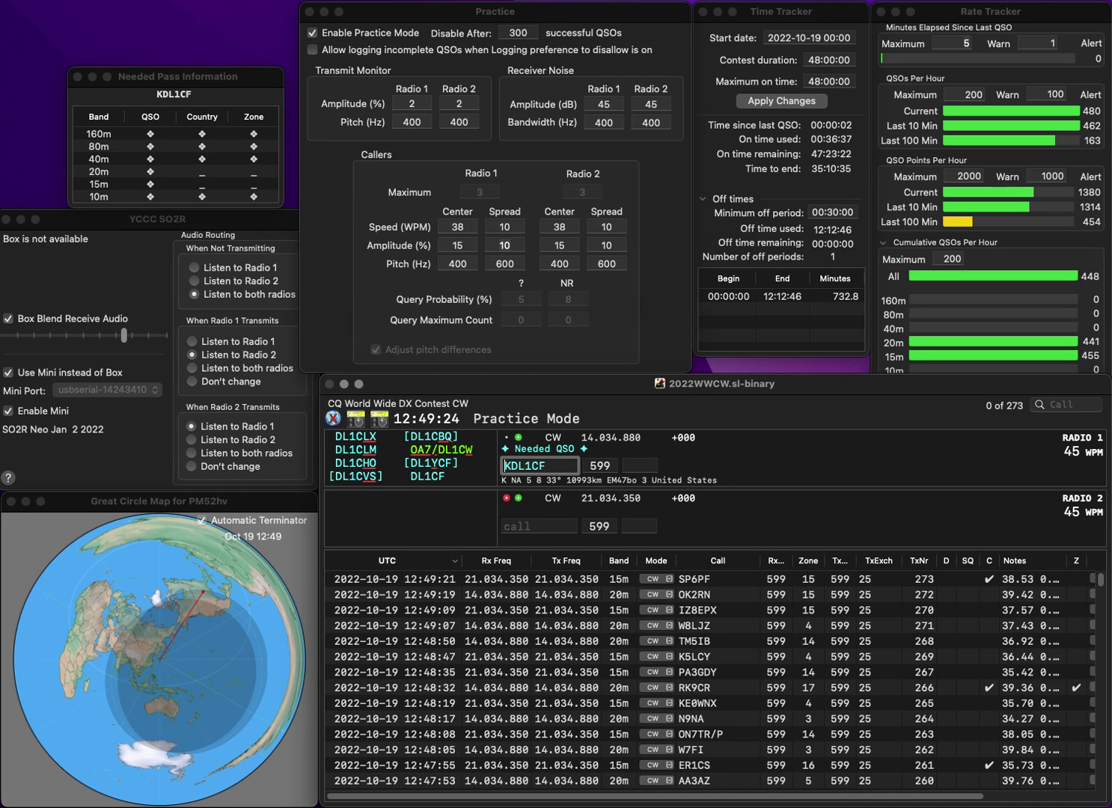
{"action": "key", "text": "Home"}
{"action": "key", "text": "Delete"}
{"action": "key", "text": "Return"}
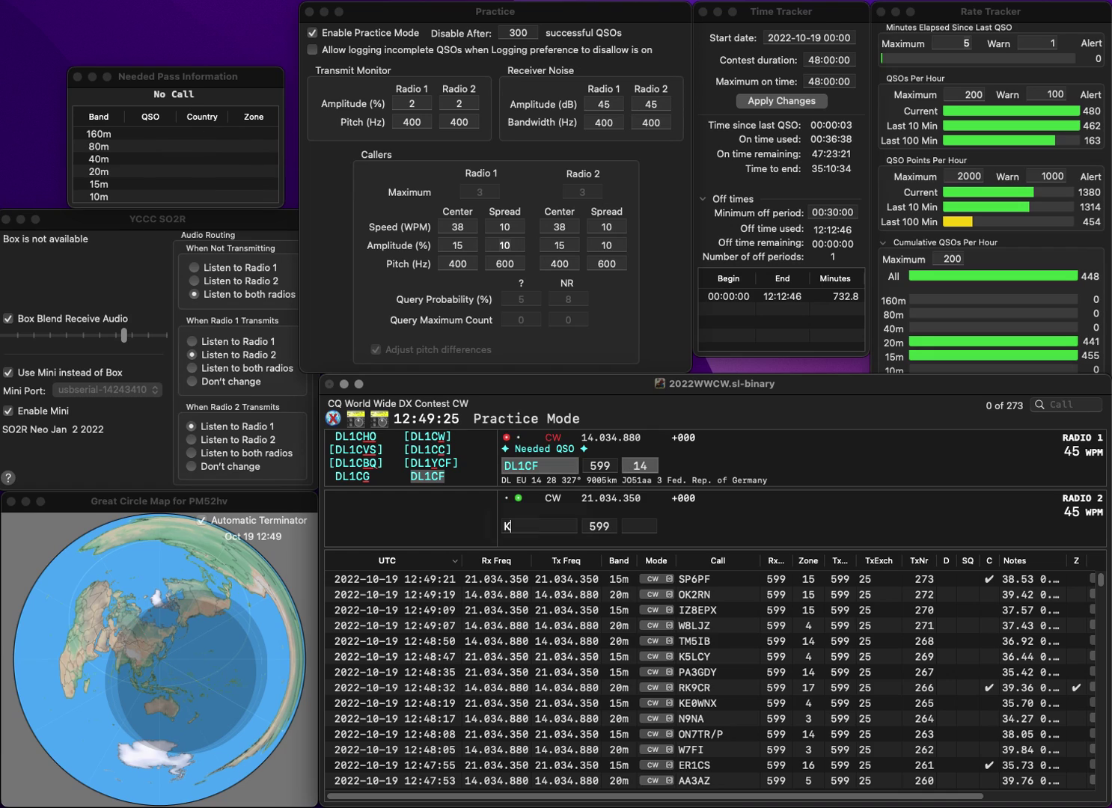
{"action": "type", "text": "KO4FFA"}
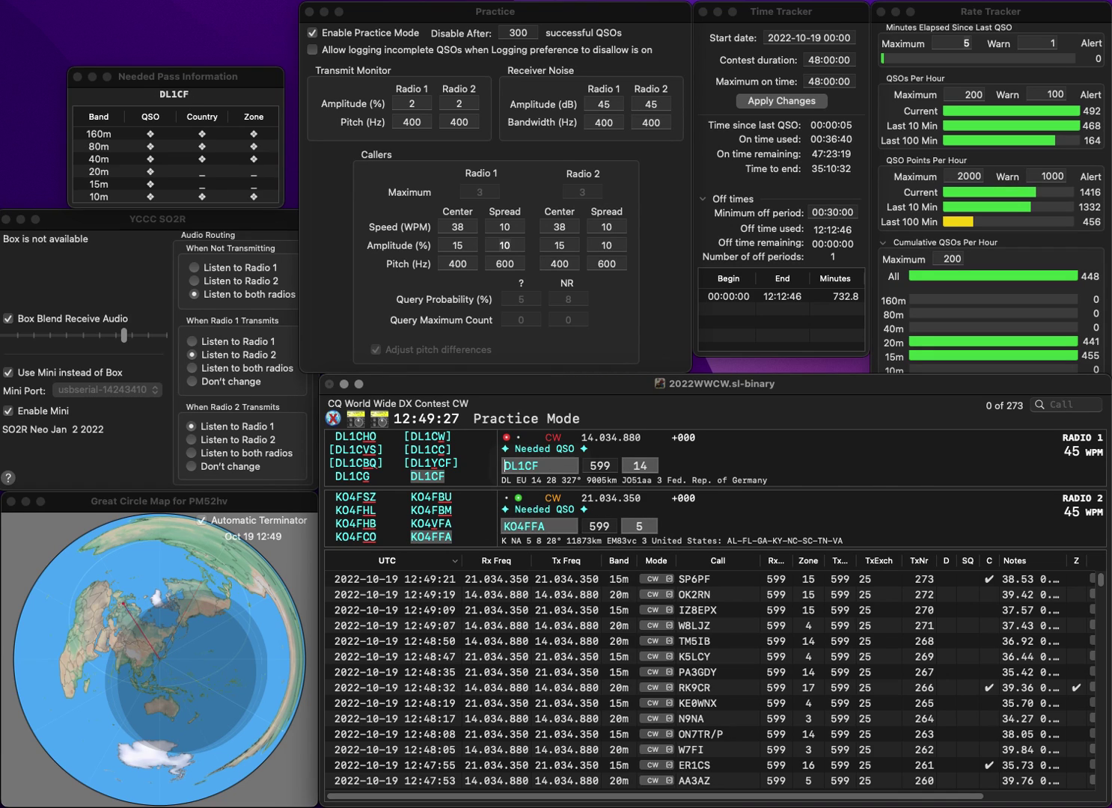
{"action": "key", "text": "Return"}
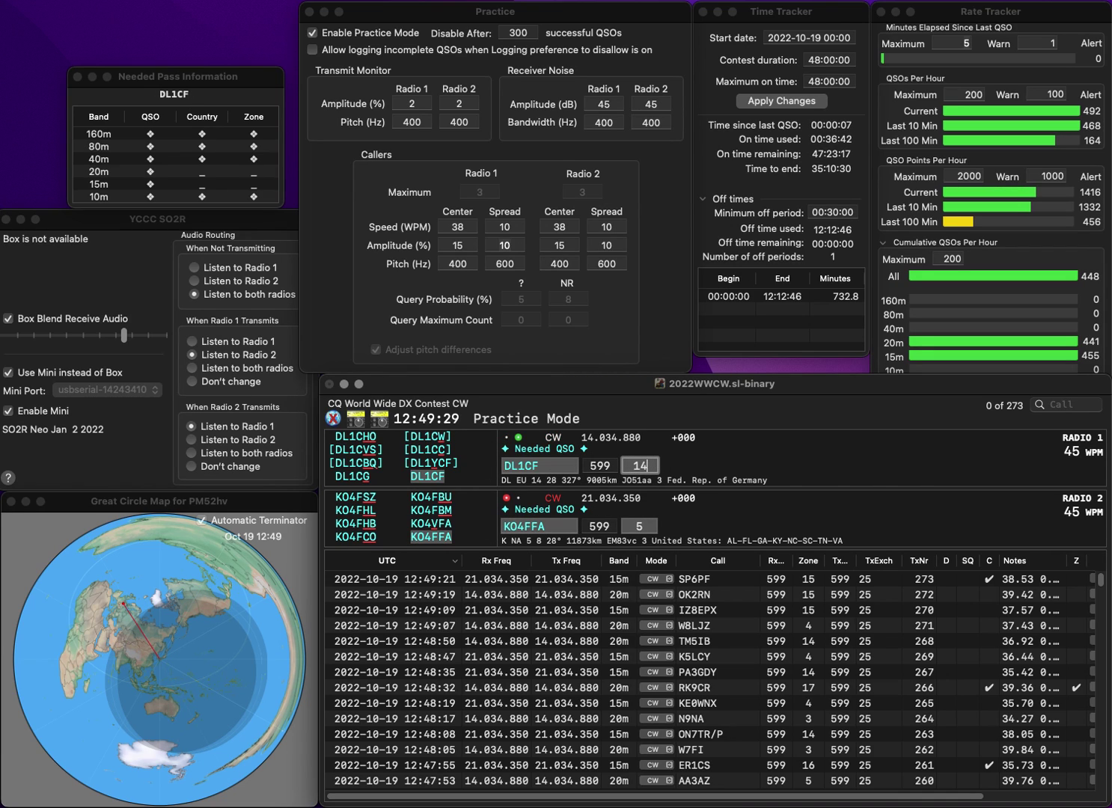
{"action": "key", "text": "Return"}
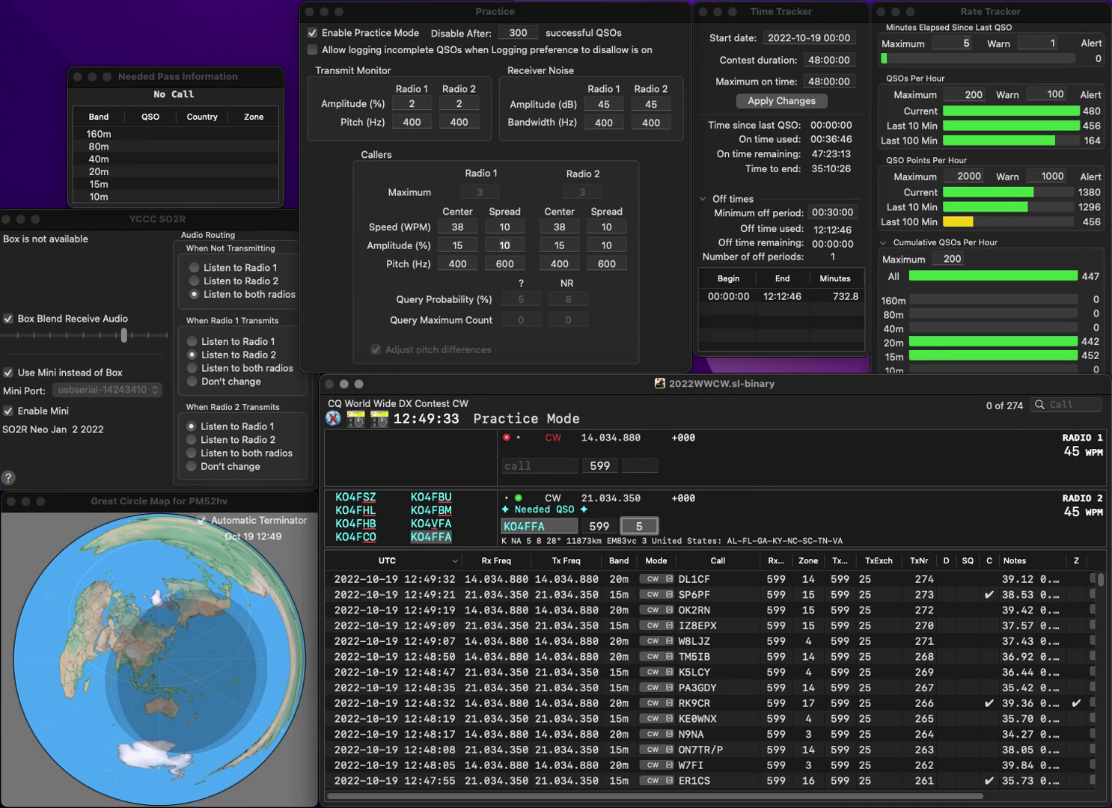
{"action": "key", "text": "Return"}
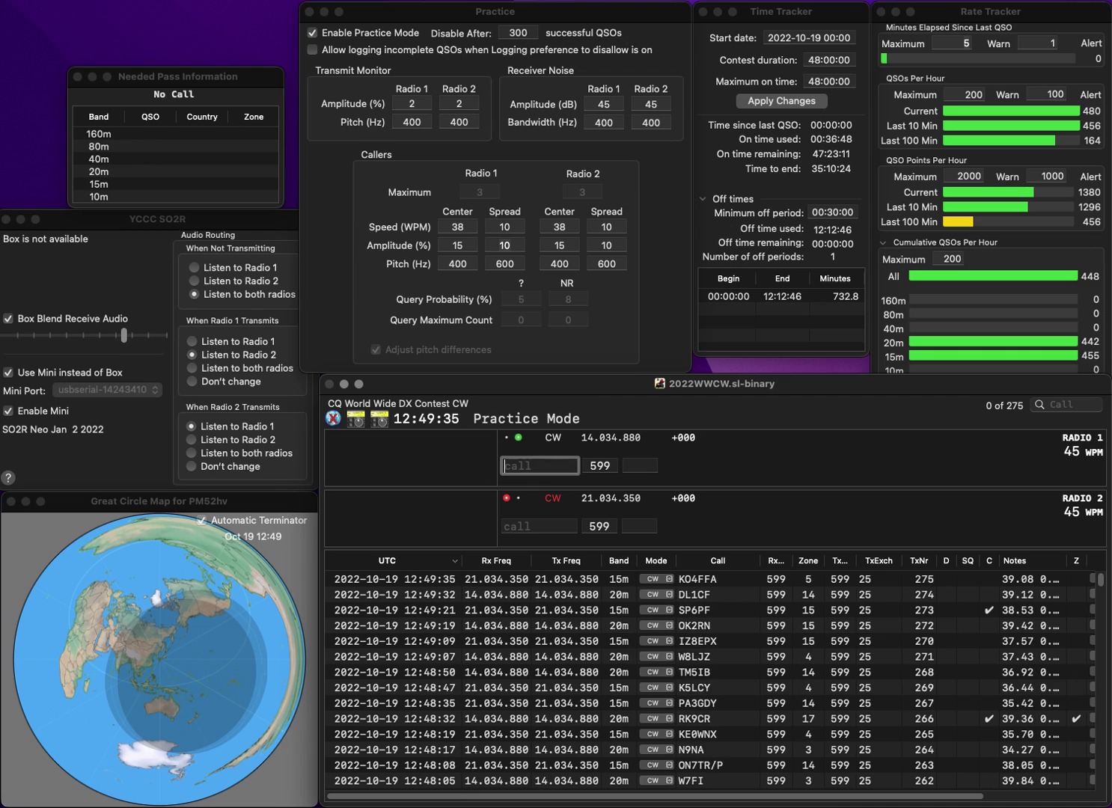
{"action": "type", "text": "VK7AN"}
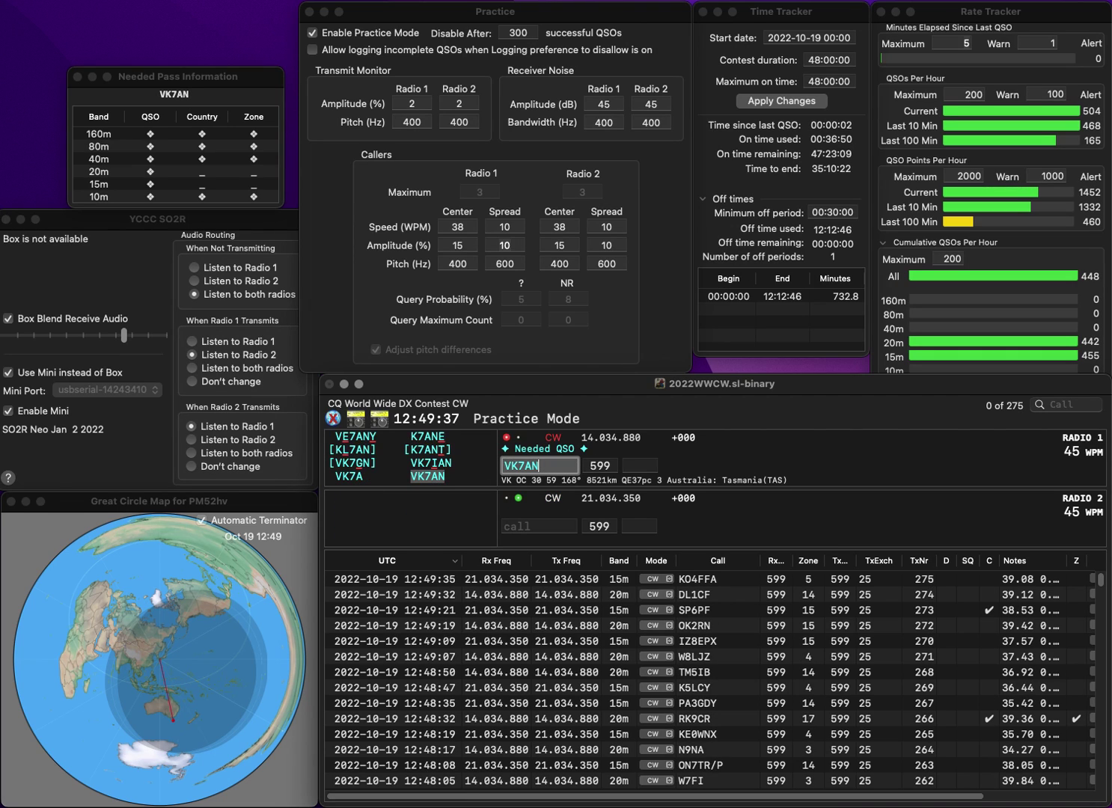
{"action": "key", "text": "Return"}
{"action": "type", "text": "N8BD"}
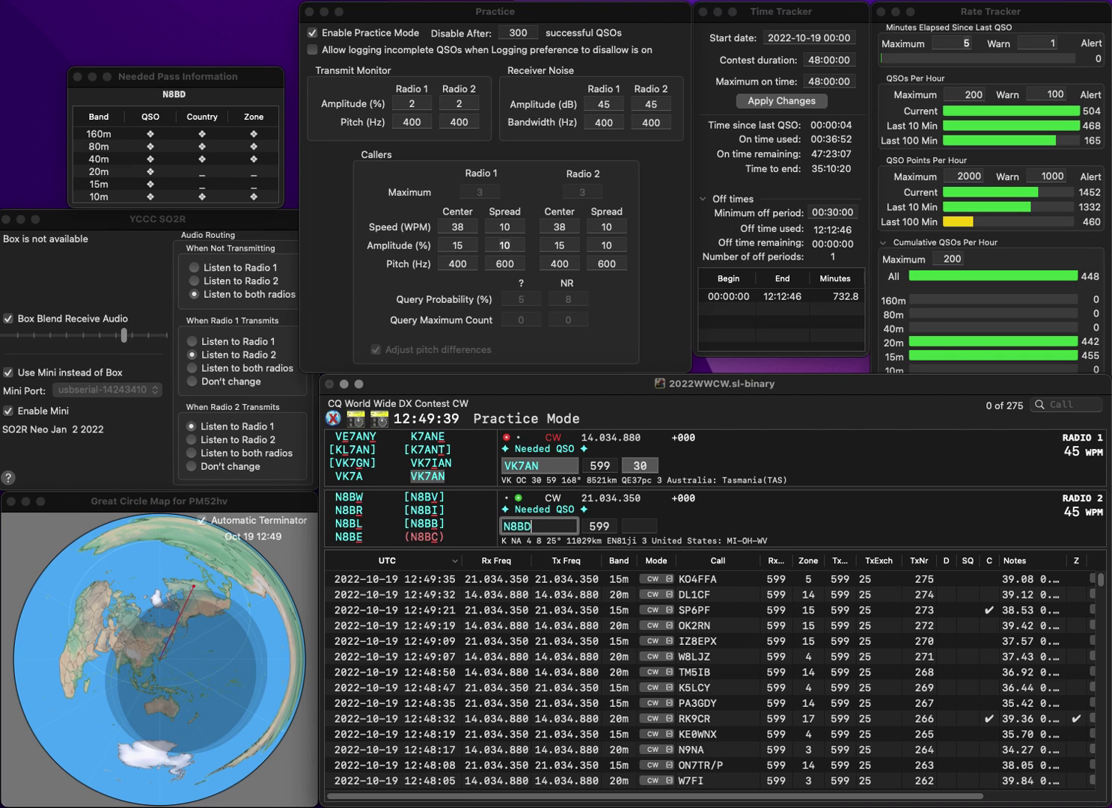
{"action": "key", "text": "BackSpace"}
{"action": "type", "text": "B"}
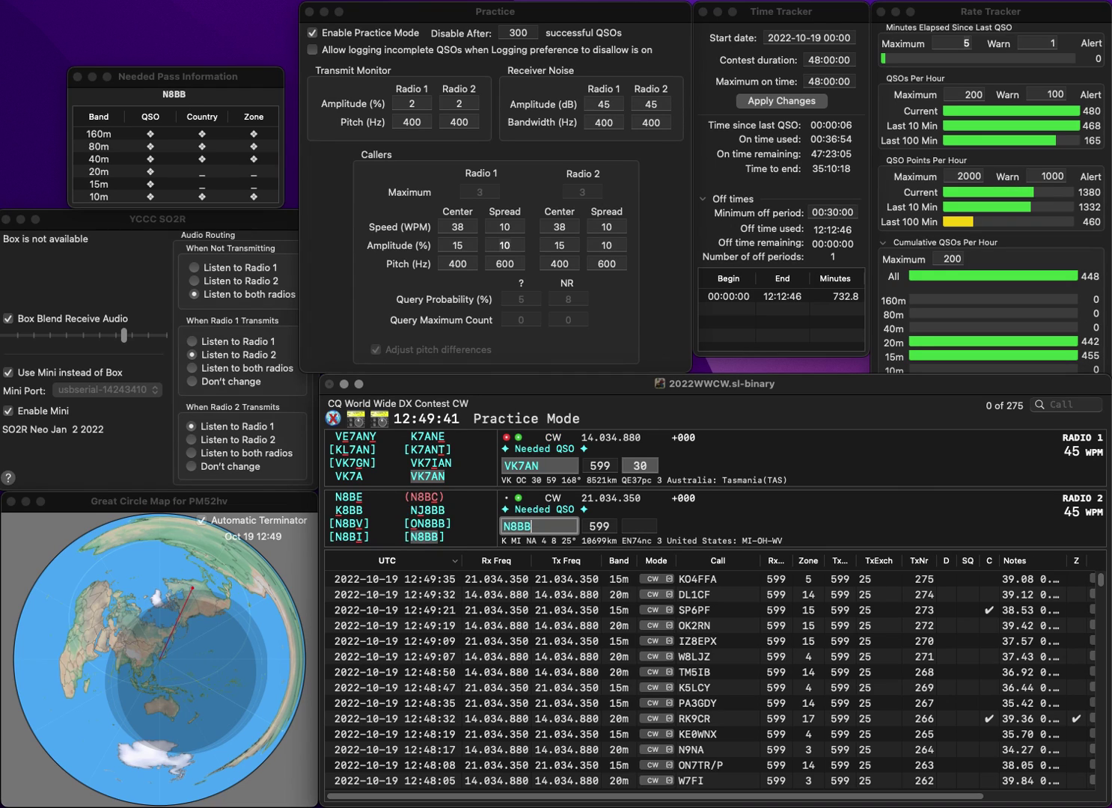
{"action": "key", "text": "Return"}
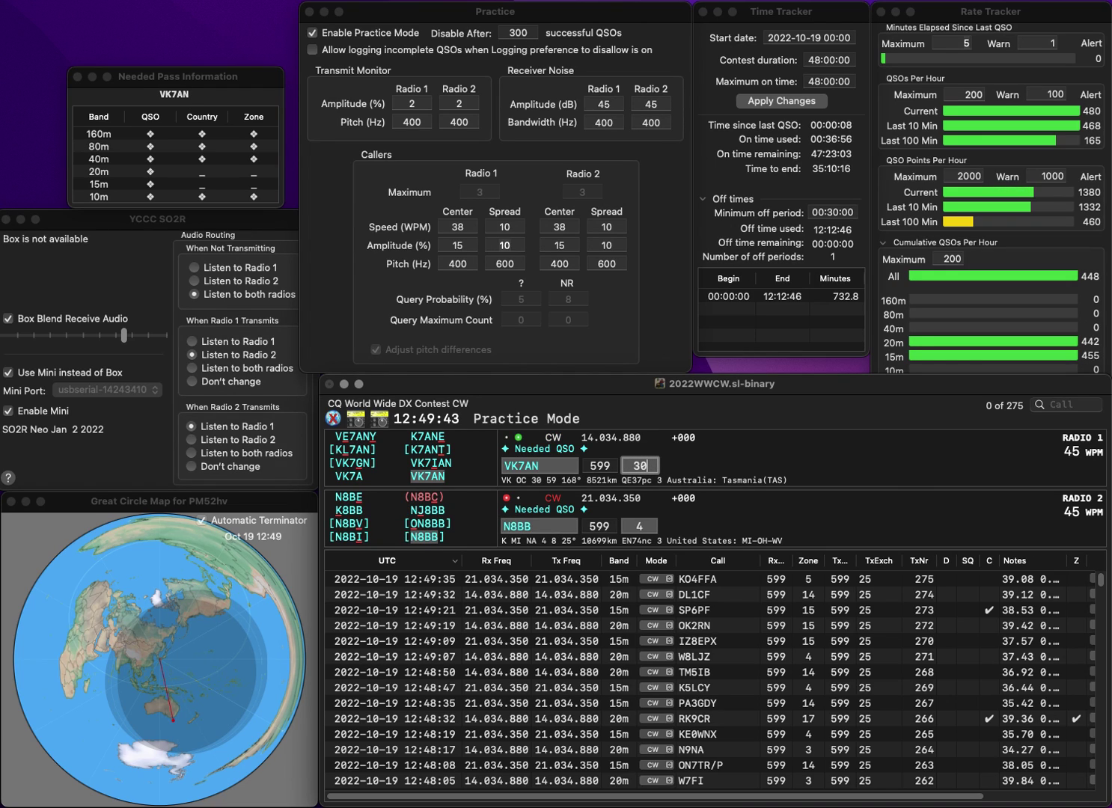
{"action": "key", "text": "Return"}
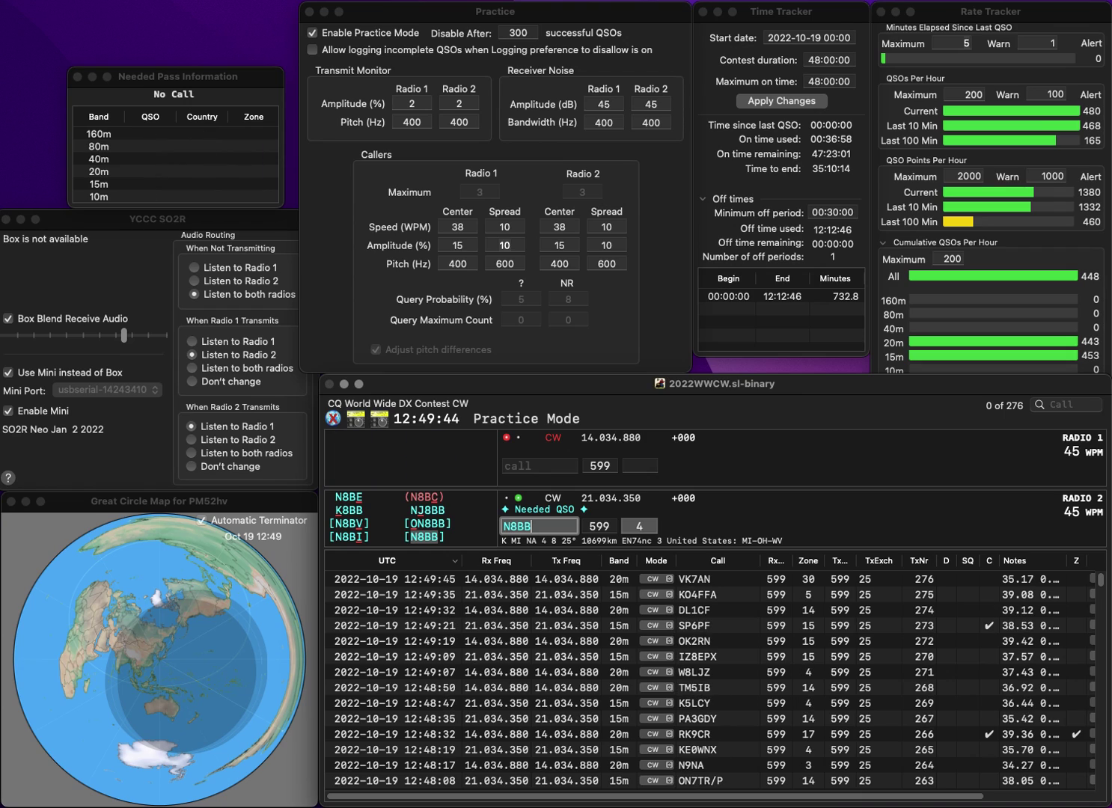
Correct the radio 2 call to N8DD and send the corrected call to the caller
{"action": "key", "text": "BackSpace"}
{"action": "key", "text": "BackSpace"}
{"action": "type", "text": "DD"}
{"action": "key", "text": "Return"}
{"action": "type", "text": "B2"}
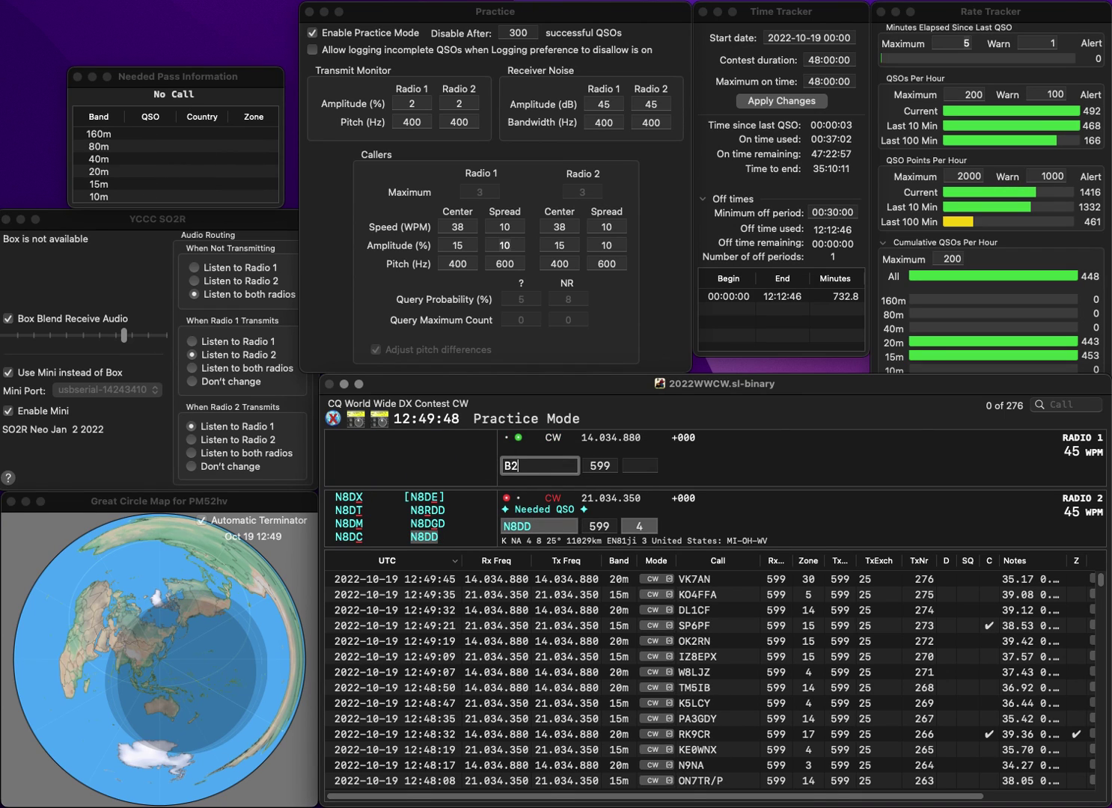
{"action": "type", "text": "SLM"}
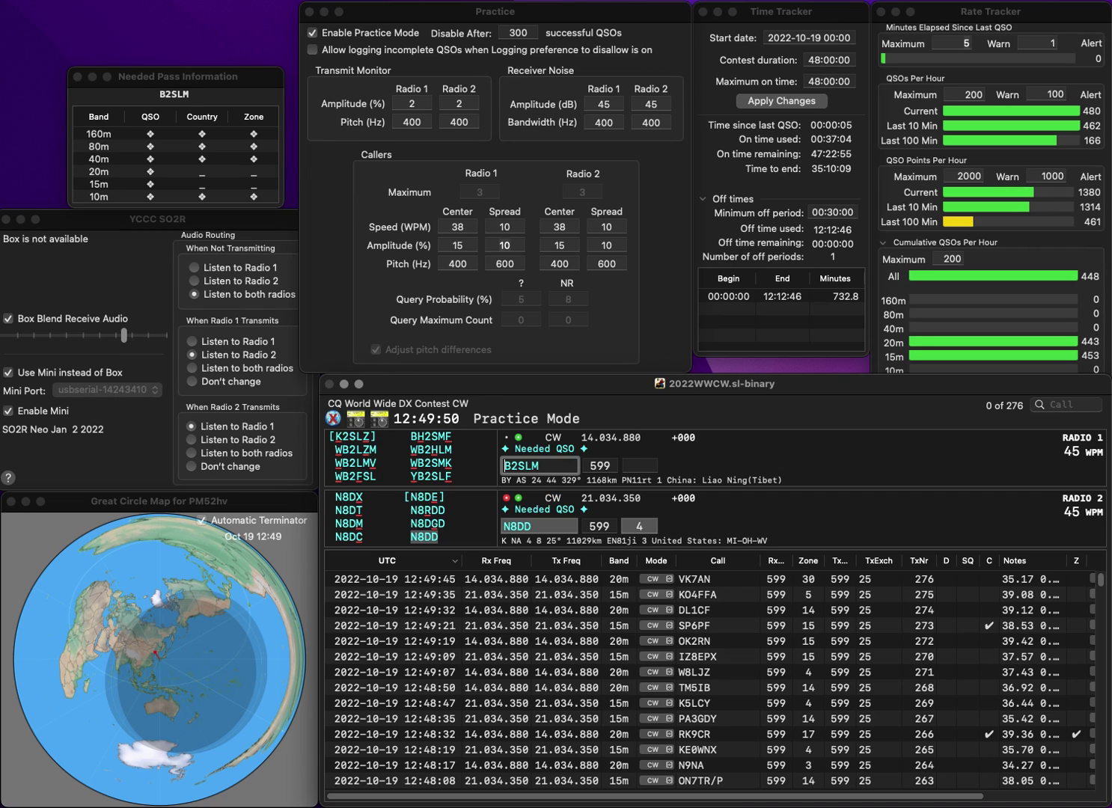
{"action": "type", "text": "W"}
{"action": "key", "text": "End"}
{"action": "key", "text": "BackSpace"}
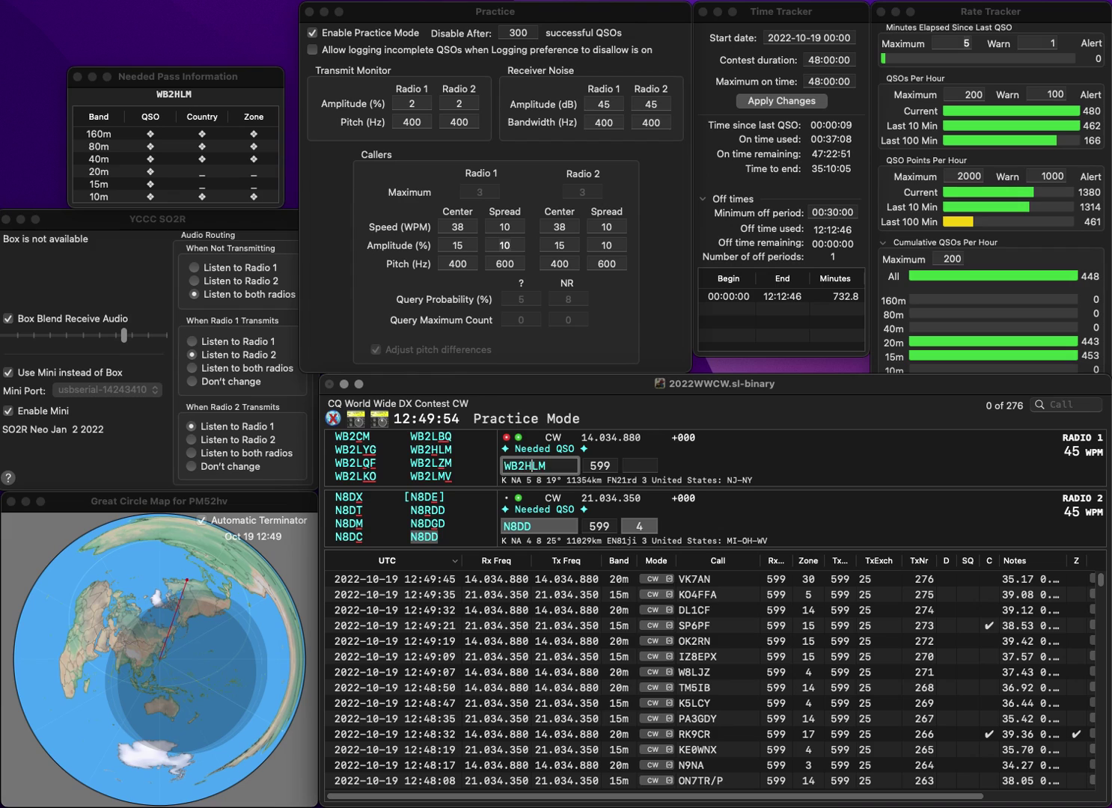
{"action": "type", "text": "H"}
{"action": "key", "text": "Return"}
{"action": "key", "text": "Return"}
{"action": "key", "text": "Up"}
{"action": "key", "text": "Tab"}
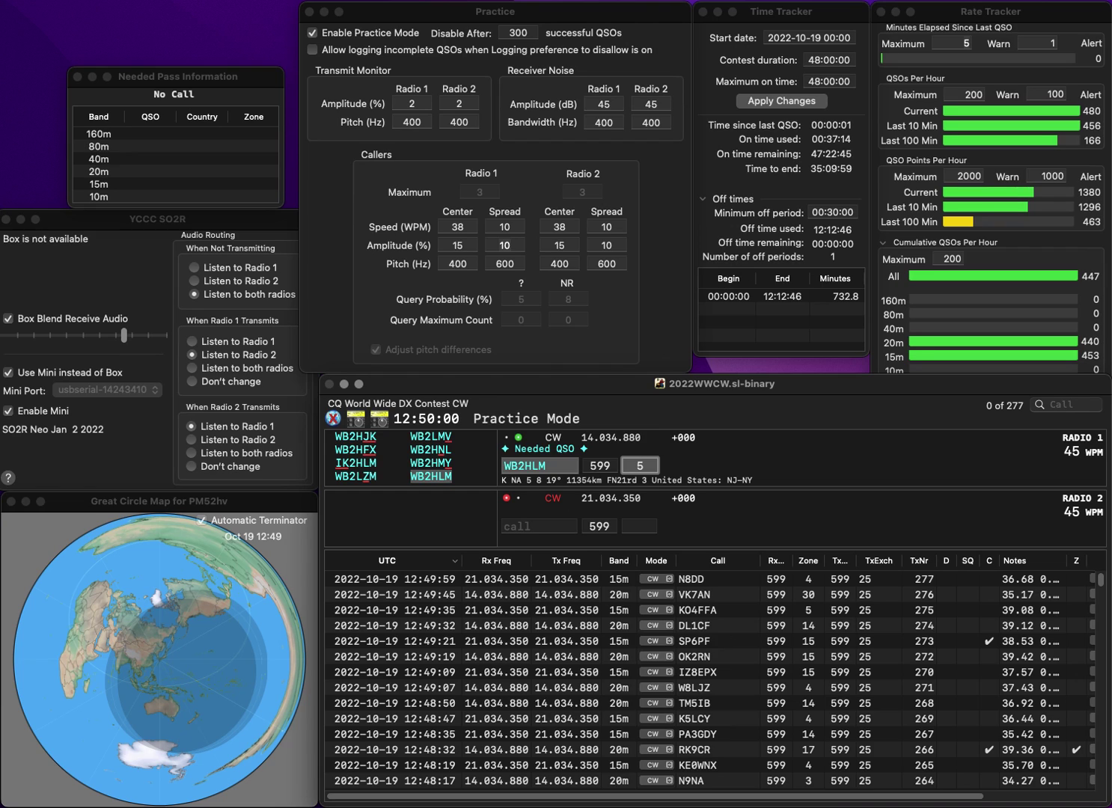
{"action": "key", "text": "Return"}
Answer WA8YLZ on radio 2 with the contest exchange
{"action": "type", "text": "WA8YL"}
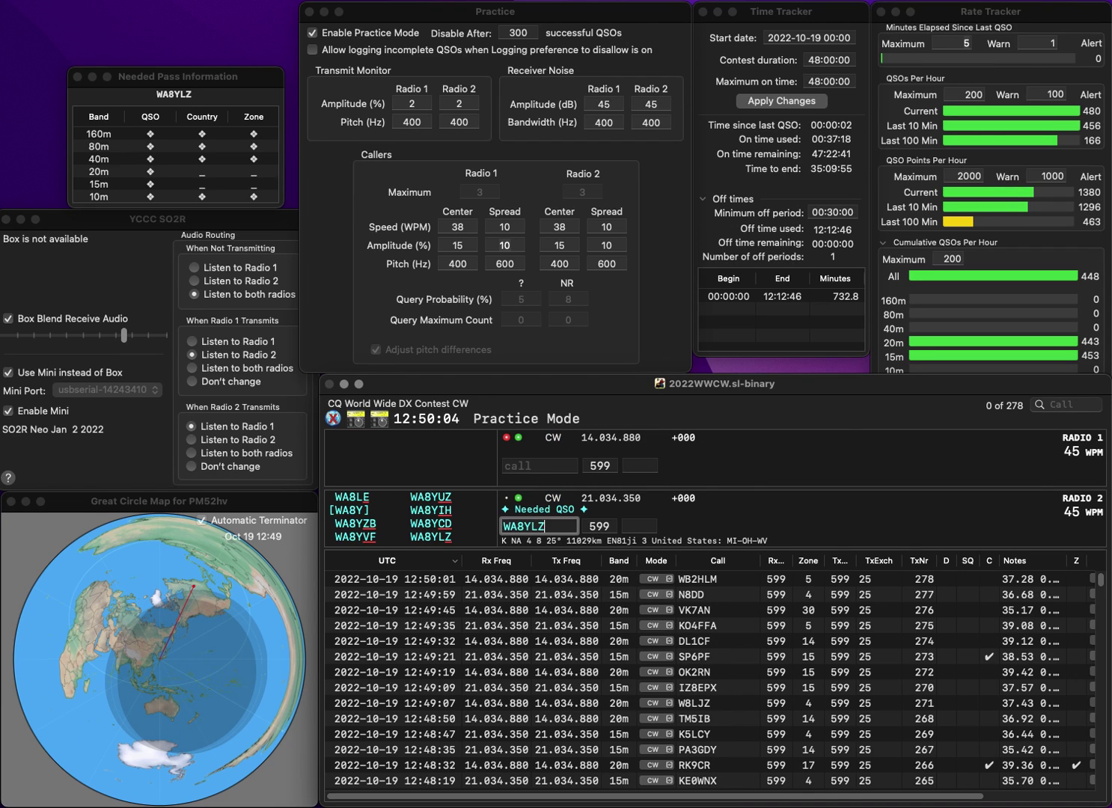
{"action": "type", "text": "Z"}
{"action": "key", "text": "Return"}
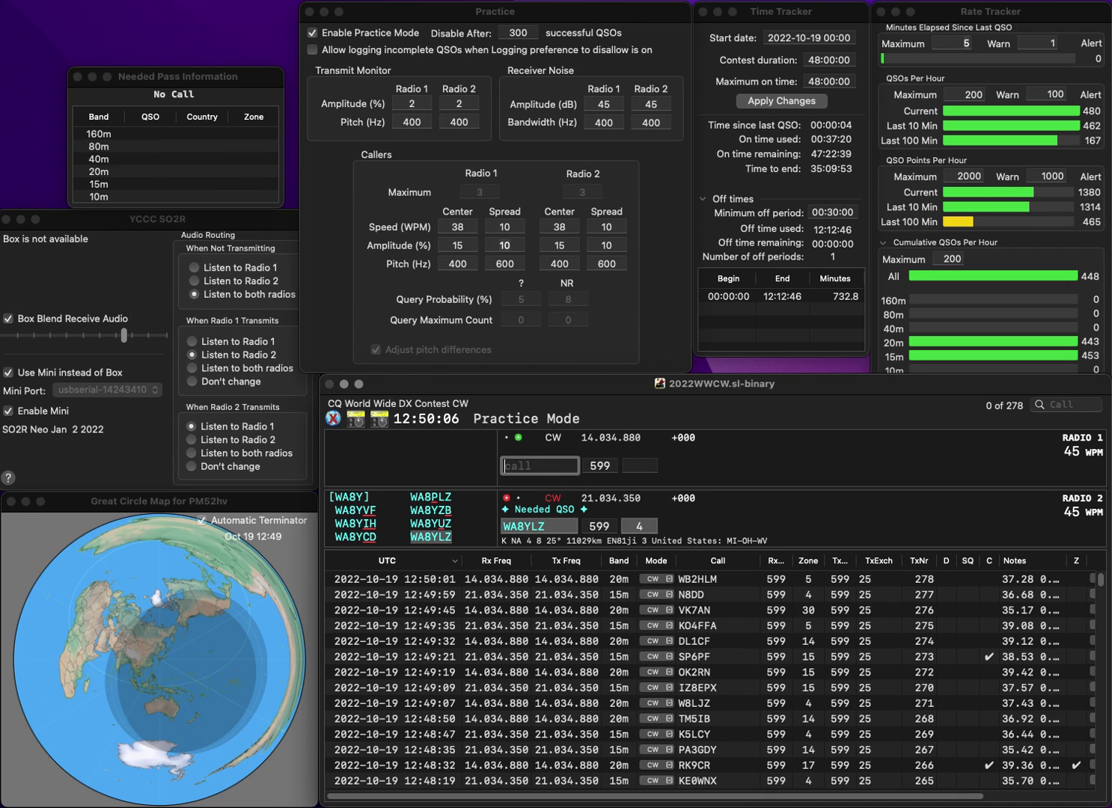
{"action": "type", "text": "K5NLJ/3"}
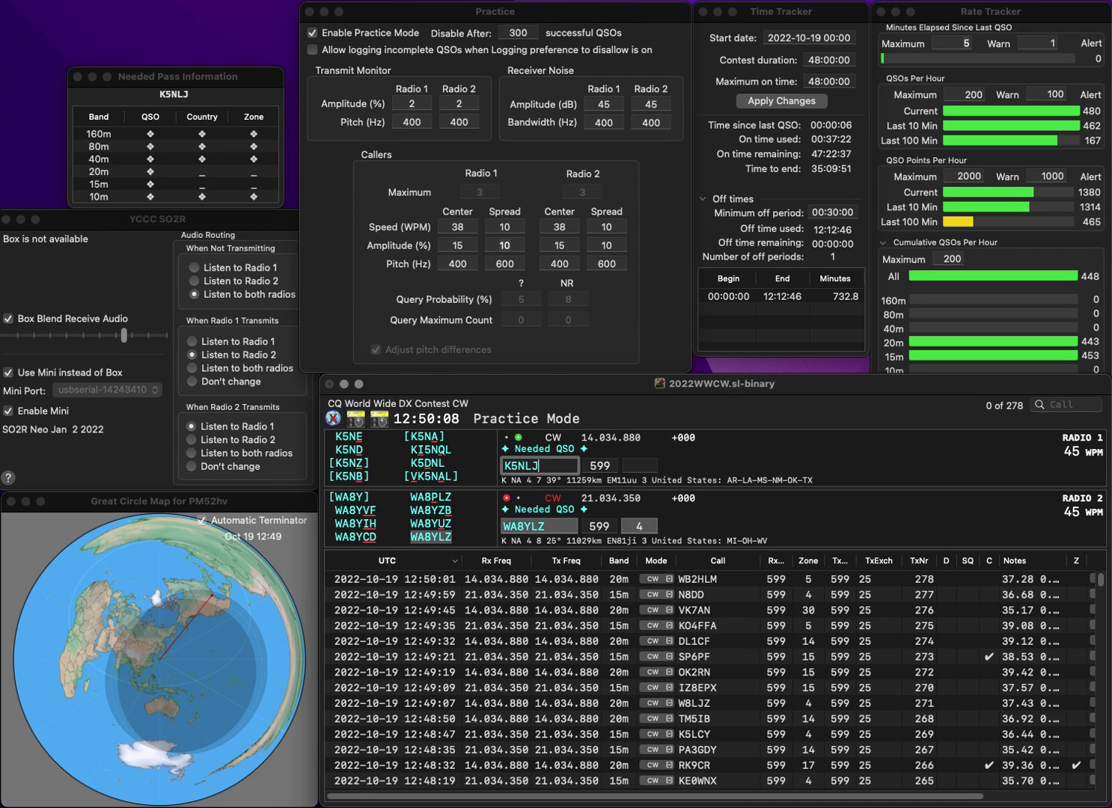
{"action": "key", "text": "Delete"}
{"action": "type", "text": "HL"}
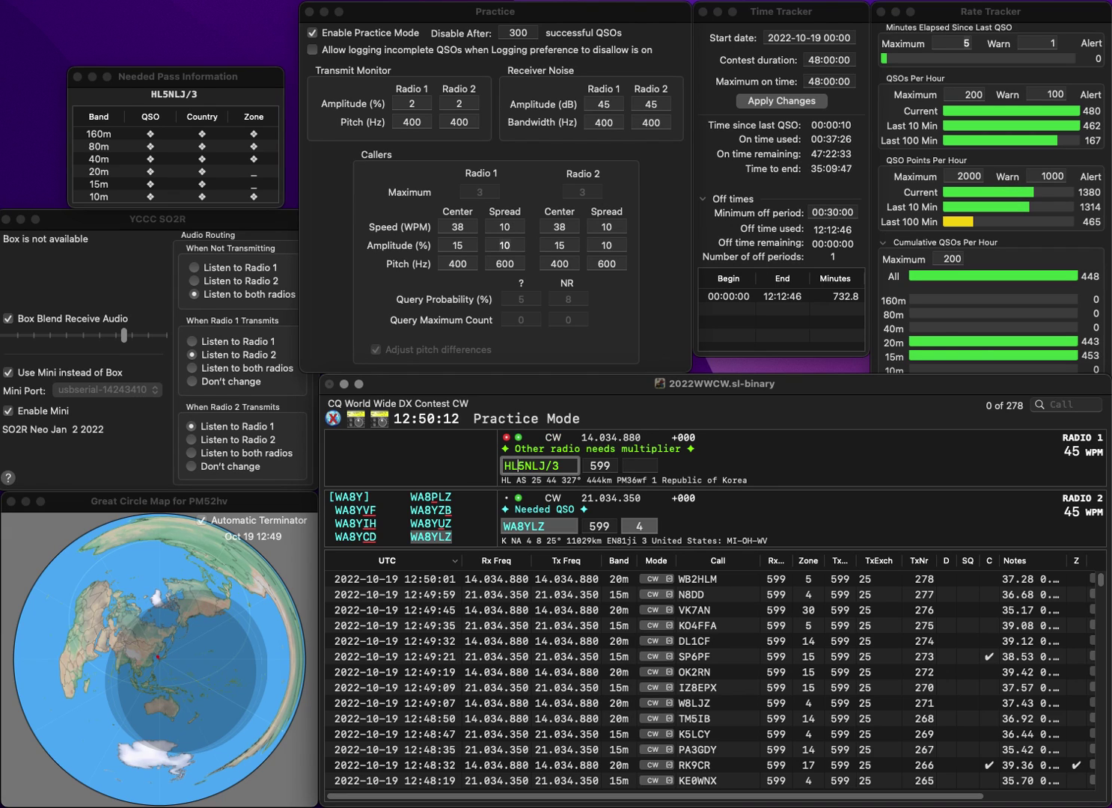
{"action": "key", "text": "BackSpace"}
{"action": "type", "text": "K"}
{"action": "key", "text": "Tab"}
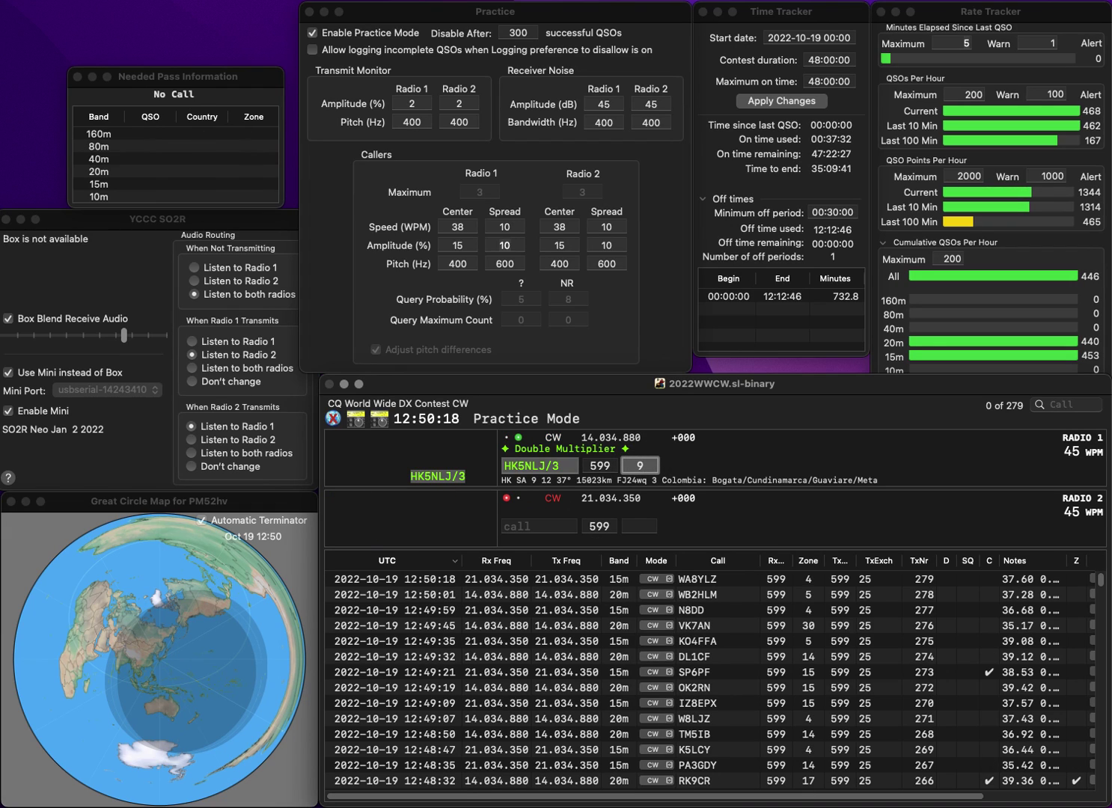
{"action": "key", "text": "Return"}
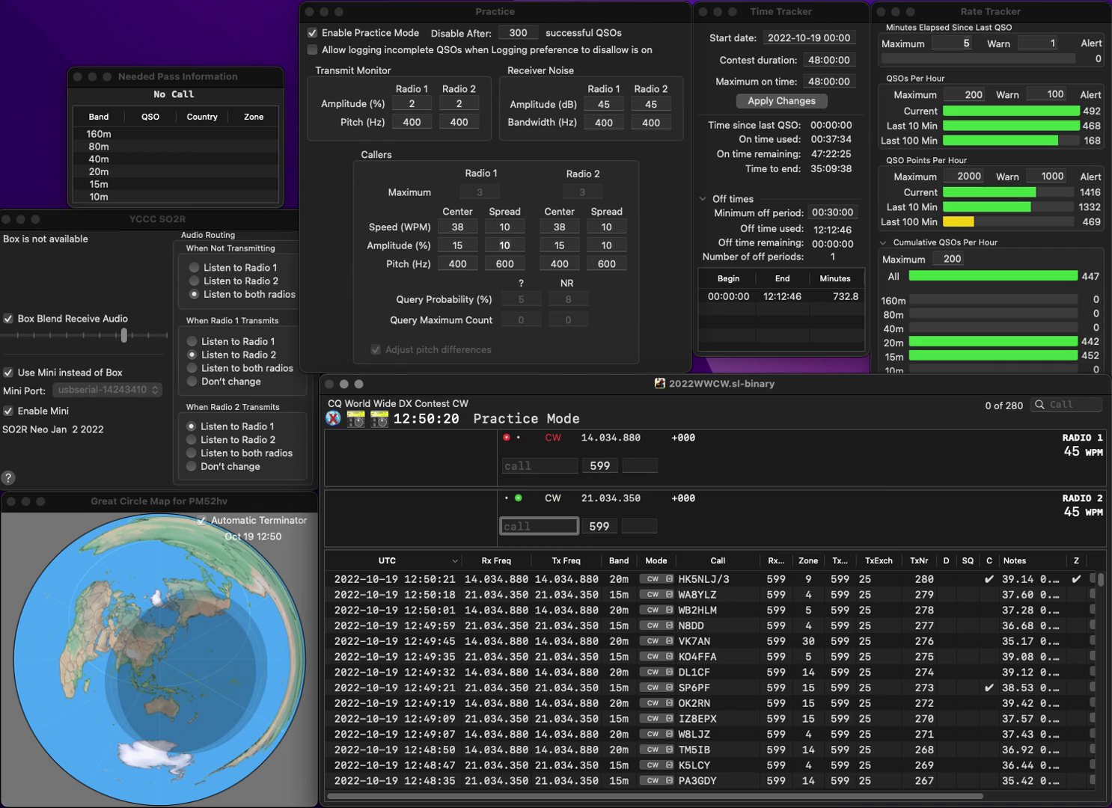
{"action": "type", "text": "KL5CS"}
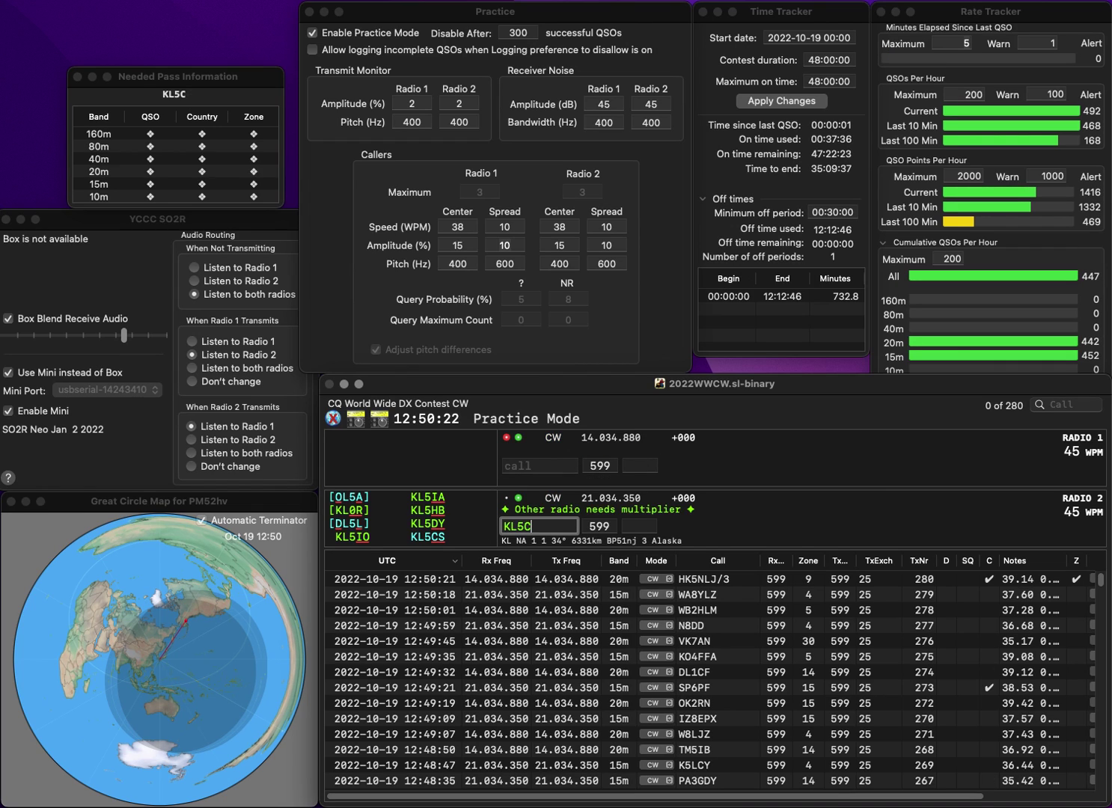
{"action": "key", "text": "Return"}
{"action": "type", "text": "N8OCN"}
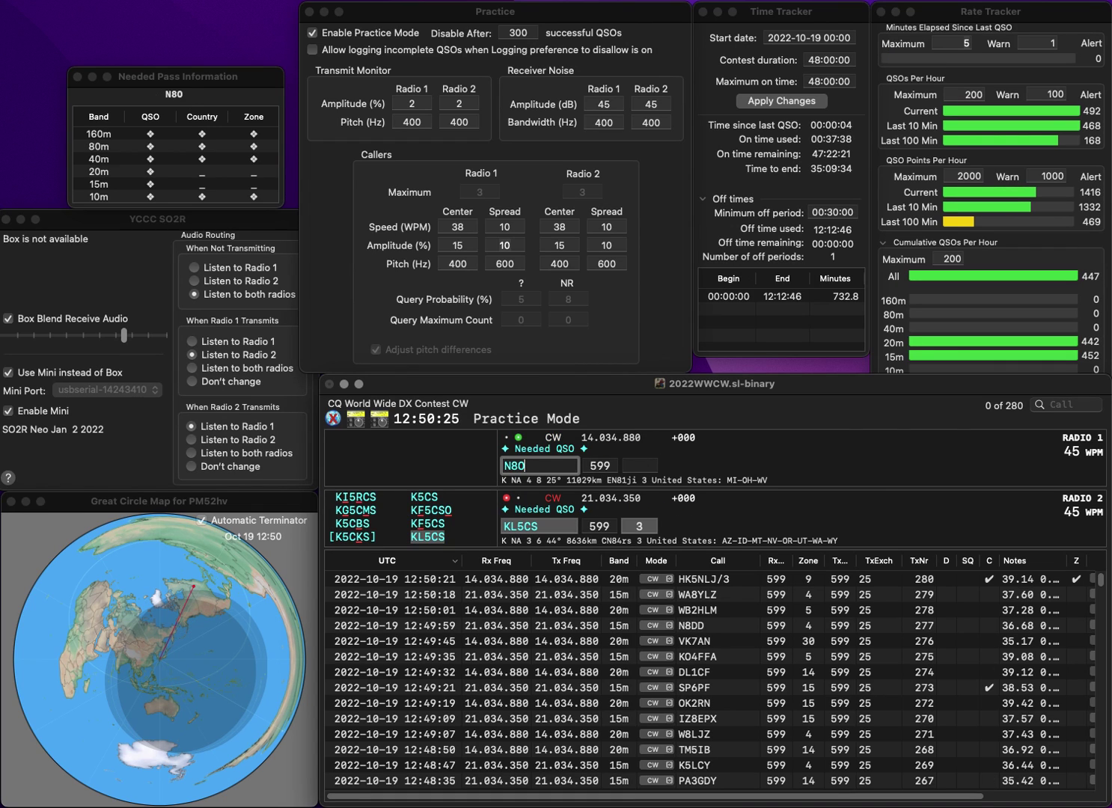
{"action": "key", "text": "space"}
{"action": "key", "text": "Down"}
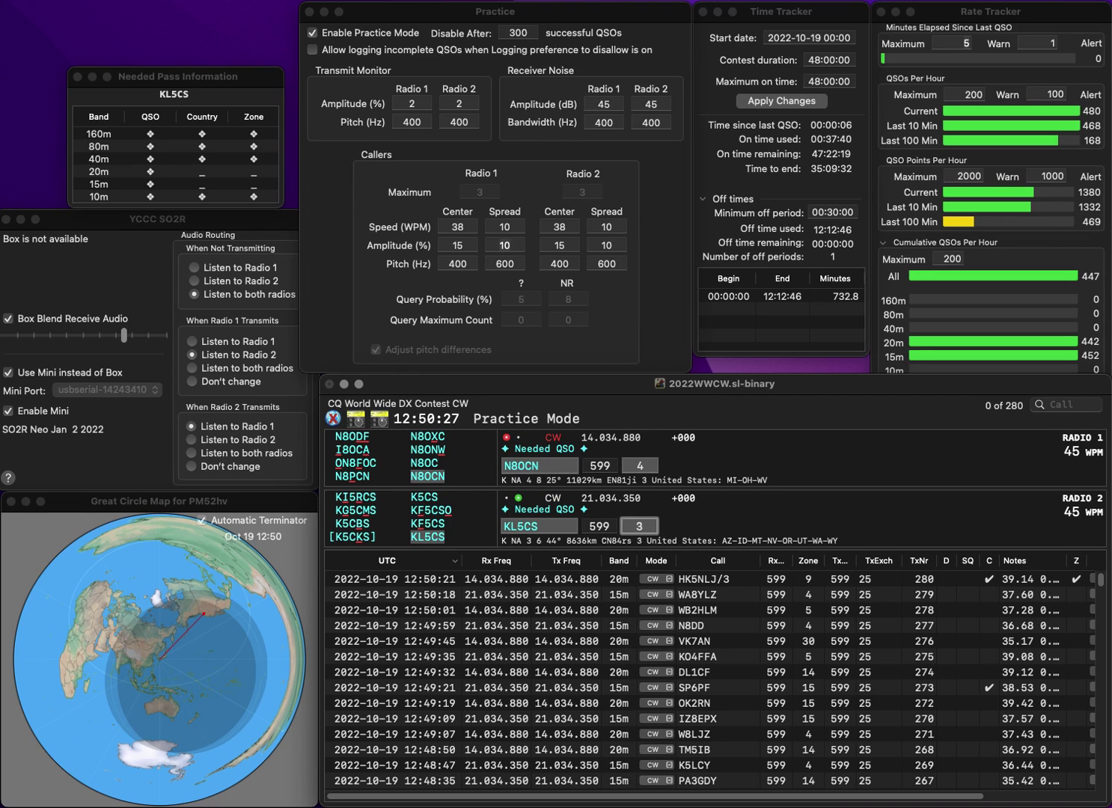
{"action": "key", "text": "Return"}
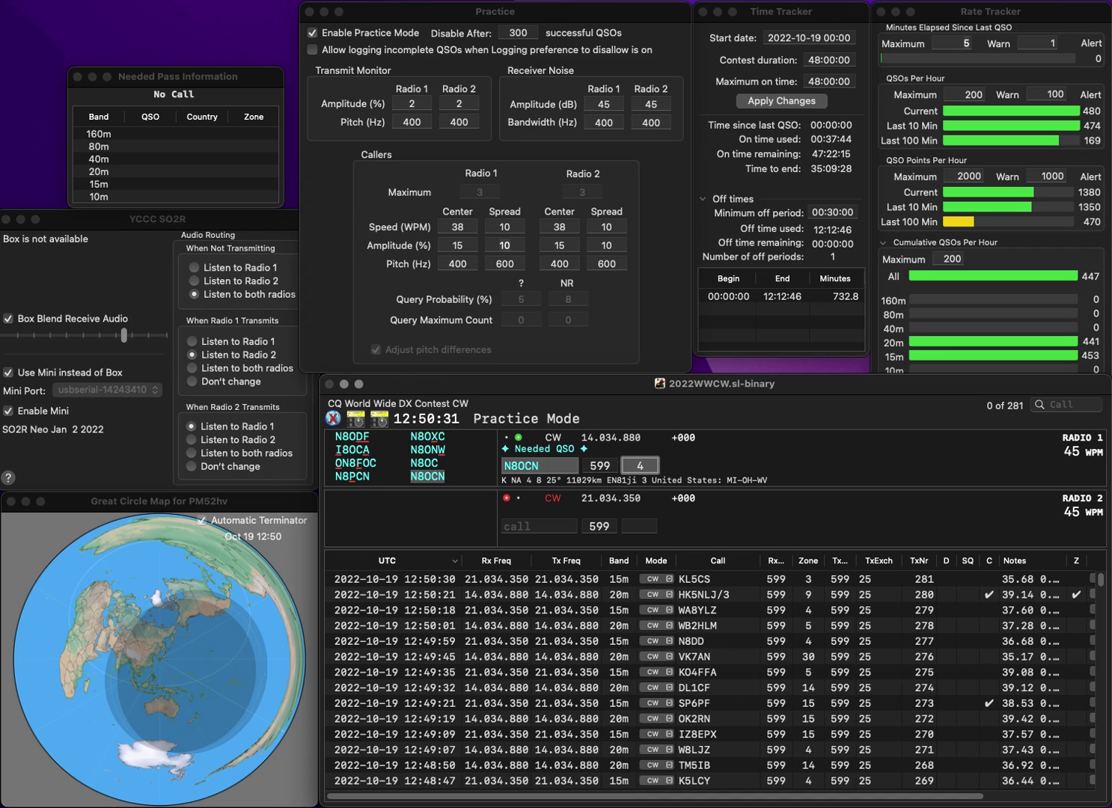
{"action": "key", "text": "Return"}
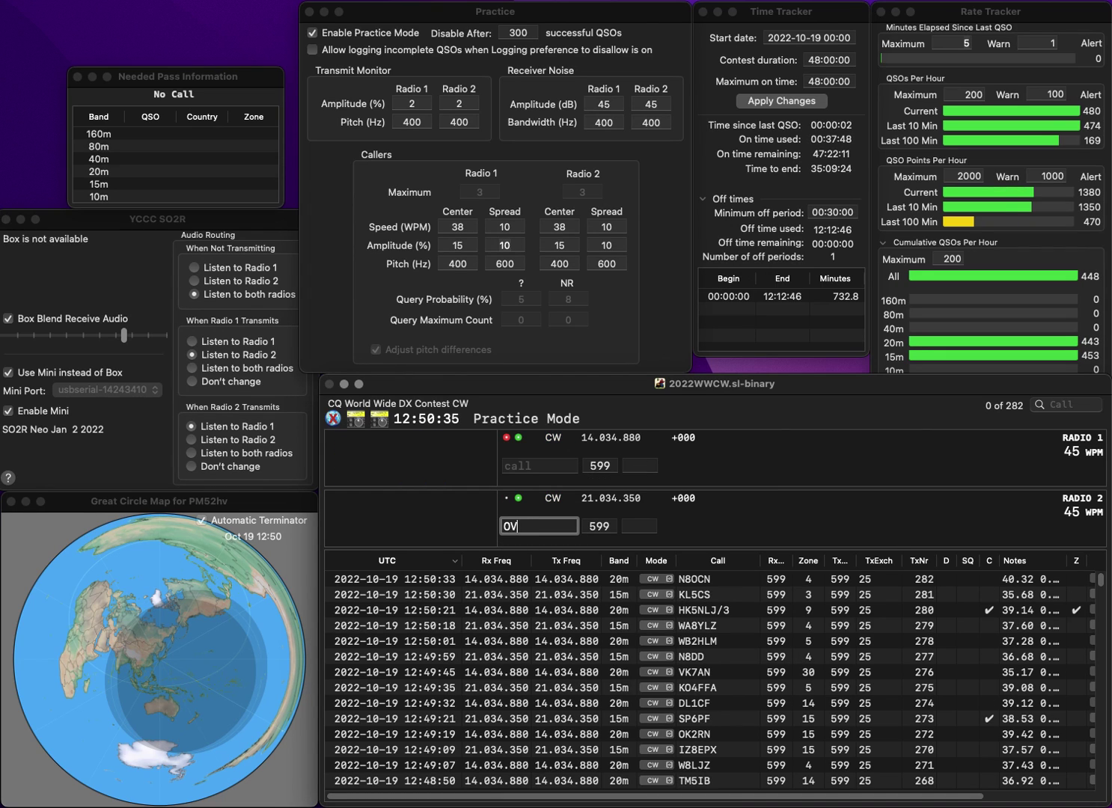
Send the partial calls OV on radio 2 and V on radio 1, then complete OV5TC and log it with zone 14
{"action": "key", "text": "Return"}
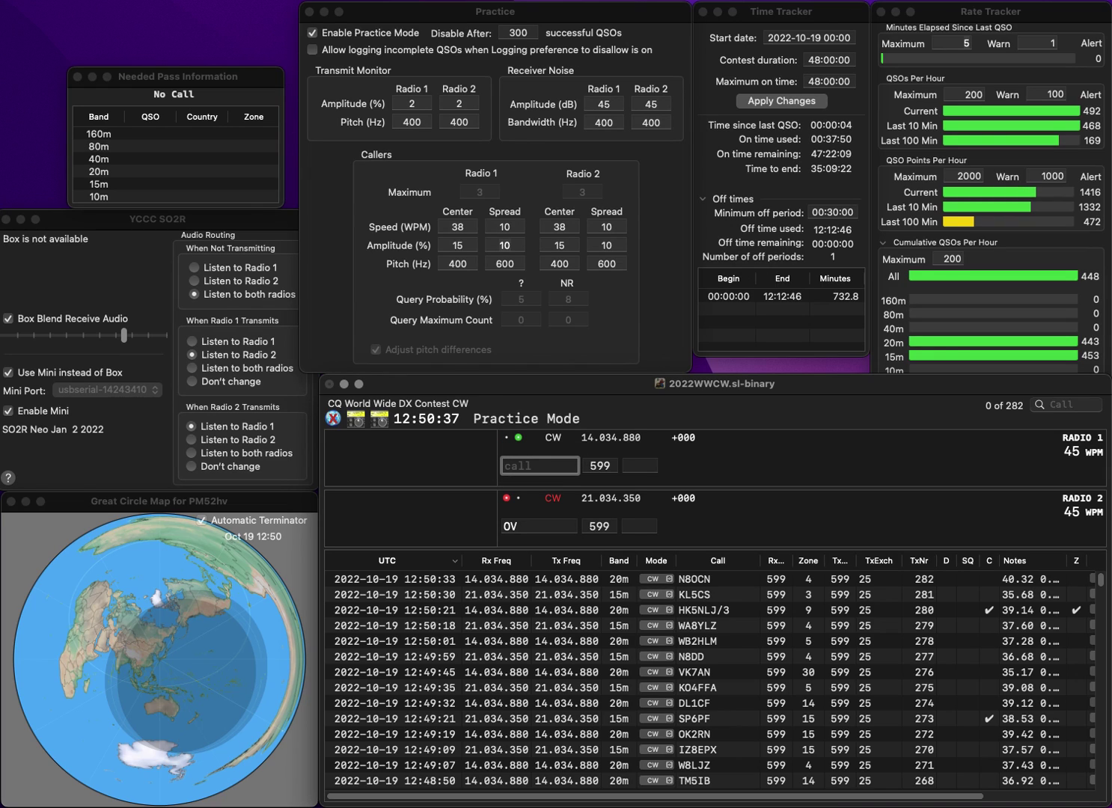
{"action": "key", "text": "Return"}
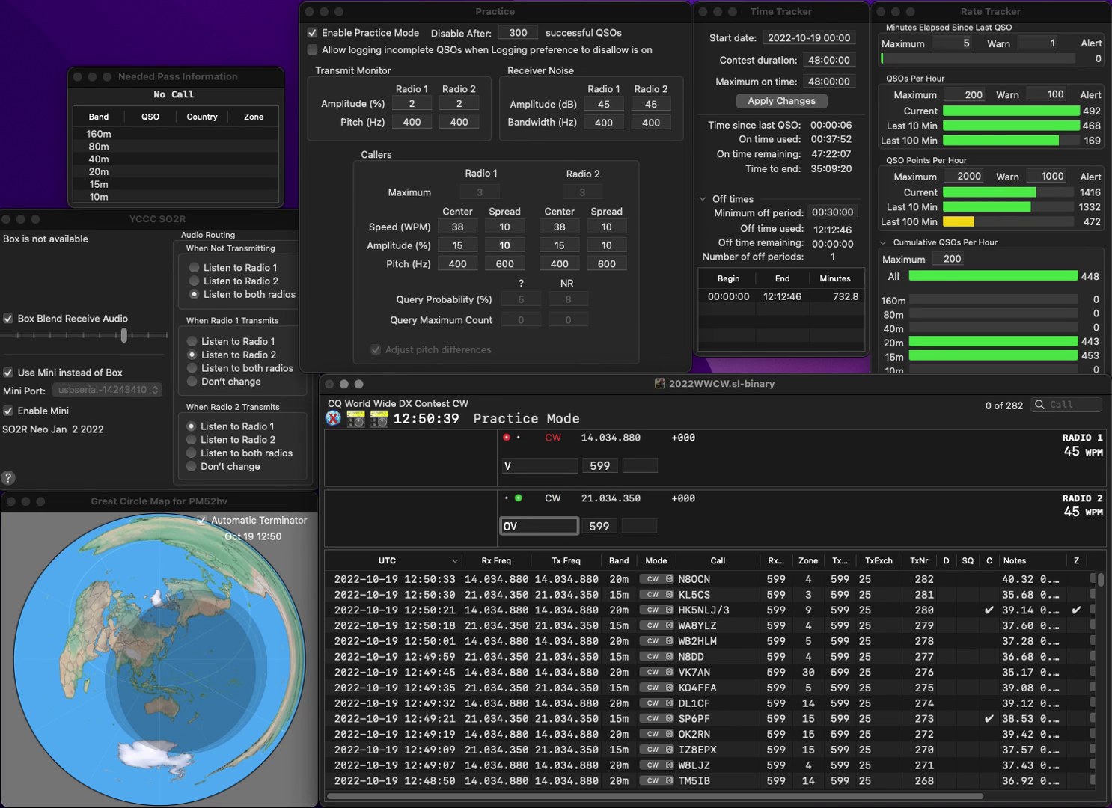
{"action": "type", "text": "5TC"}
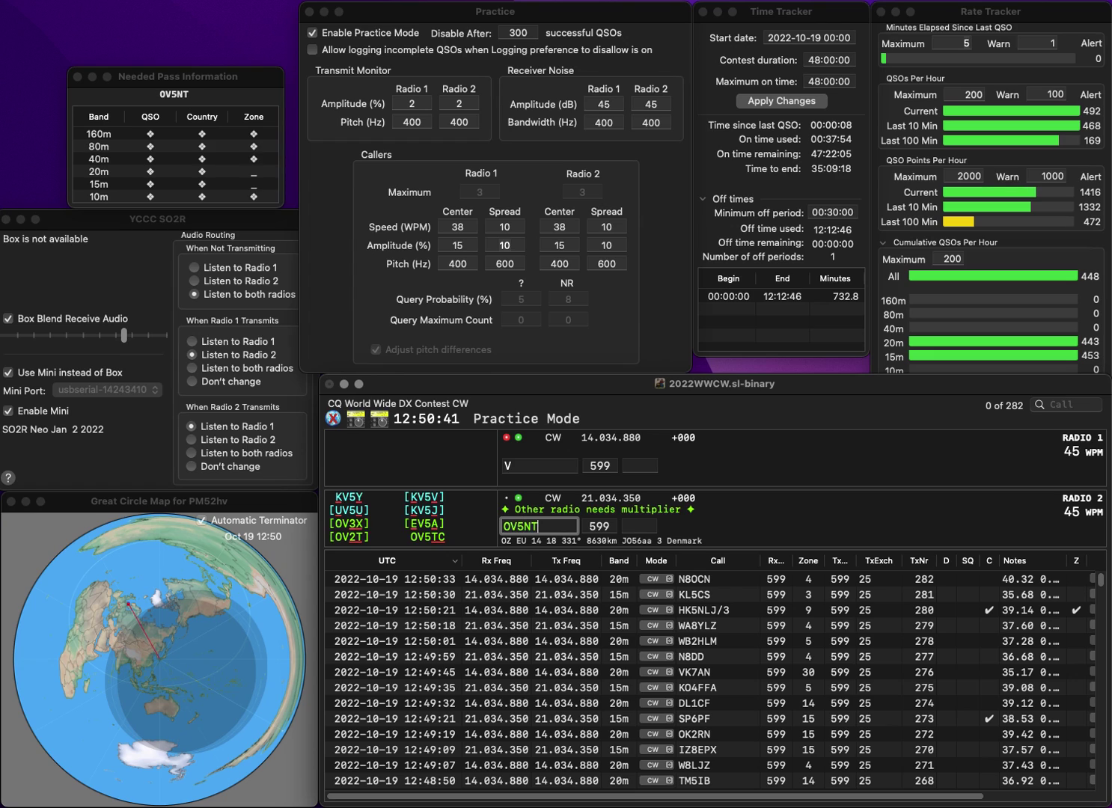
{"action": "key", "text": "space"}
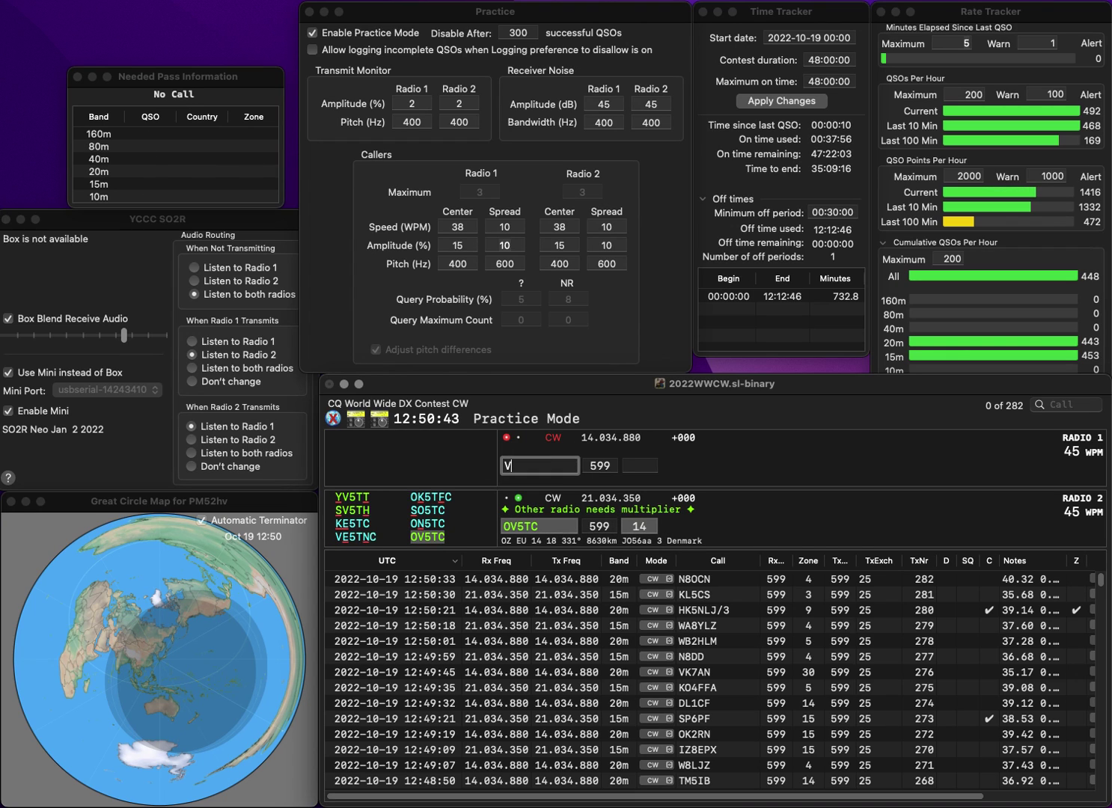
{"action": "key", "text": "Return"}
{"action": "type", "text": "K5IO"}
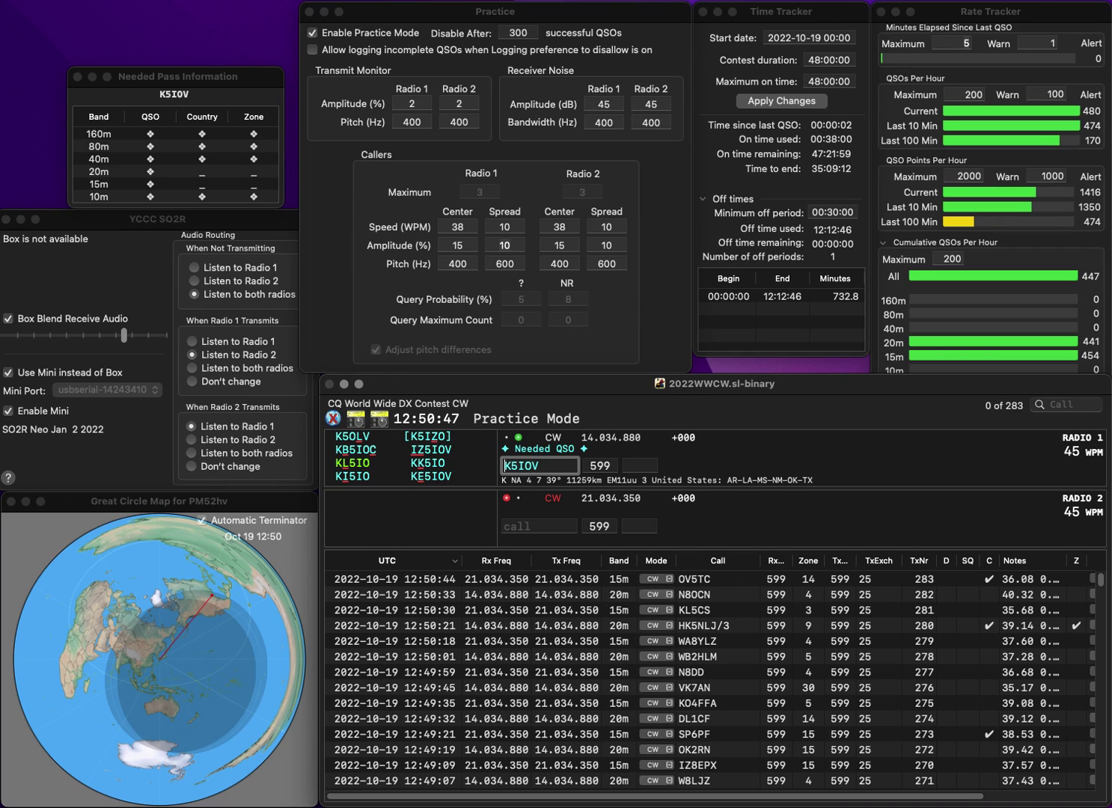
{"action": "type", "text": "E"}
{"action": "key", "text": "Return"}
{"action": "key", "text": "Tab"}
{"action": "type", "text": "JA4MRL"}
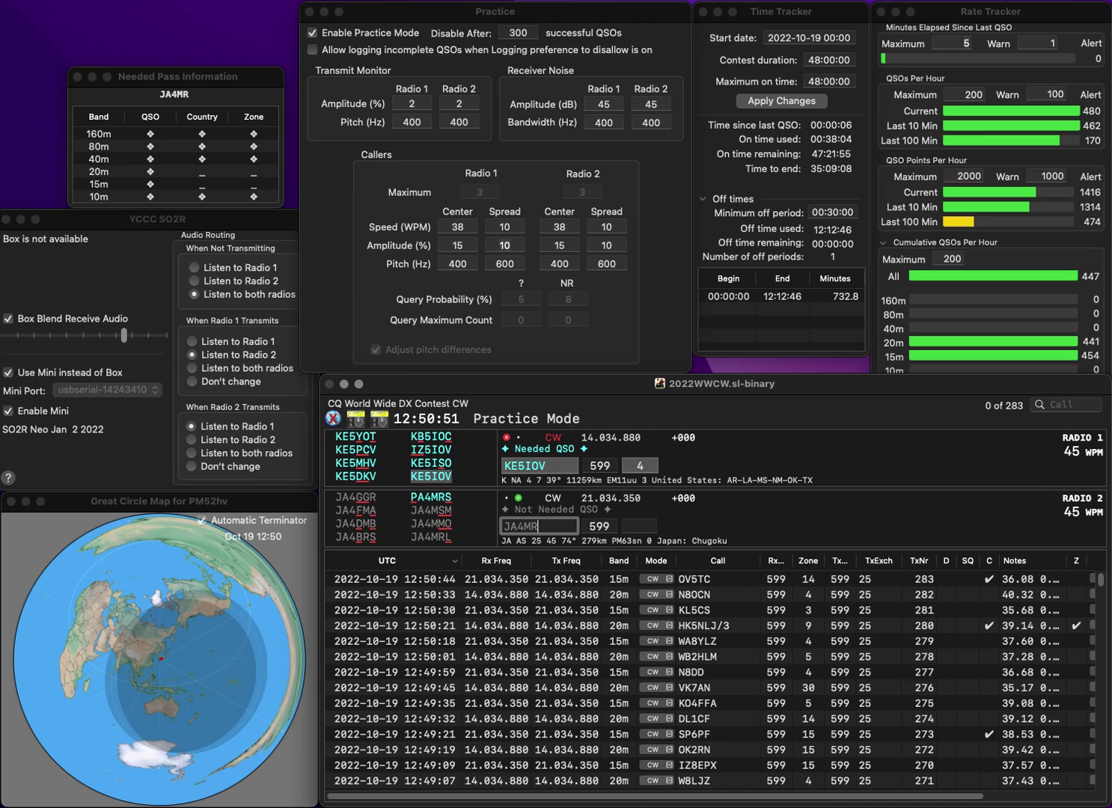
{"action": "key", "text": "Return"}
{"action": "key", "text": "space"}
{"action": "key", "text": "Return"}
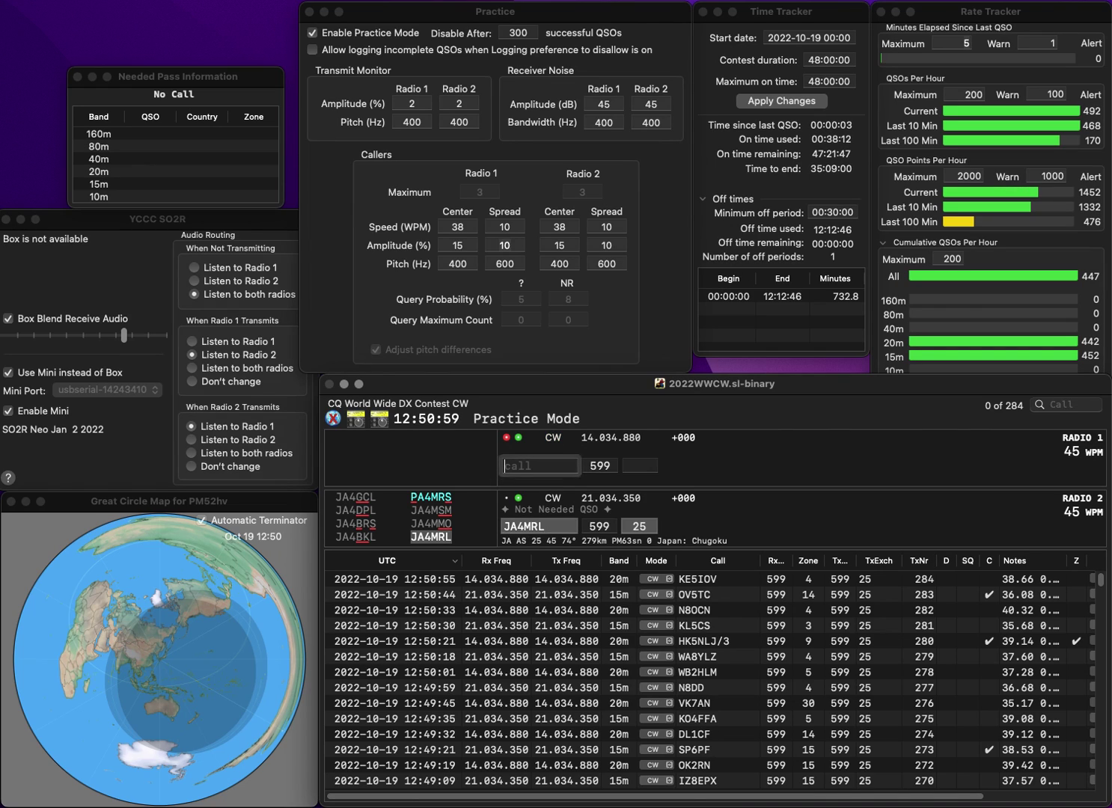
{"action": "key", "text": "Return"}
{"action": "type", "text": "PPEVA"}
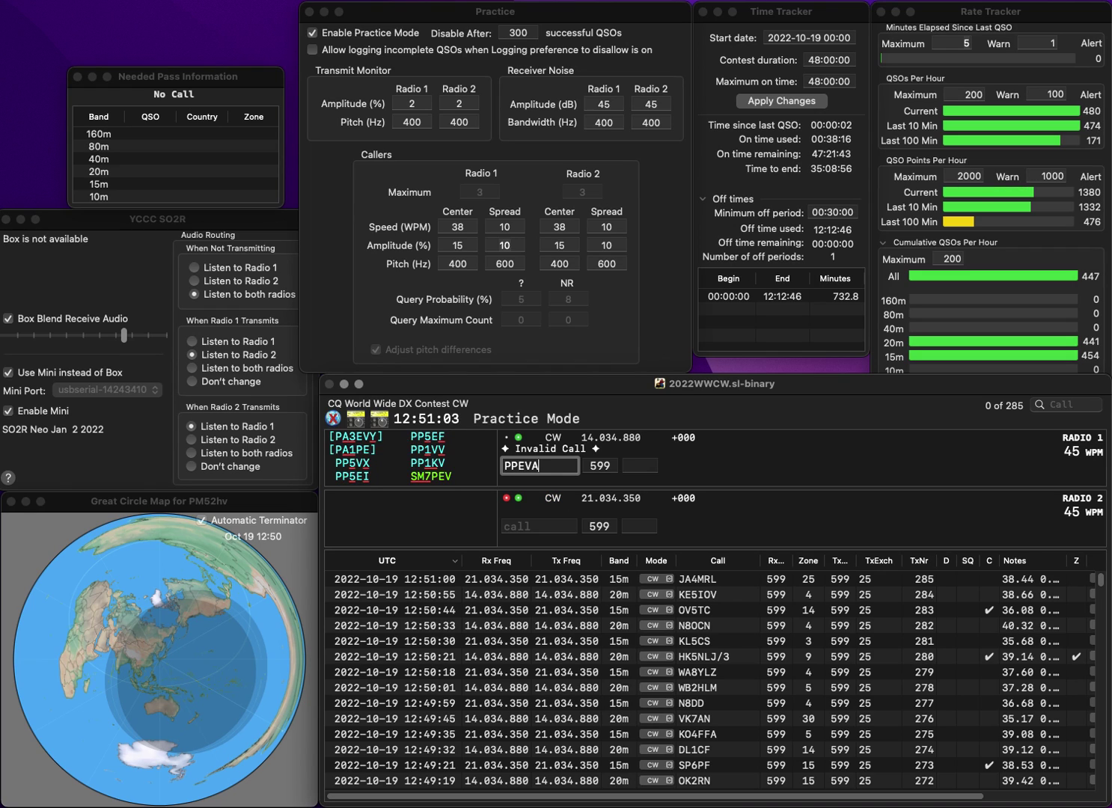
{"action": "key", "text": "Left"}
{"action": "key", "text": "Left"}
{"action": "key", "text": "Left"}
{"action": "type", "text": "J4"}
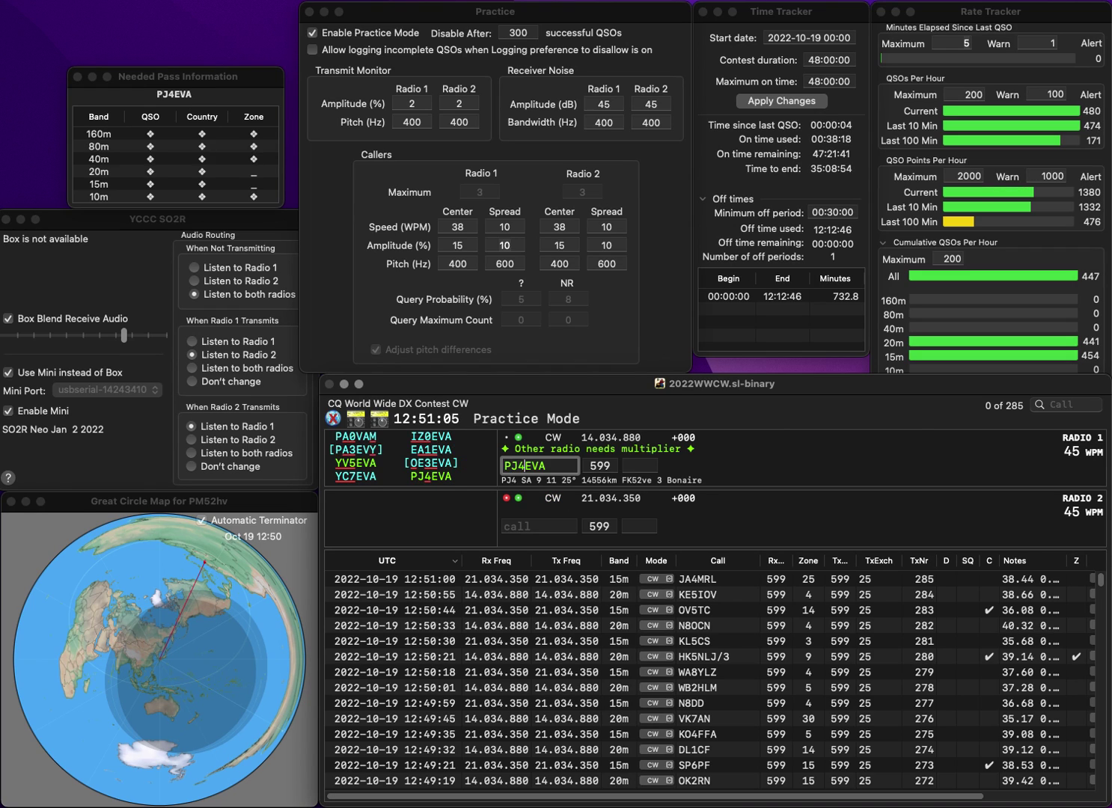
{"action": "key", "text": "Return"}
{"action": "type", "text": "JG6OZC"}
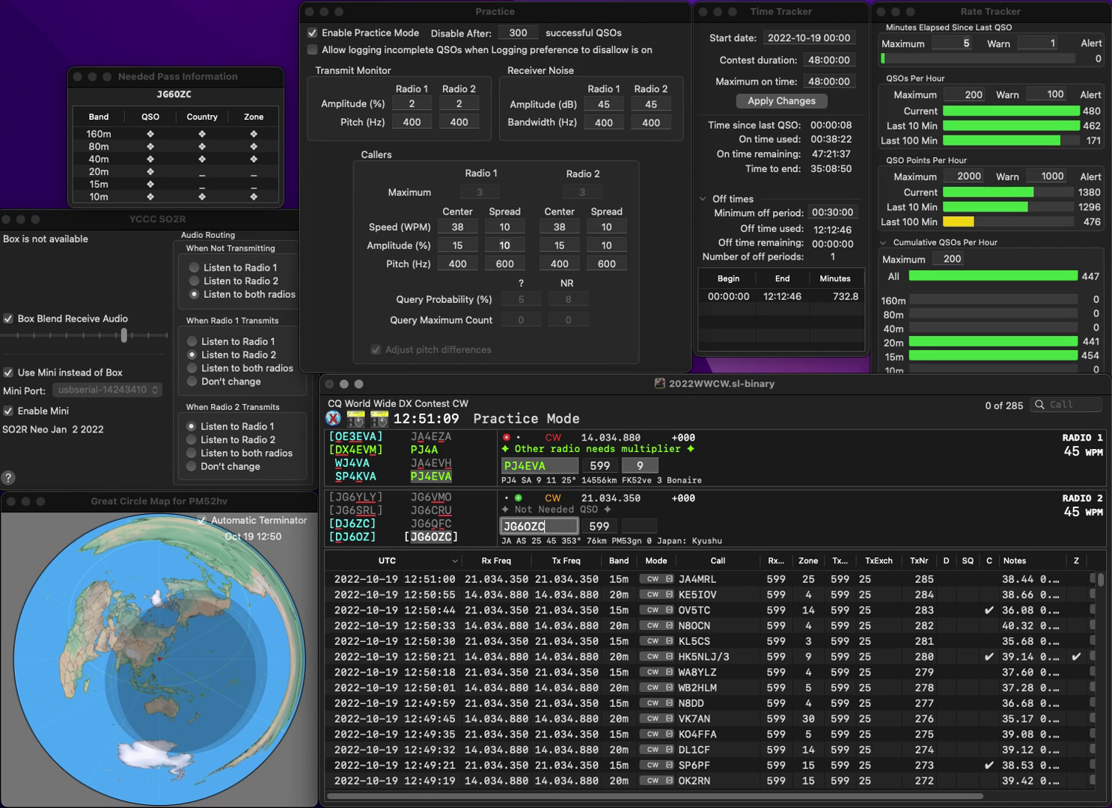
{"action": "key", "text": "Return"}
{"action": "key", "text": "Tab"}
{"action": "key", "text": "Return"}
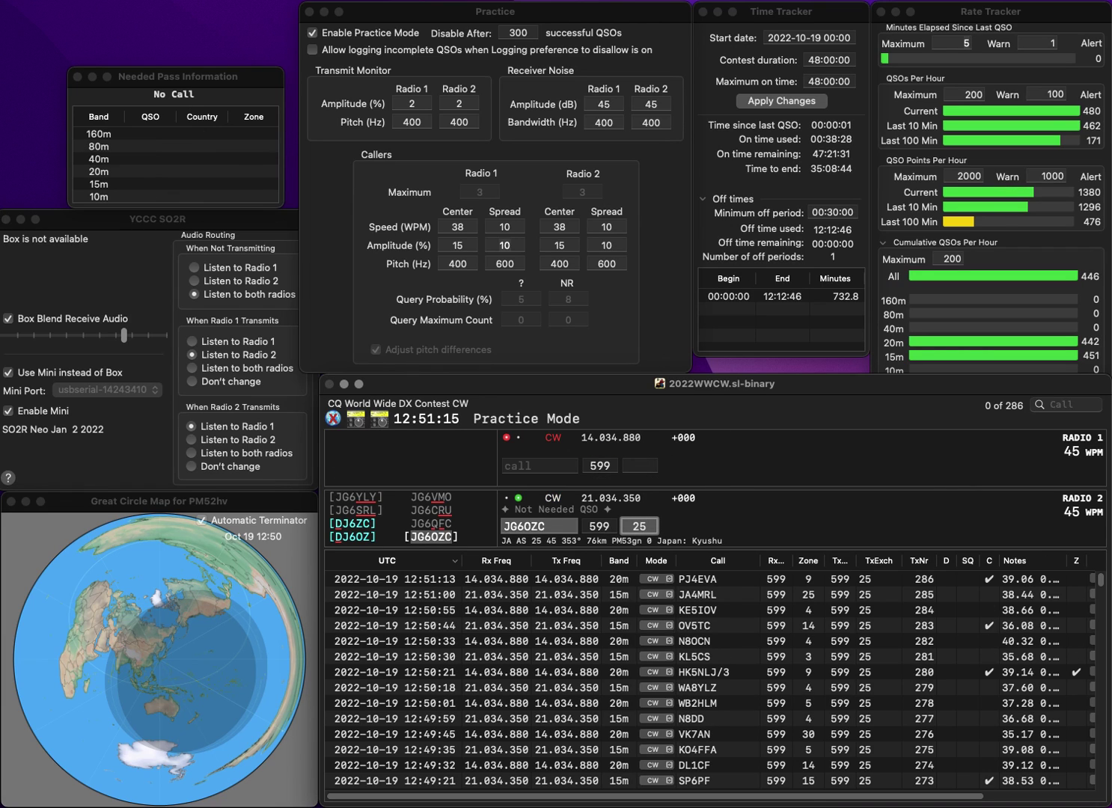
{"action": "key", "text": "Return"}
Answer and log EA5GIE with zone 14 on radio 1 while sending the partial call 9EE on radio 2
{"action": "type", "text": "EA"}
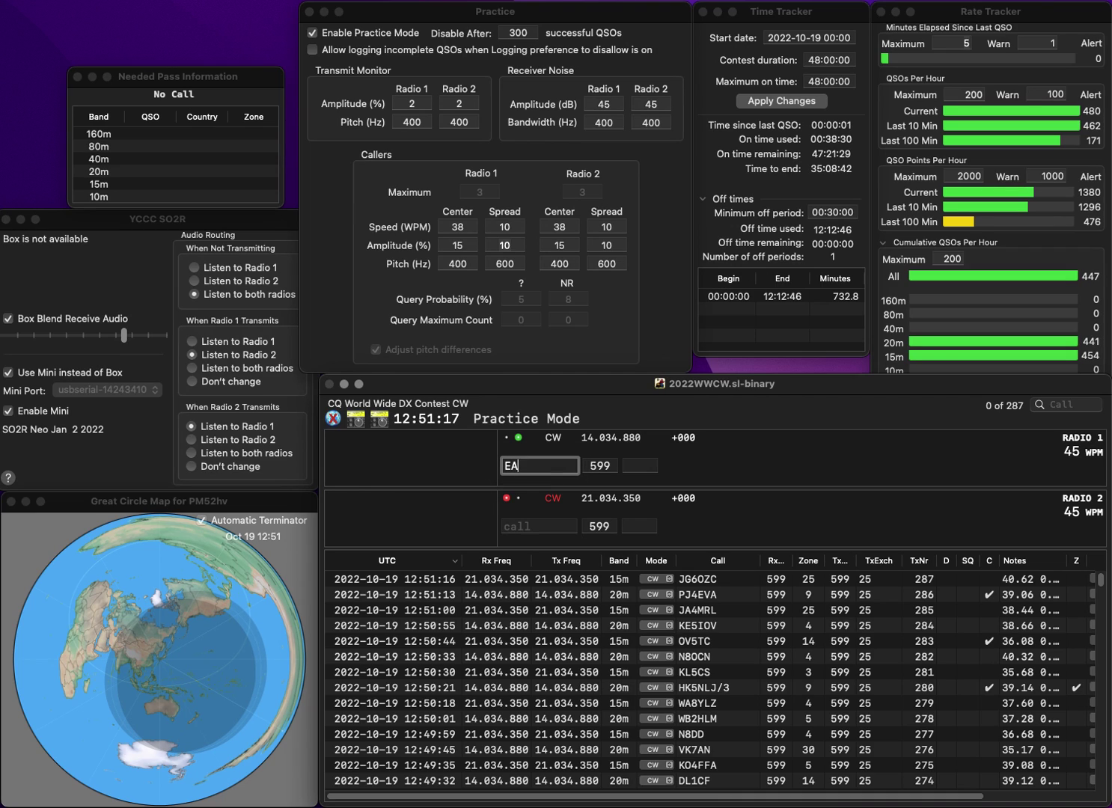
{"action": "type", "text": "5GIE"}
{"action": "key", "text": "Return"}
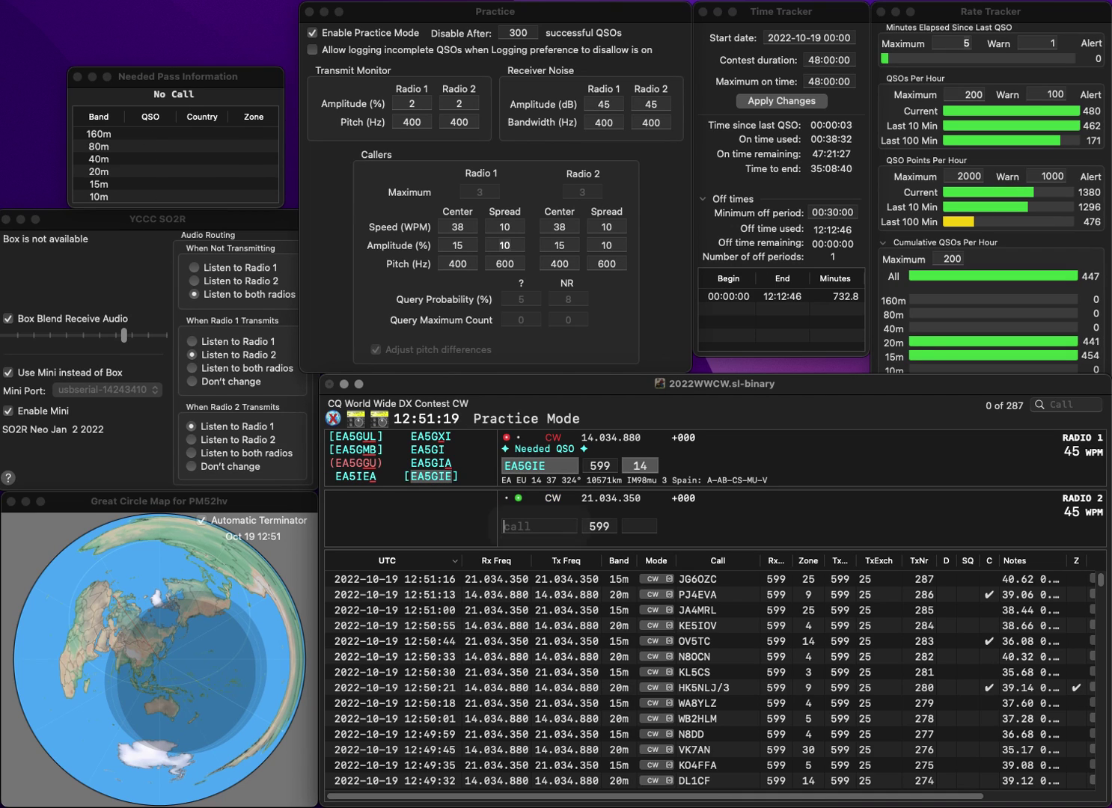
{"action": "type", "text": "9EE"}
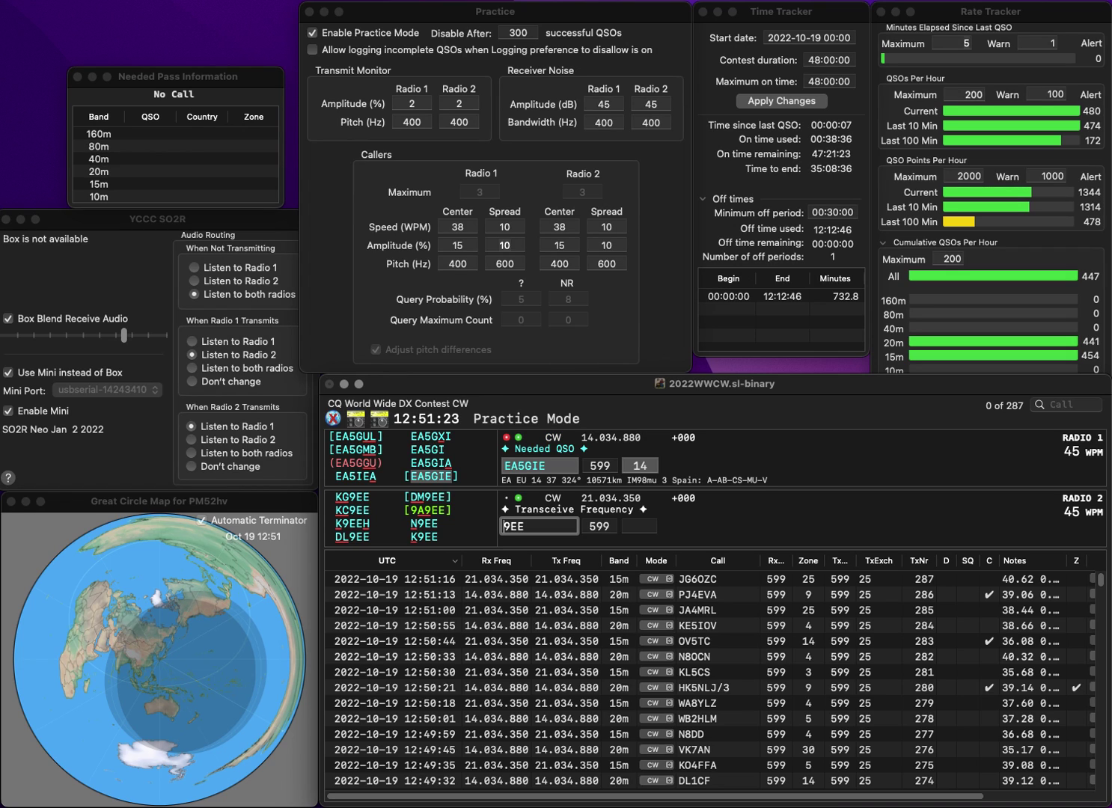
{"action": "key", "text": "Return"}
{"action": "key", "text": "space"}
{"action": "key", "text": "Return"}
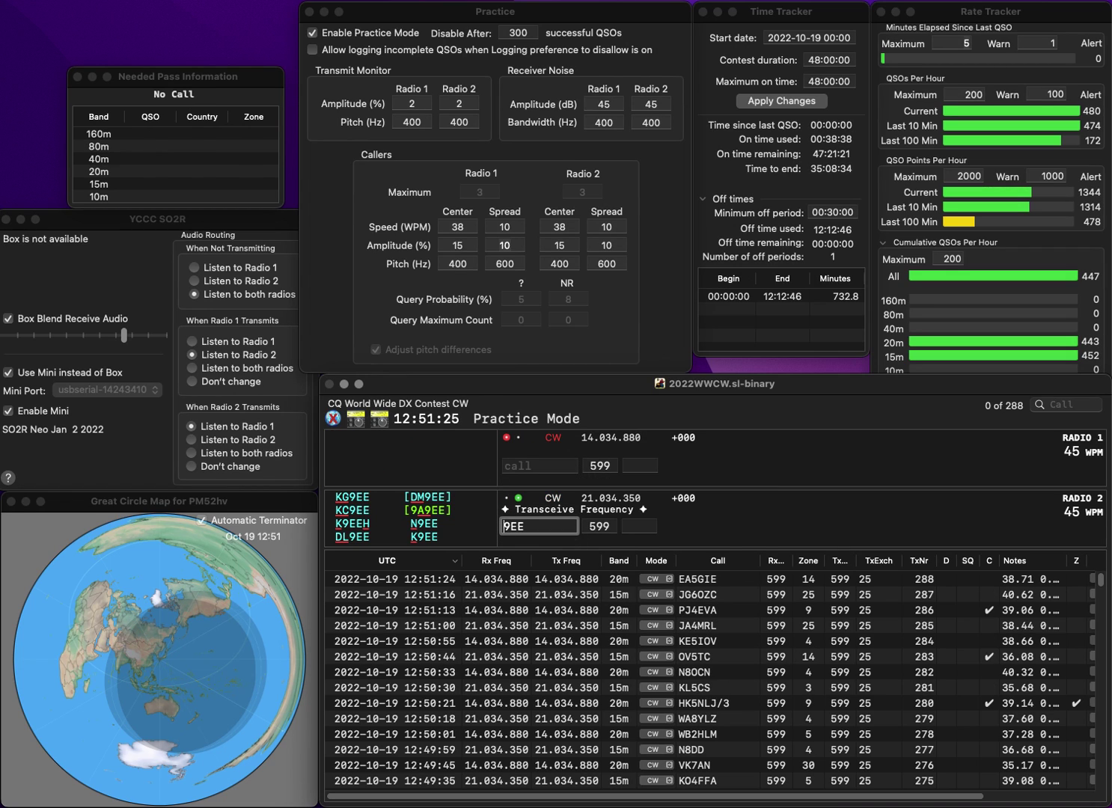
{"action": "type", "text": "NE"}
{"action": "key", "text": "Return"}
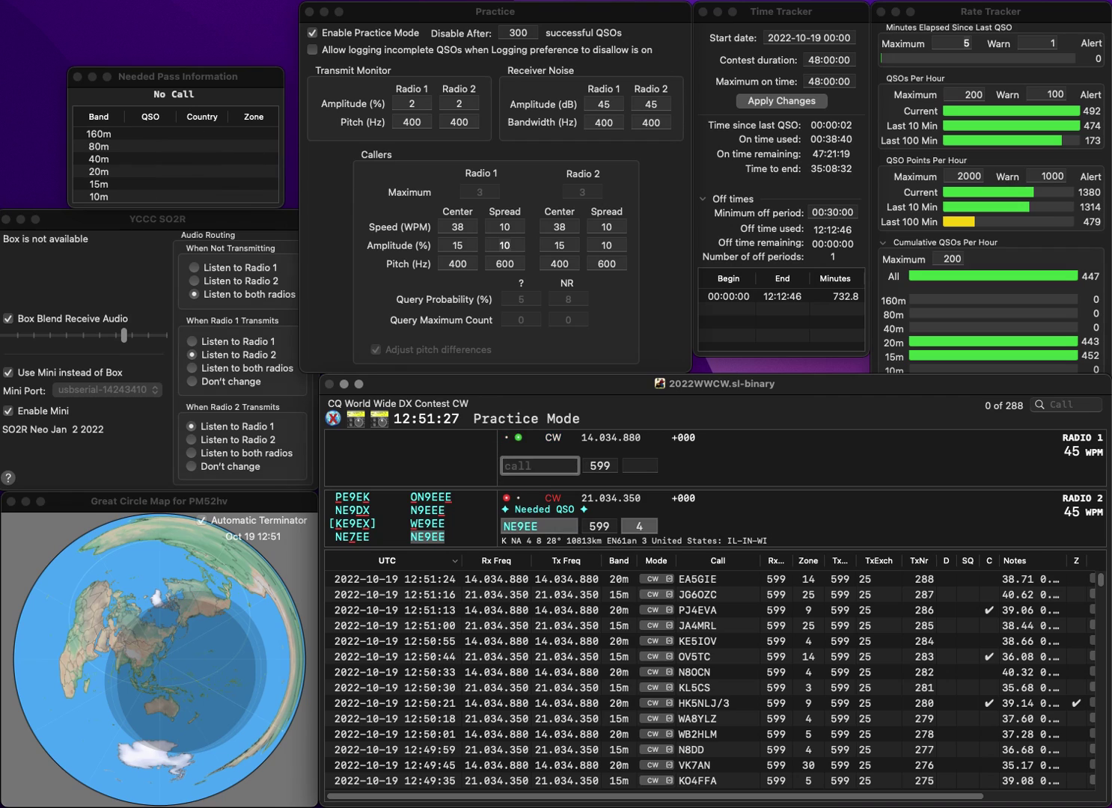
{"action": "type", "text": "KE2CBS"}
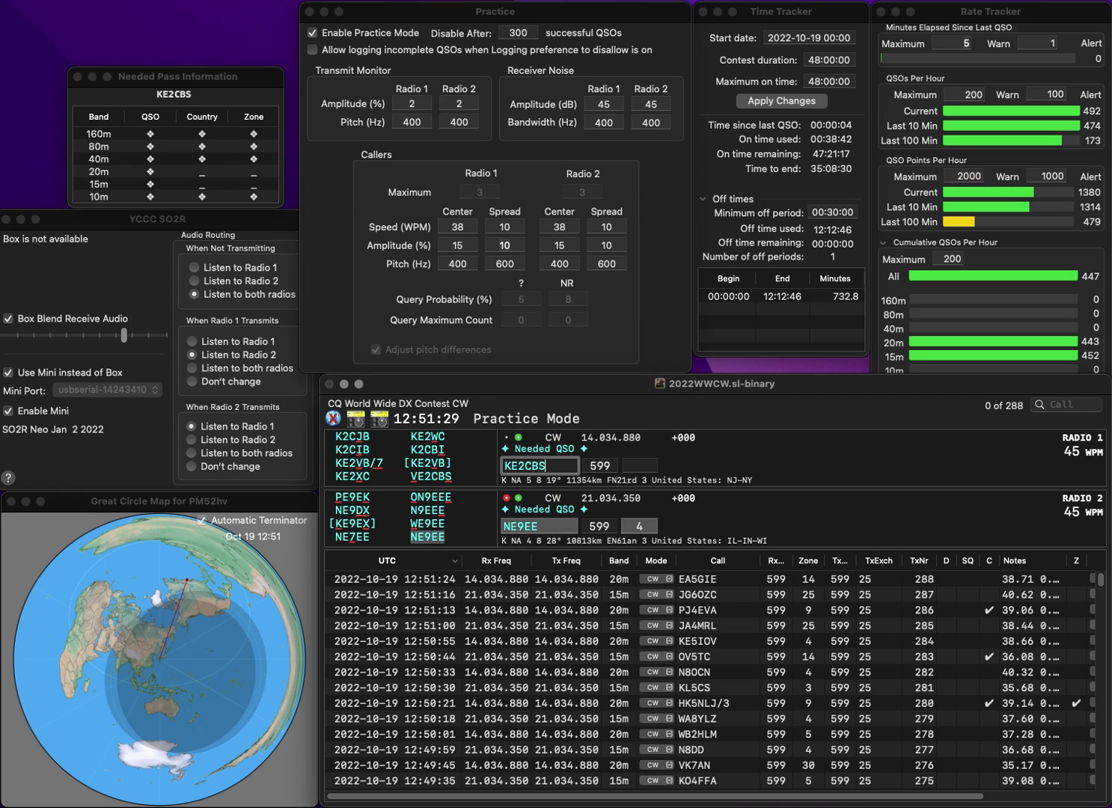
{"action": "key", "text": "Return"}
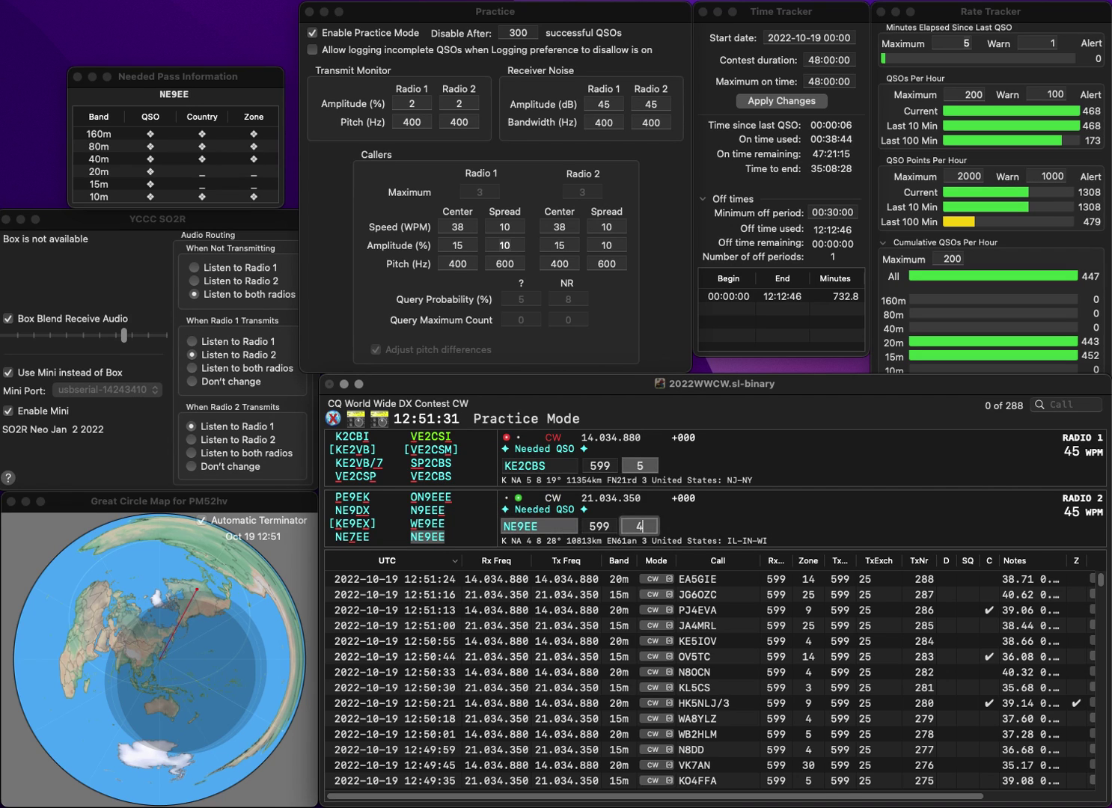
{"action": "key", "text": "Return"}
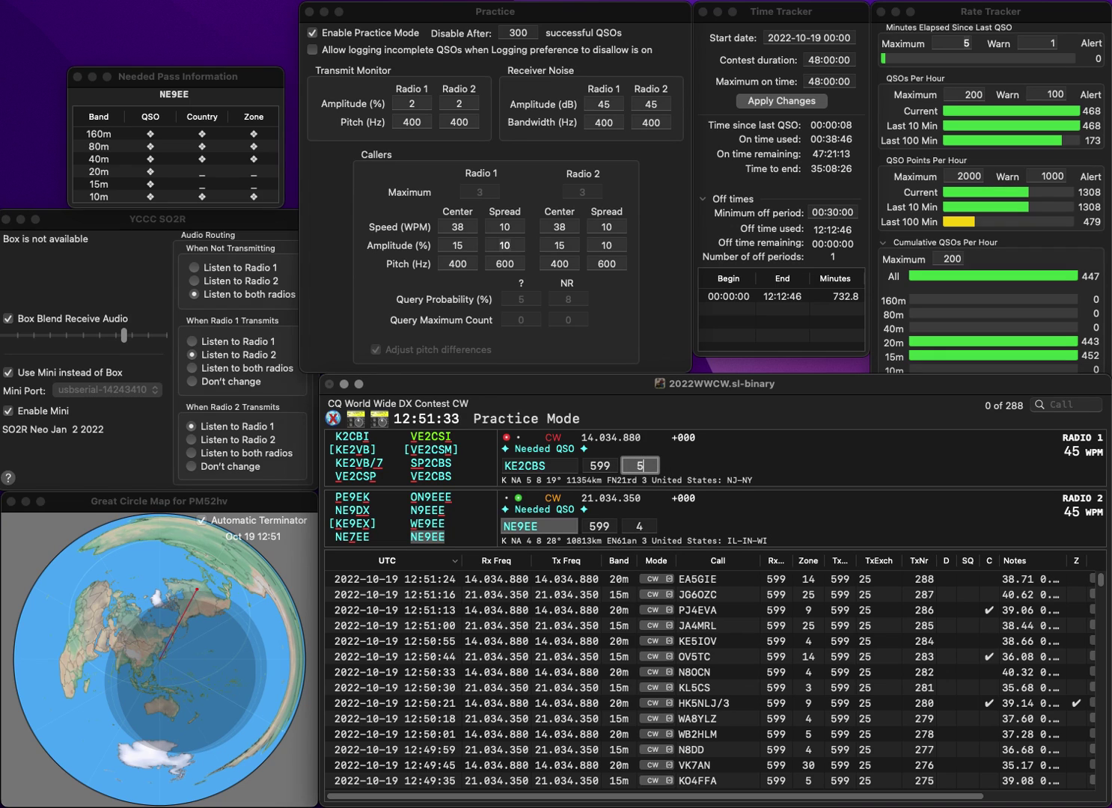
Correct the call on radio 1 to VE2CBS and send it
{"action": "left_click", "coordinate": [511, 467]}
{"action": "key", "text": "BackSpace"}
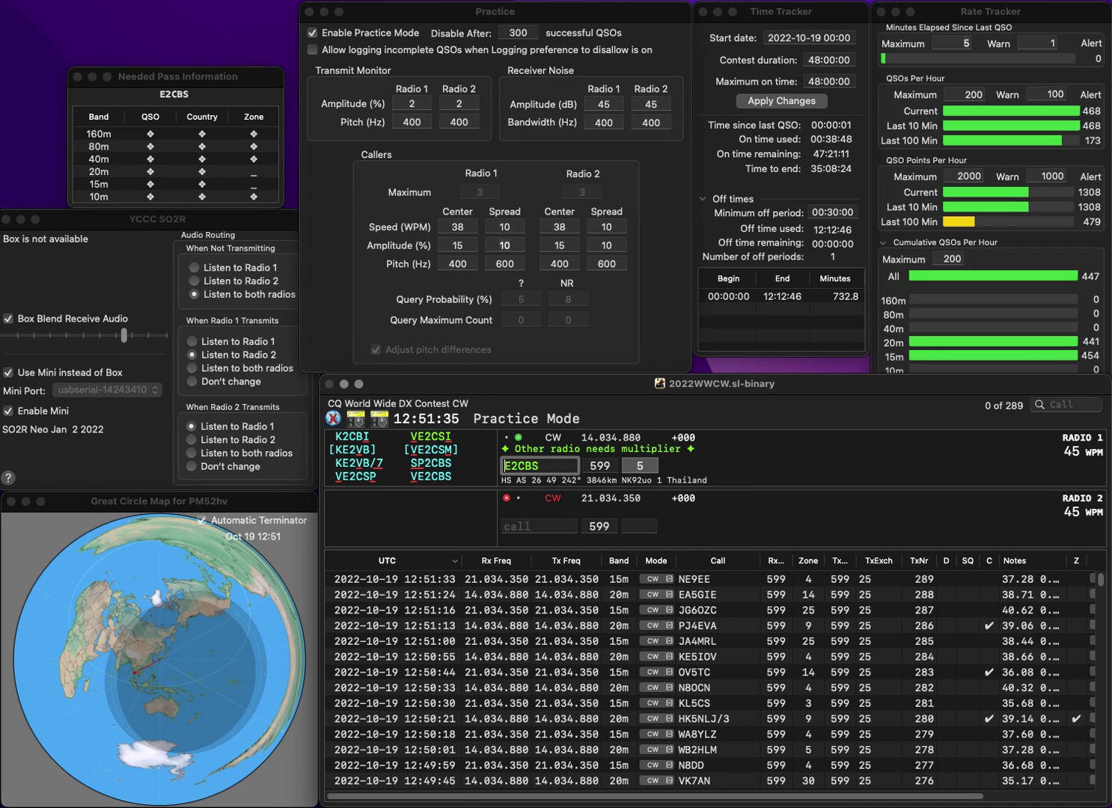
{"action": "type", "text": "V"}
{"action": "key", "text": "Return"}
{"action": "type", "text": "LD1KUH"}
{"action": "key", "text": "Home"}
{"action": "key", "text": "Delete"}
{"action": "type", "text": "L"}
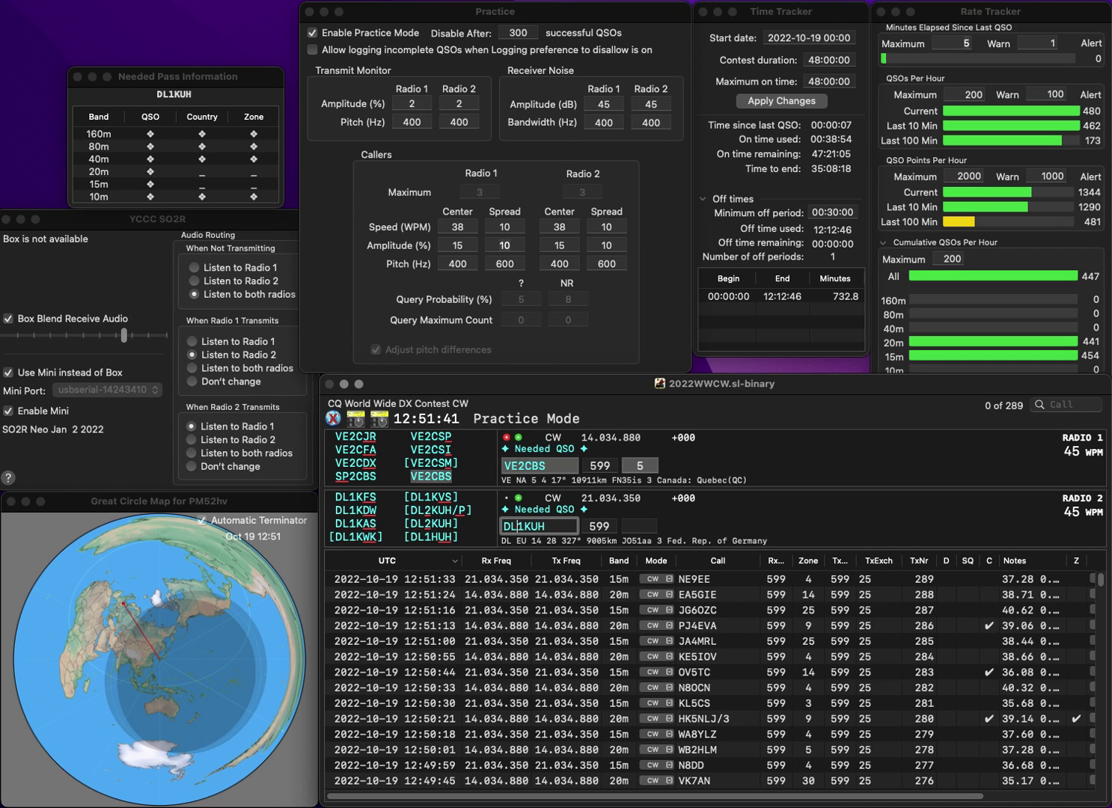
{"action": "key", "text": "Return"}
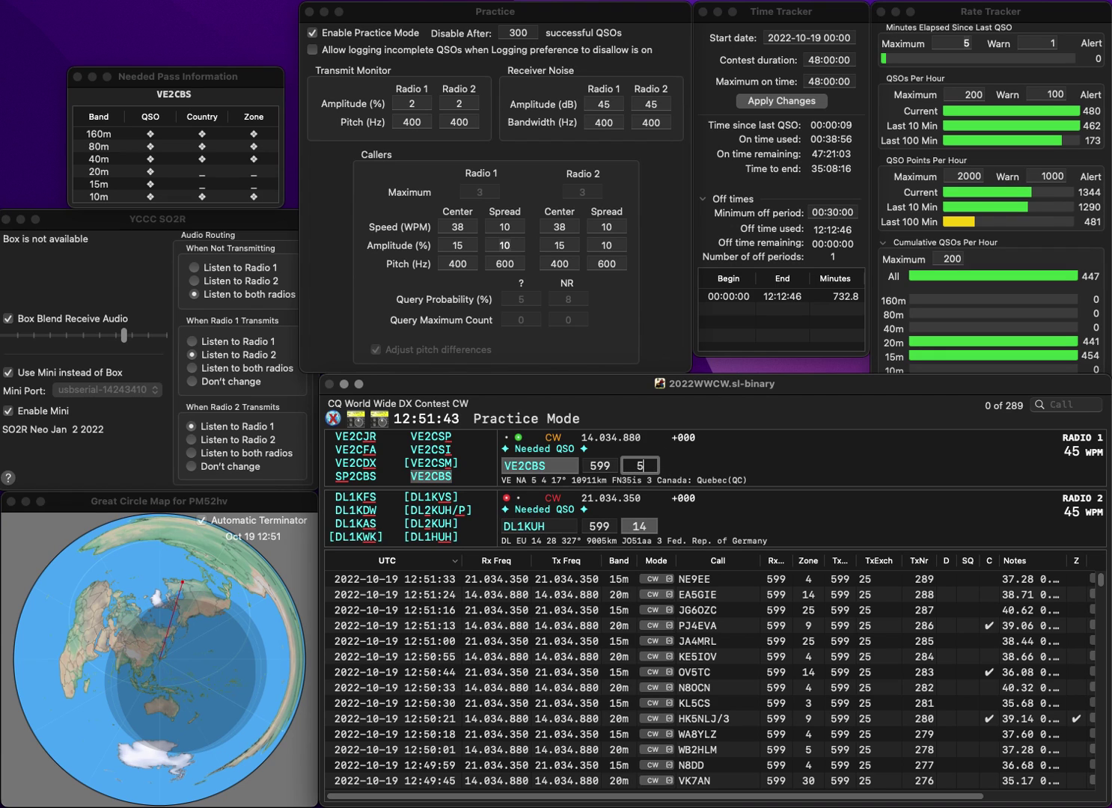
{"action": "key", "text": "Delete"}
{"action": "type", "text": "2"}
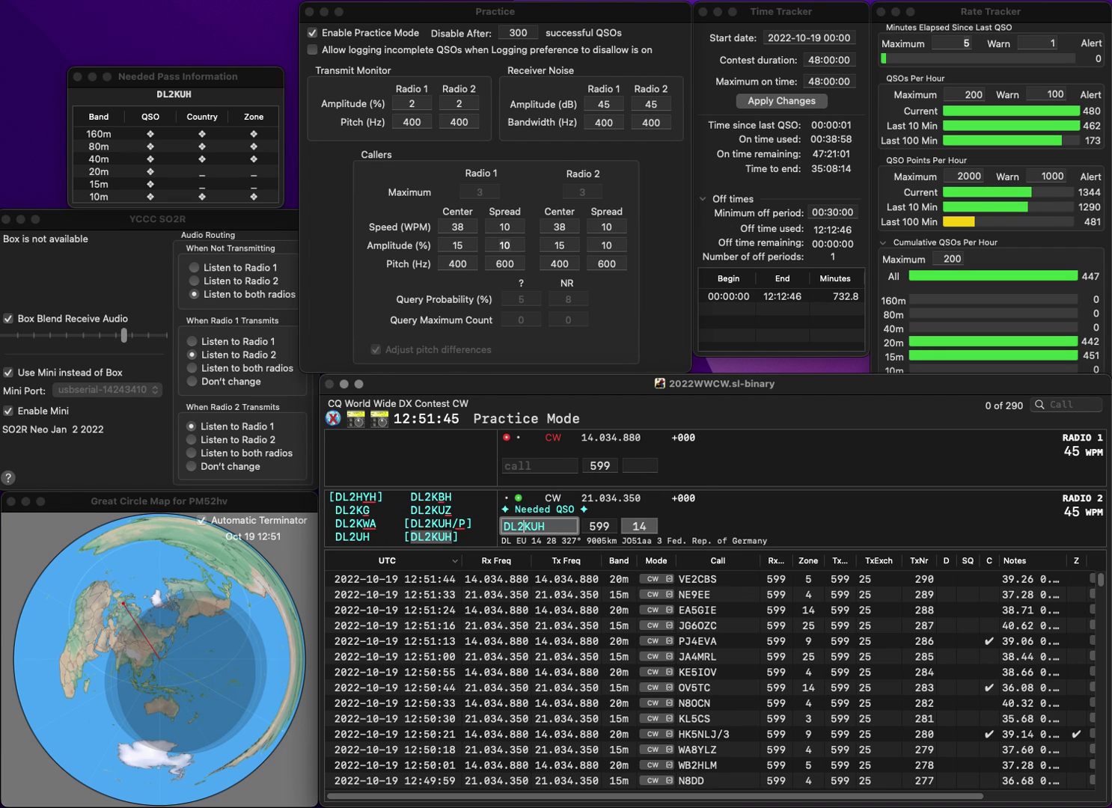
{"action": "key", "text": "Return"}
{"action": "type", "text": "YD9C"}
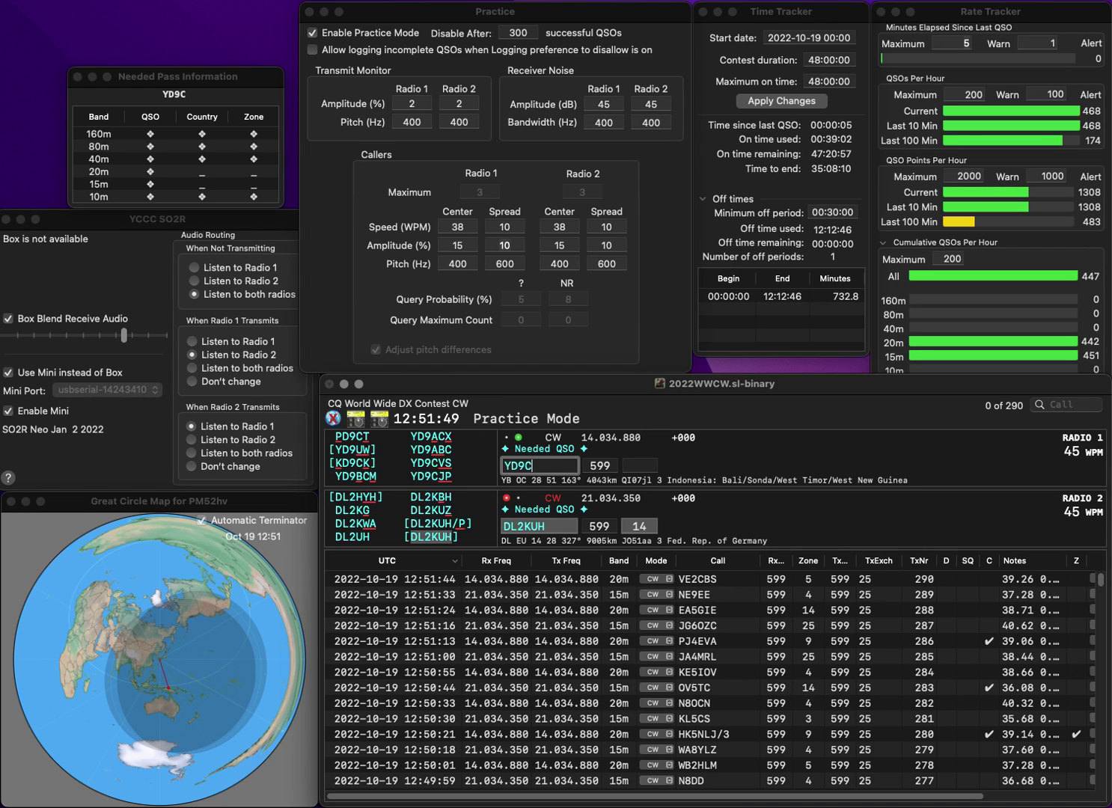
{"action": "type", "text": "P"}
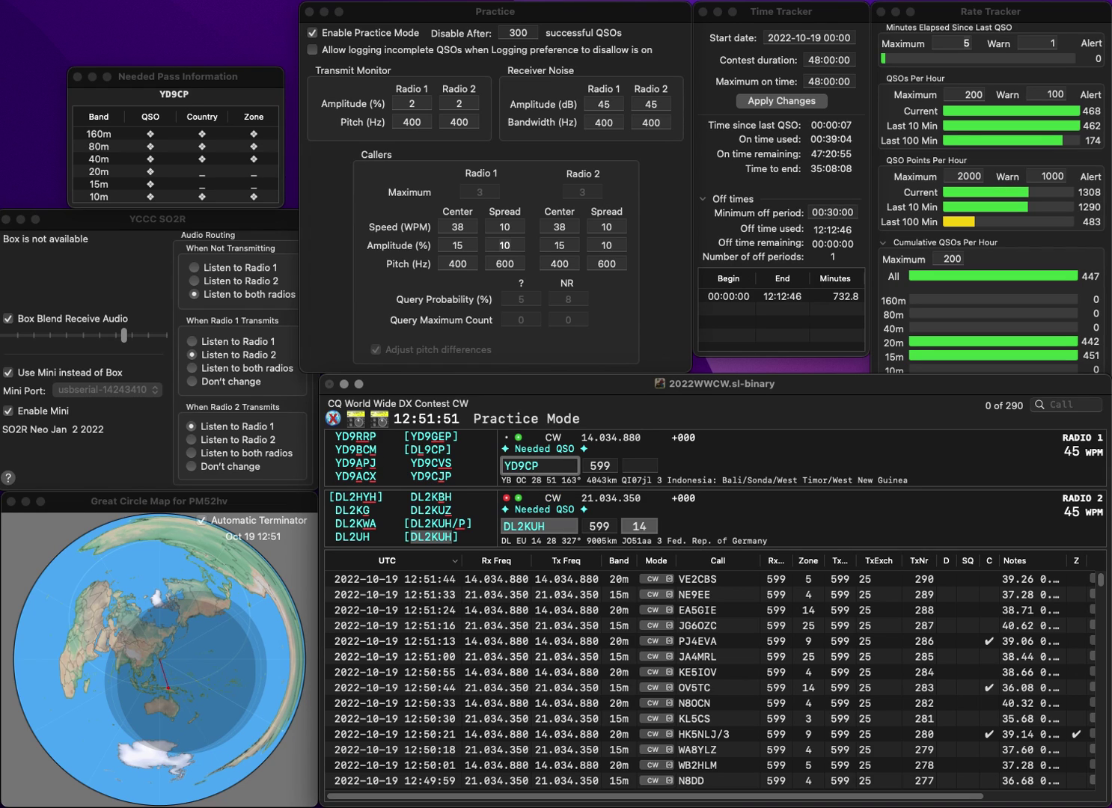
{"action": "type", "text": "J"}
{"action": "key", "text": "Return"}
{"action": "key", "text": "Return"}
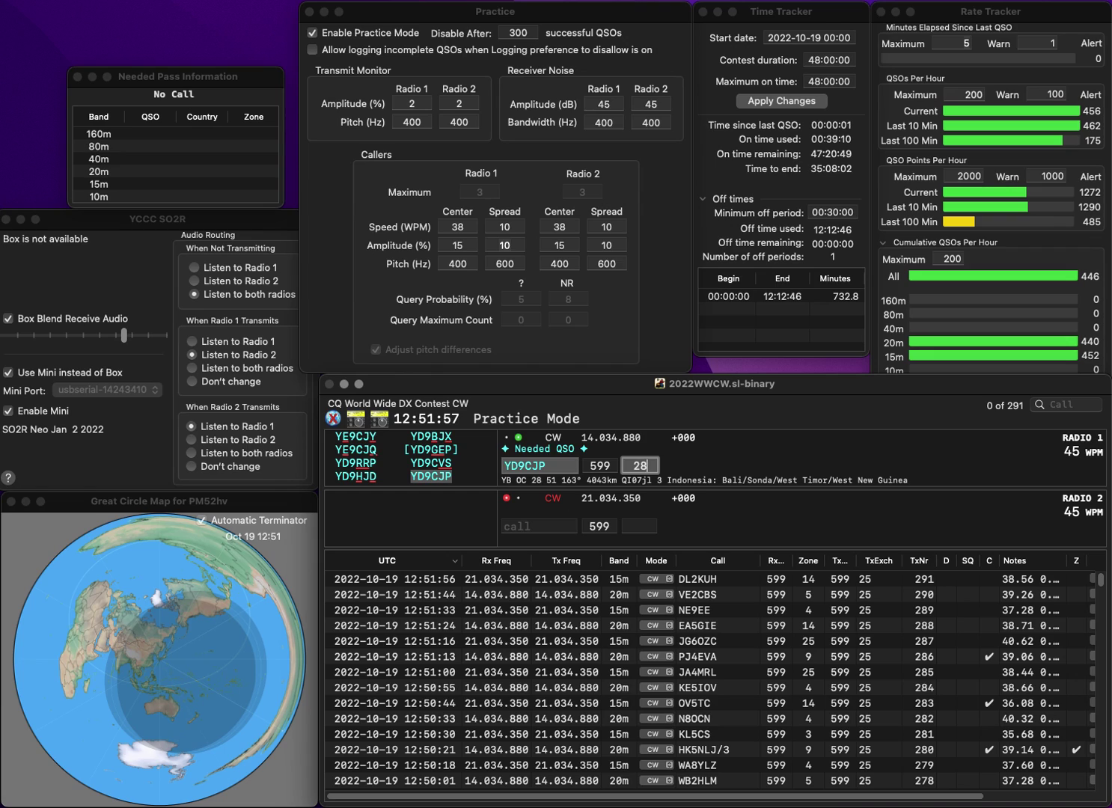
{"action": "key", "text": "Return"}
Answer and log EA3D with zone 14 on radio 2 and DF0AS/P with zone 14 on radio 1
{"action": "type", "text": "EA3D"}
{"action": "key", "text": "Return"}
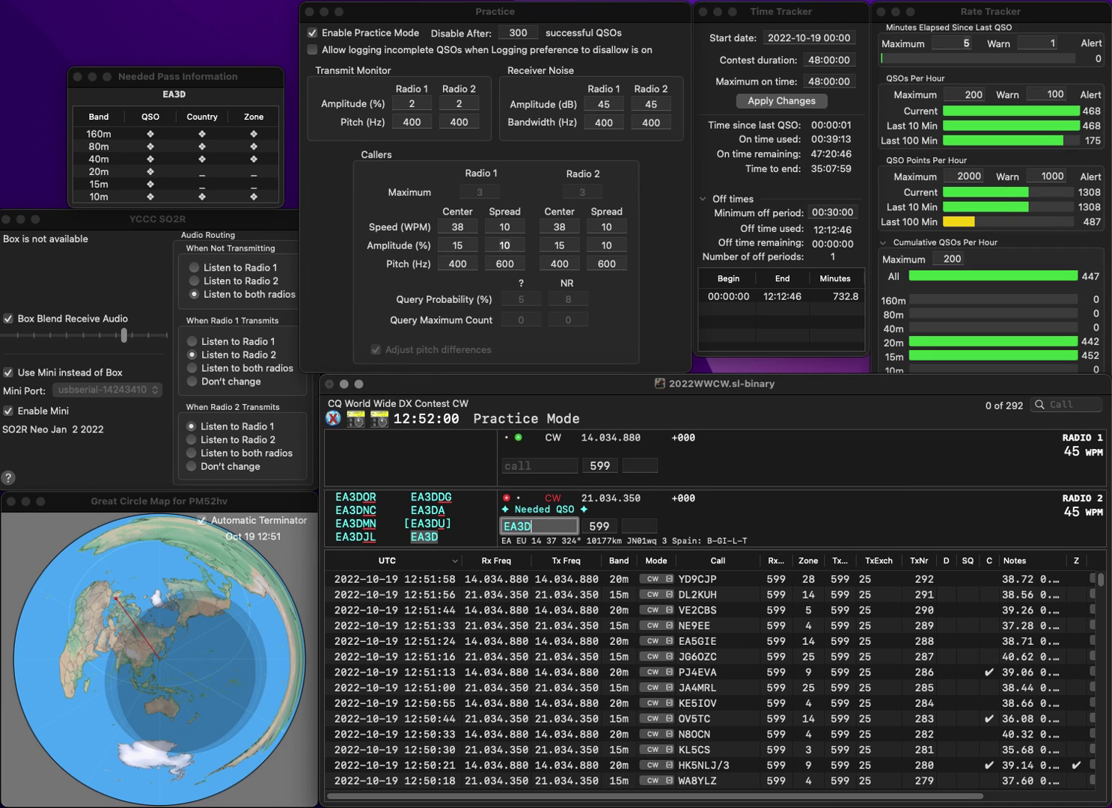
{"action": "type", "text": "DF0AS/P"}
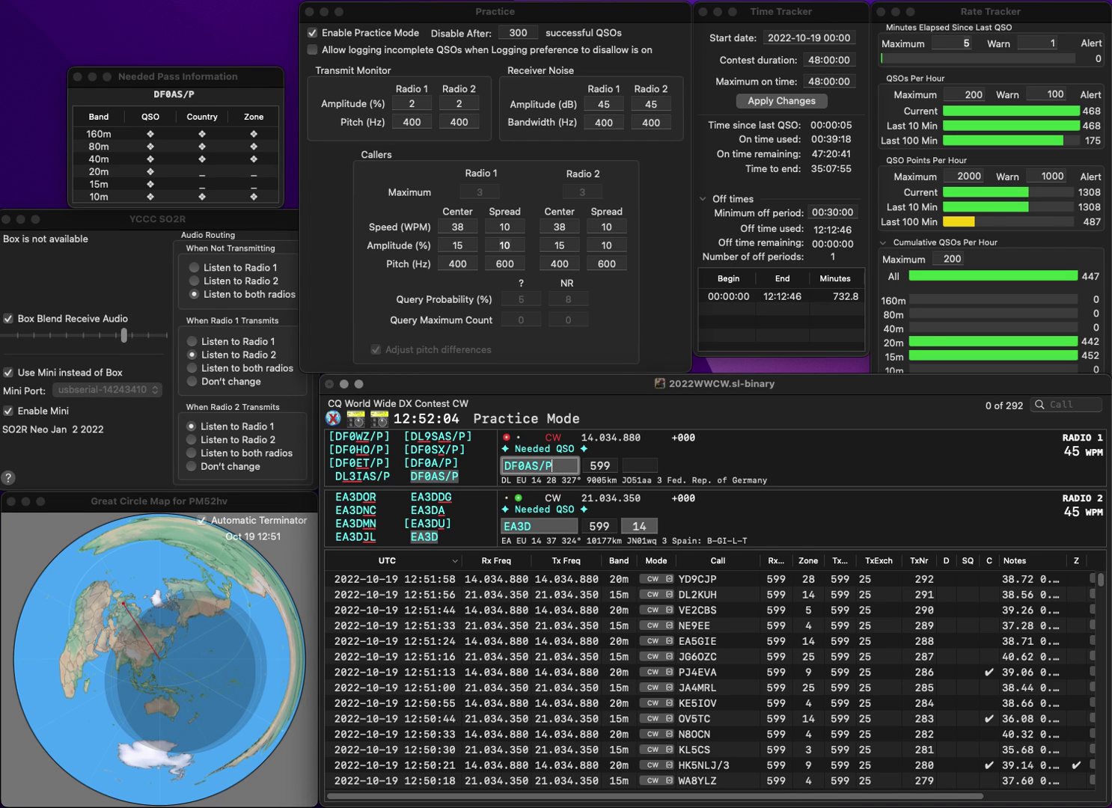
{"action": "key", "text": "Return"}
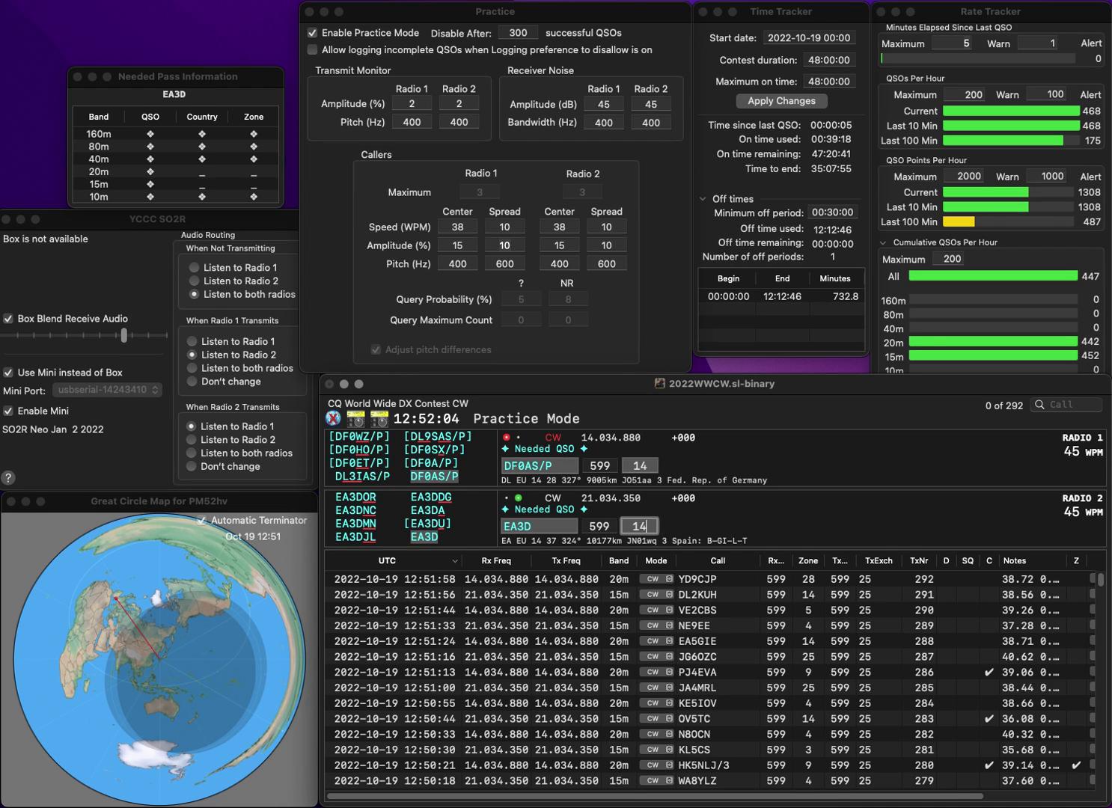
{"action": "key", "text": "Return"}
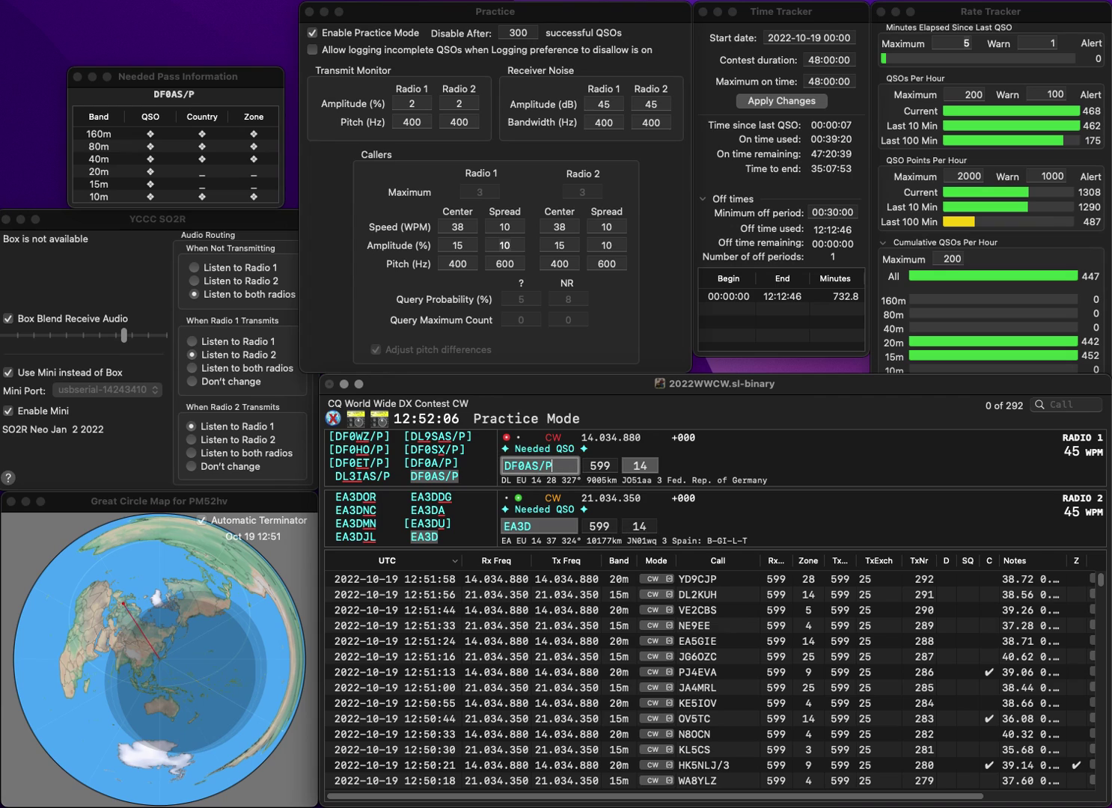
{"action": "key", "text": "Return"}
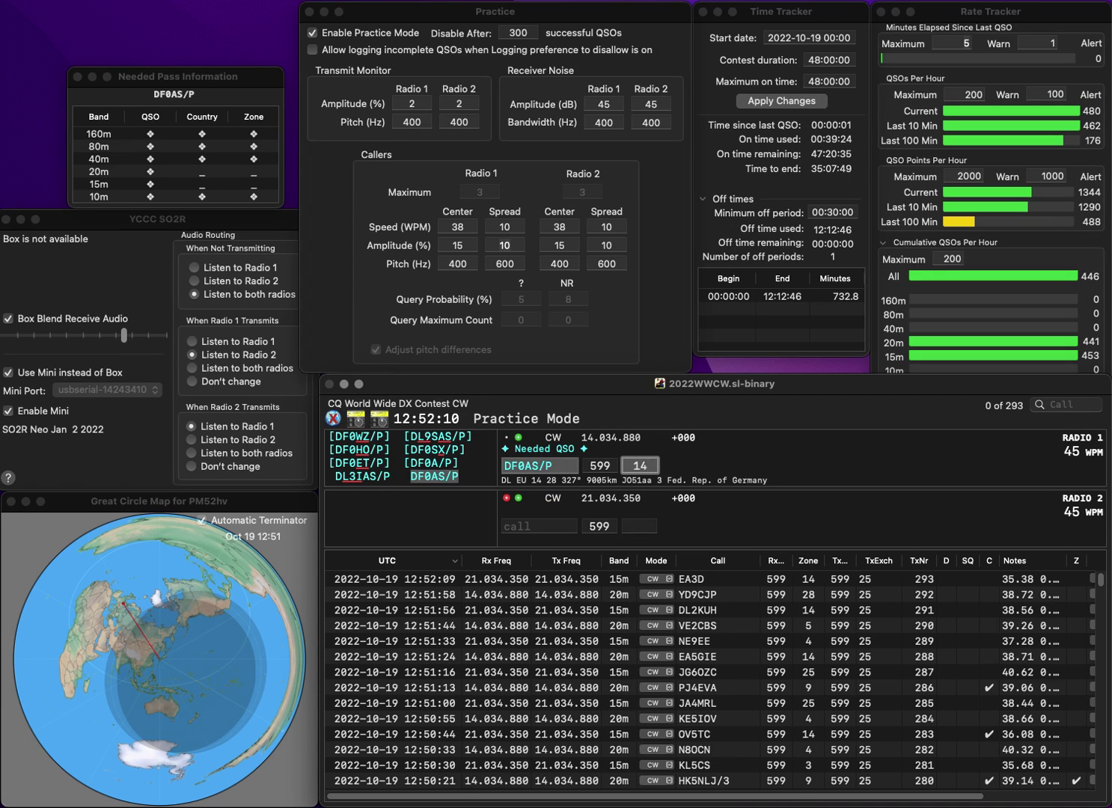
{"action": "key", "text": "Return"}
Send the partial call ZX on radio 2, and answer the corrected call W7AV on radio 1
{"action": "type", "text": "ZX"}
{"action": "key", "text": "Return"}
{"action": "type", "text": "N"}
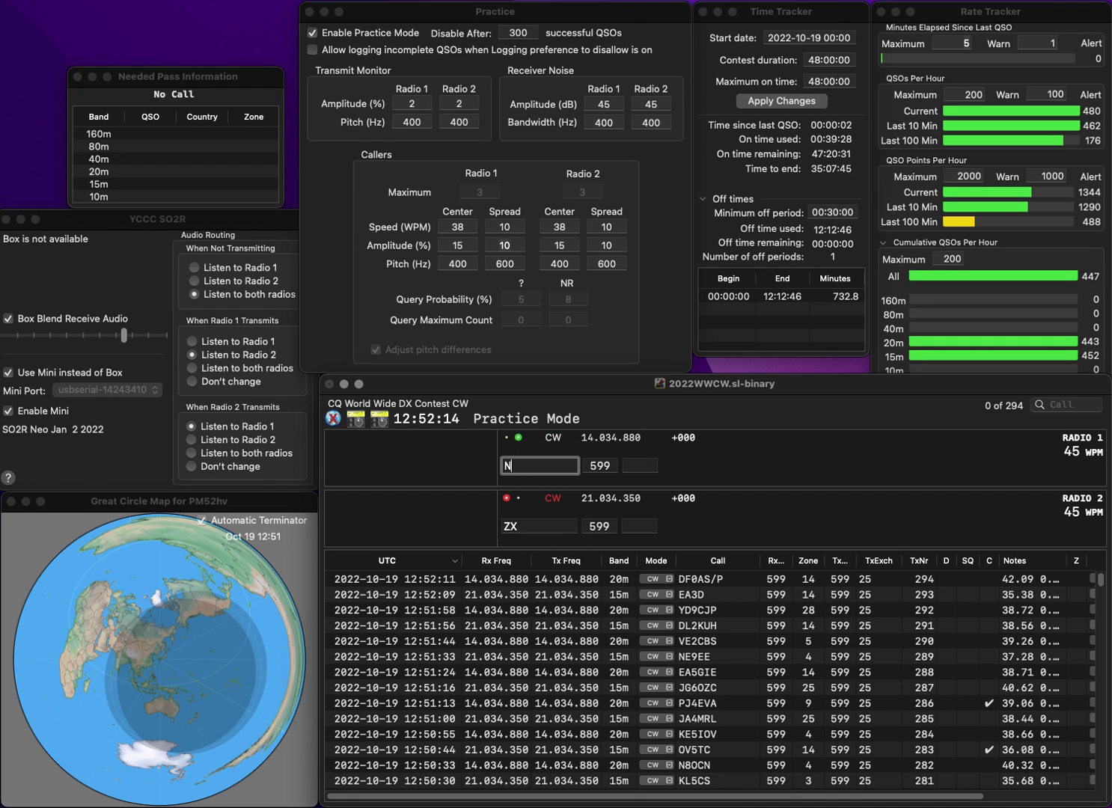
{"action": "type", "text": "AV"}
{"action": "key", "text": "Left"}
{"action": "key", "text": "Left"}
{"action": "key", "text": "BackSpace"}
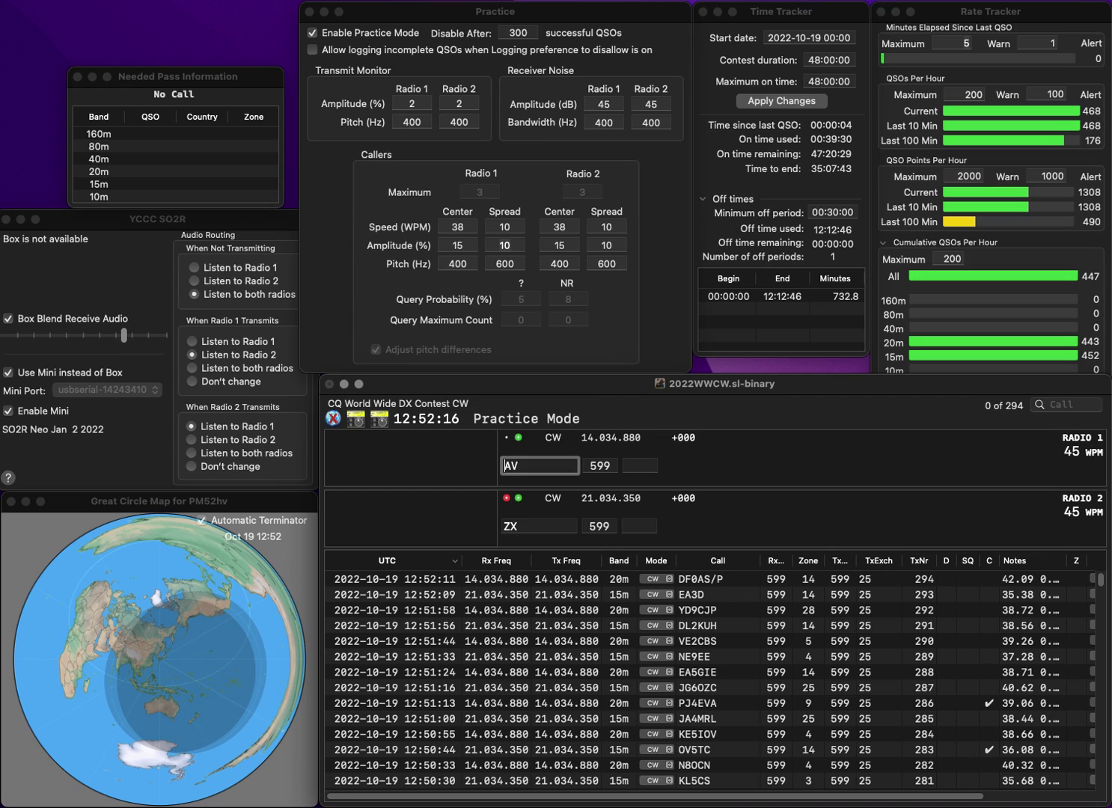
{"action": "type", "text": "W7"}
{"action": "key", "text": "Return"}
{"action": "key", "text": "Home"}
{"action": "type", "text": "W6"}
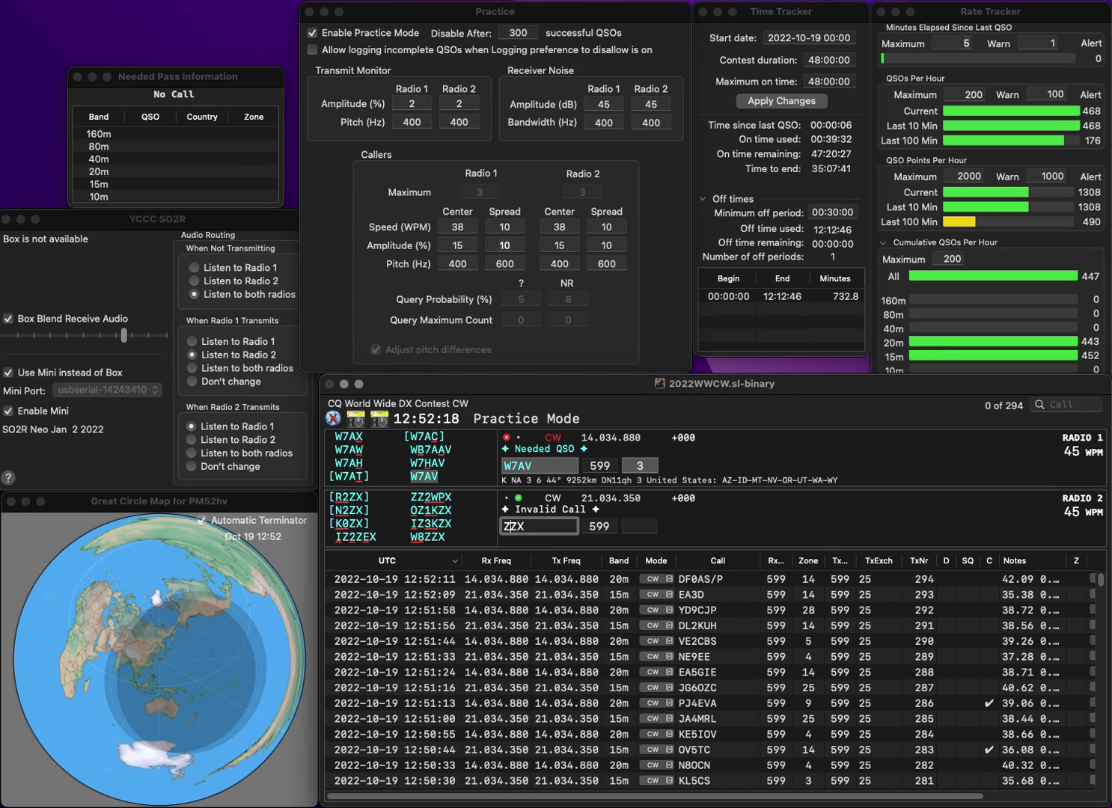
{"action": "key", "text": "Return"}
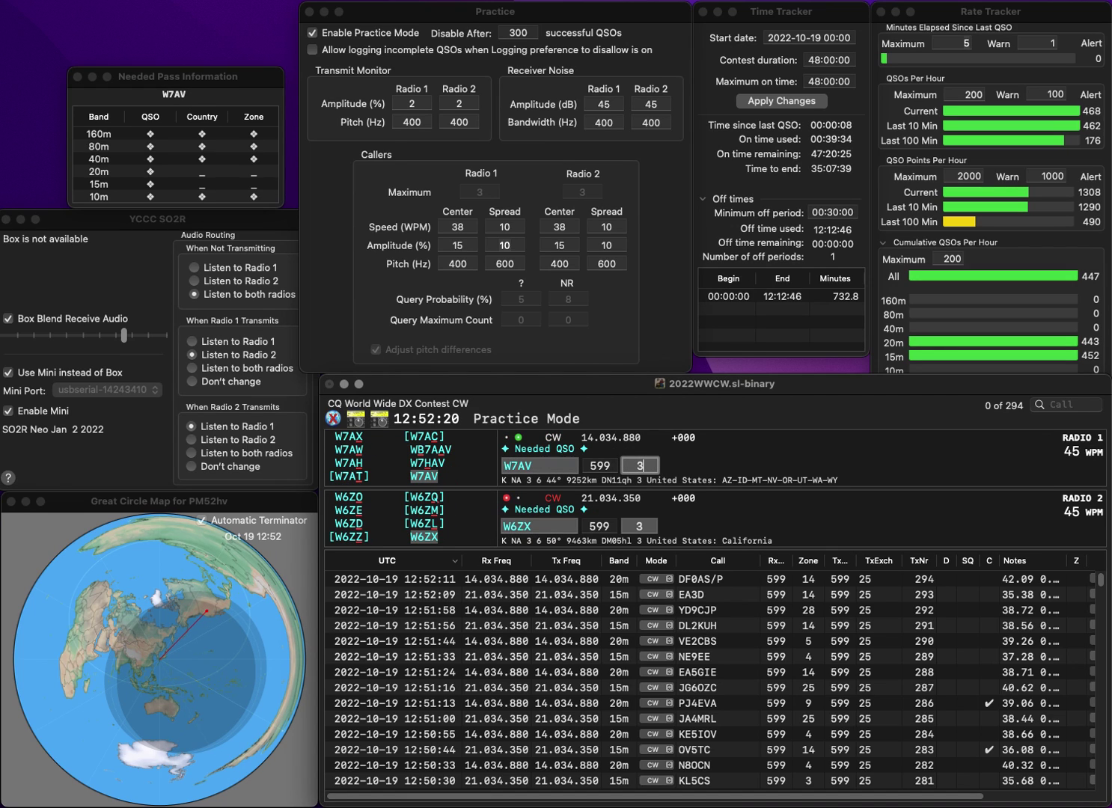
{"action": "key", "text": "Return"}
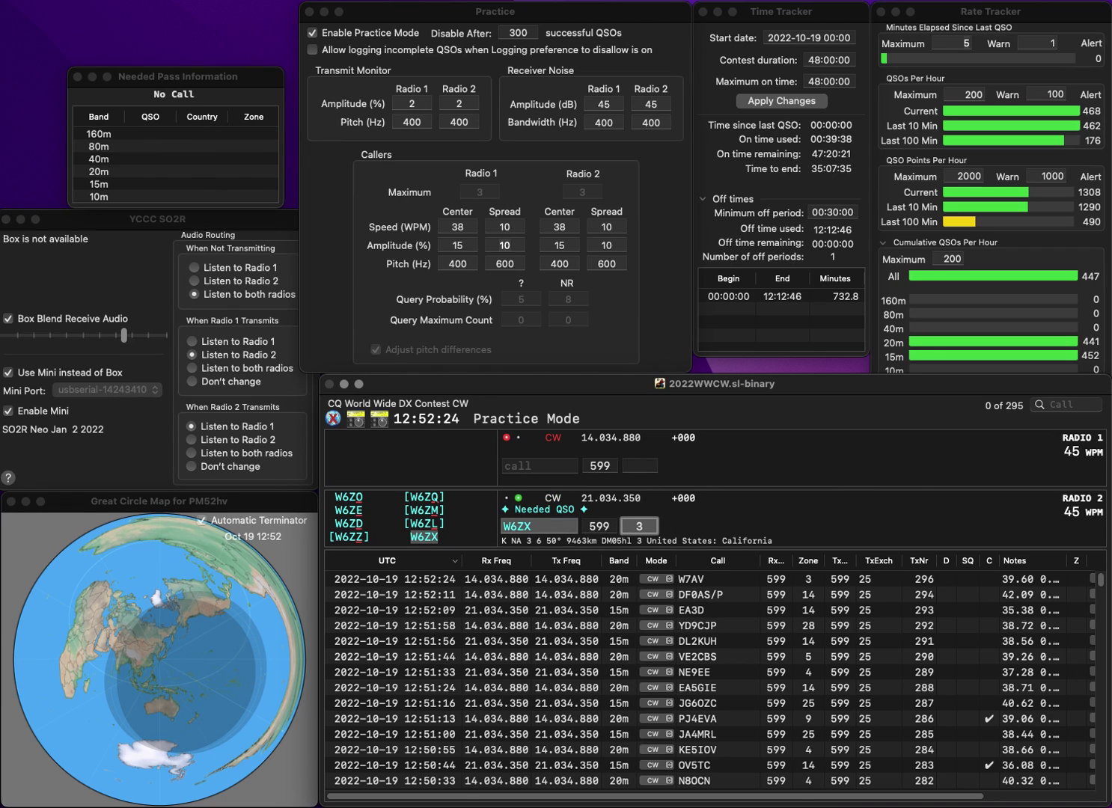
{"action": "key", "text": "Return"}
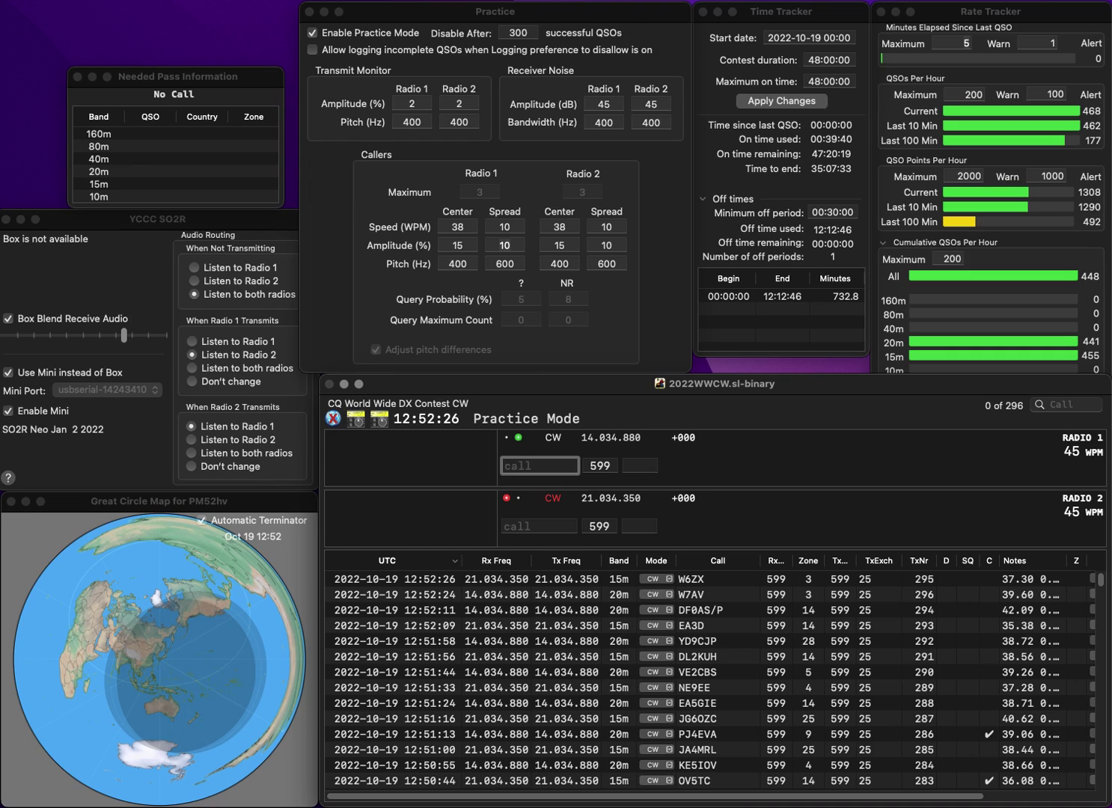
Answer N0TMU on radio 1 and M0GAO on radio 2, and log N0TMU with zone 4
{"action": "type", "text": "N0TMU"}
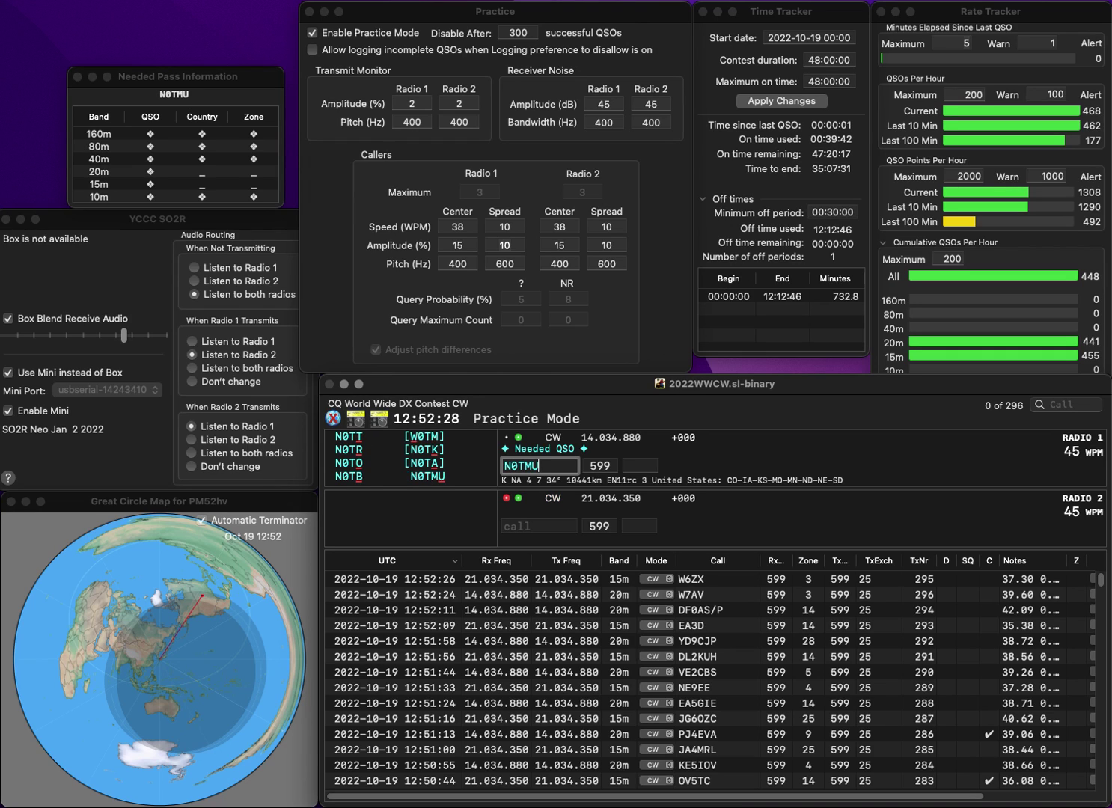
{"action": "key", "text": "Return"}
{"action": "type", "text": "0GAO"}
{"action": "key", "text": "Home"}
{"action": "type", "text": "M"}
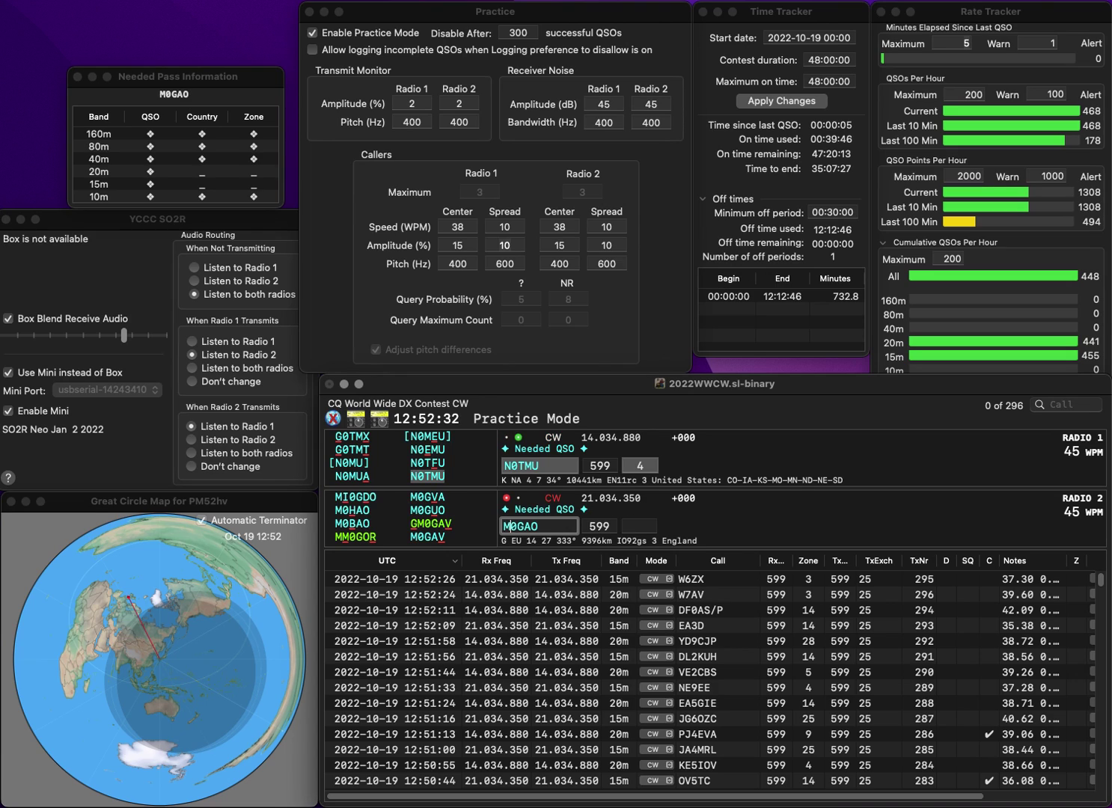
{"action": "key", "text": "Return"}
{"action": "key", "text": "Tab"}
{"action": "key", "text": "Return"}
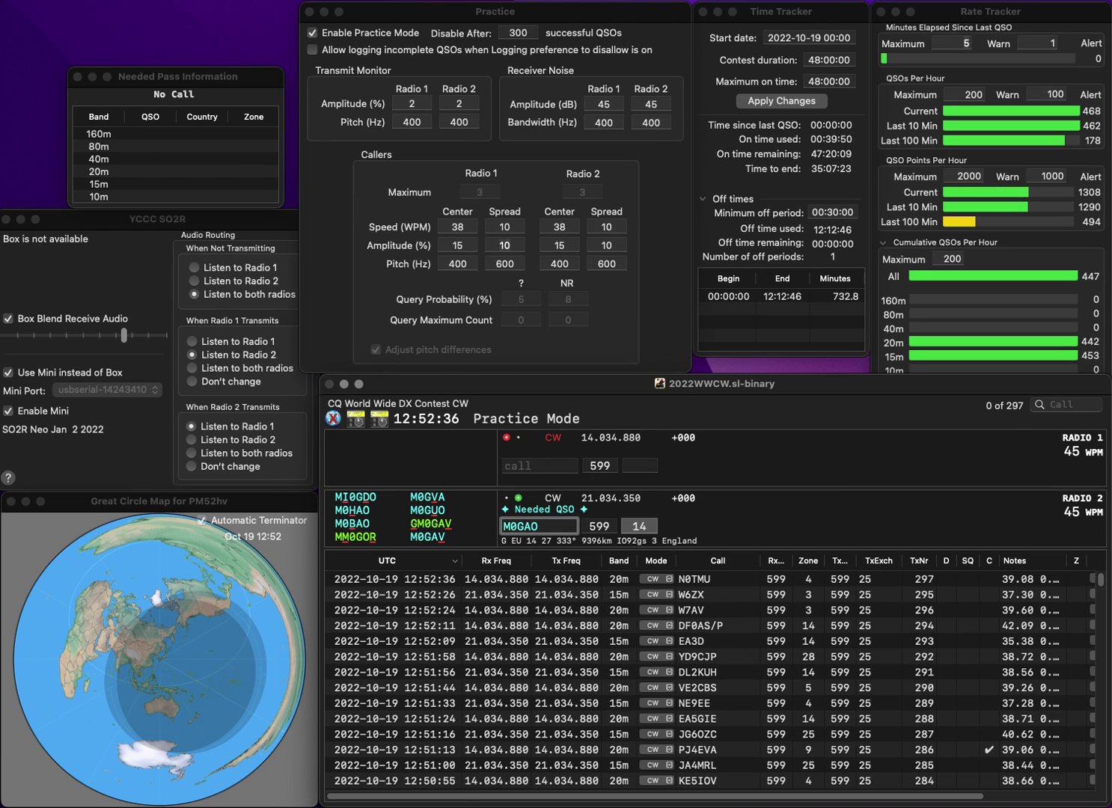
{"action": "type", "text": "I"}
{"action": "key", "text": "Delete"}
{"action": "type", "text": "Z"}
{"action": "key", "text": "Return"}
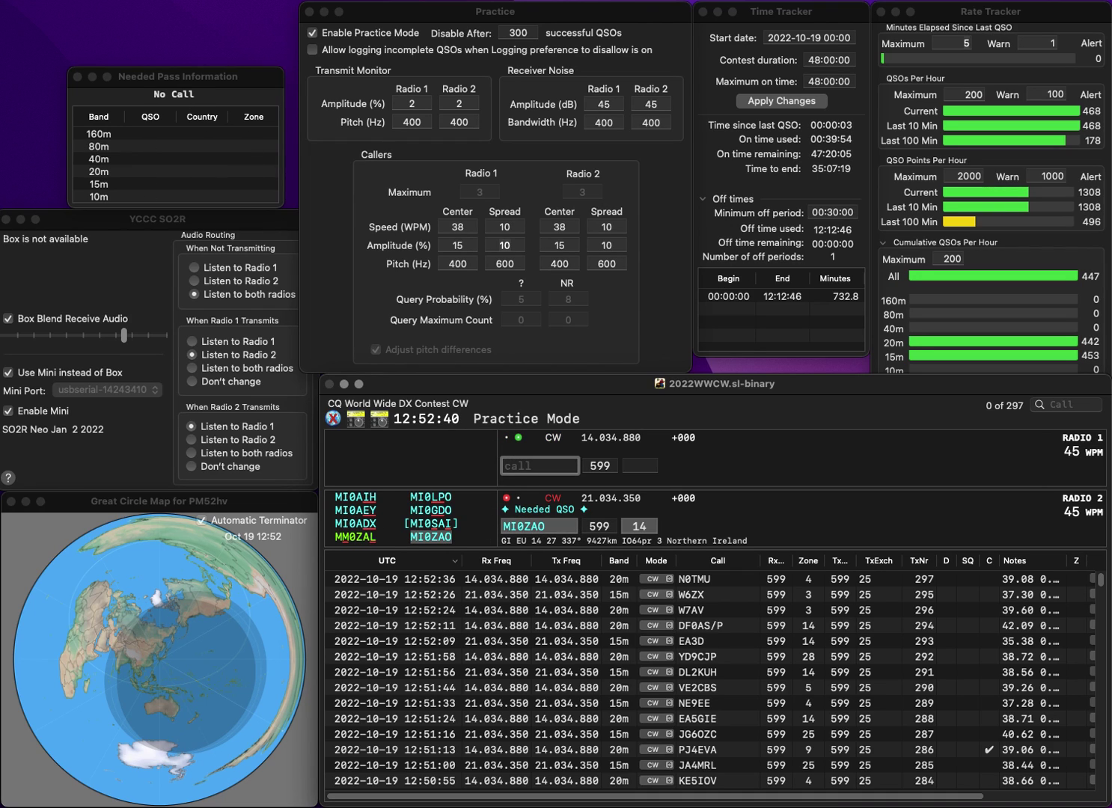
{"action": "type", "text": "KEF"}
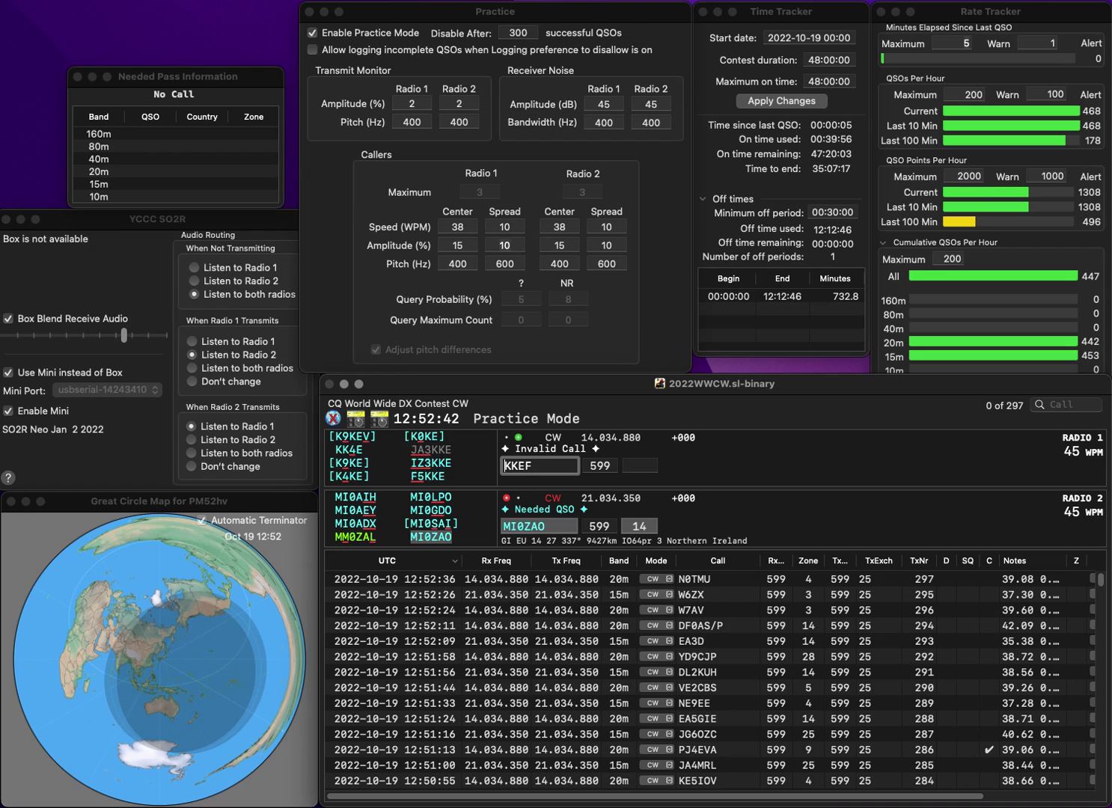
{"action": "type", "text": "E4"}
{"action": "key", "text": "Return"}
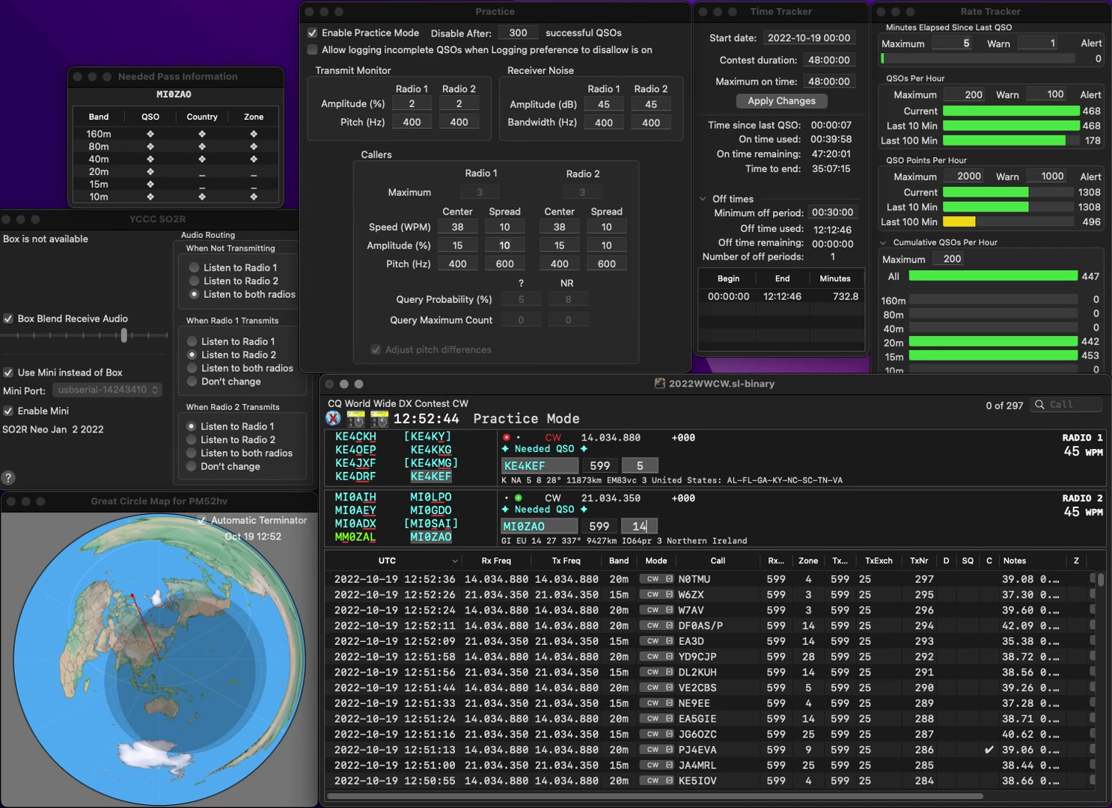
{"action": "key", "text": "Return"}
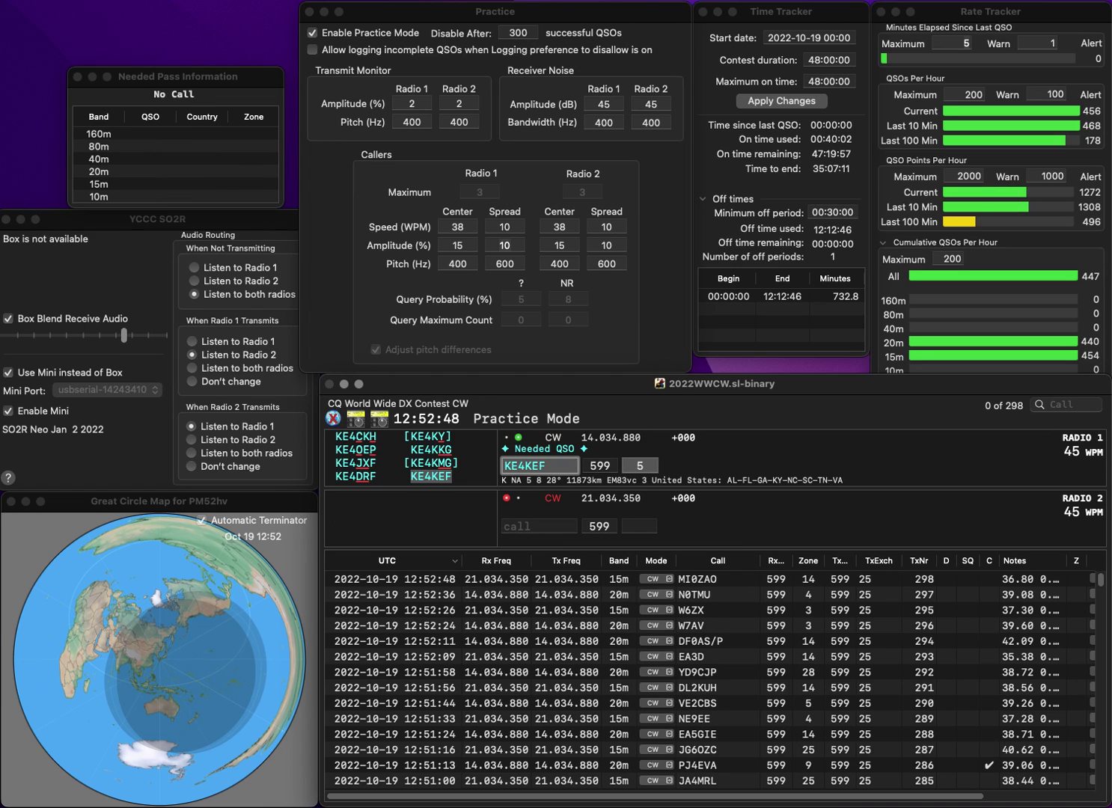
{"action": "key", "text": "Return"}
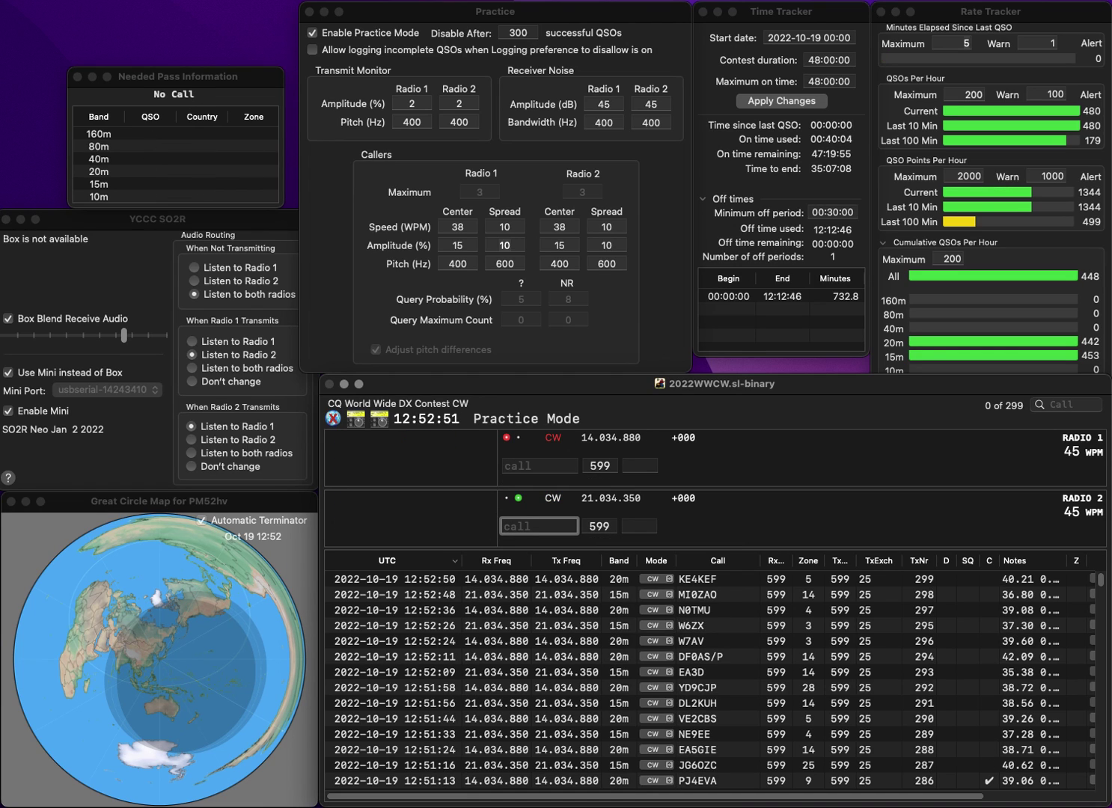
{"action": "type", "text": "WB2AIV"}
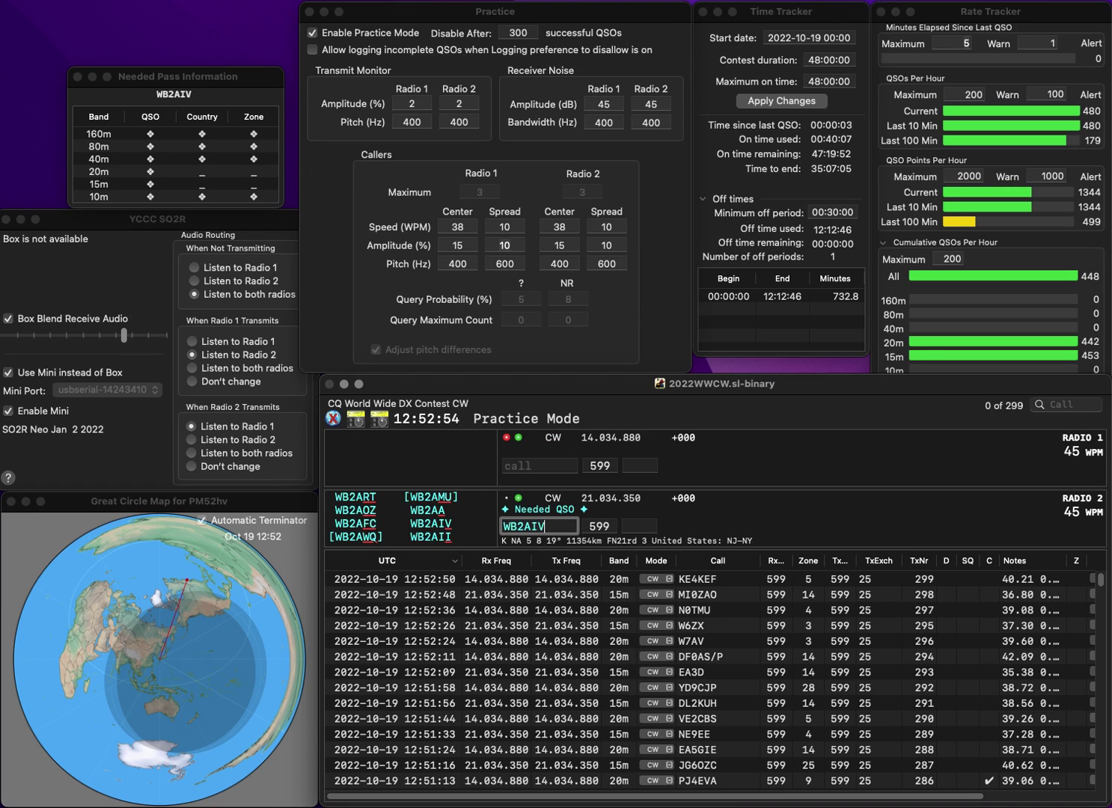
{"action": "key", "text": "Return"}
{"action": "type", "text": "2"}
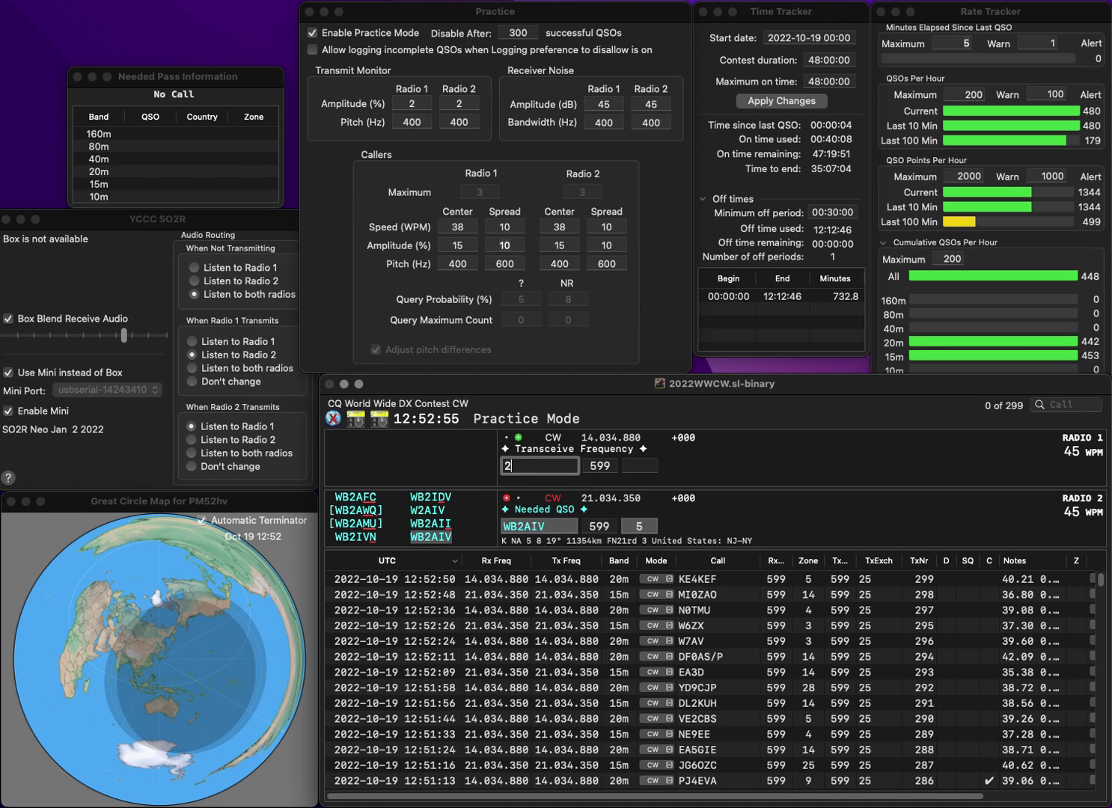
{"action": "type", "text": "EK"}
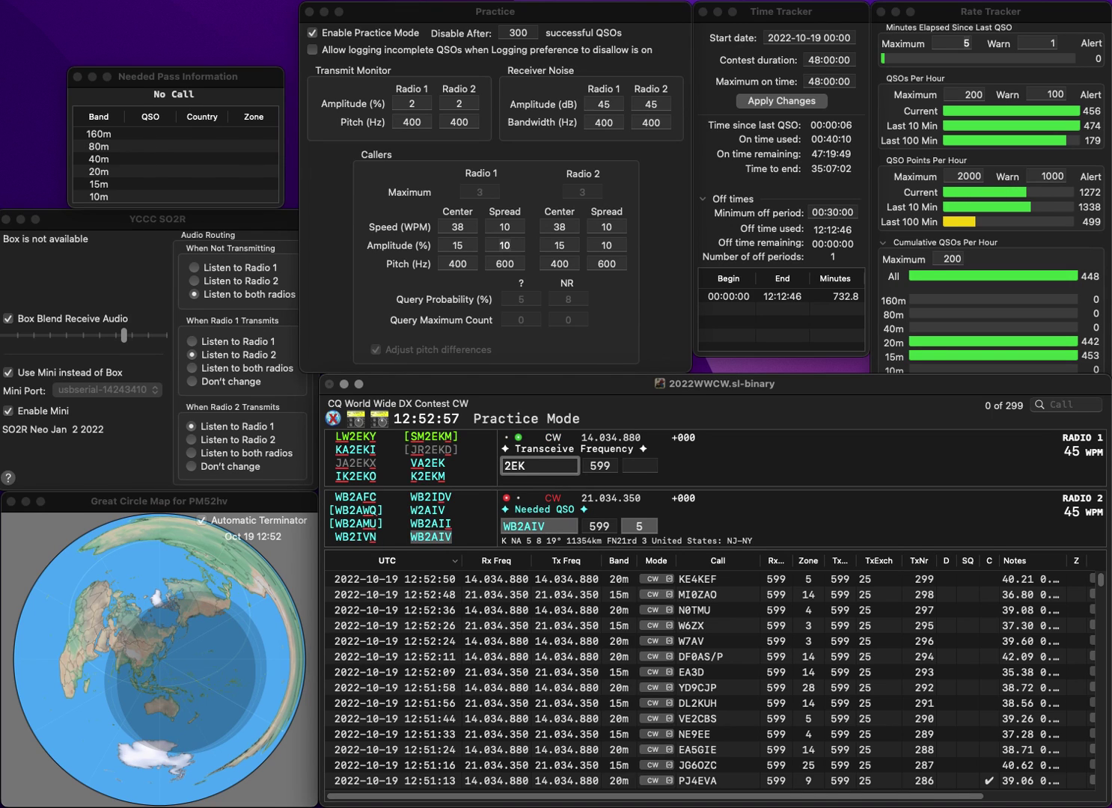
{"action": "type", "text": "VA"}
{"action": "key", "text": "Return"}
{"action": "key", "text": "Return"}
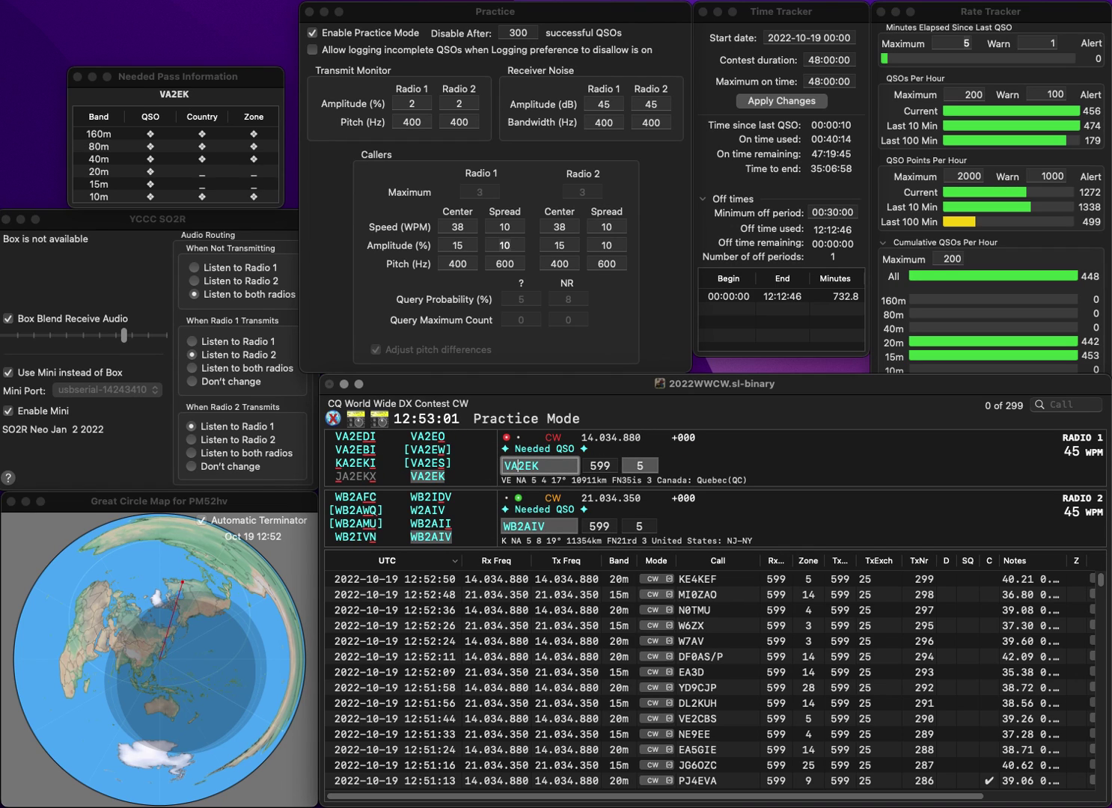